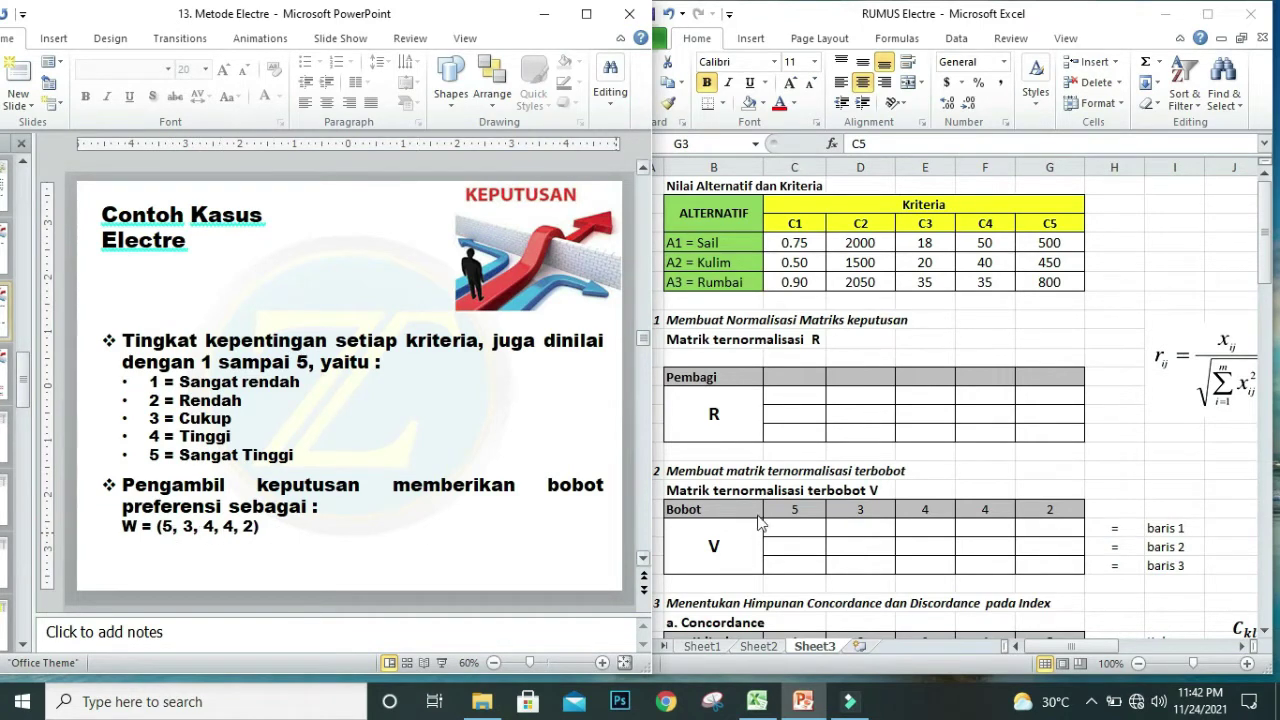
Review the criteria weights in the Bobot row against the preference weights listed on the slide.
{"action": "left_click", "coordinate": [878, 464]}
{"action": "left_click", "coordinate": [793, 502]}
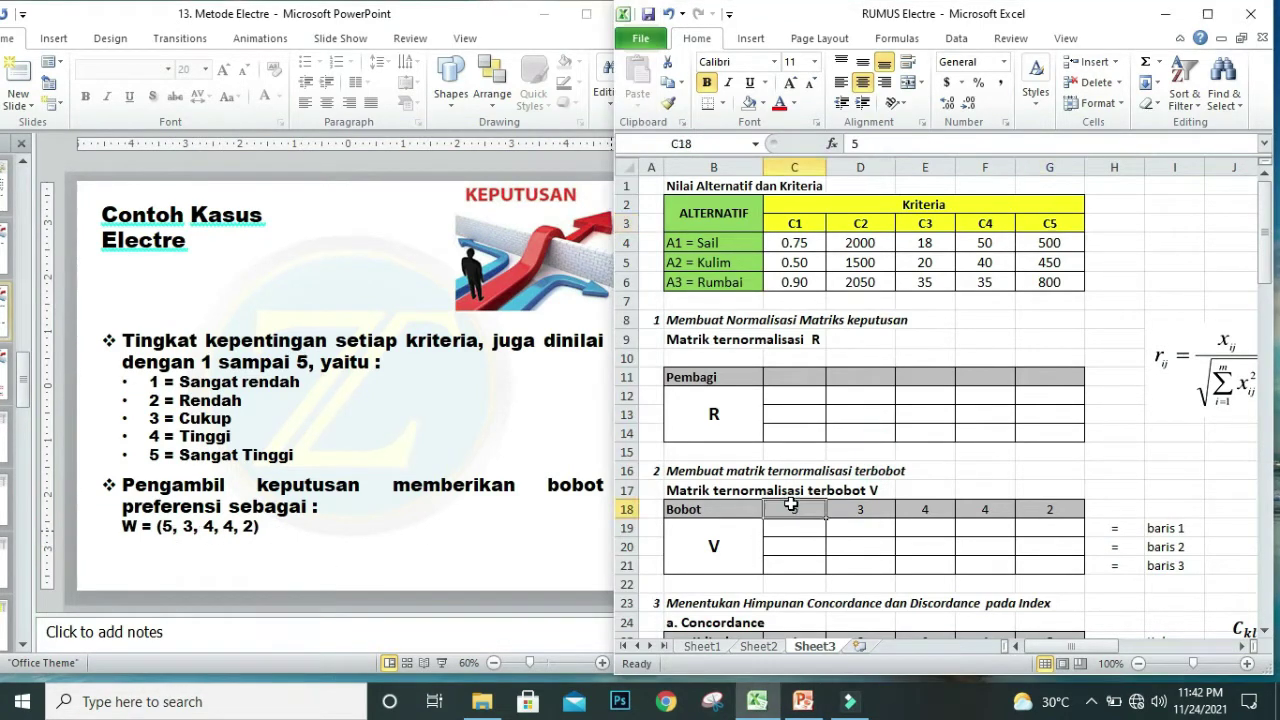
{"action": "left_click", "coordinate": [866, 509]}
{"action": "left_click", "coordinate": [939, 512]}
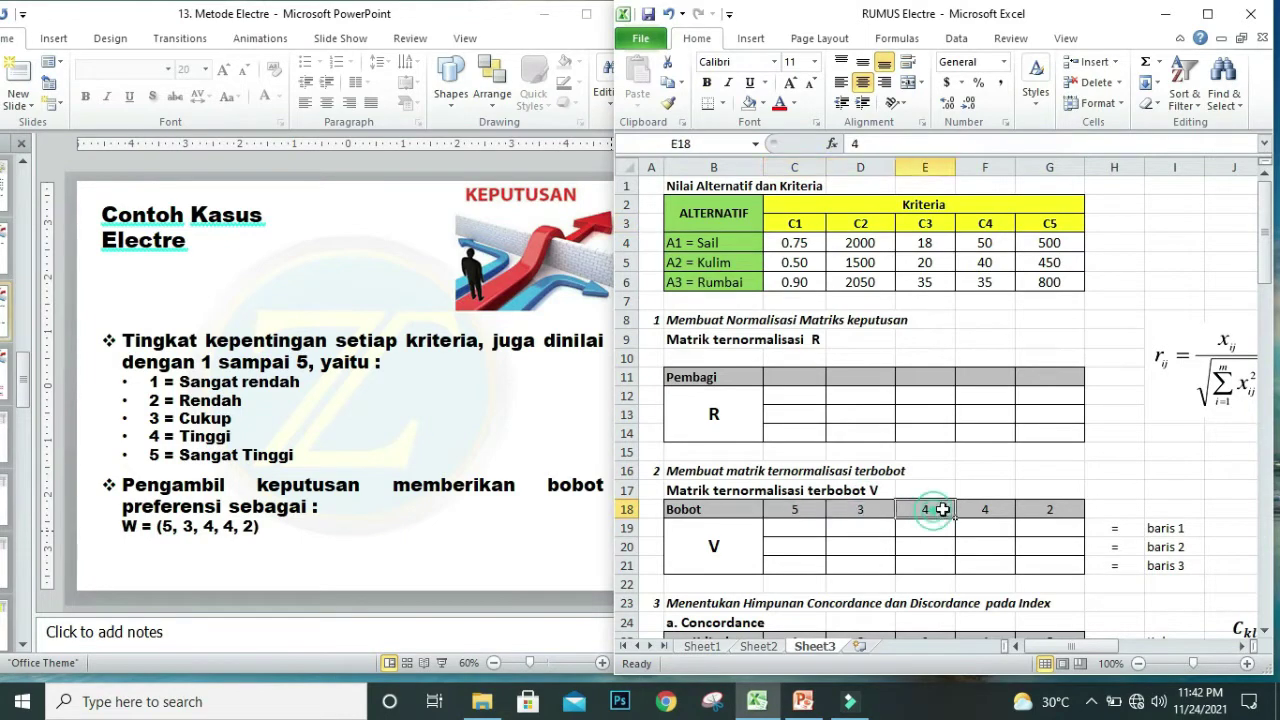
{"action": "left_click", "coordinate": [985, 509]}
{"action": "left_click", "coordinate": [1056, 505]}
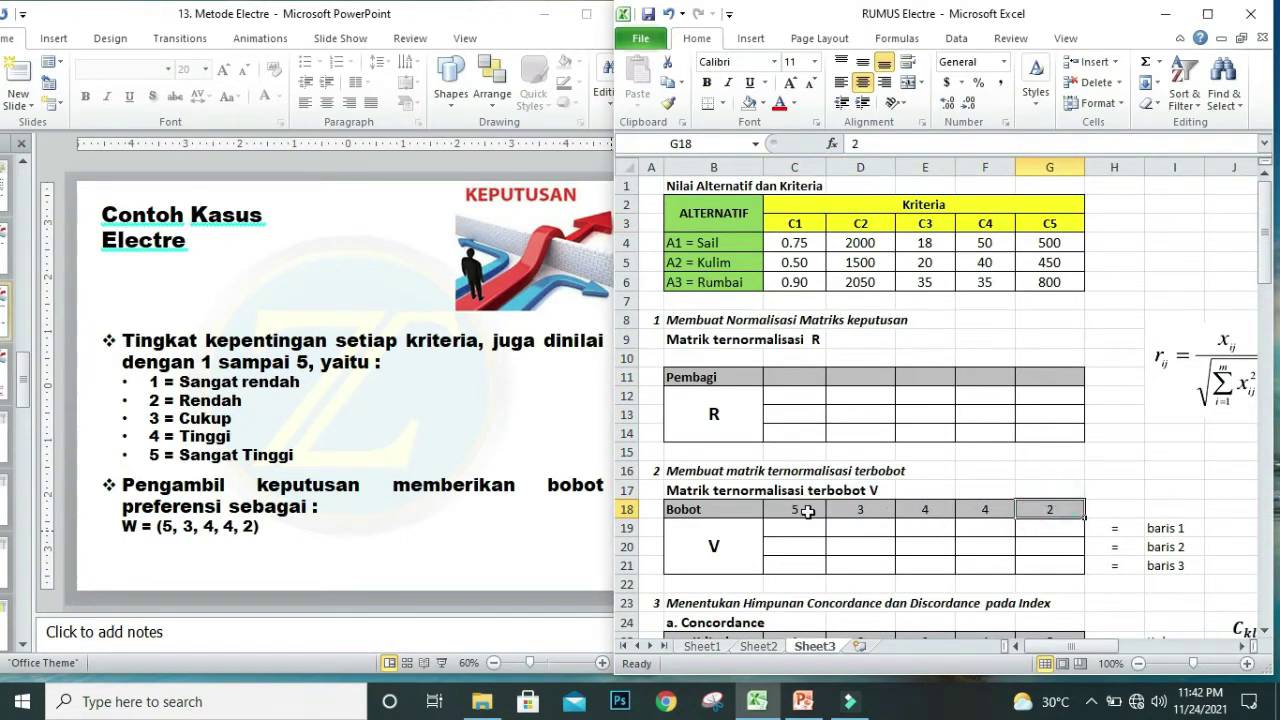
{"action": "left_click", "coordinate": [790, 511]}
{"action": "left_click", "coordinate": [1036, 509]}
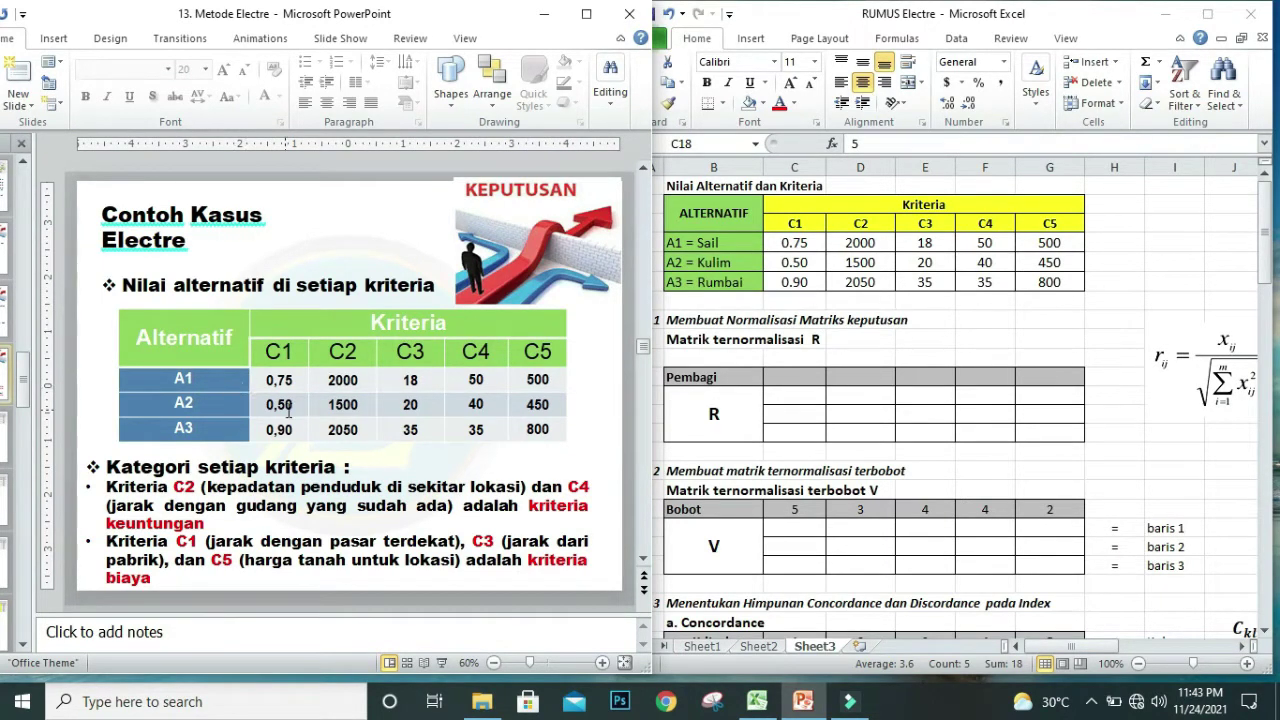
Compare the A2 and A3 criteria values on the slide with the alternatives data in C4:G6 of the worksheet.
{"action": "left_click", "coordinate": [357, 403]}
{"action": "left_click", "coordinate": [410, 404]}
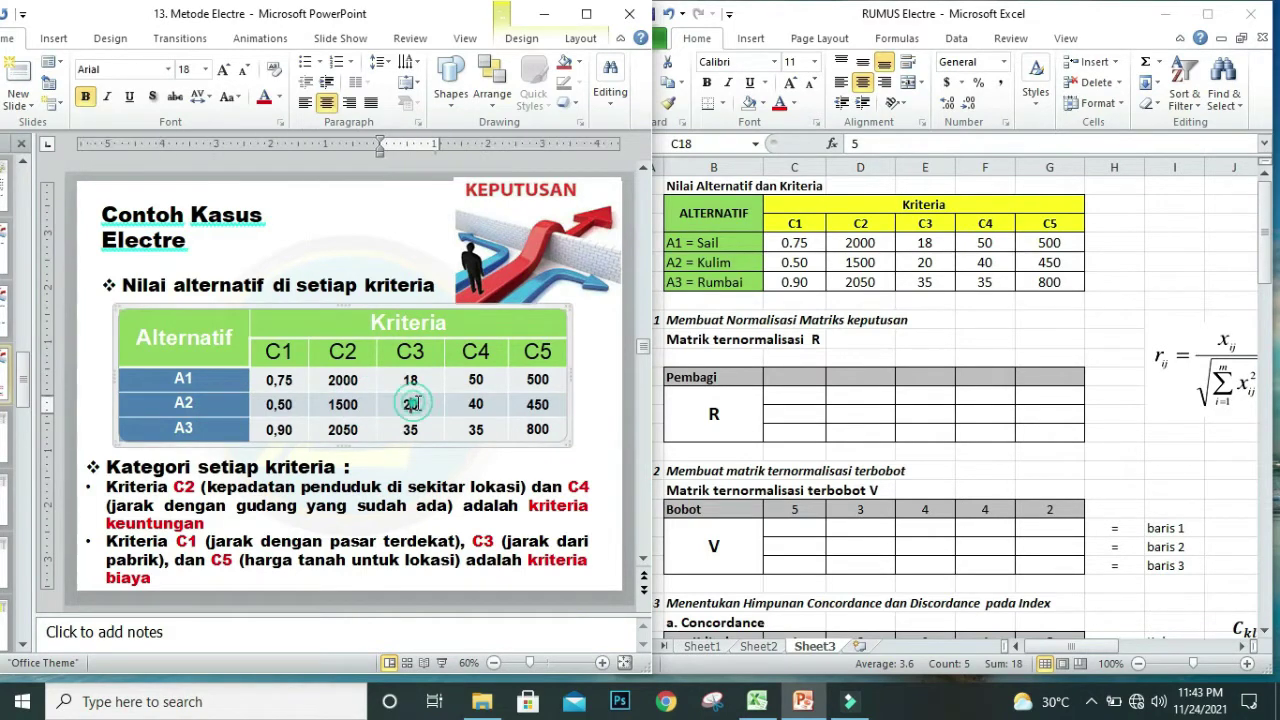
{"action": "left_click", "coordinate": [468, 404]}
{"action": "key", "text": "Tab"}
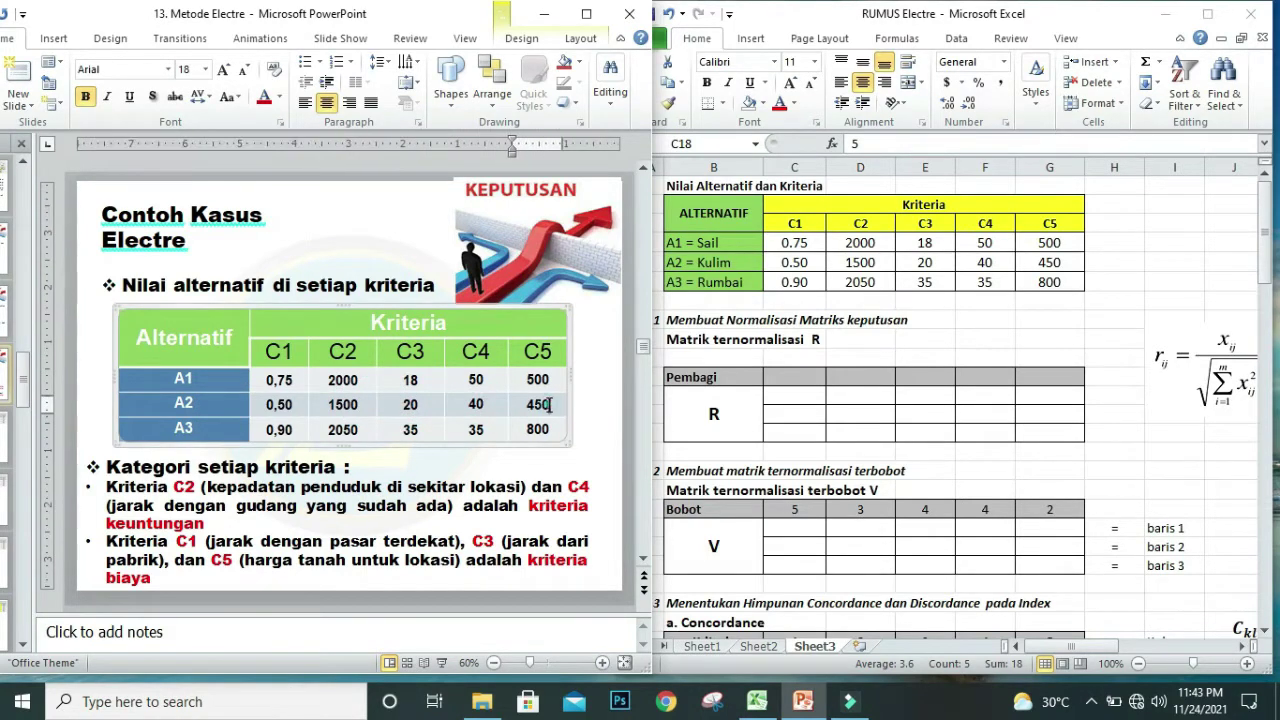
{"action": "left_click", "coordinate": [296, 432]}
{"action": "left_click", "coordinate": [364, 430]}
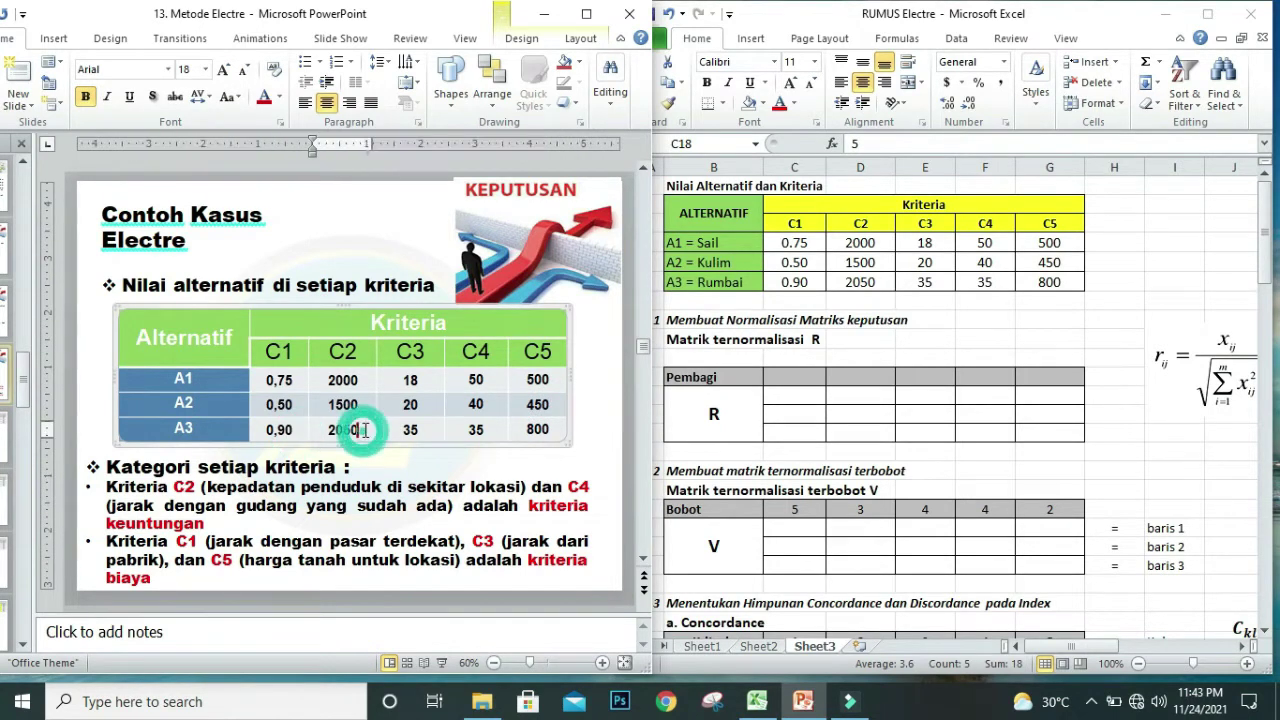
{"action": "left_click", "coordinate": [422, 430]}
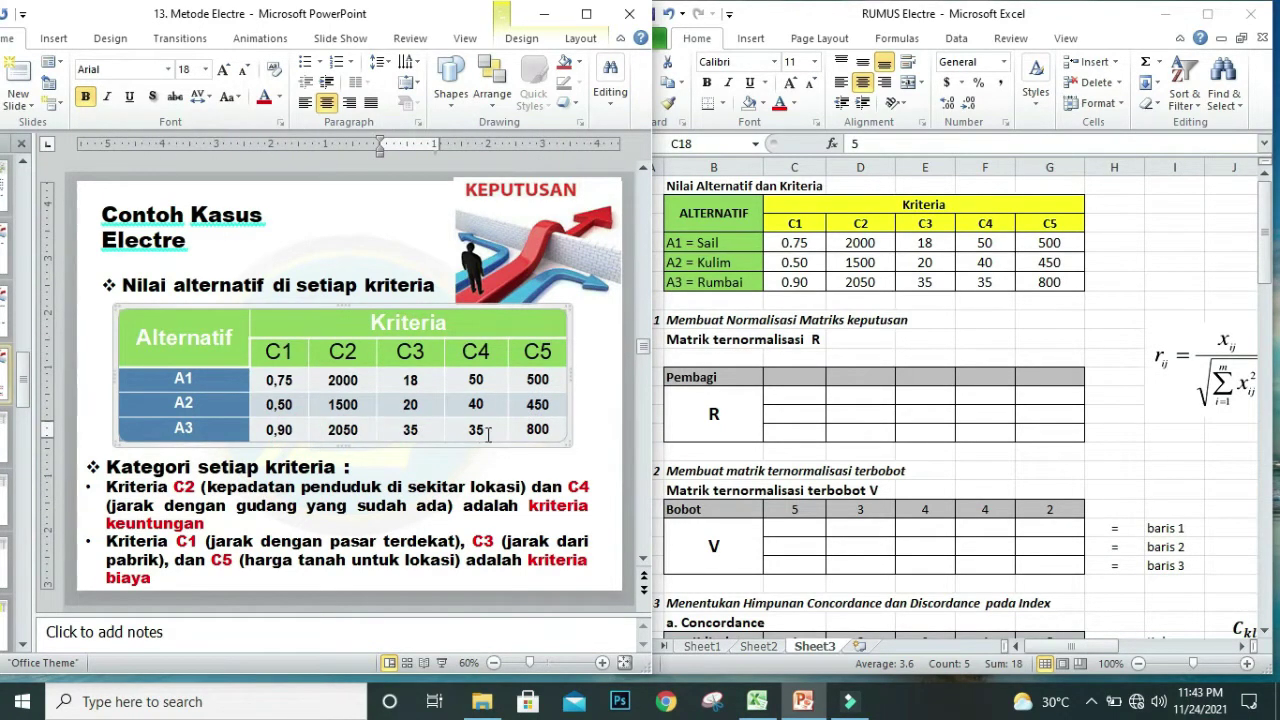
{"action": "left_click", "coordinate": [485, 432]}
{"action": "left_click", "coordinate": [549, 430]}
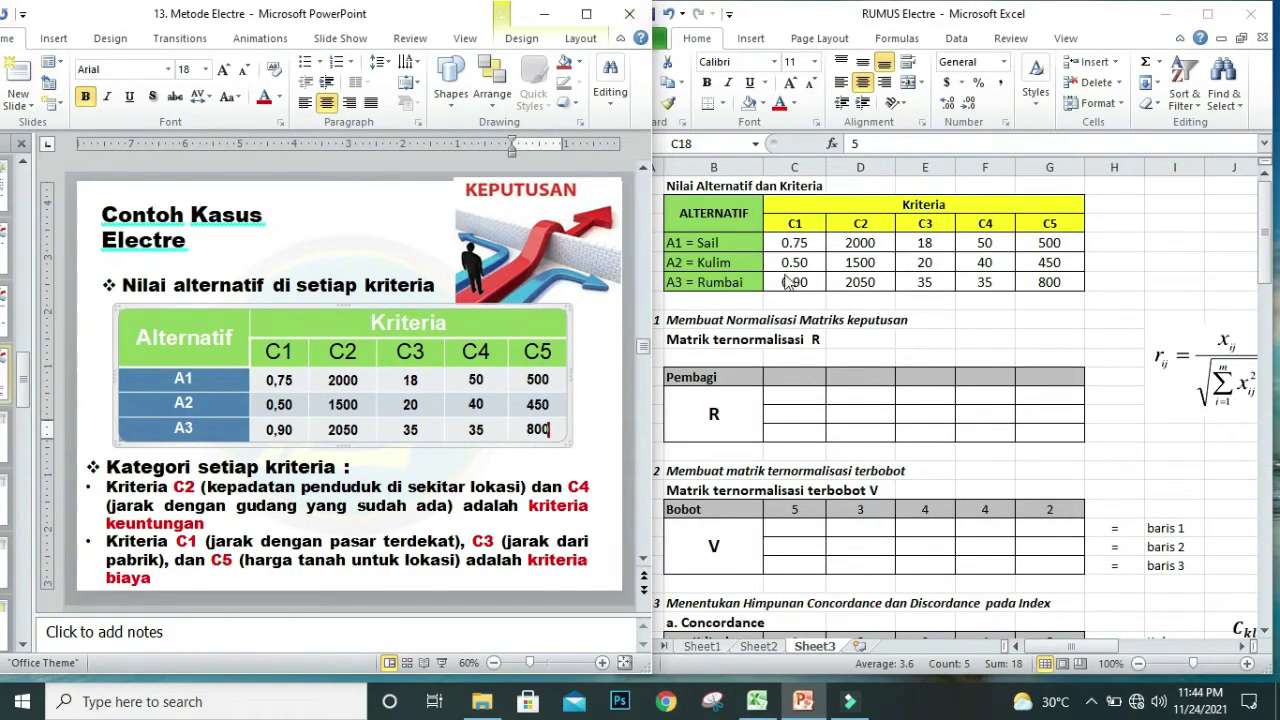
{"action": "left_click", "coordinate": [792, 240]}
{"action": "left_click_drag", "start_coordinate": [792, 240], "coordinate": [1038, 282]}
Highlight the phrases "kriteria keuntungan" and "kriteria biaya" on the slide to review the criteria categories.
{"action": "key", "text": "alt+Tab"}
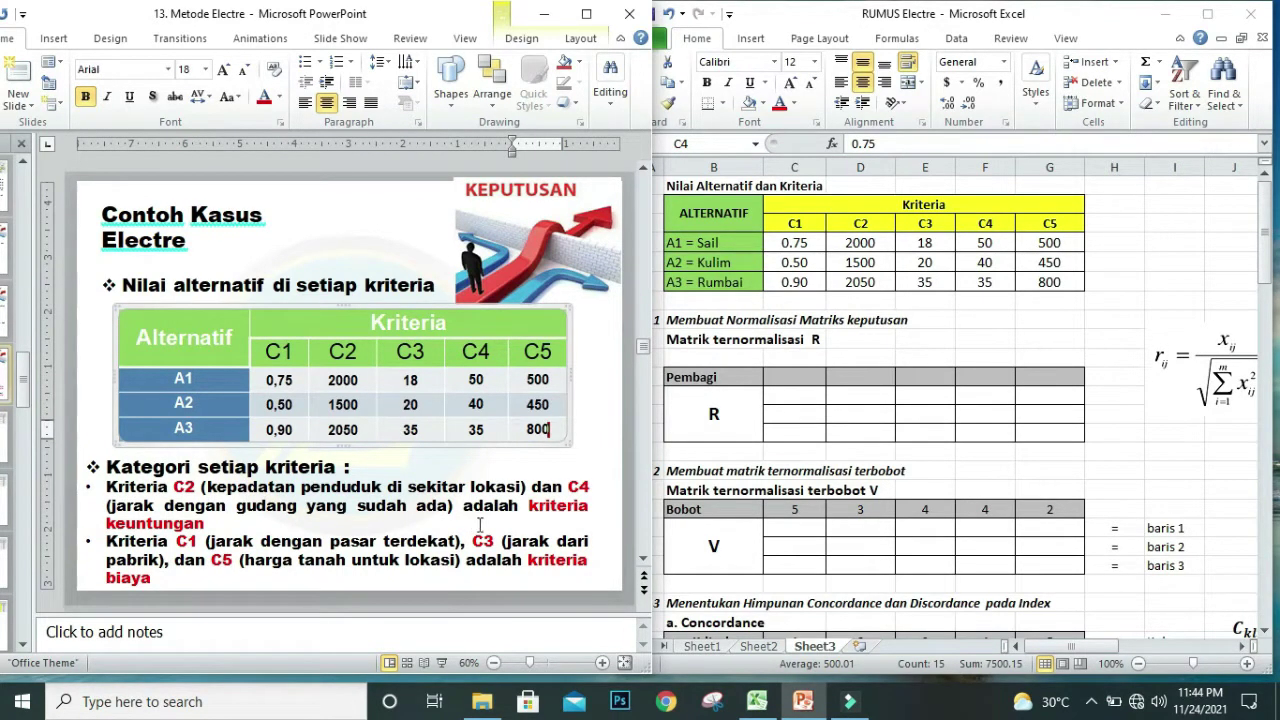
{"action": "left_click_drag", "start_coordinate": [529, 506], "coordinate": [205, 523]}
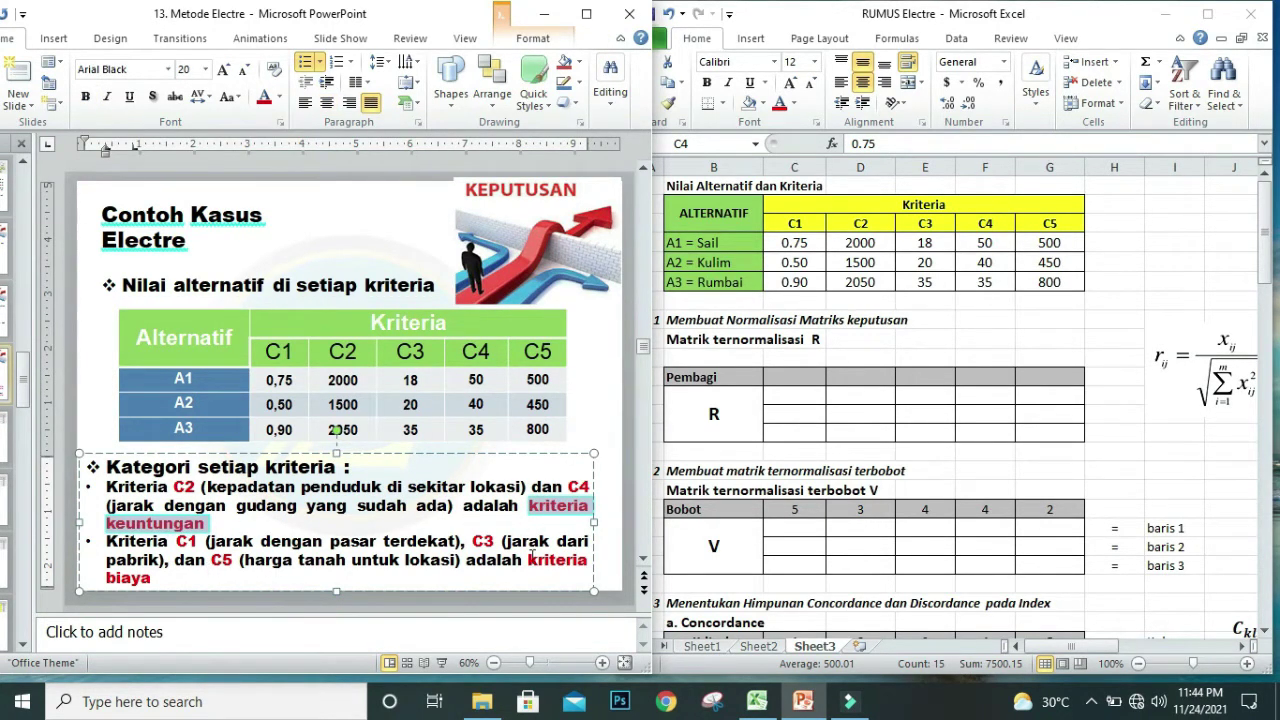
{"action": "left_click_drag", "start_coordinate": [530, 558], "coordinate": [590, 577]}
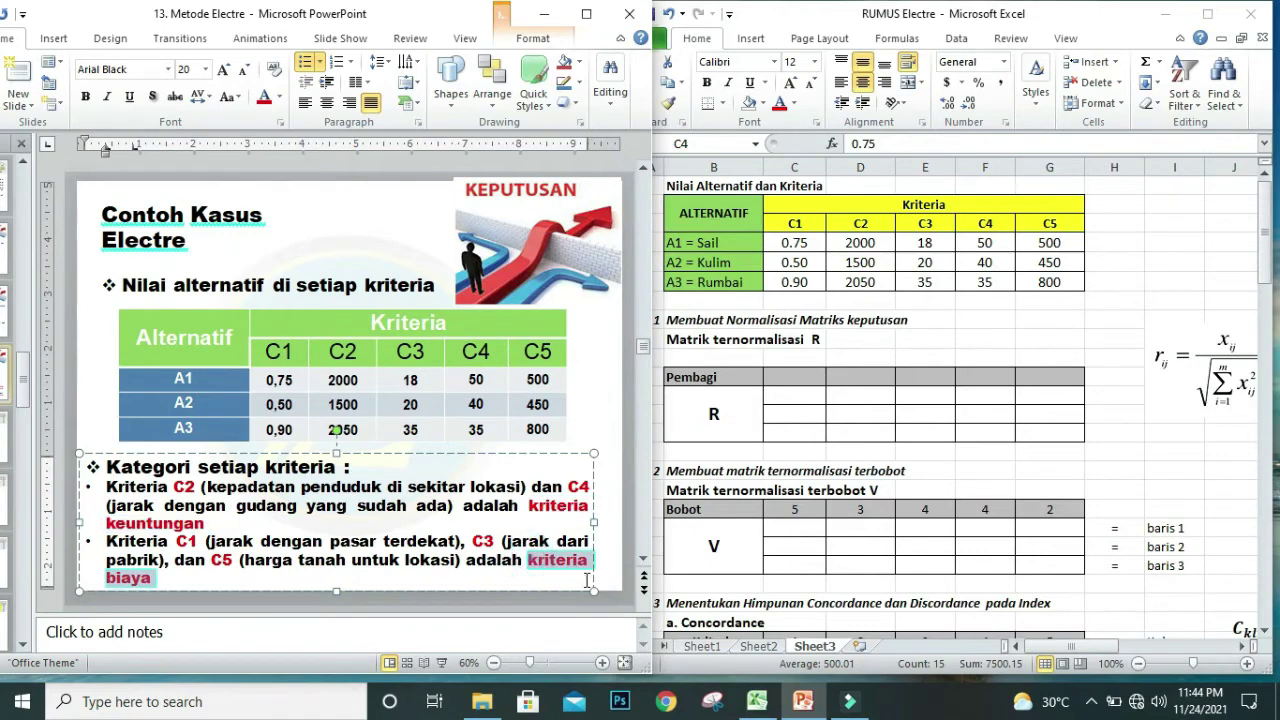
Show the slide on normalising the decision matrix and examine its formula and worked C1 example.
{"action": "left_click", "coordinate": [643, 592]}
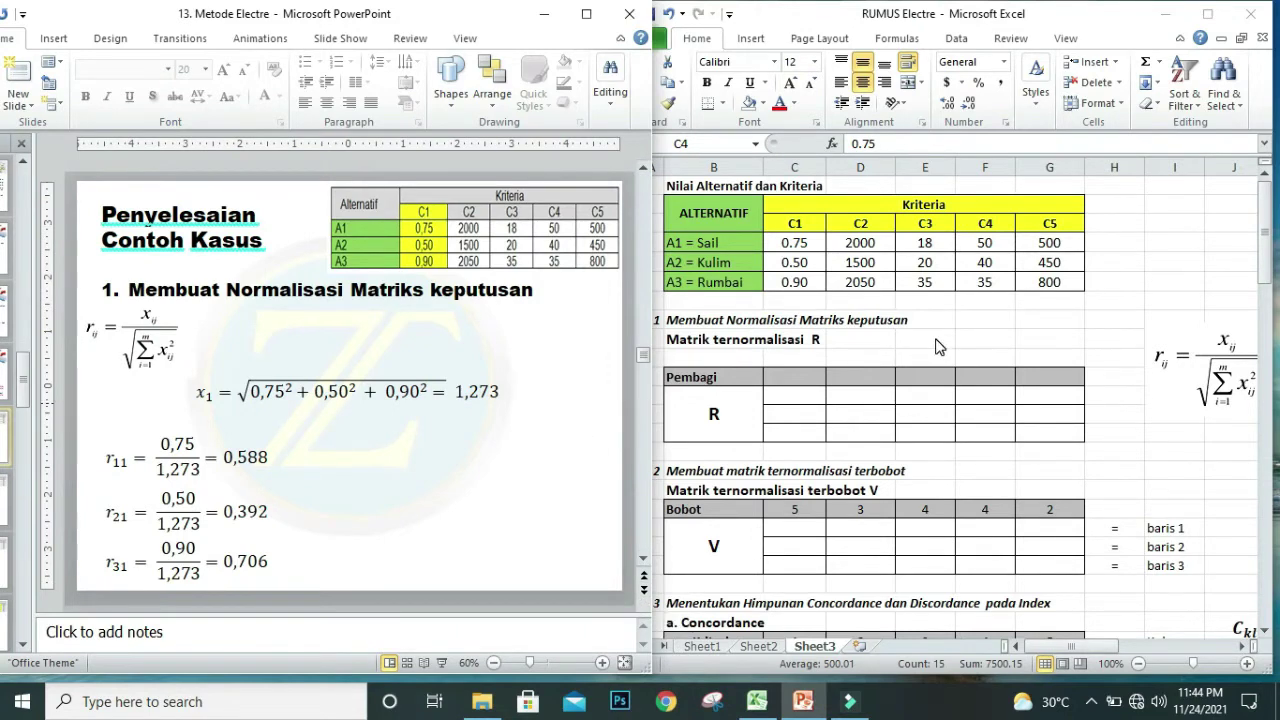
{"action": "left_click", "coordinate": [929, 398]}
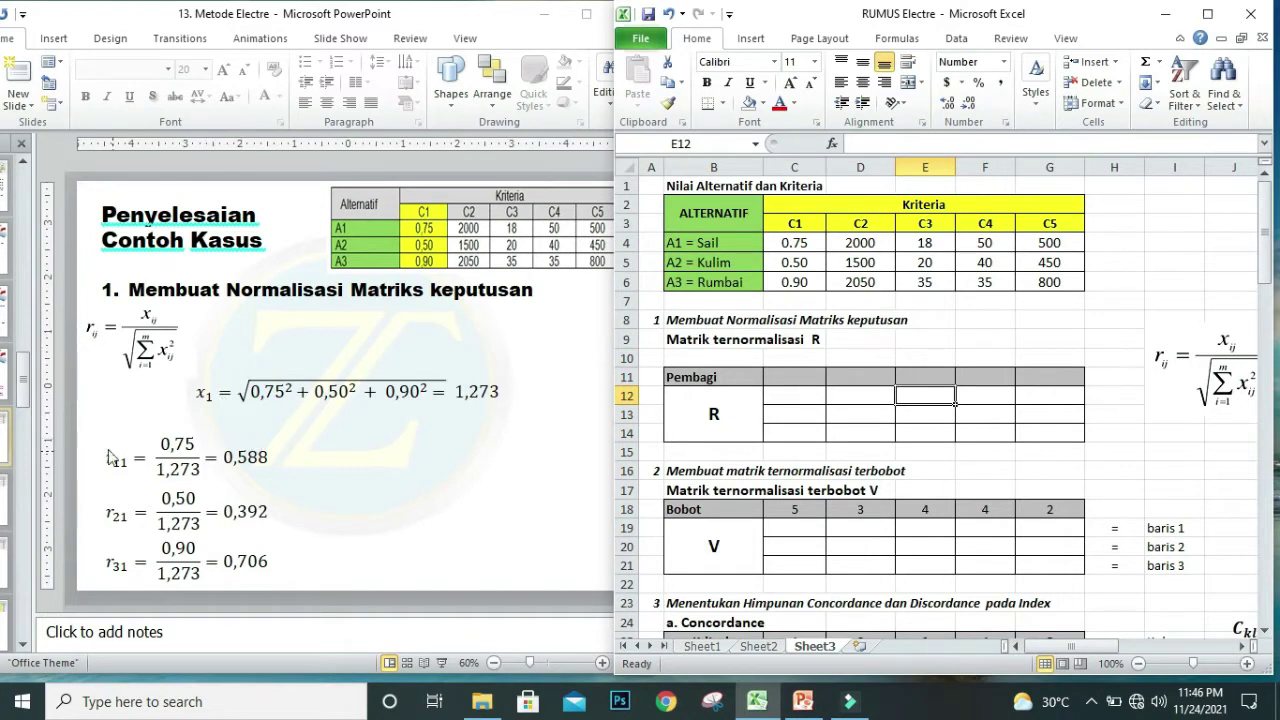
{"action": "left_click", "coordinate": [150, 348]}
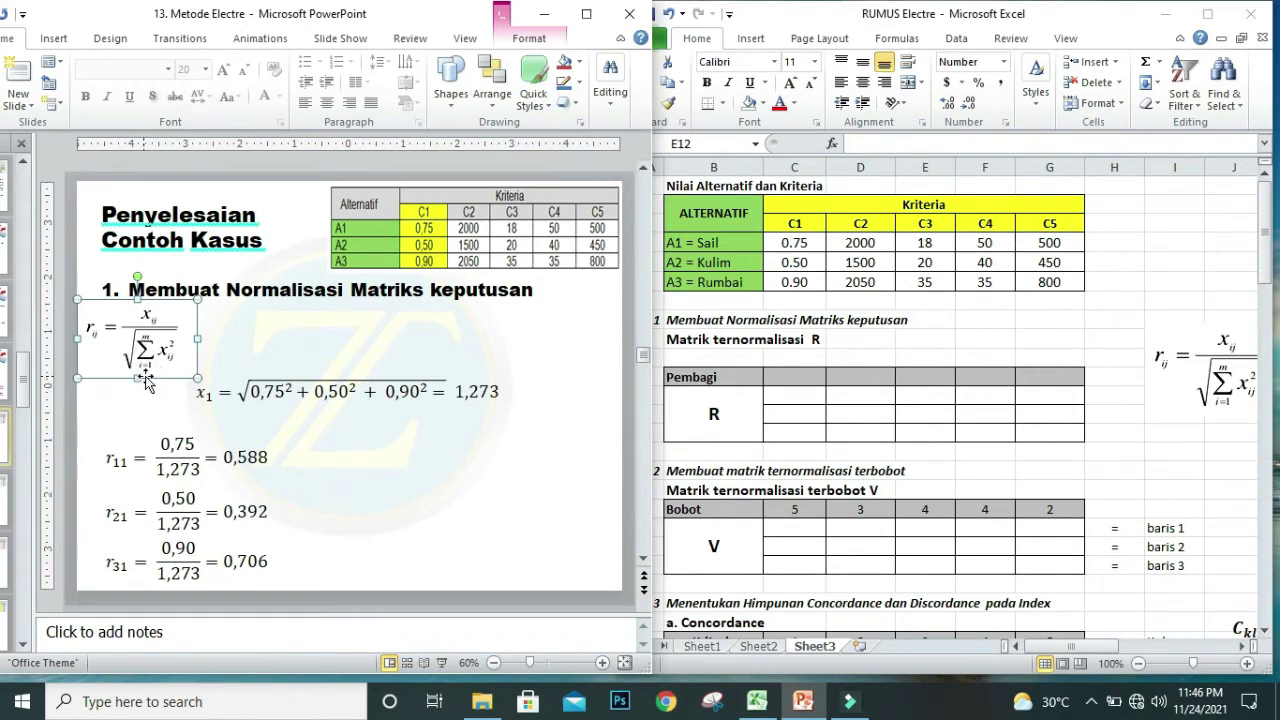
{"action": "left_click", "coordinate": [245, 424]}
Calculate the C1 divisor in cell C11 of the Pembagi row with the formula =SQRT((C4^2)+(C5^2)+(C6^2)).
{"action": "left_click", "coordinate": [803, 378]}
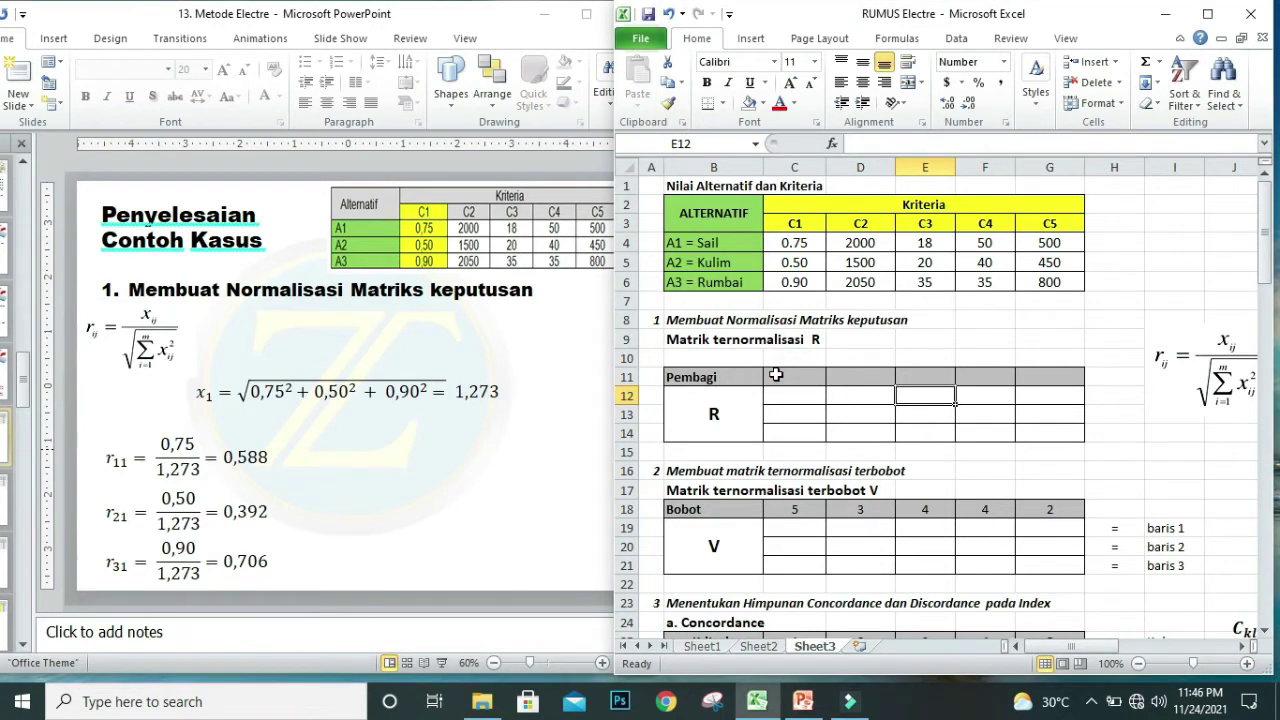
{"action": "left_click", "coordinate": [776, 374]}
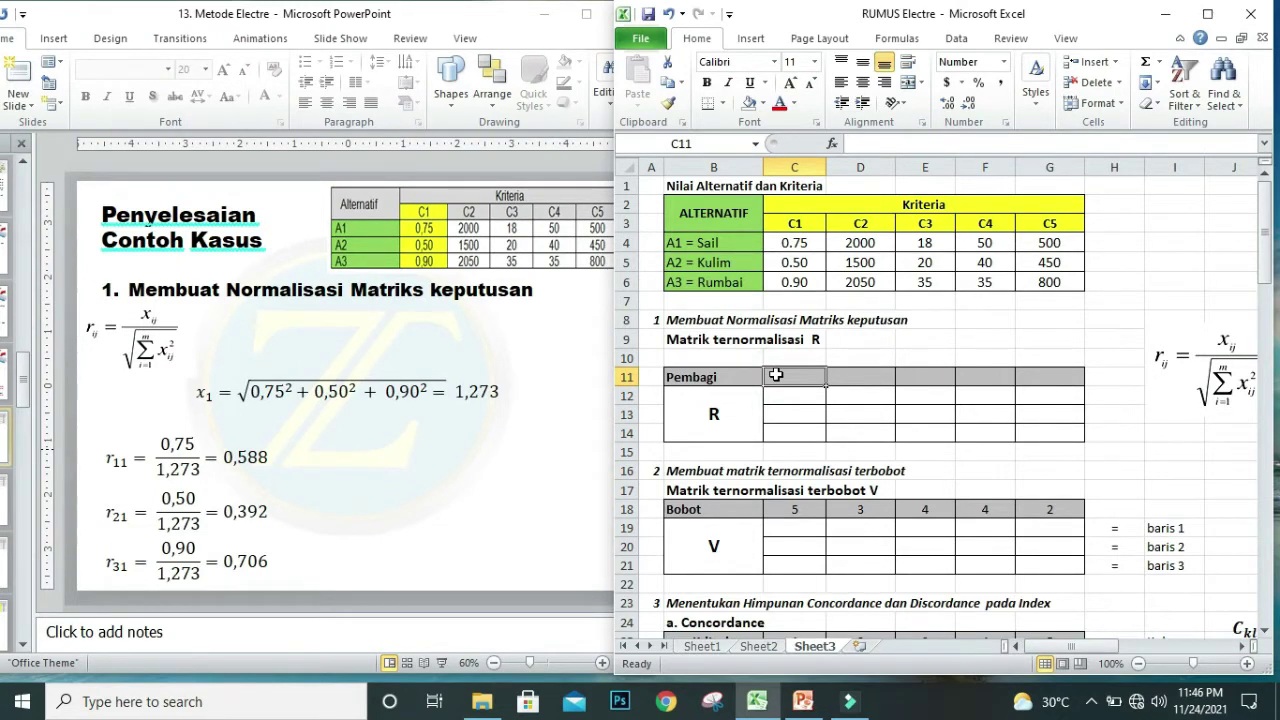
{"action": "type", "text": "=SQRT"}
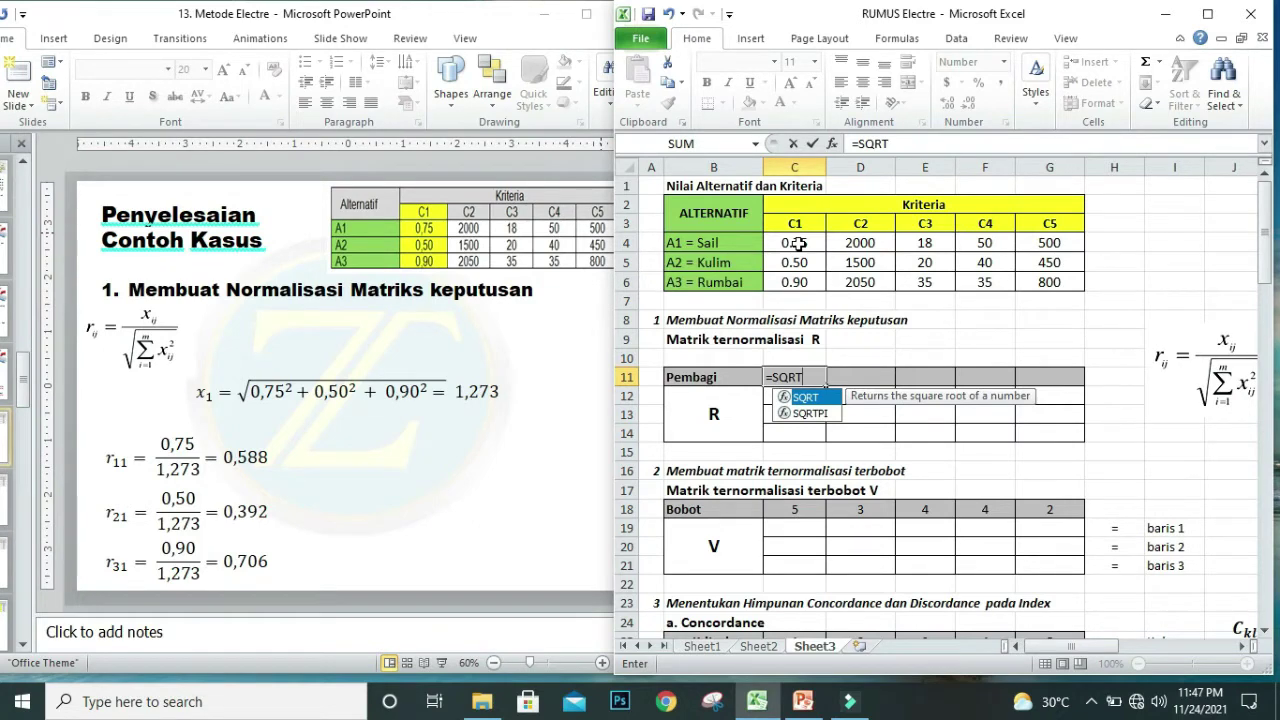
{"action": "type", "text": "(("}
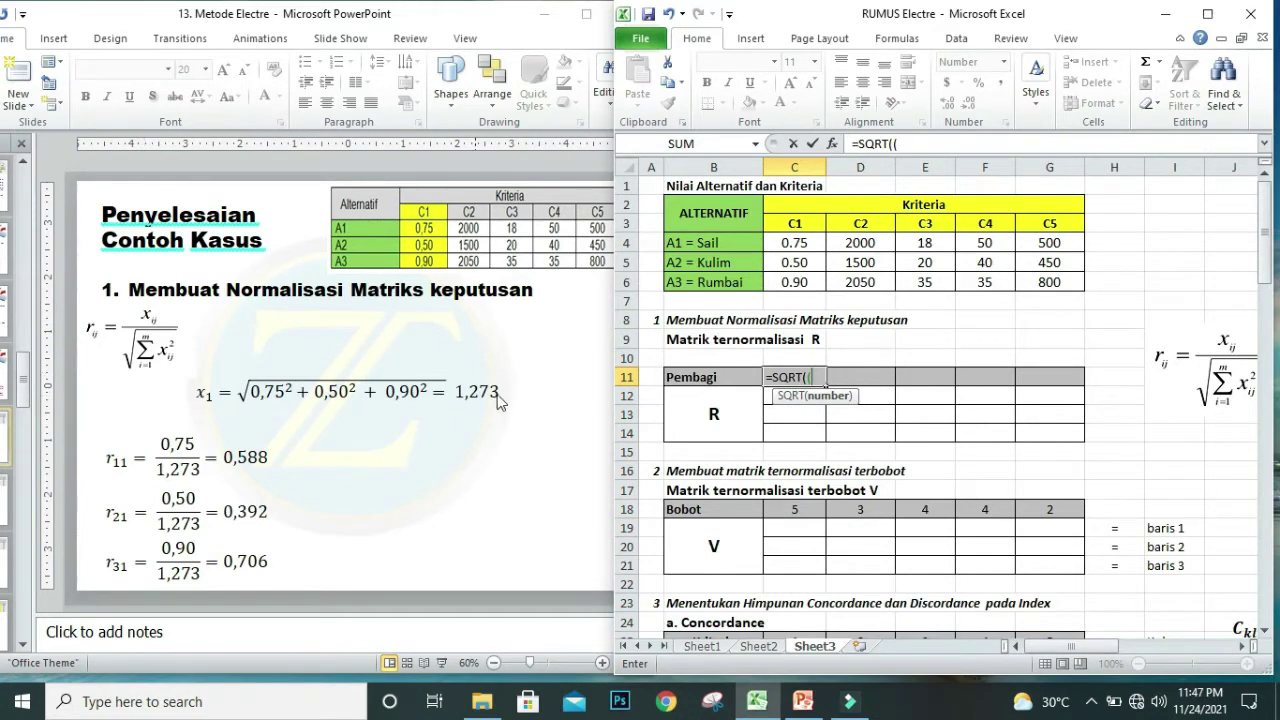
{"action": "left_click", "coordinate": [790, 243]}
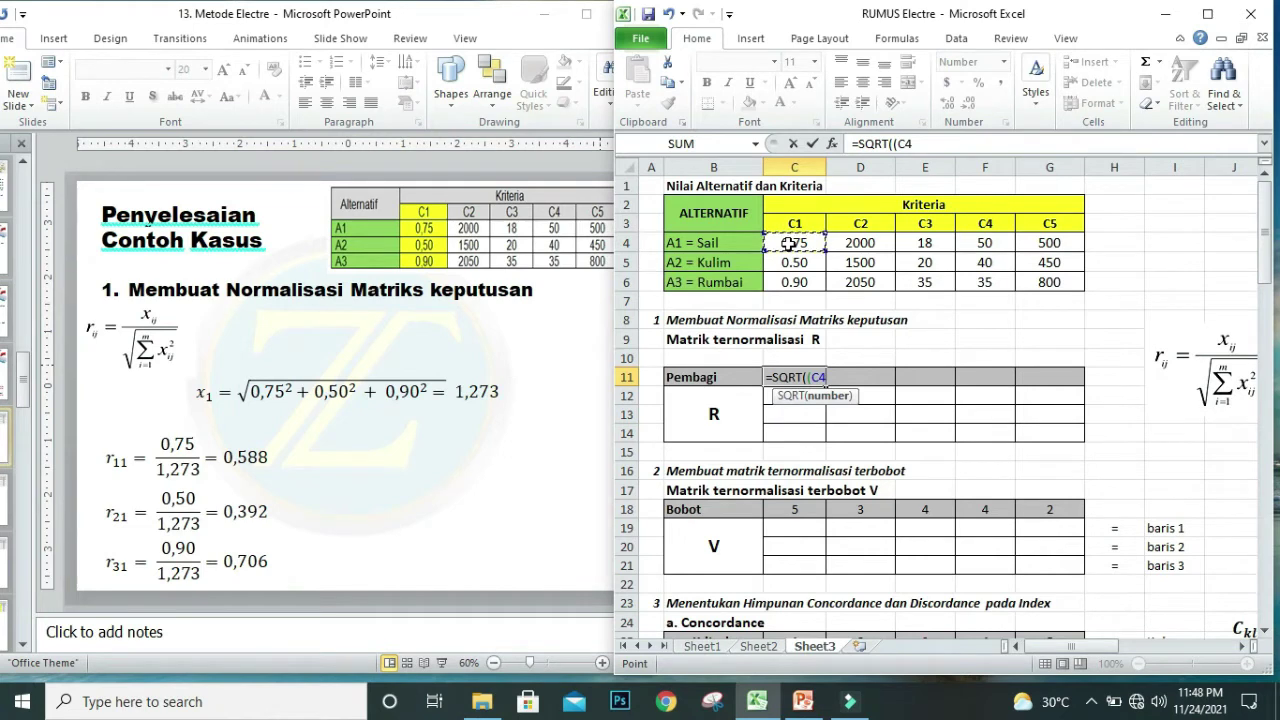
{"action": "type", "text": "^2)+"}
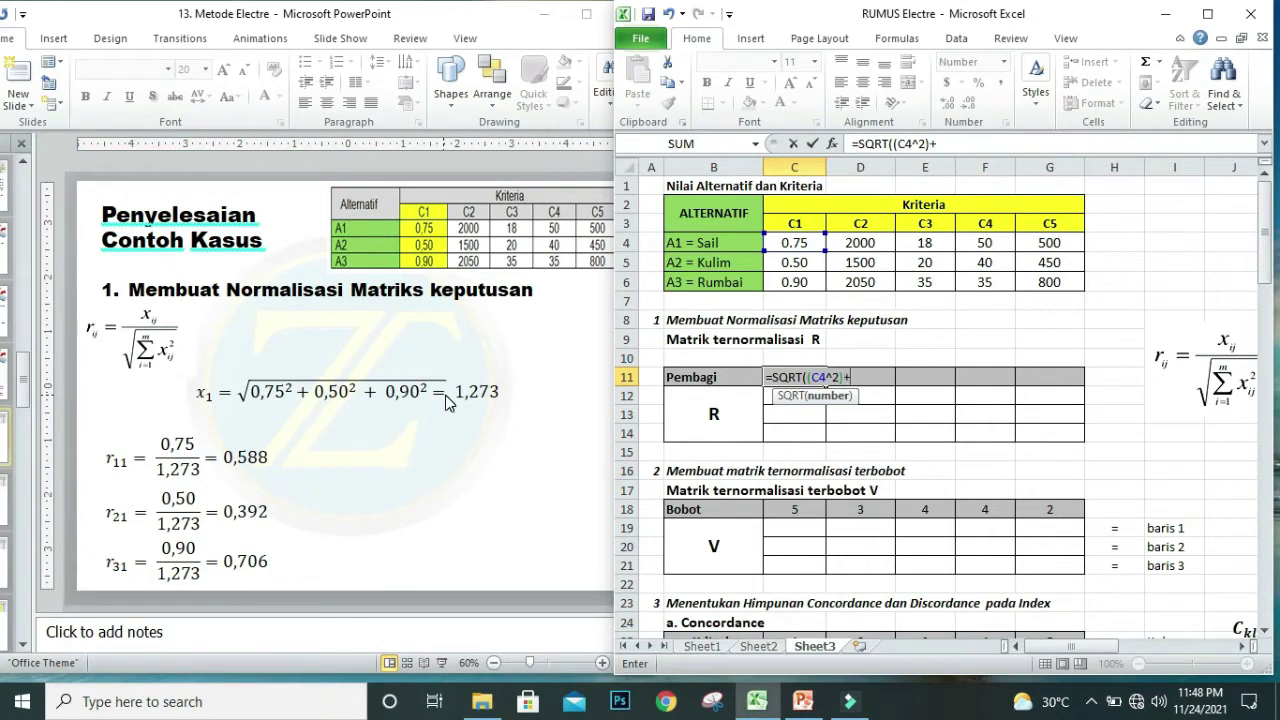
{"action": "type", "text": "("}
{"action": "left_click", "coordinate": [798, 261]}
{"action": "type", "text": "^2"}
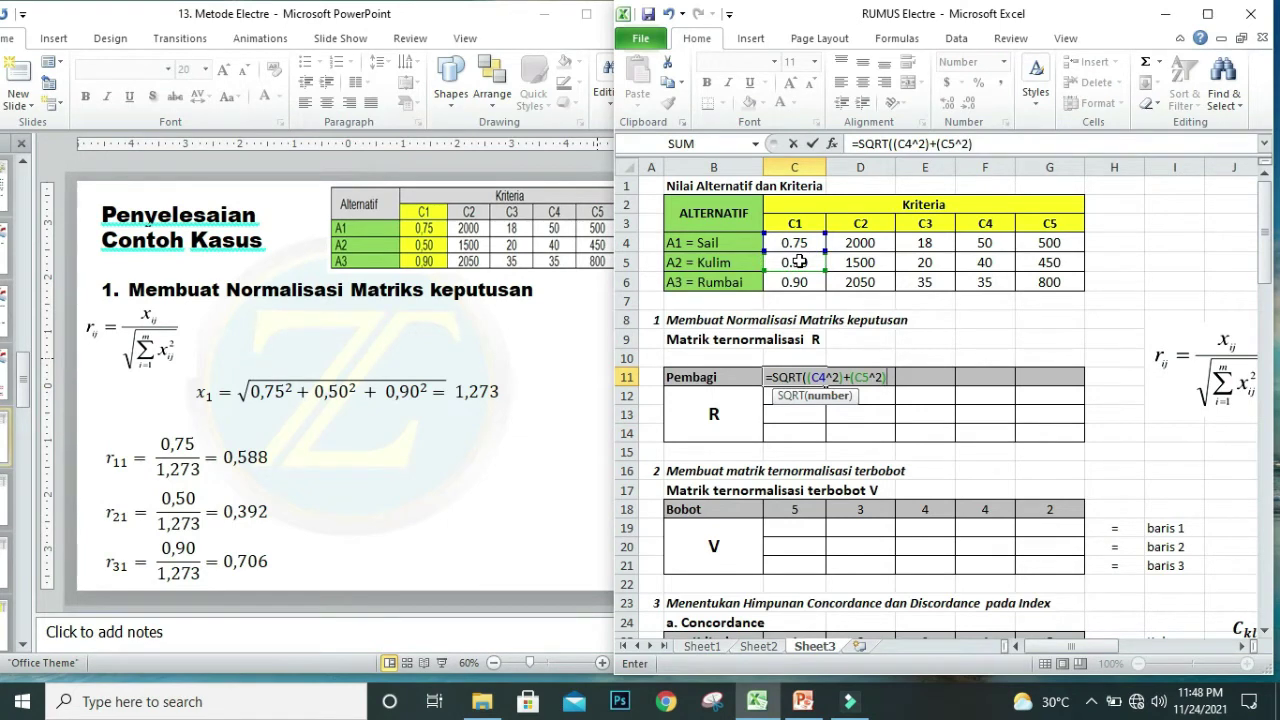
{"action": "type", "text": ")+"}
{"action": "left_click", "coordinate": [795, 283]}
{"action": "left_click", "coordinate": [980, 145]}
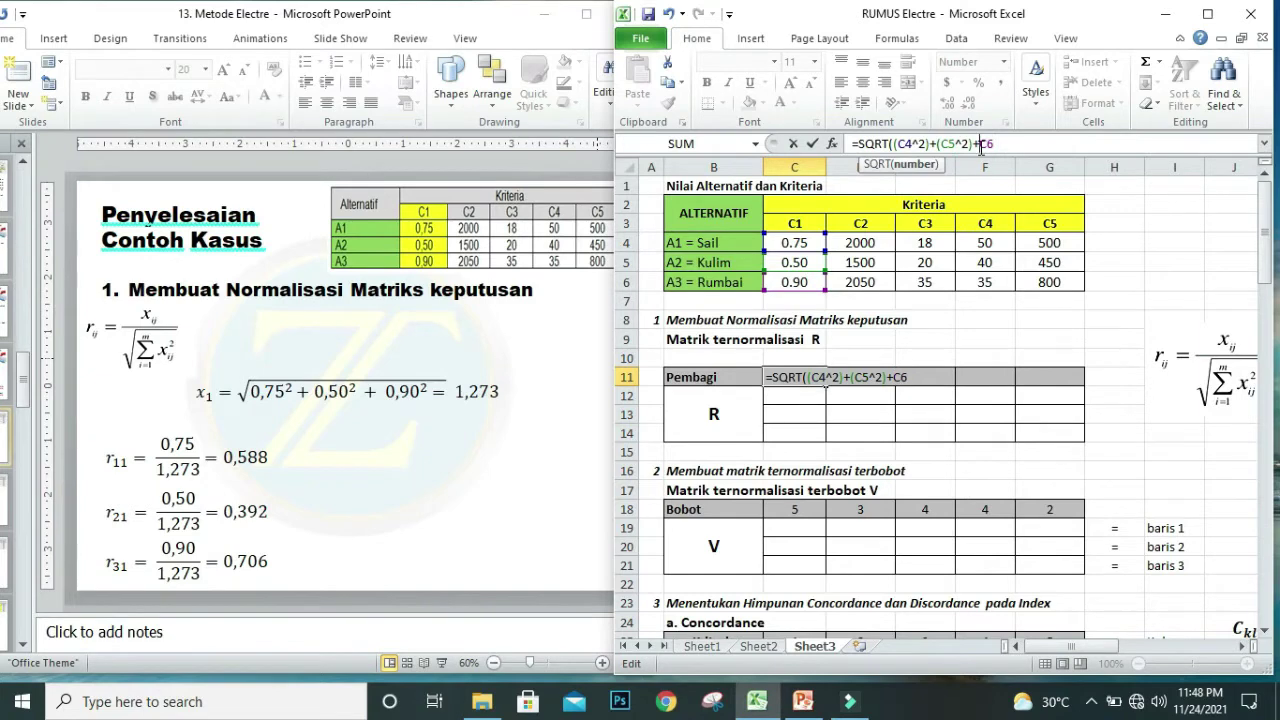
{"action": "type", "text": "("}
{"action": "key", "text": "End"}
{"action": "key", "text": "Return"}
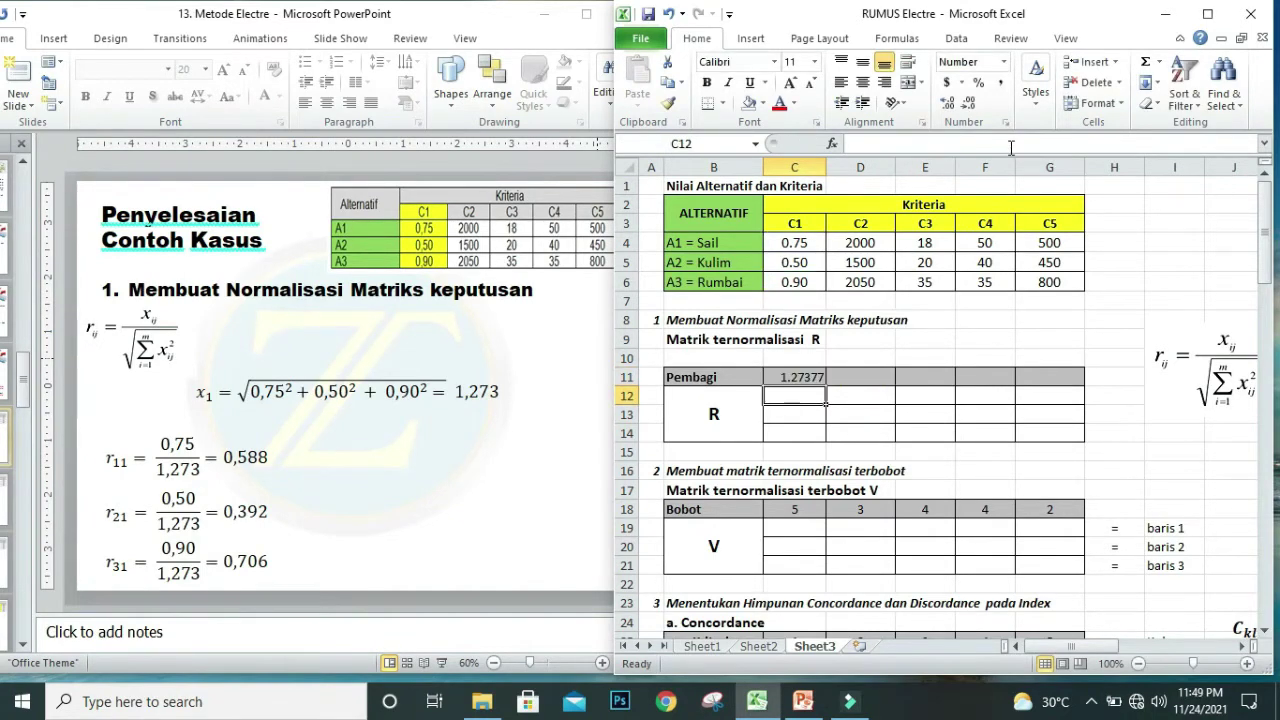
Copy the divisor formula from C11 across to G11 so every criterion has its divisor.
{"action": "left_click", "coordinate": [802, 376]}
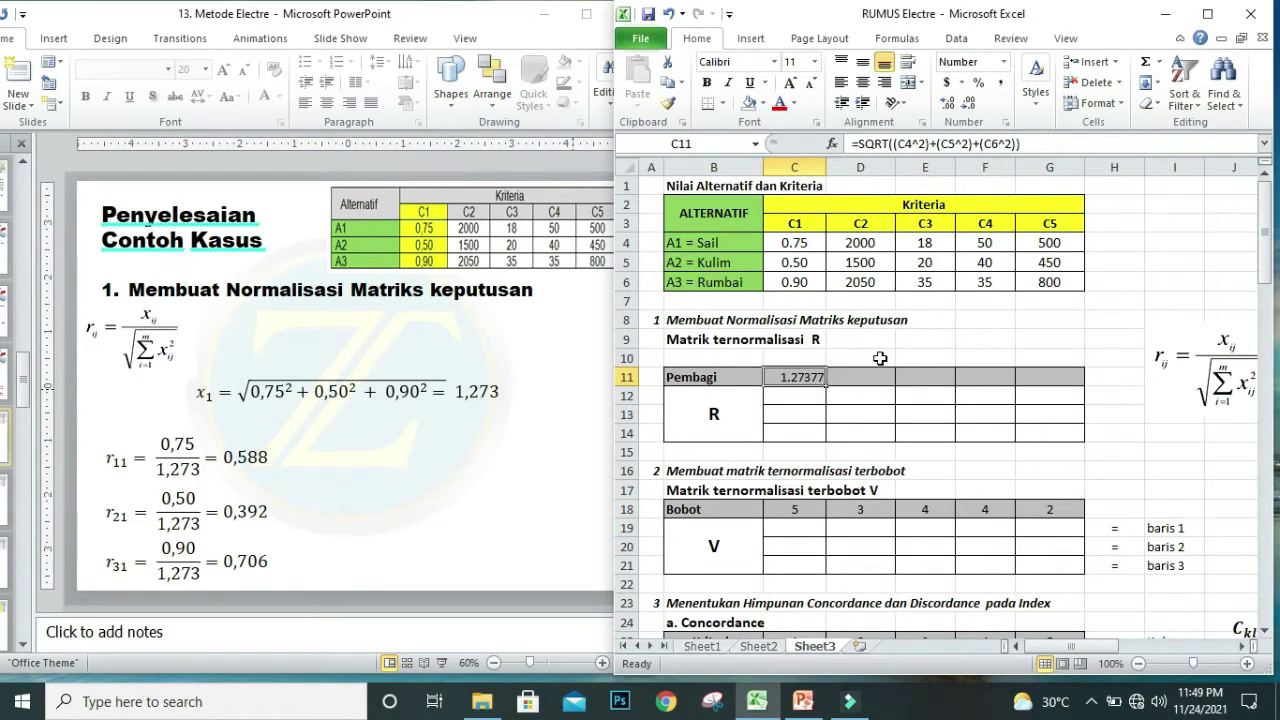
{"action": "left_click", "coordinate": [851, 376]}
{"action": "left_click", "coordinate": [920, 376]}
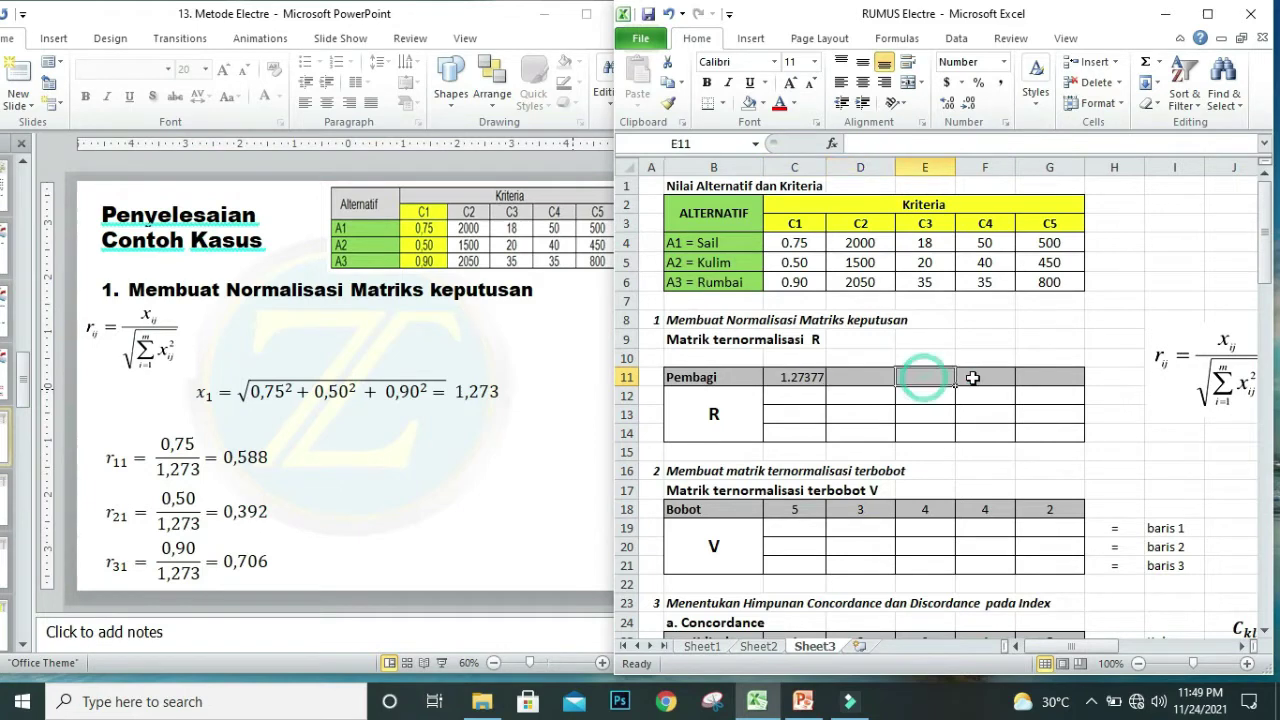
{"action": "left_click", "coordinate": [985, 376]}
{"action": "left_click", "coordinate": [1048, 379]}
{"action": "left_click", "coordinate": [796, 378]}
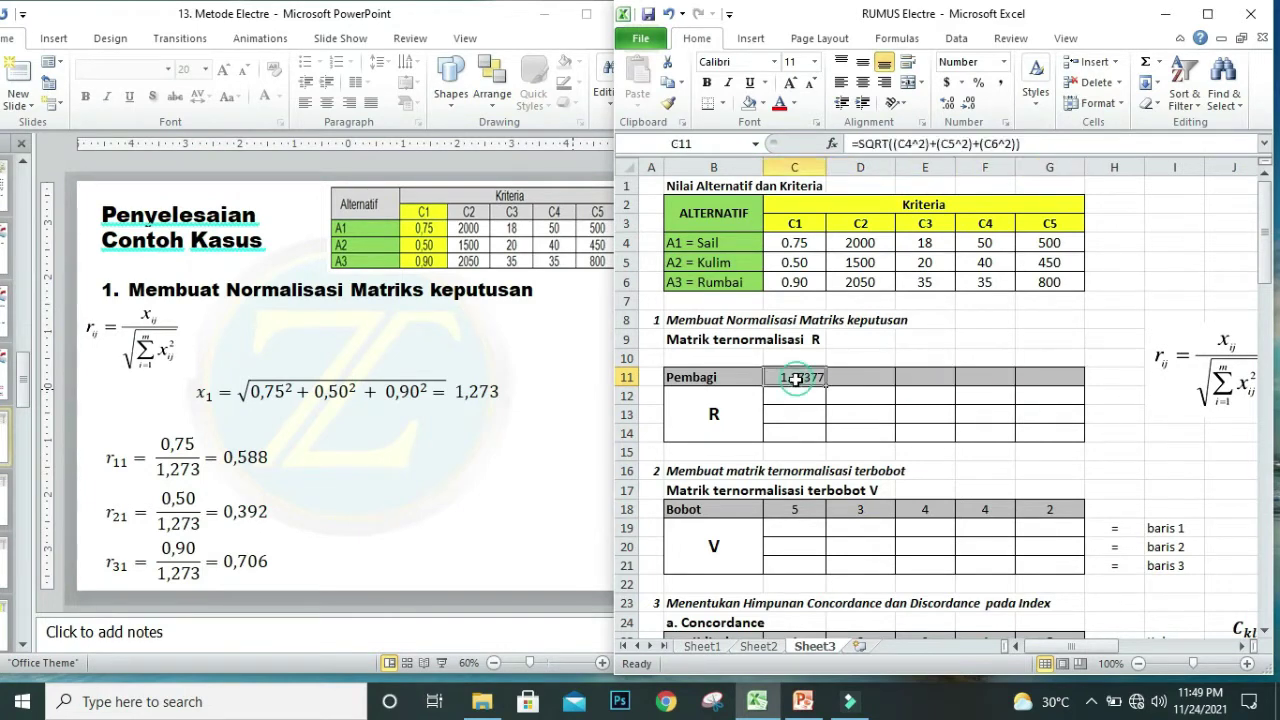
{"action": "left_click_drag", "start_coordinate": [824, 385], "coordinate": [1032, 393]}
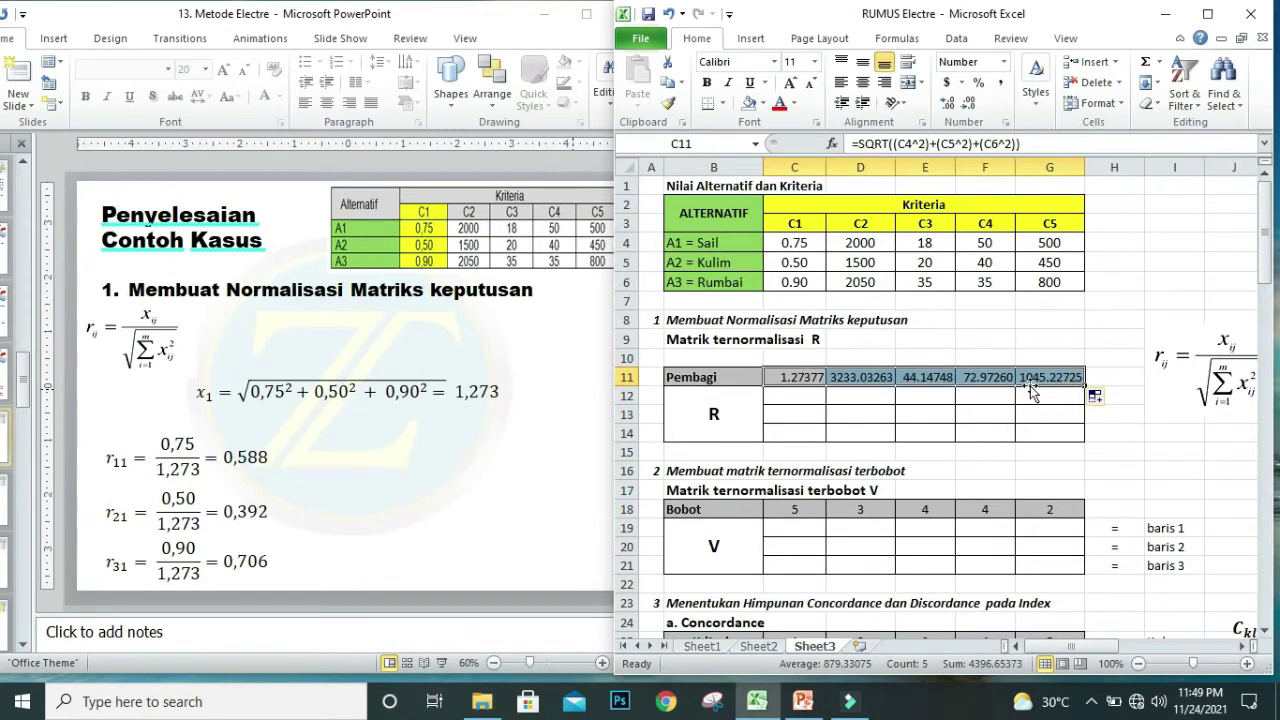
Enter the formula =C4/C$11 in cell C12 to normalise the A1 value for criterion C1, locking the divisor row.
{"action": "left_click", "coordinate": [858, 398]}
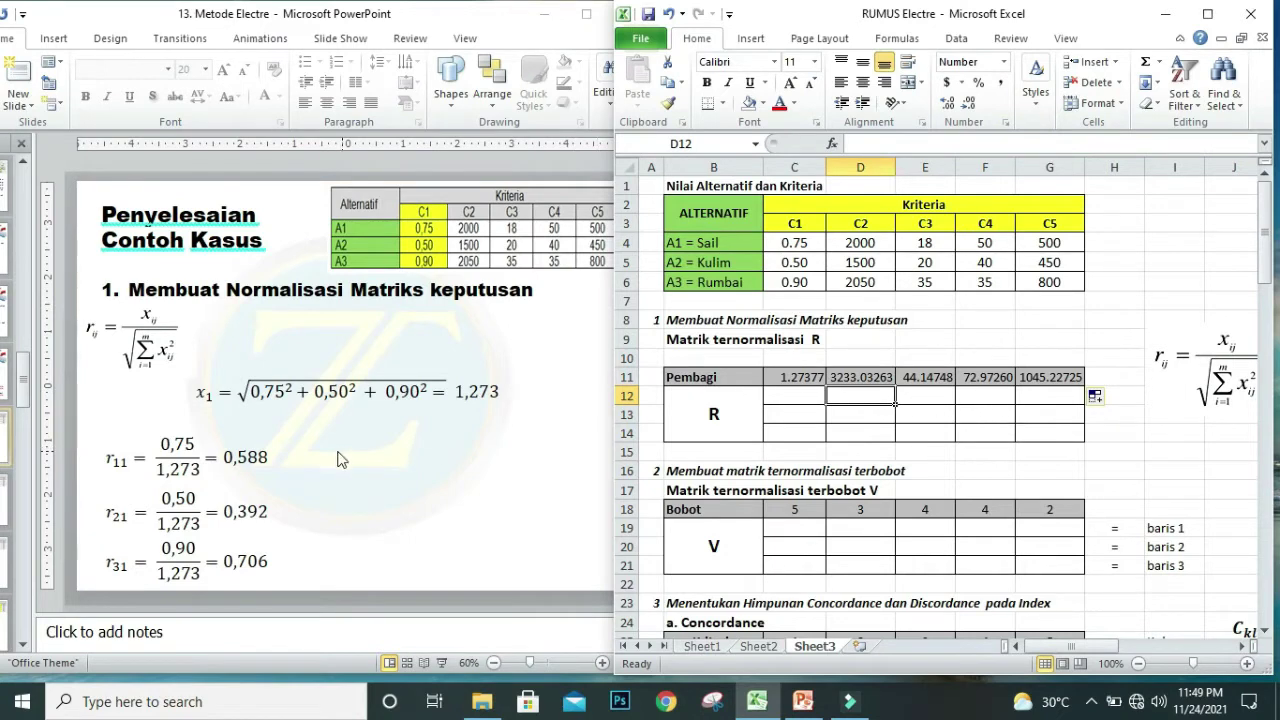
{"action": "left_click", "coordinate": [127, 517]}
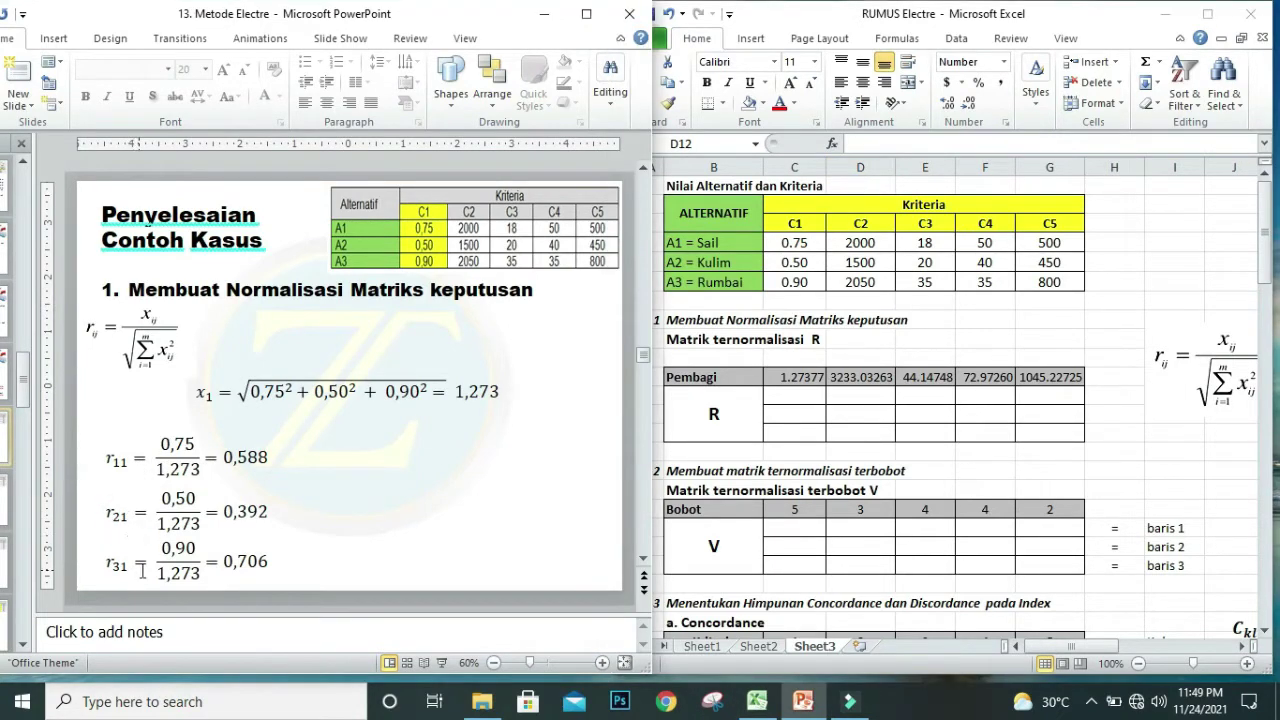
{"action": "left_click", "coordinate": [797, 406]}
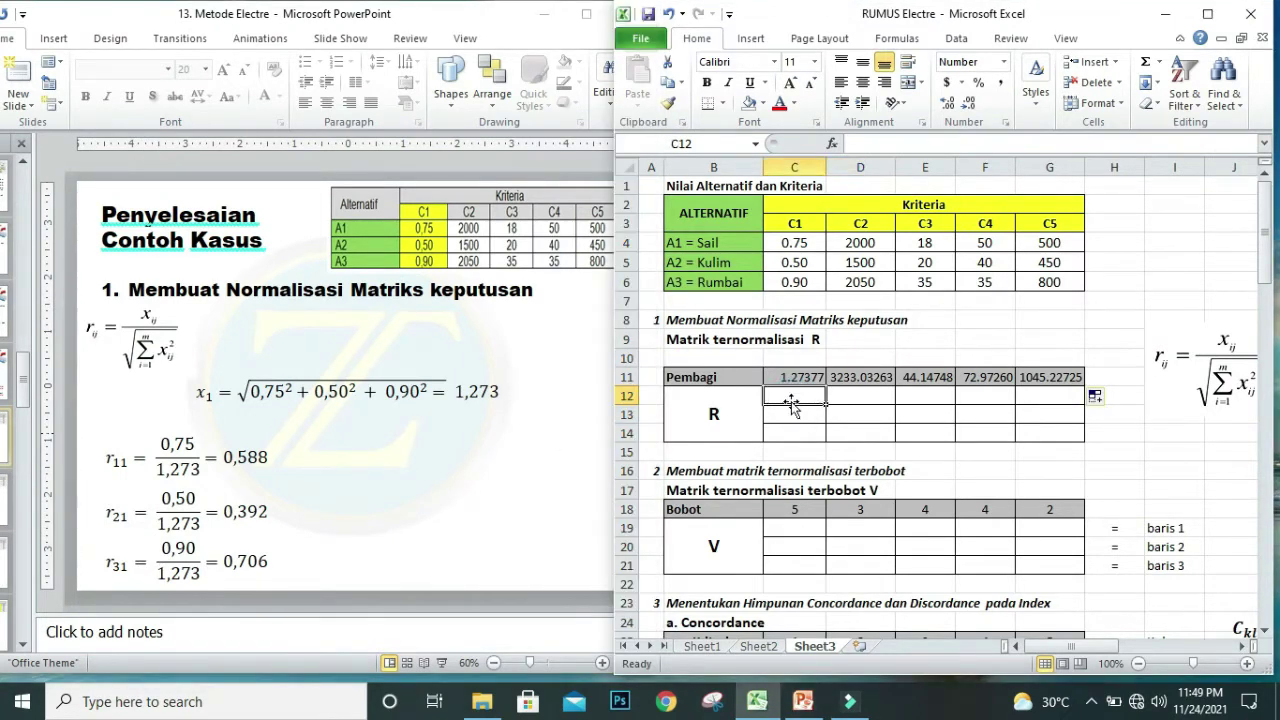
{"action": "type", "text": "="}
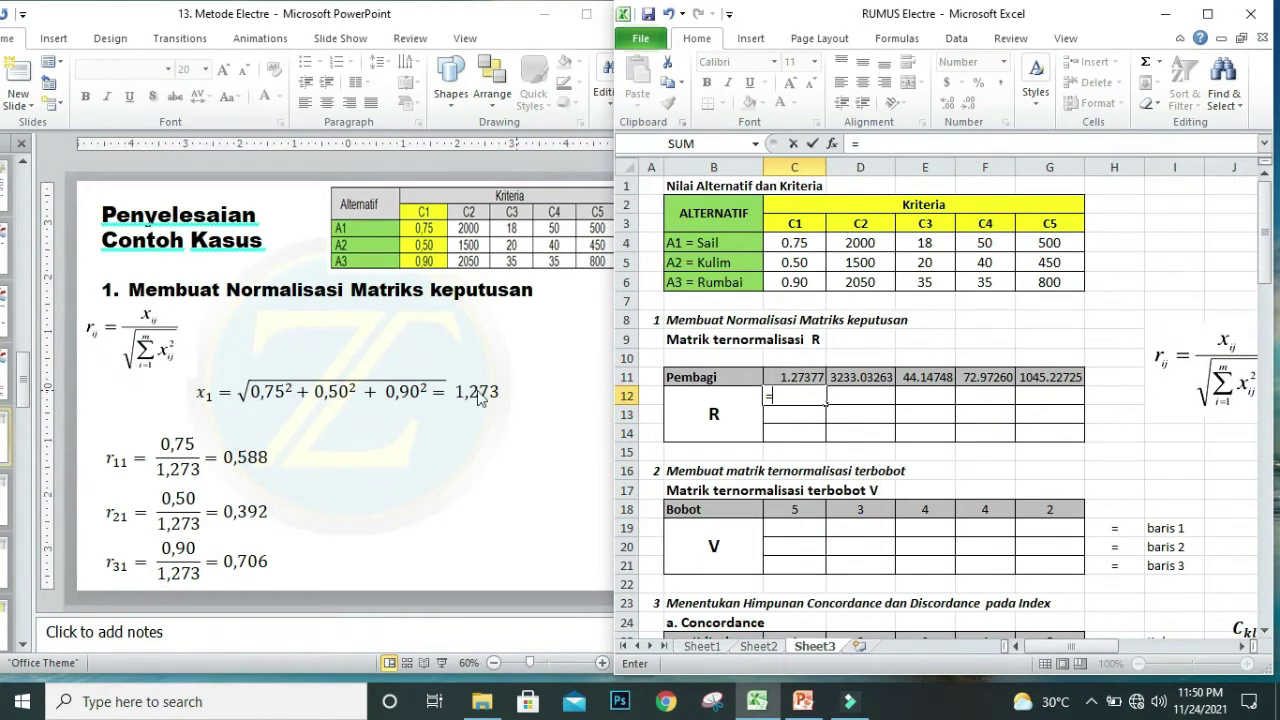
{"action": "left_click", "coordinate": [792, 243]}
{"action": "type", "text": "/"}
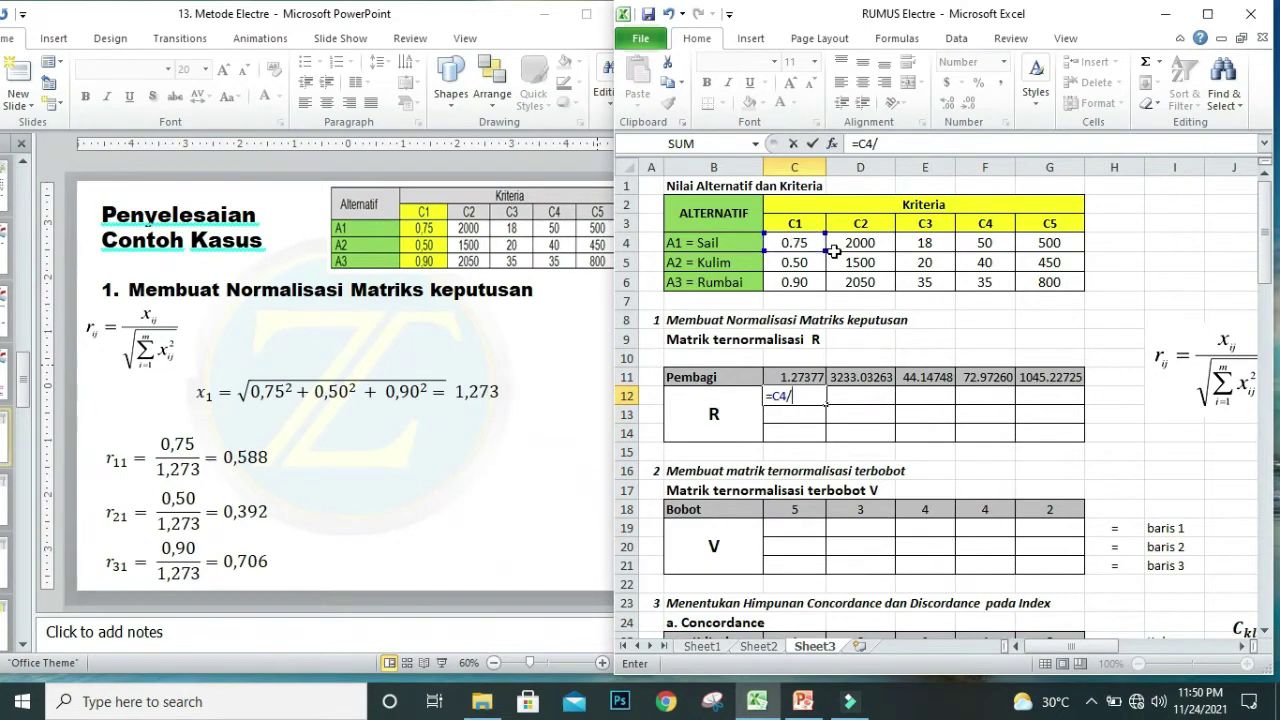
{"action": "left_click", "coordinate": [795, 379]}
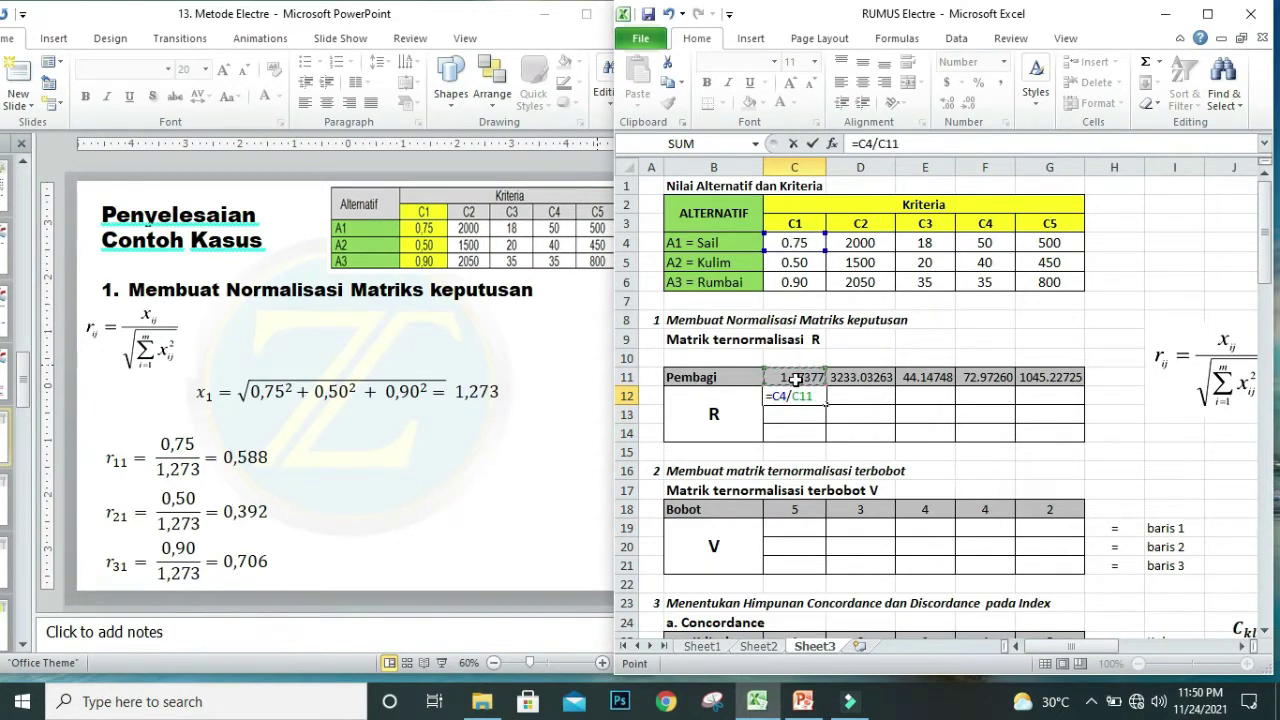
{"action": "left_click", "coordinate": [886, 145]}
{"action": "type", "text": "$"}
{"action": "key", "text": "Return"}
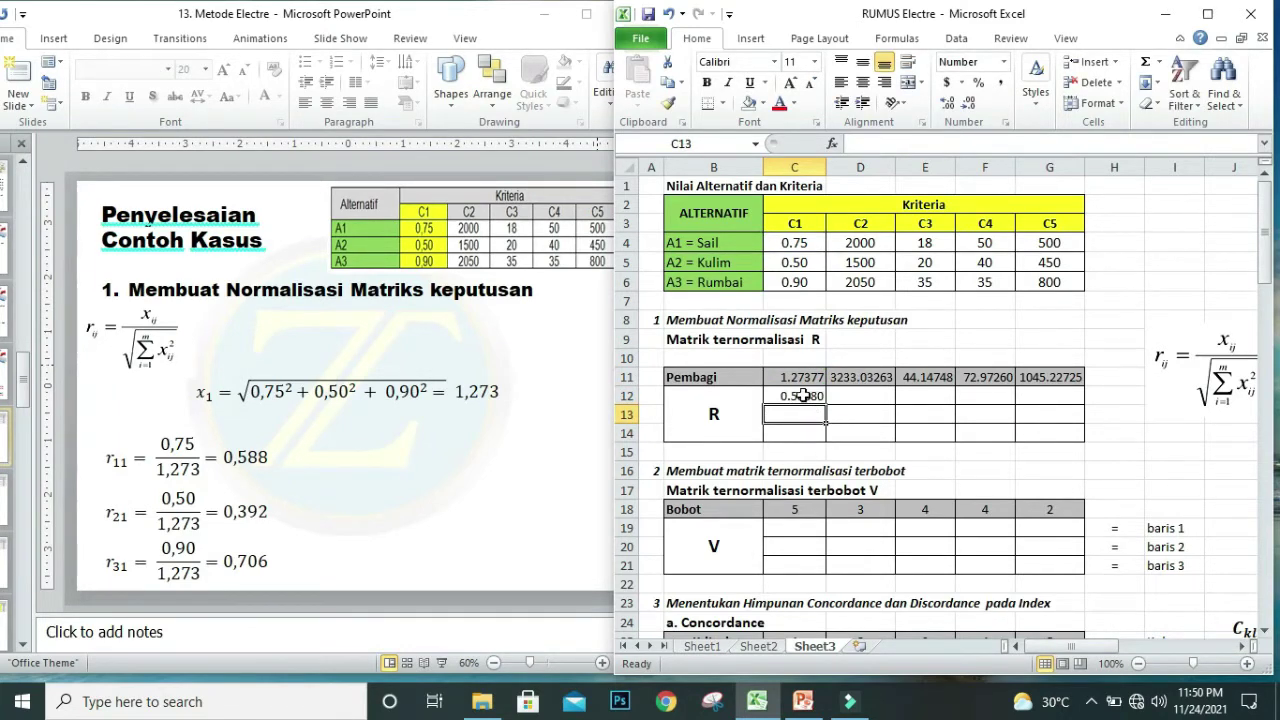
Copy the normalisation formula from C12 across to G12 and down to row 14, filling matrix R in C12:G14.
{"action": "left_click", "coordinate": [808, 396]}
{"action": "left_click_drag", "start_coordinate": [829, 403], "coordinate": [1068, 397]}
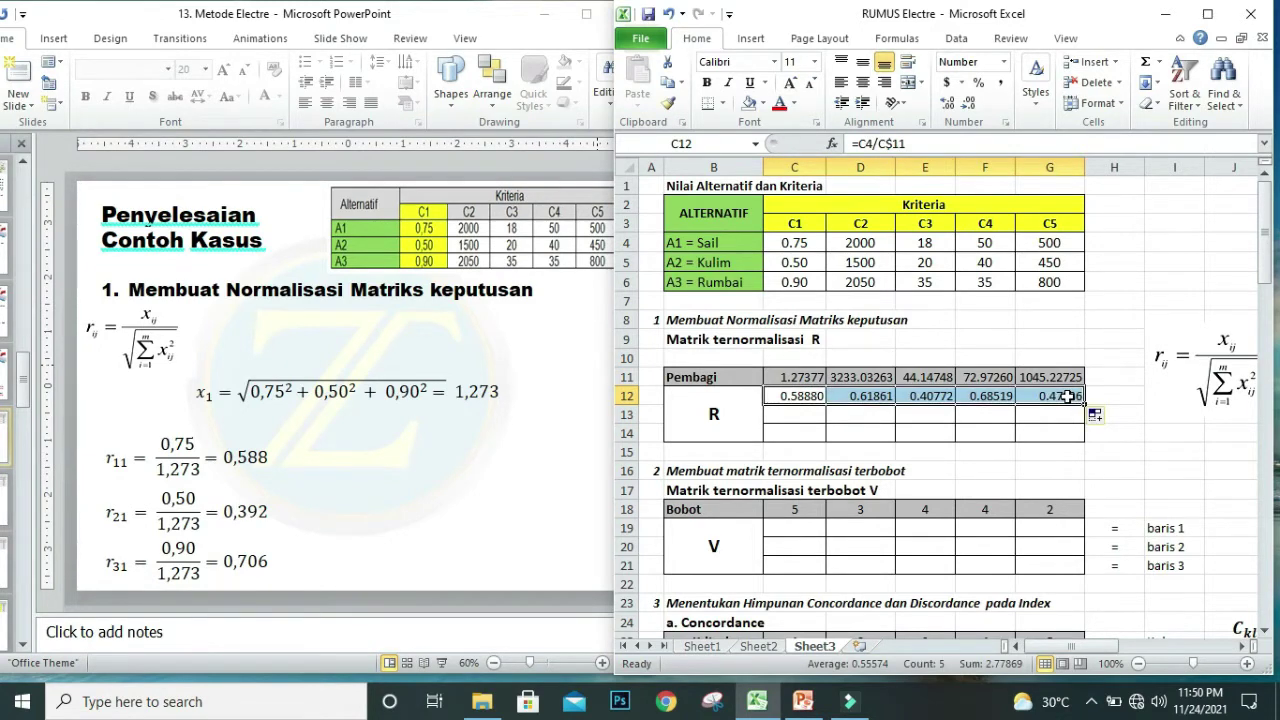
{"action": "left_click_drag", "start_coordinate": [1070, 397], "coordinate": [1068, 442]}
Compare the normalised C1 values in C12:C14 with r11, r21 and r31 worked out on the slide.
{"action": "left_click", "coordinate": [805, 414]}
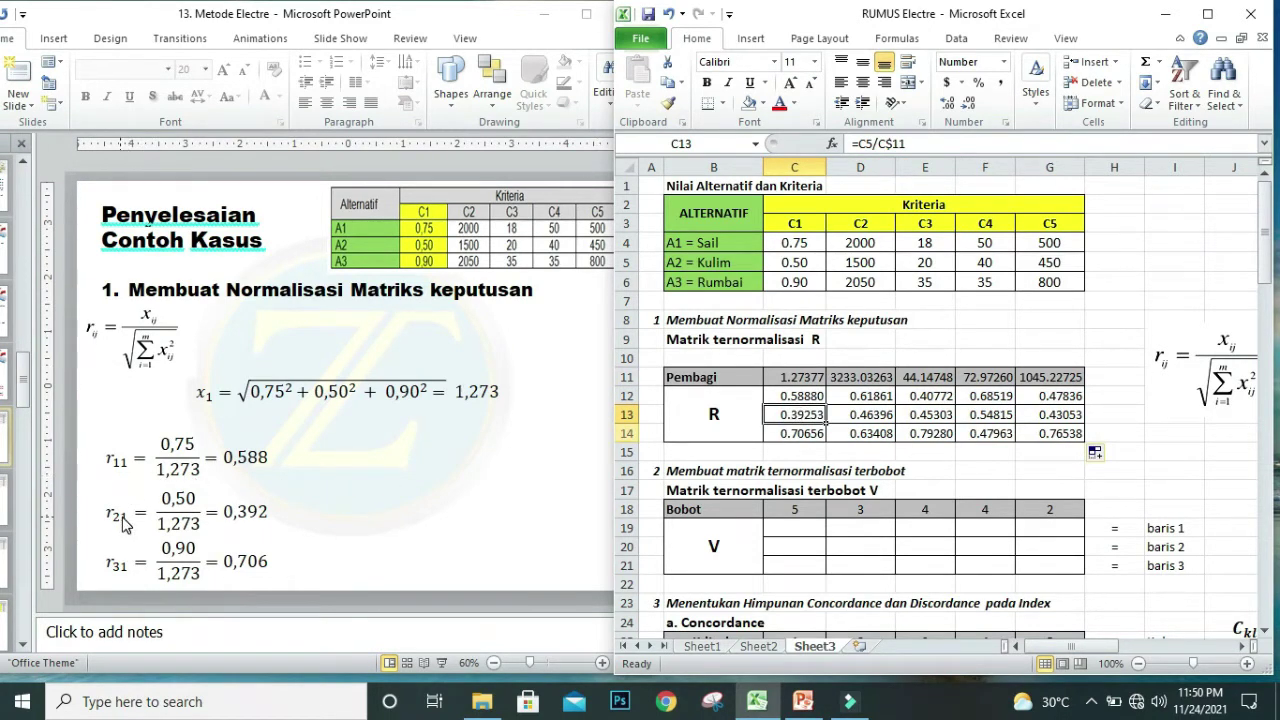
{"action": "left_click", "coordinate": [799, 397]}
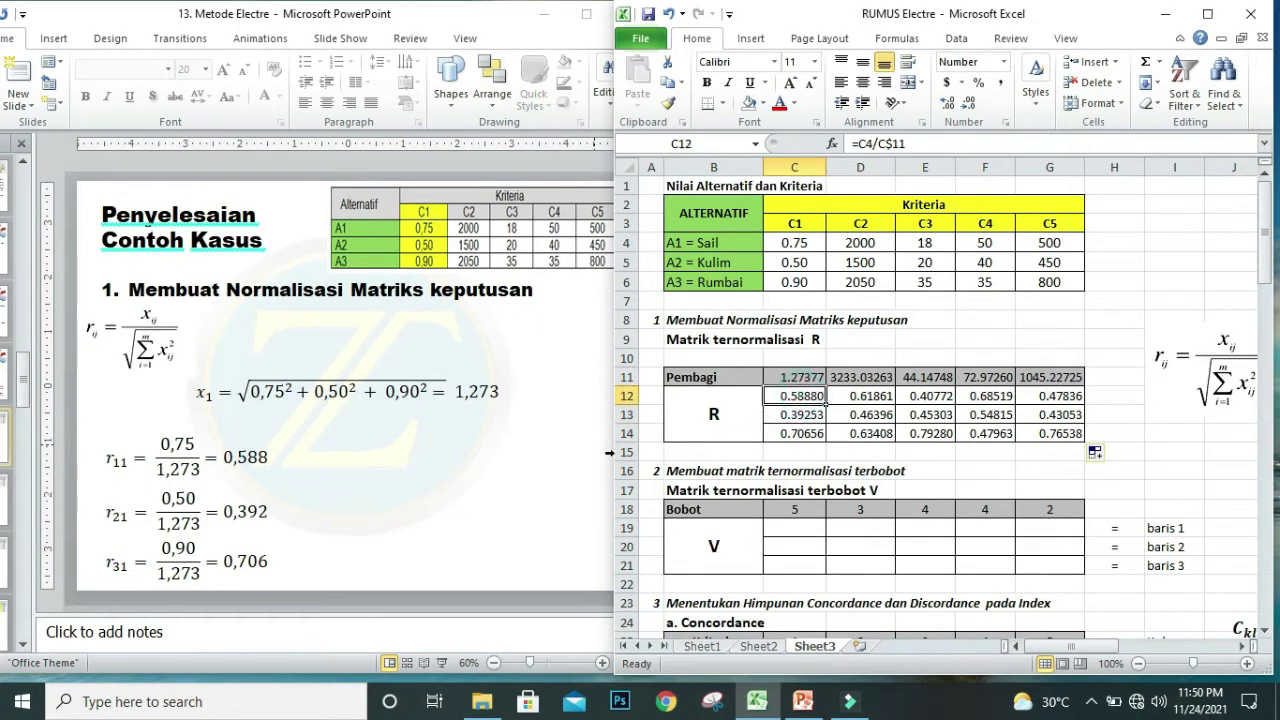
{"action": "double_click", "coordinate": [248, 458]}
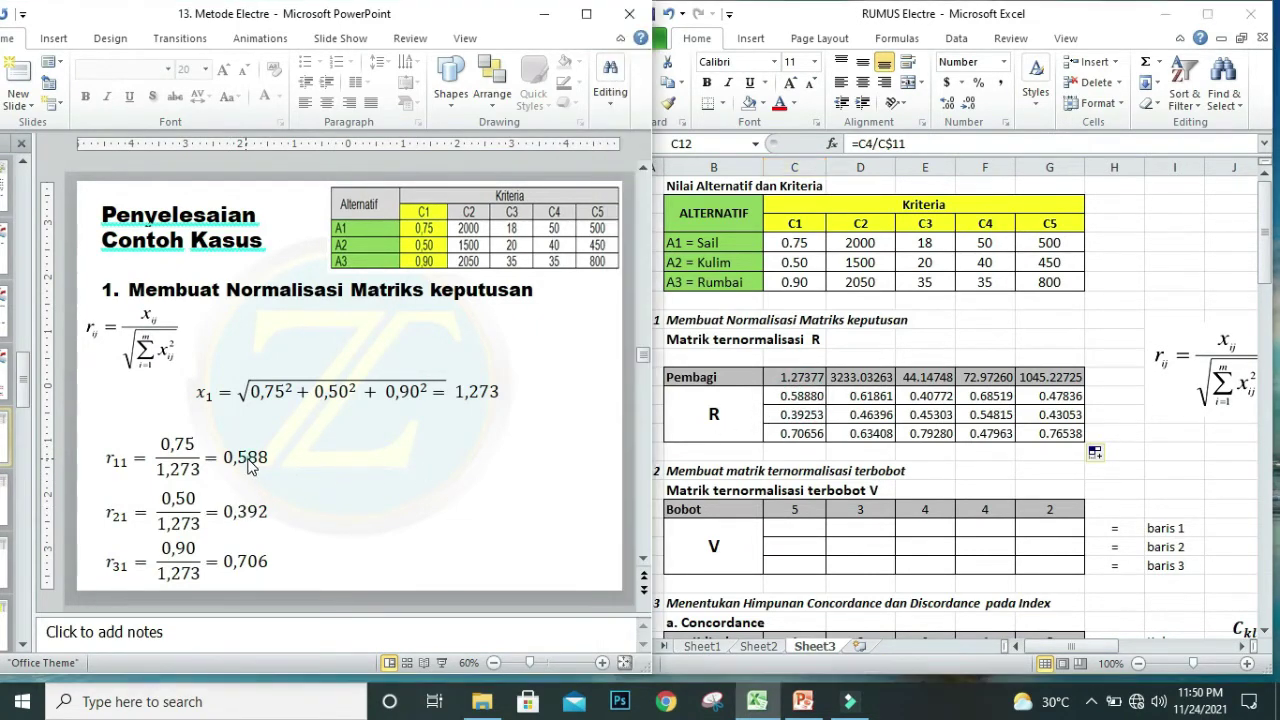
{"action": "left_click", "coordinate": [252, 512]}
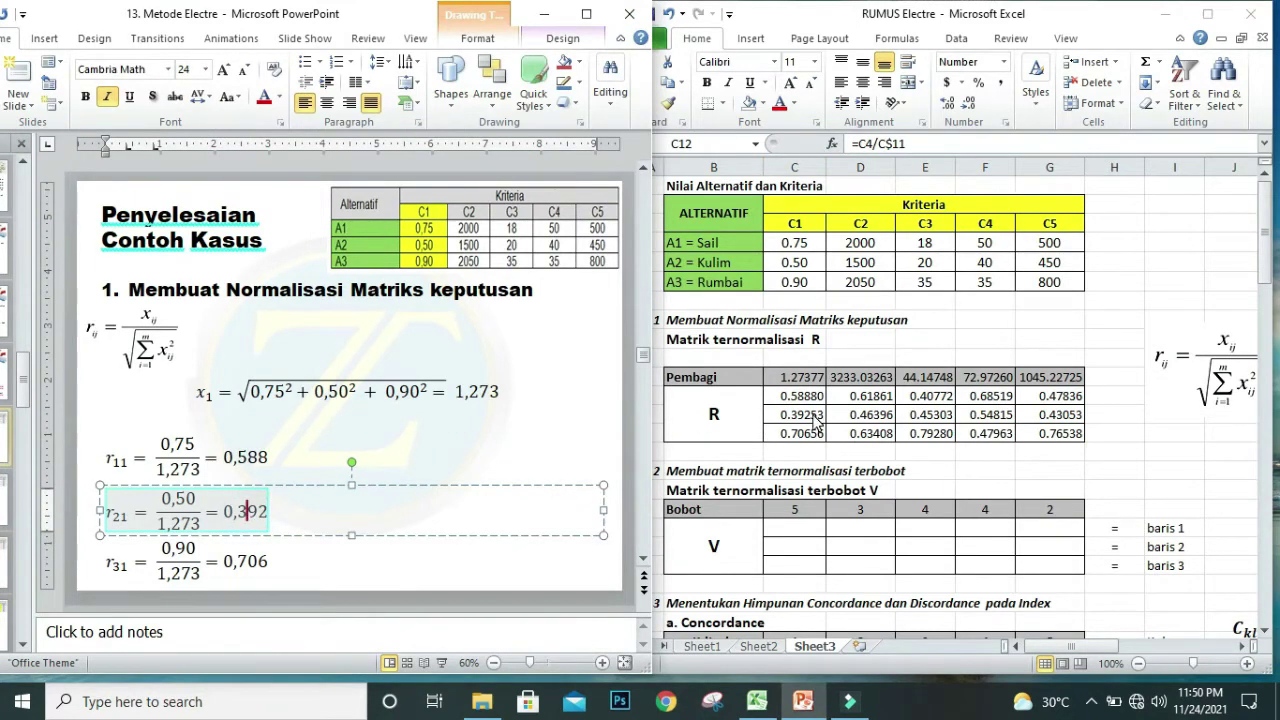
{"action": "left_click", "coordinate": [812, 427]}
{"action": "left_click", "coordinate": [812, 415]}
{"action": "left_click", "coordinate": [257, 563]}
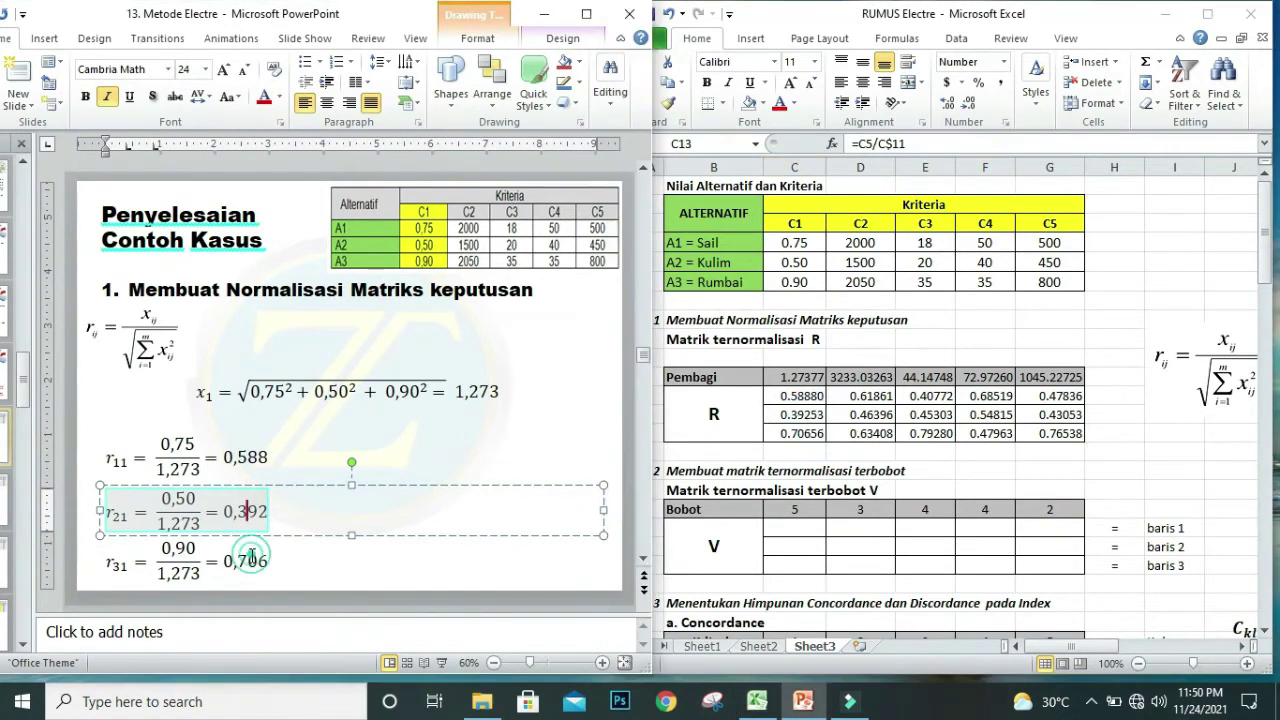
{"action": "left_click", "coordinate": [257, 563]}
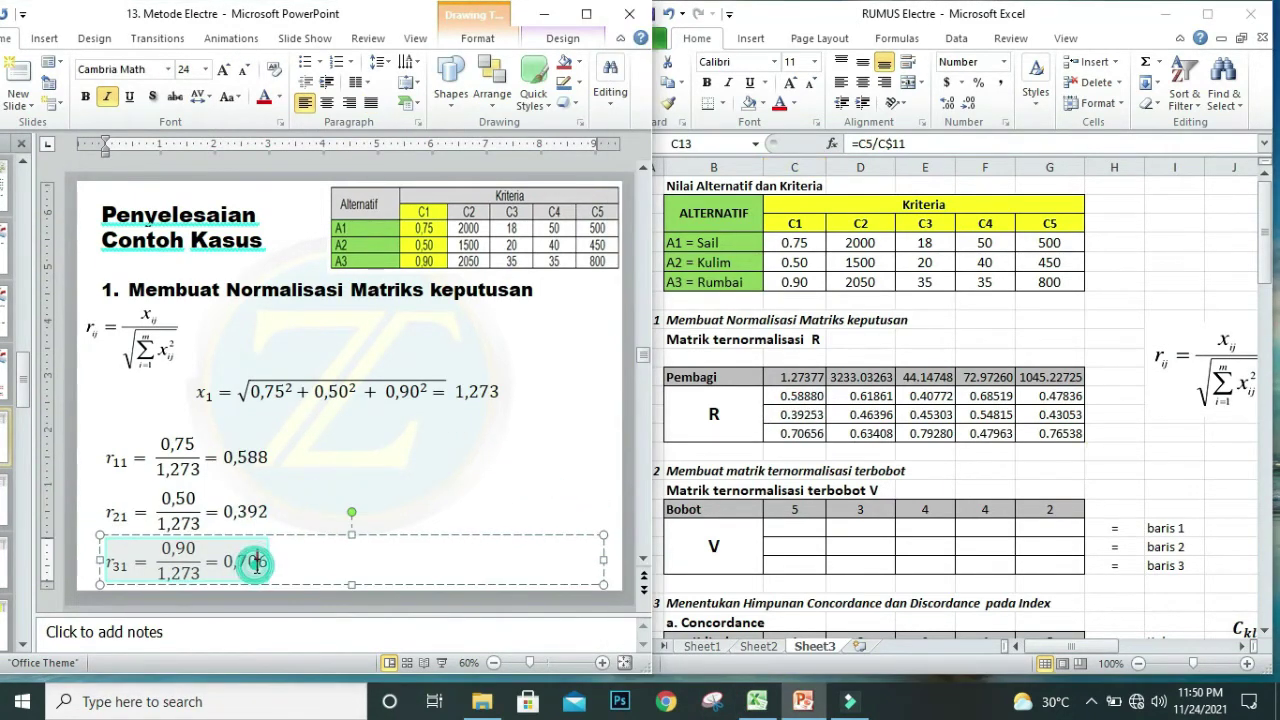
{"action": "left_click", "coordinate": [806, 430]}
{"action": "left_click", "coordinate": [806, 433]}
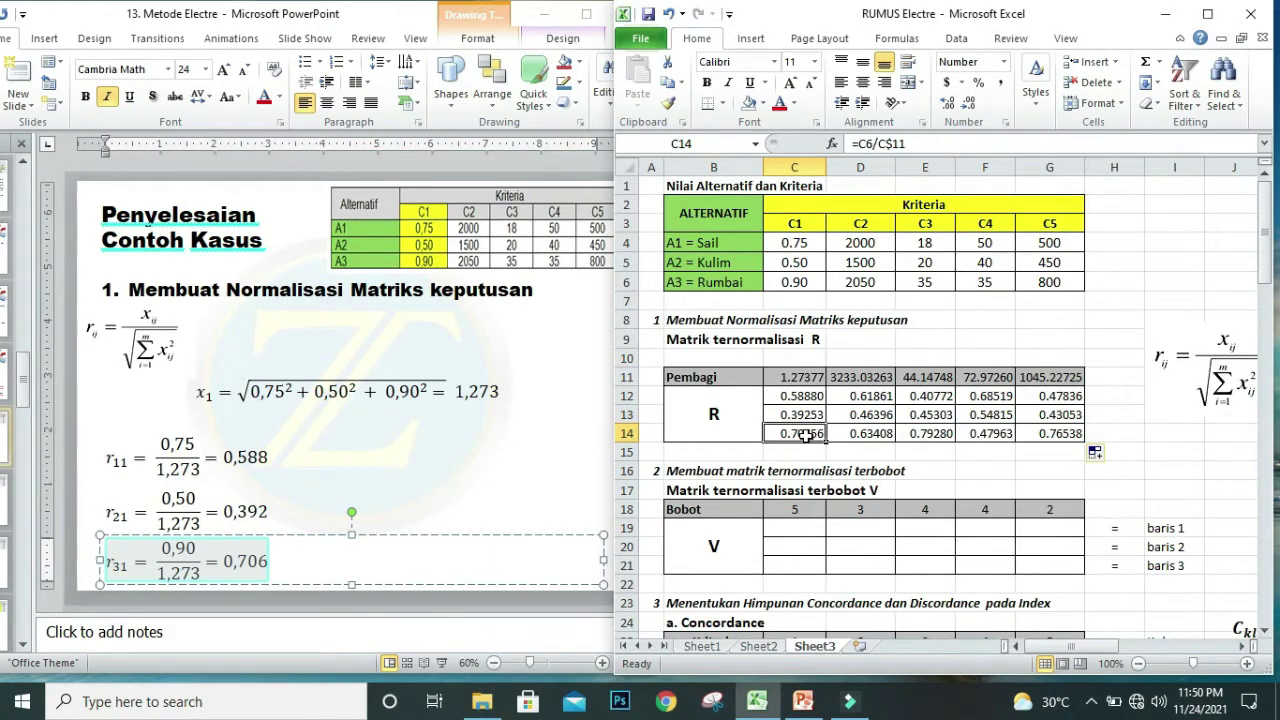
Show the C2 normalisation slide and compare its divisor and r12, r22 and r32 with cells D11:D14.
{"action": "left_click", "coordinate": [870, 393]}
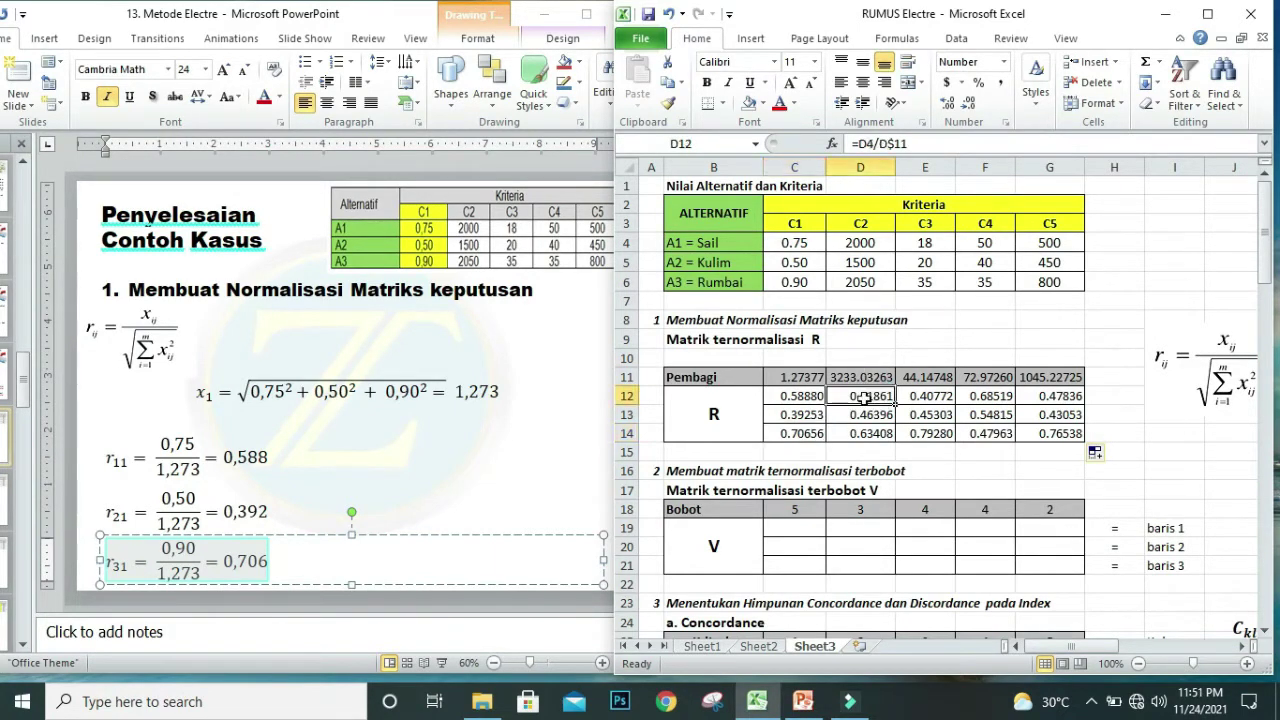
{"action": "left_click_drag", "start_coordinate": [872, 378], "coordinate": [872, 433]}
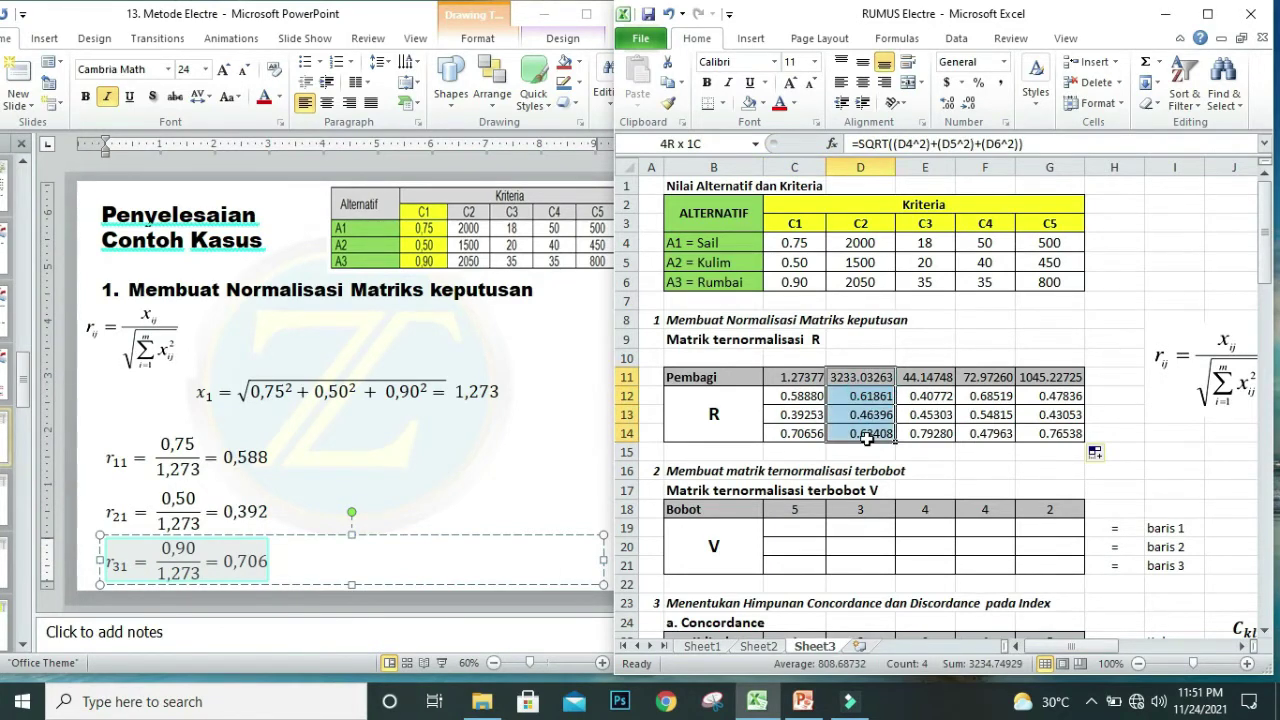
{"action": "left_click", "coordinate": [572, 582]}
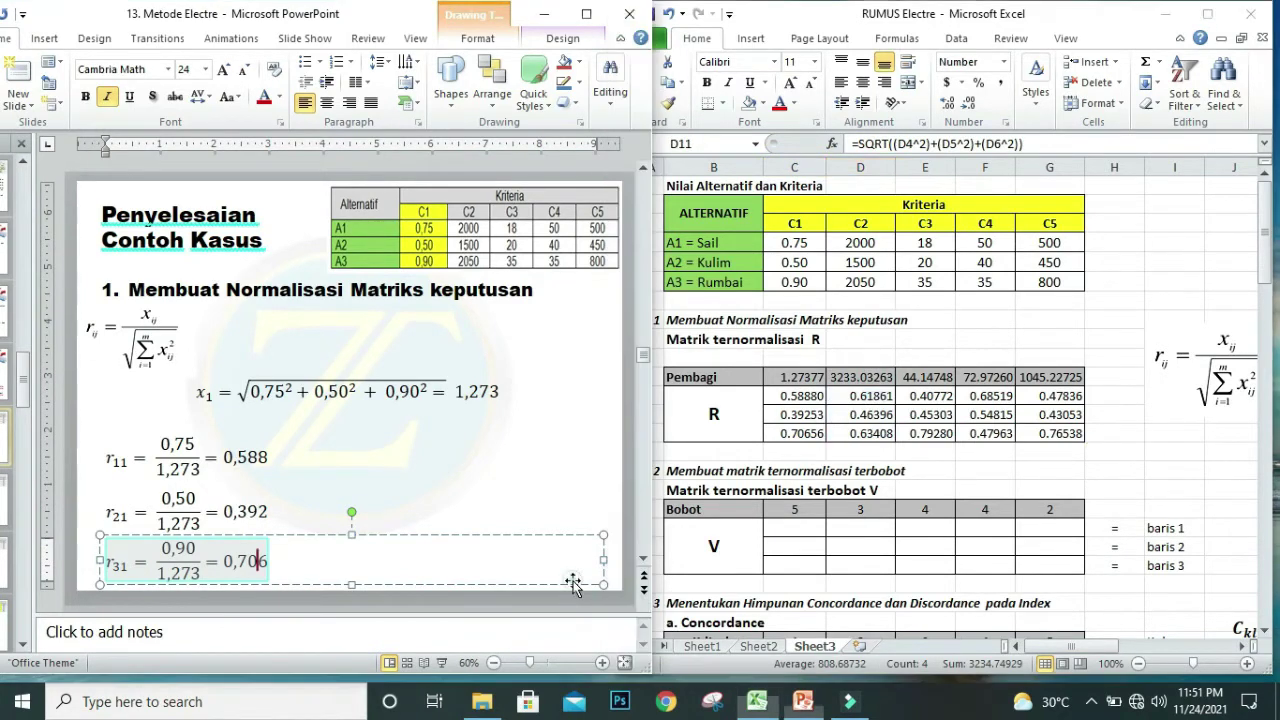
{"action": "left_click", "coordinate": [644, 593]}
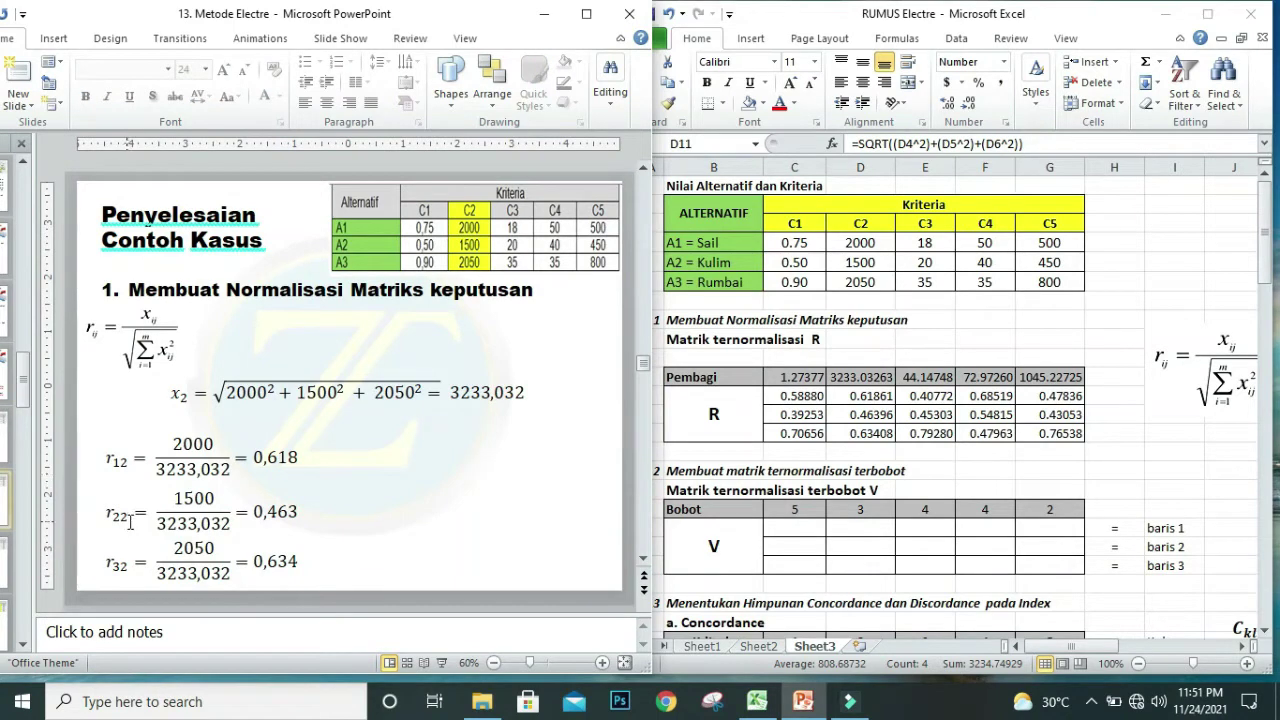
{"action": "left_click", "coordinate": [458, 393]}
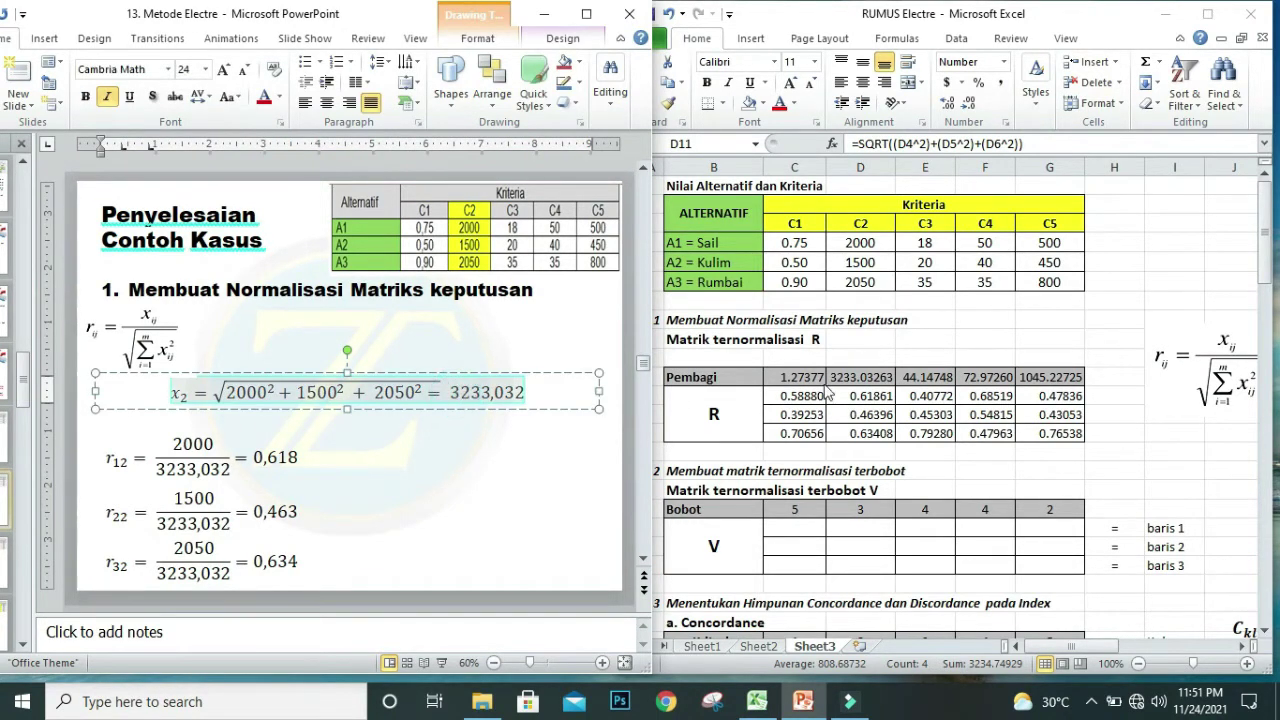
{"action": "left_click", "coordinate": [850, 377]}
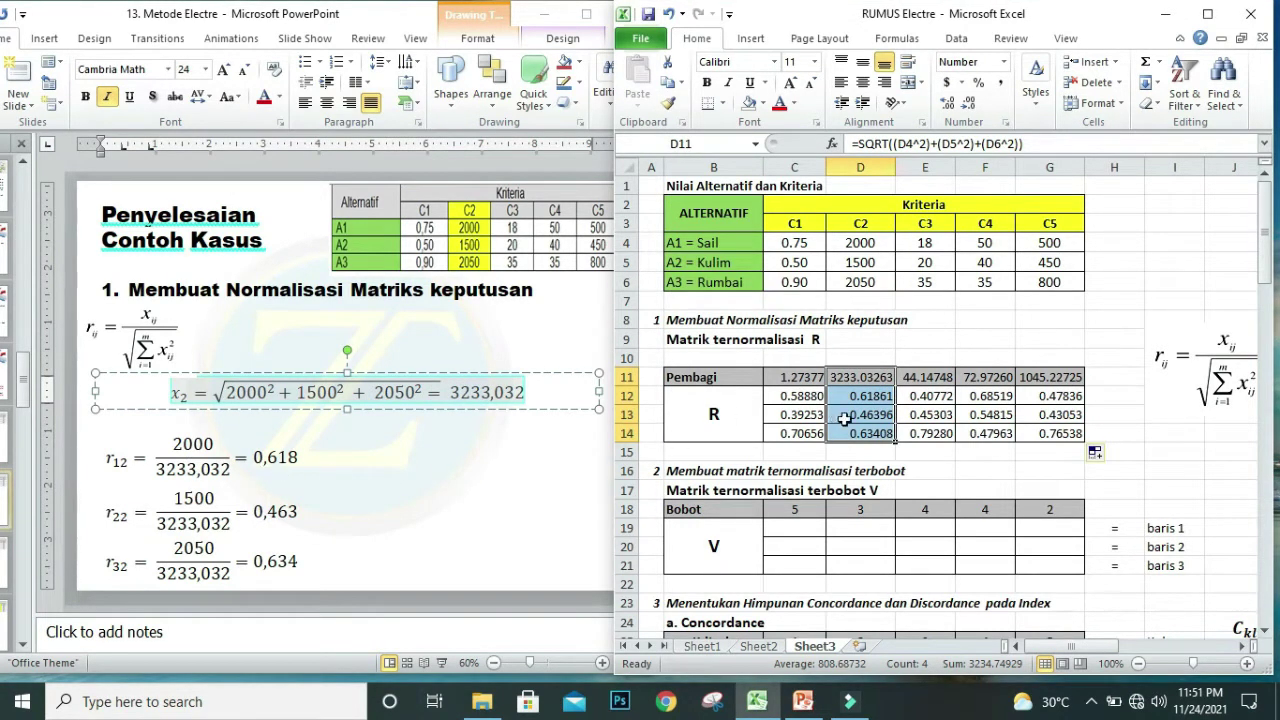
{"action": "left_click", "coordinate": [274, 508]}
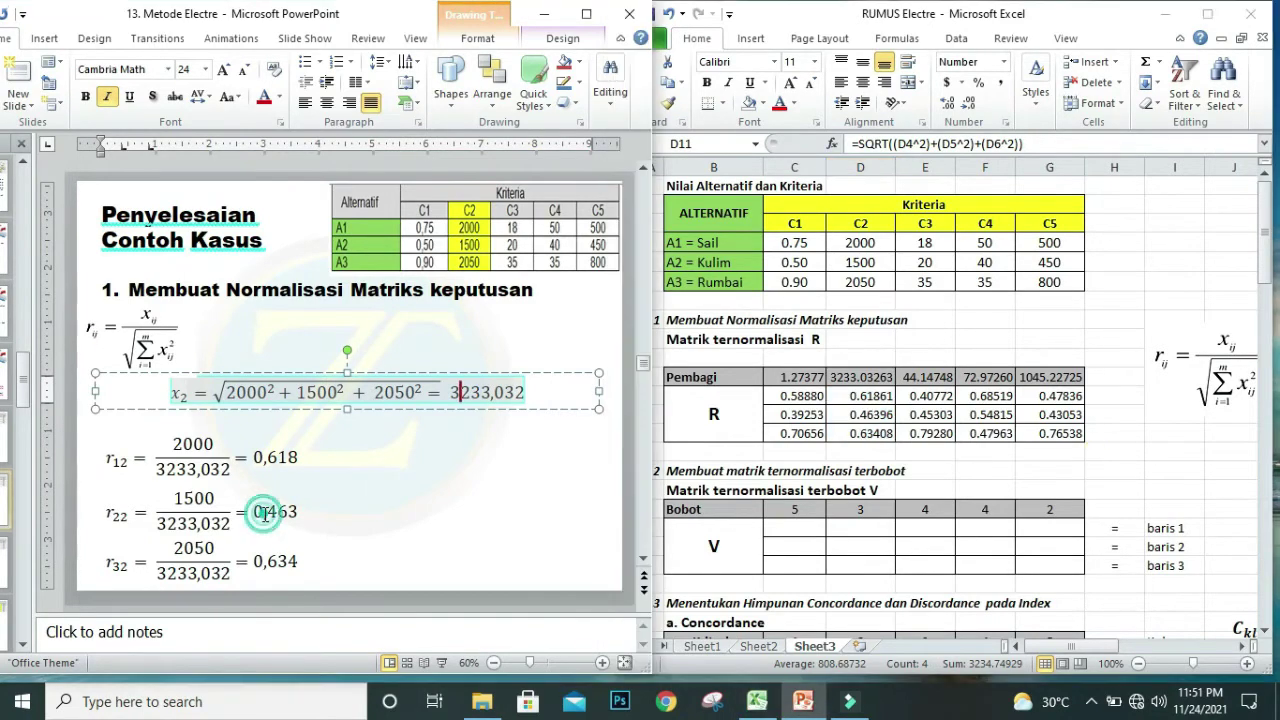
{"action": "left_click", "coordinate": [274, 509]}
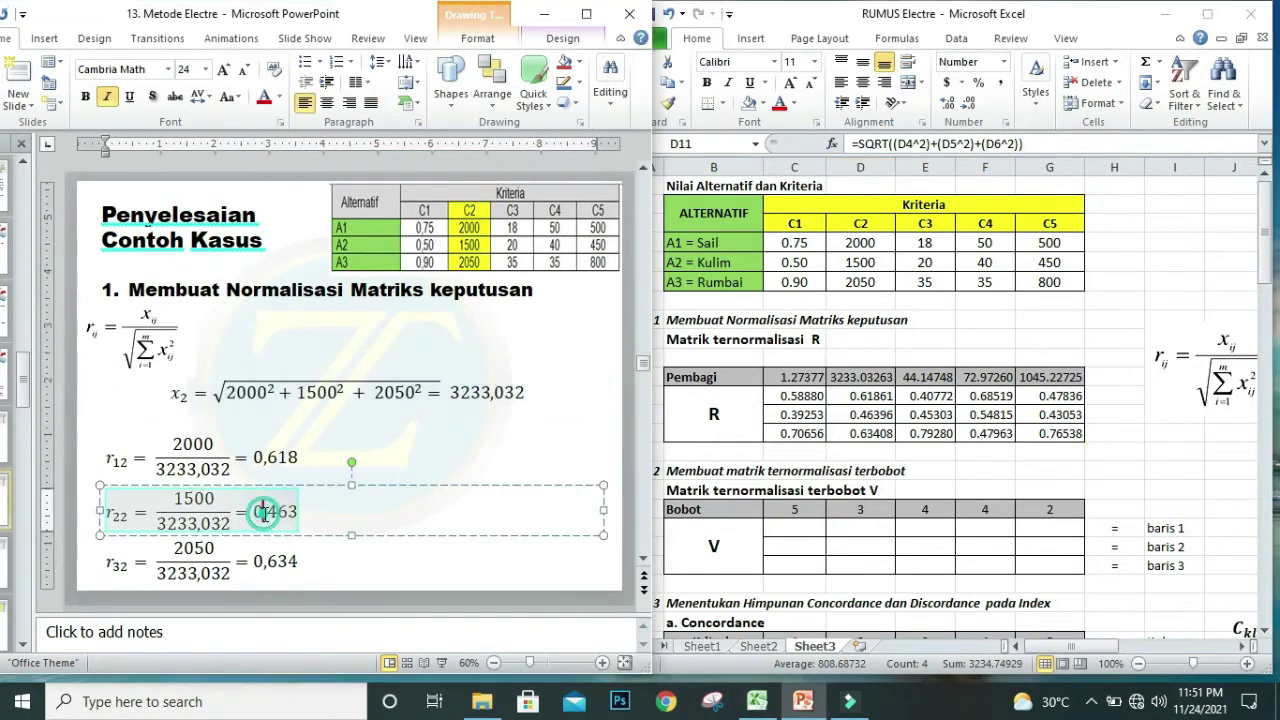
{"action": "left_click", "coordinate": [876, 416]}
{"action": "left_click", "coordinate": [249, 565]}
{"action": "left_click", "coordinate": [269, 568]}
{"action": "left_click", "coordinate": [876, 433]}
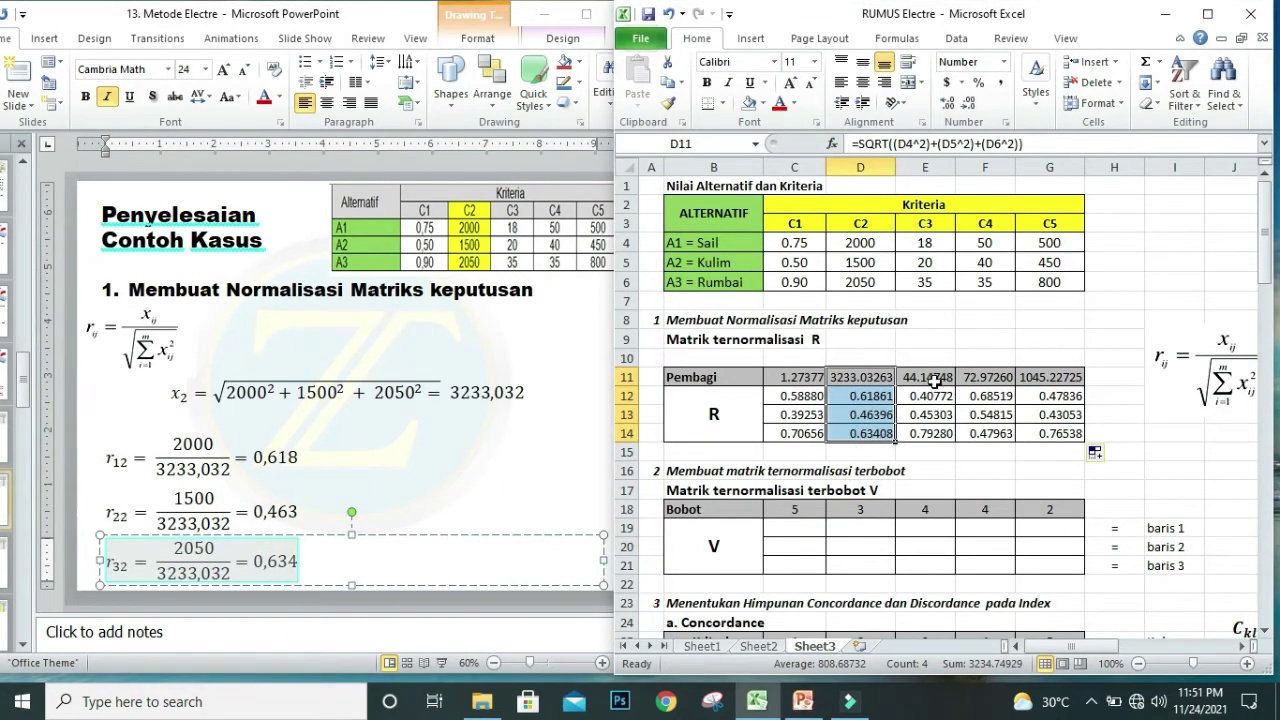
Show the C3 normalisation slide and compare its divisor and r13, r23 and r33 with cells E11:E14.
{"action": "left_click_drag", "start_coordinate": [934, 381], "coordinate": [930, 433]}
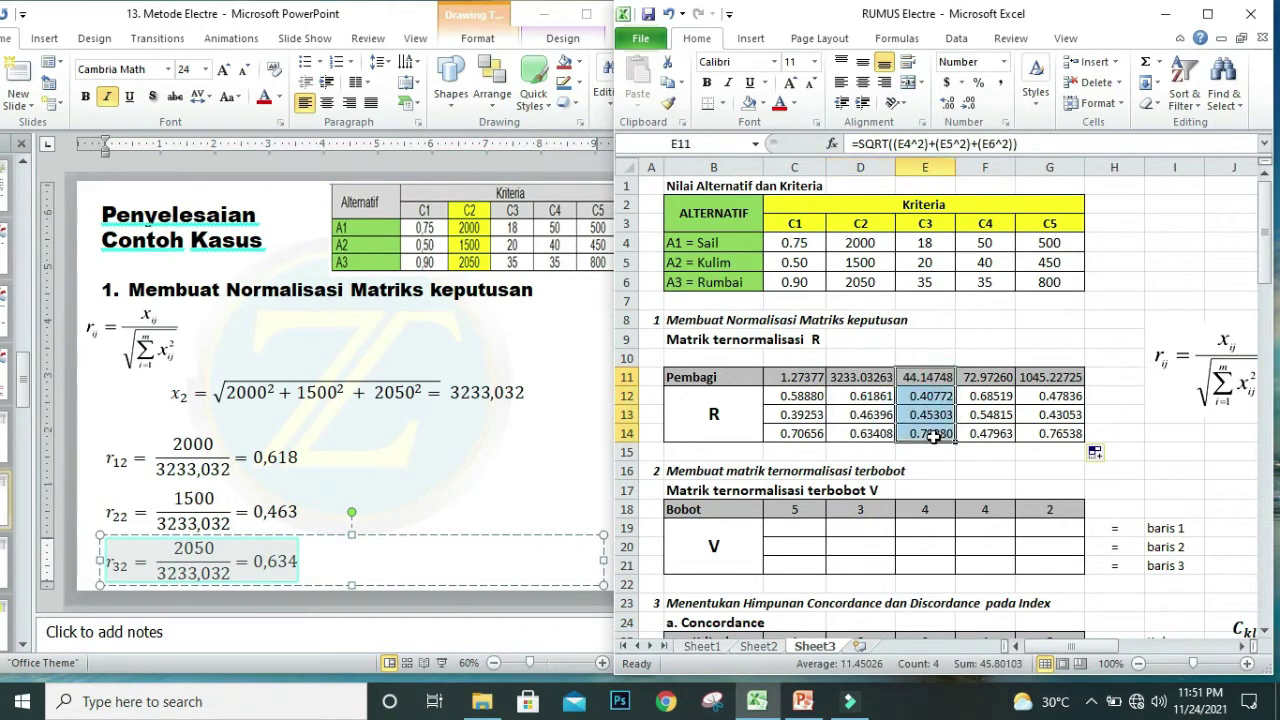
{"action": "left_click", "coordinate": [594, 612]}
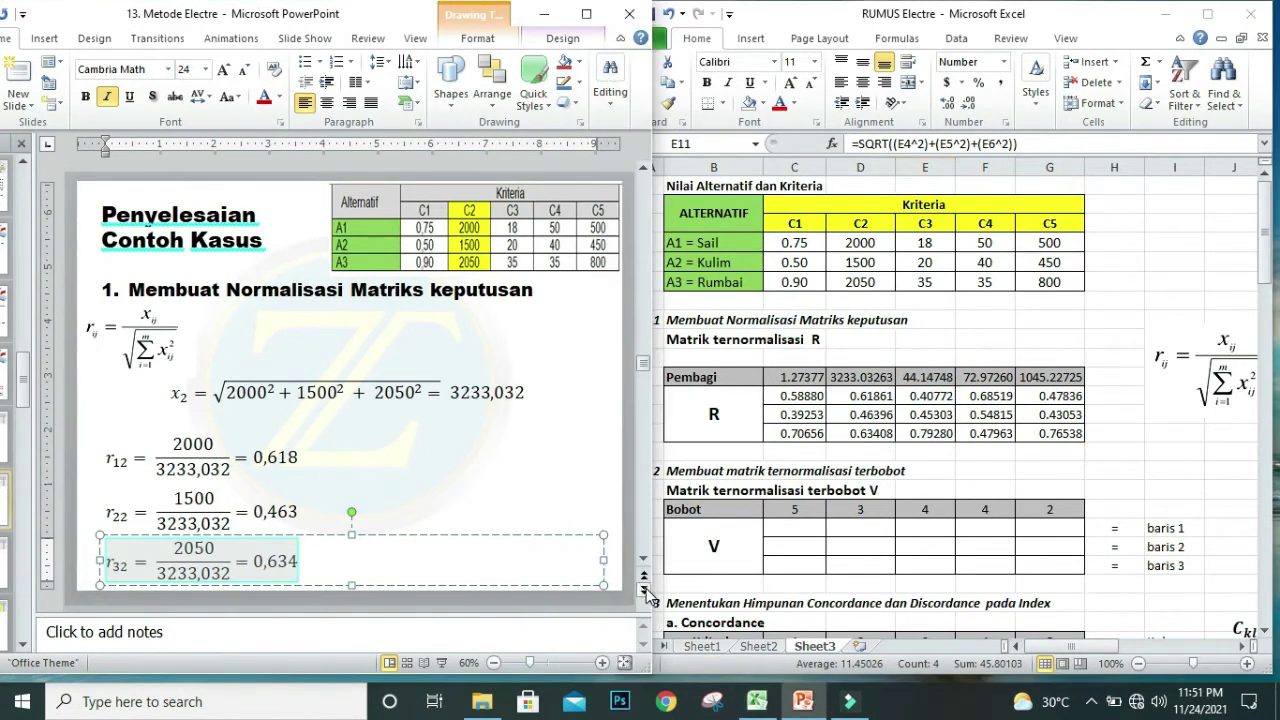
{"action": "left_click", "coordinate": [644, 591]}
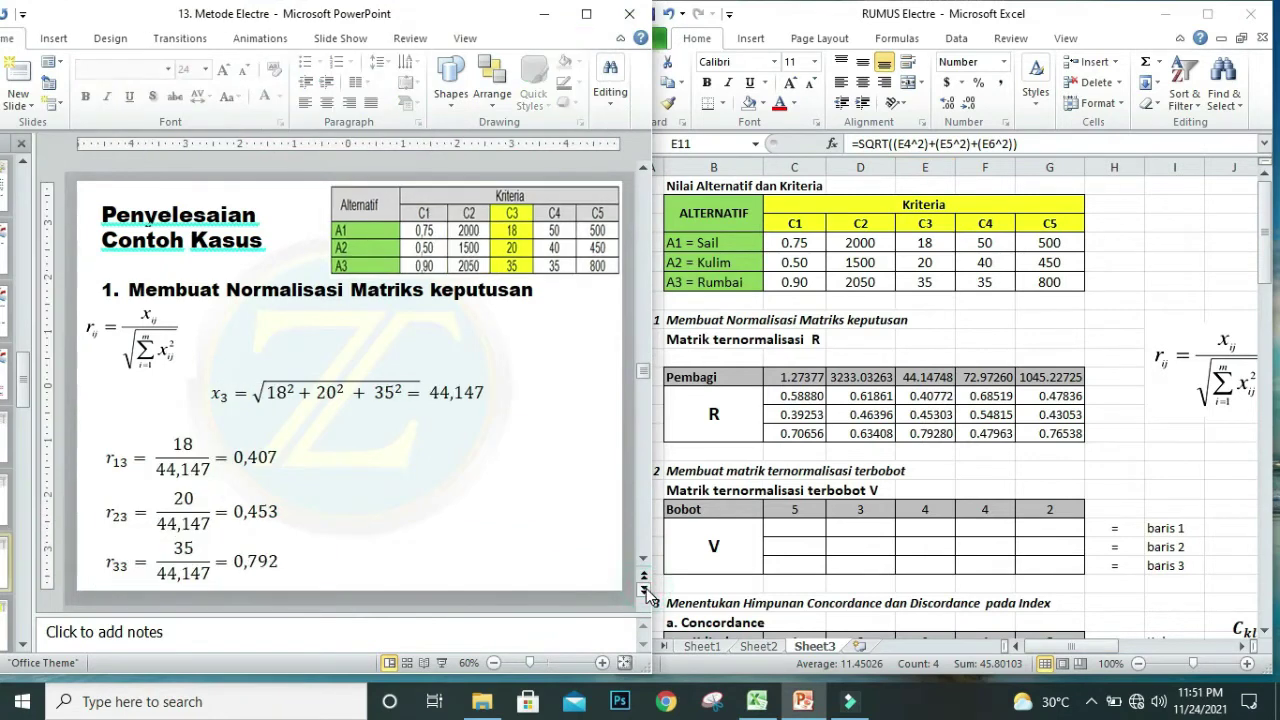
{"action": "left_click", "coordinate": [925, 400]}
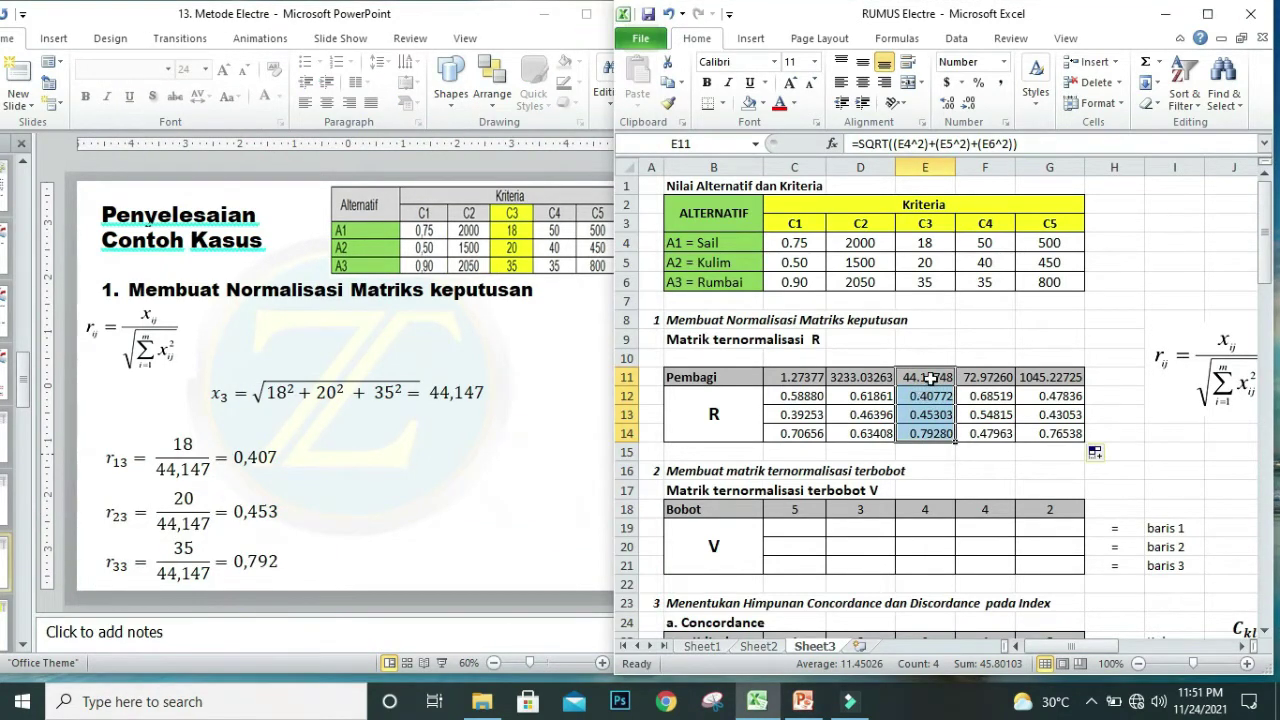
{"action": "left_click", "coordinate": [930, 378]}
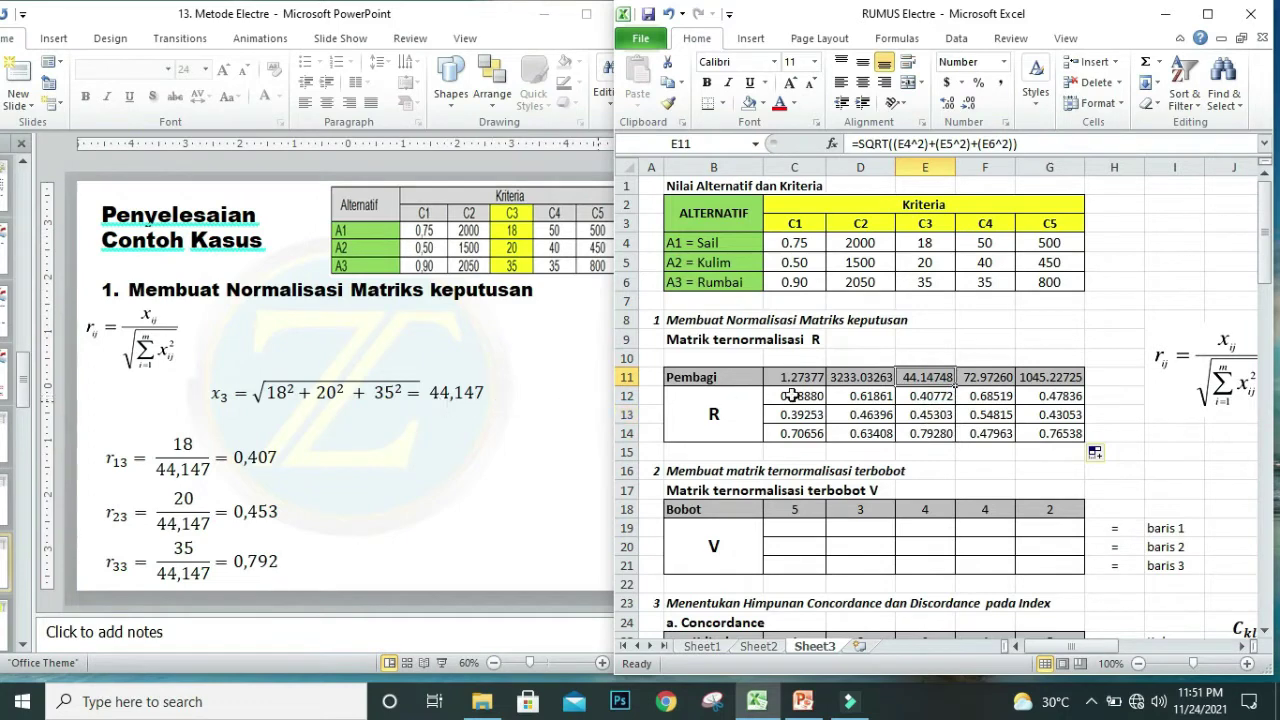
{"action": "left_click", "coordinate": [933, 395]}
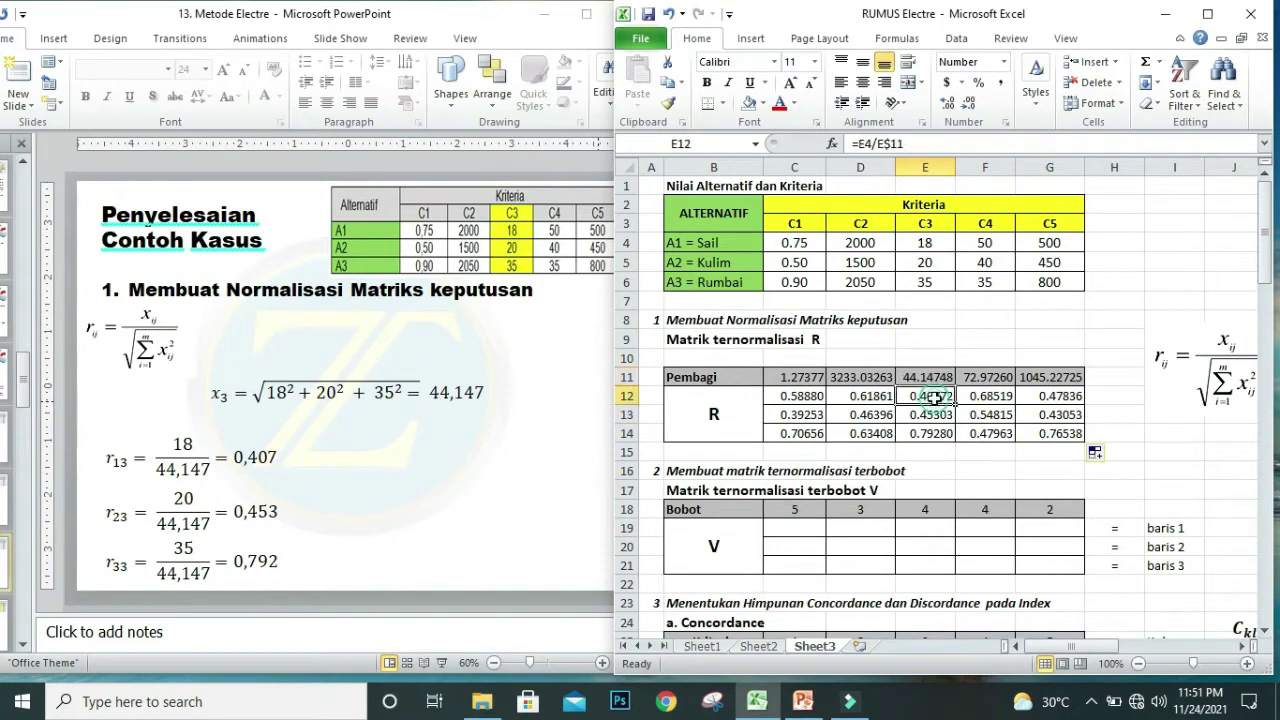
{"action": "left_click", "coordinate": [232, 470]}
{"action": "double_click", "coordinate": [240, 460]}
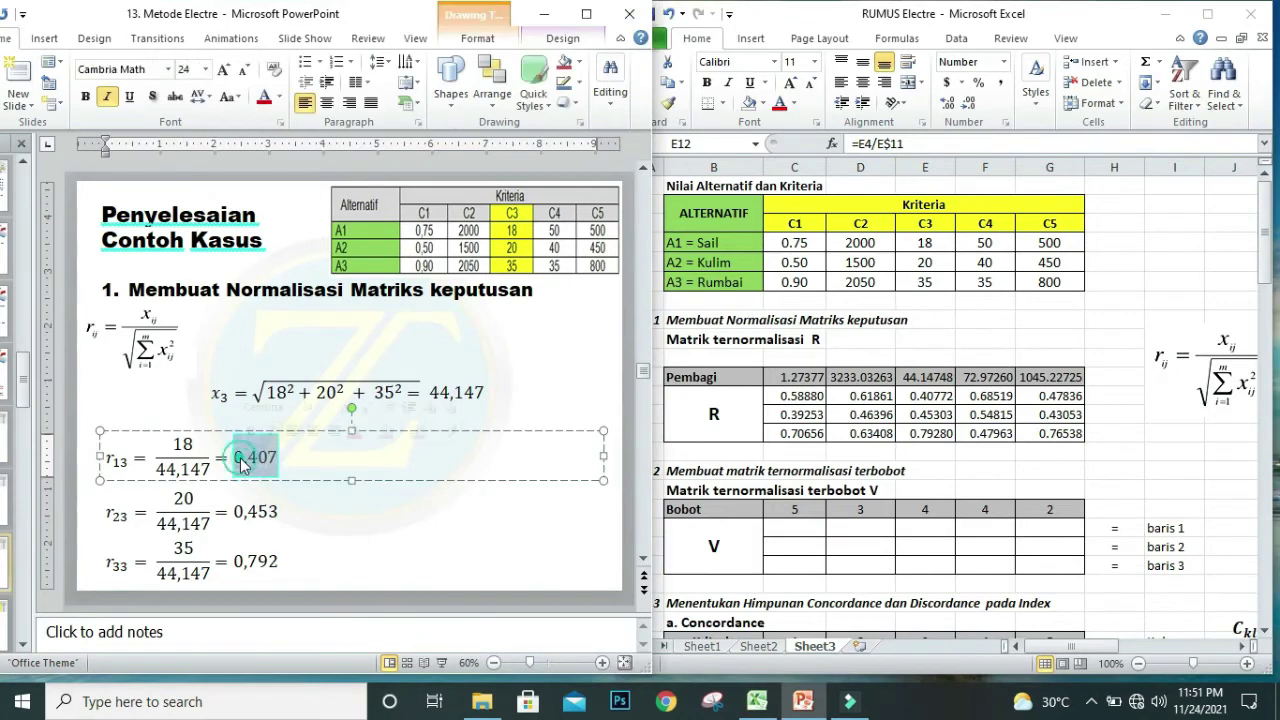
{"action": "left_click", "coordinate": [257, 515]}
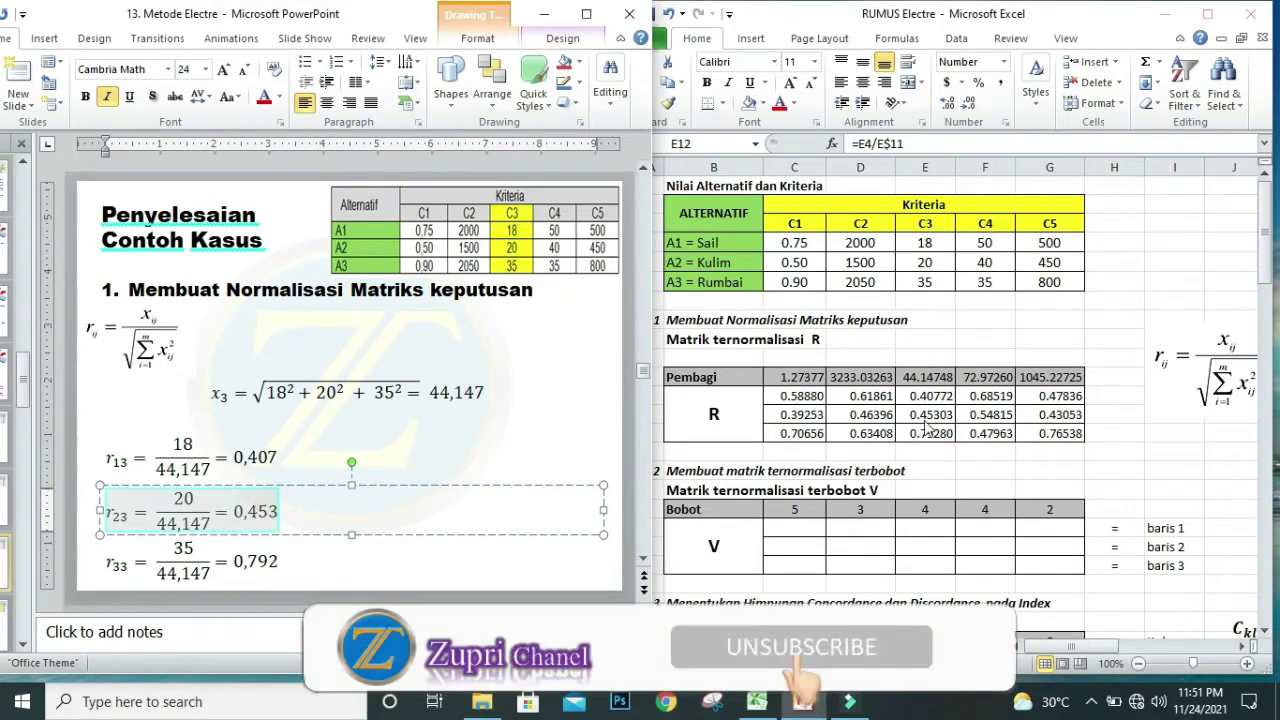
{"action": "left_click", "coordinate": [264, 566]}
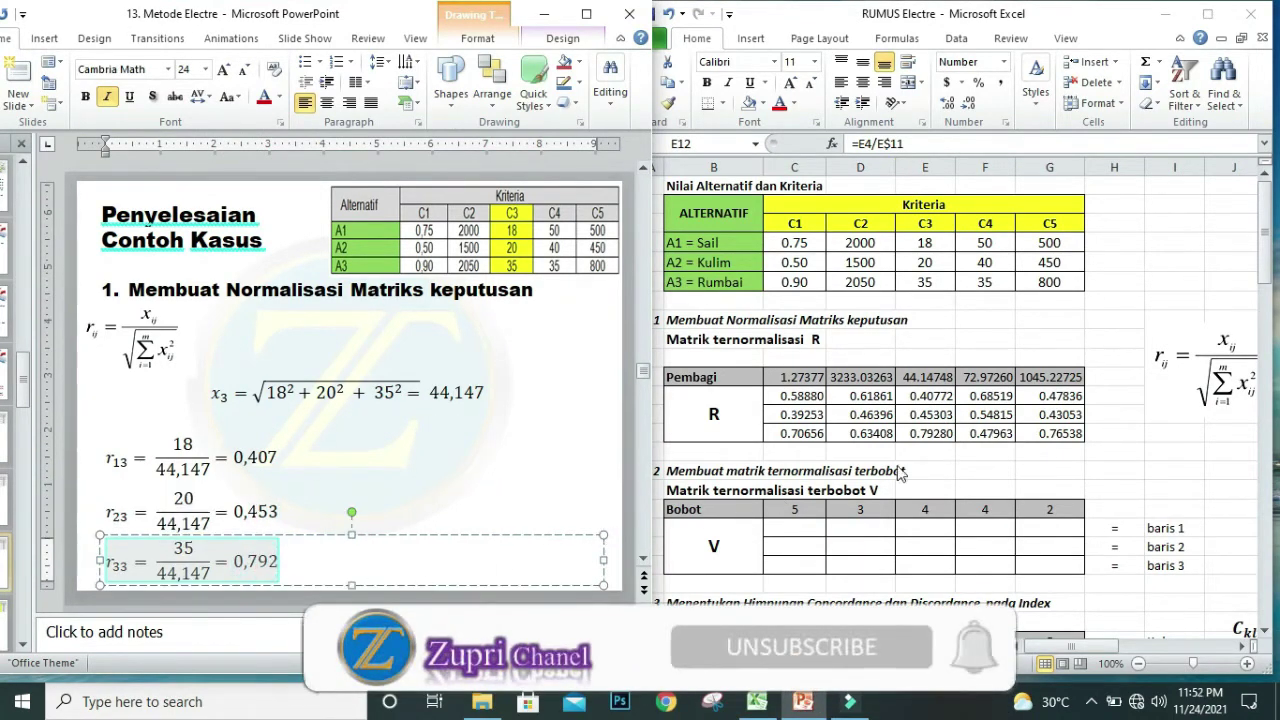
{"action": "left_click", "coordinate": [930, 434]}
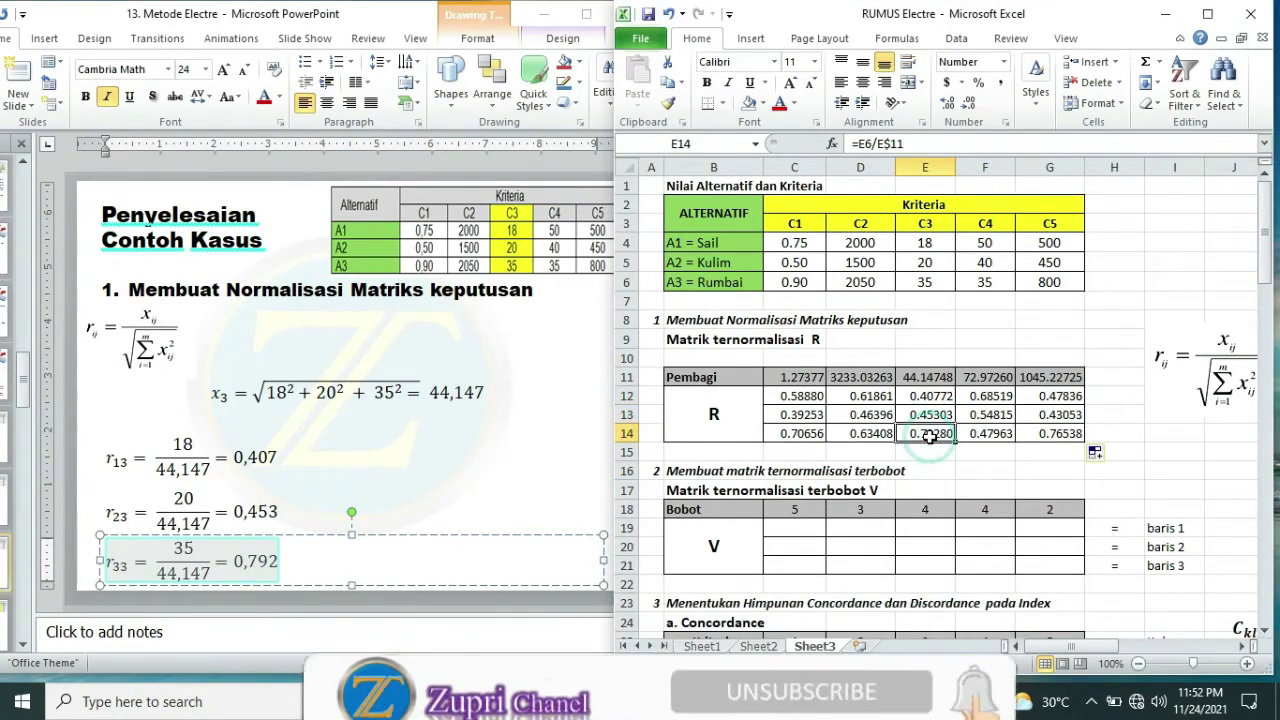
Show the C4 normalisation slide and compare its divisor and r14, r24 and r34 with cells F11:F14.
{"action": "left_click_drag", "start_coordinate": [985, 377], "coordinate": [992, 441]}
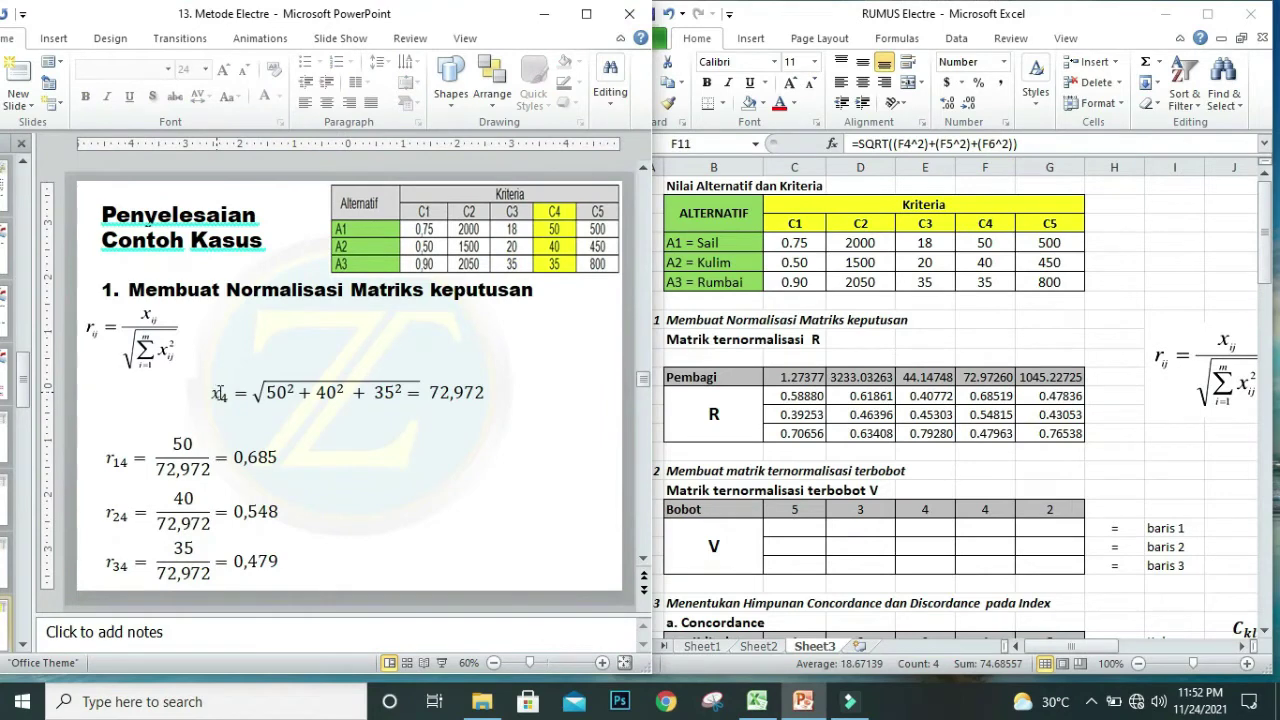
{"action": "left_click", "coordinate": [985, 392]}
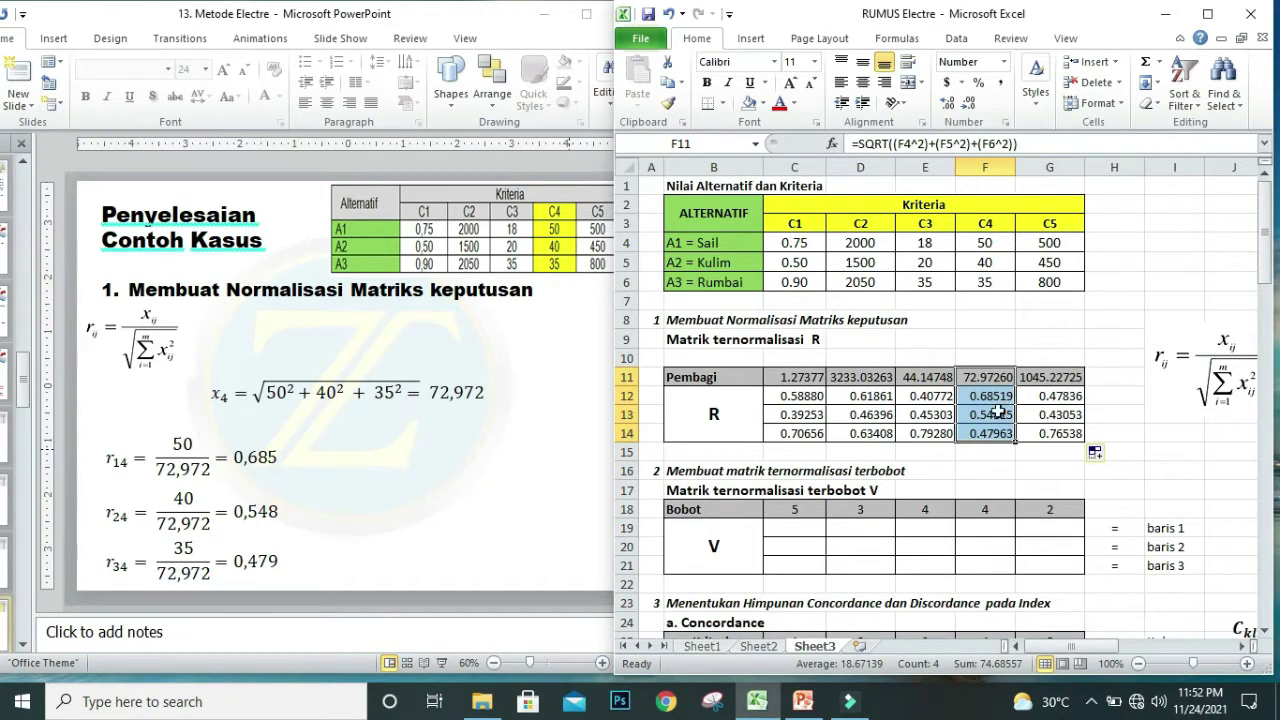
{"action": "left_click", "coordinate": [279, 515]}
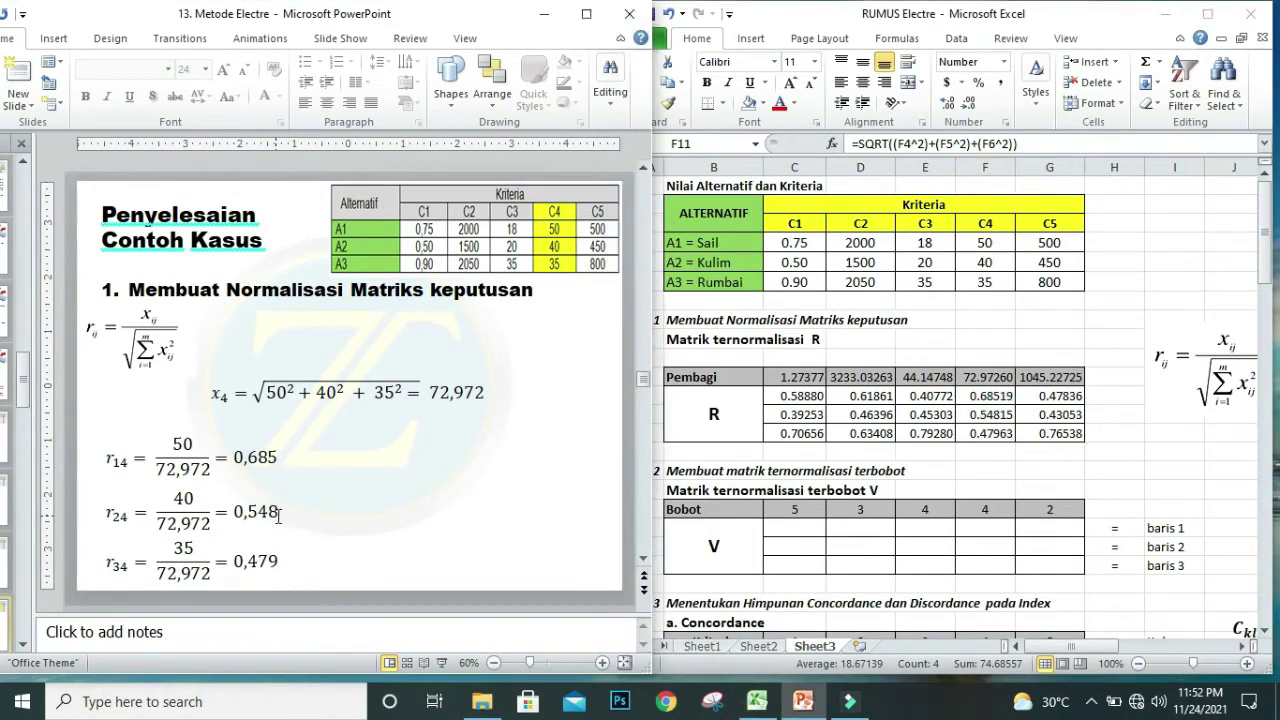
{"action": "left_click", "coordinate": [993, 420]}
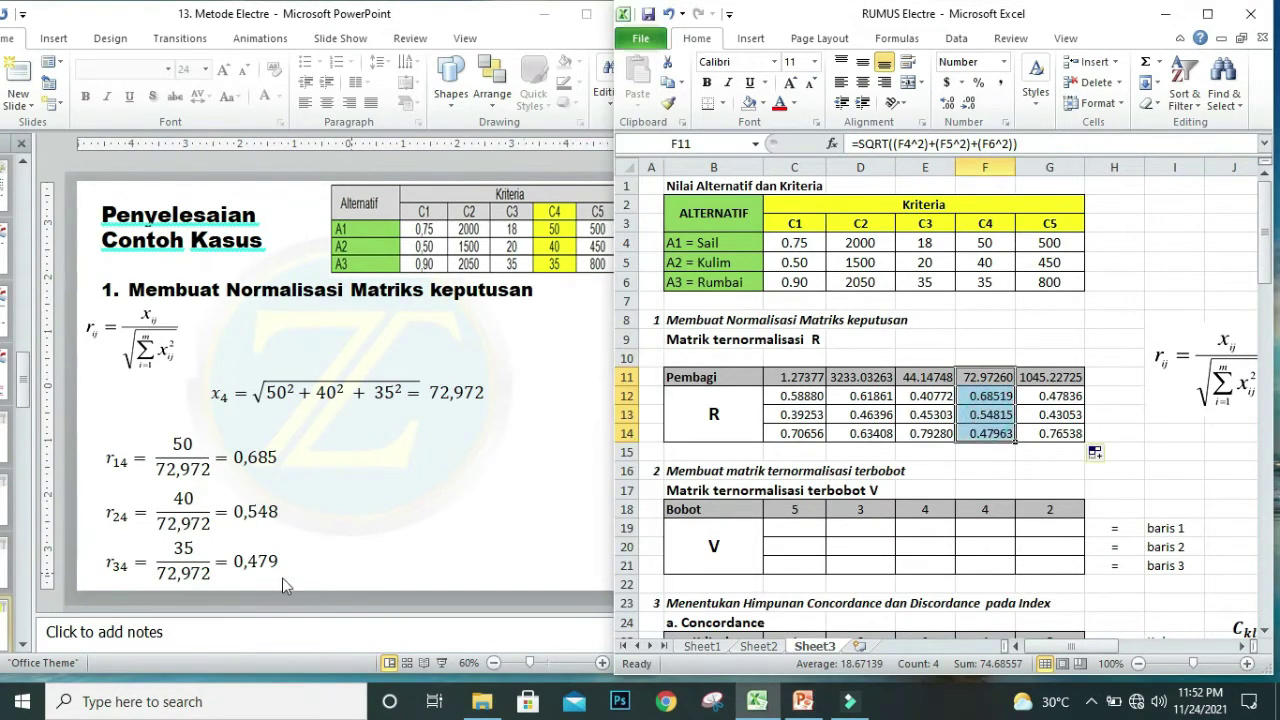
{"action": "double_click", "coordinate": [252, 561]}
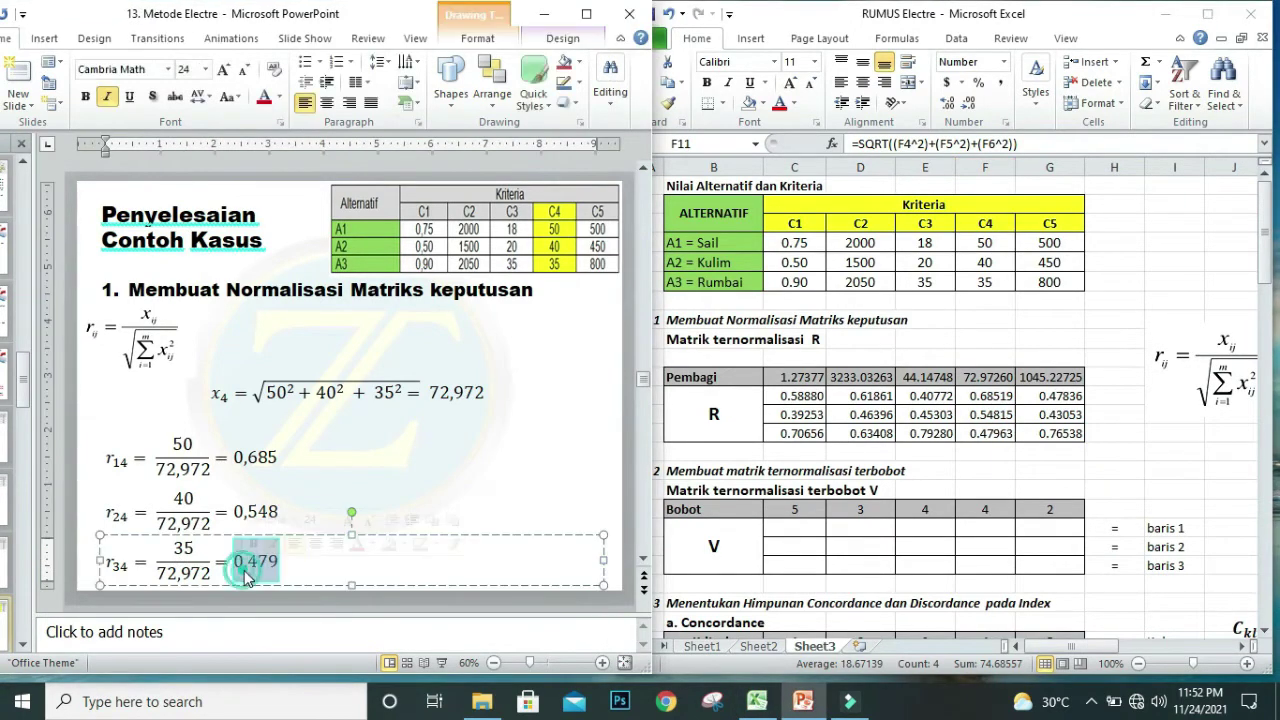
{"action": "left_click", "coordinate": [990, 440]}
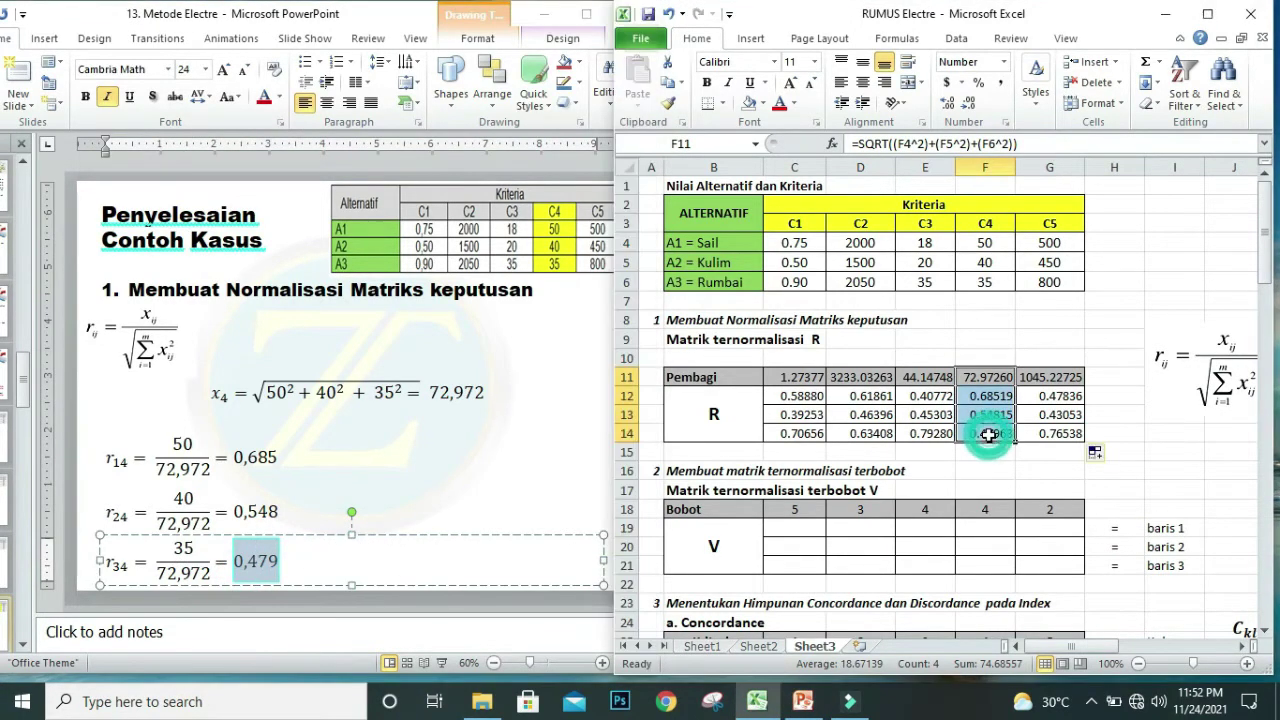
Show the C5 normalisation slide and compare its divisor and r15, r25 and r35 with cells G11:G14.
{"action": "left_click_drag", "start_coordinate": [1047, 378], "coordinate": [1050, 425]}
{"action": "left_click", "coordinate": [580, 576]}
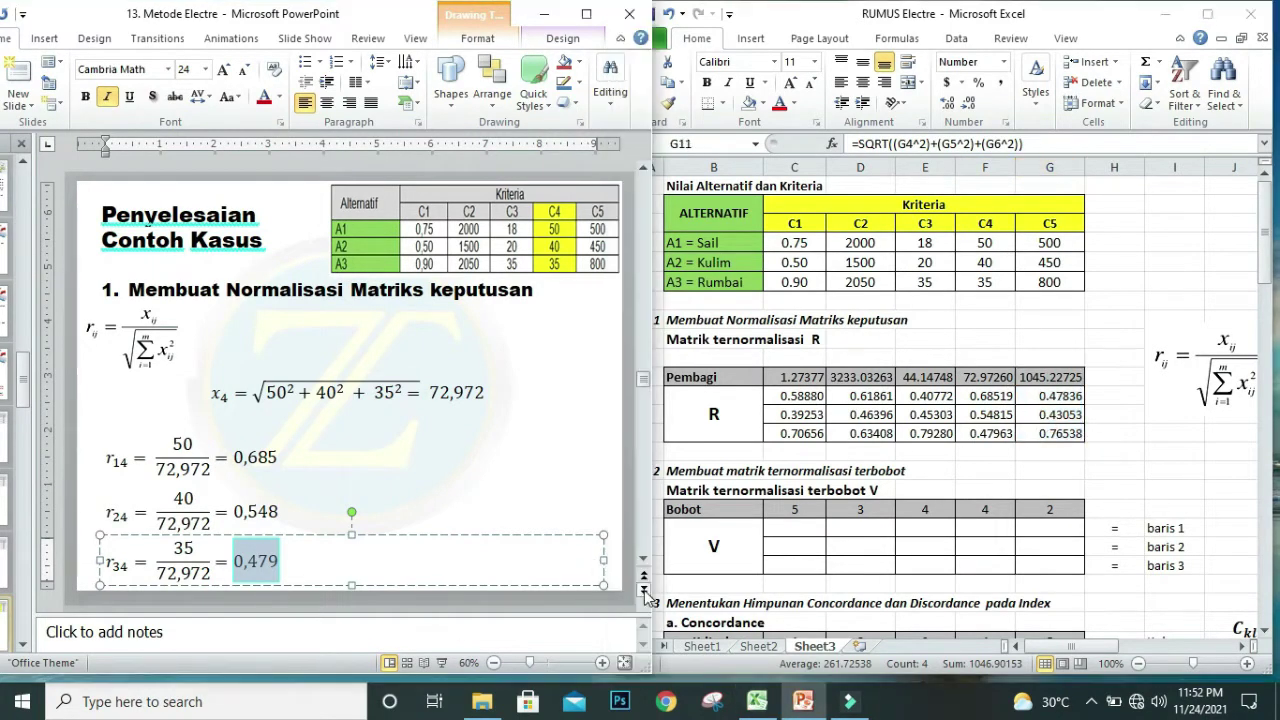
{"action": "left_click", "coordinate": [643, 589]}
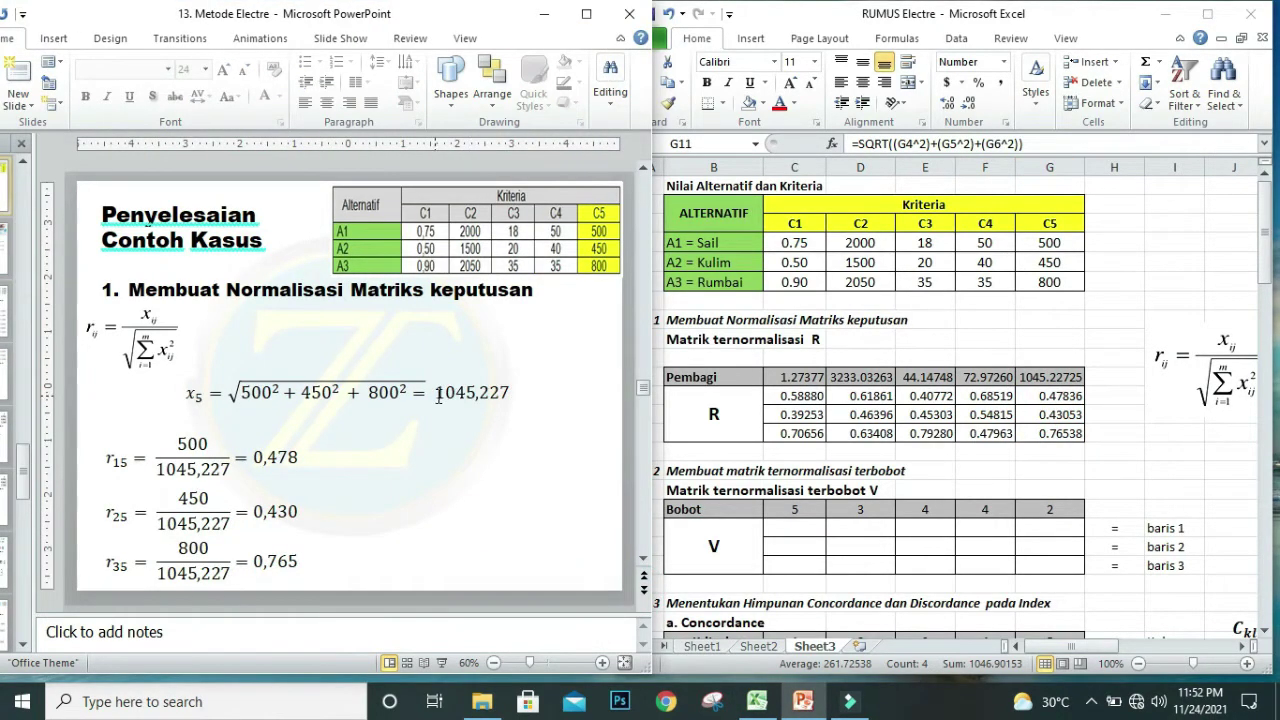
{"action": "left_click_drag", "start_coordinate": [438, 396], "coordinate": [511, 395]}
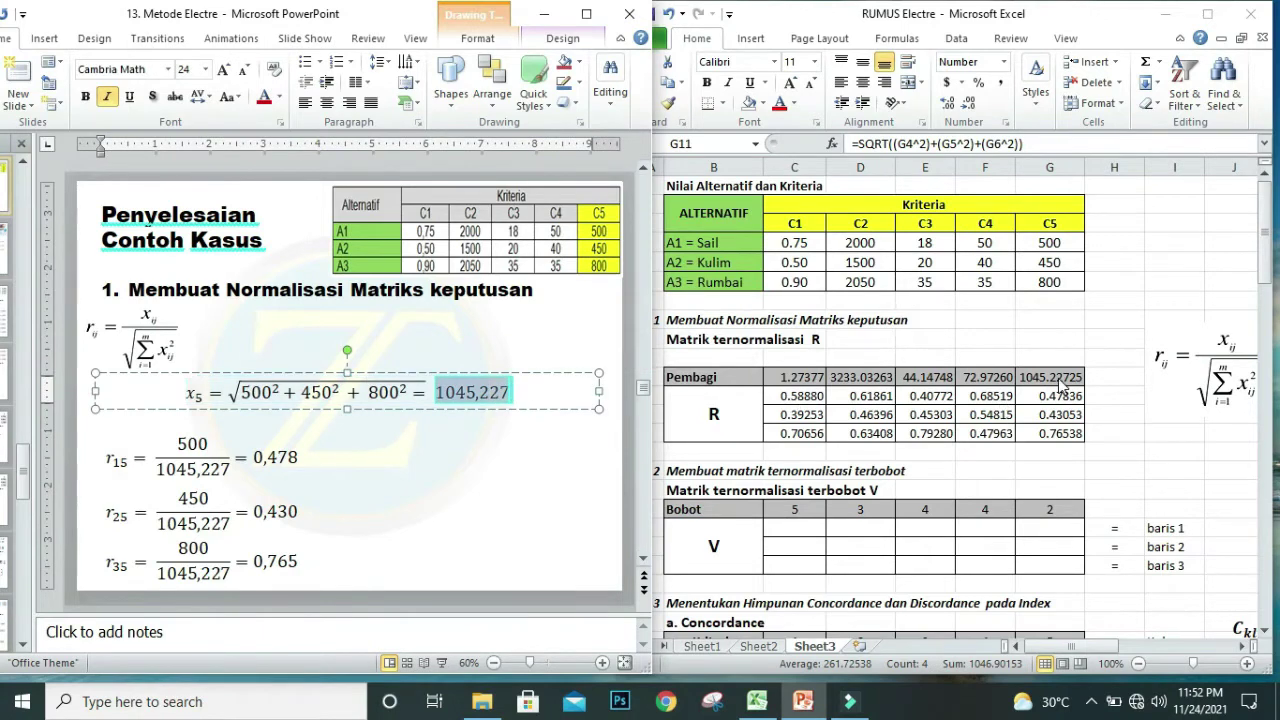
{"action": "left_click", "coordinate": [1062, 385]}
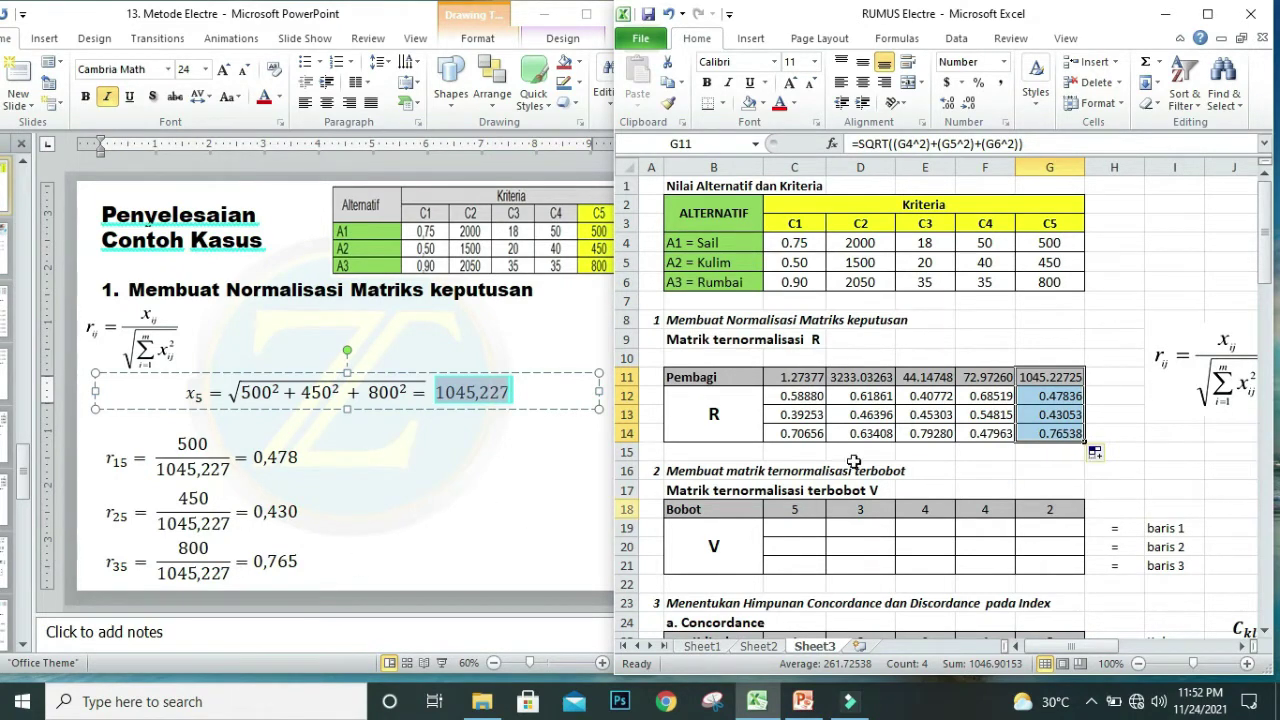
{"action": "left_click", "coordinate": [1048, 452]}
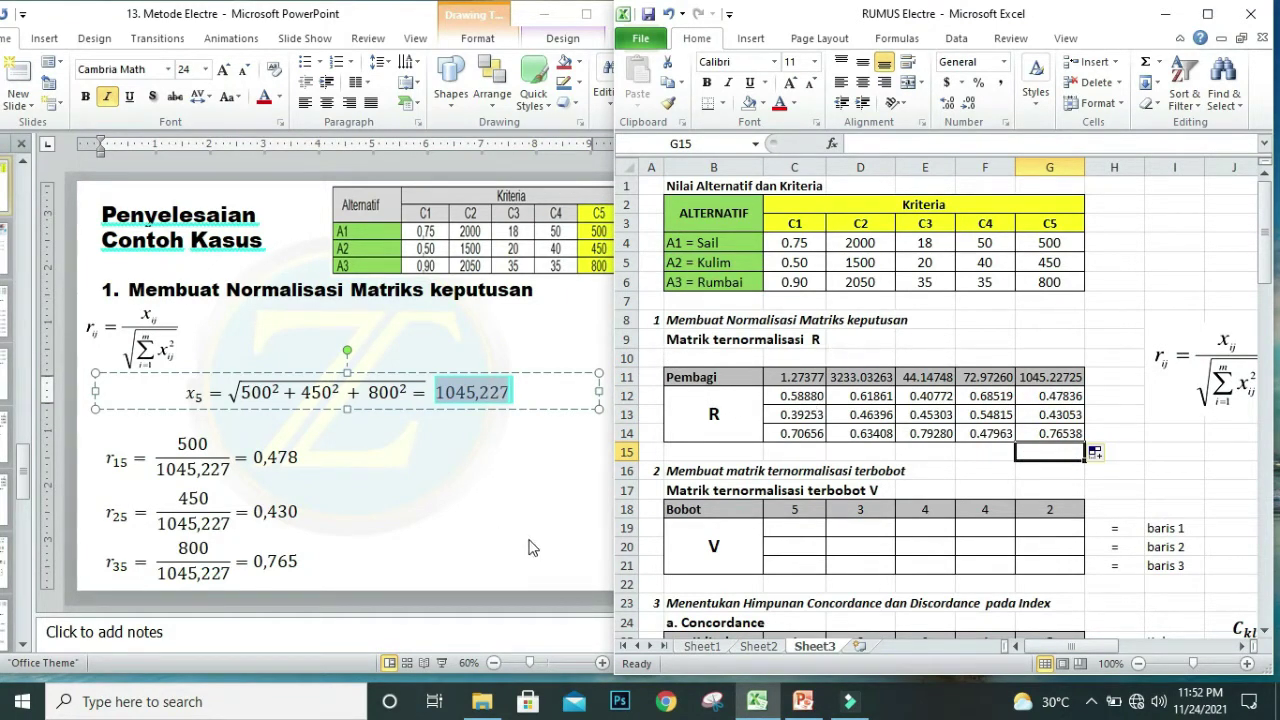
Show the slide with the complete normalised matrix R and compare it with the worksheet values in C12:G14.
{"action": "left_click_drag", "start_coordinate": [612, 584], "coordinate": [648, 592]}
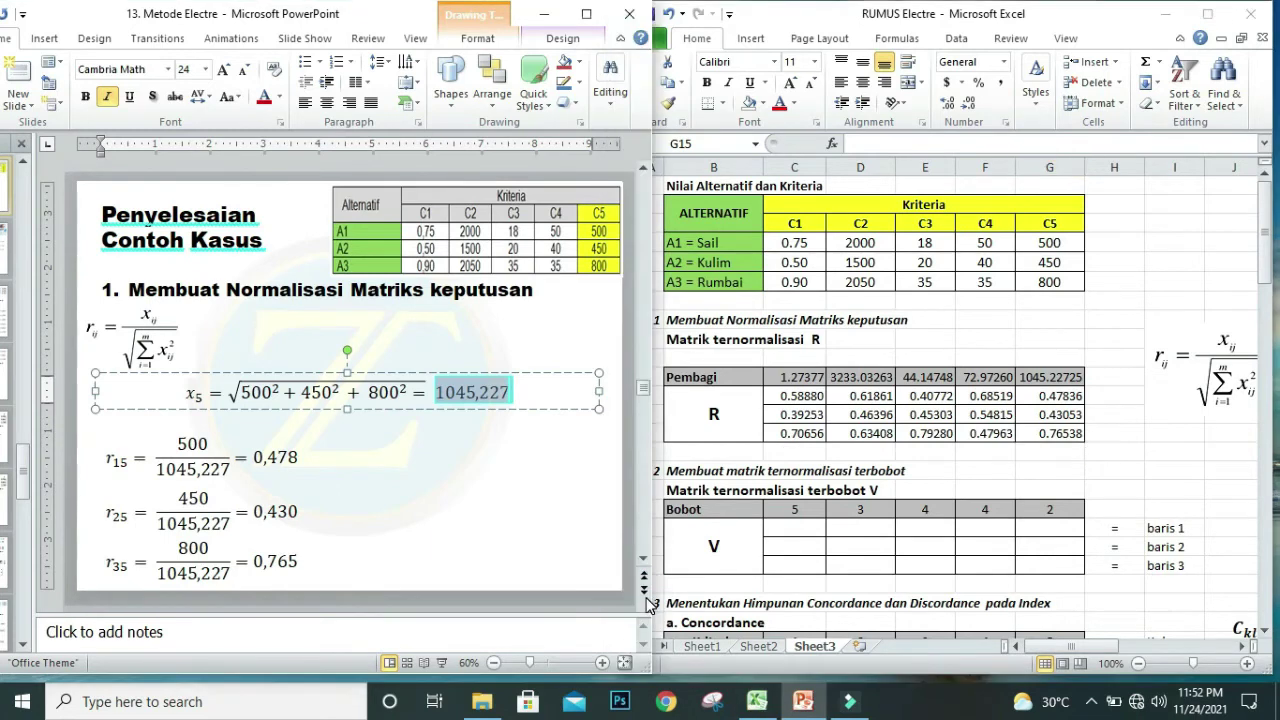
{"action": "left_click", "coordinate": [644, 591]}
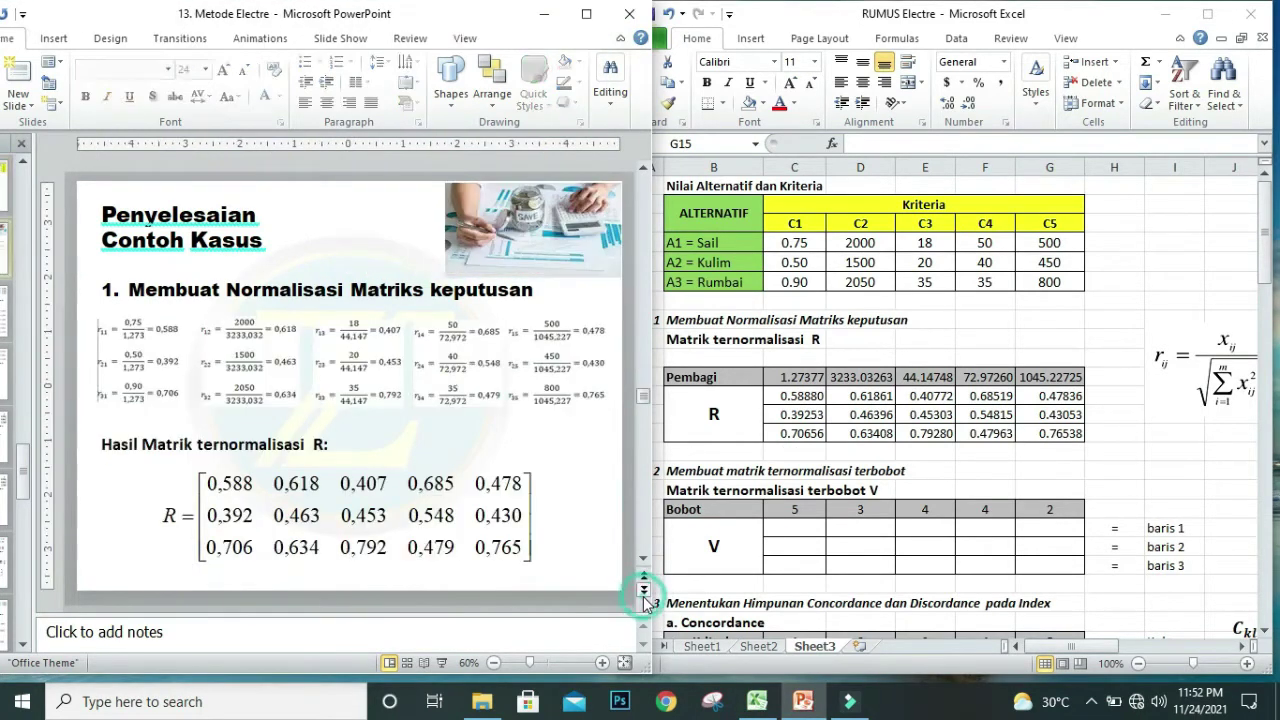
{"action": "left_click", "coordinate": [289, 518]}
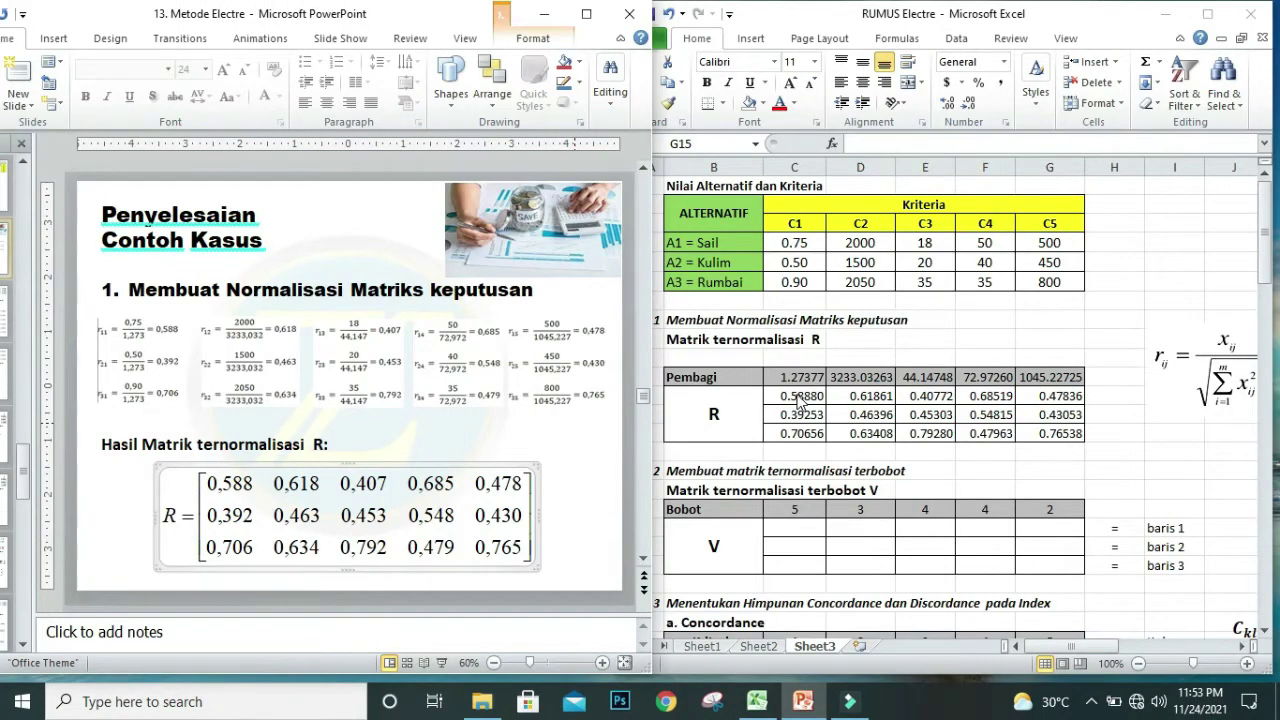
{"action": "left_click", "coordinate": [800, 400]}
{"action": "left_click", "coordinate": [795, 433]}
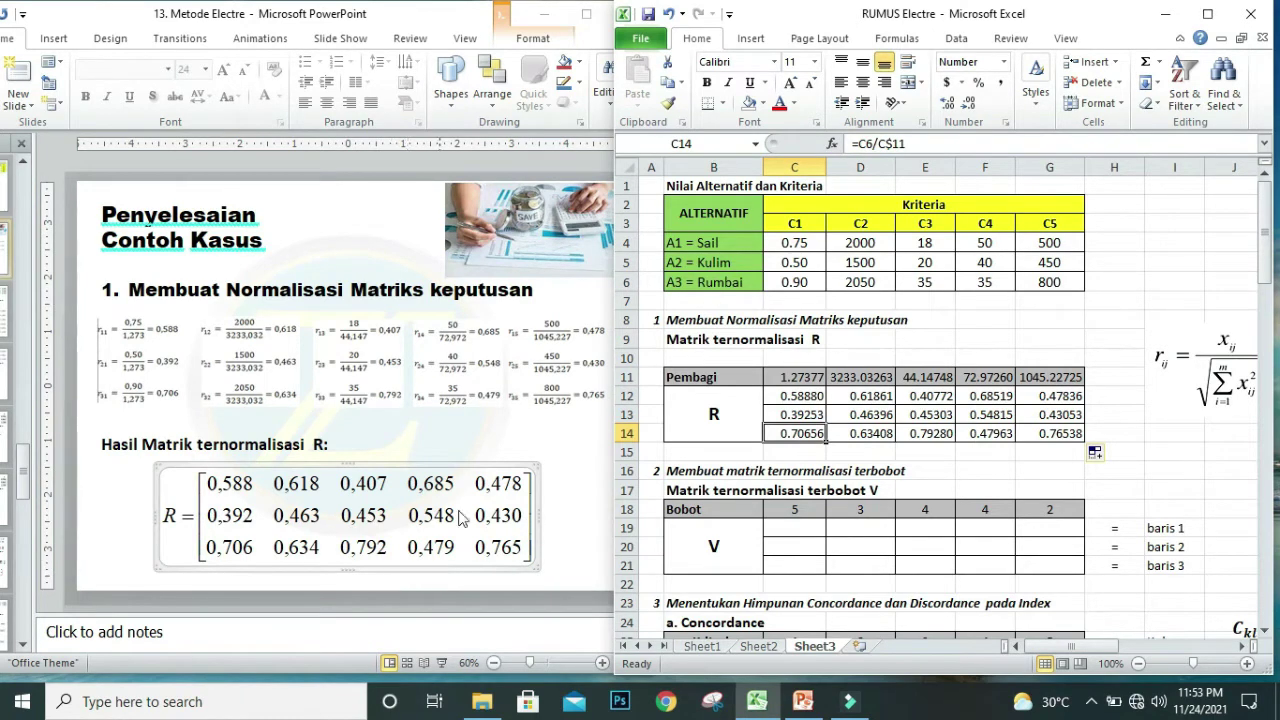
{"action": "left_click", "coordinate": [796, 396]}
{"action": "left_click", "coordinate": [828, 470]}
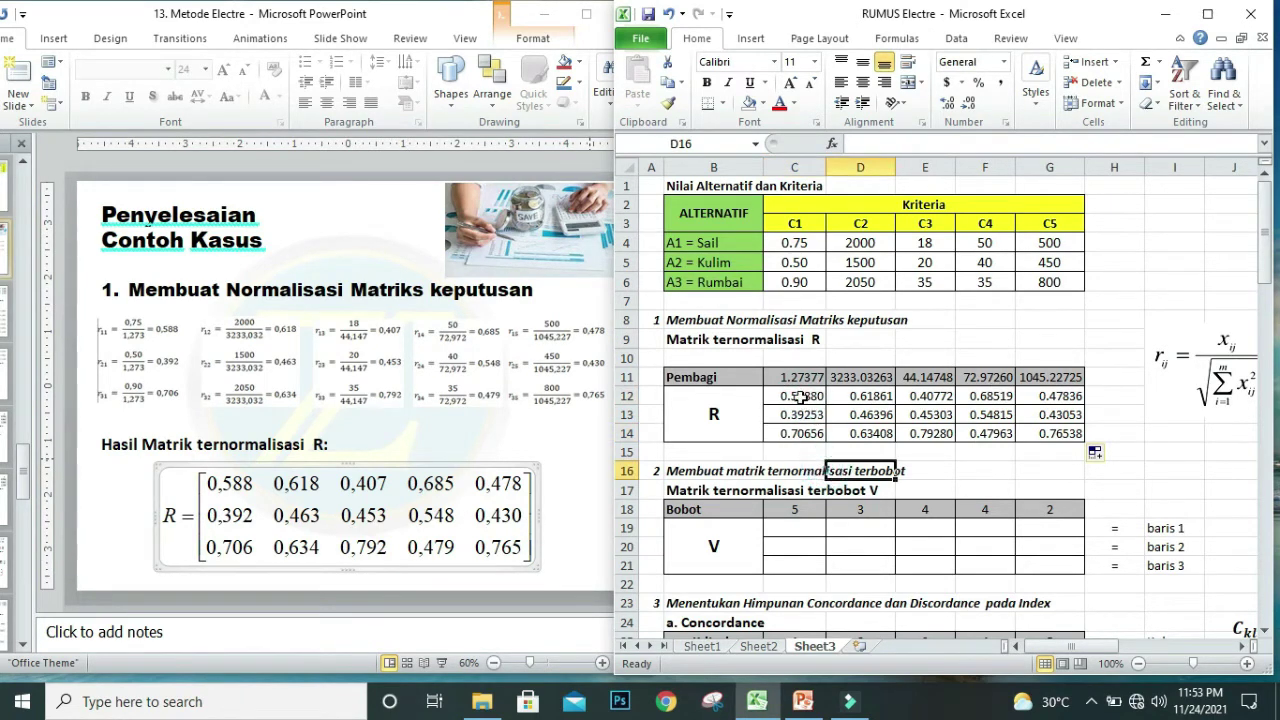
{"action": "left_click_drag", "start_coordinate": [800, 396], "coordinate": [1050, 434]}
Show the weighting slide with V = R X W and review the weights in C18:G18 and matrix R in C12:G14.
{"action": "left_click", "coordinate": [571, 566]}
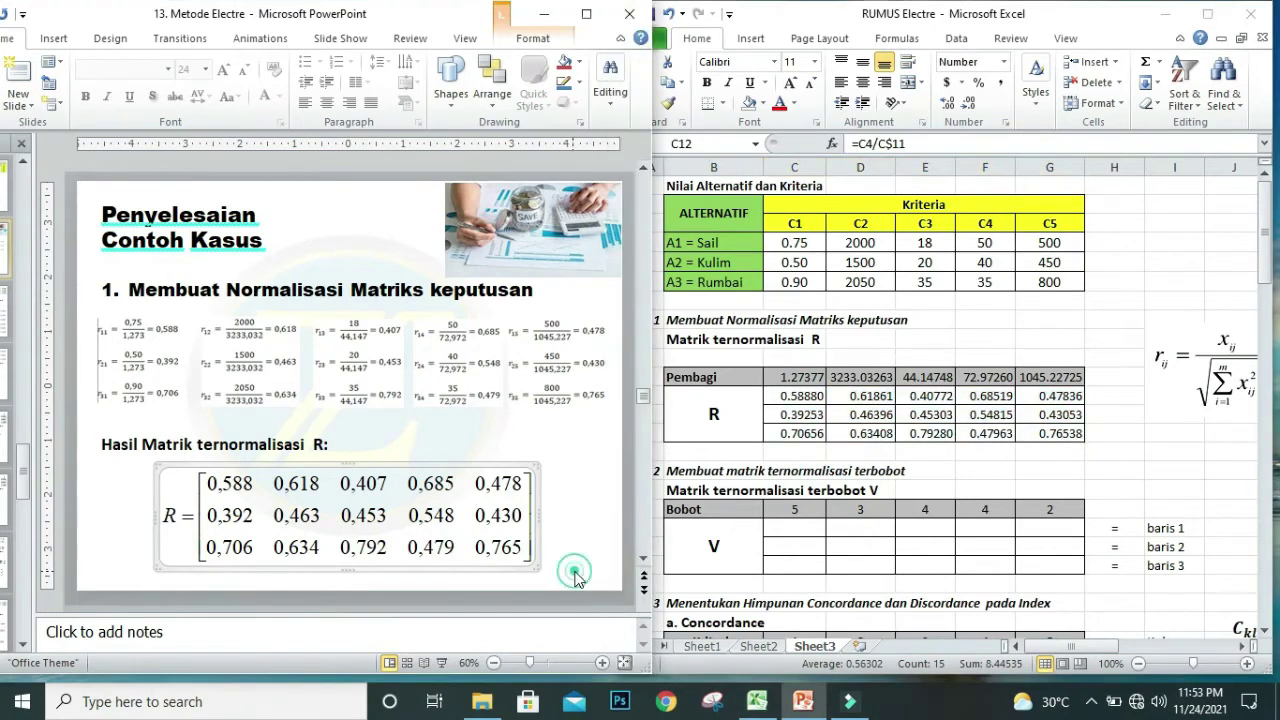
{"action": "left_click", "coordinate": [643, 591]}
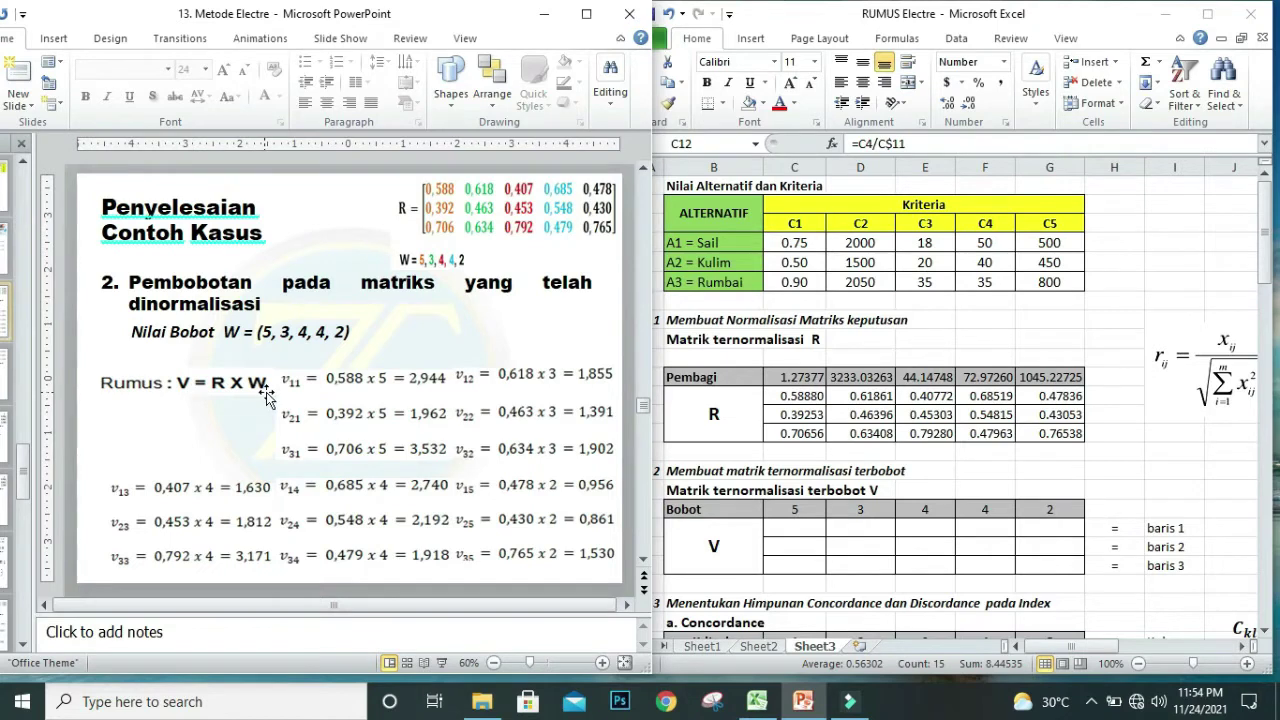
{"action": "left_click", "coordinate": [798, 511]}
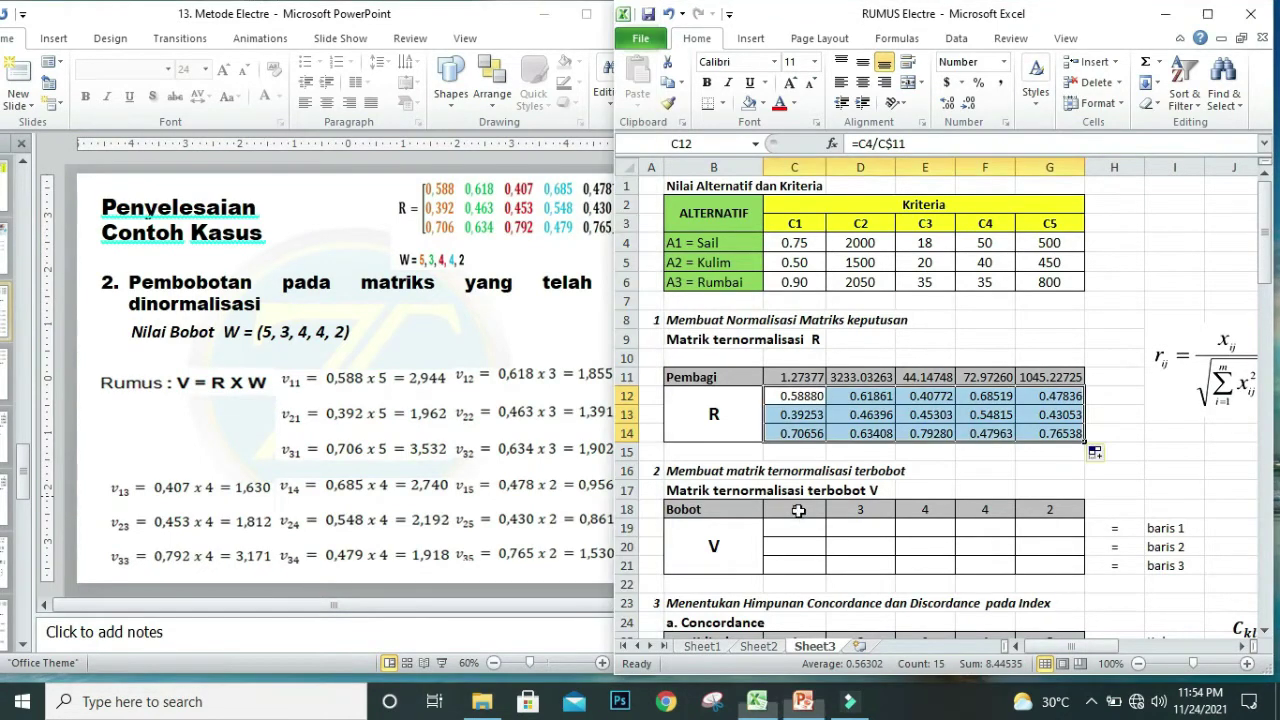
{"action": "left_click", "coordinate": [860, 513]}
{"action": "left_click", "coordinate": [984, 512]}
{"action": "left_click", "coordinate": [1049, 511]}
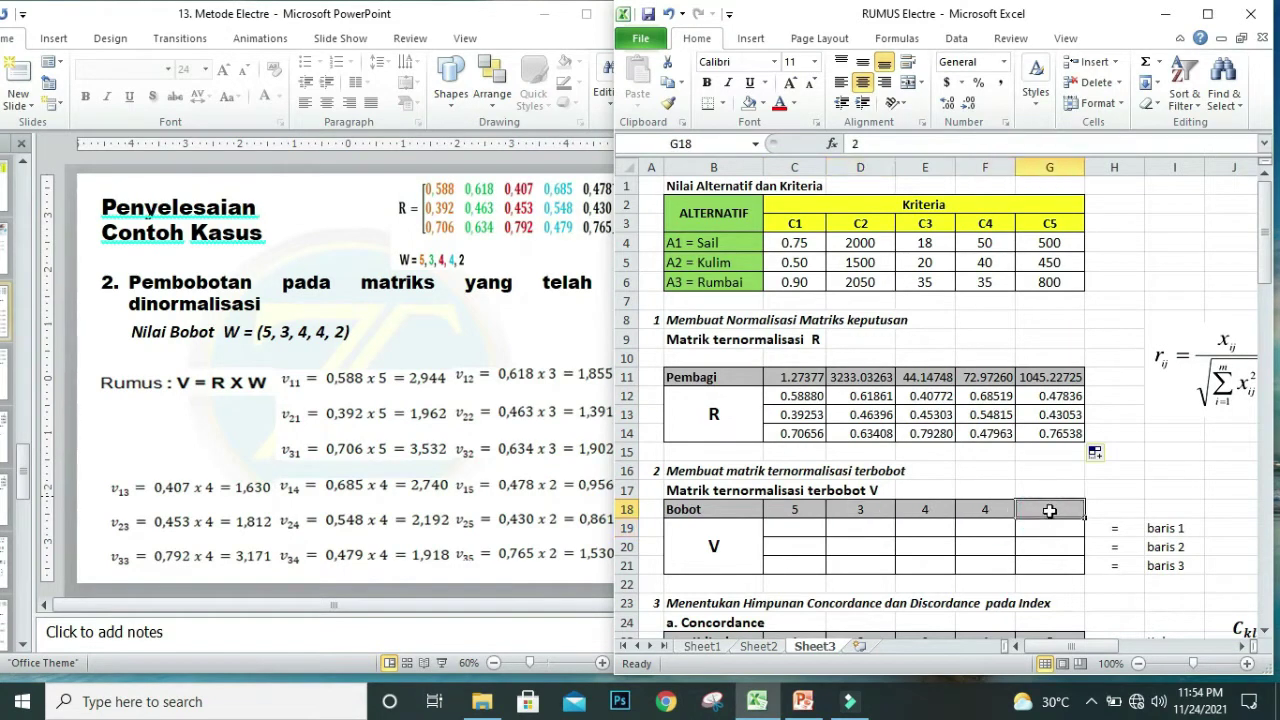
{"action": "left_click", "coordinate": [788, 510]}
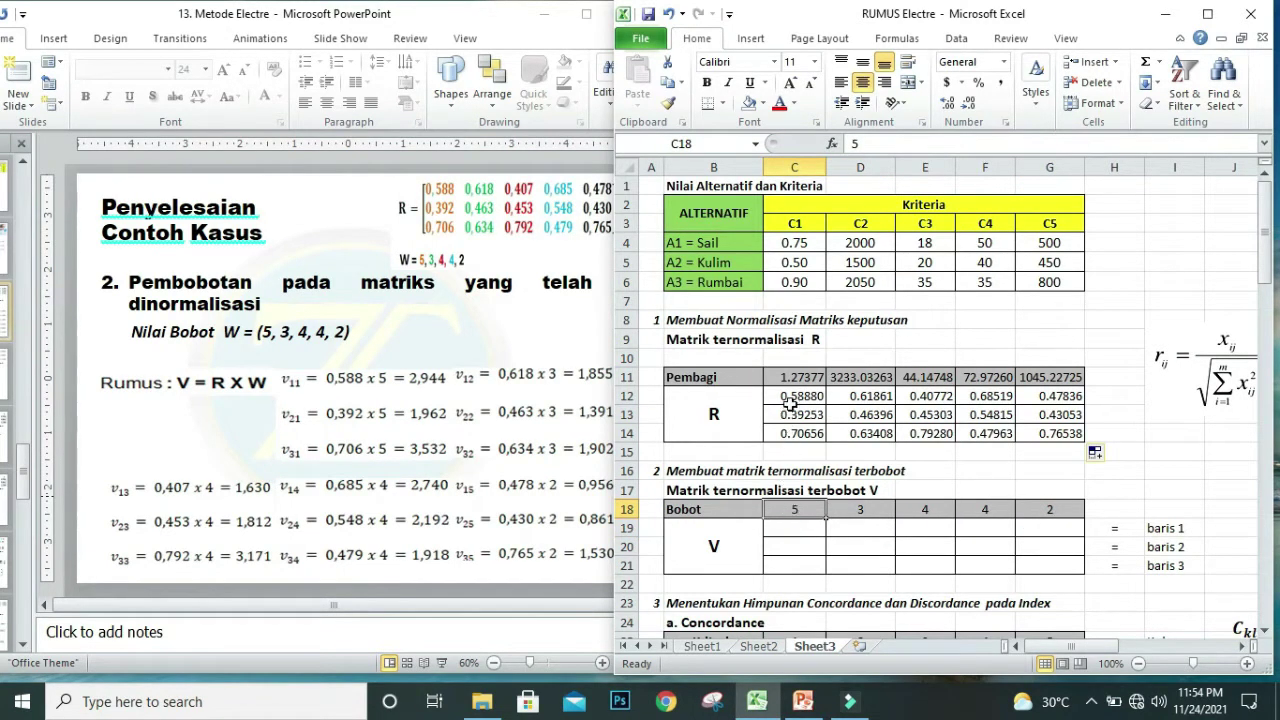
{"action": "left_click_drag", "start_coordinate": [792, 398], "coordinate": [1067, 433]}
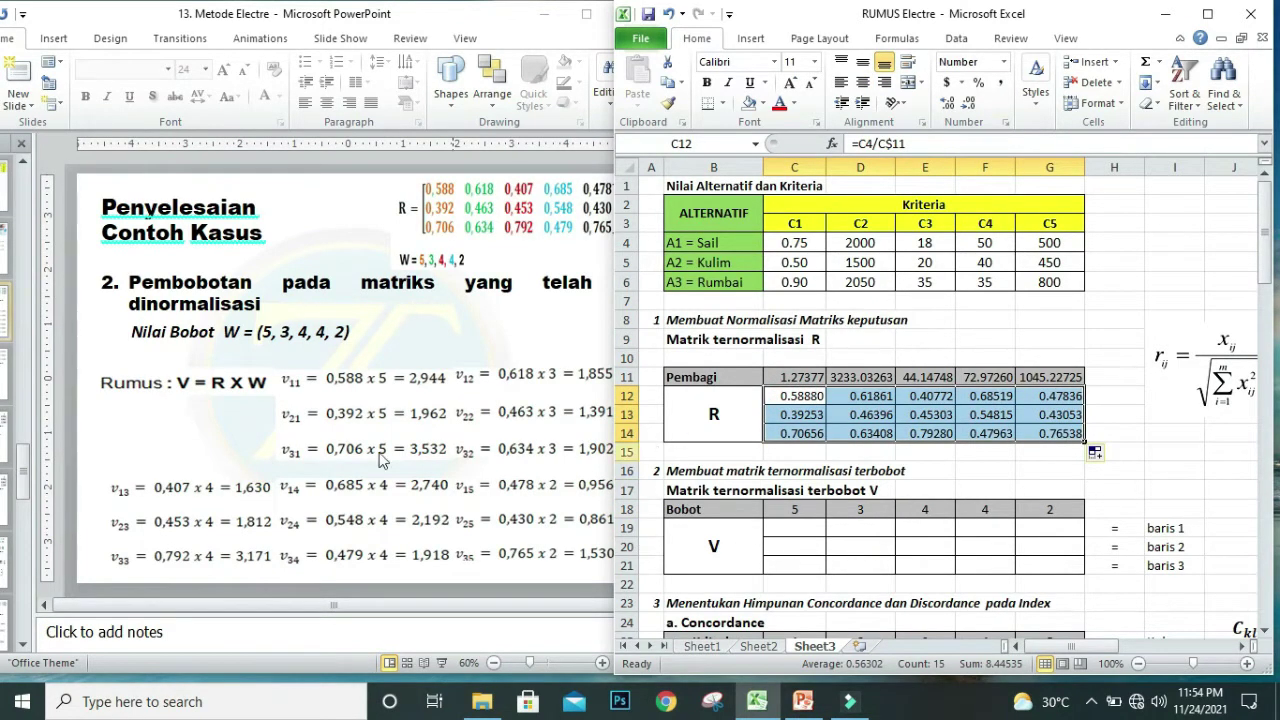
Enter =C12*C$18 in C19 and fill it through C19:G21 to build the weighted normalised matrix V.
{"action": "left_click", "coordinate": [795, 530]}
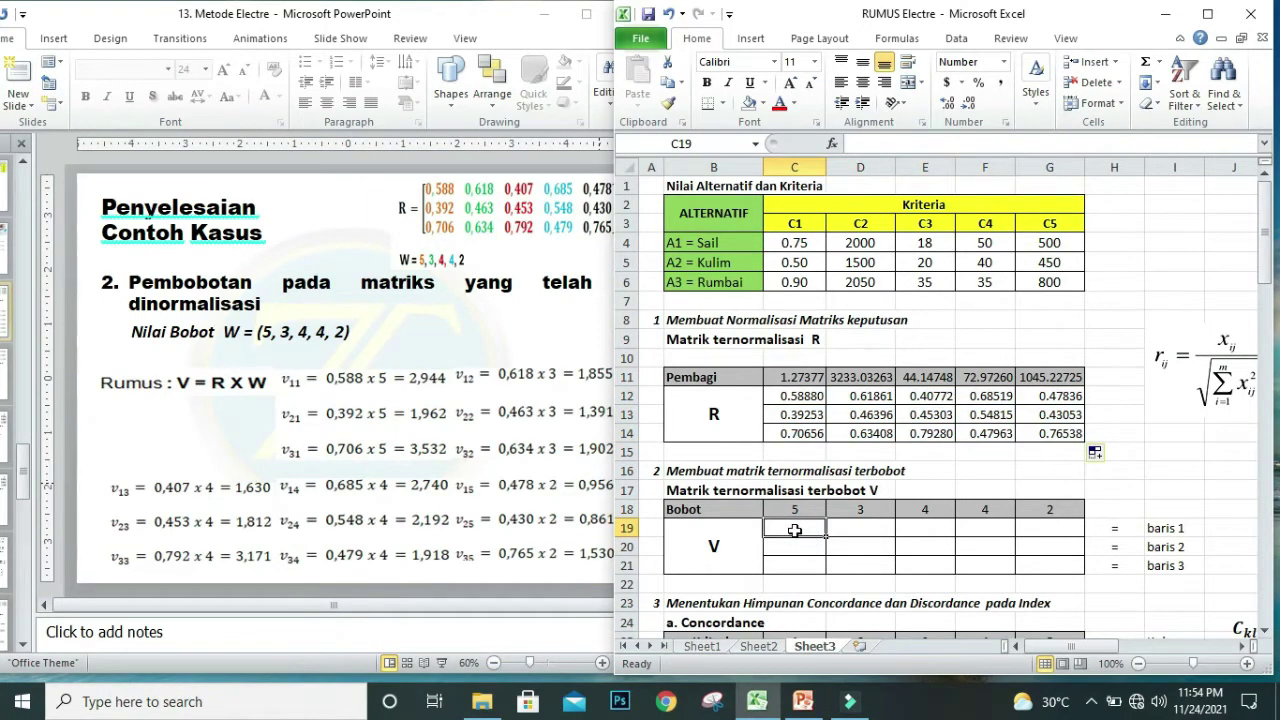
{"action": "type", "text": "="}
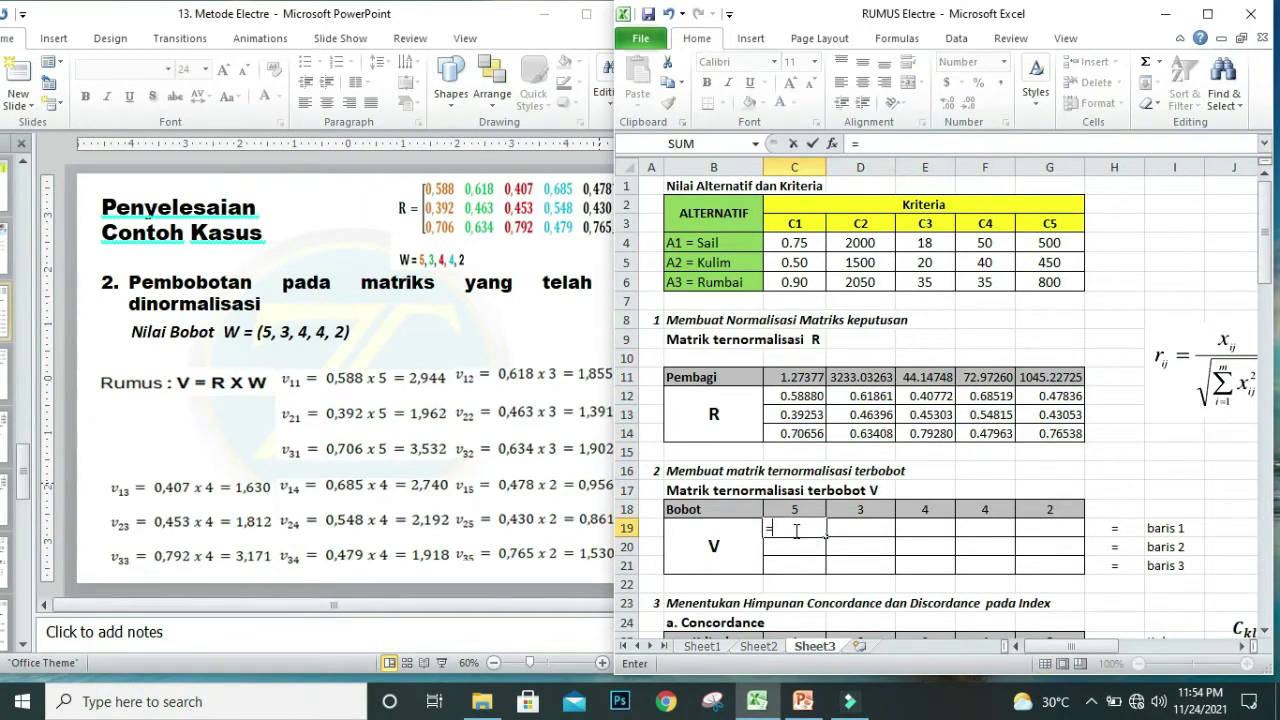
{"action": "left_click", "coordinate": [800, 396]}
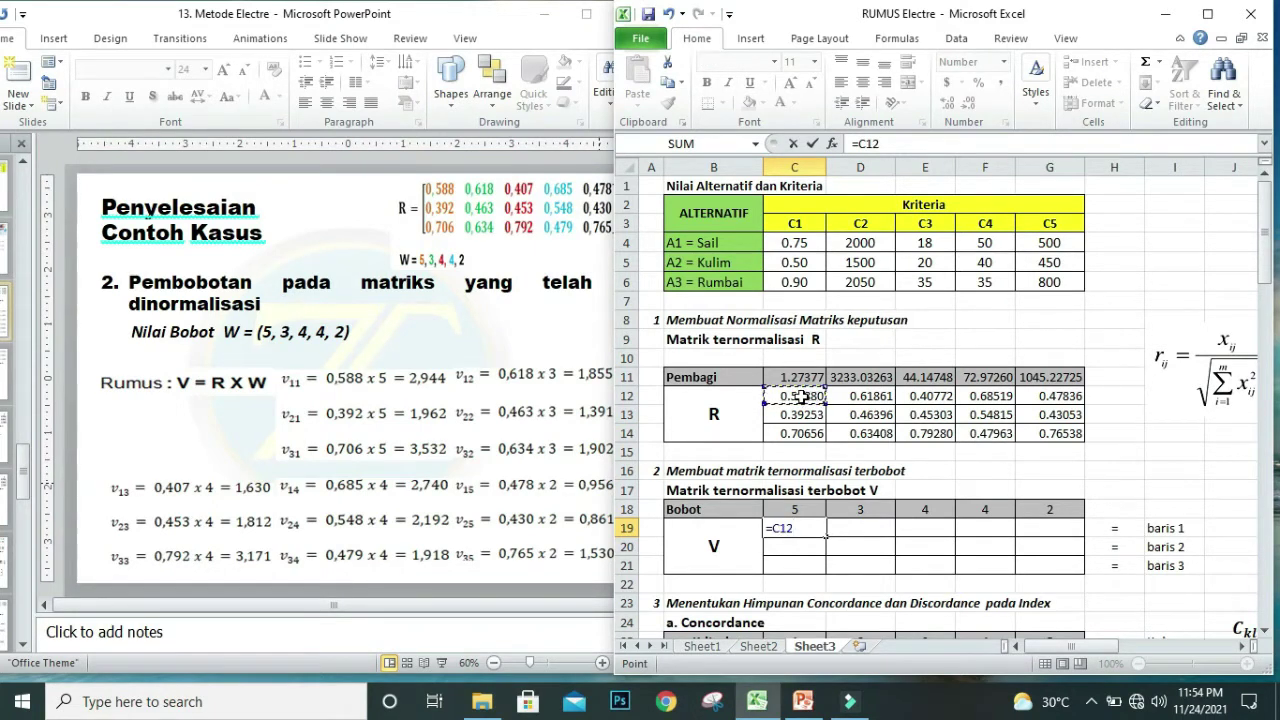
{"action": "type", "text": "*"}
{"action": "left_click", "coordinate": [797, 510]}
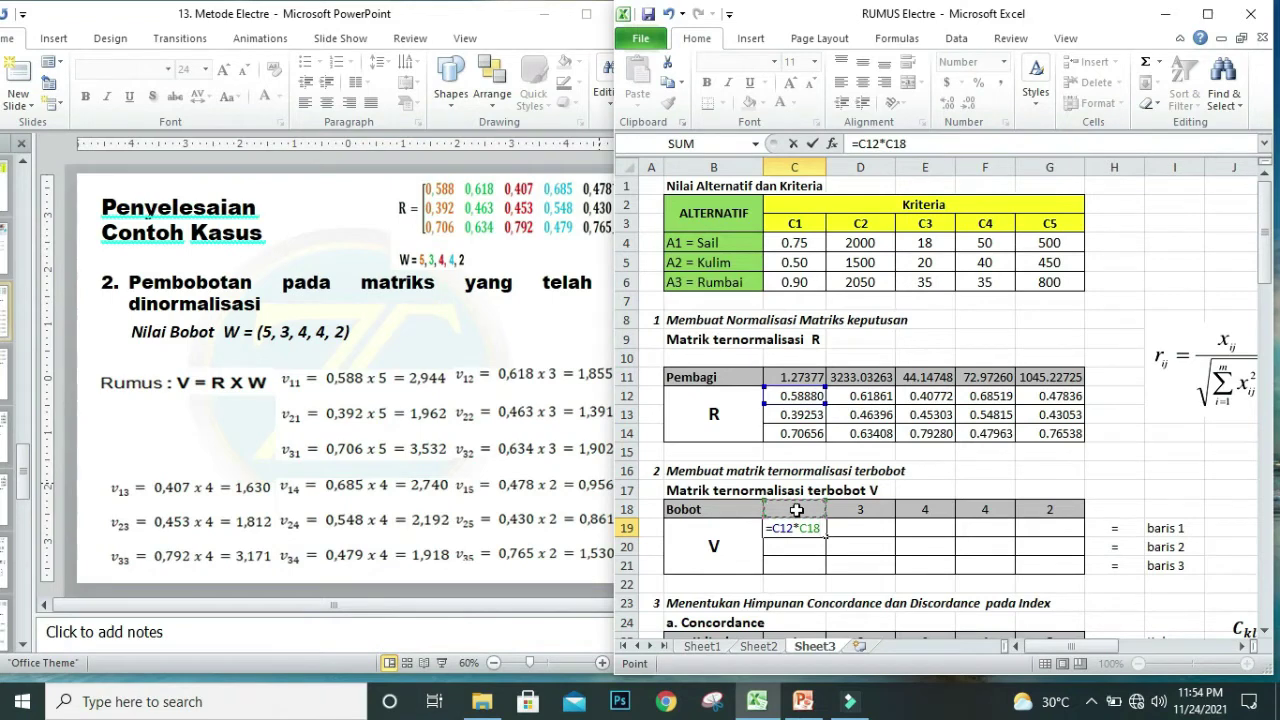
{"action": "left_click", "coordinate": [894, 145]}
{"action": "type", "text": "$"}
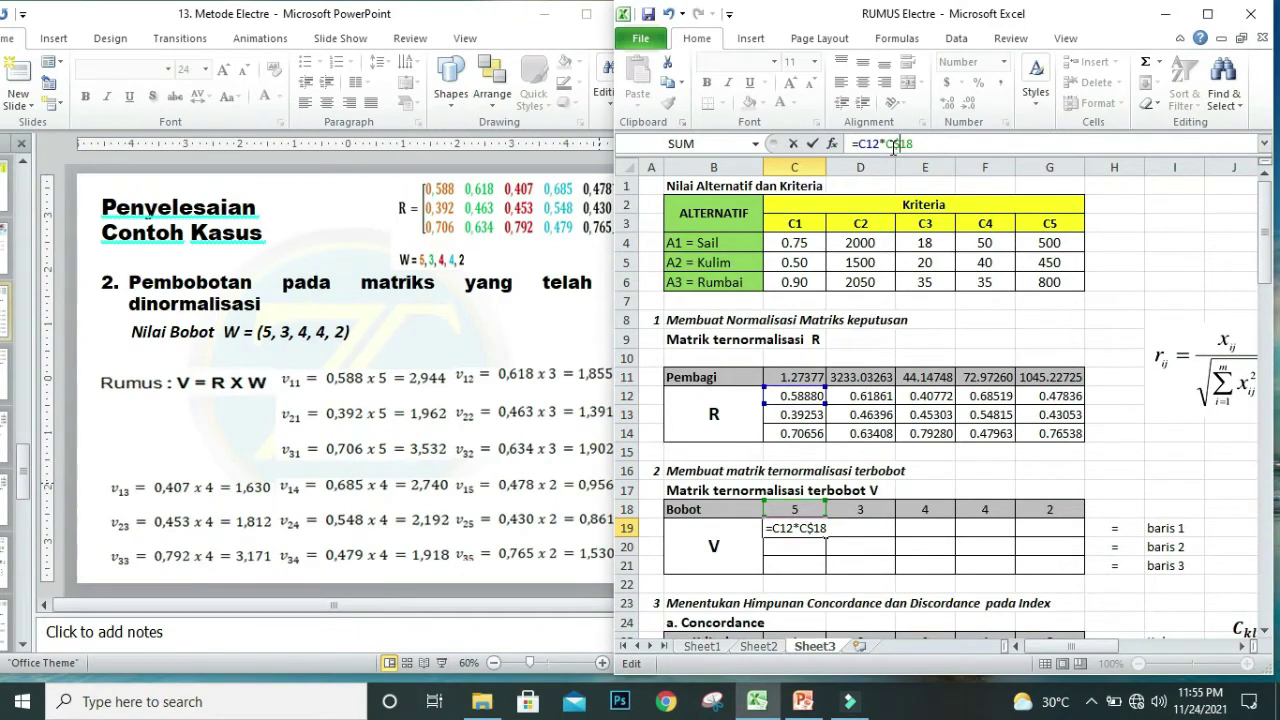
{"action": "key", "text": "Return"}
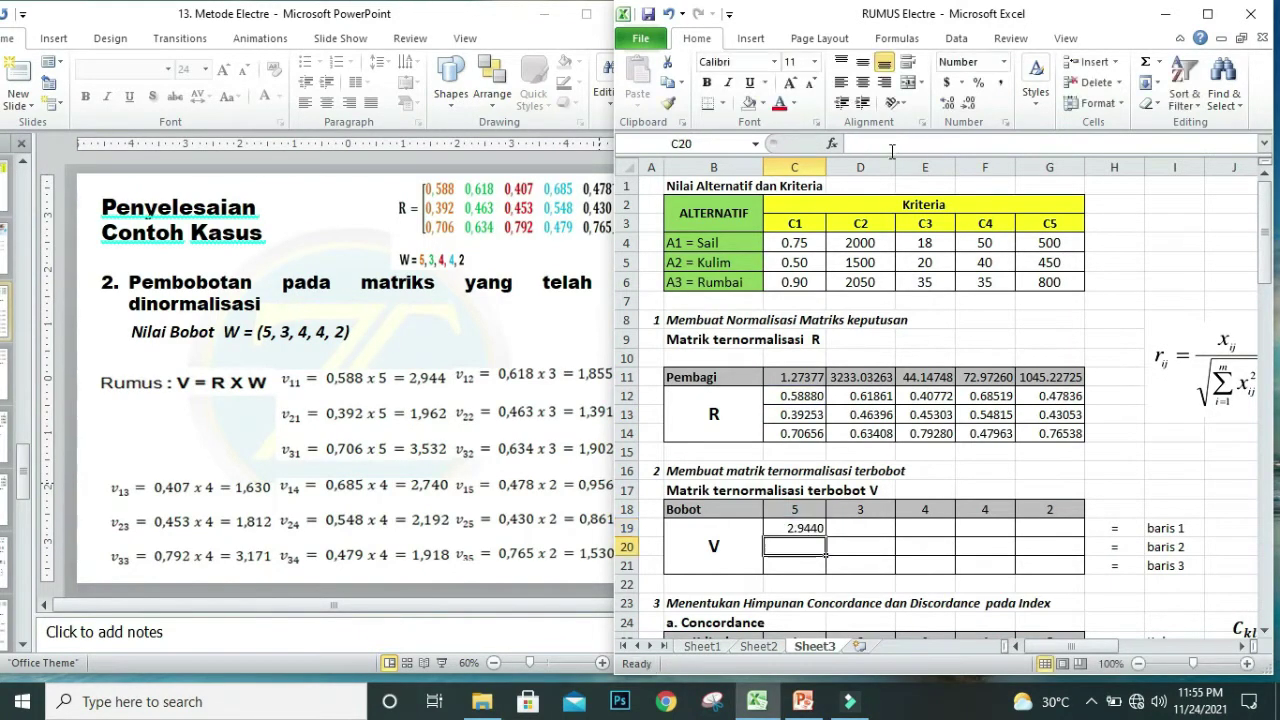
{"action": "left_click", "coordinate": [805, 528]}
{"action": "left_click_drag", "start_coordinate": [826, 537], "coordinate": [1078, 570]}
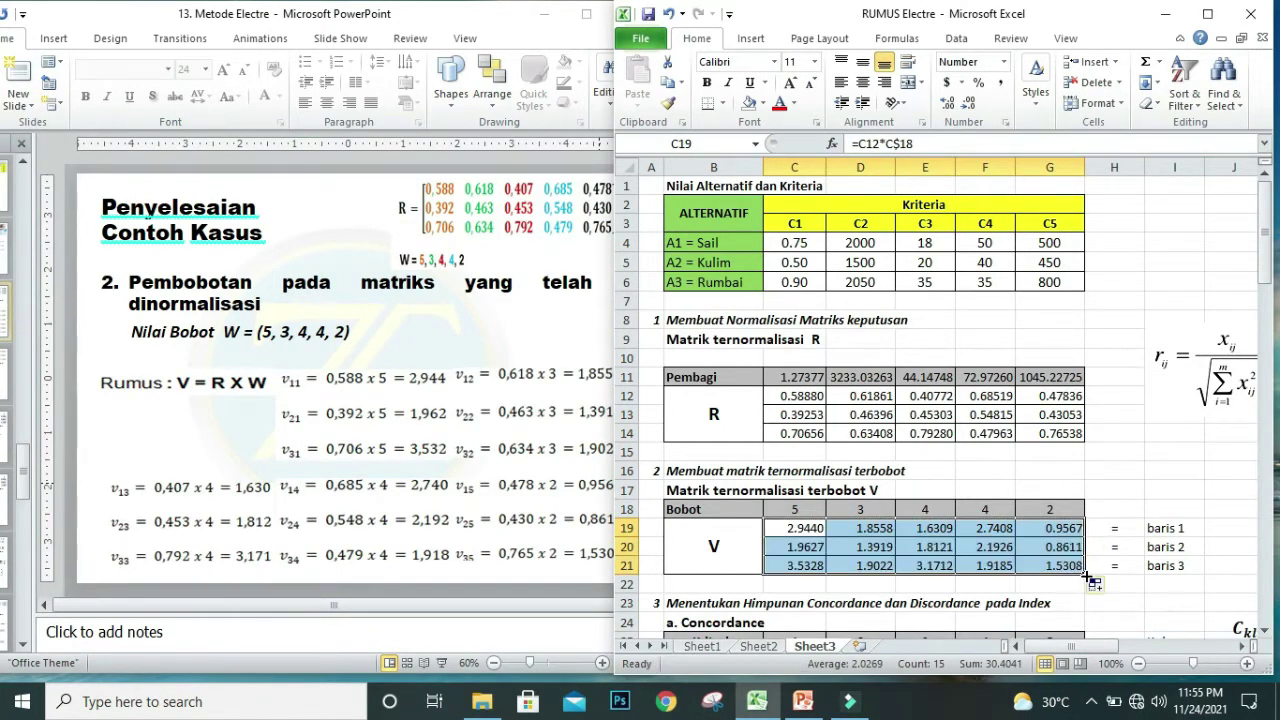
Review the row labels baris 1, baris 2 and baris 3 beside matrix V in I19:I21.
{"action": "left_click", "coordinate": [1170, 529]}
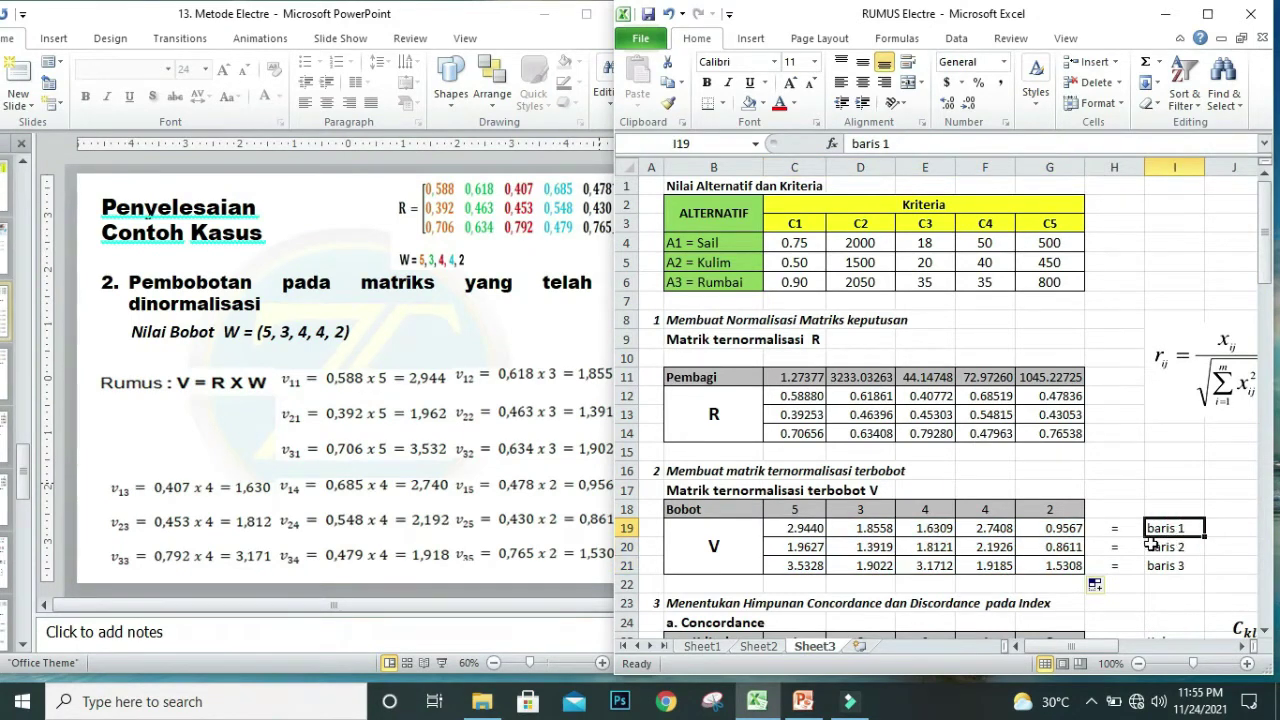
{"action": "left_click", "coordinate": [1170, 547]}
{"action": "left_click", "coordinate": [1172, 565]}
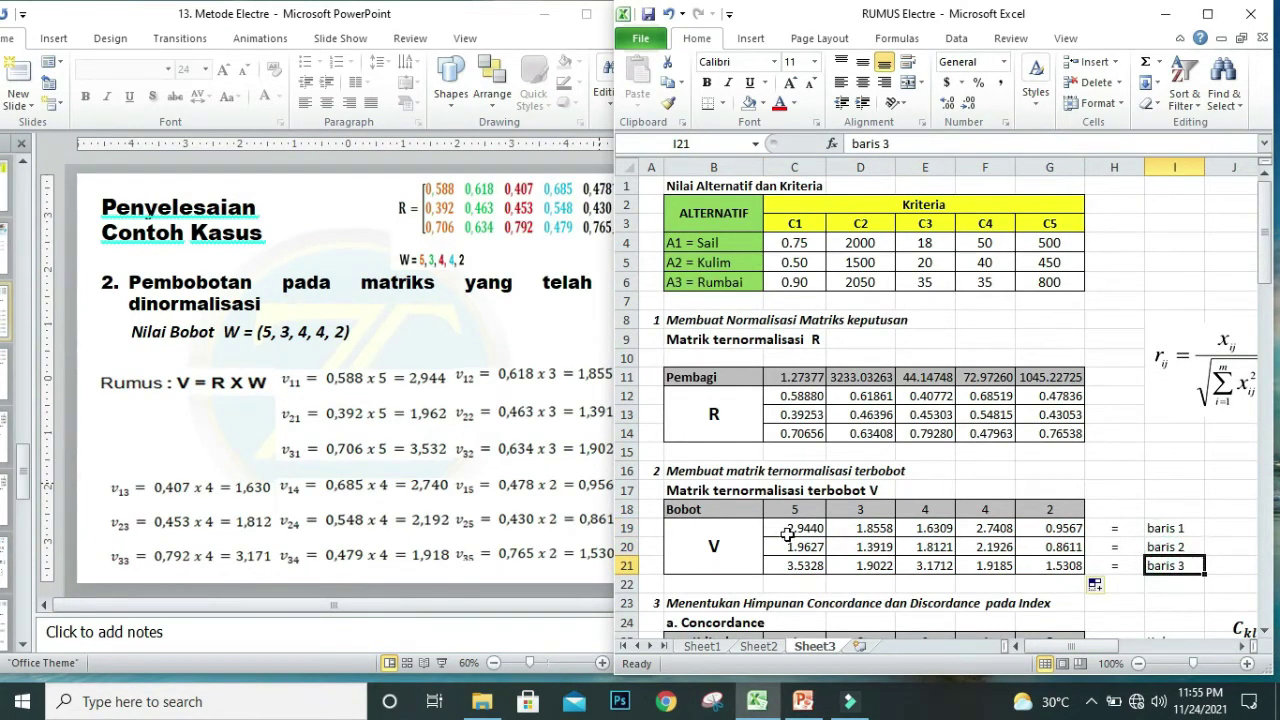
{"action": "left_click", "coordinate": [1172, 528]}
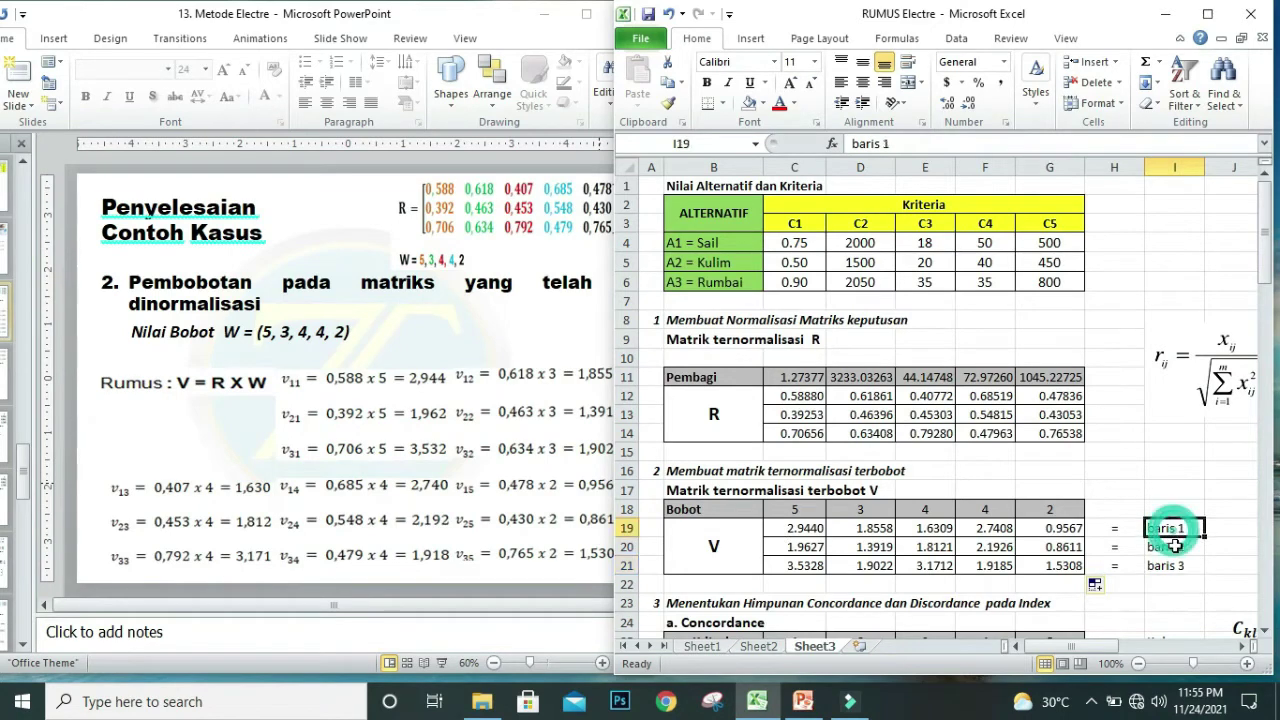
{"action": "left_click", "coordinate": [1172, 547]}
{"action": "left_click", "coordinate": [1175, 565]}
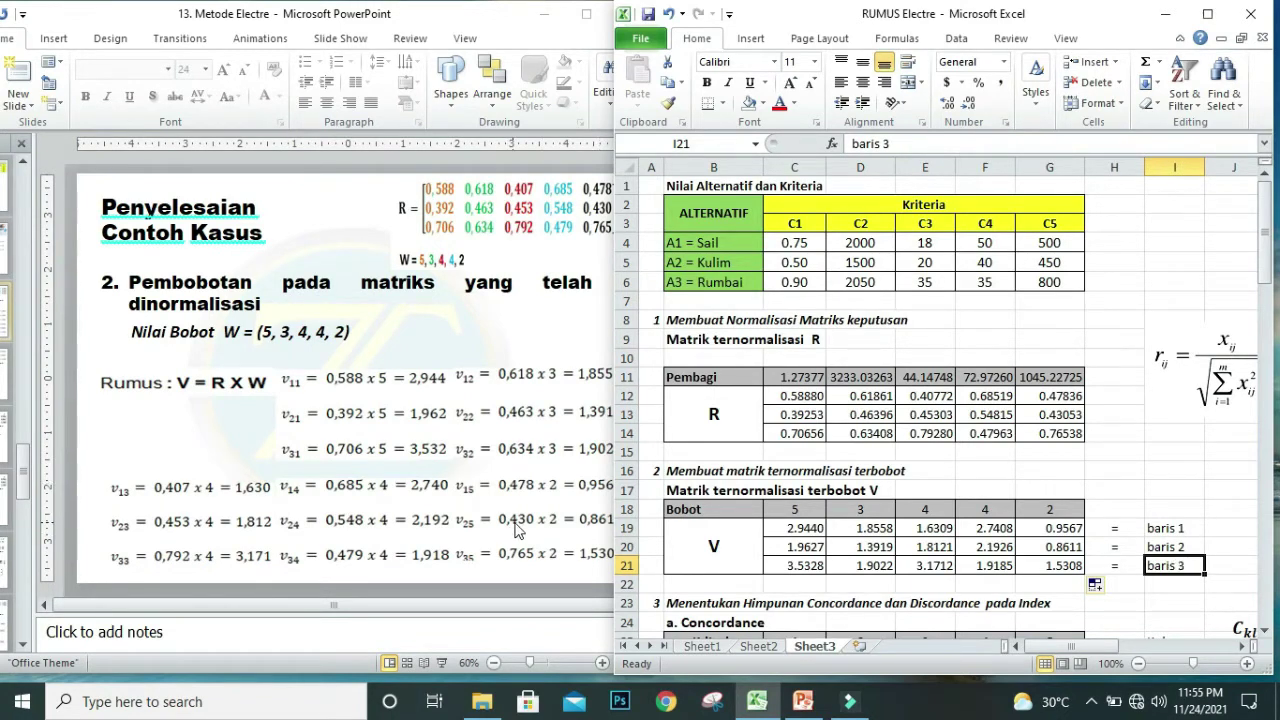
Compare the weighted C1 values in C19:C21 with v11, v21 and v31 on the weighting slide.
{"action": "left_click", "coordinate": [545, 555]}
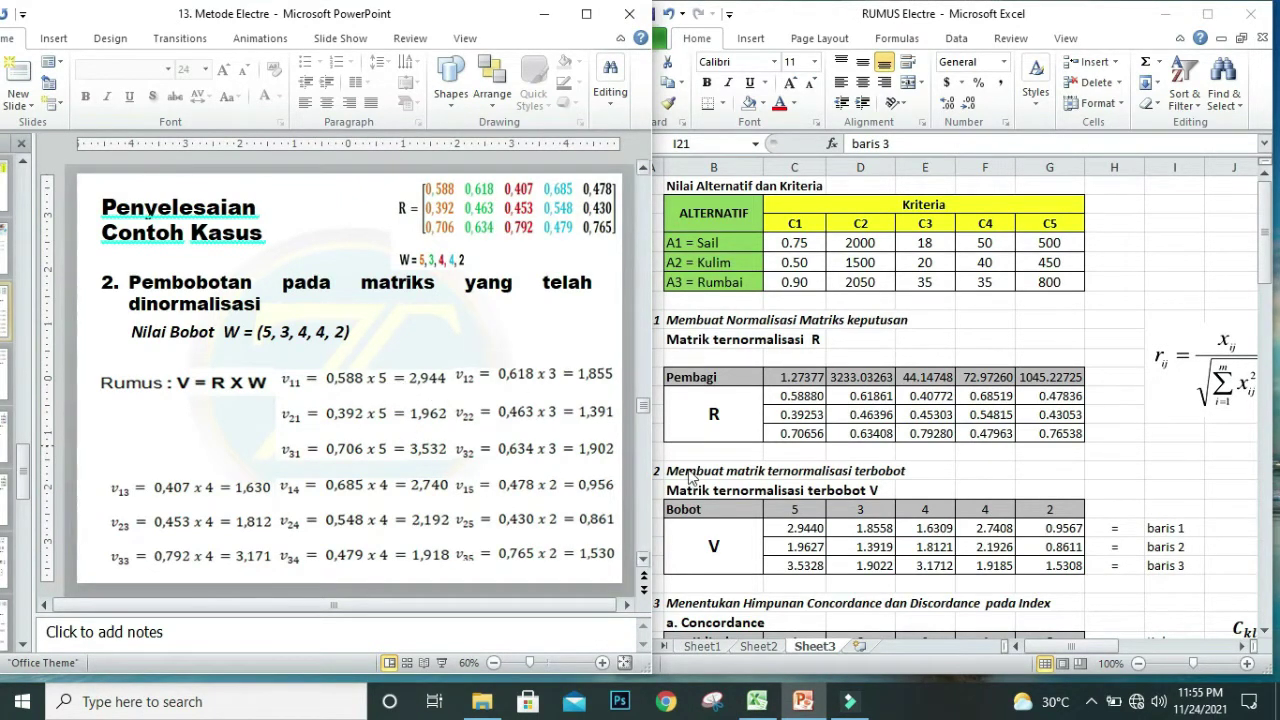
{"action": "left_click", "coordinate": [808, 527]}
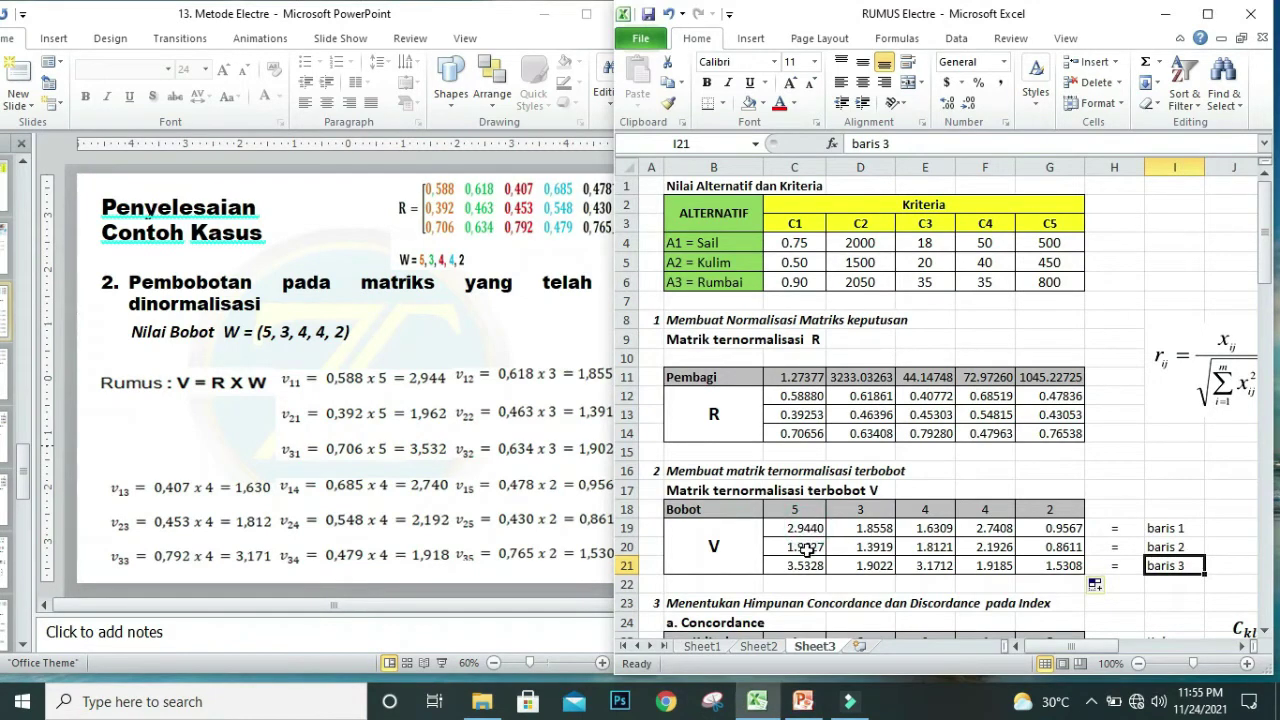
{"action": "left_click", "coordinate": [806, 546]}
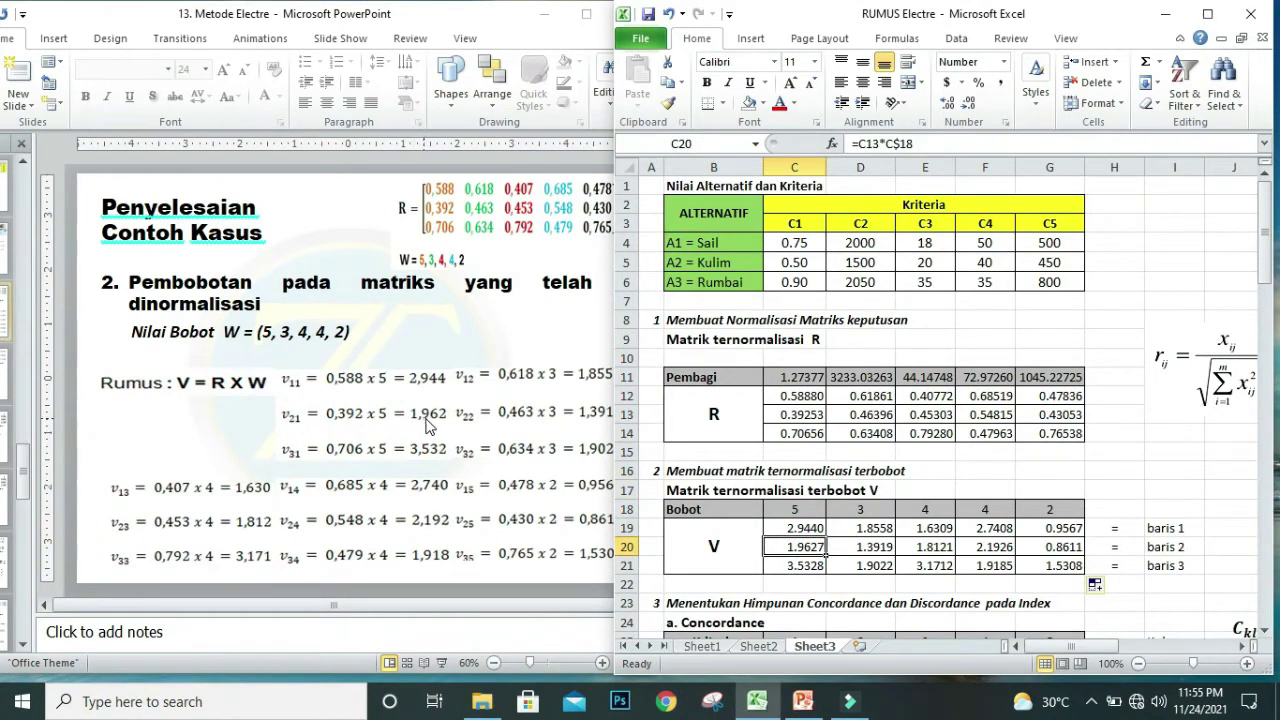
{"action": "left_click", "coordinate": [806, 566]}
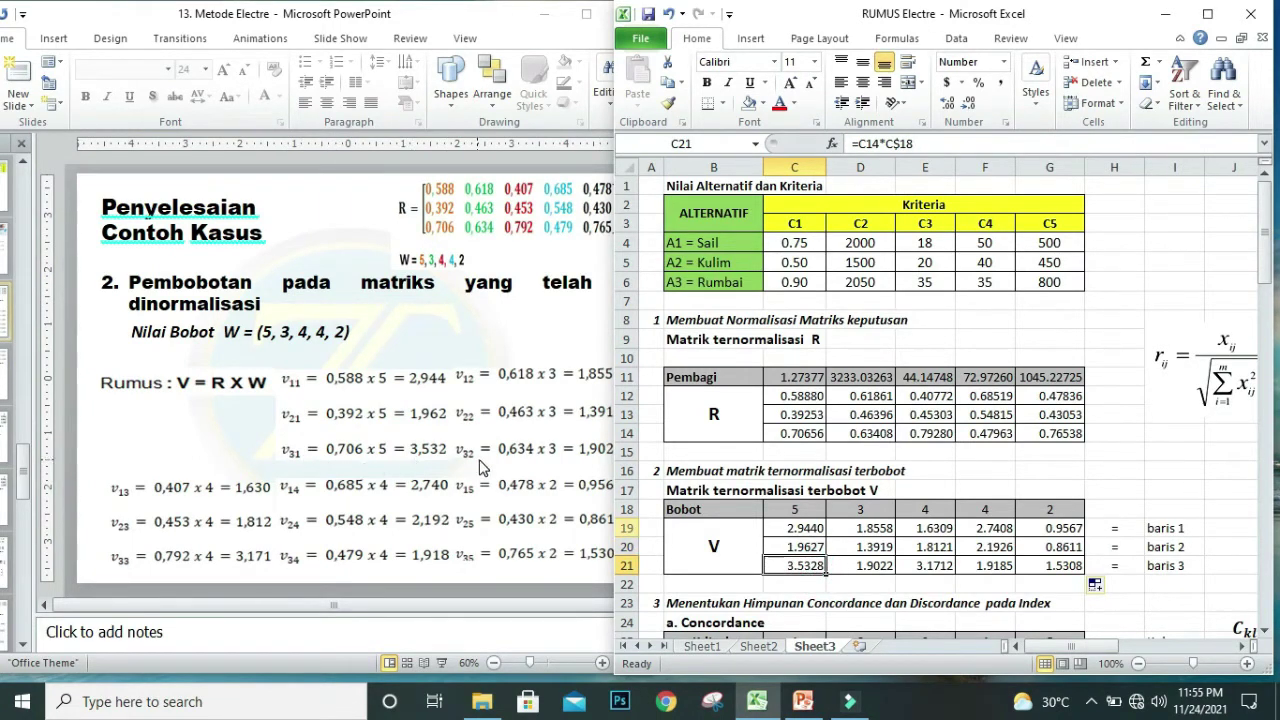
Compare the weighted C2 values in D19:D21 with v12, v22 and v32 on the weighting slide.
{"action": "left_click", "coordinate": [864, 532]}
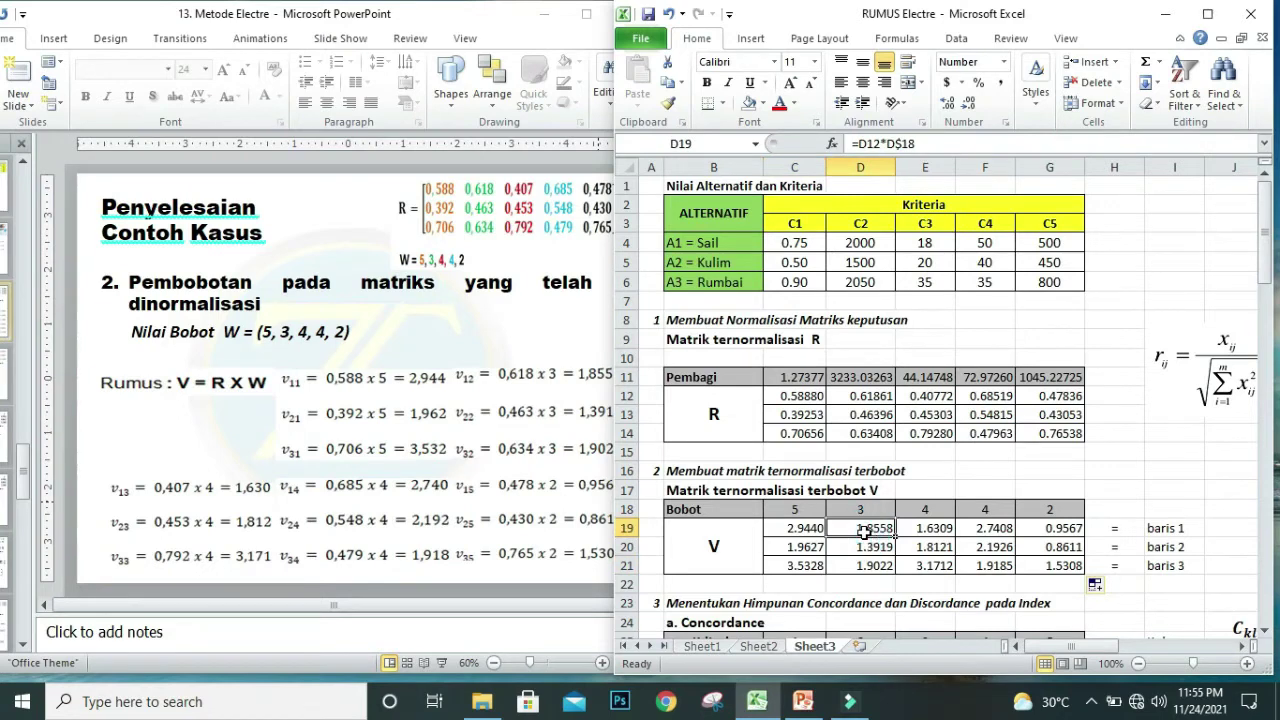
{"action": "left_click", "coordinate": [549, 378]}
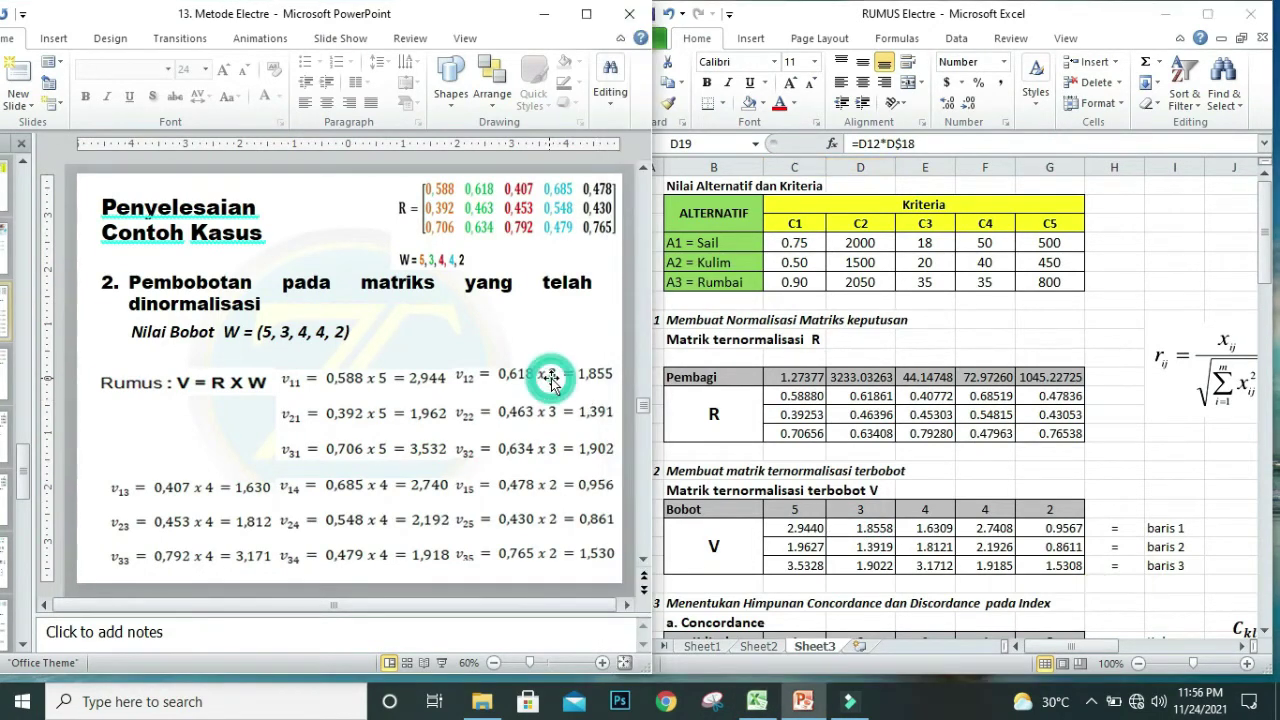
{"action": "left_click", "coordinate": [870, 550]}
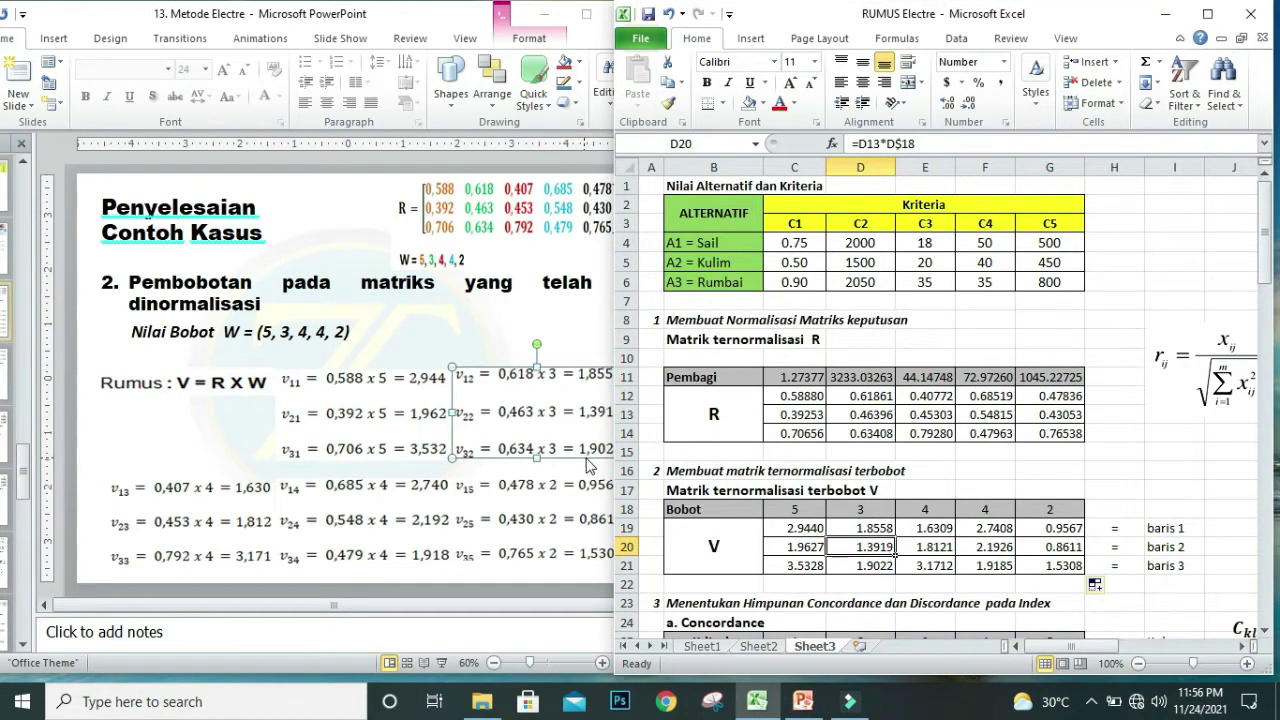
{"action": "left_click", "coordinate": [878, 566]}
{"action": "left_click", "coordinate": [590, 546]}
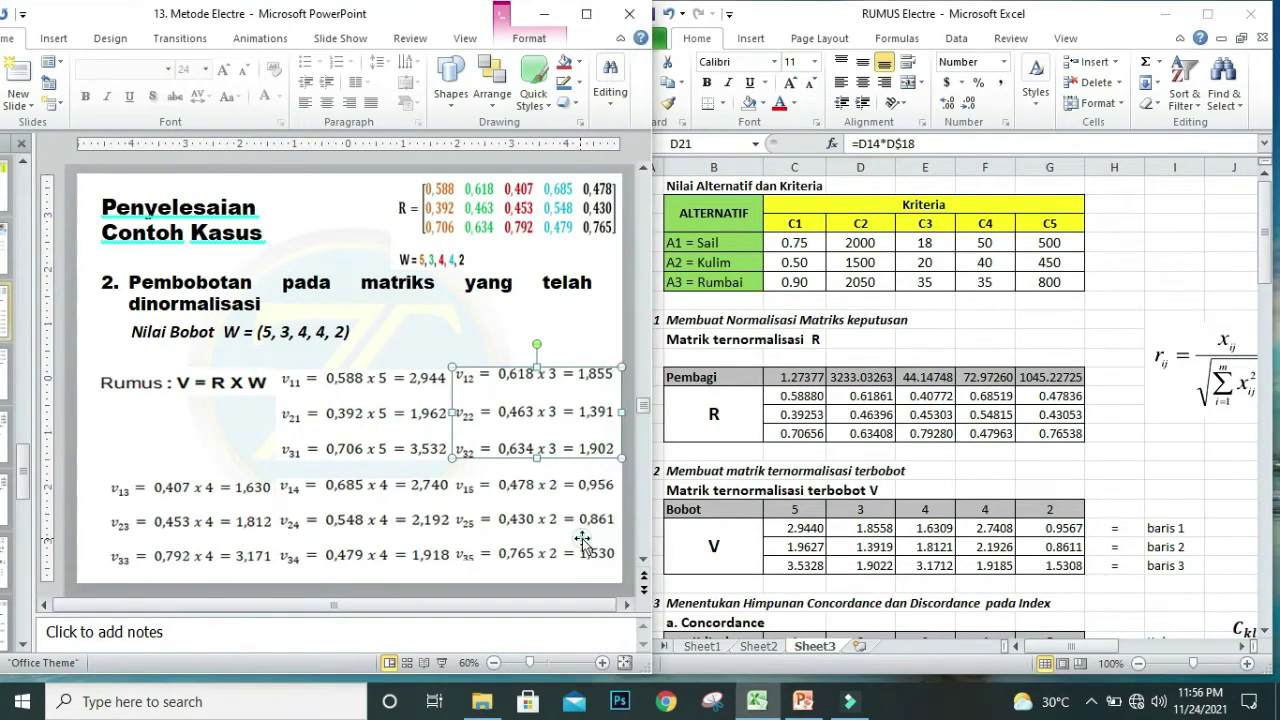
Advance to the slide showing resulting matrix V and compare its first two columns with C19:C21 and D19:D21.
{"action": "left_click", "coordinate": [642, 589]}
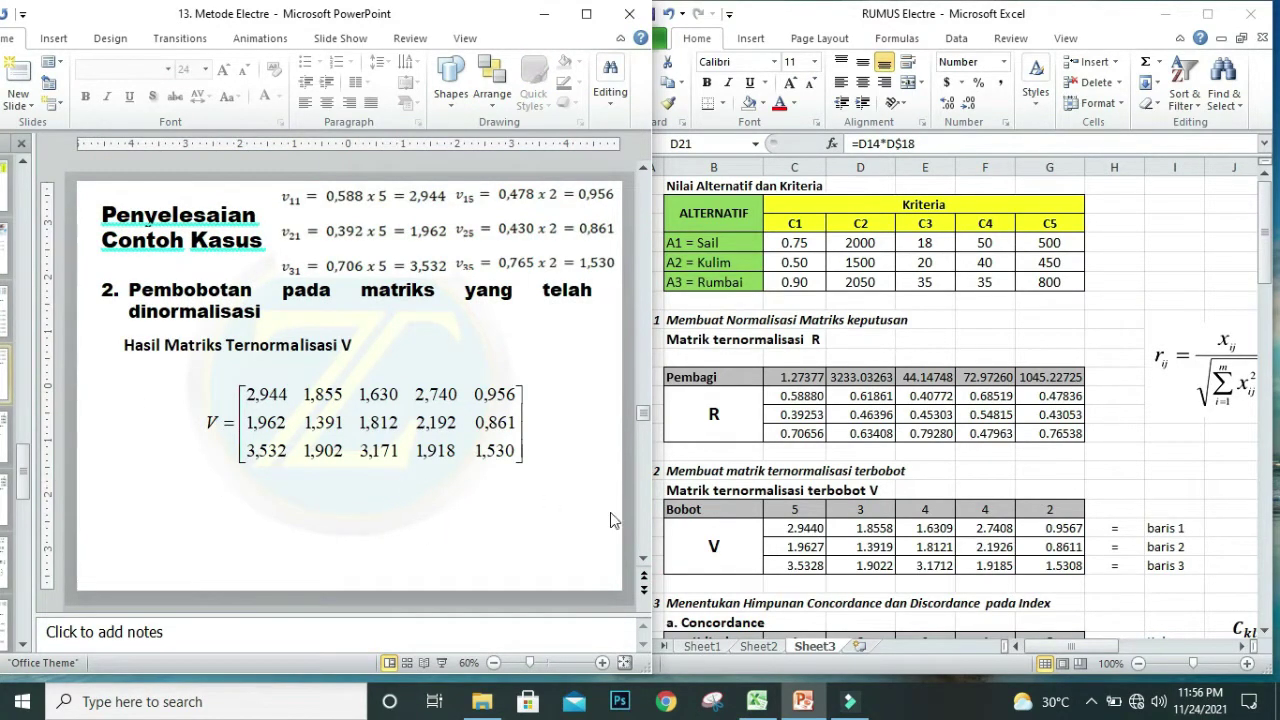
{"action": "left_click", "coordinate": [795, 528]}
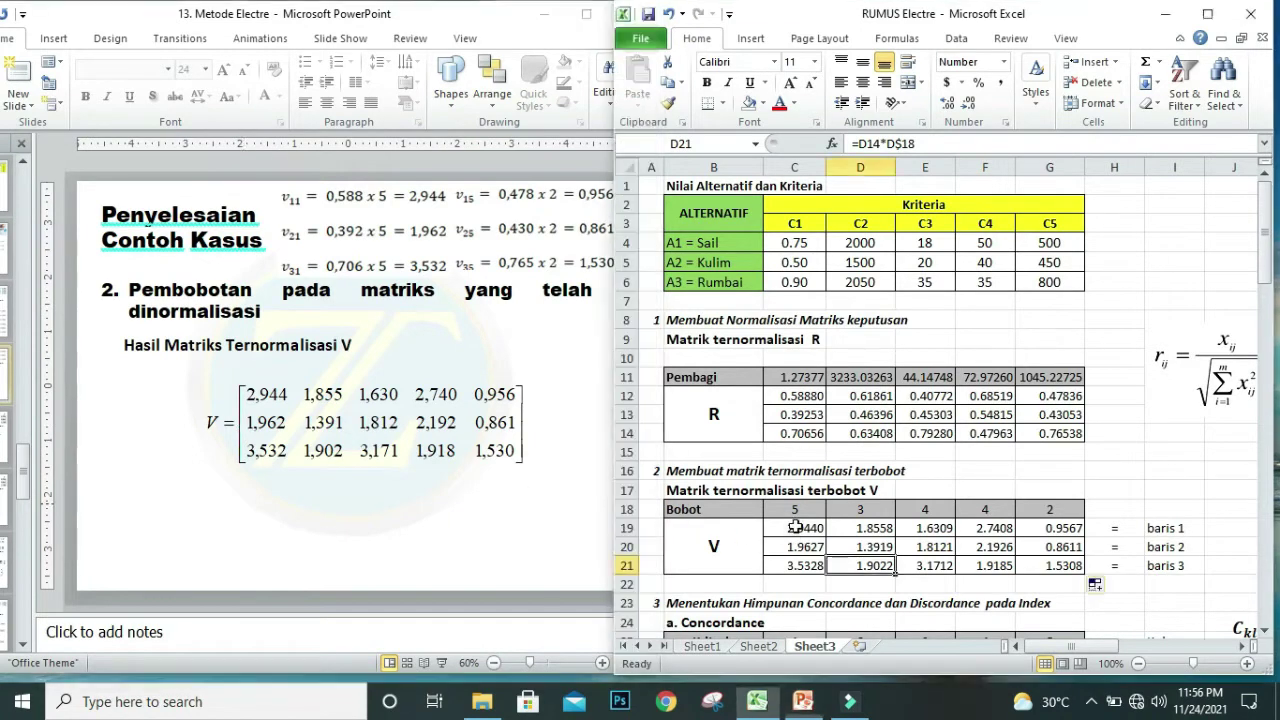
{"action": "left_click_drag", "start_coordinate": [791, 547], "coordinate": [795, 566]}
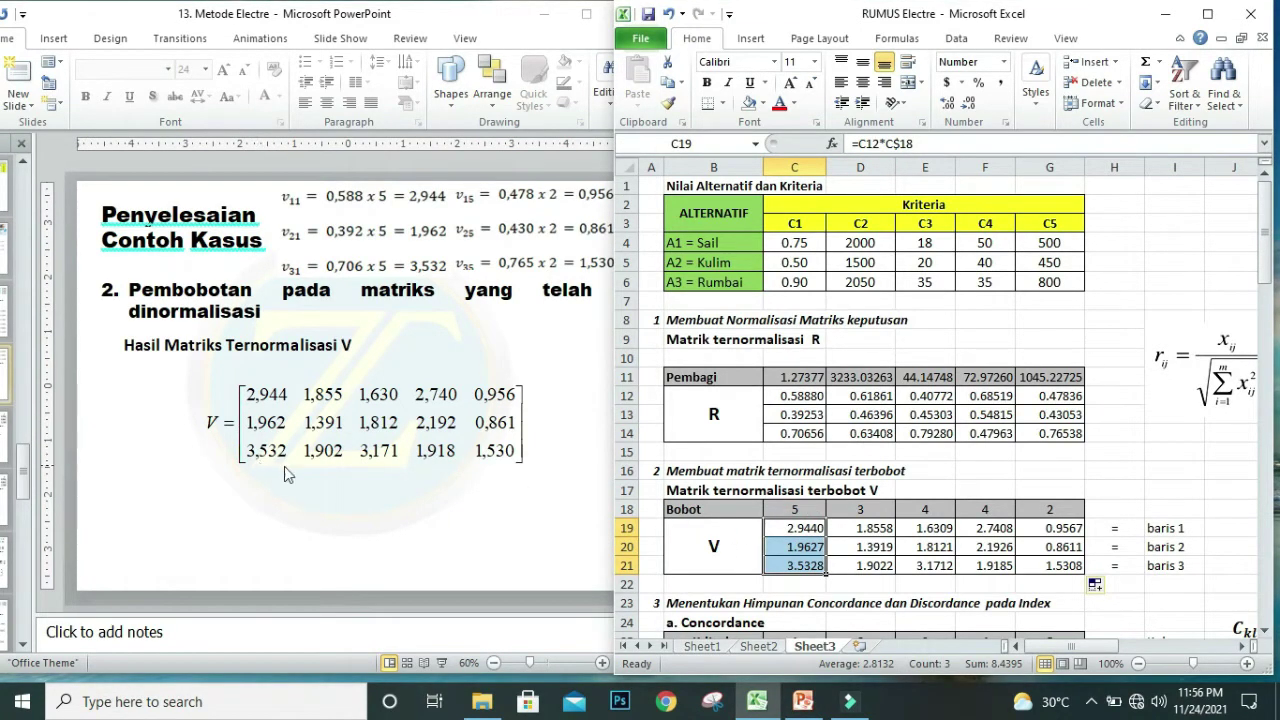
{"action": "left_click_drag", "start_coordinate": [870, 530], "coordinate": [868, 568]}
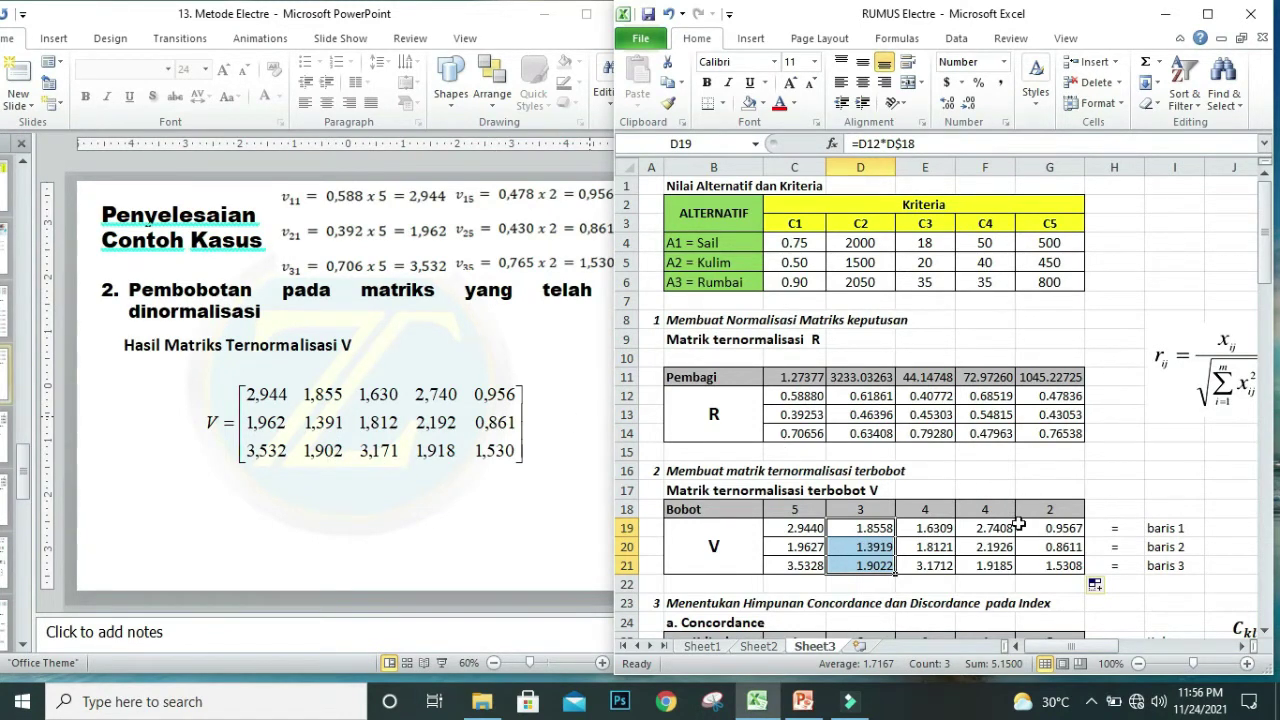
Compare the weighted C5 values in G19:G21 with the last column of matrix V on the slide.
{"action": "left_click", "coordinate": [1052, 530]}
{"action": "left_click", "coordinate": [492, 428]}
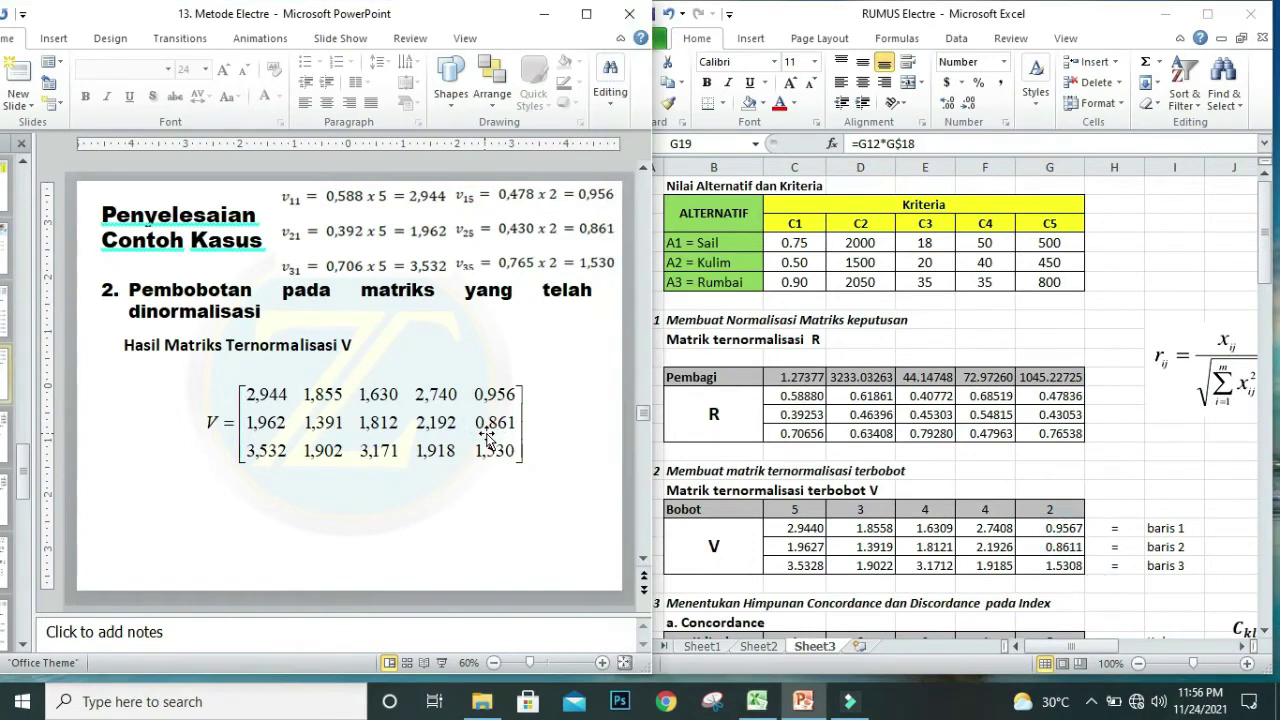
{"action": "left_click", "coordinate": [488, 436]}
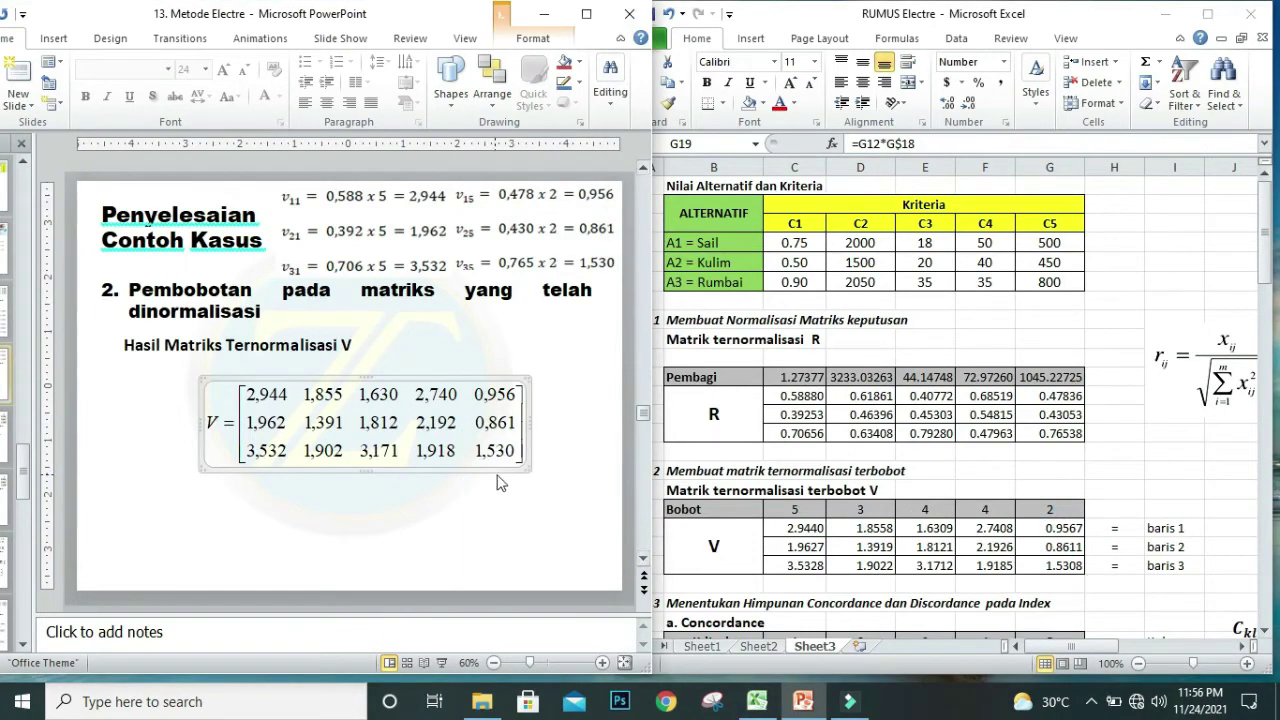
{"action": "left_click", "coordinate": [1058, 568]}
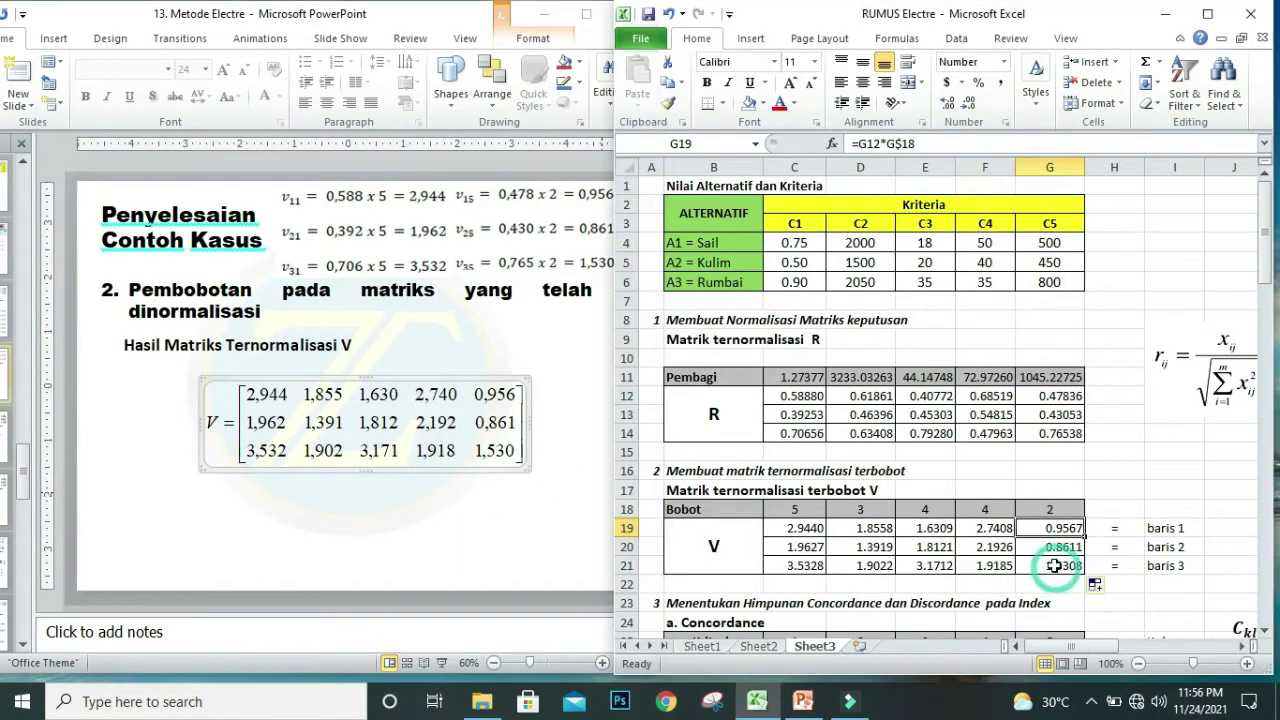
{"action": "left_click", "coordinate": [468, 560]}
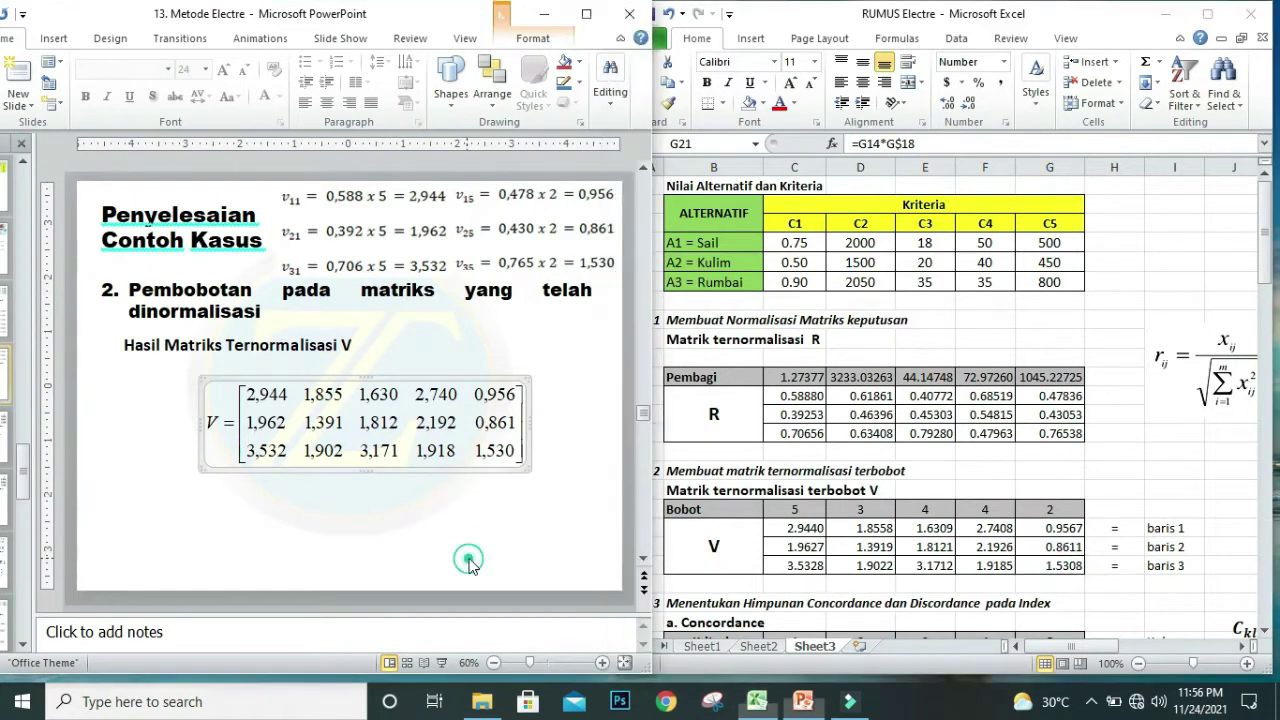
Advance to the concordance slide and bring the worksheet's Concordance and Discordance tables into view.
{"action": "left_click", "coordinate": [644, 590]}
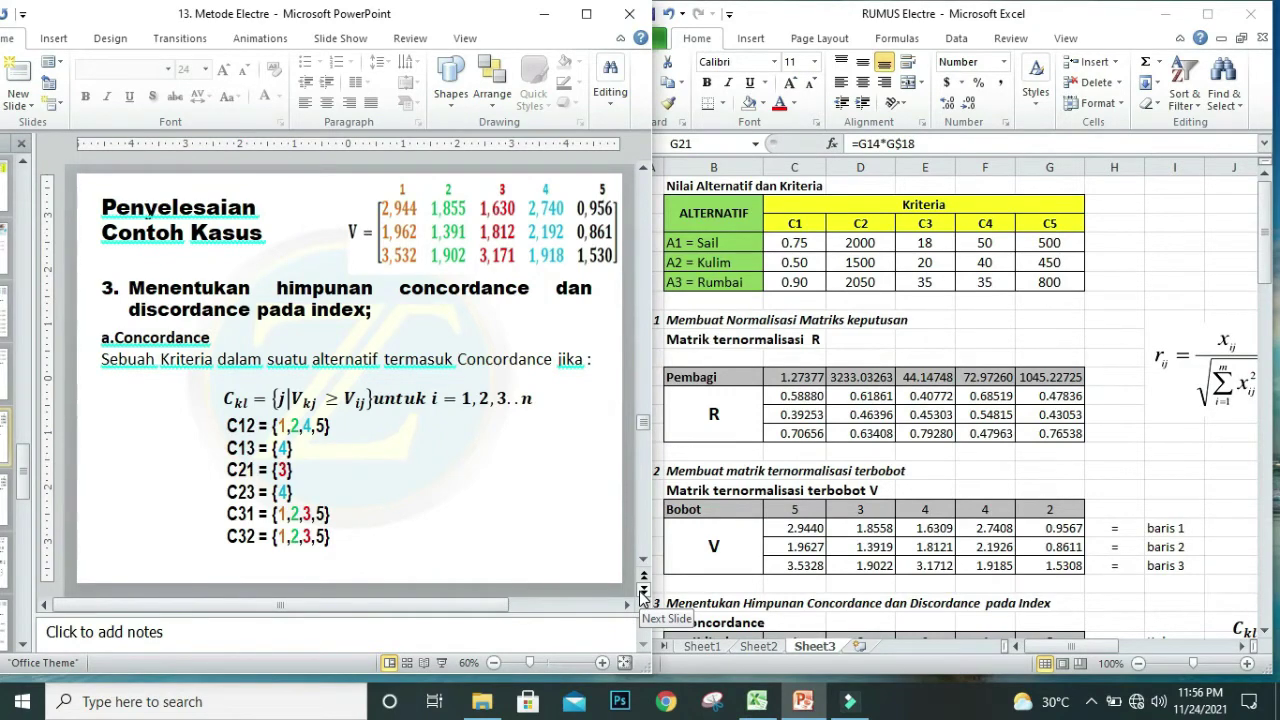
{"action": "left_click", "coordinate": [874, 590]}
{"action": "scroll", "coordinate": [874, 582], "scroll_direction": "down", "scroll_amount": 1}
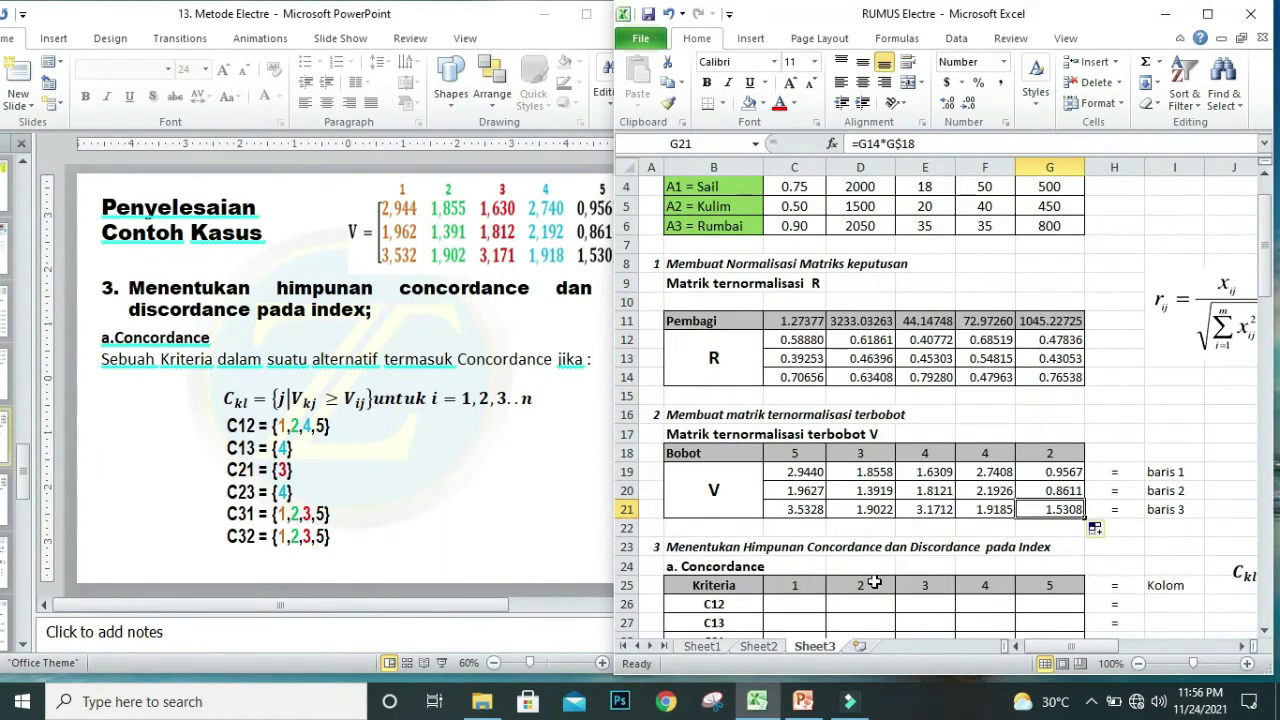
{"action": "scroll", "coordinate": [874, 582], "scroll_direction": "down", "scroll_amount": 4}
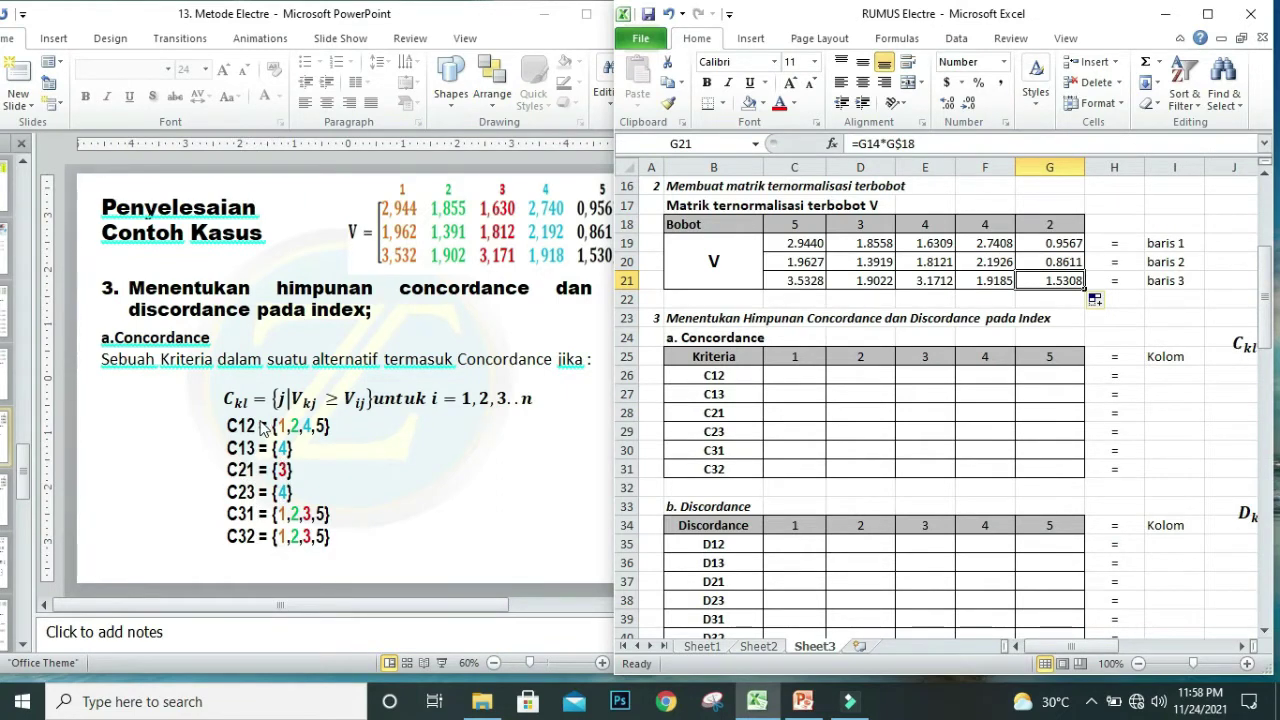
Relate row labels baris 1, baris 2 and baris 3 in I19:I21 to the index pairs in the slide's concordance sets.
{"action": "left_click", "coordinate": [1176, 243]}
{"action": "left_click", "coordinate": [1172, 262]}
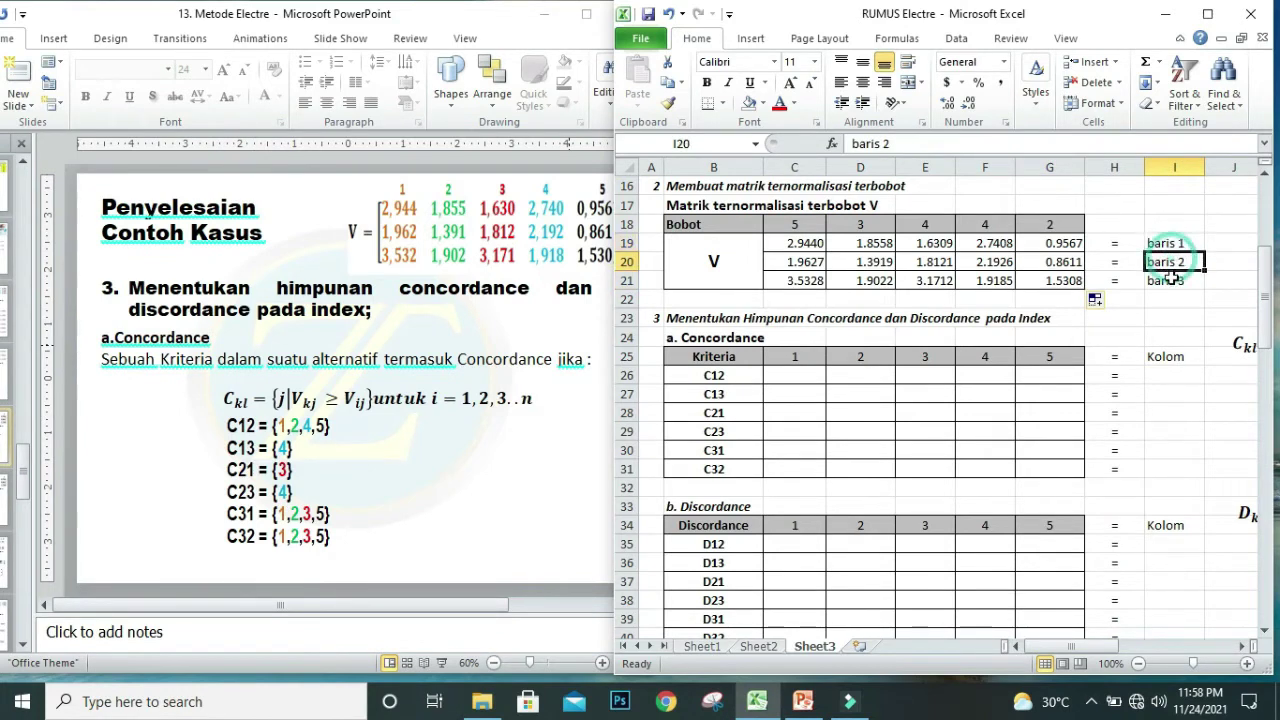
{"action": "left_click", "coordinate": [1172, 281]}
{"action": "left_click", "coordinate": [1172, 281]}
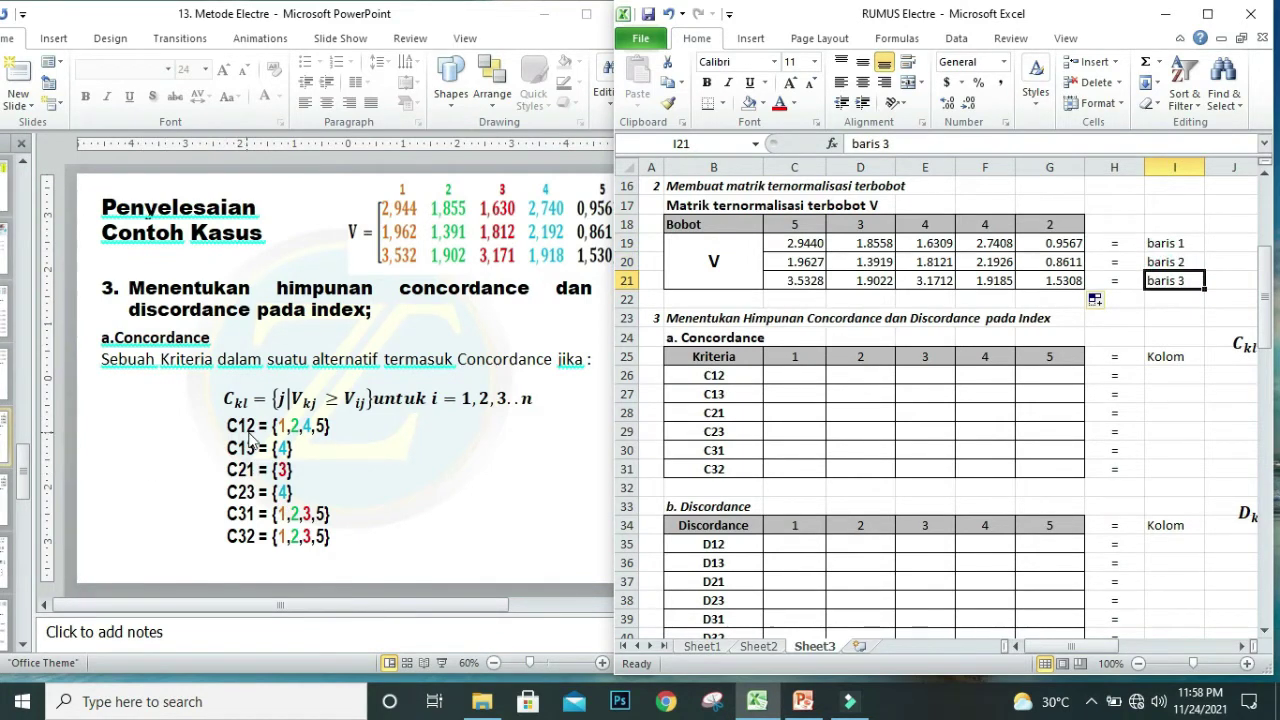
{"action": "left_click", "coordinate": [1176, 243]}
{"action": "left_click_drag", "start_coordinate": [1176, 243], "coordinate": [1174, 260]}
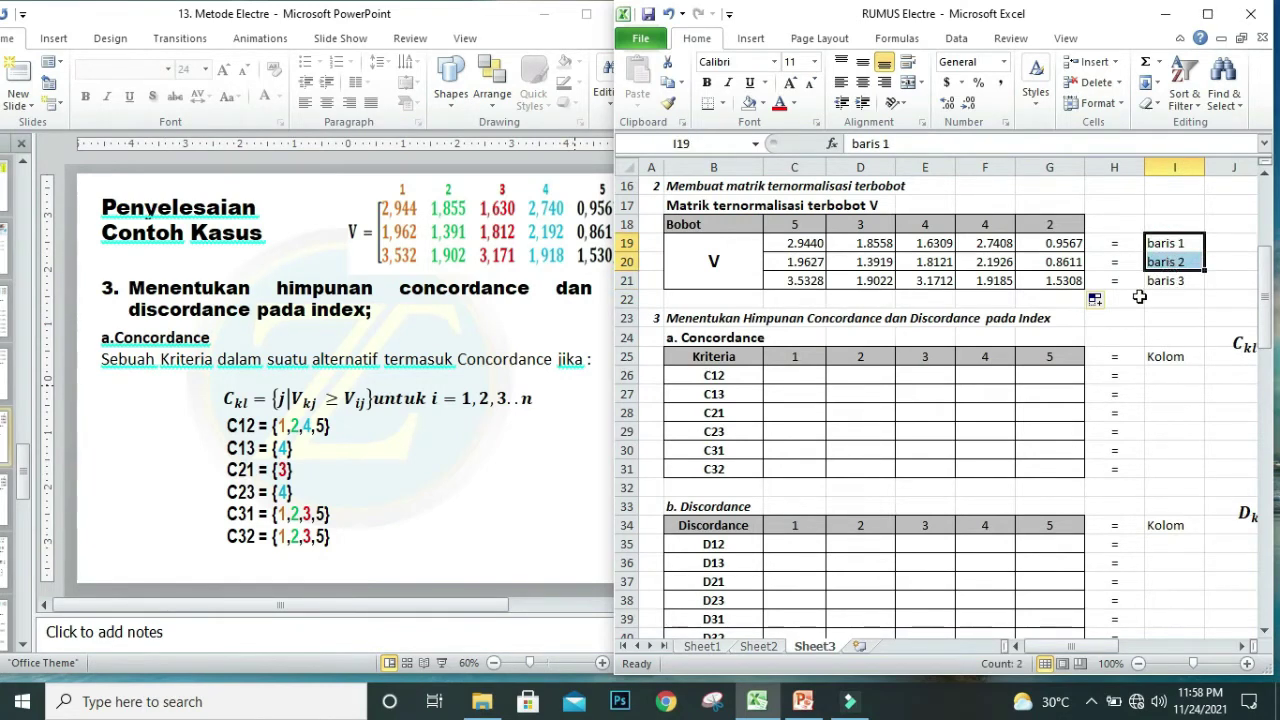
{"action": "left_click", "coordinate": [1163, 245]}
{"action": "left_click", "coordinate": [1160, 281]}
{"action": "left_click", "coordinate": [1160, 242]}
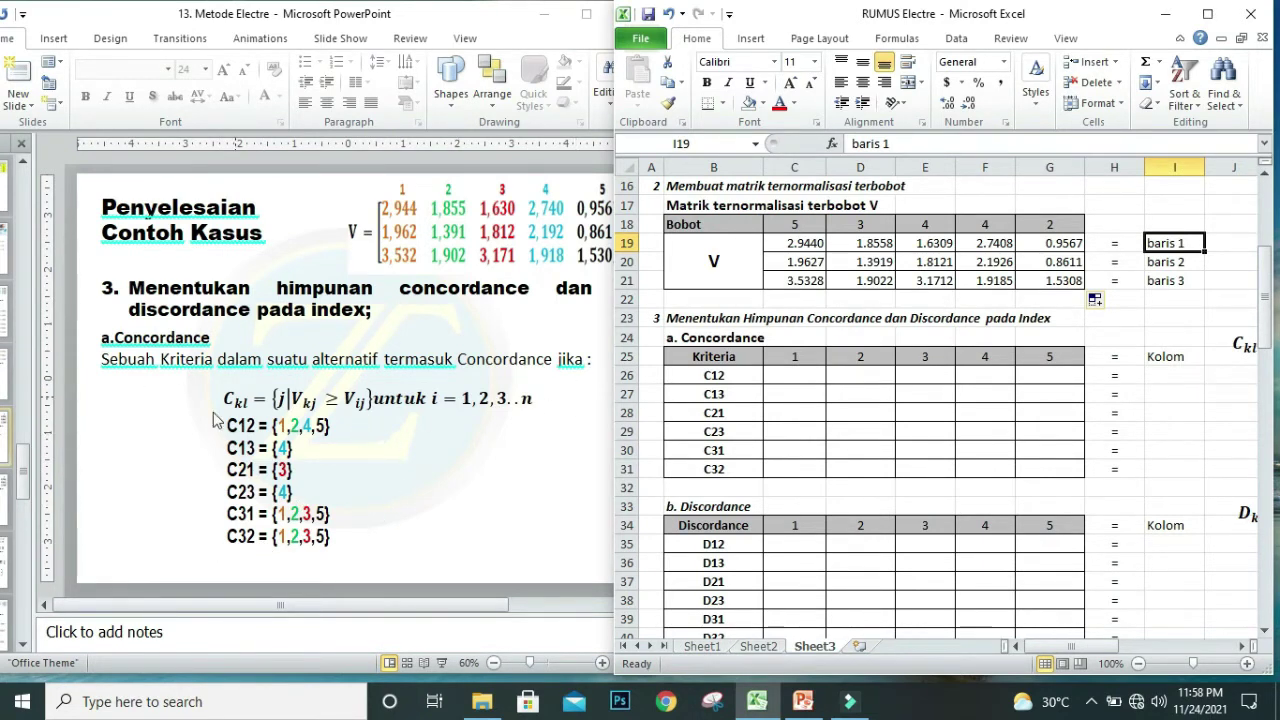
Review the criteria column numbers 1 to 5 in C25:G25 against the members of the slide's concordance sets.
{"action": "left_click", "coordinate": [795, 380]}
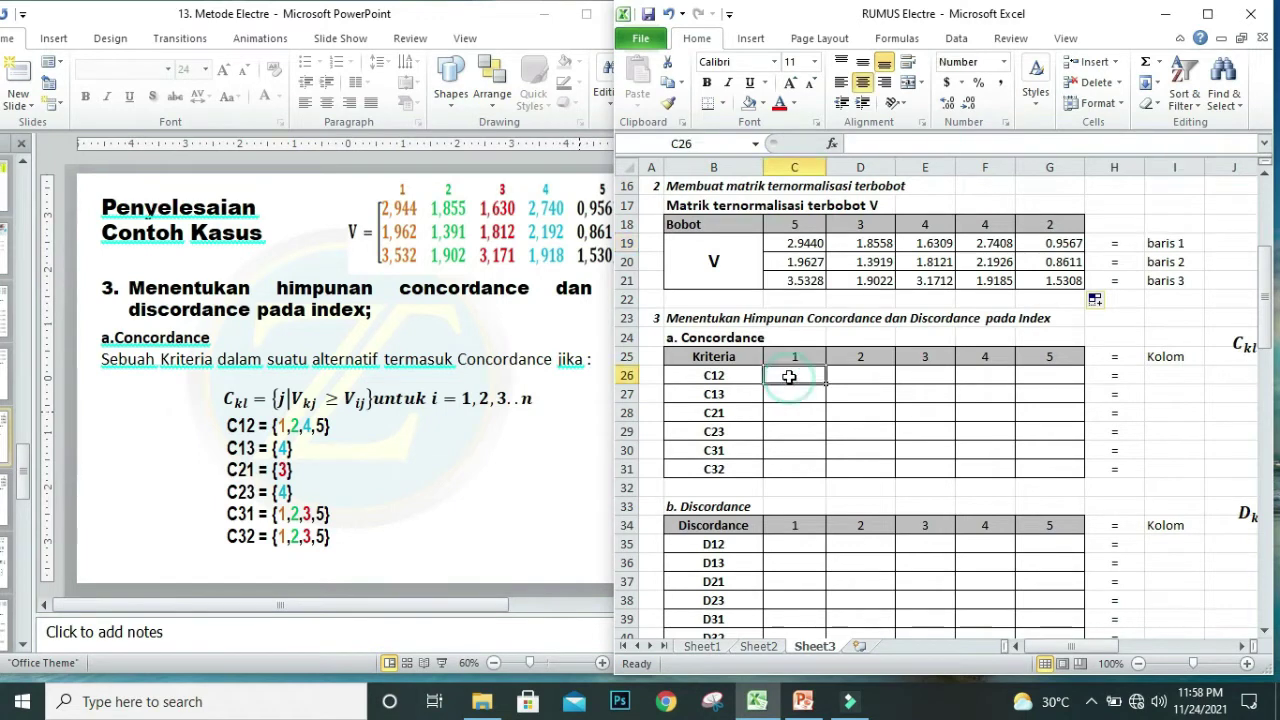
{"action": "left_click", "coordinate": [794, 356]}
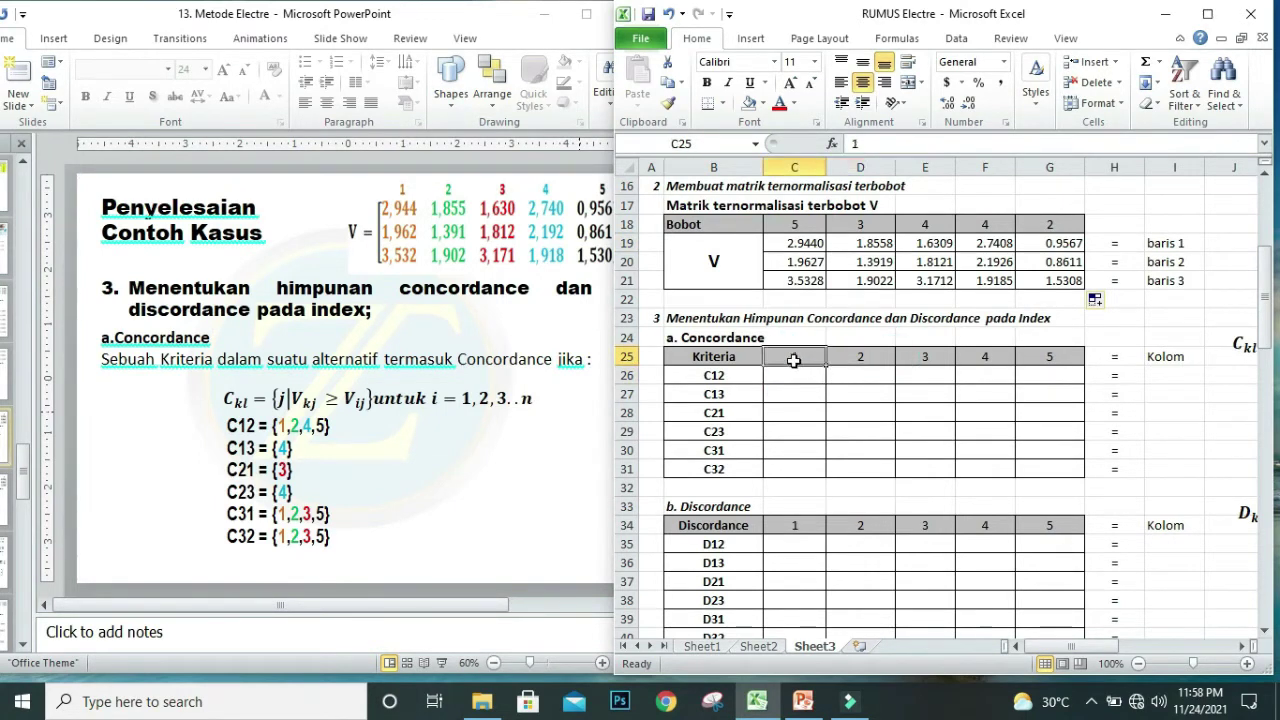
{"action": "left_click", "coordinate": [856, 358]}
{"action": "left_click", "coordinate": [924, 358]}
{"action": "left_click", "coordinate": [977, 357]}
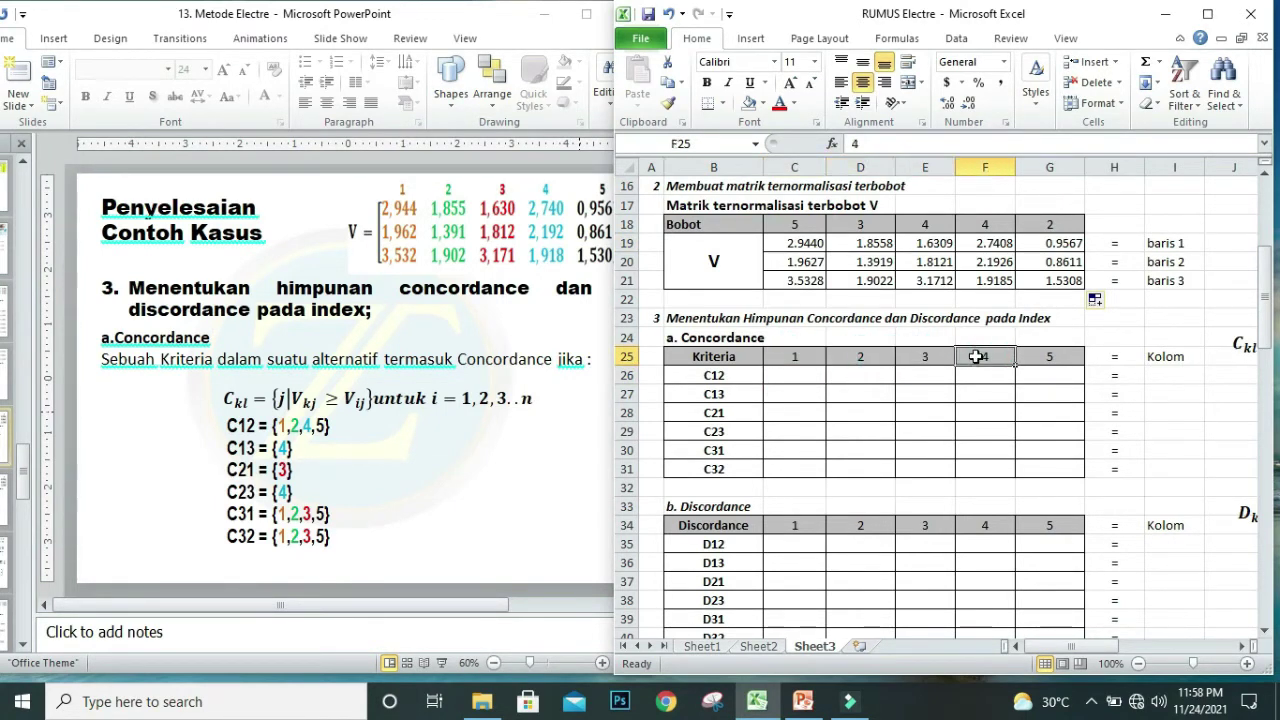
{"action": "left_click", "coordinate": [1042, 356]}
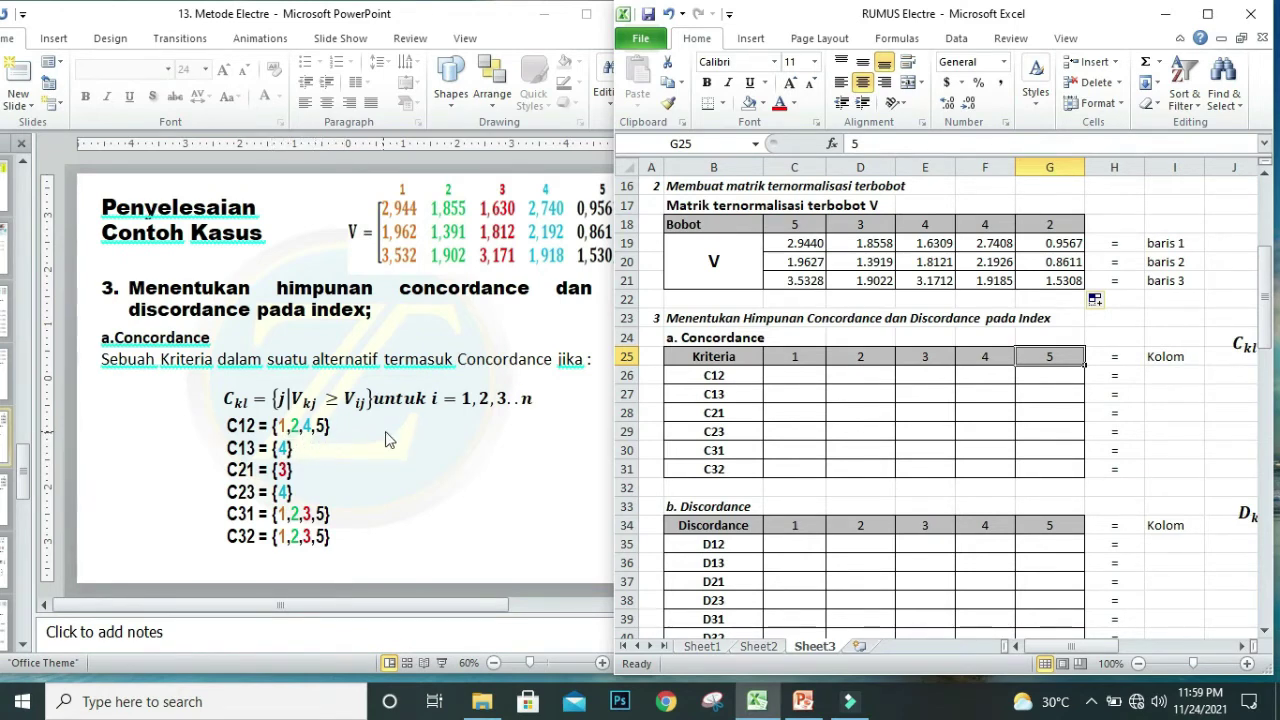
{"action": "left_click", "coordinate": [1185, 392]}
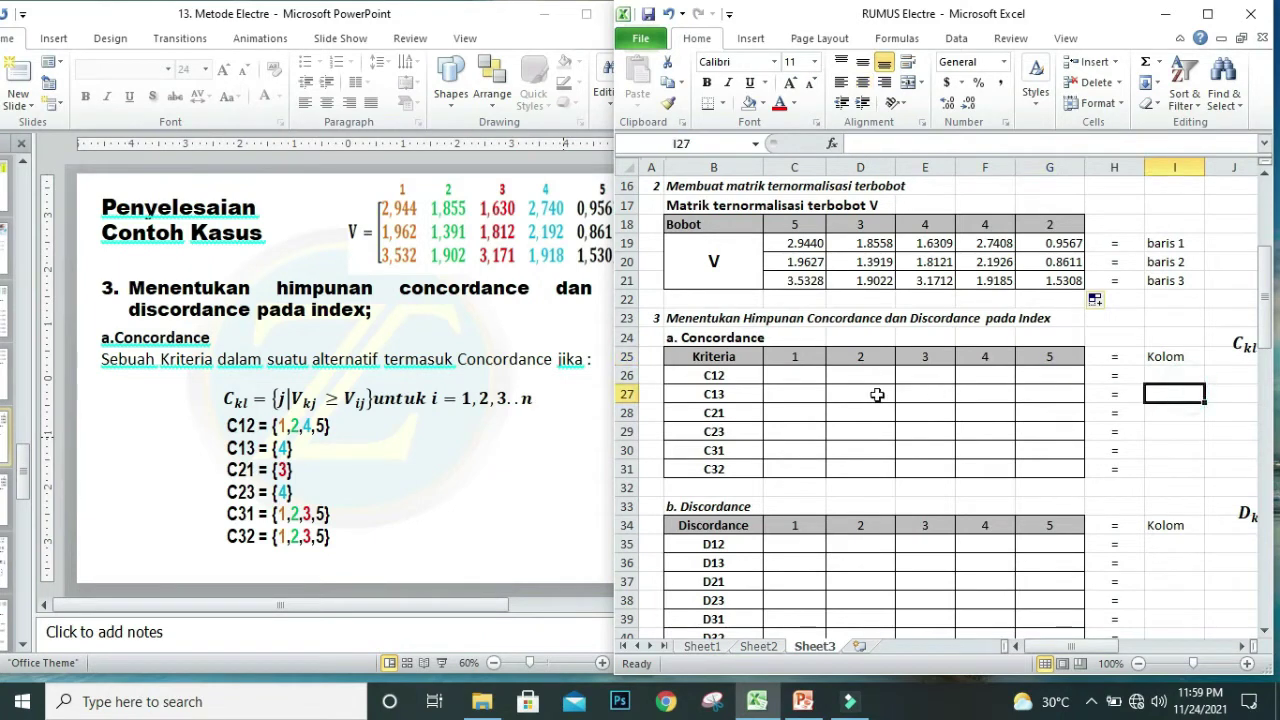
Enter =IF(C19>=C20,1,) in C26 and fill it across to G26 for concordance row C12.
{"action": "left_click", "coordinate": [797, 377]}
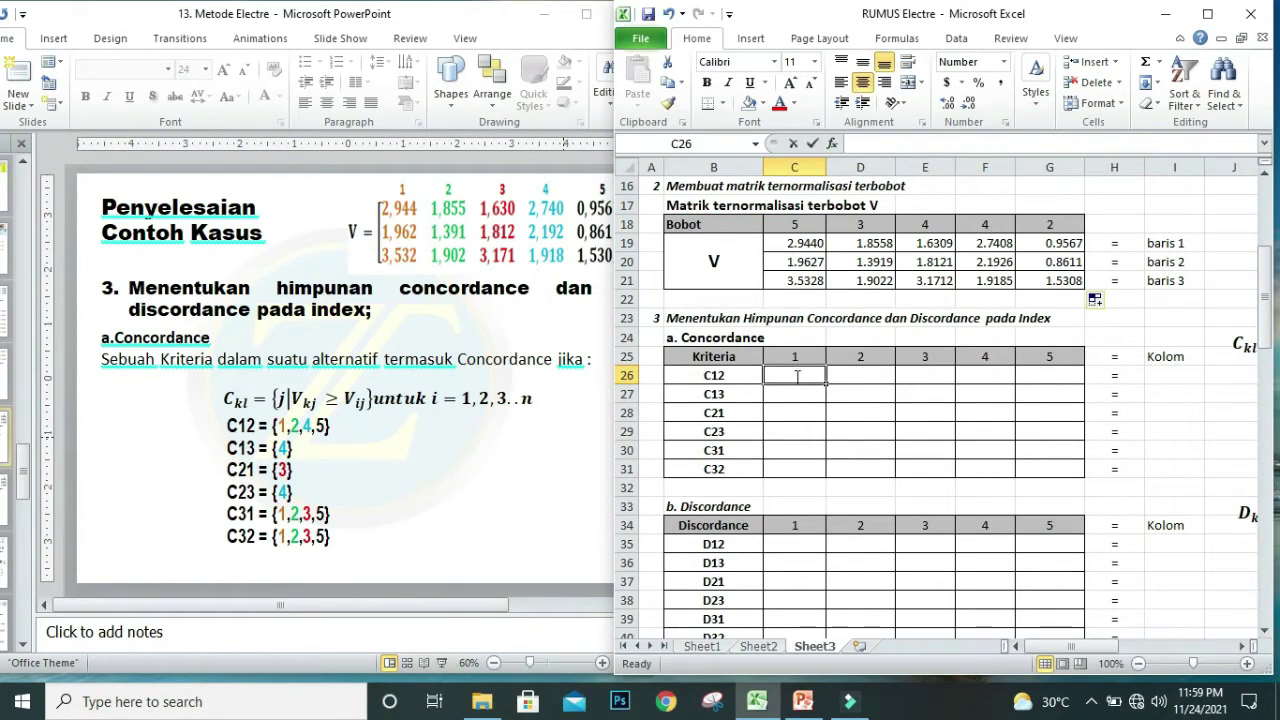
{"action": "type", "text": "="}
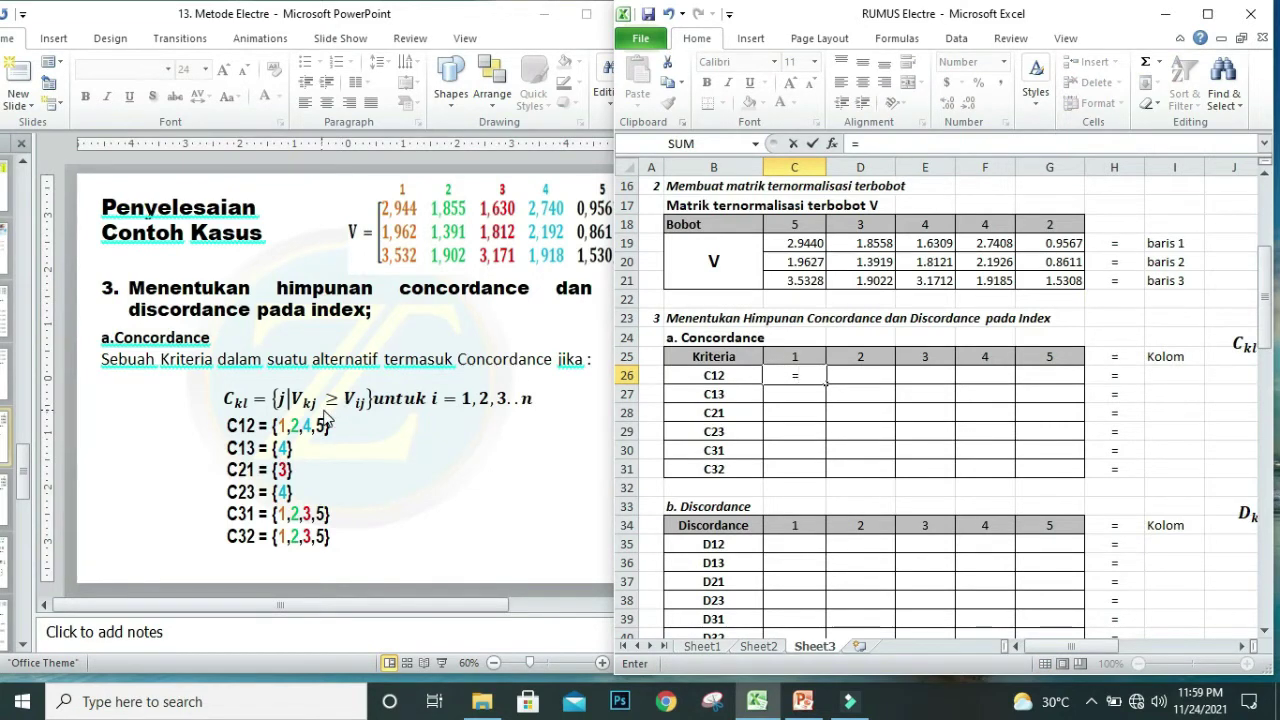
{"action": "left_click", "coordinate": [805, 244]}
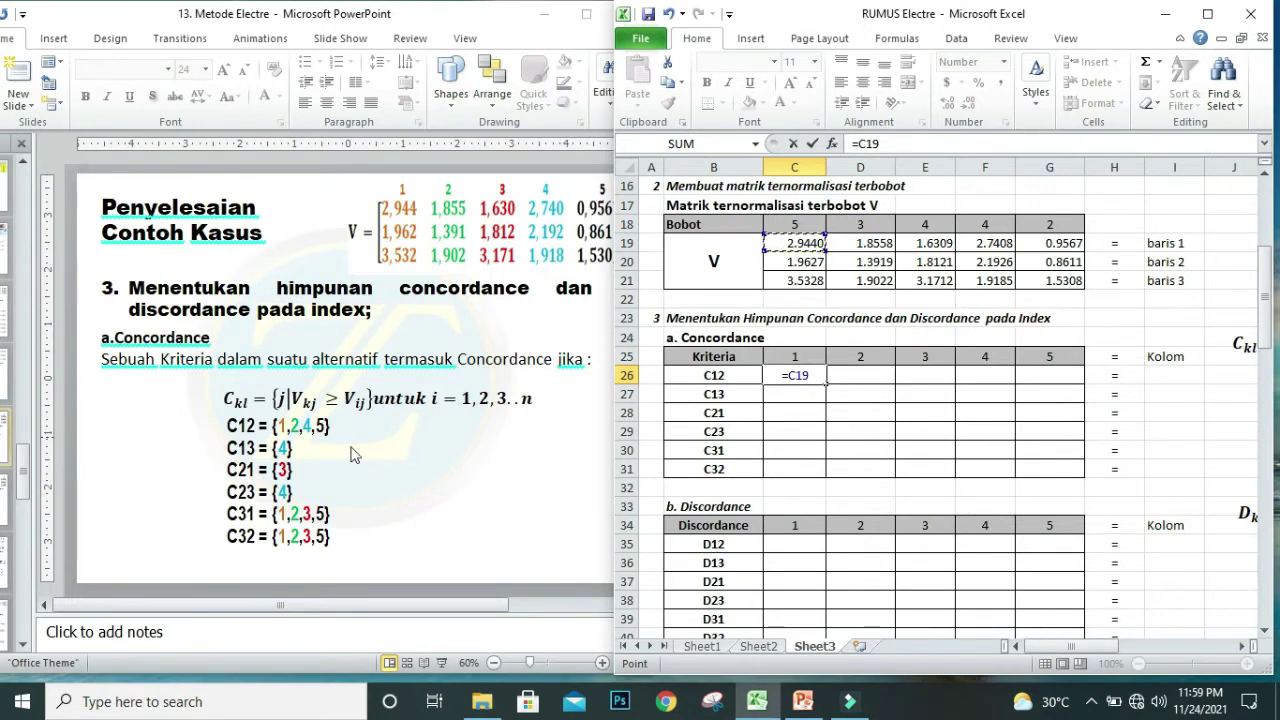
{"action": "left_click", "coordinate": [893, 143]}
{"action": "key", "text": "BackSpace"}
{"action": "key", "text": "BackSpace"}
{"action": "key", "text": "BackSpace"}
{"action": "type", "text": "IF("}
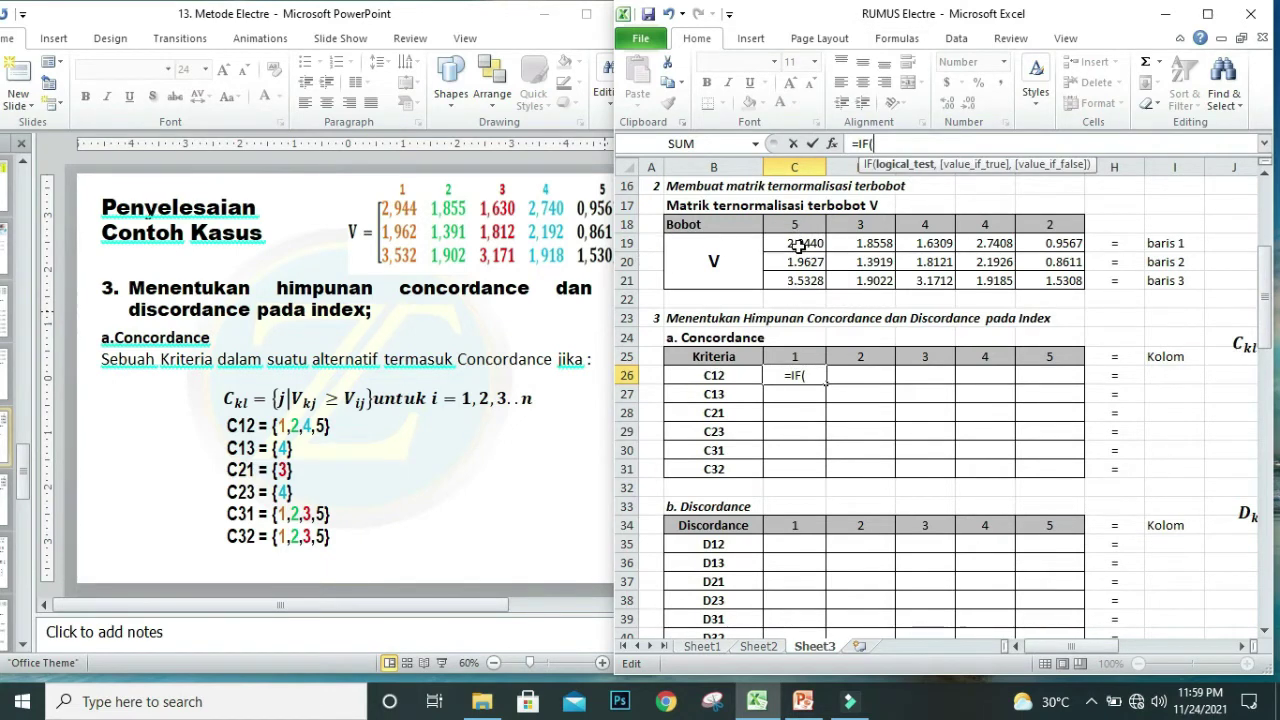
{"action": "left_click", "coordinate": [797, 245]}
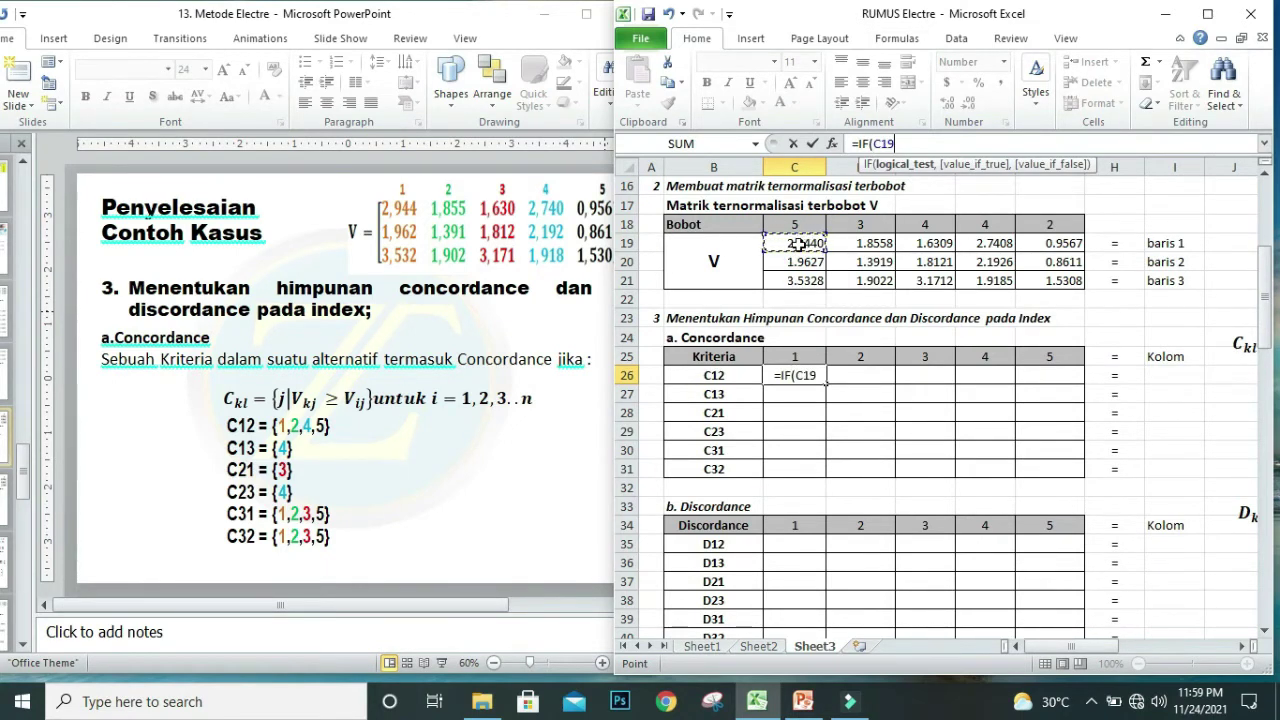
{"action": "type", "text": ">="}
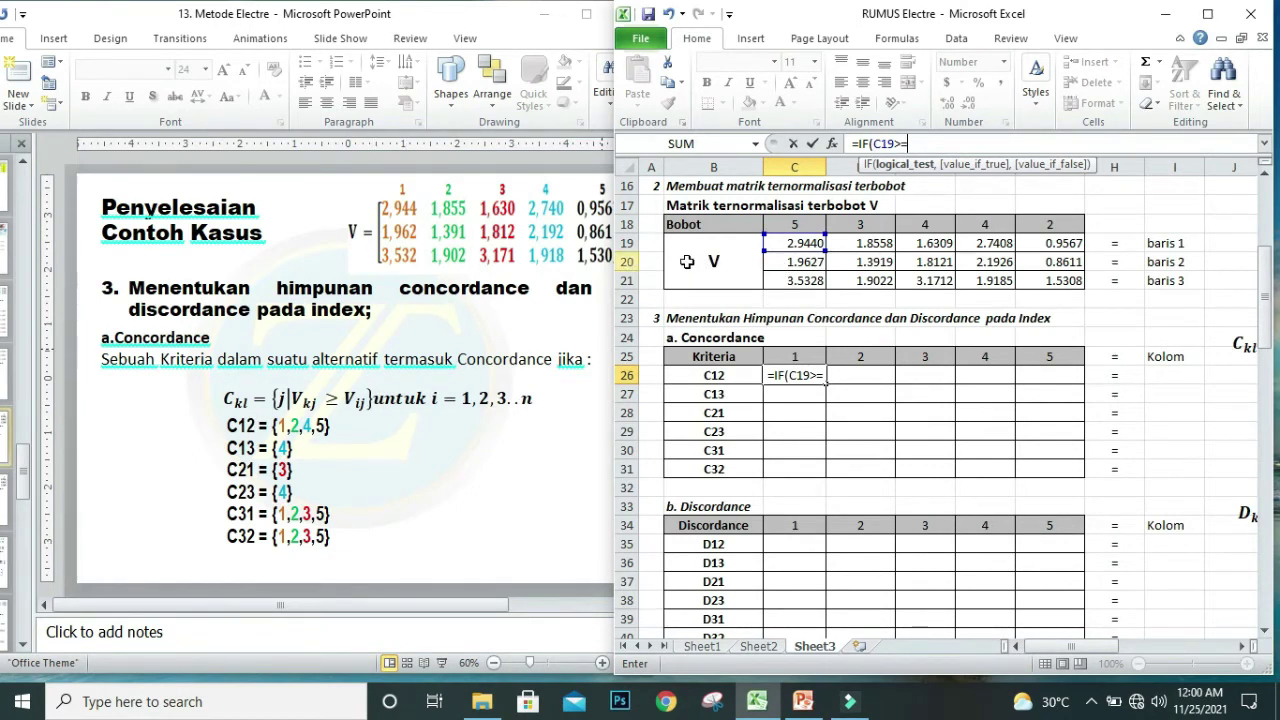
{"action": "left_click", "coordinate": [795, 262]}
{"action": "type", "text": ","}
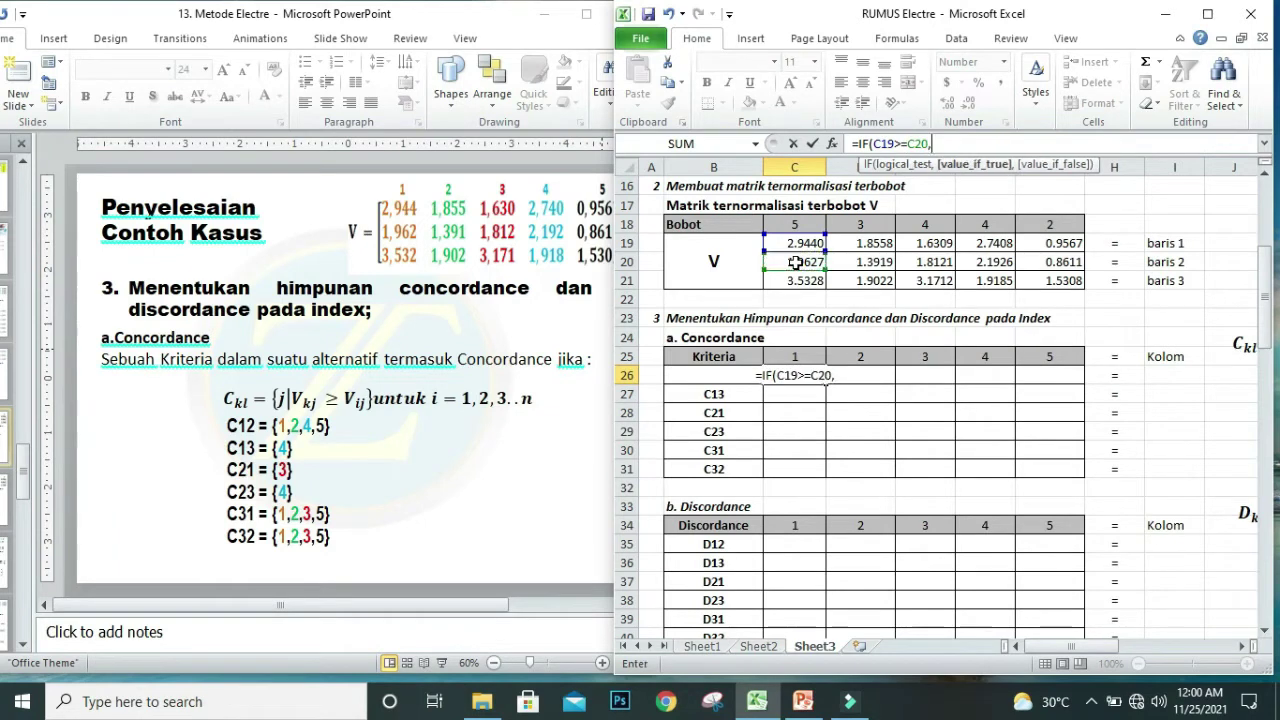
{"action": "type", "text": "1"}
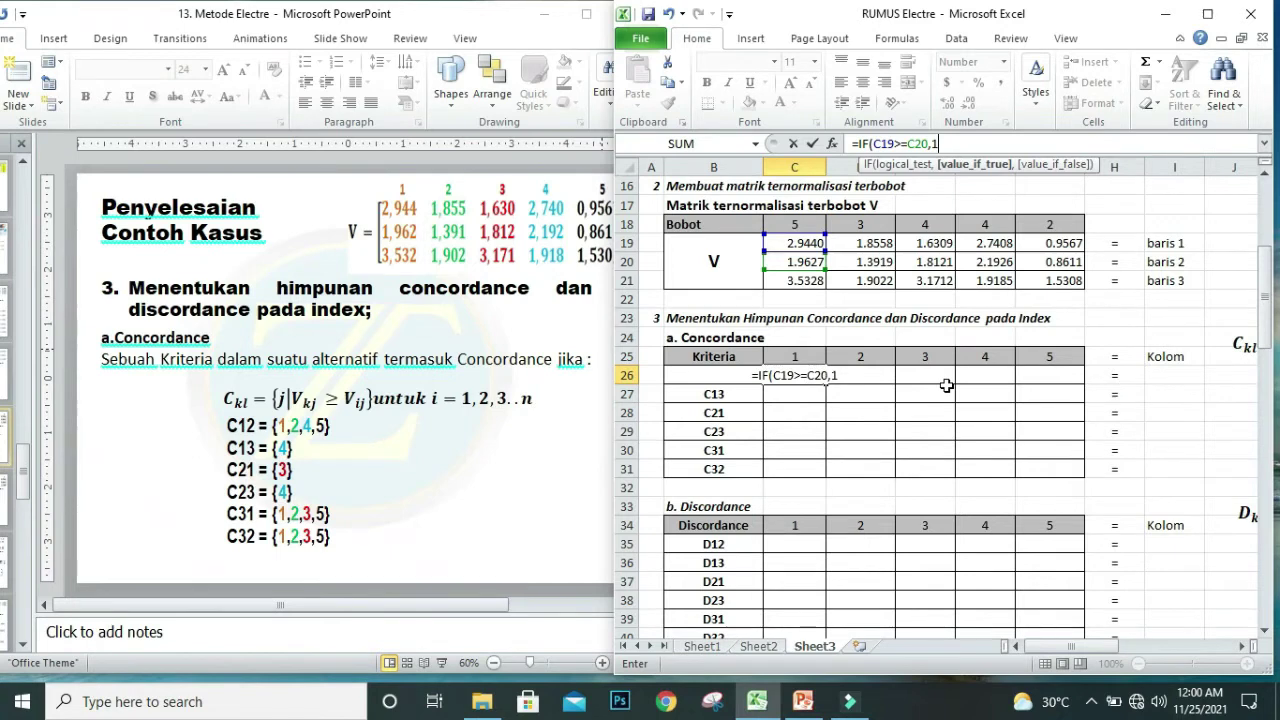
{"action": "type", "text": ","}
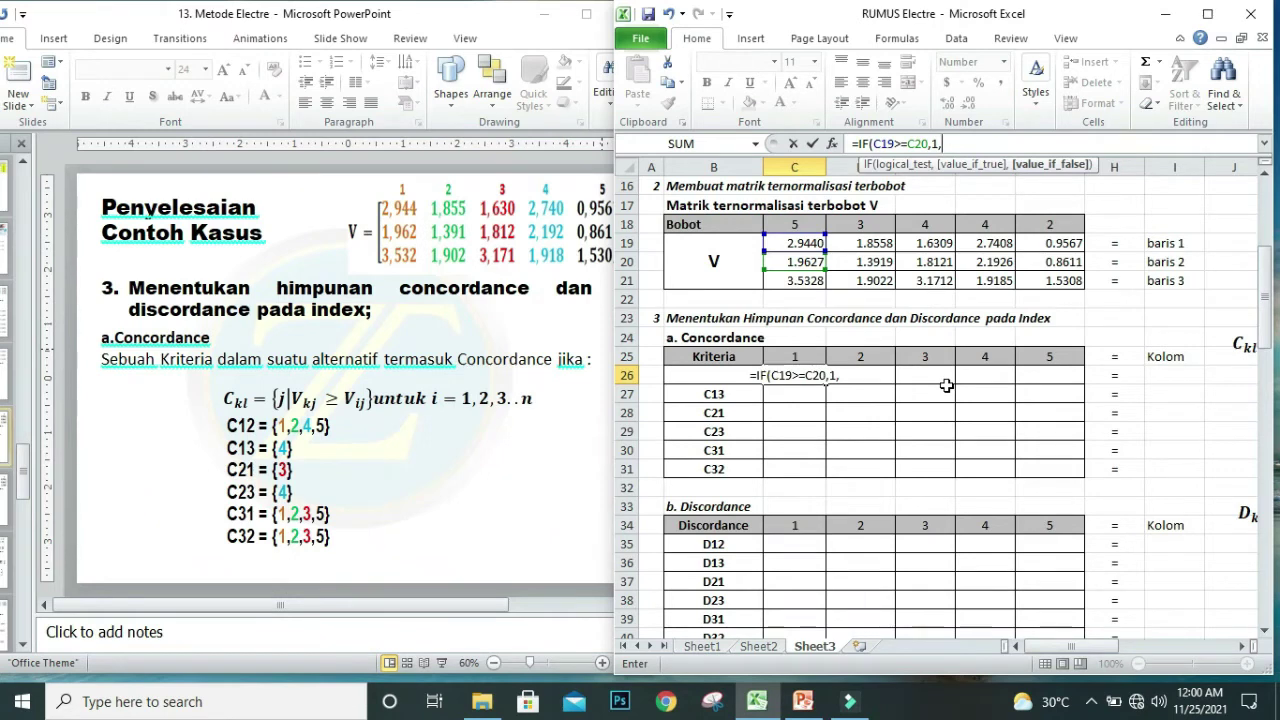
{"action": "type", "text": ")"}
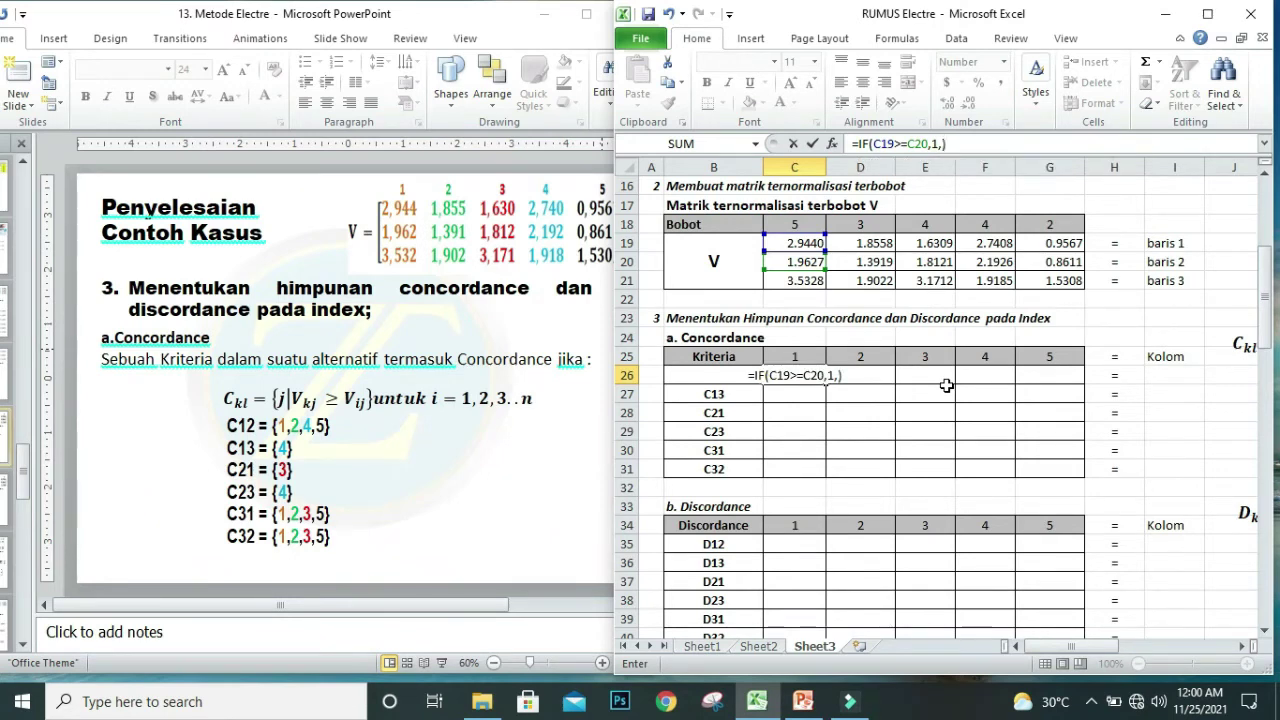
{"action": "key", "text": "Return"}
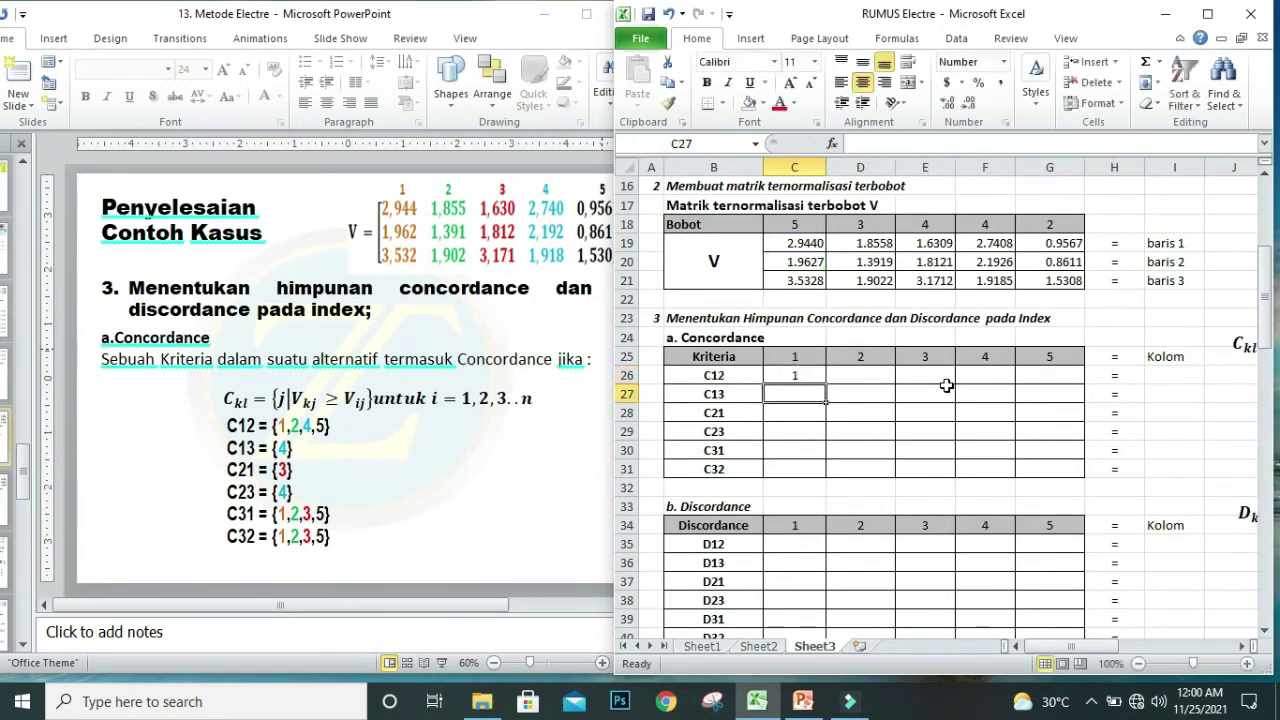
{"action": "left_click", "coordinate": [801, 372]}
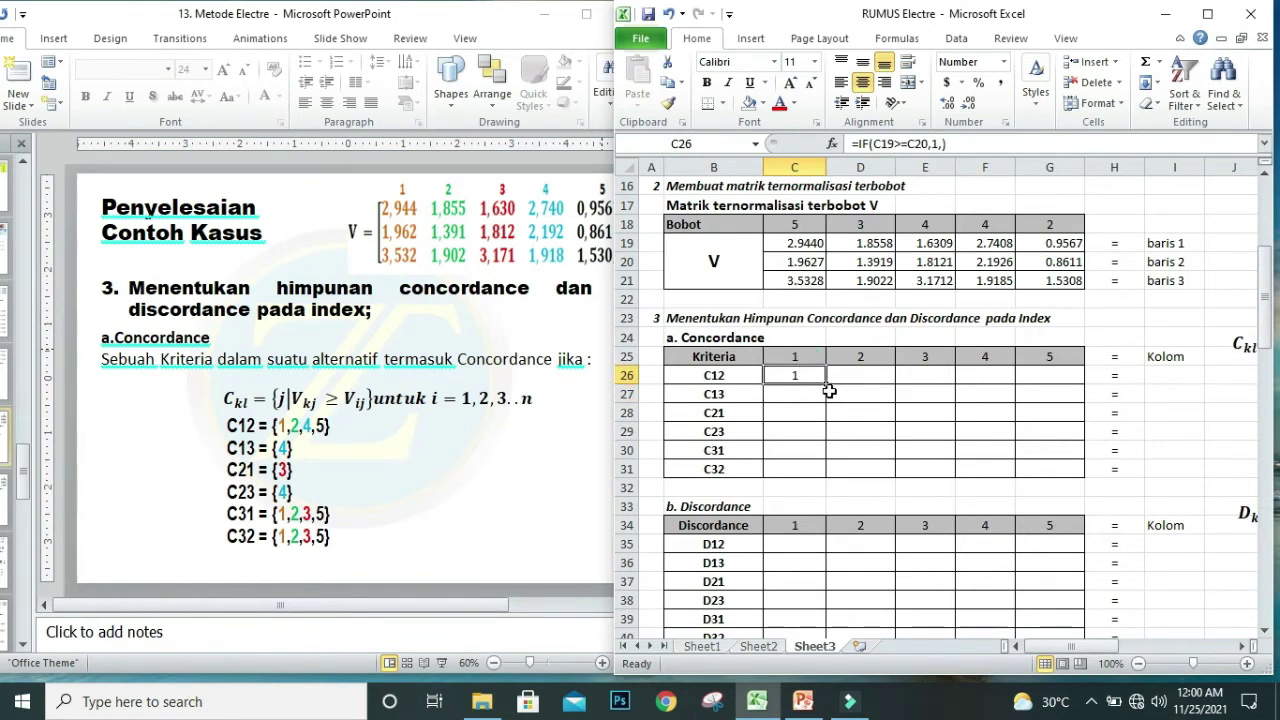
{"action": "left_click_drag", "start_coordinate": [819, 379], "coordinate": [1084, 378]}
Enter =IF(C19>=C21,1,) in C27 and fill it across to G27 for concordance row C13.
{"action": "left_click", "coordinate": [790, 393]}
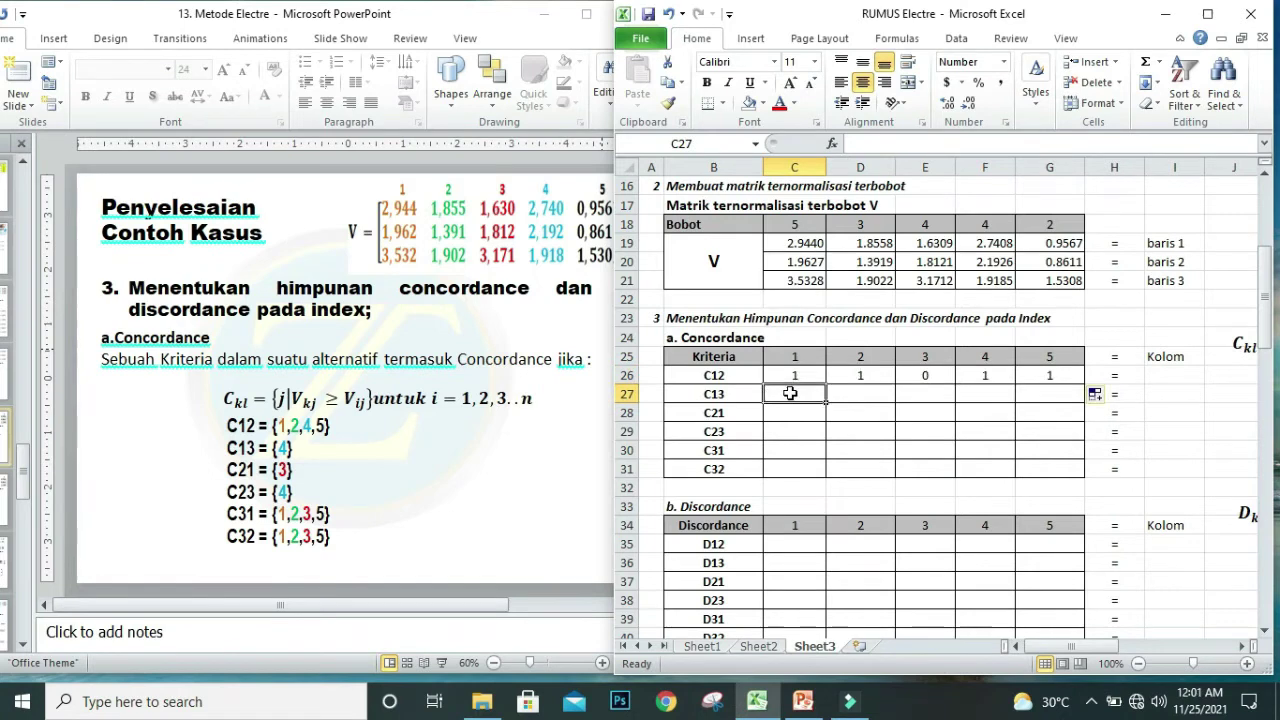
{"action": "type", "text": "=IF("}
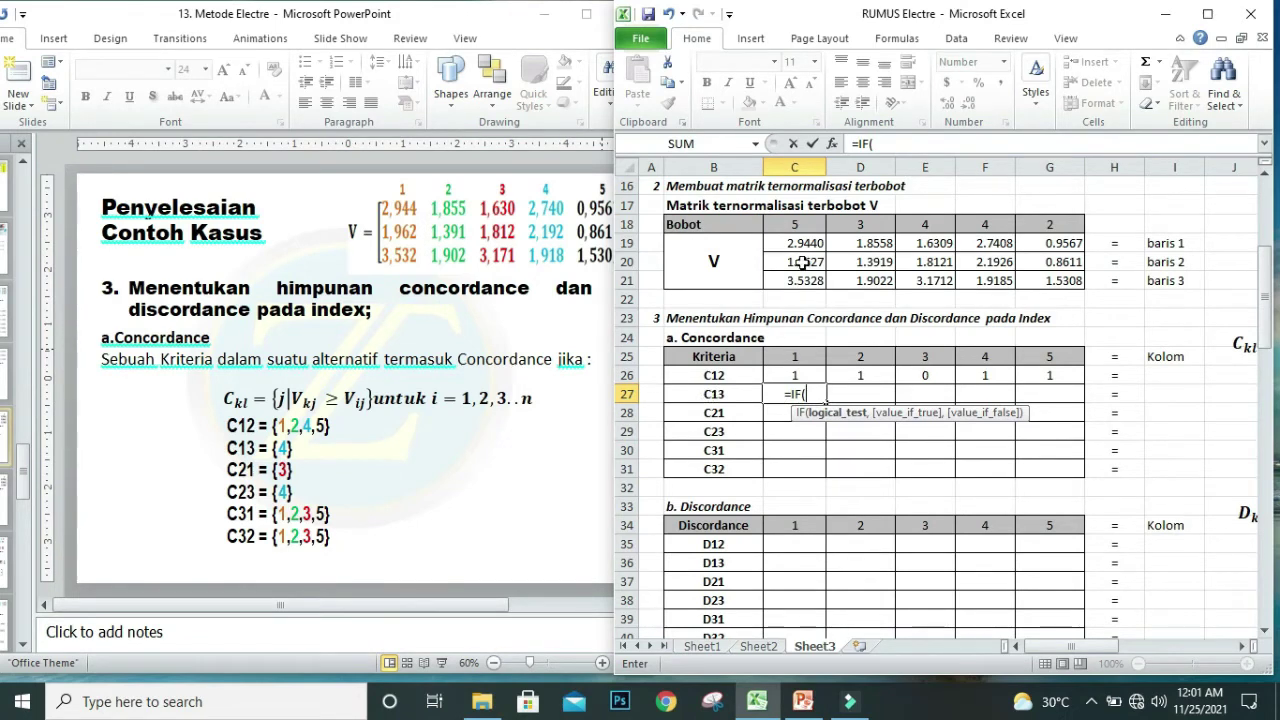
{"action": "left_click", "coordinate": [803, 242]}
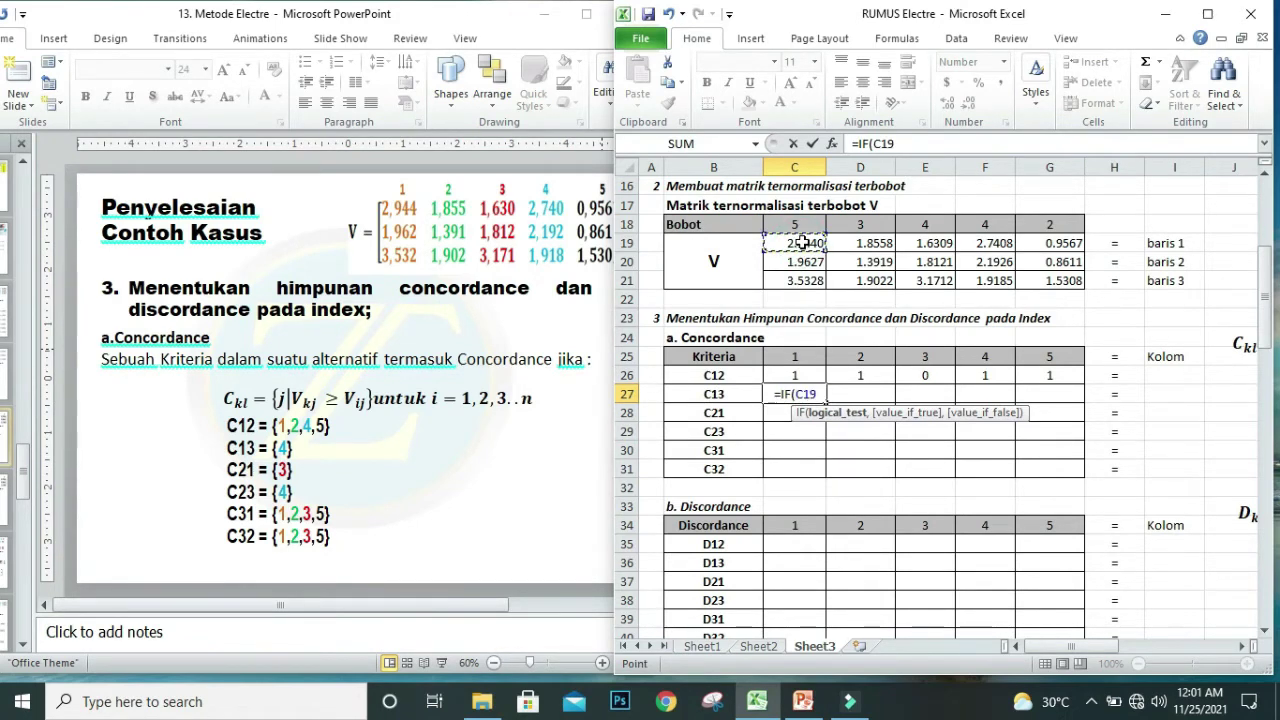
{"action": "type", "text": ">="}
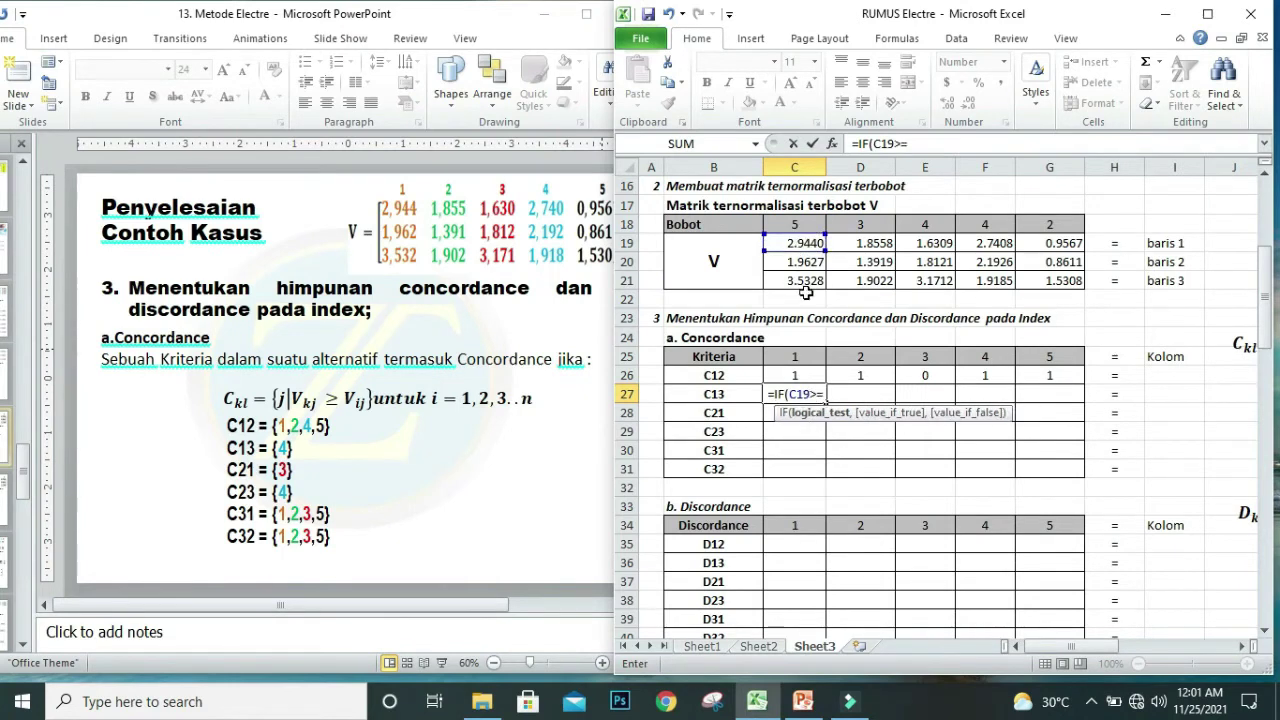
{"action": "left_click", "coordinate": [806, 281]}
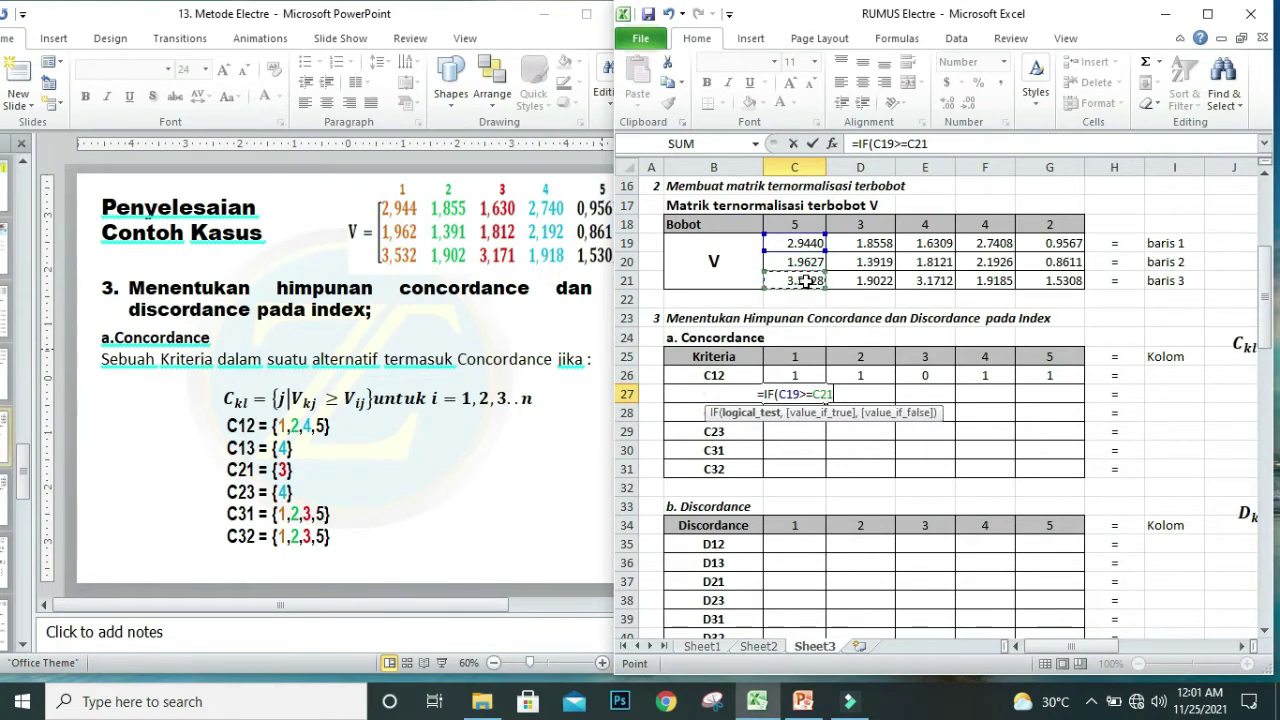
{"action": "type", "text": ",1"}
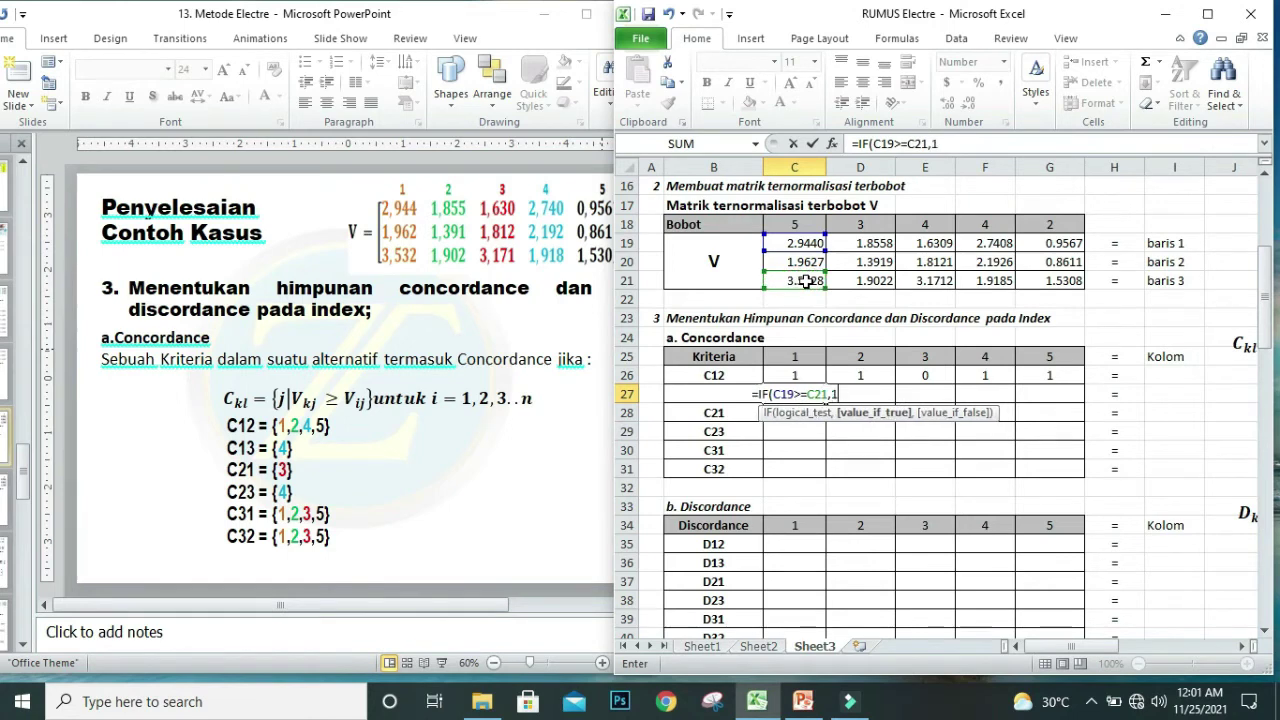
{"action": "type", "text": ",)"}
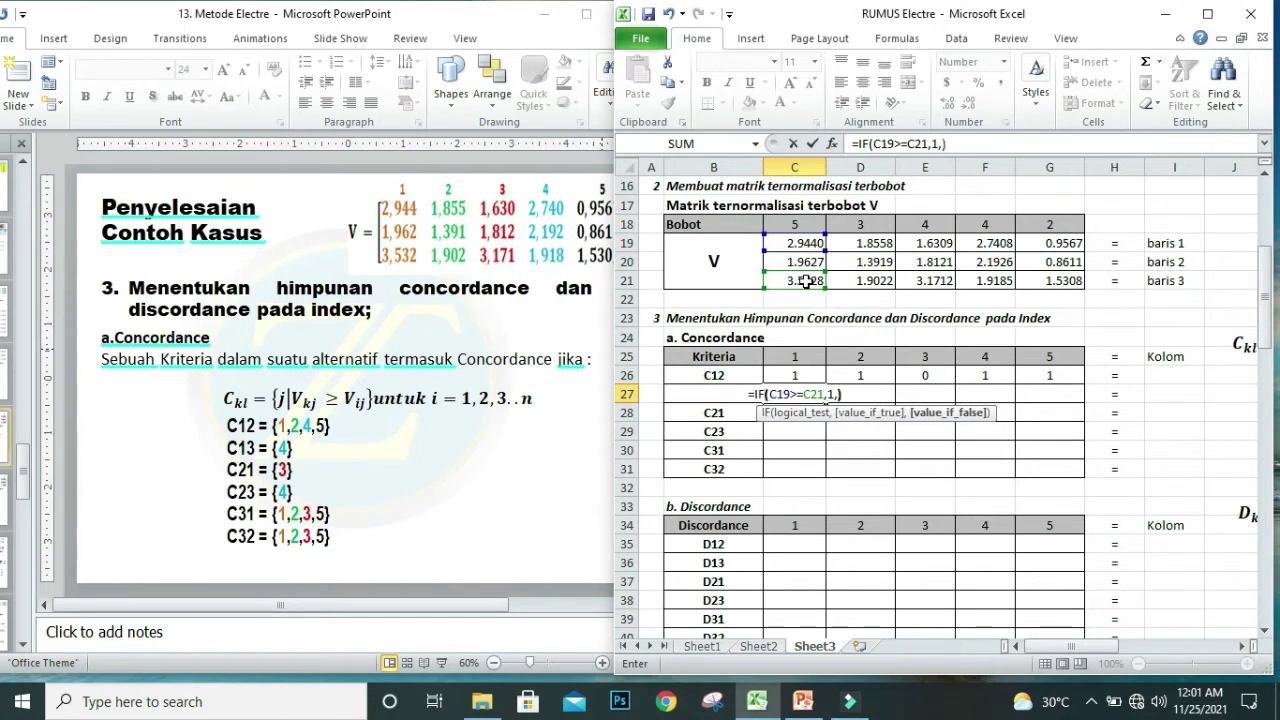
{"action": "key", "text": "Return"}
{"action": "left_click", "coordinate": [815, 397]}
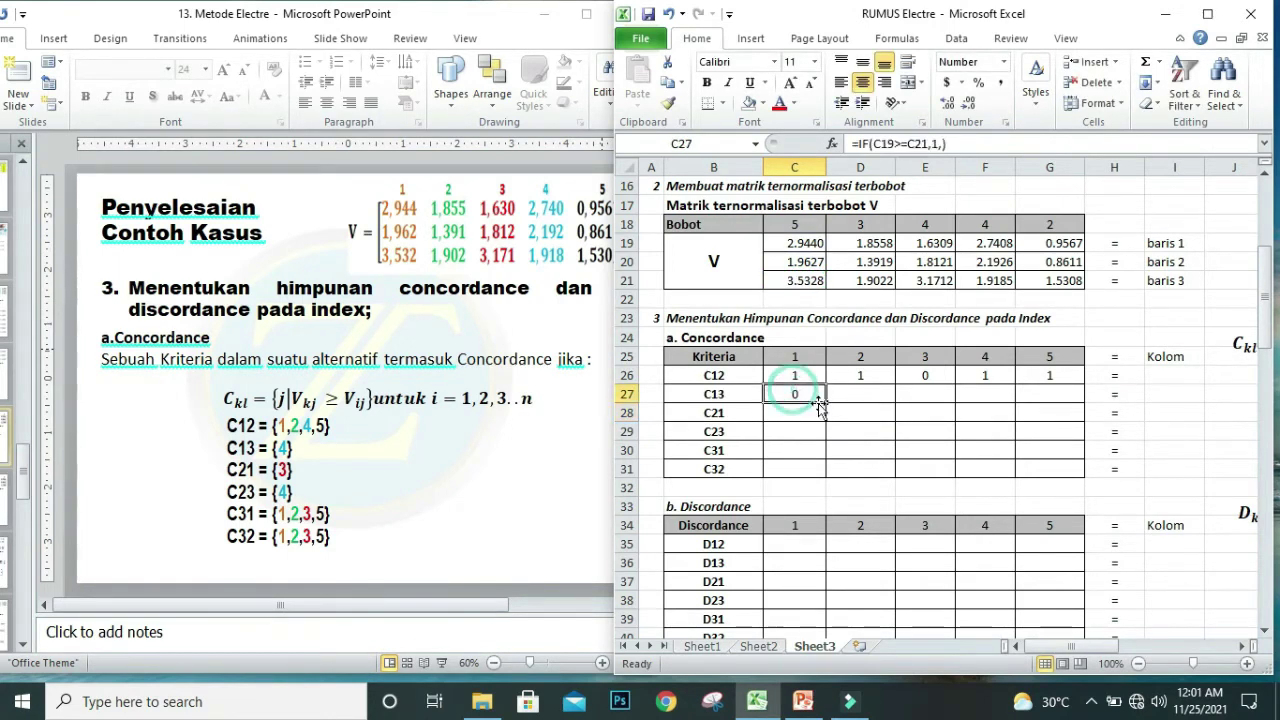
{"action": "left_click_drag", "start_coordinate": [826, 400], "coordinate": [1068, 400]}
Enter =IF(C20>=C19,1,) in C28 and fill it across to G28 for concordance row C21.
{"action": "left_click", "coordinate": [794, 413]}
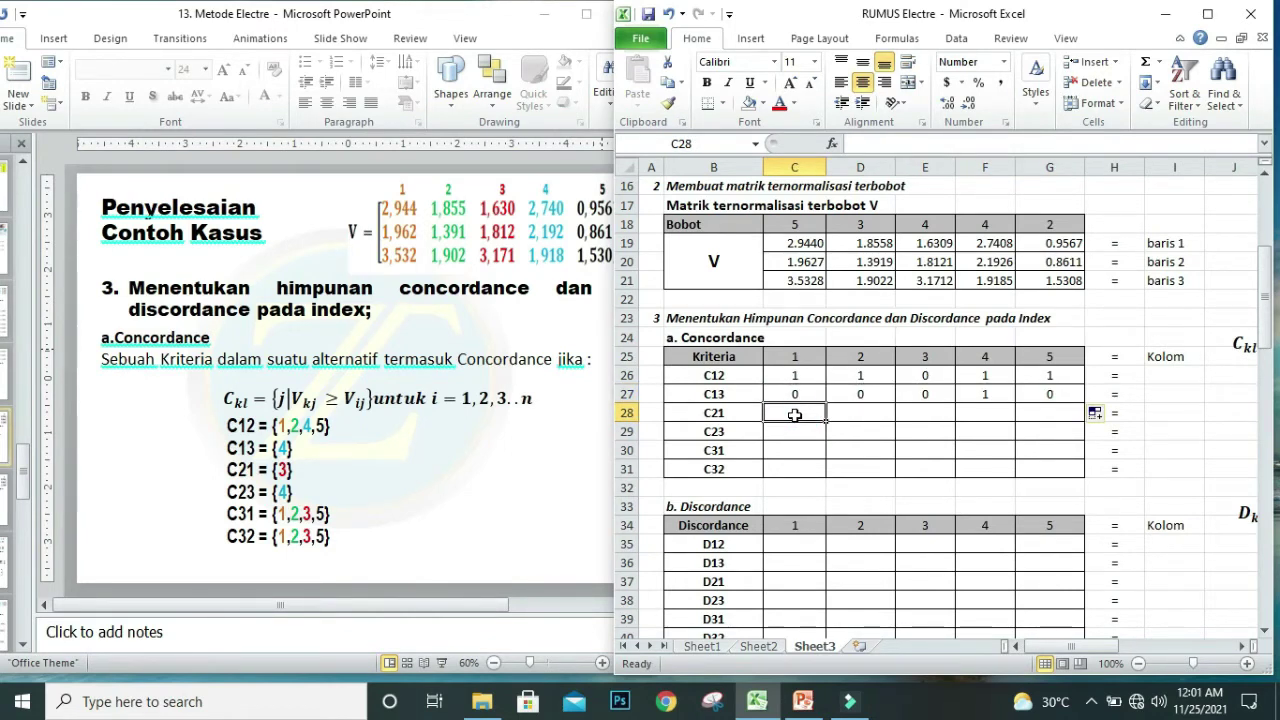
{"action": "type", "text": "=IF("}
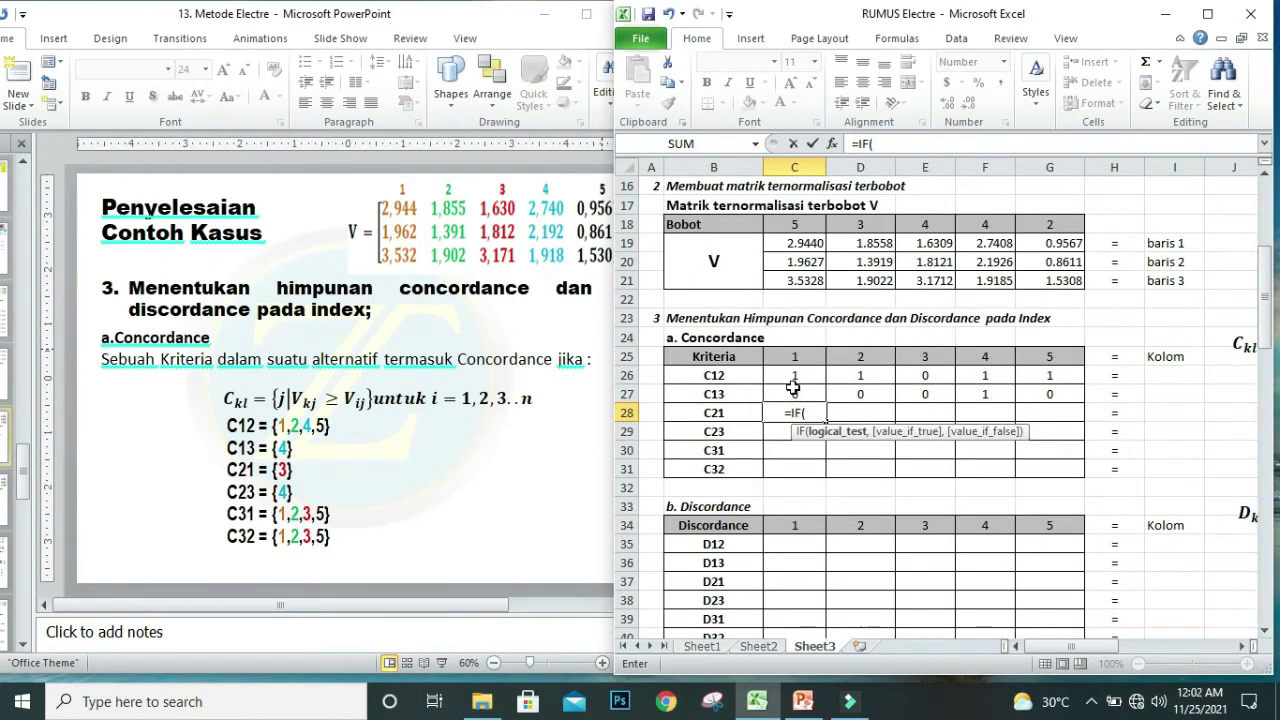
{"action": "left_click", "coordinate": [795, 262]}
{"action": "left_click", "coordinate": [904, 143]}
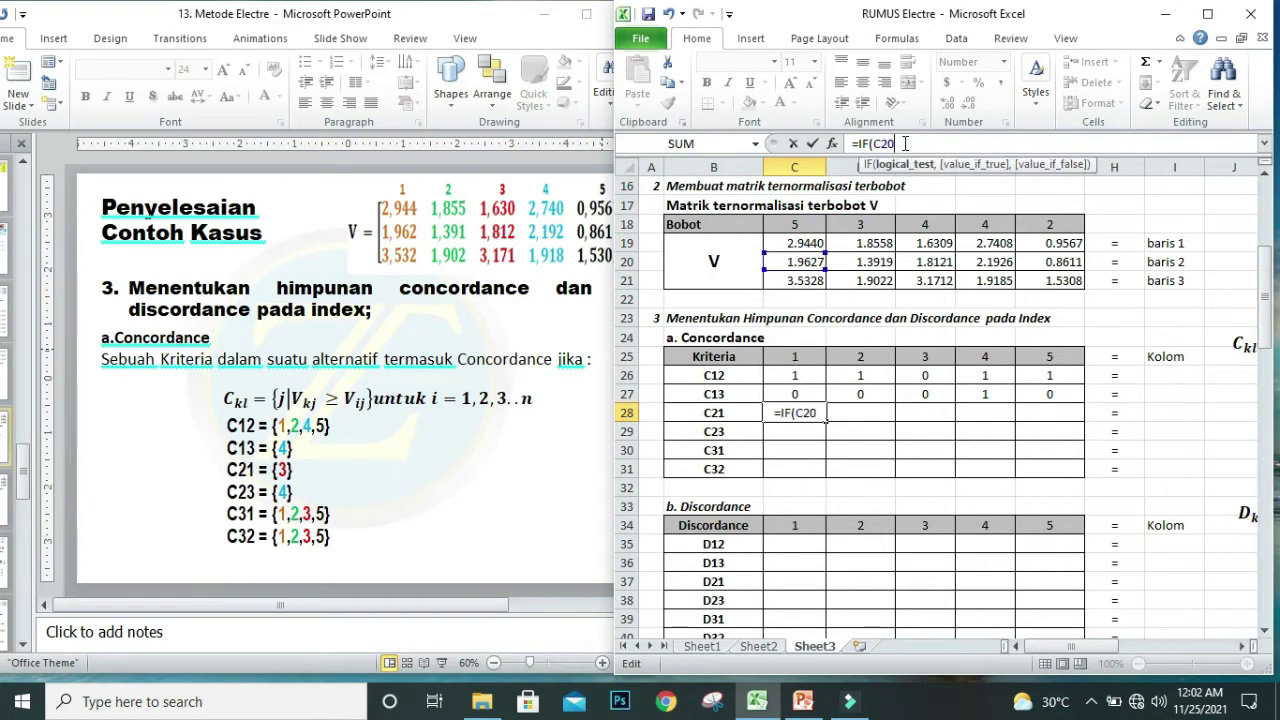
{"action": "type", "text": ">="}
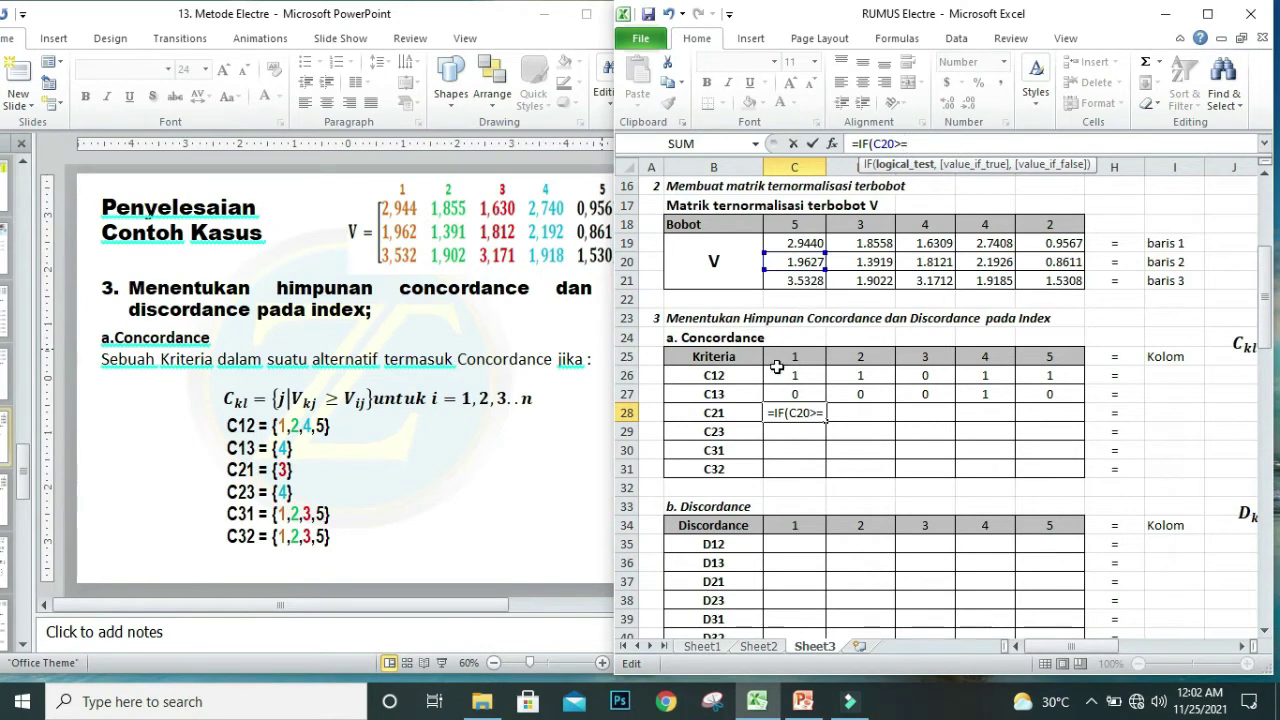
{"action": "left_click", "coordinate": [796, 243]}
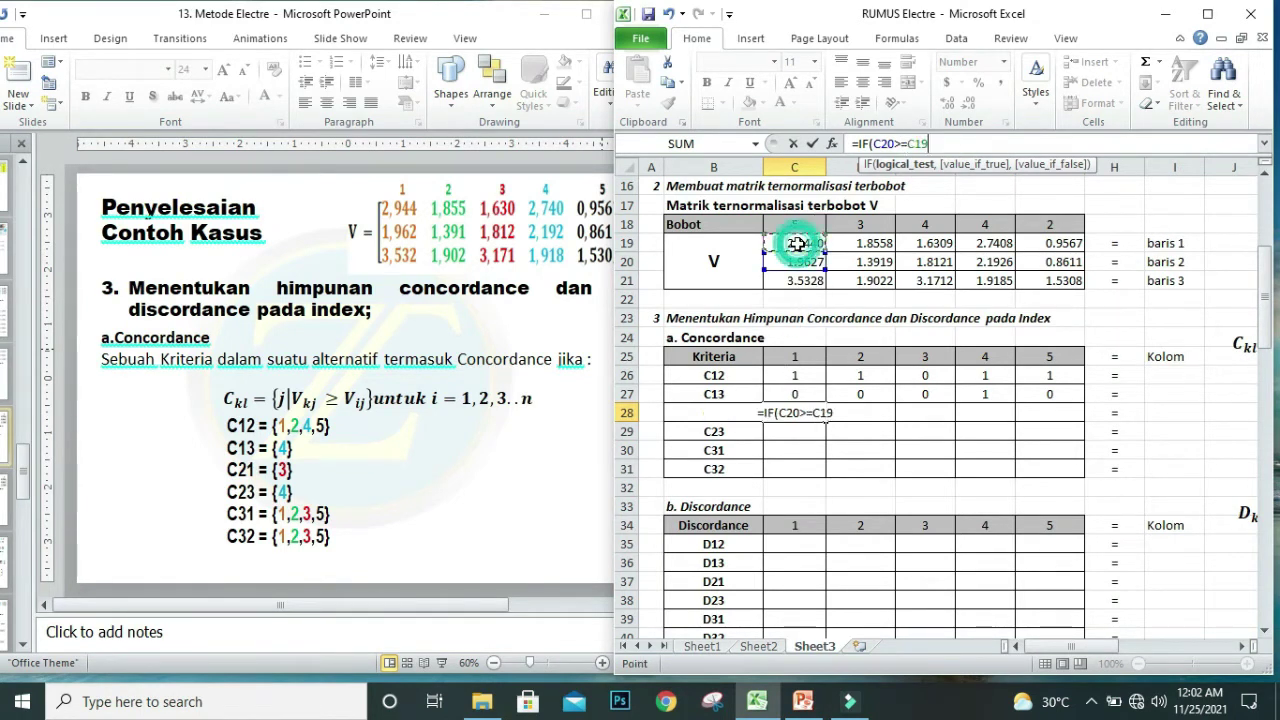
{"action": "type", "text": ",1,)"}
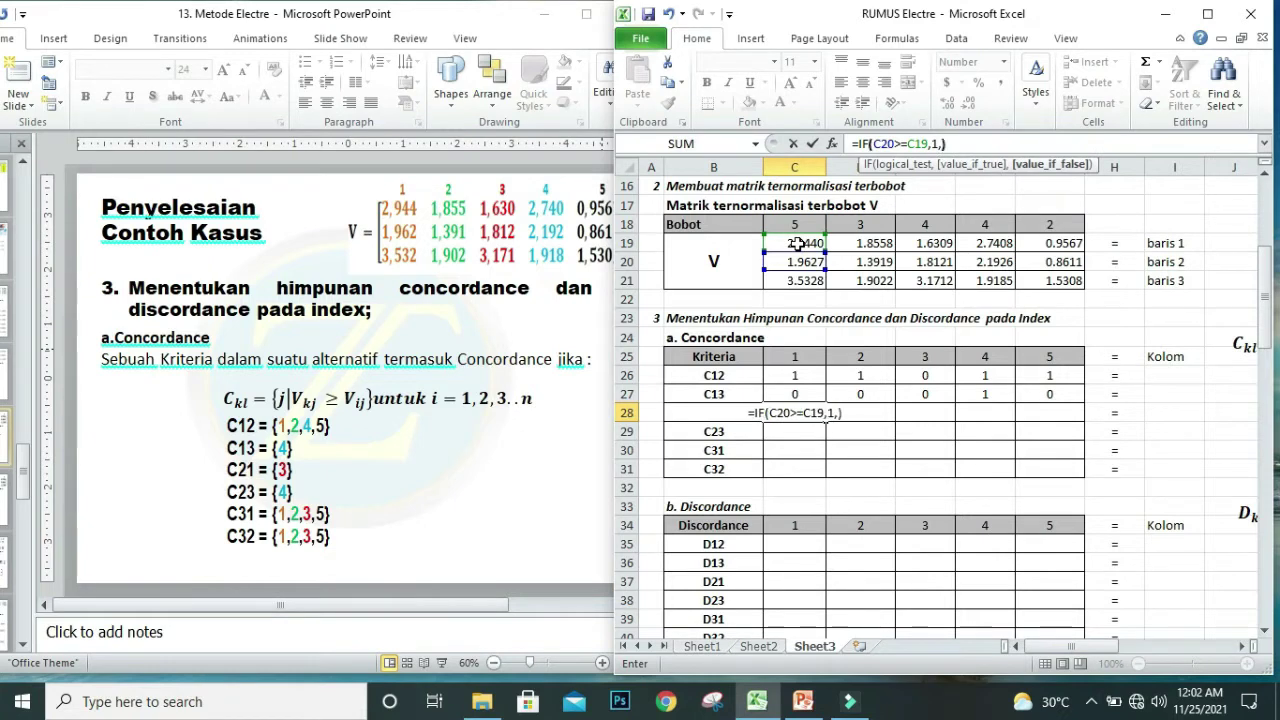
{"action": "key", "text": "Return"}
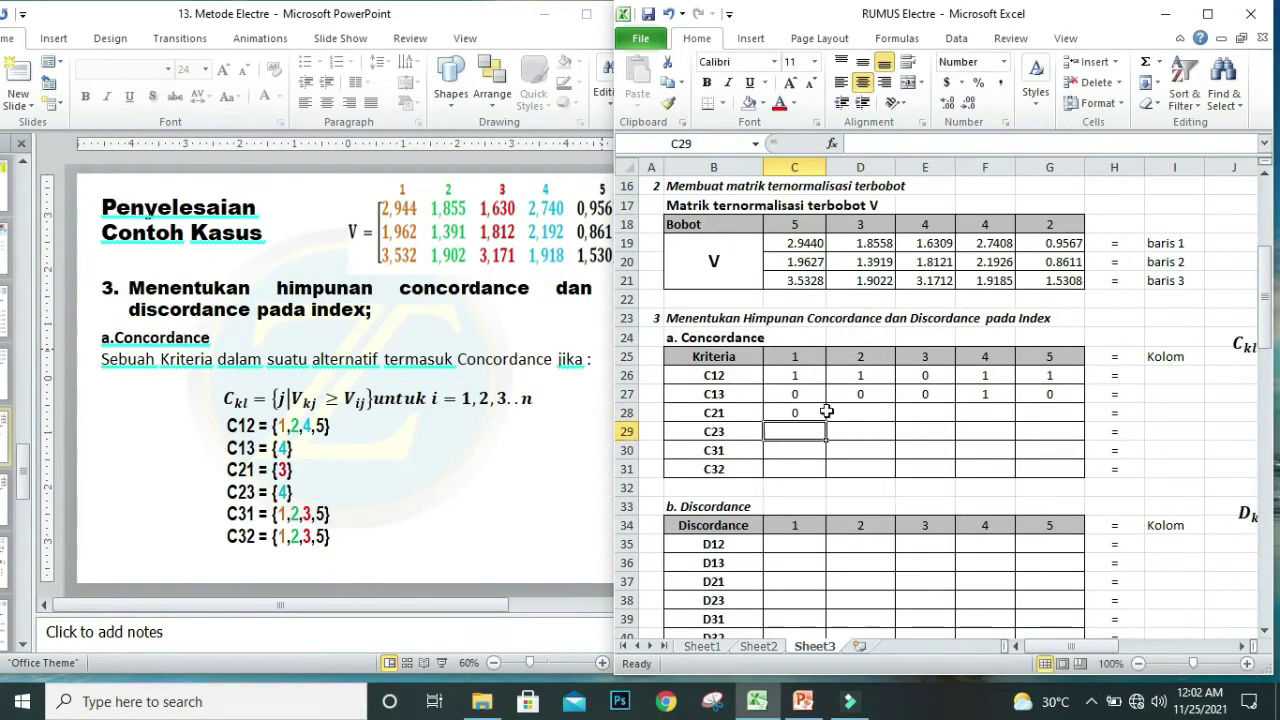
{"action": "left_click", "coordinate": [810, 414]}
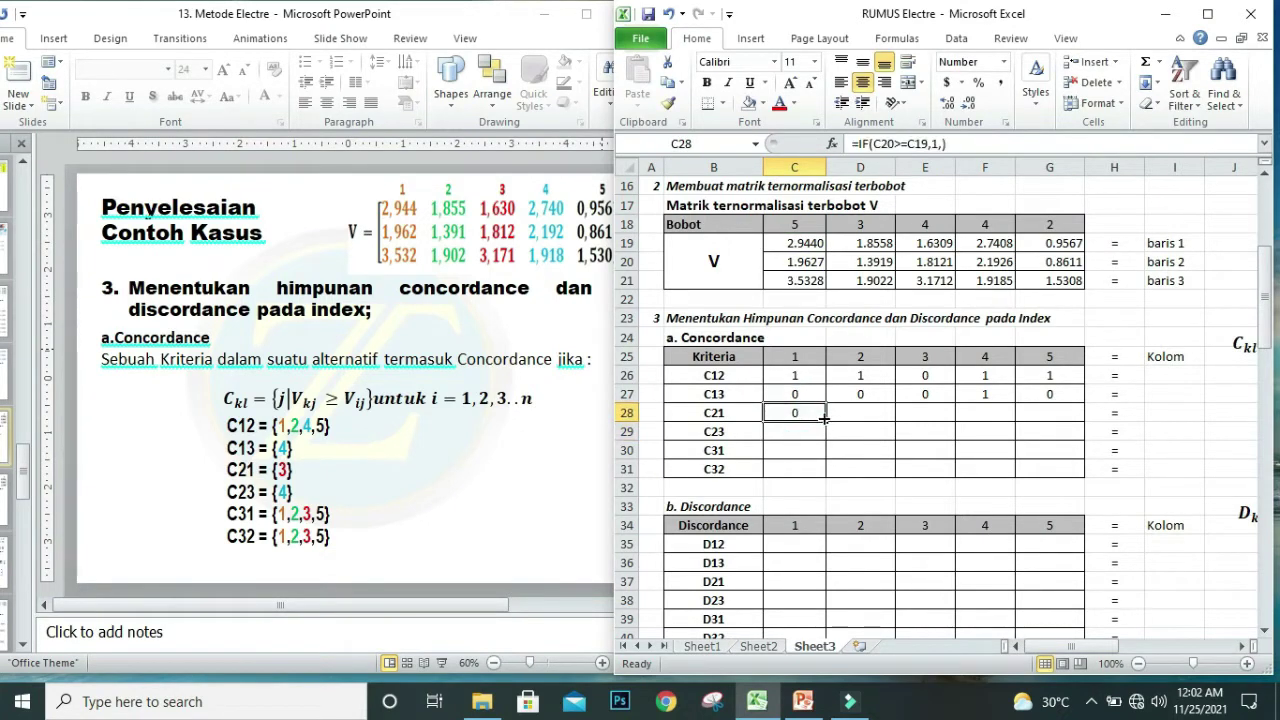
{"action": "left_click_drag", "start_coordinate": [826, 421], "coordinate": [1070, 412]}
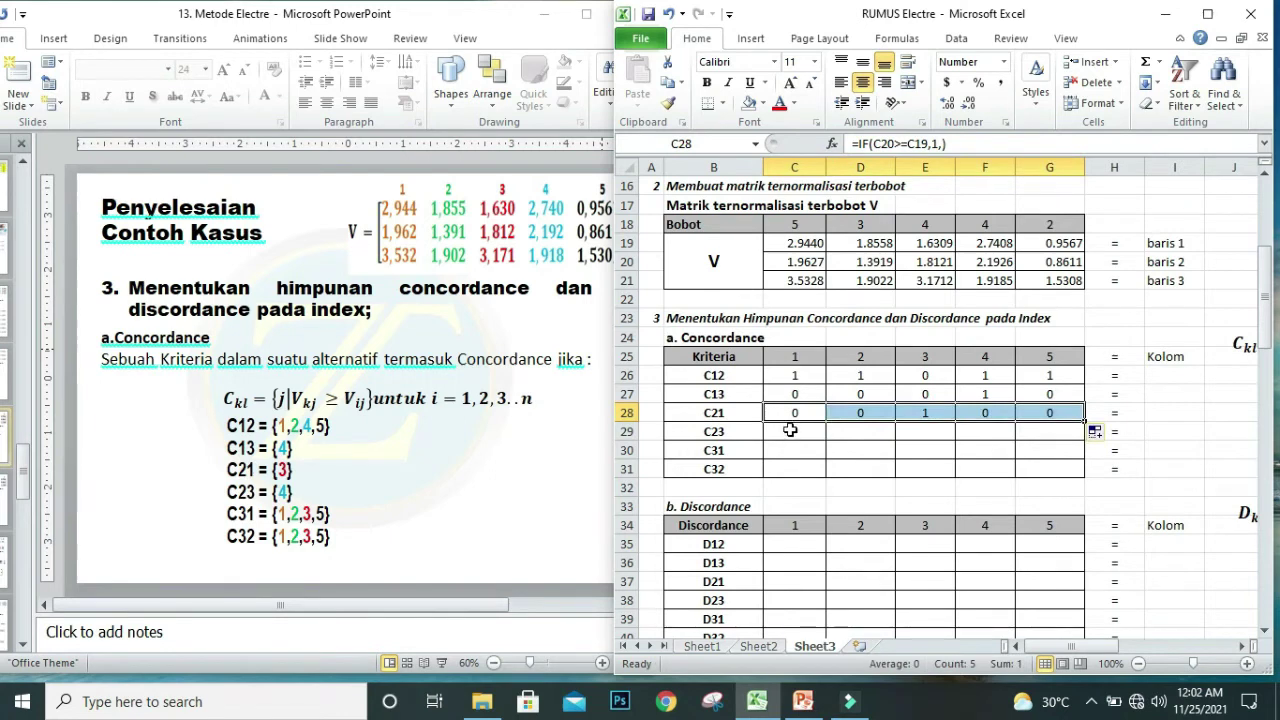
Enter =IF(C20>=C21,1,) in C29 and fill it across to G29 for concordance row C23.
{"action": "left_click", "coordinate": [790, 431]}
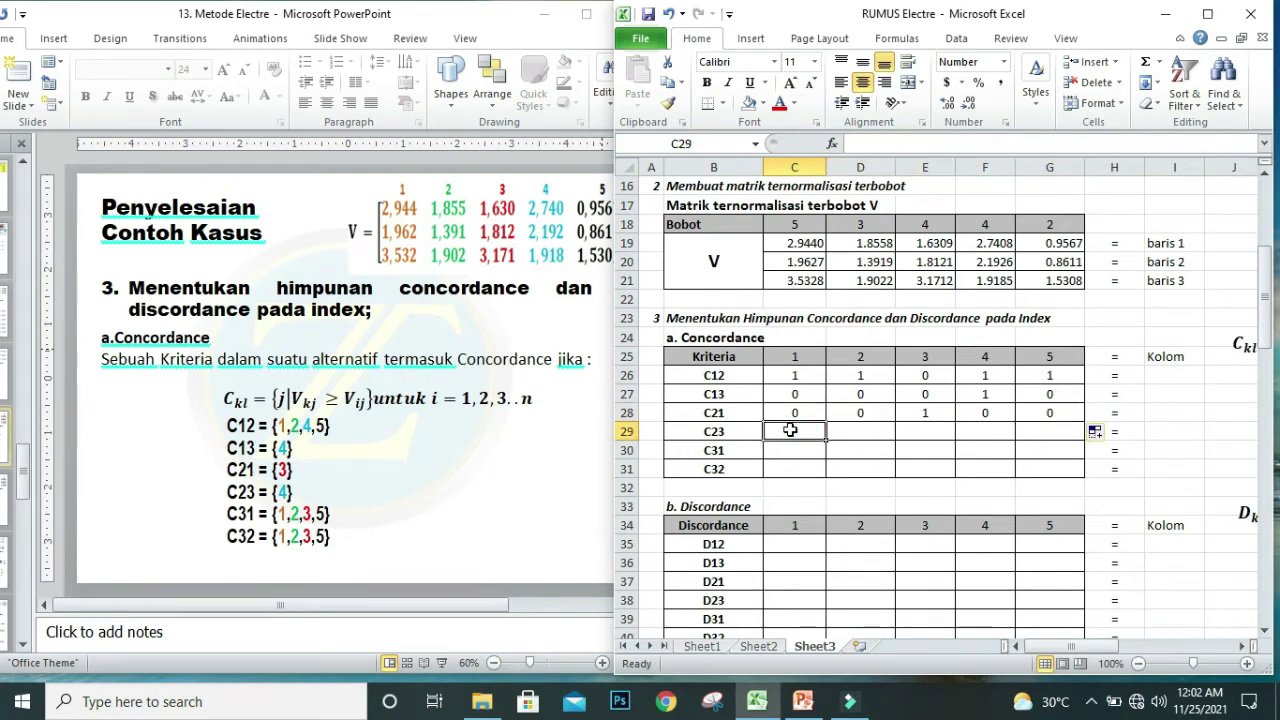
{"action": "type", "text": "=IF("}
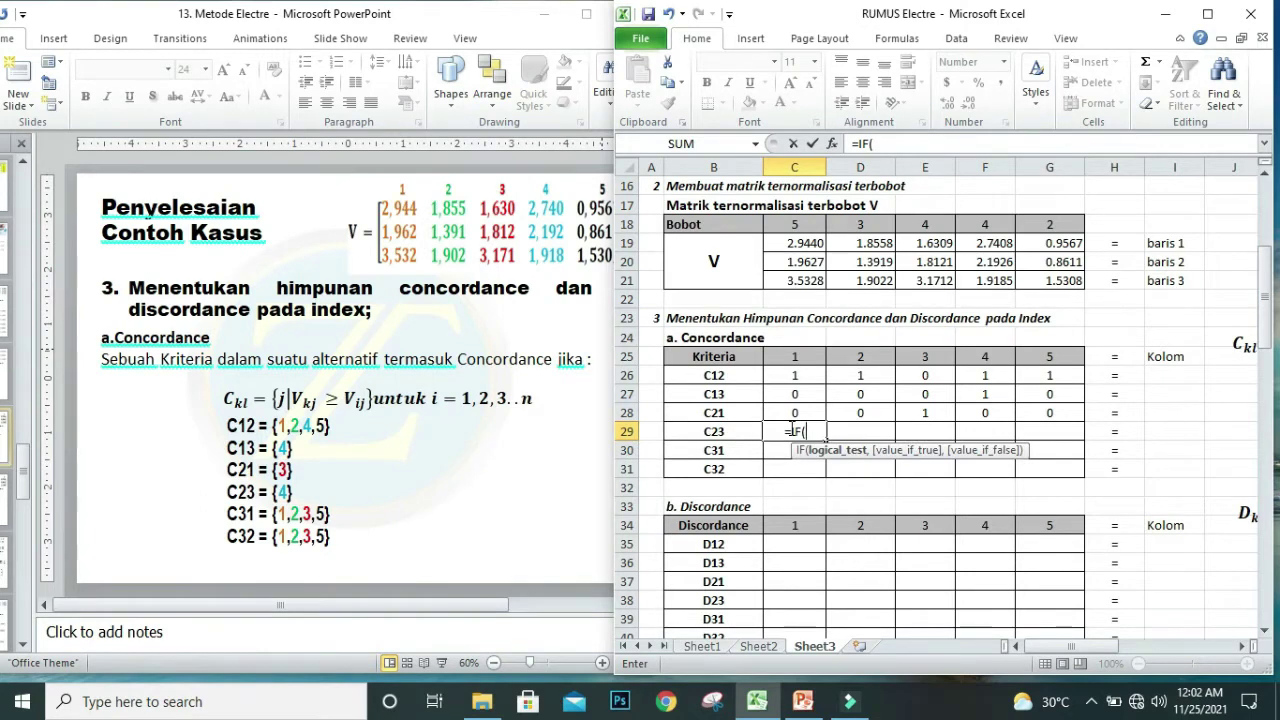
{"action": "left_click", "coordinate": [792, 262]}
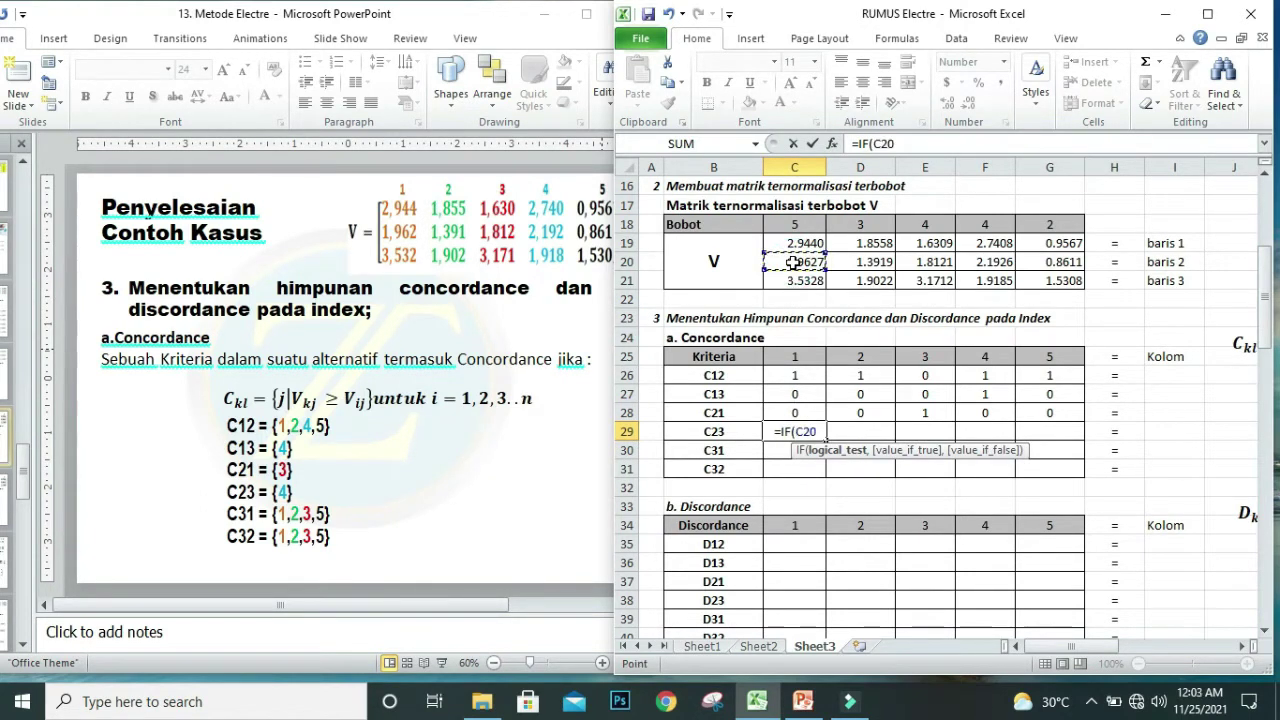
{"action": "type", "text": ">="}
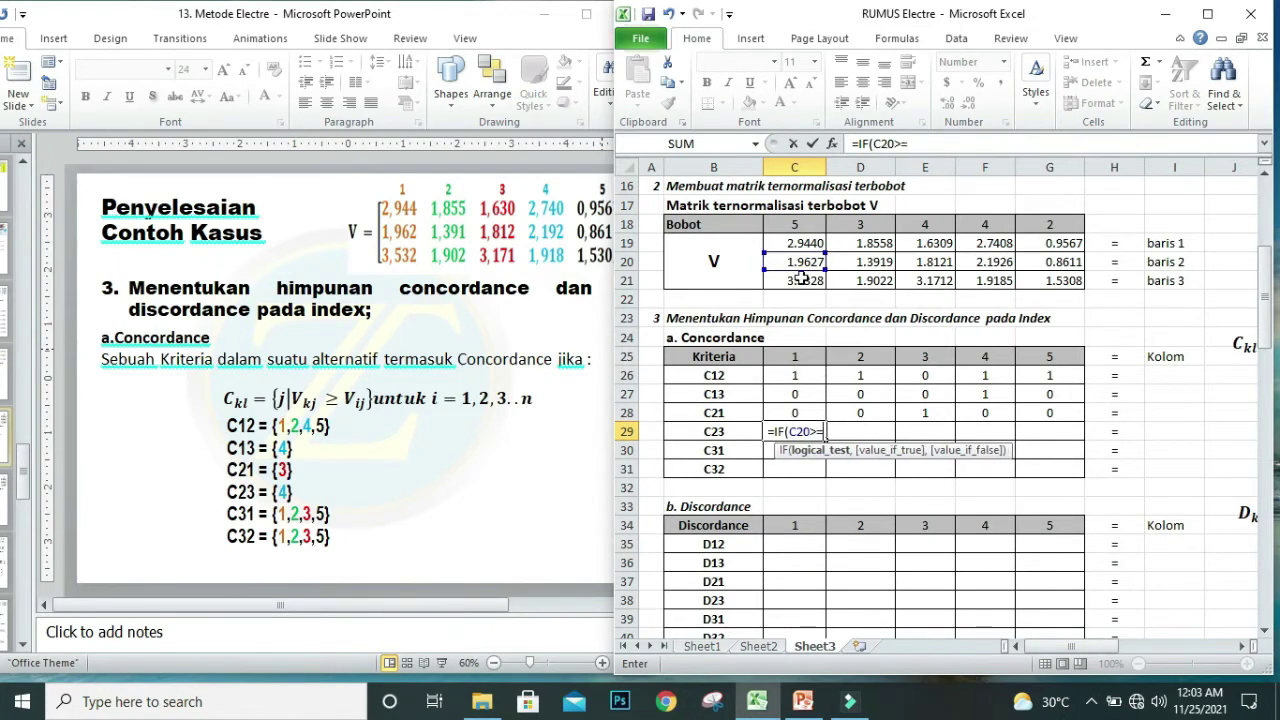
{"action": "left_click", "coordinate": [801, 283]}
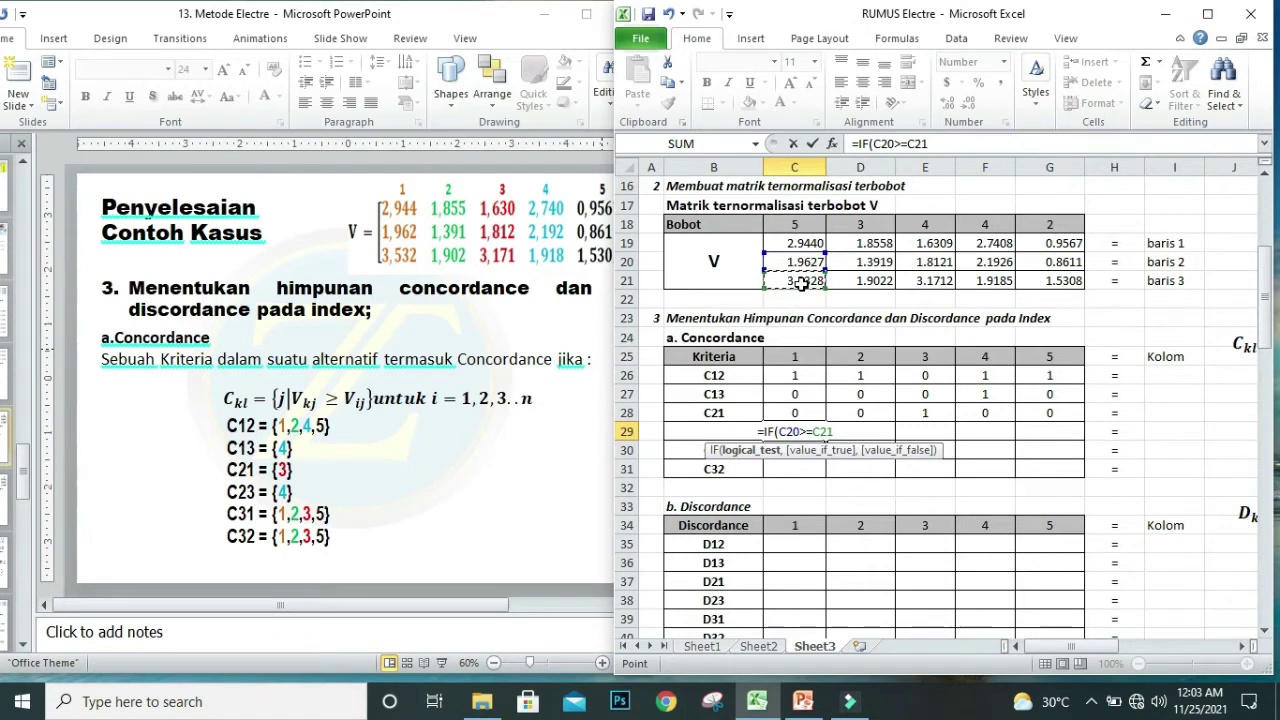
{"action": "type", "text": ",1,)"}
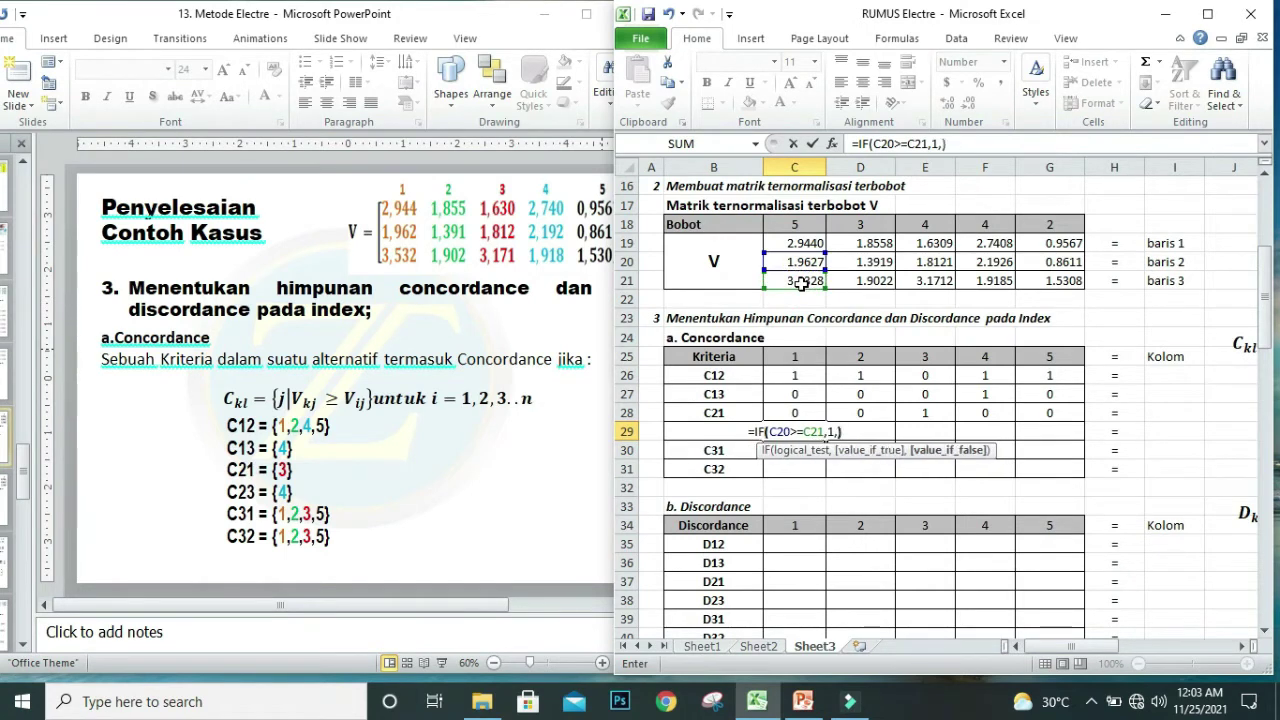
{"action": "key", "text": "Return"}
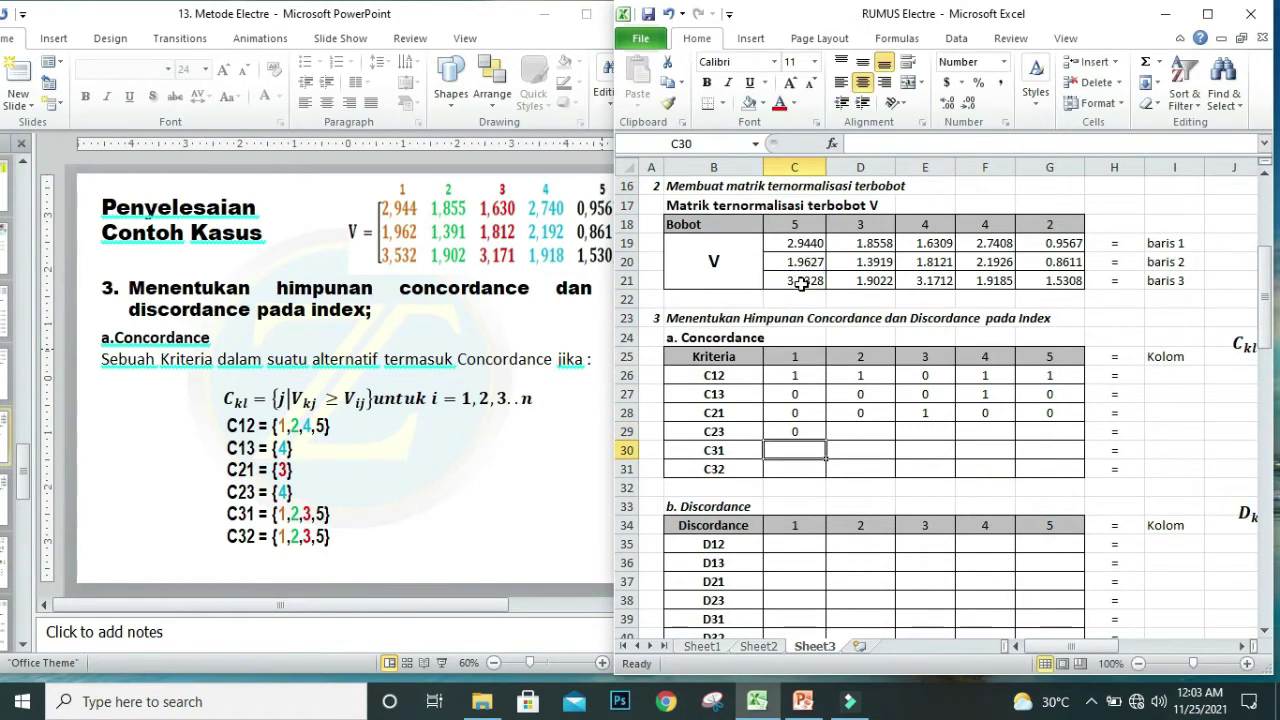
{"action": "left_click", "coordinate": [789, 429]}
{"action": "left_click_drag", "start_coordinate": [826, 440], "coordinate": [1082, 440]}
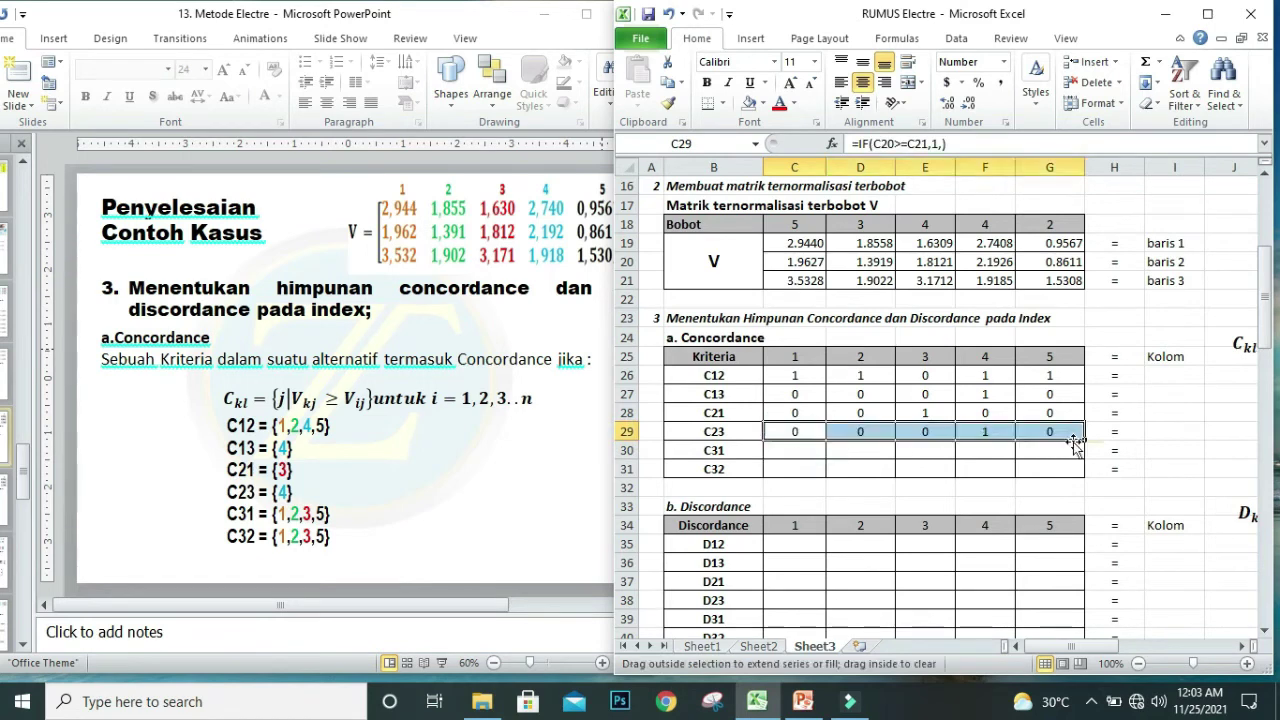
Enter =IF(C21>=C19,1,) in C30 and fill it across to G30 for concordance row C31.
{"action": "left_click", "coordinate": [786, 451]}
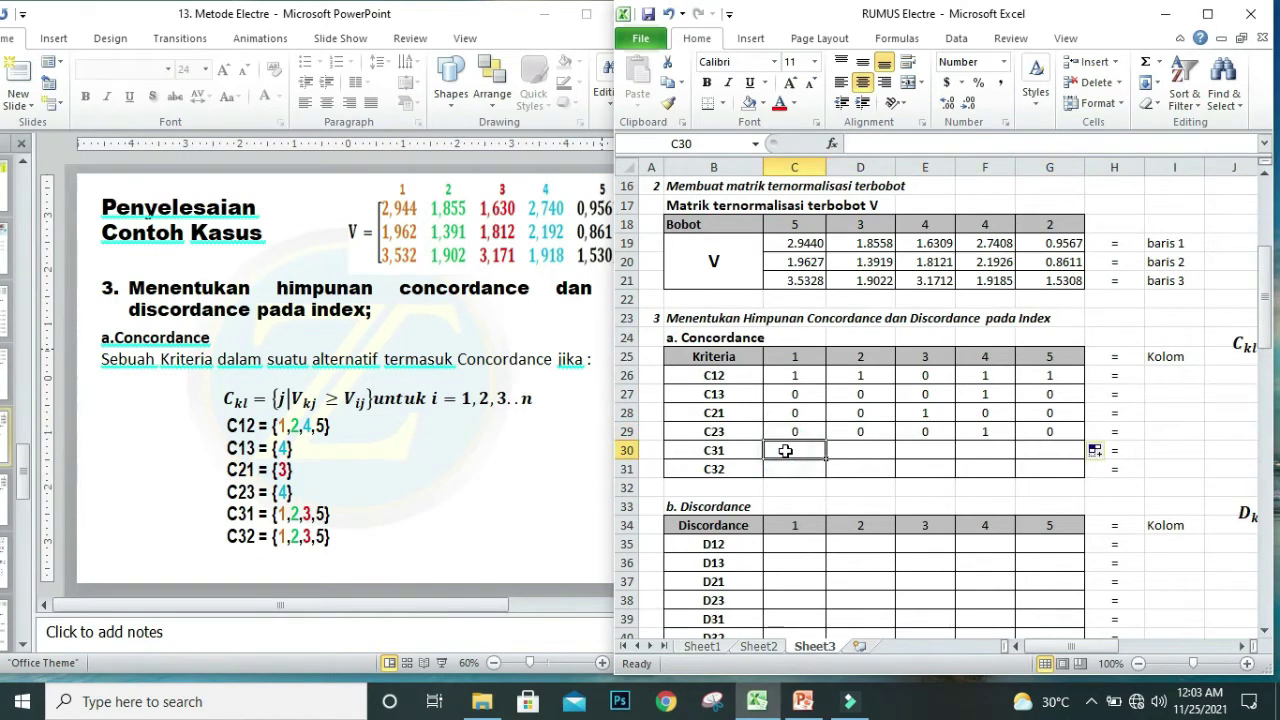
{"action": "type", "text": "=IF("}
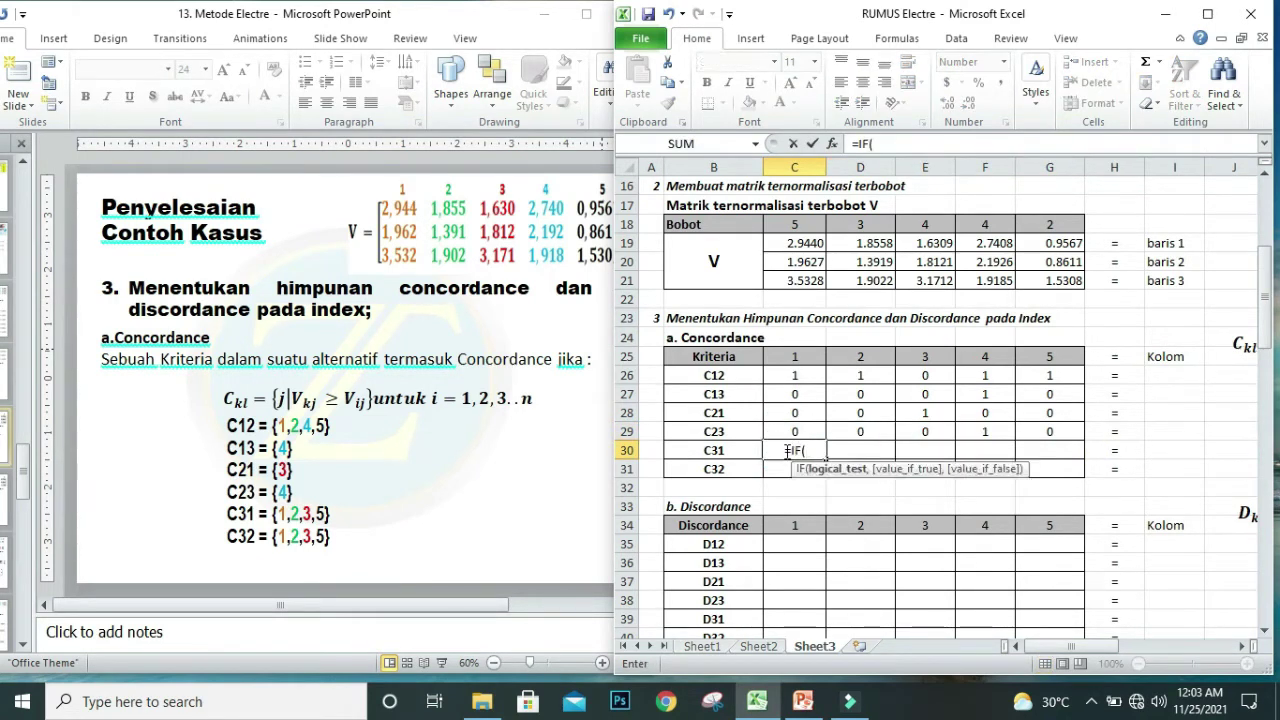
{"action": "left_click", "coordinate": [795, 282]}
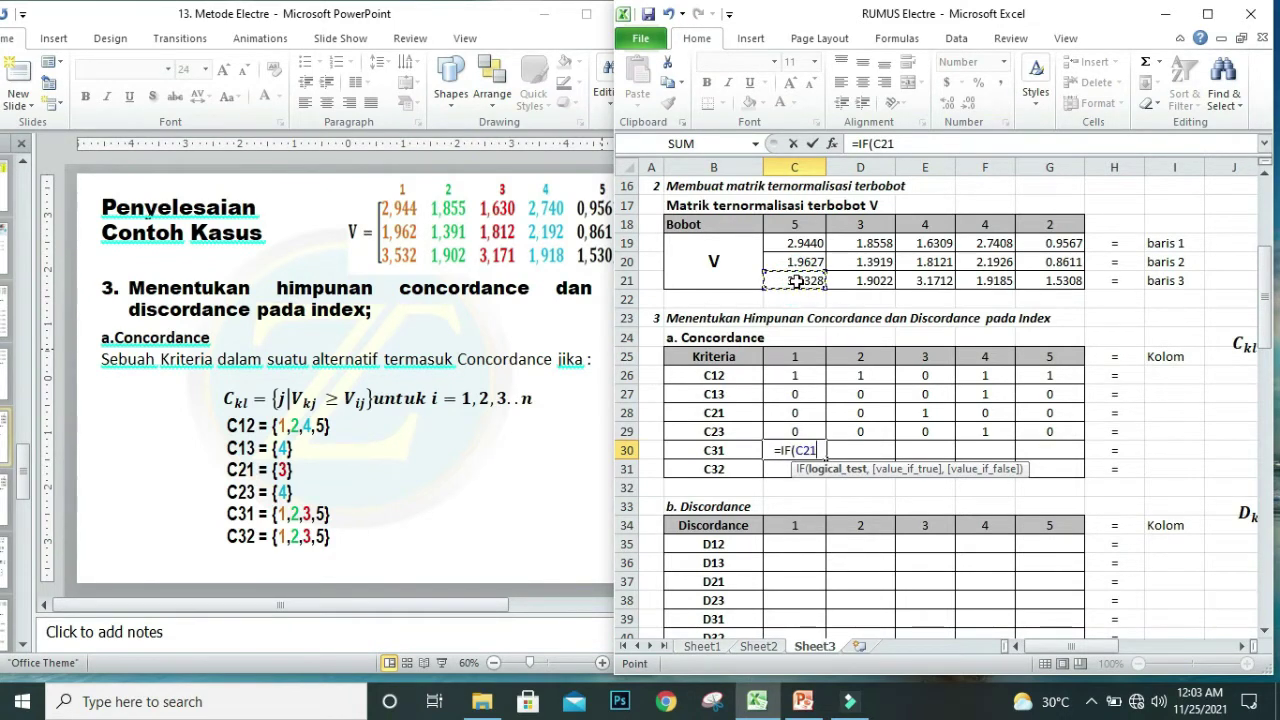
{"action": "type", "text": ">"}
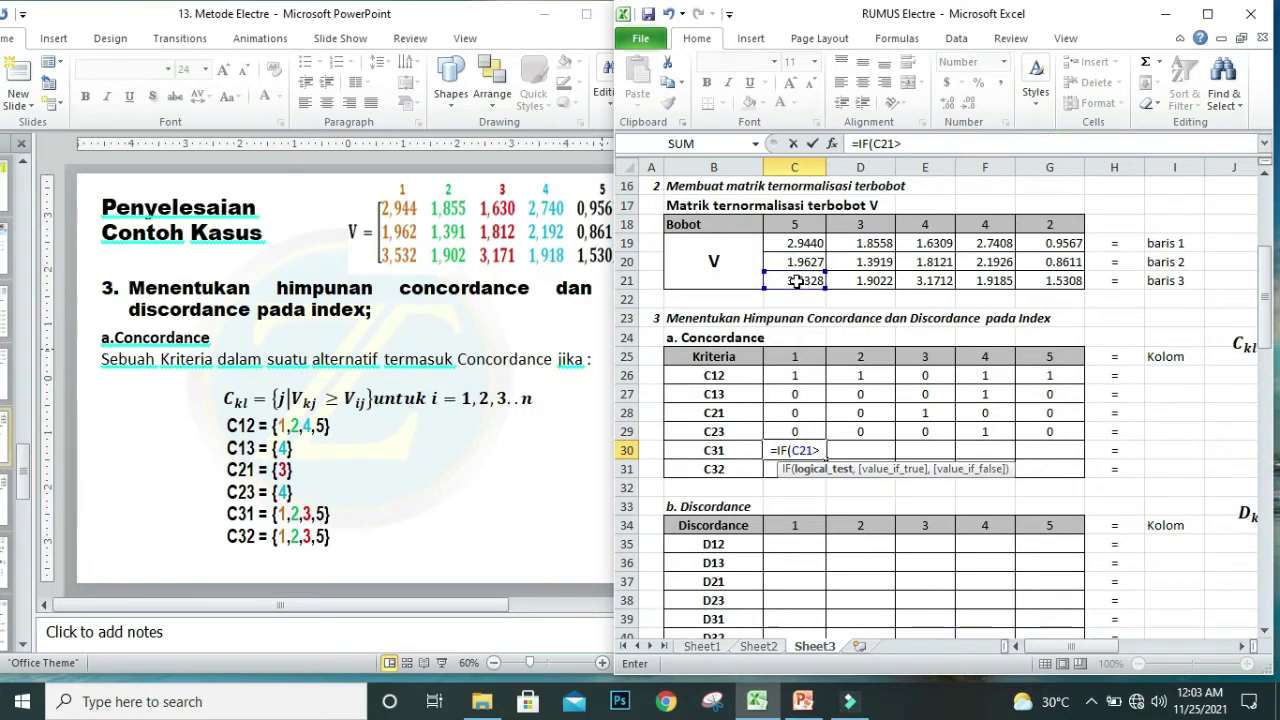
{"action": "type", "text": "="}
{"action": "left_click", "coordinate": [803, 244]}
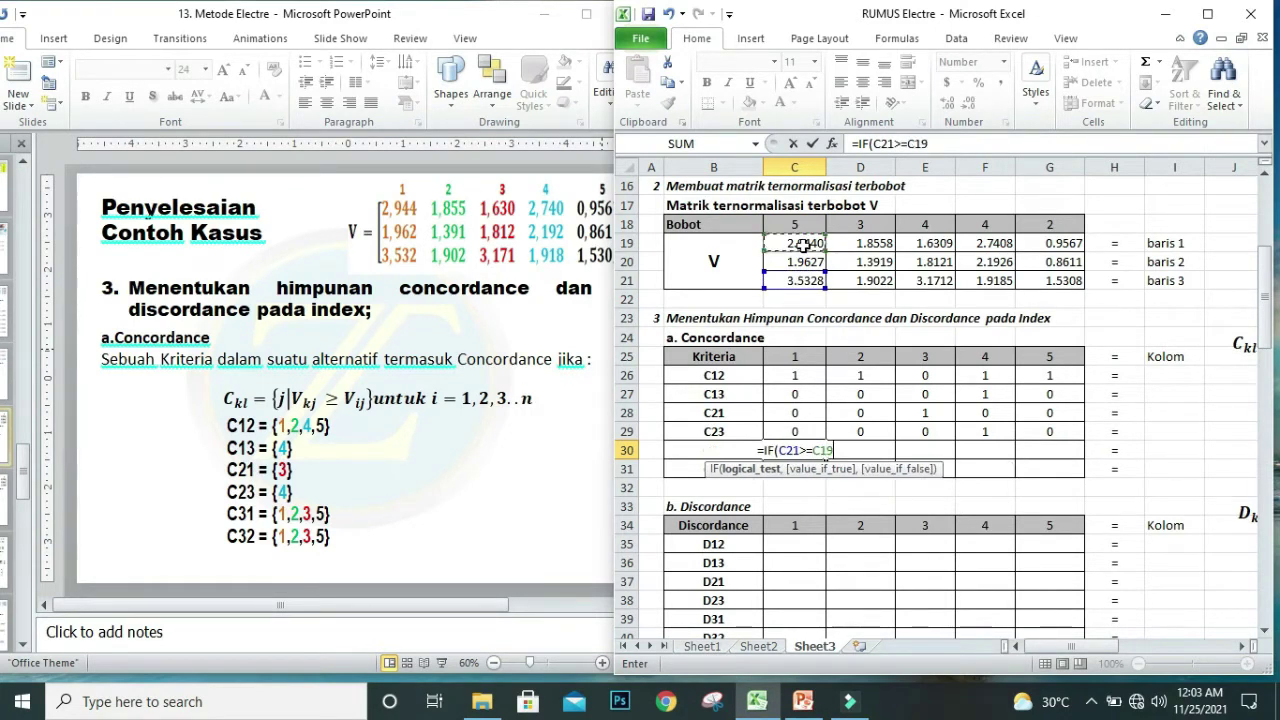
{"action": "type", "text": ","}
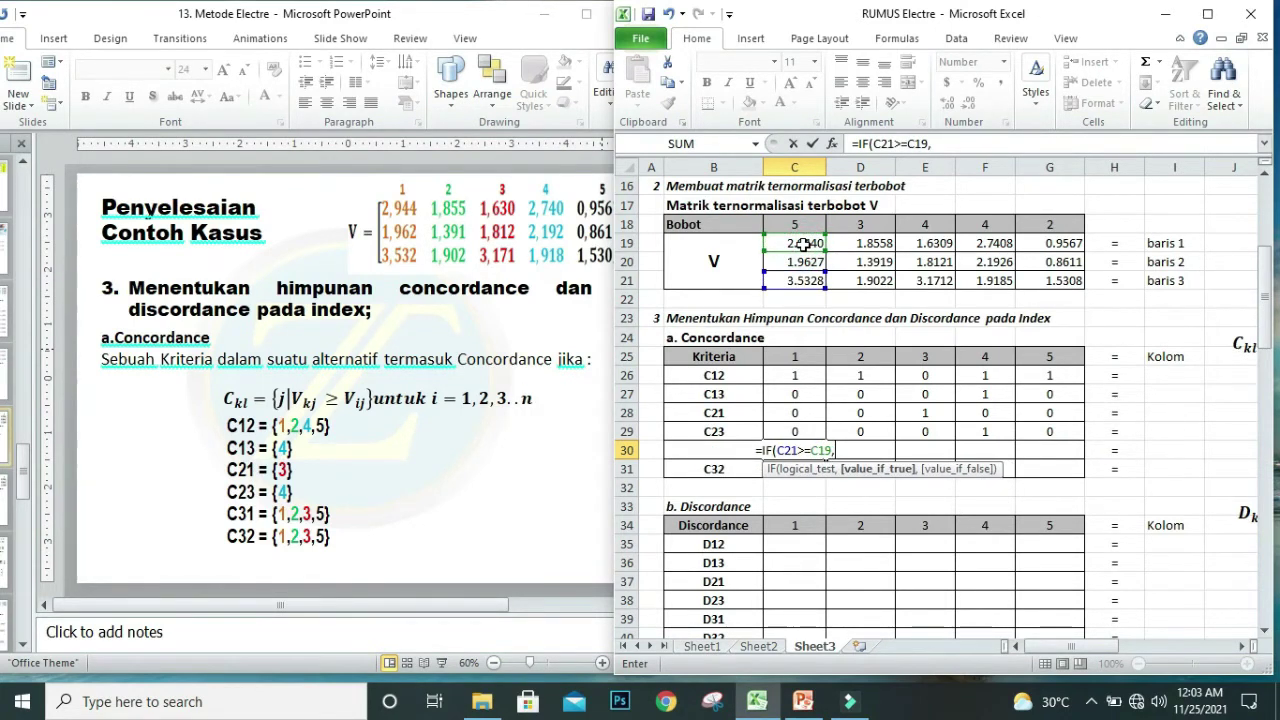
{"action": "type", "text": "1,)"}
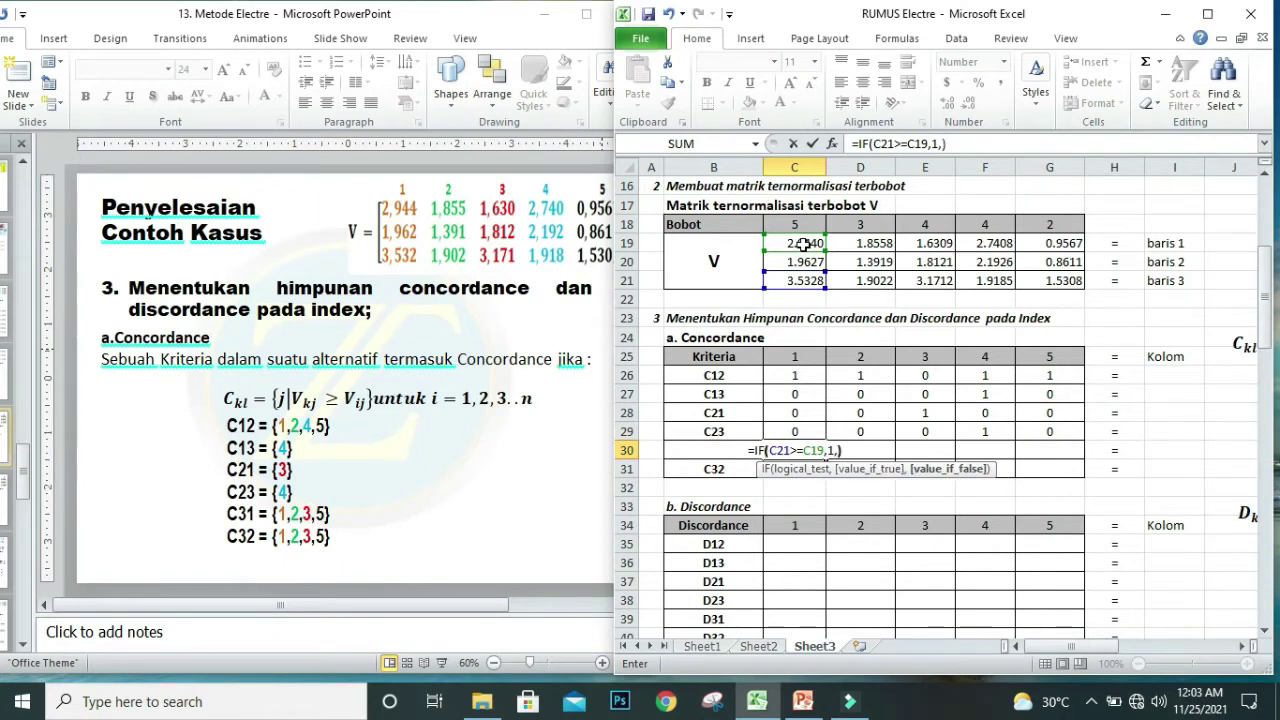
{"action": "key", "text": "Return"}
{"action": "left_click", "coordinate": [800, 449]}
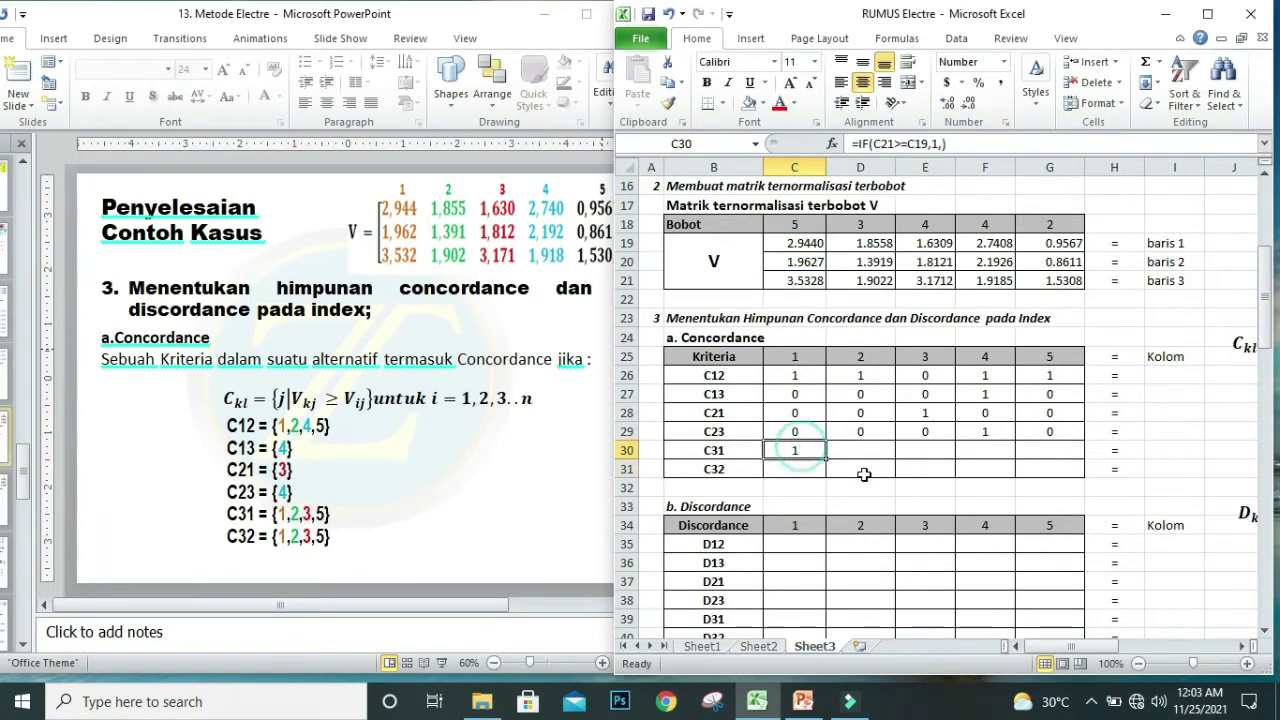
{"action": "left_click_drag", "start_coordinate": [825, 459], "coordinate": [1062, 466]}
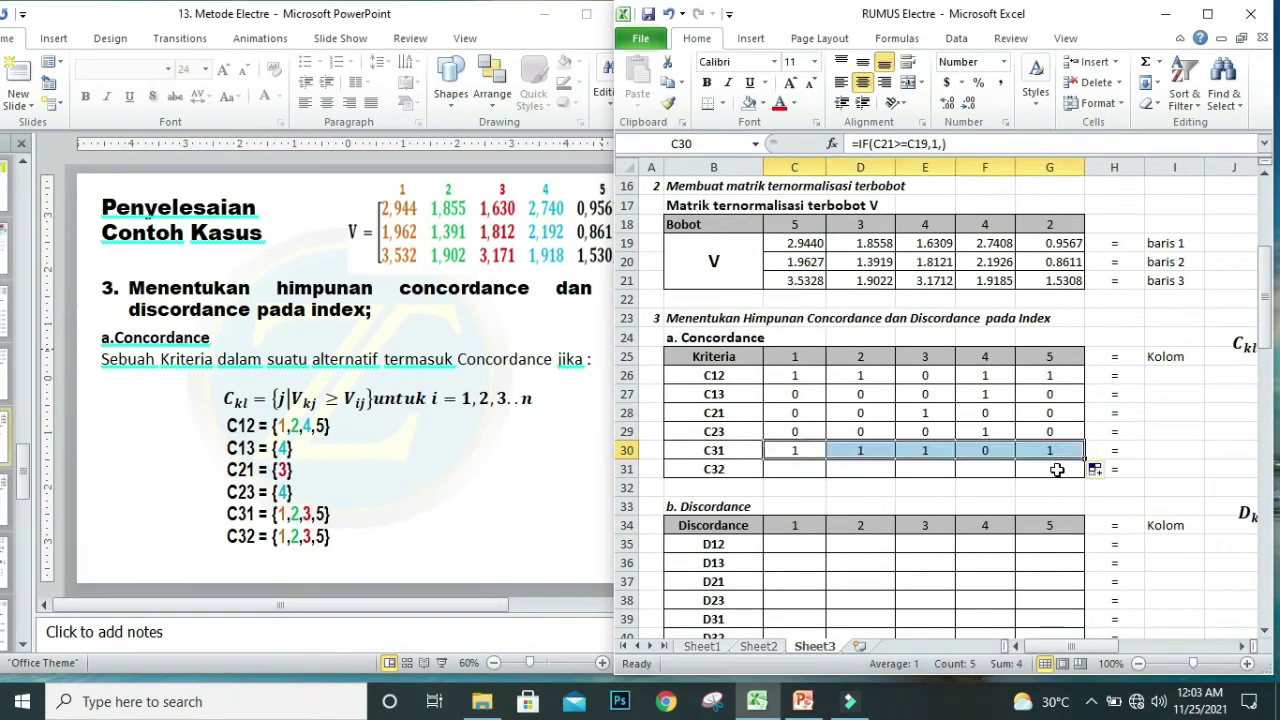
Enter =IF(C21>=C20,1,) in C31 and fill it across to G31 for concordance row C32.
{"action": "left_click", "coordinate": [788, 472]}
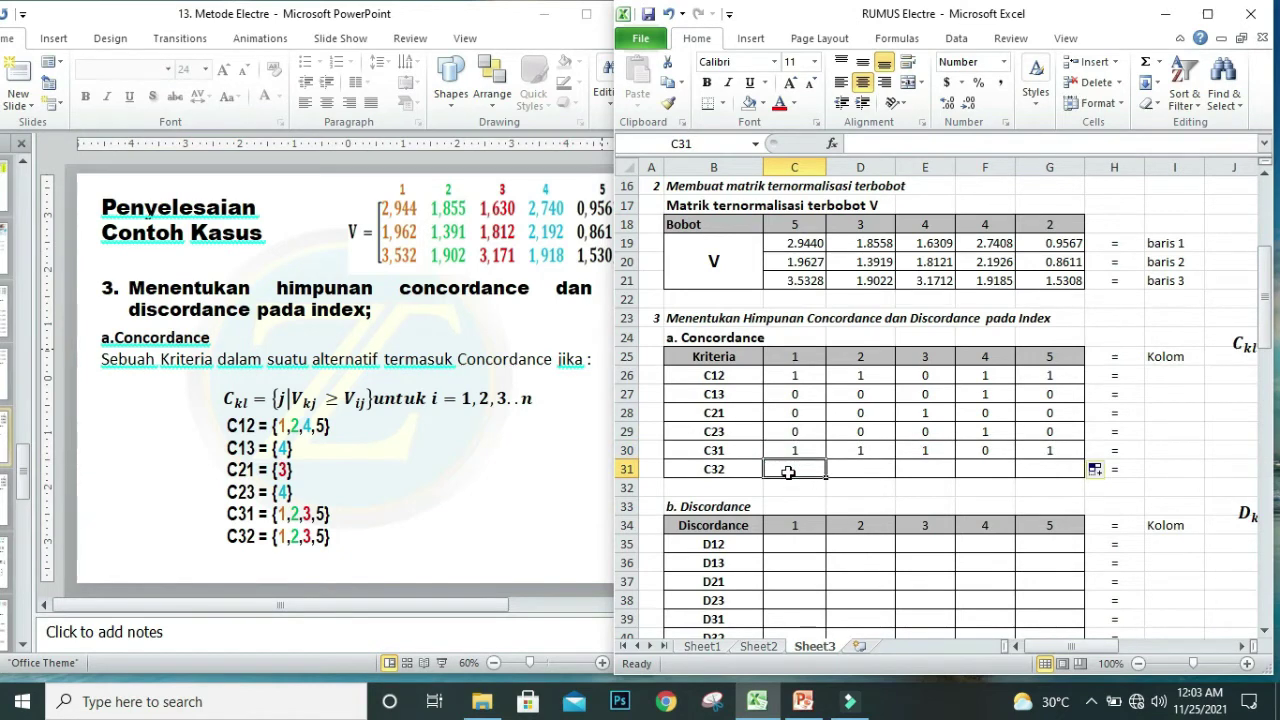
{"action": "type", "text": "=IF("}
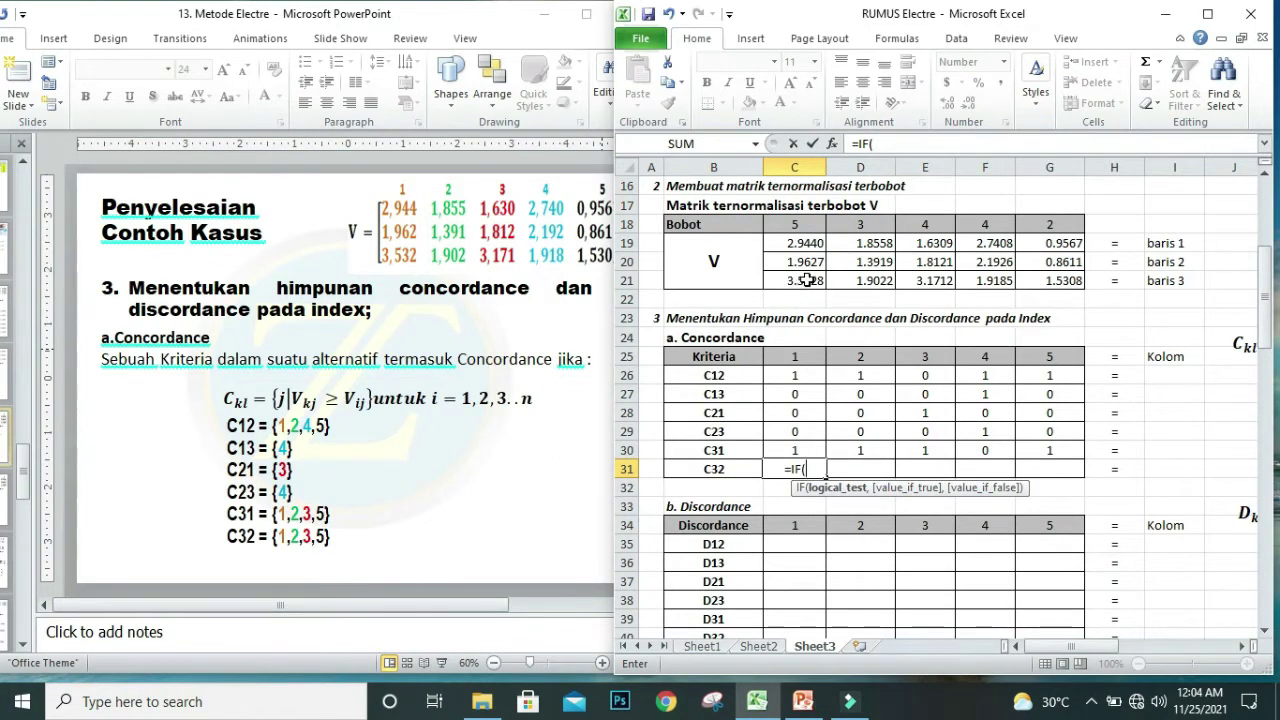
{"action": "left_click", "coordinate": [806, 280]}
{"action": "type", "text": ">"}
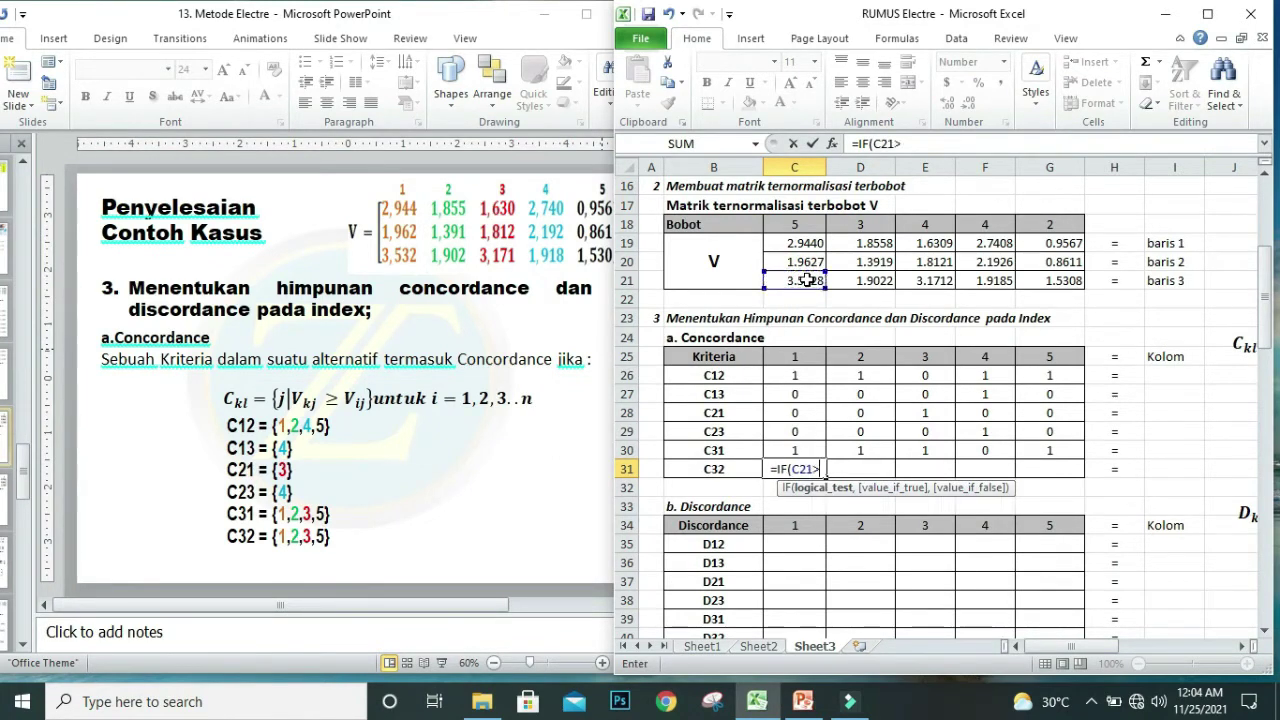
{"action": "type", "text": "="}
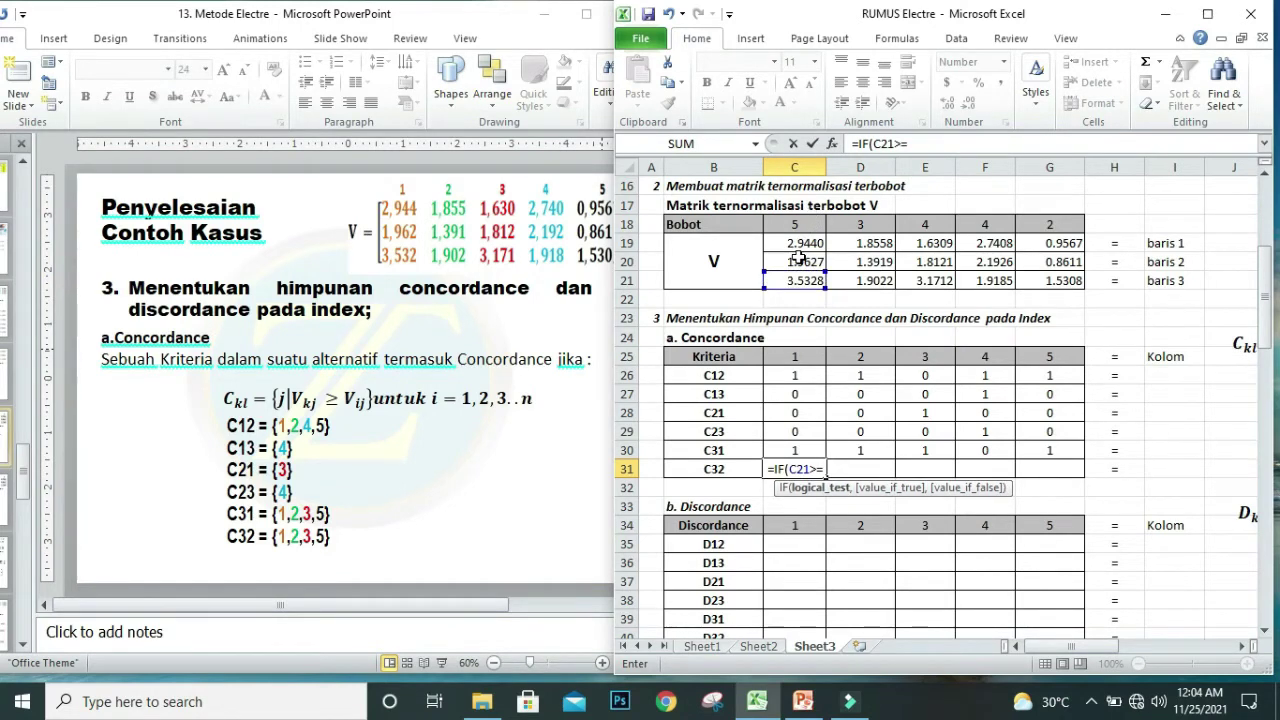
{"action": "left_click", "coordinate": [797, 257]}
{"action": "type", "text": ","}
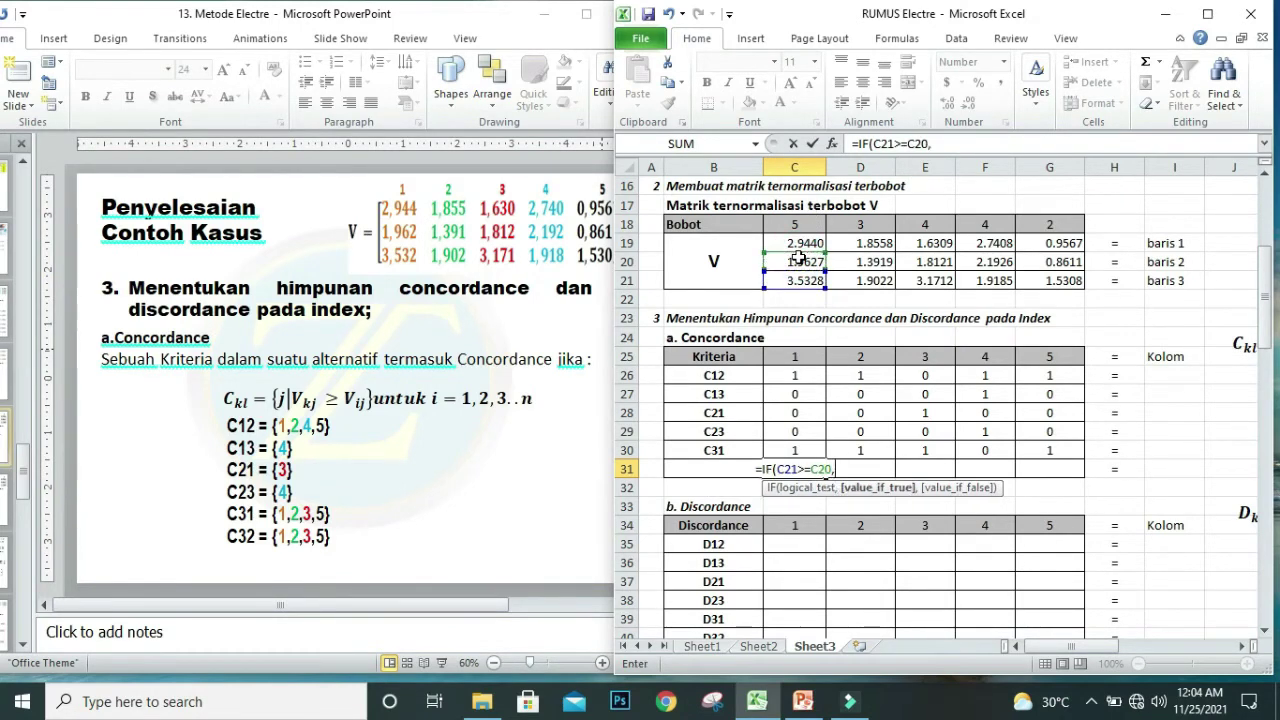
{"action": "type", "text": "1,)"}
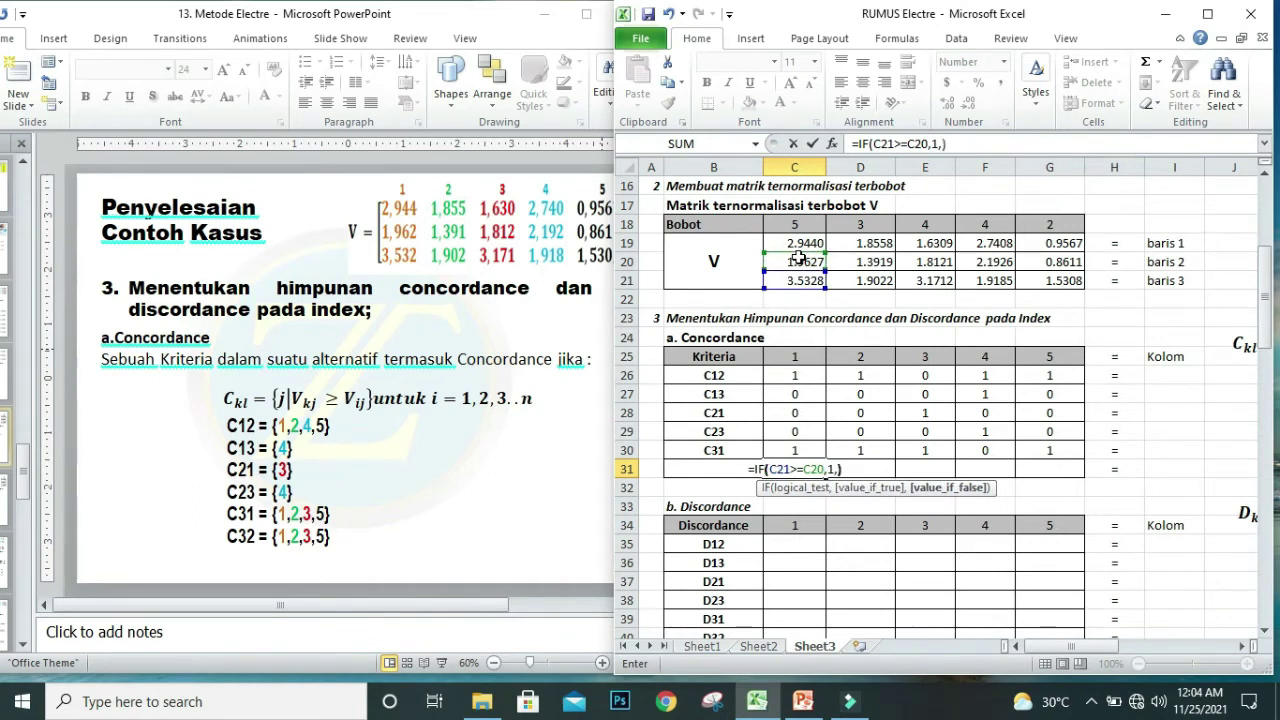
{"action": "key", "text": "Return"}
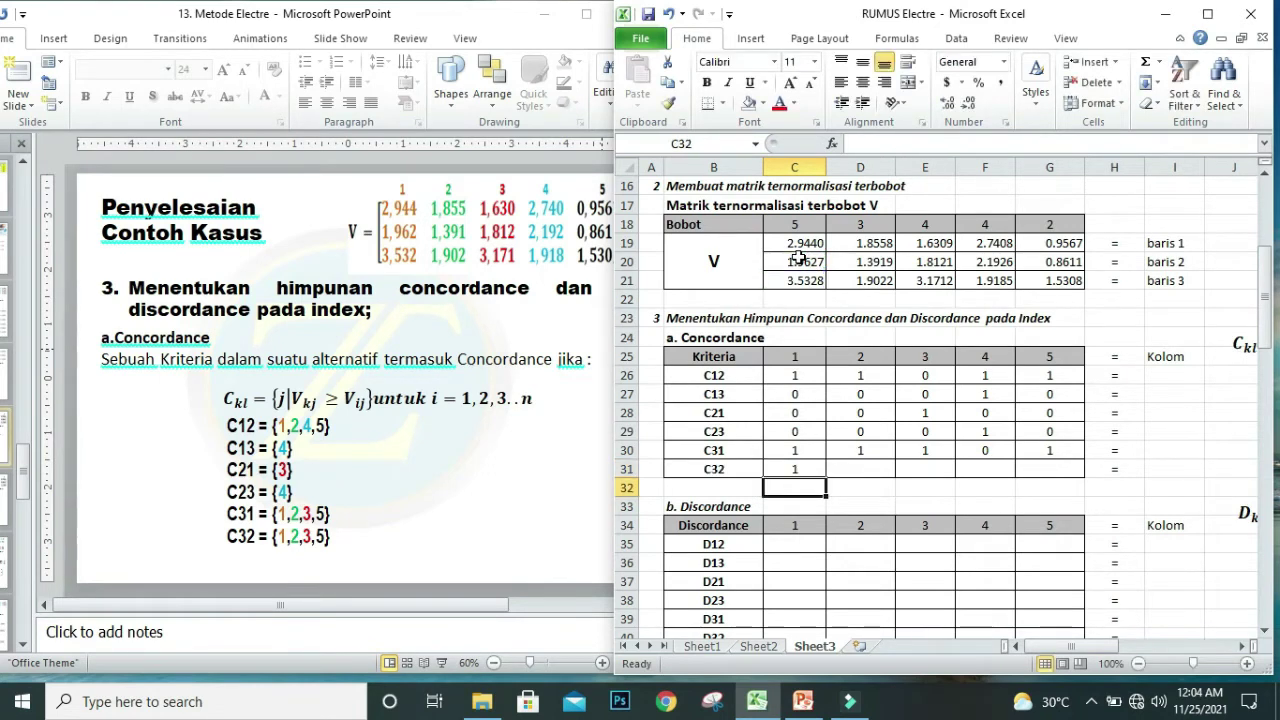
{"action": "left_click", "coordinate": [789, 470]}
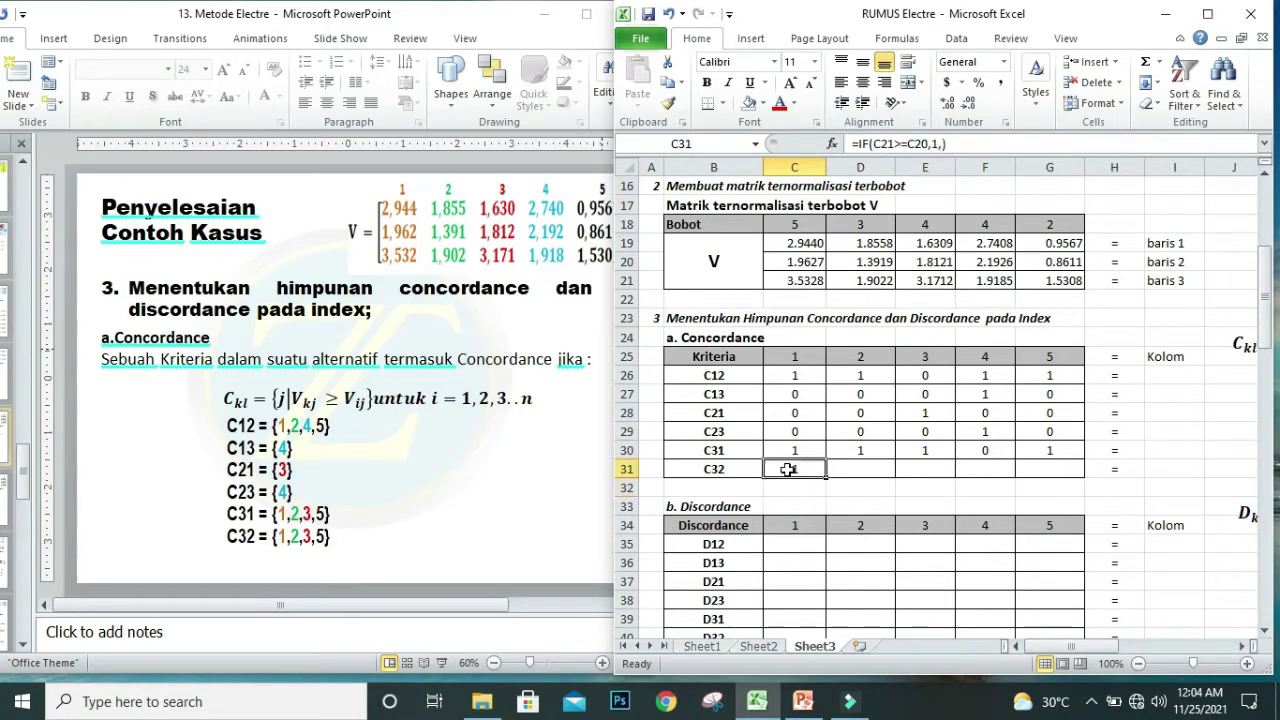
{"action": "left_click_drag", "start_coordinate": [830, 479], "coordinate": [1076, 480]}
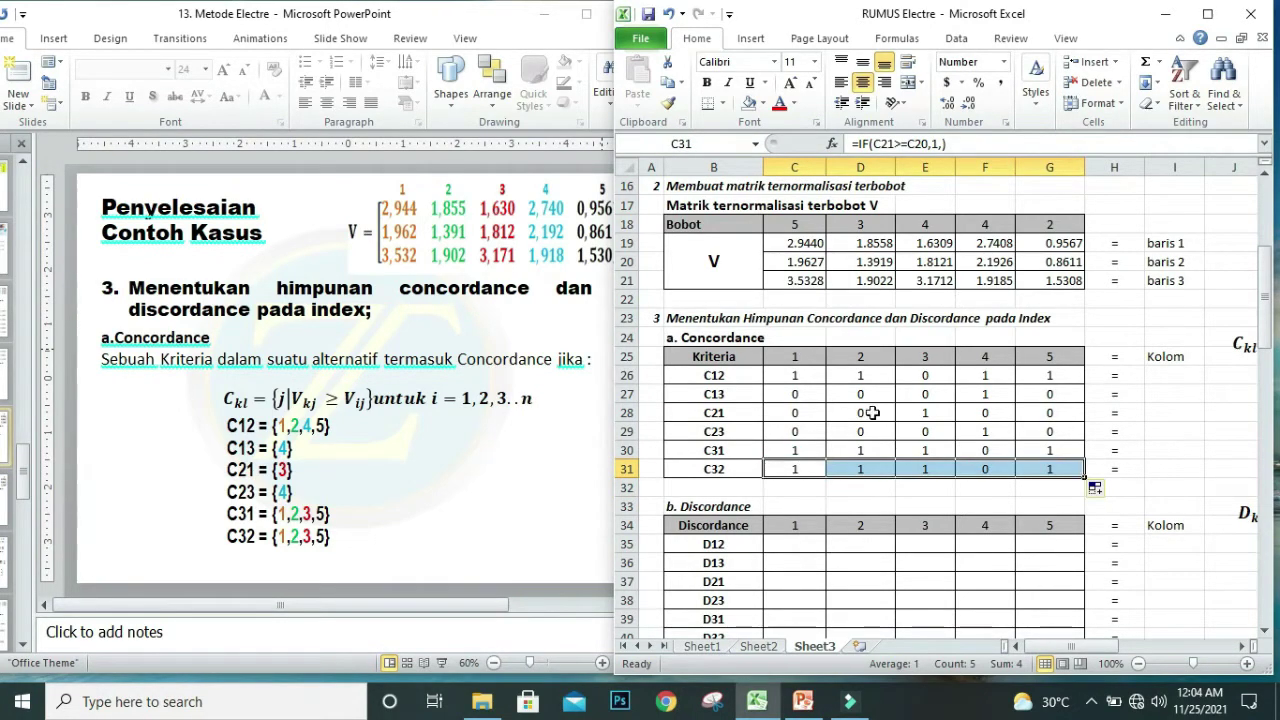
Examine the C12 concordance results against rows 1 and 2 of matrix V, checking criteria 3 and 1 in particular.
{"action": "left_click", "coordinate": [790, 380]}
{"action": "left_click", "coordinate": [867, 377]}
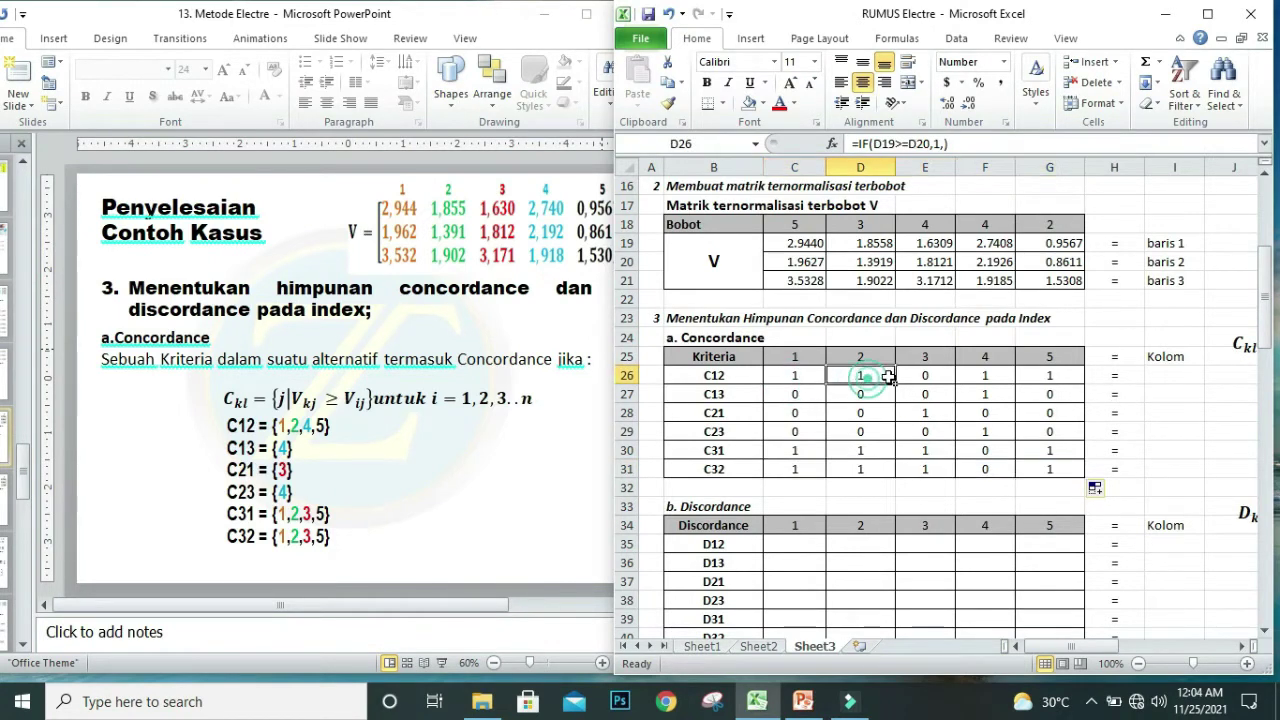
{"action": "left_click", "coordinate": [985, 376]}
{"action": "left_click", "coordinate": [1048, 376]}
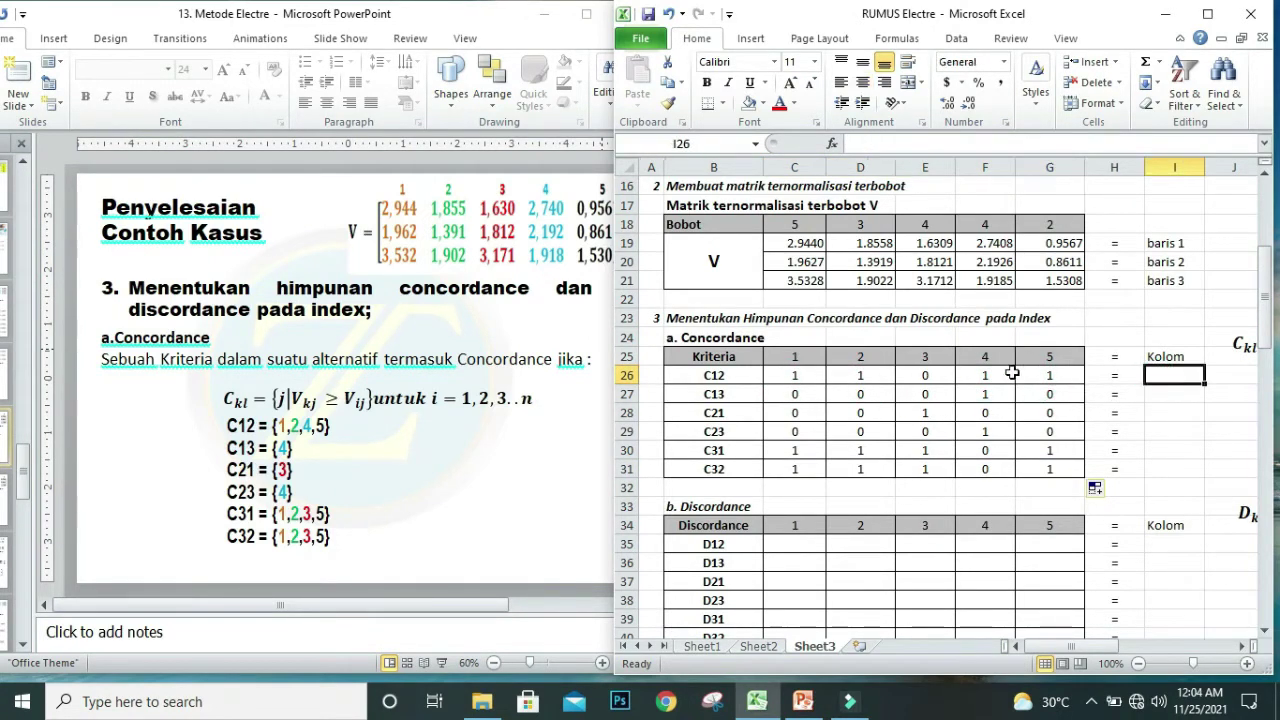
{"action": "left_click", "coordinate": [921, 377]}
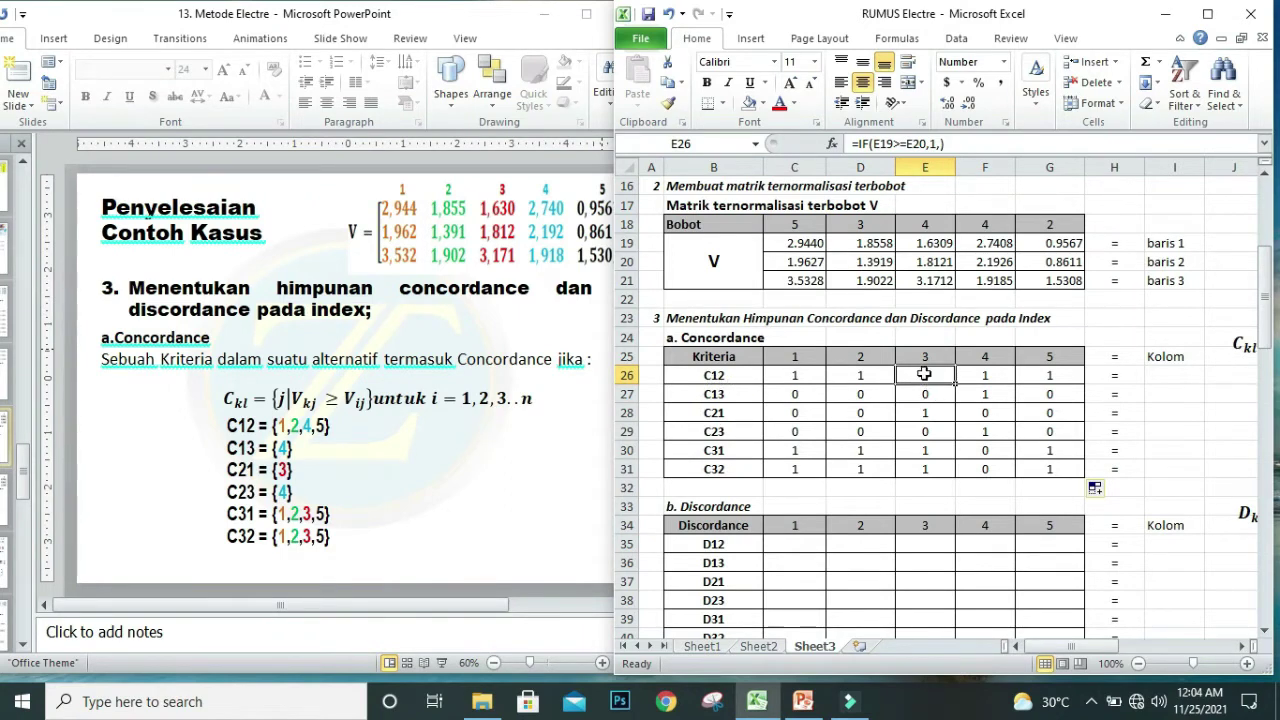
{"action": "left_click", "coordinate": [925, 243]}
{"action": "left_click", "coordinate": [925, 262]}
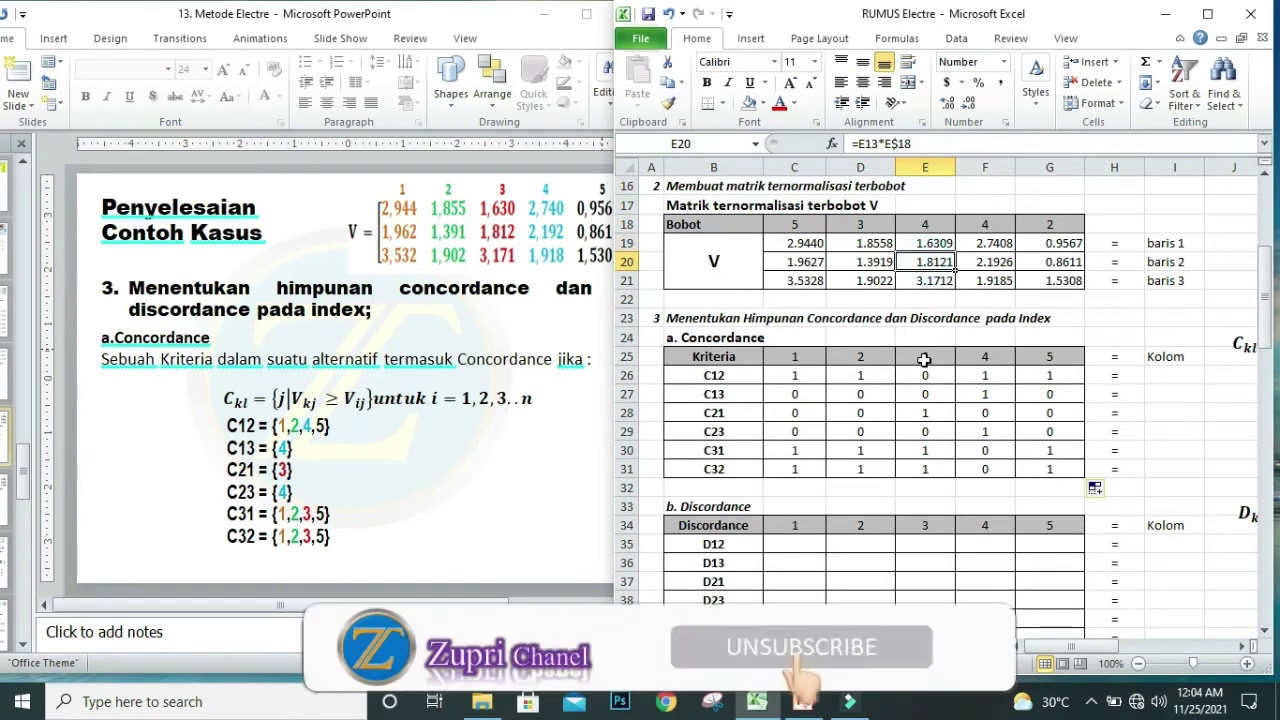
{"action": "left_click_drag", "start_coordinate": [925, 360], "coordinate": [925, 469]}
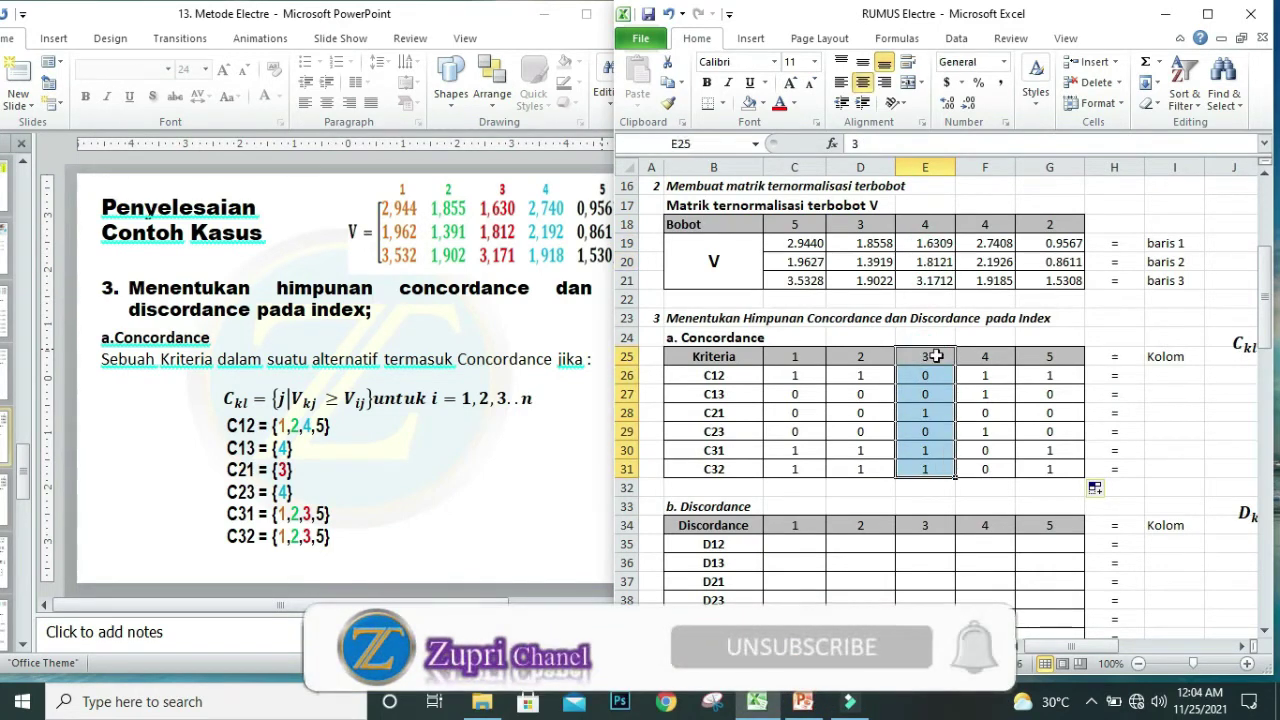
{"action": "left_click", "coordinate": [928, 243]}
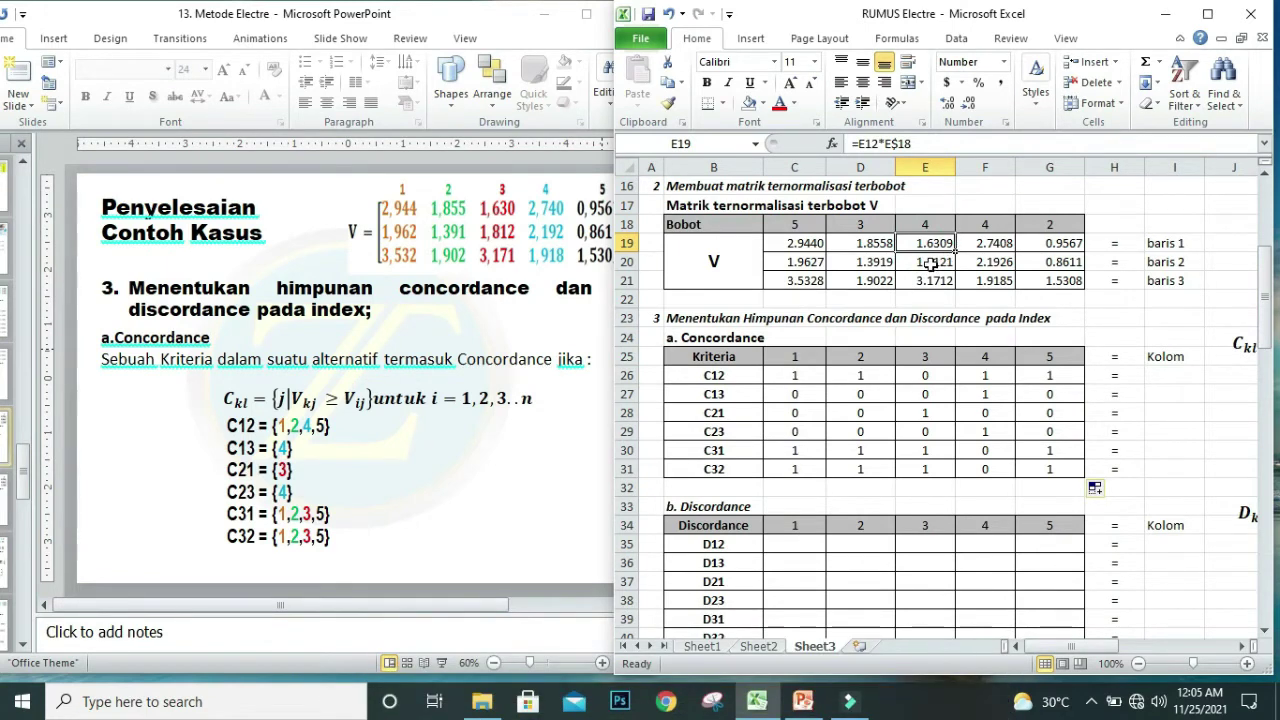
{"action": "left_click", "coordinate": [931, 264]}
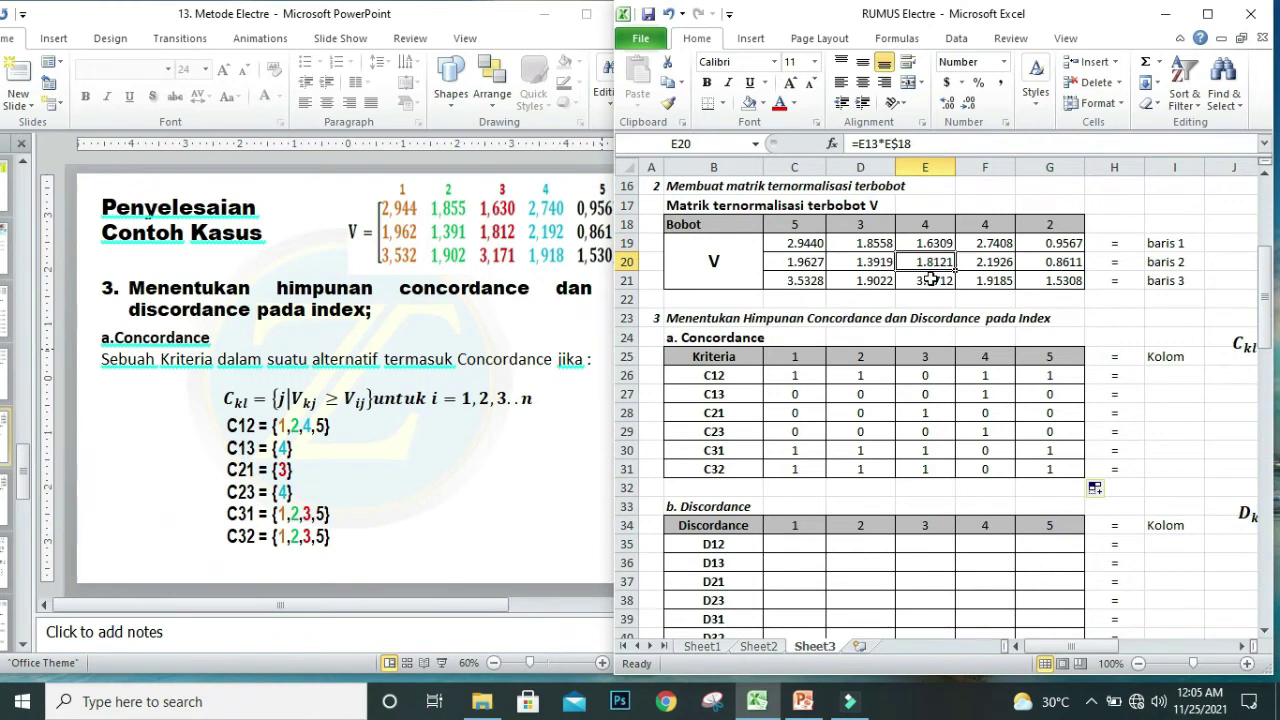
{"action": "left_click", "coordinate": [929, 375]}
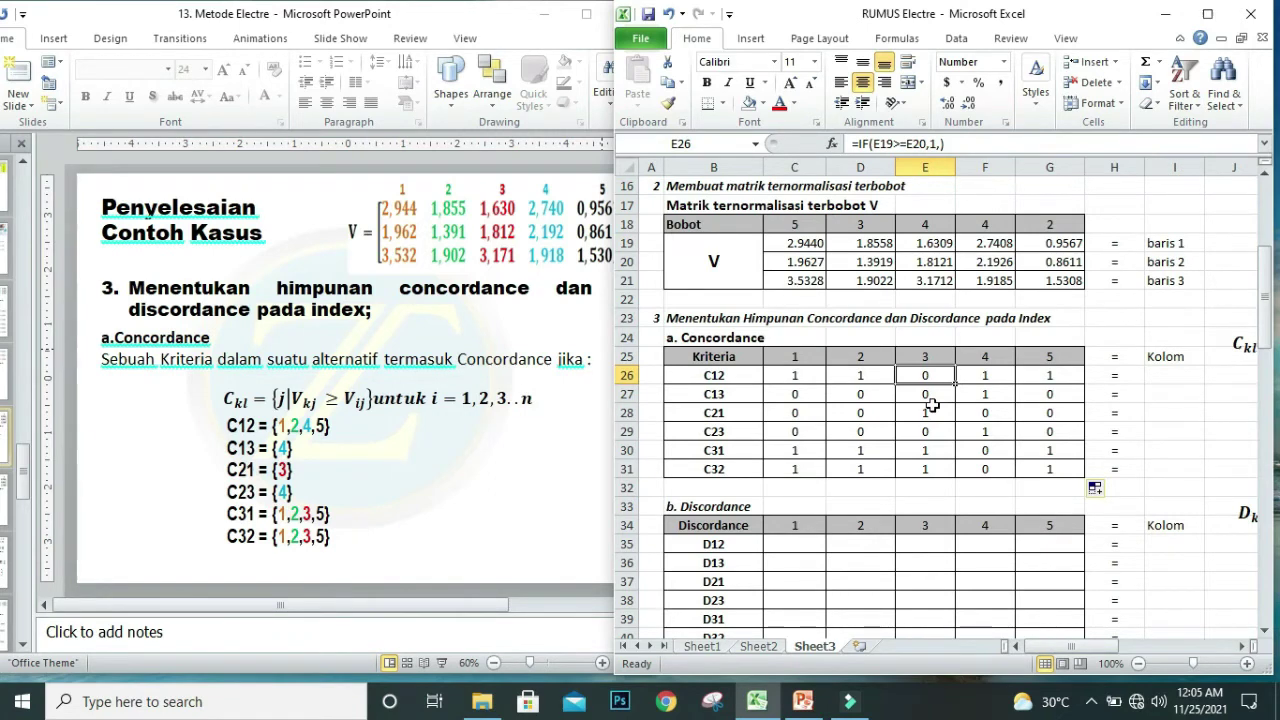
{"action": "left_click", "coordinate": [933, 375]}
{"action": "left_click", "coordinate": [789, 374]}
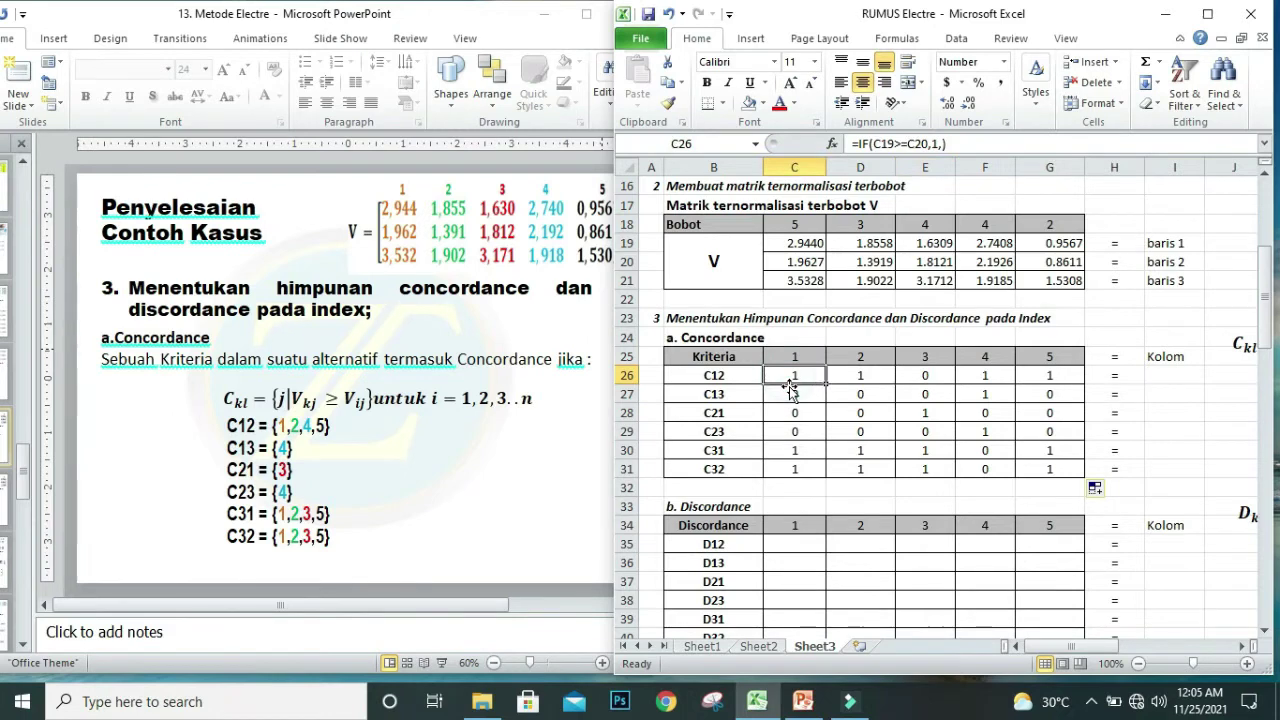
{"action": "left_click", "coordinate": [807, 243]}
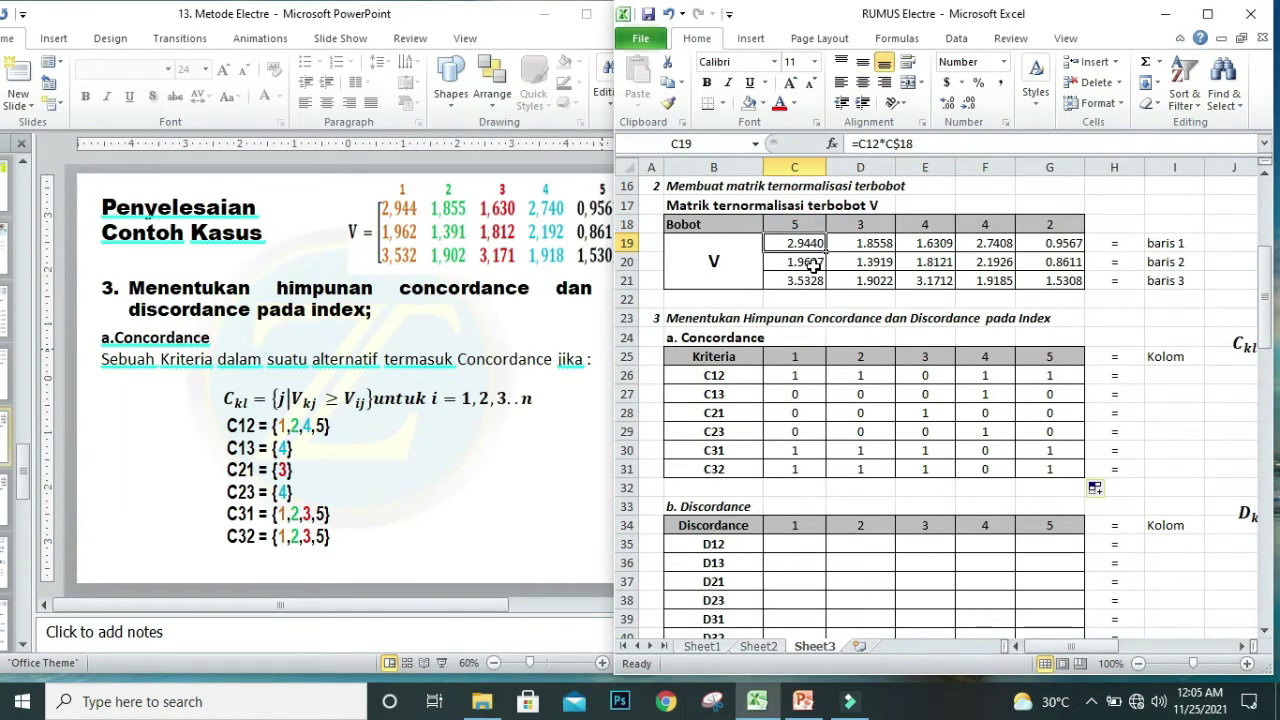
{"action": "left_click", "coordinate": [813, 263]}
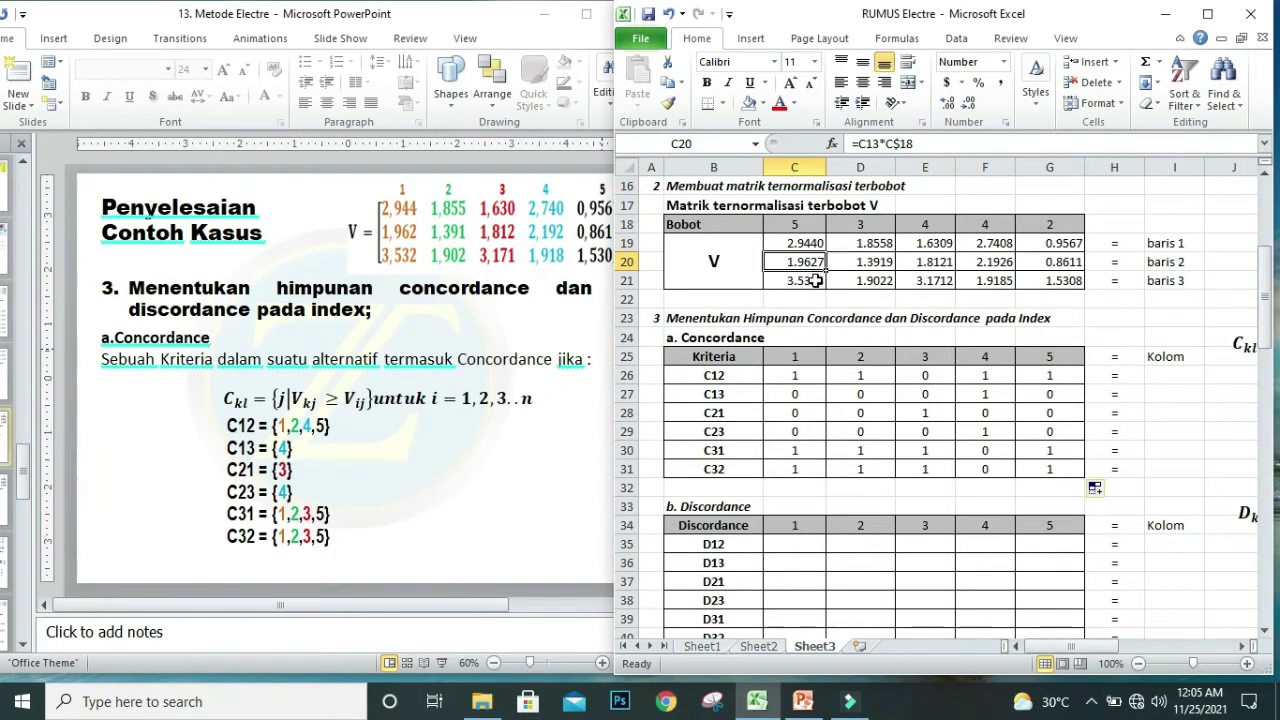
{"action": "left_click", "coordinate": [802, 375]}
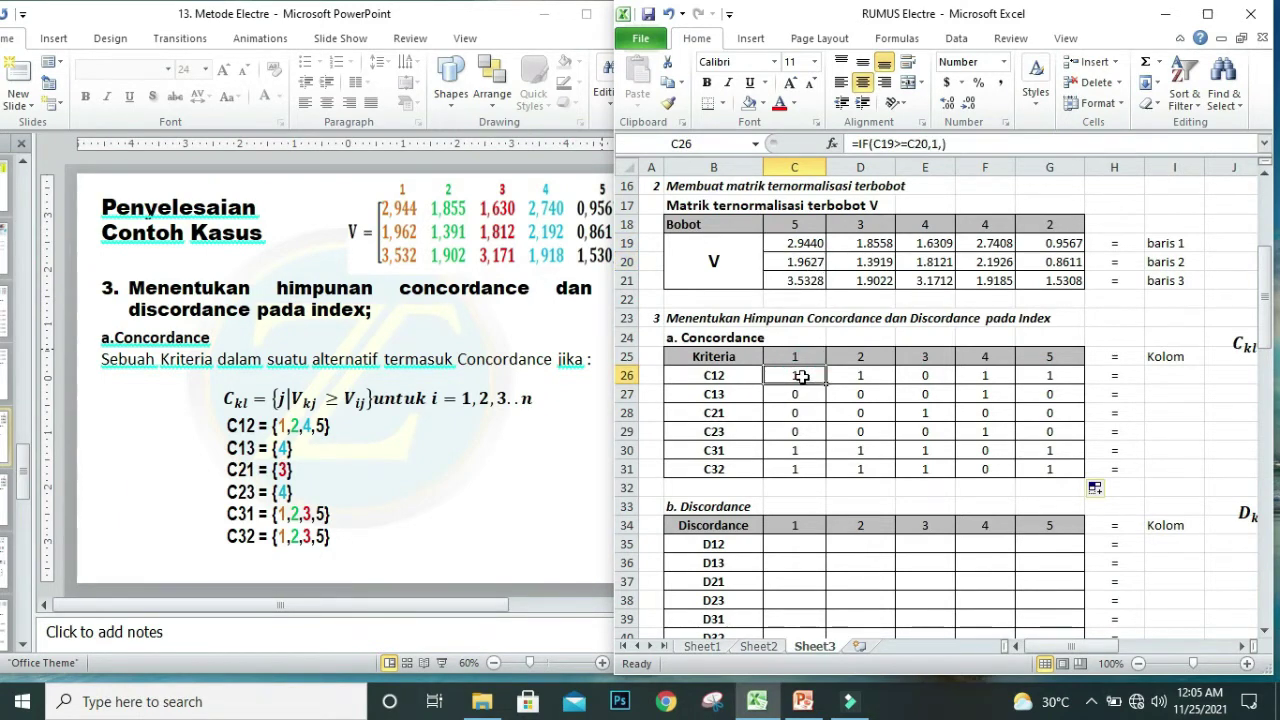
{"action": "left_click", "coordinate": [737, 376]}
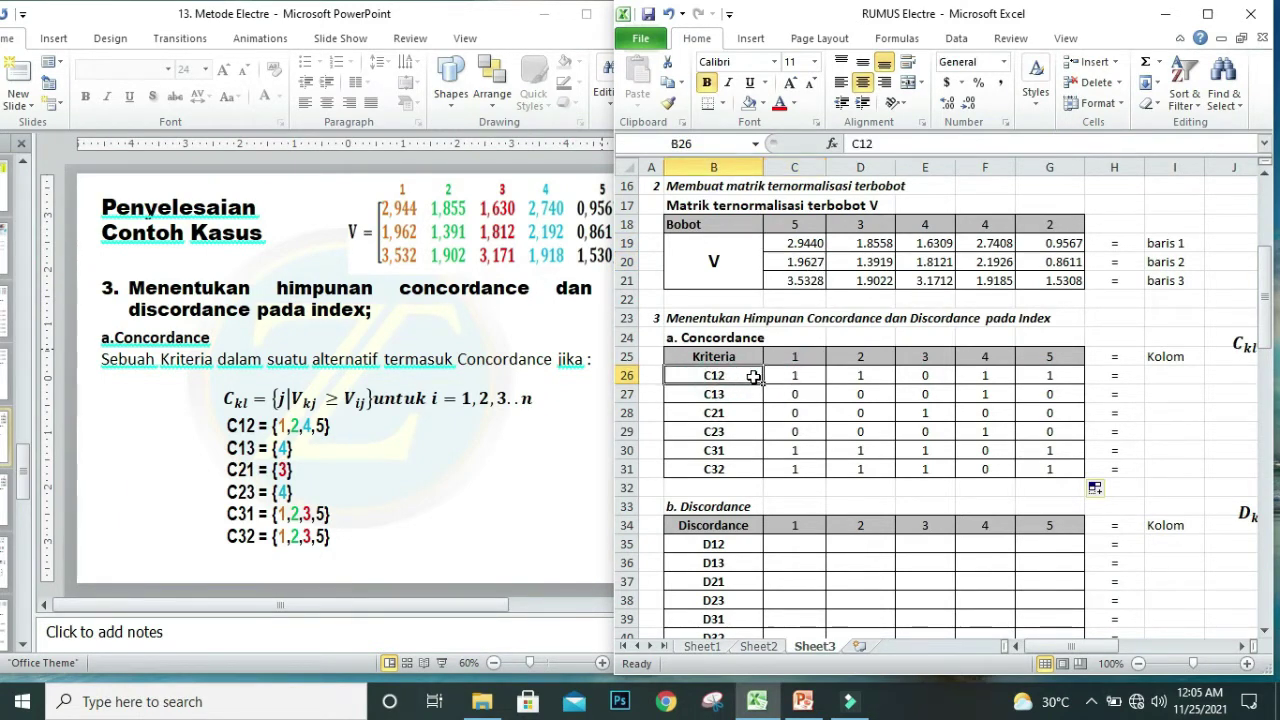
Enter the concordance set {1,2,4,5} for C12 in I26 of the Kolom column.
{"action": "left_click", "coordinate": [1167, 374]}
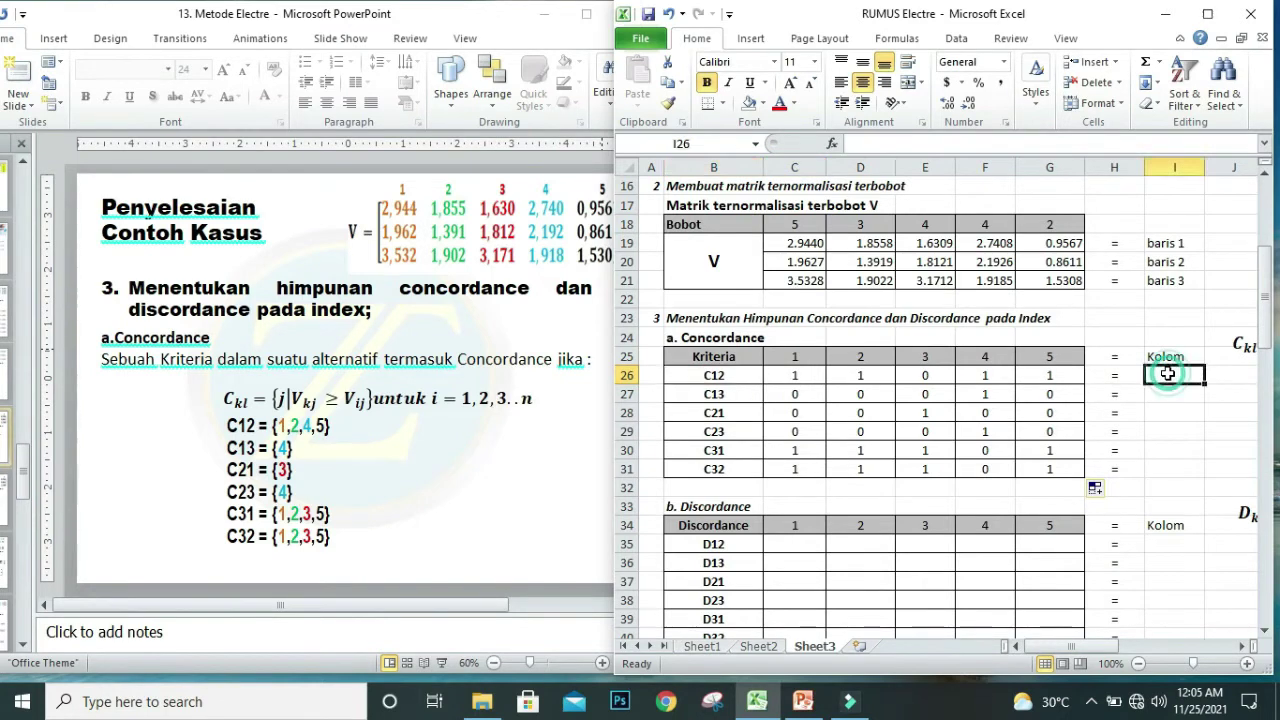
{"action": "type", "text": "{"}
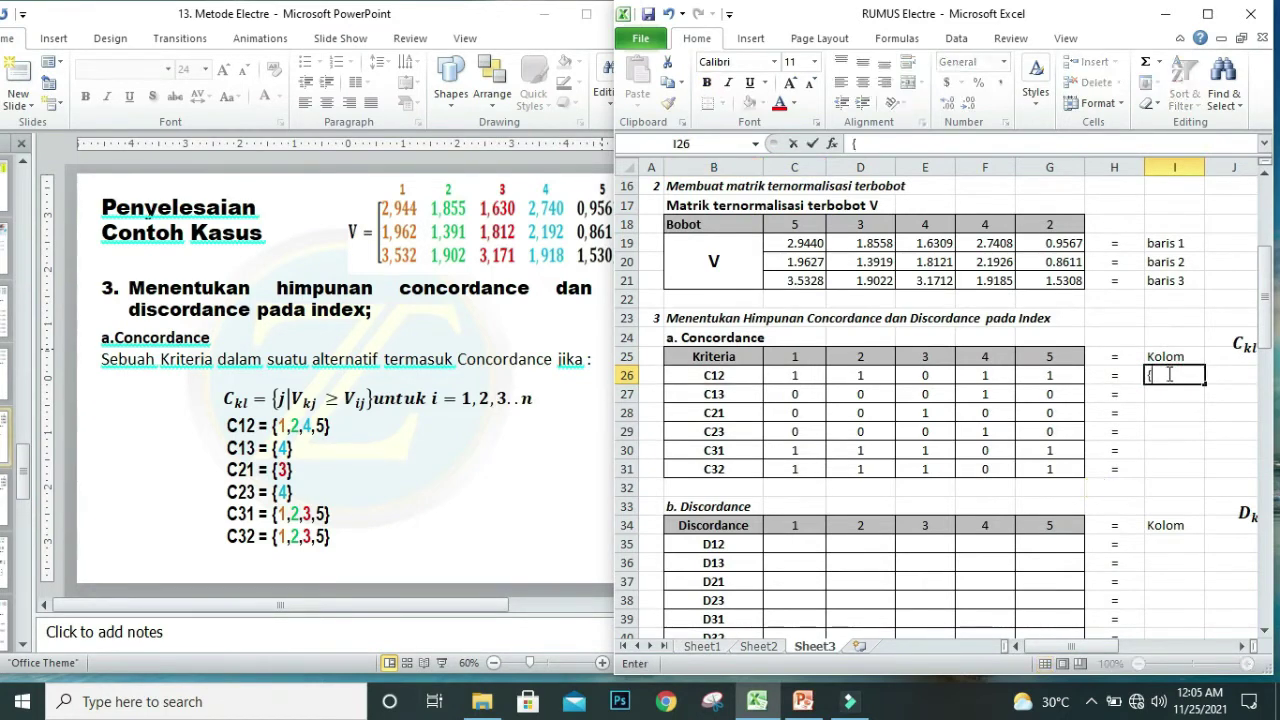
{"action": "type", "text": "1,2,4,5}"}
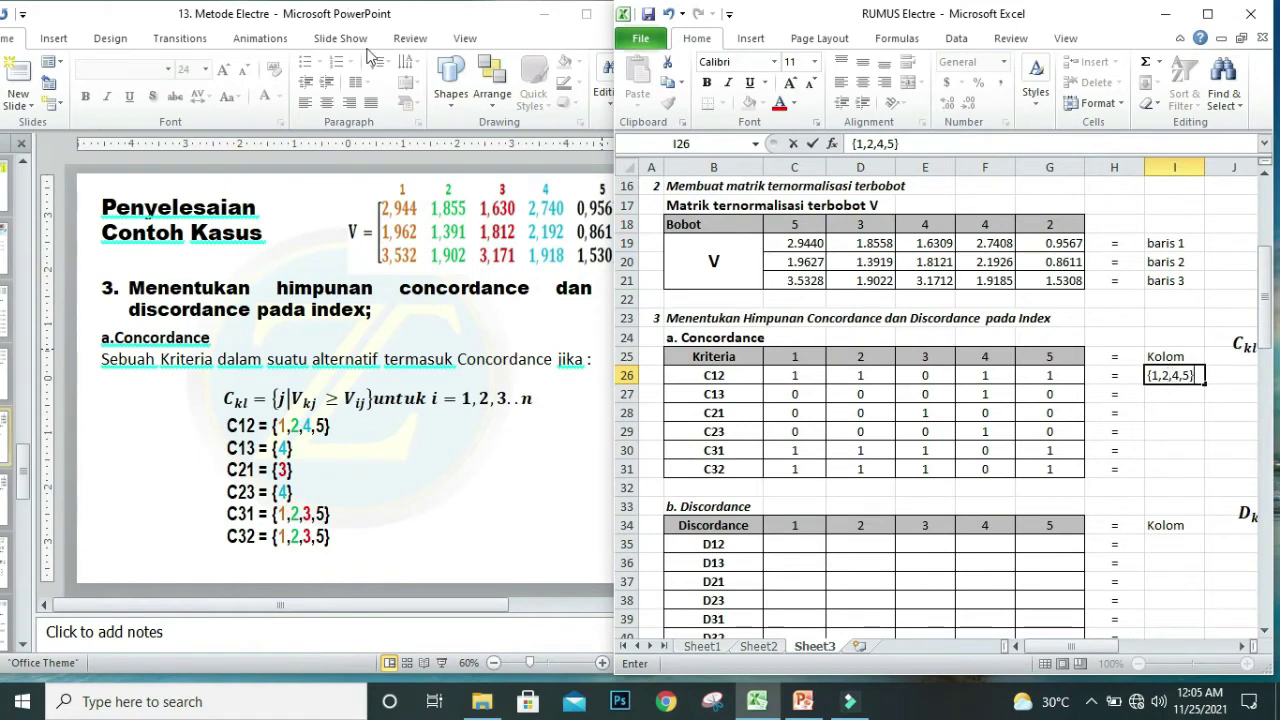
{"action": "left_click", "coordinate": [1185, 449]}
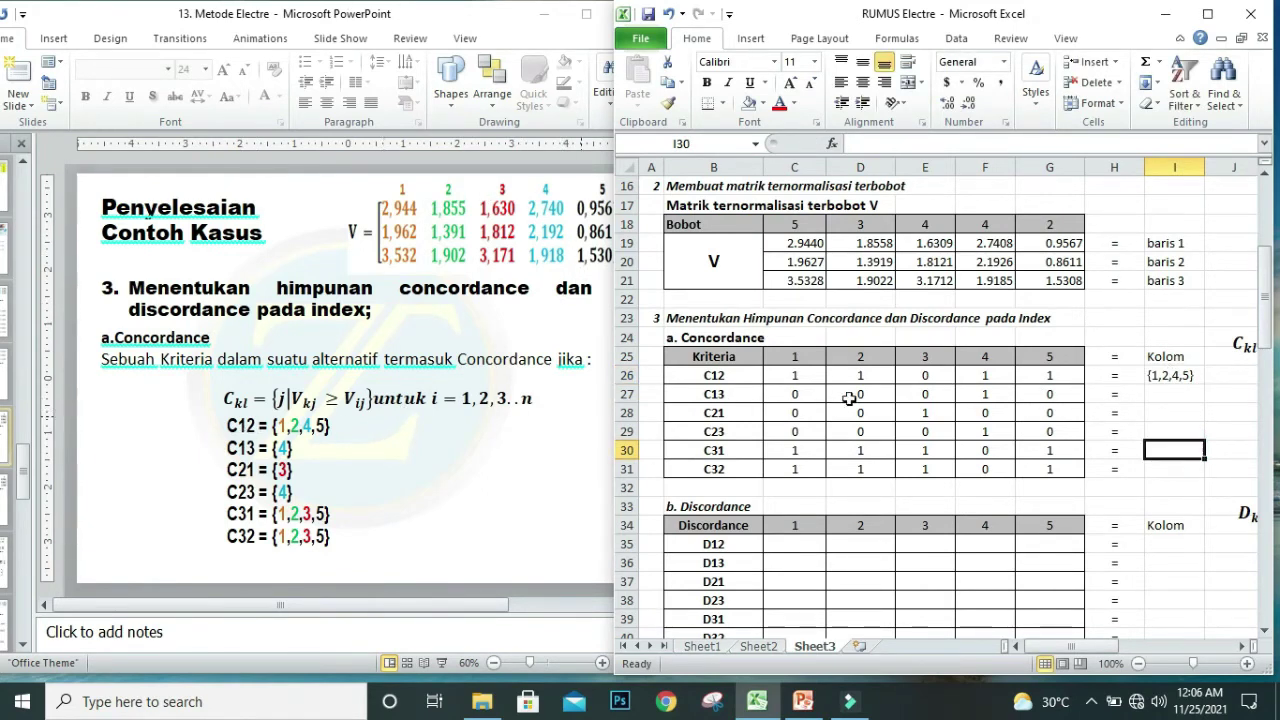
Shade the C12 cells C26:D26 and F26:I26 with a light aqua fill, leaving E26 unshaded.
{"action": "left_click_drag", "start_coordinate": [789, 378], "coordinate": [860, 376]}
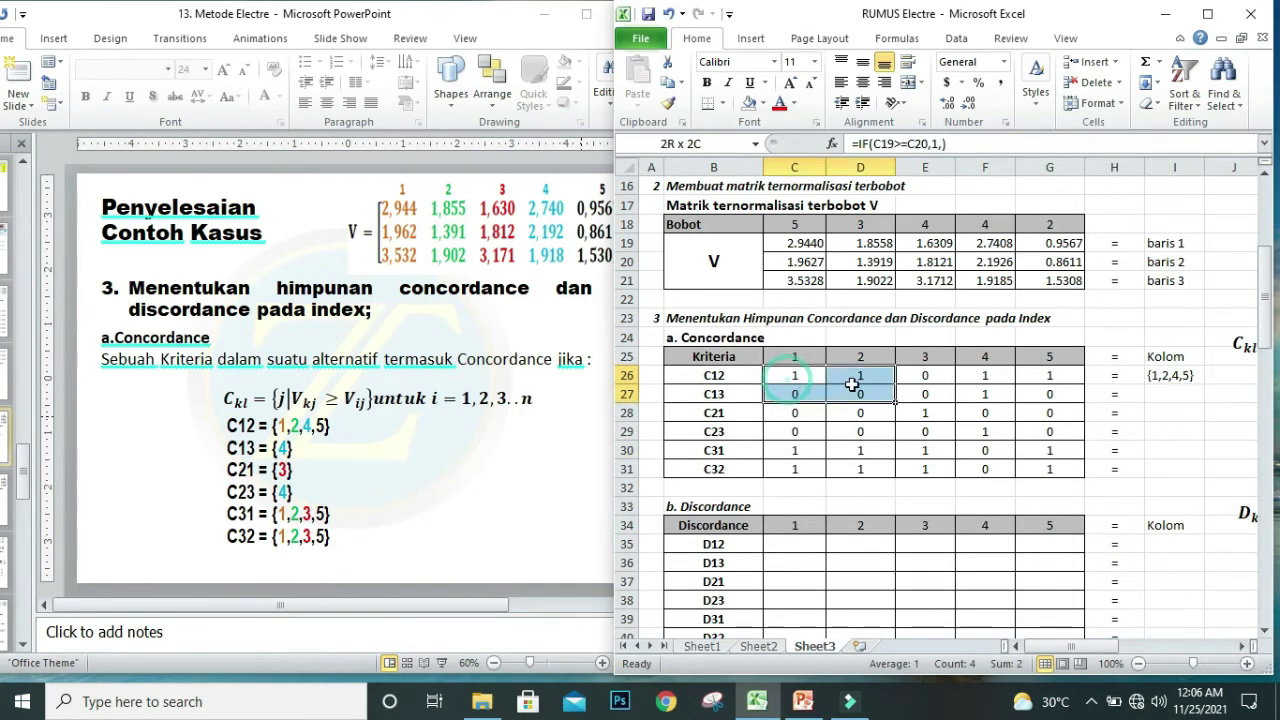
{"action": "left_click", "coordinate": [764, 103]}
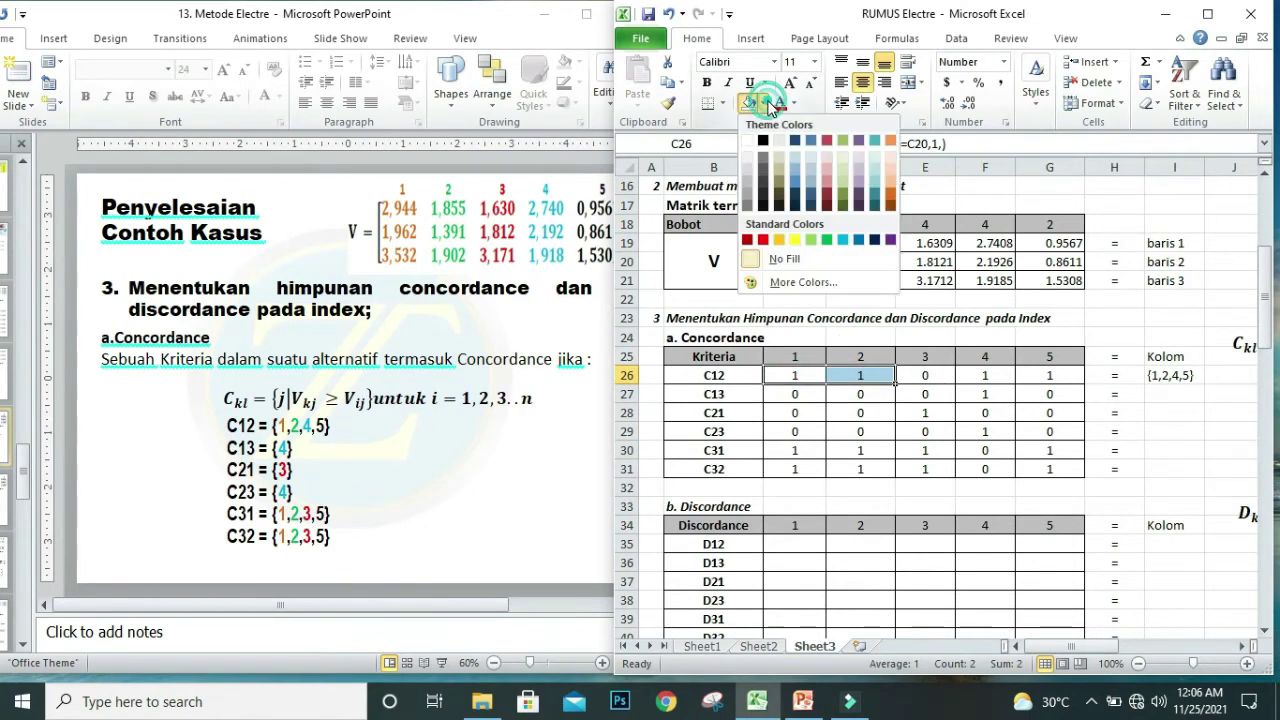
{"action": "left_click", "coordinate": [880, 183]}
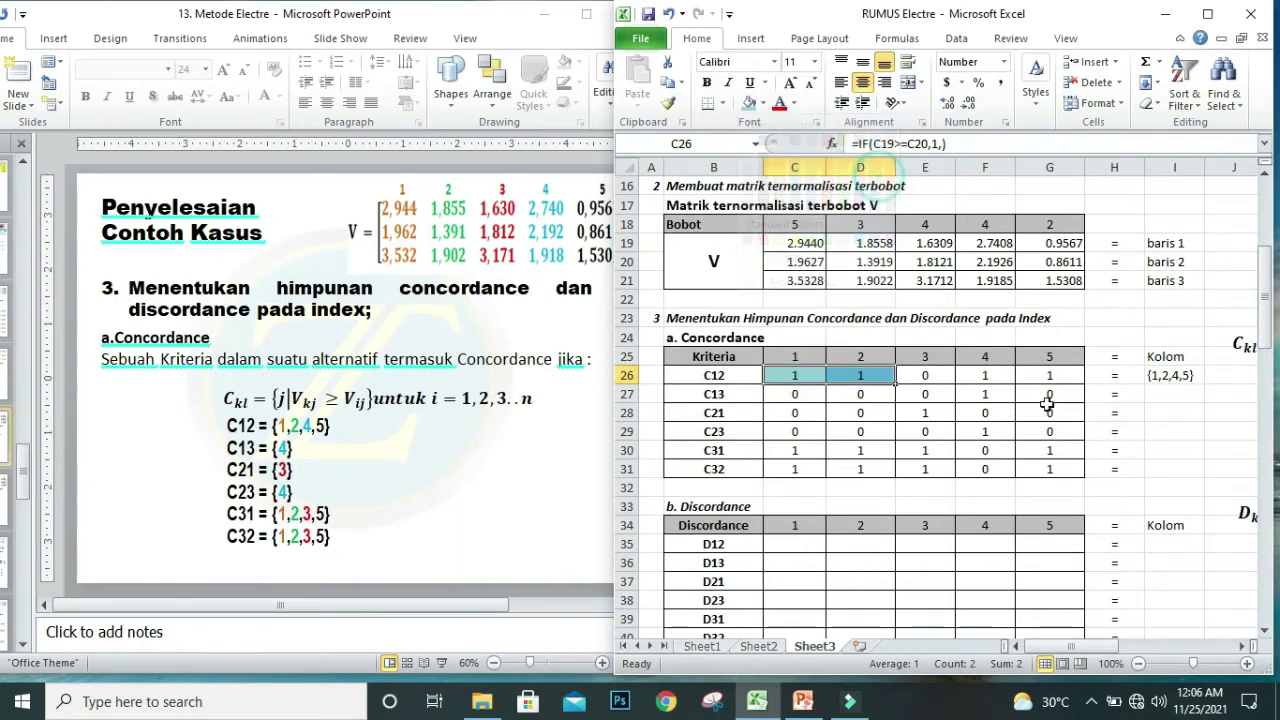
{"action": "left_click_drag", "start_coordinate": [980, 376], "coordinate": [1162, 376]}
{"action": "left_click", "coordinate": [749, 103]}
{"action": "left_click", "coordinate": [1114, 430]}
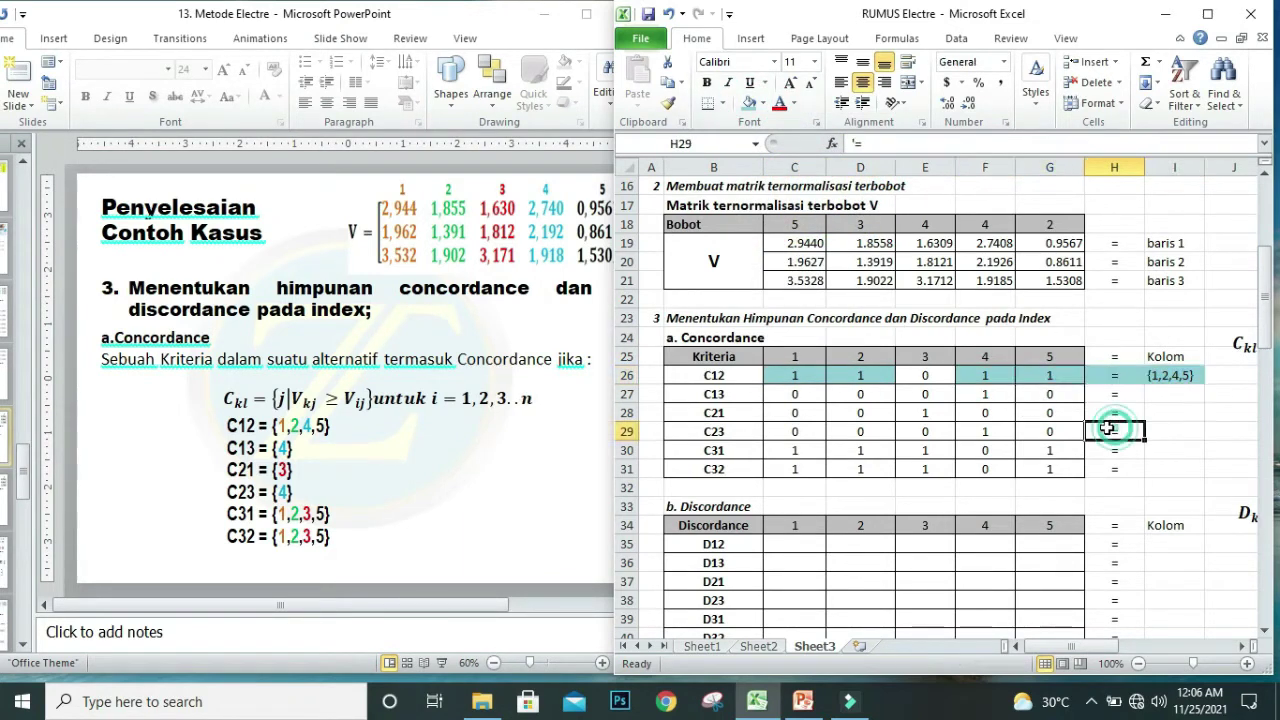
Shade F27 and H27:I27 in the C13 row with a light orange fill.
{"action": "left_click", "coordinate": [983, 395]}
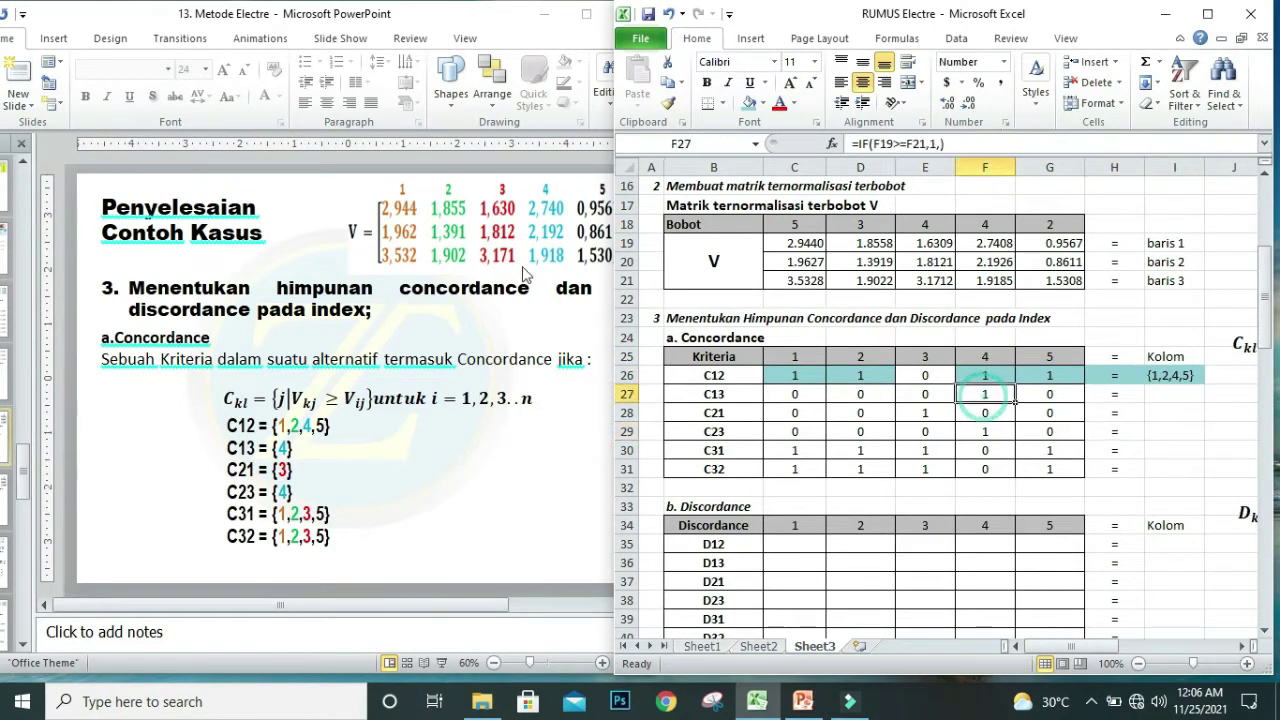
{"action": "left_click", "coordinate": [762, 104]}
{"action": "left_click", "coordinate": [891, 180]}
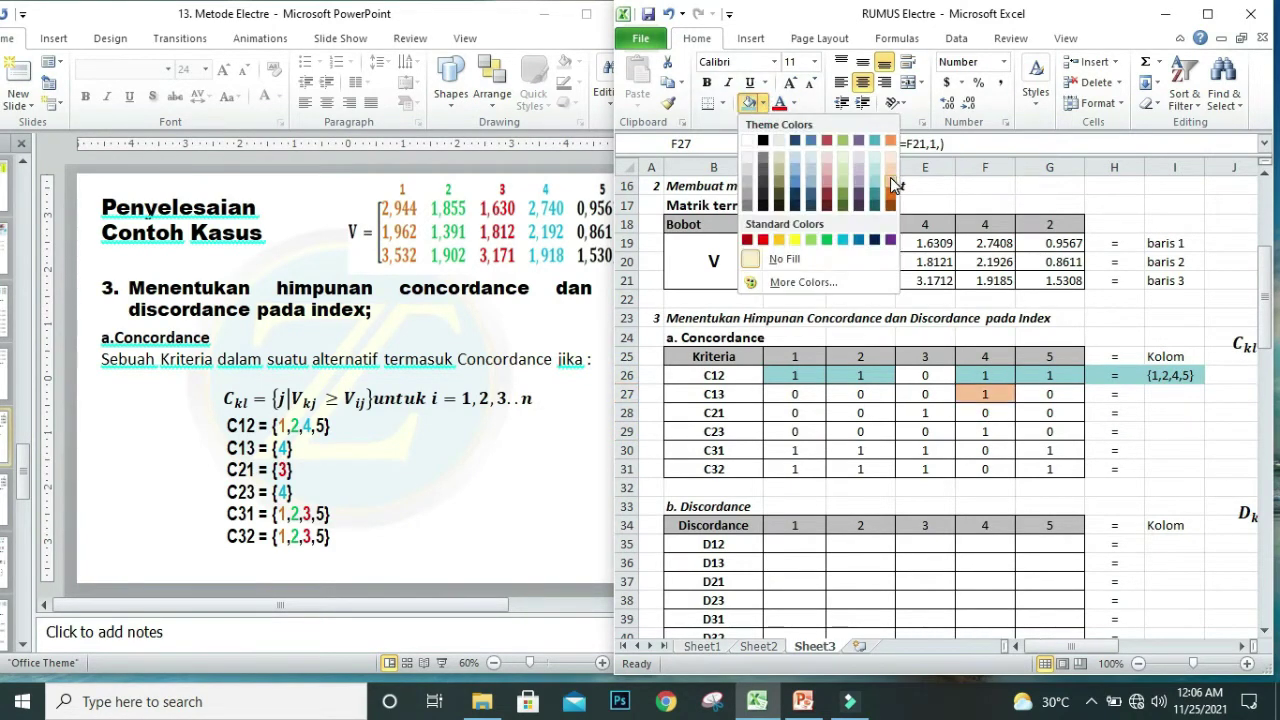
{"action": "left_click_drag", "start_coordinate": [1112, 394], "coordinate": [1165, 395]}
{"action": "left_click", "coordinate": [749, 103]}
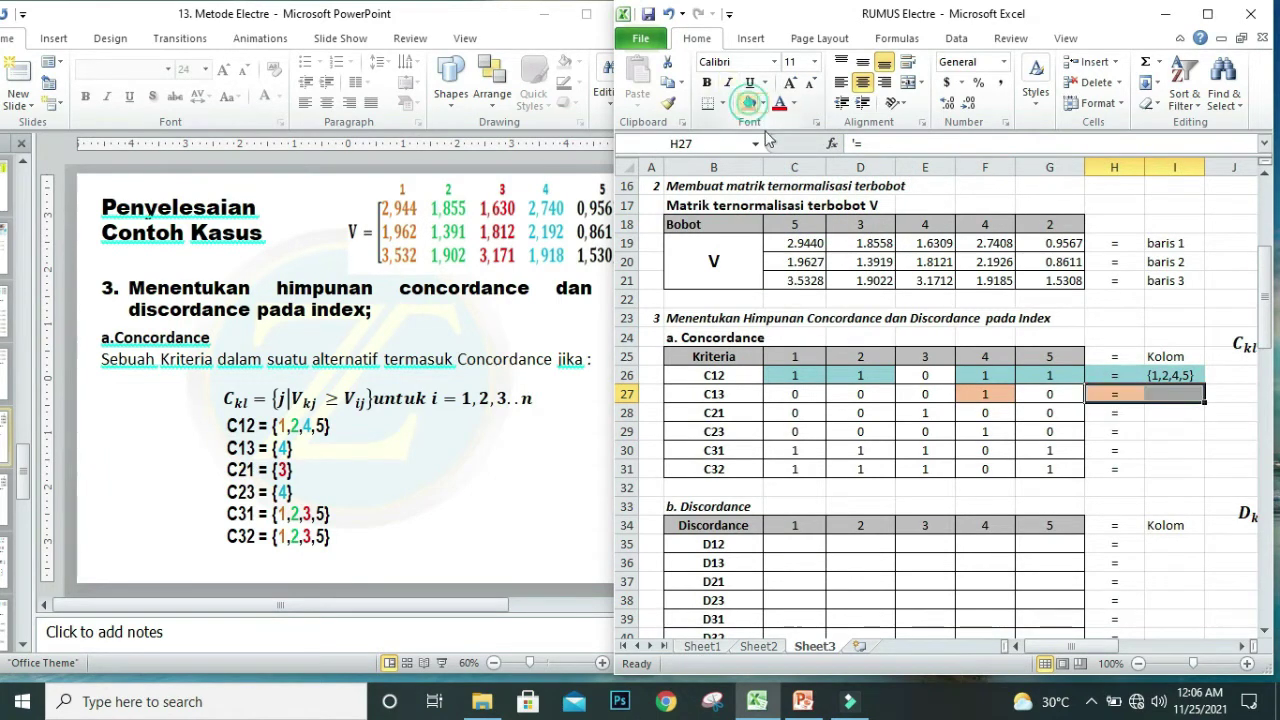
Enter the concordance set {4} for C13 in I27.
{"action": "left_click", "coordinate": [1170, 395]}
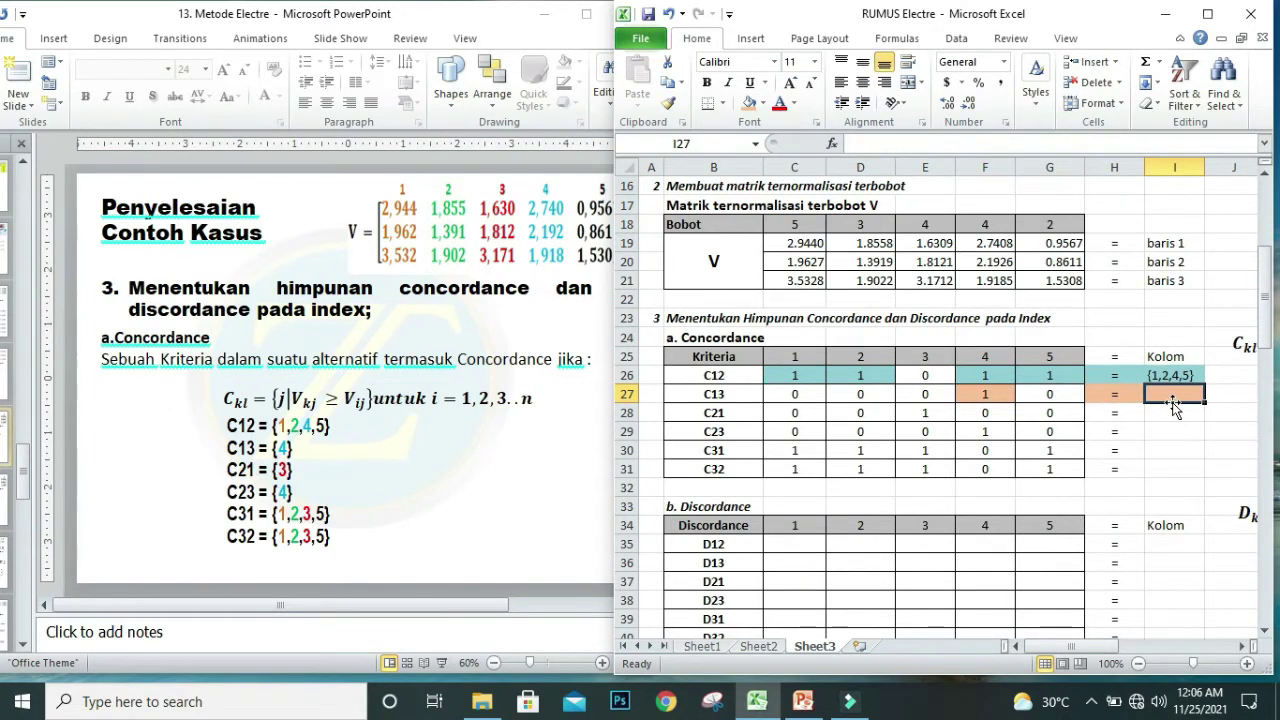
{"action": "type", "text": "{4}"}
{"action": "key", "text": "Return"}
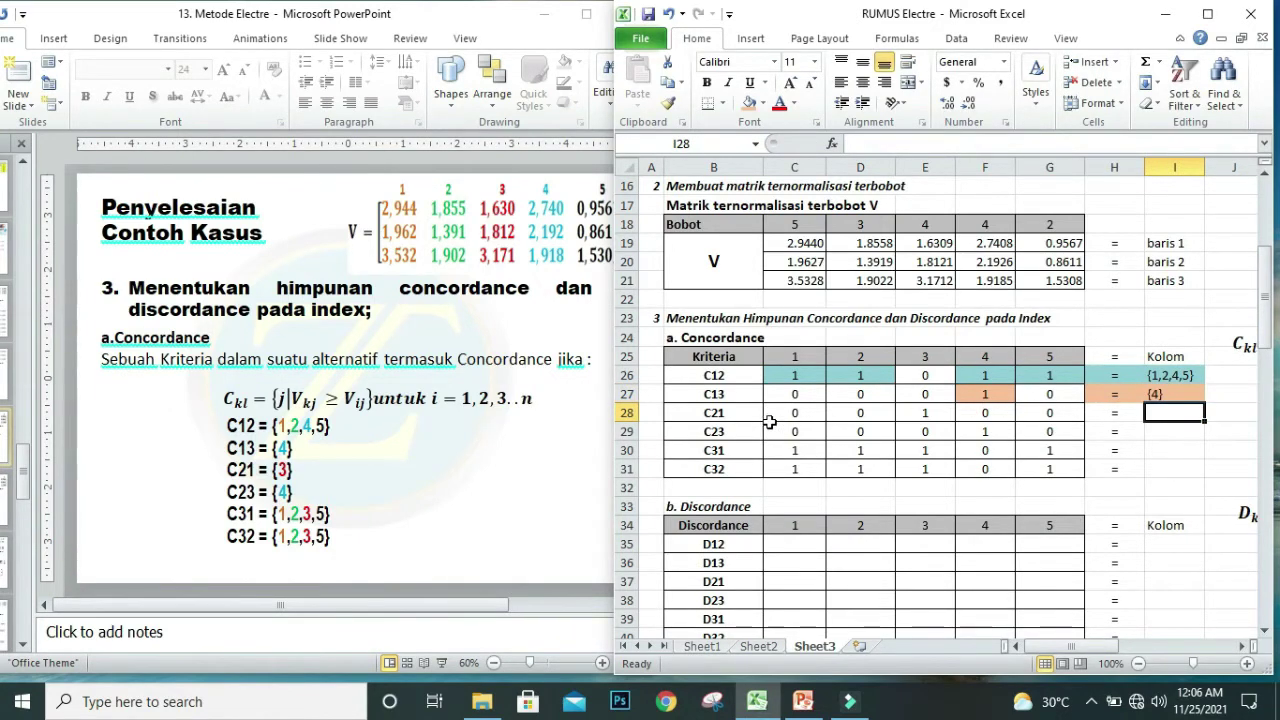
Shade E28 and H28:I28 in the C21 row grey and enter the concordance set {3} in I28.
{"action": "left_click", "coordinate": [922, 413]}
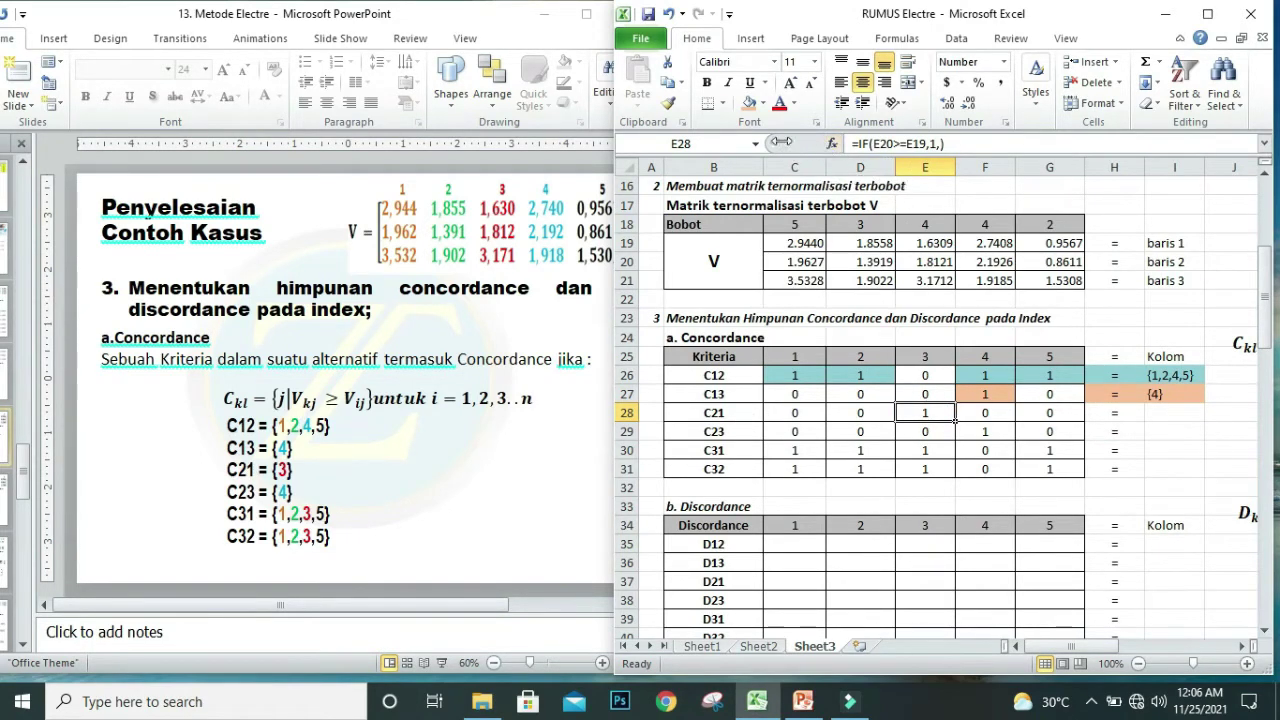
{"action": "left_click", "coordinate": [762, 103]}
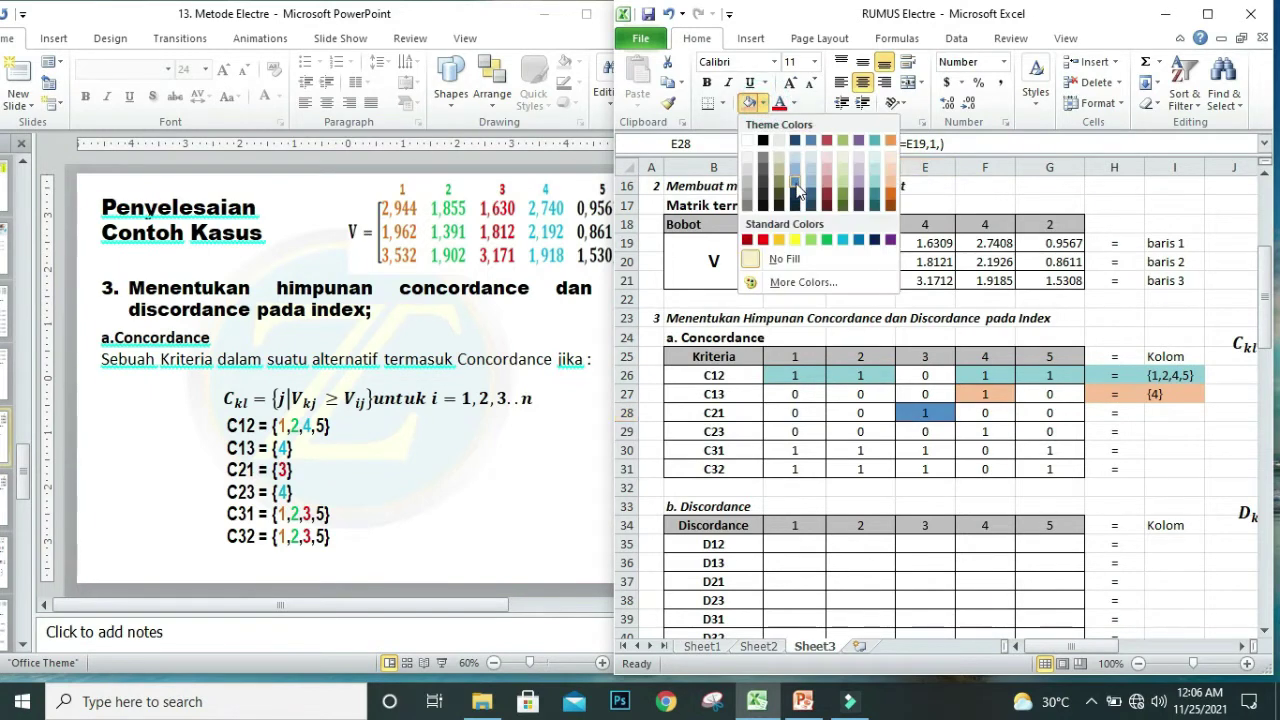
{"action": "left_click", "coordinate": [746, 190]}
{"action": "left_click_drag", "start_coordinate": [1112, 413], "coordinate": [1155, 418]}
{"action": "key", "text": "F4"}
{"action": "left_click", "coordinate": [1155, 408]}
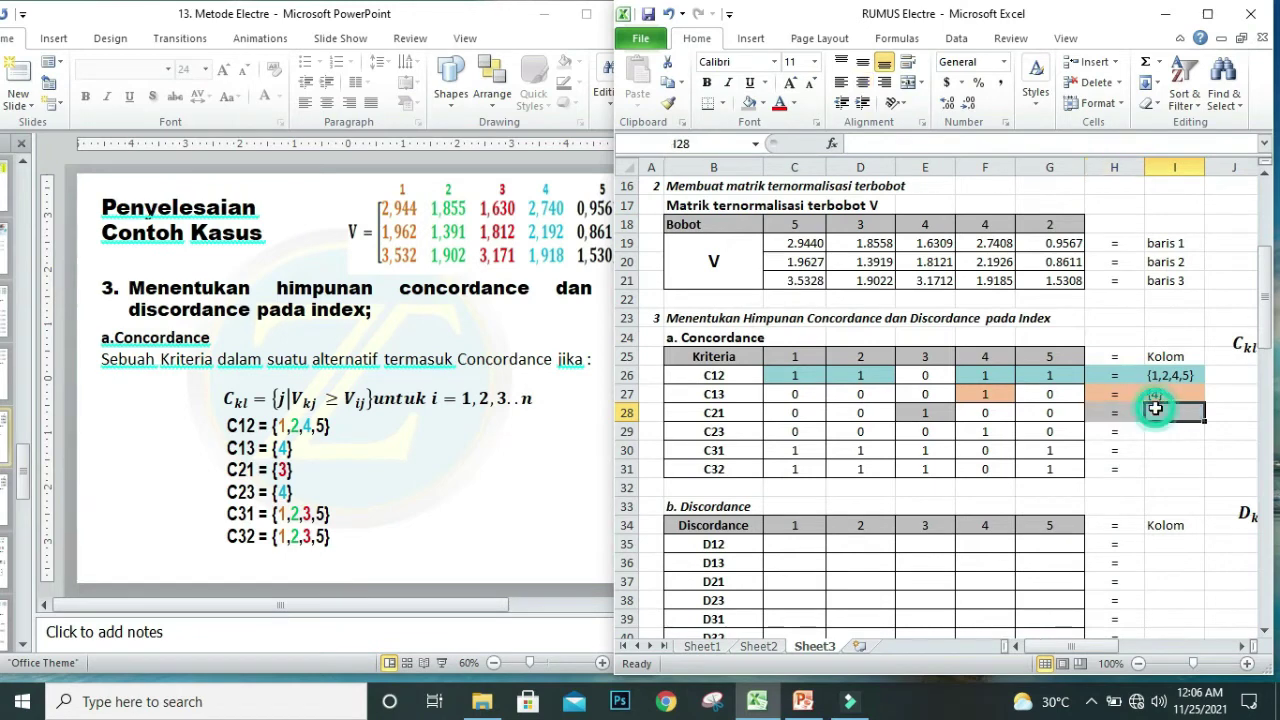
{"action": "type", "text": "{3}"}
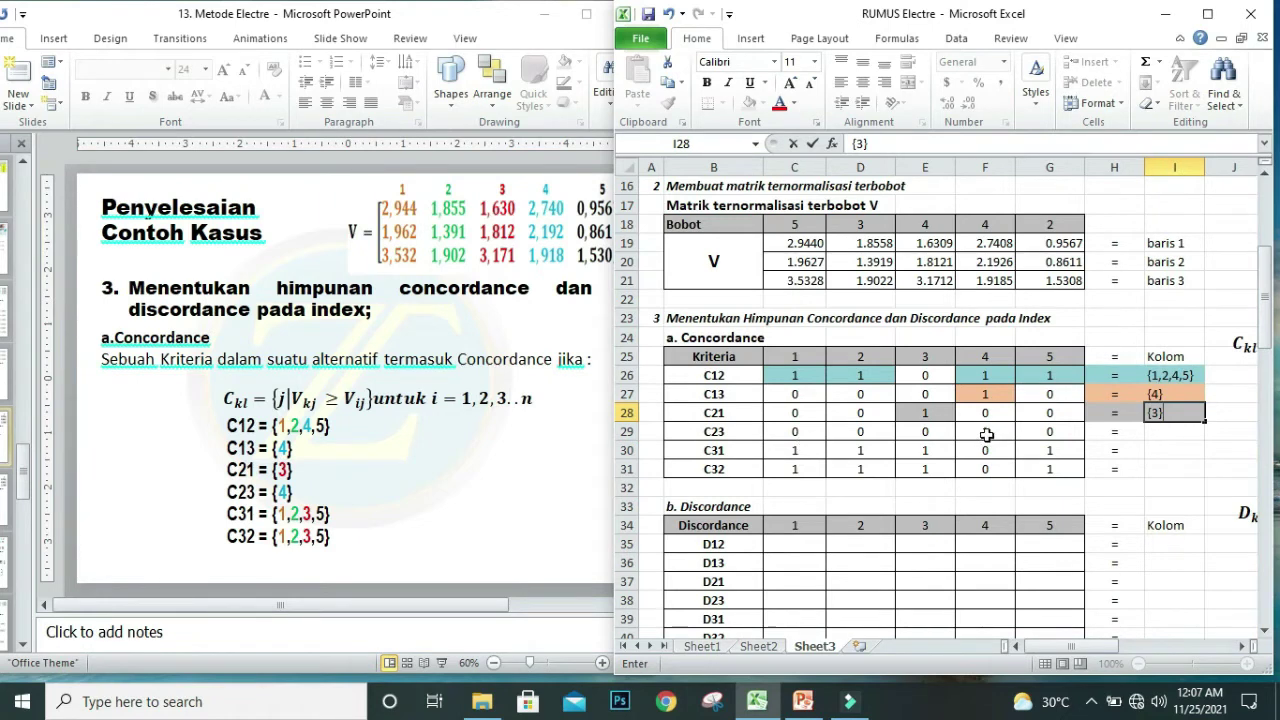
Shade F29 and H29:I29 in the C23 row light blue and enter the concordance set {4} in I29.
{"action": "left_click", "coordinate": [986, 434]}
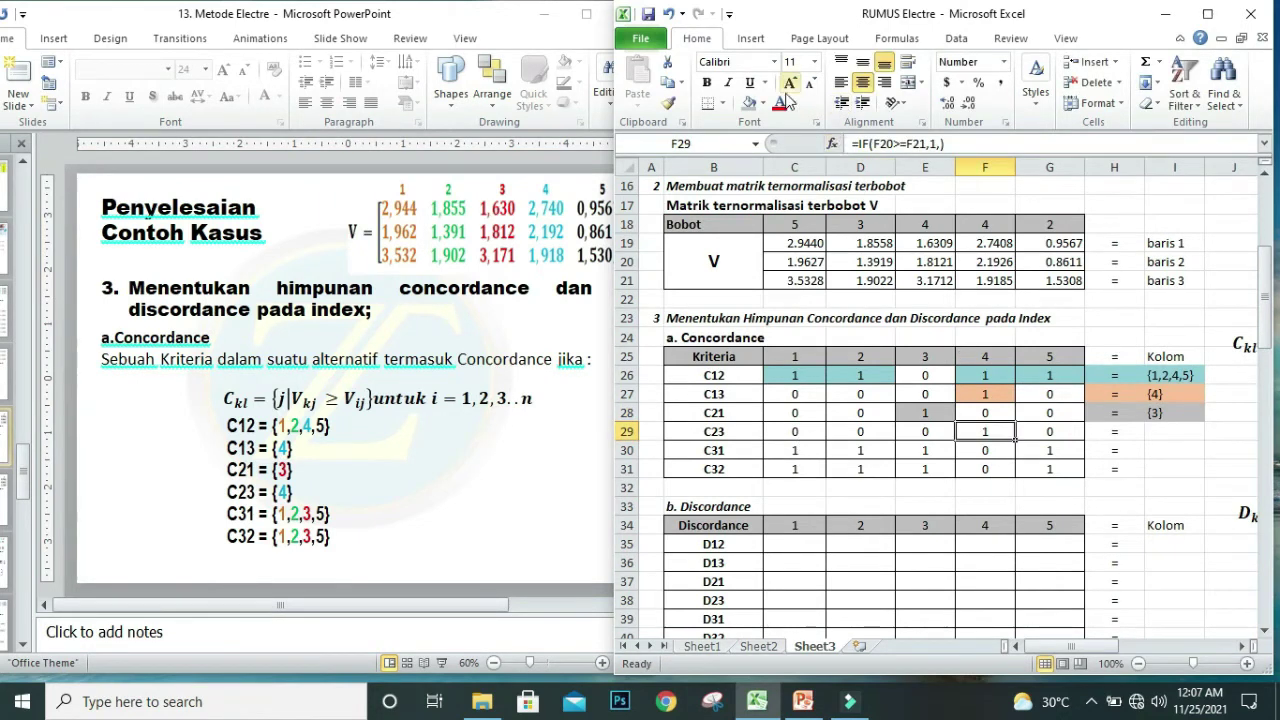
{"action": "left_click", "coordinate": [764, 104]}
{"action": "left_click", "coordinate": [851, 242]}
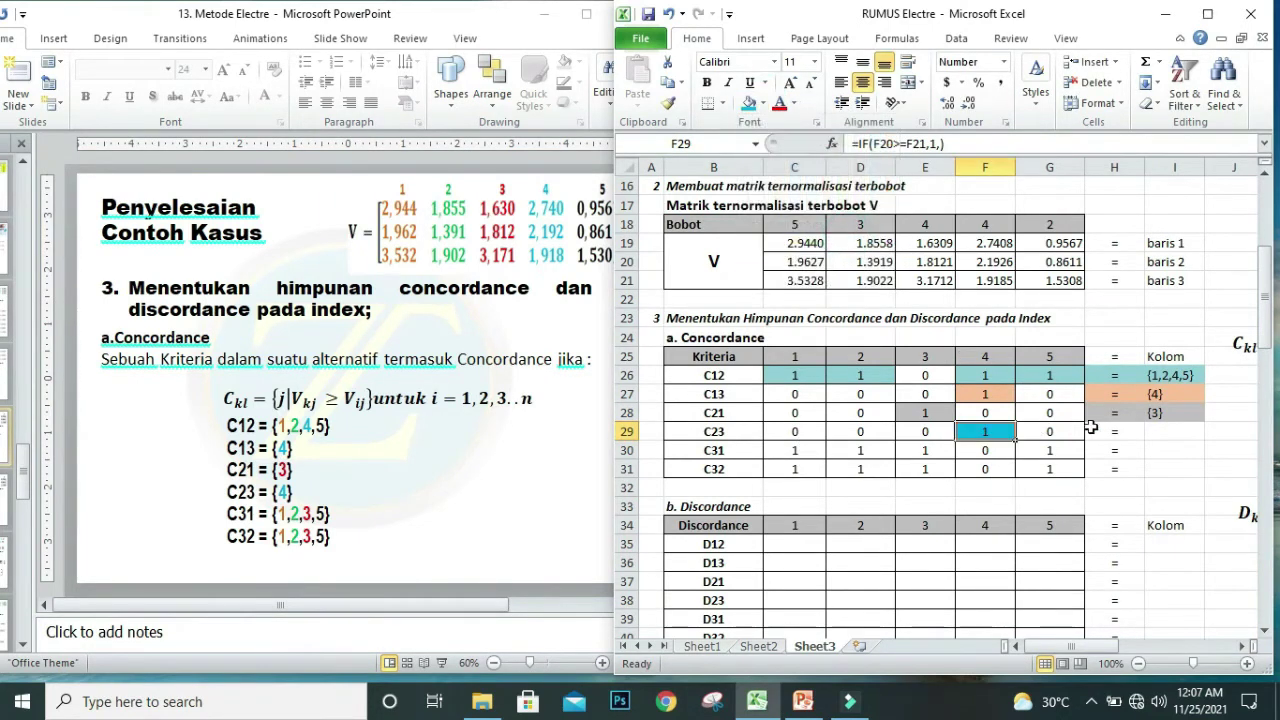
{"action": "left_click", "coordinate": [1127, 432]}
{"action": "key", "text": "F4"}
{"action": "left_click", "coordinate": [1174, 430]}
{"action": "type", "text": "{"}
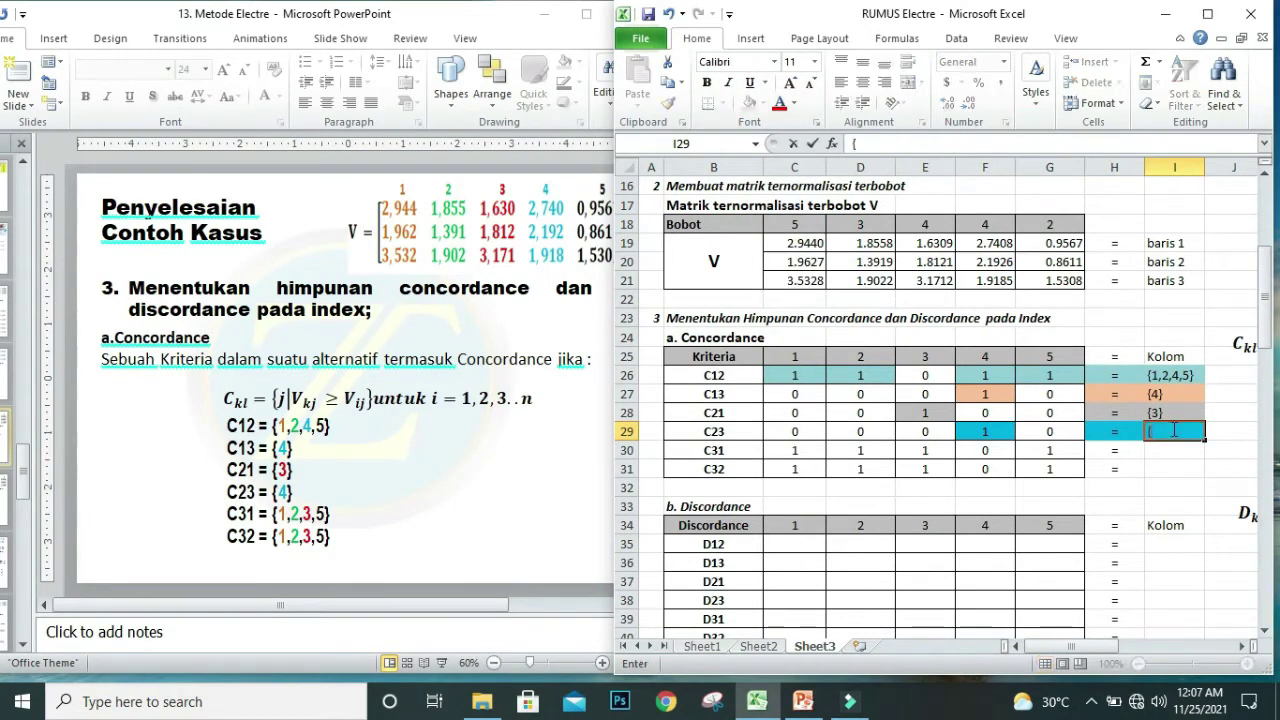
{"action": "type", "text": "4}"}
Shade C30:E30 and G30:I30 in the C31 row with a light green fill, leaving F30 unshaded.
{"action": "left_click_drag", "start_coordinate": [789, 450], "coordinate": [923, 460]}
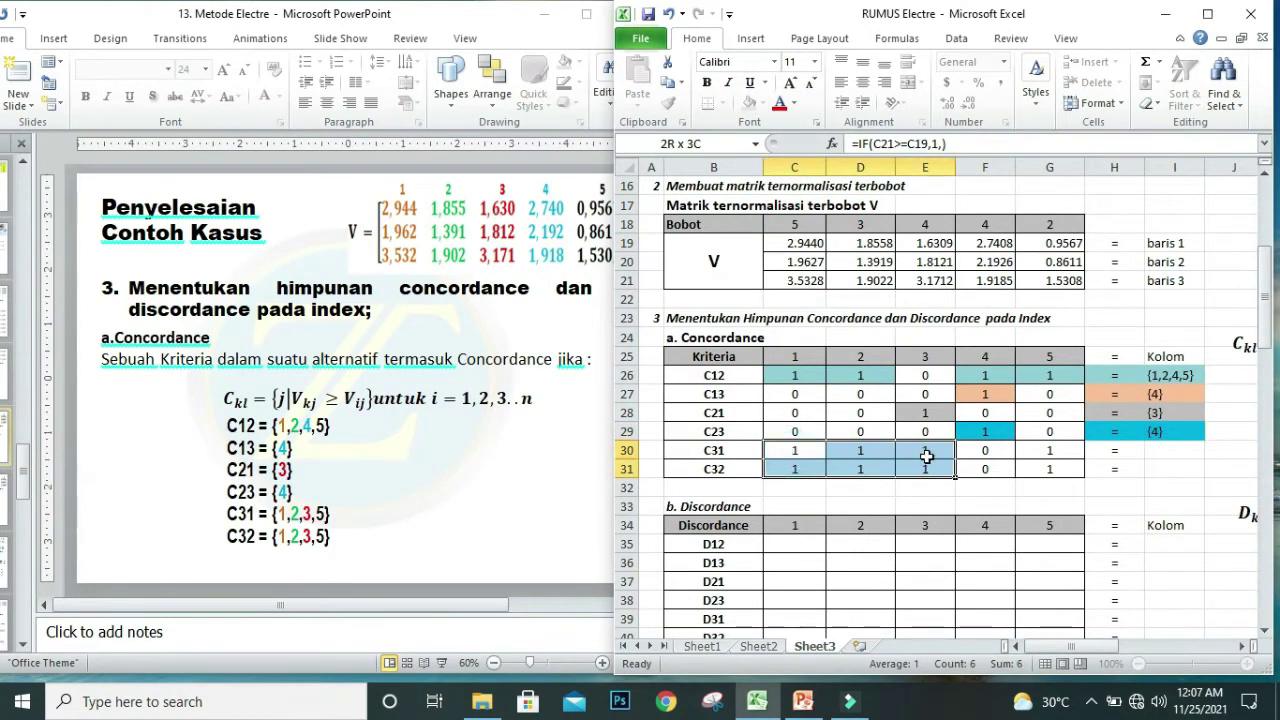
{"action": "left_click", "coordinate": [764, 104]}
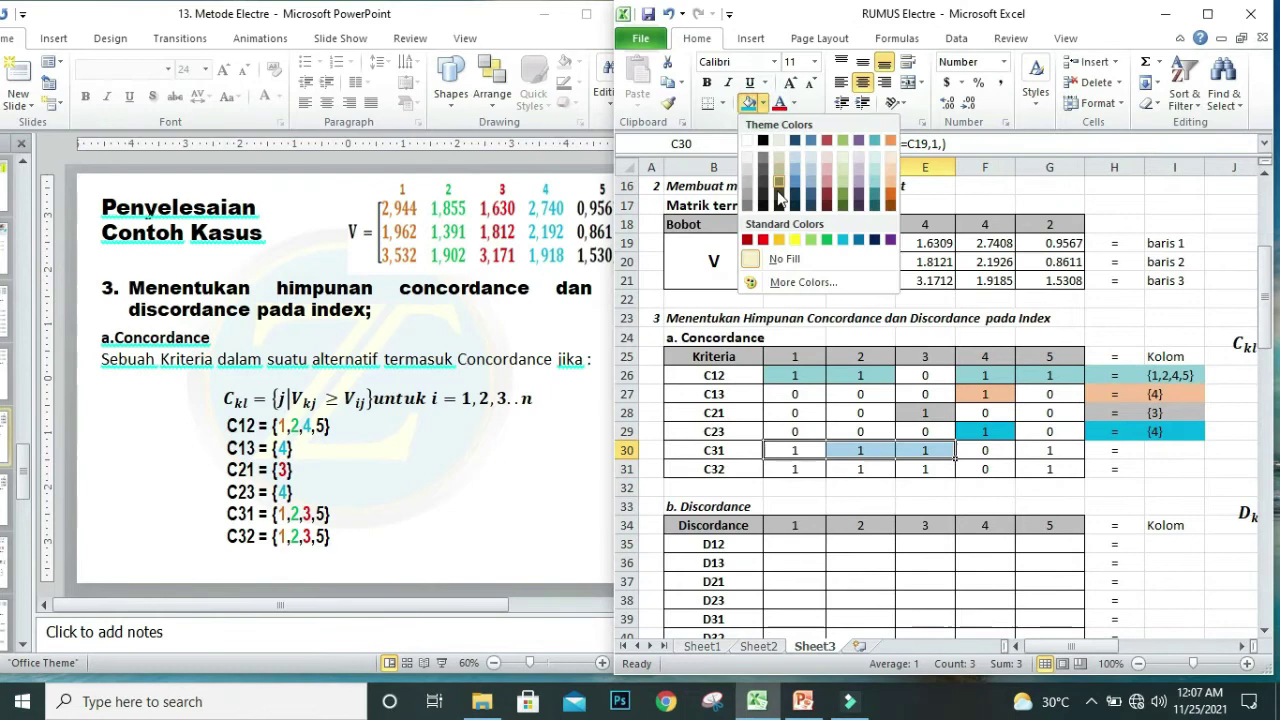
{"action": "left_click", "coordinate": [817, 242]}
{"action": "left_click_drag", "start_coordinate": [1050, 450], "coordinate": [1114, 453]}
{"action": "left_click", "coordinate": [749, 103]}
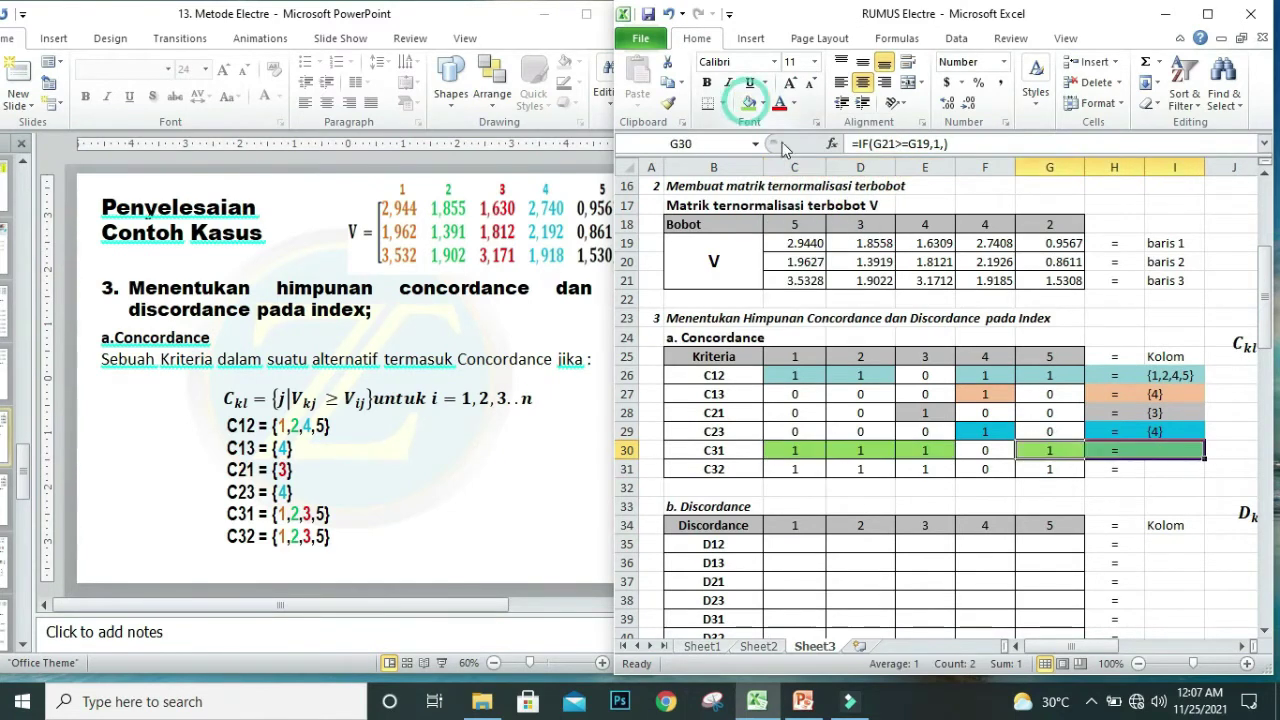
Enter the concordance set {1,2,3,5} for C31 in I30, matching the PowerPoint slide.
{"action": "left_click", "coordinate": [1149, 461]}
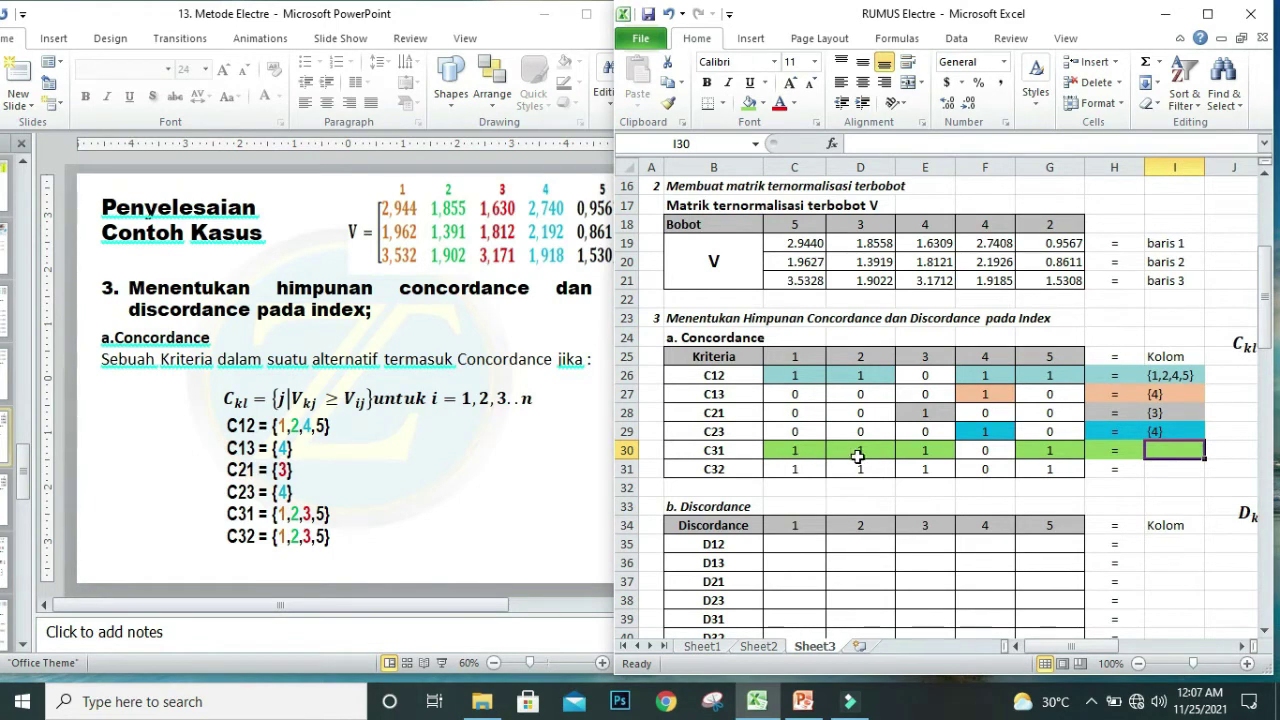
{"action": "left_click", "coordinate": [278, 522]}
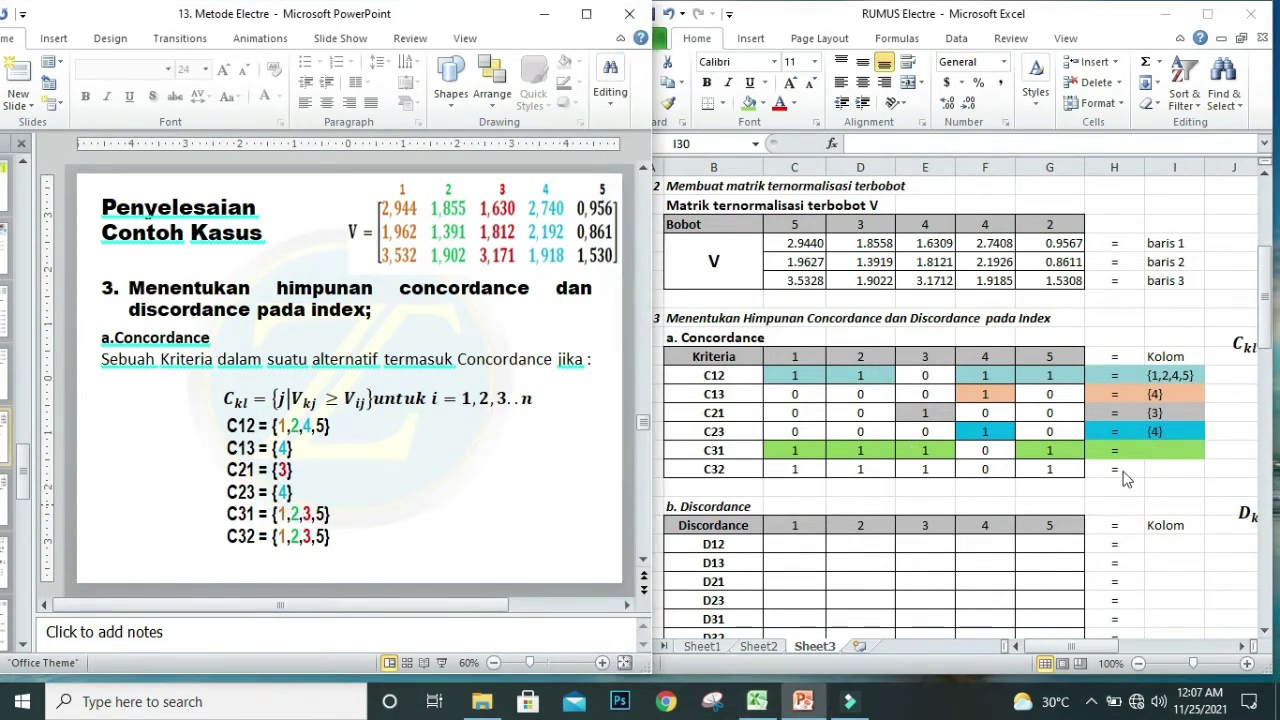
{"action": "left_click", "coordinate": [1177, 449]}
{"action": "type", "text": "{1,2,3,5"}
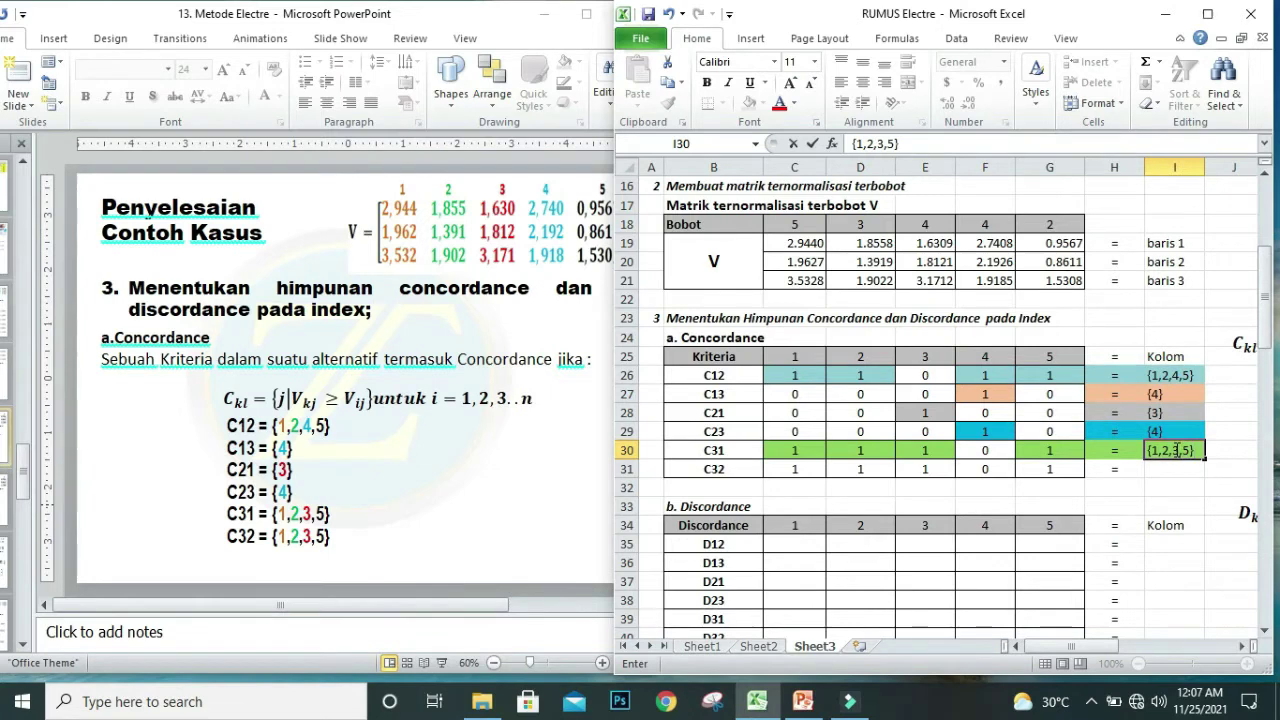
Copy the concordance set from I30 down to I31 for C32.
{"action": "left_click", "coordinate": [1180, 481]}
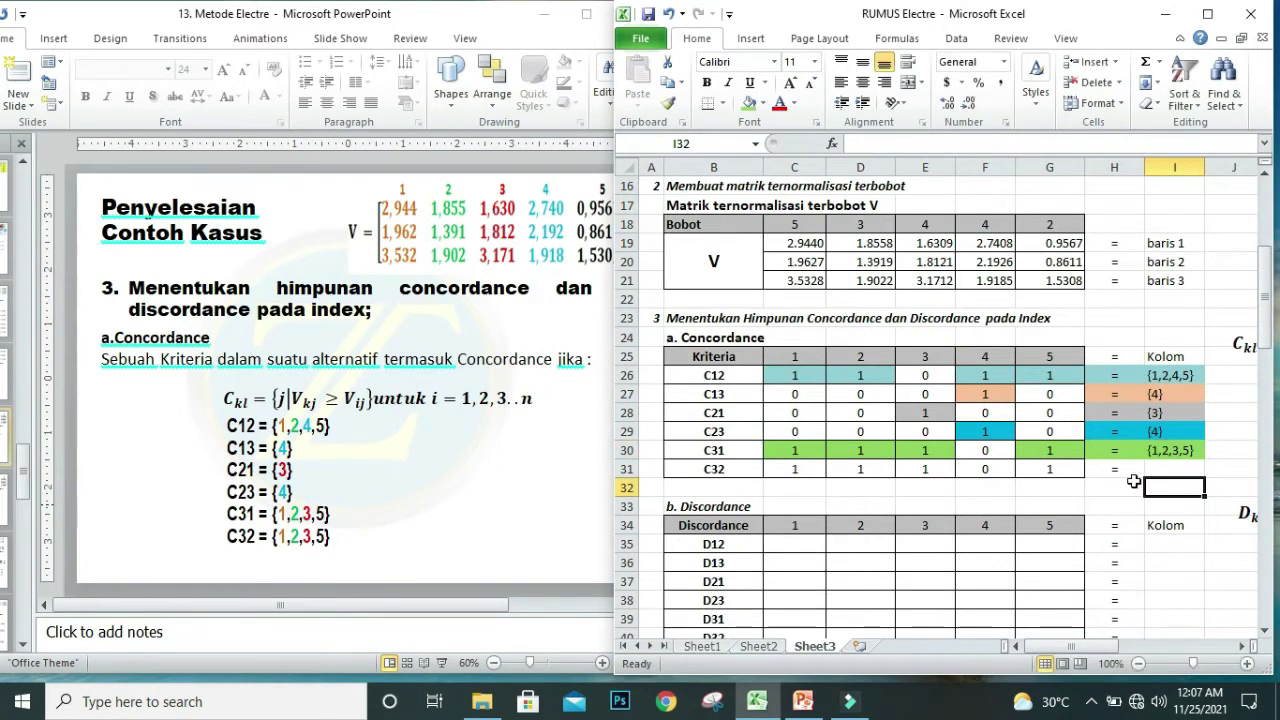
{"action": "left_click", "coordinate": [1184, 451]}
{"action": "left_click_drag", "start_coordinate": [1204, 459], "coordinate": [1204, 476]}
{"action": "left_click", "coordinate": [1175, 470]}
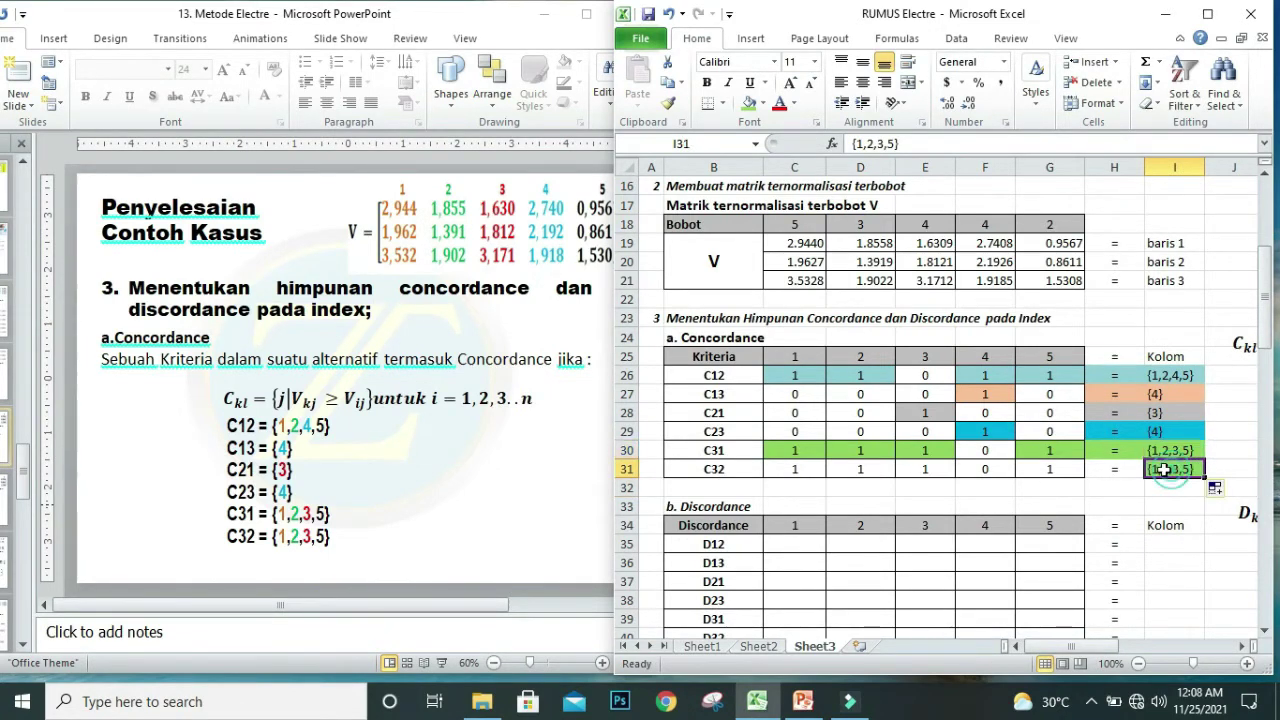
Shade C31:E31 and G31:I31 in the C32 row with an orange fill, leaving F31 unshaded.
{"action": "left_click_drag", "start_coordinate": [796, 470], "coordinate": [925, 470]}
{"action": "left_click", "coordinate": [762, 104]}
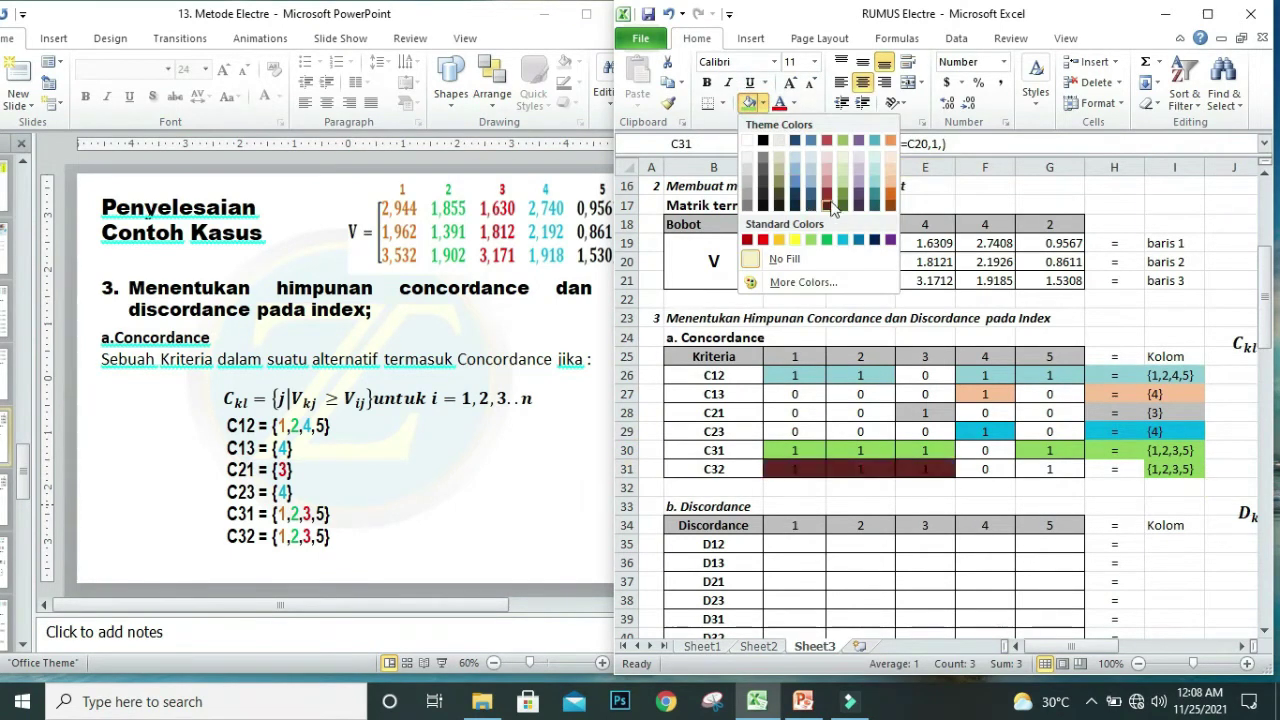
{"action": "left_click", "coordinate": [779, 241]}
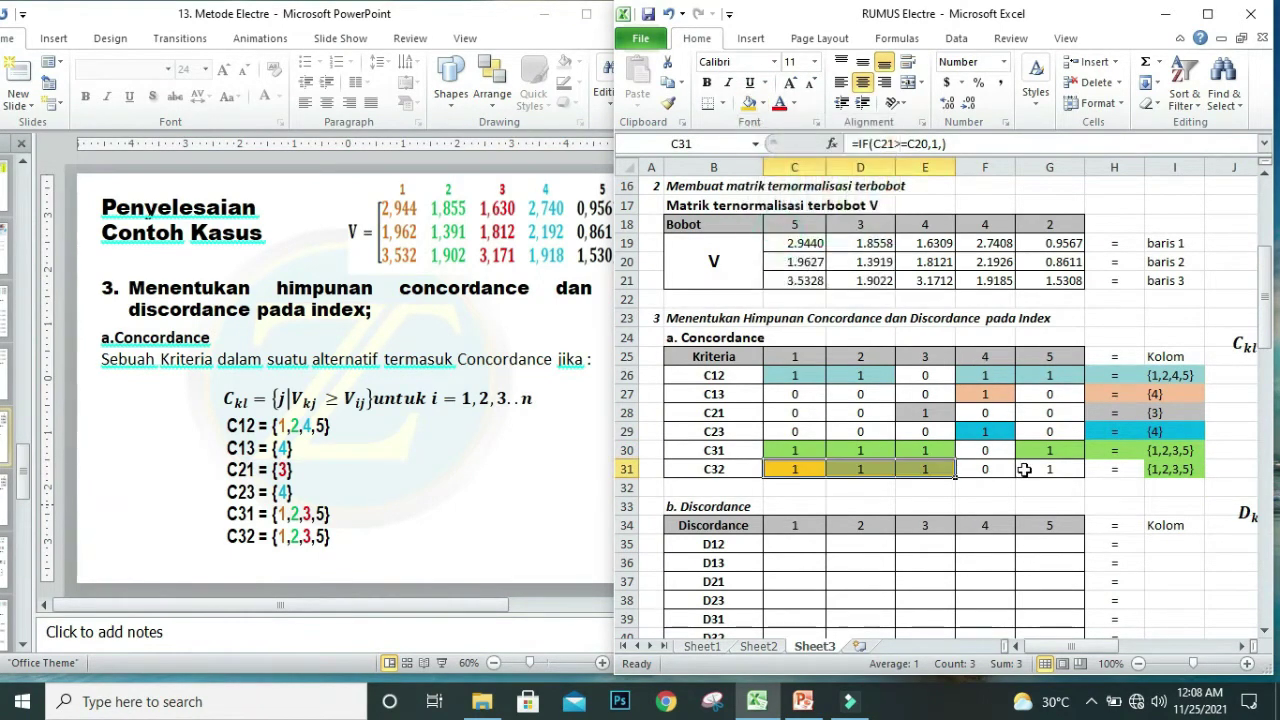
{"action": "left_click_drag", "start_coordinate": [1022, 470], "coordinate": [1152, 464]}
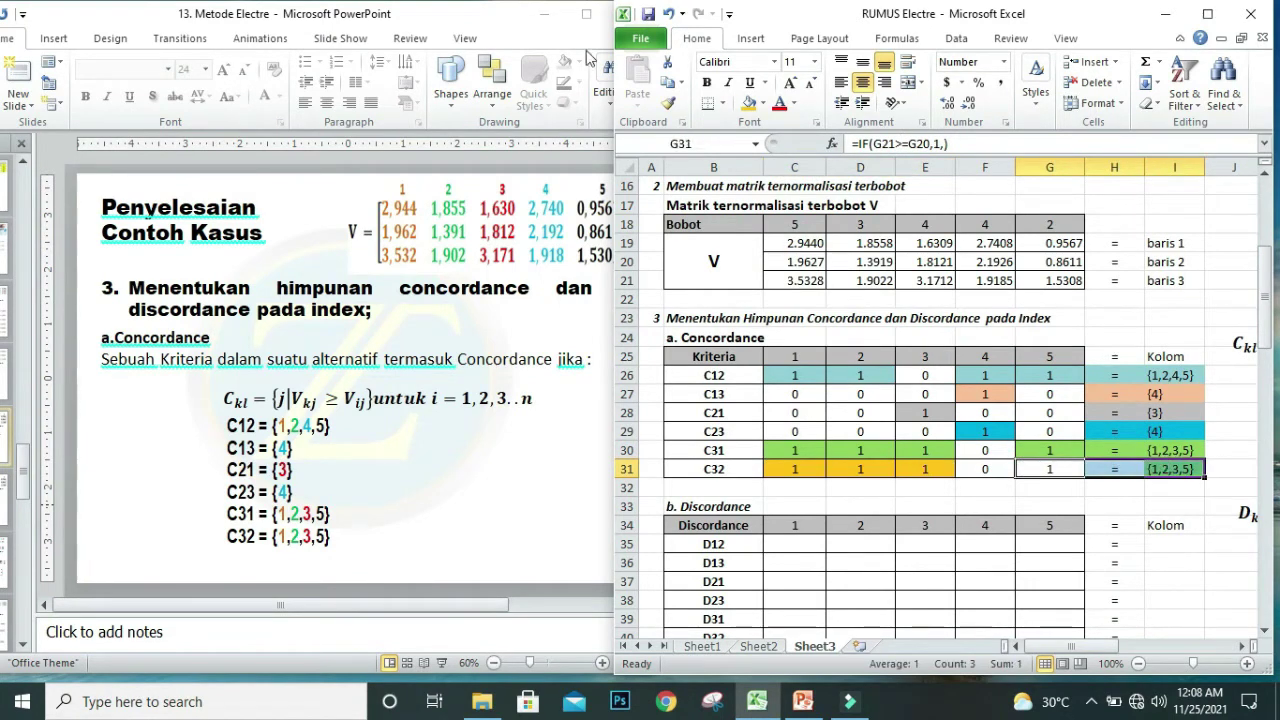
{"action": "left_click", "coordinate": [749, 103]}
{"action": "left_click", "coordinate": [1118, 450]}
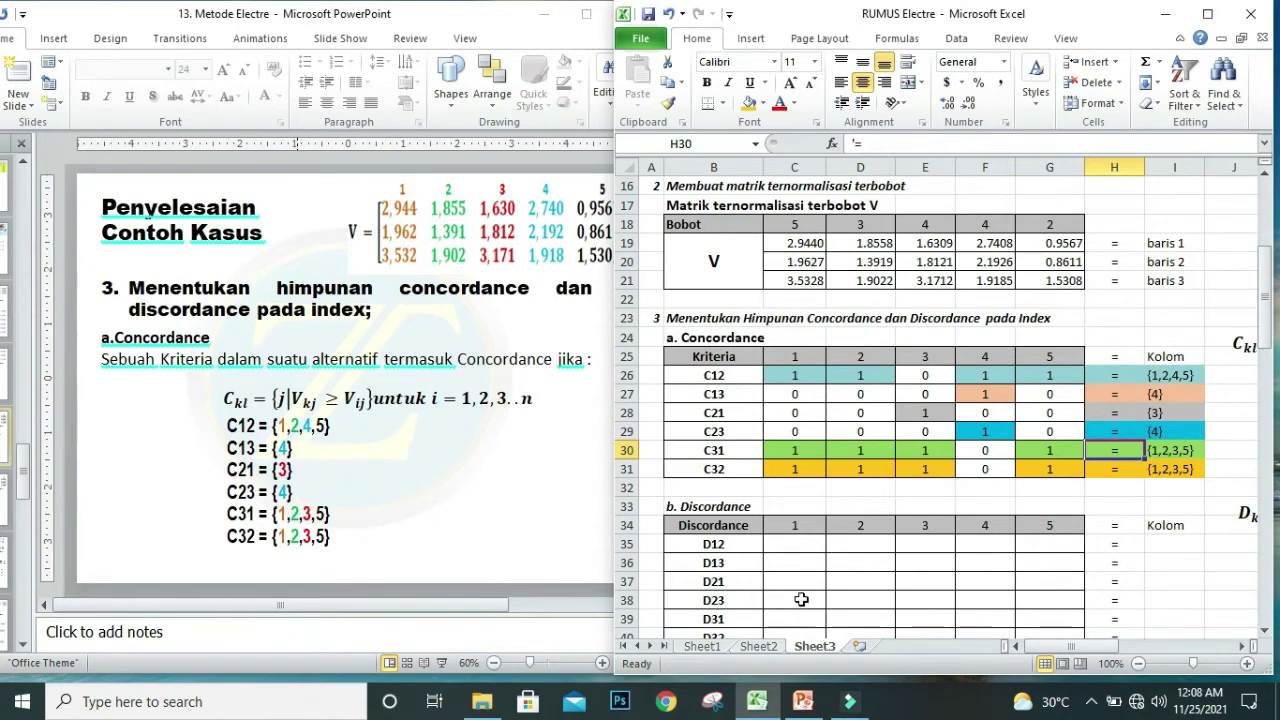
Switch to PowerPoint and advance to the Discordance slide, and review criteria headings 1 to 5 of the Discordance table in Excel.
{"action": "left_click", "coordinate": [528, 408]}
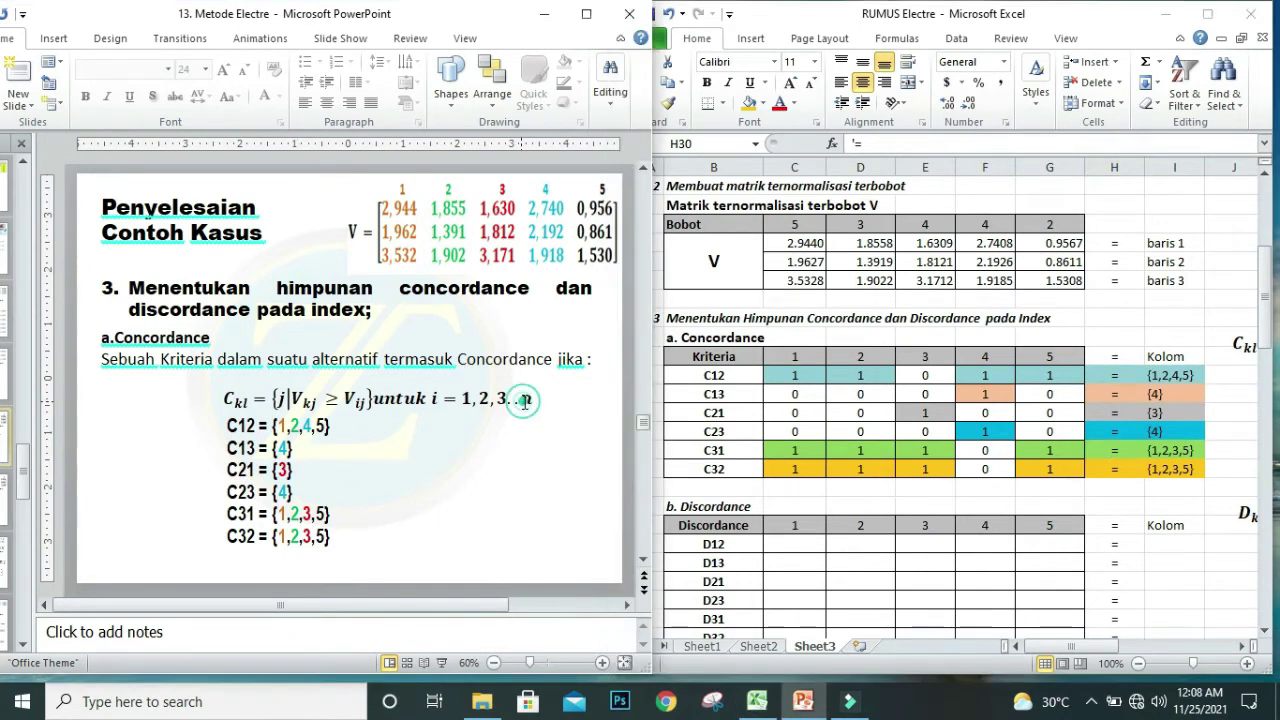
{"action": "left_click", "coordinate": [644, 594]}
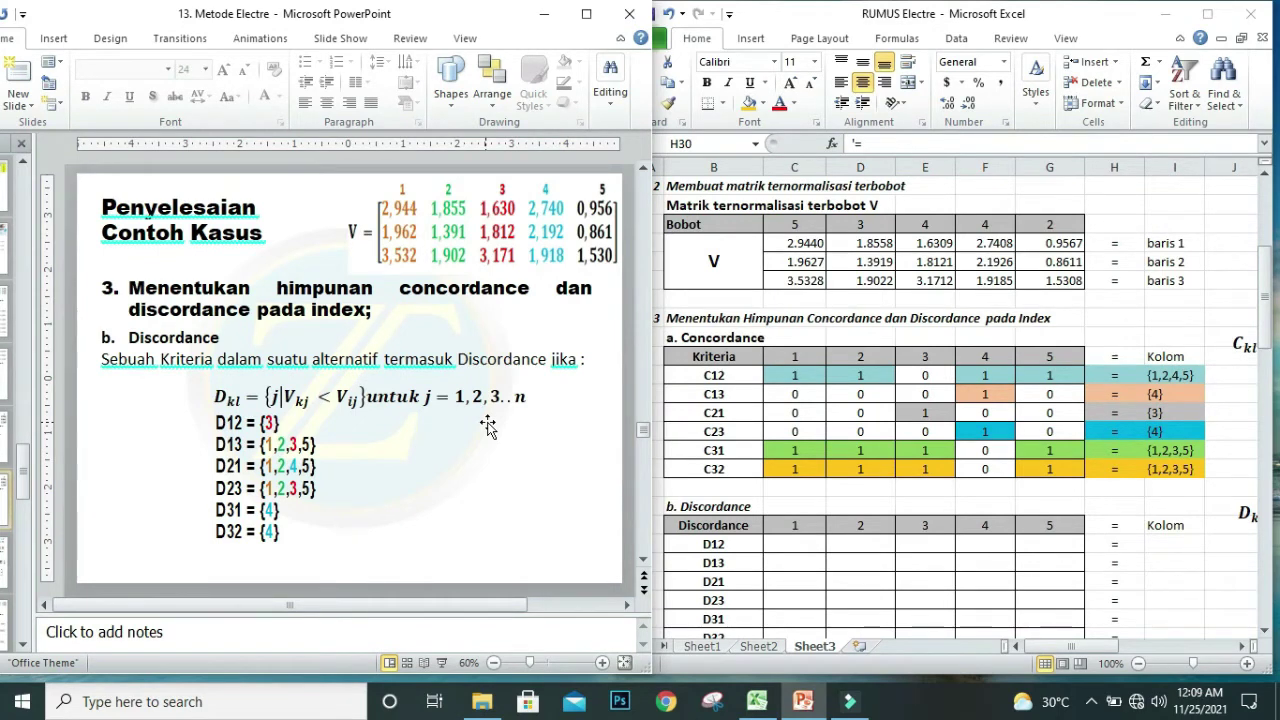
{"action": "left_click", "coordinate": [810, 543]}
{"action": "scroll", "coordinate": [802, 540], "scroll_direction": "down", "scroll_amount": 2}
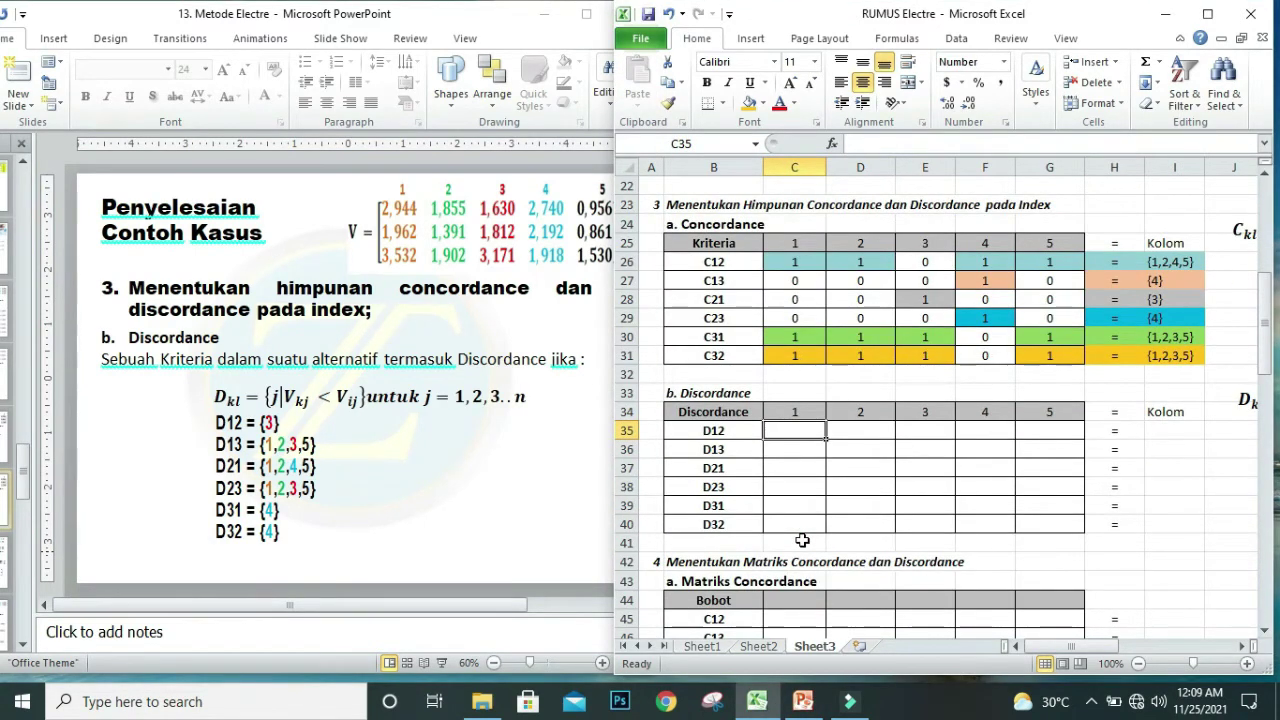
{"action": "left_click", "coordinate": [786, 413]}
{"action": "left_click", "coordinate": [848, 413]}
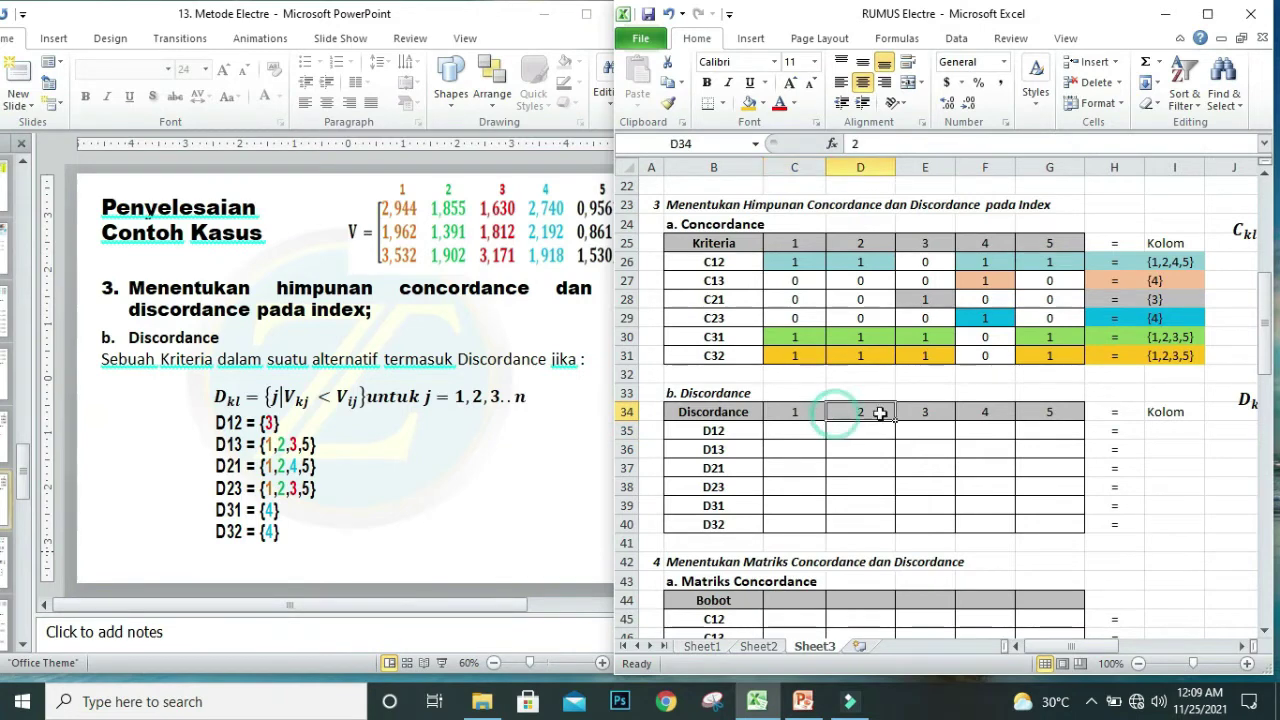
{"action": "left_click", "coordinate": [1038, 411]}
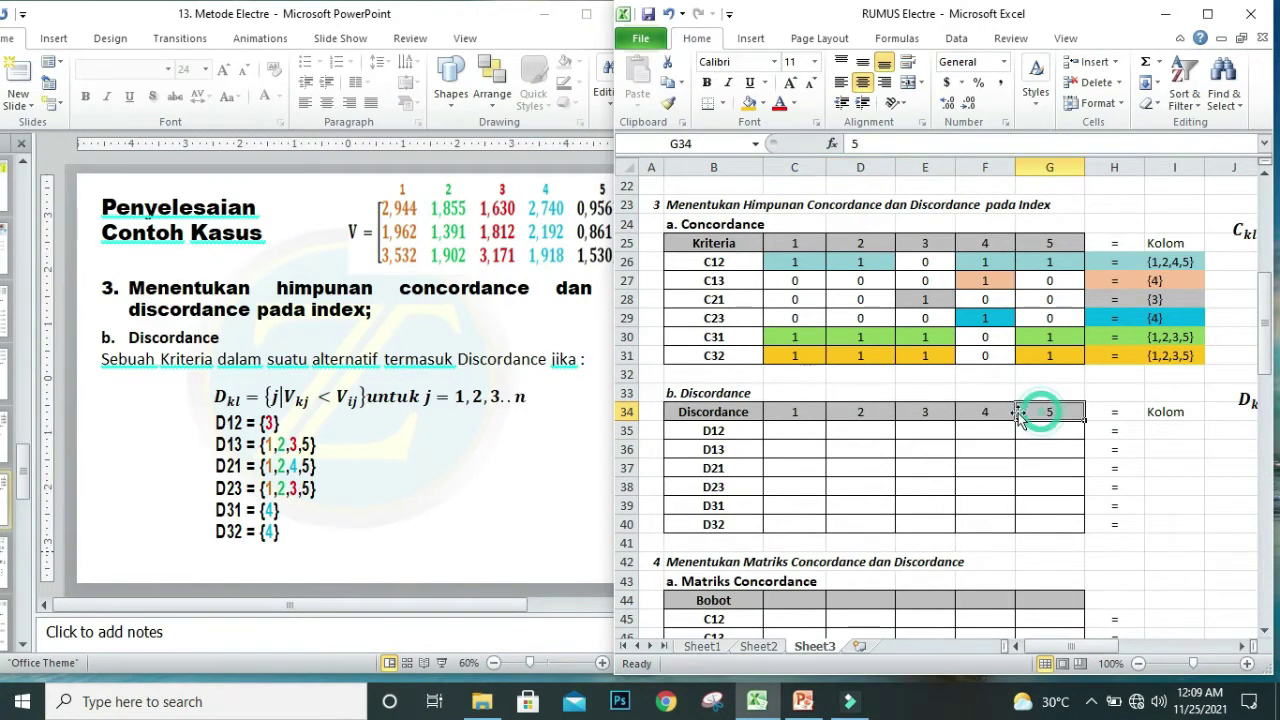
Enter the formula =IF(C19<C20,1,) in C35 for D12 under criterion 1 of the Discordance table.
{"action": "left_click", "coordinate": [793, 435]}
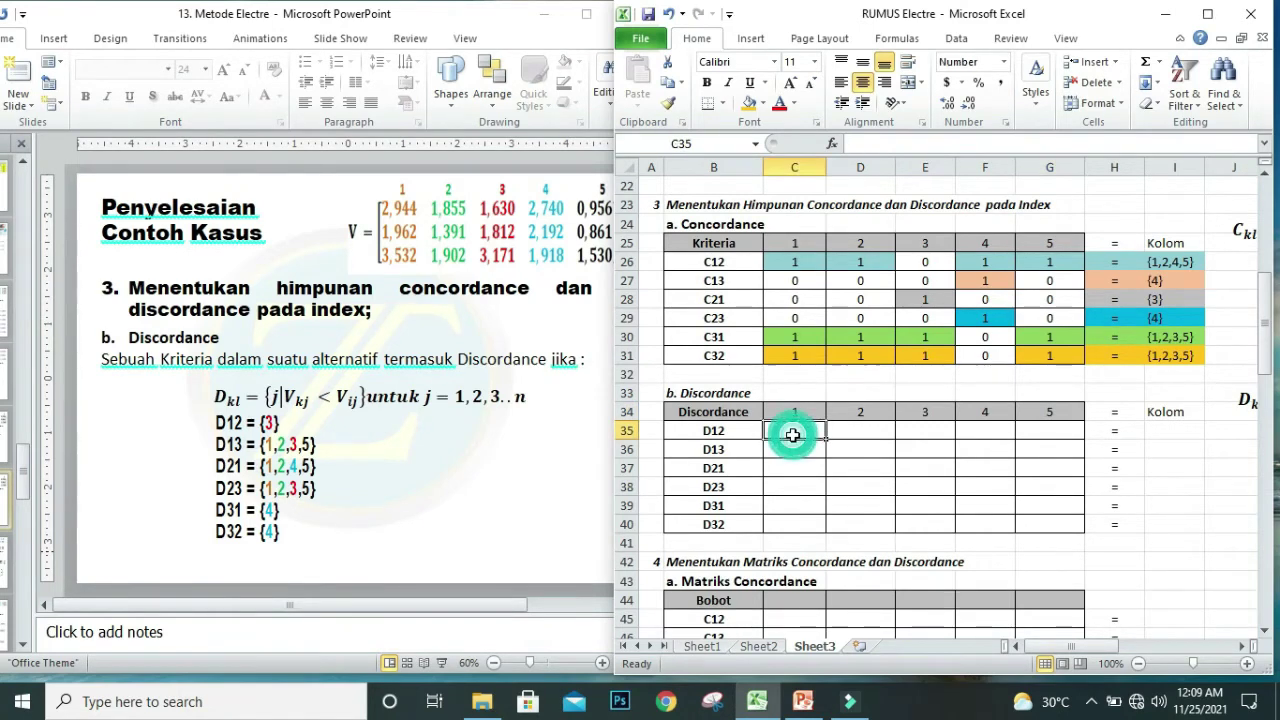
{"action": "scroll", "coordinate": [793, 435], "scroll_direction": "up", "scroll_amount": 2}
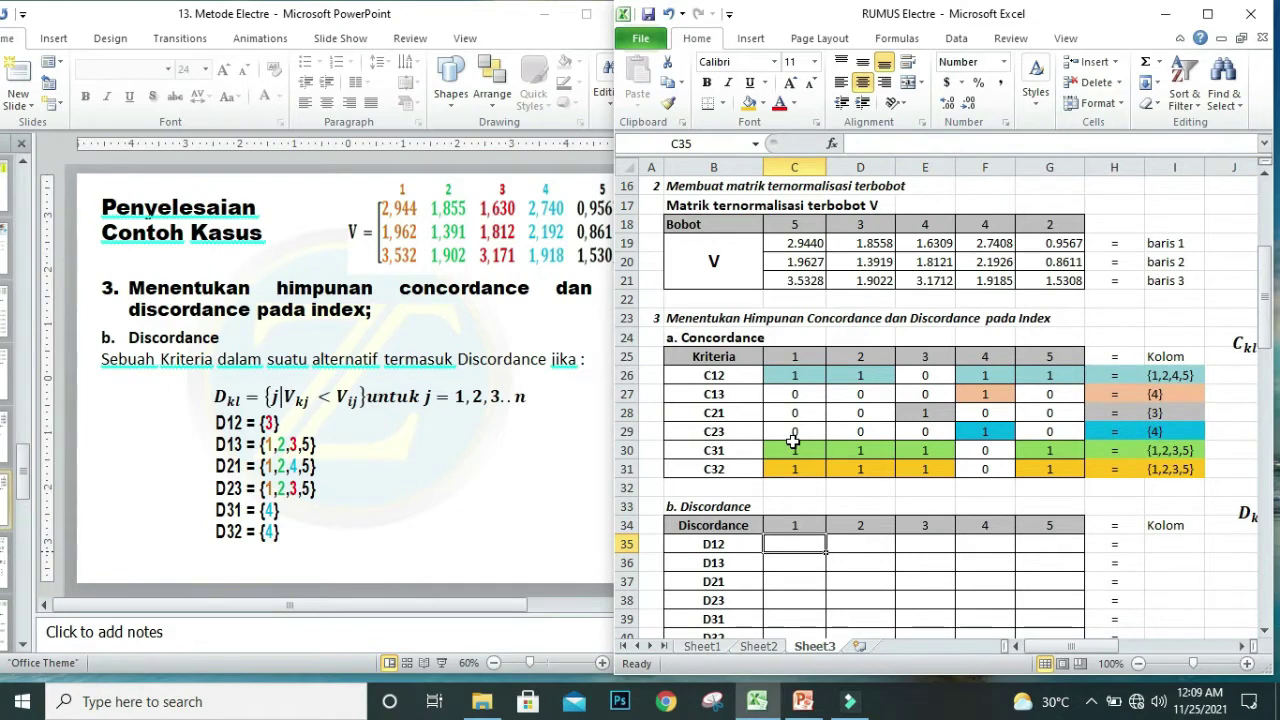
{"action": "type", "text": "=IF("}
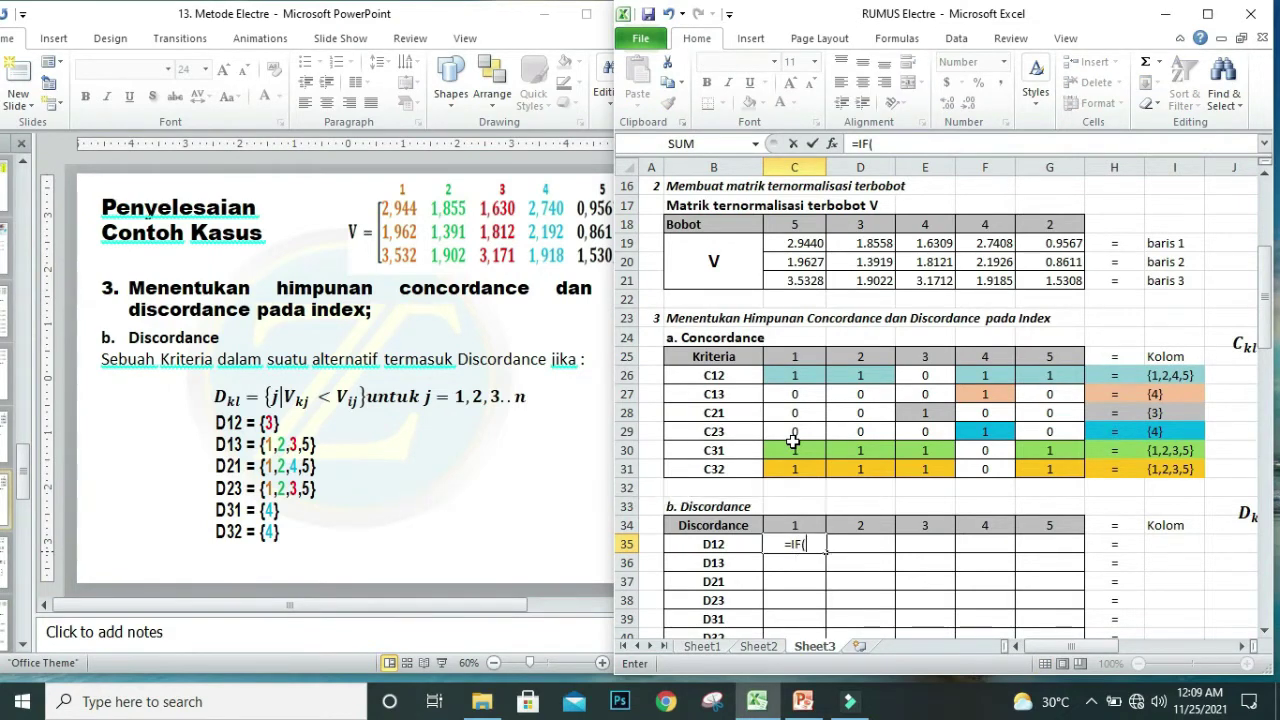
{"action": "left_click", "coordinate": [800, 247]}
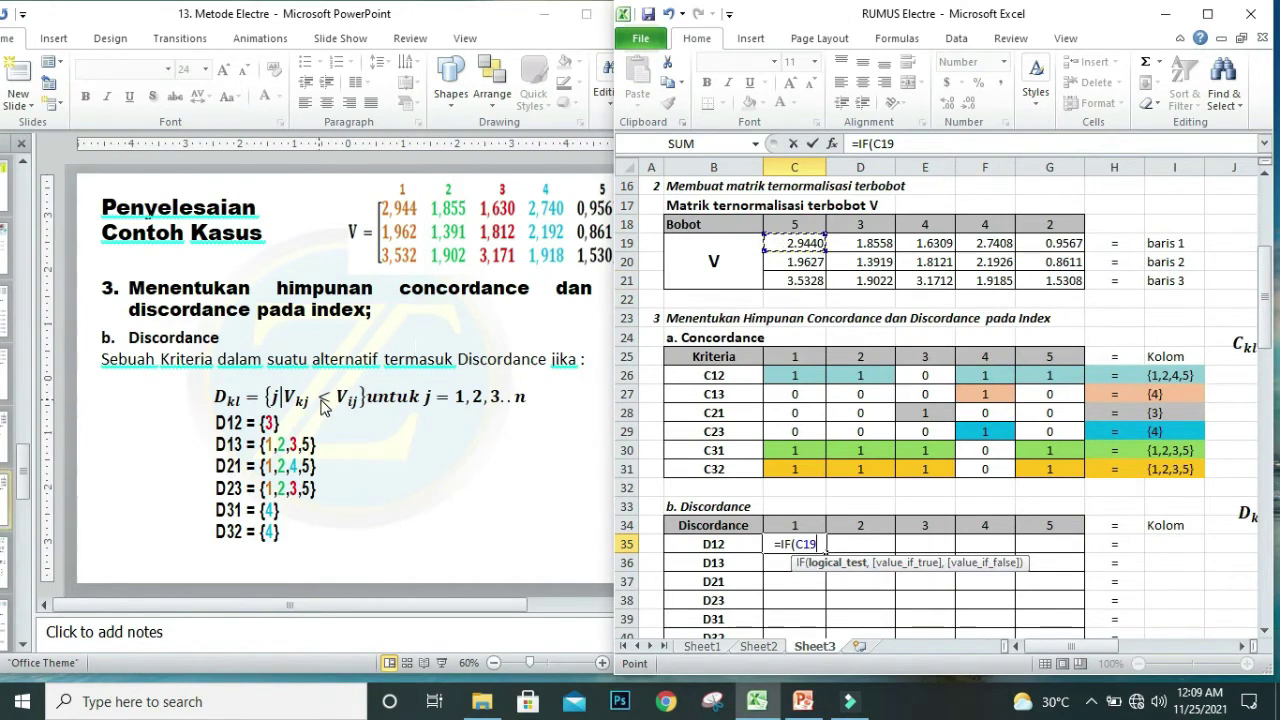
{"action": "left_click", "coordinate": [893, 144]}
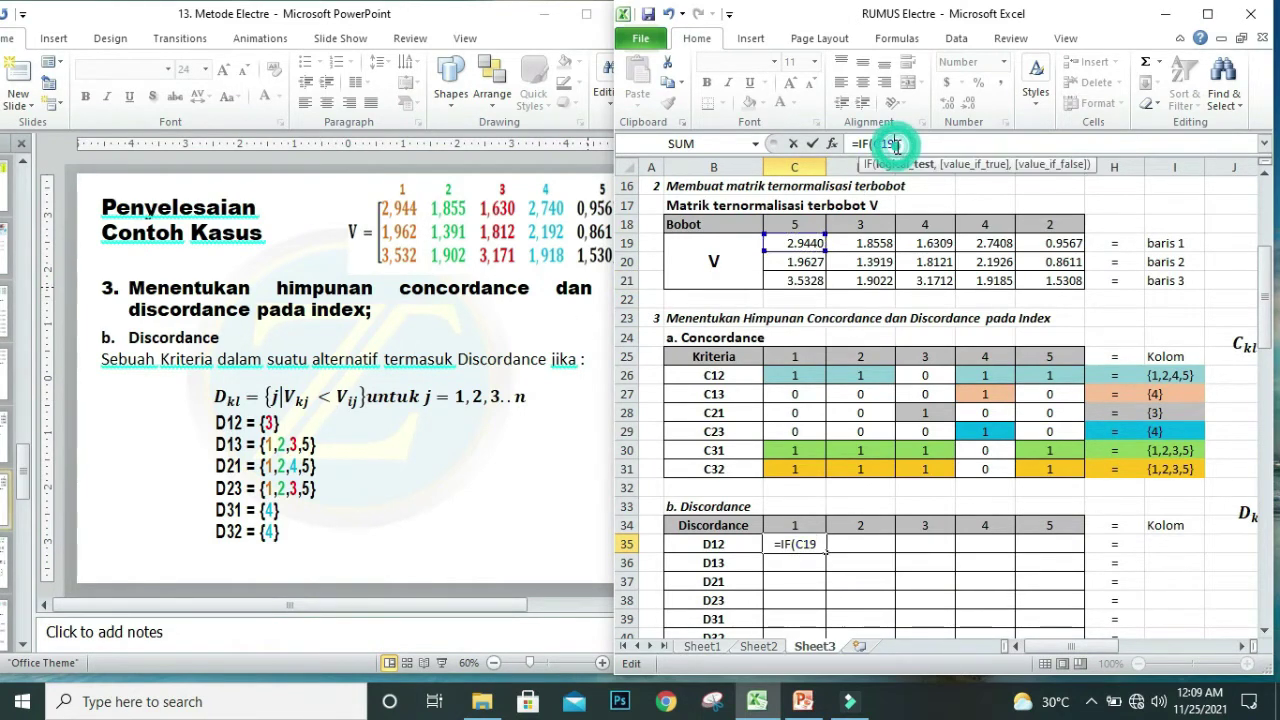
{"action": "type", "text": "<"}
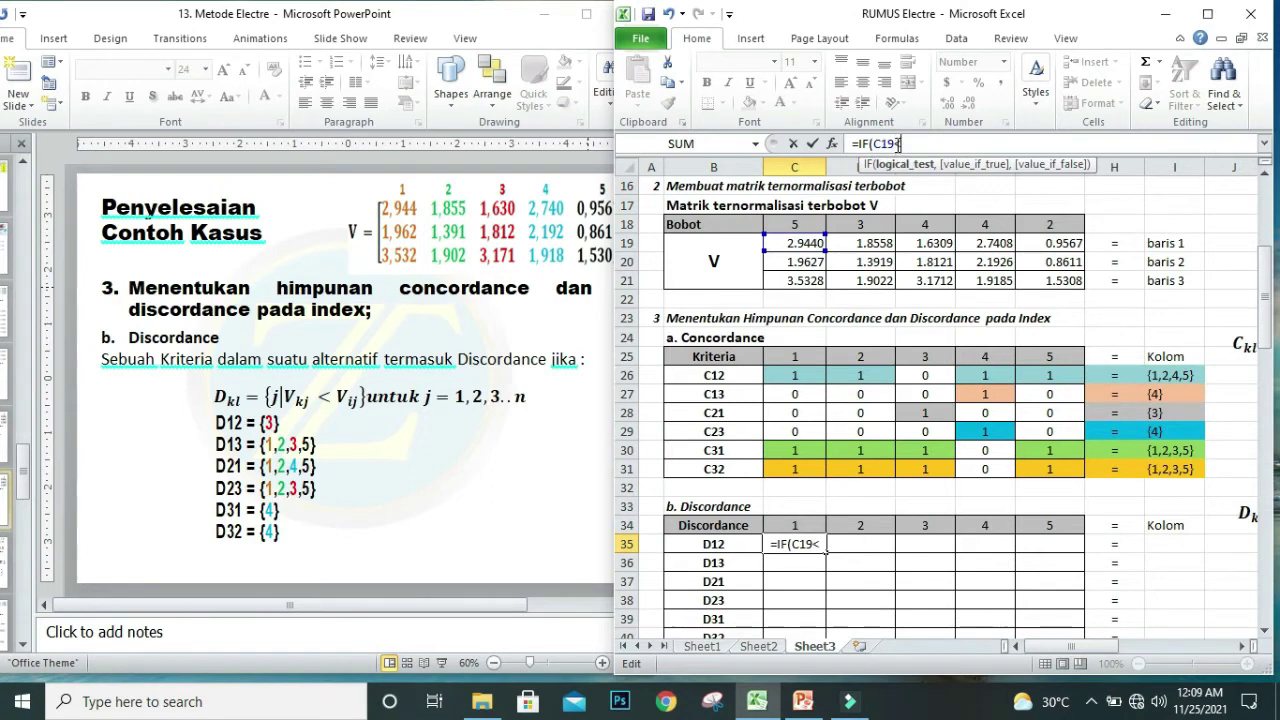
{"action": "left_click", "coordinate": [803, 262]}
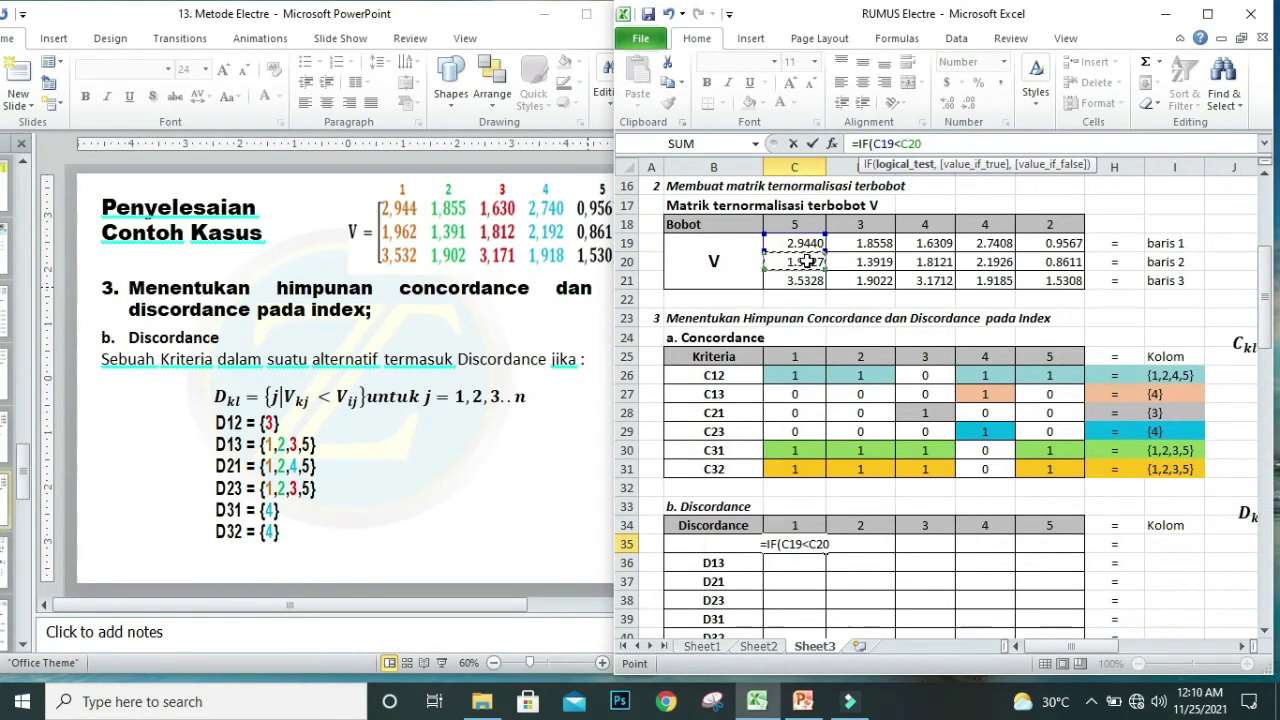
{"action": "type", "text": ",1"}
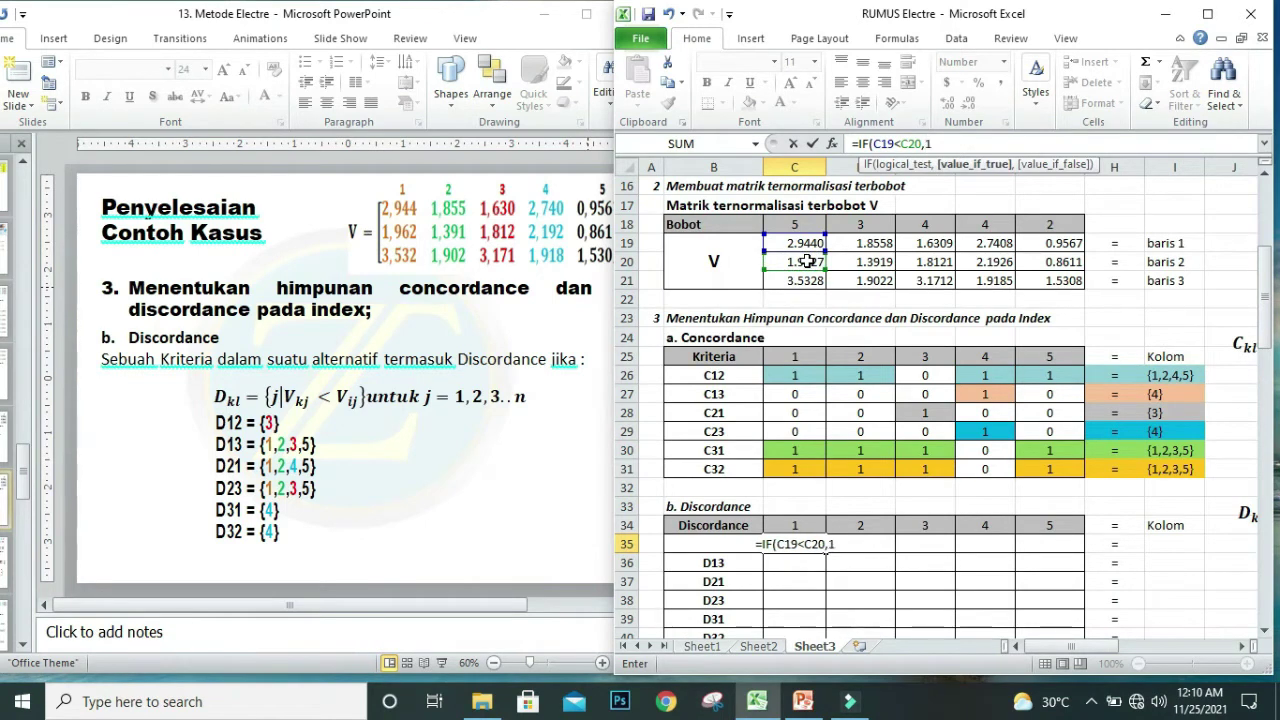
{"action": "type", "text": ",0)"}
{"action": "key", "text": "Return"}
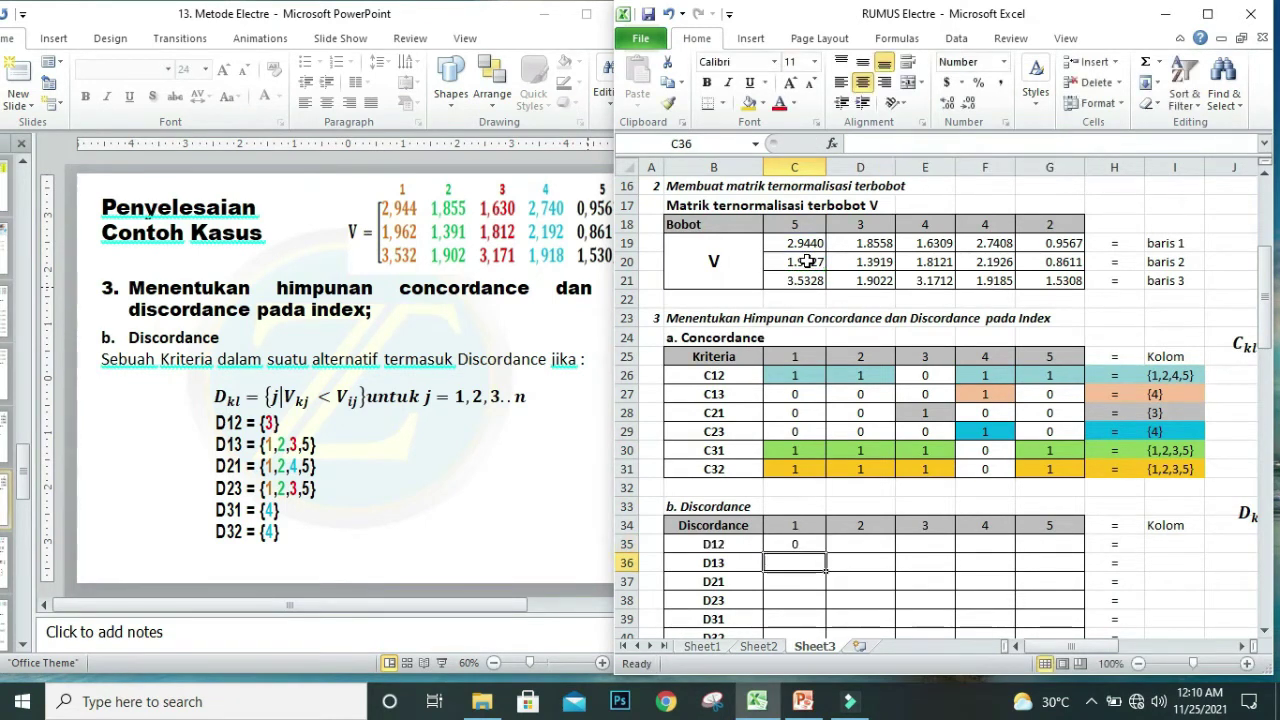
Fill the D12 formula from C35 across to G35 and select C36 in the D13 row.
{"action": "left_click", "coordinate": [795, 544]}
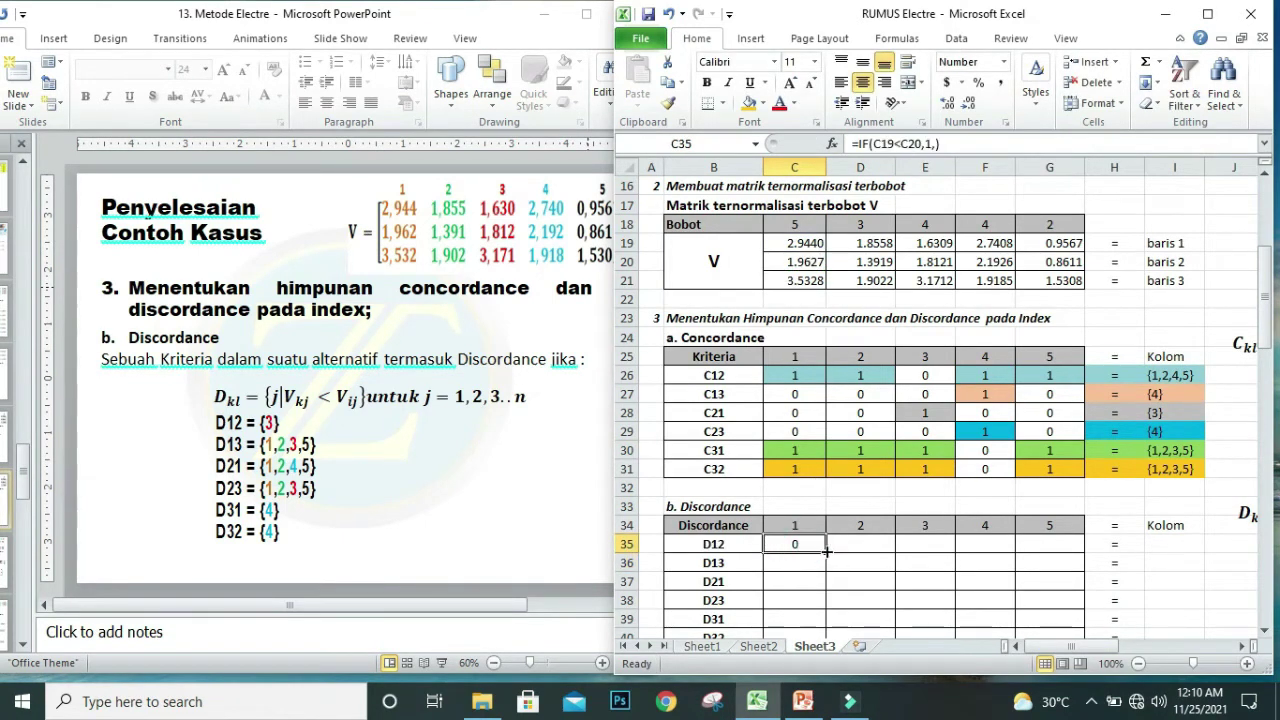
{"action": "left_click_drag", "start_coordinate": [826, 552], "coordinate": [1049, 556]}
{"action": "left_click", "coordinate": [792, 563]}
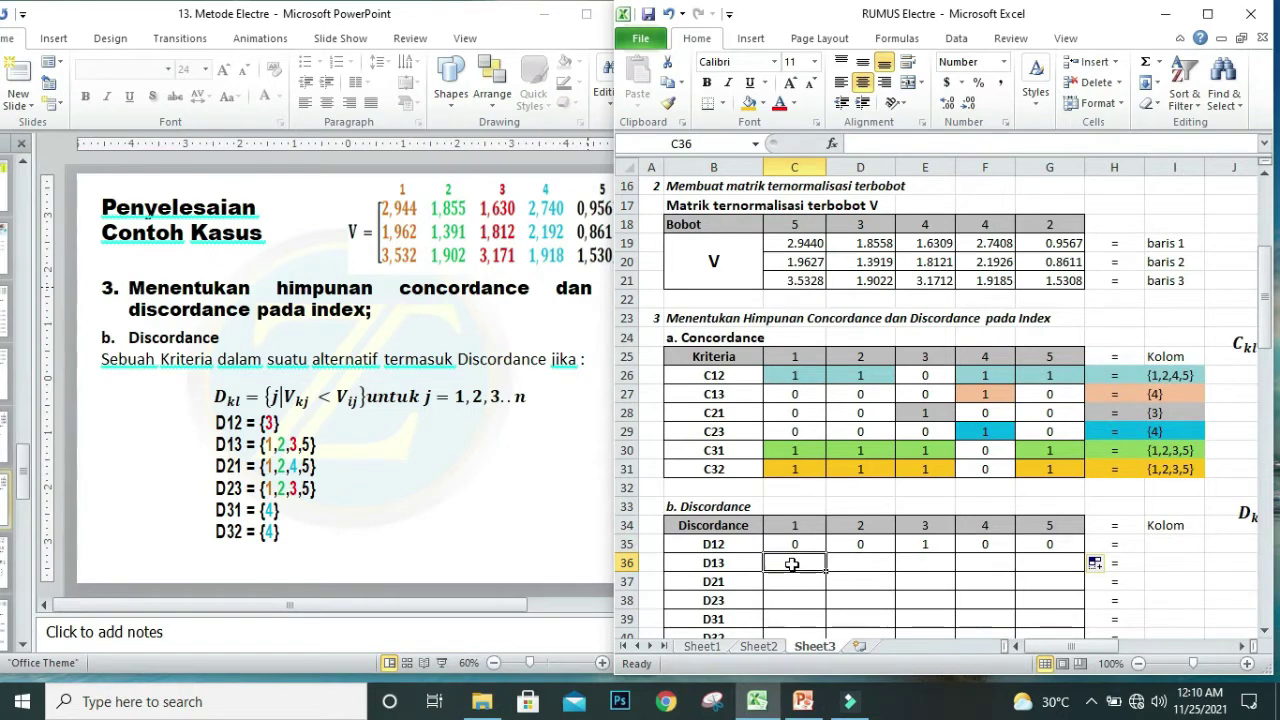
Enter =IF(C19<C21,1,) in C36 for D13 in the Discordance table and fill it across to G36.
{"action": "type", "text": "=IF("}
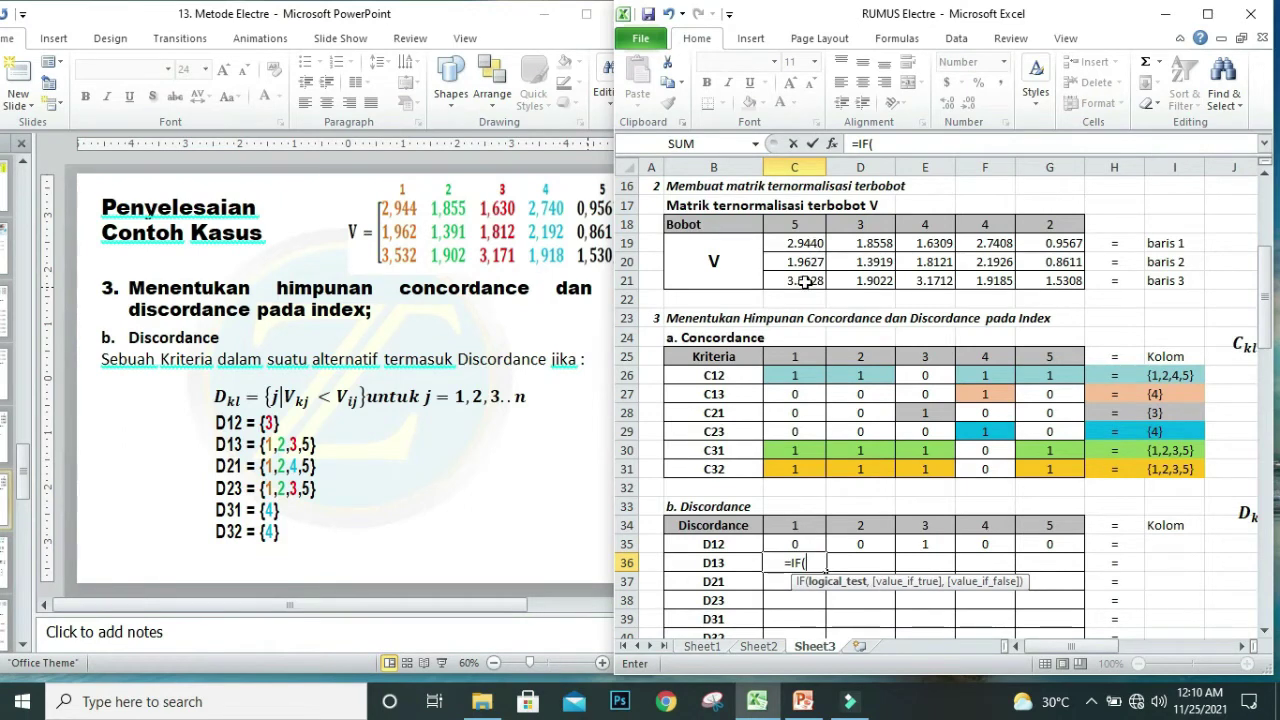
{"action": "left_click", "coordinate": [794, 243]}
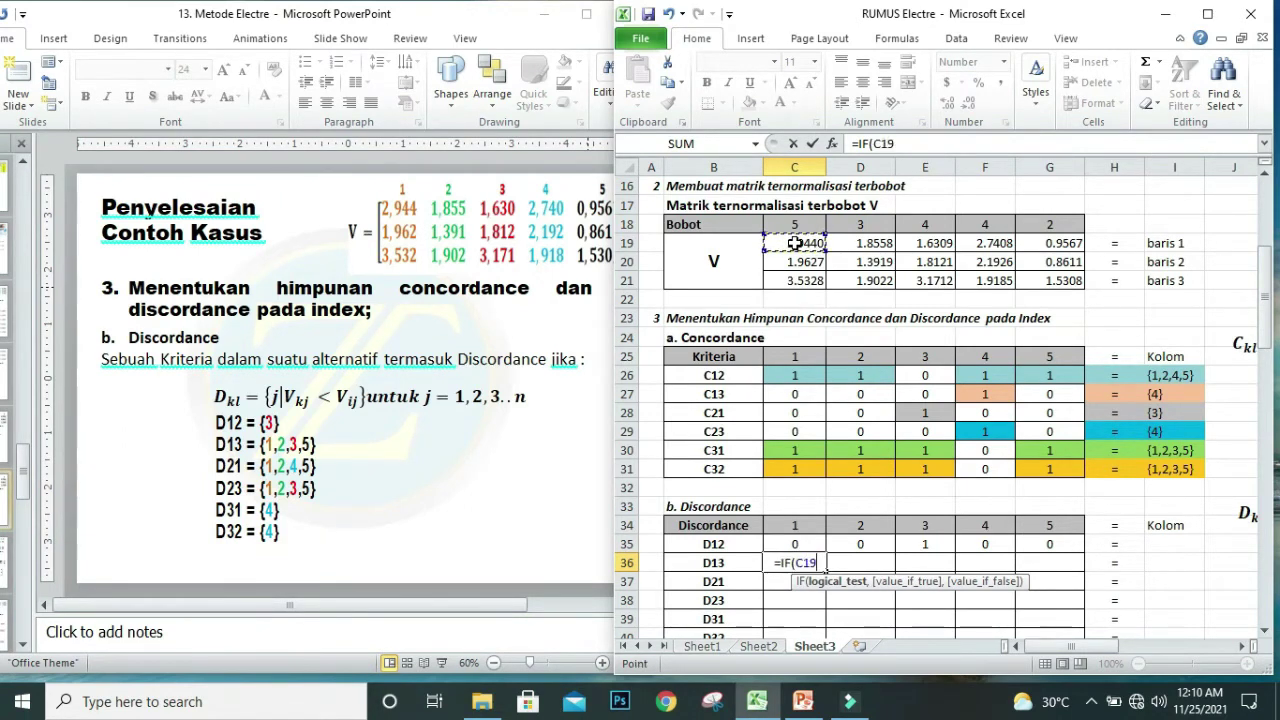
{"action": "type", "text": "<"}
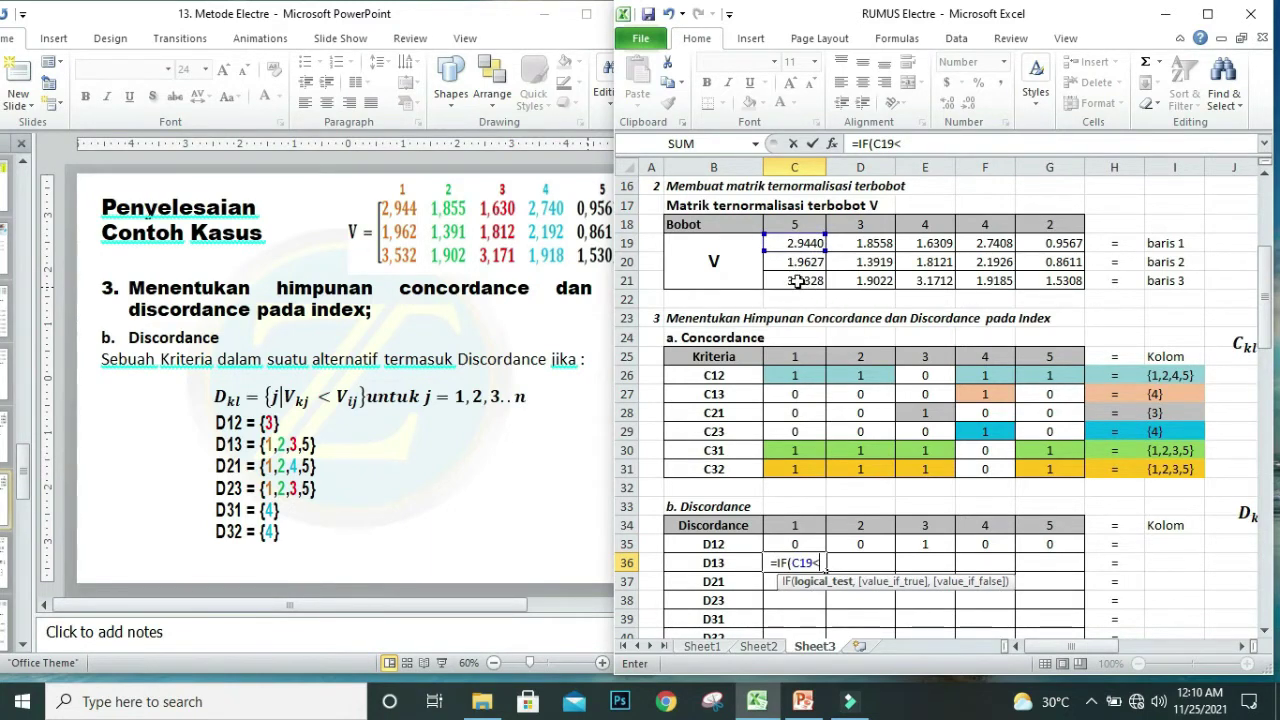
{"action": "left_click", "coordinate": [792, 279]}
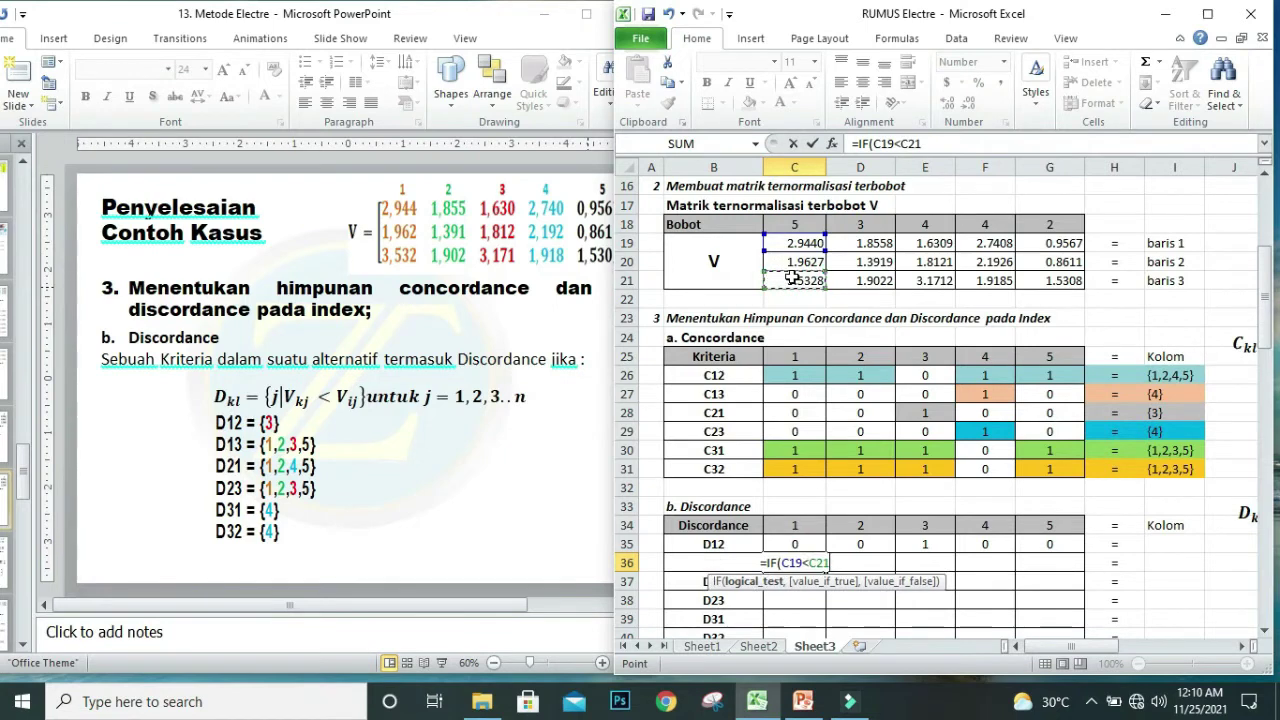
{"action": "type", "text": ",1,"}
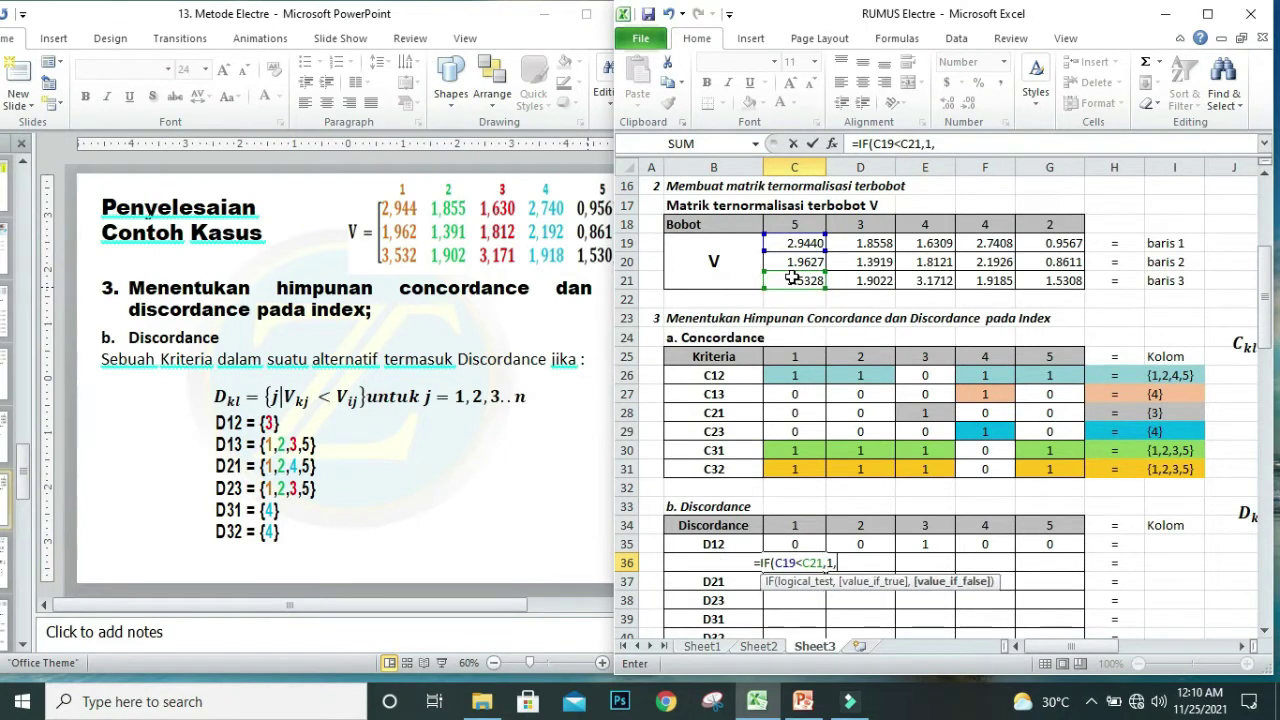
{"action": "type", "text": ")"}
{"action": "key", "text": "Return"}
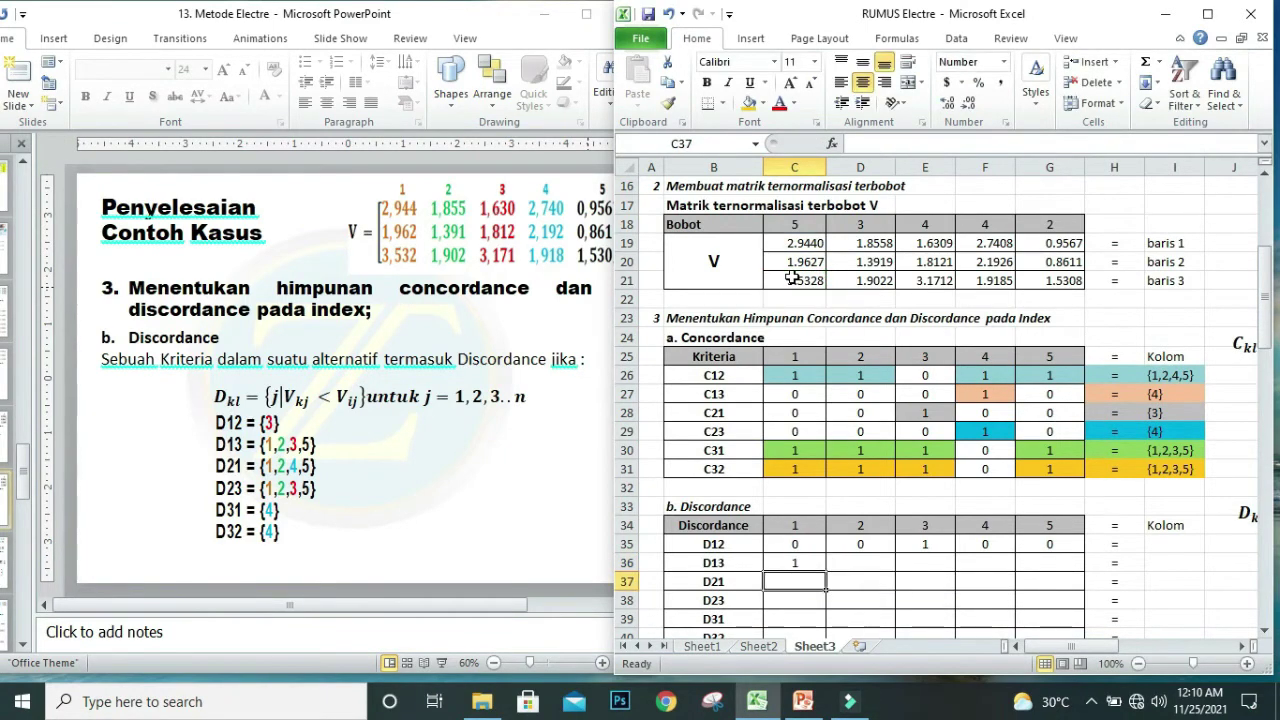
{"action": "left_click", "coordinate": [808, 565]}
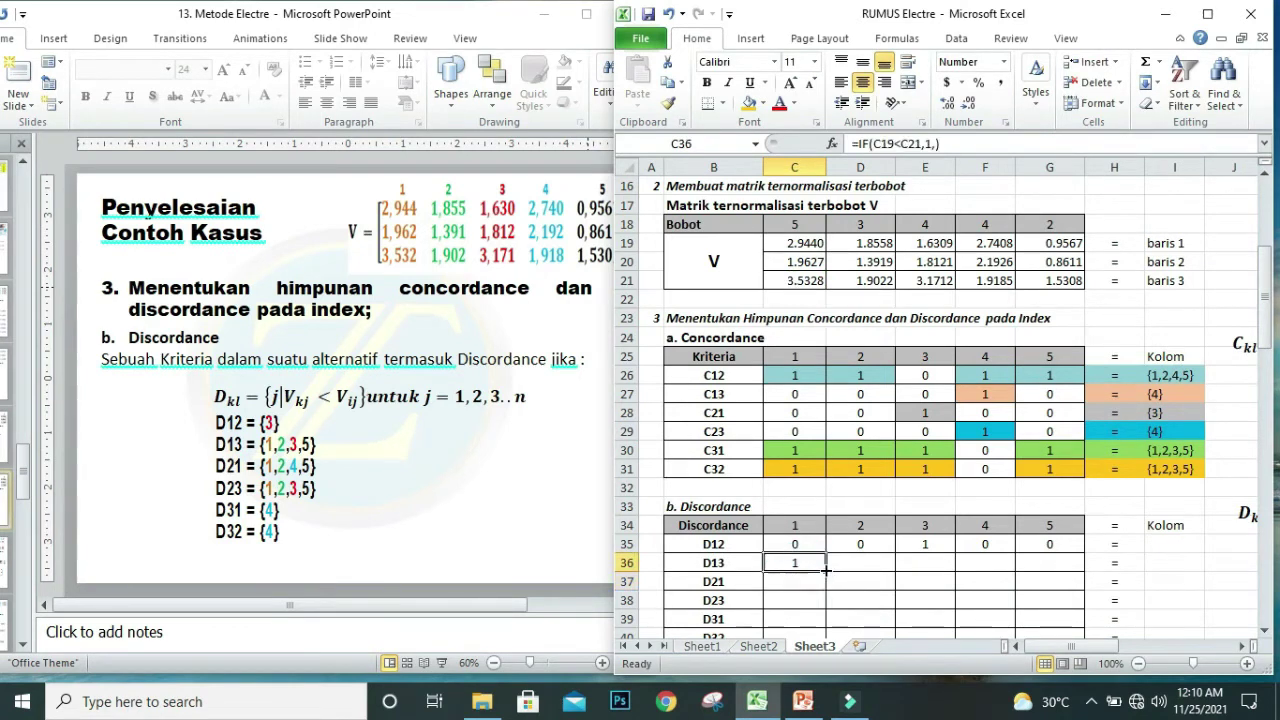
{"action": "left_click_drag", "start_coordinate": [826, 572], "coordinate": [1034, 567]}
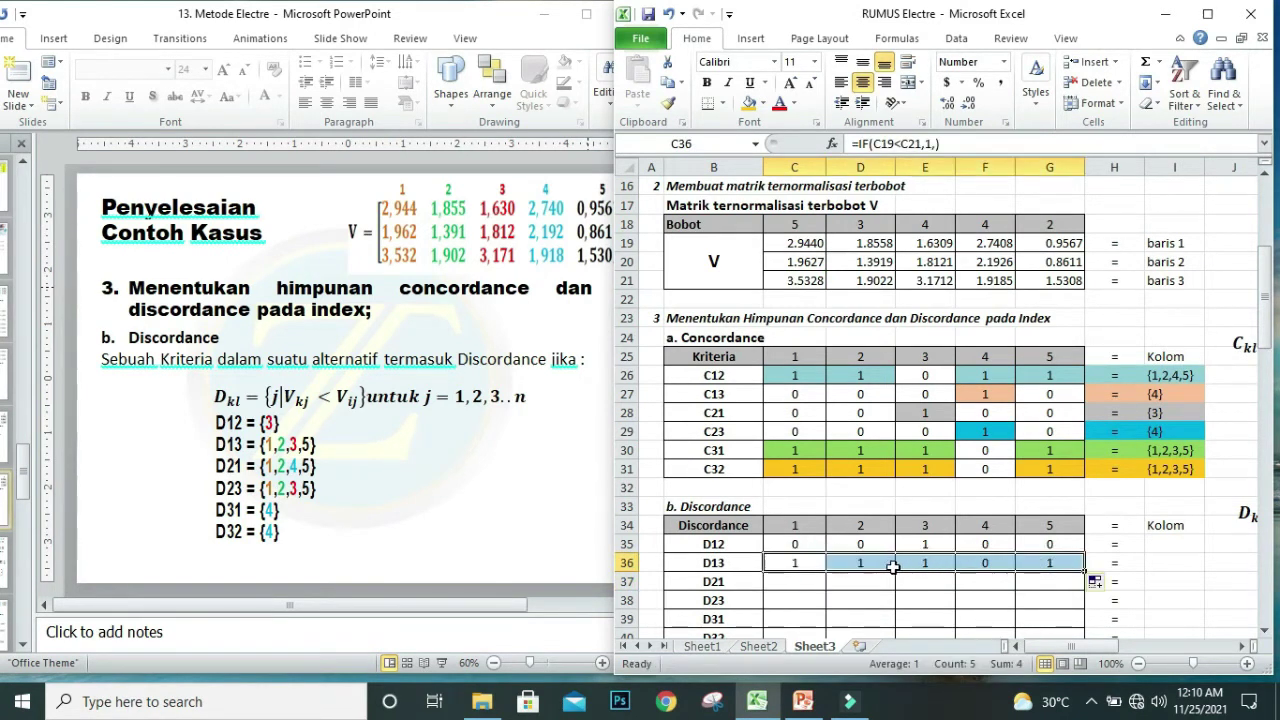
Enter =IF(C20<C19,1,) in C37 for the D21 row and fill it across to G37.
{"action": "left_click", "coordinate": [778, 586]}
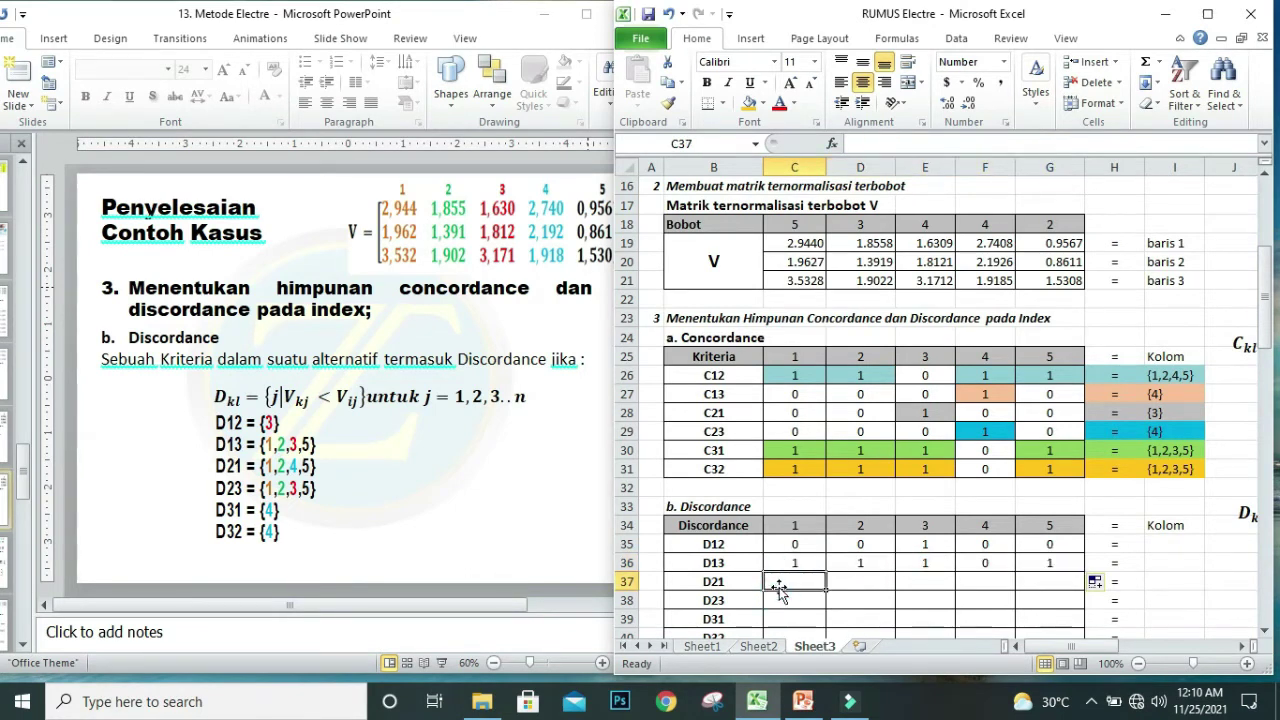
{"action": "type", "text": "="}
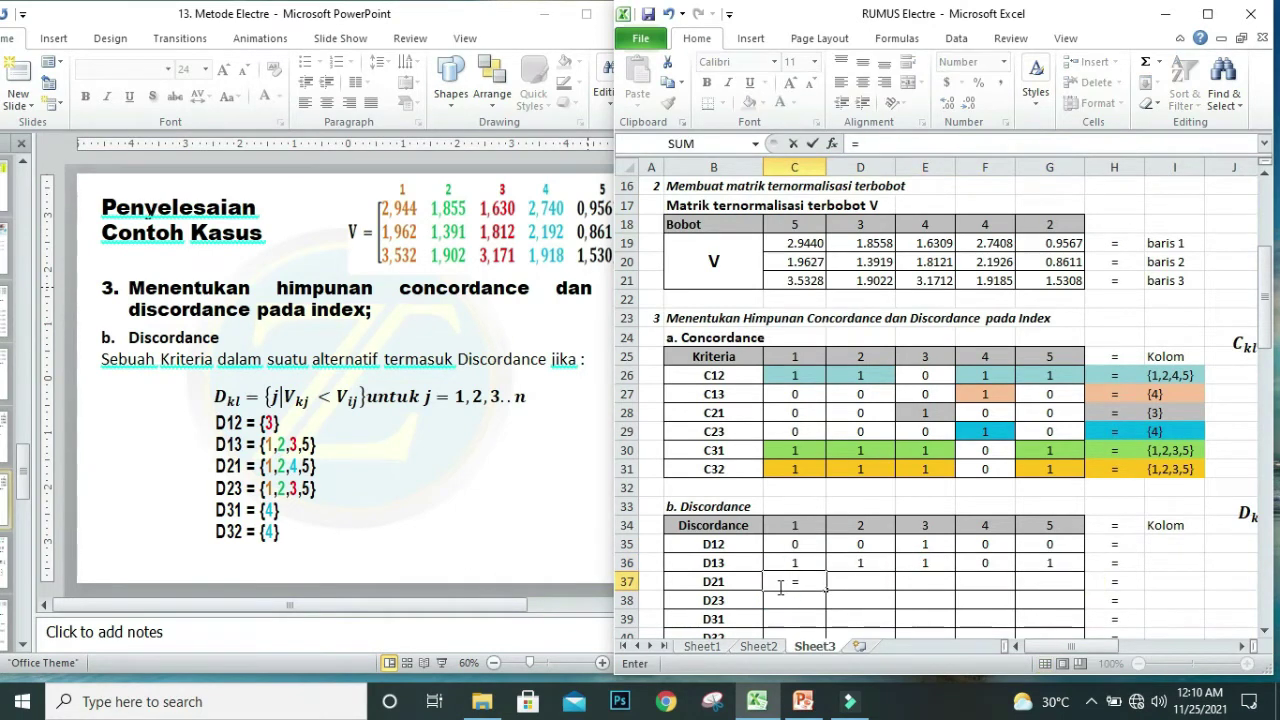
{"action": "type", "text": "IF("}
{"action": "left_click", "coordinate": [789, 262]}
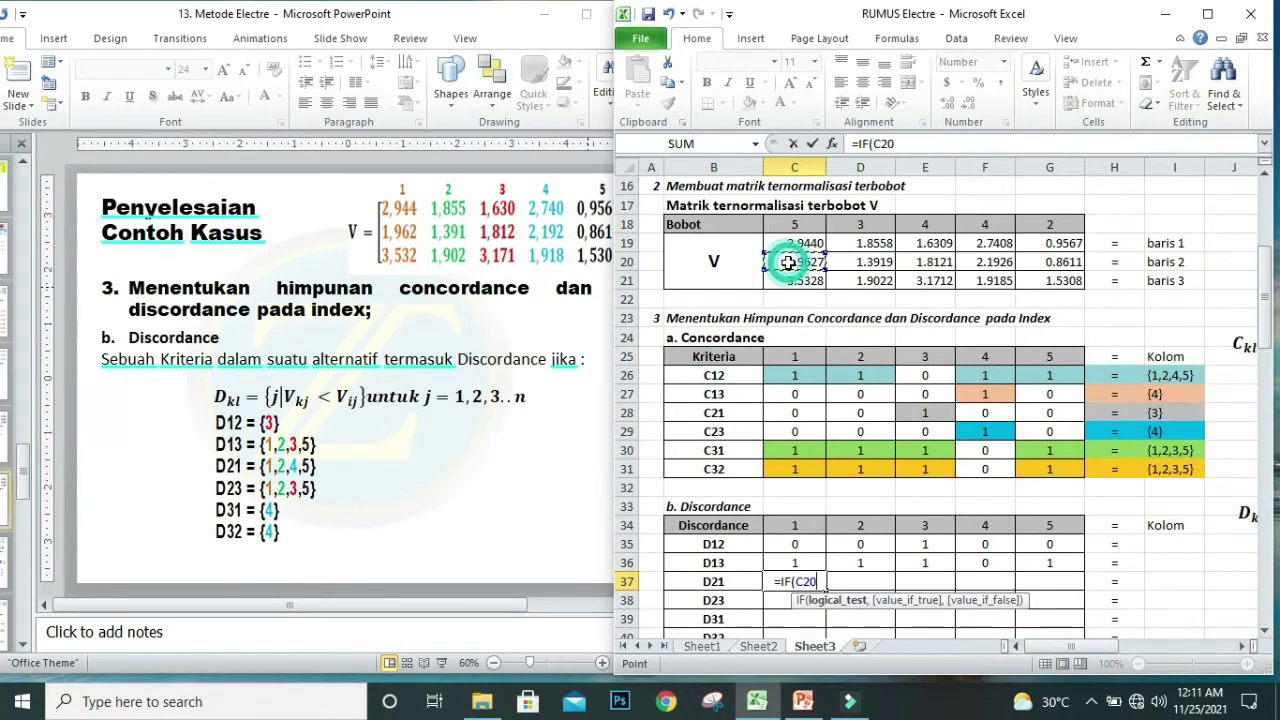
{"action": "type", "text": "<"}
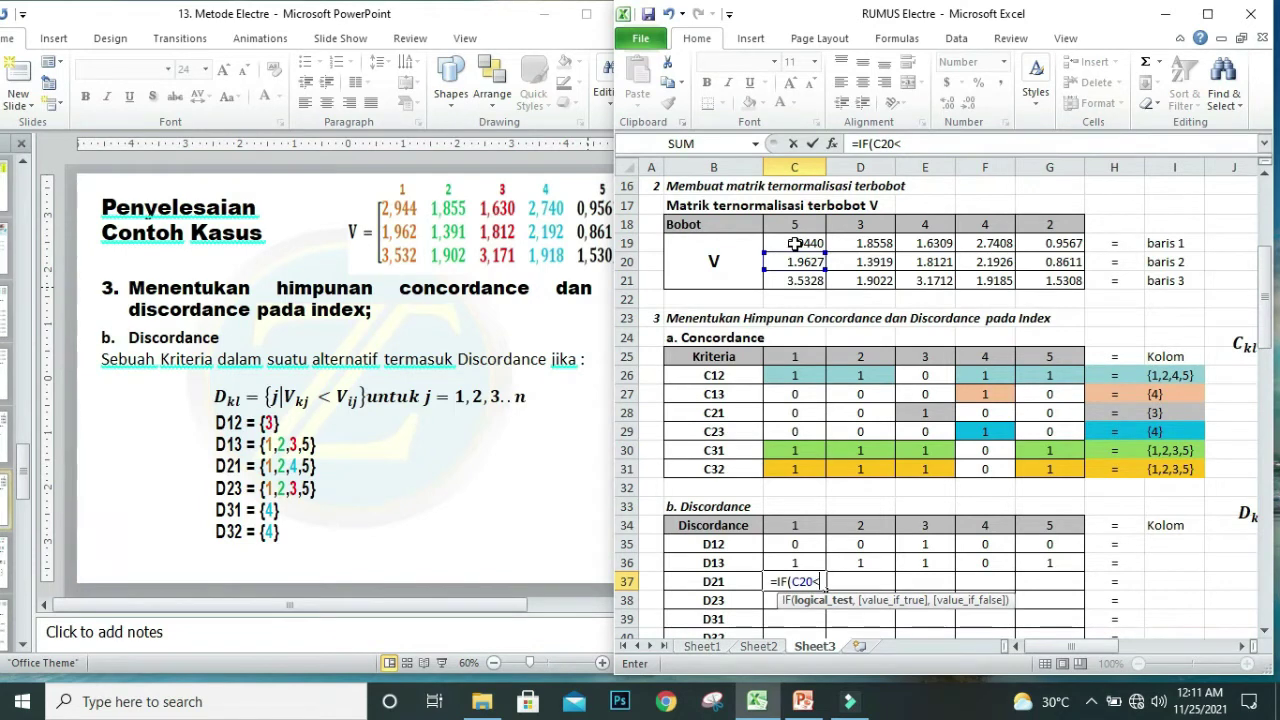
{"action": "left_click", "coordinate": [795, 243]}
{"action": "type", "text": ","}
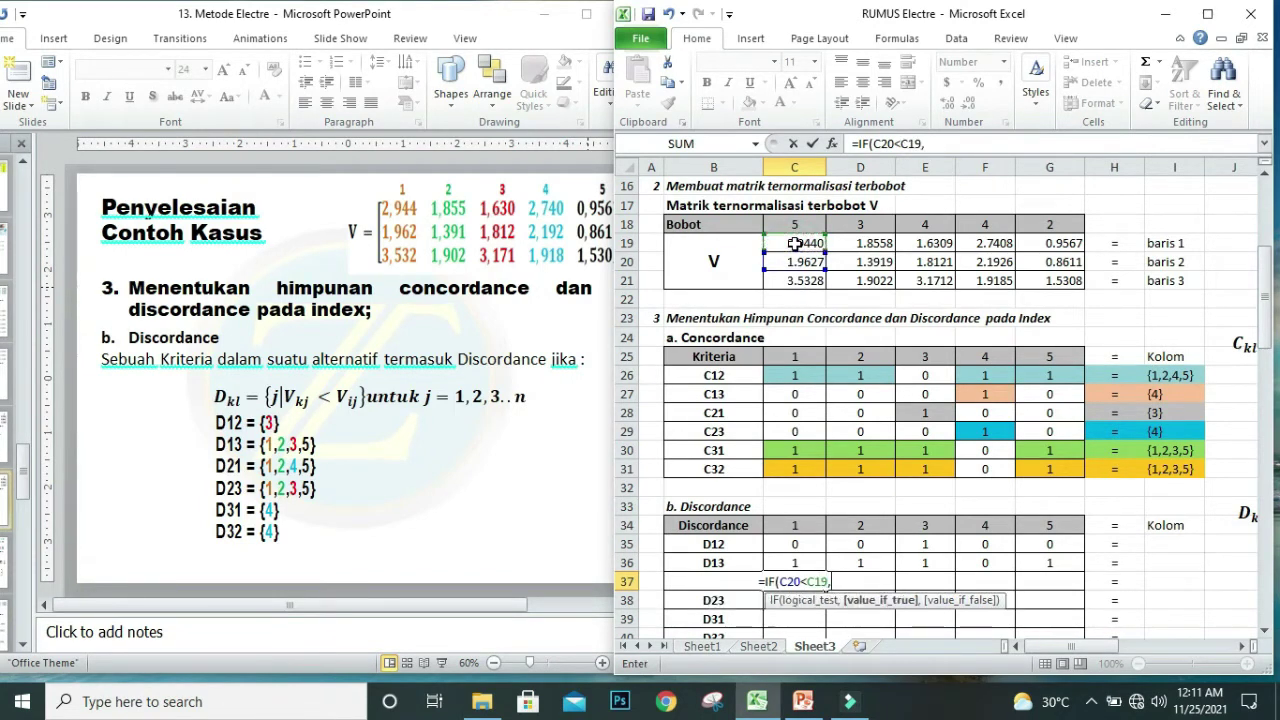
{"action": "type", "text": "1,"}
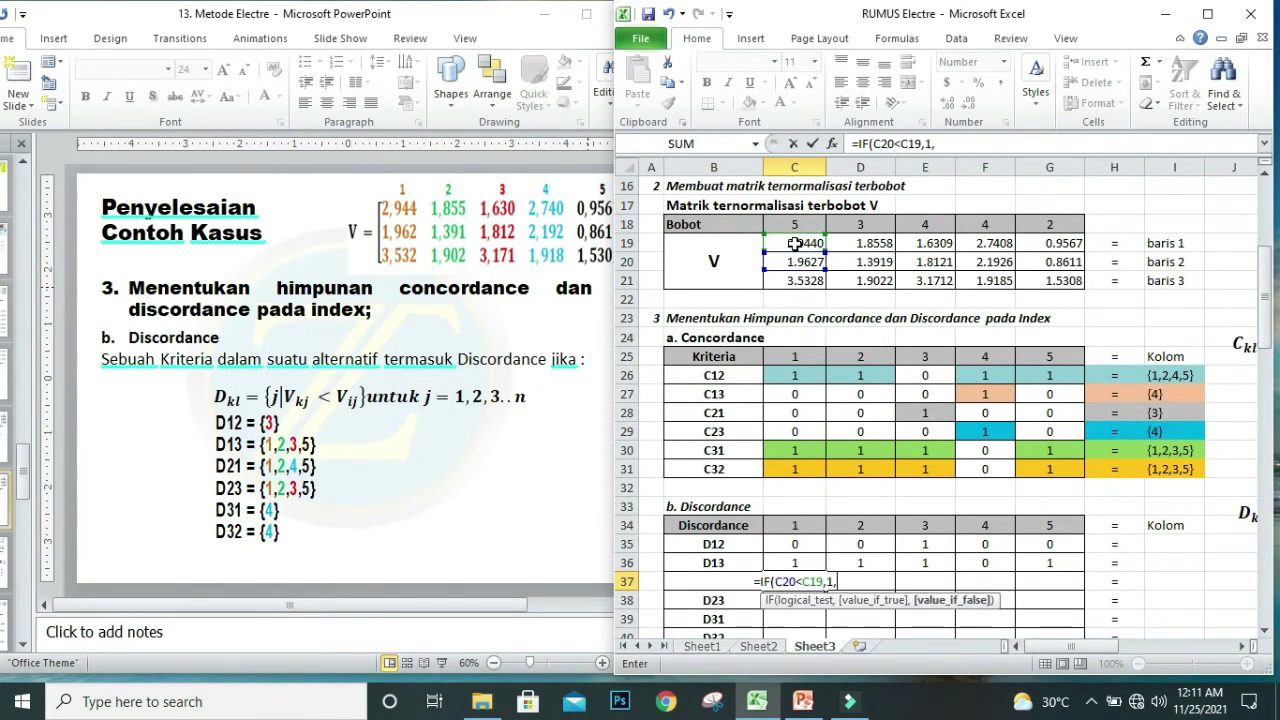
{"action": "type", "text": ")"}
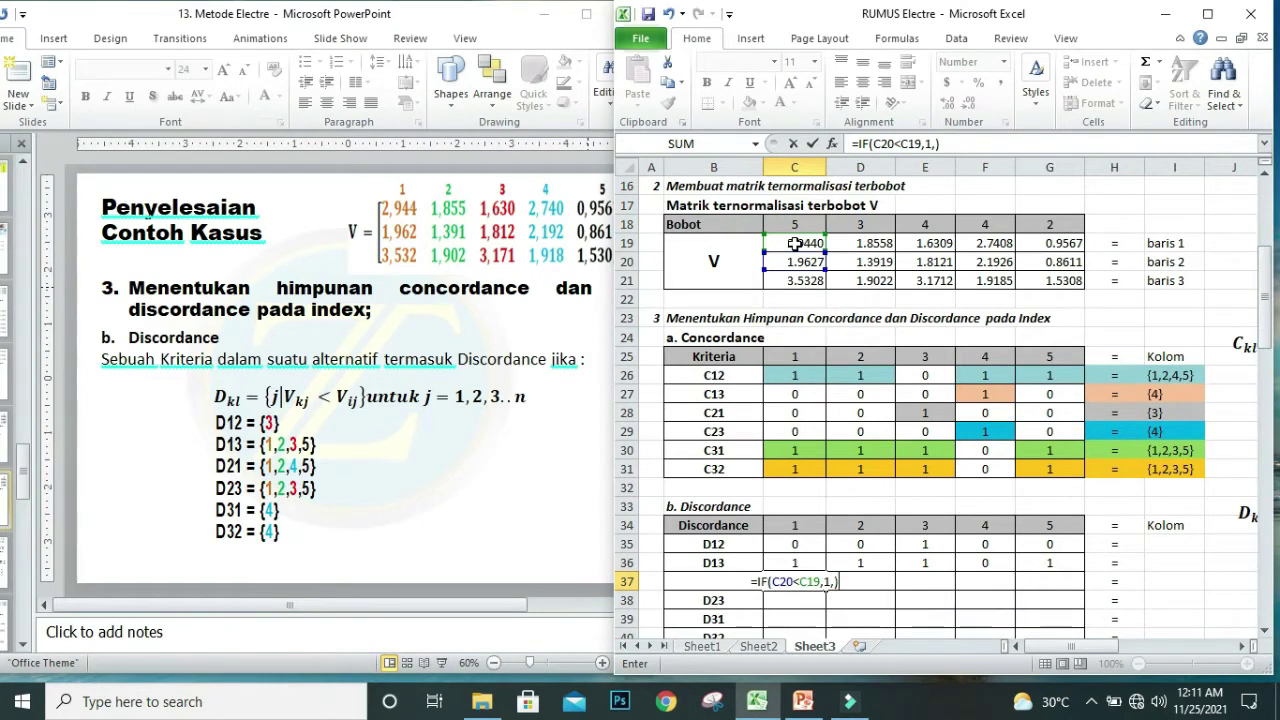
{"action": "key", "text": "Return"}
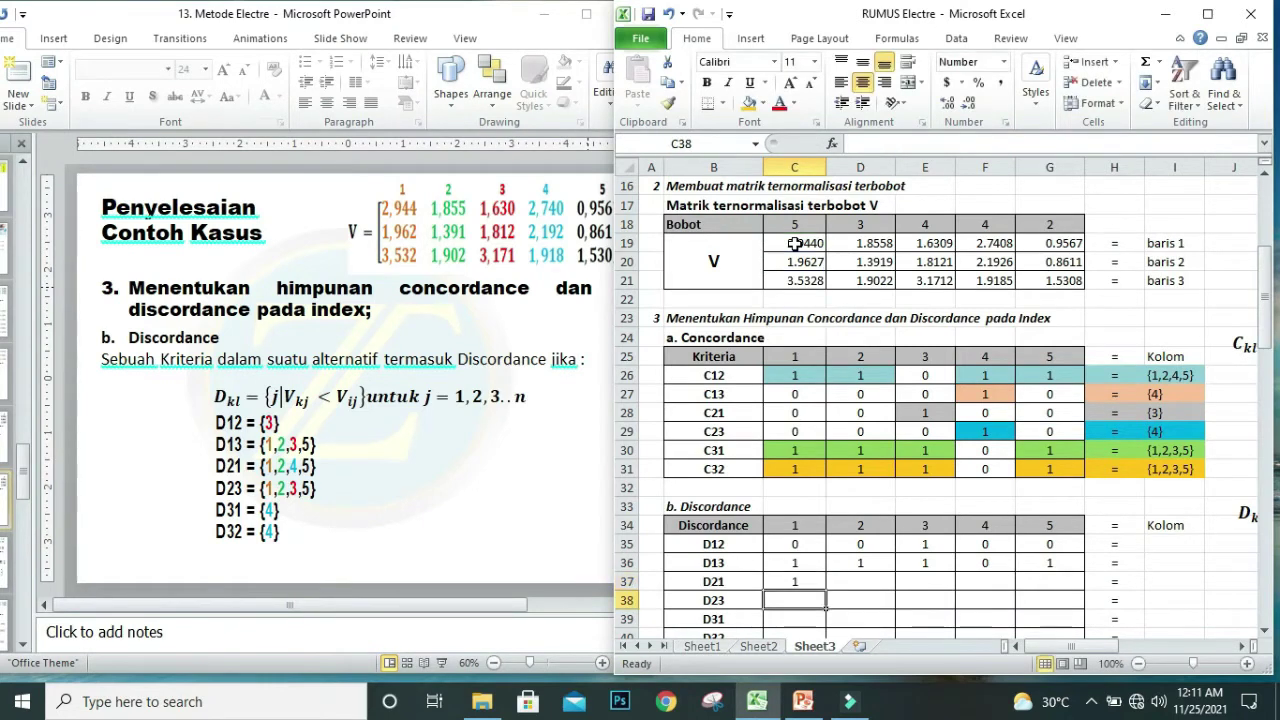
{"action": "left_click", "coordinate": [800, 574]}
{"action": "left_click_drag", "start_coordinate": [826, 590], "coordinate": [1060, 580]}
{"action": "left_click", "coordinate": [794, 600]}
{"action": "type", "text": "=IF"}
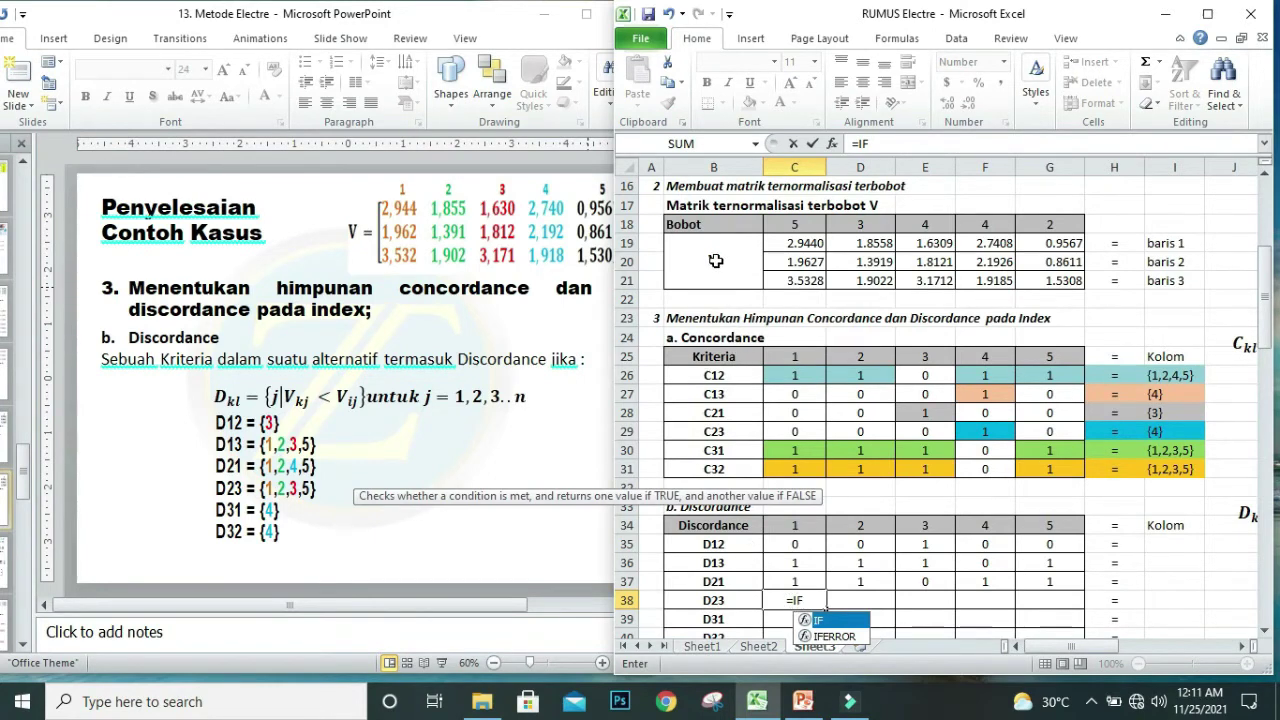
{"action": "left_click", "coordinate": [806, 262]}
Enter =IF(C20<C21,1,) in C38 for the D23 row, replacing its existing content, and fill it across to G38.
{"action": "left_click", "coordinate": [800, 600]}
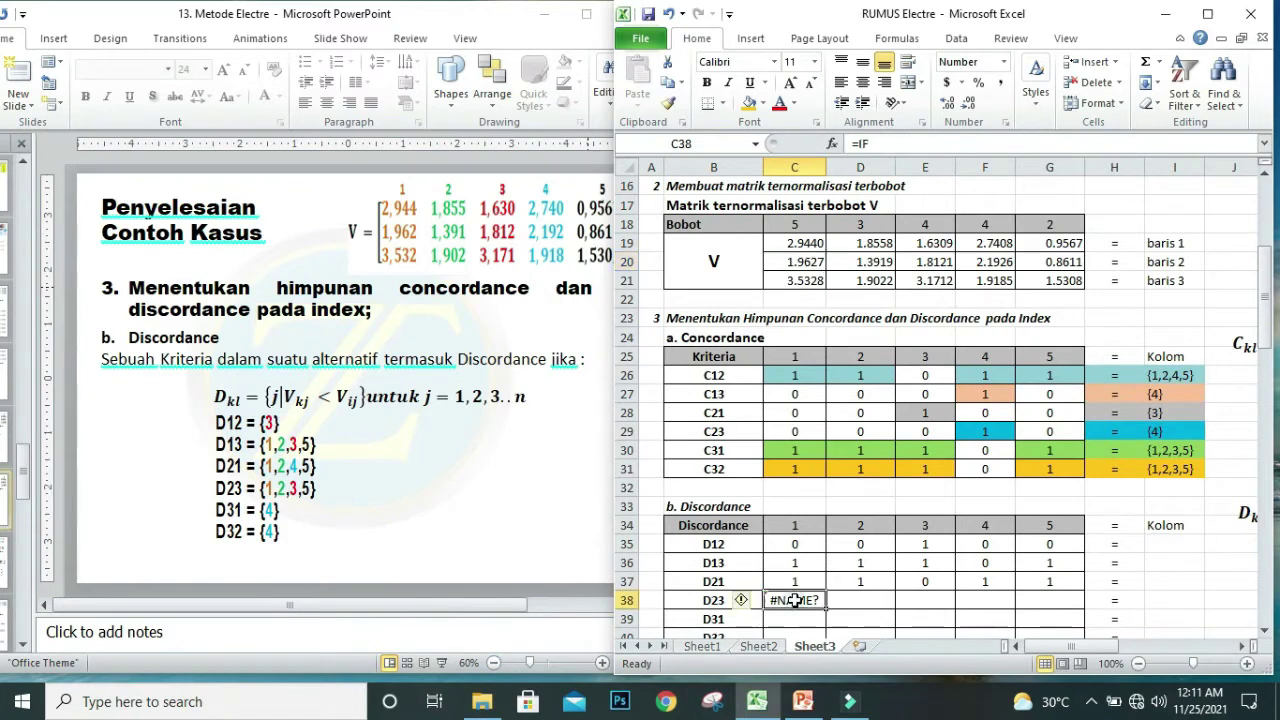
{"action": "type", "text": "=I"}
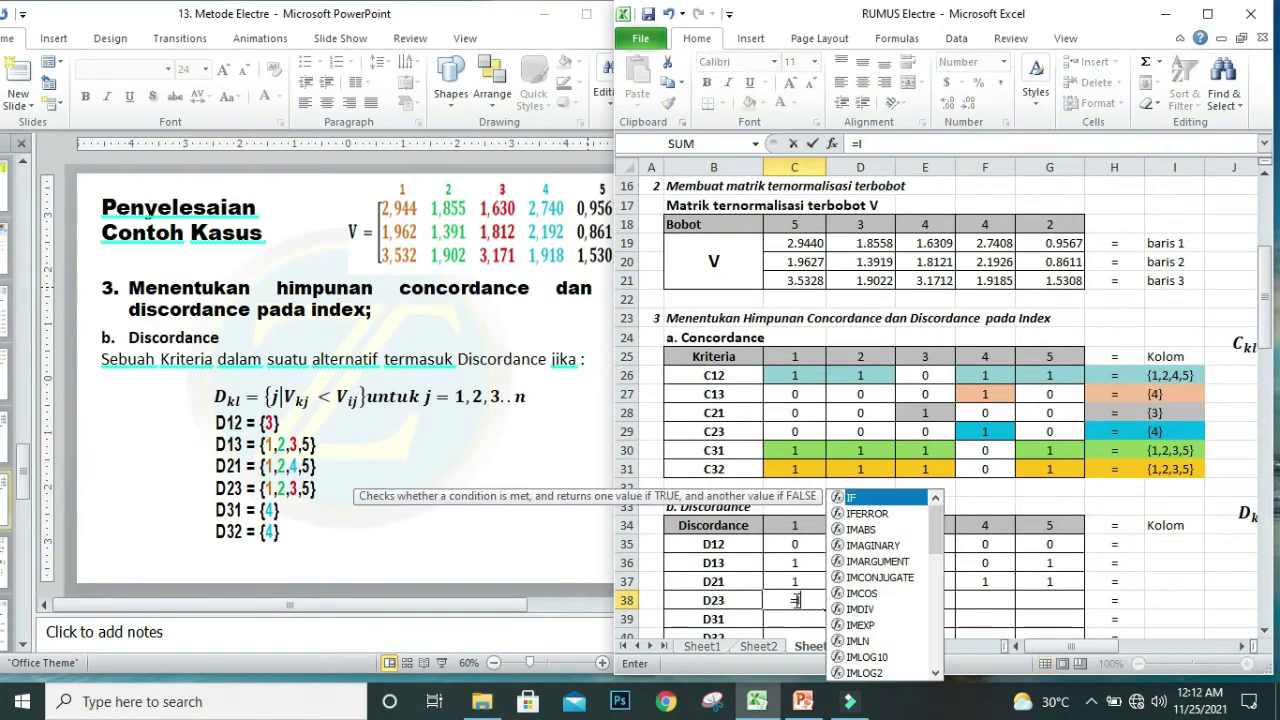
{"action": "type", "text": "F("}
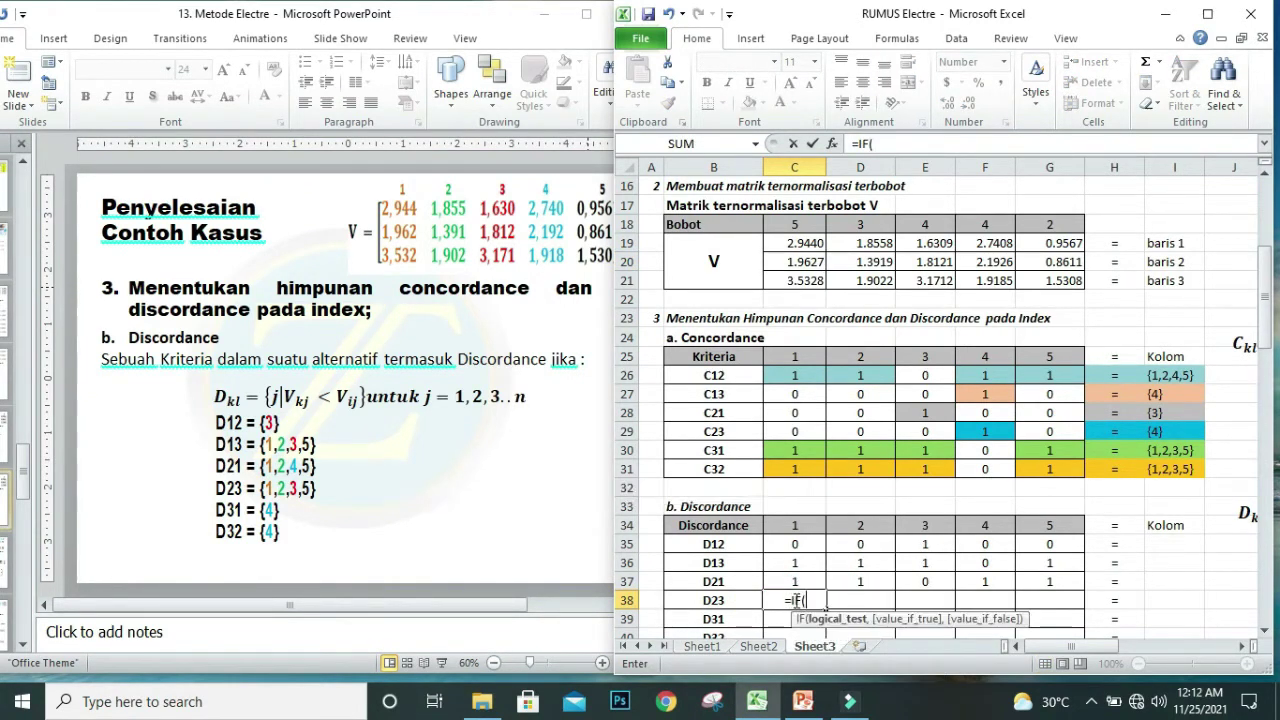
{"action": "left_click", "coordinate": [802, 264]}
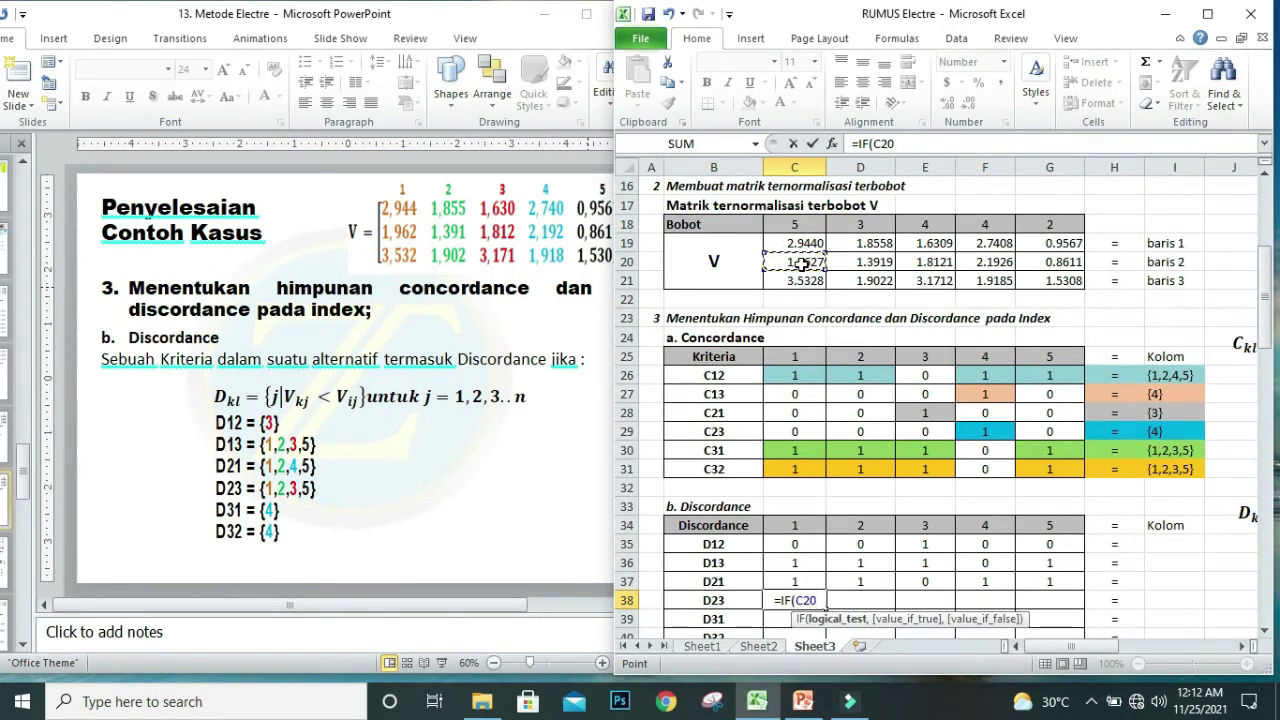
{"action": "type", "text": "<"}
{"action": "left_click", "coordinate": [808, 284]}
{"action": "type", "text": ","}
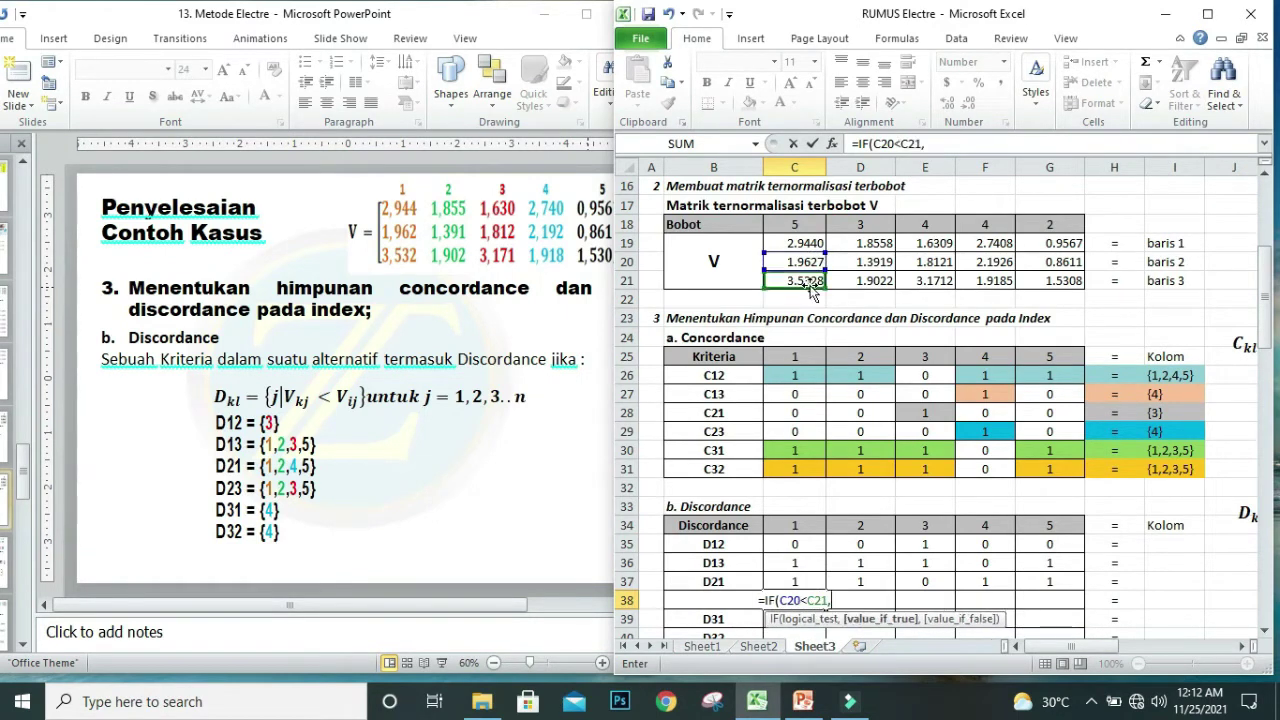
{"action": "type", "text": "1,"}
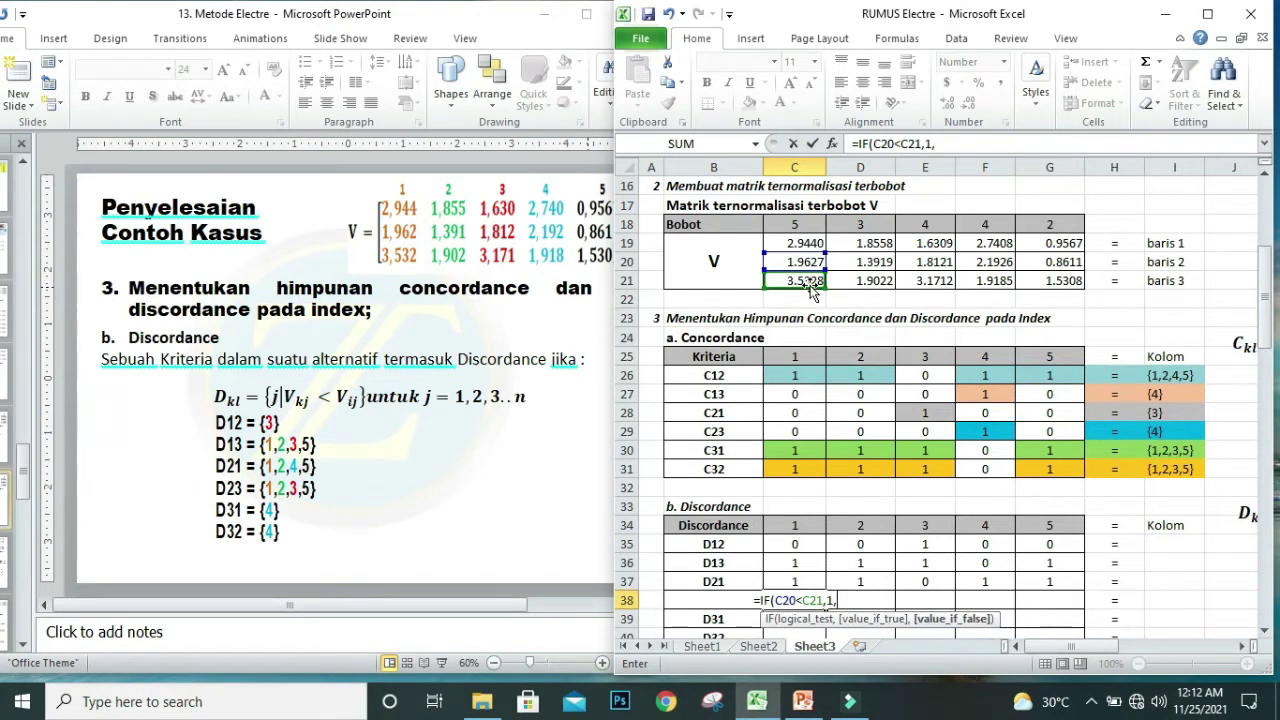
{"action": "type", "text": ")"}
{"action": "key", "text": "Return"}
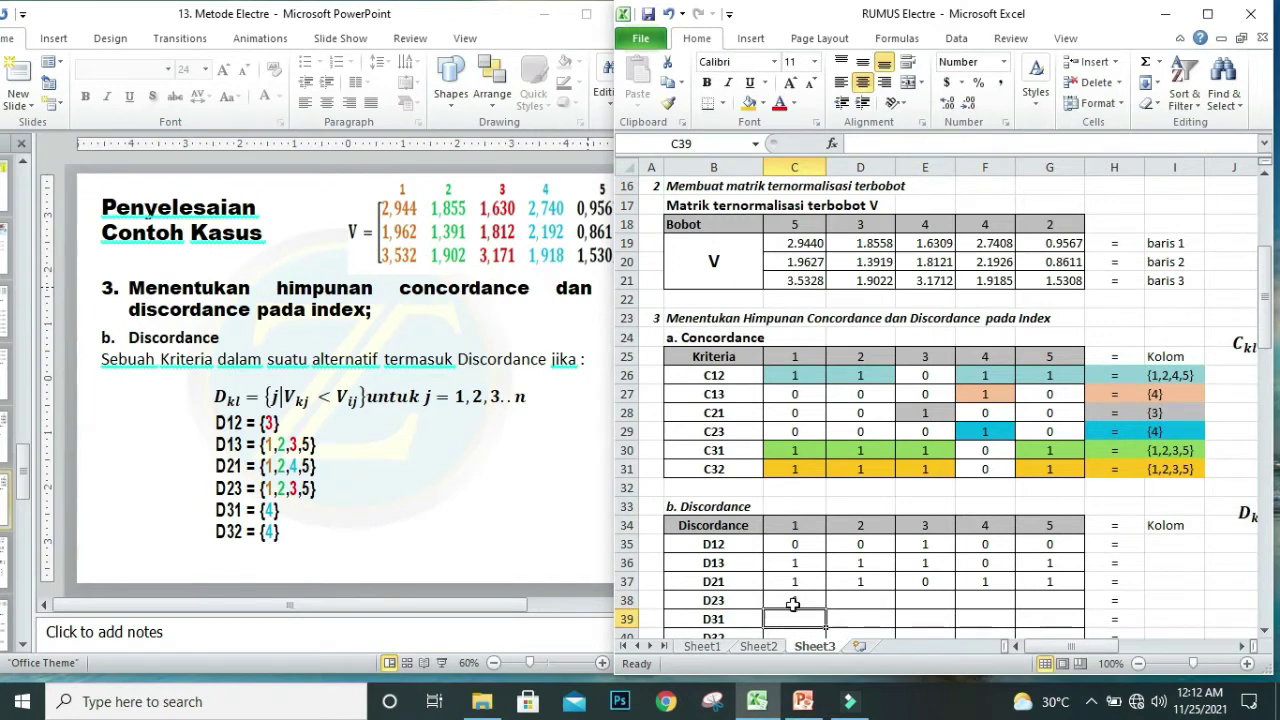
{"action": "left_click", "coordinate": [793, 602]}
{"action": "left_click_drag", "start_coordinate": [825, 608], "coordinate": [1050, 607]}
Enter =IF(C21<C19,1,) in C39 for the D31 row and fill it across to G39.
{"action": "left_click", "coordinate": [782, 622]}
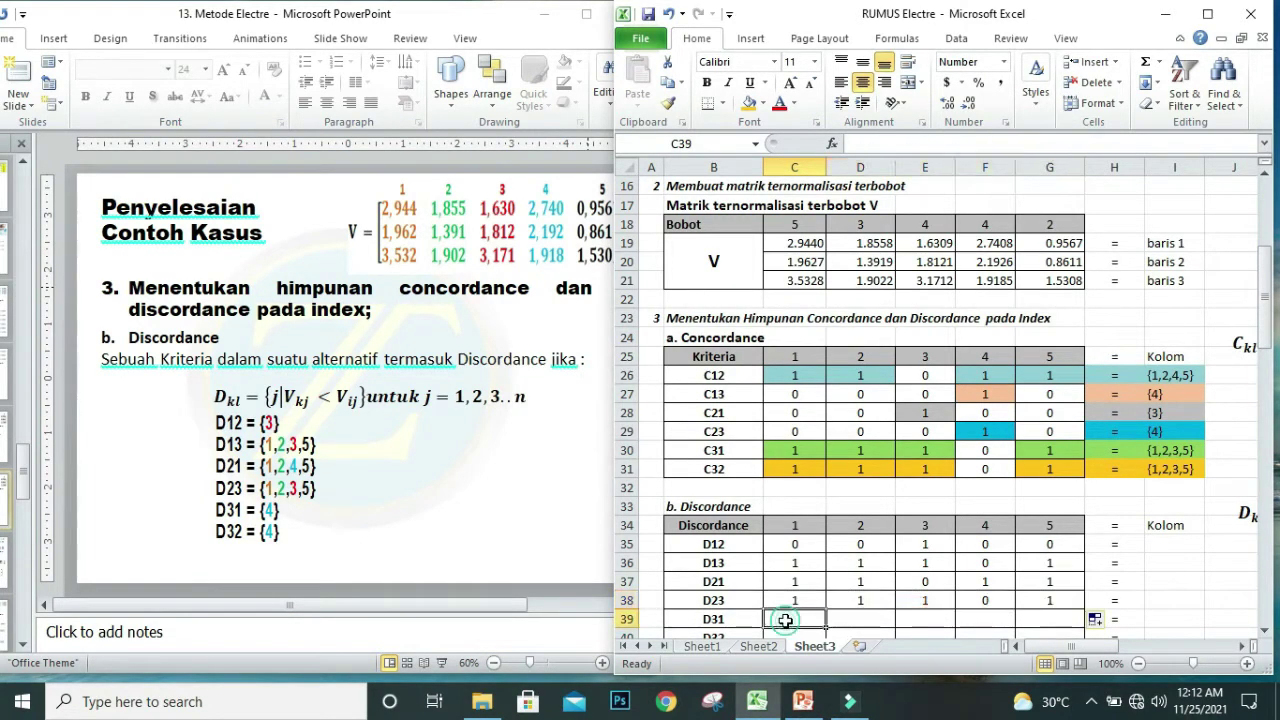
{"action": "type", "text": "="}
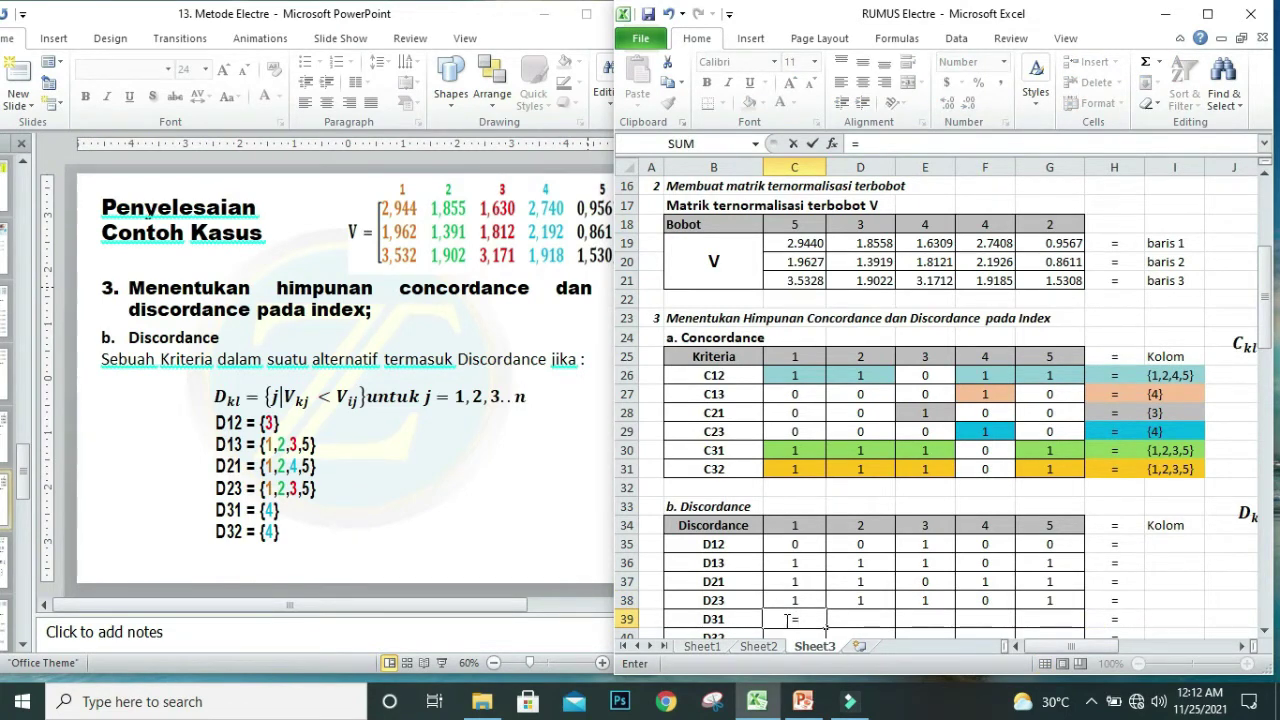
{"action": "type", "text": "IF("}
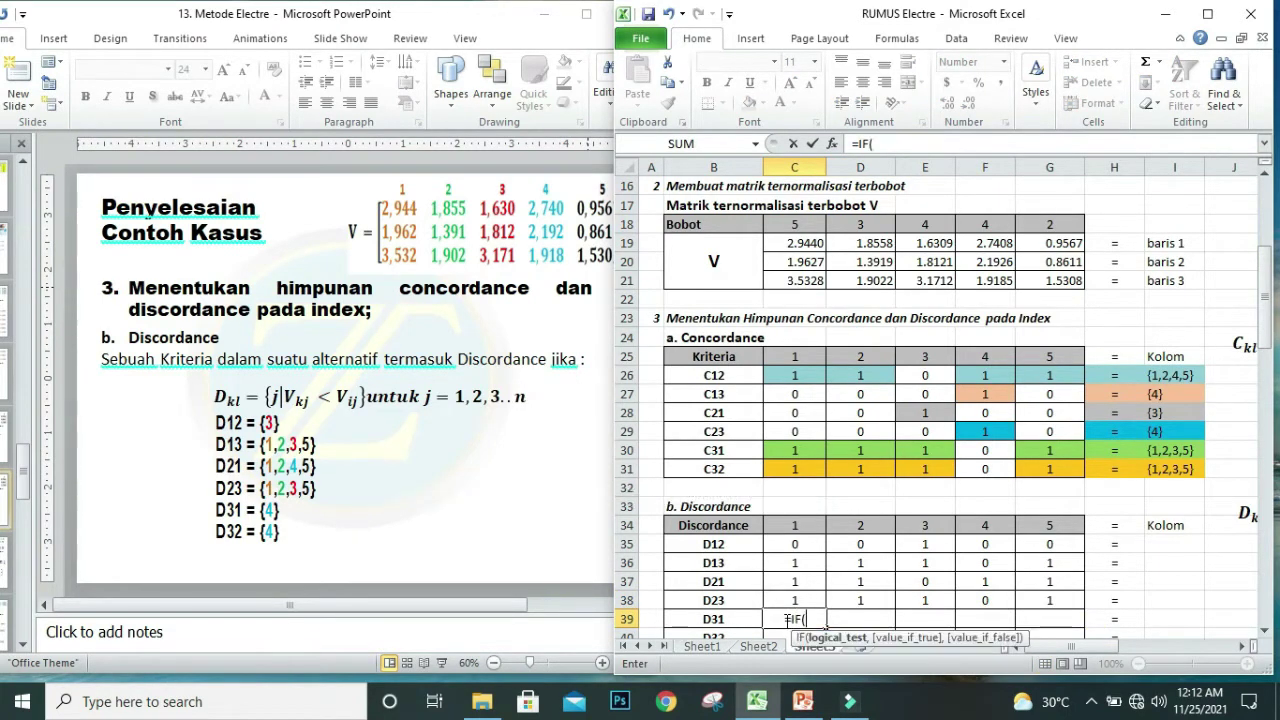
{"action": "left_click", "coordinate": [812, 280]}
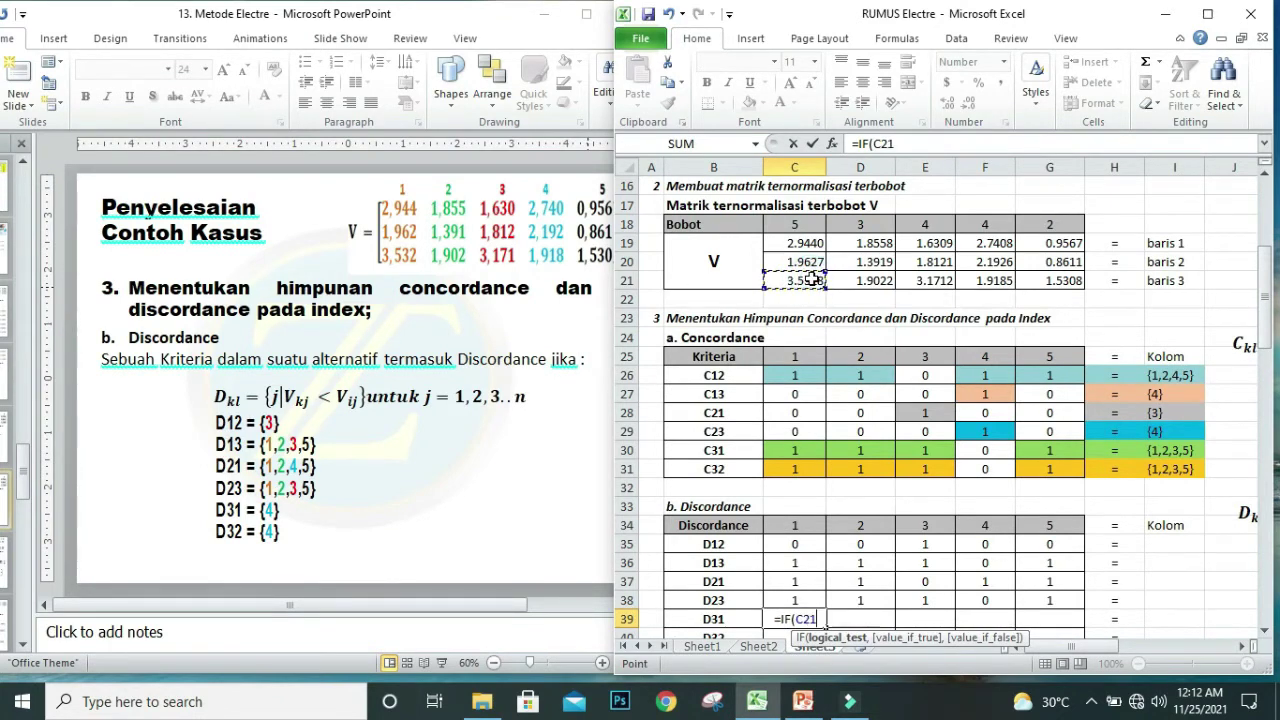
{"action": "type", "text": "<"}
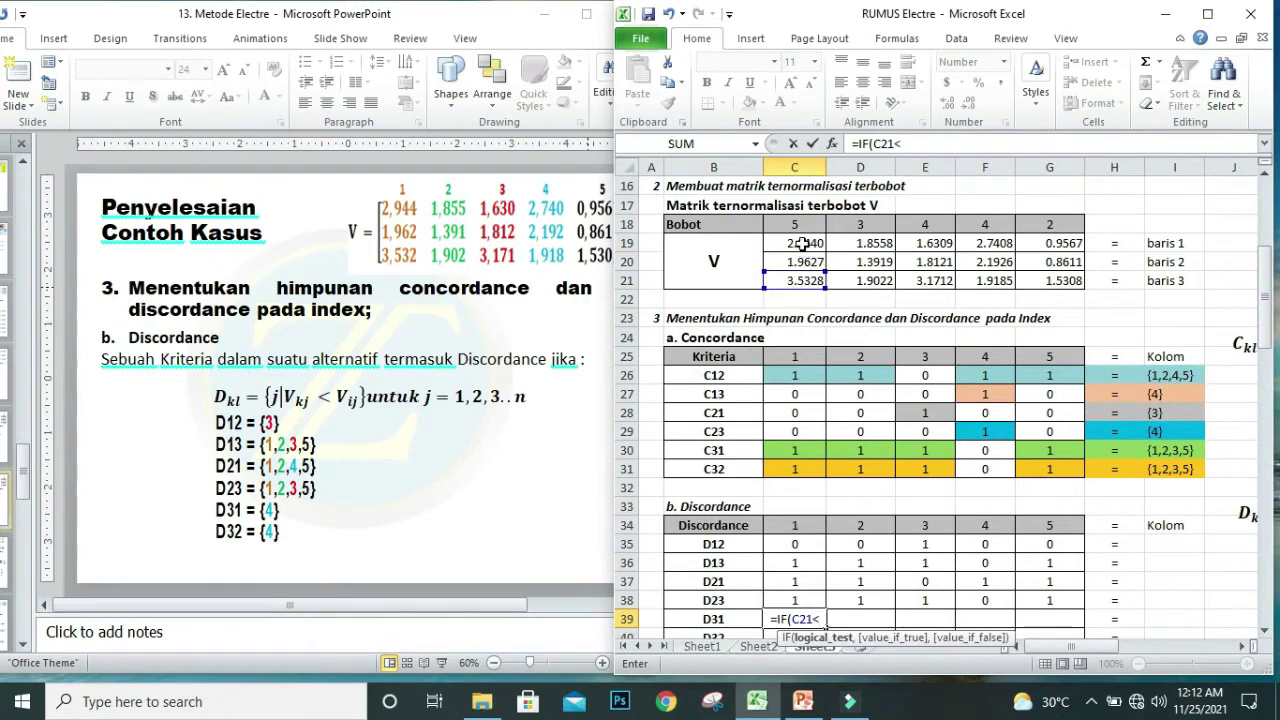
{"action": "left_click", "coordinate": [800, 241]}
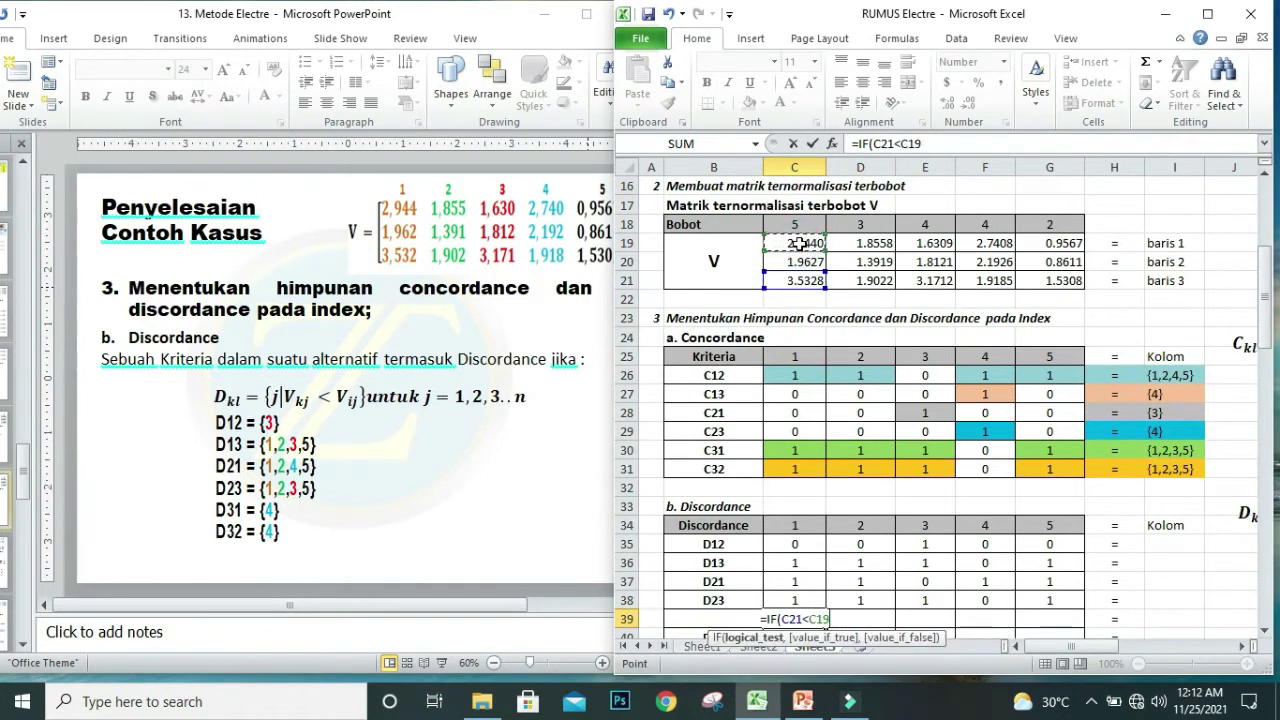
{"action": "type", "text": ",1,"}
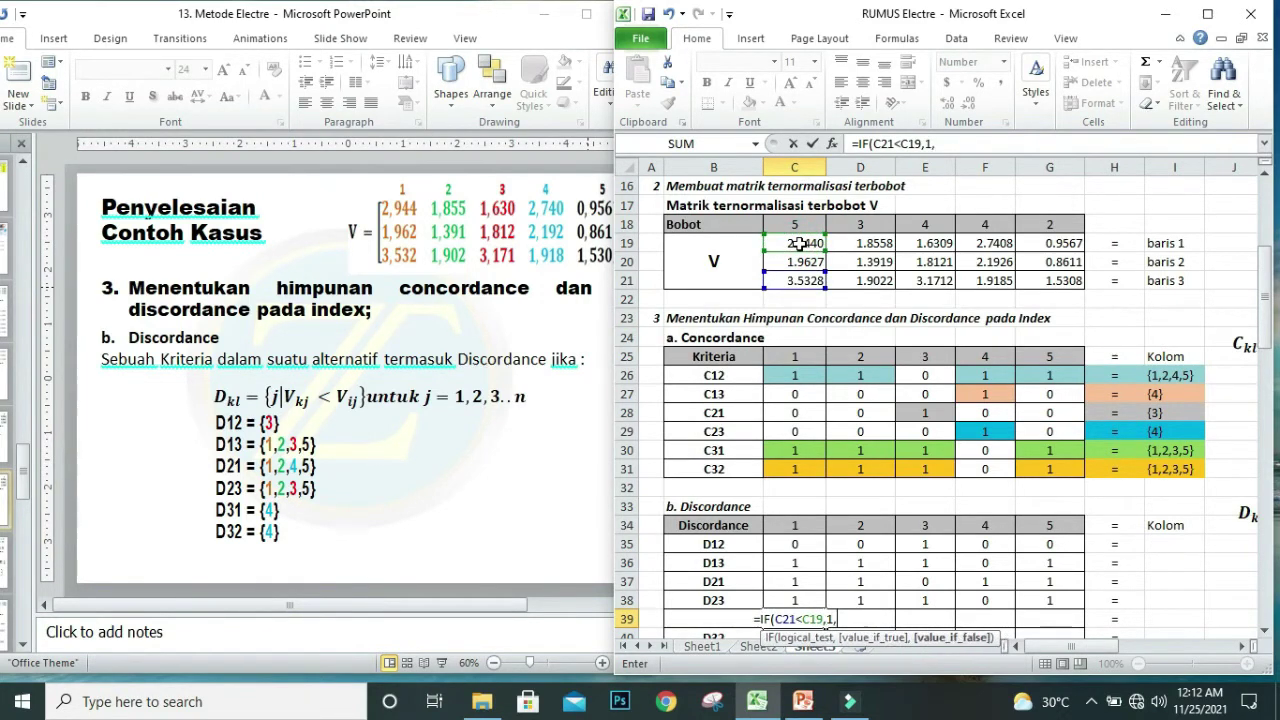
{"action": "type", "text": "0)"}
{"action": "key", "text": "Return"}
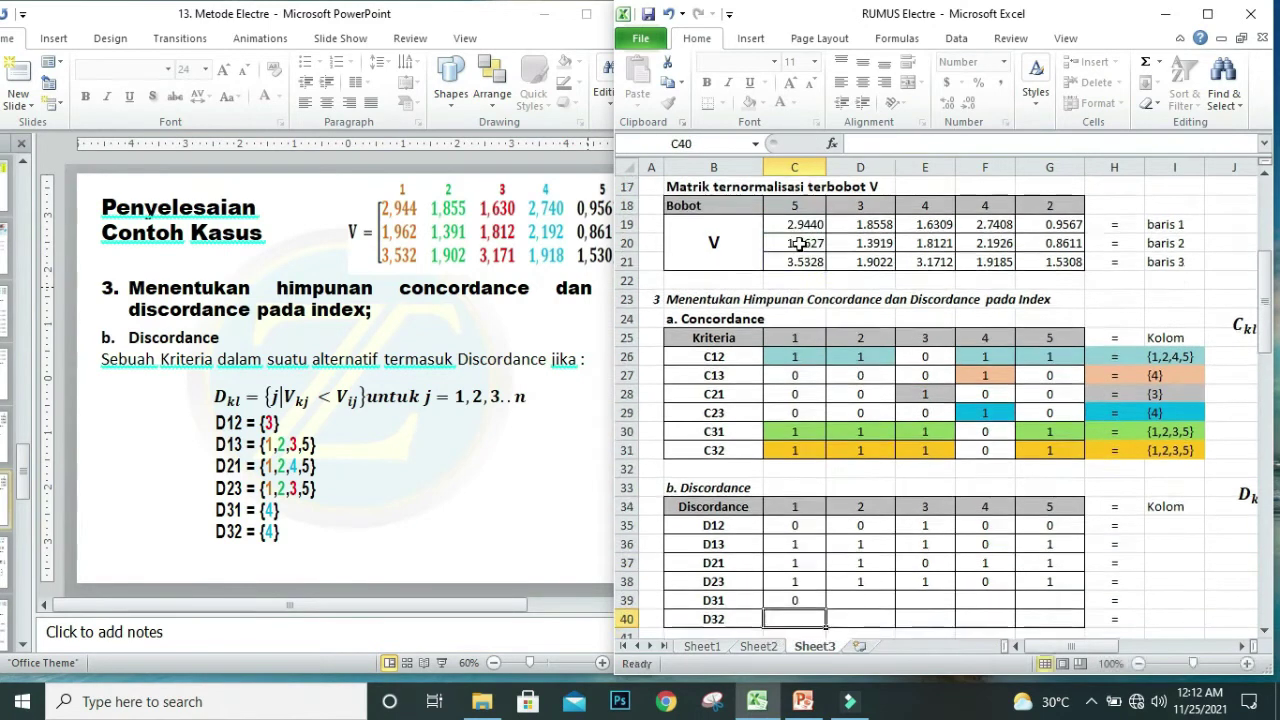
{"action": "left_click", "coordinate": [795, 600]}
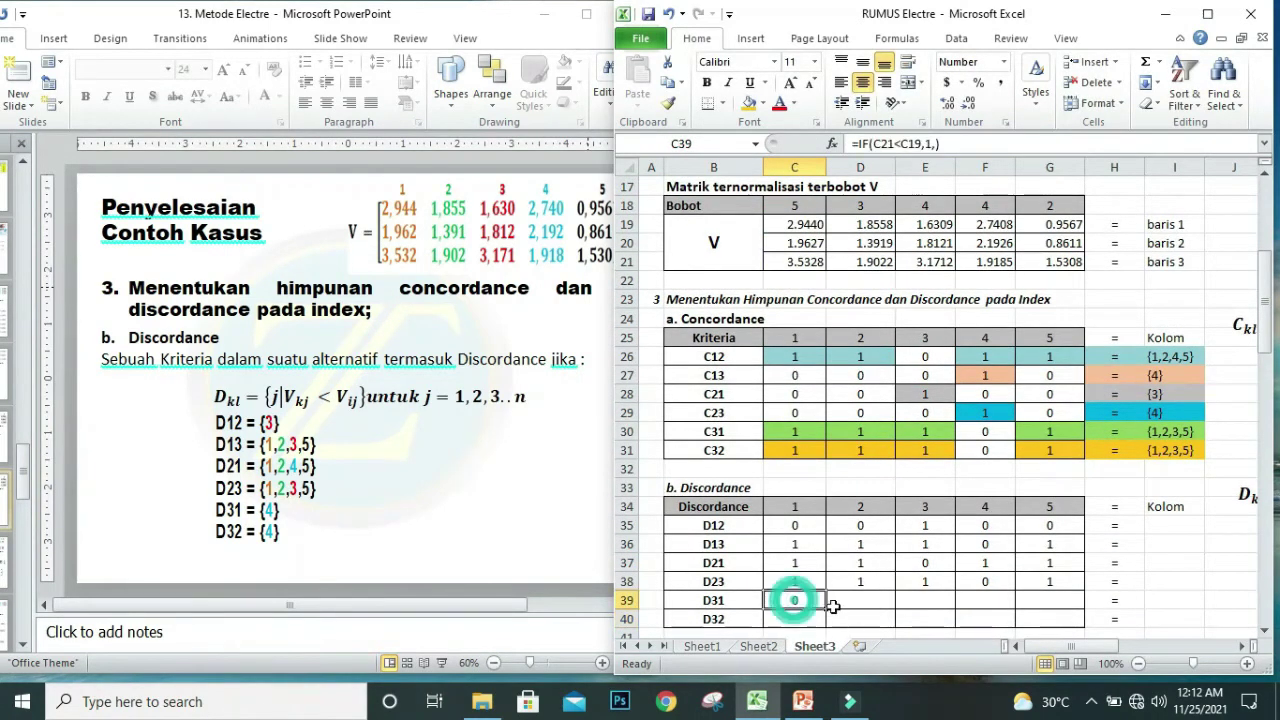
{"action": "left_click_drag", "start_coordinate": [826, 610], "coordinate": [1080, 602]}
Enter =IF(C21<C20,1,) in C40 for the D32 row and fill it across to G40.
{"action": "double_click", "coordinate": [806, 620]}
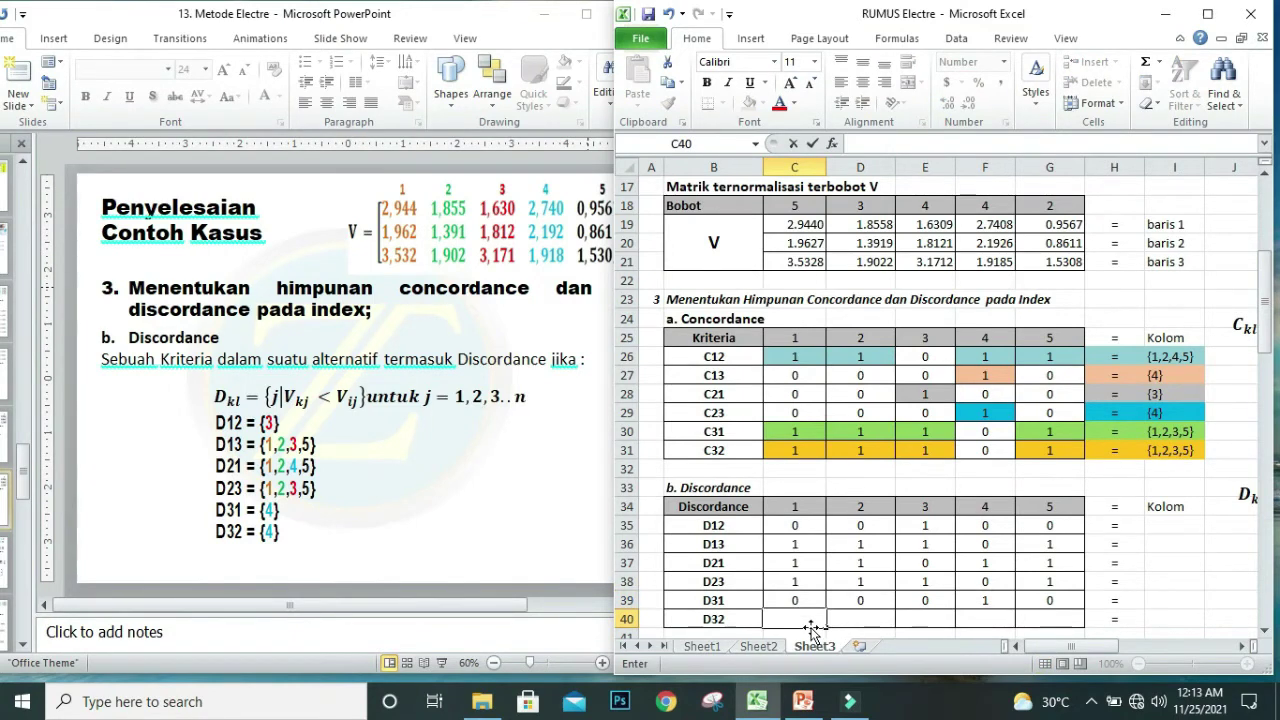
{"action": "type", "text": "="}
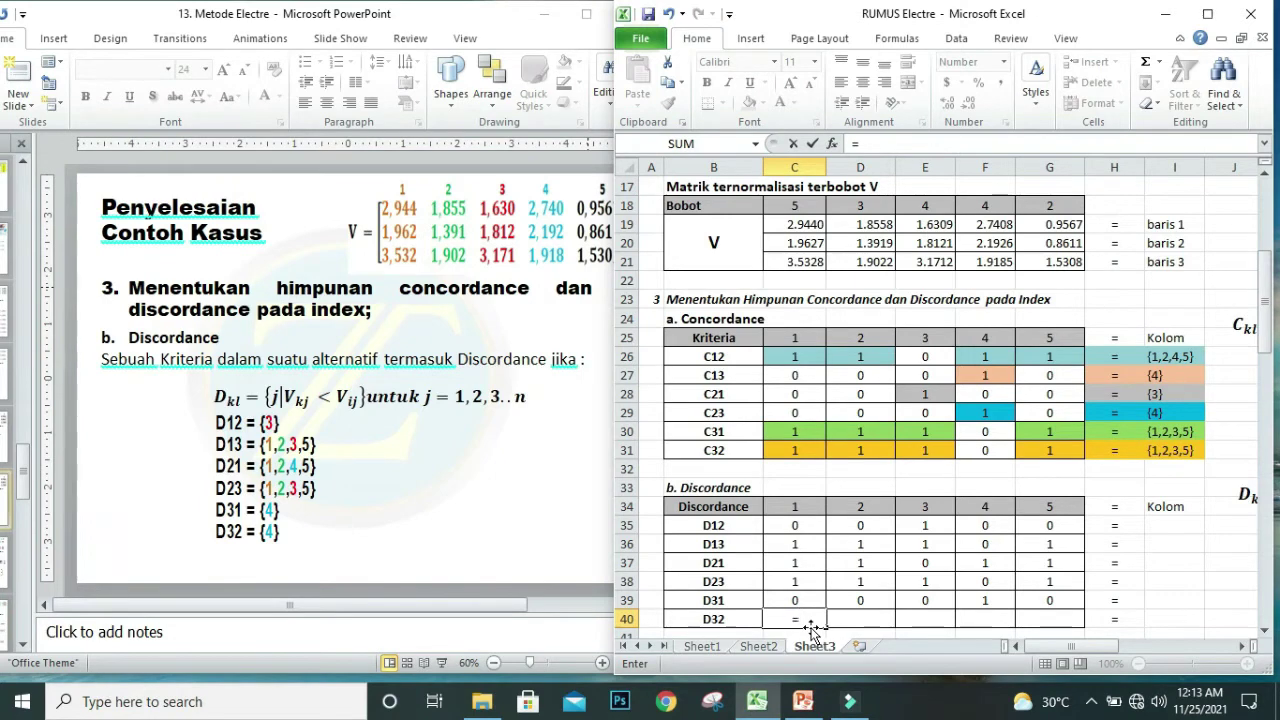
{"action": "type", "text": "IF("}
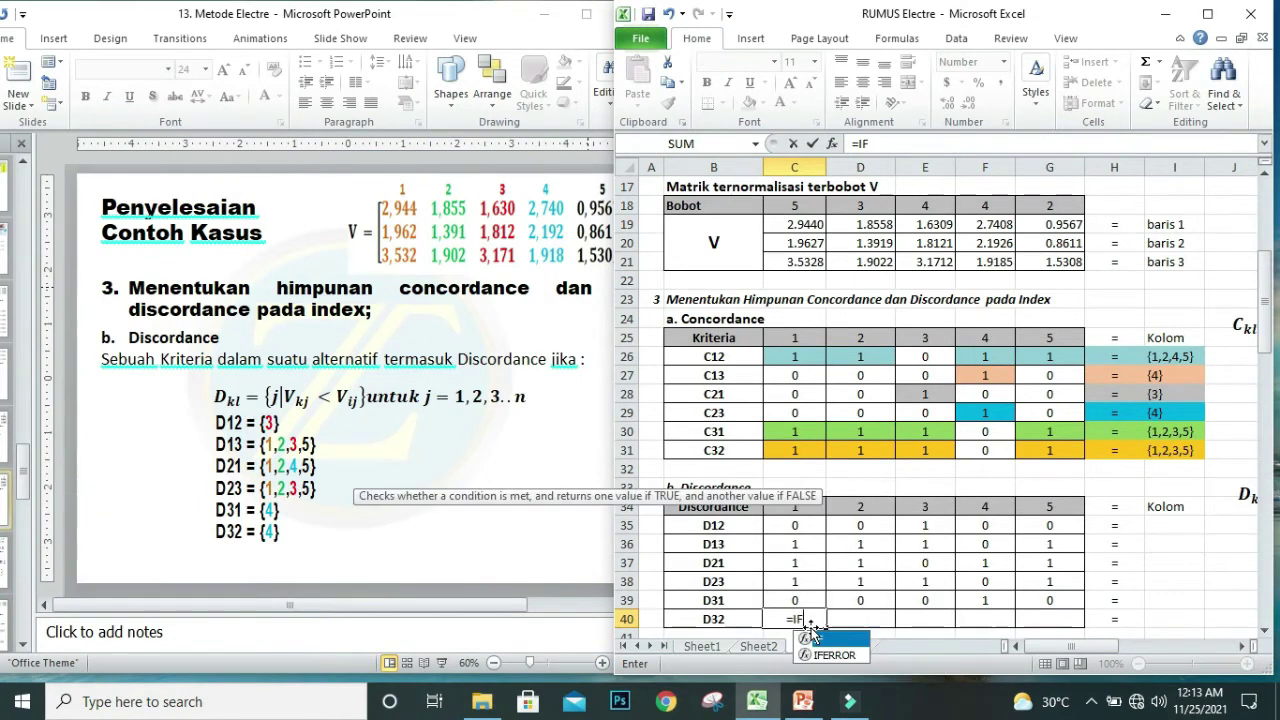
{"action": "left_click", "coordinate": [801, 266]}
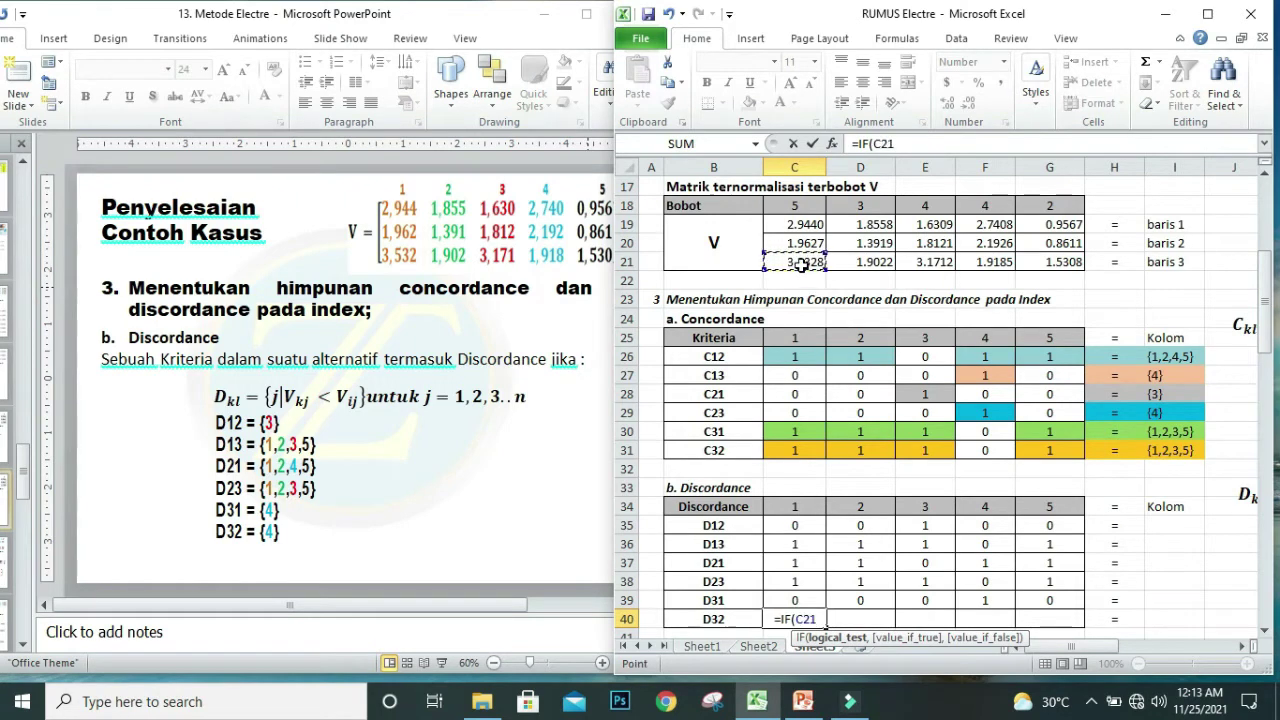
{"action": "type", "text": "<"}
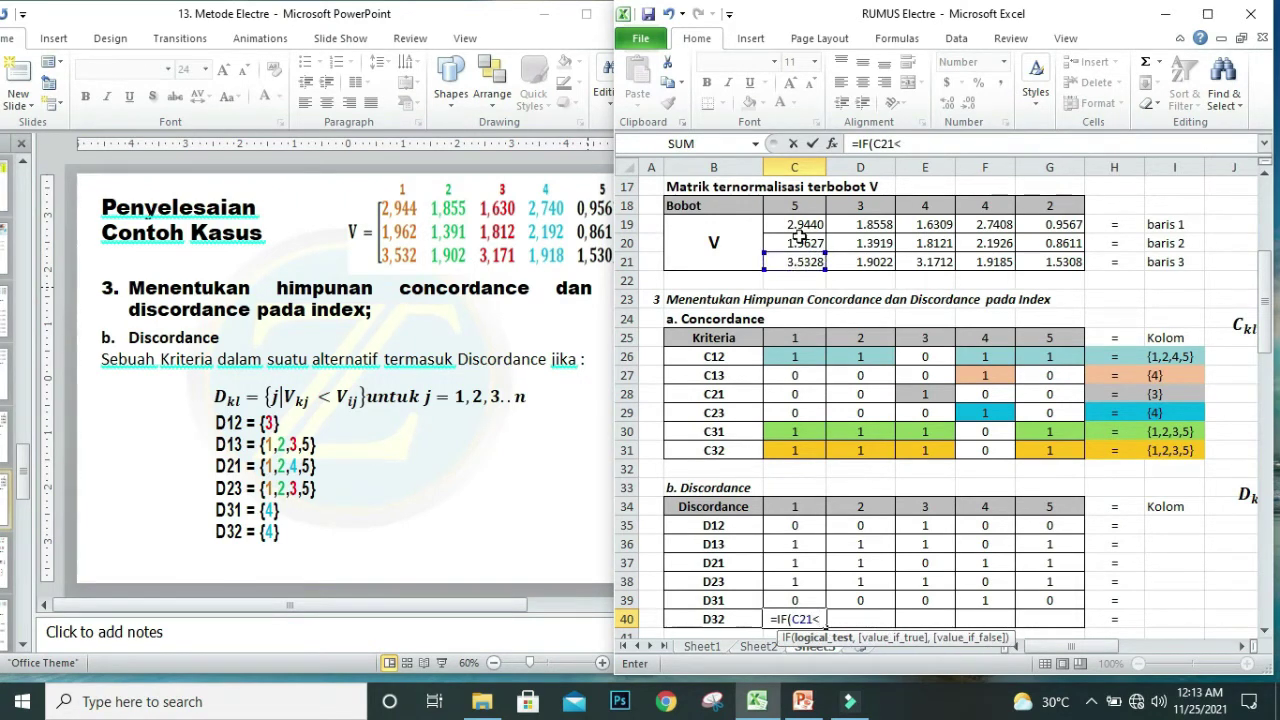
{"action": "left_click", "coordinate": [801, 243]}
{"action": "type", "text": ","}
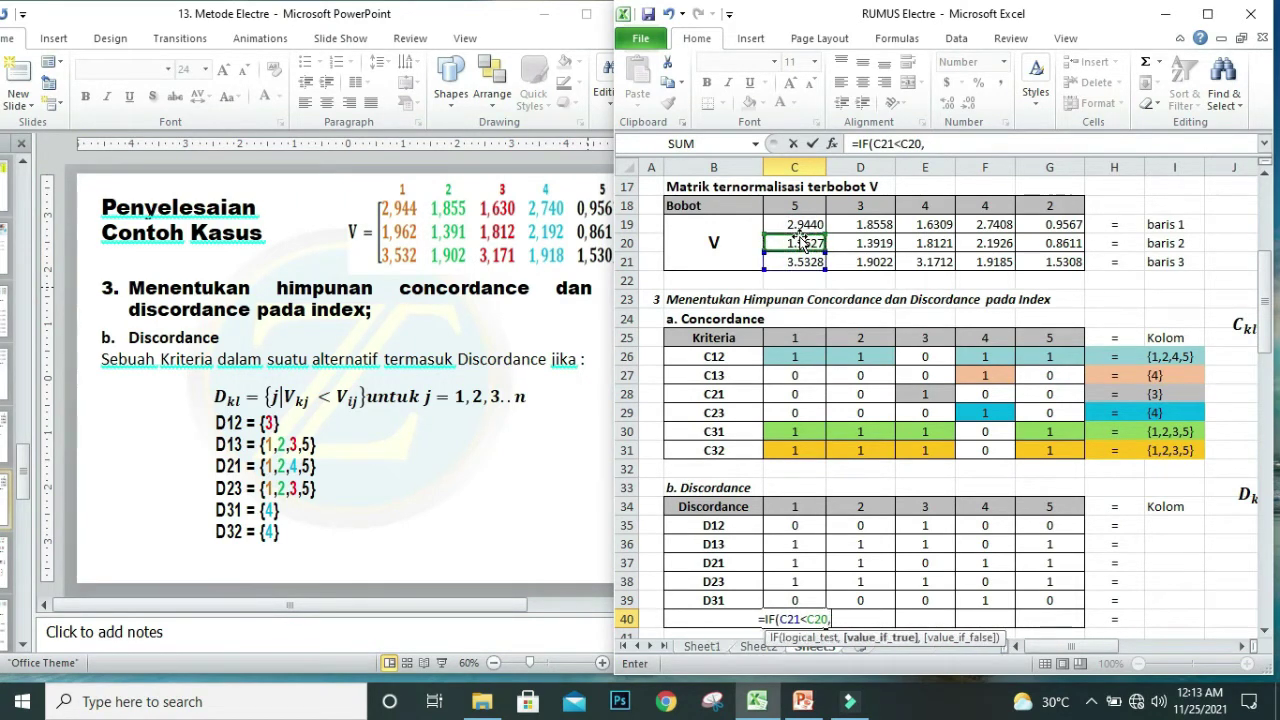
{"action": "type", "text": "1,)"}
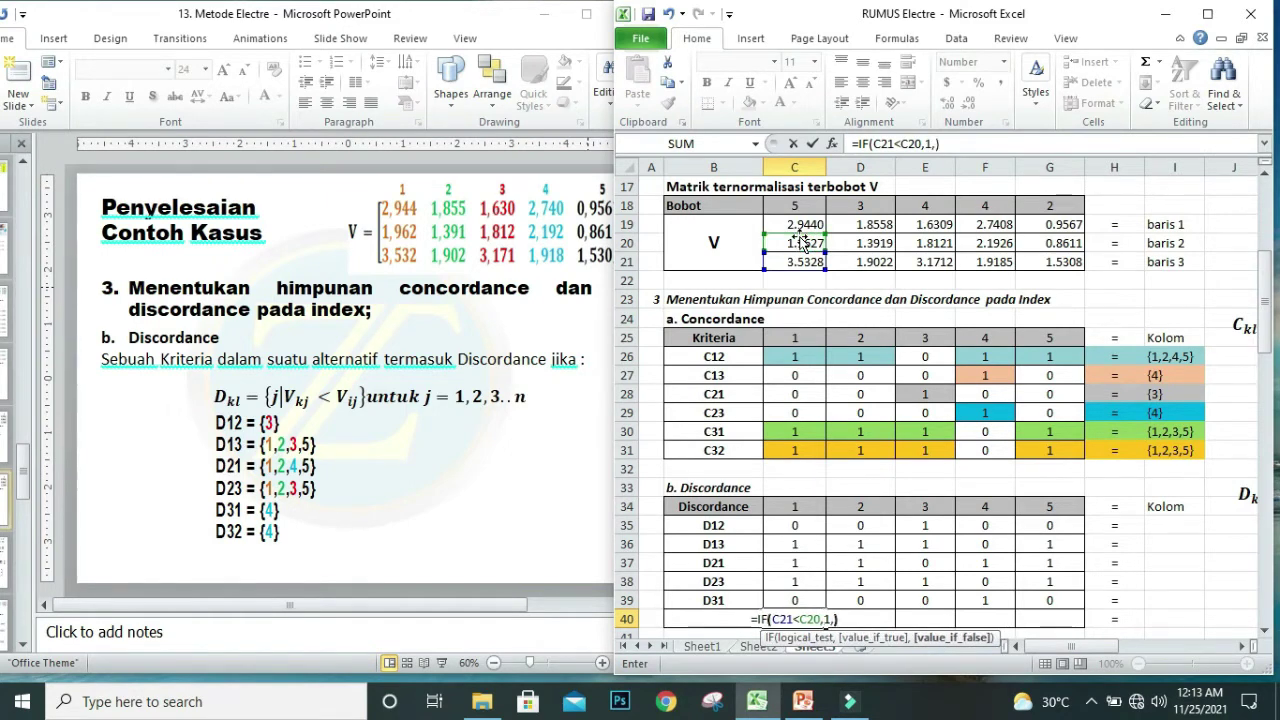
{"action": "key", "text": "Return"}
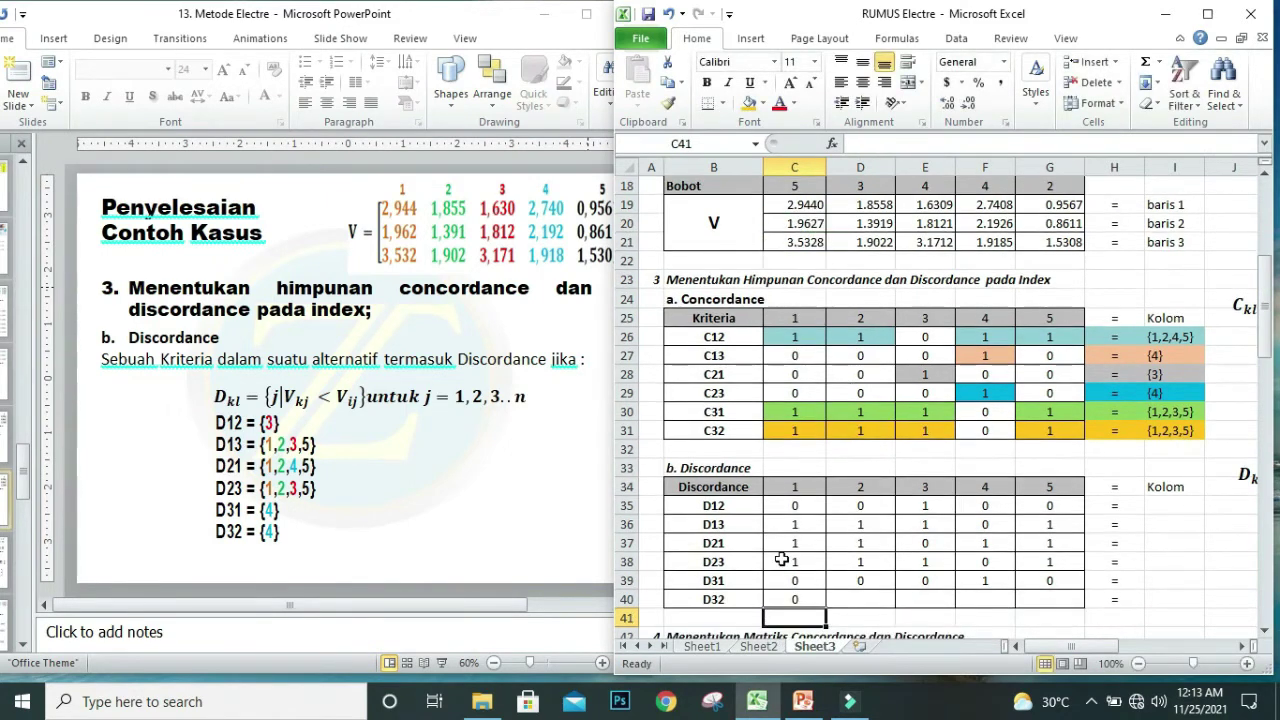
{"action": "left_click", "coordinate": [785, 594]}
{"action": "left_click_drag", "start_coordinate": [824, 607], "coordinate": [1072, 609]}
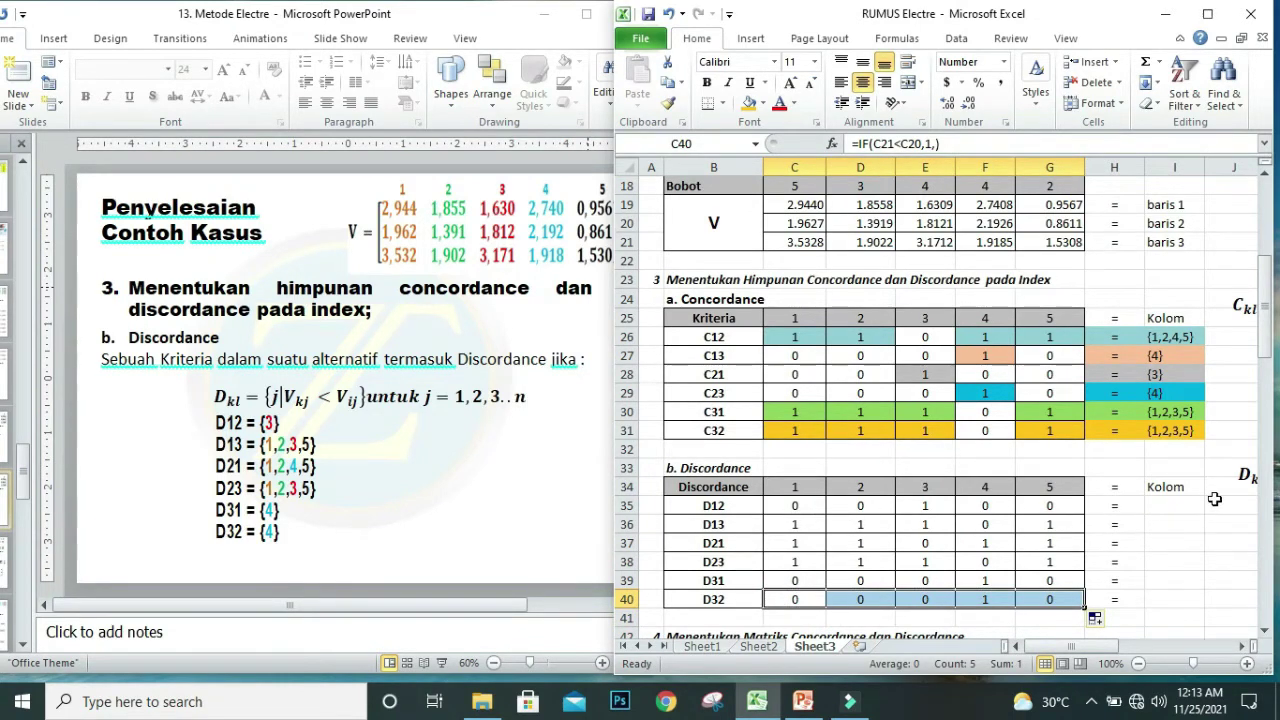
Shade the D12 row's 1 in E35 and the cells H35:I35 with the standard blue fill.
{"action": "left_click", "coordinate": [1172, 506]}
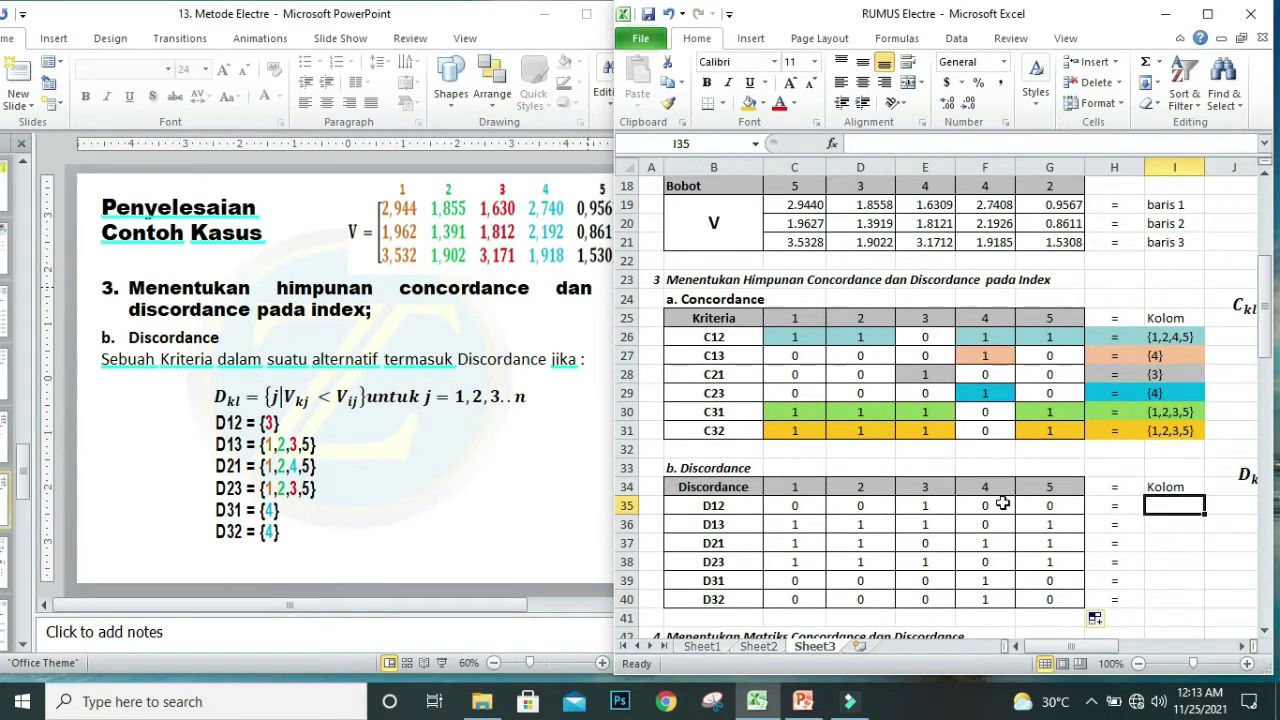
{"action": "left_click", "coordinate": [925, 506]}
{"action": "left_click", "coordinate": [763, 103]}
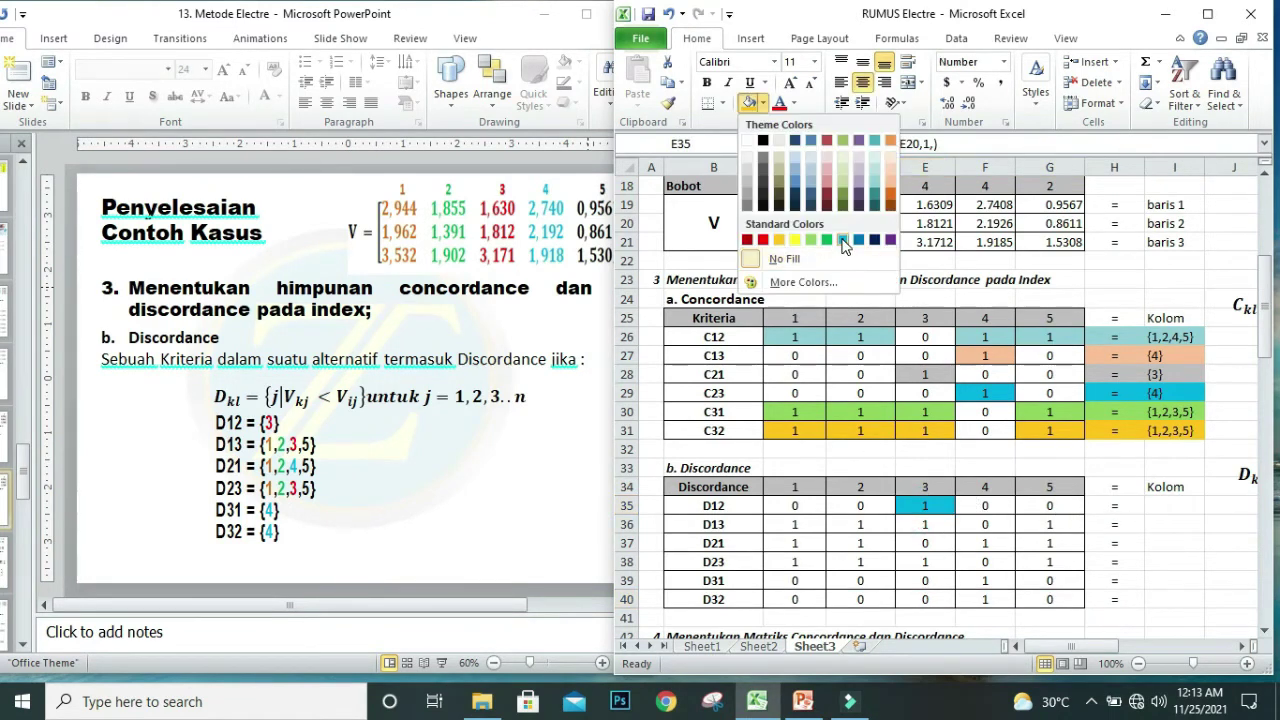
{"action": "left_click", "coordinate": [857, 241]}
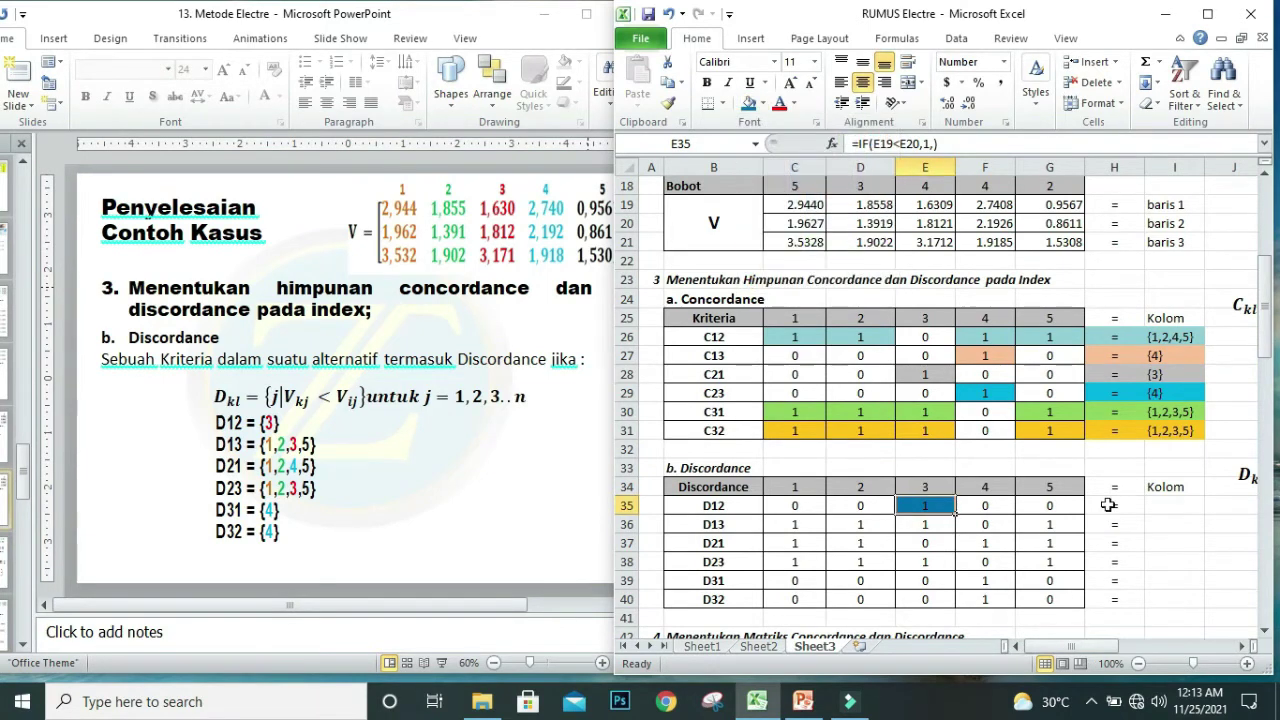
{"action": "left_click_drag", "start_coordinate": [1114, 506], "coordinate": [1174, 506]}
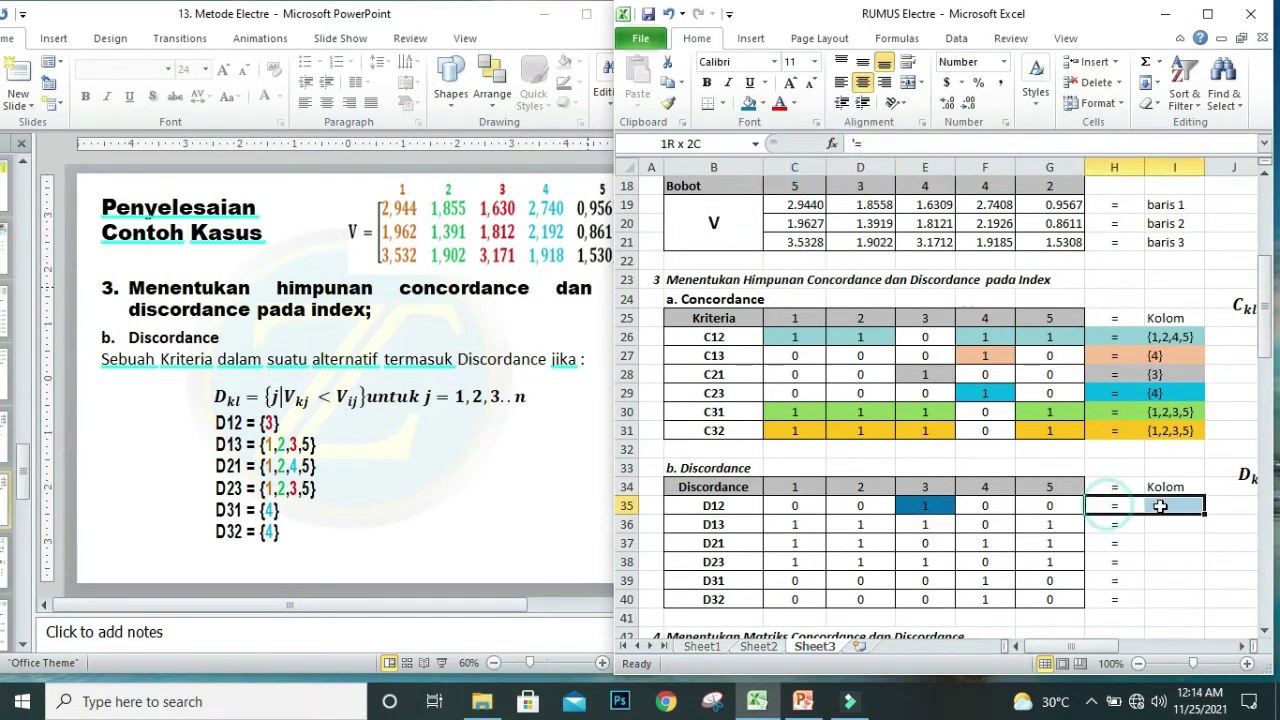
{"action": "left_click", "coordinate": [748, 103]}
Enter {3} in I35 as the Kolom set for D12.
{"action": "left_click", "coordinate": [1160, 505]}
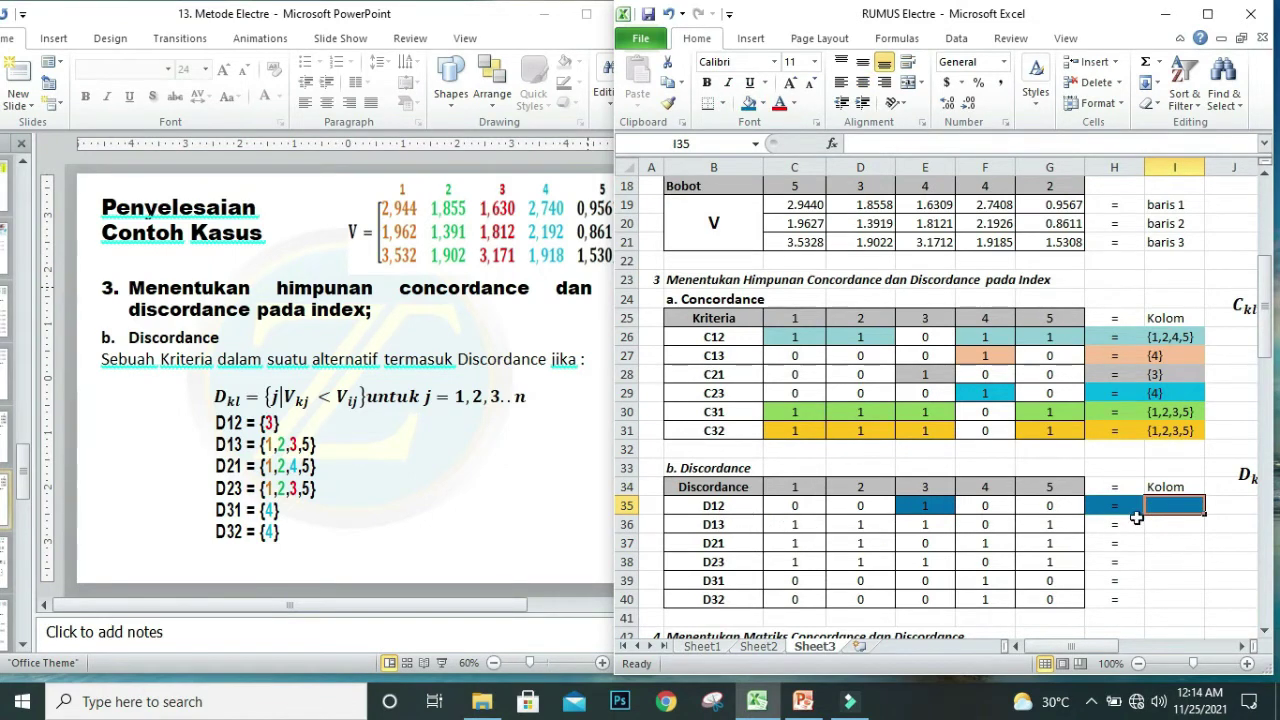
{"action": "left_click", "coordinate": [932, 502]}
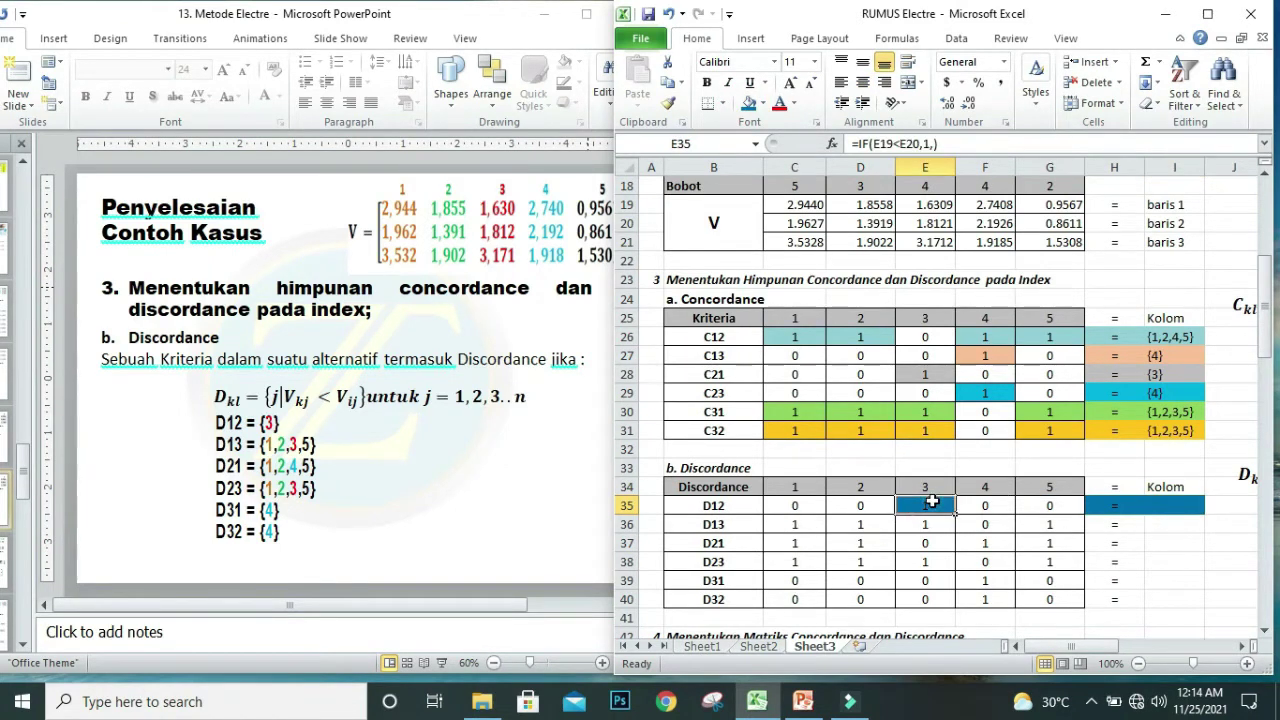
{"action": "left_click", "coordinate": [1178, 510]}
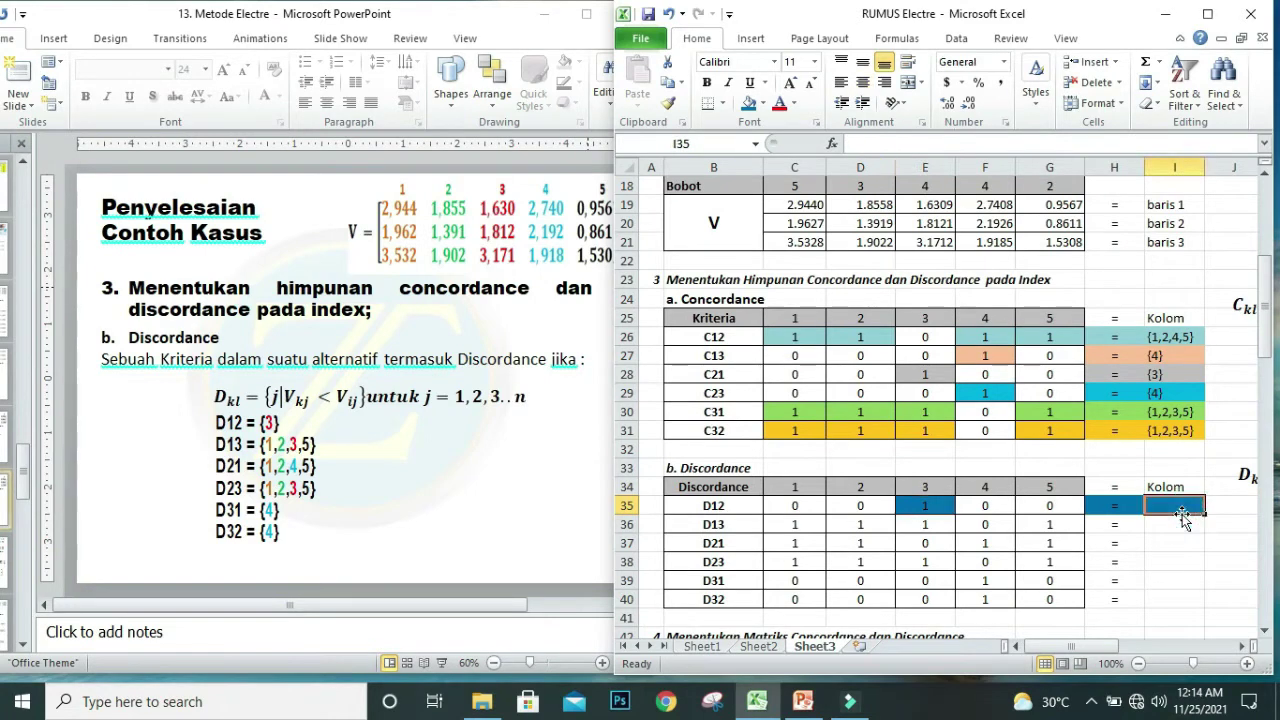
{"action": "type", "text": "["}
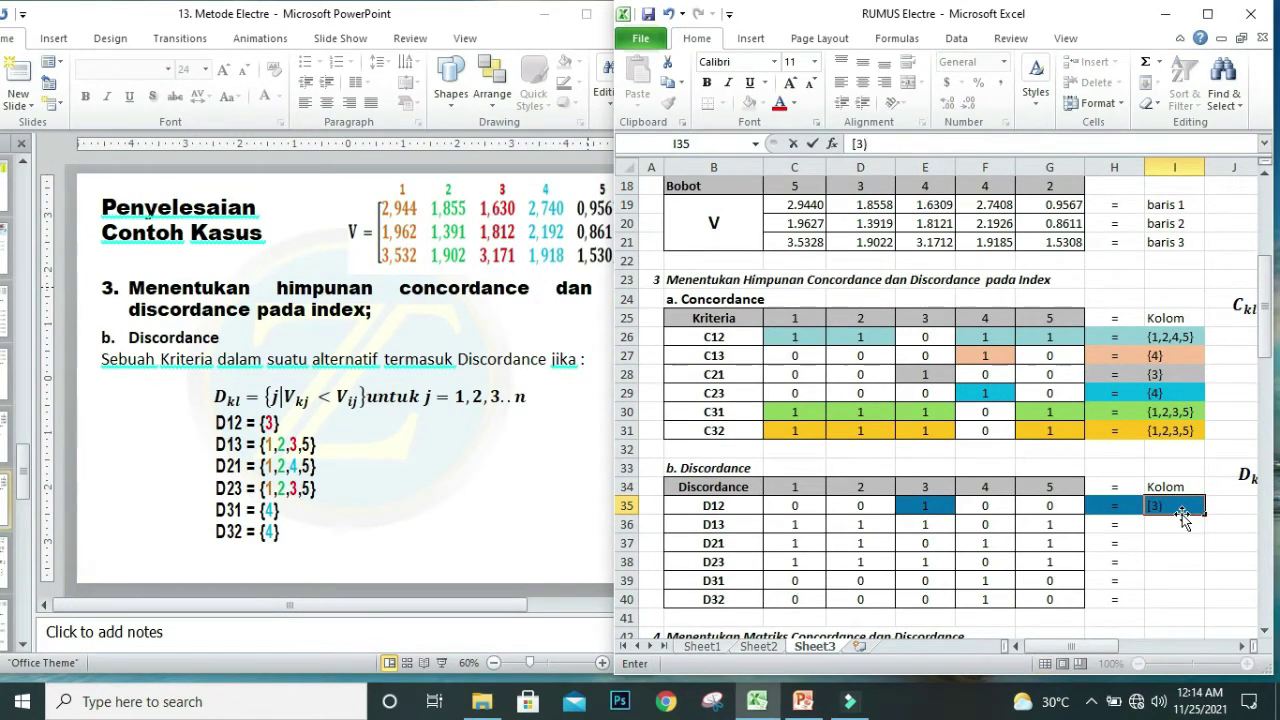
{"action": "type", "text": "3]"}
{"action": "key", "text": "Return"}
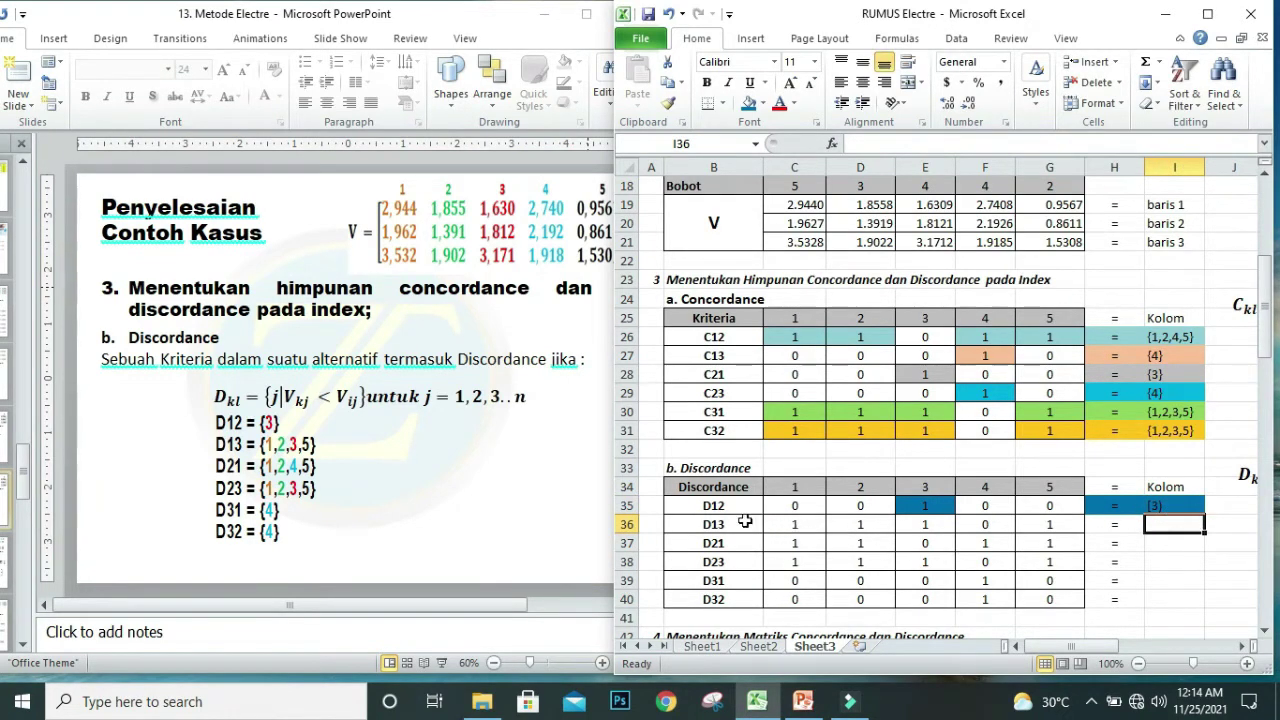
Shade the D13 row's 1 values in C36:E36 and G36, plus H36:I36, with the standard red fill.
{"action": "left_click_drag", "start_coordinate": [794, 522], "coordinate": [935, 524]}
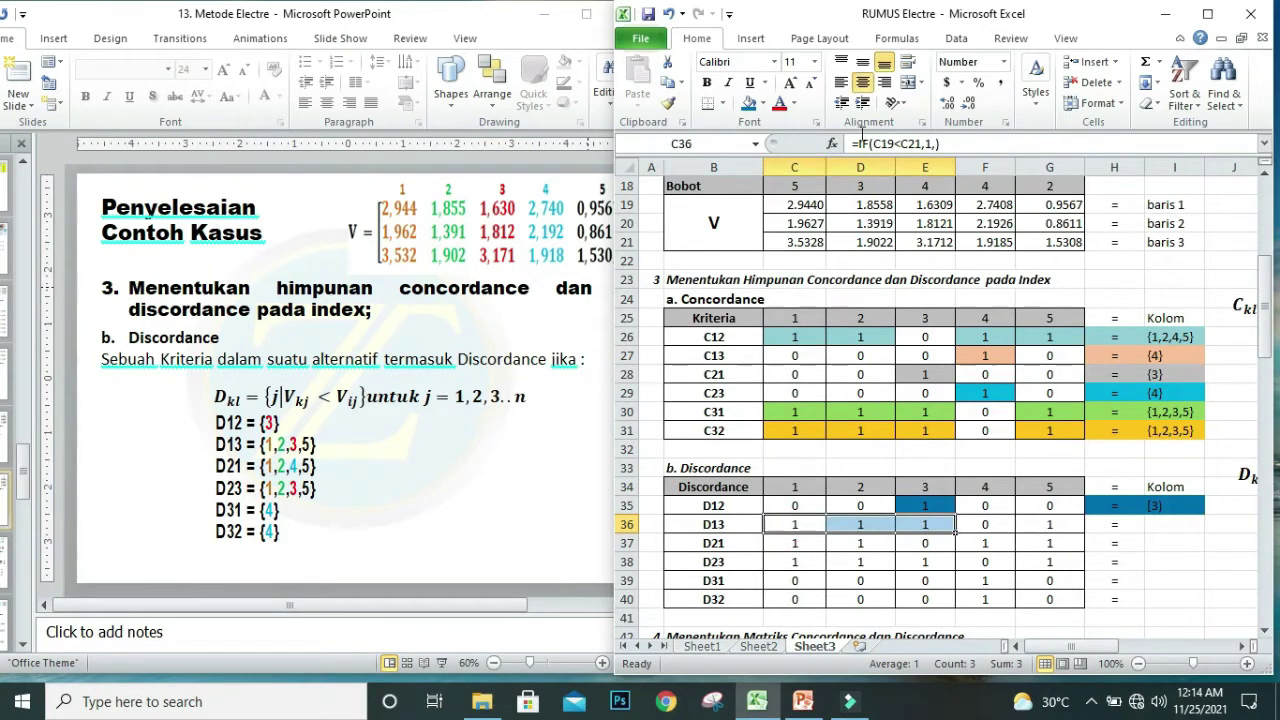
{"action": "left_click", "coordinate": [762, 104]}
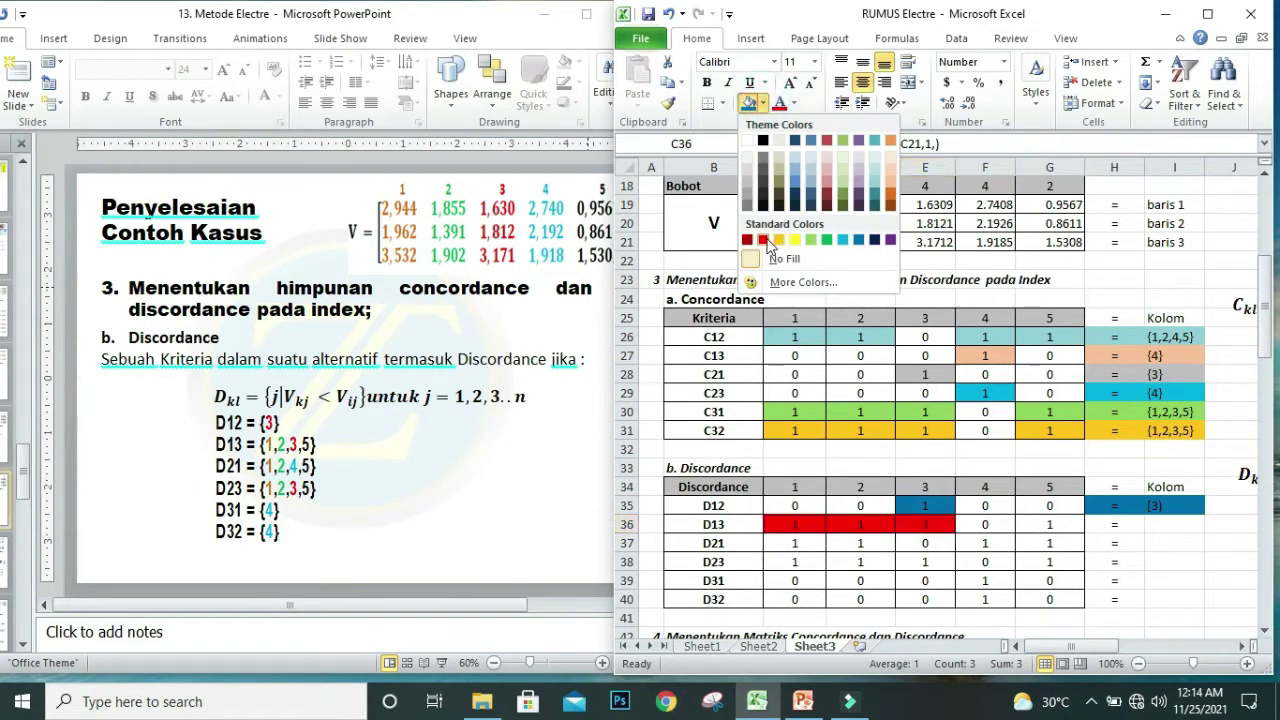
{"action": "left_click", "coordinate": [765, 243]}
{"action": "left_click_drag", "start_coordinate": [1050, 524], "coordinate": [1160, 527]}
{"action": "key", "text": "F4"}
Enter {1,2,3,5} in I36 as the Kolom set for D13.
{"action": "left_click", "coordinate": [1160, 527]}
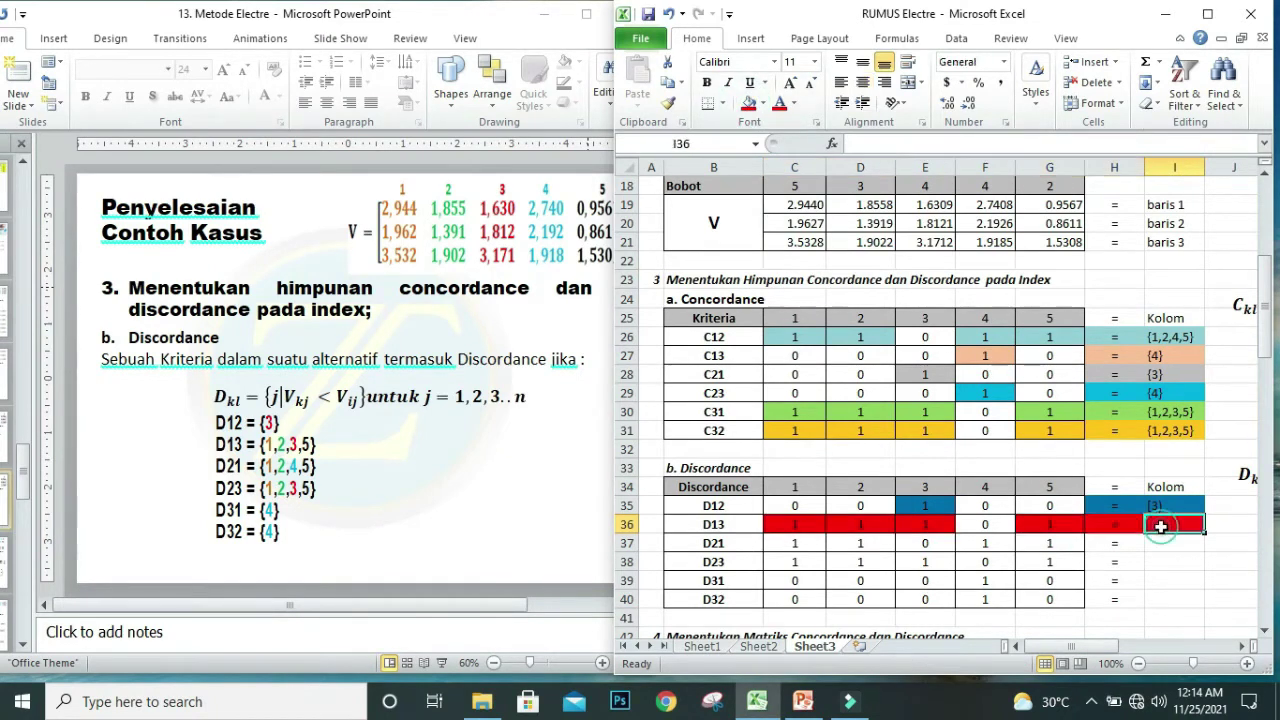
{"action": "type", "text": "{1,2,"}
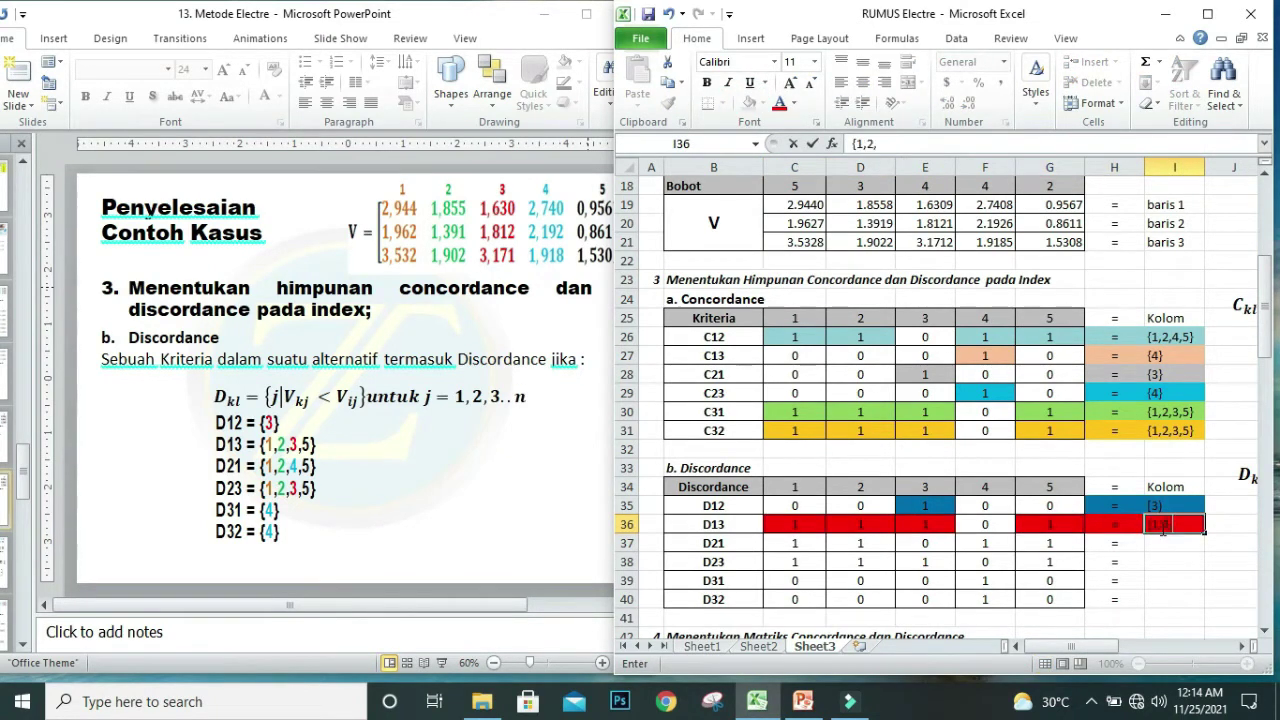
{"action": "type", "text": "3,5}"}
{"action": "key", "text": "Return"}
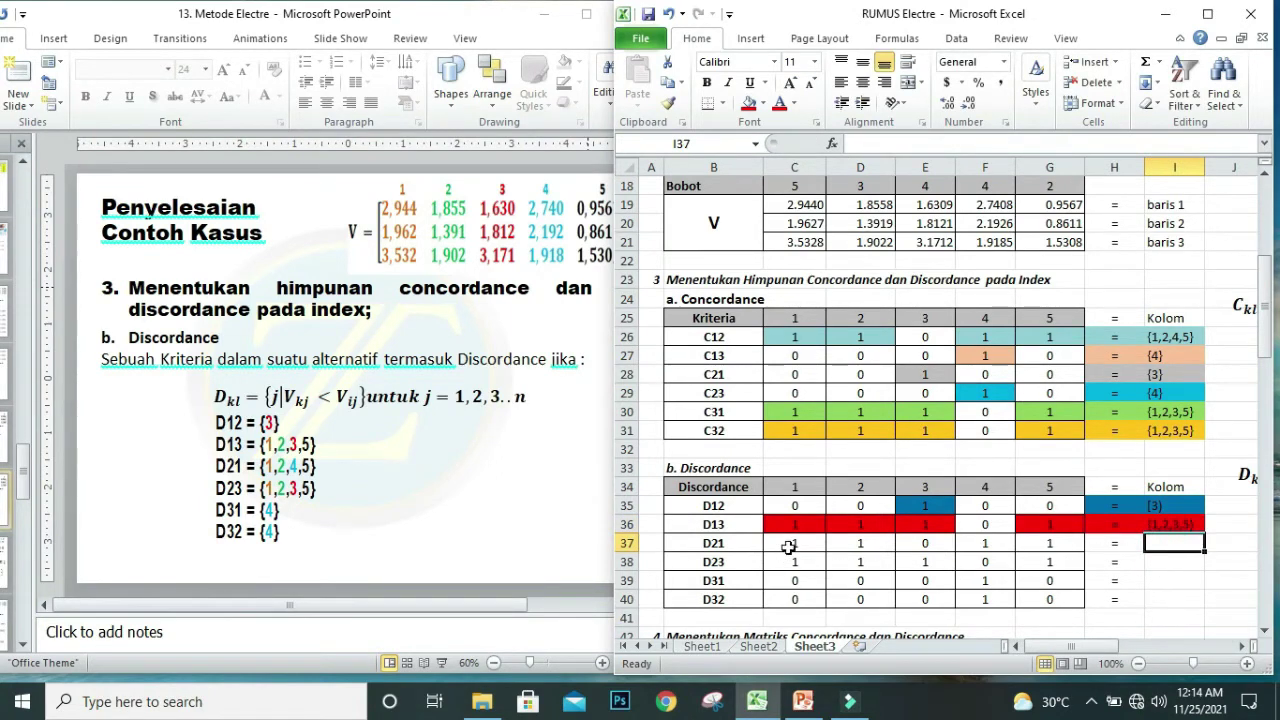
Shade the D21 row's 1 values in C37:D37 and F37:G37, plus H37:I37, with the standard purple fill.
{"action": "left_click_drag", "start_coordinate": [789, 545], "coordinate": [889, 547]}
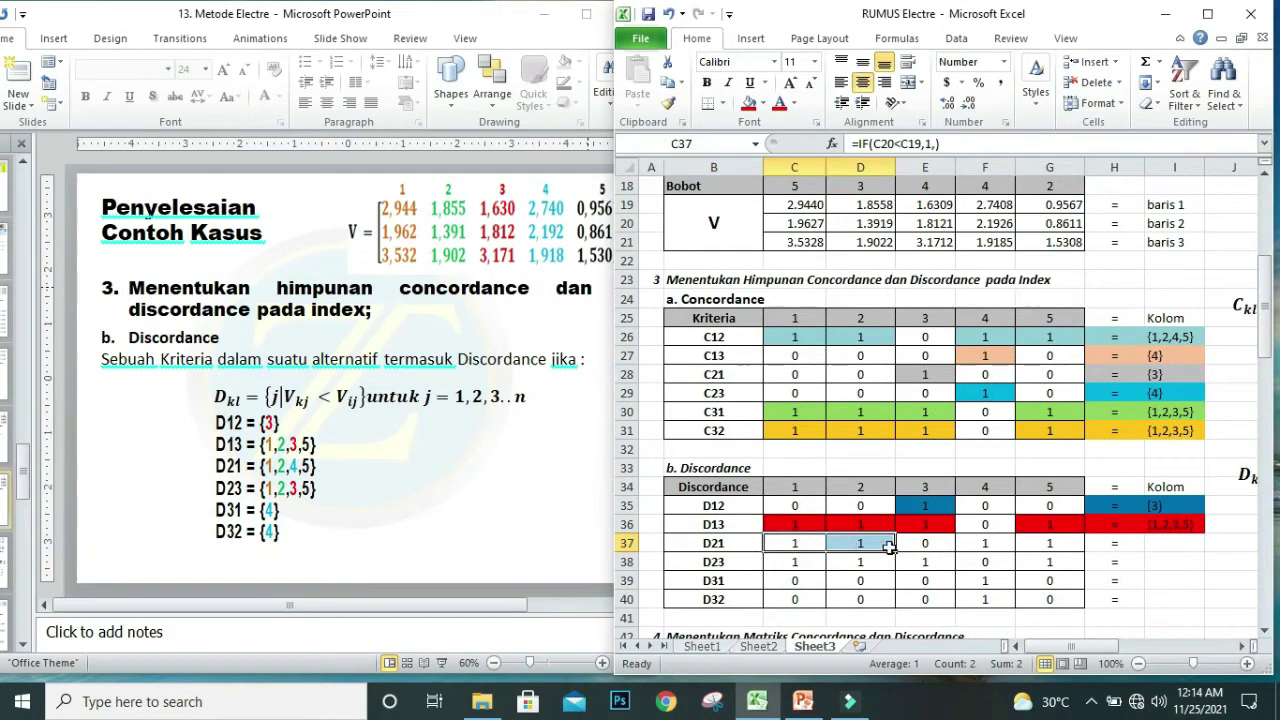
{"action": "left_click", "coordinate": [763, 103]}
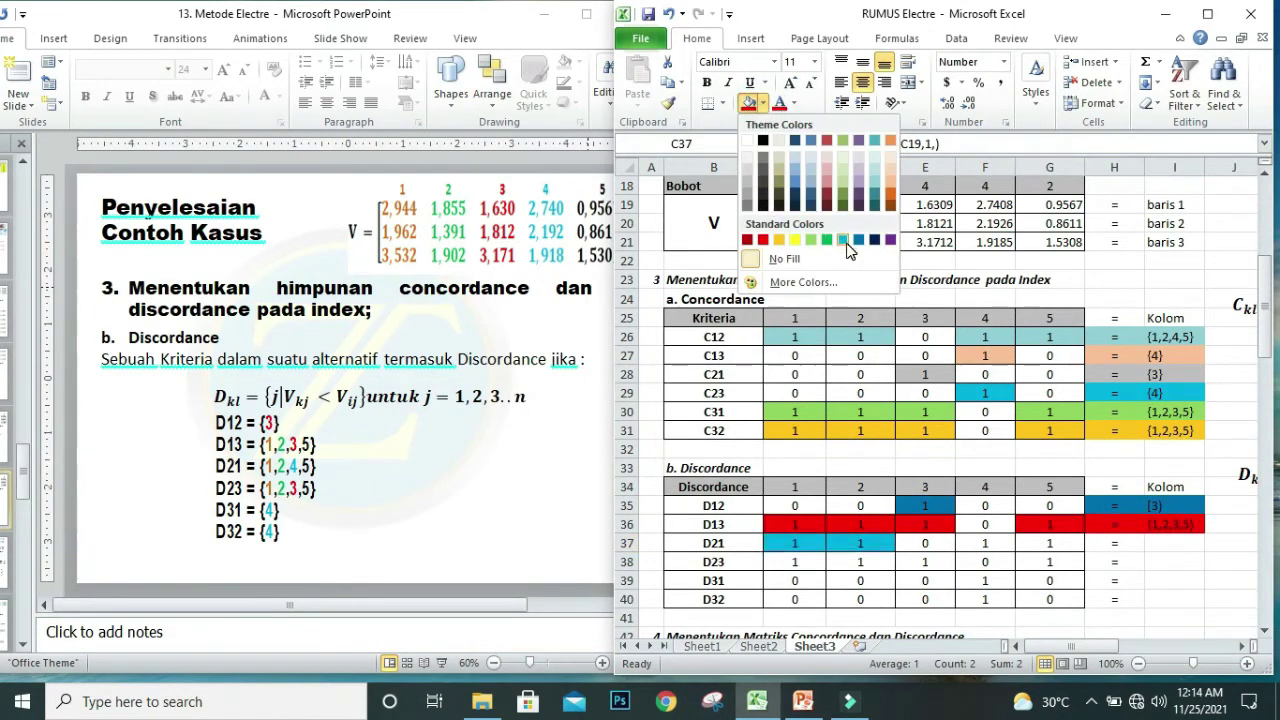
{"action": "left_click", "coordinate": [891, 240]}
{"action": "left_click_drag", "start_coordinate": [985, 543], "coordinate": [1175, 545]}
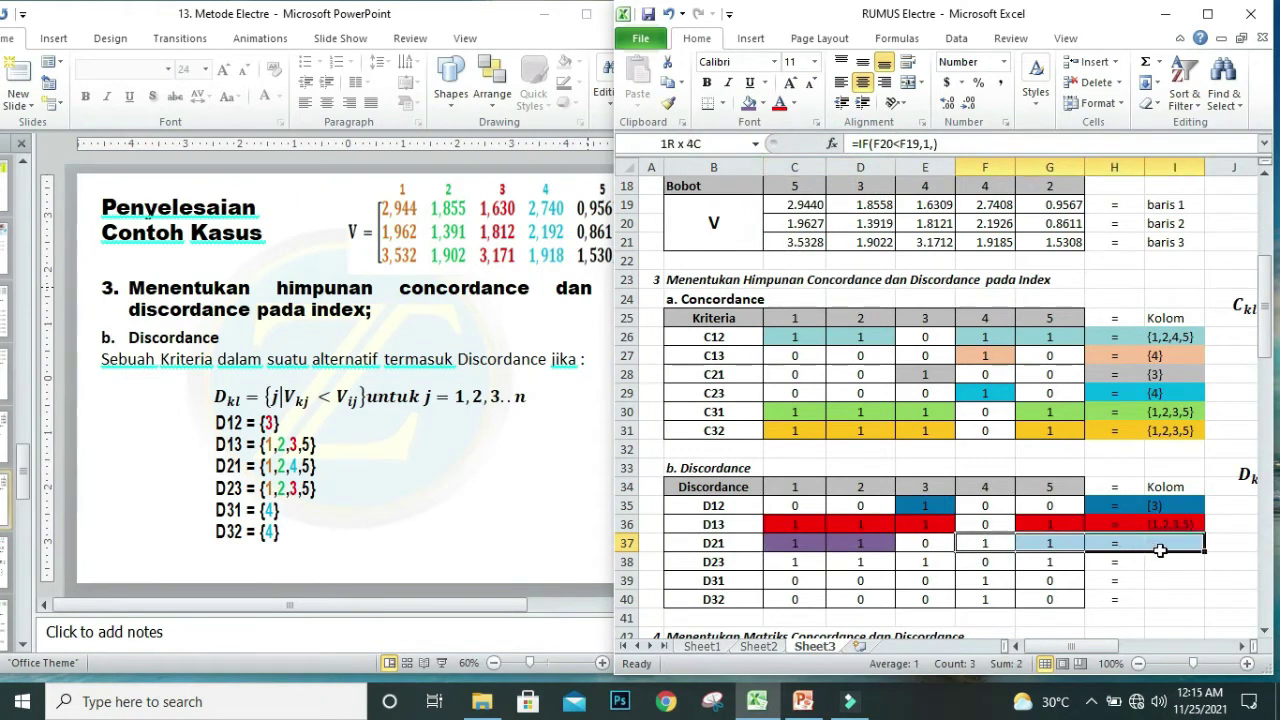
{"action": "left_click", "coordinate": [749, 103]}
Enter {1,2,4,5} in I37 as the Kolom set for D21.
{"action": "left_click", "coordinate": [1187, 542]}
{"action": "type", "text": "{1,2,4,5"}
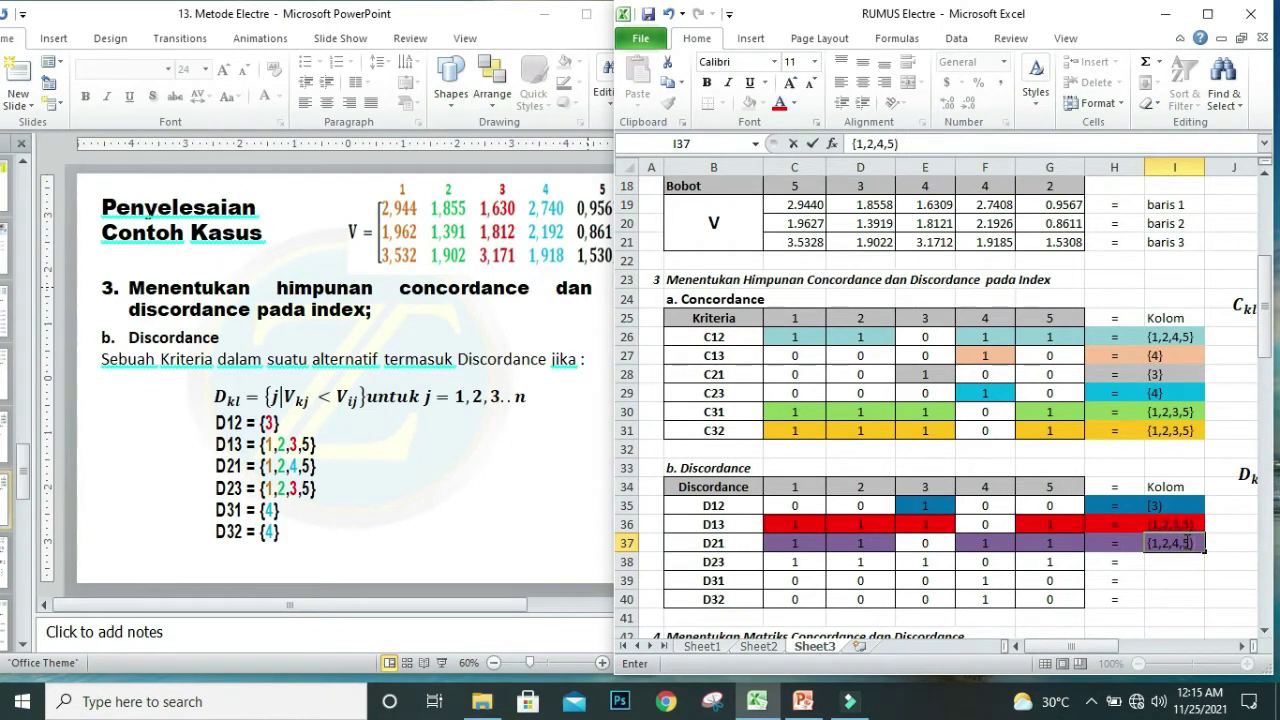
{"action": "key", "text": "Return"}
{"action": "left_click", "coordinate": [1155, 578]}
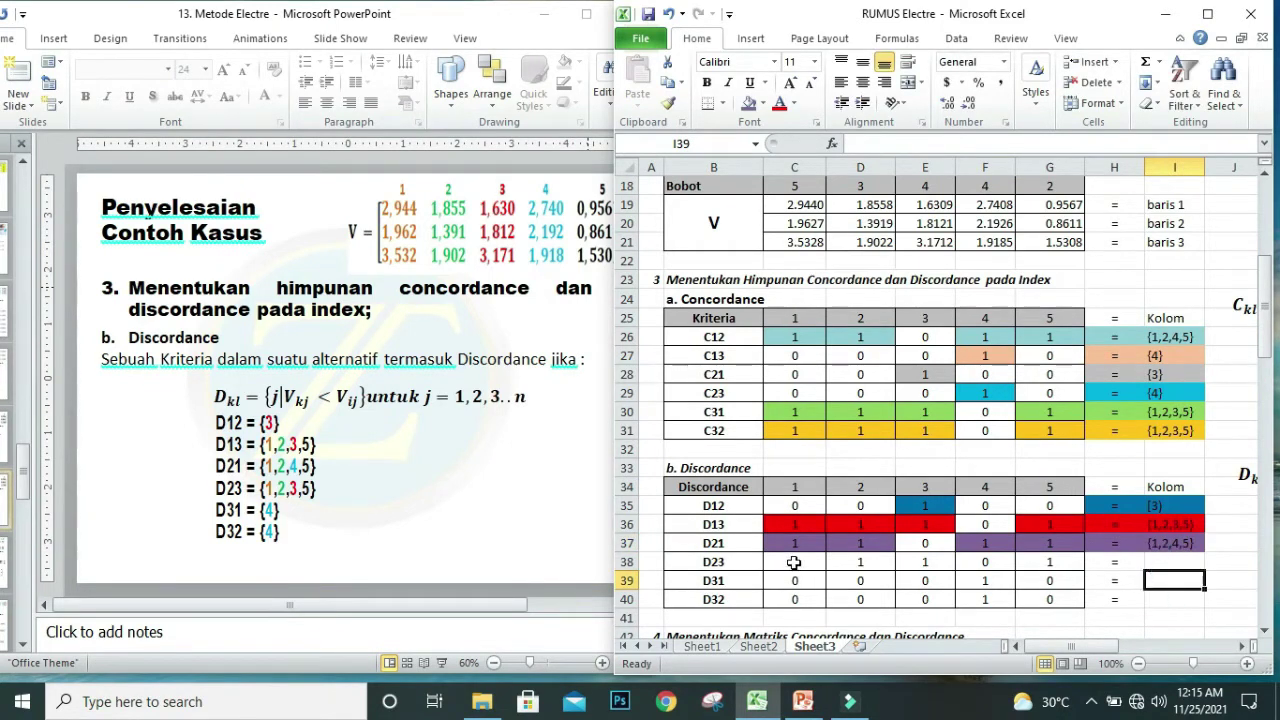
Shade the D23 row's 1 values in C38:E38 and G38, plus H38:I38, with the standard yellow fill.
{"action": "left_click_drag", "start_coordinate": [794, 562], "coordinate": [937, 573]}
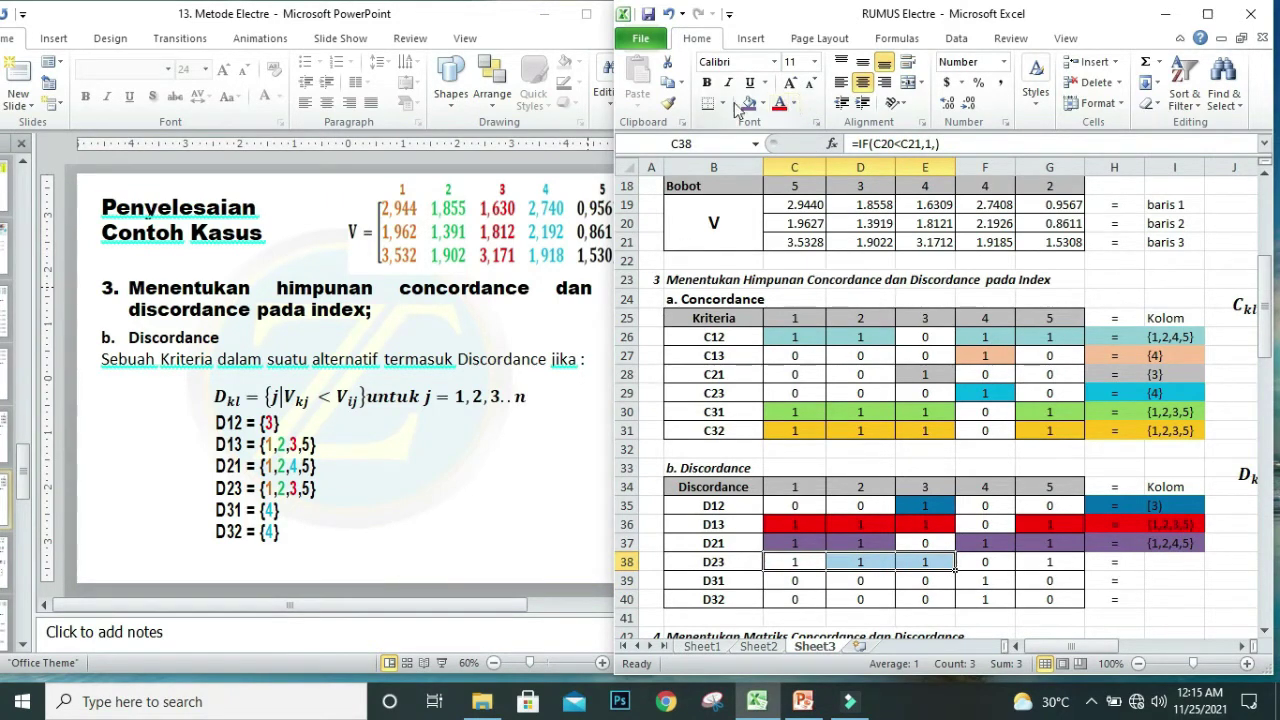
{"action": "left_click", "coordinate": [766, 103]}
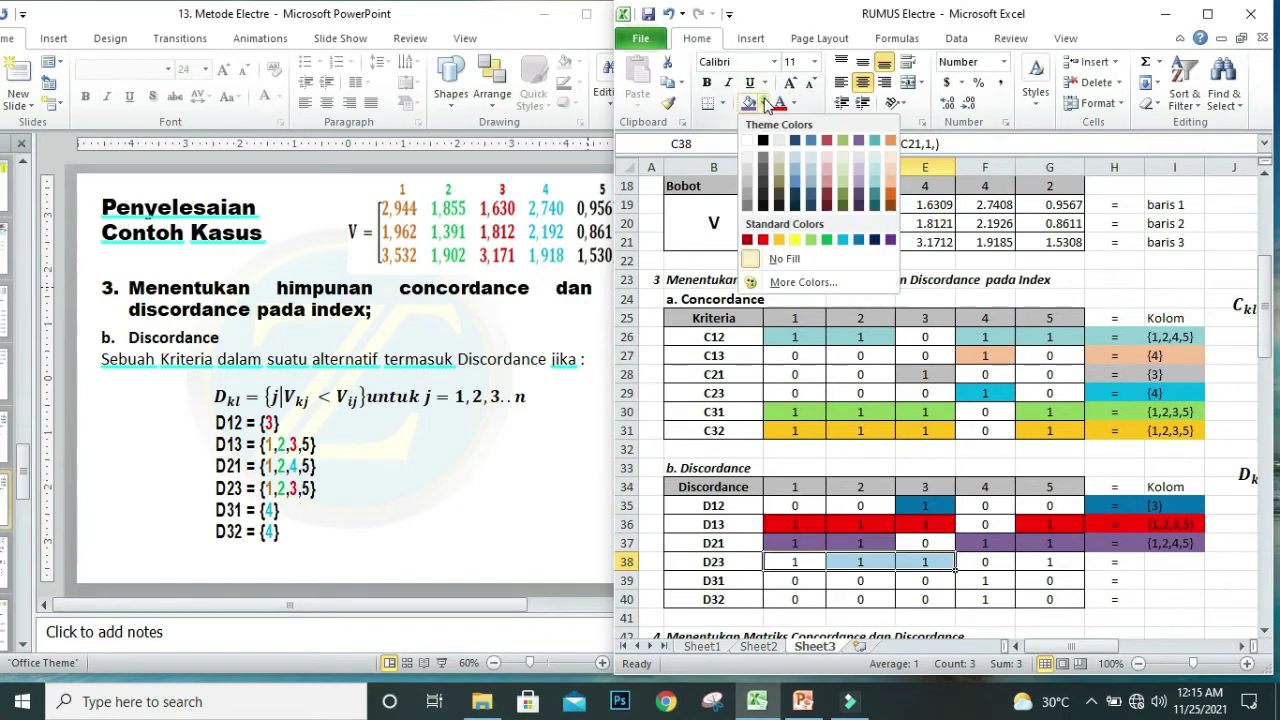
{"action": "left_click", "coordinate": [792, 241]}
{"action": "left_click_drag", "start_coordinate": [1036, 564], "coordinate": [1171, 563]}
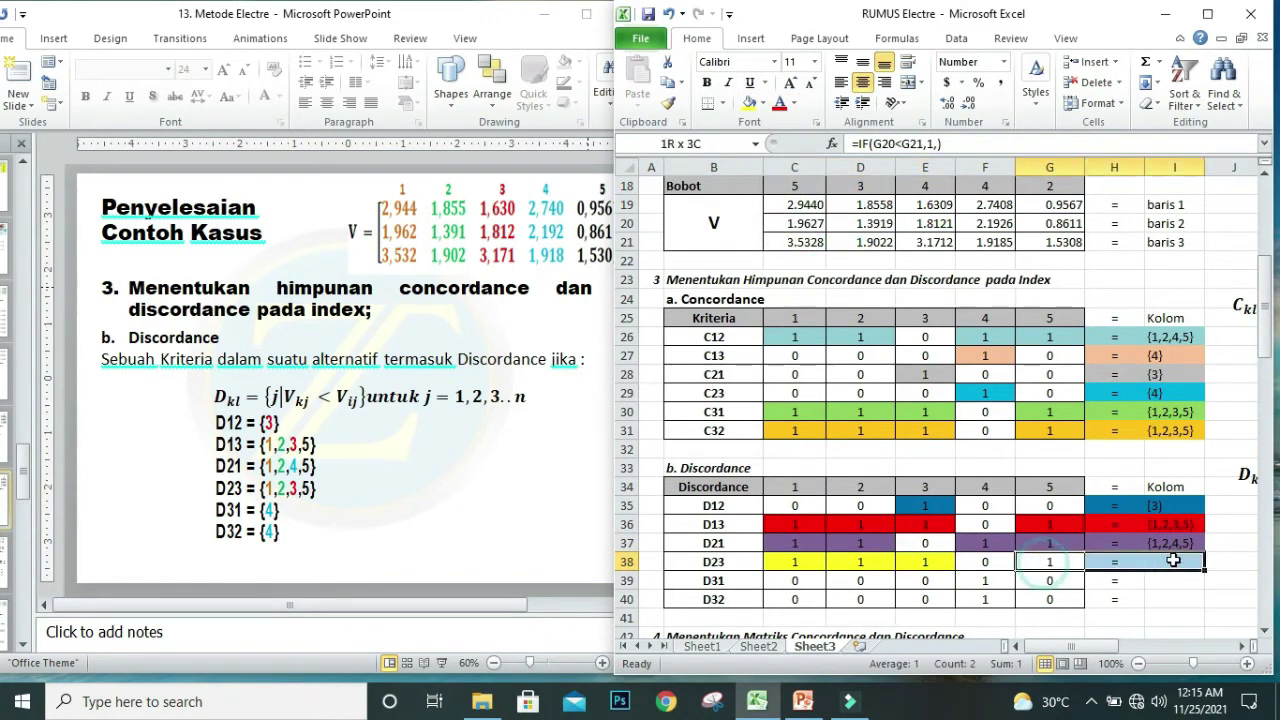
{"action": "left_click", "coordinate": [749, 103]}
Enter {1,2,3,5} in I38 as the Kolom set for D23, correcting the doubled 3.
{"action": "left_click", "coordinate": [1180, 561]}
{"action": "type", "text": "{"}
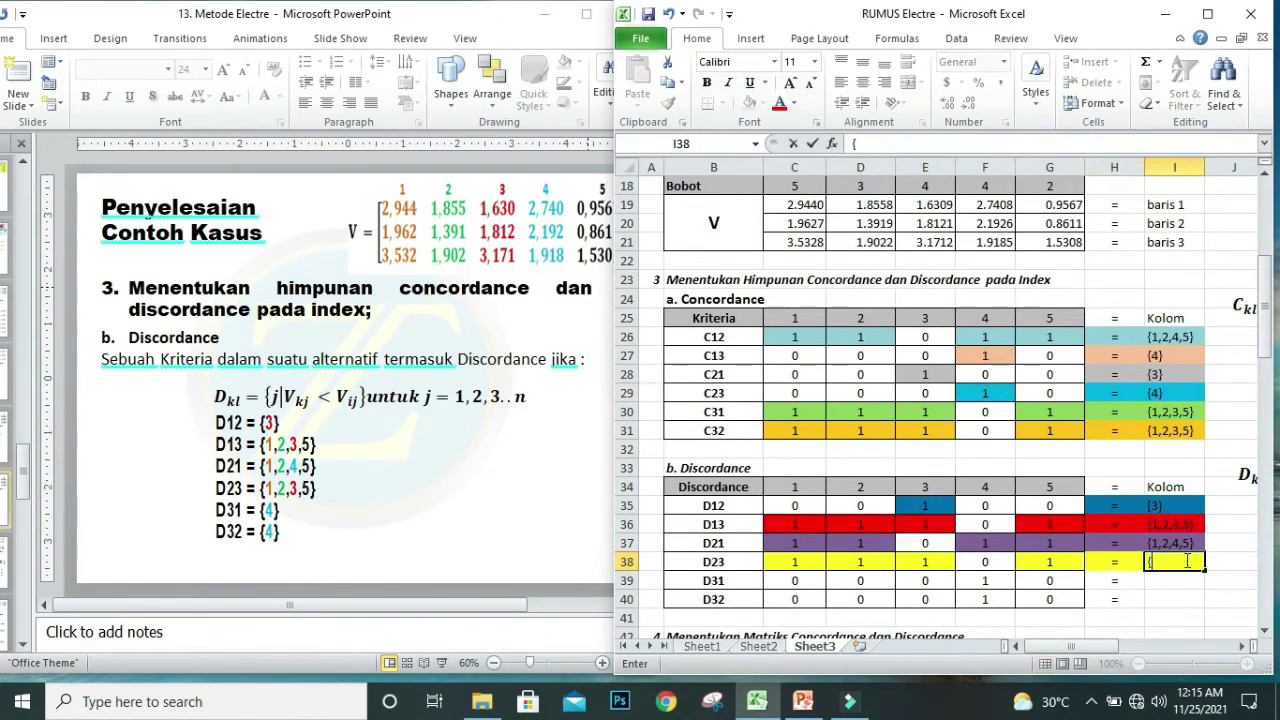
{"action": "type", "text": "1,2,33,5)"}
{"action": "left_click", "coordinate": [1187, 561]}
{"action": "key", "text": "BackSpace"}
{"action": "left_click", "coordinate": [1172, 581]}
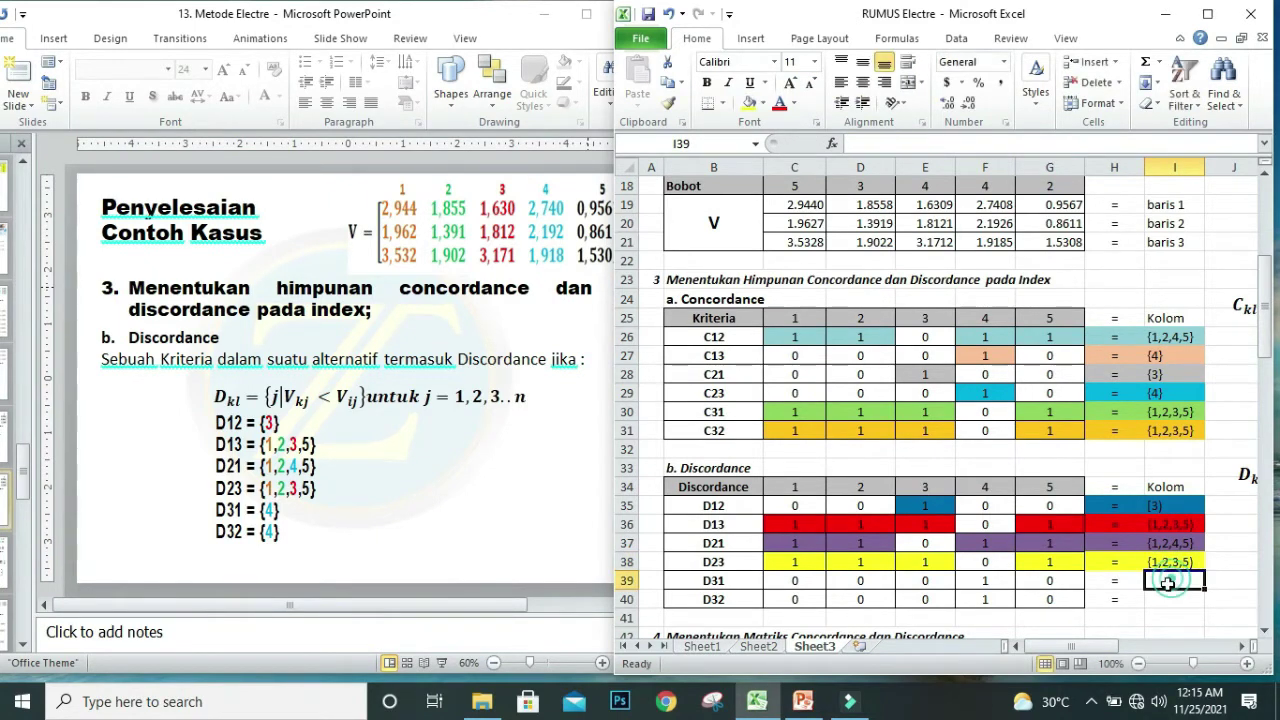
Shade the D31 row's 1 value in F39, plus H39:I39, with the standard green fill.
{"action": "left_click", "coordinate": [984, 581]}
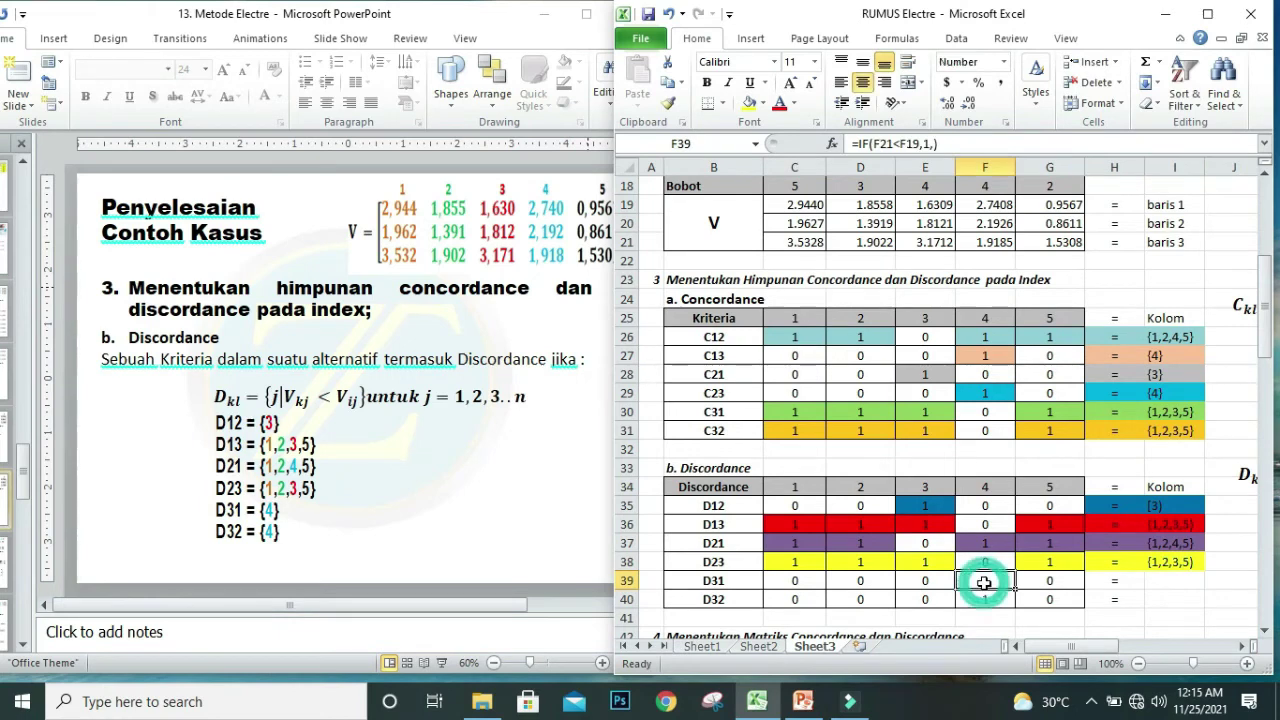
{"action": "left_click", "coordinate": [764, 104]}
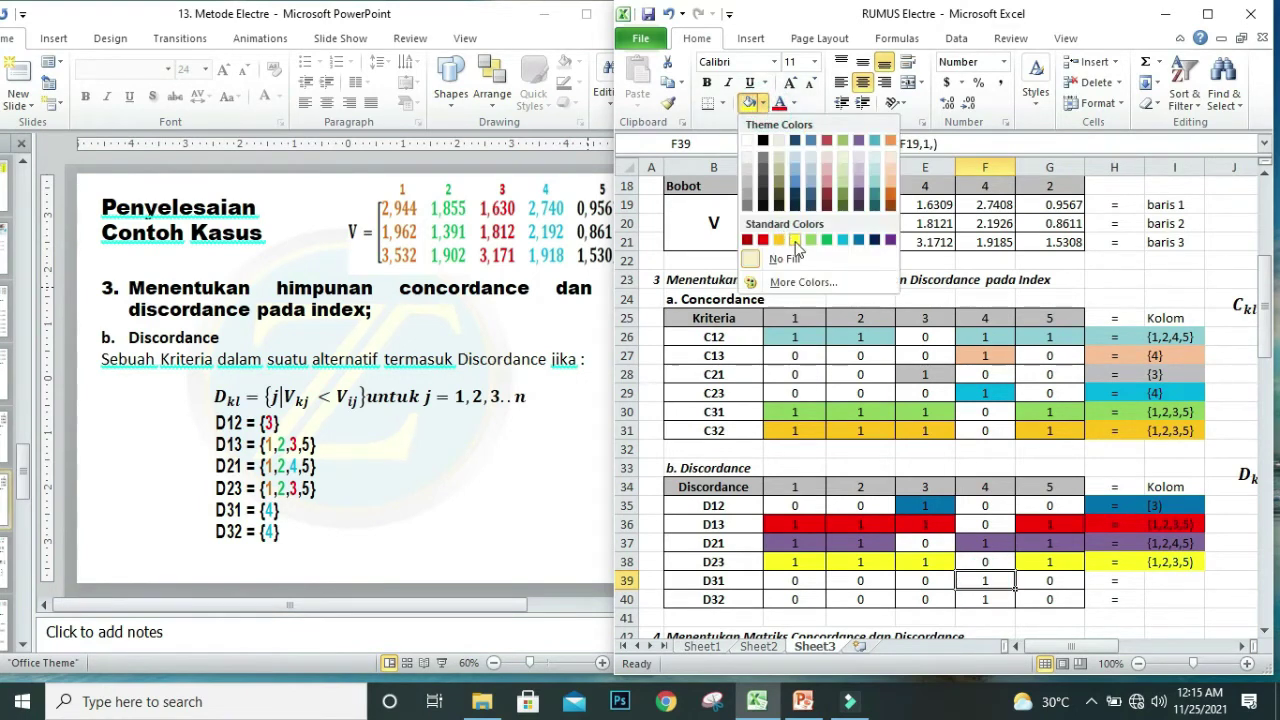
{"action": "left_click", "coordinate": [821, 240]}
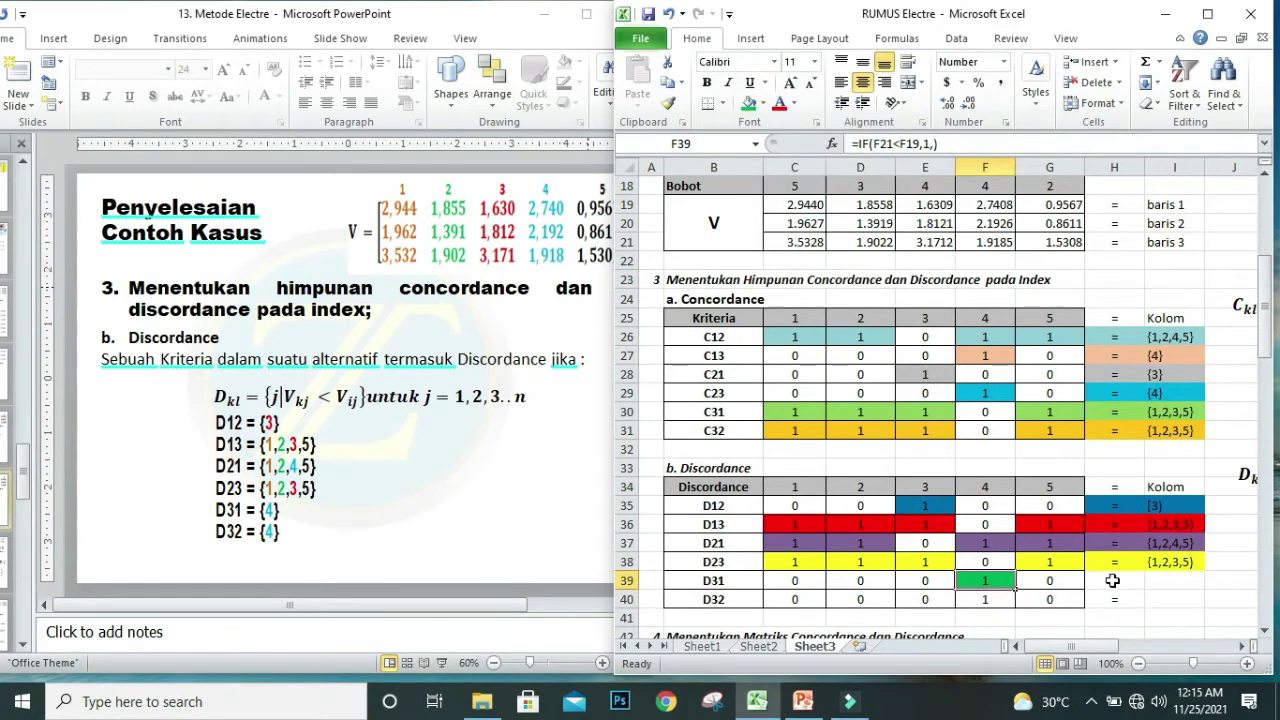
{"action": "left_click_drag", "start_coordinate": [1115, 581], "coordinate": [1165, 581]}
{"action": "left_click", "coordinate": [749, 104]}
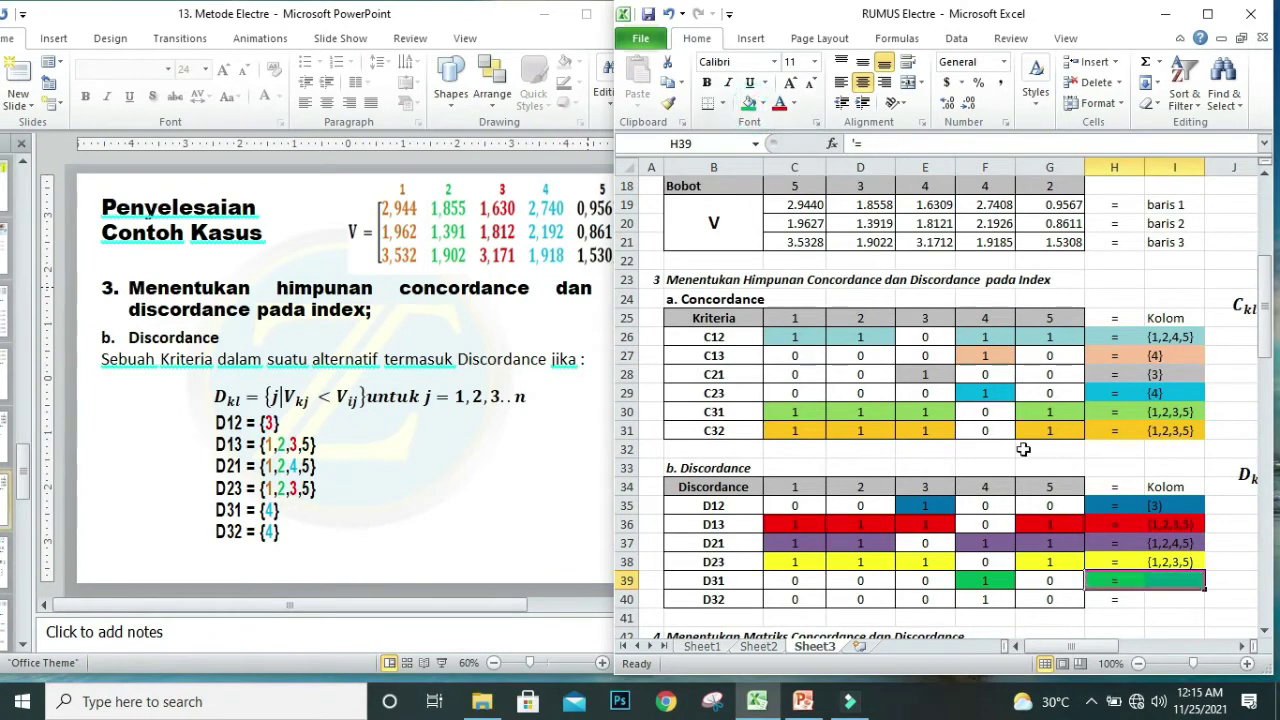
Enter {4} in I39 as the Kolom set for D31 and fill it down to I40 for D32.
{"action": "left_click", "coordinate": [1180, 580]}
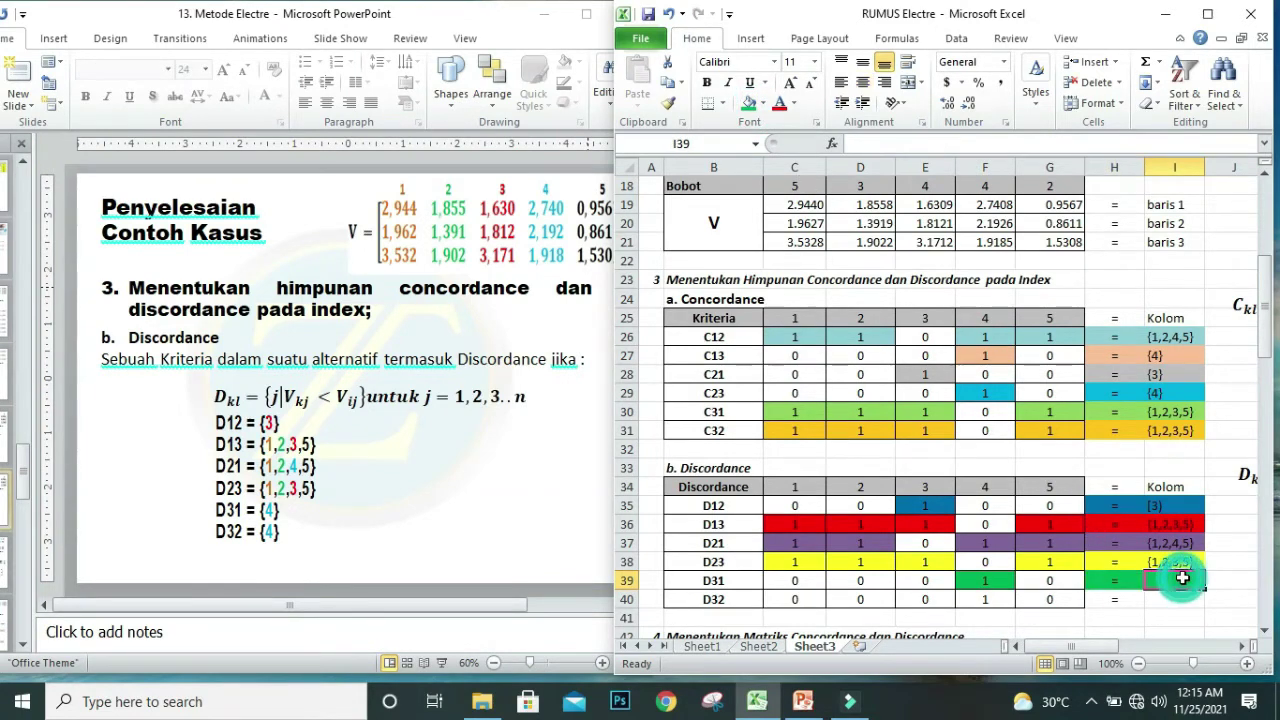
{"action": "type", "text": "{4}"}
{"action": "key", "text": "Return"}
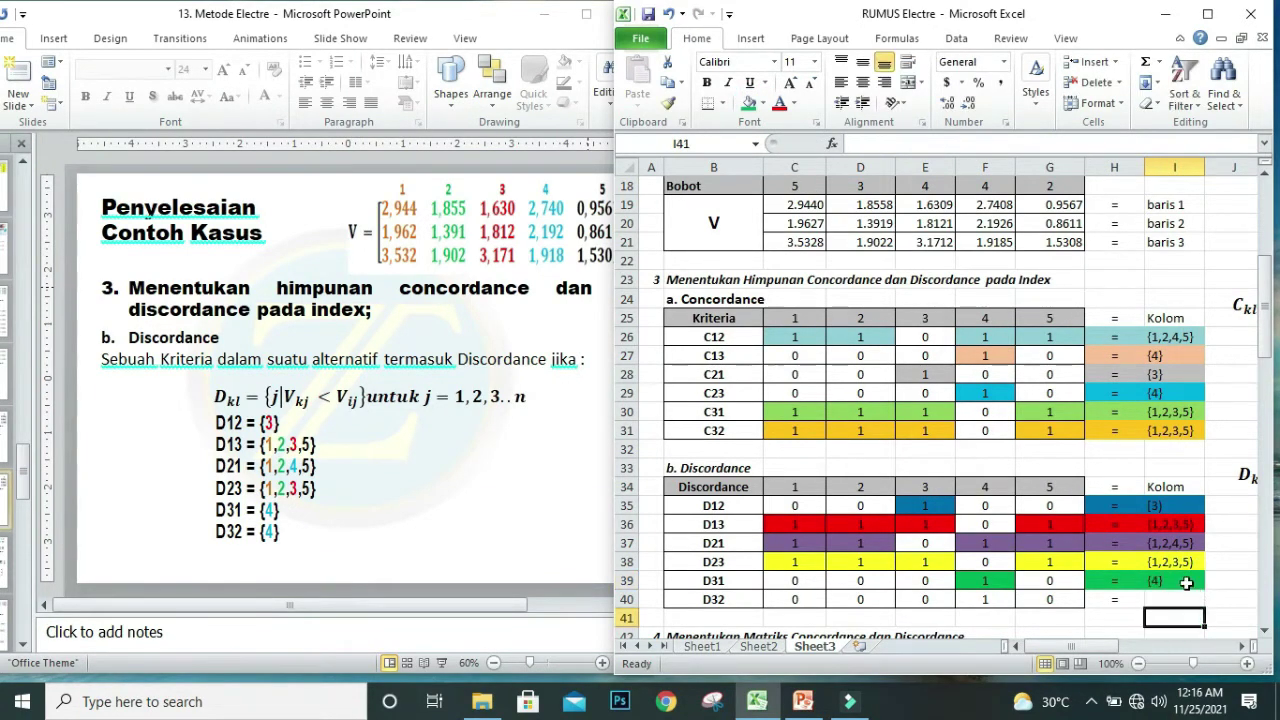
{"action": "left_click", "coordinate": [1175, 580]}
{"action": "left_click_drag", "start_coordinate": [1204, 589], "coordinate": [1206, 609]}
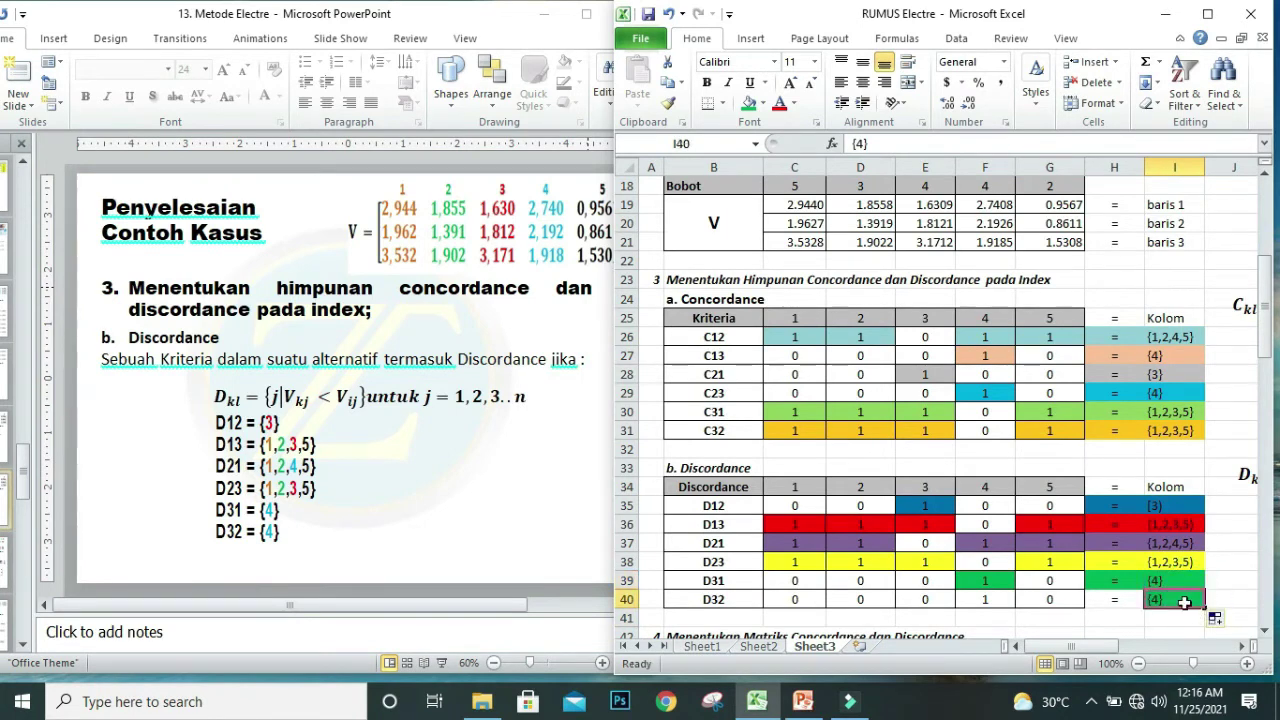
Shade the D32 row's Kolom set in I40, its 1 value in F40 and the equals sign in H40 with a light orange theme fill.
{"action": "left_click", "coordinate": [763, 103]}
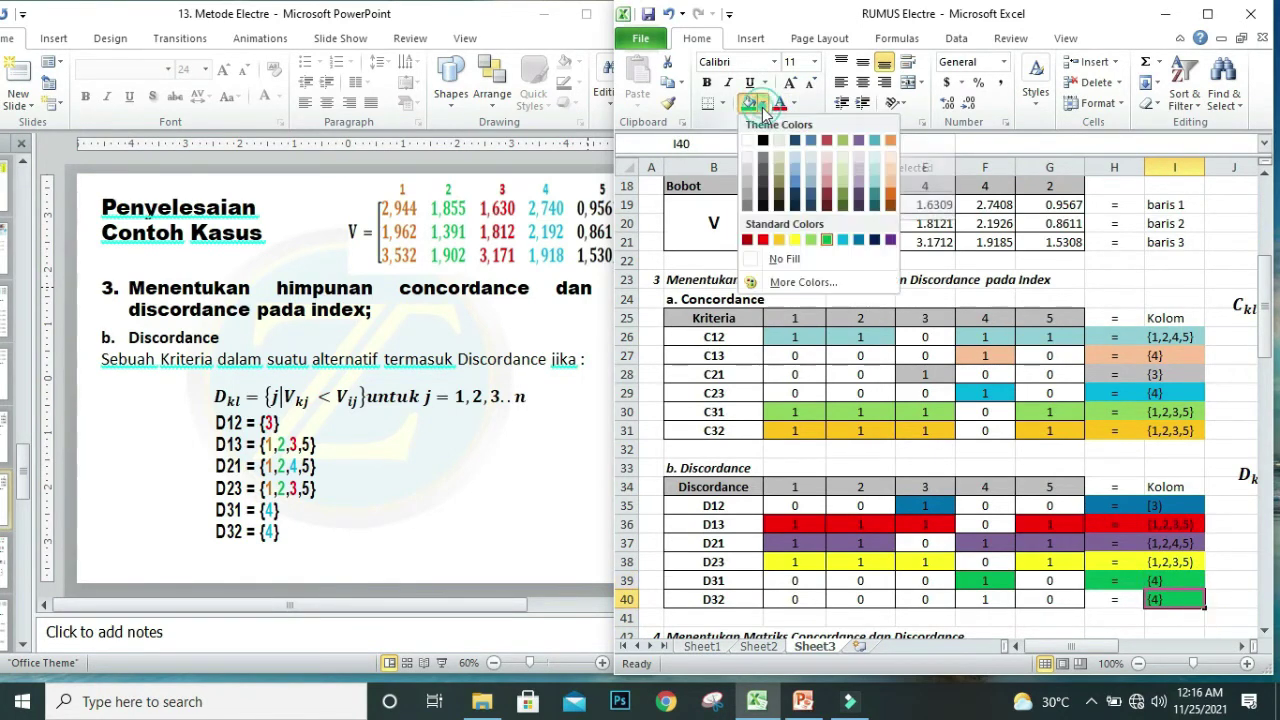
{"action": "left_click", "coordinate": [890, 166]}
{"action": "left_click", "coordinate": [985, 599]}
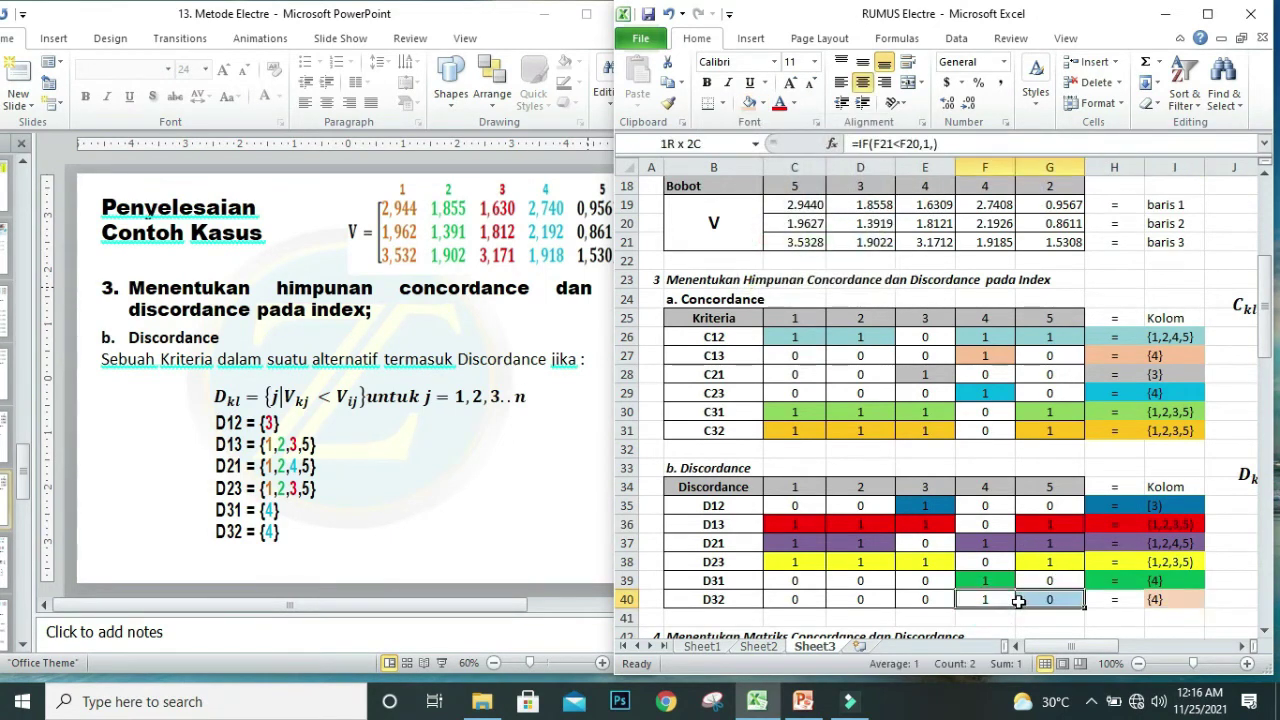
{"action": "left_click", "coordinate": [749, 103]}
{"action": "left_click", "coordinate": [1114, 599]}
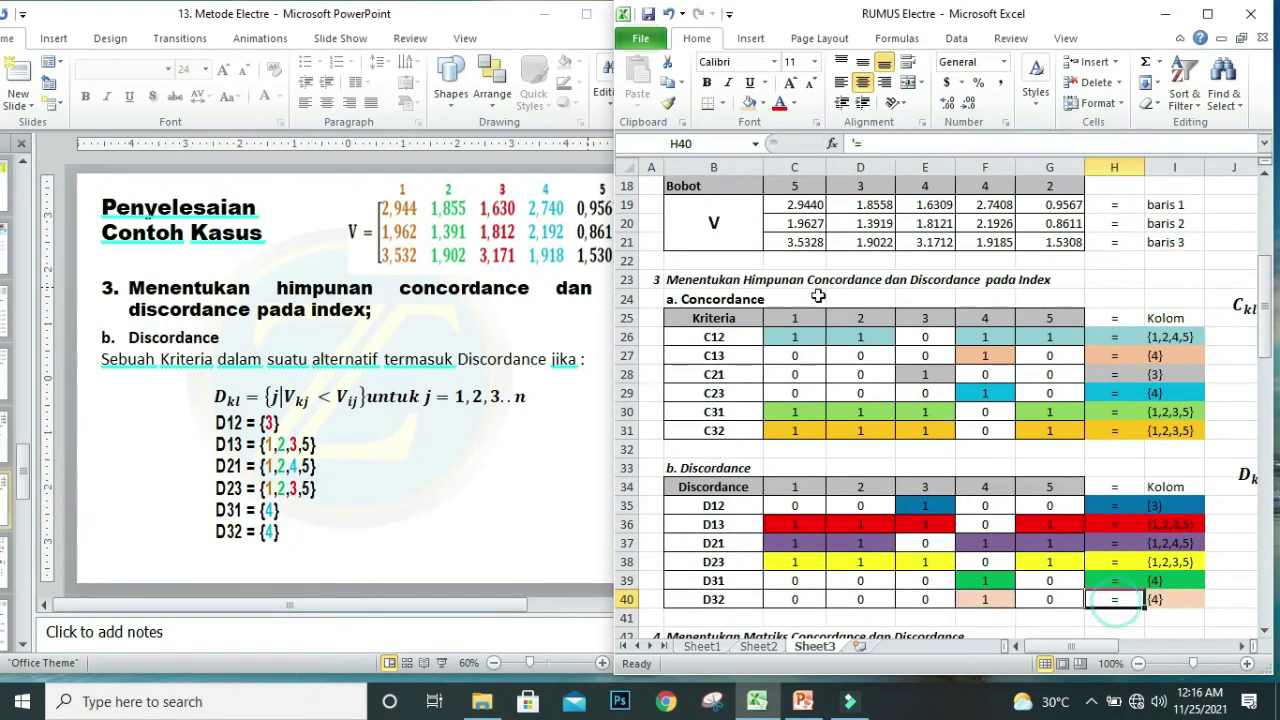
Fill cell H40 in the D32 row of the Discordance table with the light peach colour.
{"action": "left_click", "coordinate": [749, 103]}
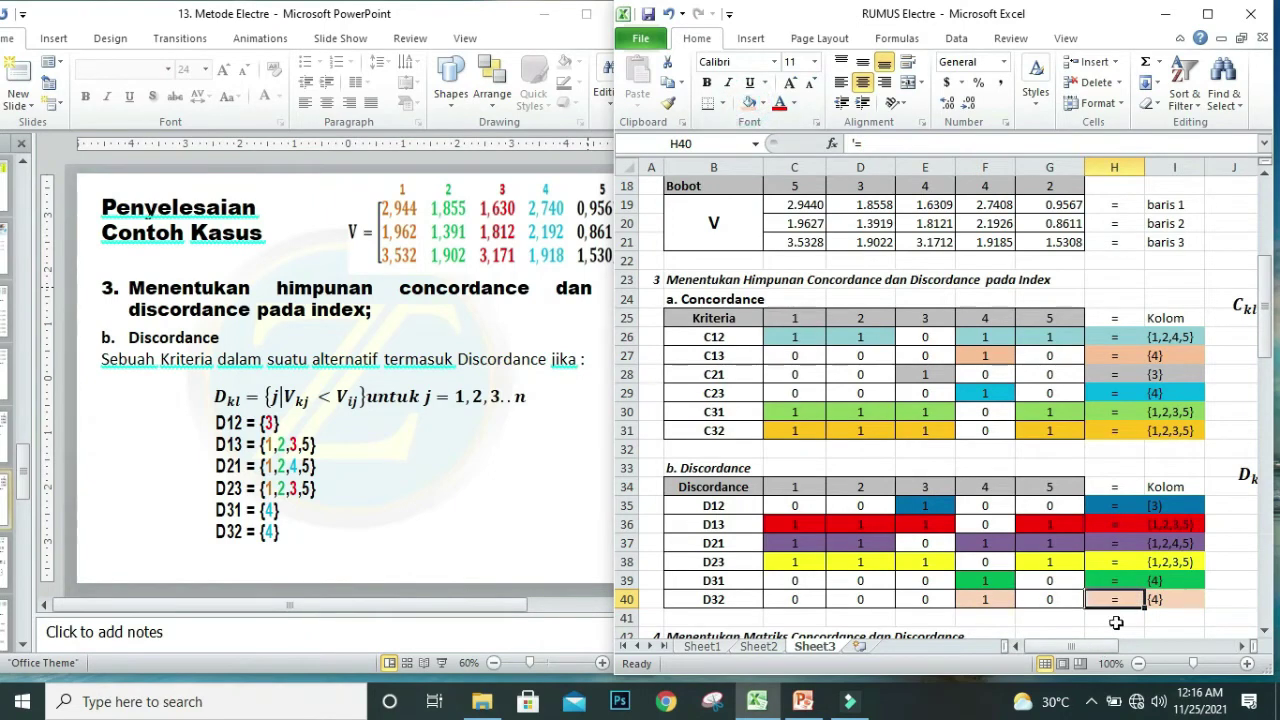
{"action": "left_click", "coordinate": [1049, 599]}
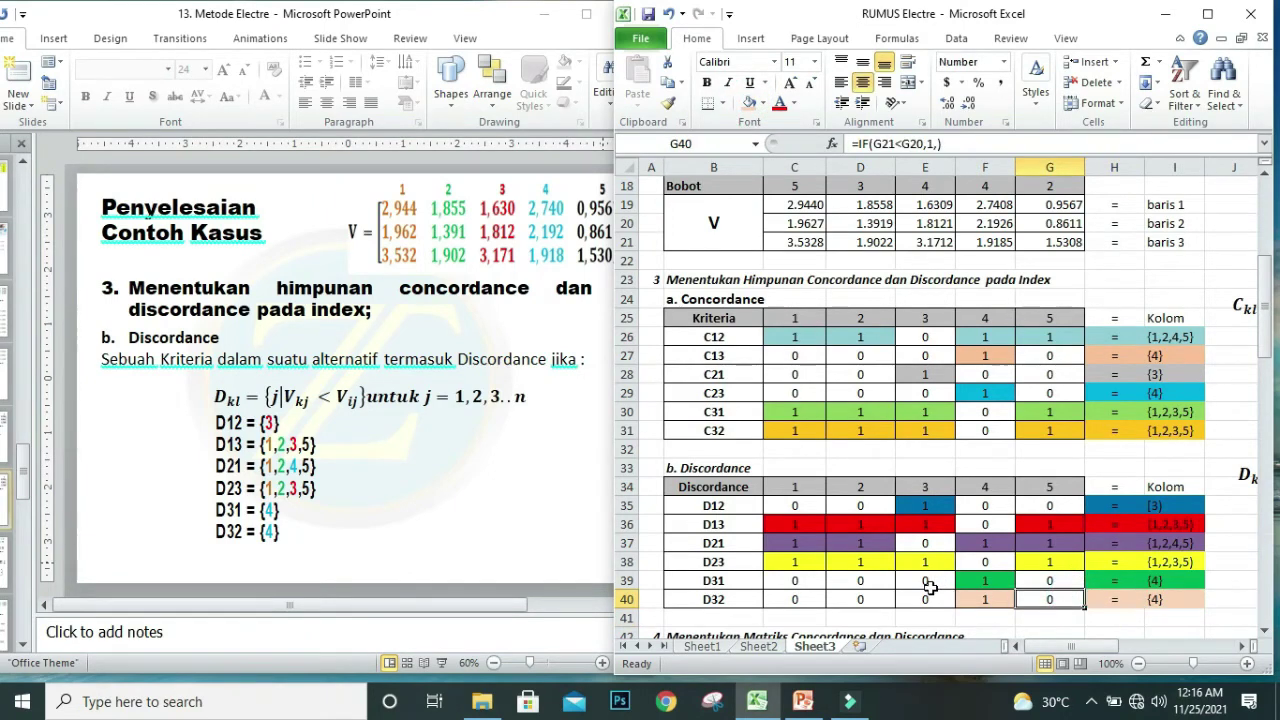
Advance the PowerPoint presentation to "4. Menghitung matriks concordance dan discordance" and return to the Matriks Concordance table in Excel.
{"action": "left_click", "coordinate": [606, 581]}
{"action": "left_click", "coordinate": [644, 591]}
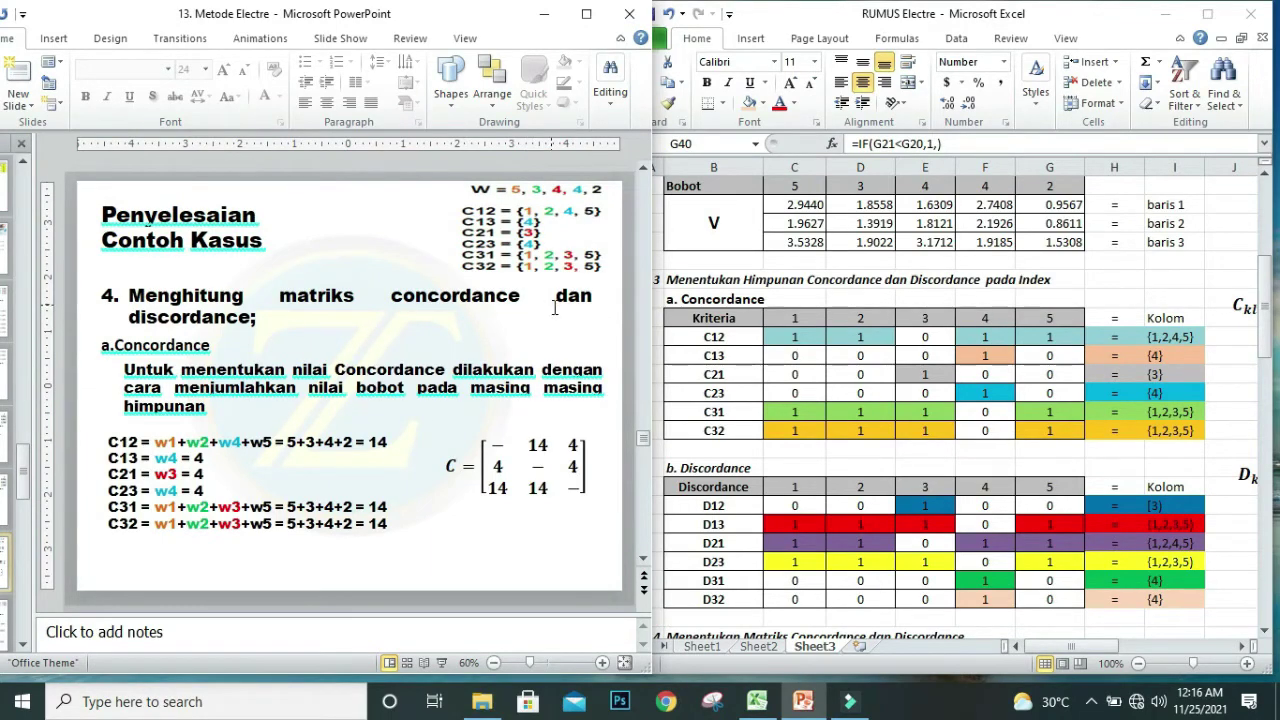
{"action": "left_click", "coordinate": [958, 617]}
{"action": "scroll", "coordinate": [920, 571], "scroll_direction": "down", "scroll_amount": 4}
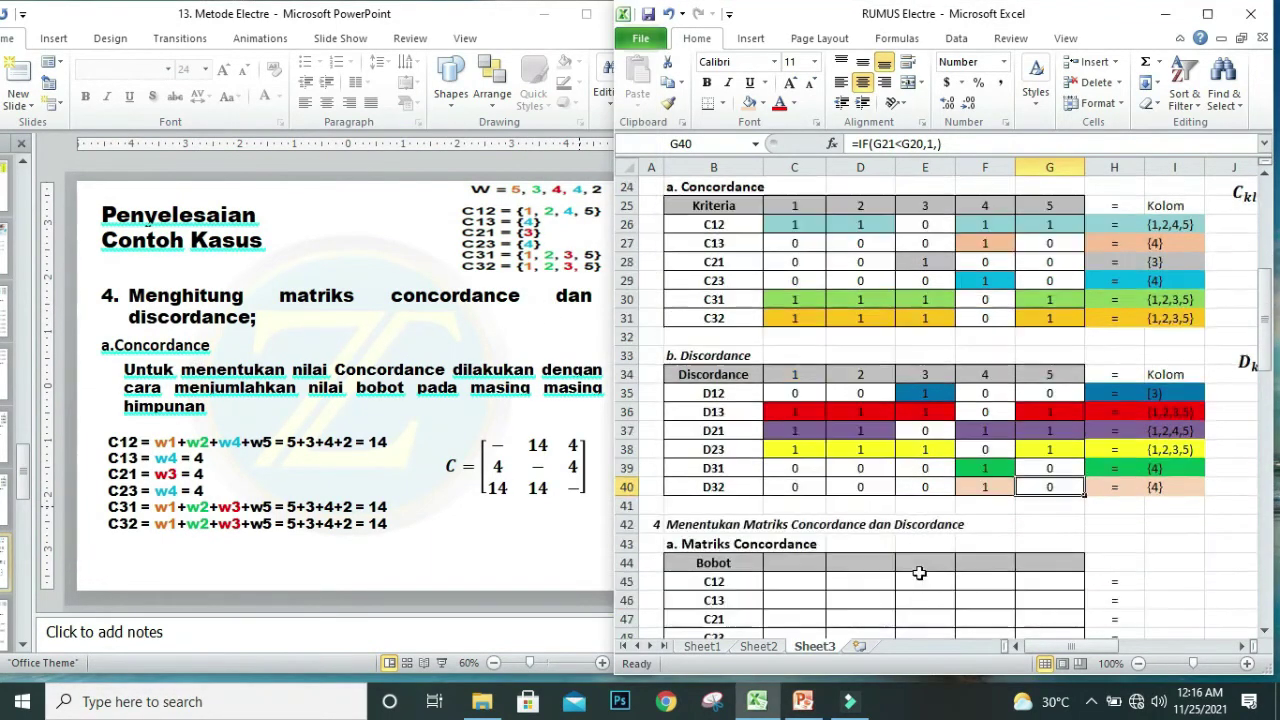
{"action": "left_click", "coordinate": [800, 465]}
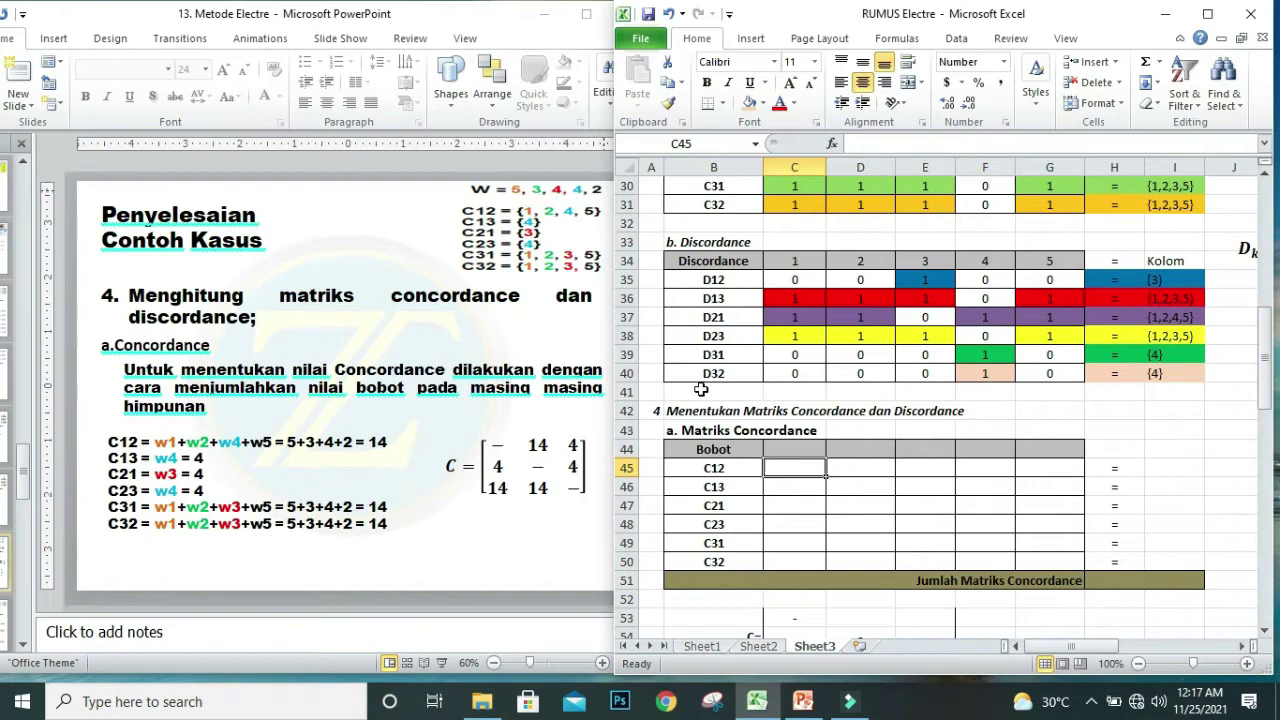
Enter the formula =C18 in C44, the first Bobot cell of the Matriks Concordance table.
{"action": "left_click", "coordinate": [783, 452]}
{"action": "type", "text": "="}
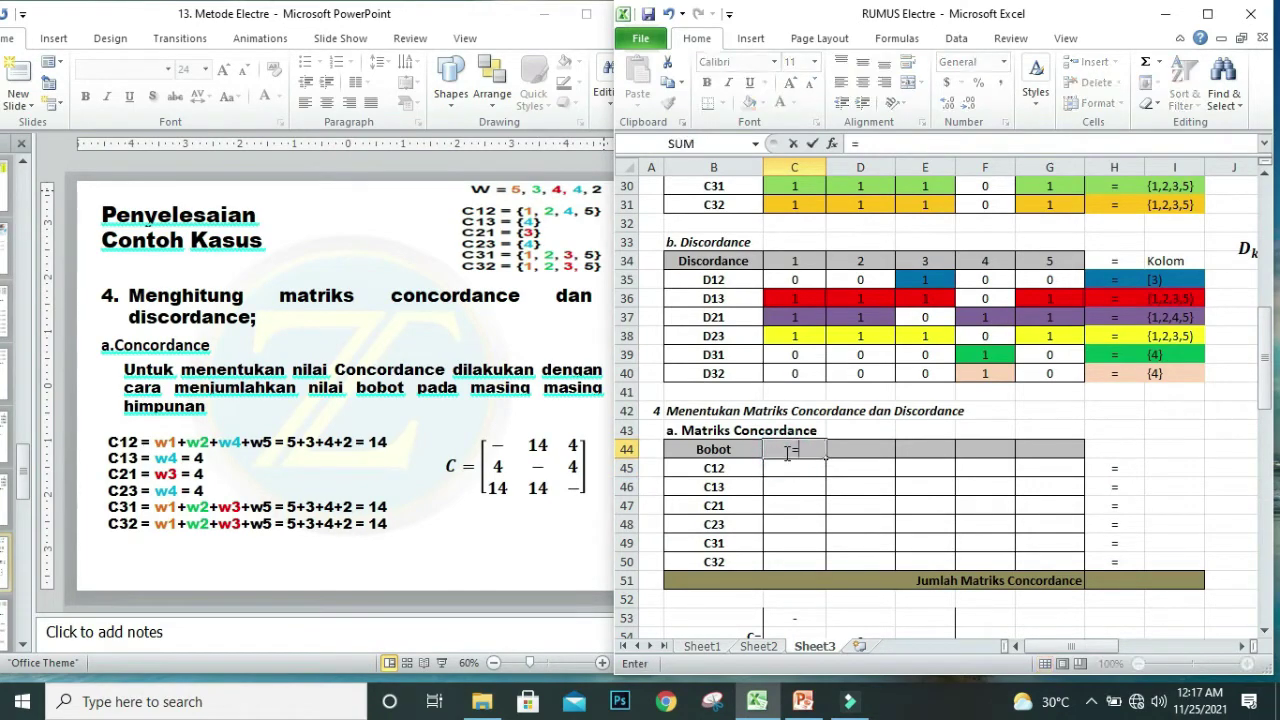
{"action": "scroll", "coordinate": [790, 452], "scroll_direction": "up", "scroll_amount": 2}
{"action": "scroll", "coordinate": [785, 452], "scroll_direction": "up", "scroll_amount": 7}
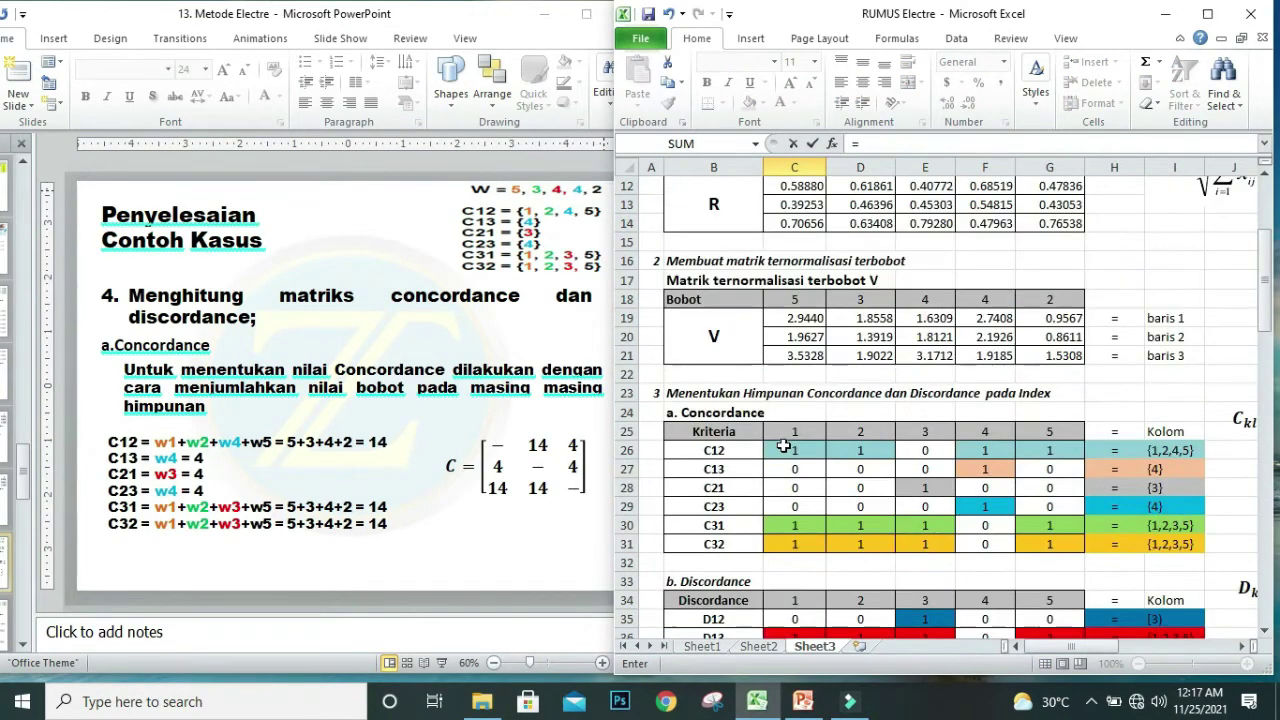
{"action": "left_click", "coordinate": [802, 473]}
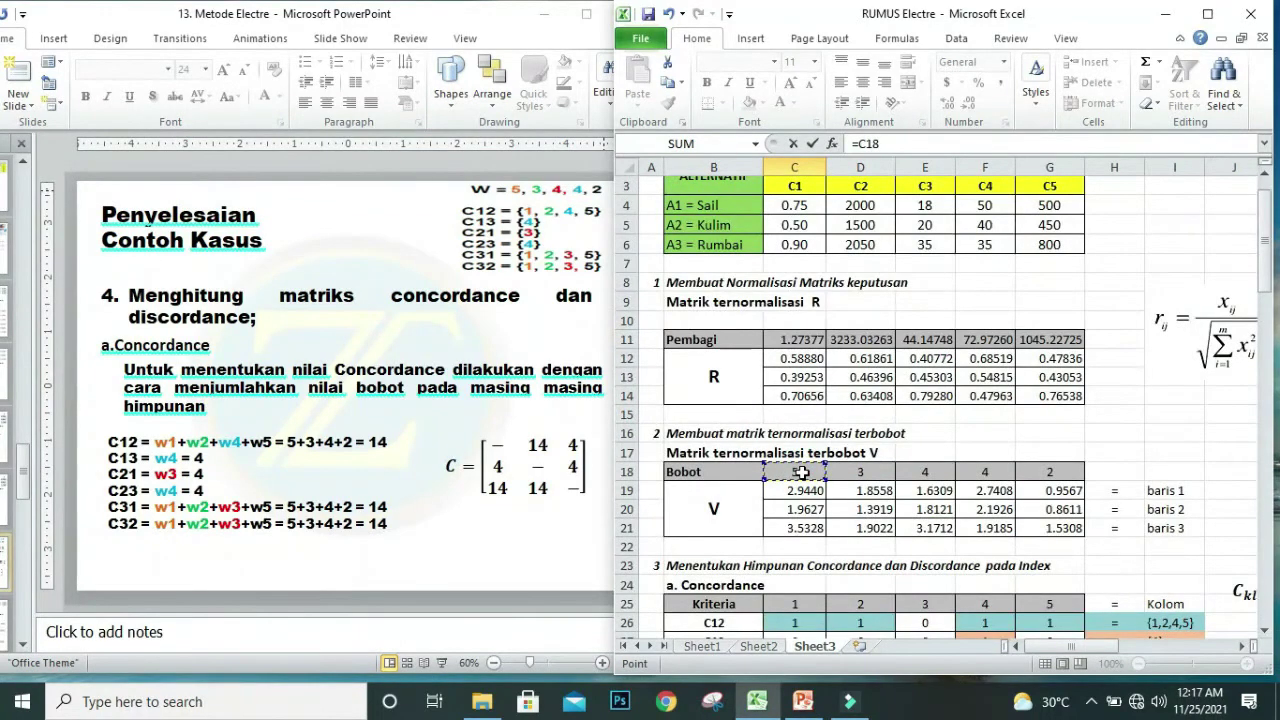
{"action": "key", "text": "Return"}
Copy the C44 weight formula across to G44 and check the linked weight in each Bobot cell.
{"action": "scroll", "coordinate": [792, 560], "scroll_direction": "down", "scroll_amount": 1}
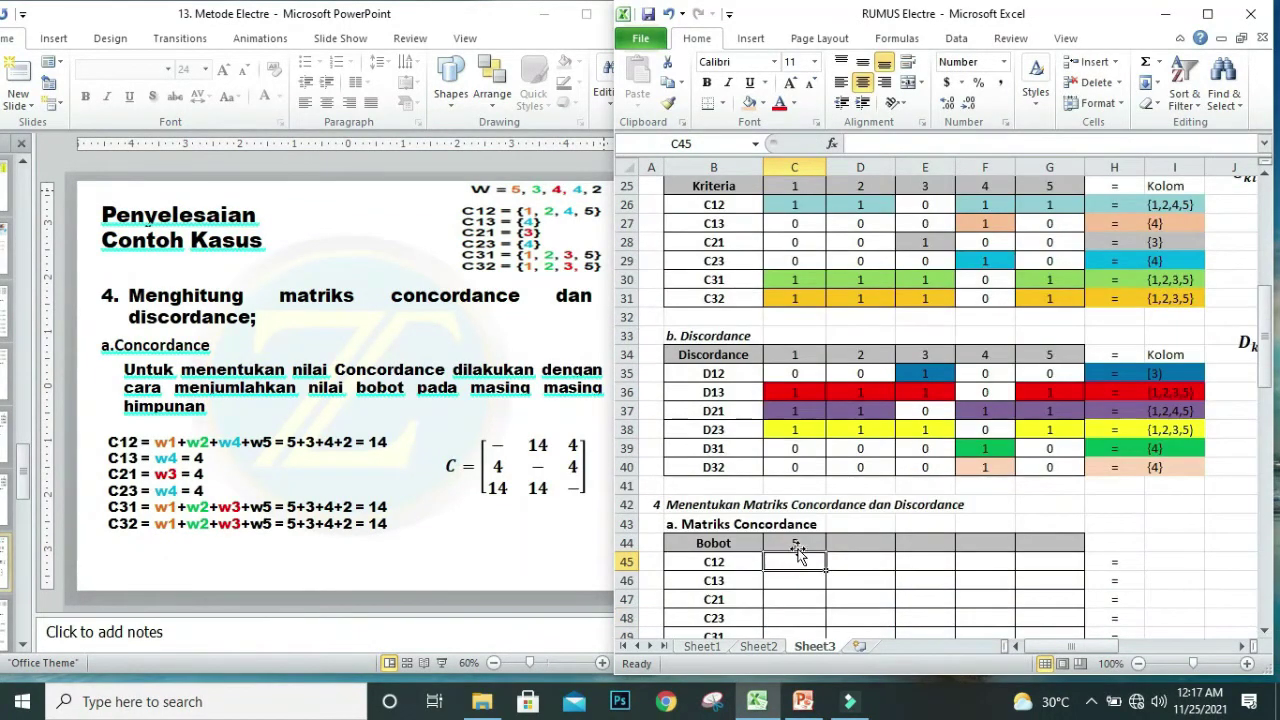
{"action": "left_click", "coordinate": [800, 547]}
{"action": "left_click_drag", "start_coordinate": [826, 552], "coordinate": [1080, 553]}
{"action": "left_click", "coordinate": [858, 545]}
{"action": "left_click", "coordinate": [788, 543]}
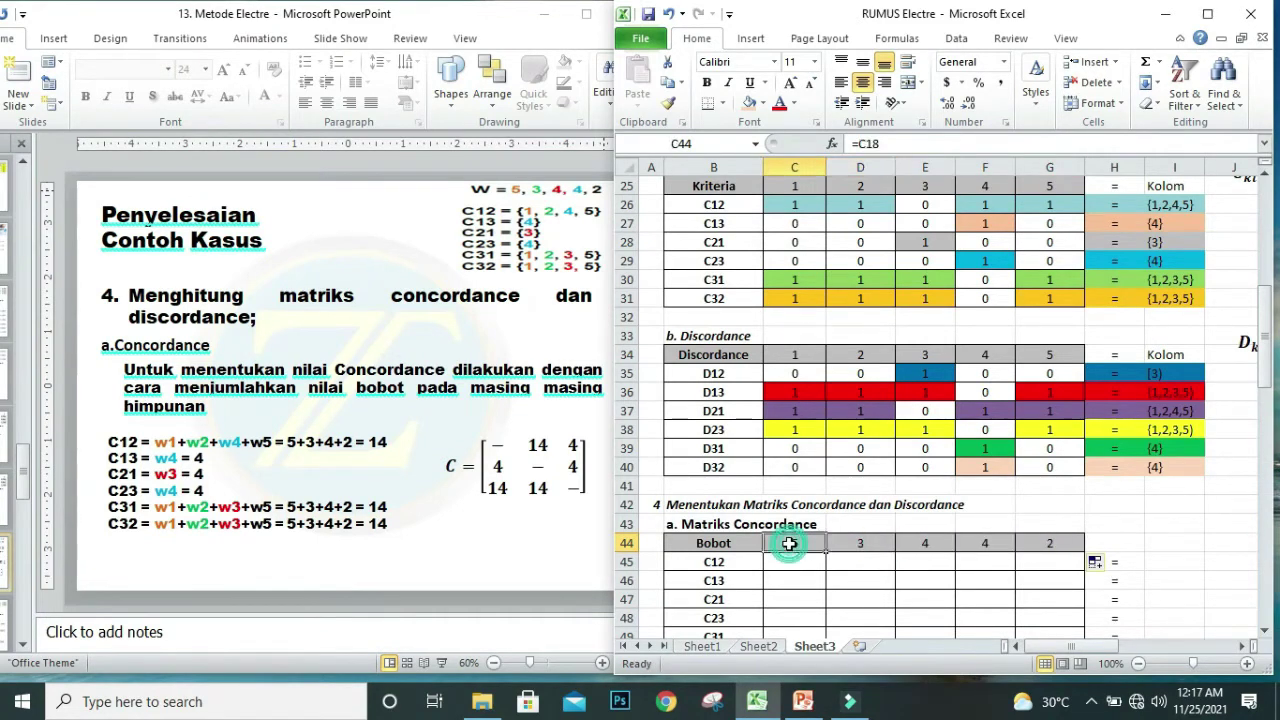
{"action": "left_click", "coordinate": [866, 543]}
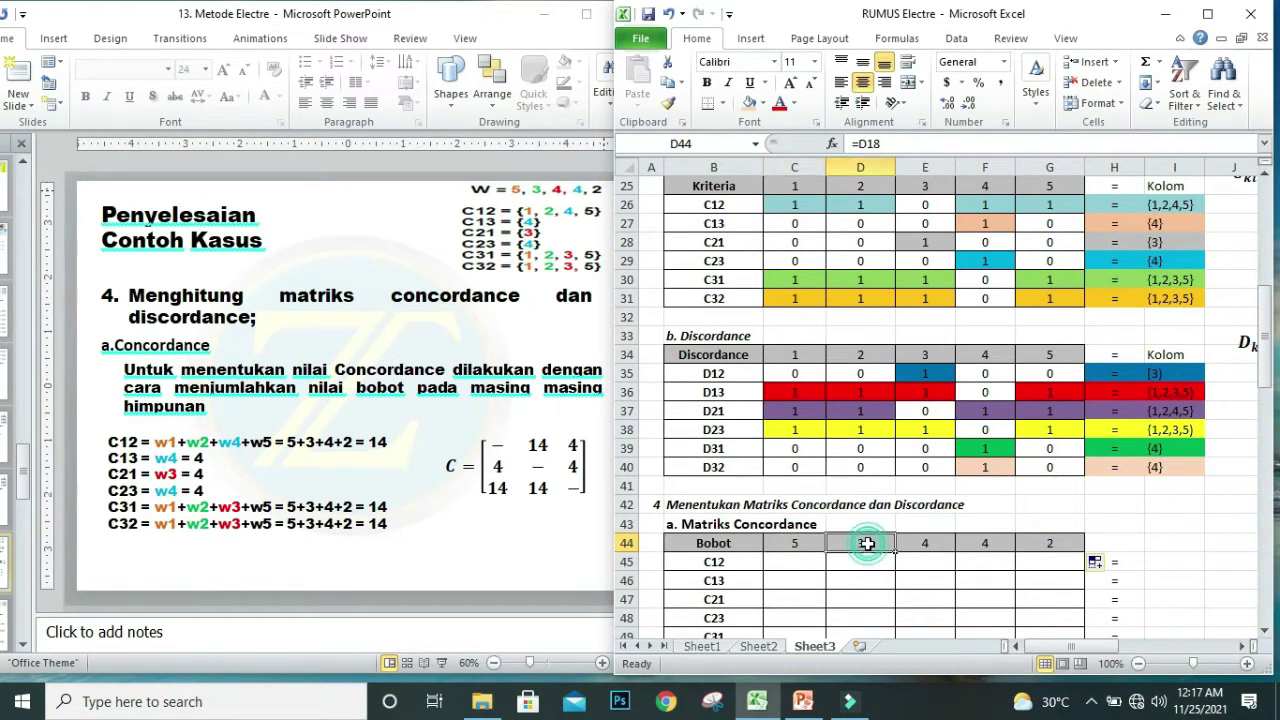
{"action": "left_click", "coordinate": [925, 543]}
{"action": "left_click", "coordinate": [982, 543]}
{"action": "left_click", "coordinate": [1055, 543]}
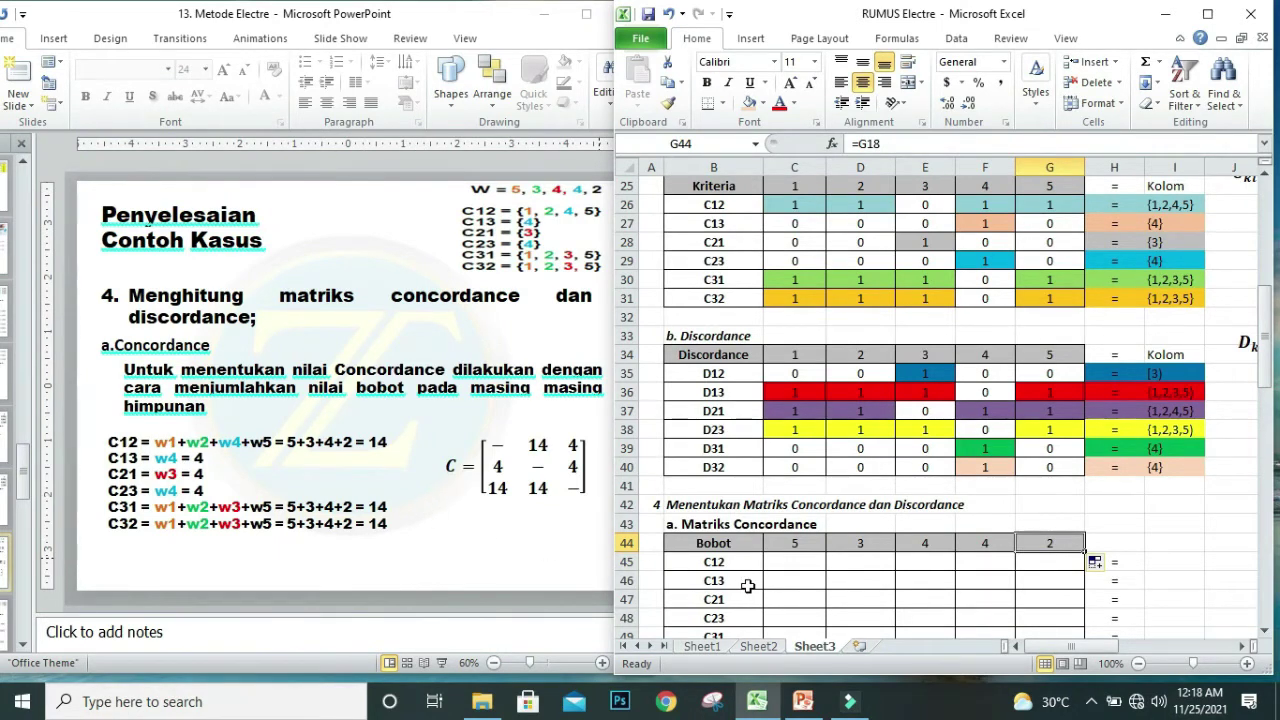
Start an IF formula in C45 that tests whether C26 equals 1.
{"action": "left_click", "coordinate": [794, 562]}
{"action": "type", "text": "="}
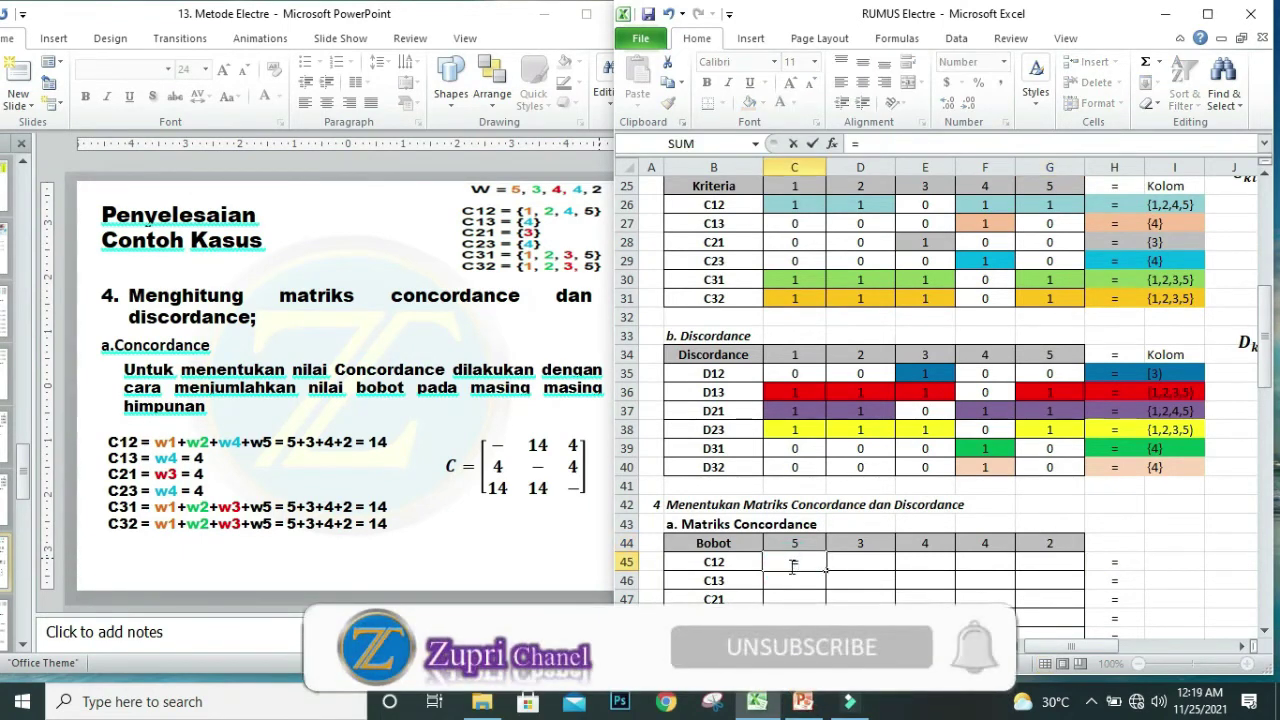
{"action": "type", "text": "IF"}
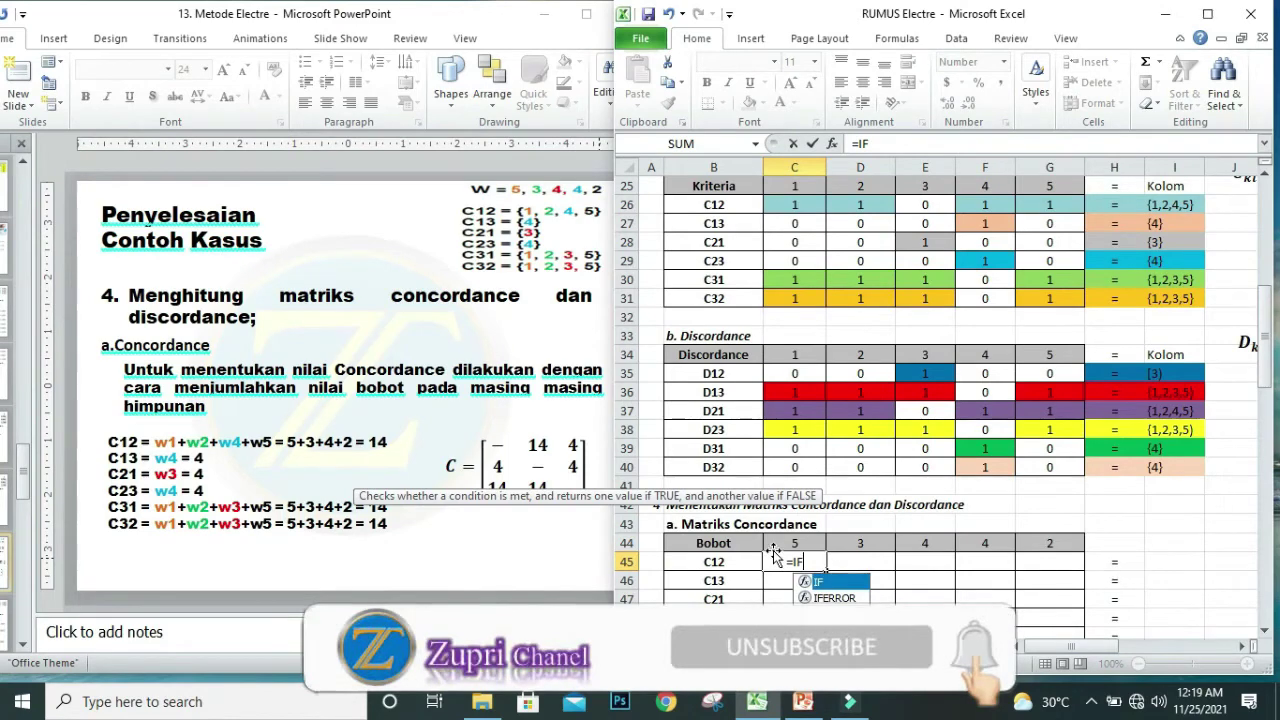
{"action": "scroll", "coordinate": [778, 310], "scroll_direction": "up", "scroll_amount": 2}
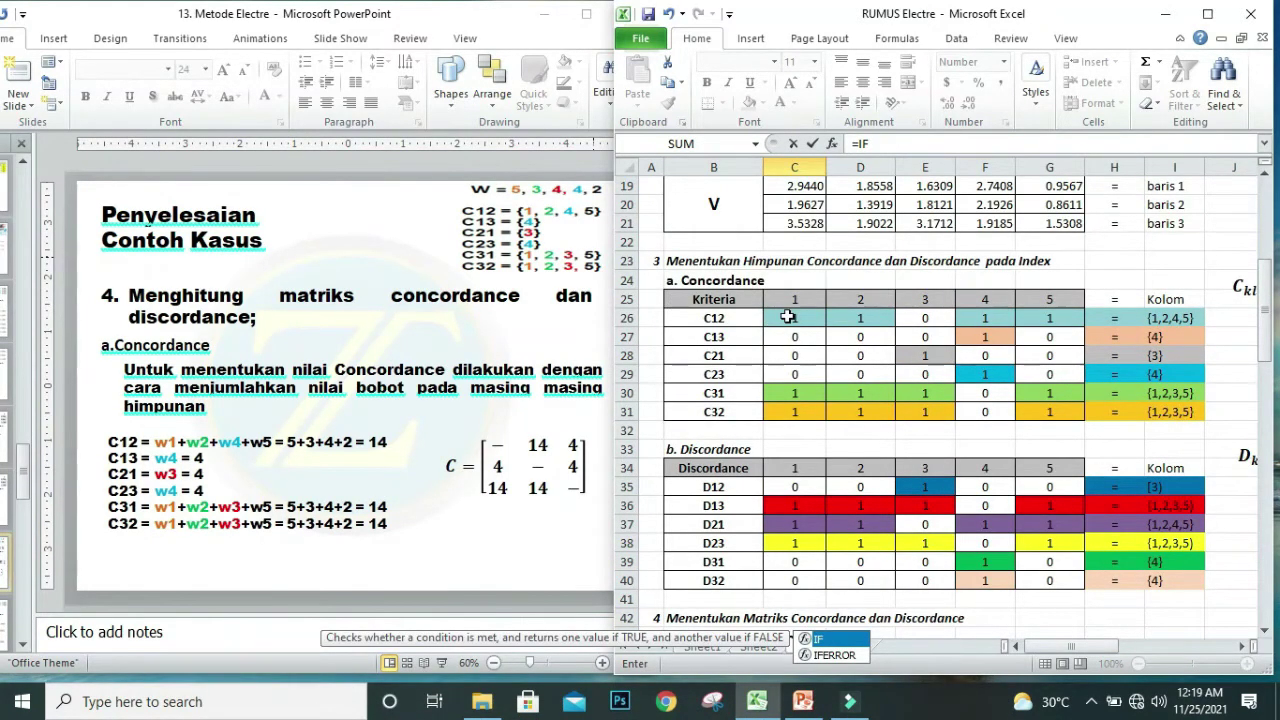
{"action": "scroll", "coordinate": [788, 316], "scroll_direction": "down", "scroll_amount": 3}
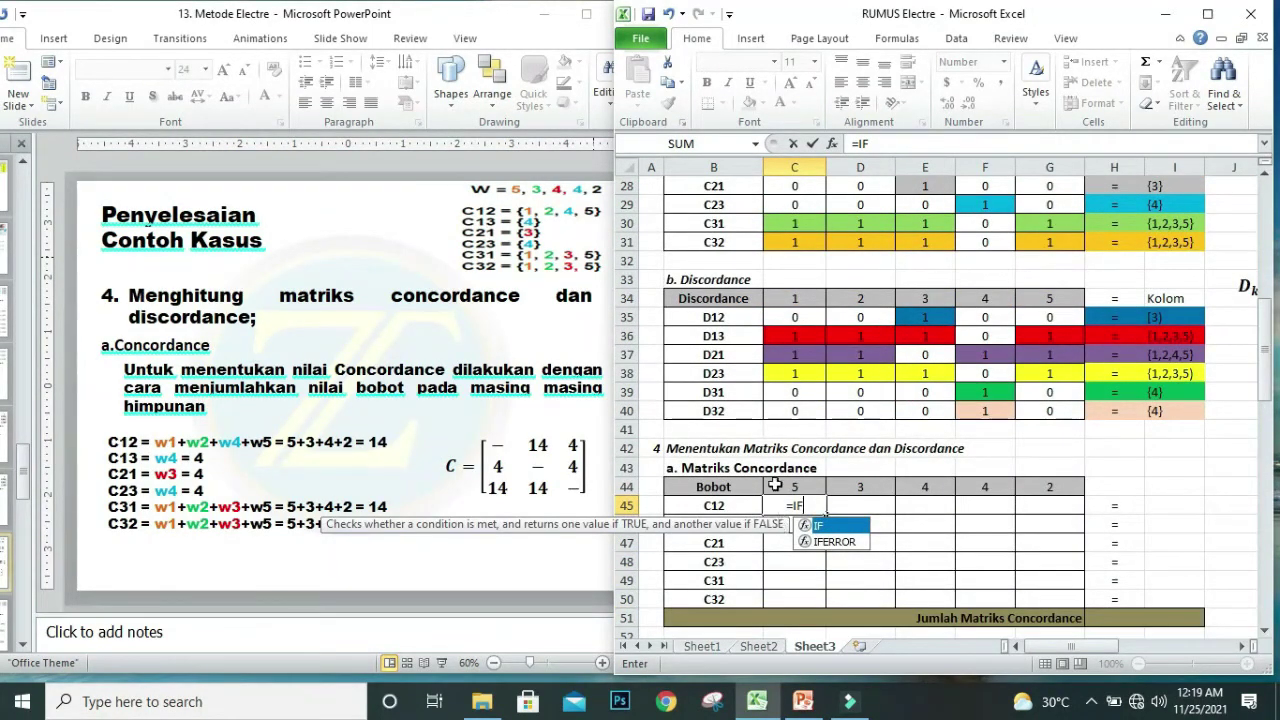
{"action": "left_click", "coordinate": [884, 144]}
{"action": "left_click", "coordinate": [884, 144]}
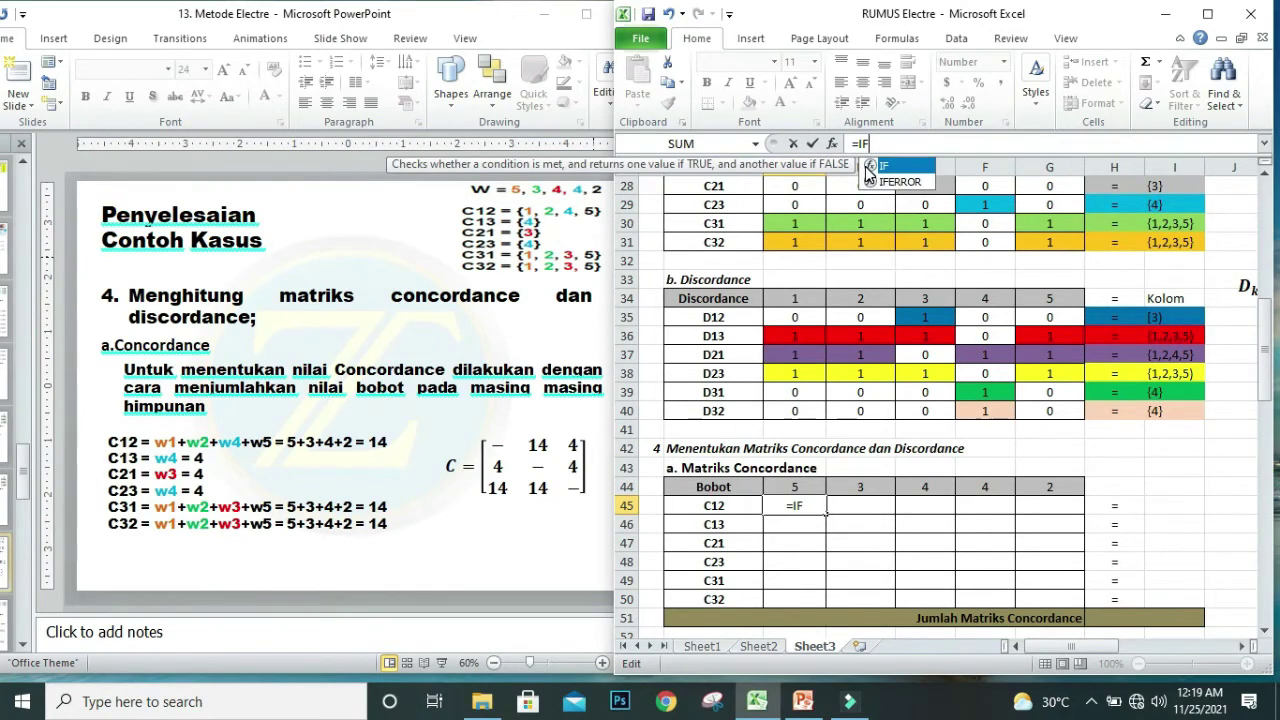
{"action": "type", "text": "("}
{"action": "scroll", "coordinate": [790, 300], "scroll_direction": "up", "scroll_amount": 1}
{"action": "left_click", "coordinate": [791, 226]}
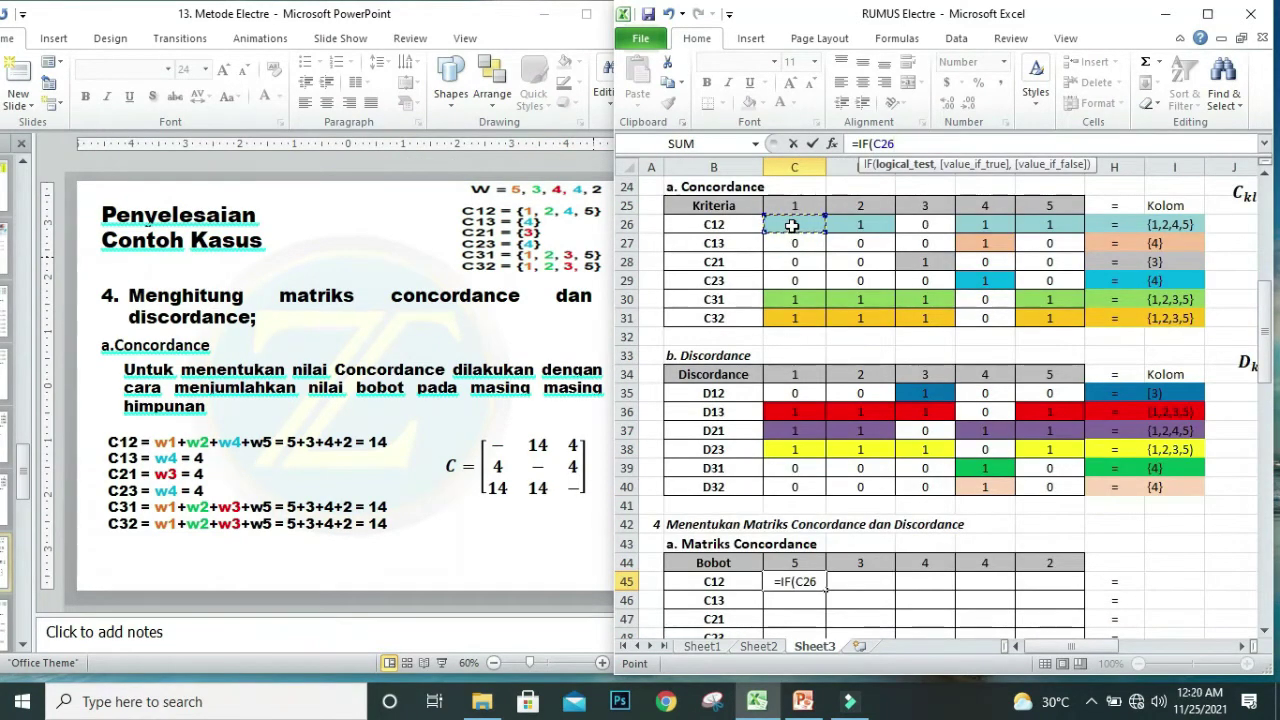
{"action": "type", "text": "="}
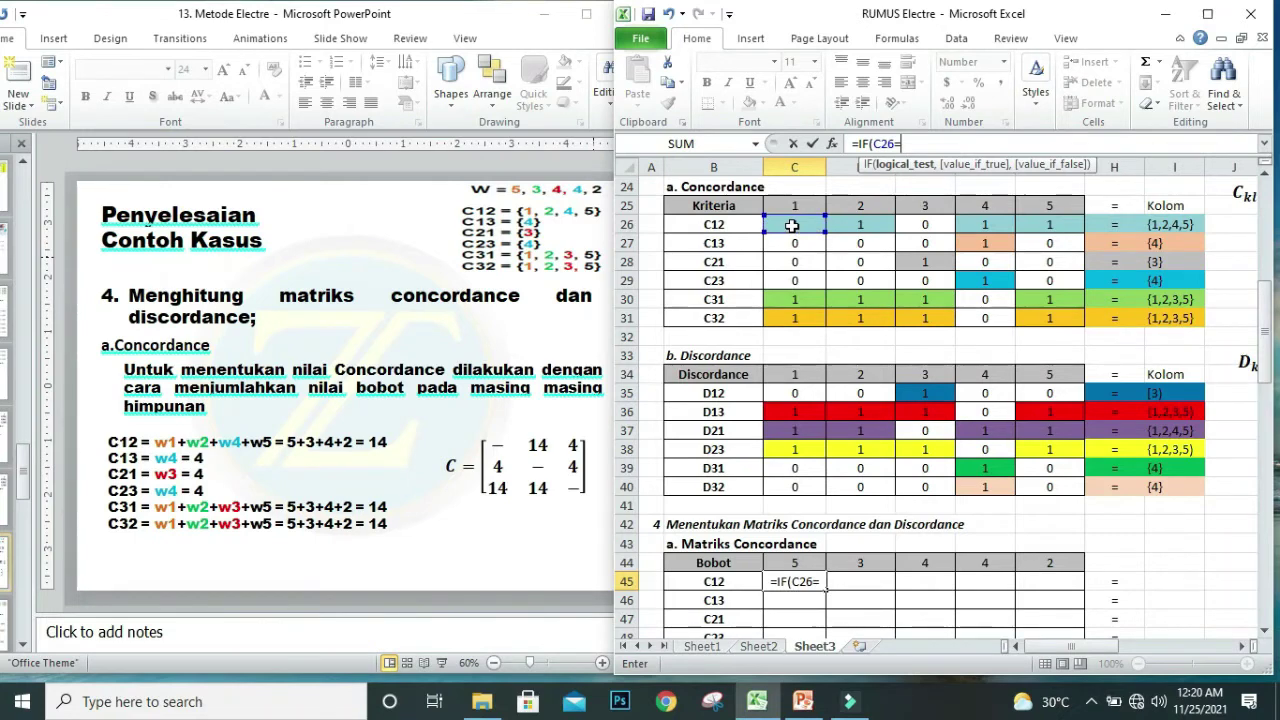
{"action": "type", "text": "1"}
{"action": "type", "text": ","}
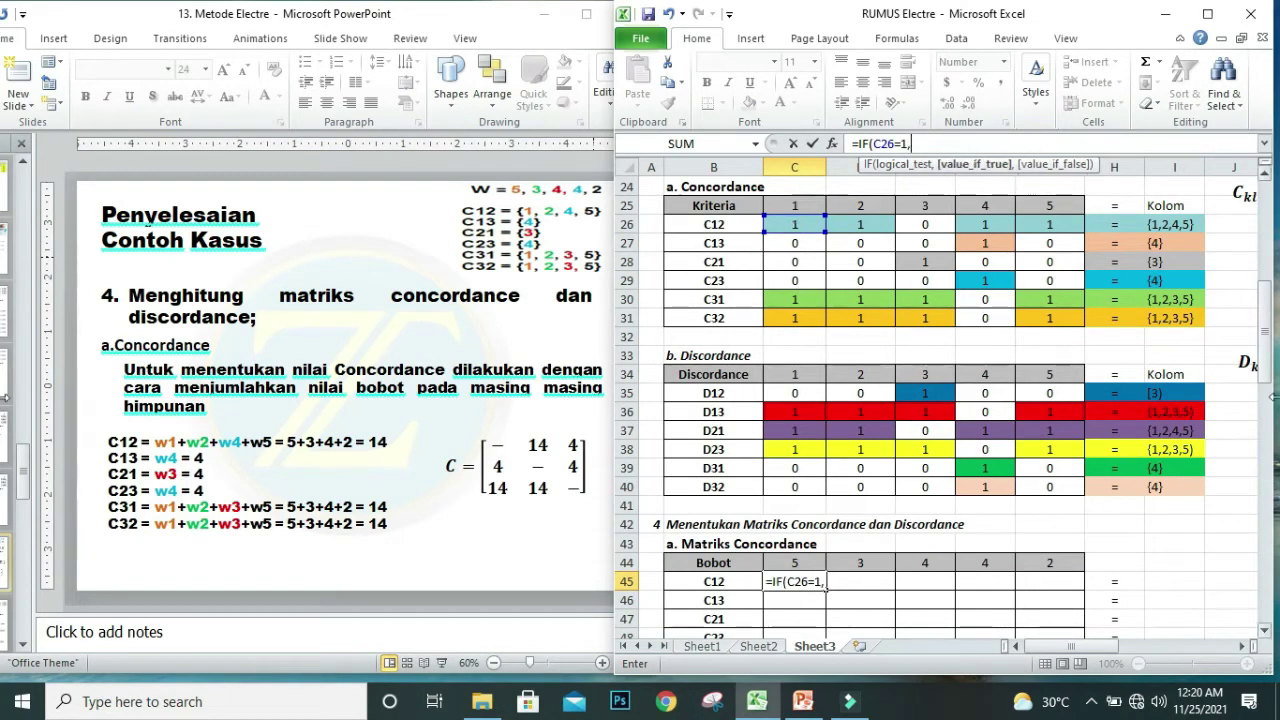
Complete the C45 formula as =IF(C26=1,C$44,), with the row of the weight reference fixed.
{"action": "left_click_drag", "start_coordinate": [1265, 374], "coordinate": [1265, 382]}
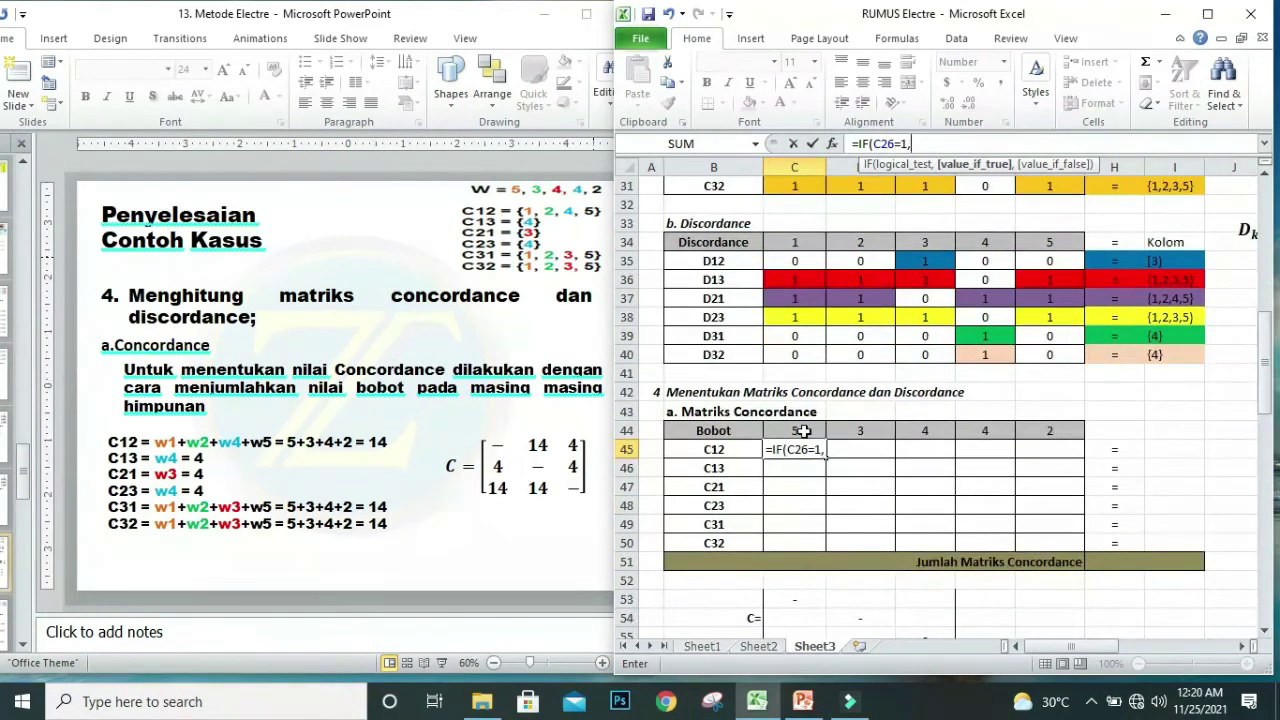
{"action": "left_click", "coordinate": [800, 431]}
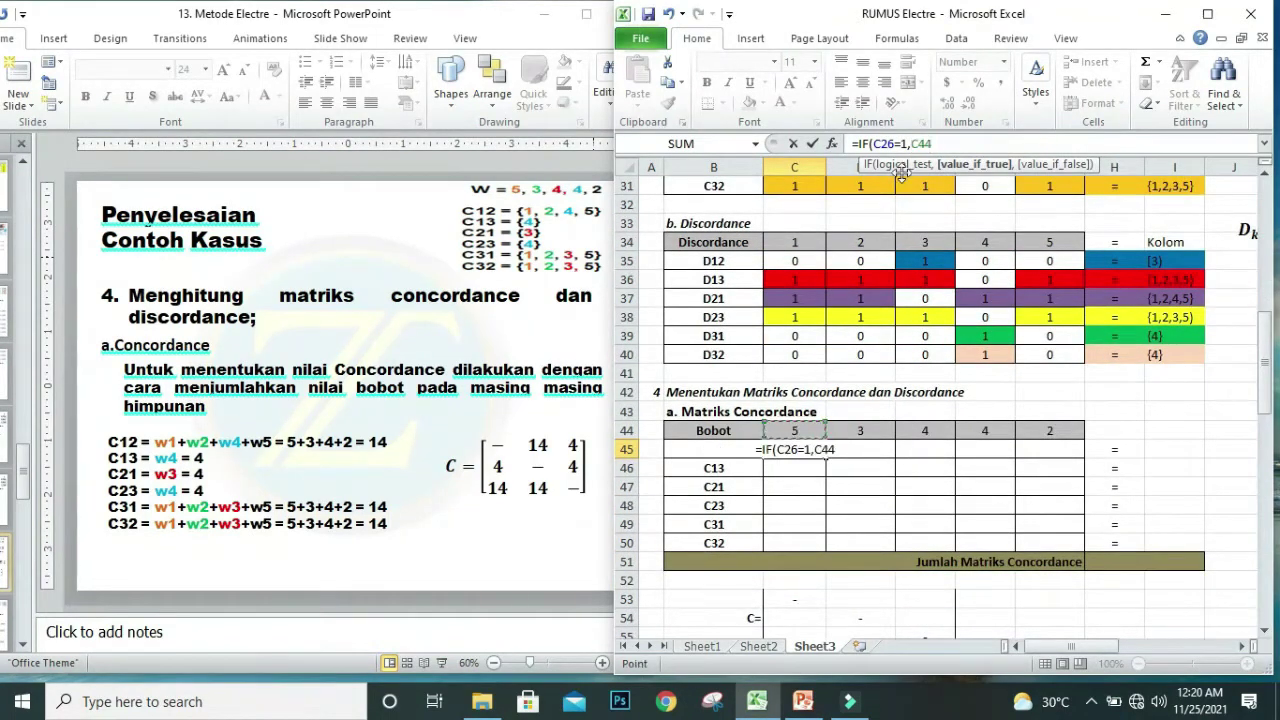
{"action": "left_click", "coordinate": [922, 143]}
{"action": "type", "text": "$"}
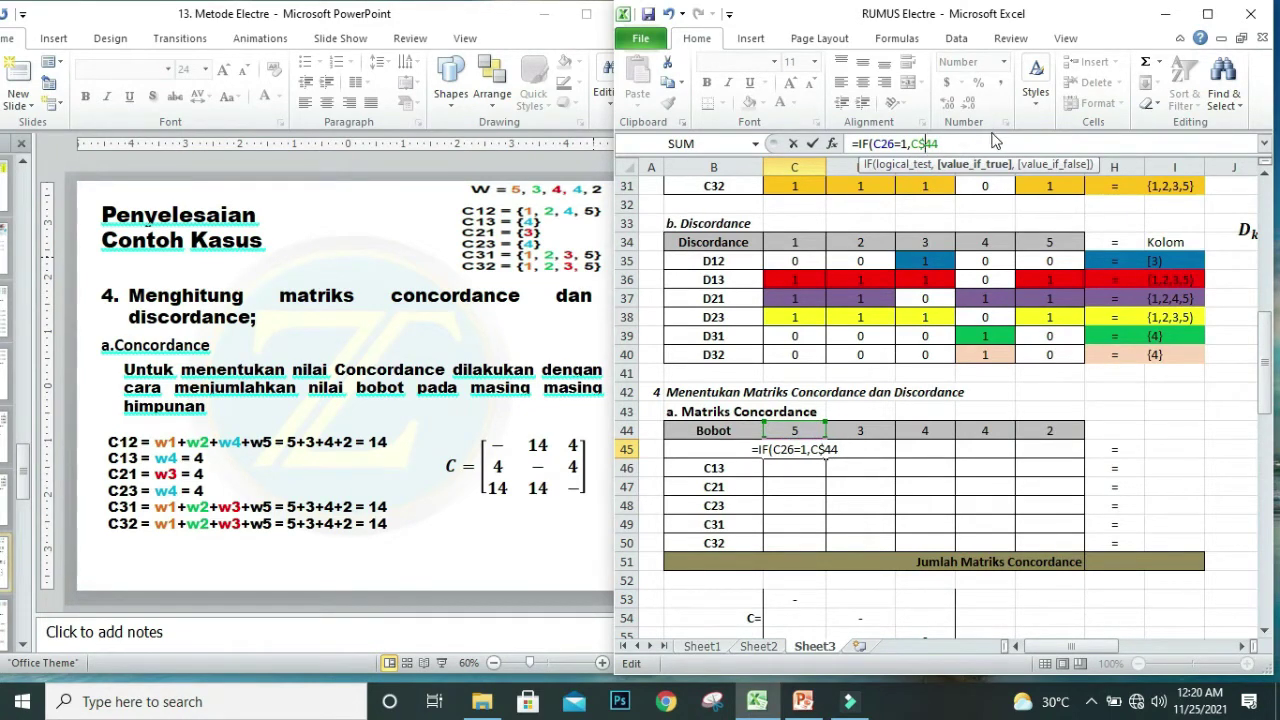
{"action": "left_click", "coordinate": [946, 143]}
{"action": "type", "text": ","}
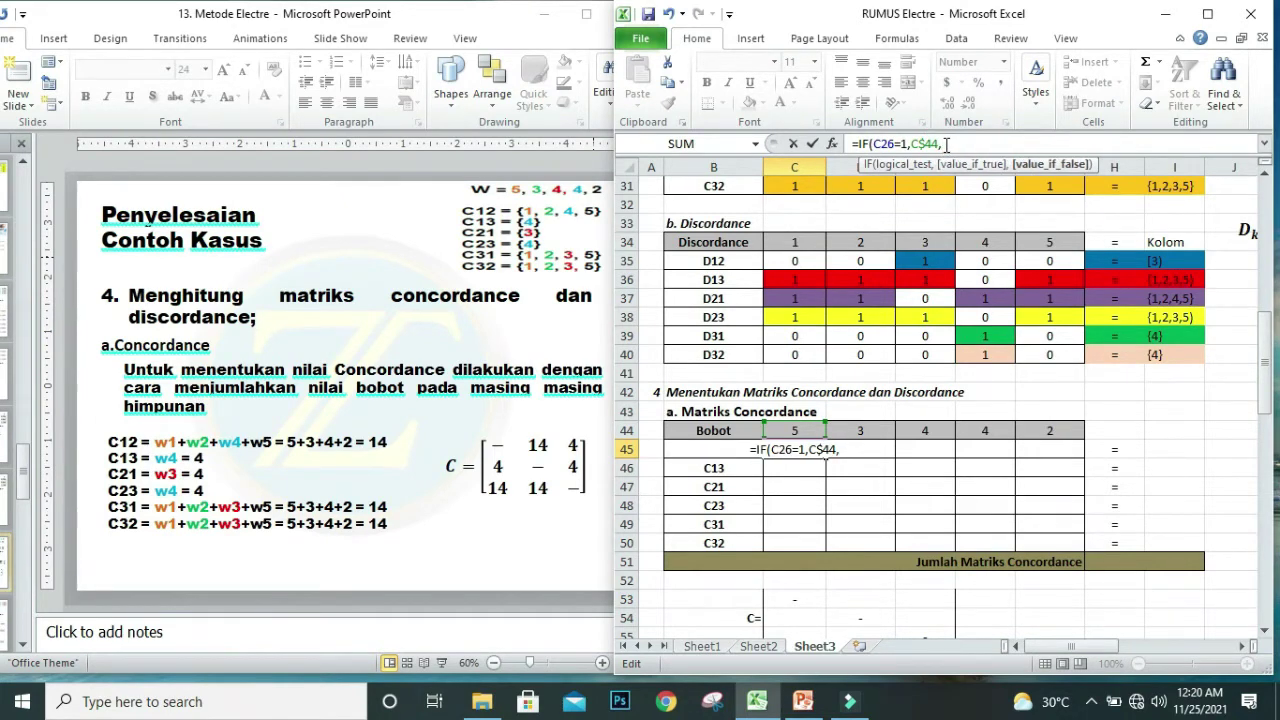
{"action": "type", "text": ")"}
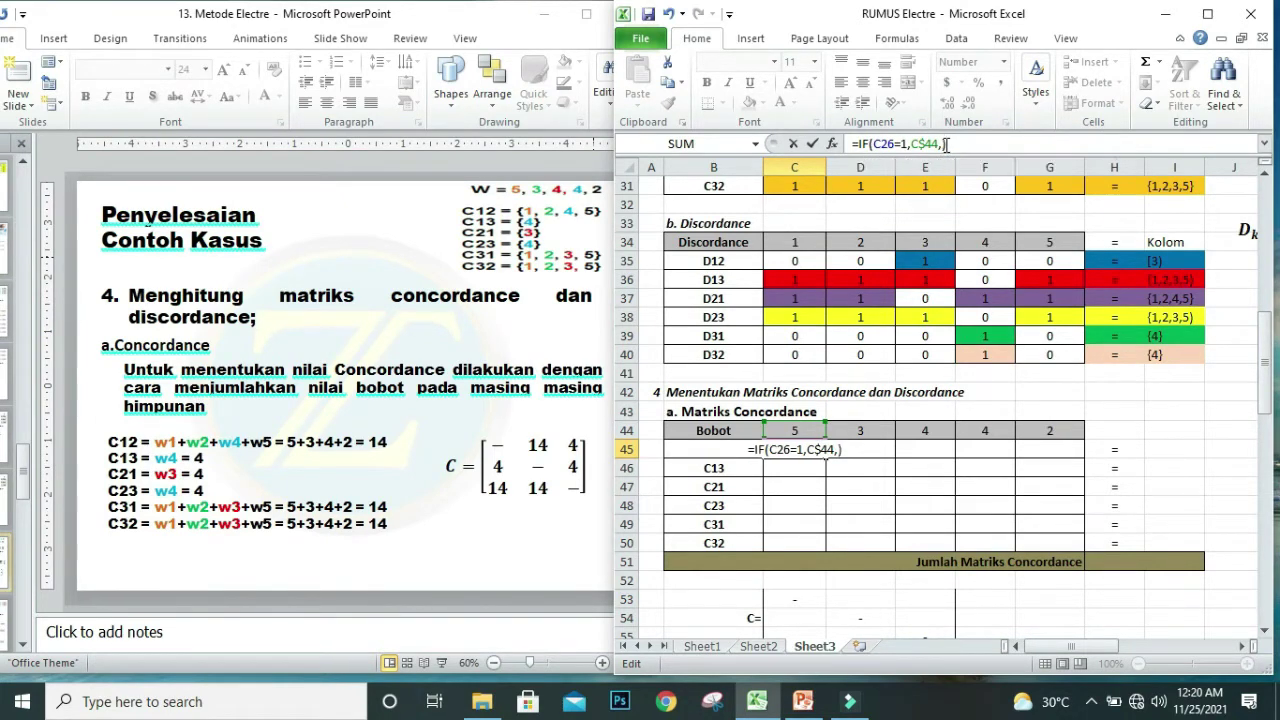
{"action": "key", "text": "Return"}
Compare C26 and D26 of the Concordance table with the C12 row cells C45 and D45 of the Matriks Concordance table.
{"action": "left_click", "coordinate": [790, 447]}
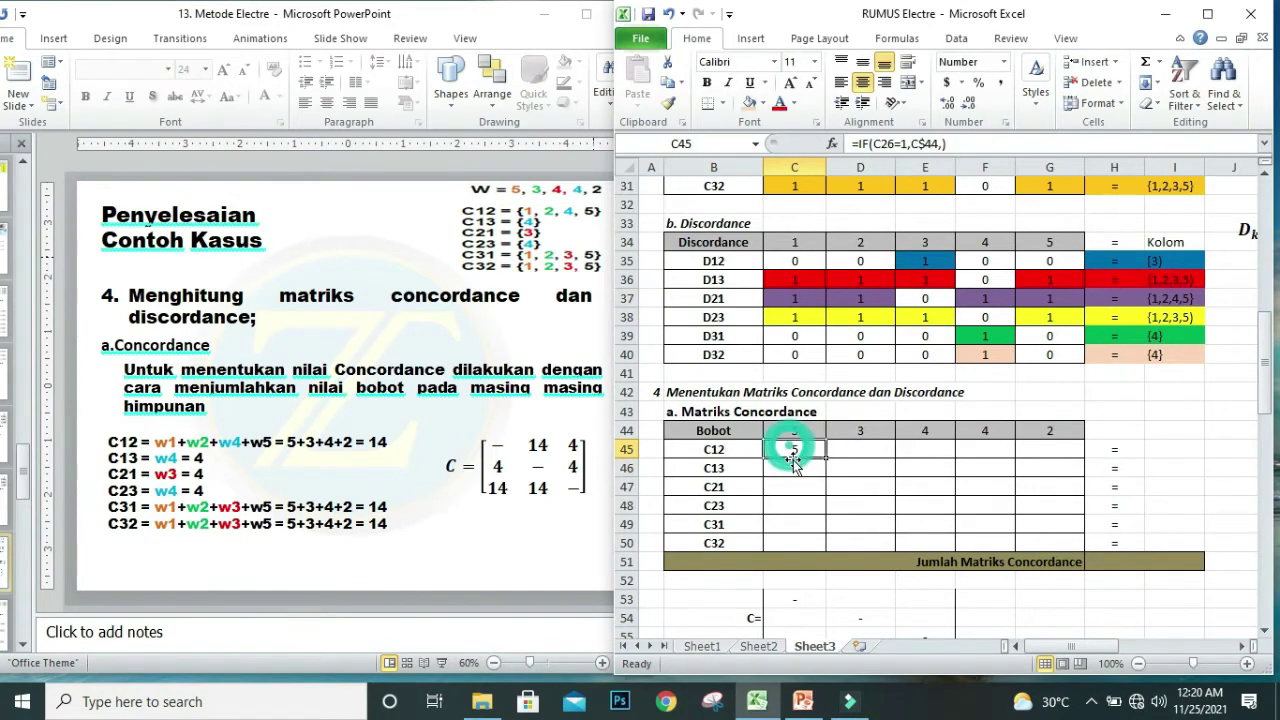
{"action": "scroll", "coordinate": [795, 420], "scroll_direction": "up", "scroll_amount": 4}
{"action": "left_click", "coordinate": [800, 318]}
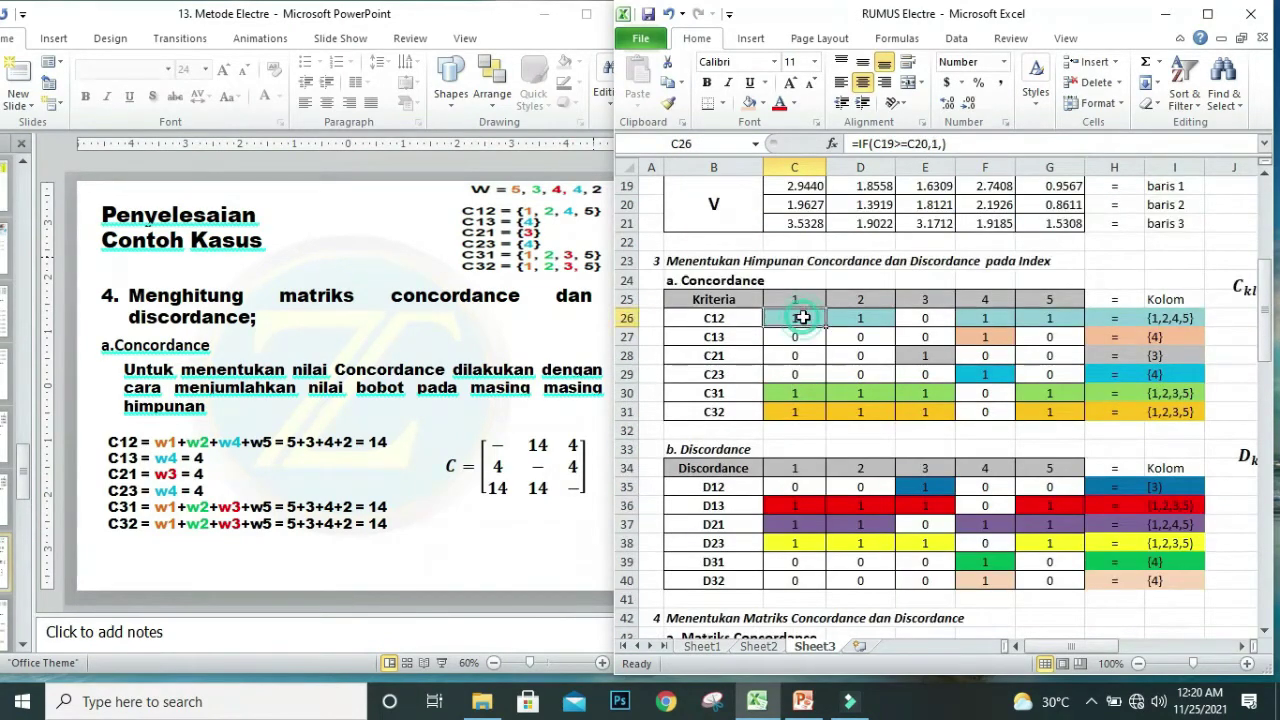
{"action": "left_click", "coordinate": [862, 318]}
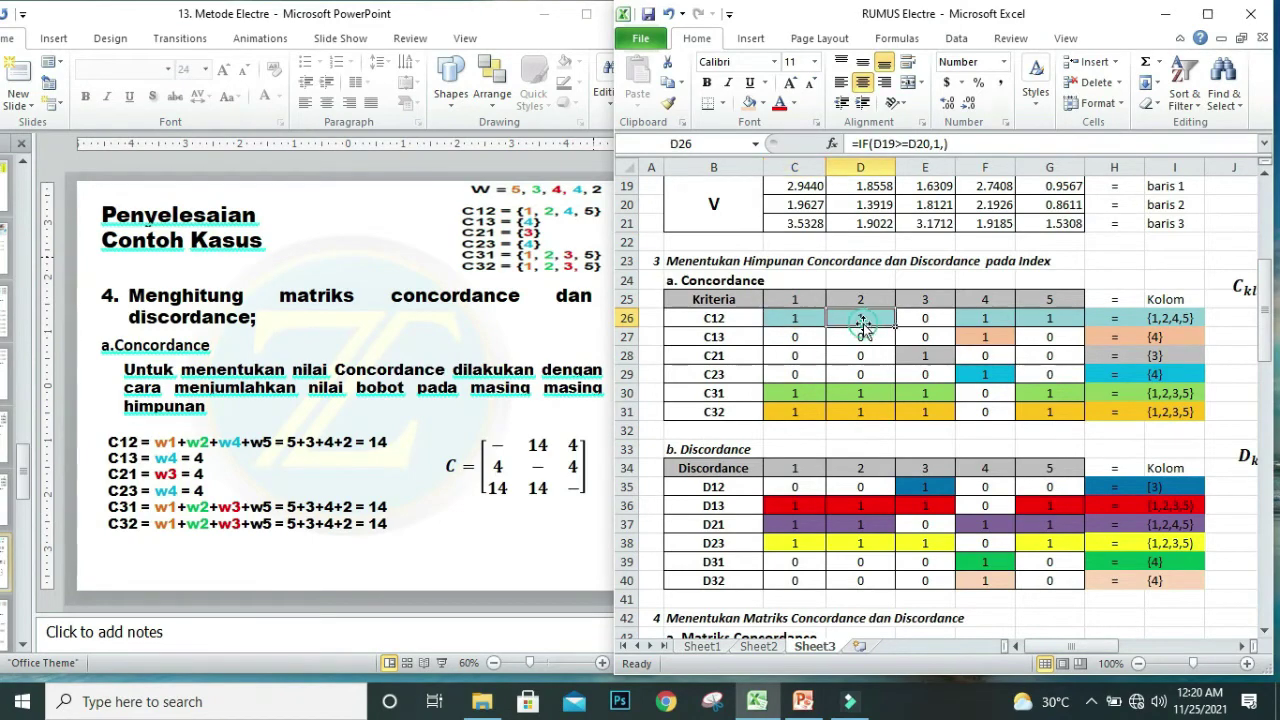
{"action": "scroll", "coordinate": [862, 325], "scroll_direction": "down", "scroll_amount": 3}
{"action": "left_click", "coordinate": [790, 506]}
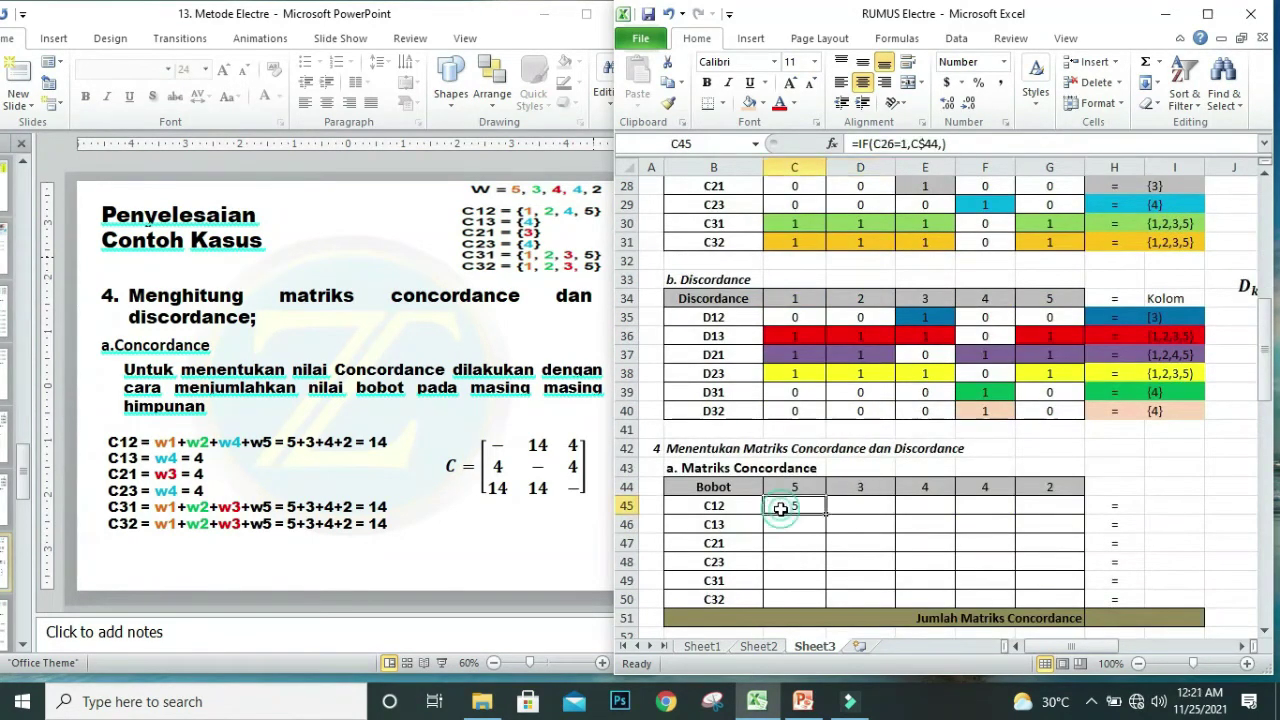
{"action": "scroll", "coordinate": [820, 420], "scroll_direction": "up", "scroll_amount": 2}
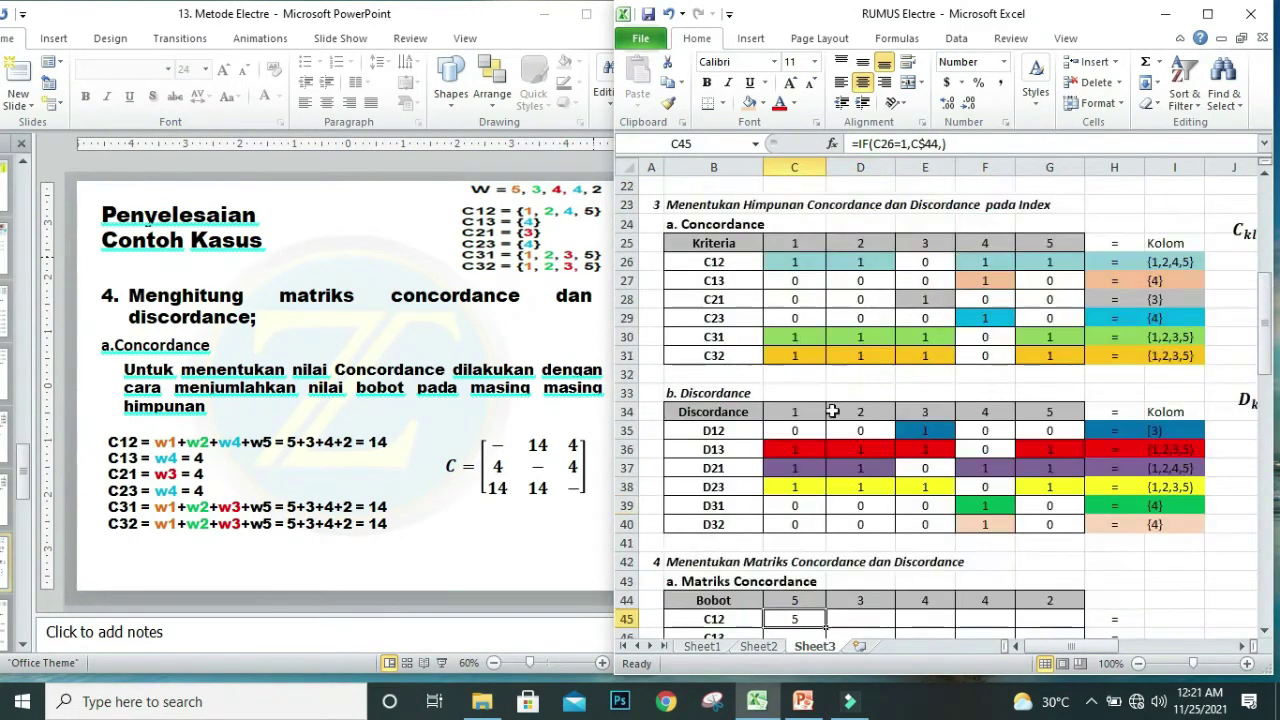
{"action": "left_click", "coordinate": [860, 262]}
{"action": "scroll", "coordinate": [865, 440], "scroll_direction": "down", "scroll_amount": 5}
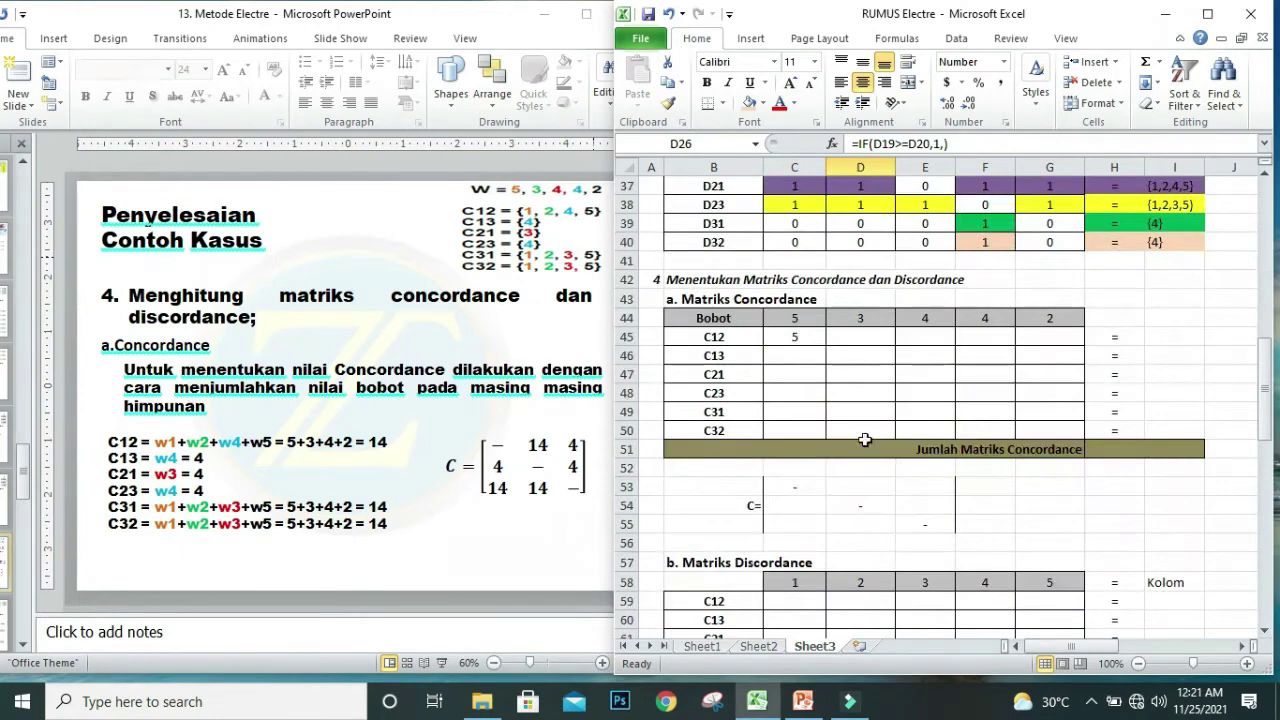
{"action": "left_click", "coordinate": [849, 339]}
Compare the criteria 3 and 4 entries of concordance row C12 with E45, F45 and the weight in F44.
{"action": "scroll", "coordinate": [851, 335], "scroll_direction": "up", "scroll_amount": 4}
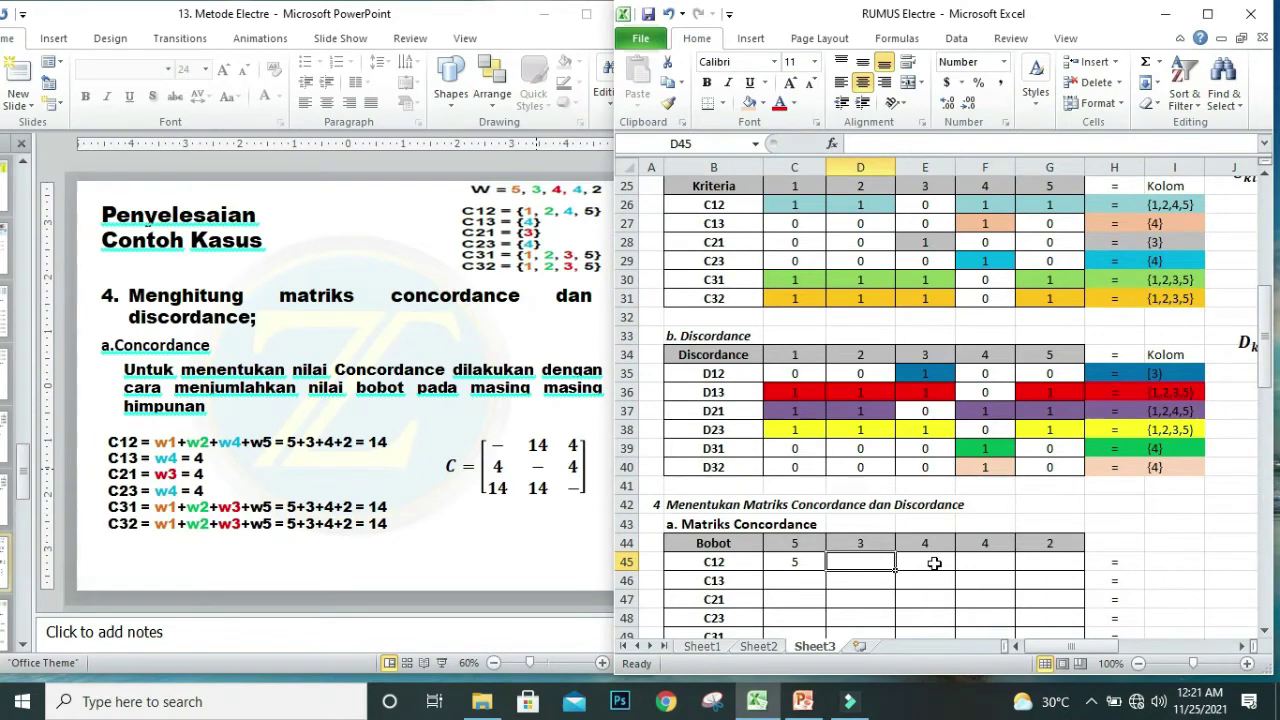
{"action": "scroll", "coordinate": [928, 317], "scroll_direction": "up", "scroll_amount": 3}
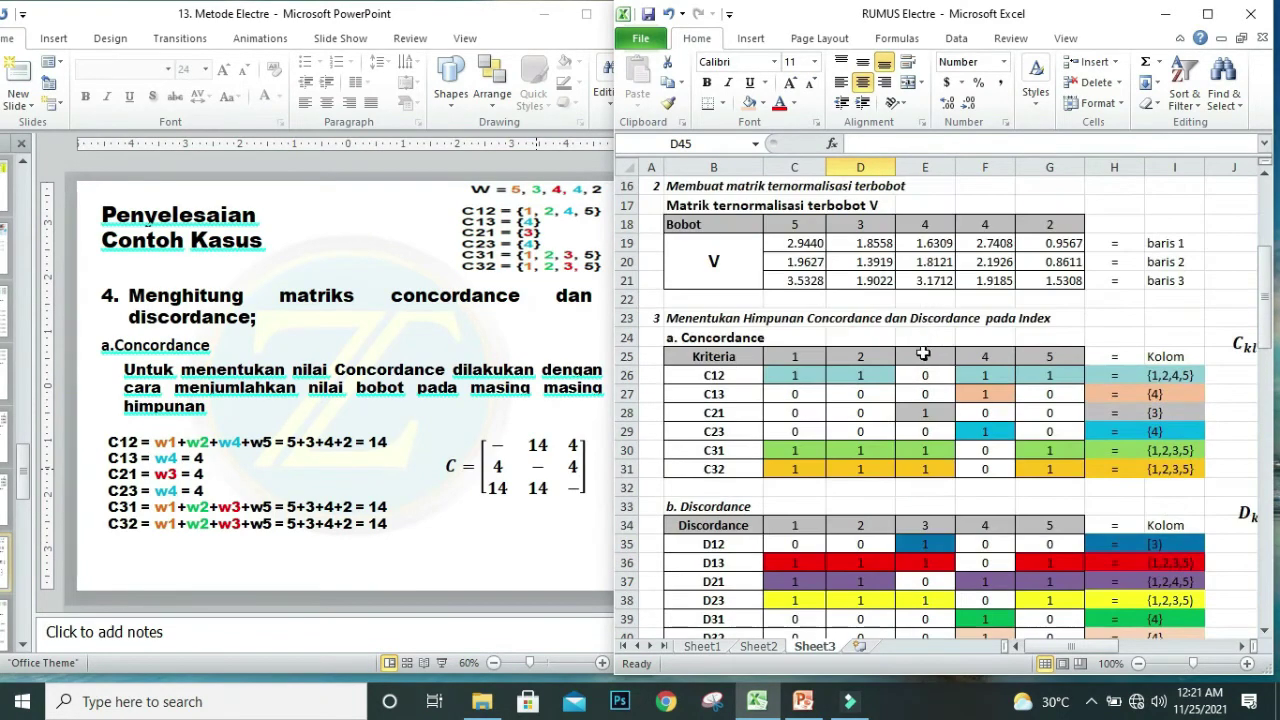
{"action": "left_click", "coordinate": [925, 359]}
{"action": "left_click", "coordinate": [926, 375]}
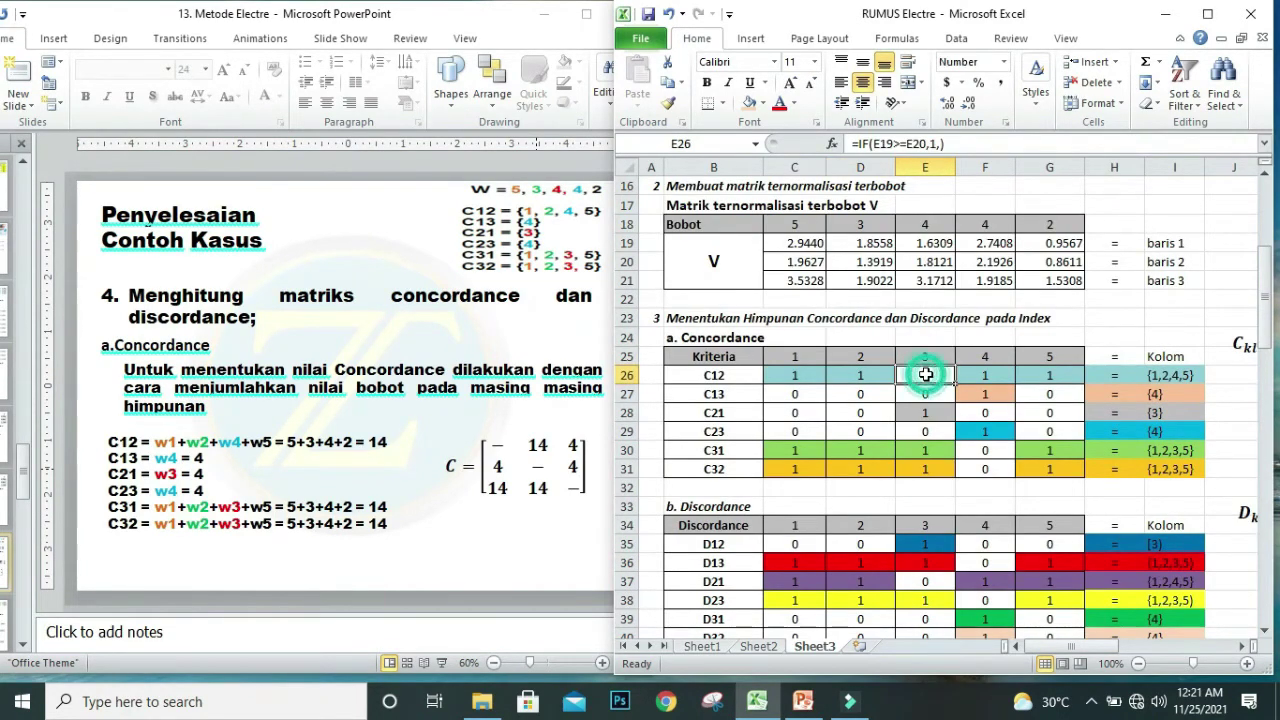
{"action": "scroll", "coordinate": [927, 381], "scroll_direction": "down", "scroll_amount": 4}
{"action": "left_click", "coordinate": [930, 508]}
{"action": "scroll", "coordinate": [930, 505], "scroll_direction": "up", "scroll_amount": 3}
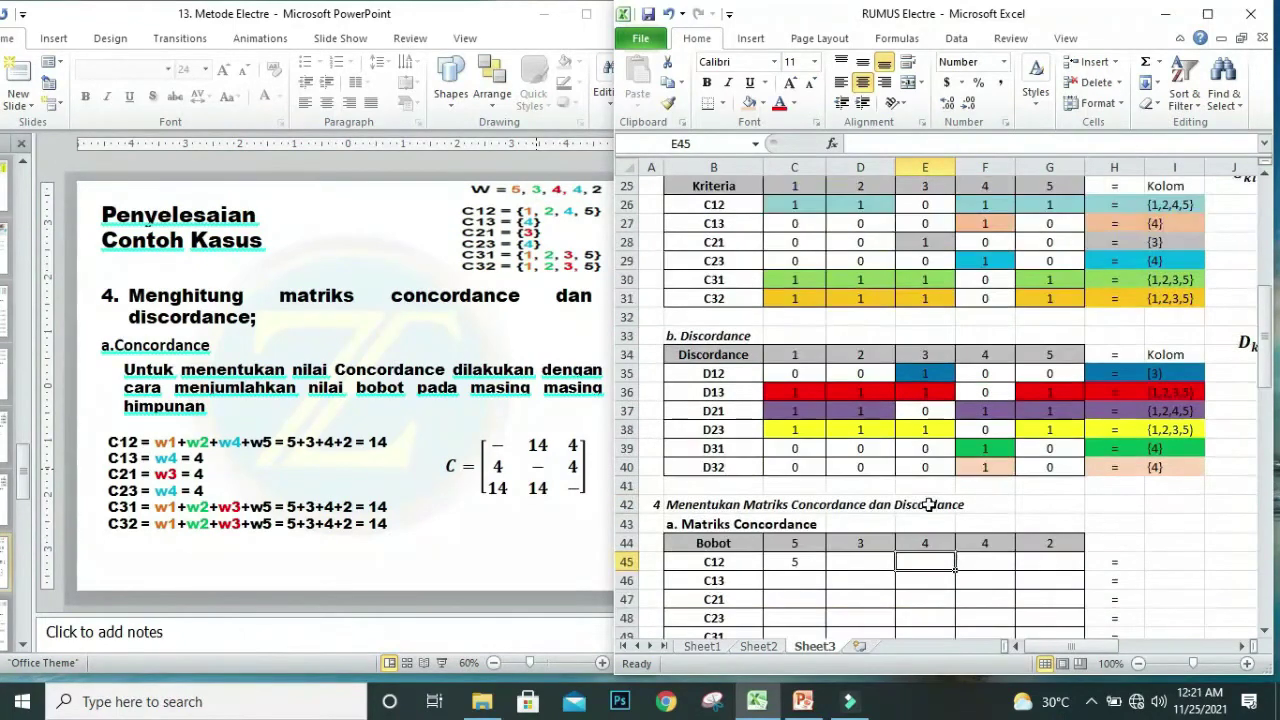
{"action": "left_click", "coordinate": [985, 305]}
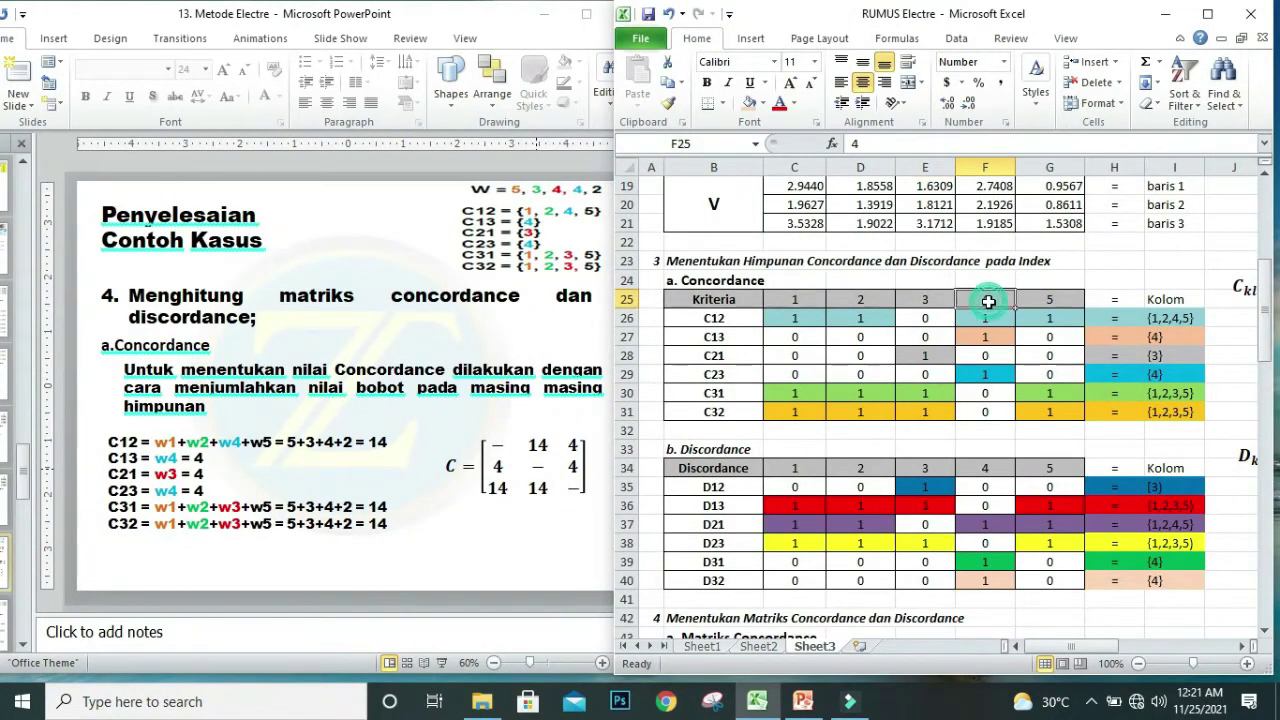
{"action": "left_click", "coordinate": [988, 319]}
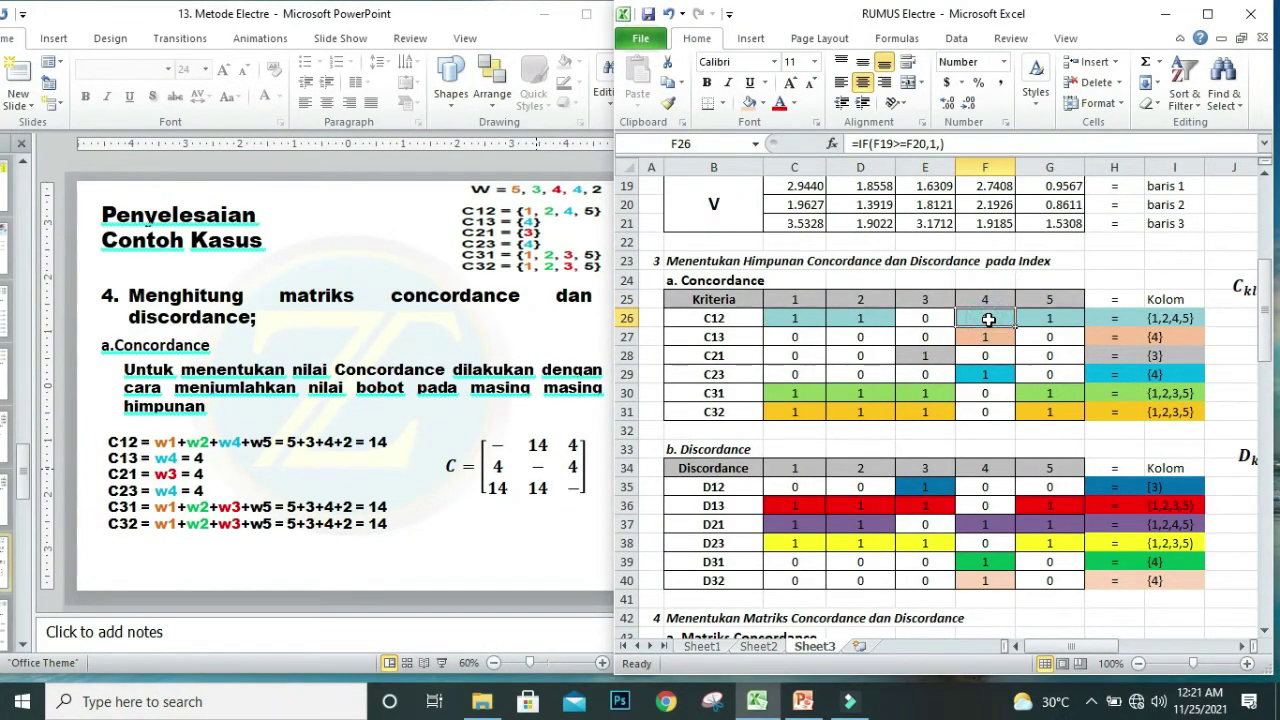
{"action": "scroll", "coordinate": [986, 328], "scroll_direction": "down", "scroll_amount": 4}
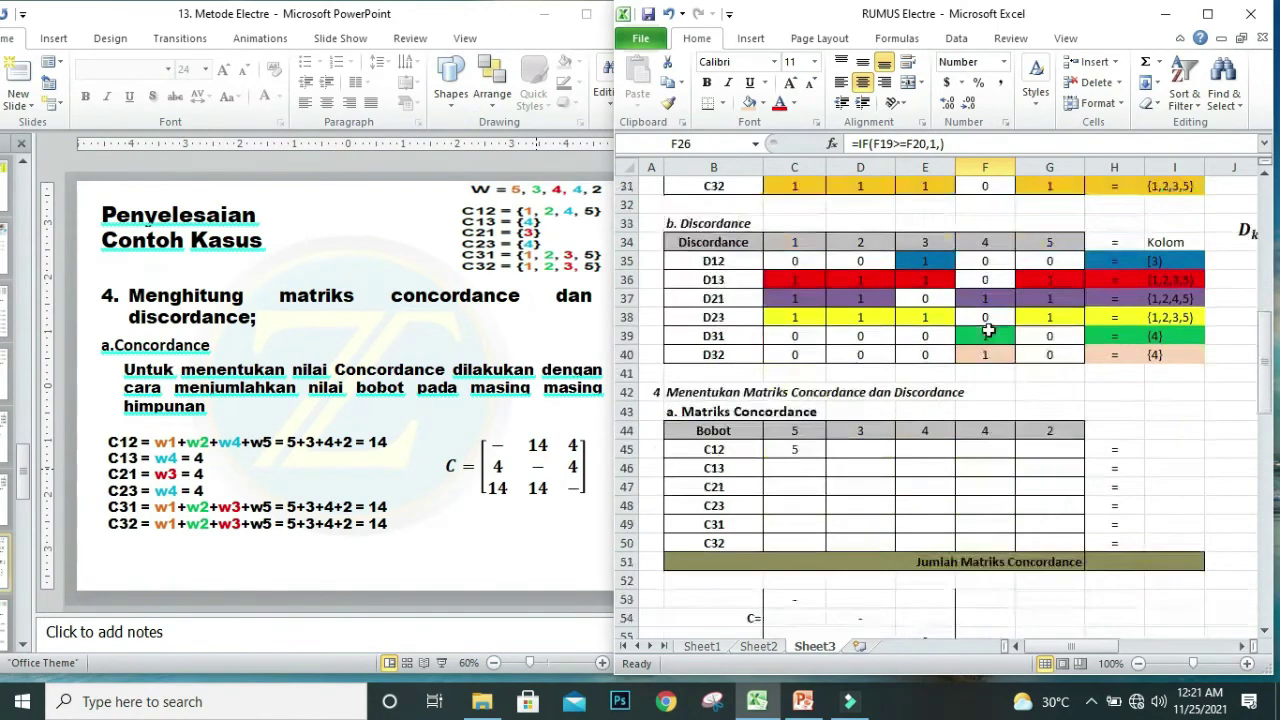
{"action": "left_click", "coordinate": [983, 451]}
{"action": "left_click", "coordinate": [984, 434]}
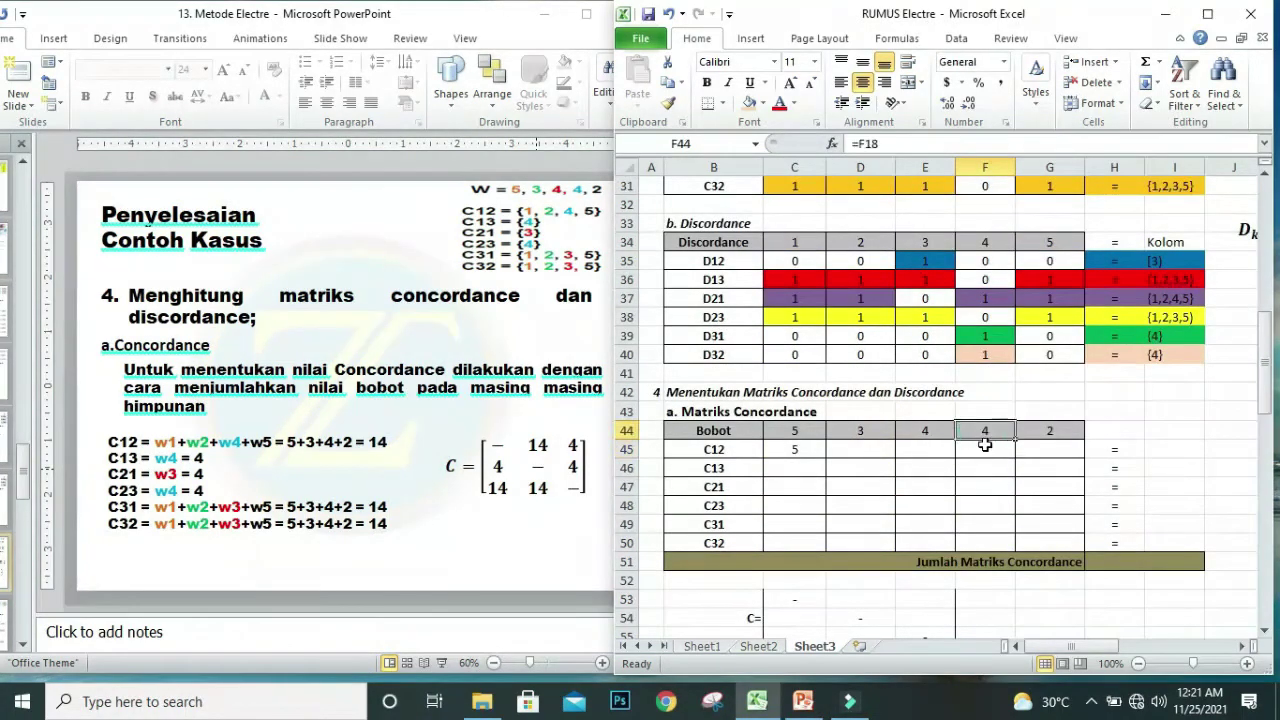
{"action": "left_click", "coordinate": [990, 447]}
Compare the criterion 5 entry G26 of concordance row C12 with its matching weight cell G45.
{"action": "scroll", "coordinate": [1051, 444], "scroll_direction": "up", "scroll_amount": 5}
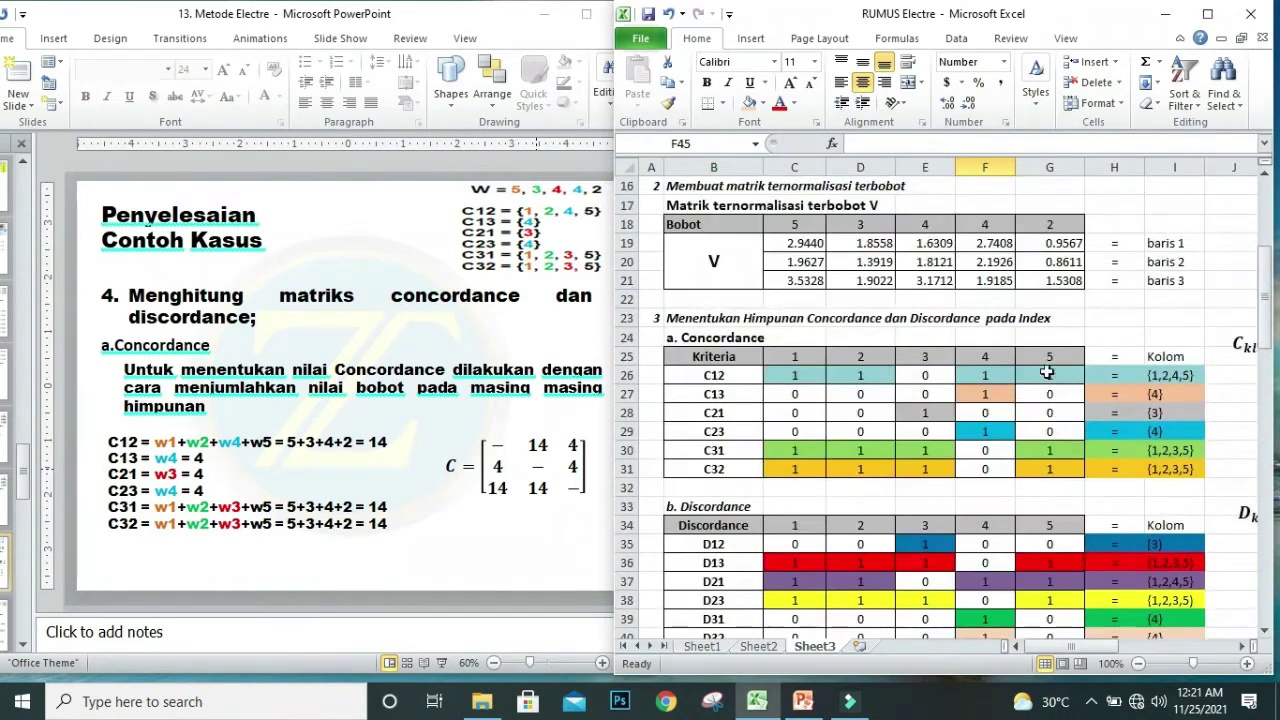
{"action": "left_click", "coordinate": [1051, 381]}
{"action": "left_click", "coordinate": [1052, 360]}
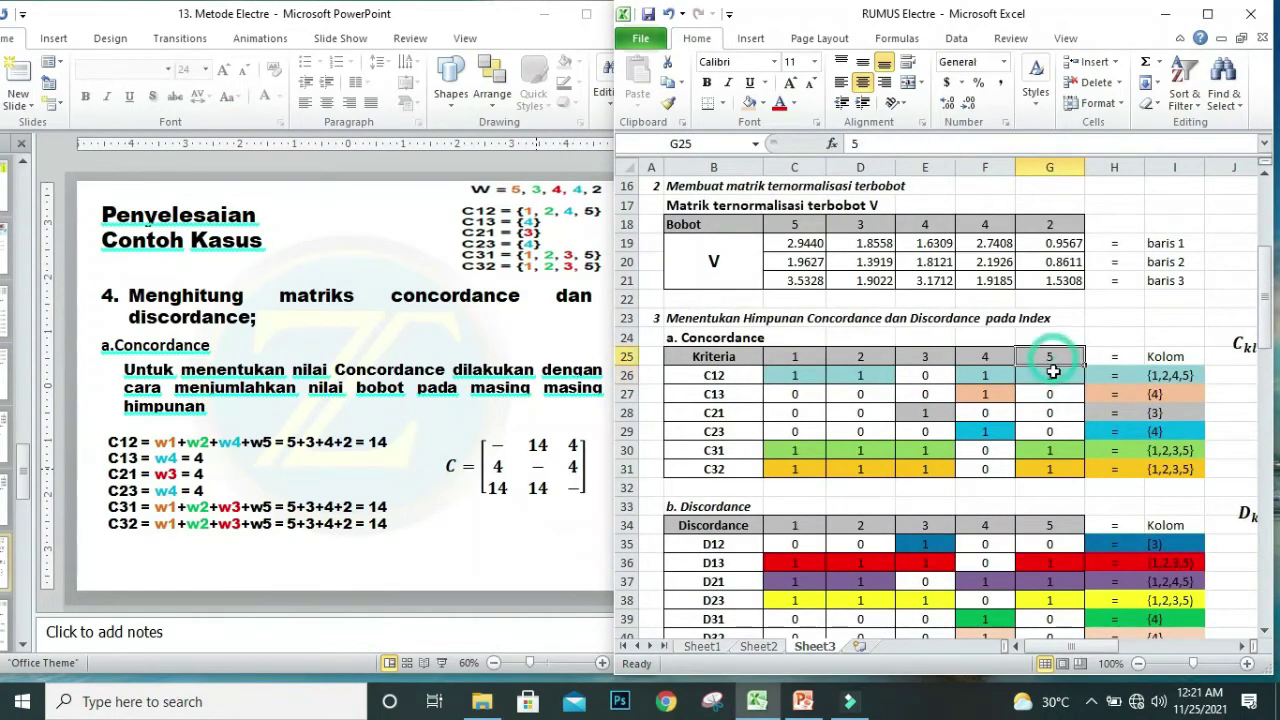
{"action": "left_click", "coordinate": [1050, 377]}
{"action": "left_click", "coordinate": [1050, 358]}
{"action": "left_click", "coordinate": [1048, 377]}
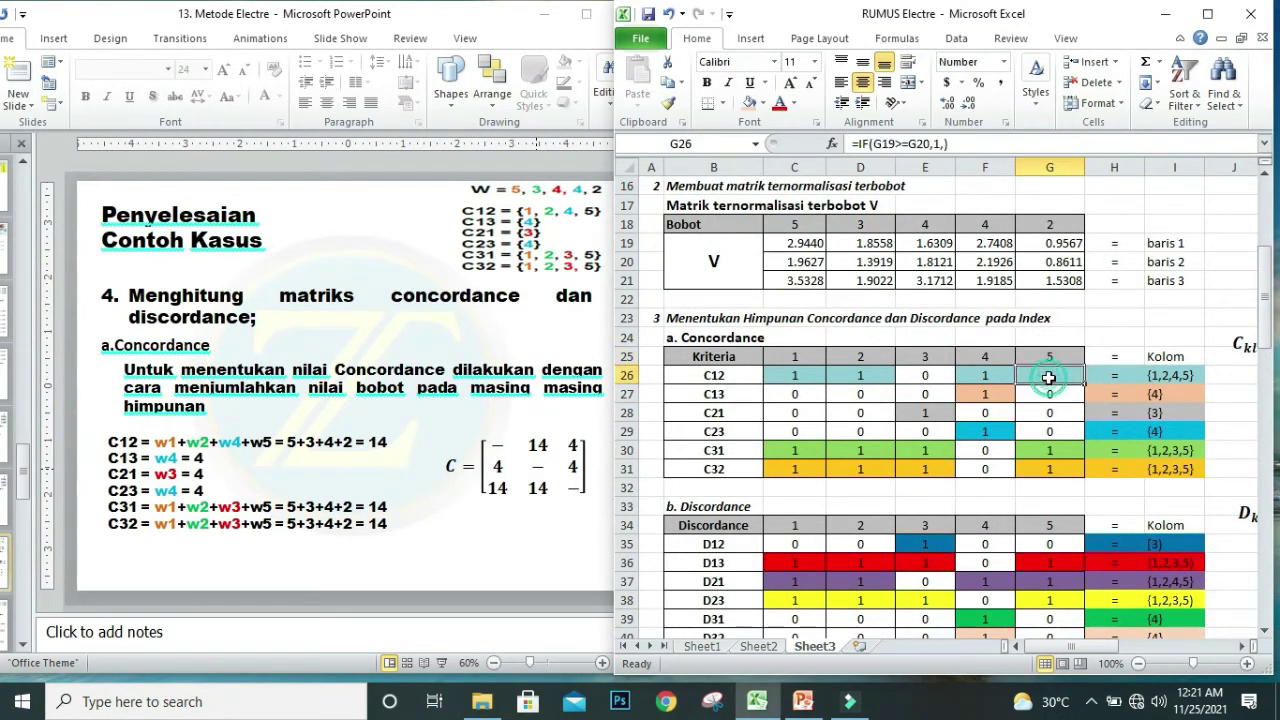
{"action": "scroll", "coordinate": [1048, 377], "scroll_direction": "down", "scroll_amount": 5}
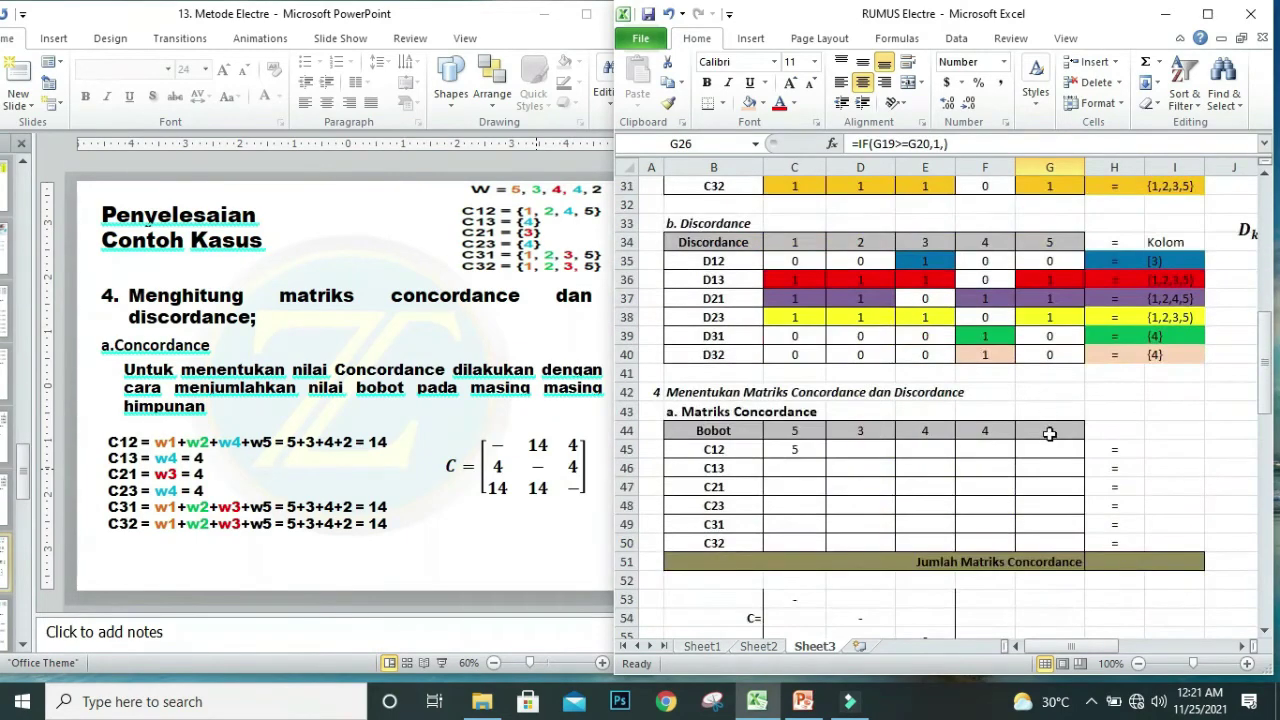
{"action": "left_click", "coordinate": [1050, 450]}
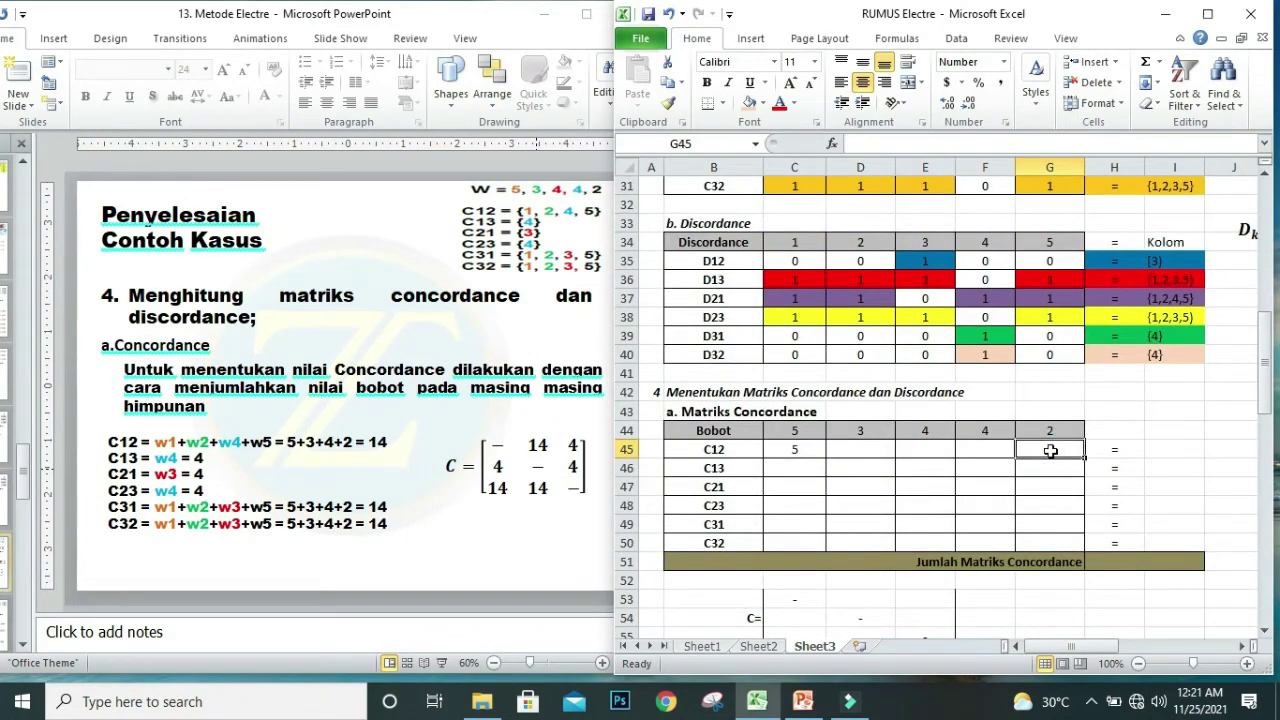
Copy the C45 IF formula across to G45, then down through row 50 to fill the Matriks Concordance table.
{"action": "left_click", "coordinate": [795, 451]}
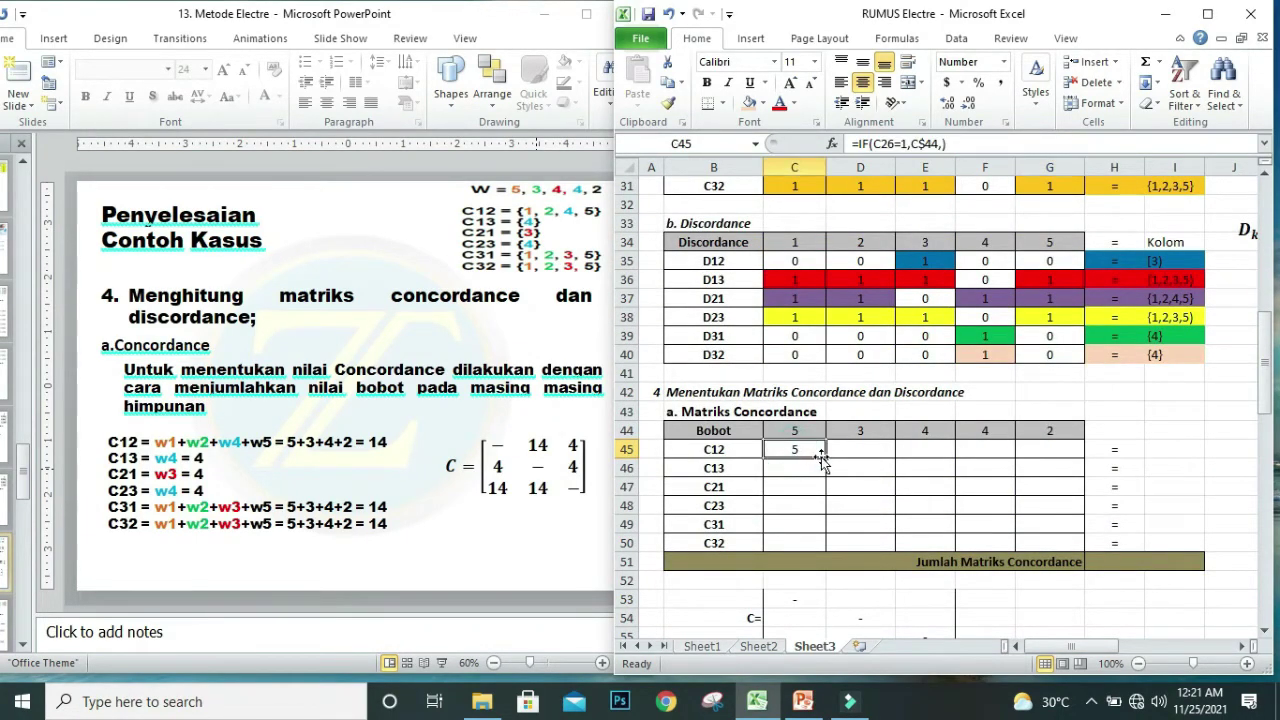
{"action": "left_click_drag", "start_coordinate": [826, 456], "coordinate": [1050, 457]}
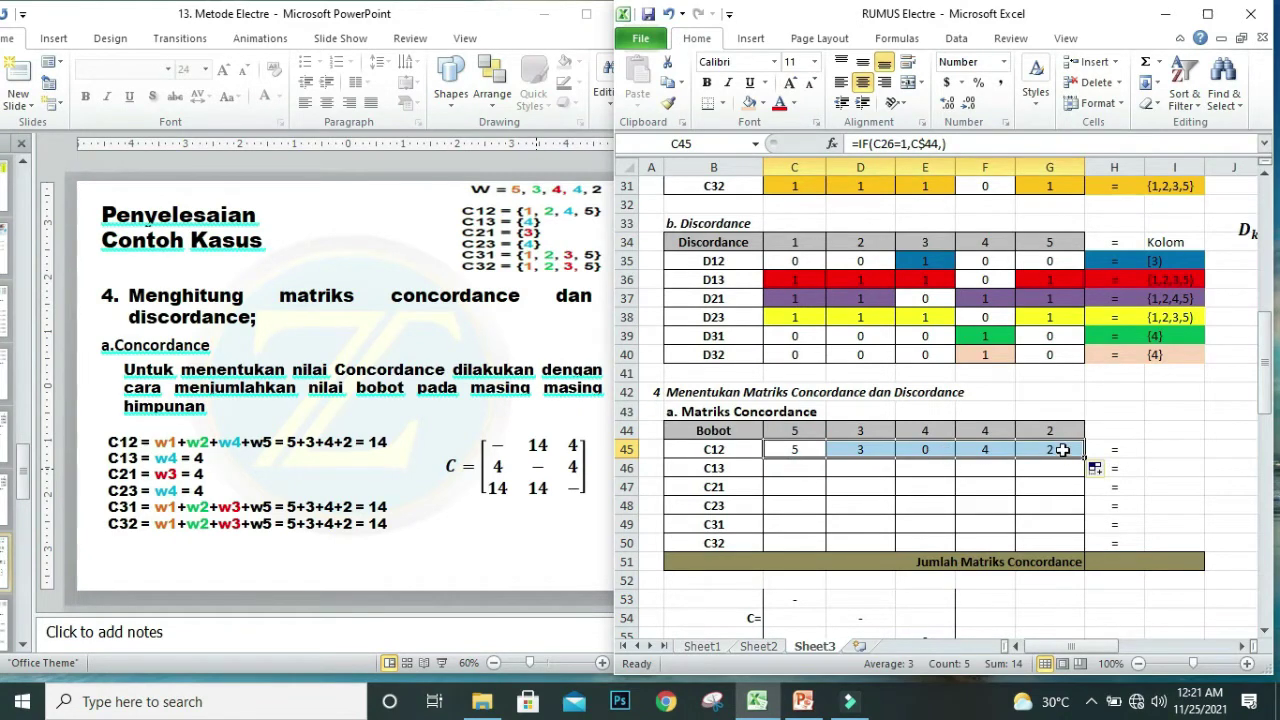
{"action": "left_click", "coordinate": [1053, 455]}
{"action": "left_click_drag", "start_coordinate": [808, 452], "coordinate": [1076, 543]}
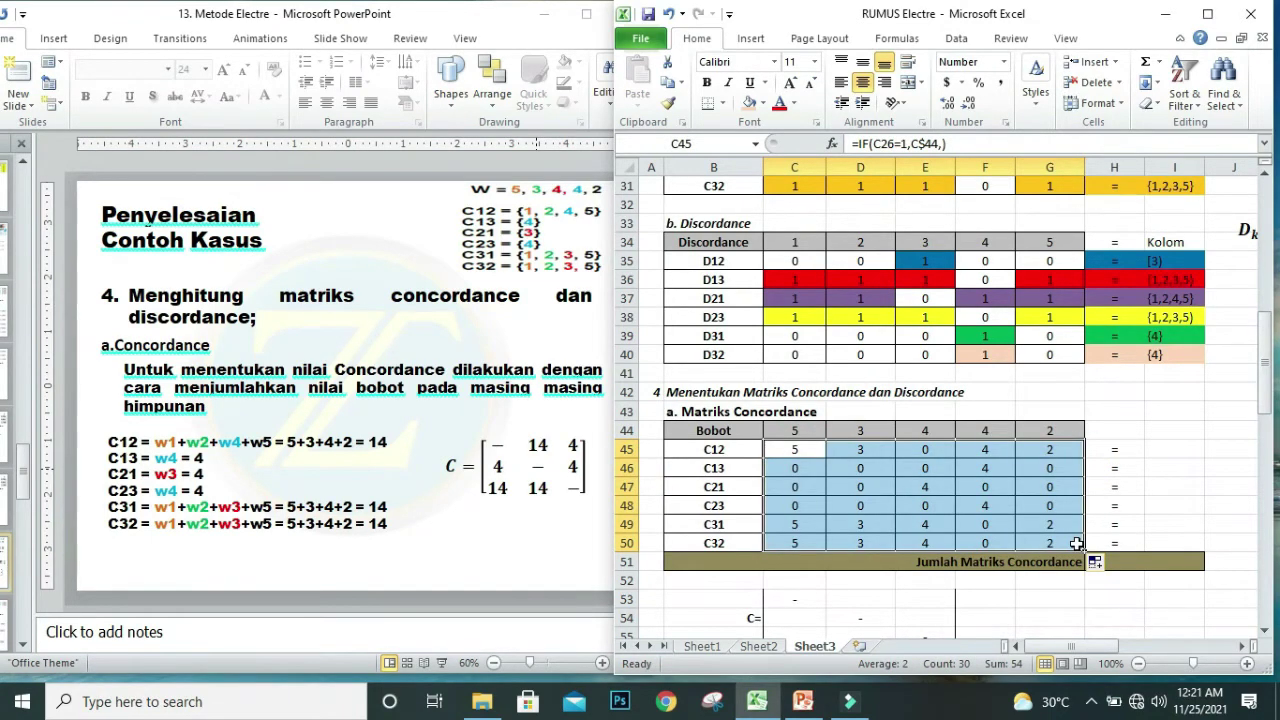
Check the filled weights in rows 45 to 50 against the 0 and 1 entries of the Concordance table, including column E.
{"action": "scroll", "coordinate": [1076, 543], "scroll_direction": "up", "scroll_amount": 2}
{"action": "scroll", "coordinate": [1116, 237], "scroll_direction": "up", "scroll_amount": 1}
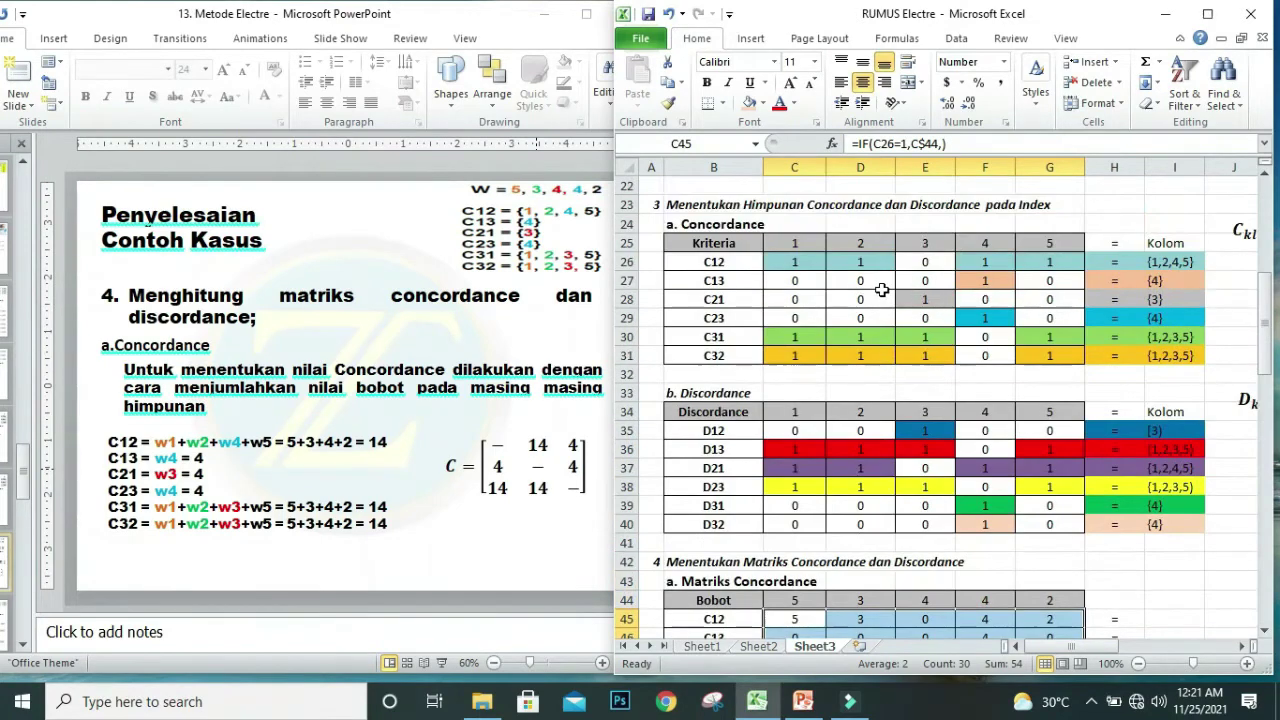
{"action": "scroll", "coordinate": [882, 290], "scroll_direction": "down", "scroll_amount": 3}
{"action": "scroll", "coordinate": [902, 505], "scroll_direction": "up", "scroll_amount": 2}
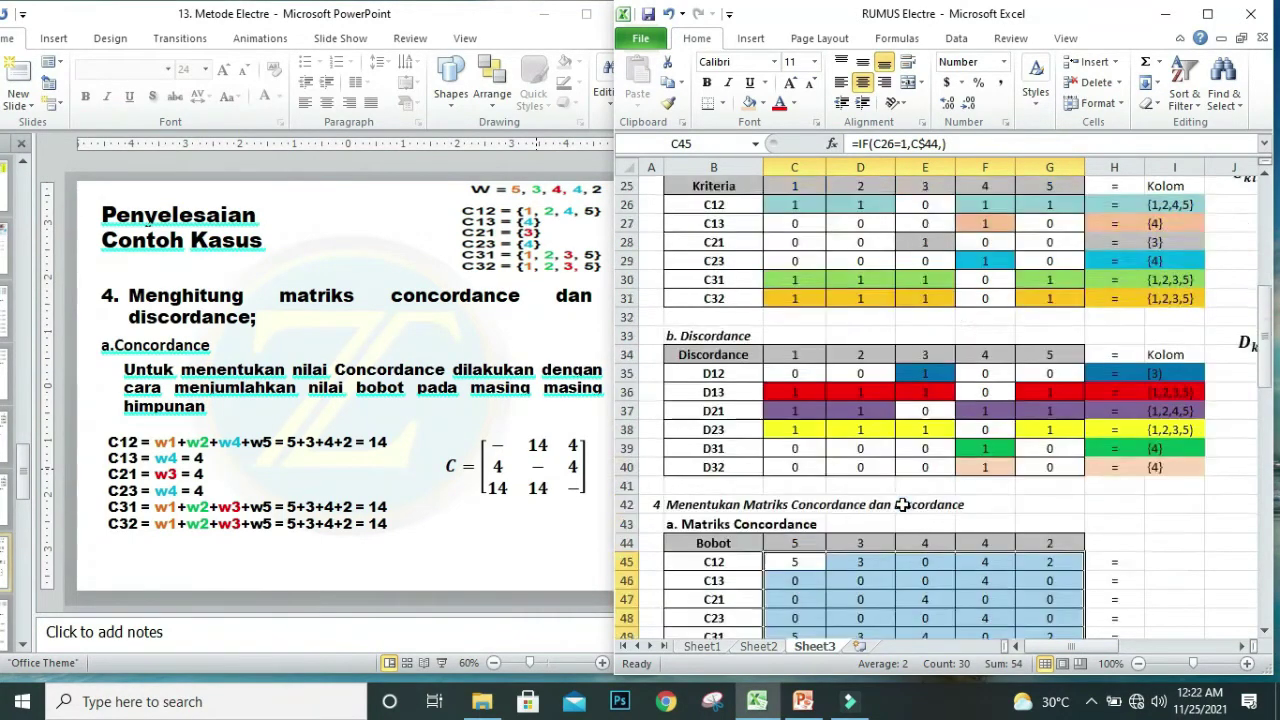
{"action": "scroll", "coordinate": [902, 505], "scroll_direction": "up", "scroll_amount": 1}
{"action": "left_click", "coordinate": [920, 260]}
{"action": "left_click", "coordinate": [925, 282]}
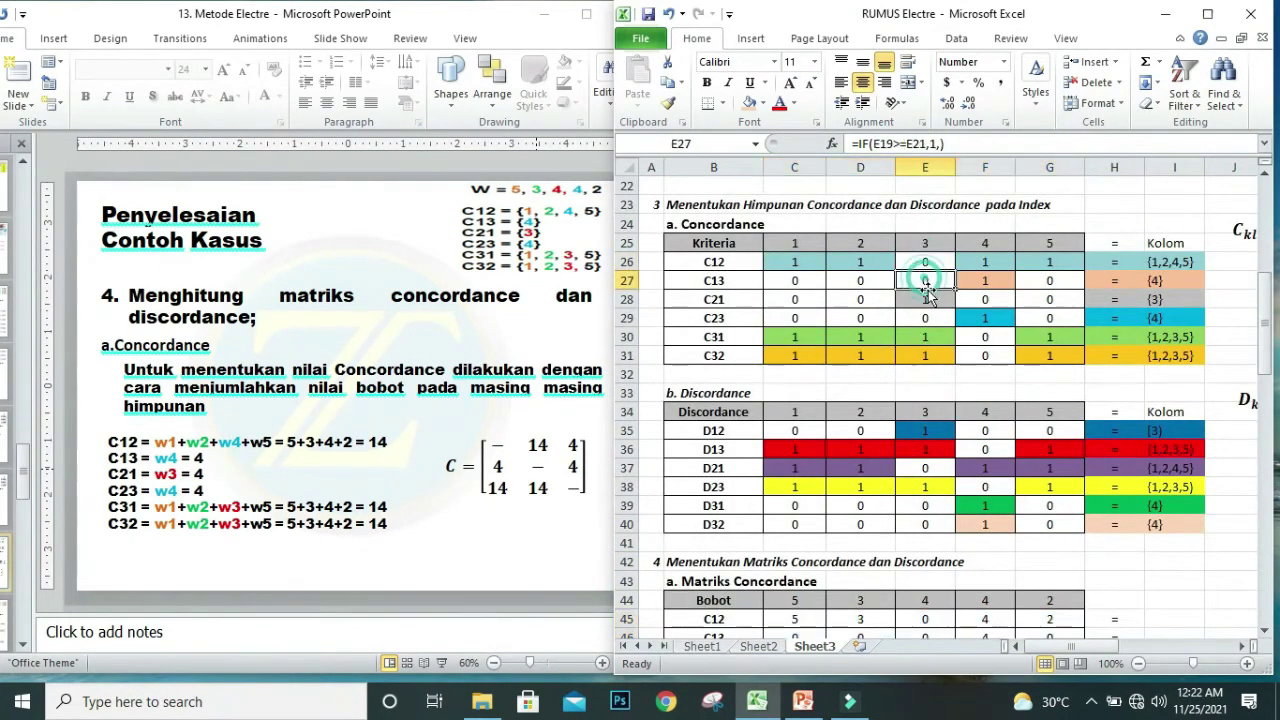
{"action": "scroll", "coordinate": [925, 290], "scroll_direction": "down", "scroll_amount": 3}
{"action": "left_click", "coordinate": [925, 450]}
{"action": "left_click", "coordinate": [925, 468]}
{"action": "scroll", "coordinate": [922, 500], "scroll_direction": "up", "scroll_amount": 3}
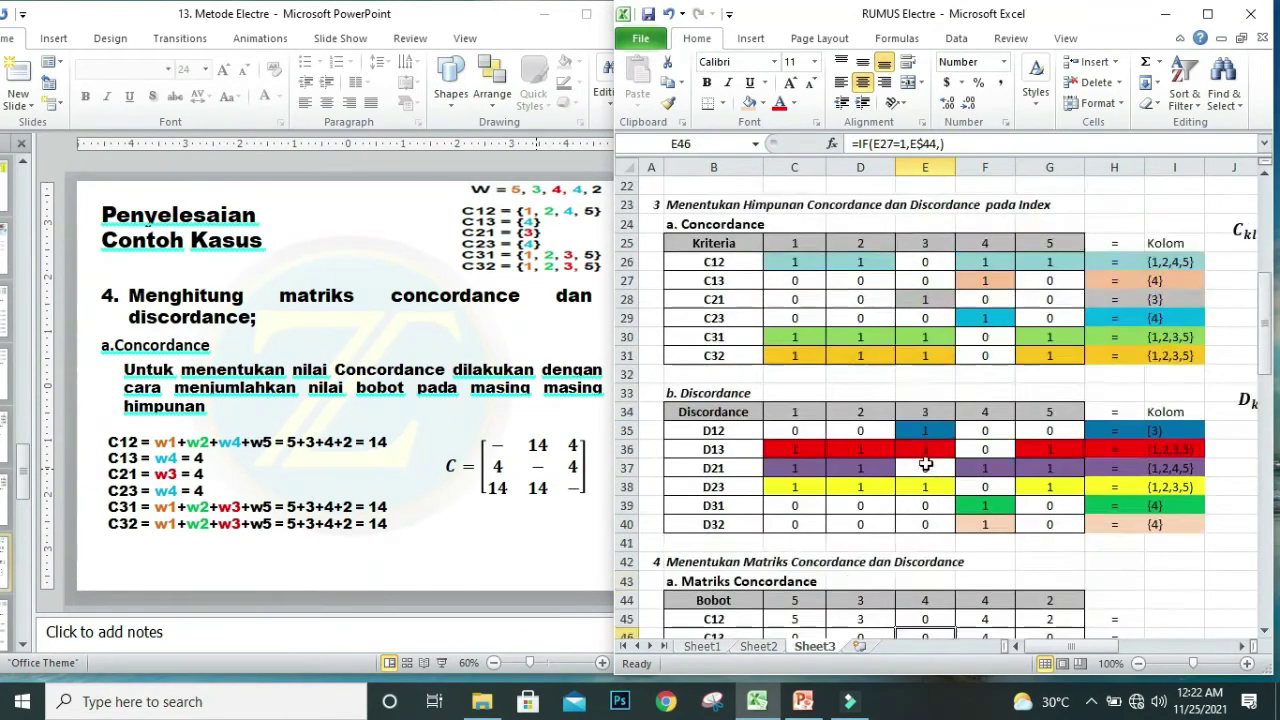
{"action": "left_click", "coordinate": [778, 268]}
{"action": "left_click", "coordinate": [848, 262]}
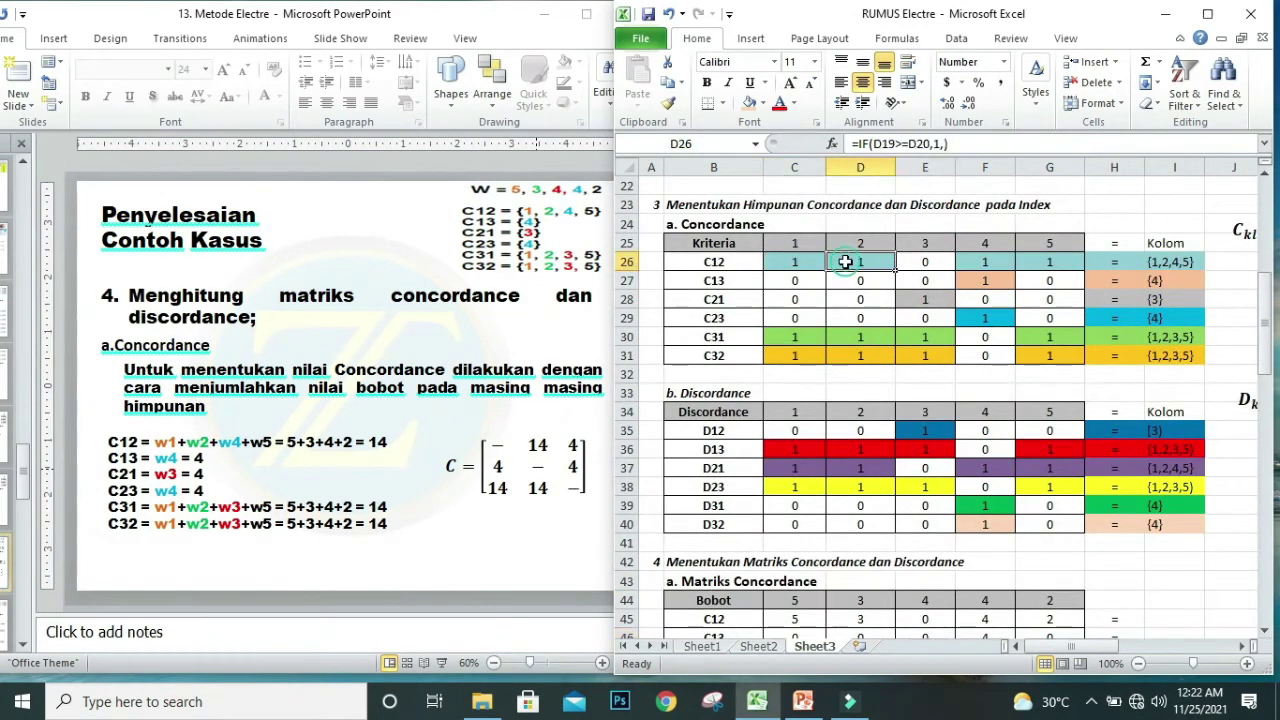
{"action": "left_click", "coordinate": [926, 300]}
Enter =SUM(C45:G45) in I45 and copy the row total down to I50.
{"action": "scroll", "coordinate": [926, 300], "scroll_direction": "down", "scroll_amount": 3}
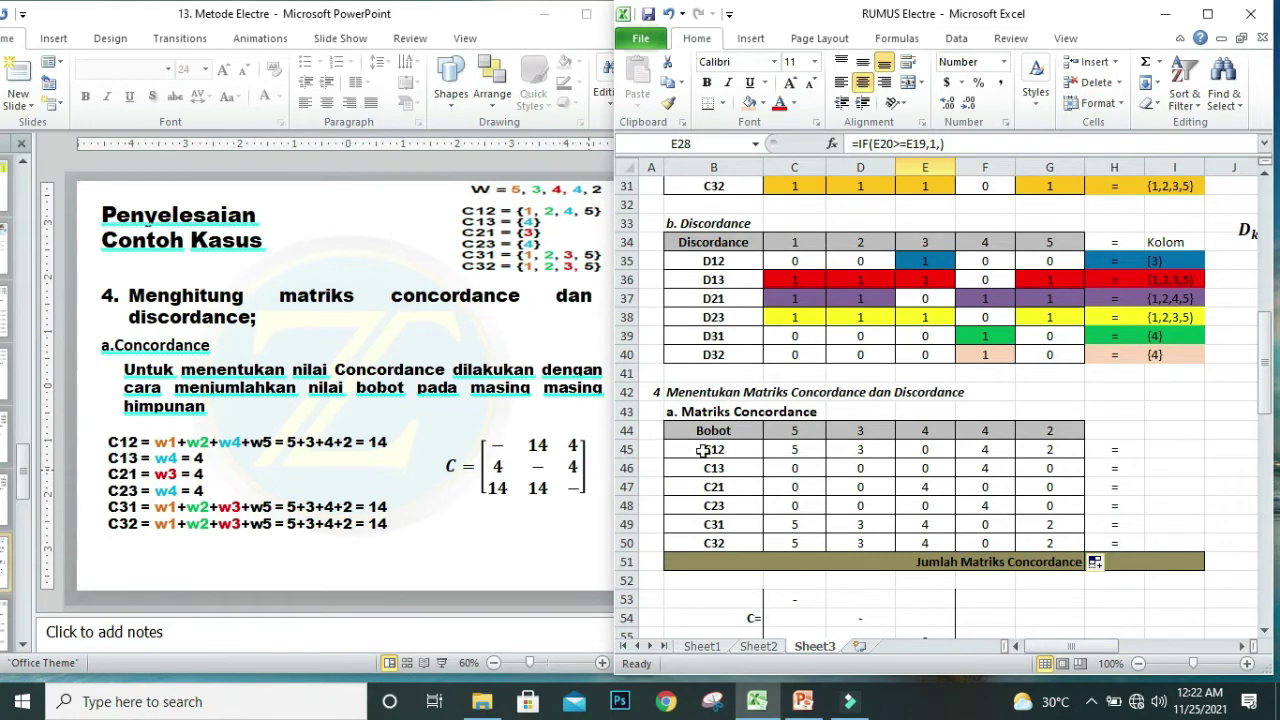
{"action": "left_click", "coordinate": [1177, 453]}
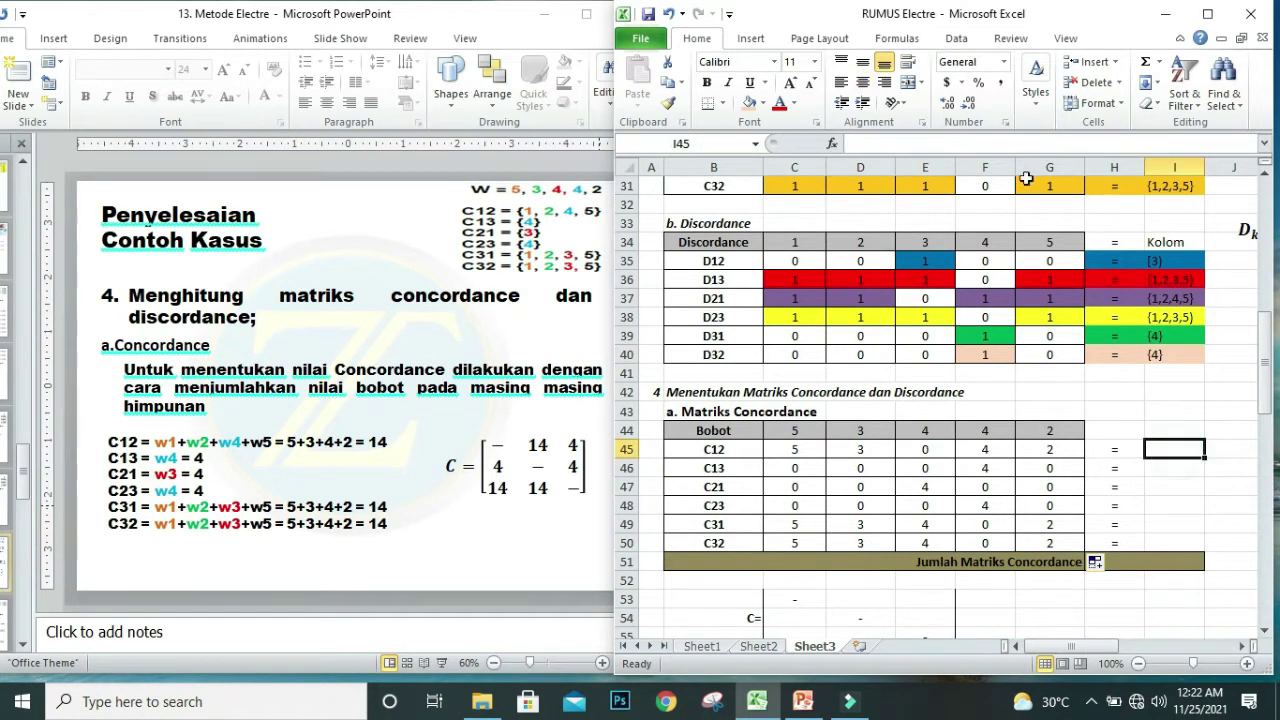
{"action": "left_click", "coordinate": [1150, 68]}
{"action": "left_click_drag", "start_coordinate": [1144, 458], "coordinate": [1085, 455]}
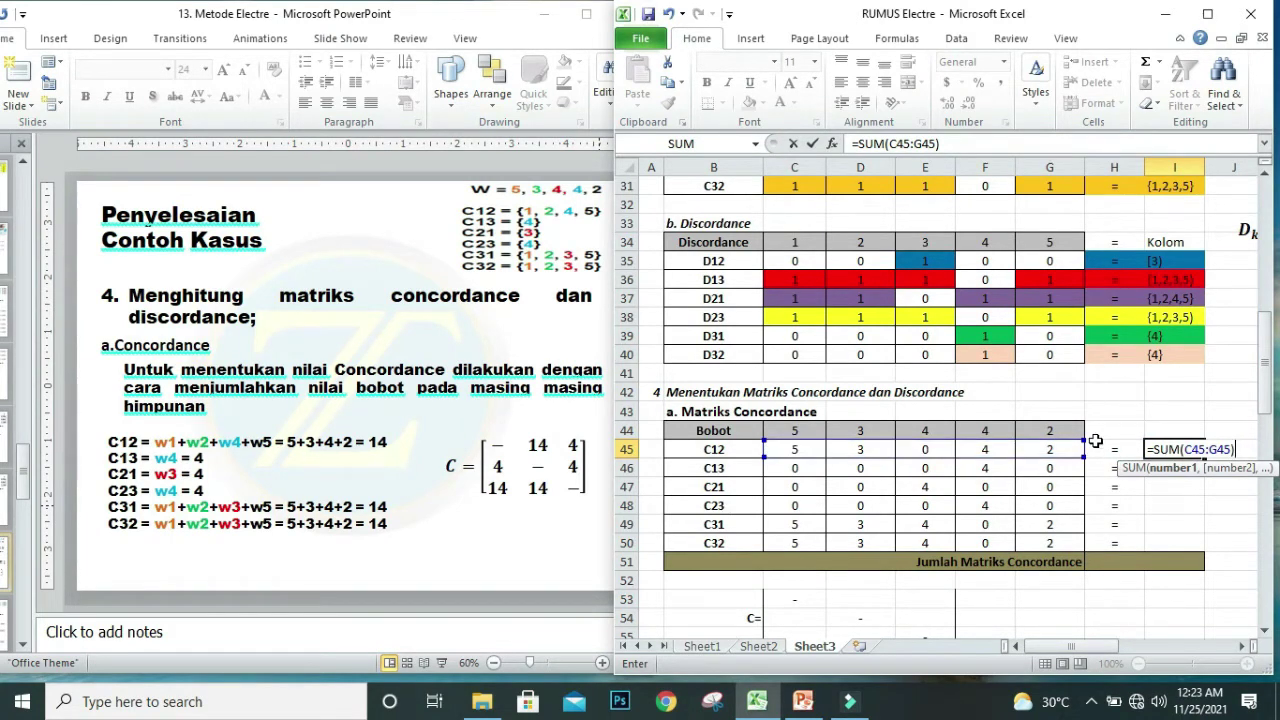
{"action": "key", "text": "ctrl+Return"}
{"action": "left_click_drag", "start_coordinate": [1205, 457], "coordinate": [1209, 546]}
Consult the C matrix on the PowerPoint slide and enter =I45 in D53, the second entry of the Excel matrix's first row.
{"action": "scroll", "coordinate": [1241, 342], "scroll_direction": "down", "scroll_amount": 2}
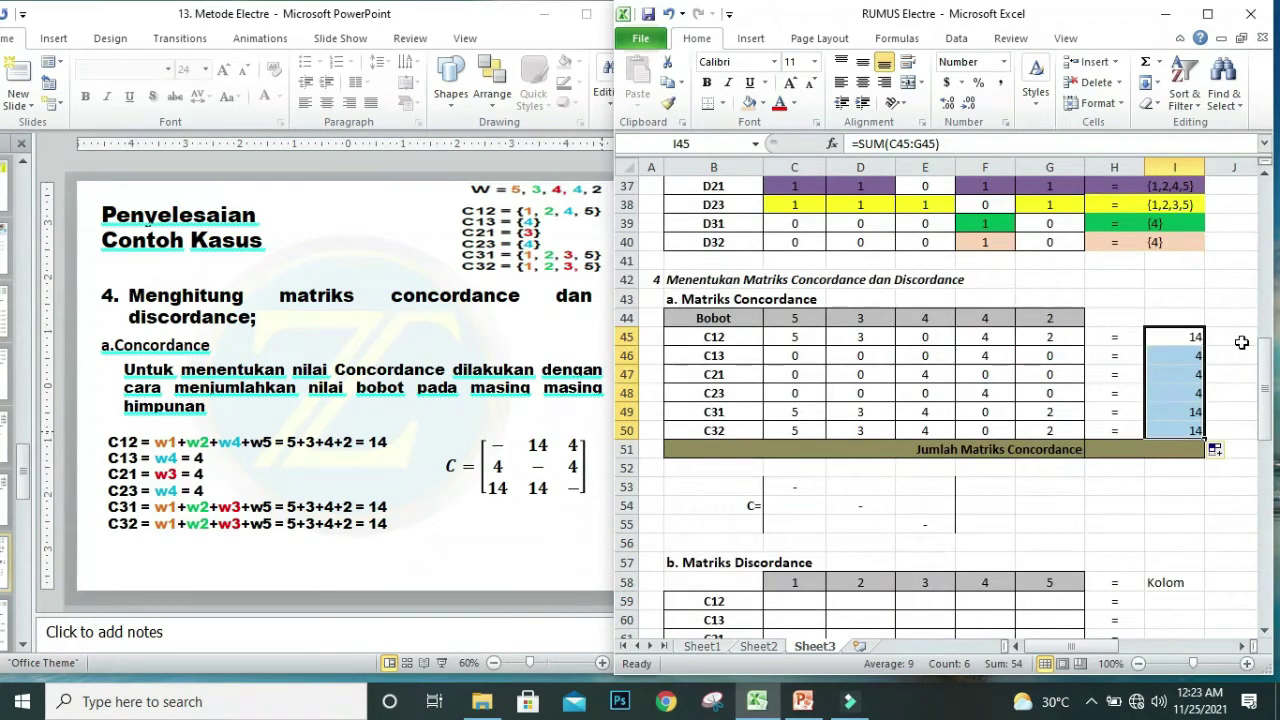
{"action": "left_click", "coordinate": [985, 524]}
{"action": "left_click", "coordinate": [515, 465]}
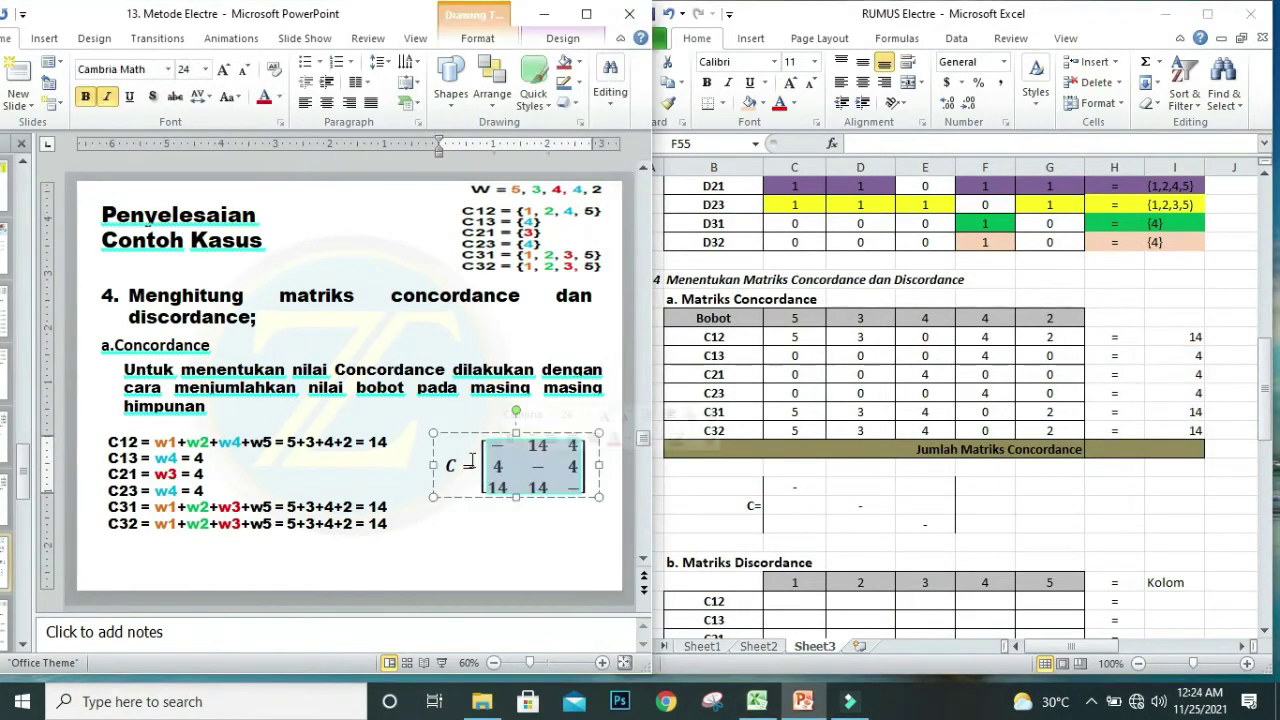
{"action": "left_click", "coordinate": [862, 487]}
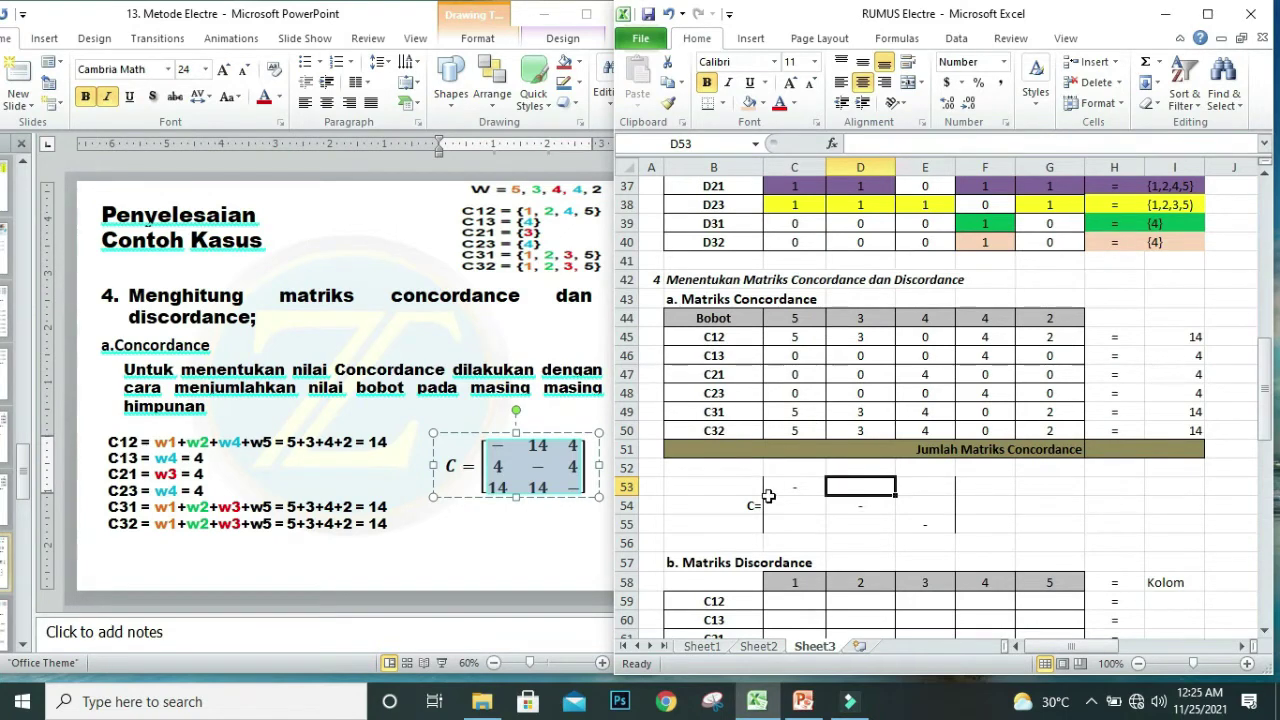
{"action": "type", "text": "="}
{"action": "left_click", "coordinate": [1184, 338]}
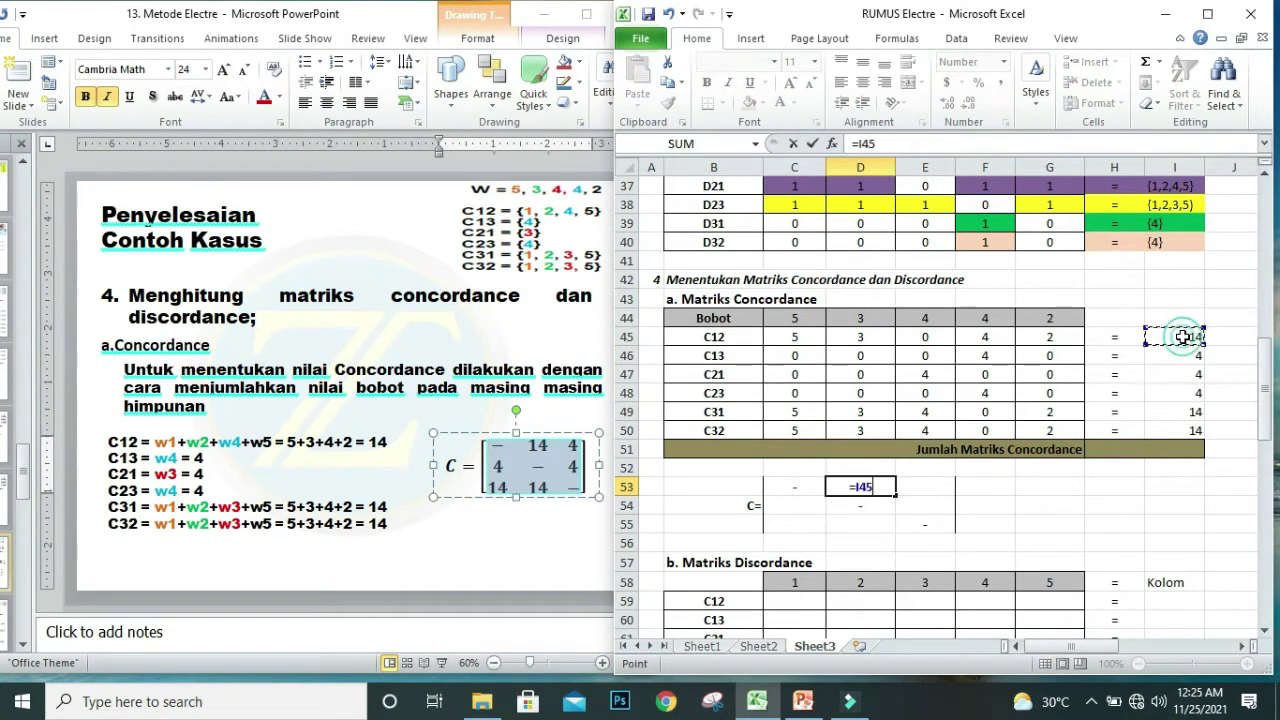
{"action": "key", "text": "Return"}
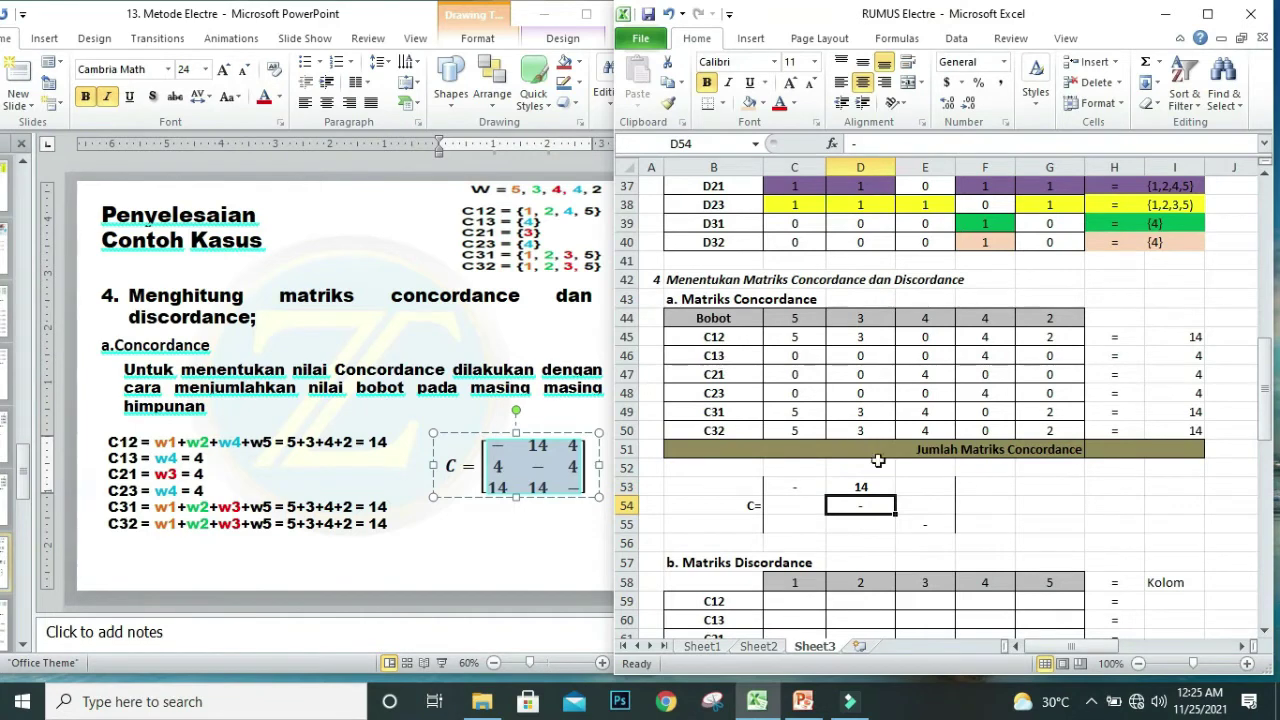
Enter =I46 in E53, the third entry of the C matrix's first row.
{"action": "left_click", "coordinate": [922, 490]}
{"action": "type", "text": "="}
{"action": "left_click", "coordinate": [1184, 356]}
{"action": "key", "text": "Return"}
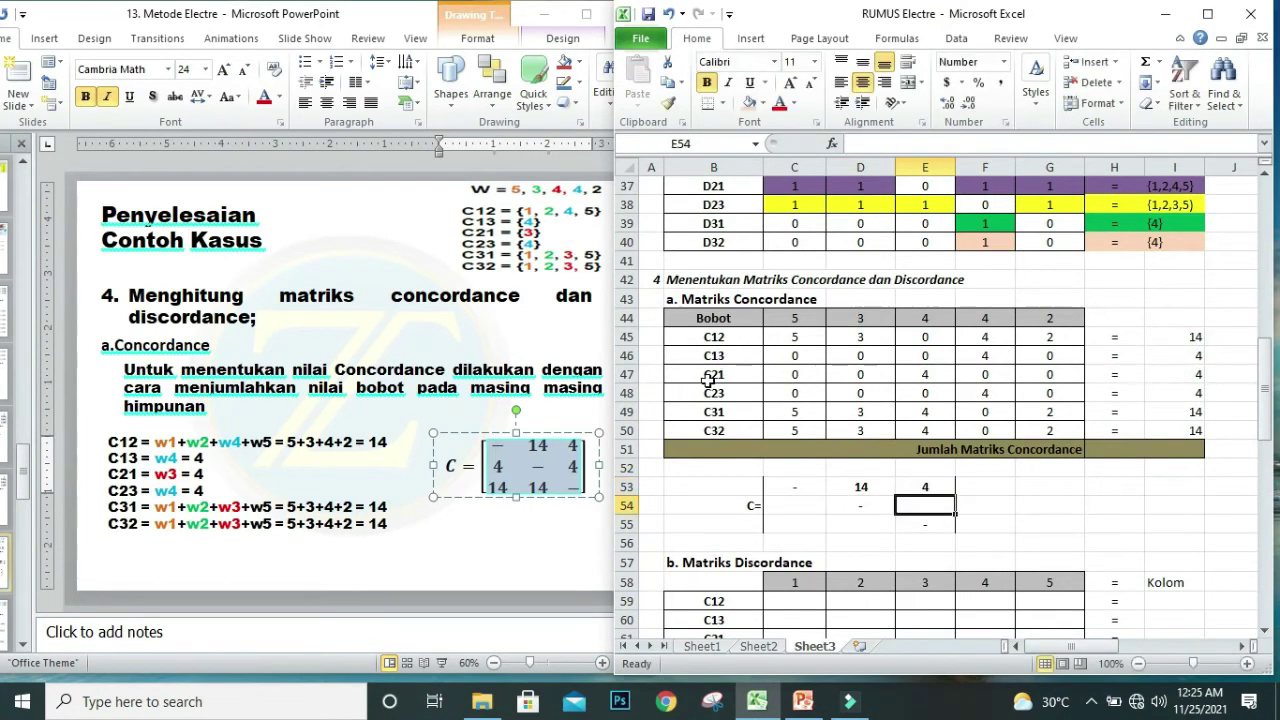
Fill the C matrix's second row with =I47 in C54 and =I48 in E54.
{"action": "left_click", "coordinate": [791, 507]}
{"action": "type", "text": "="}
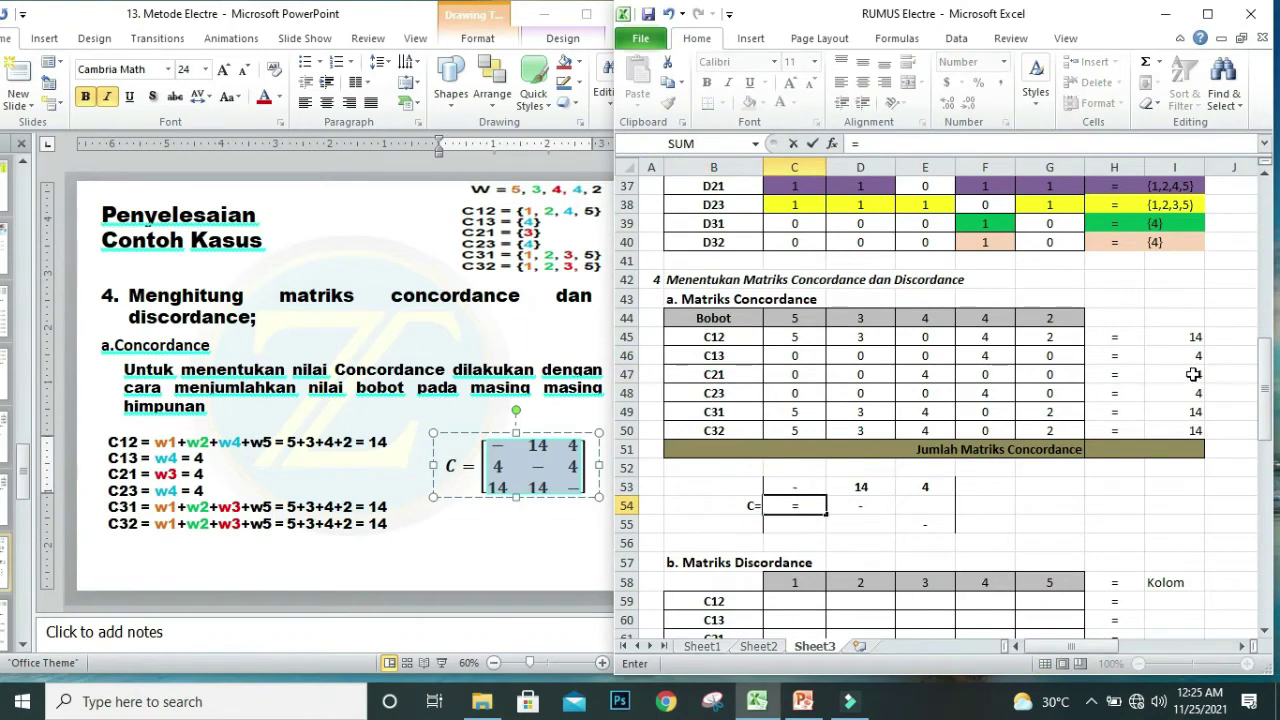
{"action": "left_click", "coordinate": [1193, 374]}
{"action": "key", "text": "Return"}
{"action": "key", "text": "Up"}
{"action": "key", "text": "Right"}
{"action": "key", "text": "Right"}
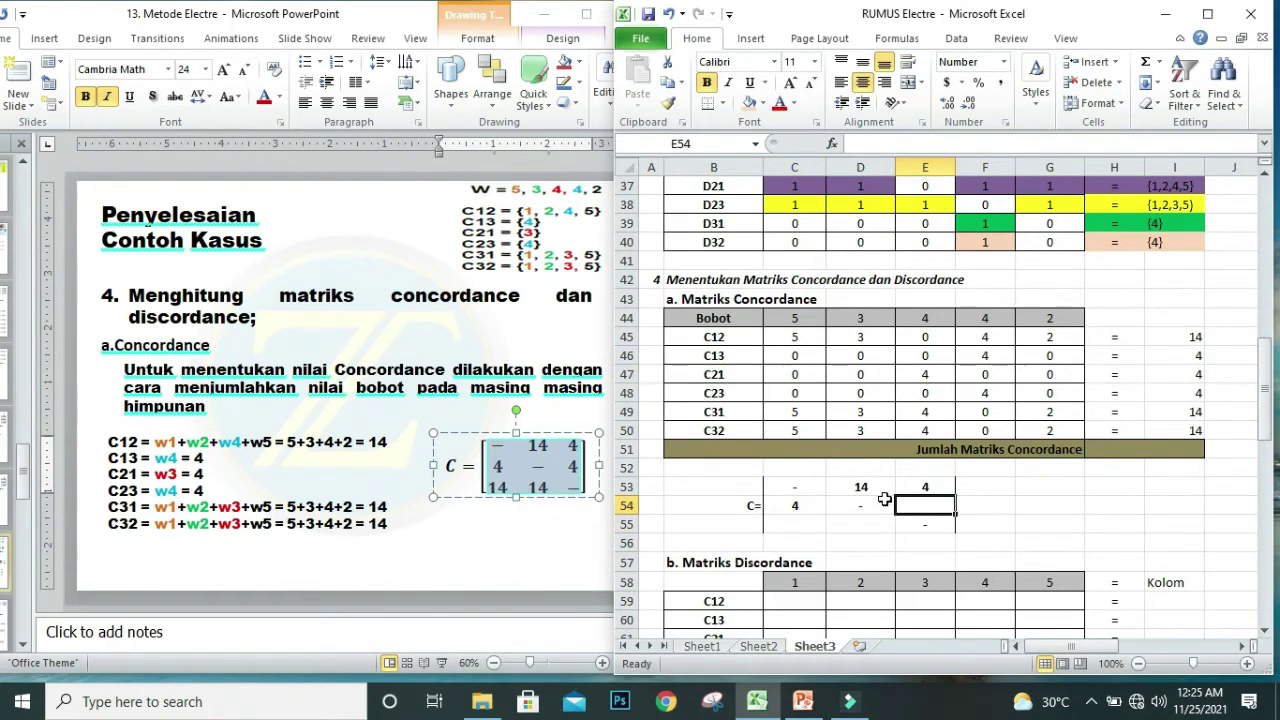
{"action": "type", "text": "="}
{"action": "left_click", "coordinate": [1196, 396]}
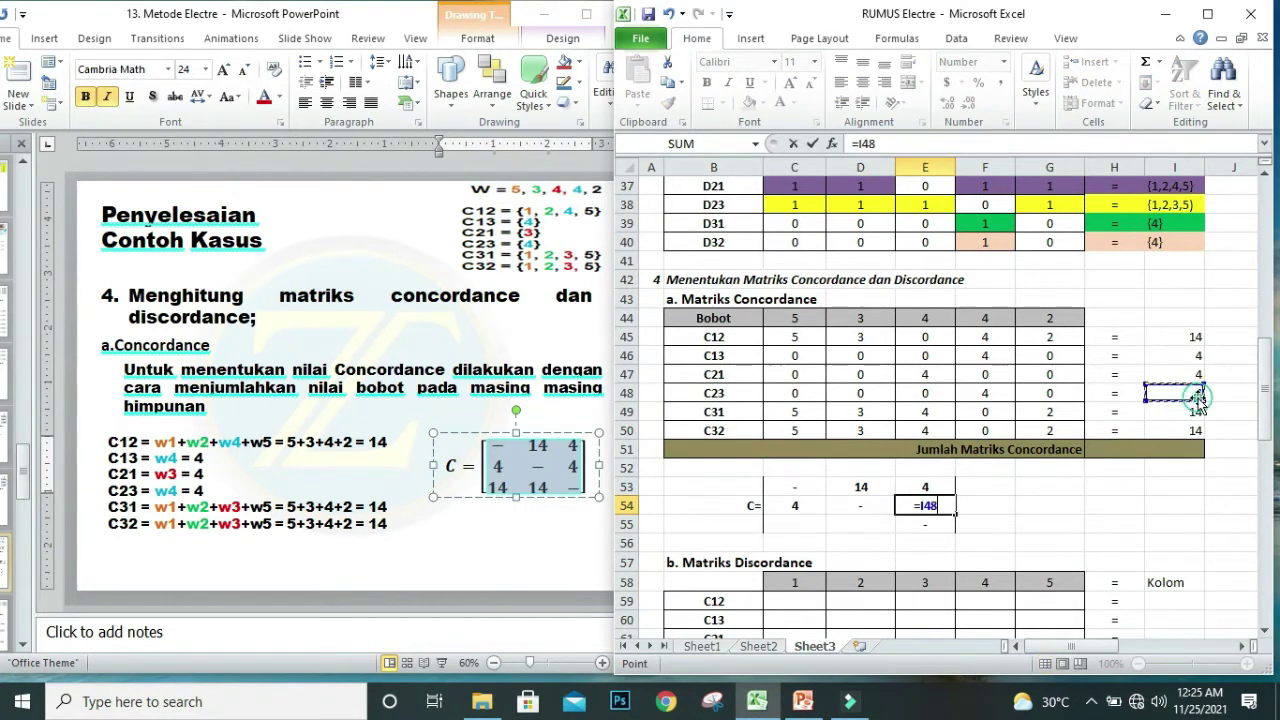
{"action": "key", "text": "Return"}
Fill the C matrix's third row with =I49 in C55 and =I50 in D55.
{"action": "left_click", "coordinate": [796, 522]}
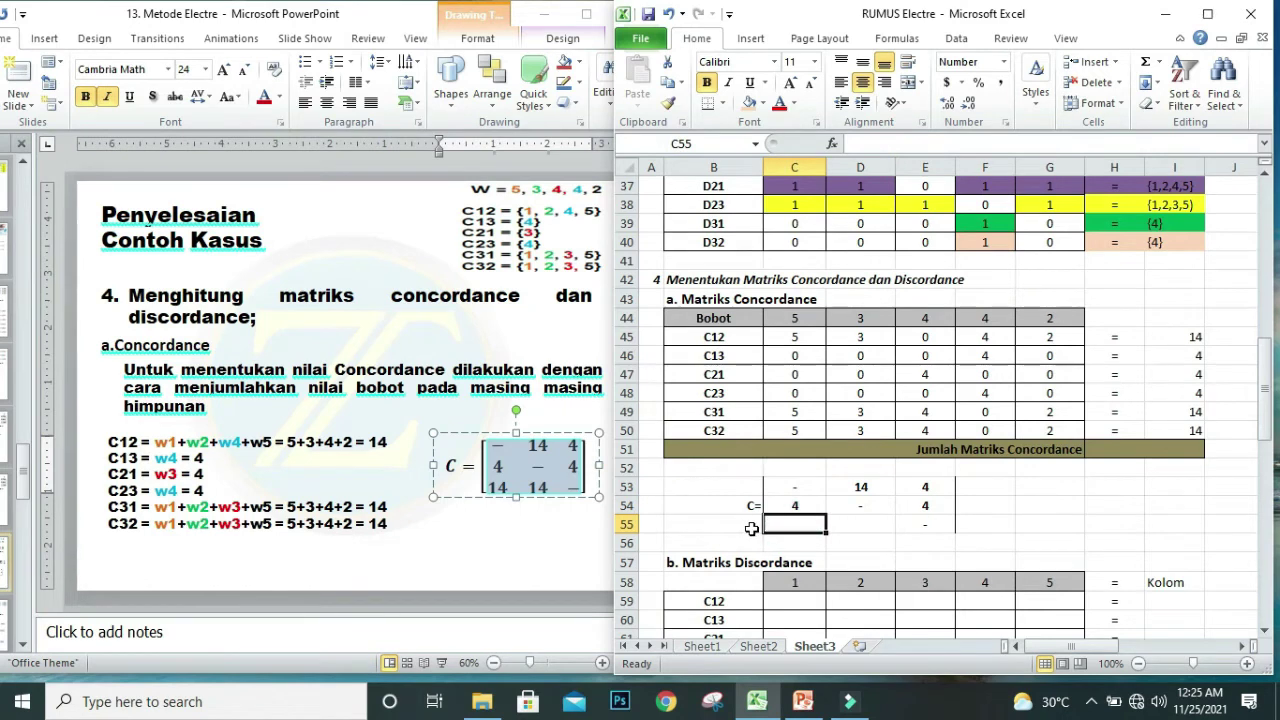
{"action": "type", "text": "="}
{"action": "left_click", "coordinate": [1185, 408]}
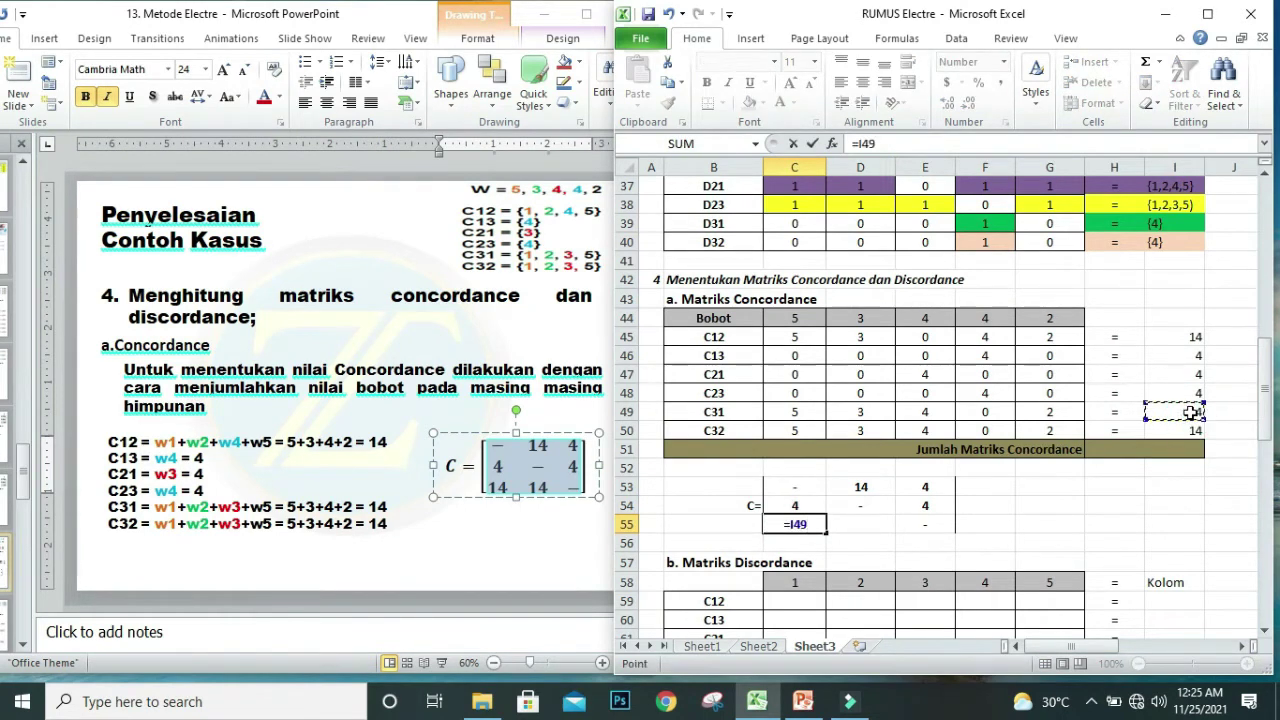
{"action": "key", "text": "Return"}
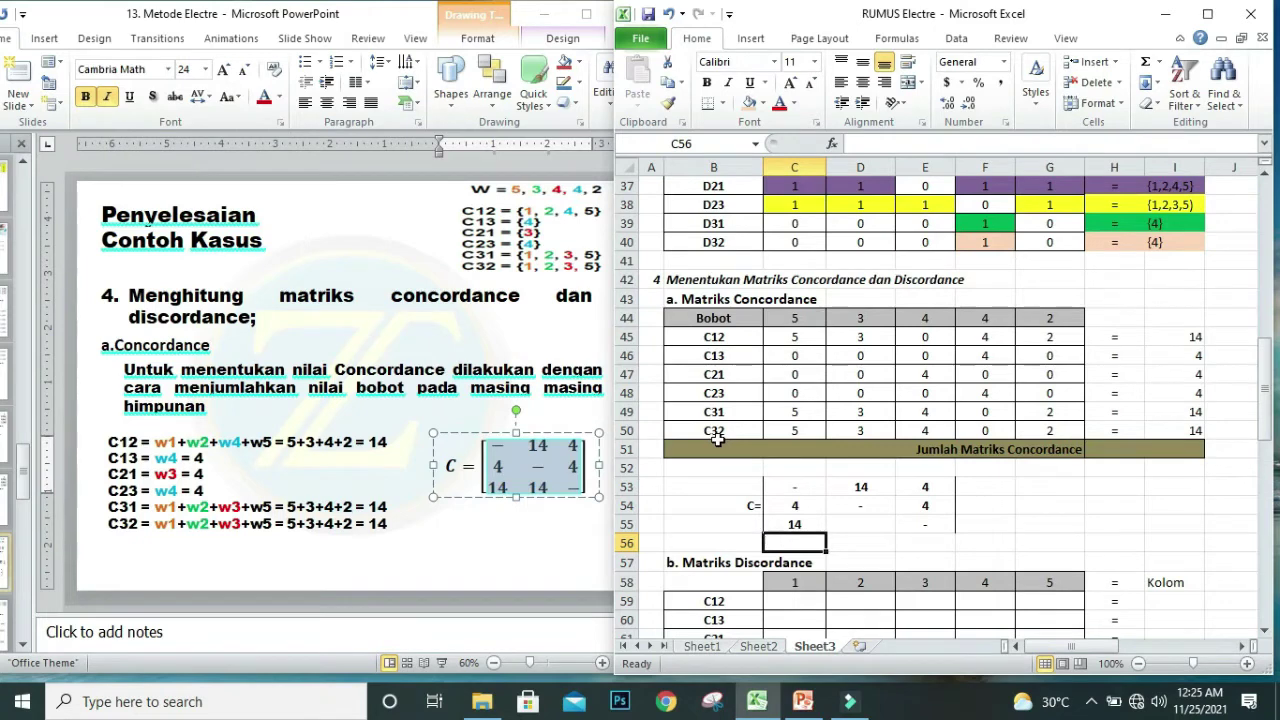
{"action": "left_click", "coordinate": [856, 527]}
{"action": "type", "text": "="}
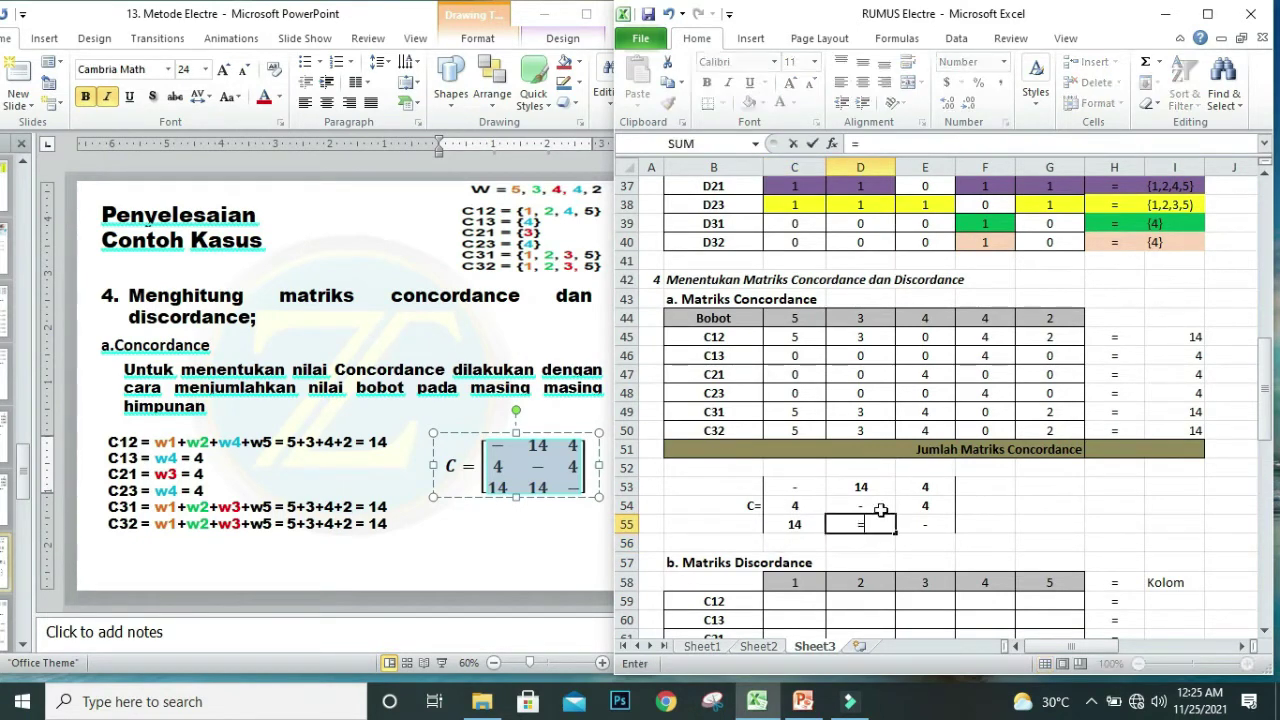
{"action": "left_click", "coordinate": [1180, 430]}
{"action": "key", "text": "Return"}
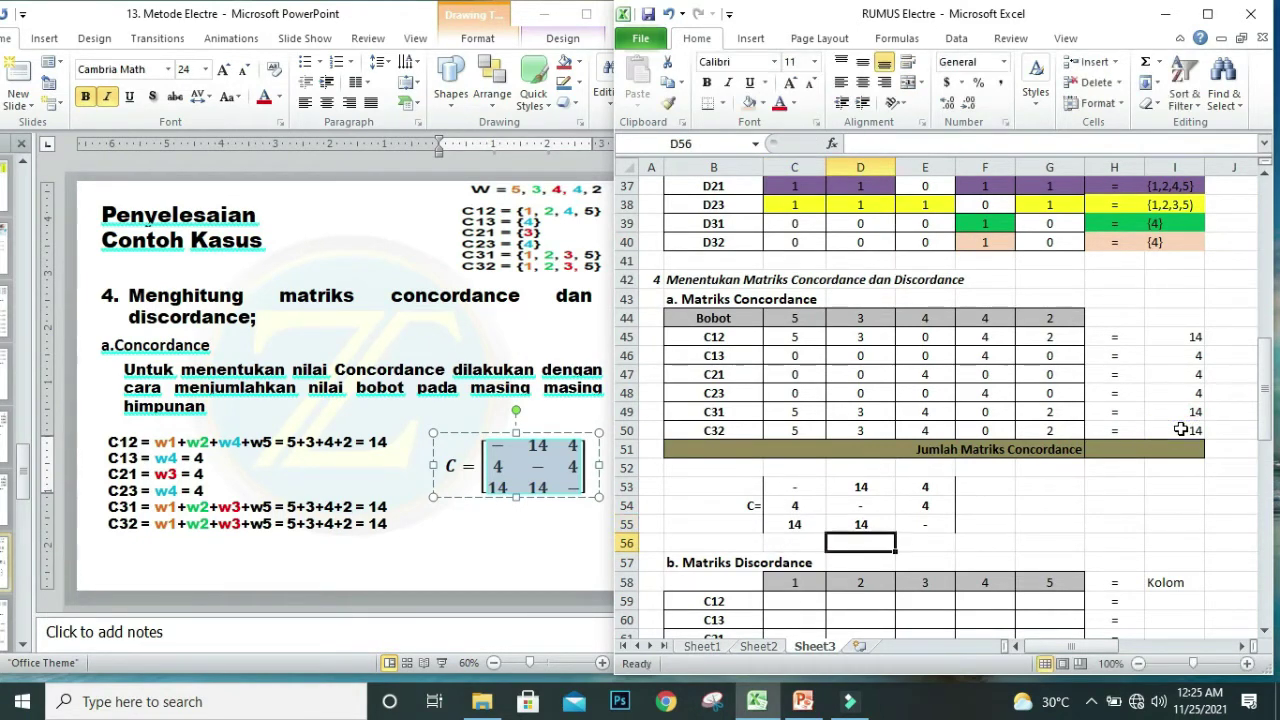
Examine the discordance formula on the PowerPoint slides, and the Discordance sets and weighted matrix V in the Excel sheet.
{"action": "left_click", "coordinate": [514, 543]}
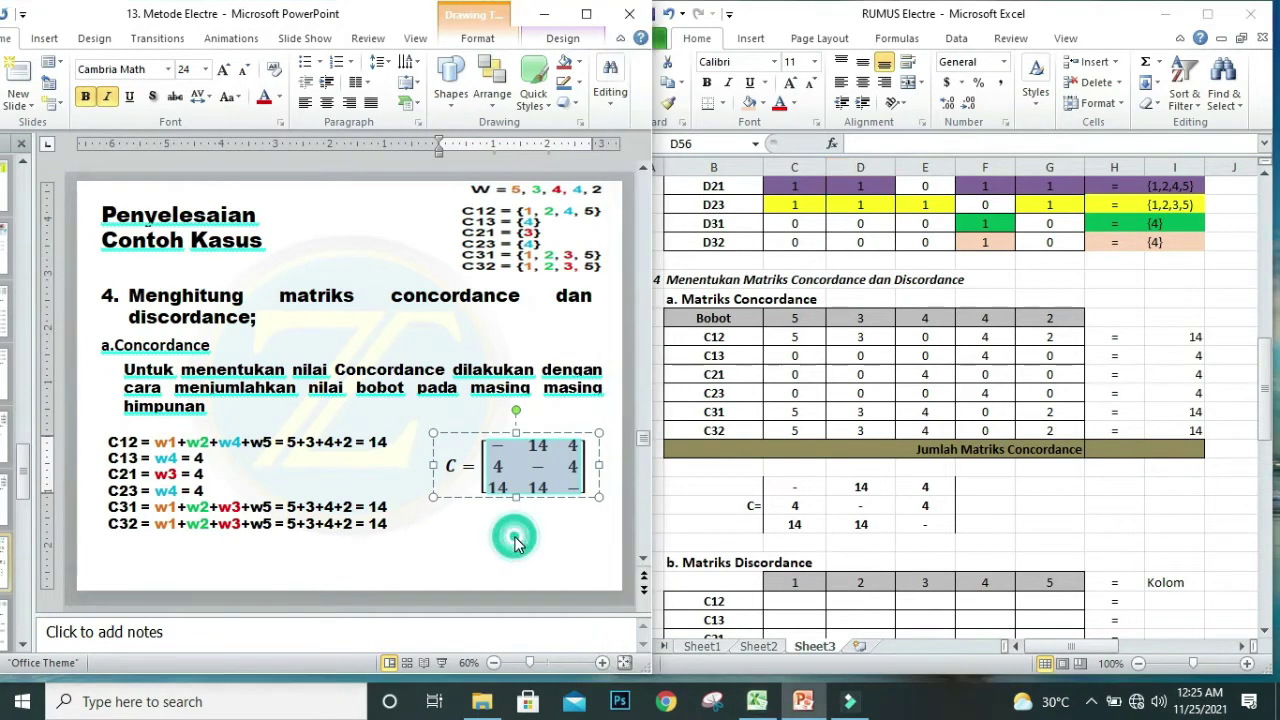
{"action": "left_click", "coordinate": [644, 591]}
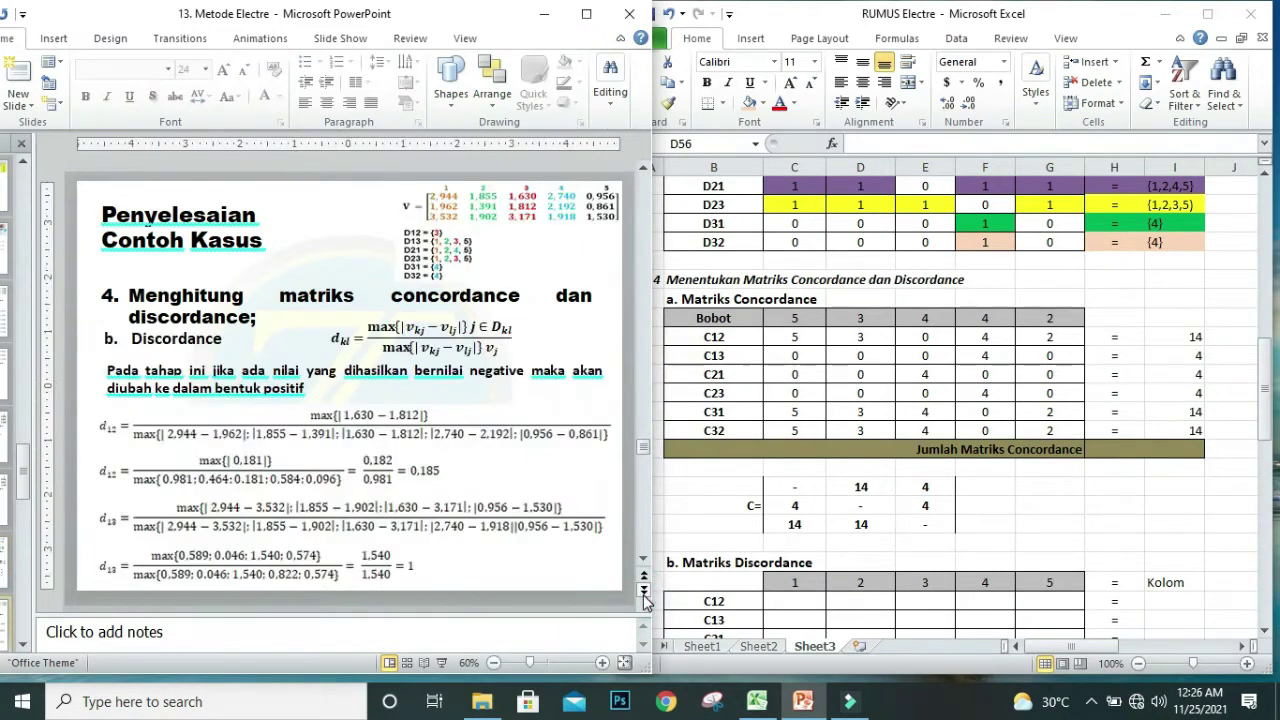
{"action": "left_click", "coordinate": [905, 590]}
{"action": "scroll", "coordinate": [904, 588], "scroll_direction": "down", "scroll_amount": 2}
{"action": "scroll", "coordinate": [905, 589], "scroll_direction": "down", "scroll_amount": 1}
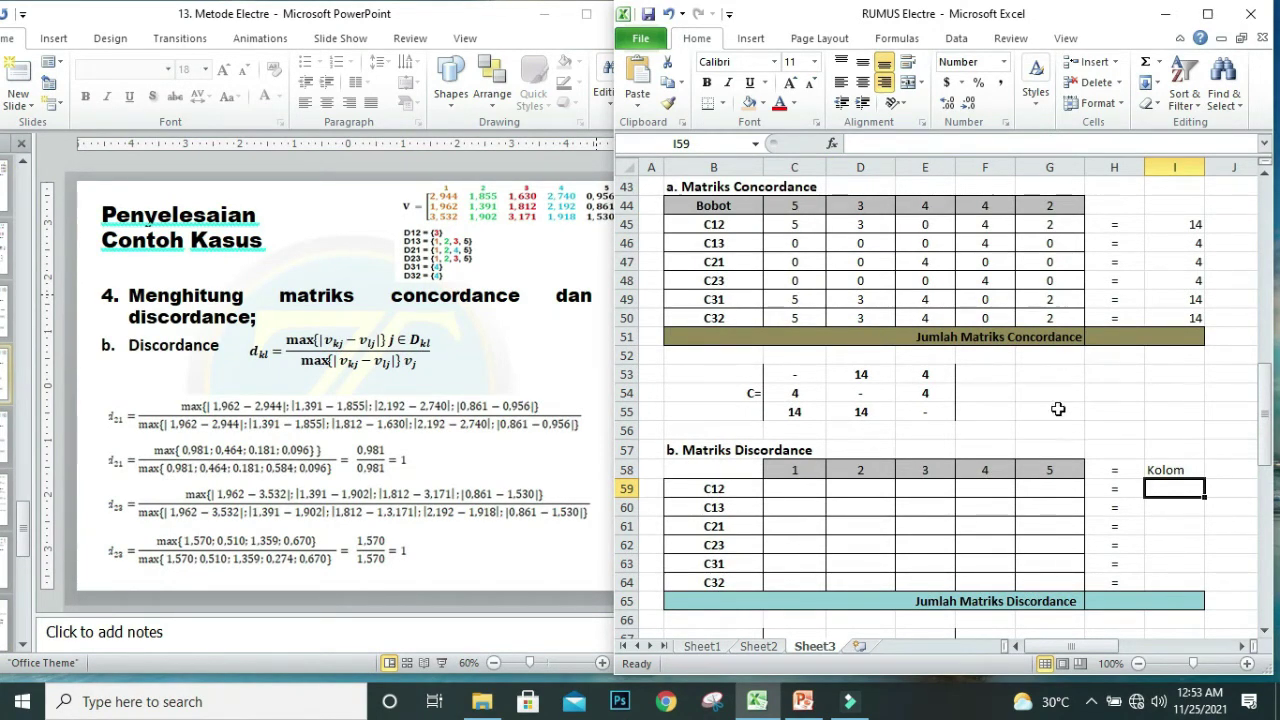
{"action": "left_click", "coordinate": [332, 352]}
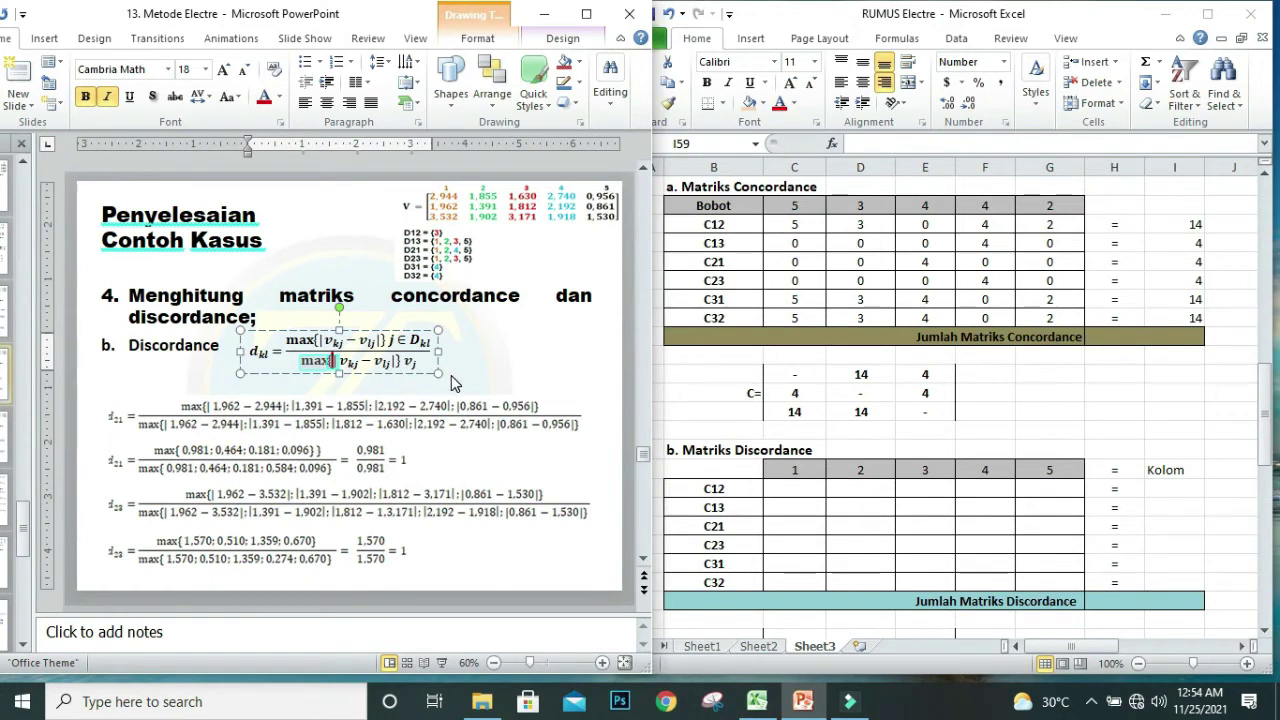
{"action": "left_click", "coordinate": [1016, 518]}
{"action": "scroll", "coordinate": [1011, 513], "scroll_direction": "up", "scroll_amount": 4}
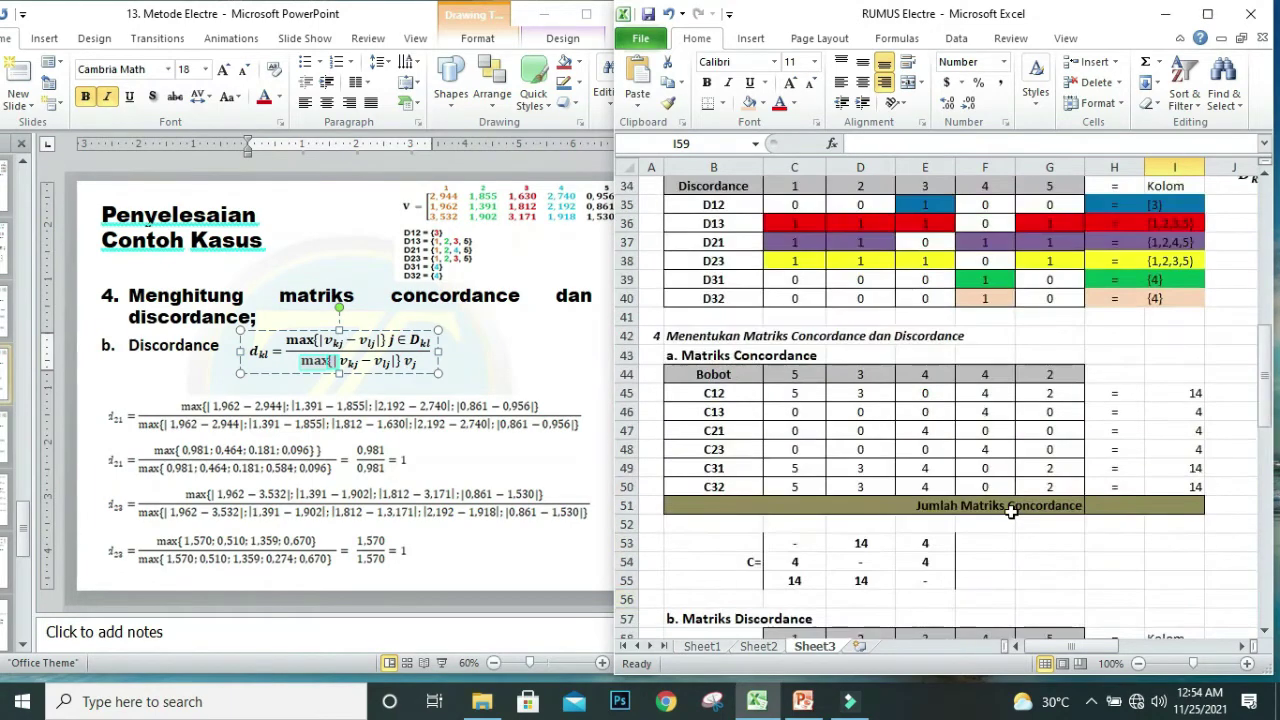
{"action": "scroll", "coordinate": [1011, 513], "scroll_direction": "up", "scroll_amount": 1}
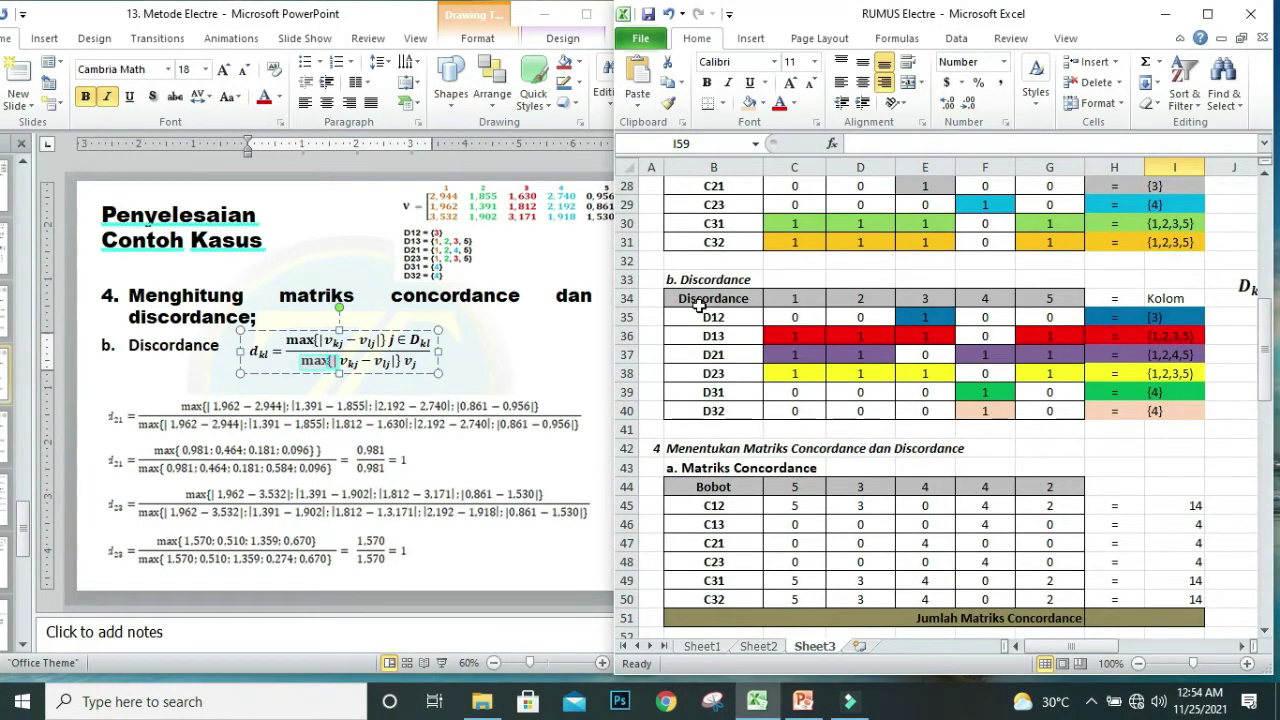
{"action": "left_click_drag", "start_coordinate": [706, 300], "coordinate": [1195, 412]}
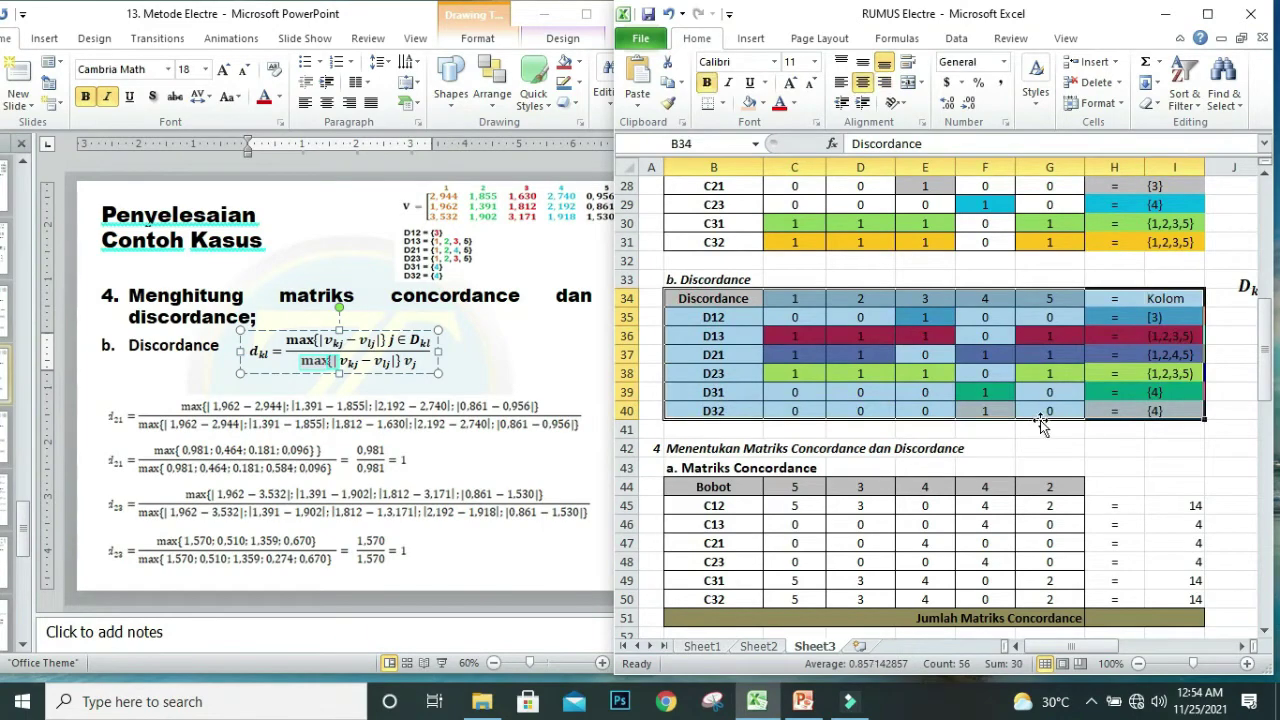
{"action": "scroll", "coordinate": [1040, 420], "scroll_direction": "up", "scroll_amount": 5}
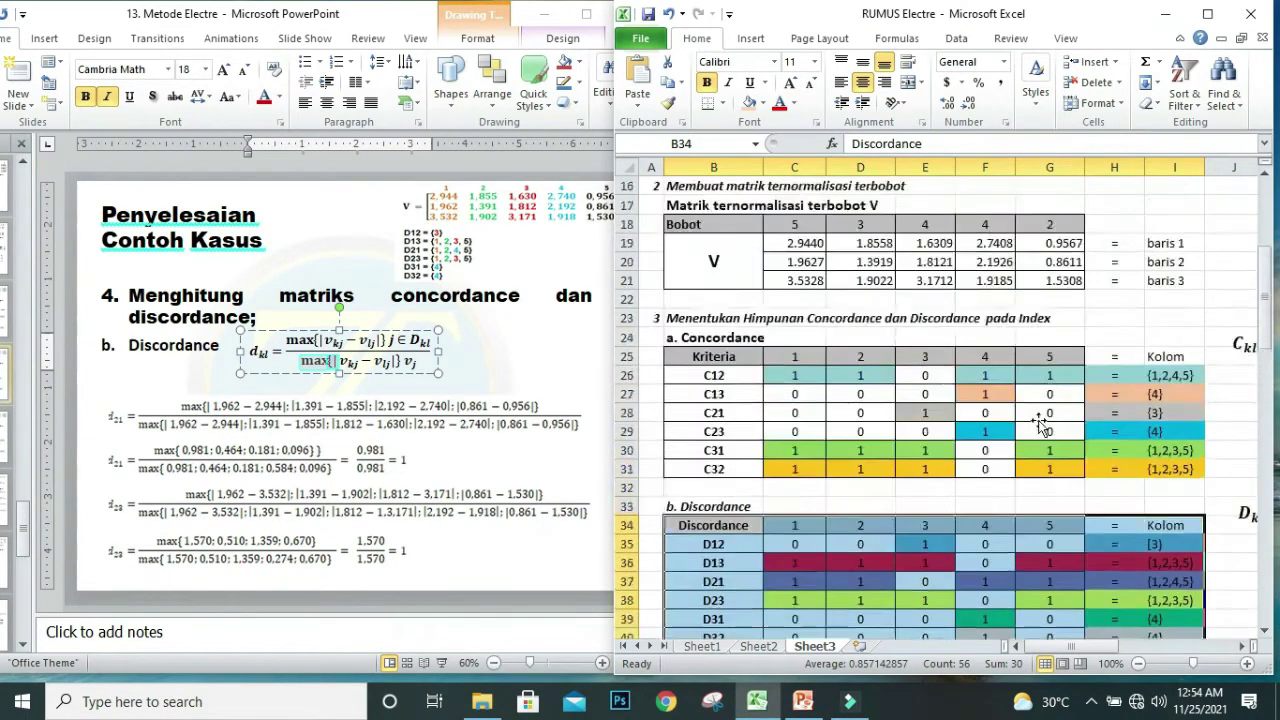
{"action": "left_click_drag", "start_coordinate": [800, 282], "coordinate": [1050, 337]}
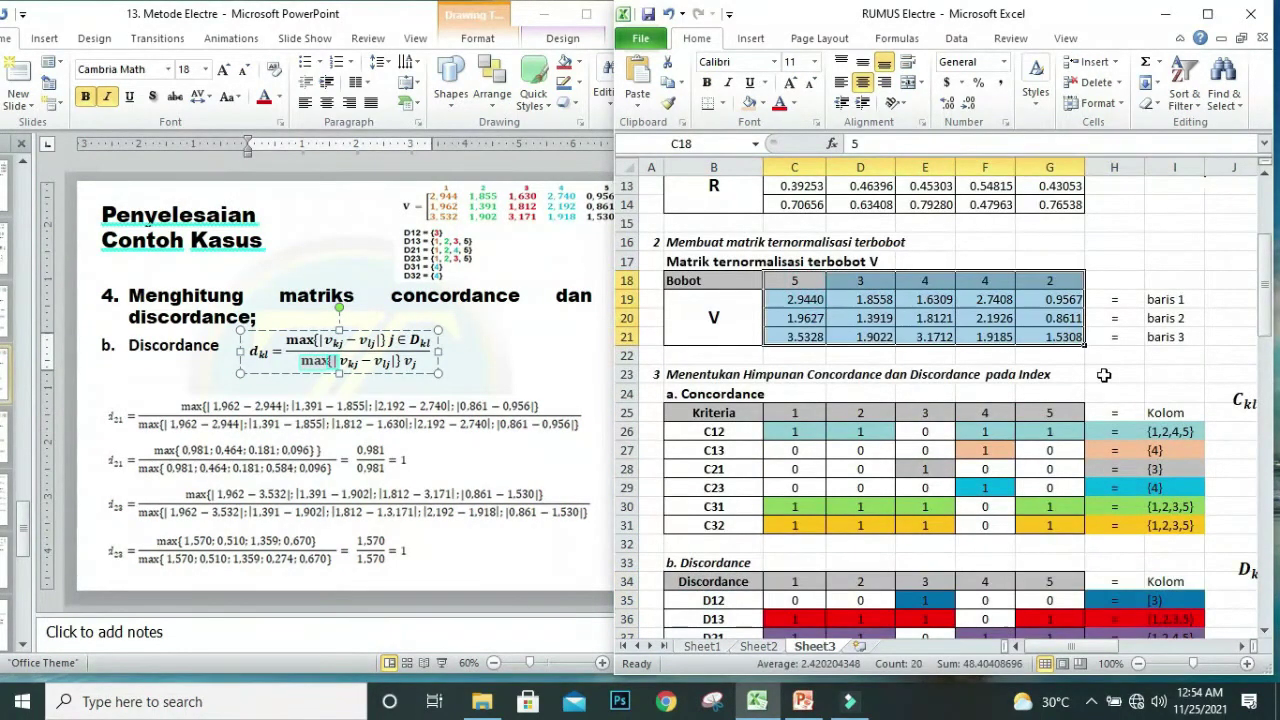
{"action": "scroll", "coordinate": [1104, 375], "scroll_direction": "down", "scroll_amount": 10}
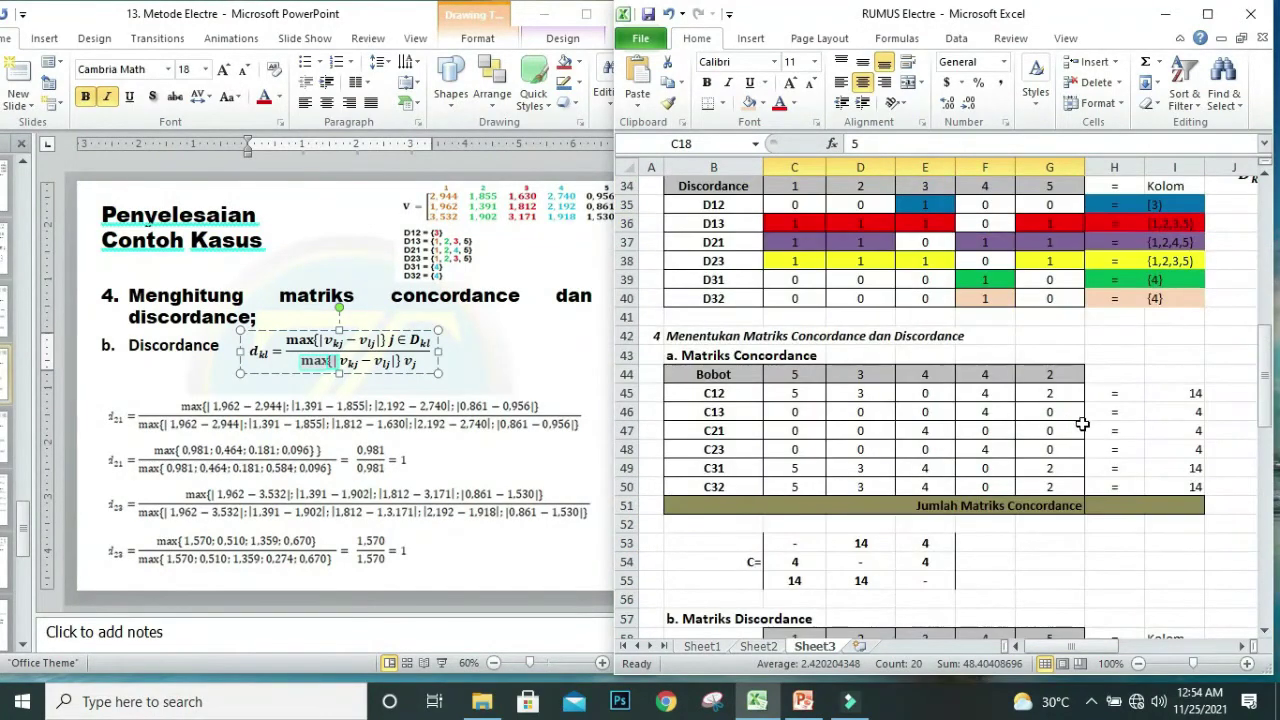
Start the C12 discordance formula in I59 with the numerator =MAX(ABS(E19-E20)), using column 3 of matrix V.
{"action": "left_click", "coordinate": [1170, 488]}
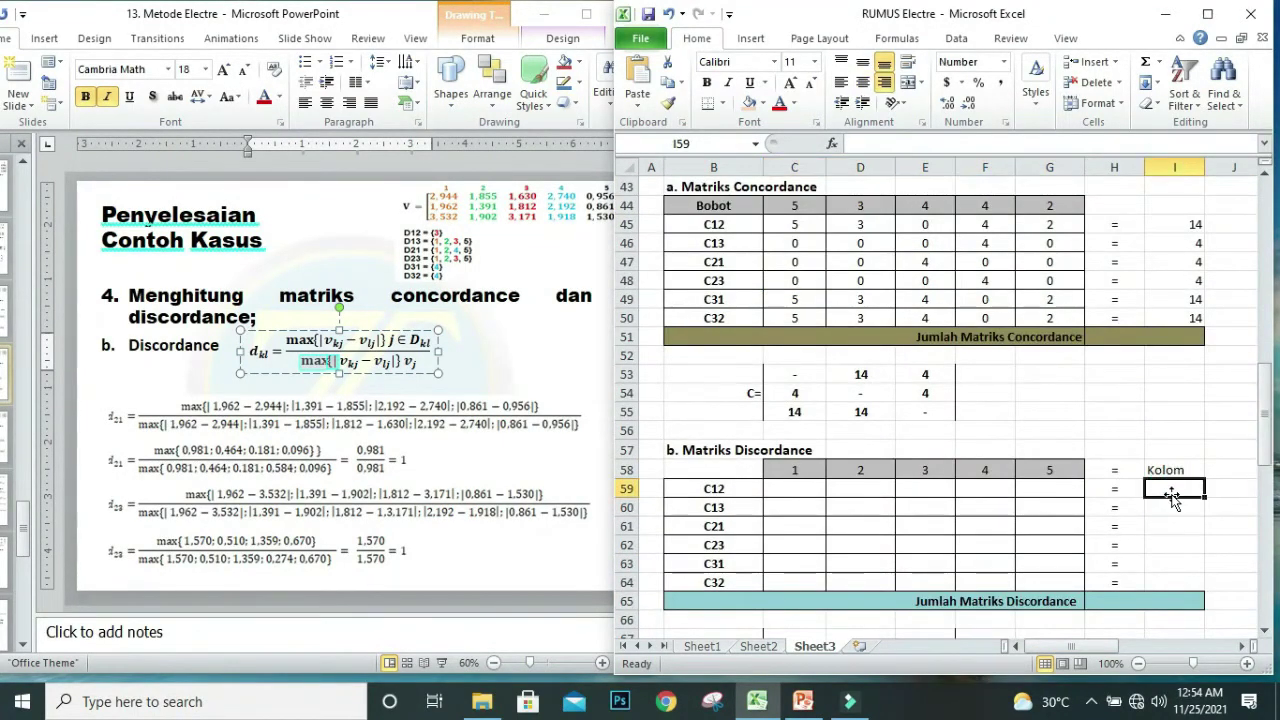
{"action": "type", "text": "=MAX"}
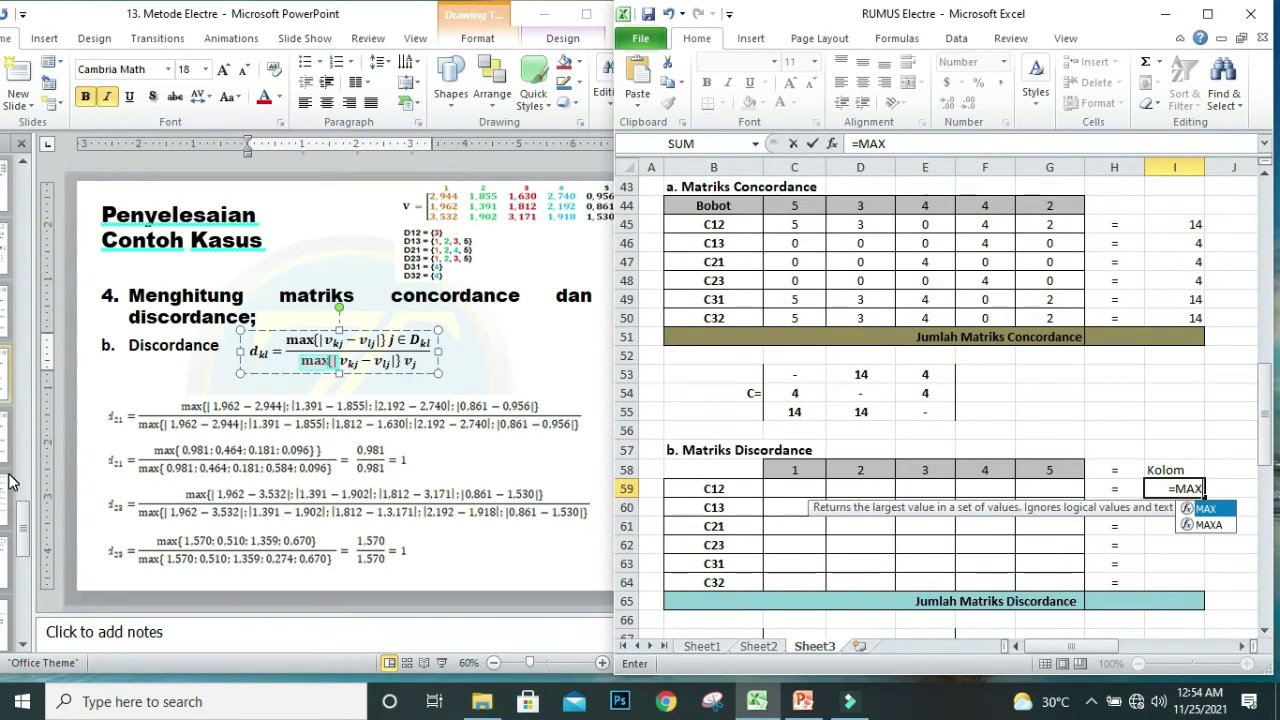
{"action": "type", "text": "(ABS"}
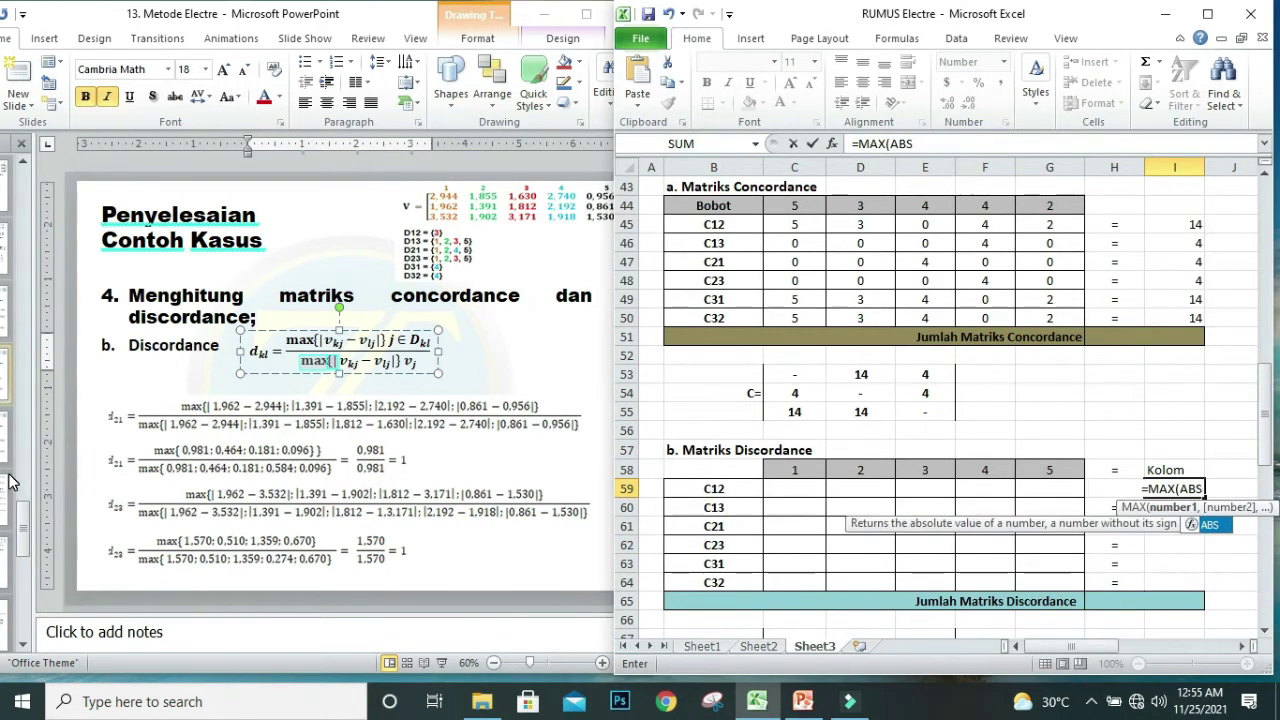
{"action": "type", "text": "("}
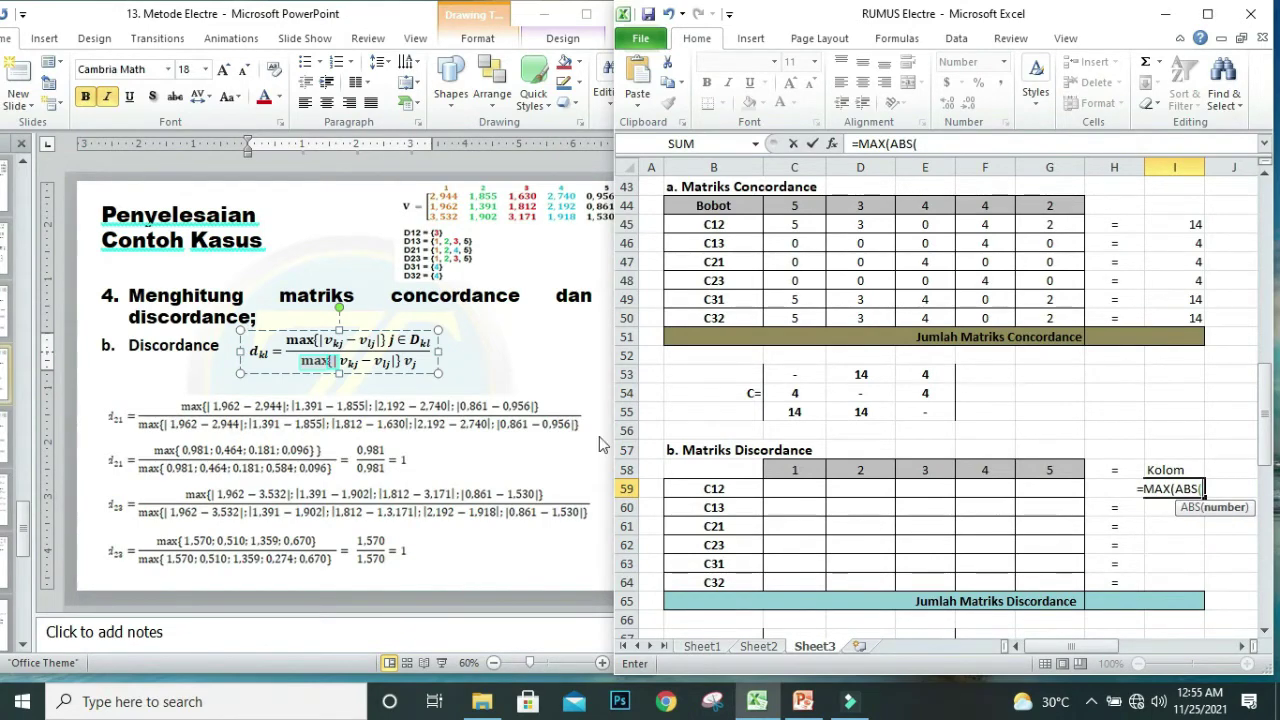
{"action": "left_click_drag", "start_coordinate": [1266, 430], "coordinate": [1277, 302]}
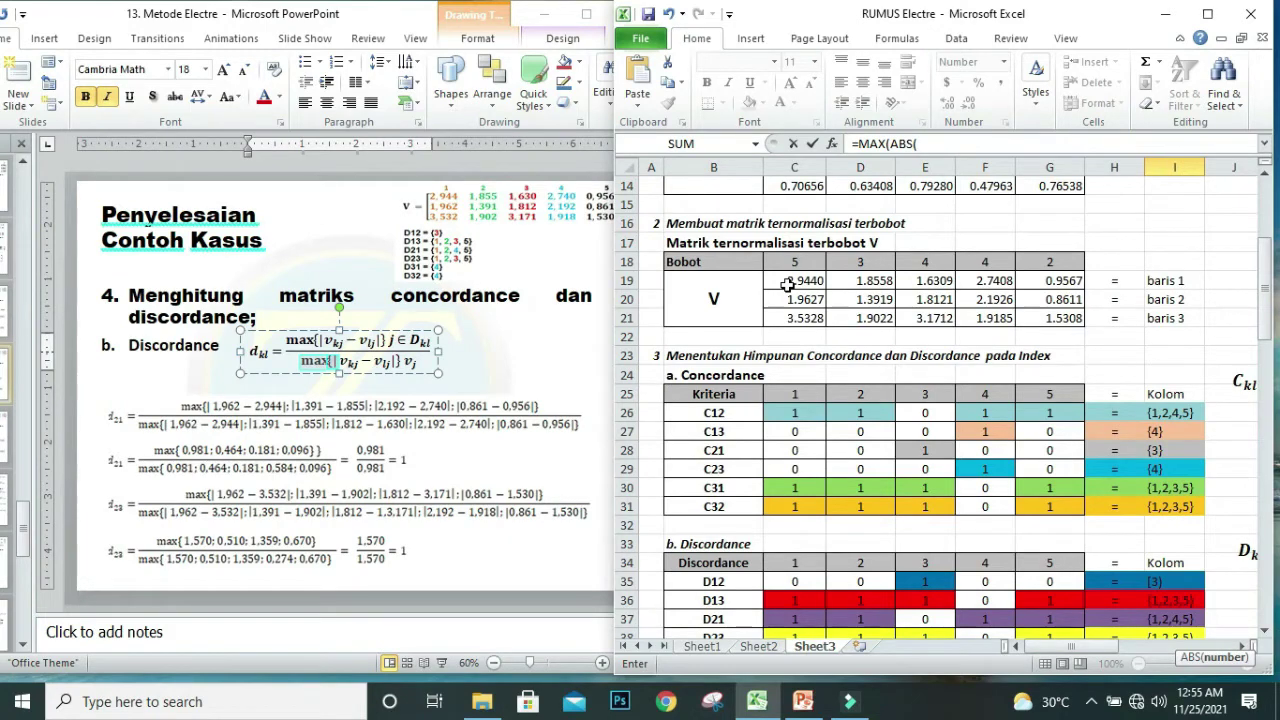
{"action": "left_click_drag", "start_coordinate": [1266, 318], "coordinate": [1263, 337]}
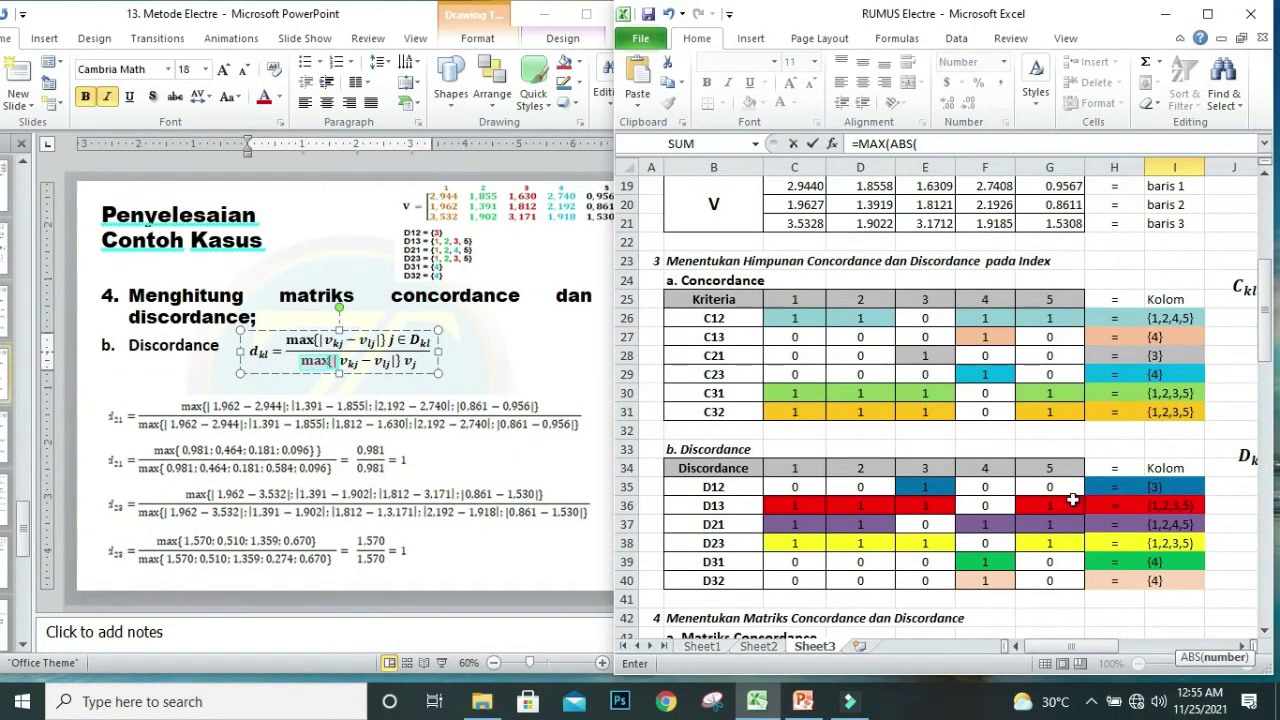
{"action": "mouse_move", "coordinate": [1266, 347]}
{"action": "left_mouse_down"}
{"action": "mouse_move", "coordinate": [1270, 240]}
{"action": "mouse_move", "coordinate": [1270, 335]}
{"action": "left_mouse_up"}
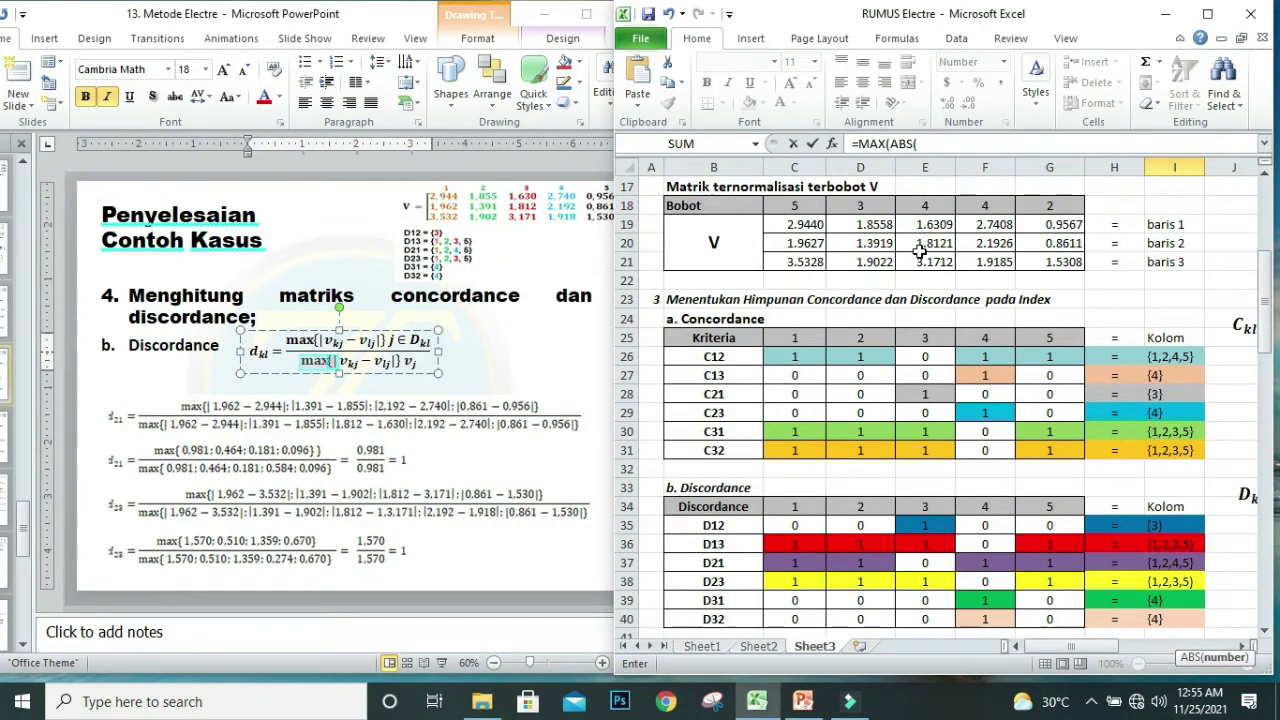
{"action": "key", "text": "F2"}
{"action": "left_click", "coordinate": [934, 224]}
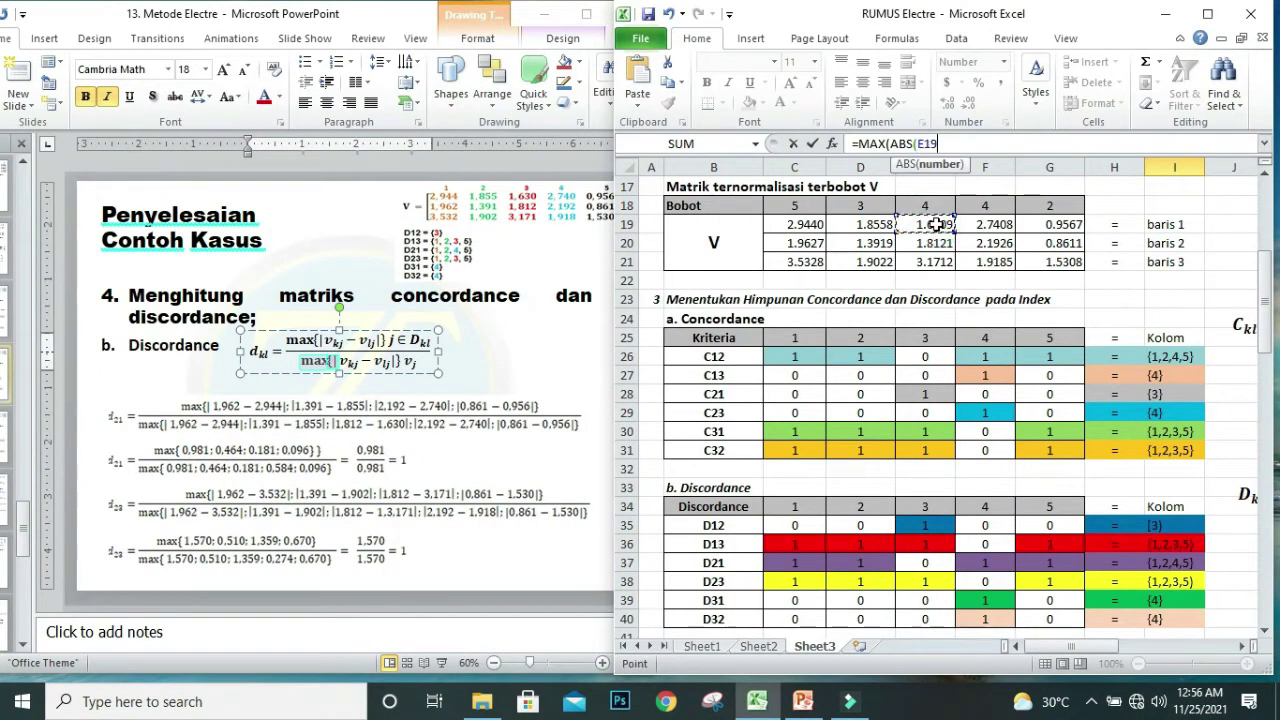
{"action": "type", "text": "-"}
{"action": "left_click", "coordinate": [929, 242]}
{"action": "type", "text": ")"}
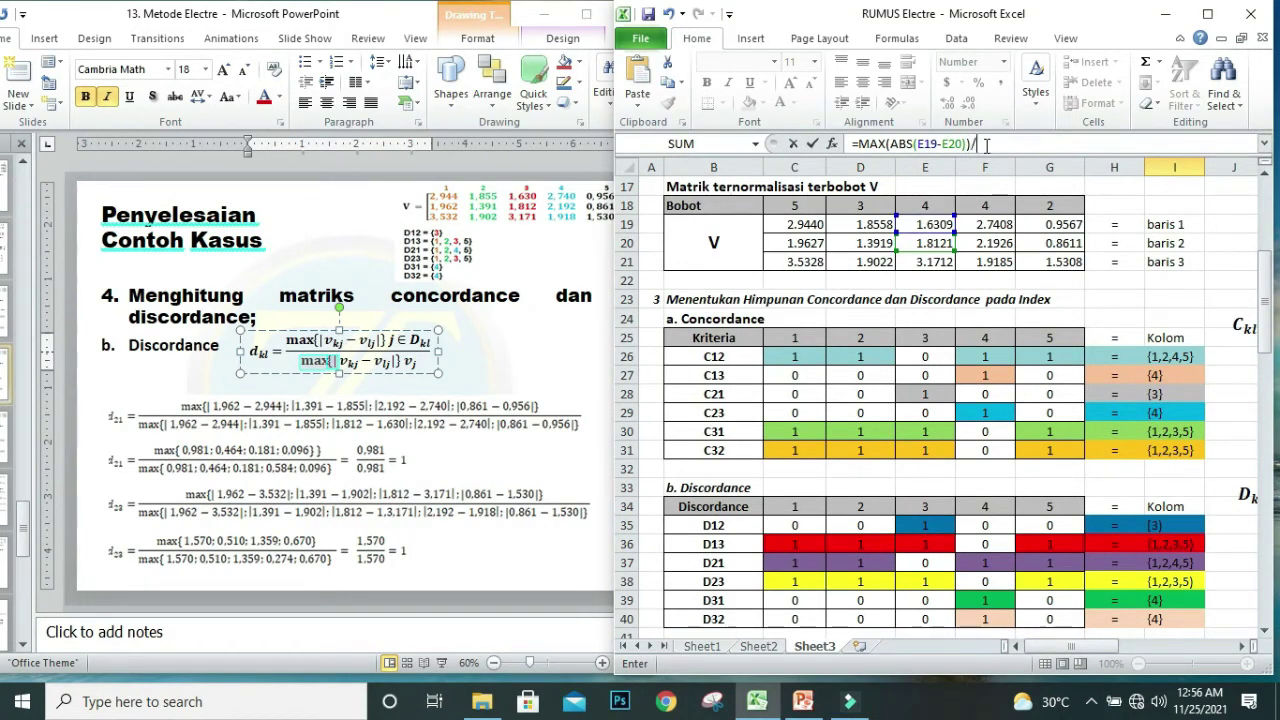
Divide the C12 formula's numerator by a MAX function and enter ABS(C19-C20) as its first argument, followed by a comma.
{"action": "type", "text": "/MAX"}
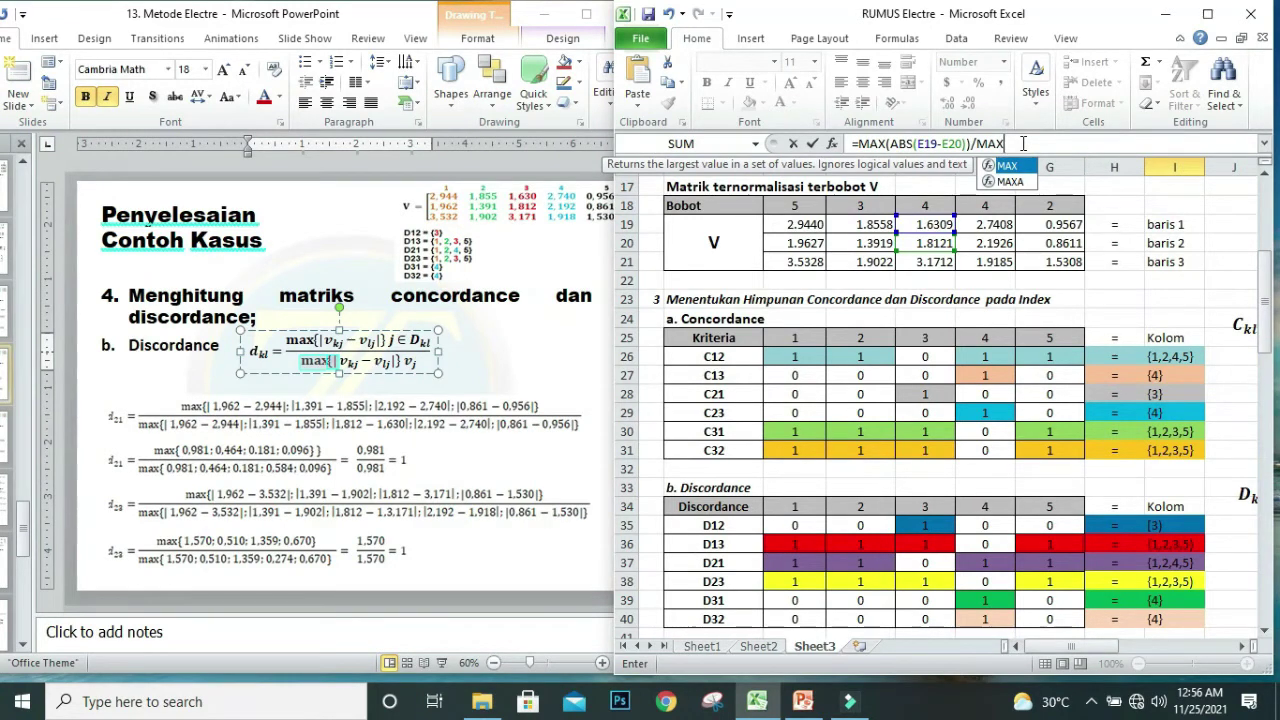
{"action": "type", "text": "(AB"}
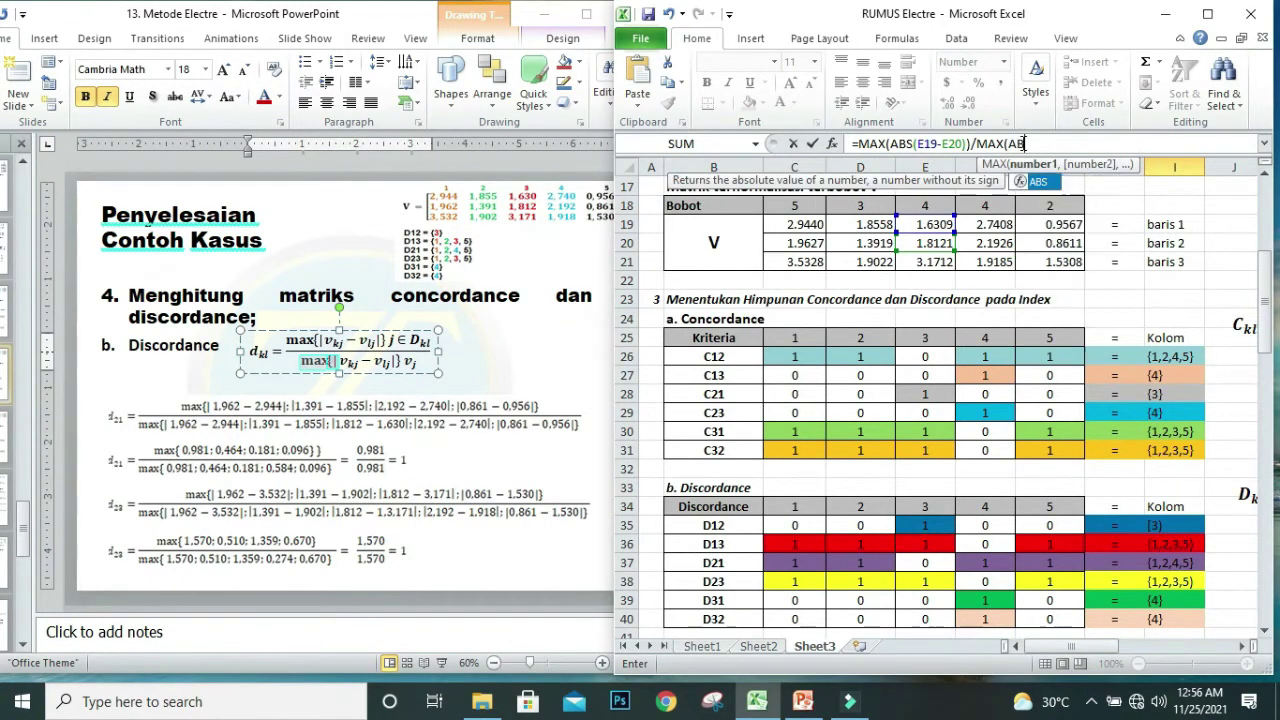
{"action": "type", "text": "S("}
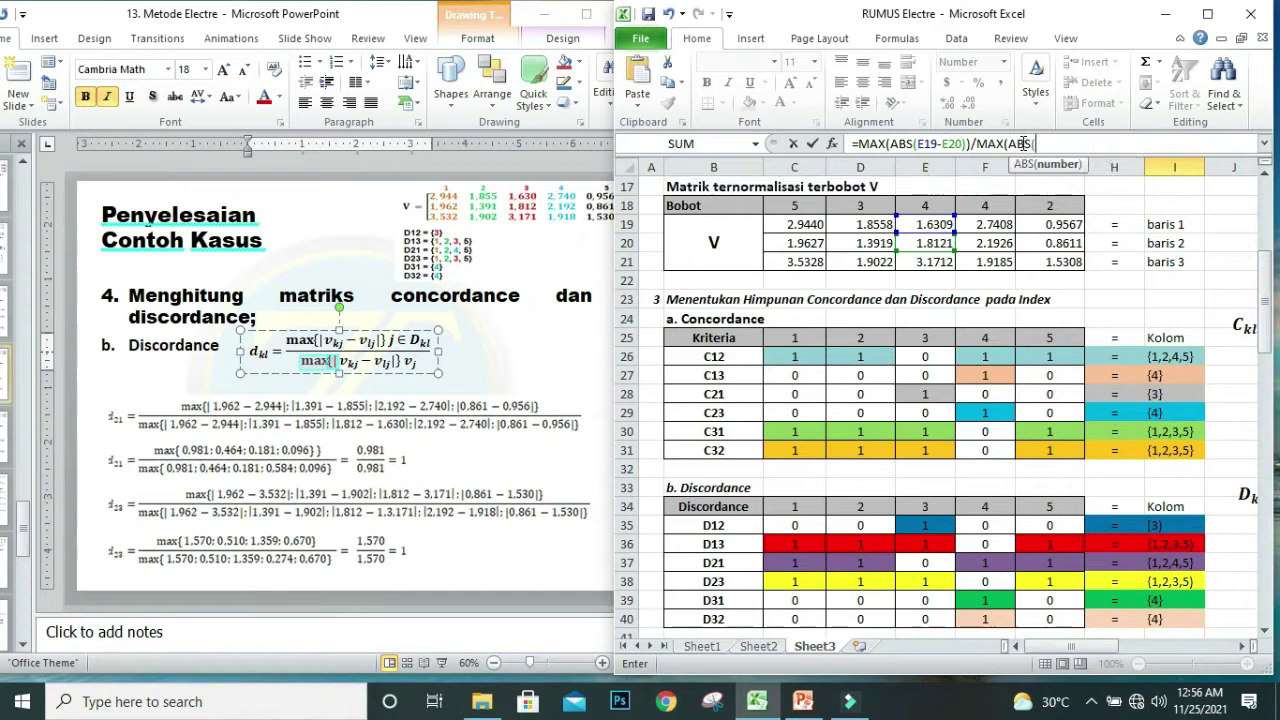
{"action": "left_click", "coordinate": [800, 222]}
{"action": "type", "text": "-"}
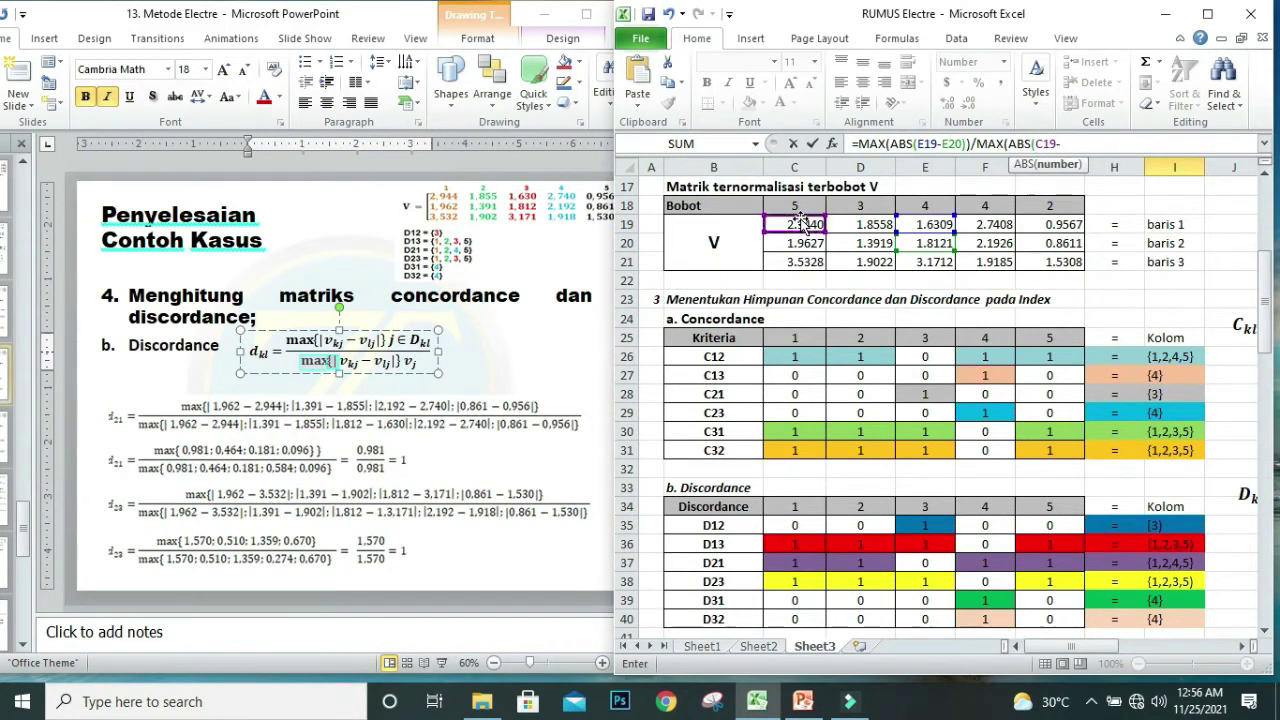
{"action": "left_click", "coordinate": [795, 243]}
{"action": "type", "text": "))"}
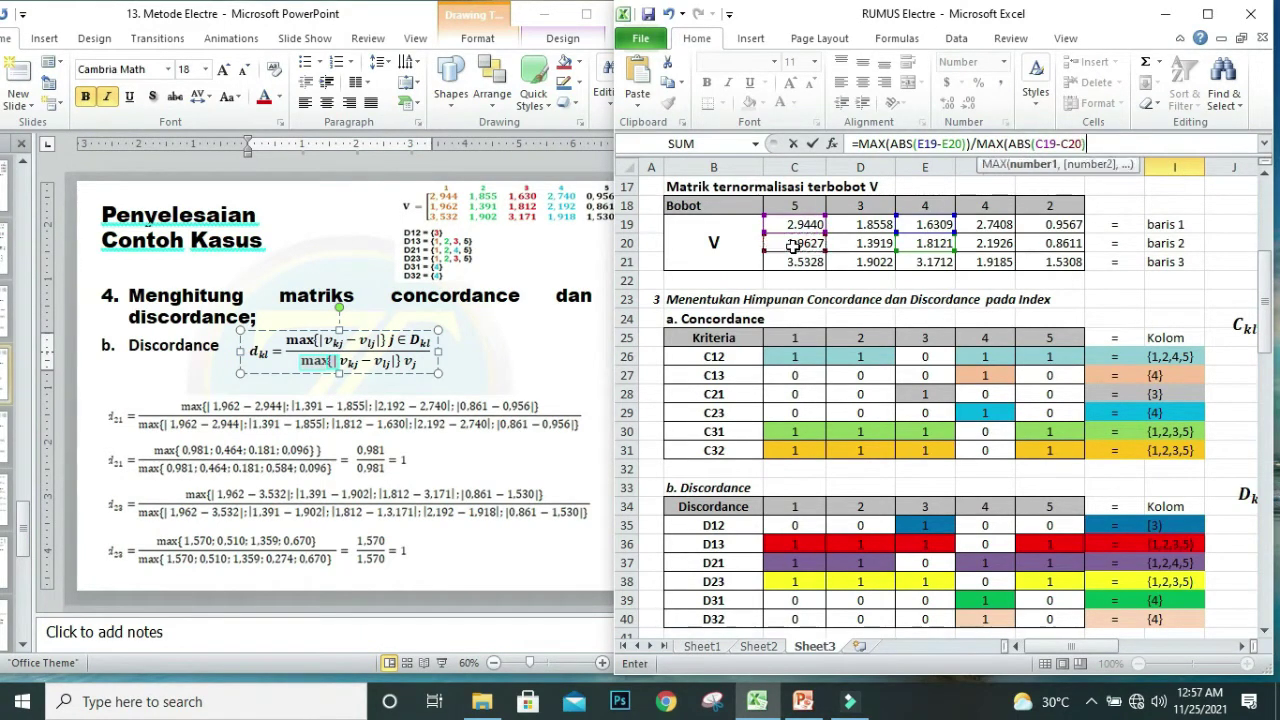
{"action": "type", "text": ","}
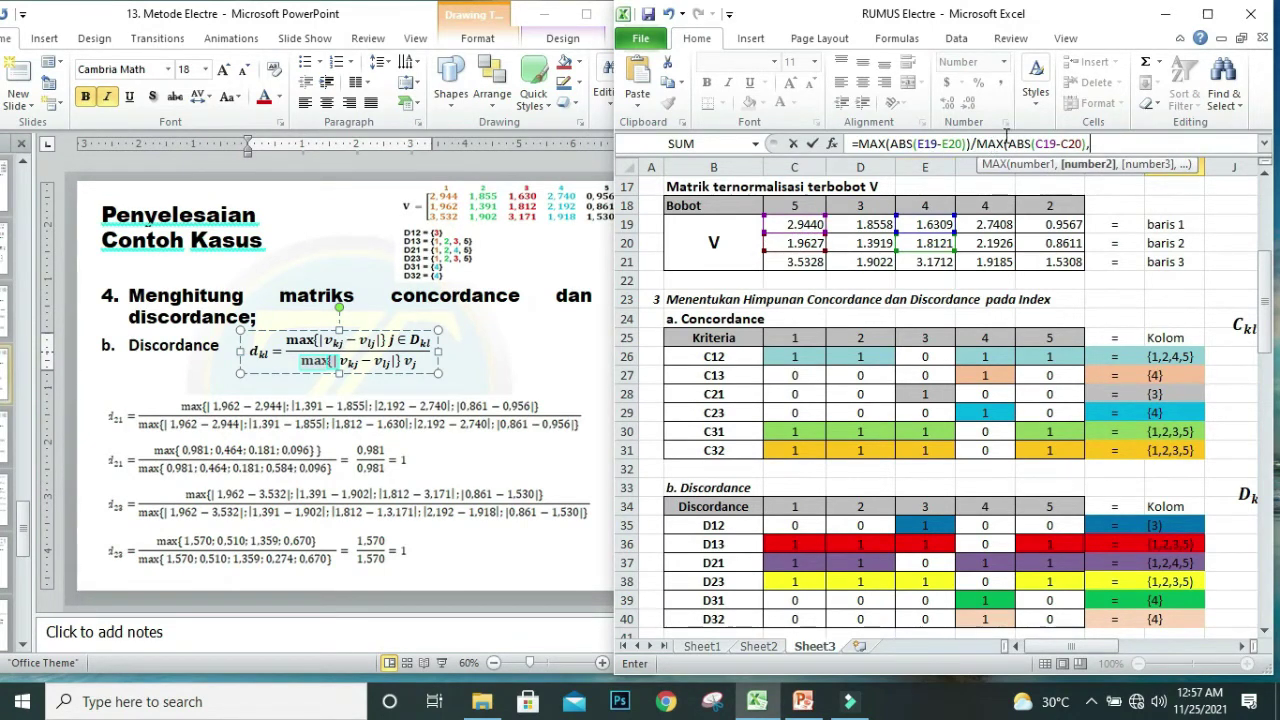
Duplicate the ABS(C19-C20) term in the C12 denominator, change the copy to ABS(D19-D20), and append another ABS(C19-C20) copy.
{"action": "left_click_drag", "start_coordinate": [1010, 143], "coordinate": [1088, 147]}
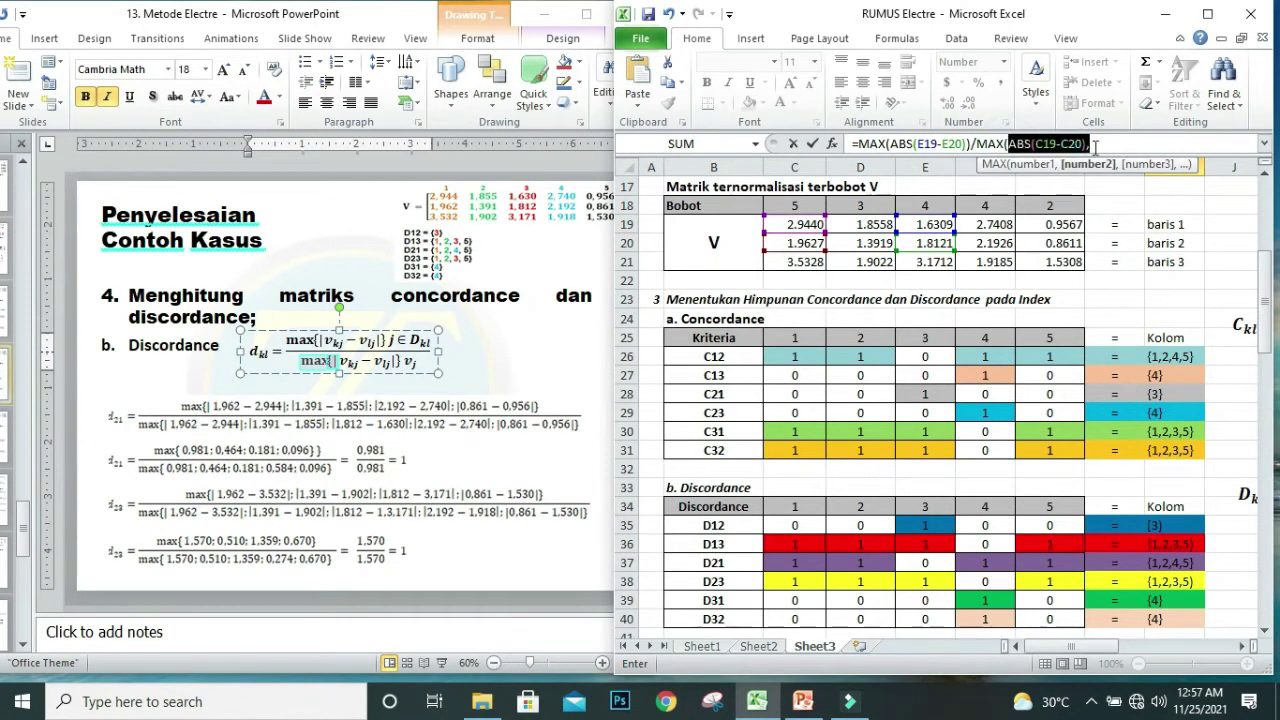
{"action": "left_click", "coordinate": [1097, 147]}
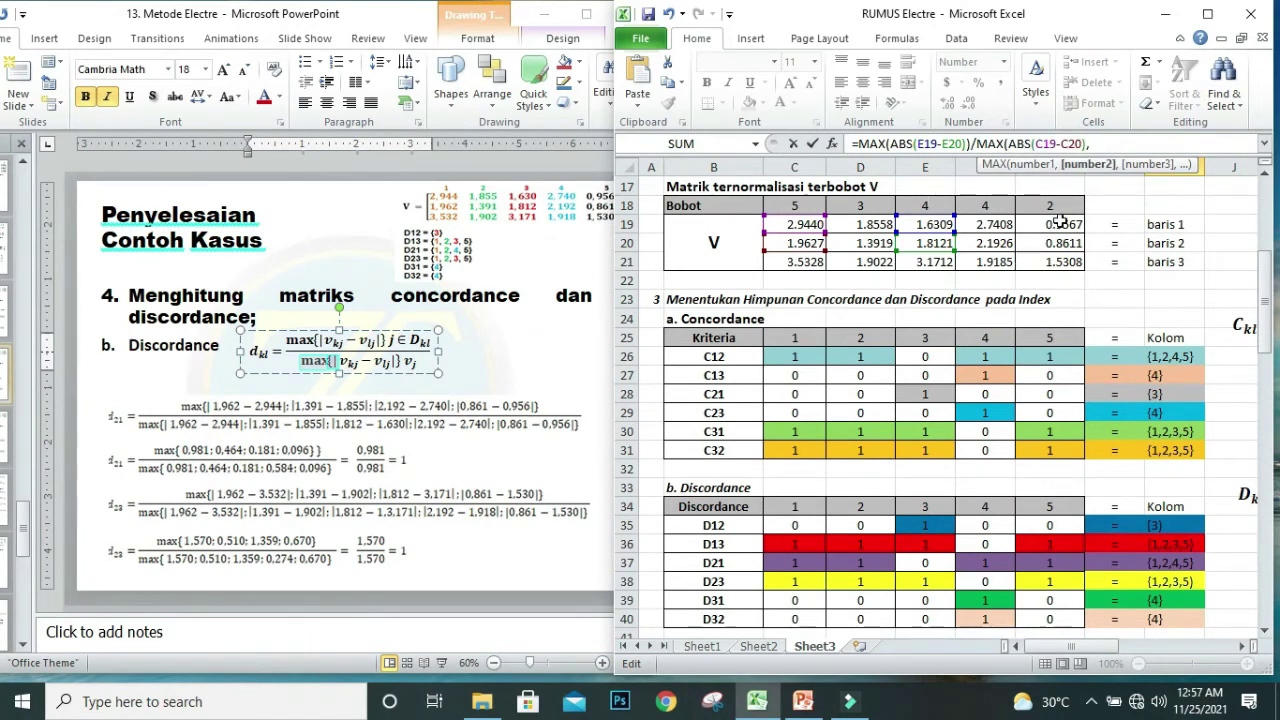
{"action": "key", "text": "ctrl+v"}
{"action": "left_click", "coordinate": [1119, 143]}
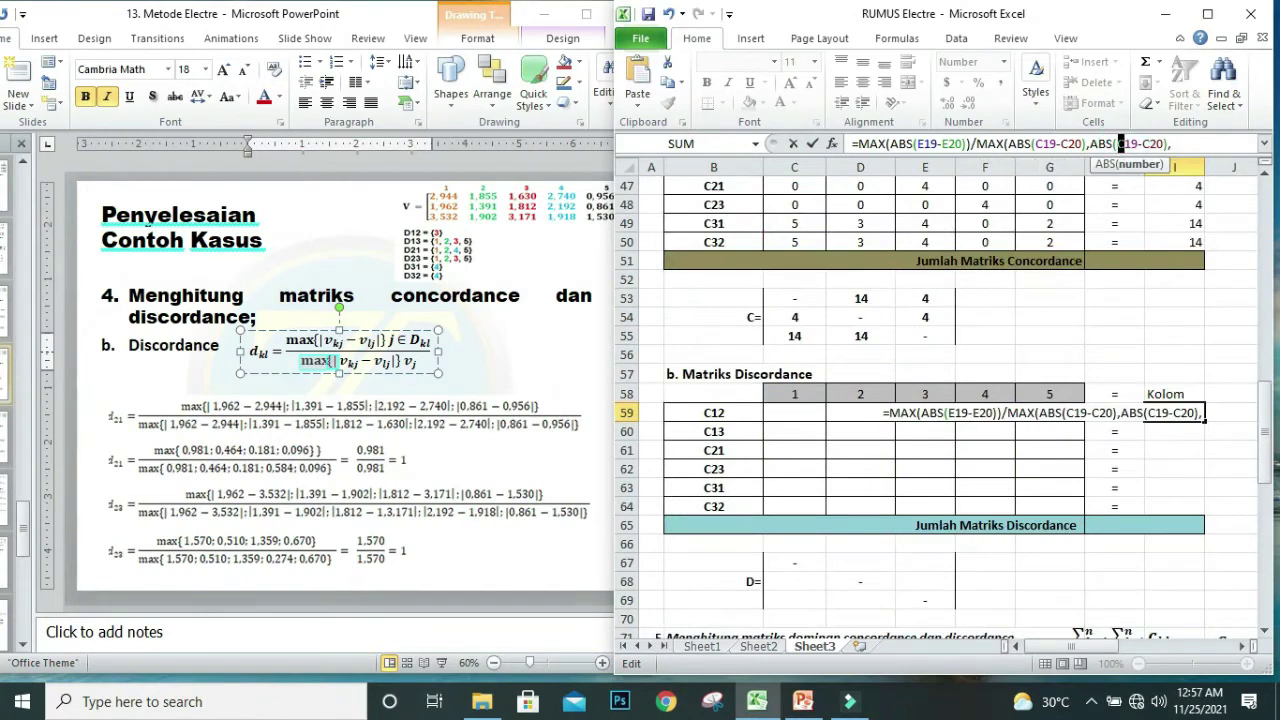
{"action": "type", "text": "D"}
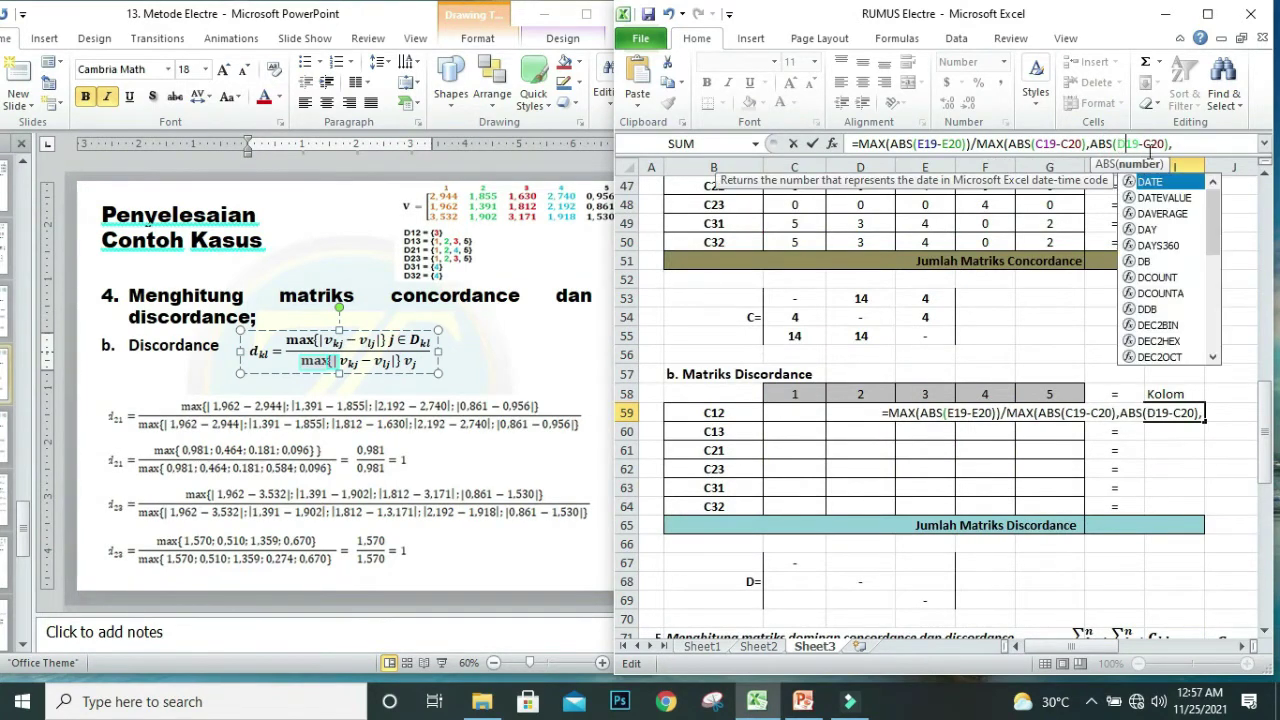
{"action": "left_click", "coordinate": [1153, 143]}
{"action": "key", "text": "BackSpace"}
{"action": "type", "text": "D"}
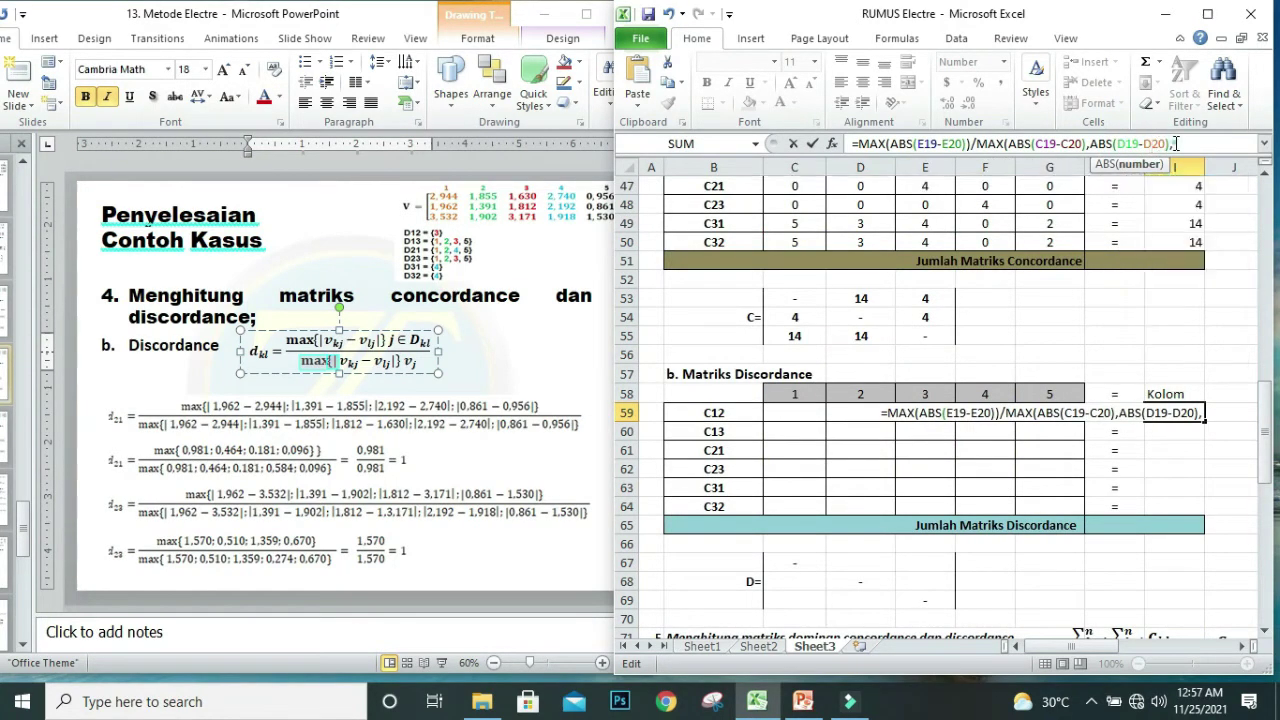
{"action": "left_click", "coordinate": [1175, 143]}
{"action": "key", "text": "ctrl+v"}
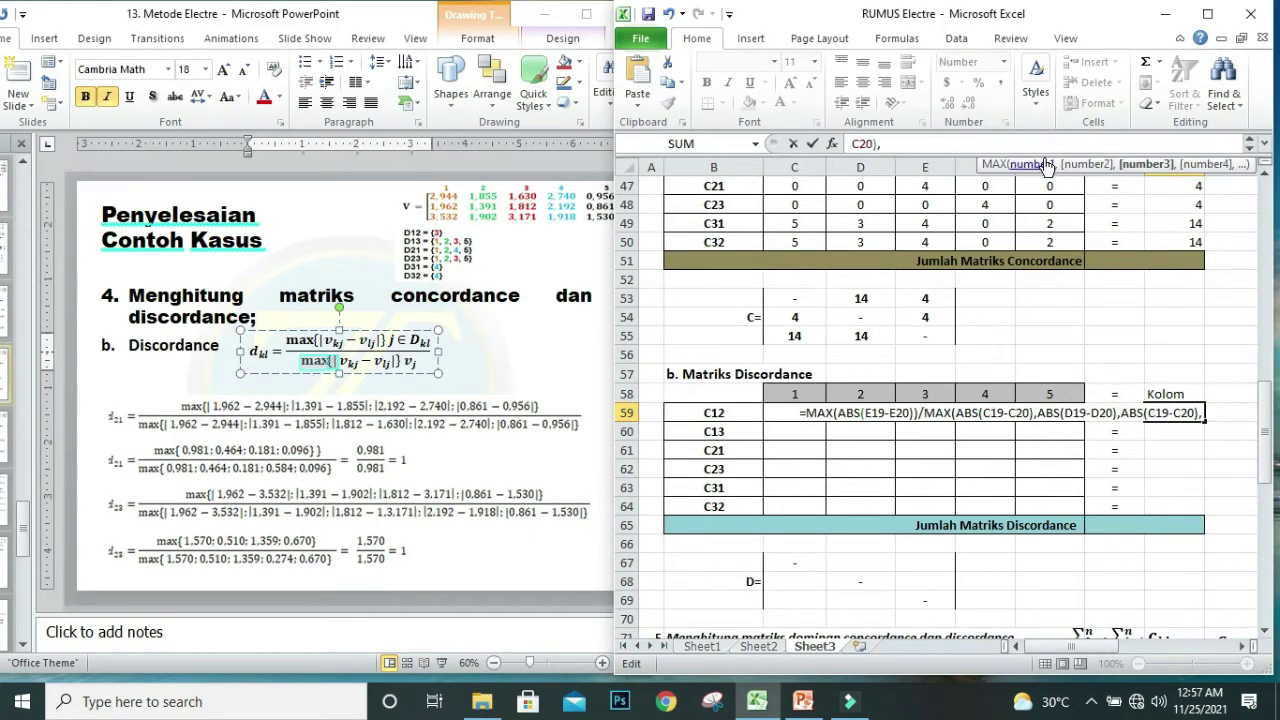
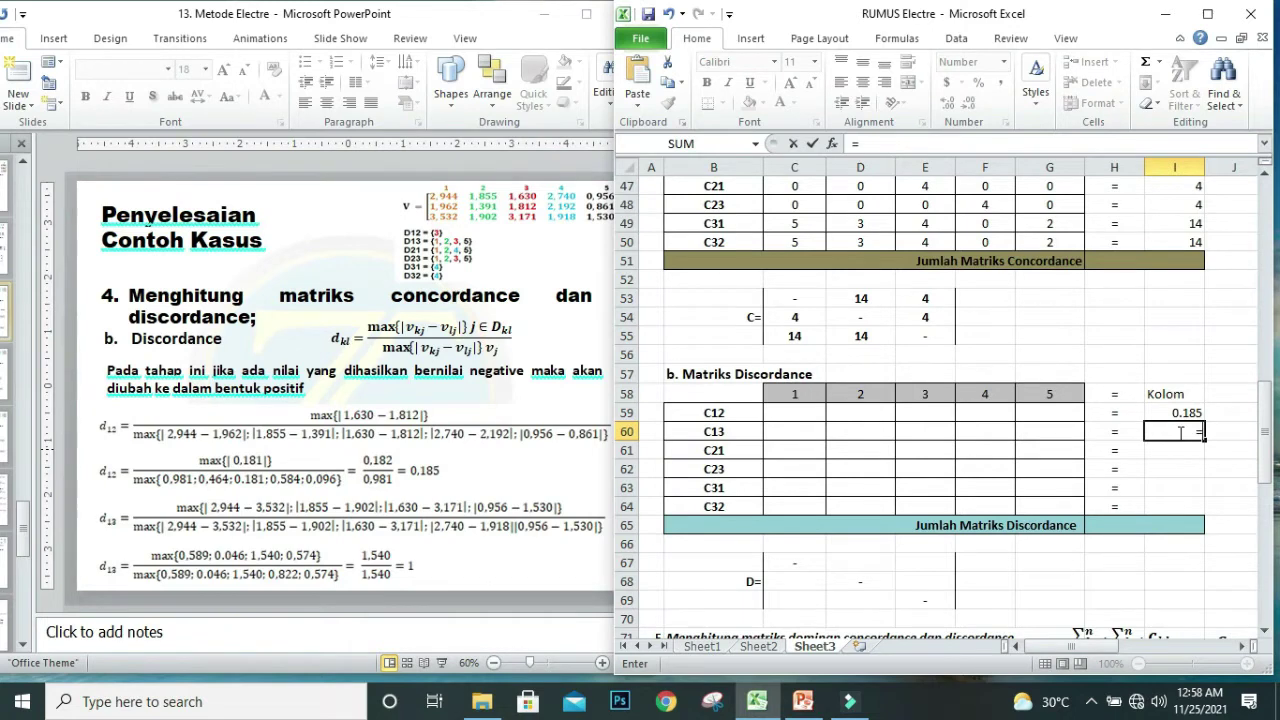
Start the C13 discordance formula in I60 with =MAX(ABS(C19-C21), using rows 1 and 3 of matrix V.
{"action": "type", "text": "MAX"}
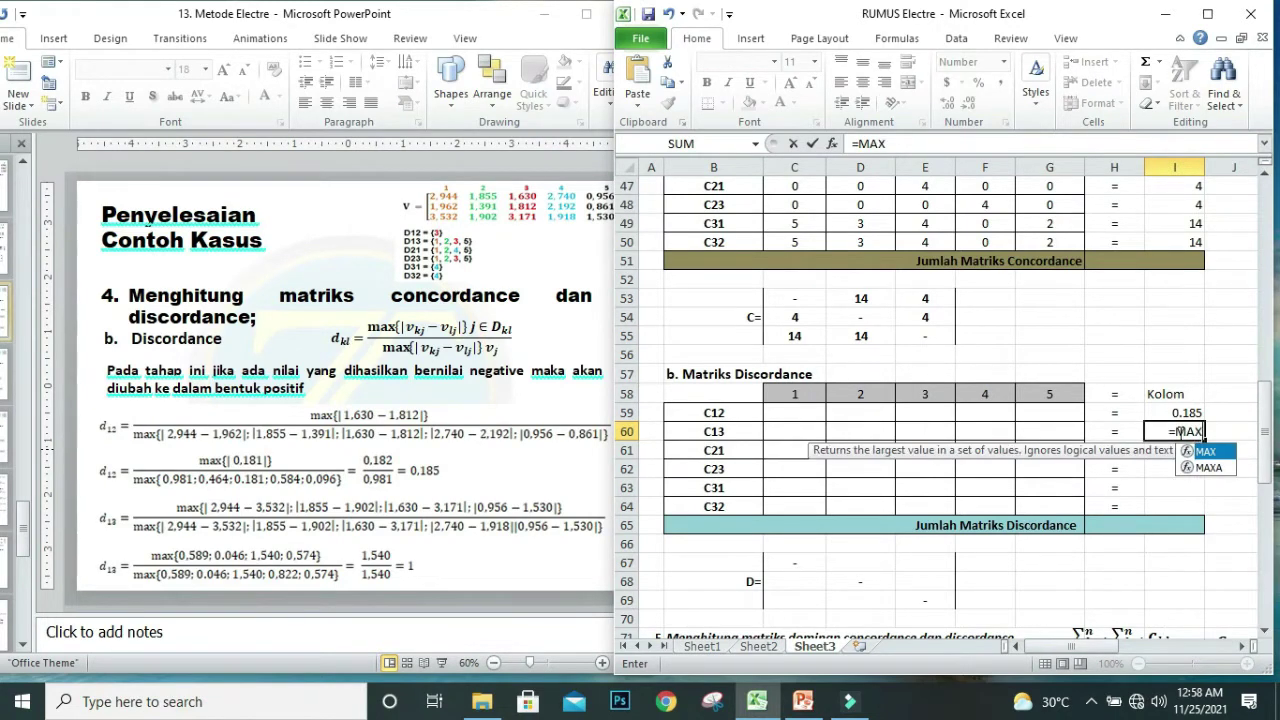
{"action": "type", "text": "(AB"}
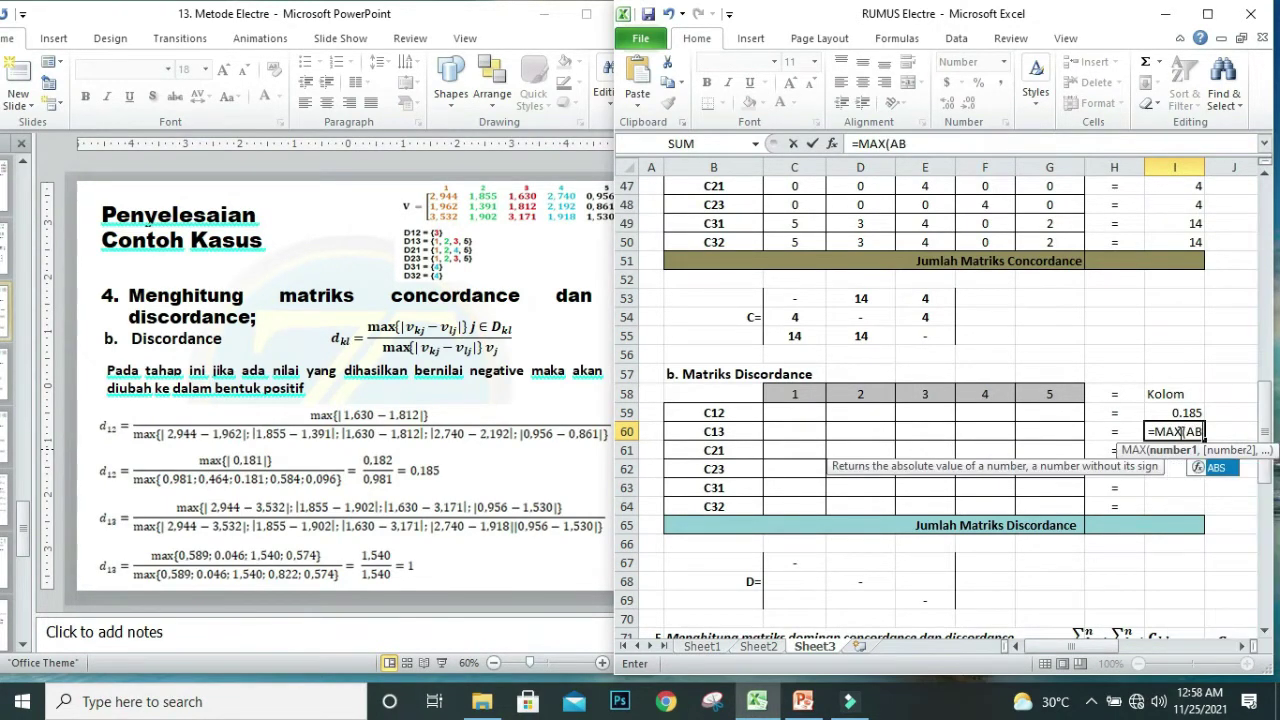
{"action": "type", "text": "S("}
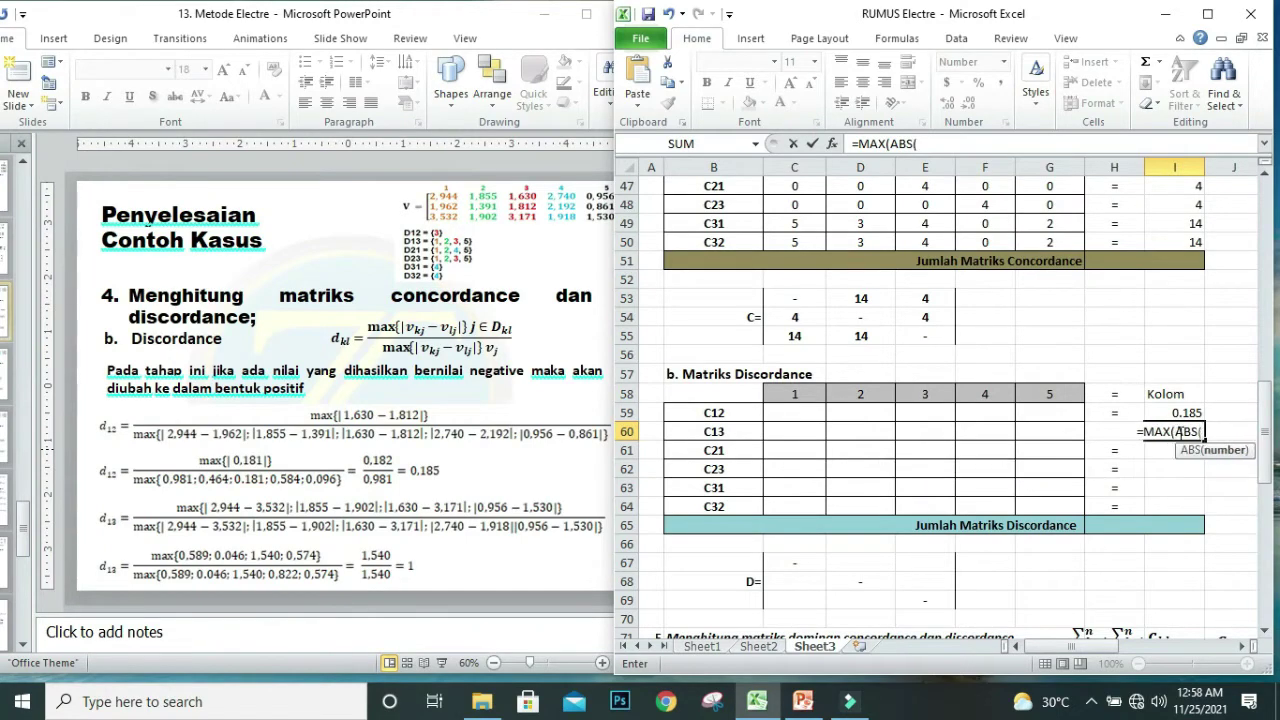
{"action": "left_click_drag", "start_coordinate": [1266, 430], "coordinate": [1275, 350]}
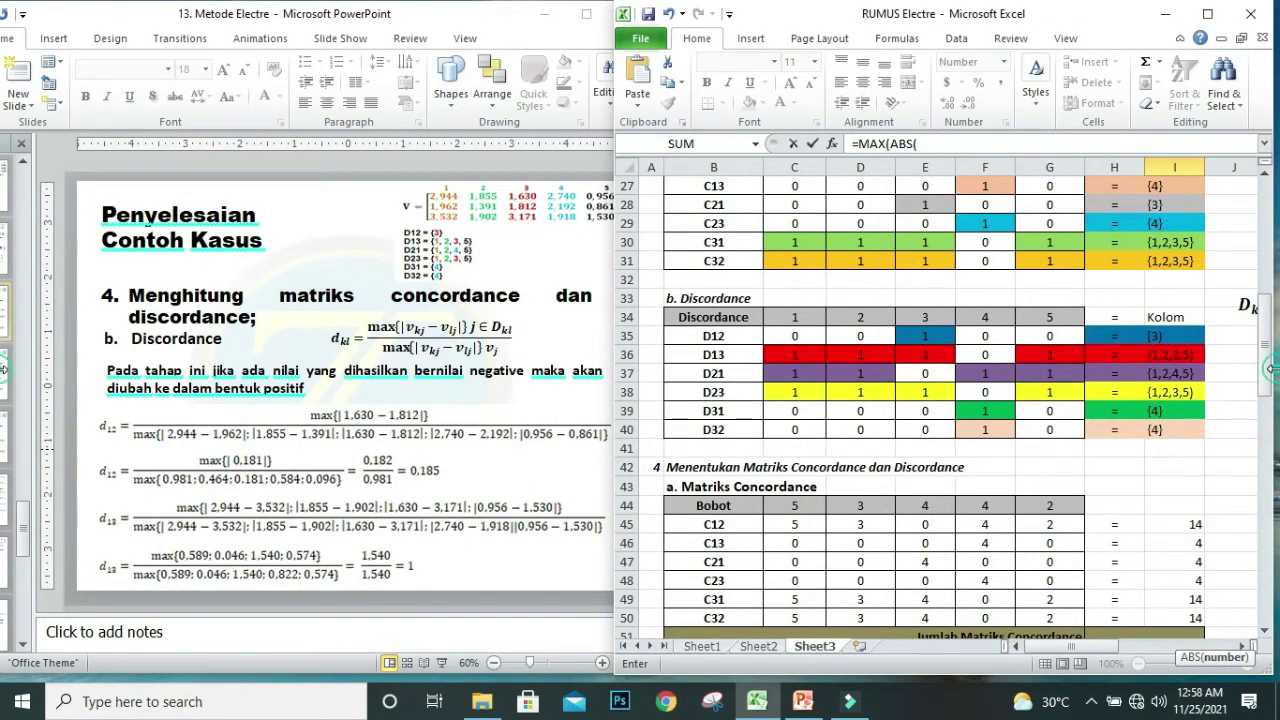
{"action": "left_click_drag", "start_coordinate": [1272, 380], "coordinate": [1265, 333]}
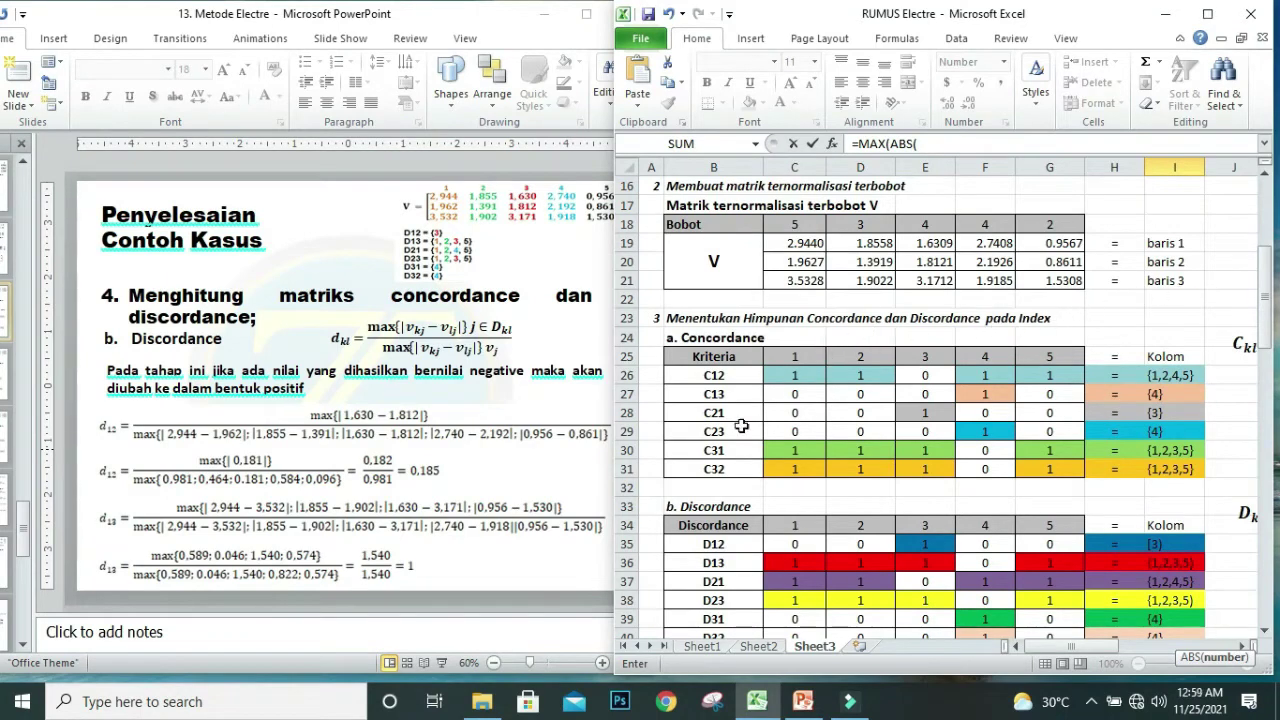
{"action": "left_click", "coordinate": [806, 243]}
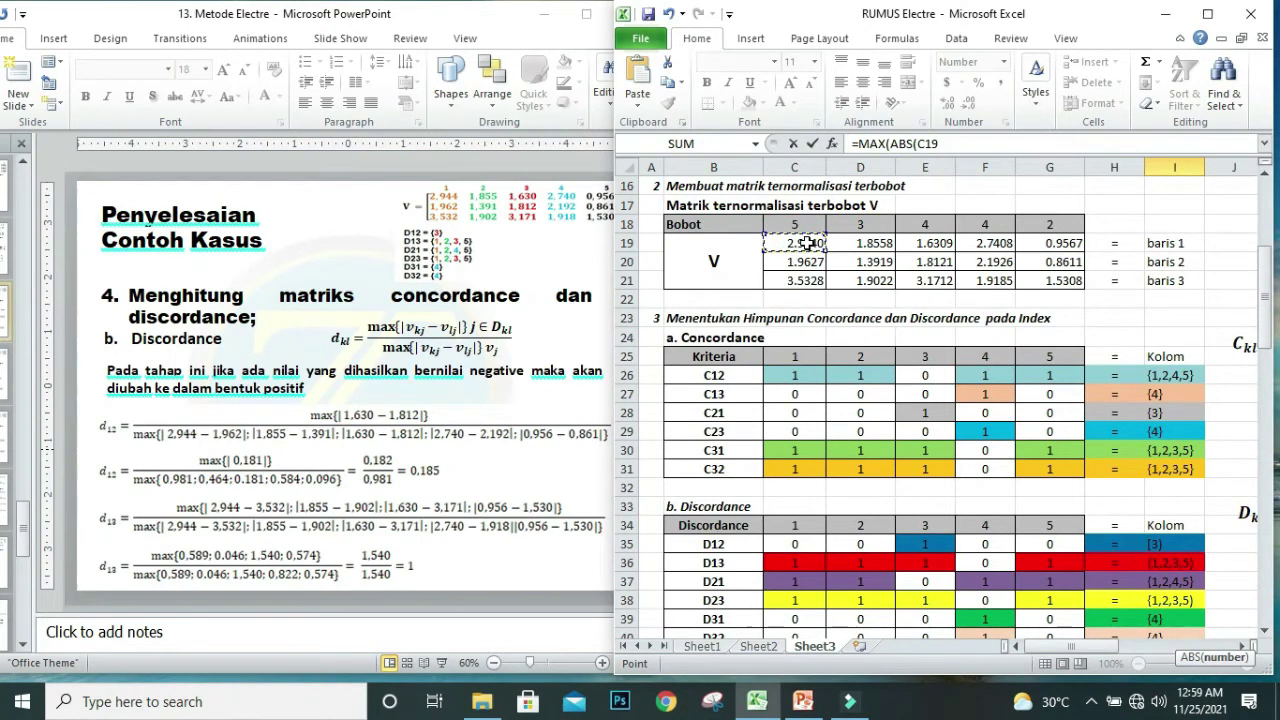
{"action": "type", "text": "-"}
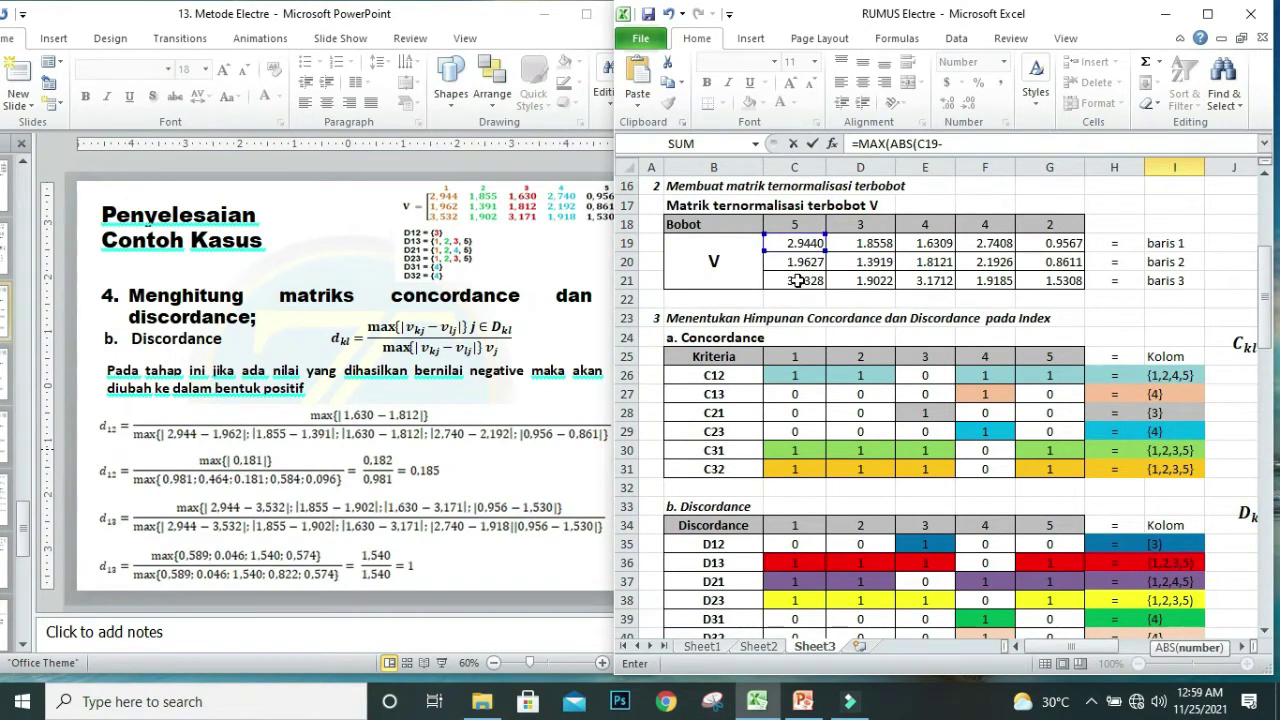
{"action": "left_click", "coordinate": [795, 281]}
{"action": "type", "text": "),"}
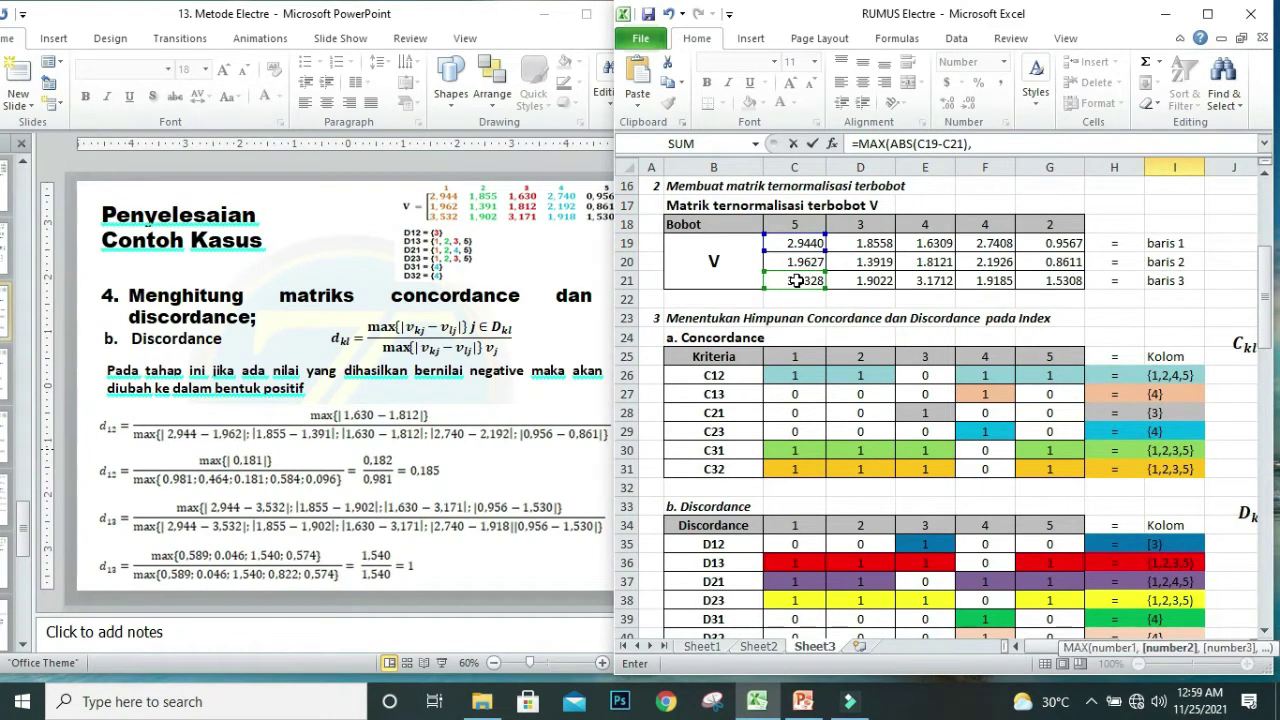
Add the column 2 term ABS(D19-D21), to the numerator of the C13 formula.
{"action": "type", "text": "ABS"}
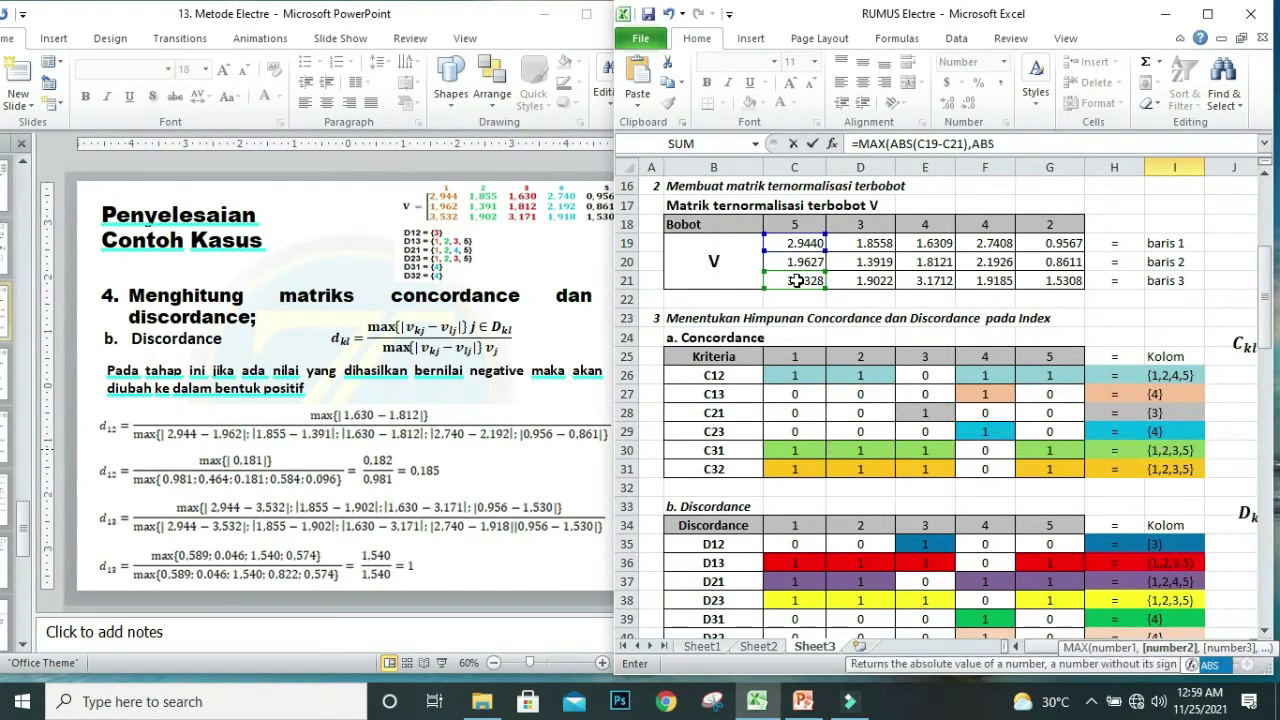
{"action": "type", "text": "("}
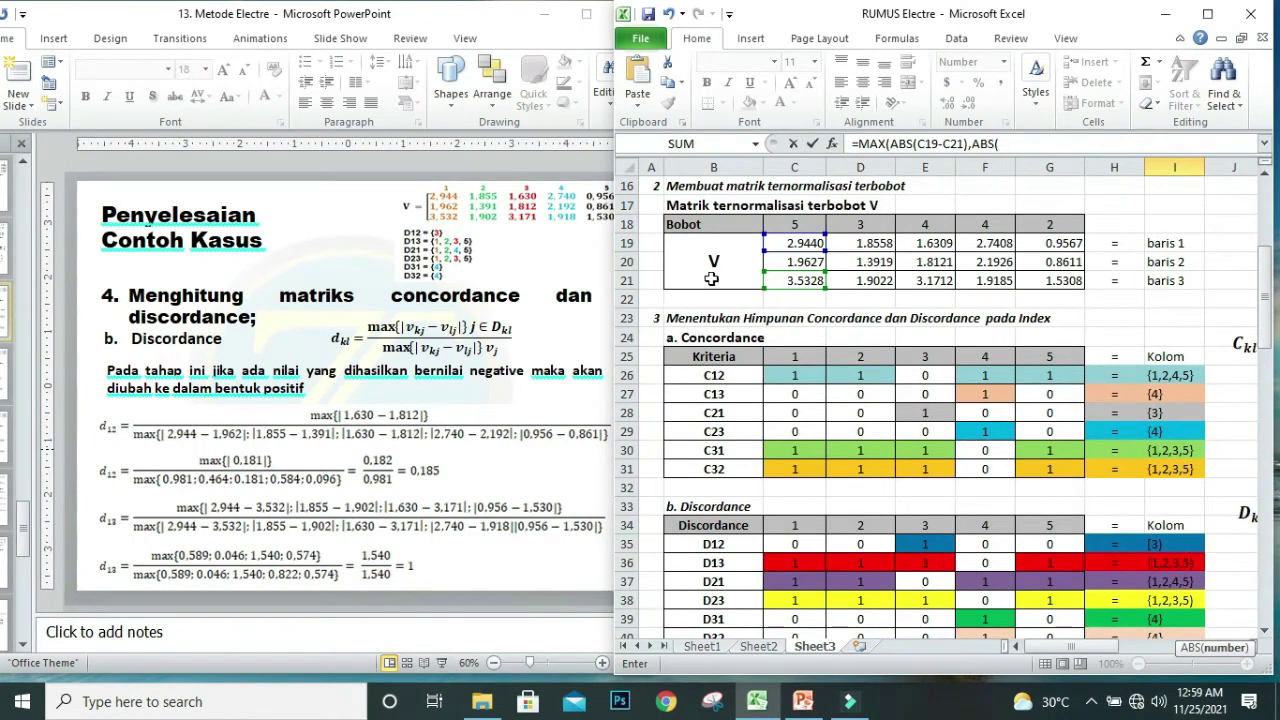
{"action": "left_click", "coordinate": [860, 243]}
{"action": "type", "text": "-"}
{"action": "left_click", "coordinate": [878, 280]}
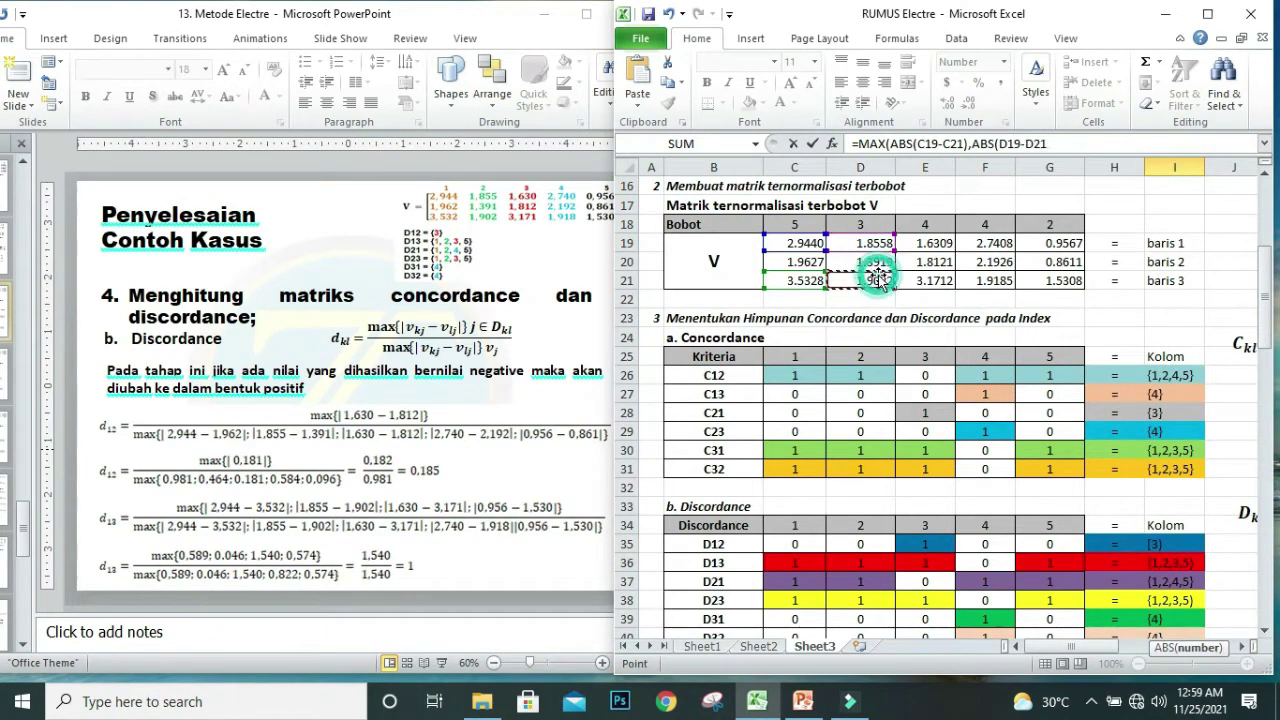
{"action": "type", "text": ")"}
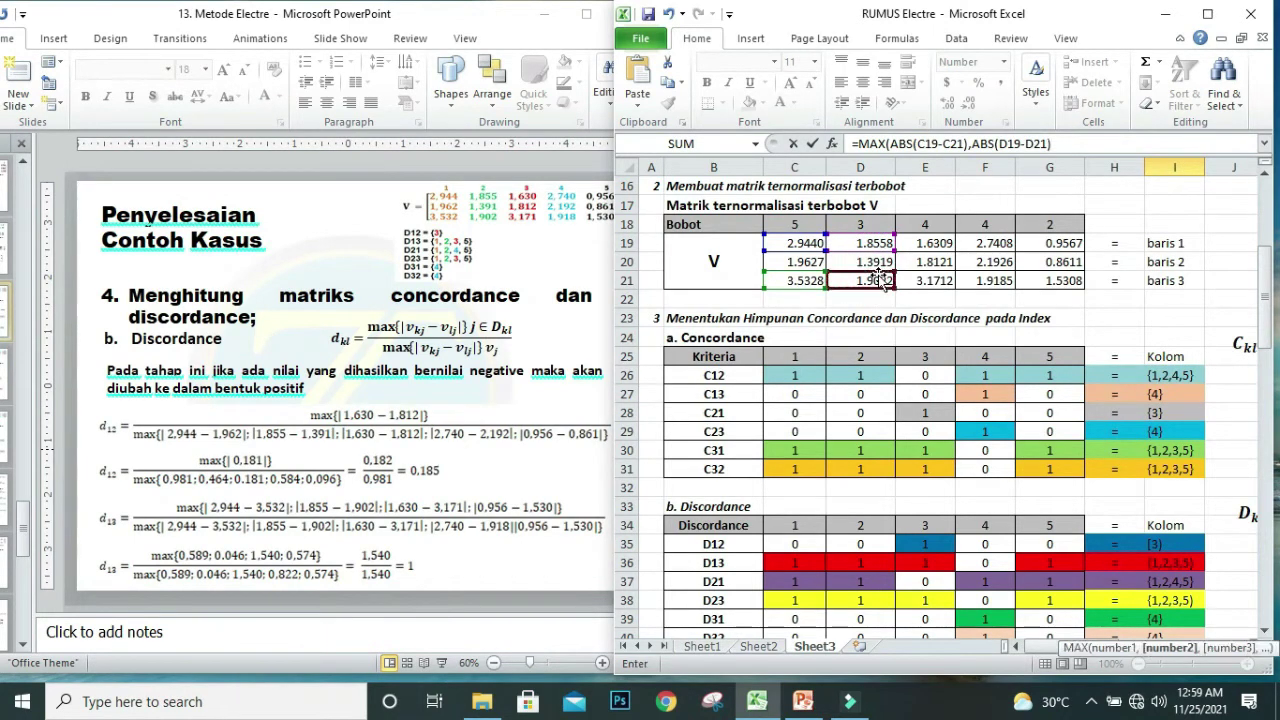
{"action": "type", "text": ","}
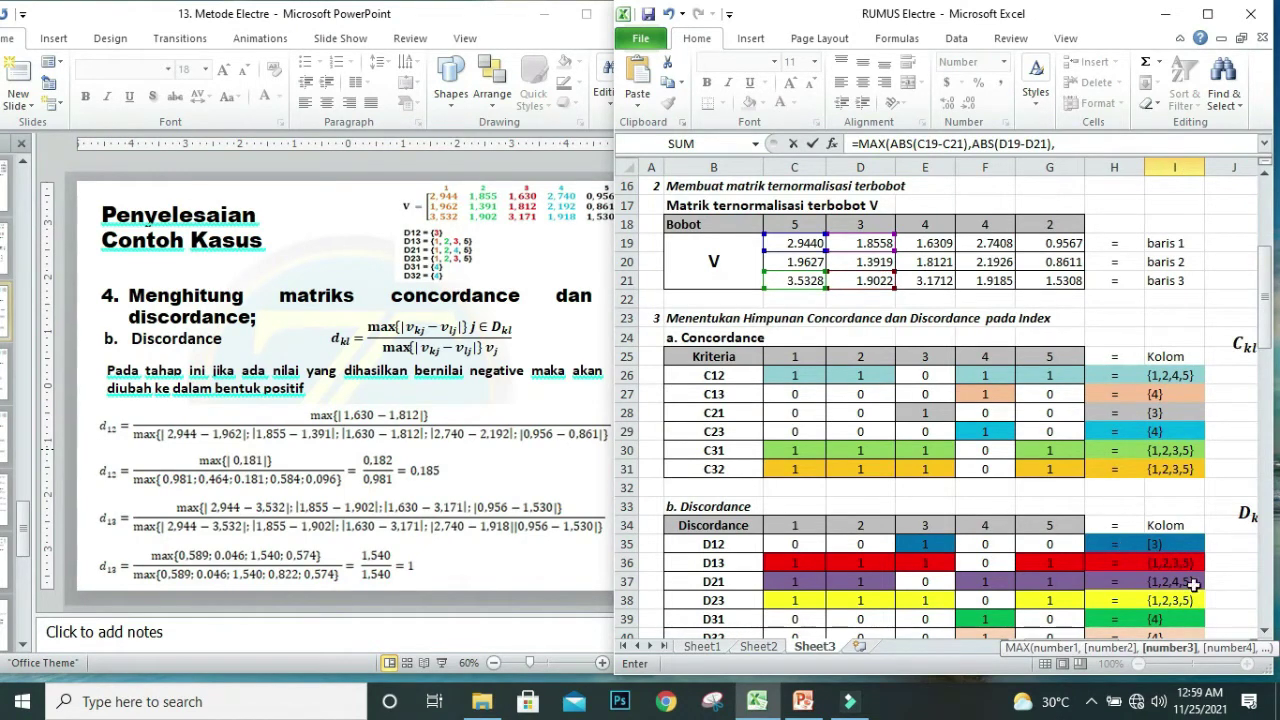
{"action": "left_click", "coordinate": [921, 245]}
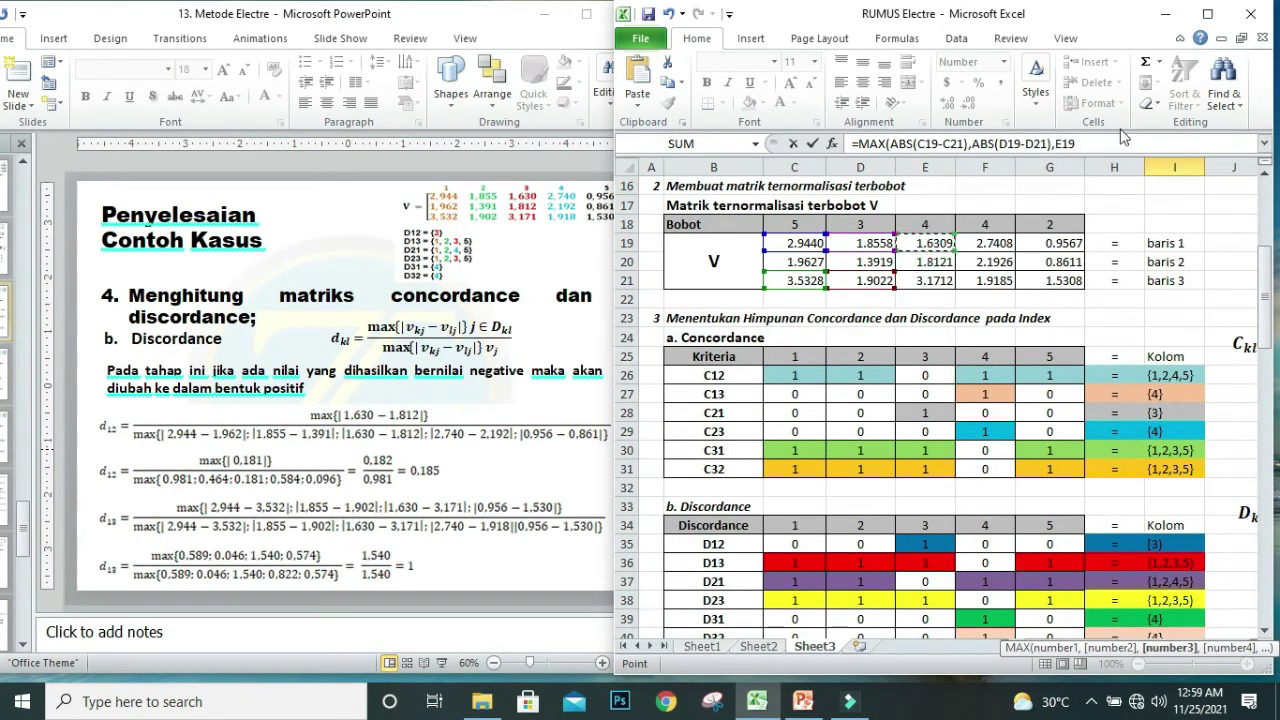
{"action": "double_click", "coordinate": [1068, 143]}
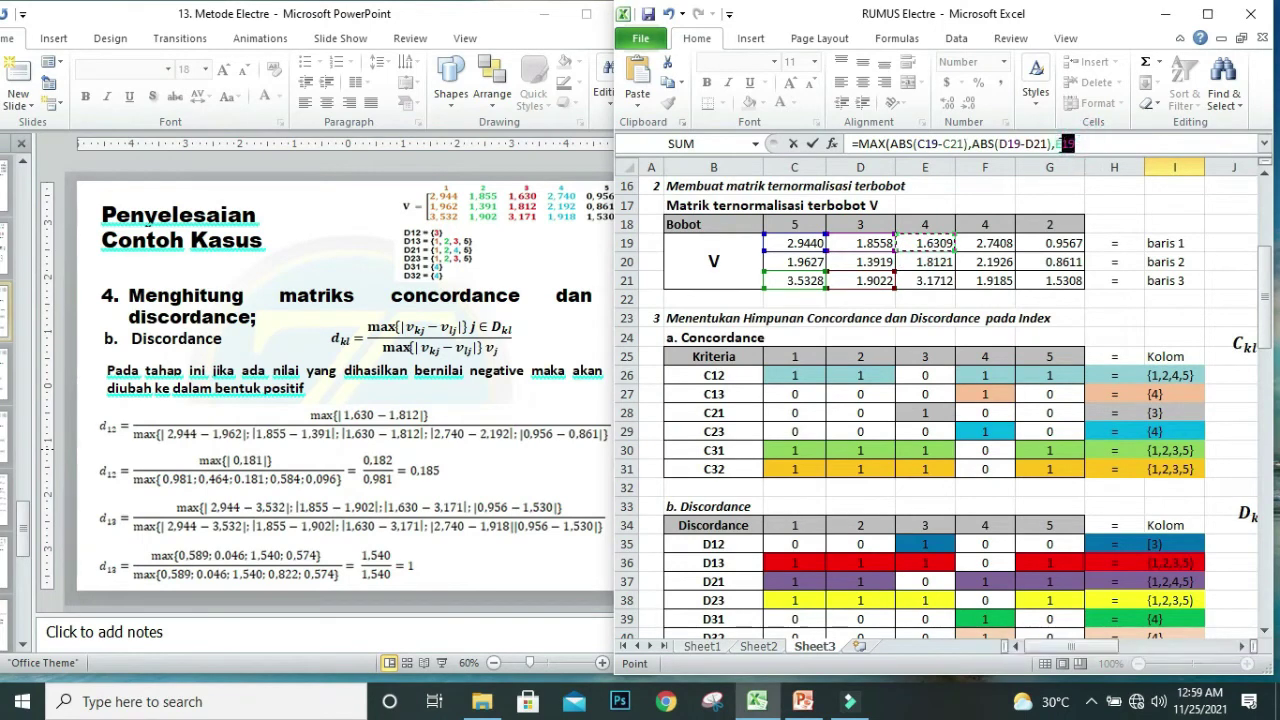
{"action": "key", "text": "BackSpace"}
Add the column 3 term ABS(E19-E21) to the numerator of the C13 discordance formula.
{"action": "type", "text": "ABS"}
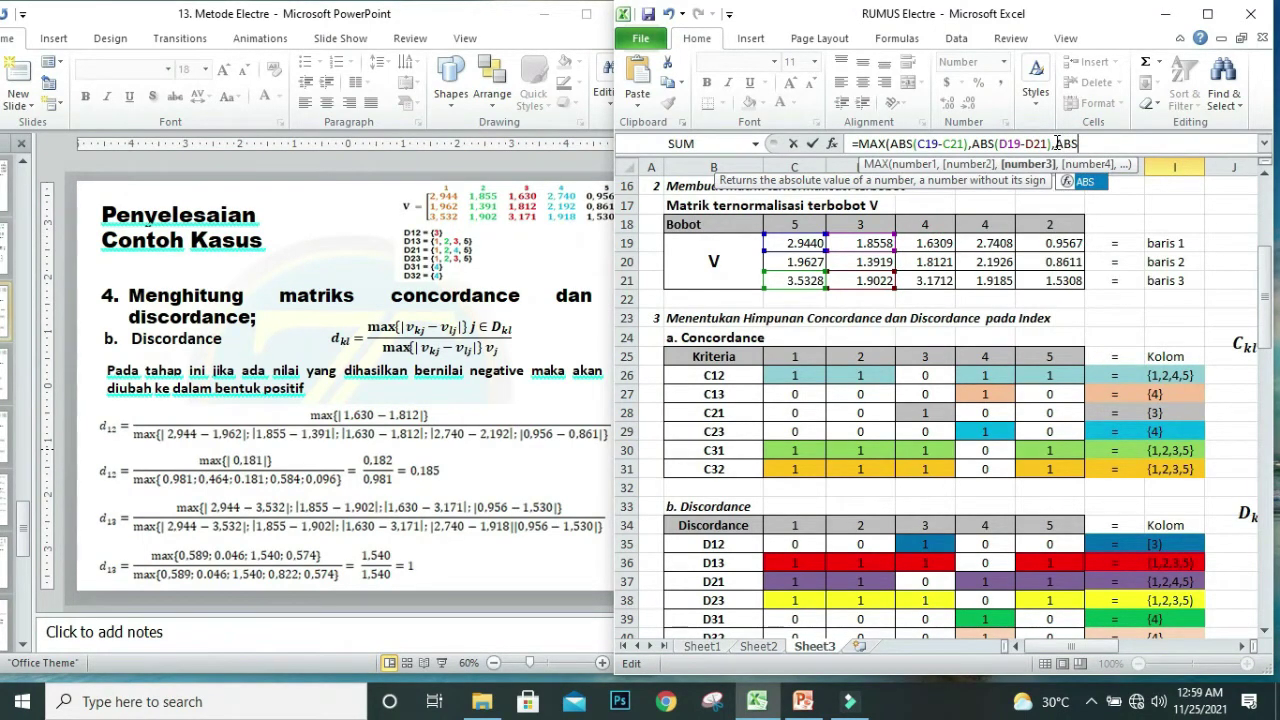
{"action": "type", "text": "("}
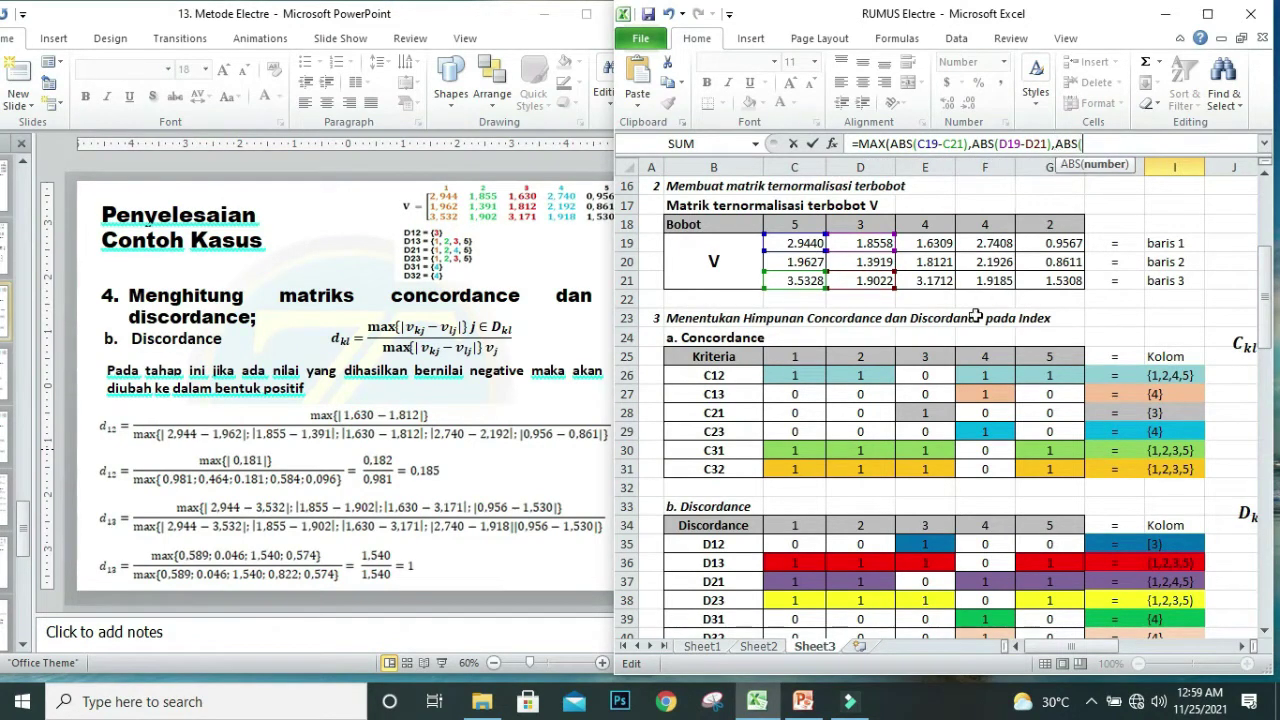
{"action": "left_click", "coordinate": [937, 243]}
{"action": "type", "text": "-"}
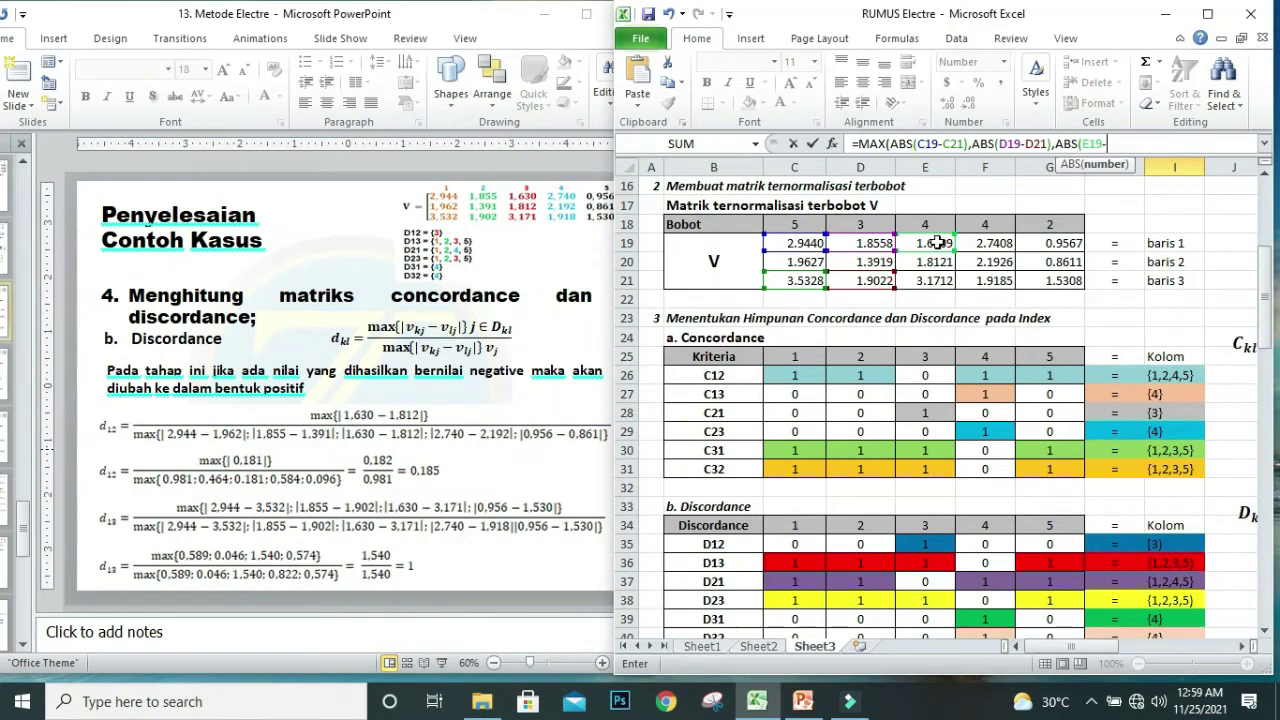
{"action": "left_click", "coordinate": [939, 280]}
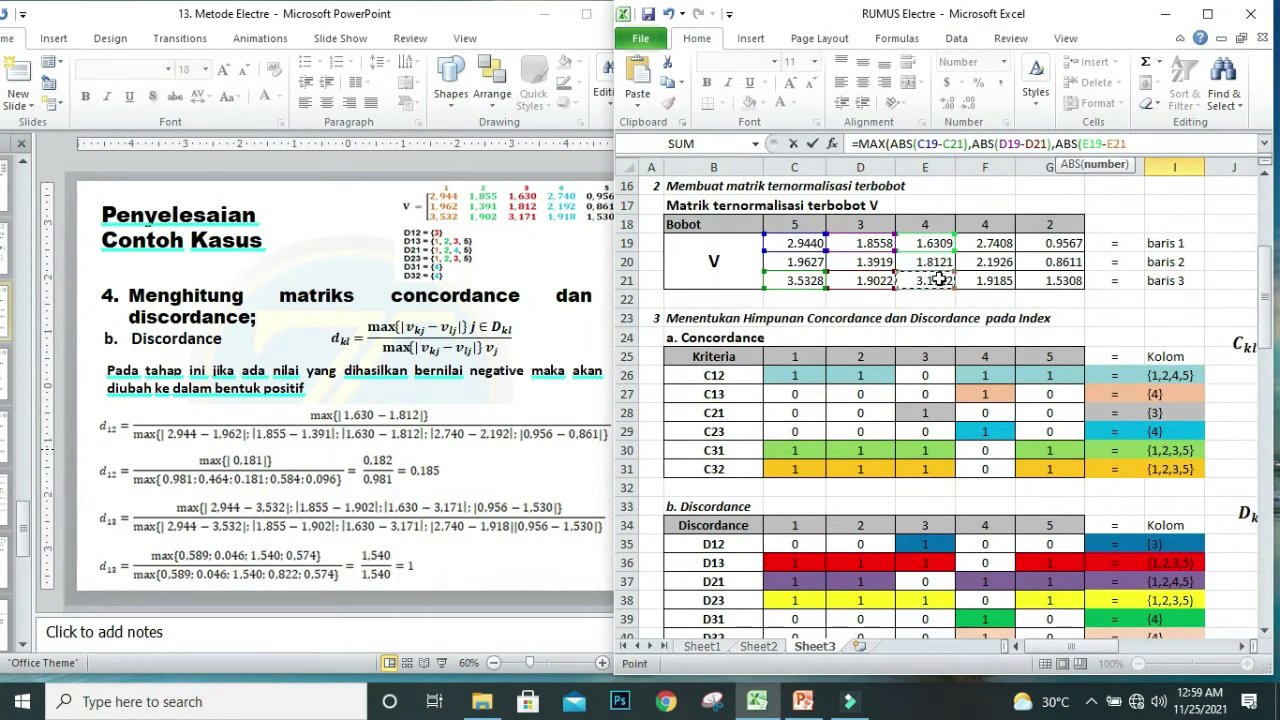
{"action": "type", "text": ")"}
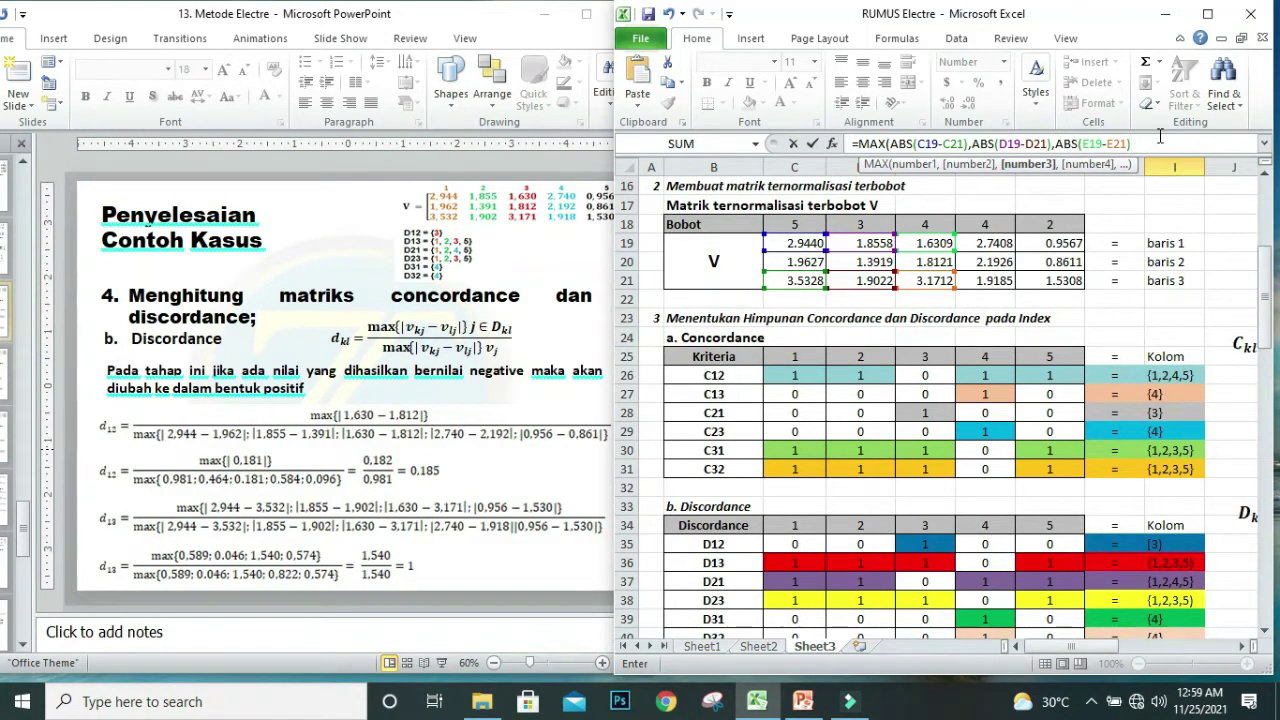
Add the column 5 term ABS(G19-G21) to the C13 numerator and close its MAX function.
{"action": "type", "text": ",ABS"}
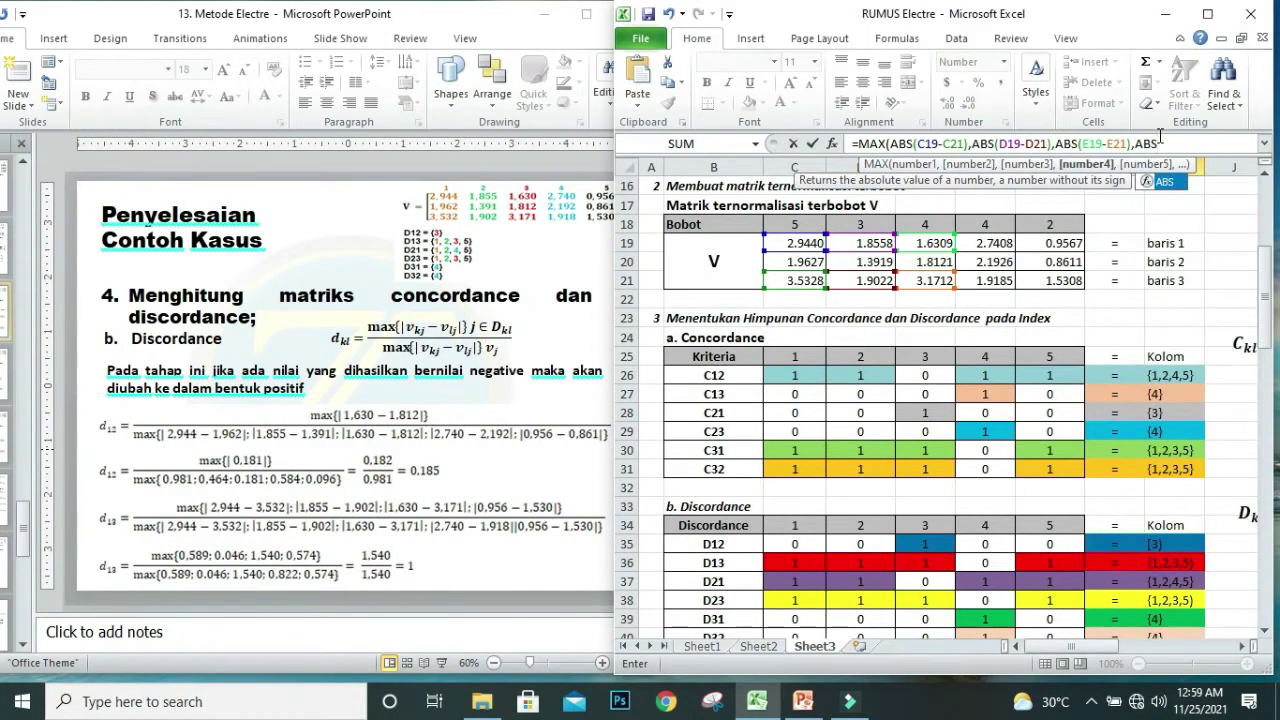
{"action": "type", "text": "("}
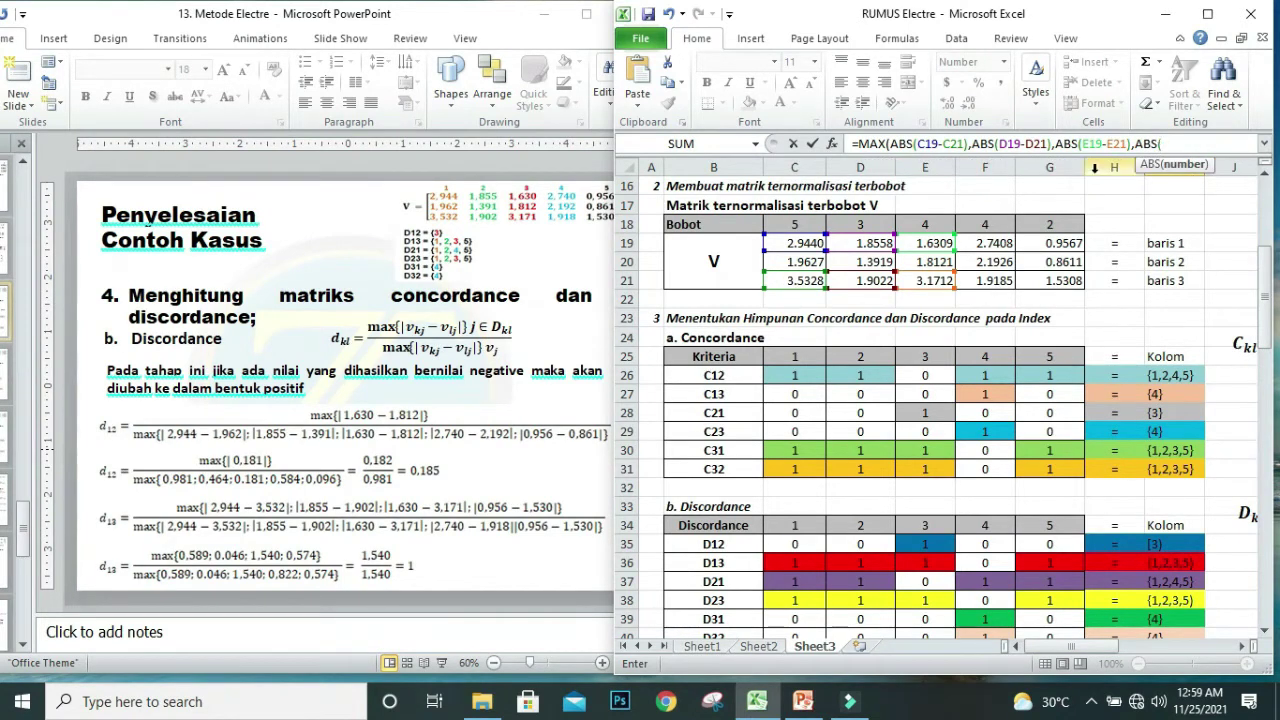
{"action": "left_click", "coordinate": [1065, 245]}
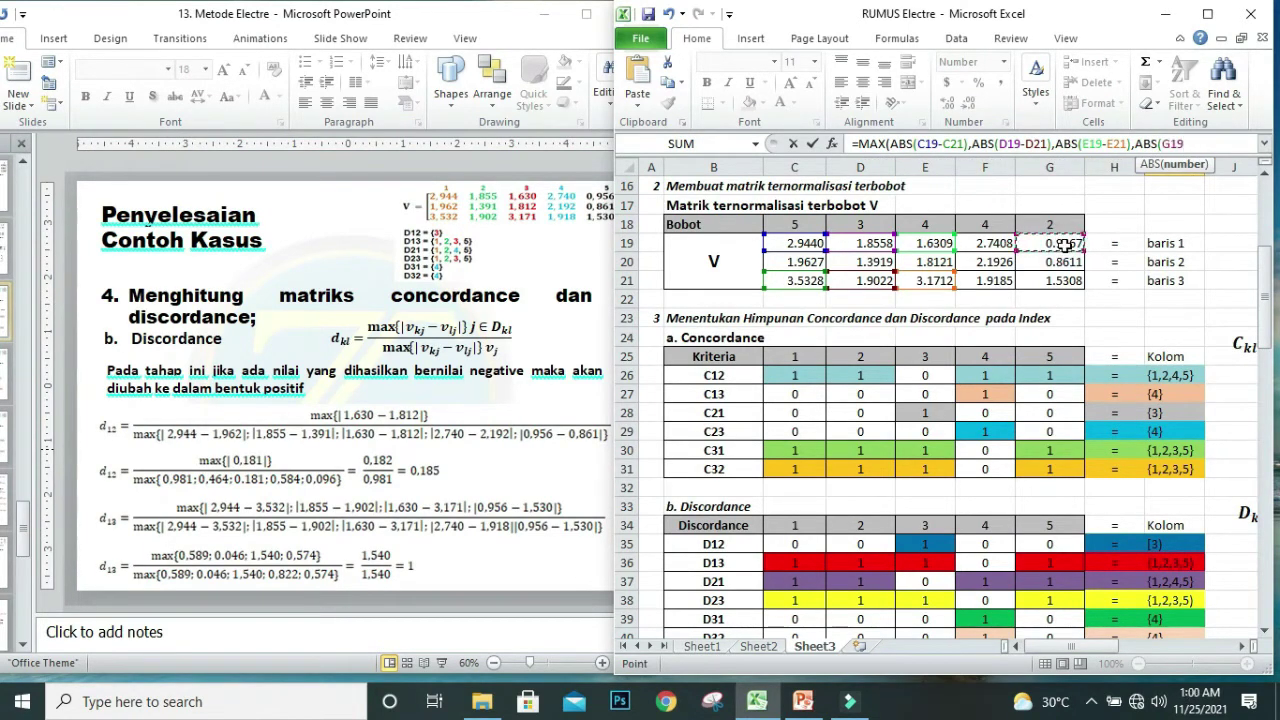
{"action": "type", "text": "-"}
{"action": "left_click", "coordinate": [1057, 280]}
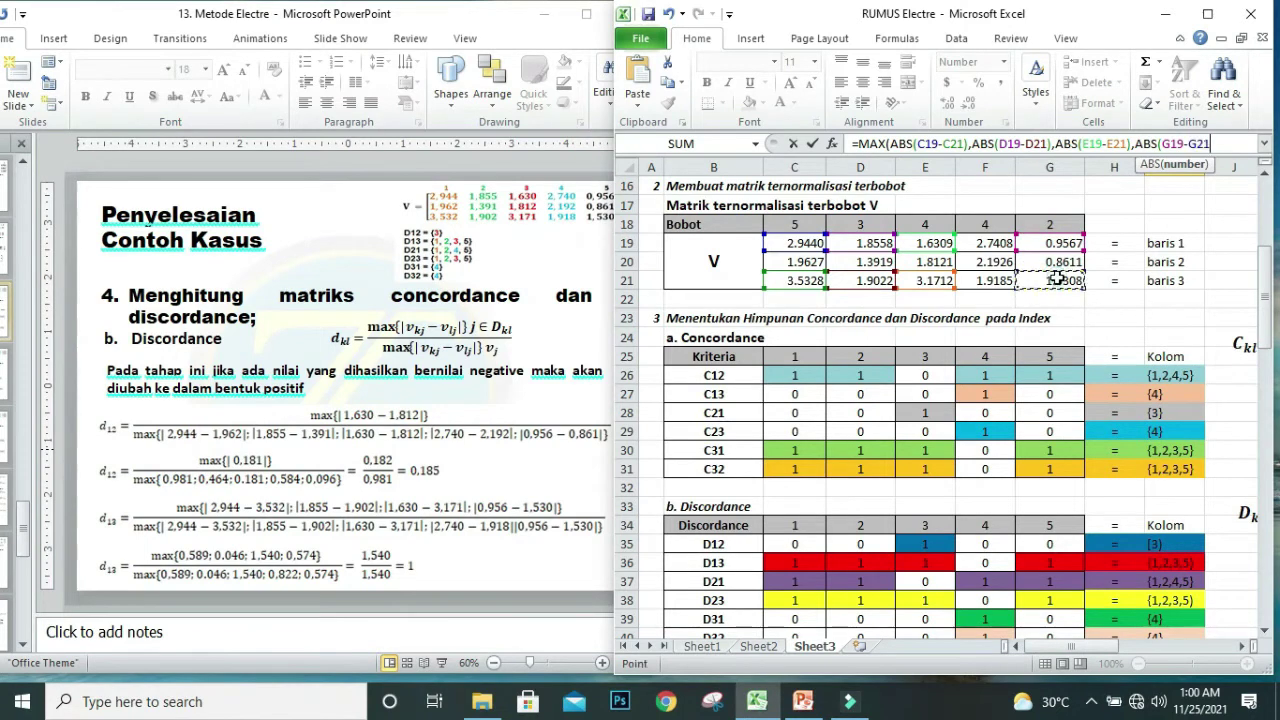
{"action": "type", "text": ")"}
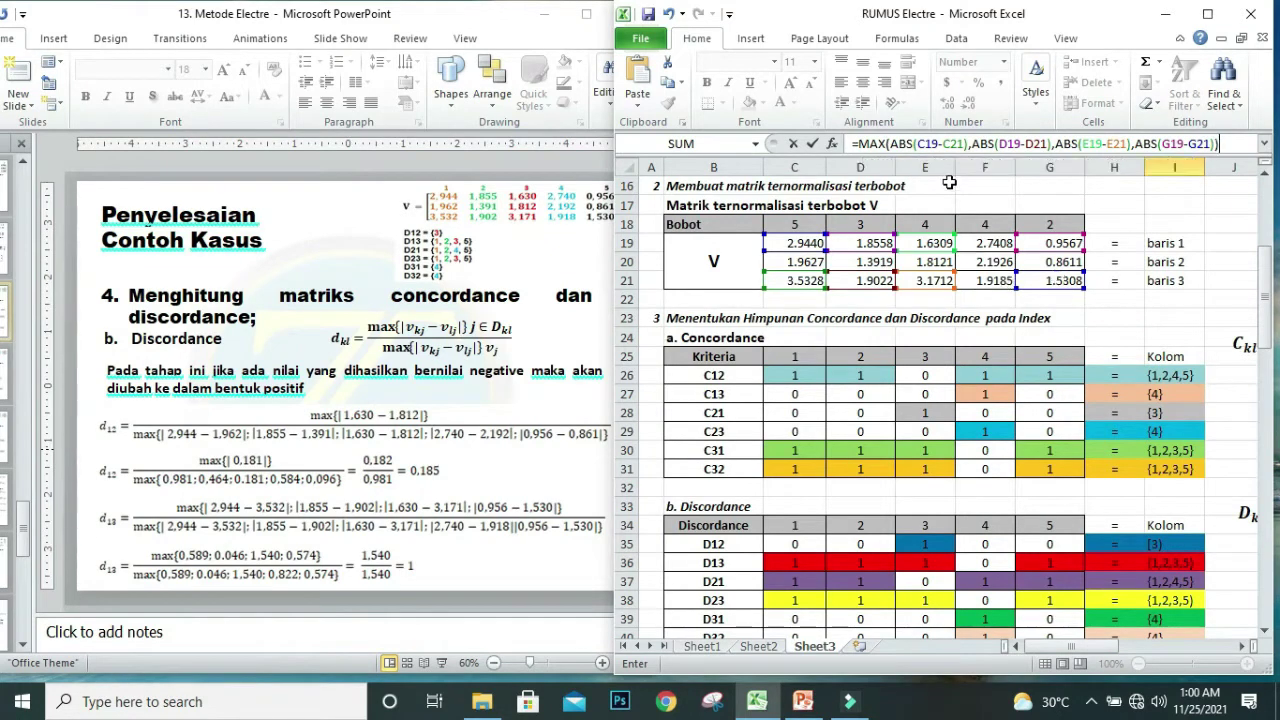
Divide the C13 numerator by a second MAX function, opening its argument list.
{"action": "left_click", "coordinate": [888, 144]}
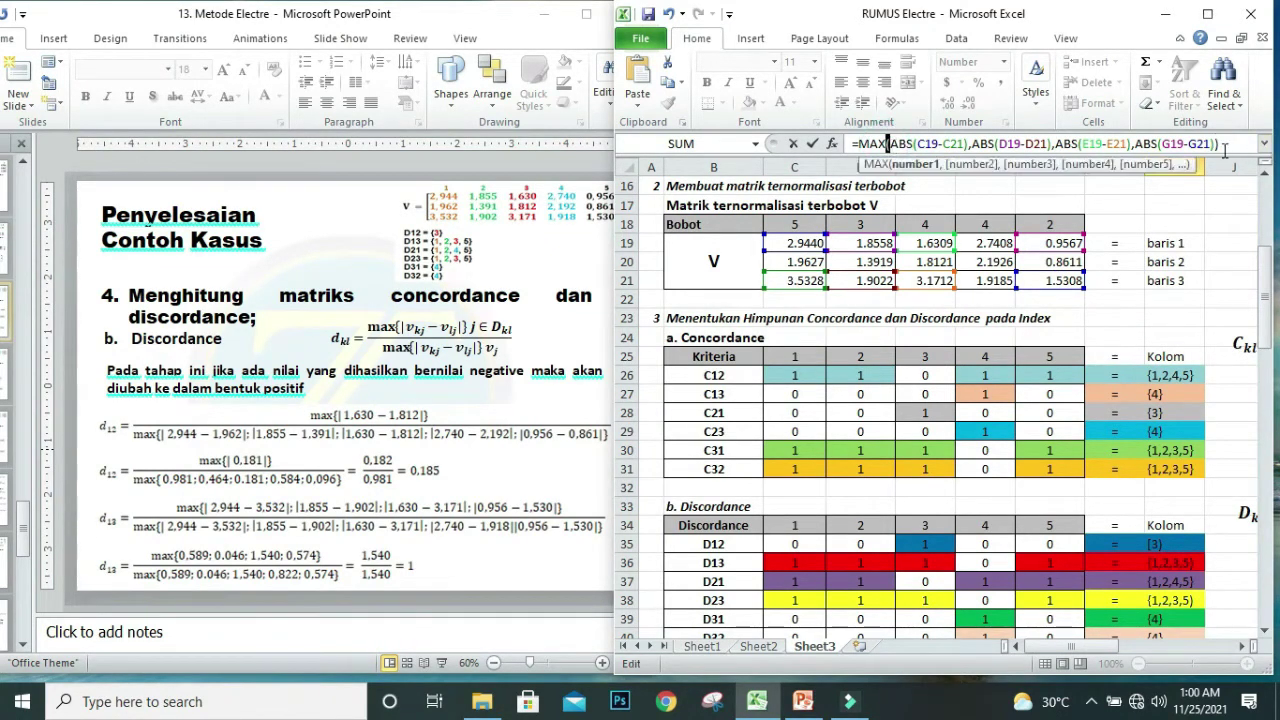
{"action": "type", "text": "("}
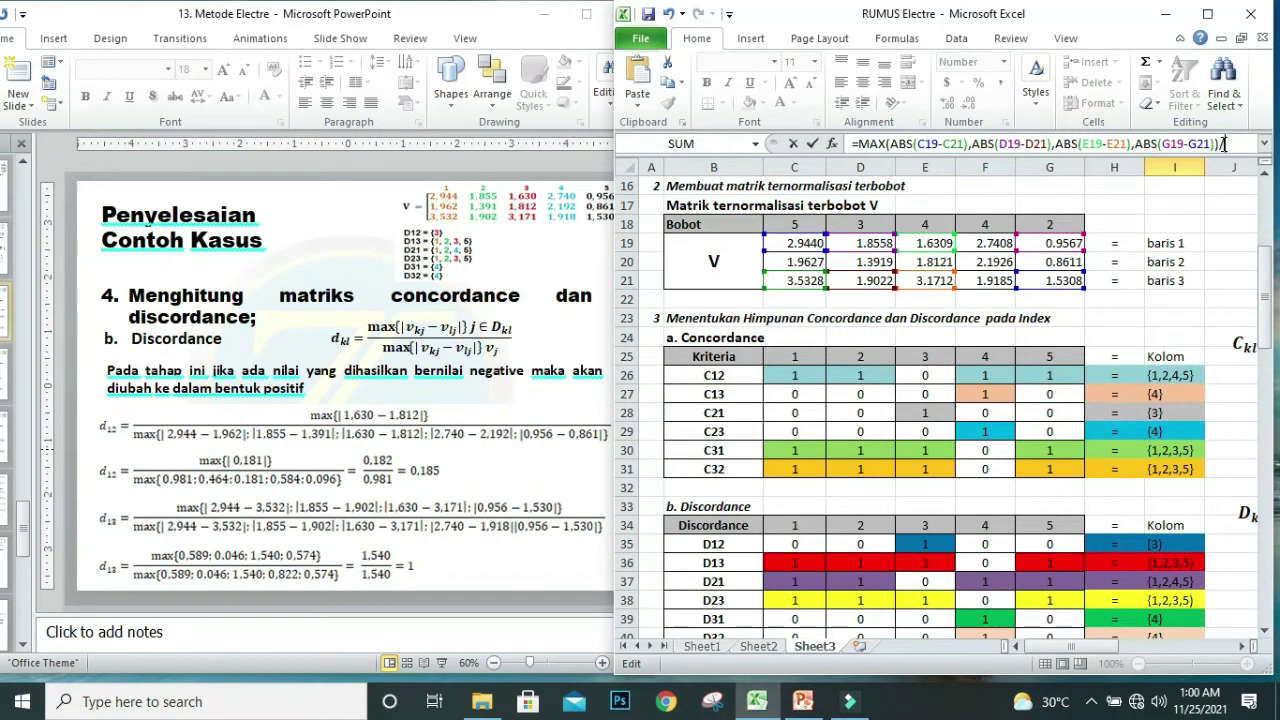
{"action": "key", "text": "shift+Home"}
{"action": "type", "text": "MA"}
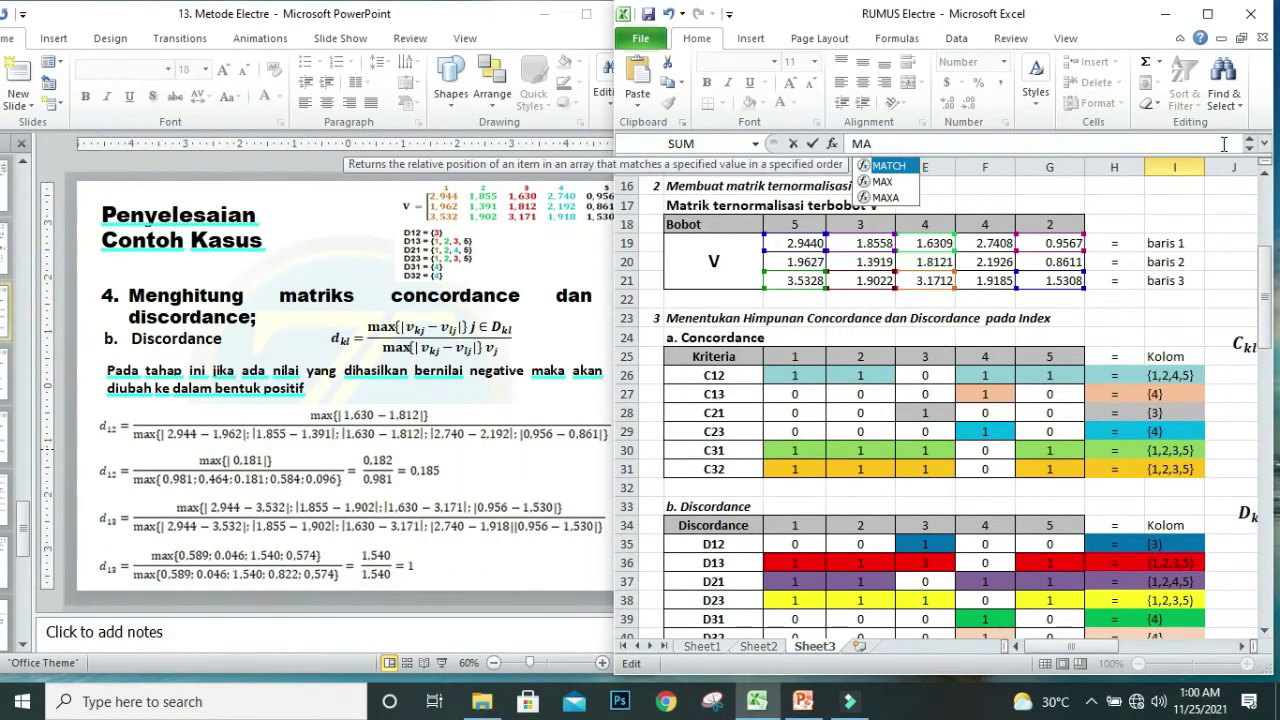
{"action": "type", "text": "X"}
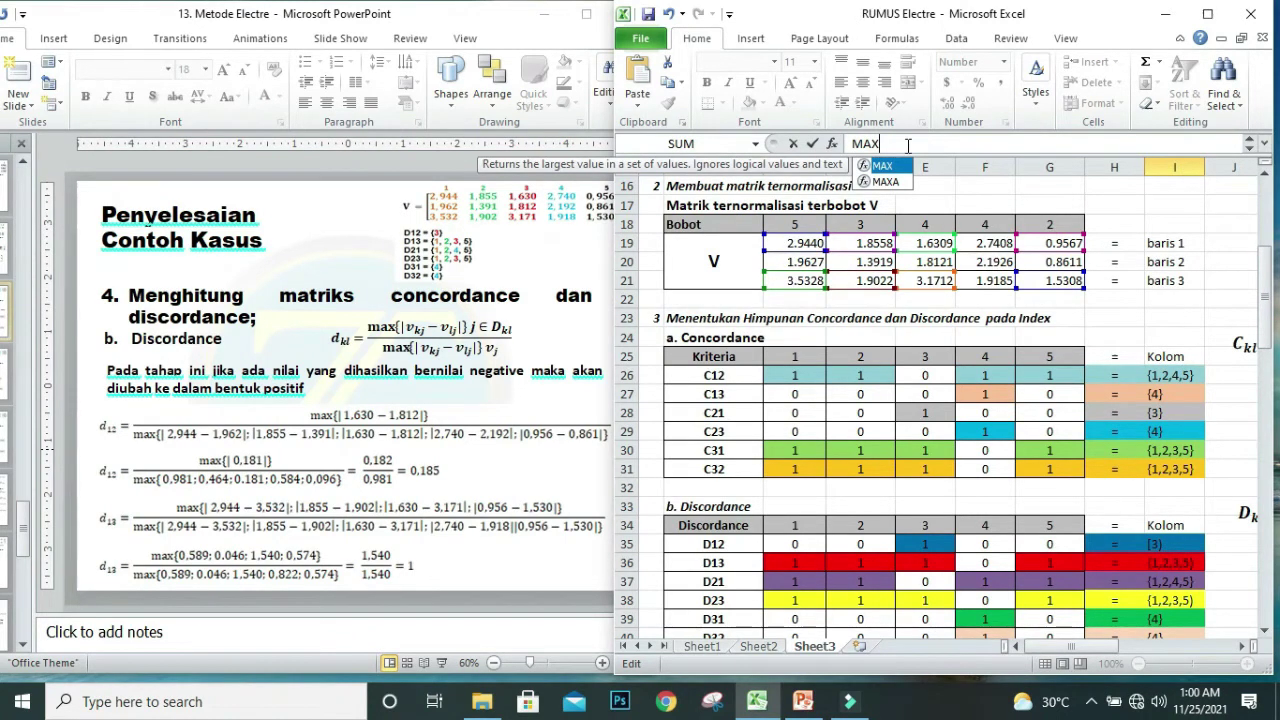
{"action": "type", "text": "("}
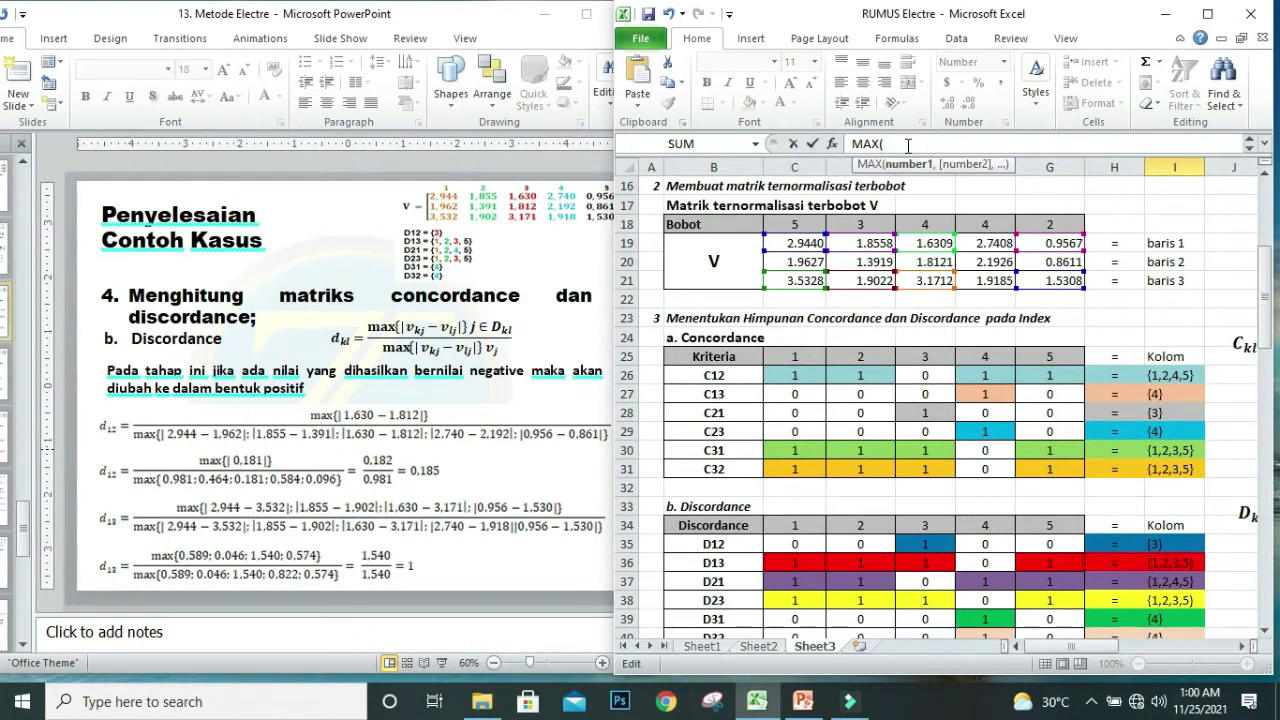
Enter ABS(C19-C21) as the first argument of the C13 denominator, followed by a comma.
{"action": "type", "text": "ABS"}
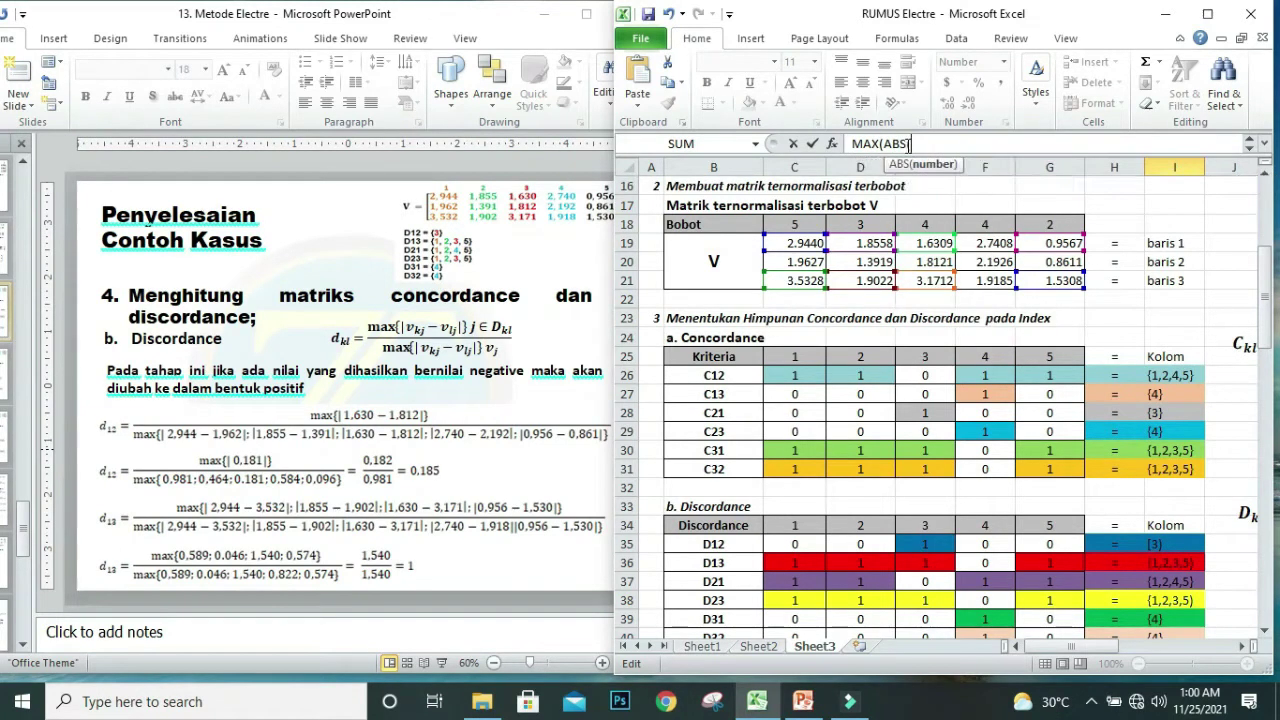
{"action": "type", "text": "("}
{"action": "left_click", "coordinate": [810, 245]}
{"action": "type", "text": "-"}
{"action": "left_click", "coordinate": [795, 280]}
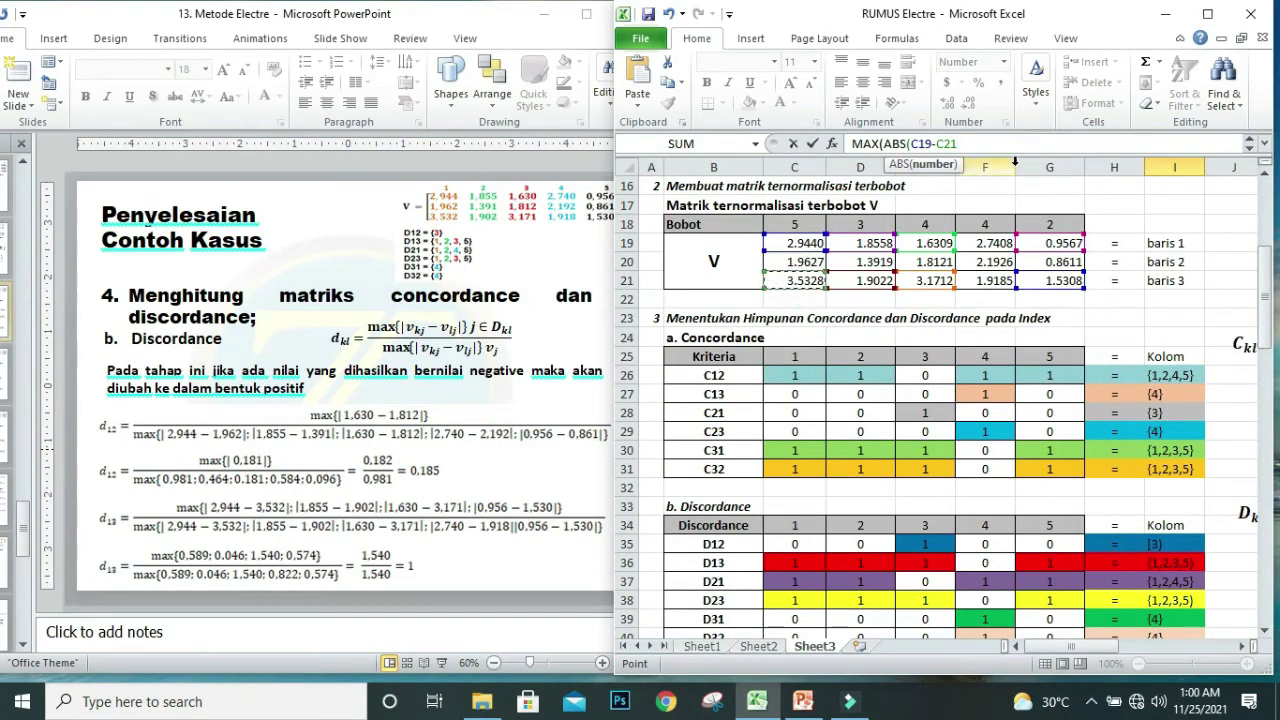
{"action": "type", "text": ")"}
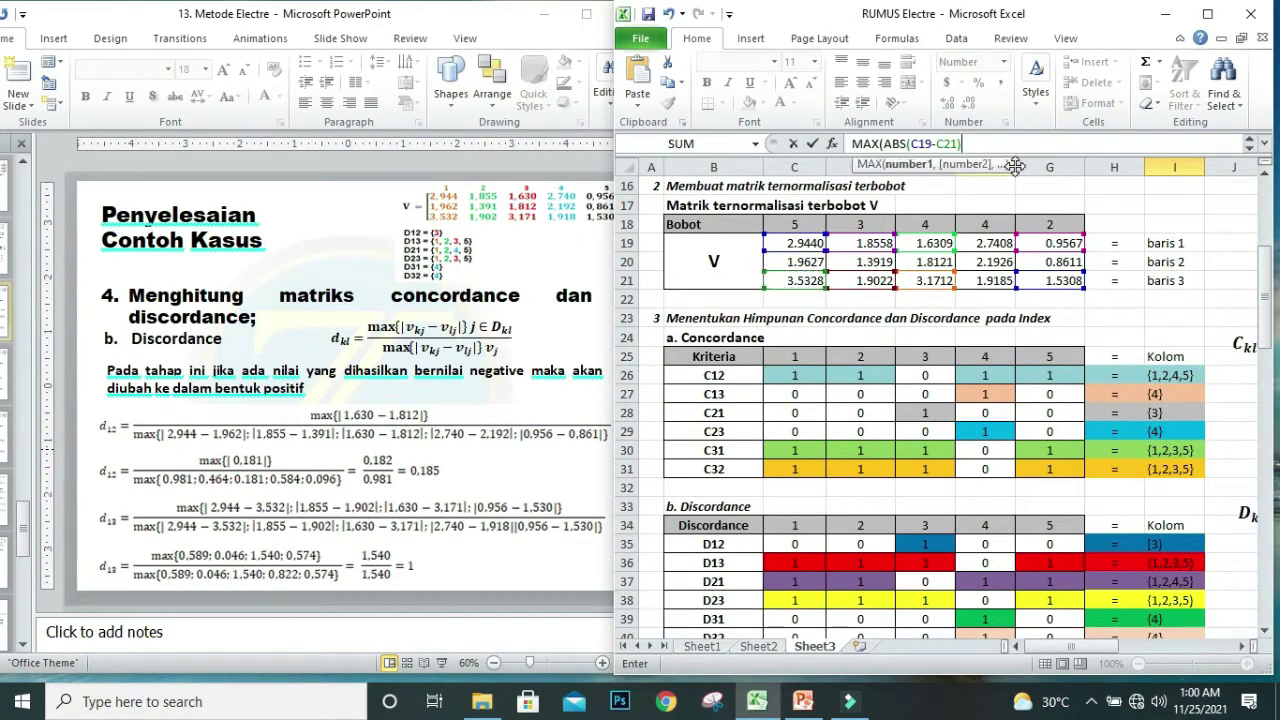
{"action": "type", "text": ","}
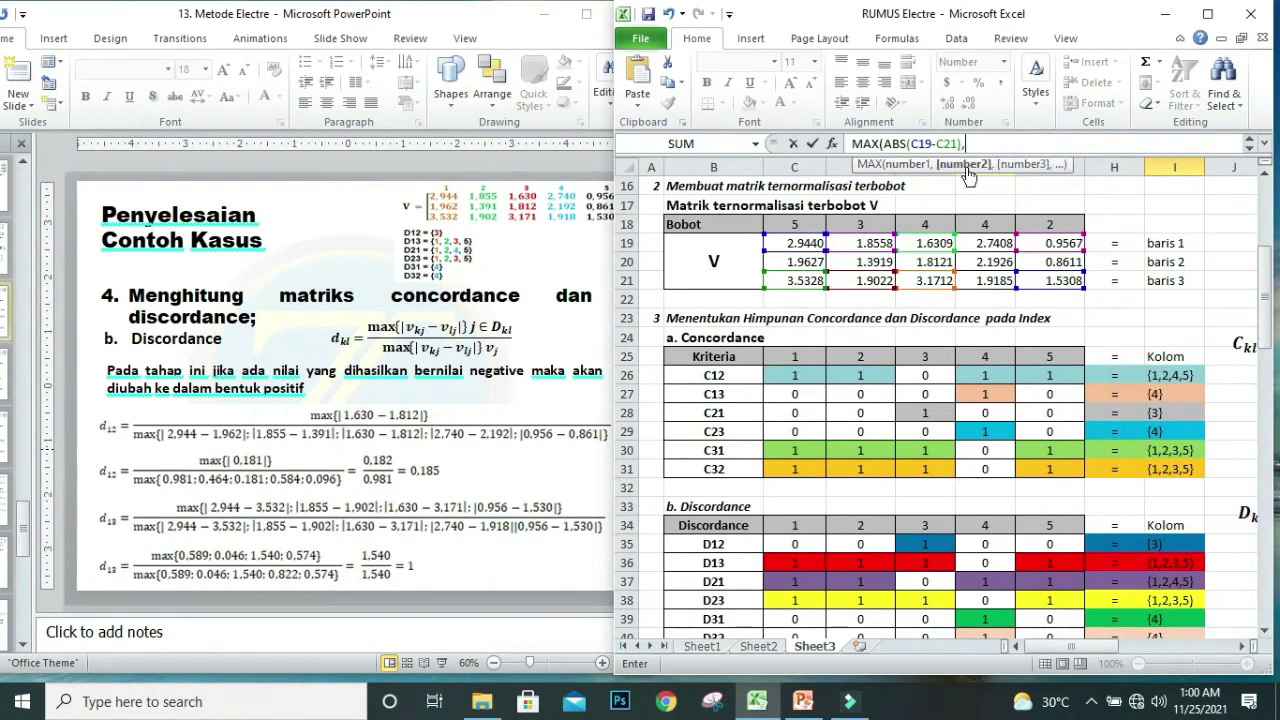
Duplicate the ABS(C19-C21) term in the C13 denominator and change the copy to ABS(D19-D21).
{"action": "left_click_drag", "start_coordinate": [884, 144], "coordinate": [972, 146]}
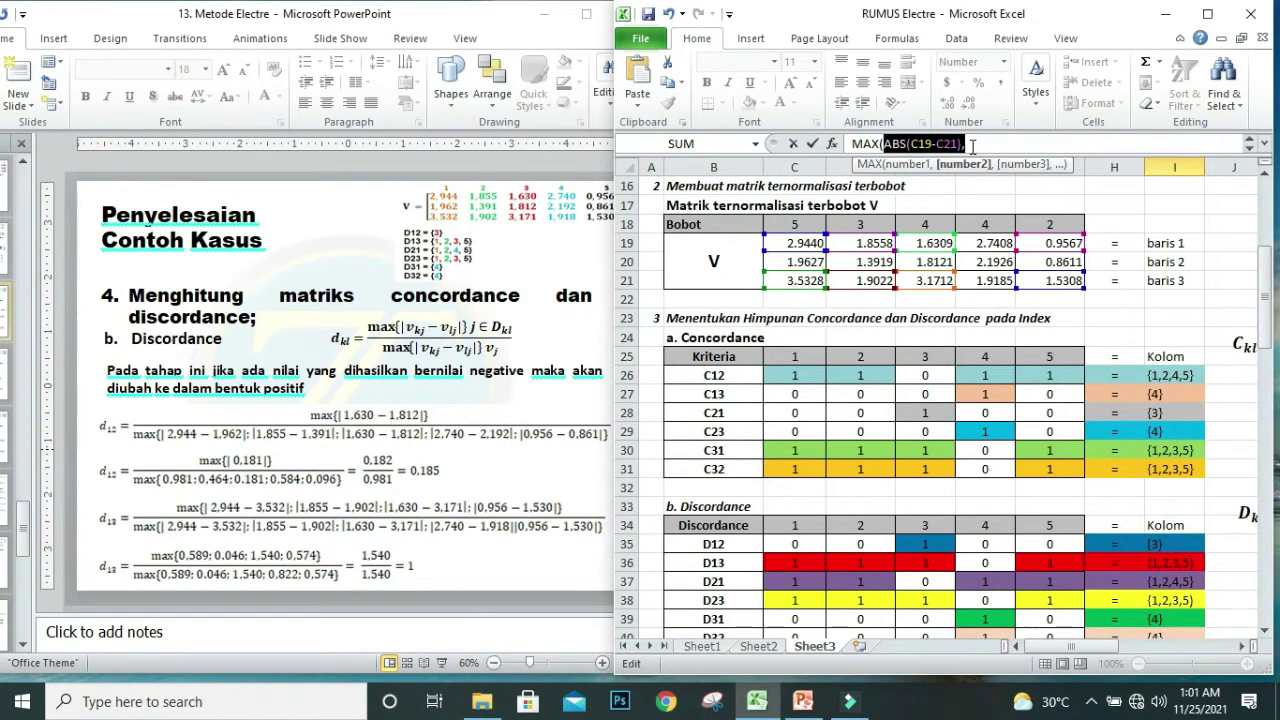
{"action": "key", "text": "ctrl+c"}
{"action": "left_click", "coordinate": [976, 144]}
{"action": "key", "text": "ctrl+v"}
{"action": "type", "text": ","}
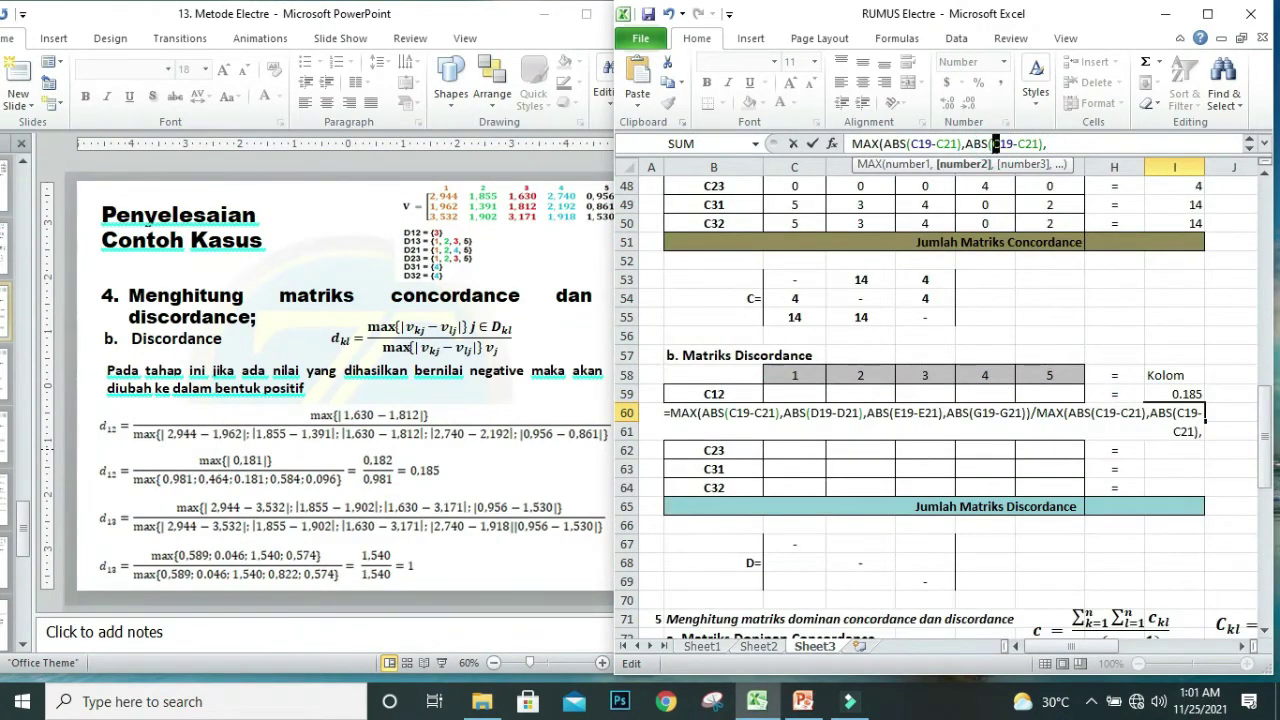
{"action": "left_click", "coordinate": [996, 144]}
{"action": "type", "text": "D"}
{"action": "left_click", "coordinate": [1021, 144]}
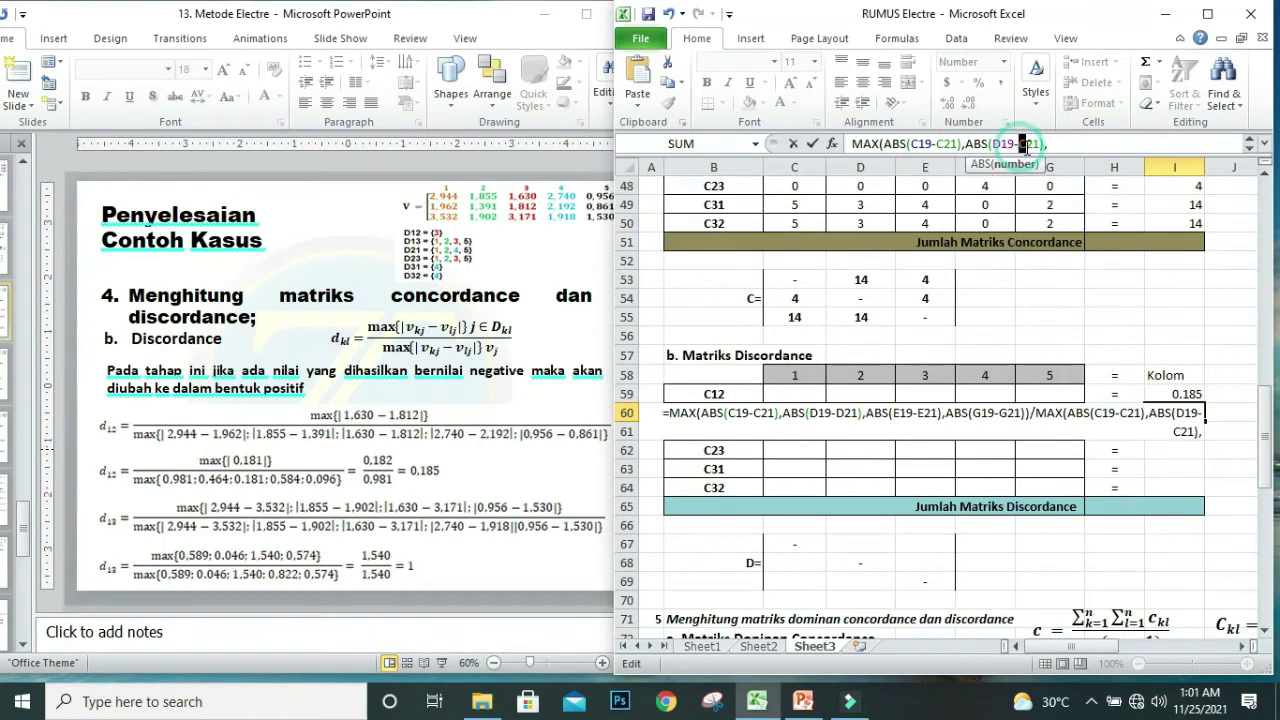
{"action": "key", "text": "Delete"}
{"action": "type", "text": "D"}
Append another copy of the ABS(C19-C21) term to the C13 denominator and change it to ABS(E19-E21).
{"action": "key", "text": "ctrl+v"}
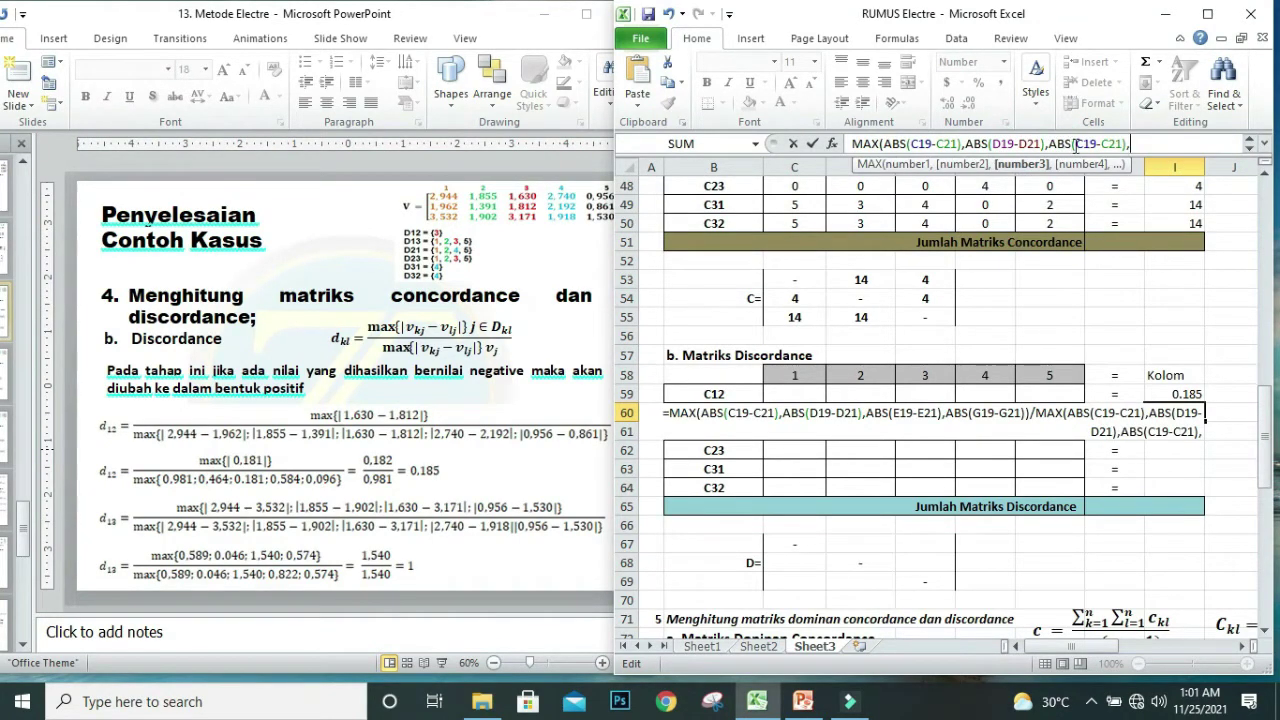
{"action": "left_click_drag", "start_coordinate": [1076, 144], "coordinate": [1107, 145]}
{"action": "type", "text": "E19-"}
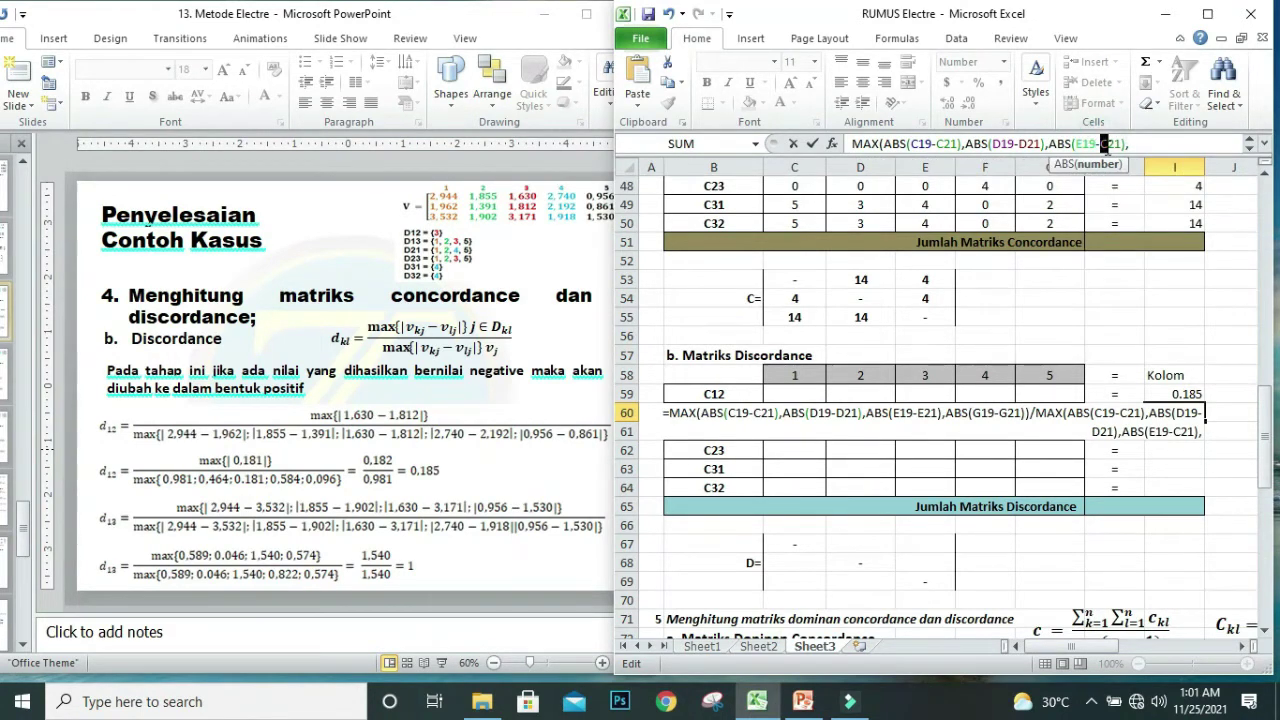
{"action": "type", "text": "E"}
Append the column 4 term to the C13 denominator by pasting the copied term and changing it to ABS(F19-F21).
{"action": "left_click", "coordinate": [1131, 144]}
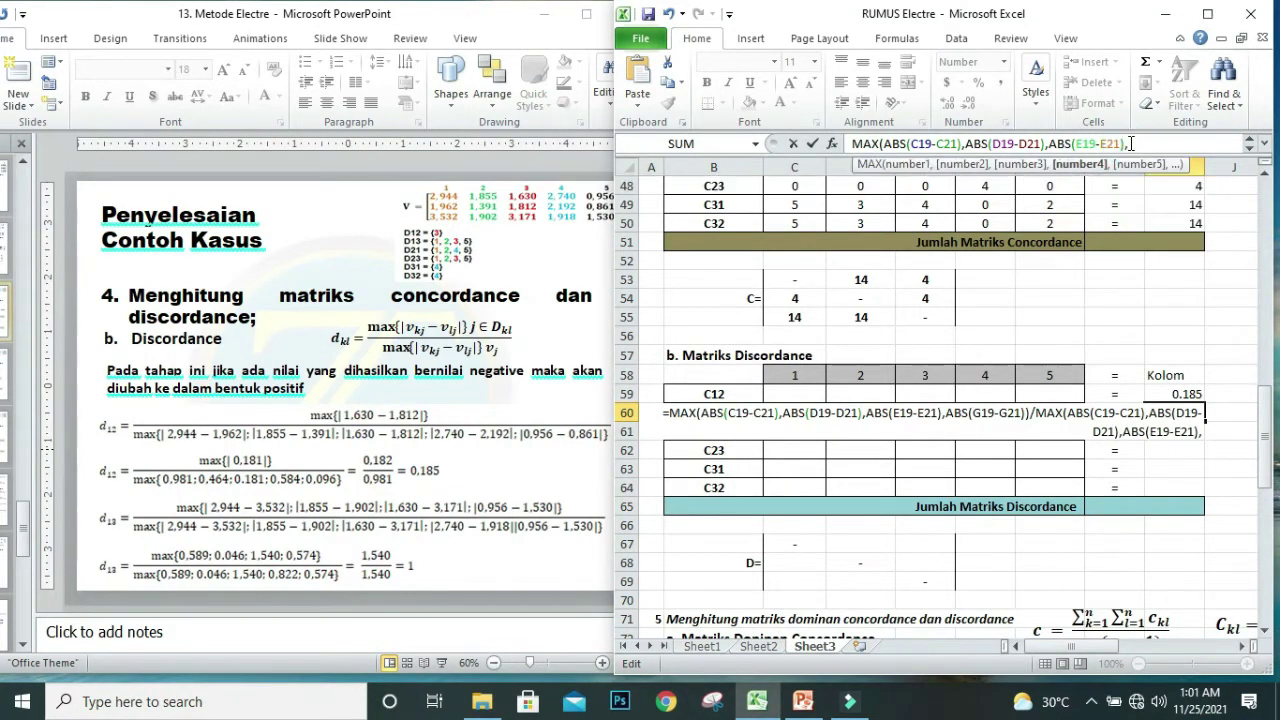
{"action": "key", "text": "ctrl+v"}
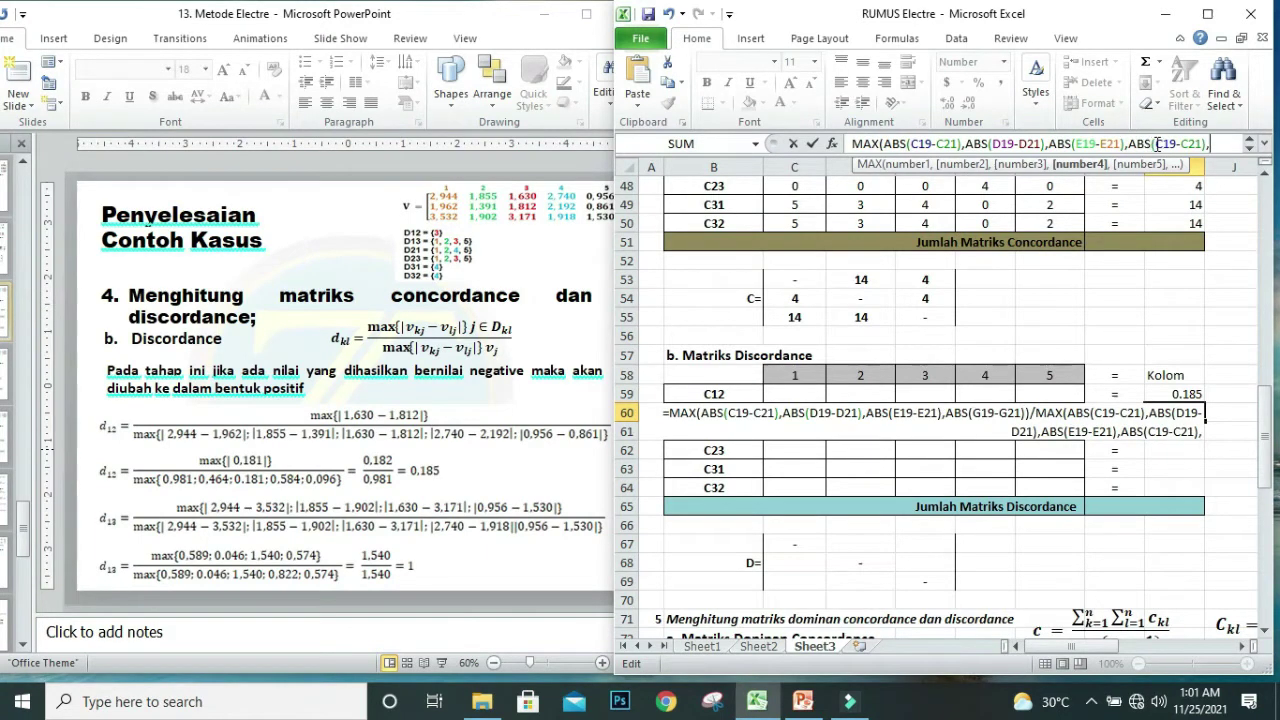
{"action": "left_click_drag", "start_coordinate": [1156, 144], "coordinate": [1163, 144]}
{"action": "type", "text": "F"}
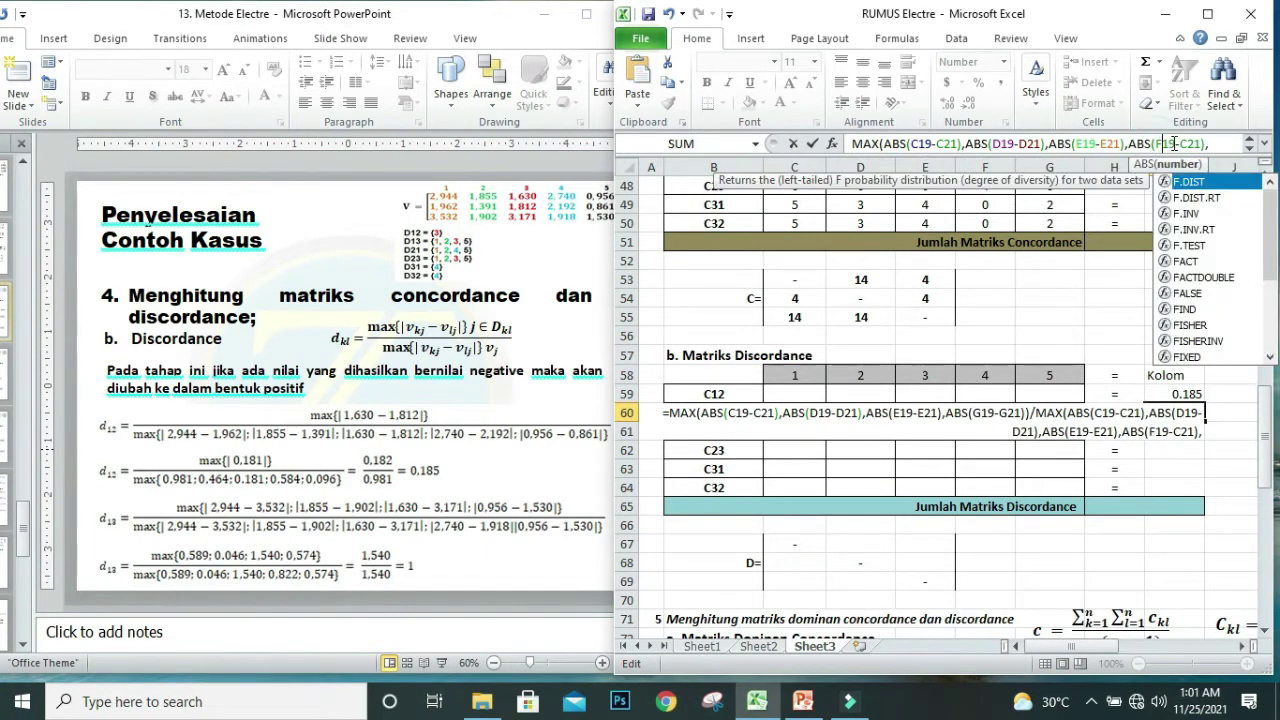
{"action": "left_click_drag", "start_coordinate": [1180, 144], "coordinate": [1187, 144]}
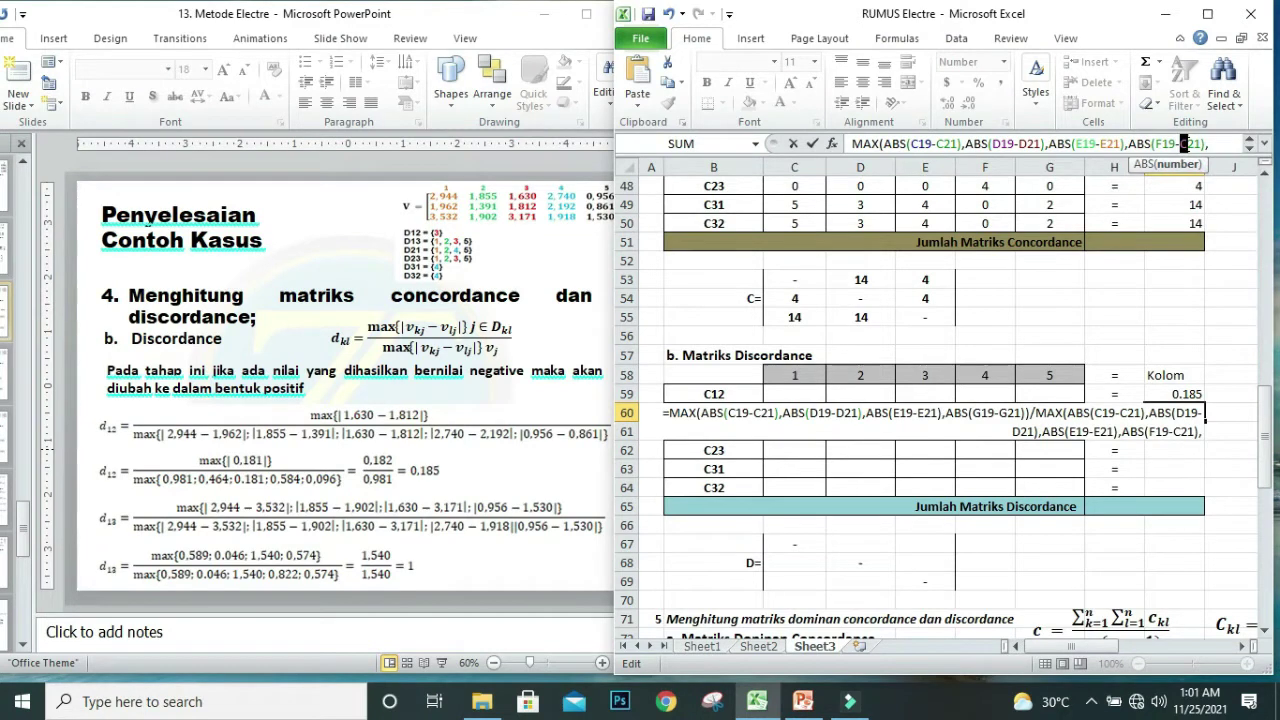
{"action": "type", "text": "F"}
Append the column 5 term to the C13 denominator by pasting the copied term and changing it to ABS(G19-G21).
{"action": "left_click", "coordinate": [1211, 143]}
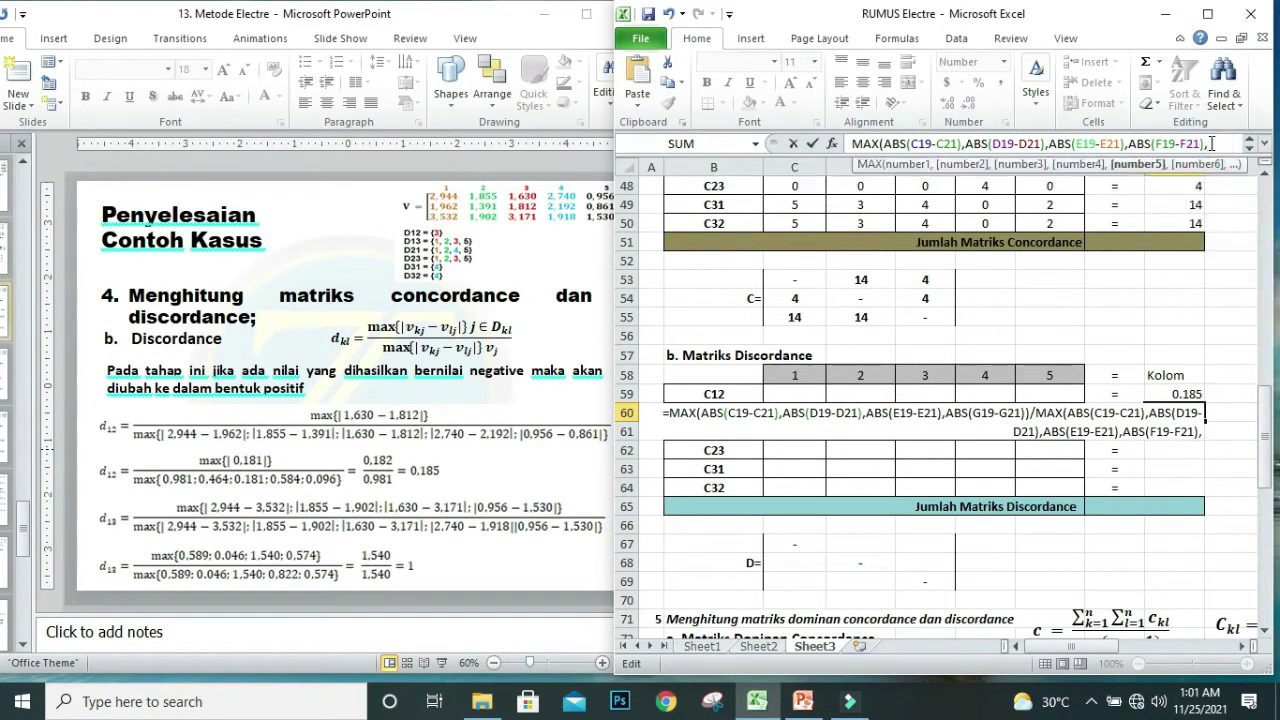
{"action": "key", "text": "ctrl+v"}
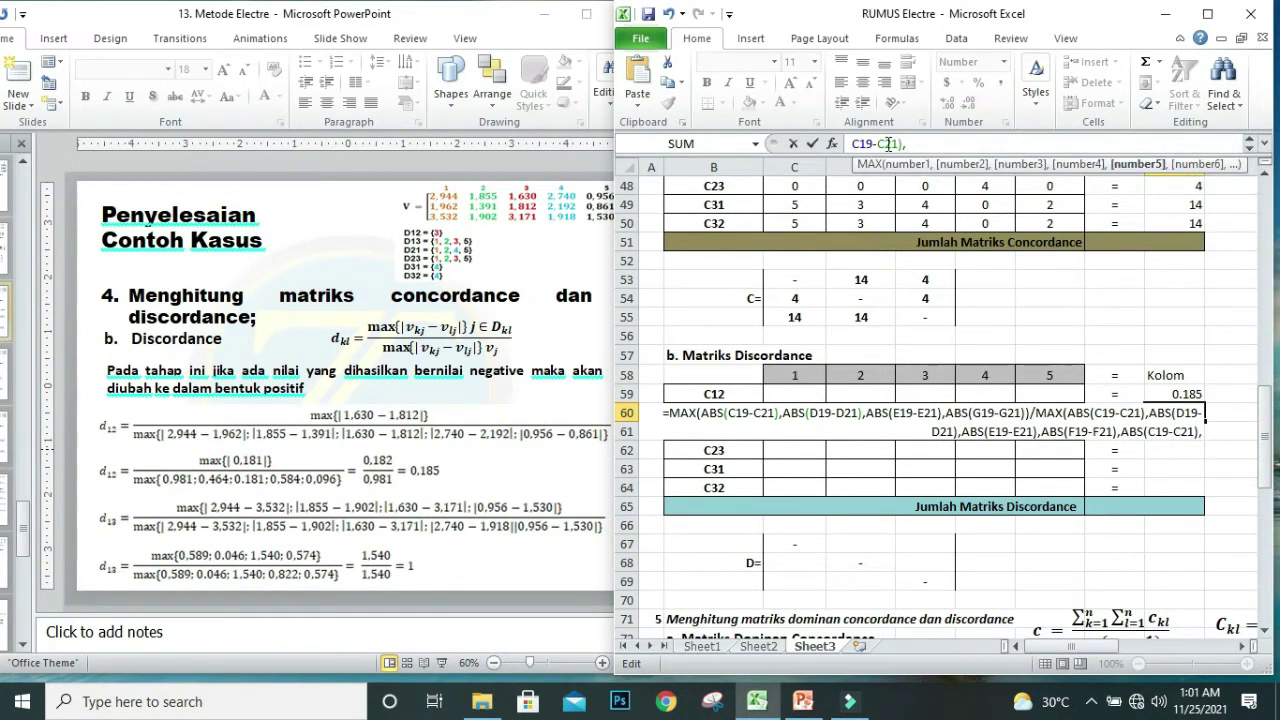
{"action": "left_click_drag", "start_coordinate": [862, 143], "coordinate": [876, 143]}
{"action": "type", "text": "G19-"}
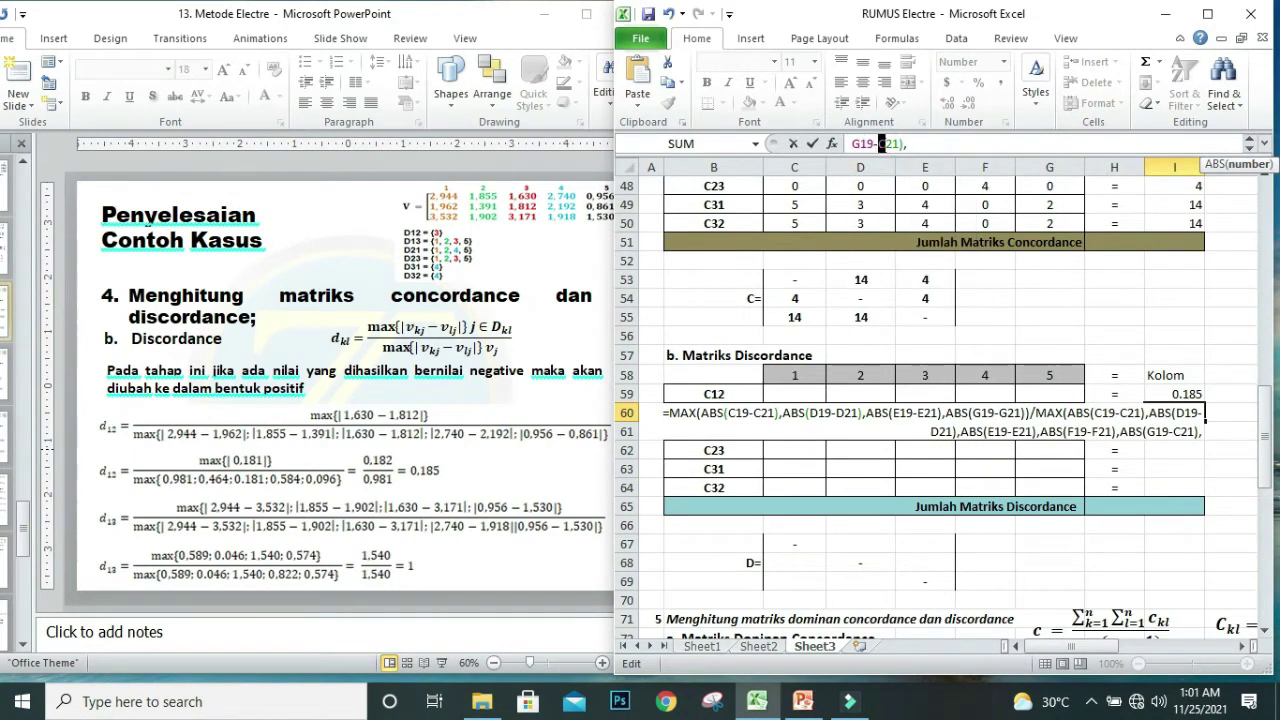
{"action": "type", "text": "G"}
Remove the trailing comma, commit the C13 formula, and switch to the PowerPoint slide to compare the d13 result.
{"action": "left_click", "coordinate": [918, 146]}
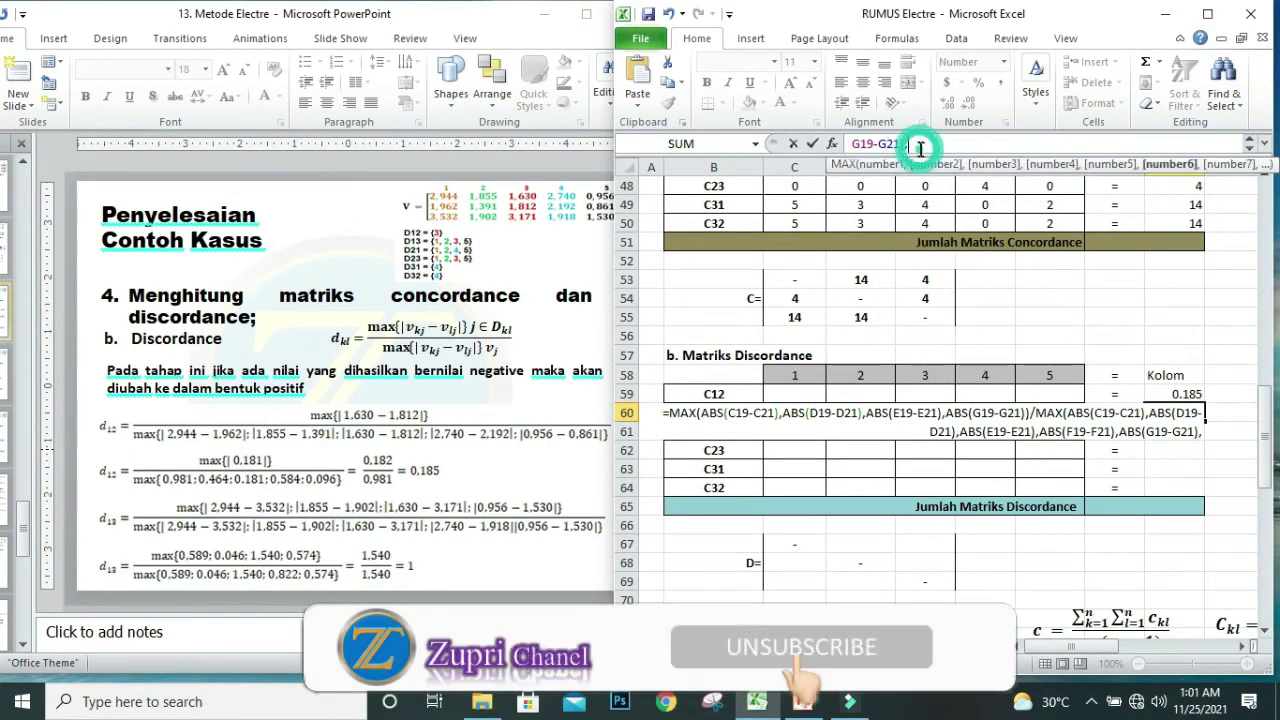
{"action": "key", "text": "BackSpace"}
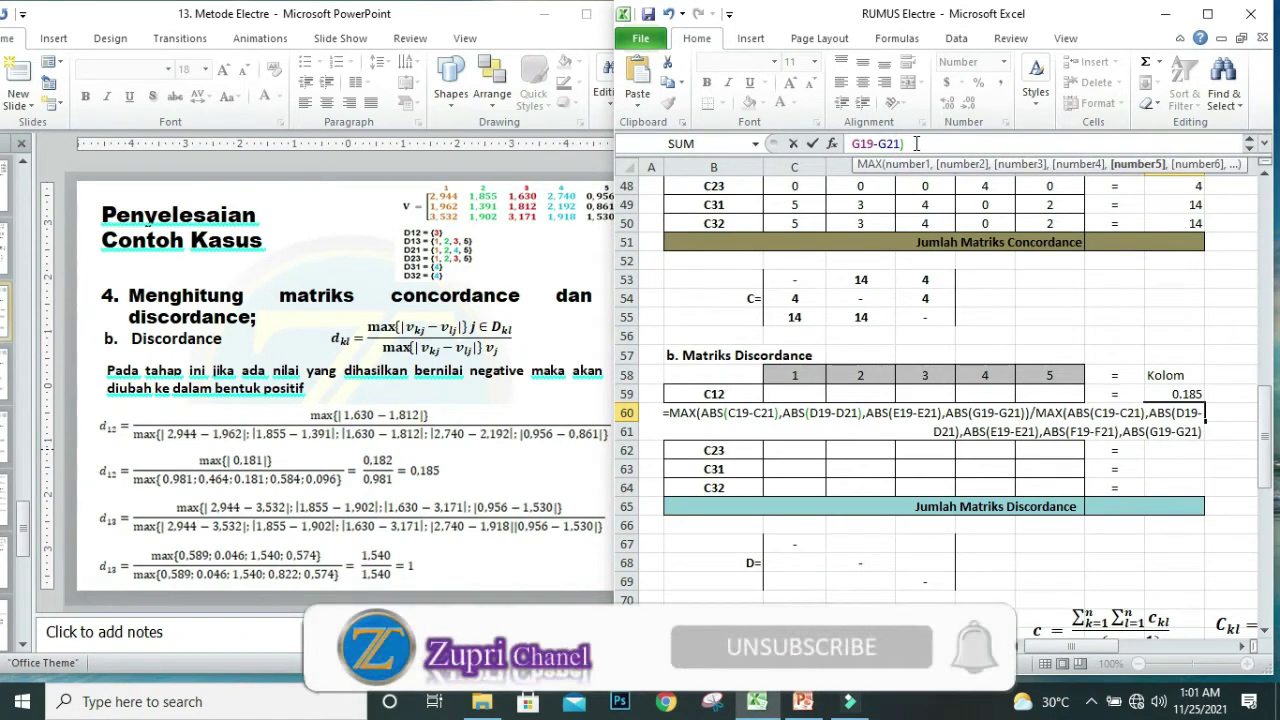
{"action": "key", "text": "Return"}
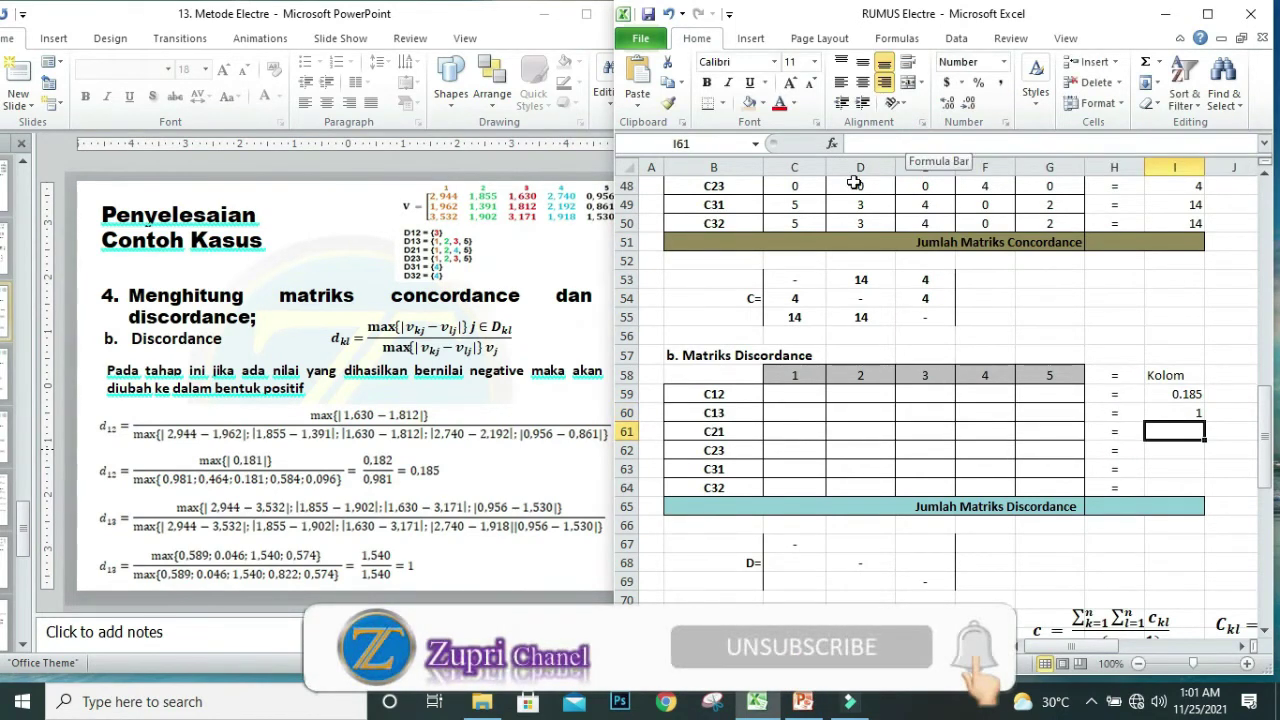
{"action": "left_click", "coordinate": [420, 572]}
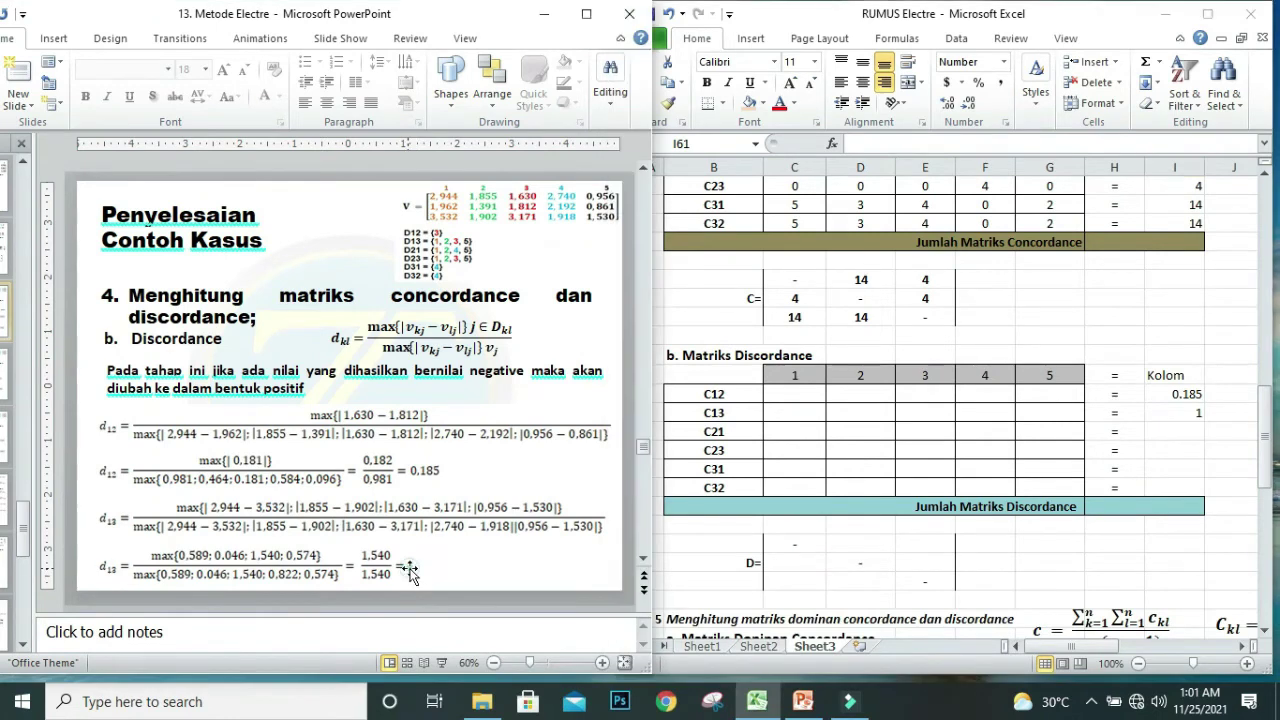
Advance the PowerPoint presentation to the d21 calculation slide, then start the C21 discordance formula in Excel cell I61 with =MAX(ABS(.
{"action": "left_click", "coordinate": [644, 597]}
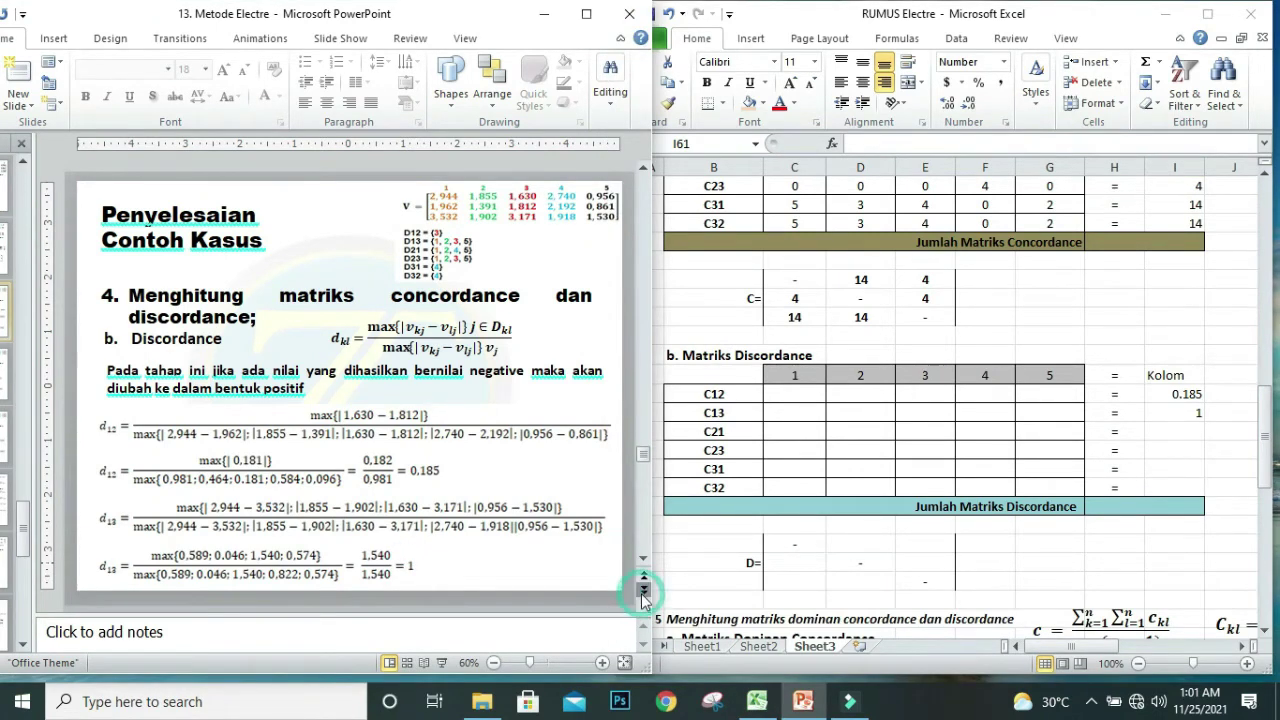
{"action": "left_click", "coordinate": [1180, 431]}
{"action": "type", "text": "="}
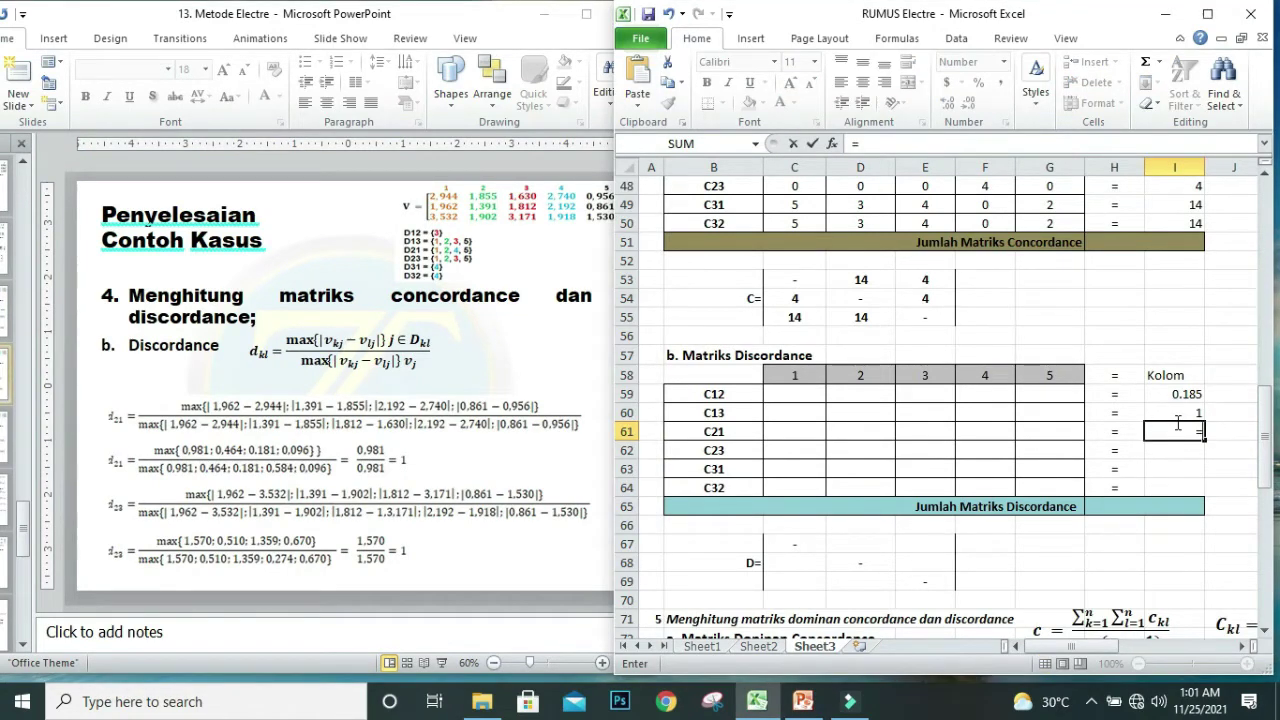
{"action": "type", "text": "MAX"}
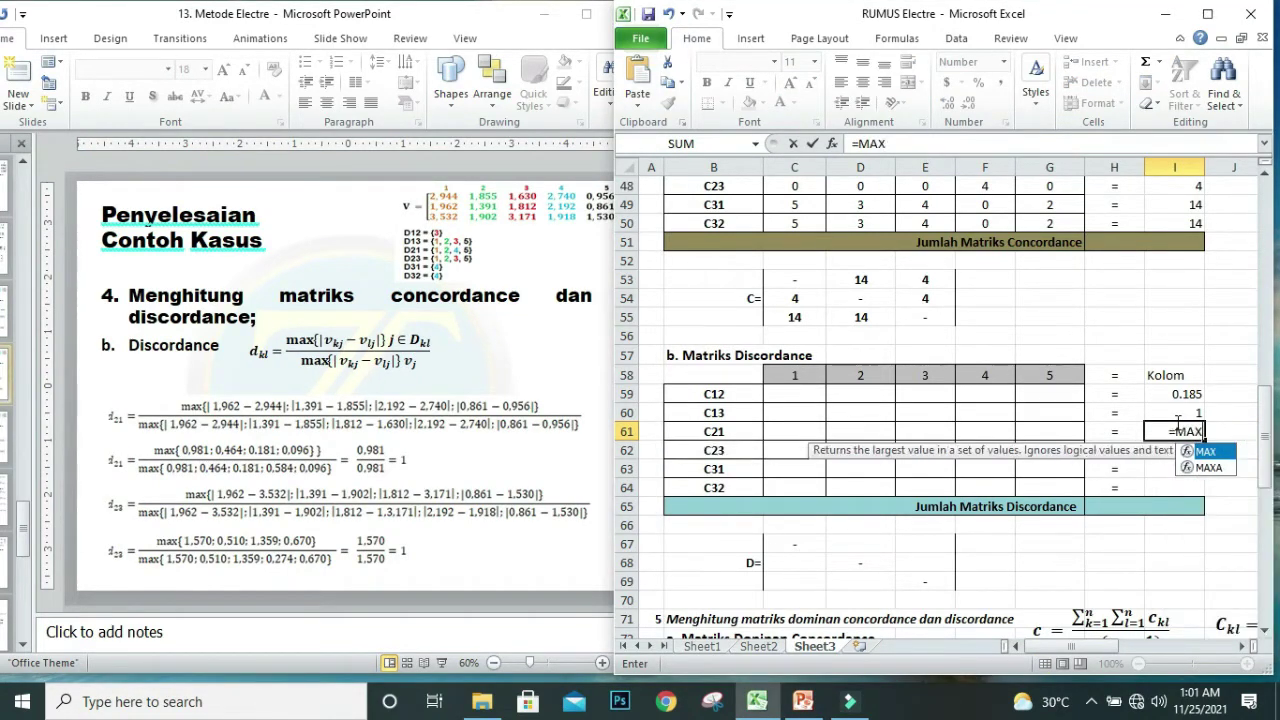
{"action": "type", "text": "(ABS"}
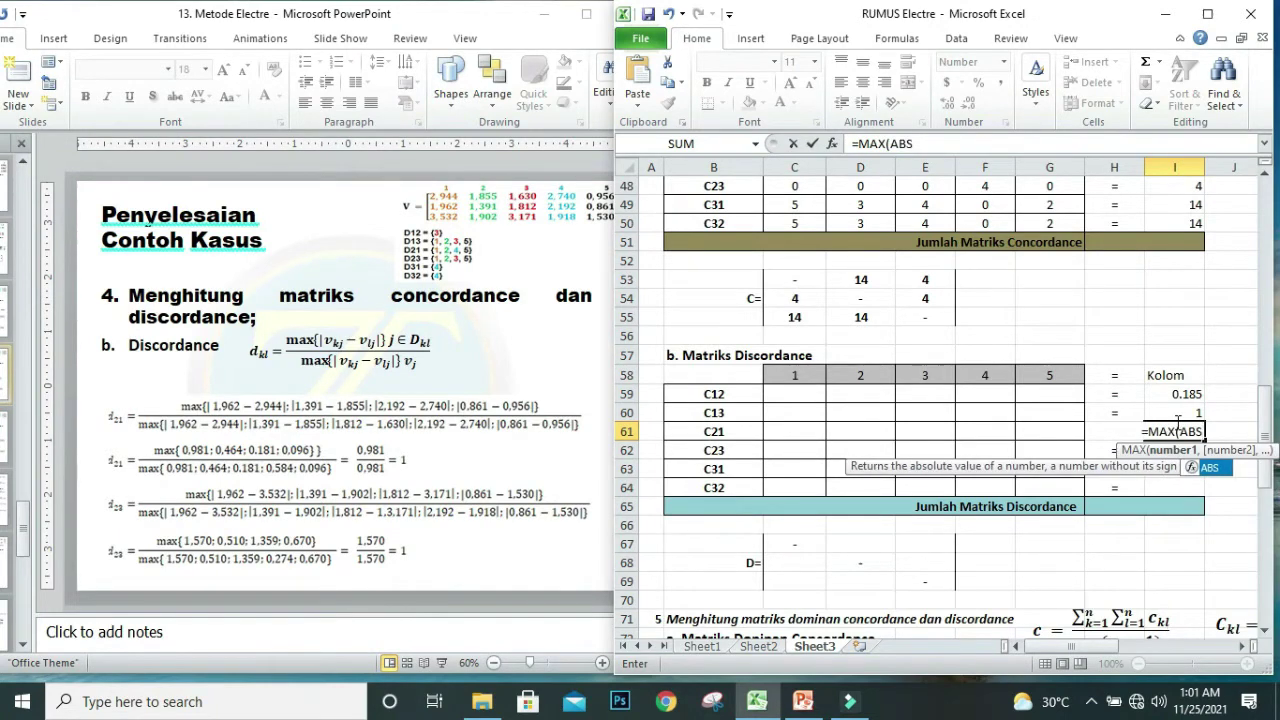
{"action": "type", "text": "("}
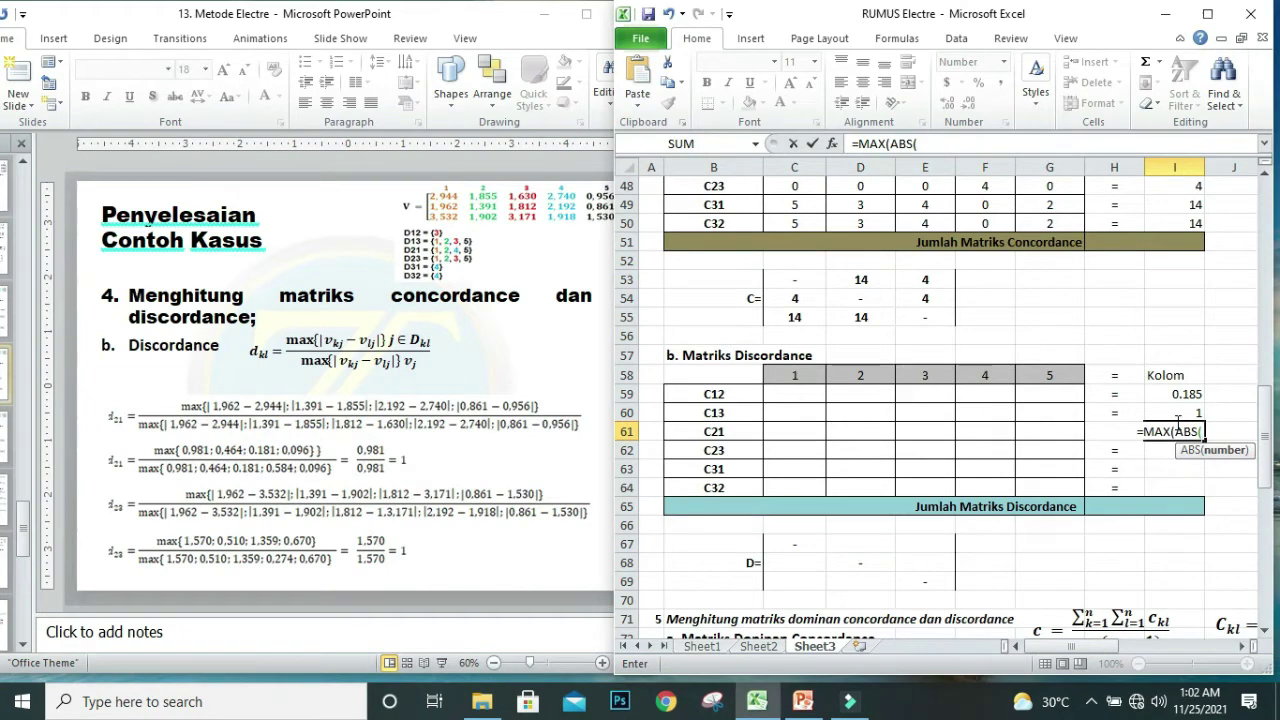
Complete the first absolute difference of the C21 numerator as ABS(C20-C19), using column 1 of weighted matrix V.
{"action": "left_click_drag", "start_coordinate": [1268, 432], "coordinate": [1277, 316]}
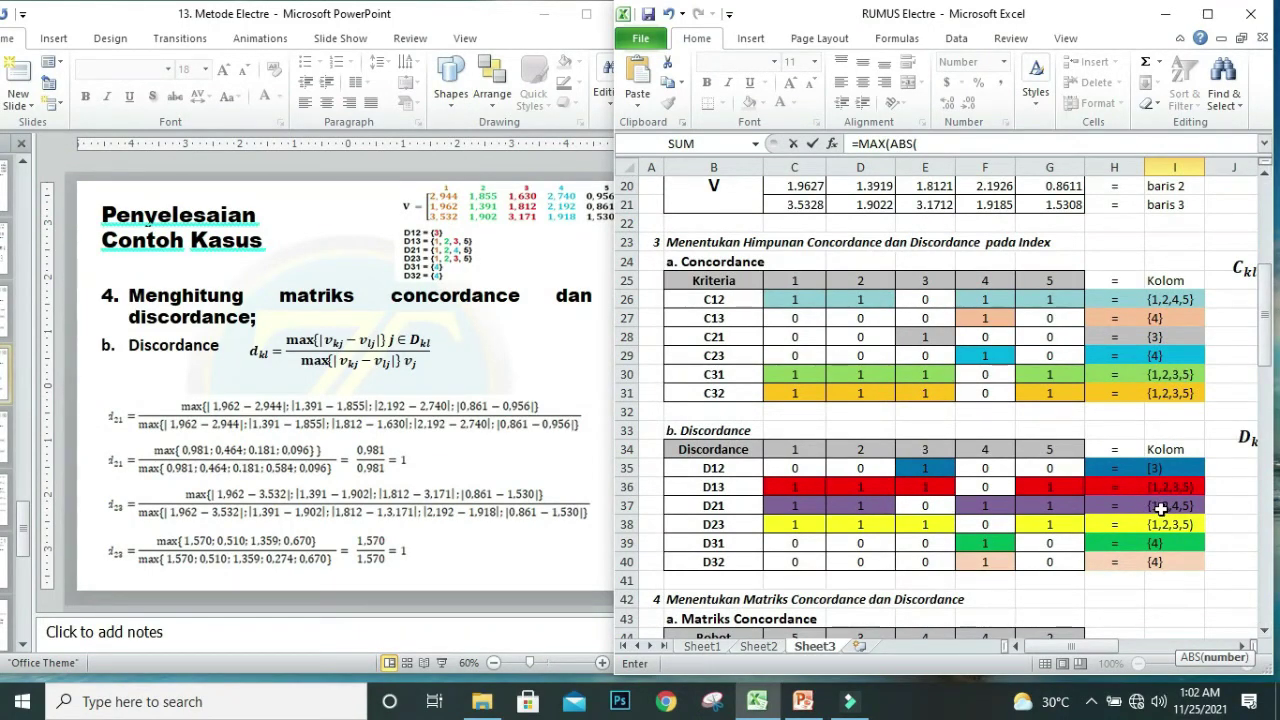
{"action": "left_click_drag", "start_coordinate": [1270, 358], "coordinate": [1265, 340]}
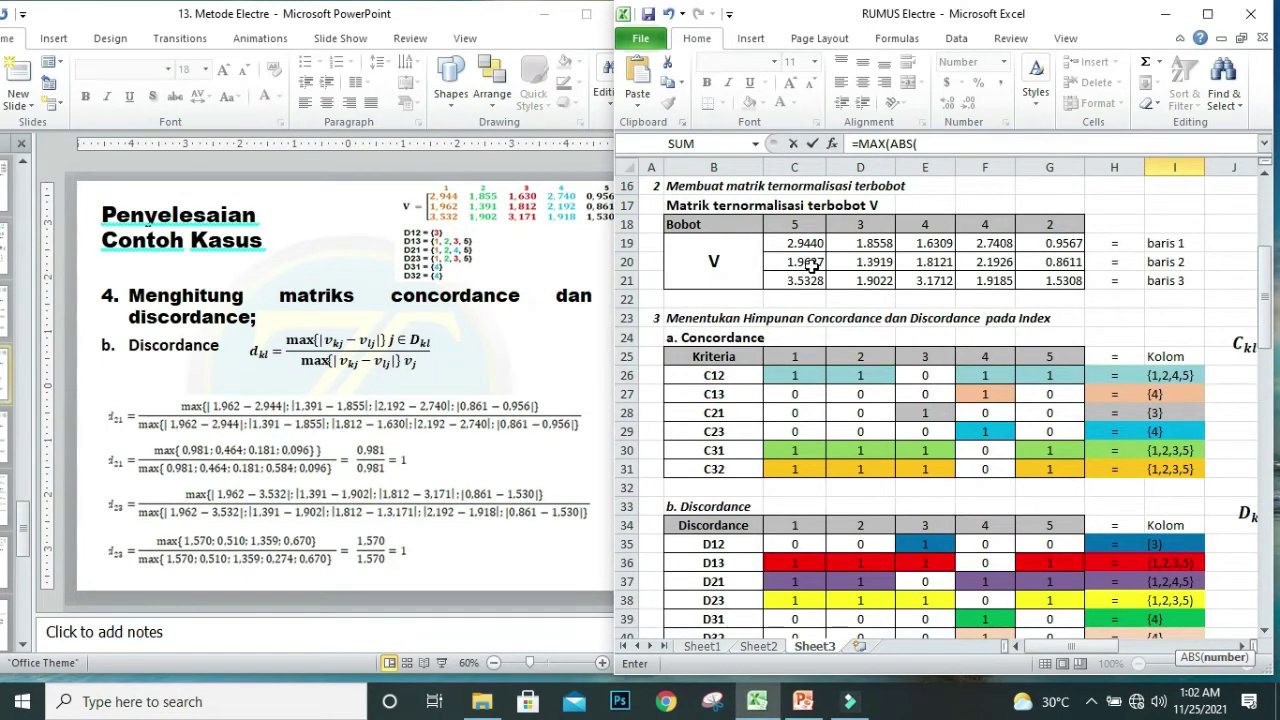
{"action": "left_click", "coordinate": [930, 143]}
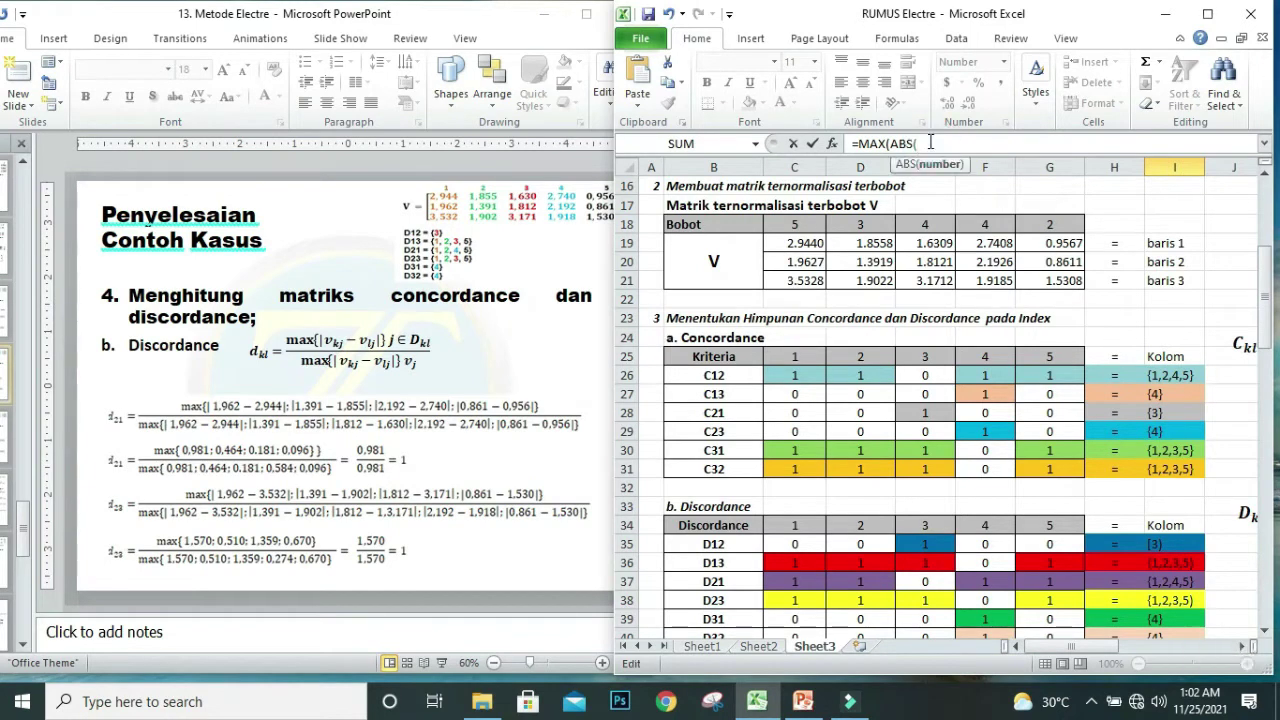
{"action": "left_click", "coordinate": [815, 262]}
{"action": "type", "text": "-"}
{"action": "left_click", "coordinate": [815, 244]}
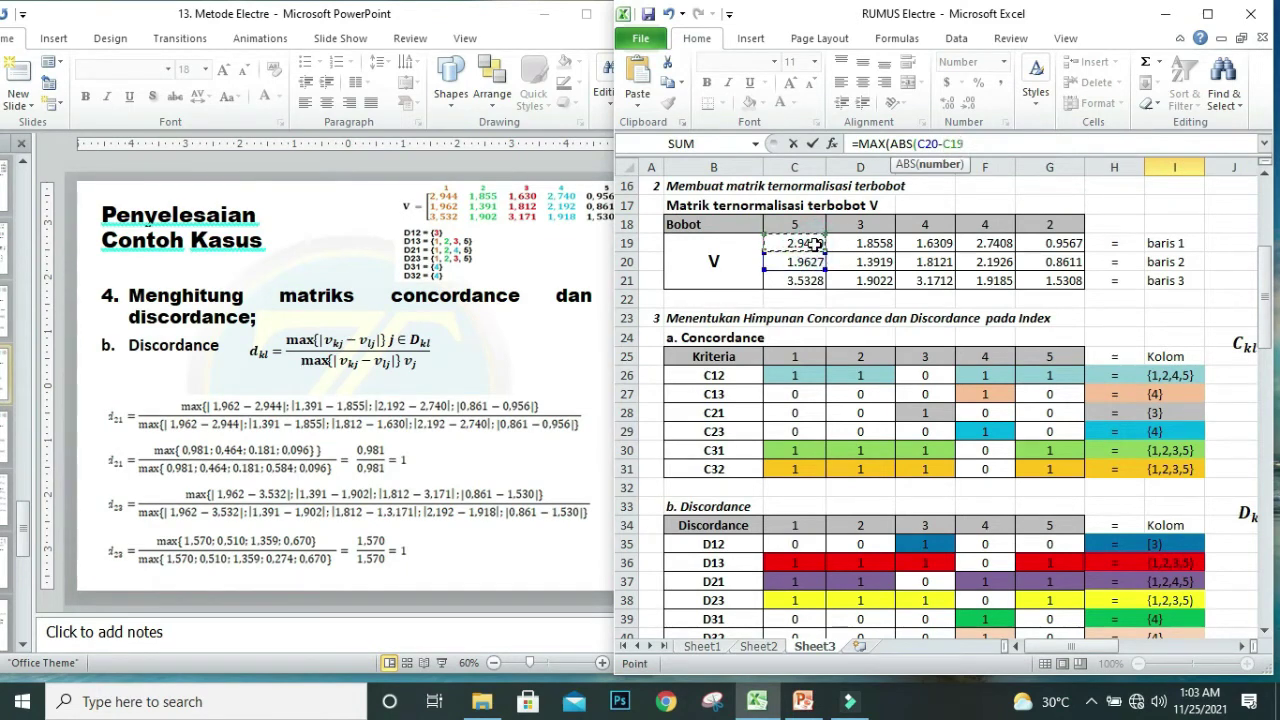
{"action": "type", "text": ")"}
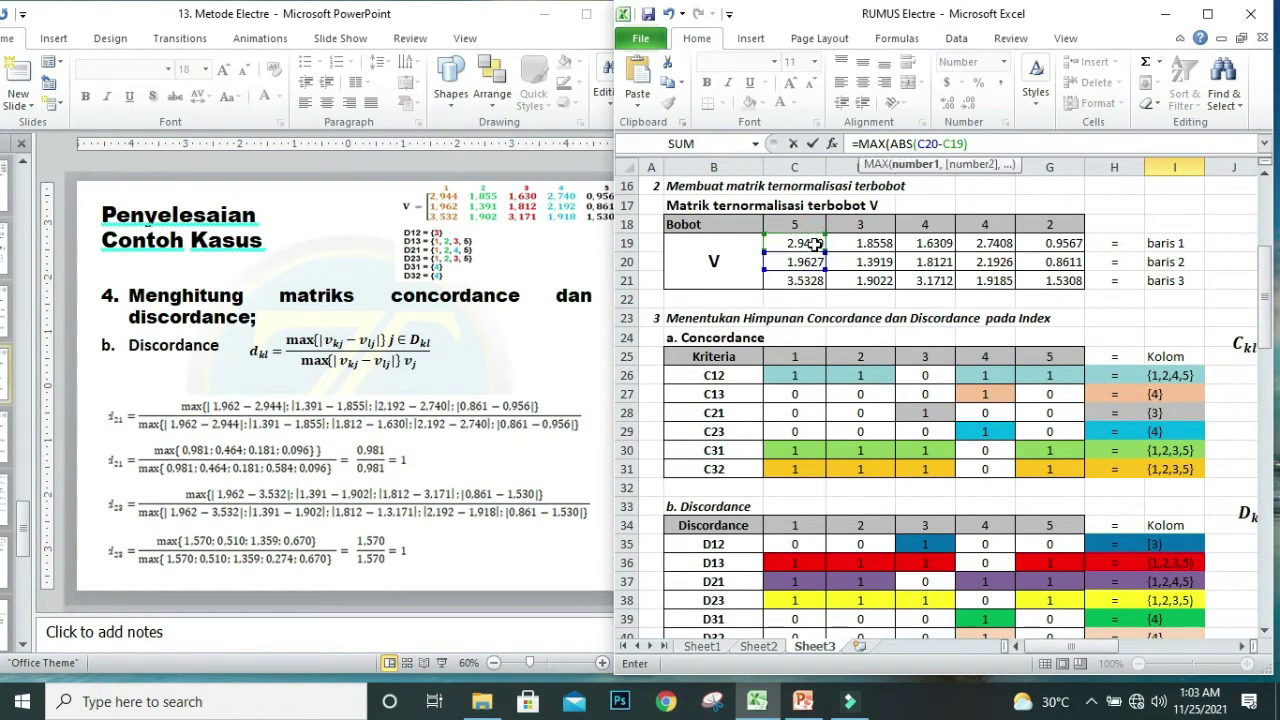
Add the column 2 difference ABS(D20-D19) as the second term of the C21 numerator.
{"action": "type", "text": ","}
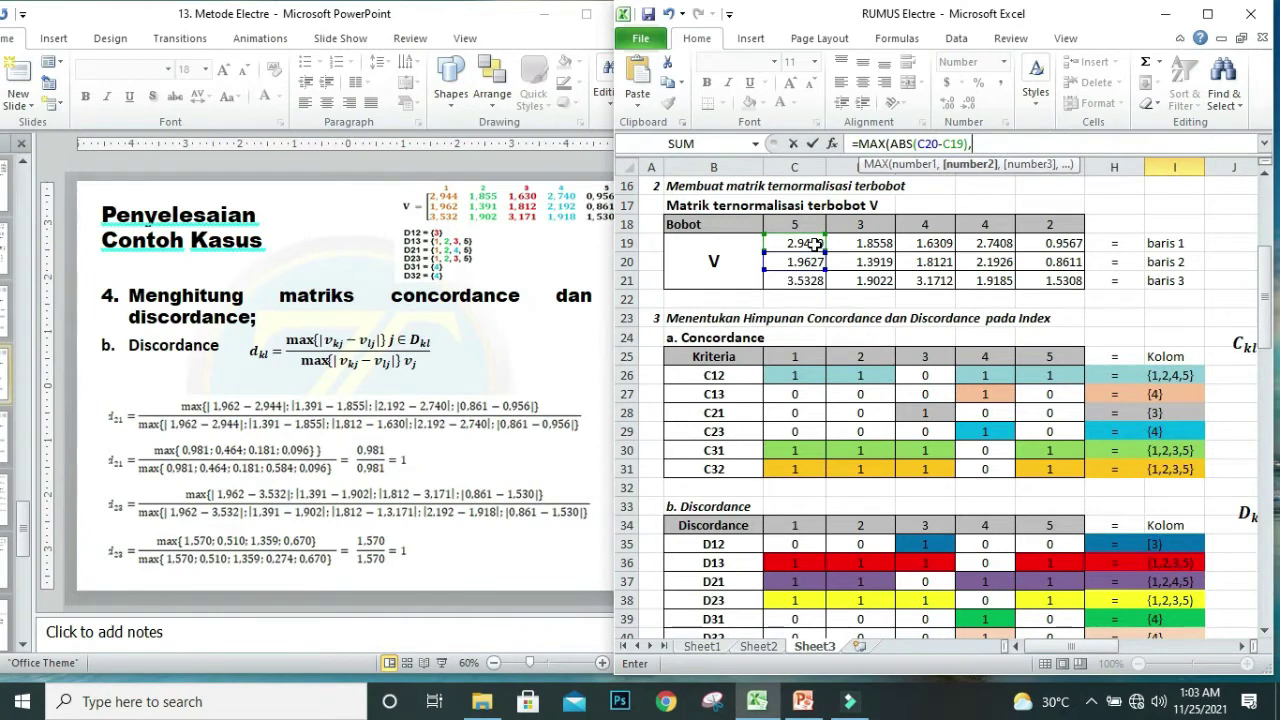
{"action": "type", "text": "ABS("}
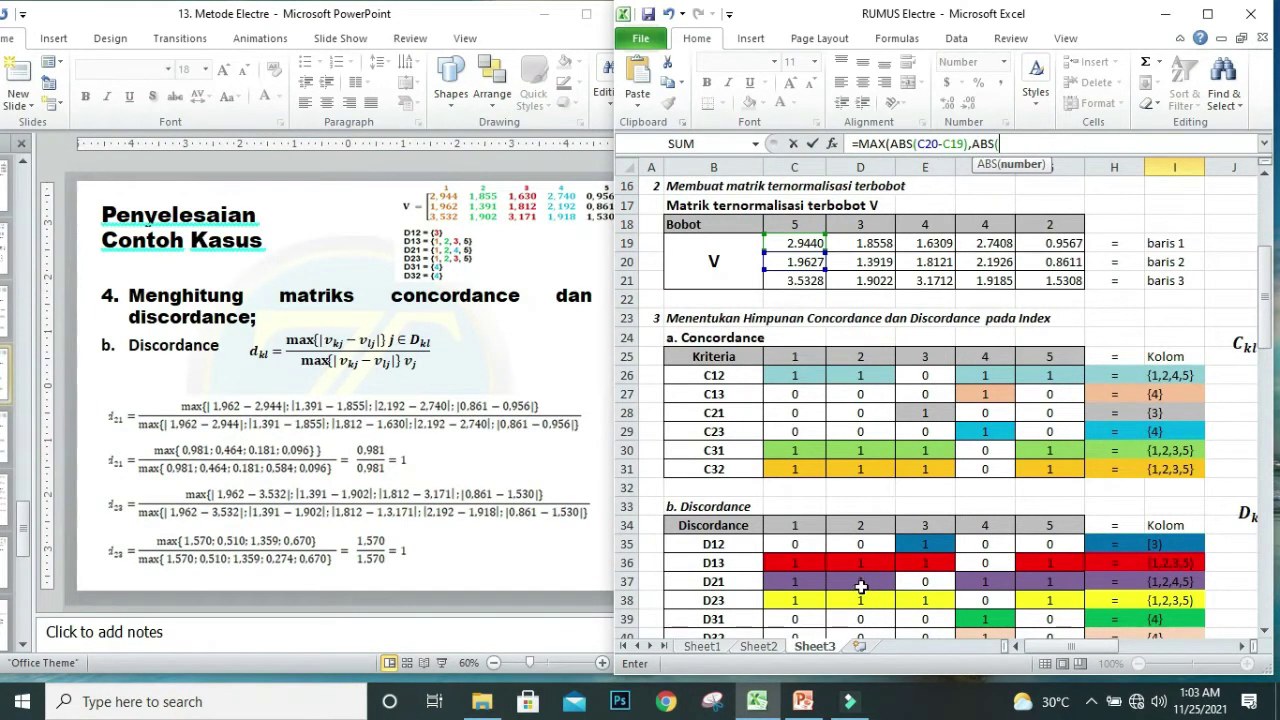
{"action": "left_click", "coordinate": [876, 262]}
{"action": "type", "text": "-"}
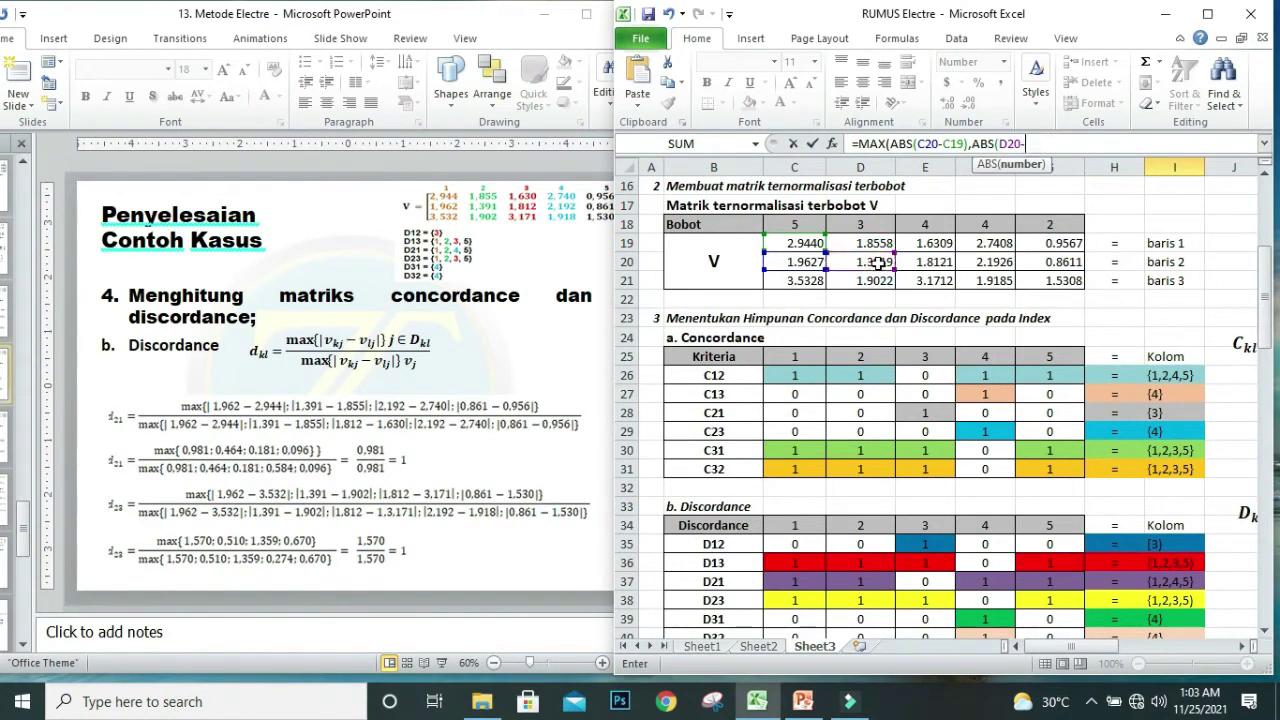
{"action": "left_click", "coordinate": [874, 243]}
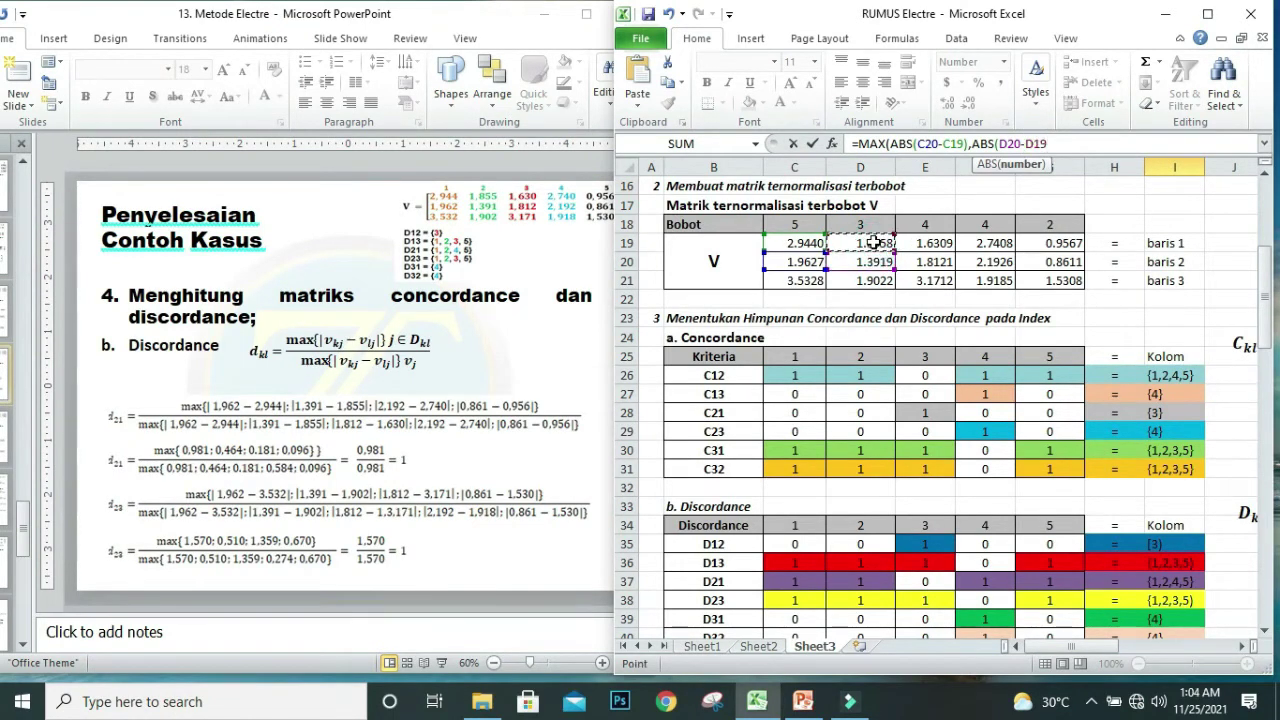
{"action": "type", "text": ")"}
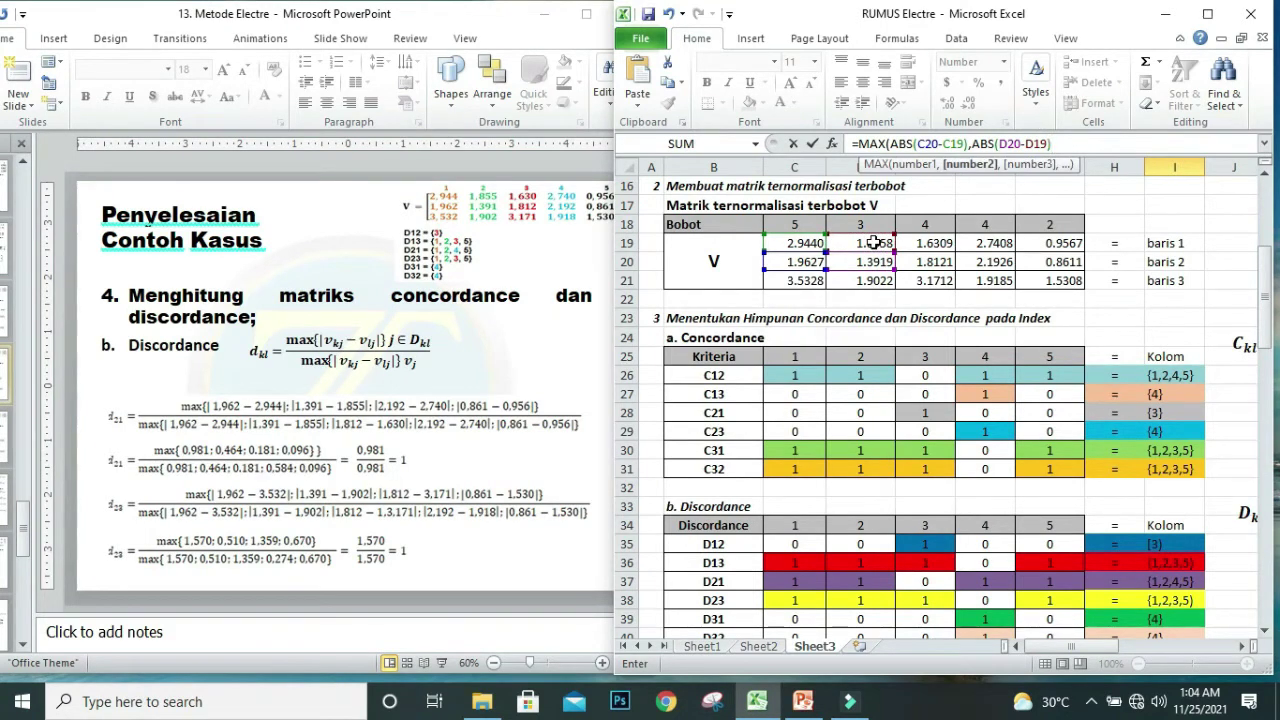
Add the column 4 difference ABS(F20-F19) as the third term of the C21 numerator.
{"action": "type", "text": ","}
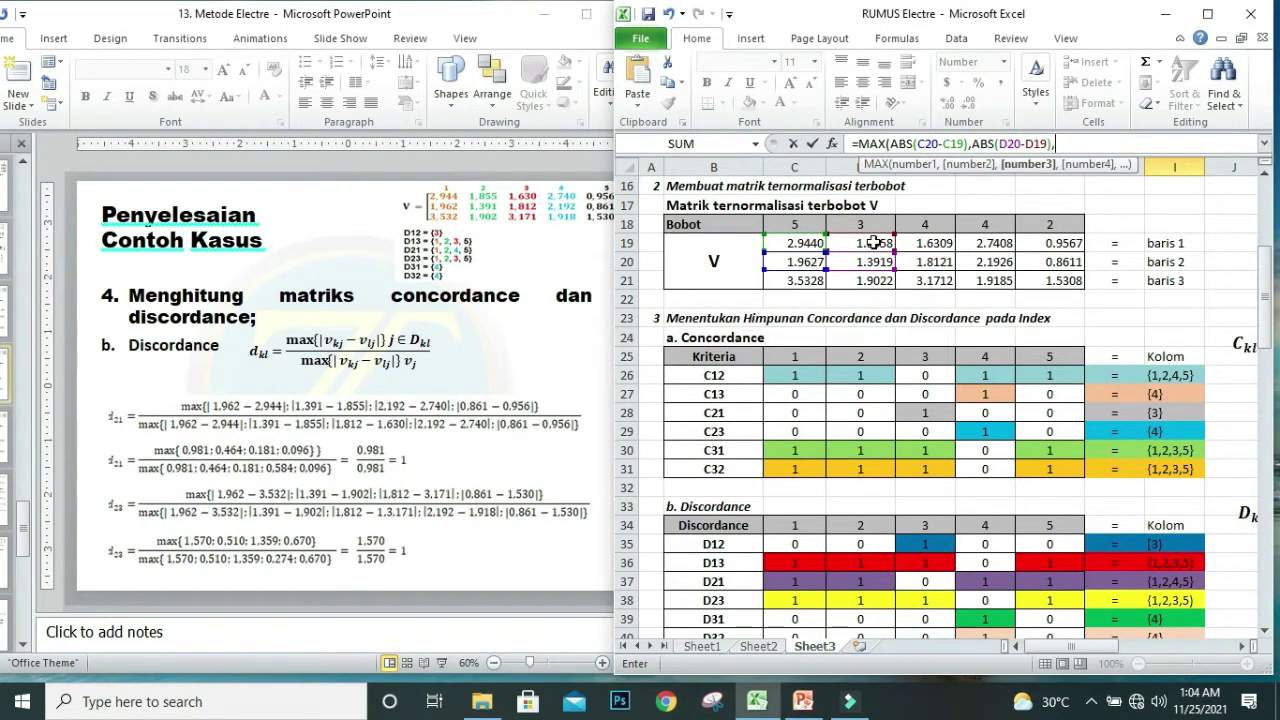
{"action": "type", "text": "ABS"}
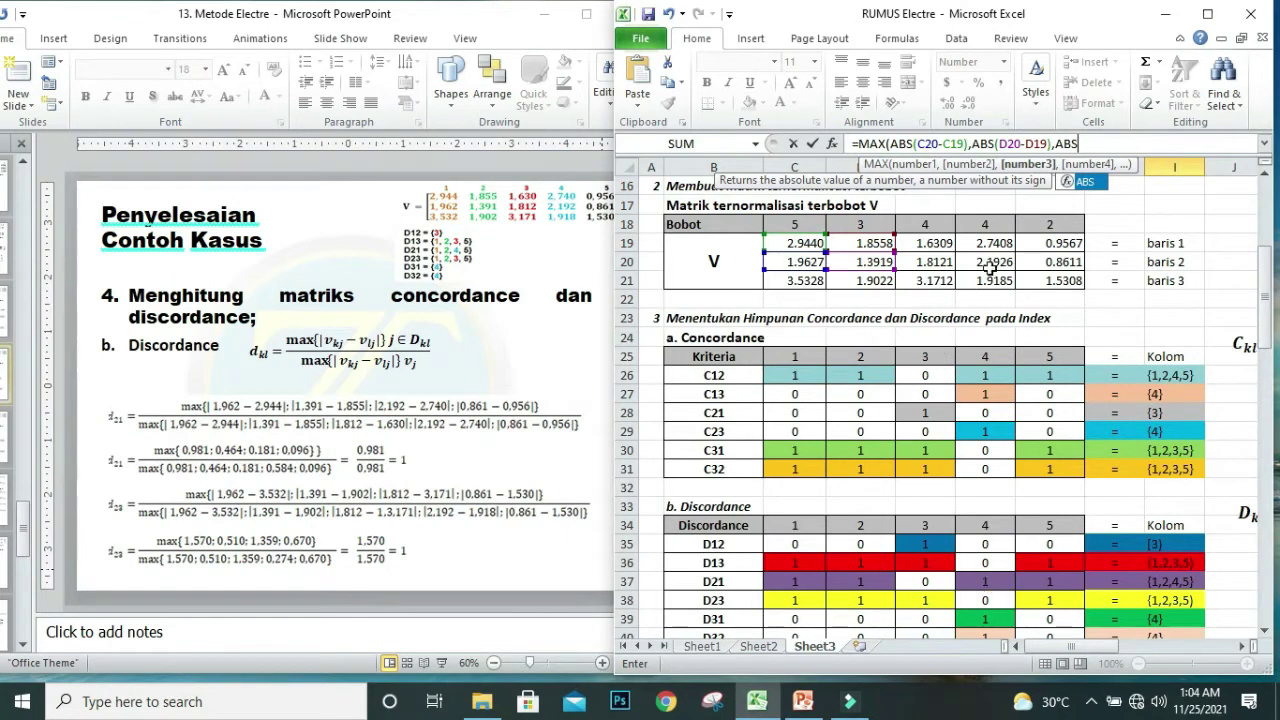
{"action": "key", "text": "Return"}
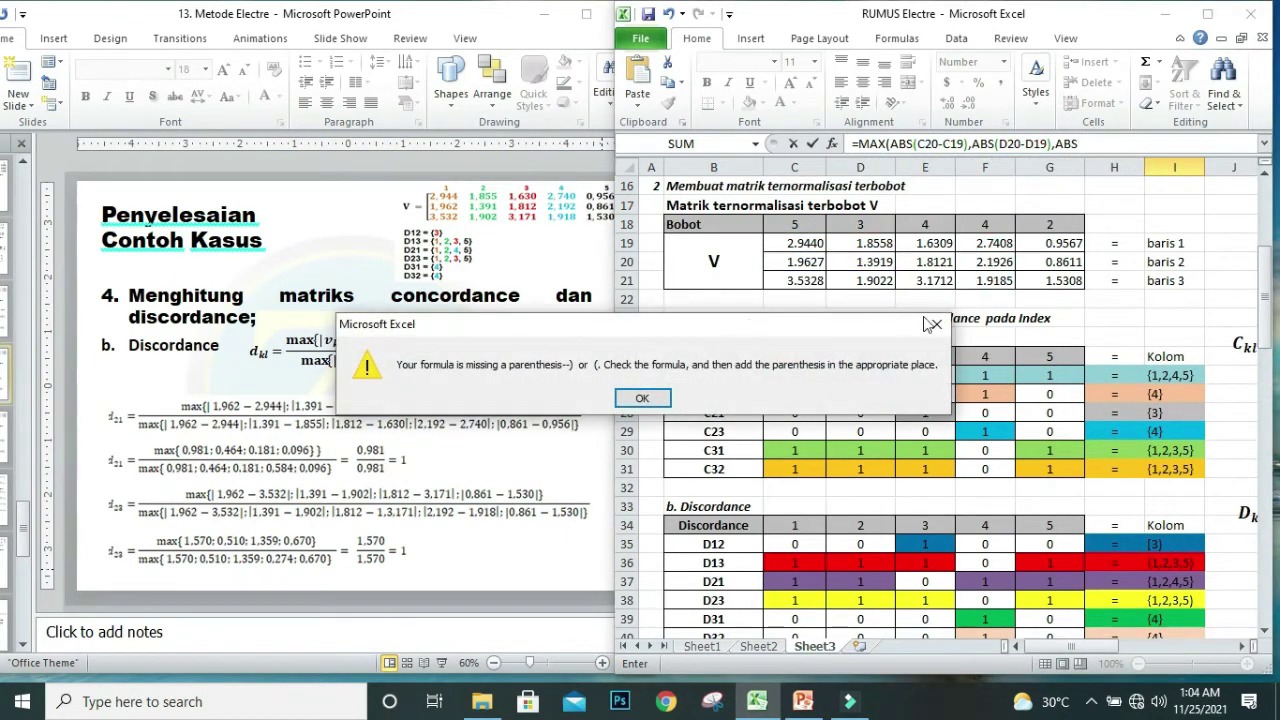
{"action": "left_click", "coordinate": [935, 323]}
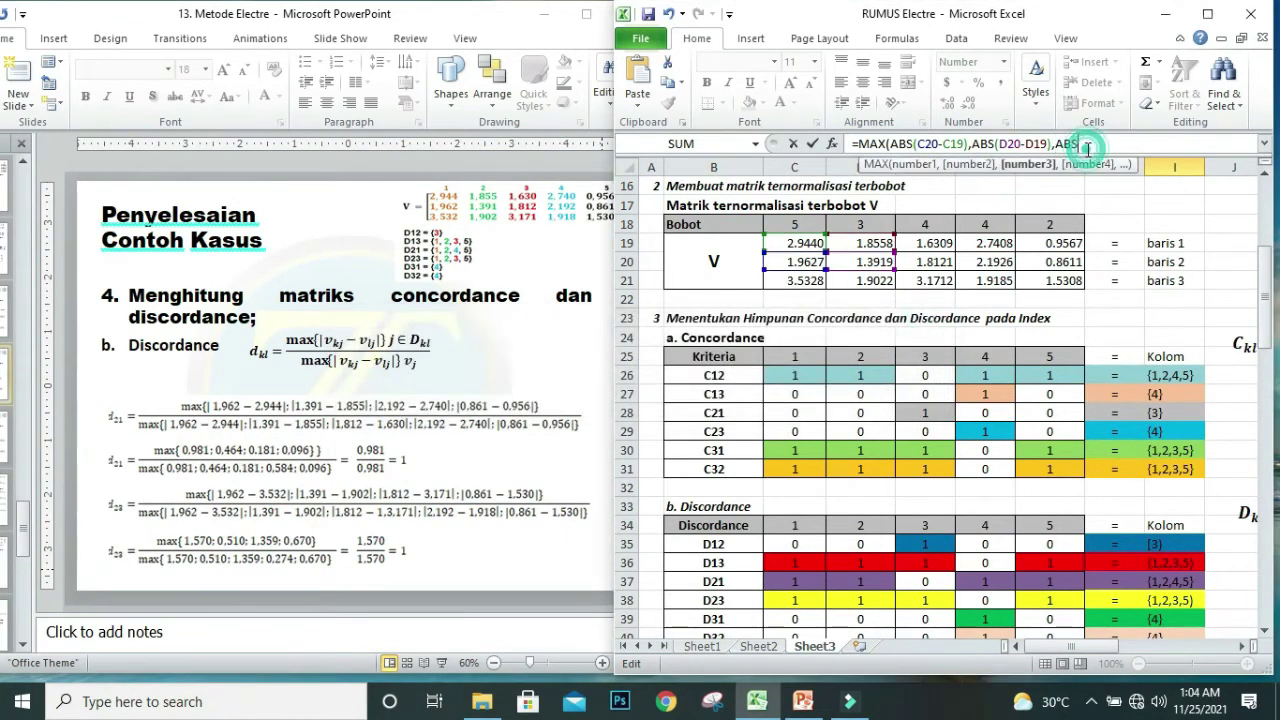
{"action": "type", "text": "("}
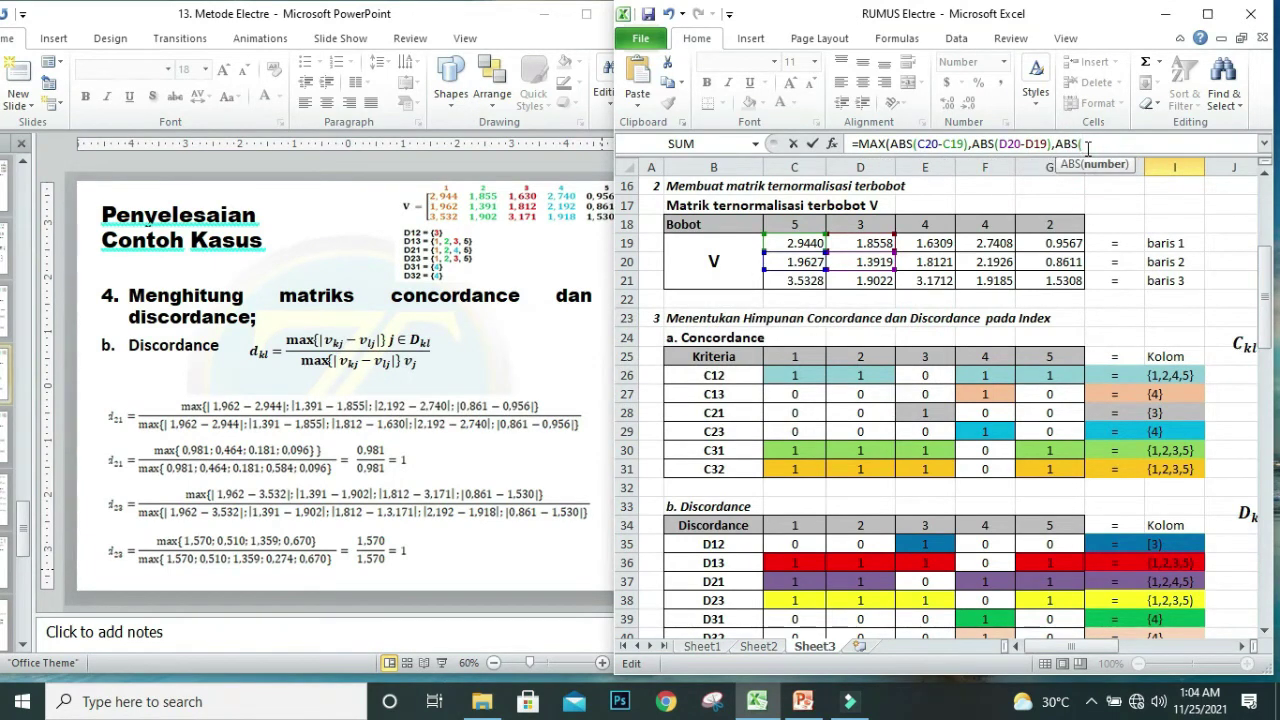
{"action": "left_click", "coordinate": [990, 262]}
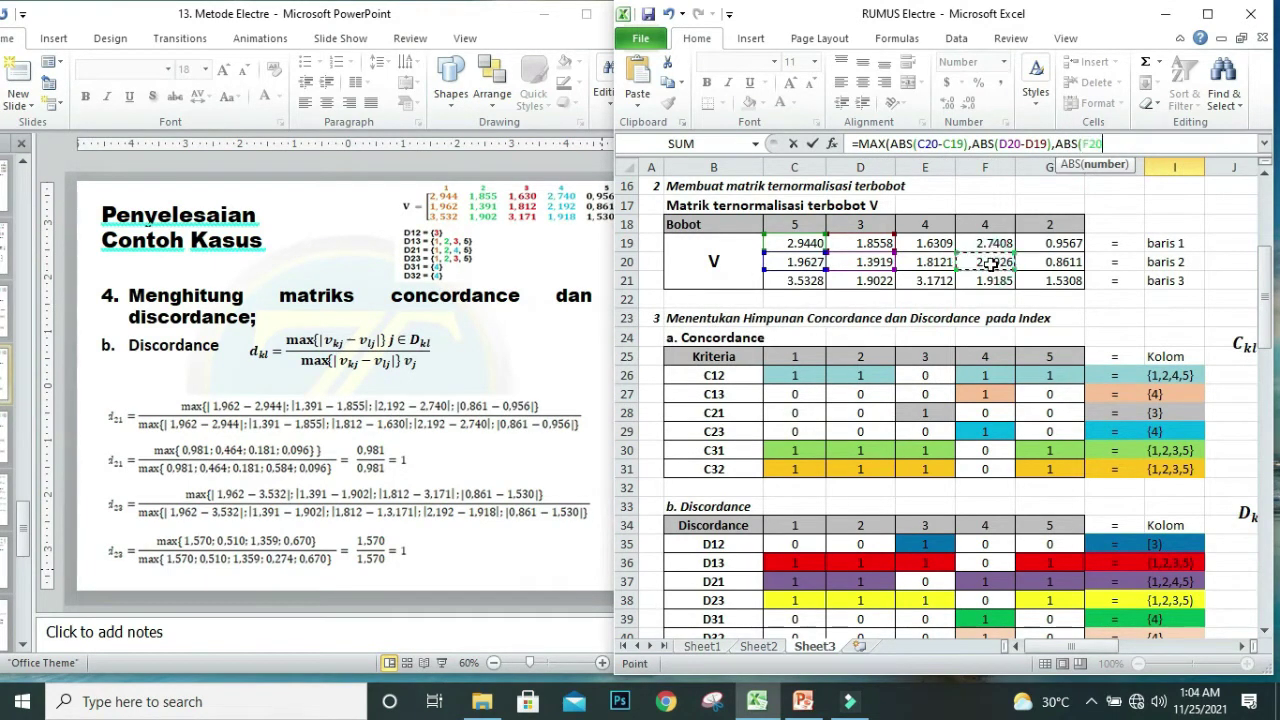
{"action": "type", "text": "-"}
{"action": "left_click", "coordinate": [996, 238]}
{"action": "type", "text": ")"}
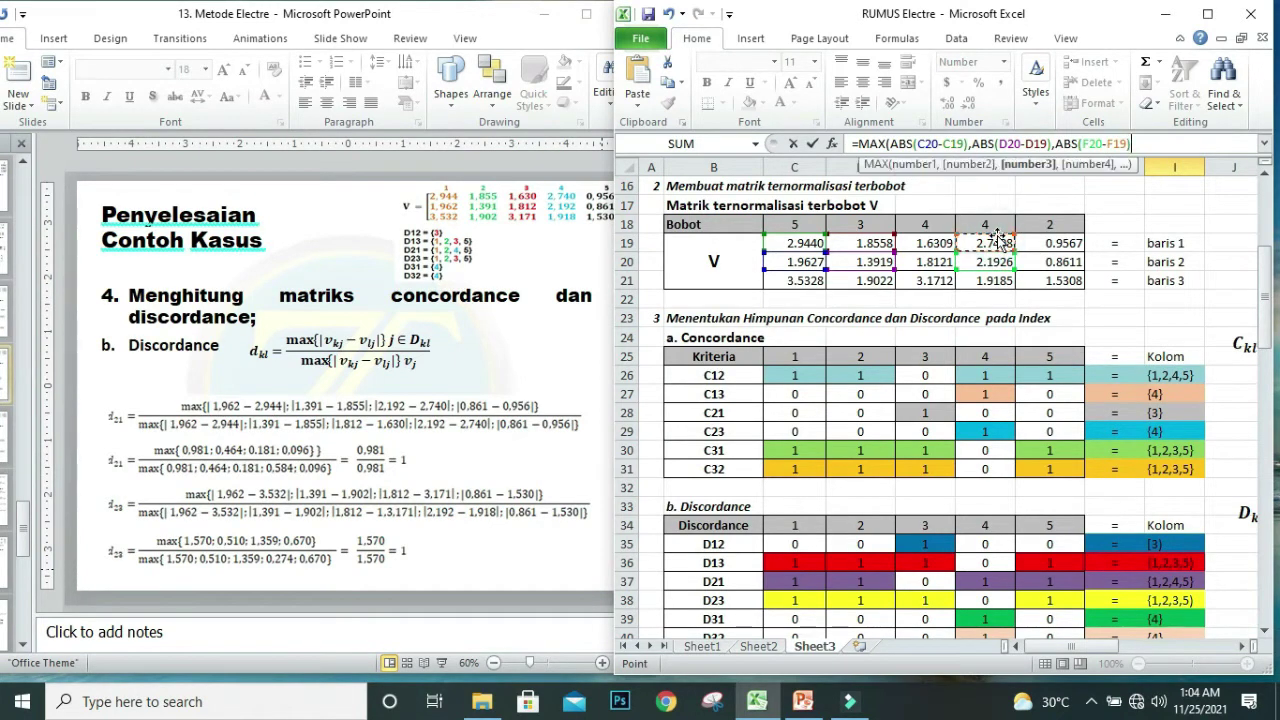
Add the column 5 difference ABS(G20-G19) to the C21 numerator and close the MAX function.
{"action": "type", "text": ",ABS"}
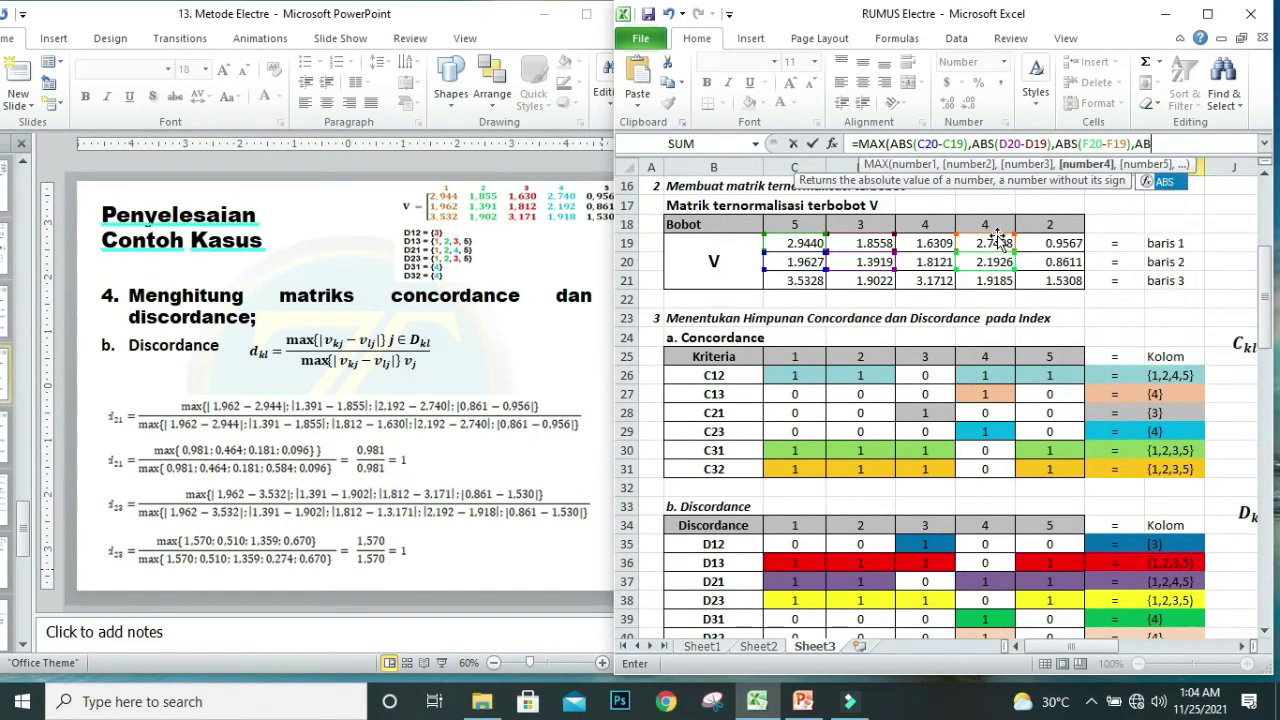
{"action": "type", "text": "("}
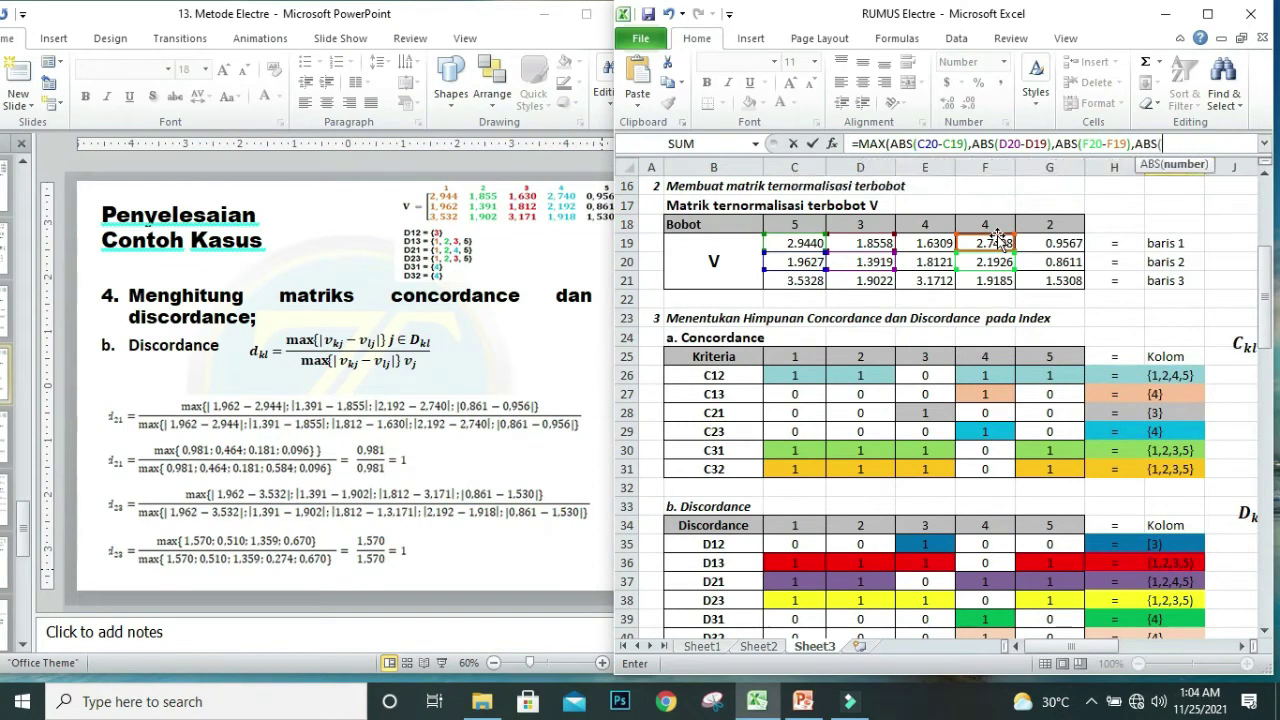
{"action": "left_click", "coordinate": [1052, 262]}
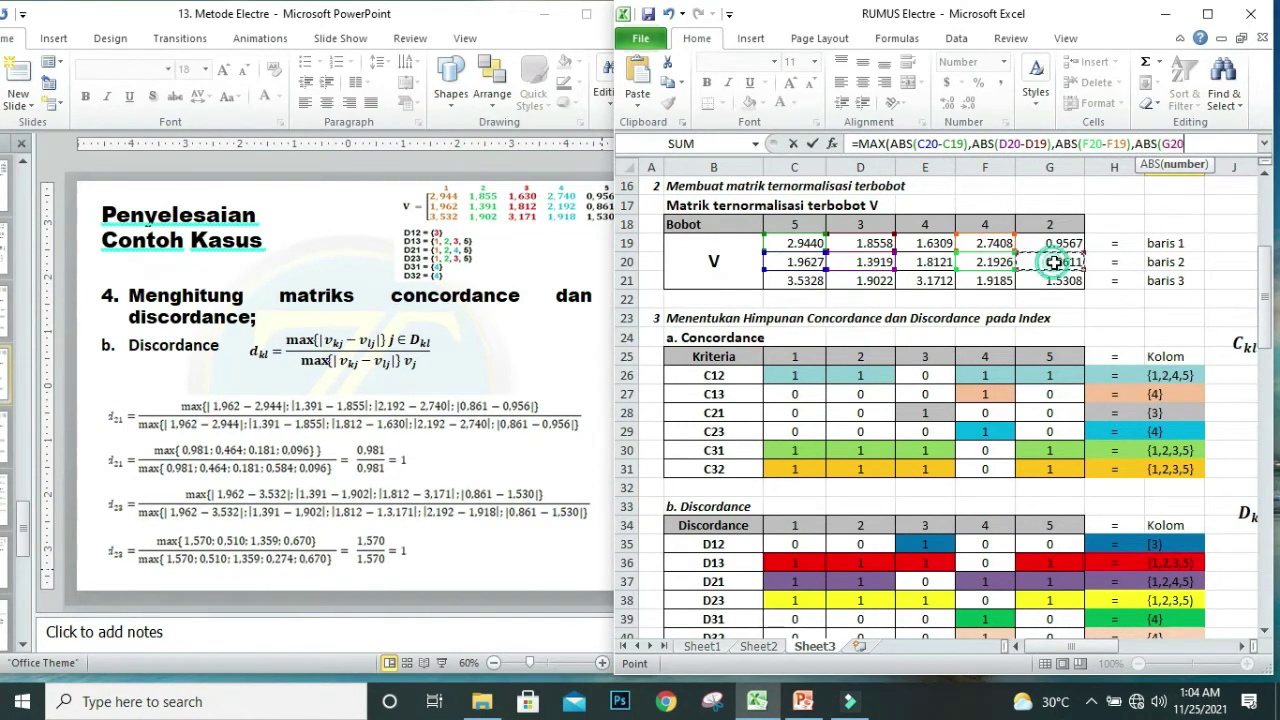
{"action": "type", "text": "-"}
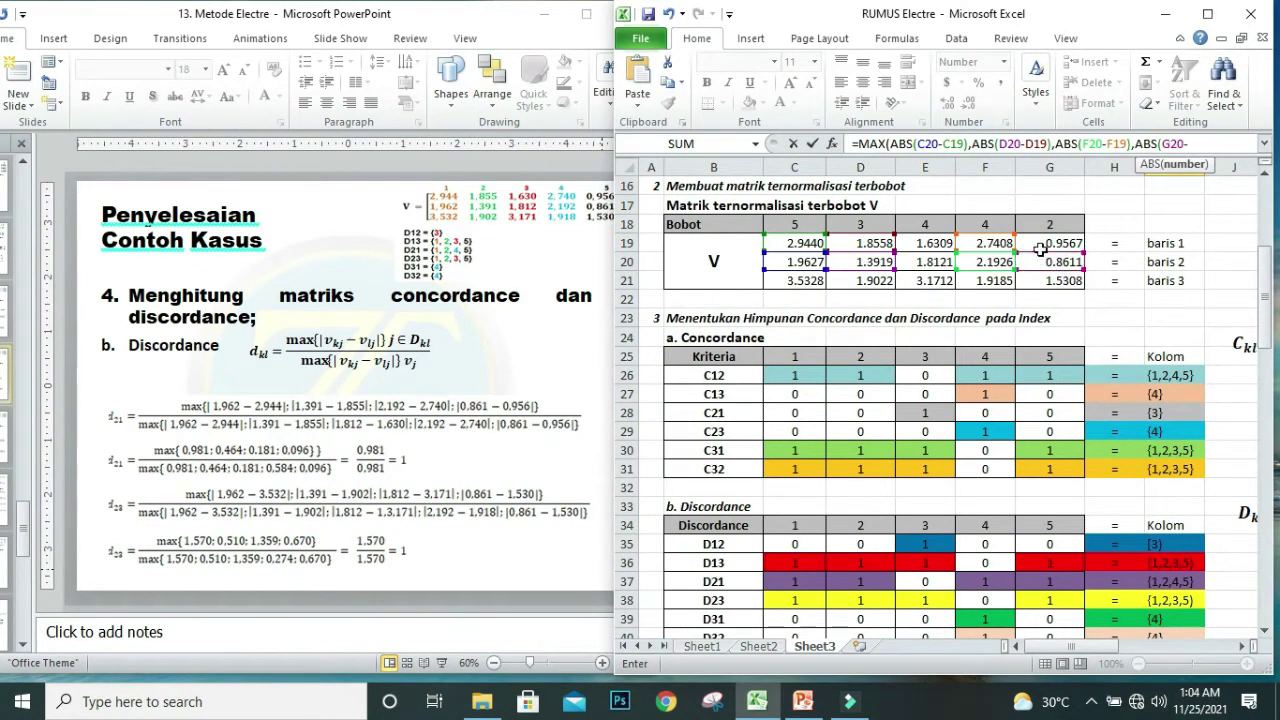
{"action": "left_click", "coordinate": [1043, 243]}
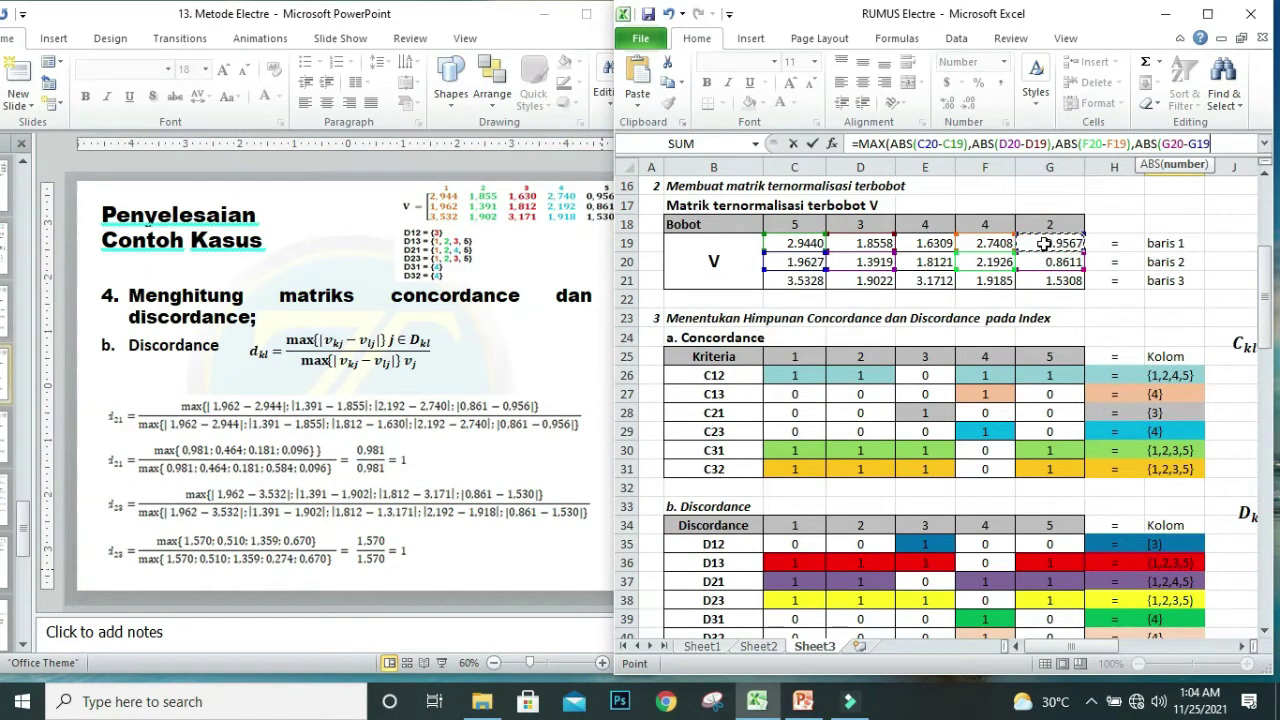
{"action": "type", "text": "))"}
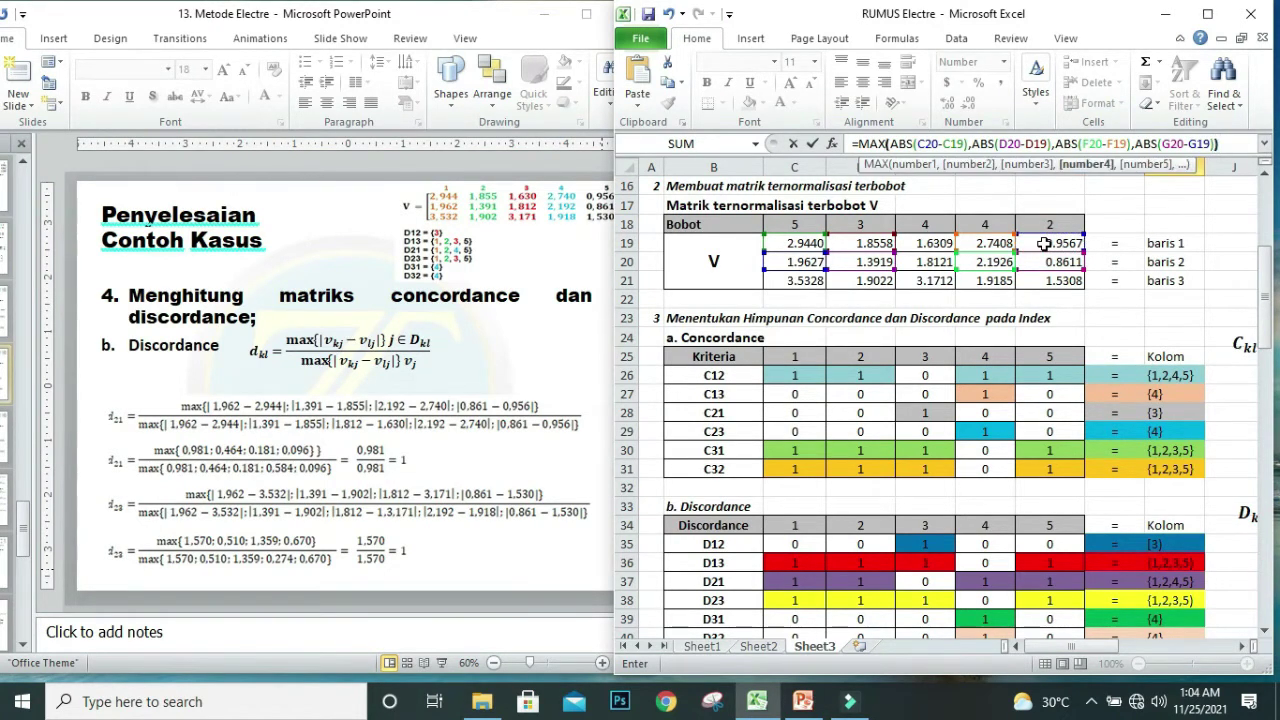
Divide the C21 numerator by a new MAX function whose first term is ABS(C20-C19), from column 1 of matrix V.
{"action": "type", "text": "/"}
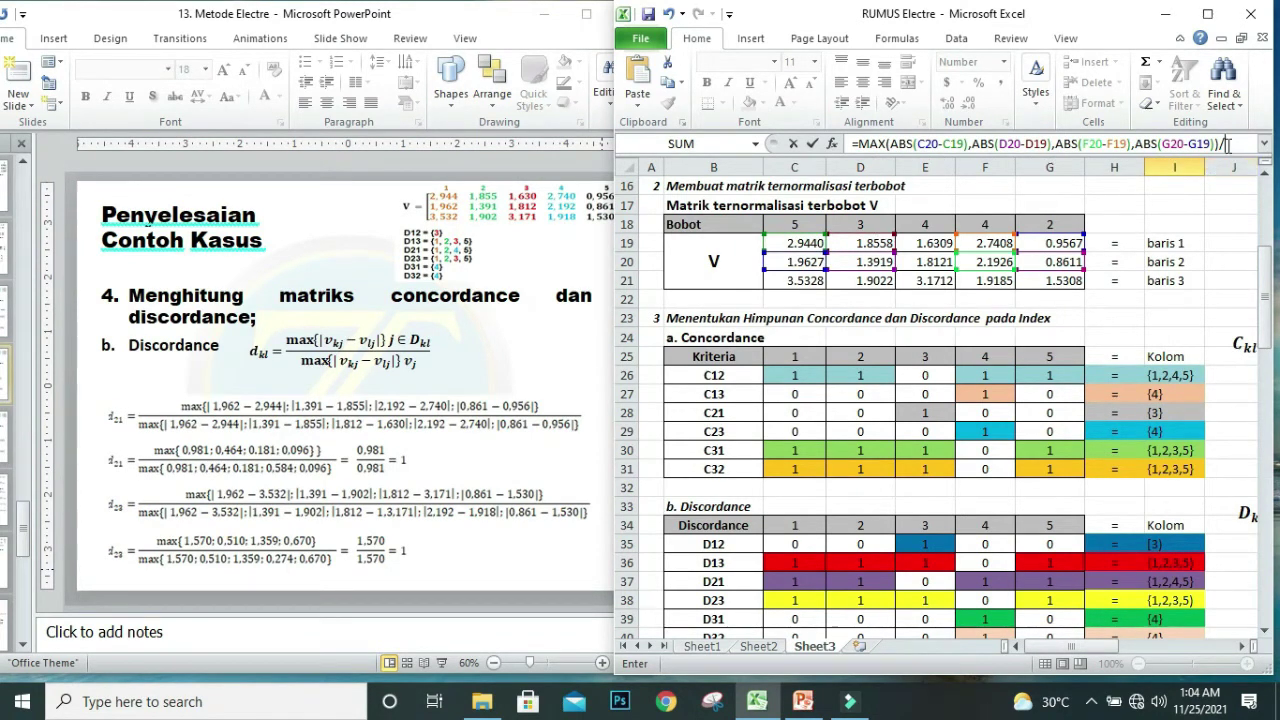
{"action": "type", "text": "MA"}
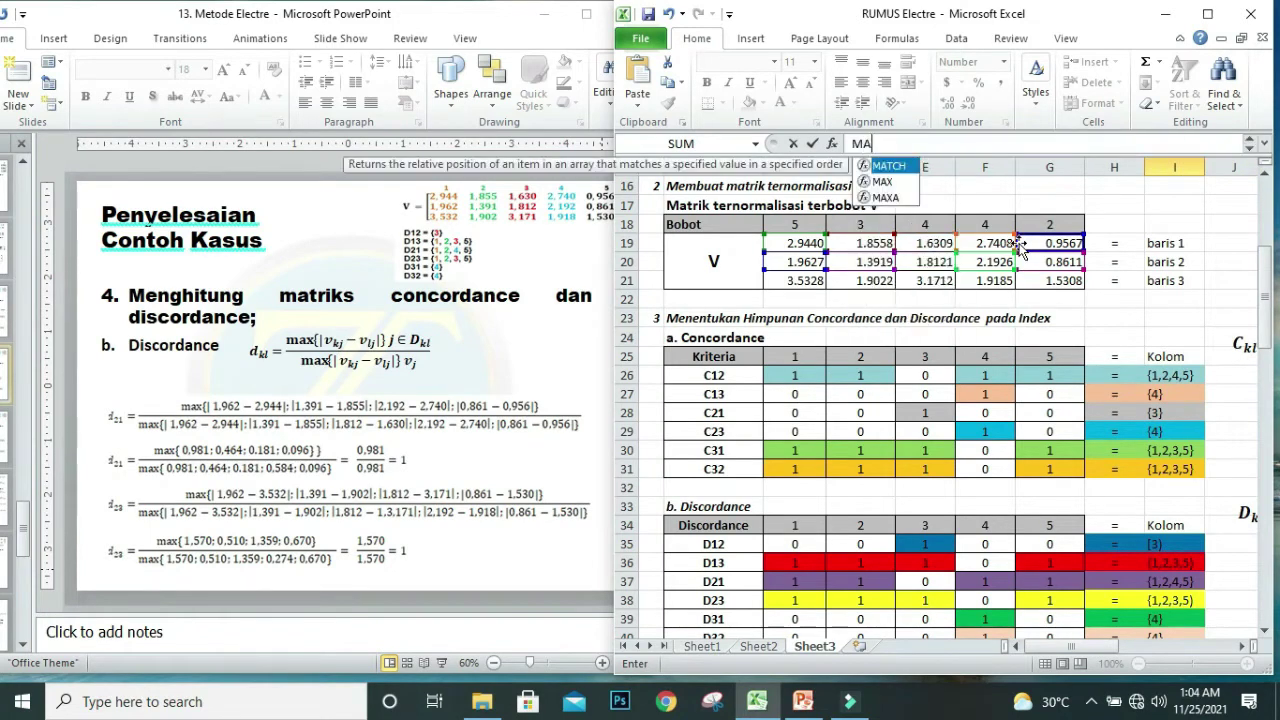
{"action": "type", "text": "X(A"}
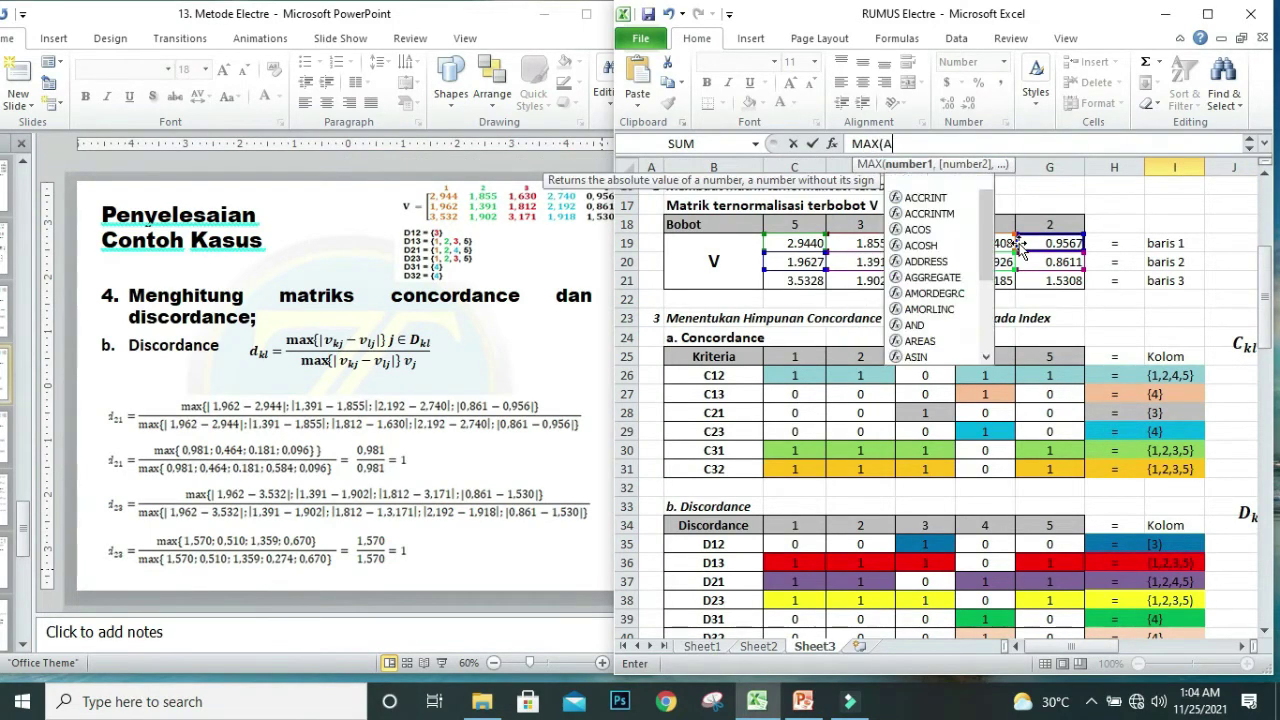
{"action": "type", "text": "BS("}
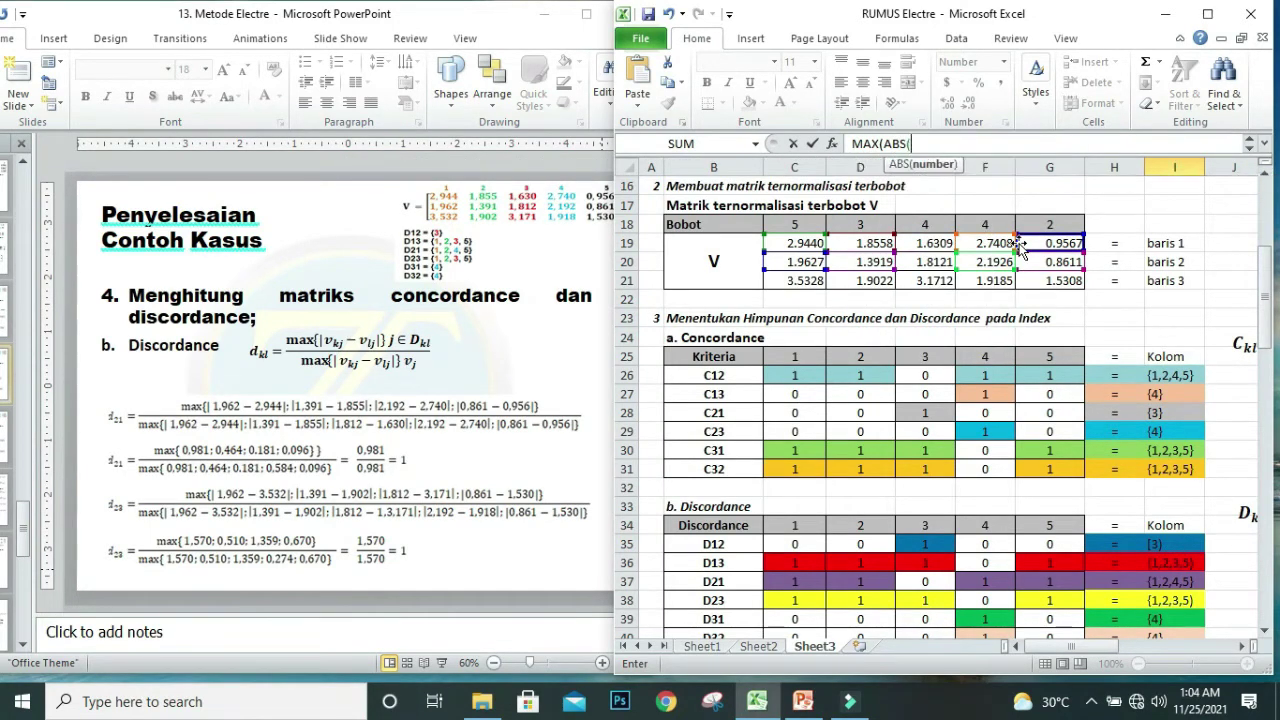
{"action": "left_click", "coordinate": [806, 258]}
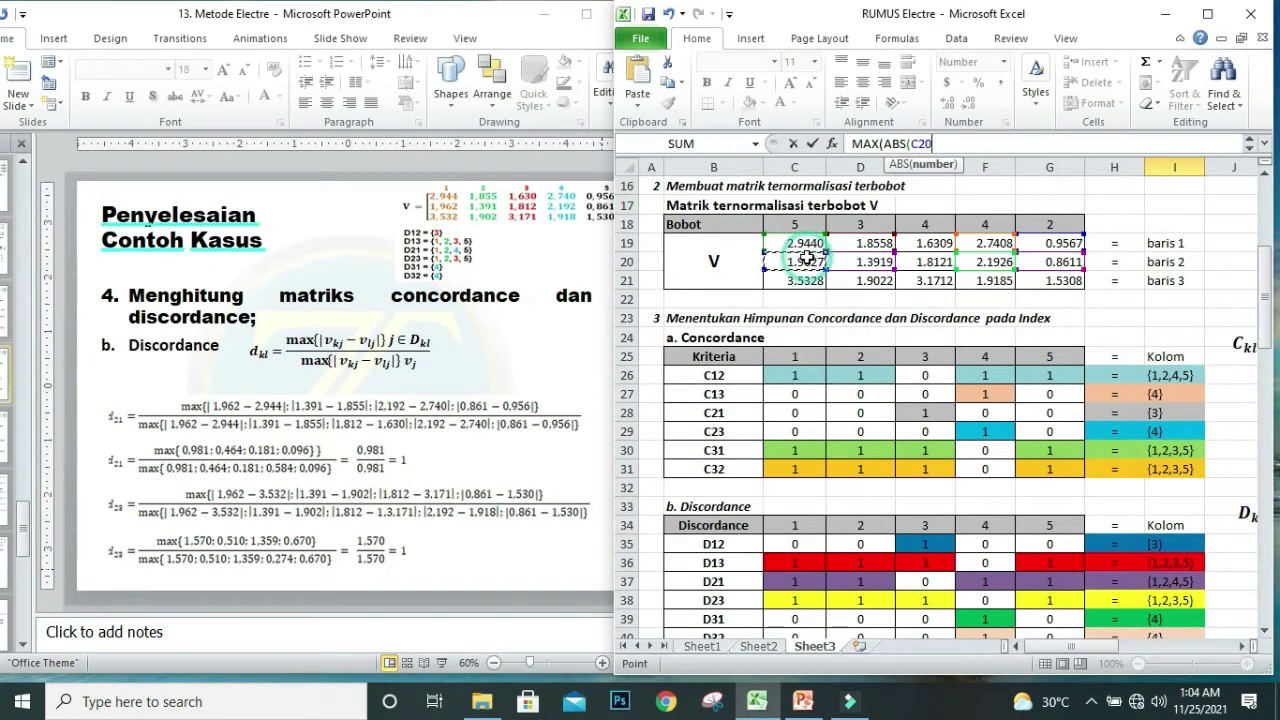
{"action": "type", "text": "-"}
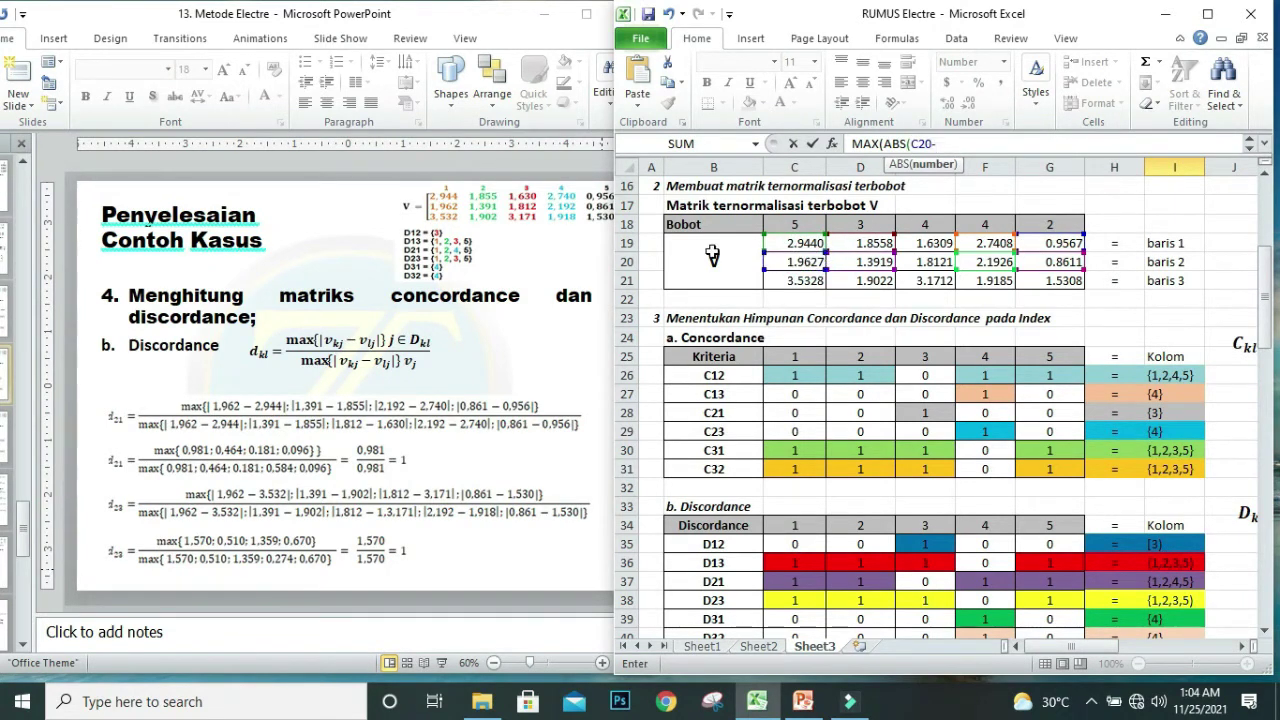
{"action": "left_click", "coordinate": [795, 243]}
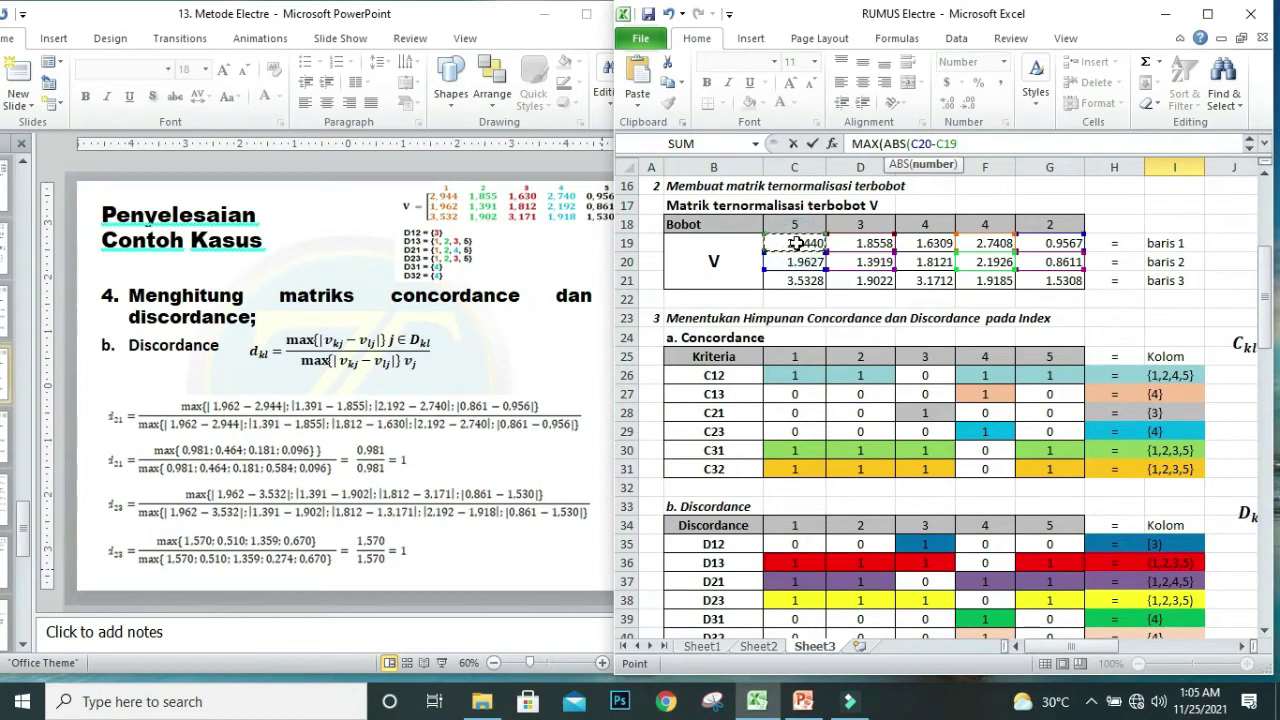
{"action": "type", "text": "),"}
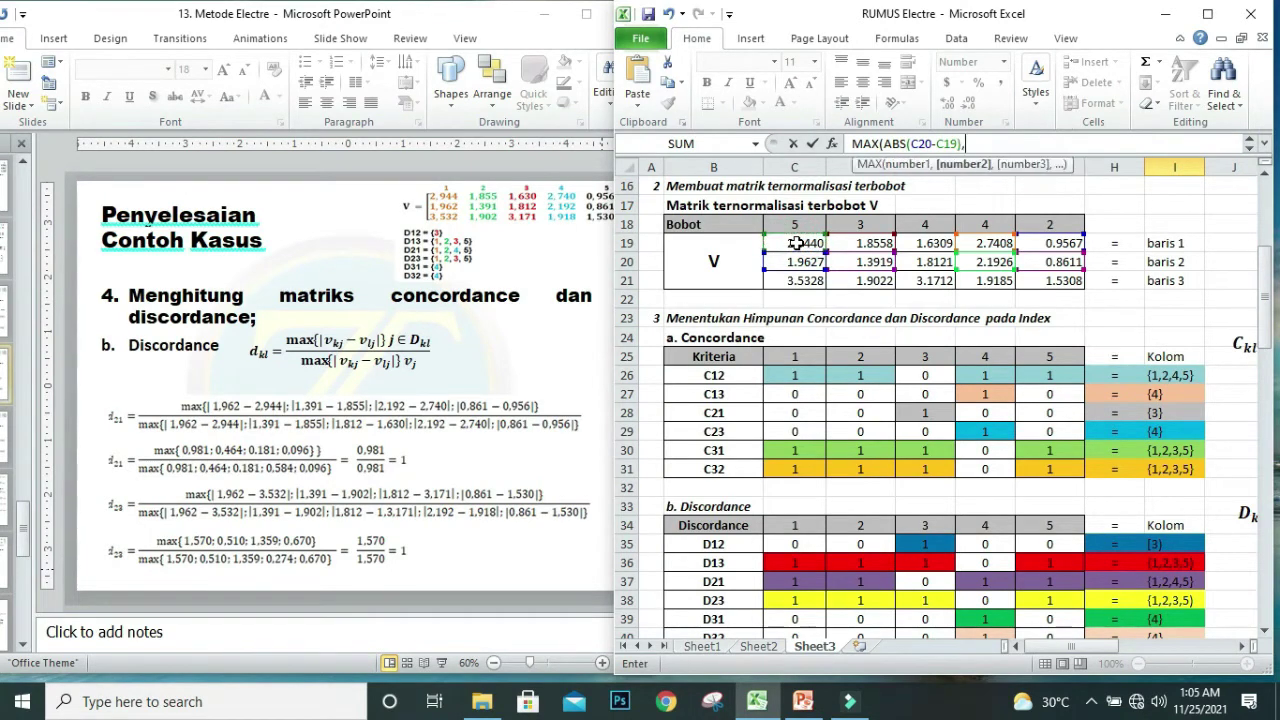
Duplicate the first denominator term of the C21 formula and change the copy to ABS(D20-D19) for column 2.
{"action": "left_click_drag", "start_coordinate": [884, 145], "coordinate": [977, 145]}
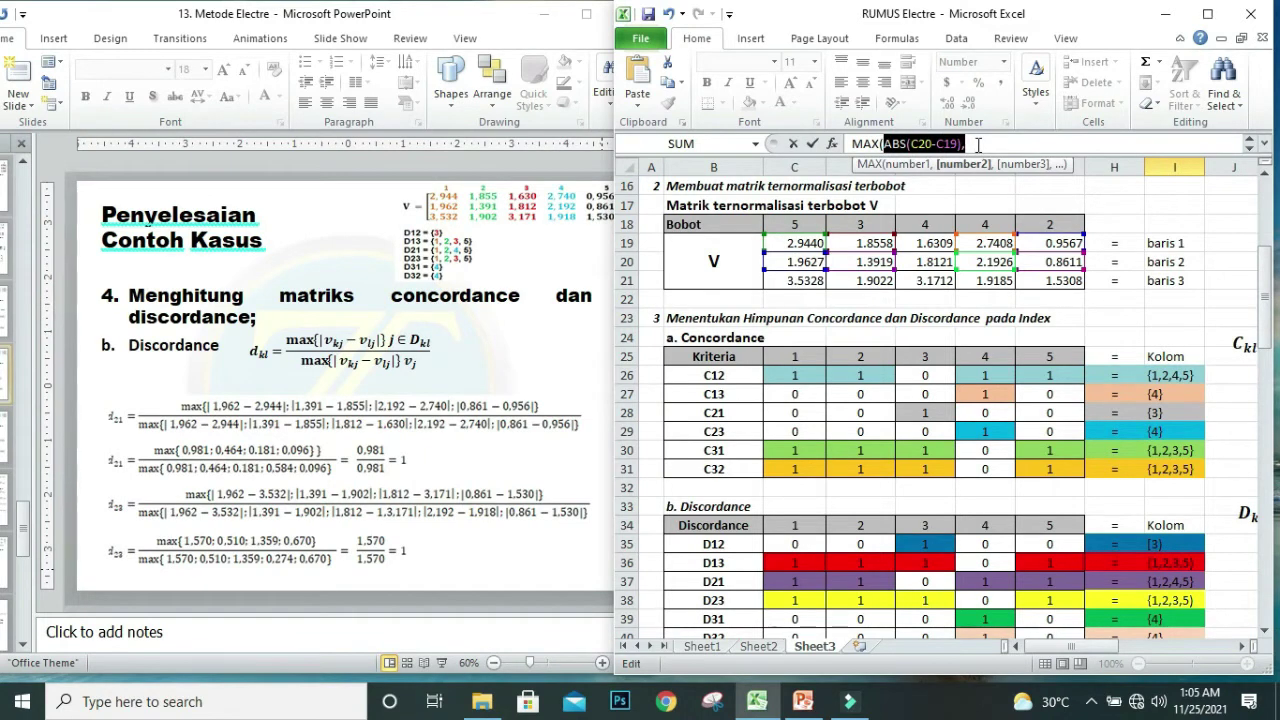
{"action": "key", "text": "ctrl+c"}
{"action": "left_click", "coordinate": [977, 145]}
{"action": "key", "text": "ctrl+v"}
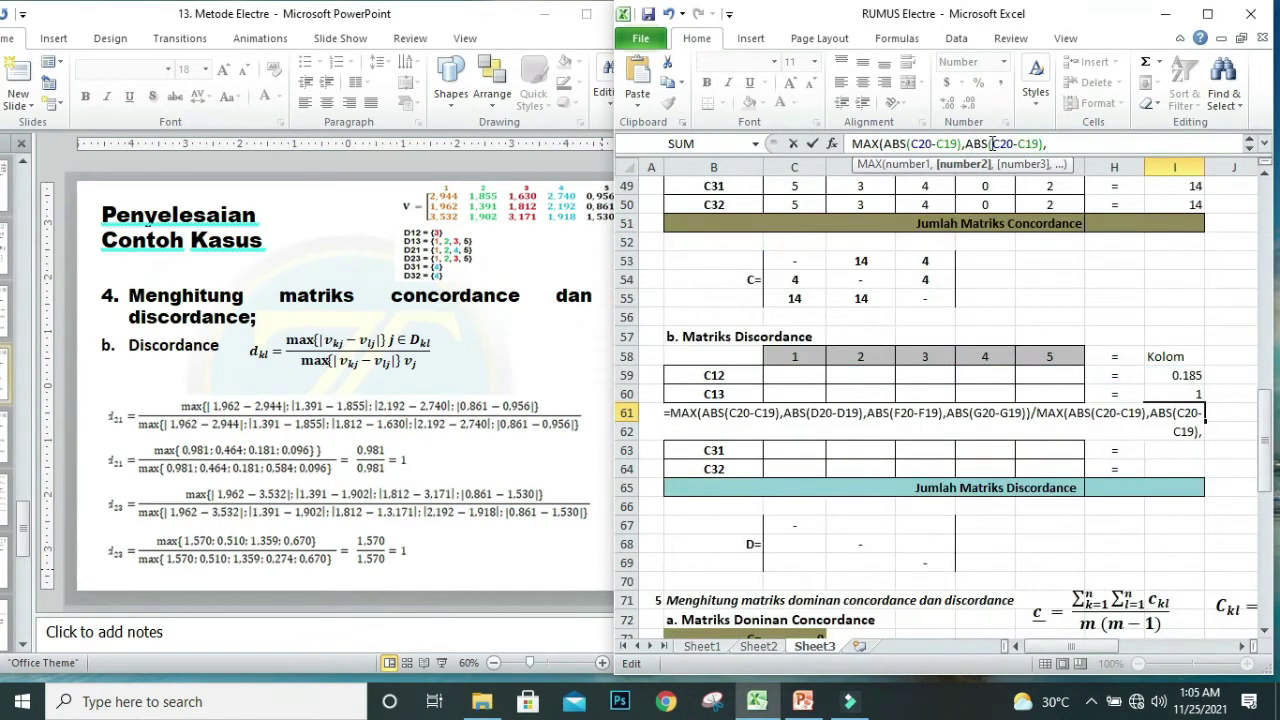
{"action": "left_click", "coordinate": [1001, 145]}
{"action": "key", "text": "BackSpace"}
{"action": "type", "text": "D"}
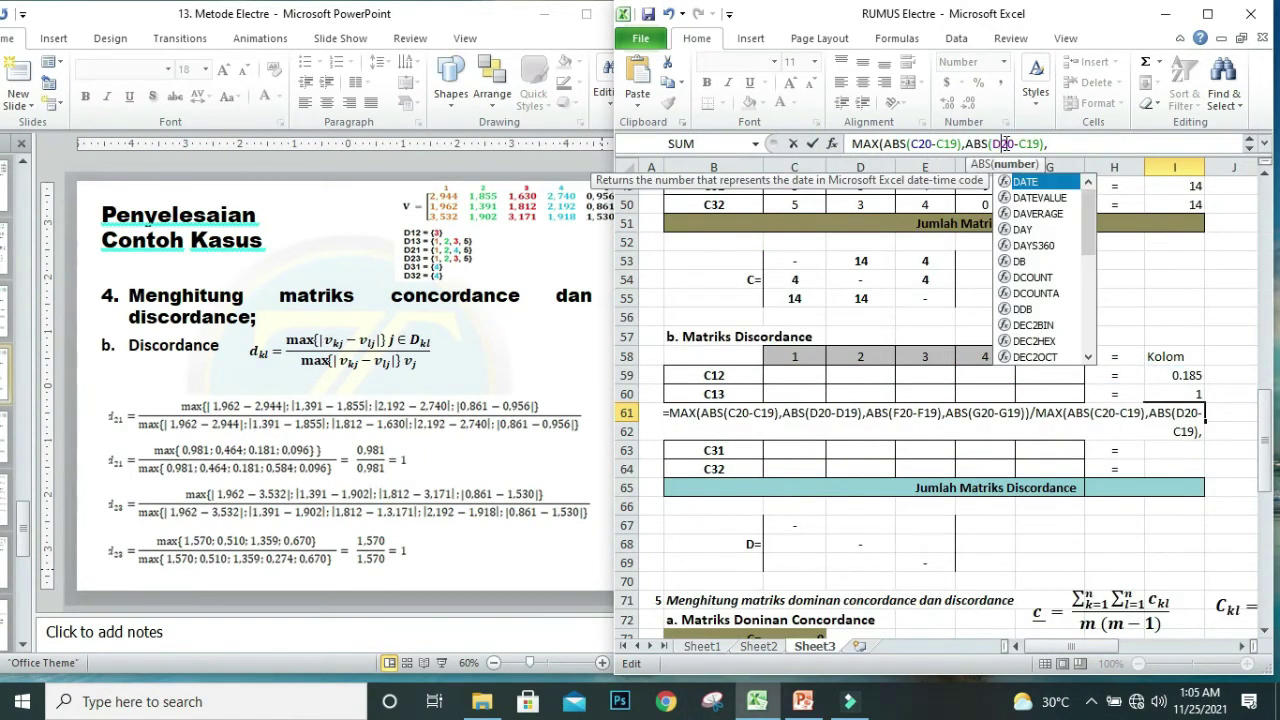
{"action": "left_click", "coordinate": [1031, 145]}
{"action": "key", "text": "BackSpace"}
{"action": "type", "text": "D"}
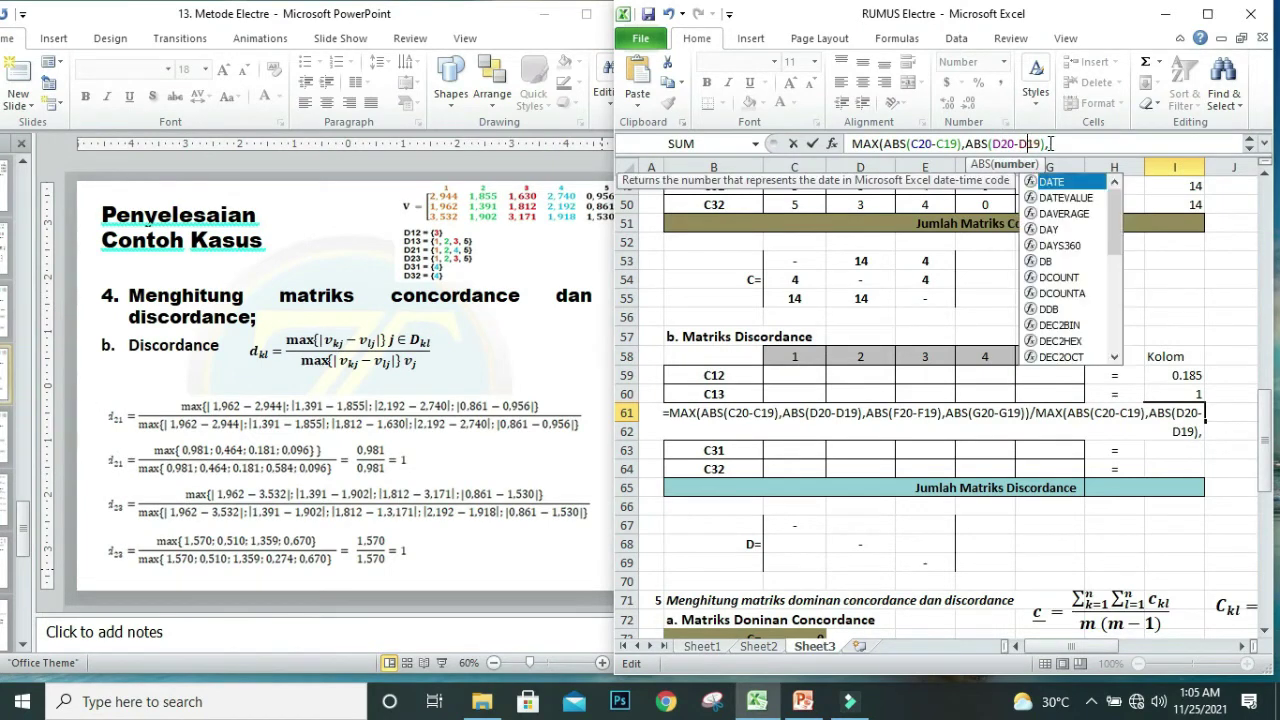
Add another copy of the absolute difference to the C21 denominator and change it to ABS(E20-E19) for column 3.
{"action": "left_click", "coordinate": [1048, 145]}
{"action": "key", "text": "ctrl+v"}
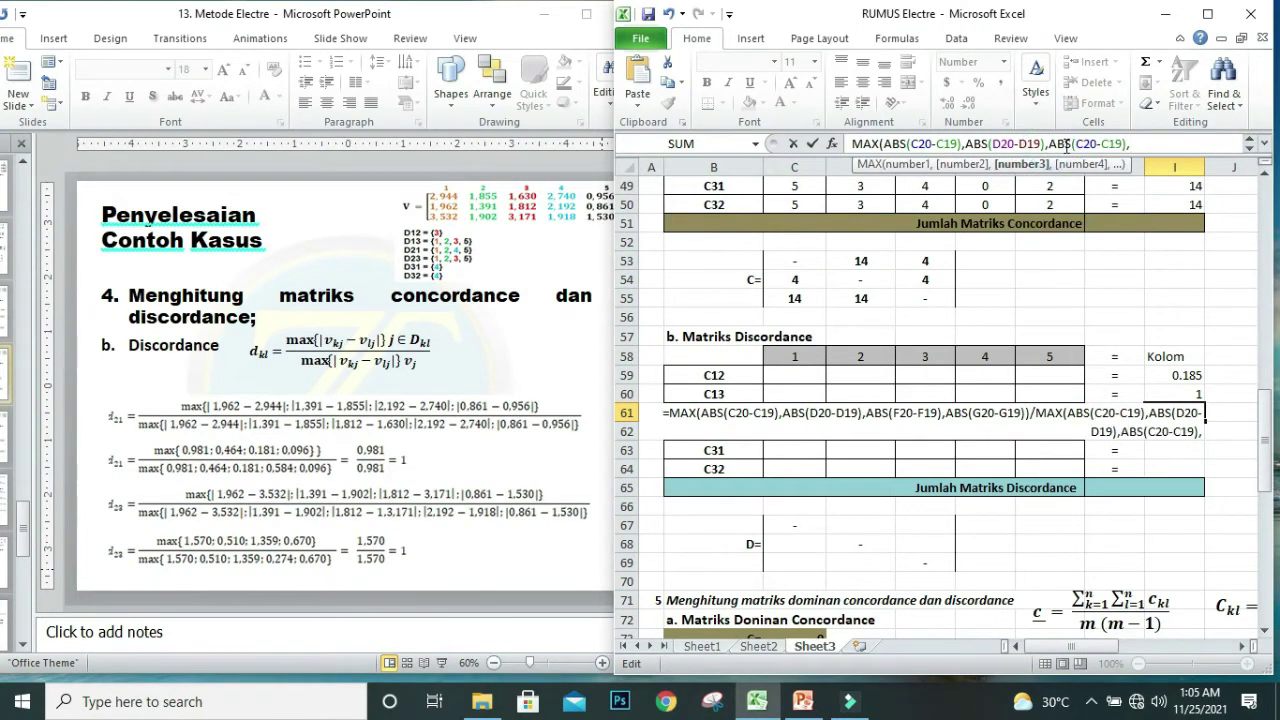
{"action": "left_click", "coordinate": [1082, 145]}
{"action": "key", "text": "BackSpace"}
{"action": "type", "text": "E"}
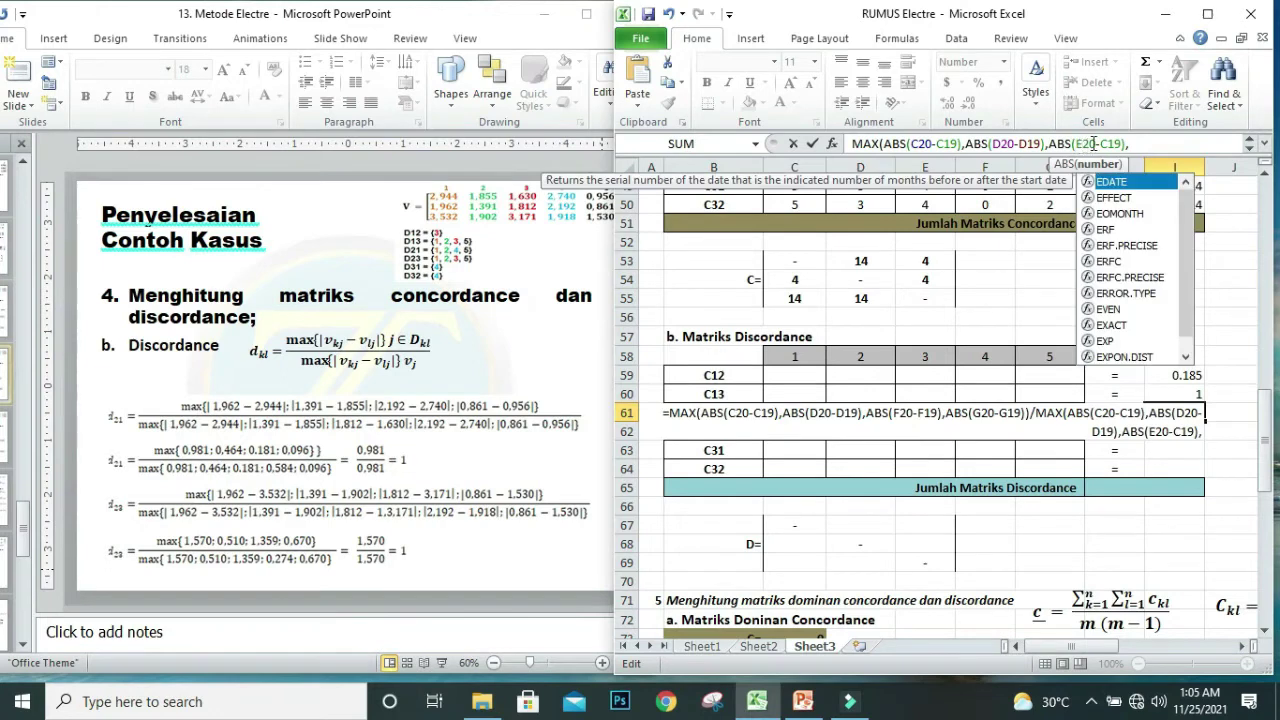
{"action": "left_click", "coordinate": [1102, 145]}
{"action": "left_click", "coordinate": [1110, 145]}
{"action": "key", "text": "BackSpace"}
{"action": "type", "text": "E"}
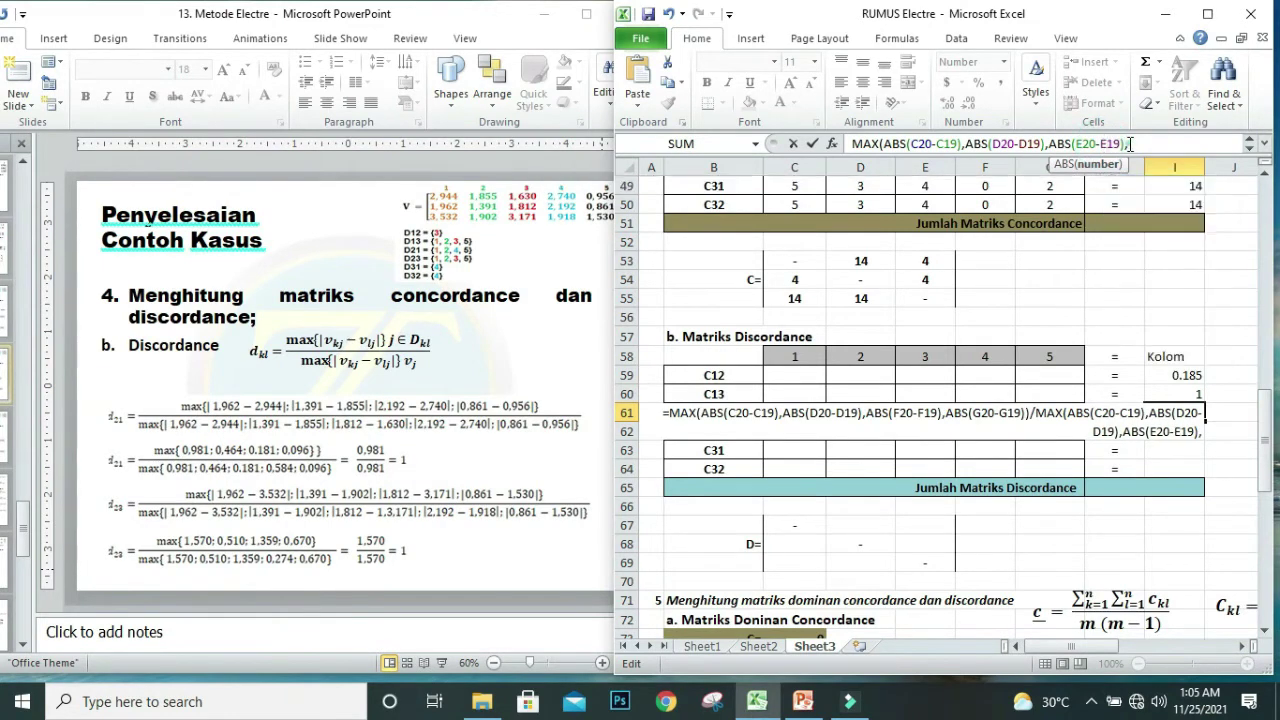
Add the column 4 difference ABS(F20-F19) as the fourth term of the C21 denominator.
{"action": "left_click", "coordinate": [1130, 145]}
{"action": "key", "text": "ctrl+v"}
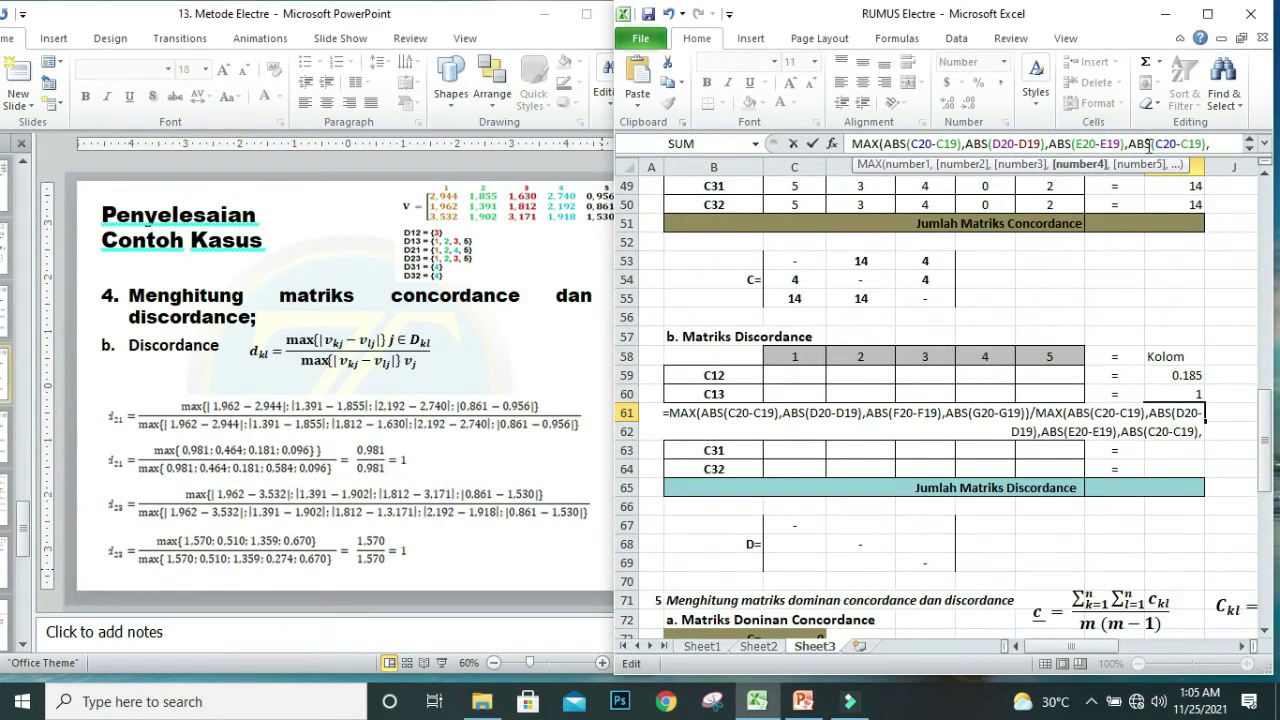
{"action": "left_click", "coordinate": [1164, 145]}
{"action": "key", "text": "BackSpace"}
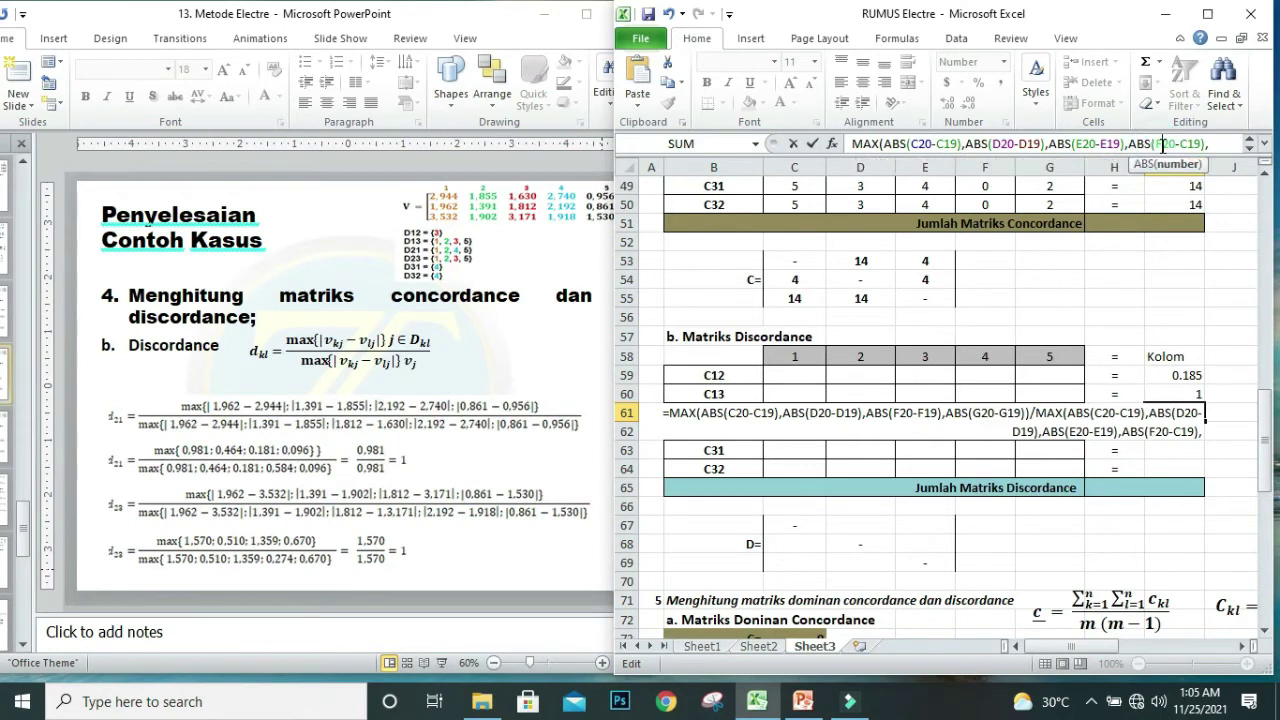
{"action": "type", "text": "F"}
{"action": "left_click", "coordinate": [1181, 145]}
{"action": "key", "text": "BackSpace"}
{"action": "type", "text": "F"}
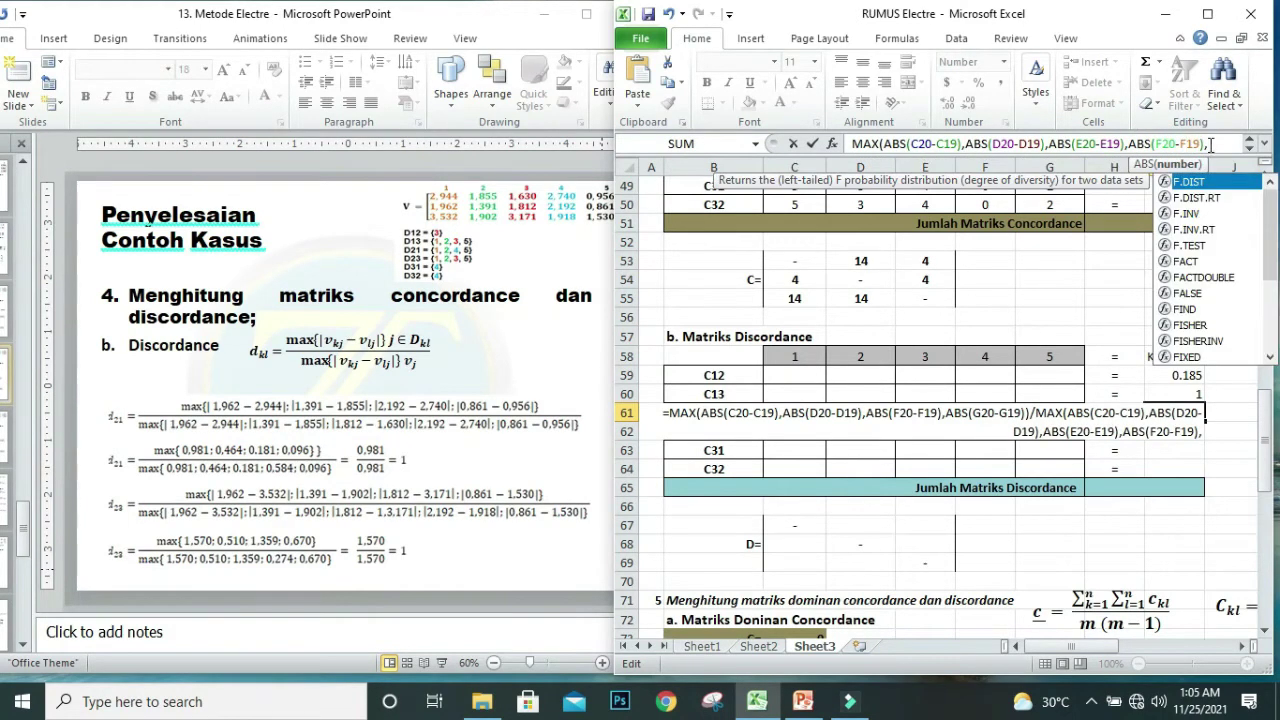
Add the column 5 difference ABS(G20-G19) as the last denominator term, close the MAX function and enter the C21 formula.
{"action": "left_click", "coordinate": [1210, 145]}
{"action": "key", "text": "ctrl+v"}
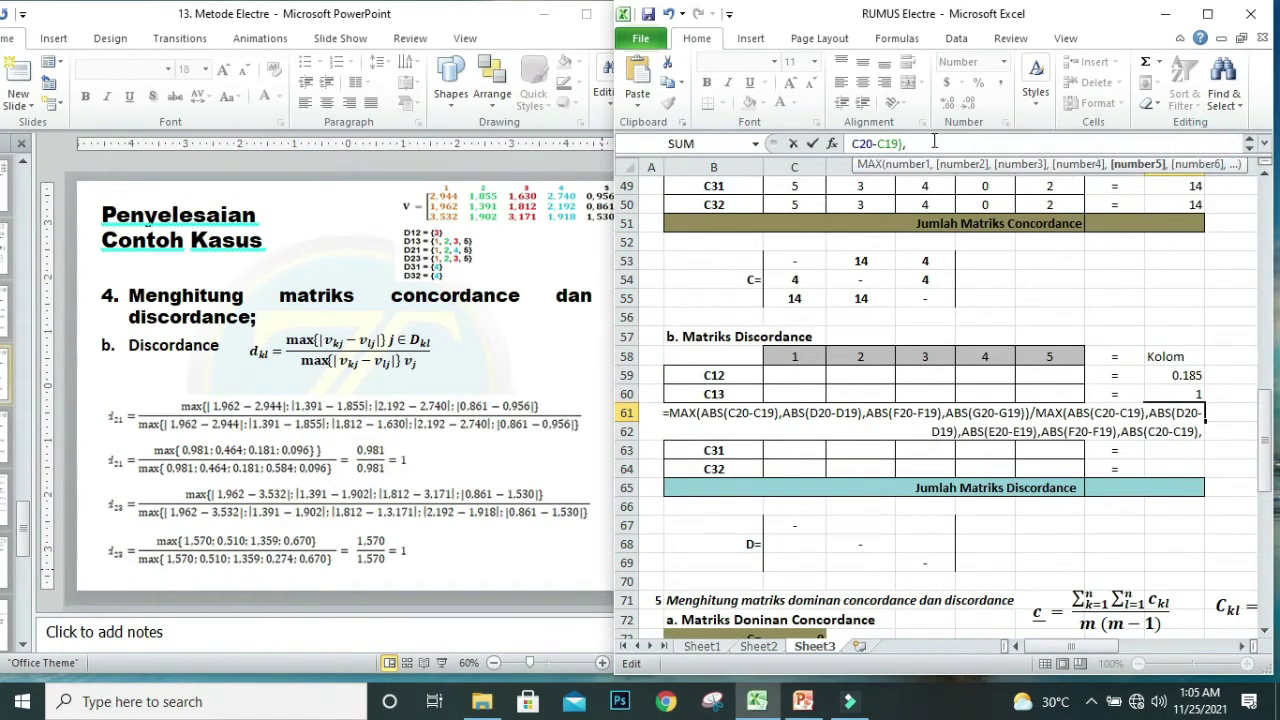
{"action": "left_click", "coordinate": [857, 145]}
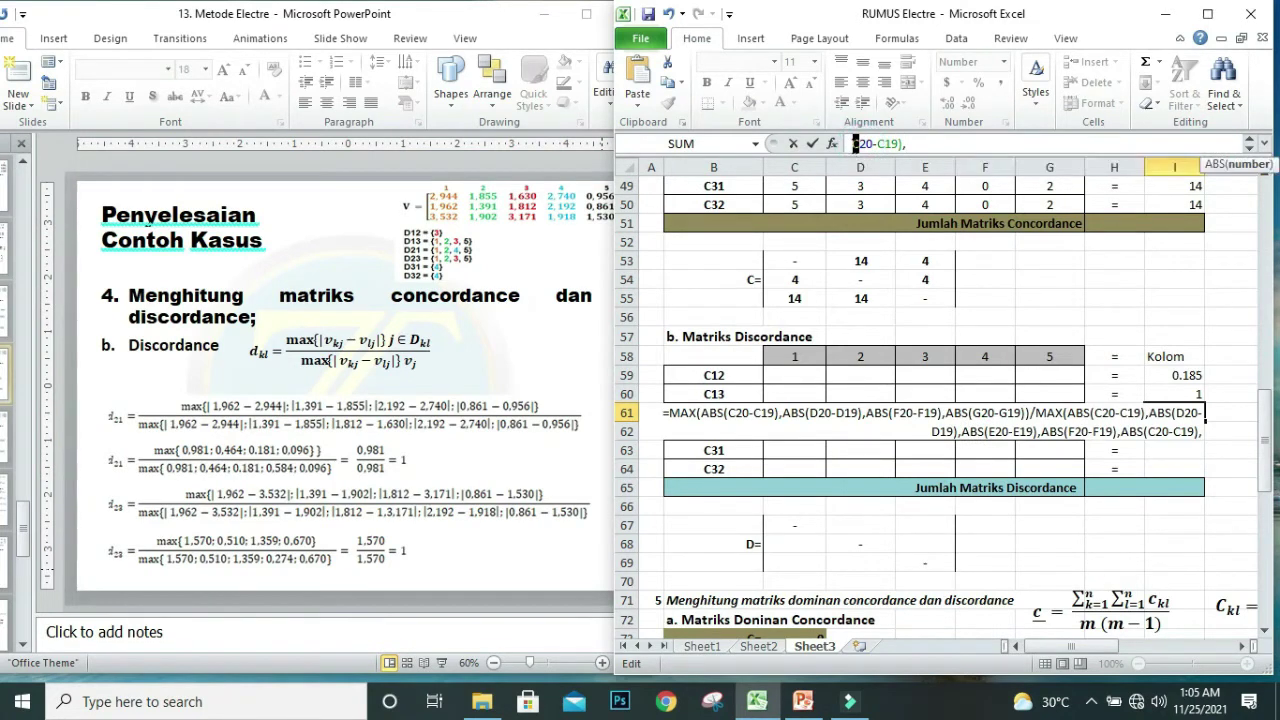
{"action": "key", "text": "BackSpace"}
{"action": "type", "text": "G"}
{"action": "left_click", "coordinate": [888, 144]}
{"action": "key", "text": "BackSpace"}
{"action": "type", "text": "G"}
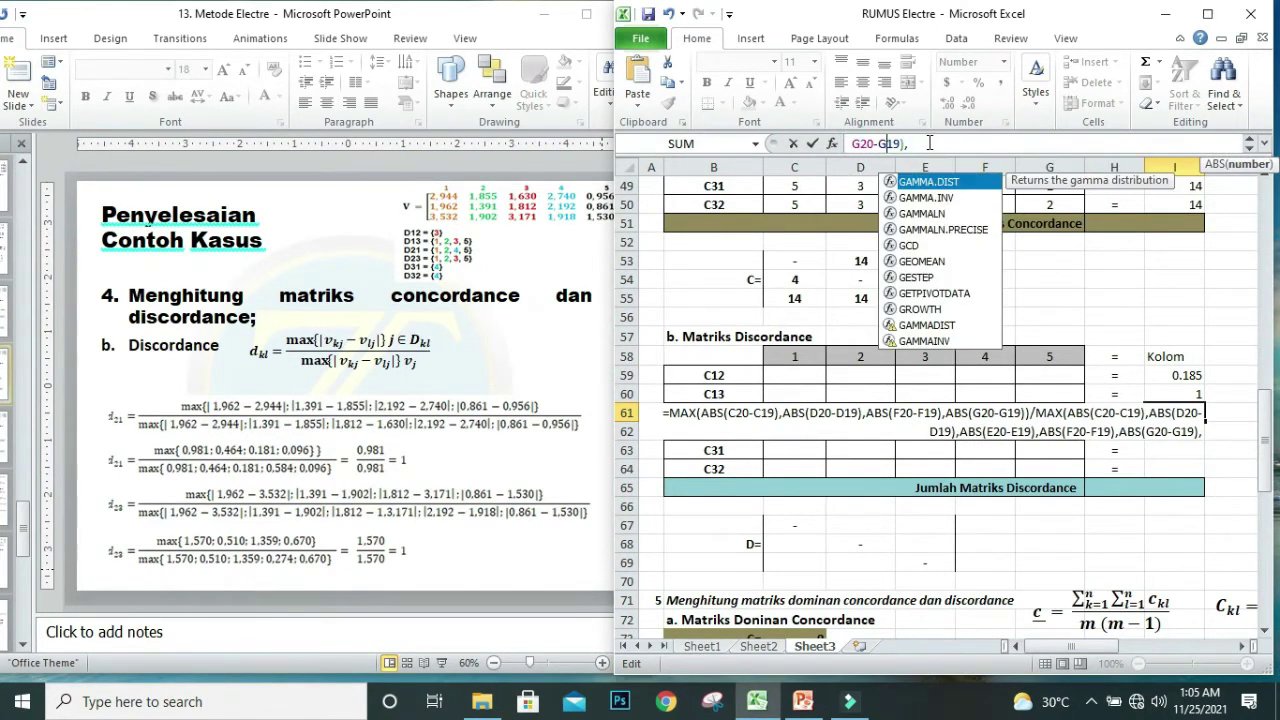
{"action": "left_click", "coordinate": [911, 143]}
{"action": "key", "text": "BackSpace"}
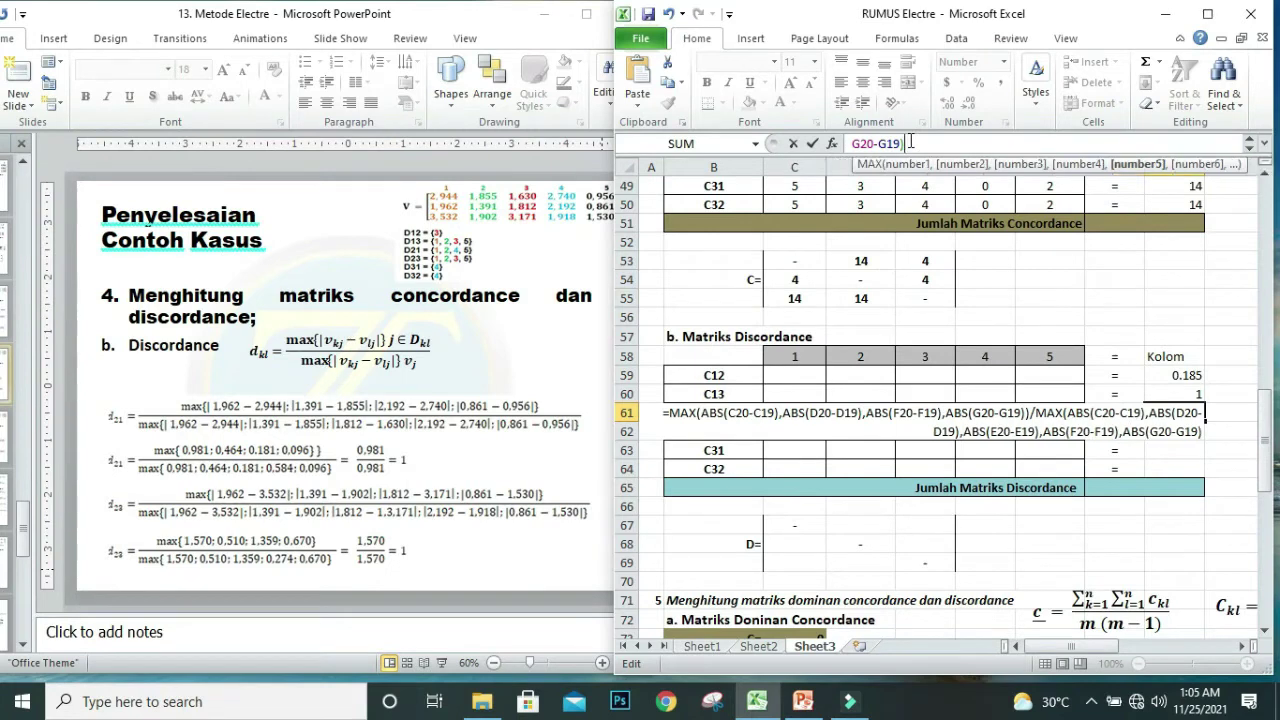
{"action": "type", "text": ")"}
{"action": "key", "text": "Return"}
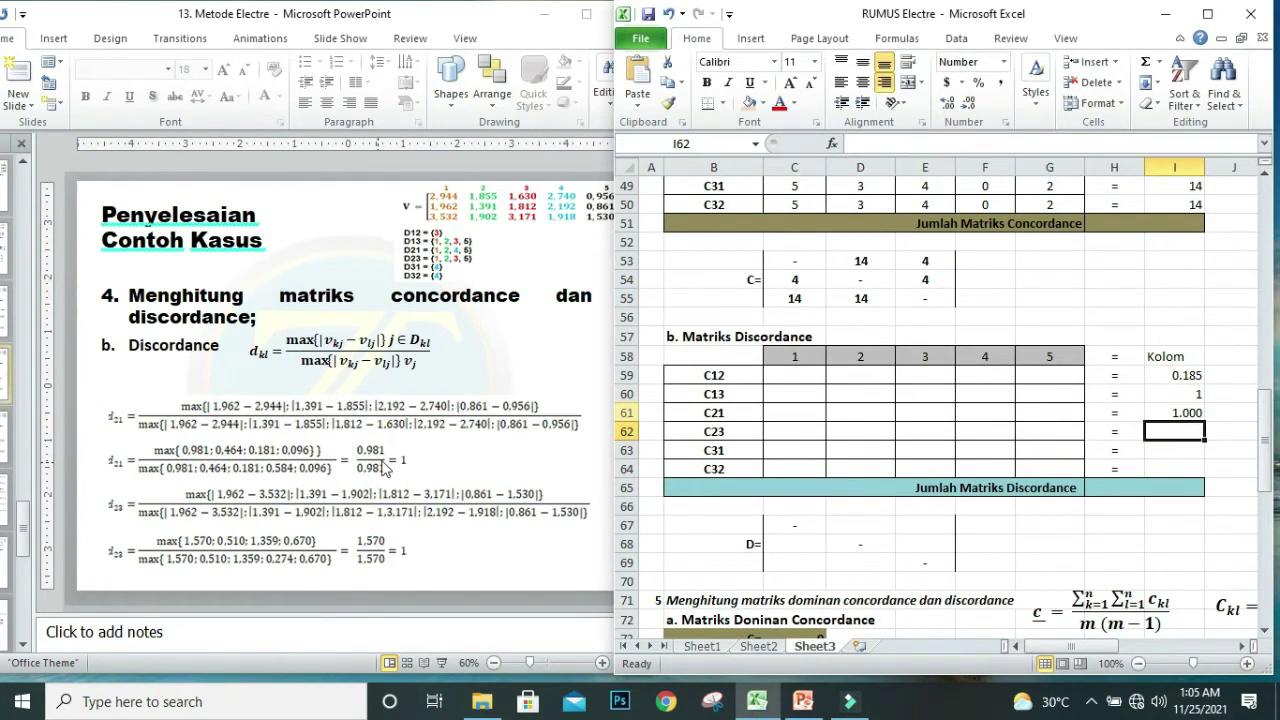
Reduce the C21 discordance value in I61 to zero decimal places.
{"action": "left_click", "coordinate": [390, 462]}
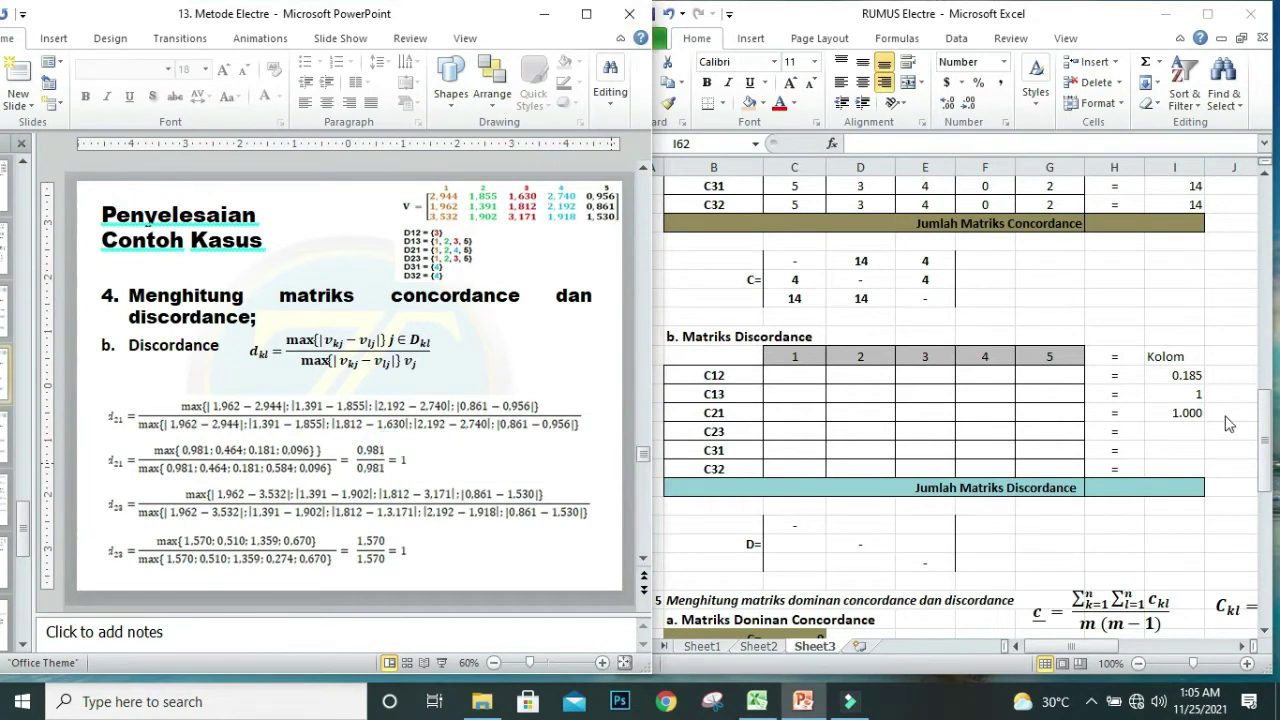
{"action": "left_click", "coordinate": [1189, 414]}
{"action": "left_click", "coordinate": [1189, 414]}
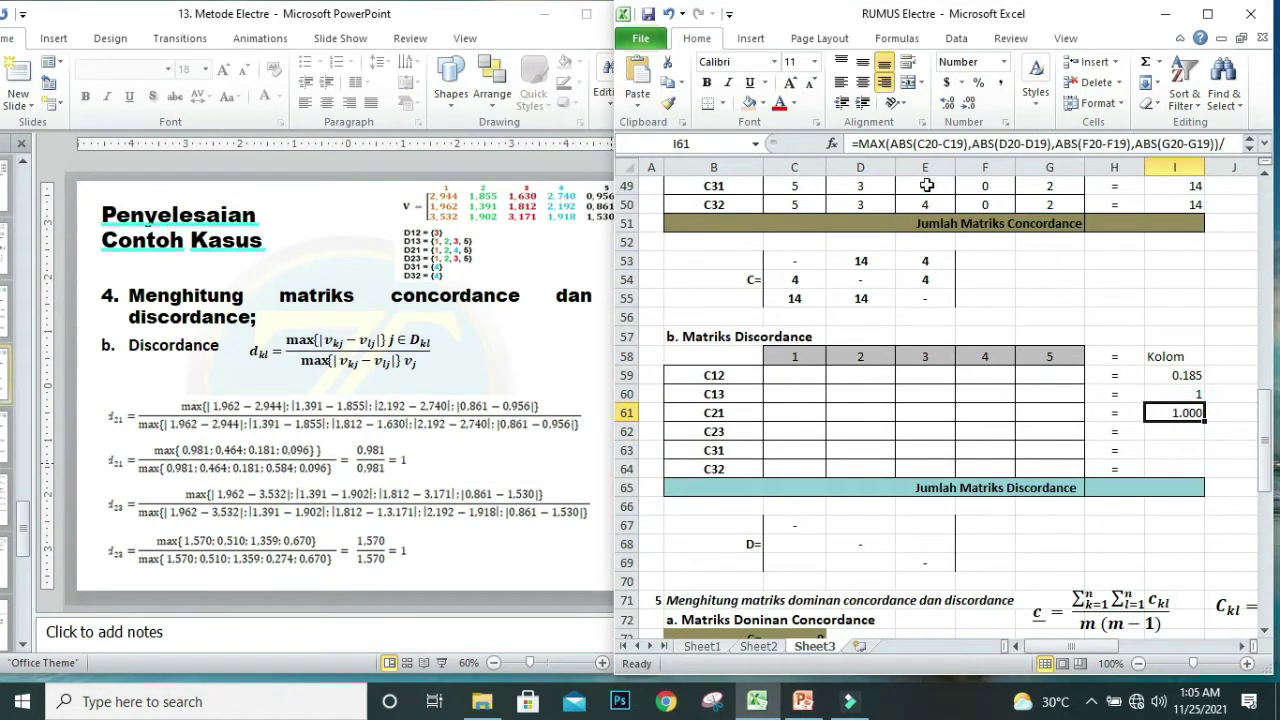
{"action": "left_click", "coordinate": [968, 108]}
{"action": "left_click", "coordinate": [968, 108]}
{"action": "left_click", "coordinate": [968, 108]}
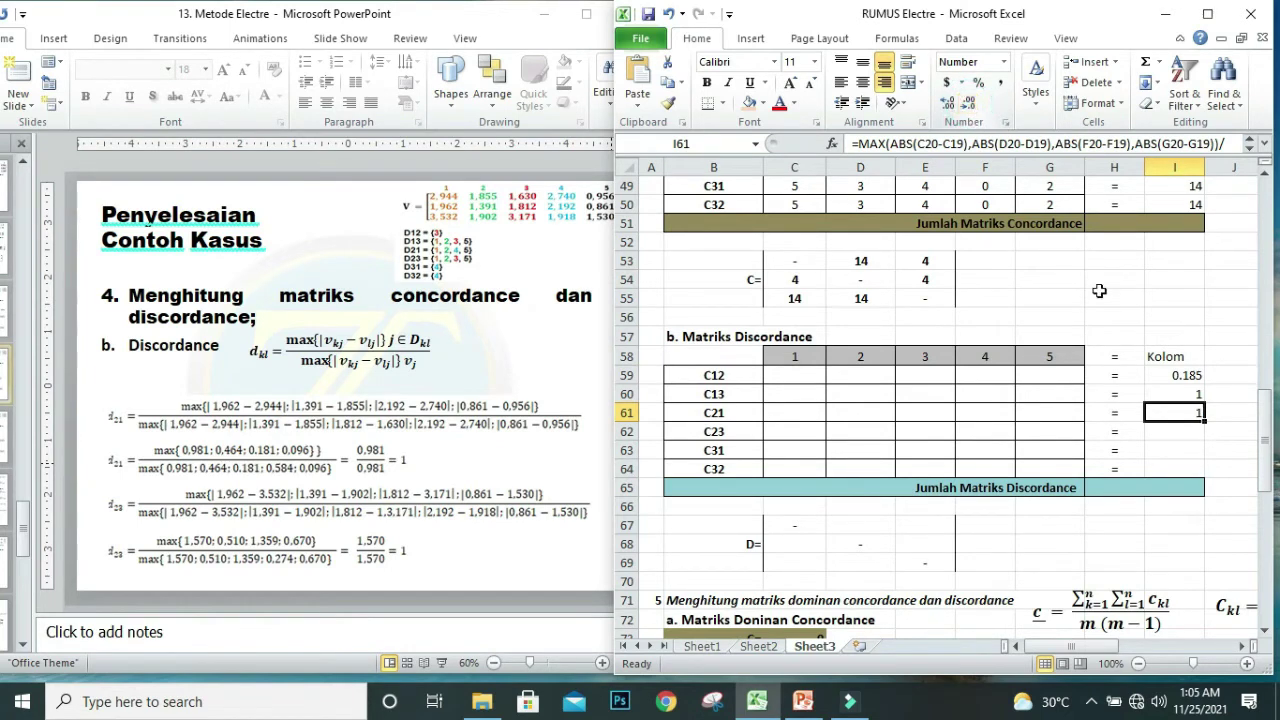
Begin the C23 discordance formula in cell I62 with =MAX(ABS(.
{"action": "left_click", "coordinate": [1191, 429]}
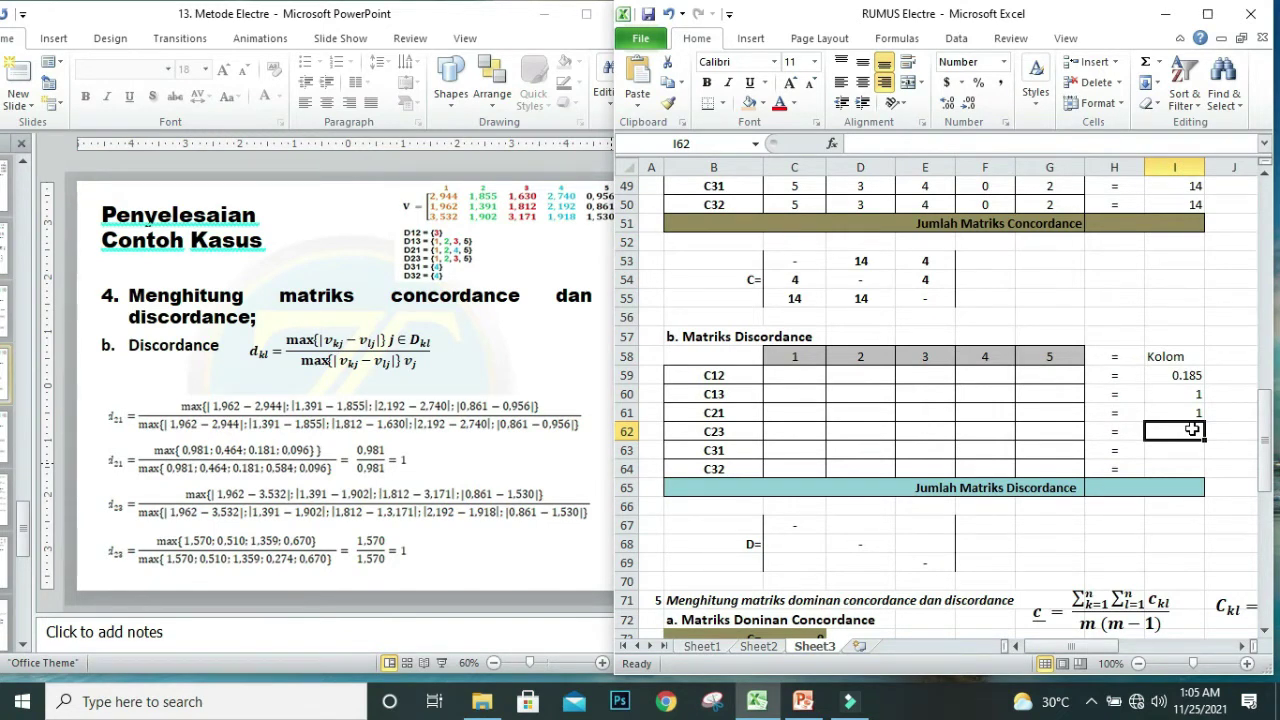
{"action": "type", "text": "="}
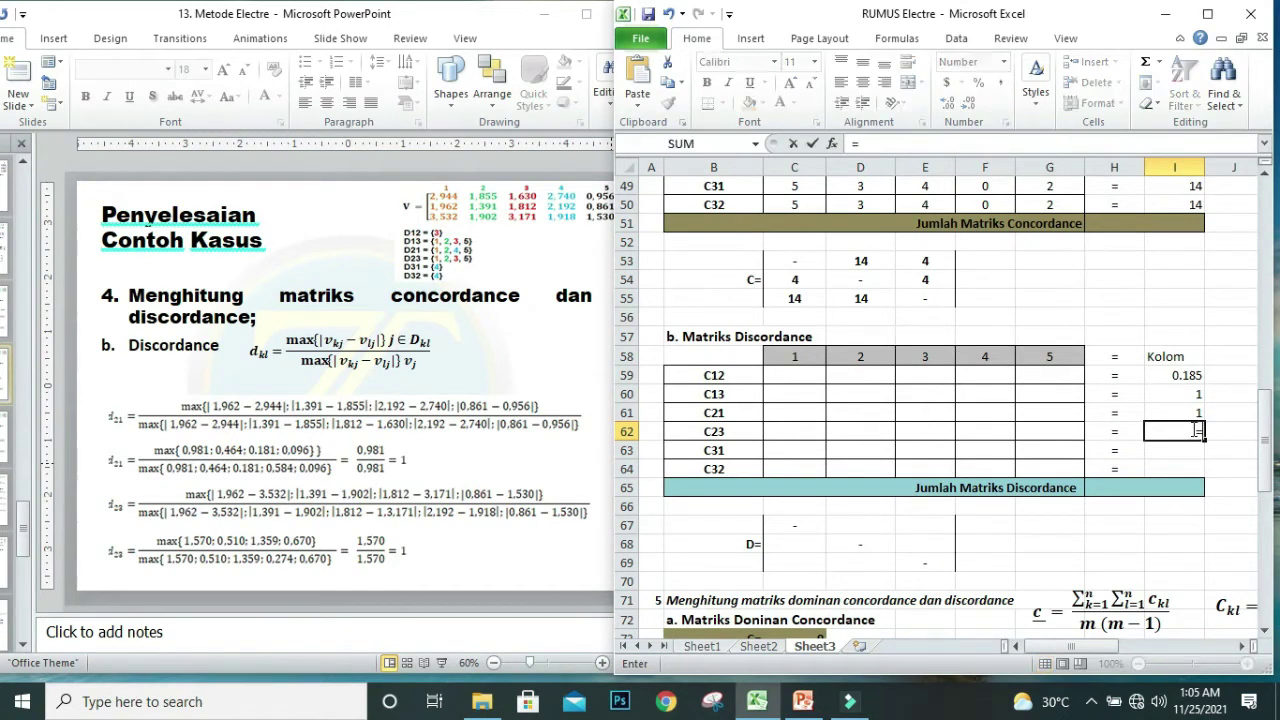
{"action": "type", "text": "MA"}
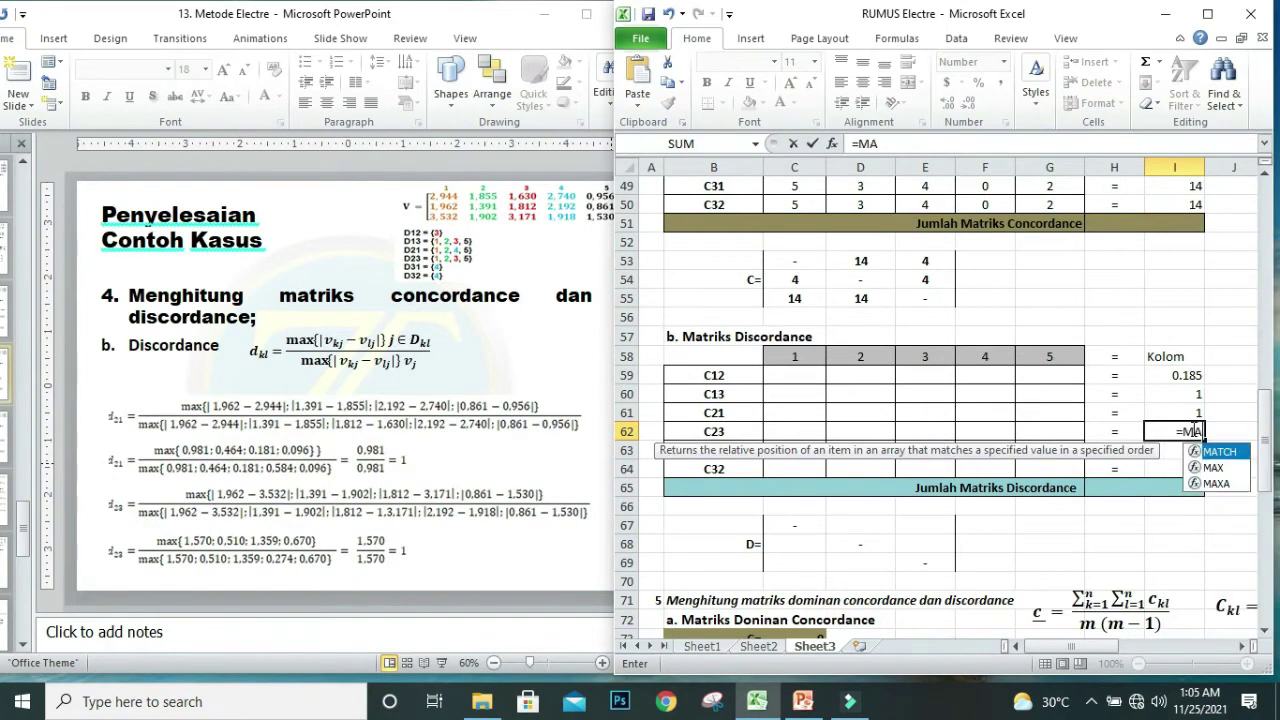
{"action": "type", "text": "X(AV"}
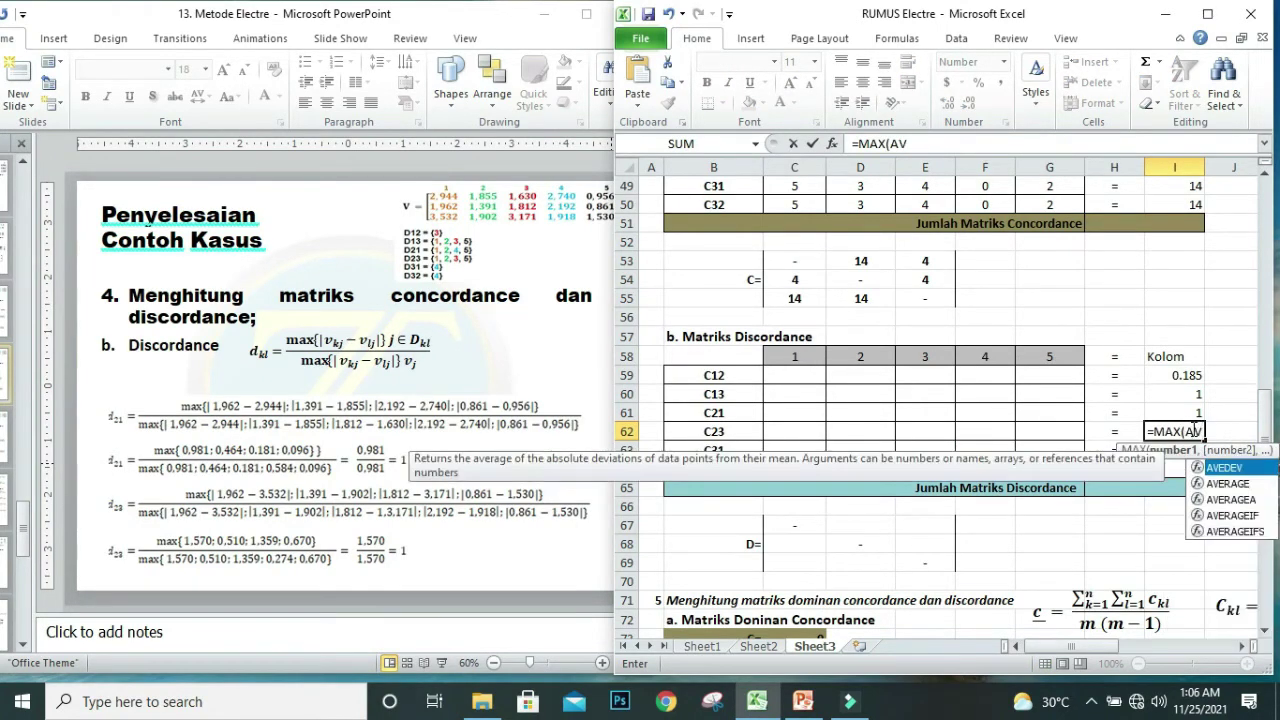
{"action": "key", "text": "BackSpace"}
{"action": "type", "text": "BS"}
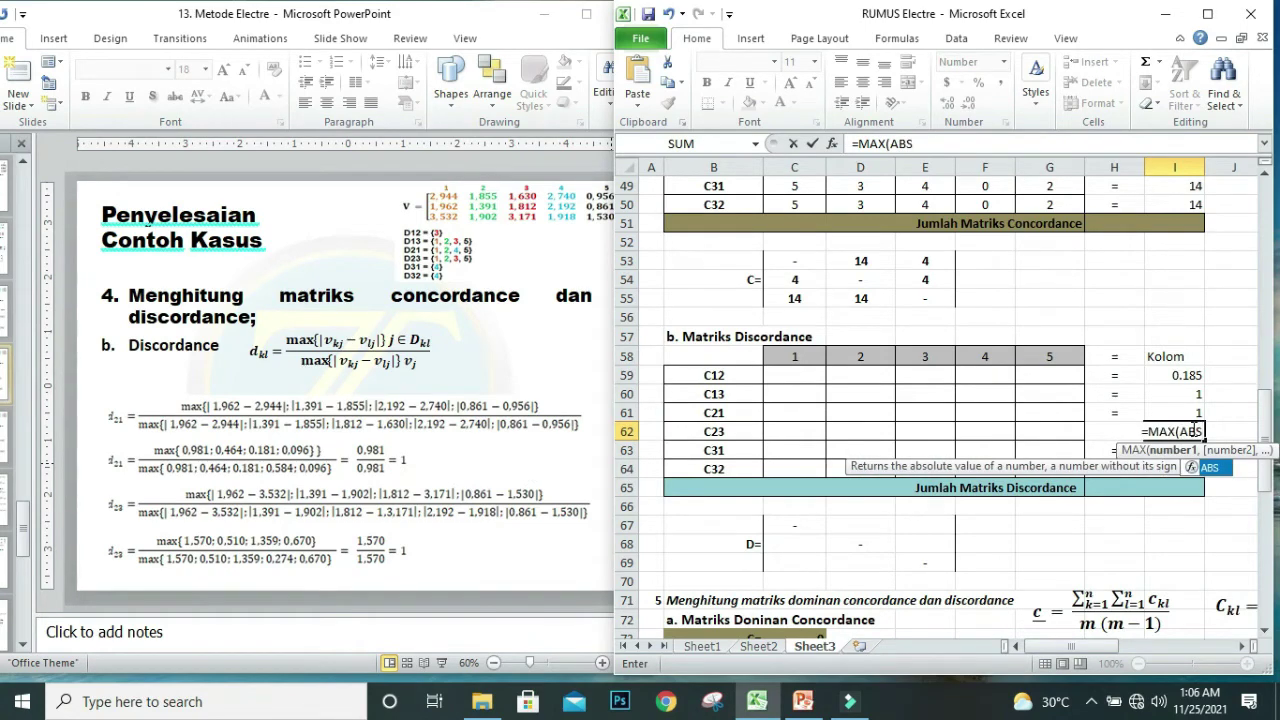
{"action": "type", "text": "("}
Complete the first absolute difference of the C23 numerator as ABS(C20-C21), using column 1 of weighted matrix V.
{"action": "left_click_drag", "start_coordinate": [1267, 447], "coordinate": [1275, 352]}
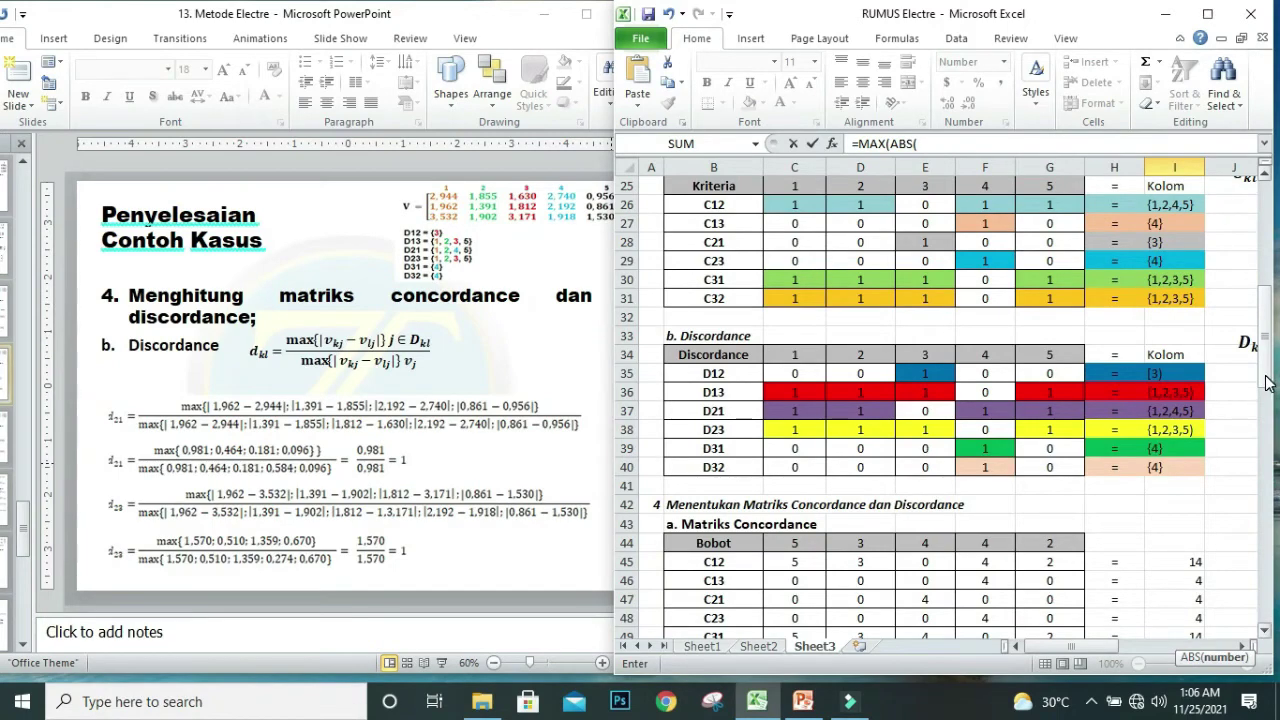
{"action": "left_click_drag", "start_coordinate": [1265, 383], "coordinate": [1260, 340]}
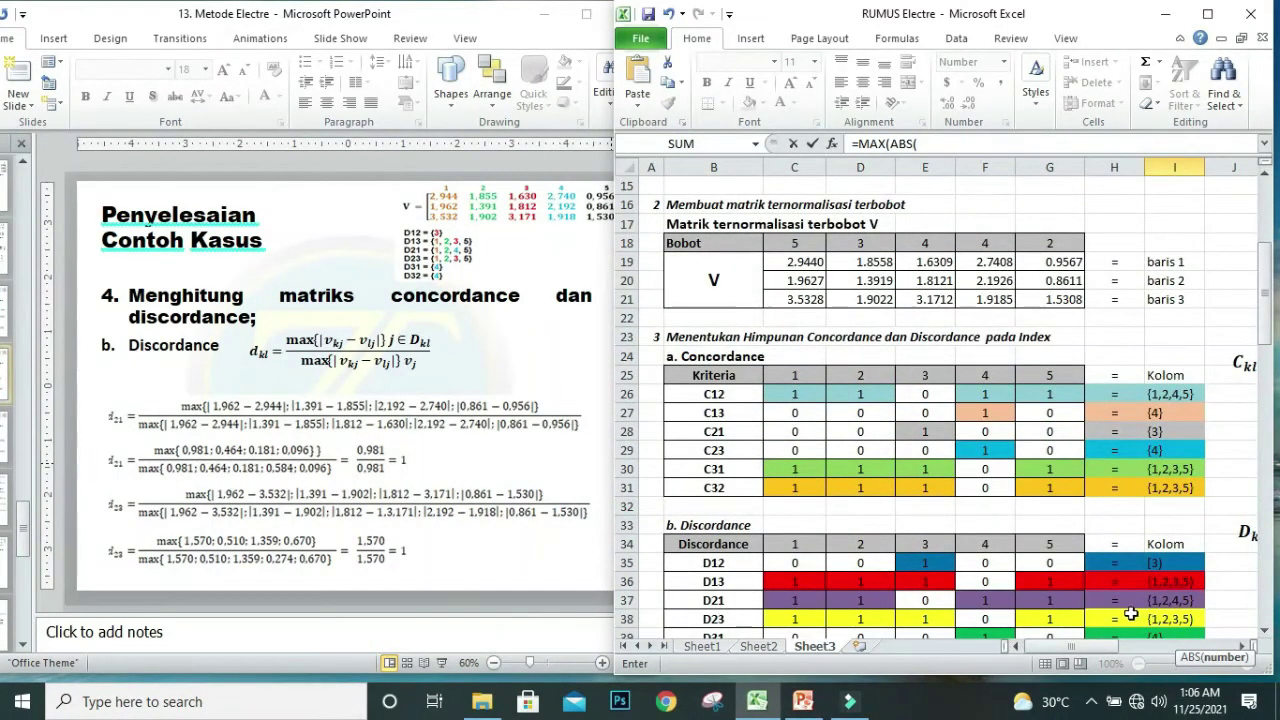
{"action": "left_click", "coordinate": [800, 281]}
{"action": "type", "text": "-"}
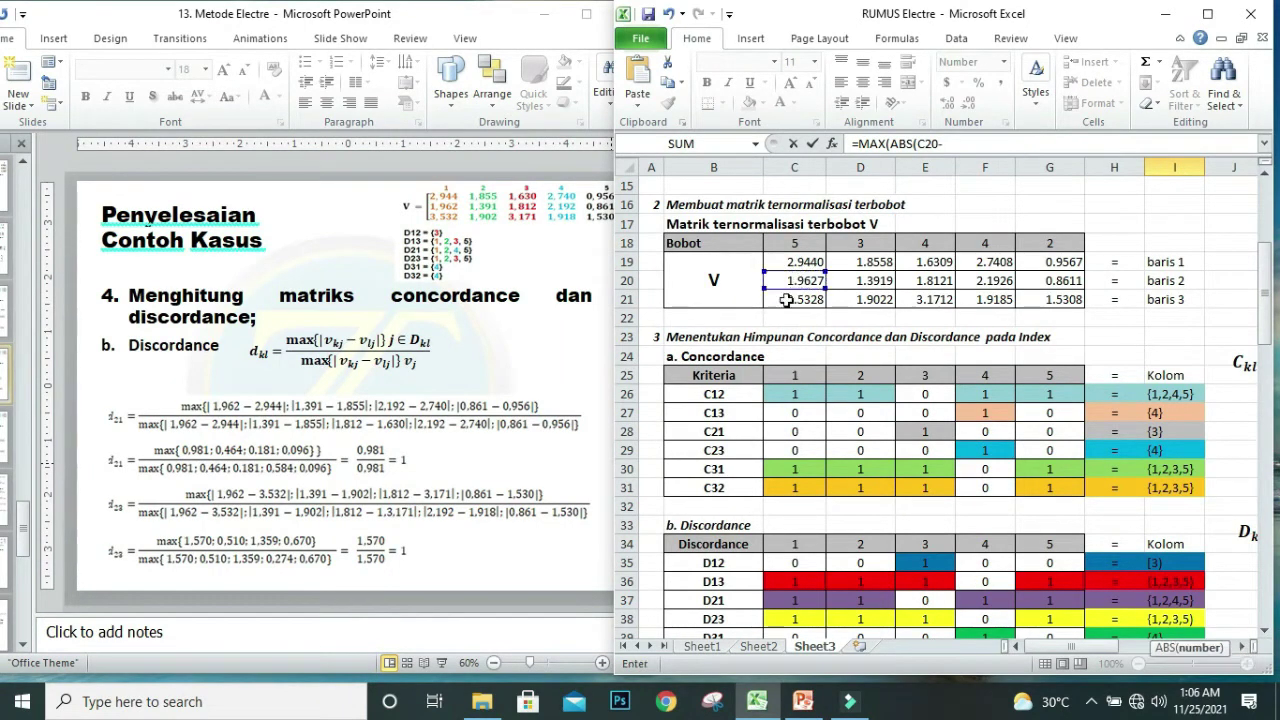
{"action": "left_click", "coordinate": [788, 297]}
{"action": "type", "text": ")"}
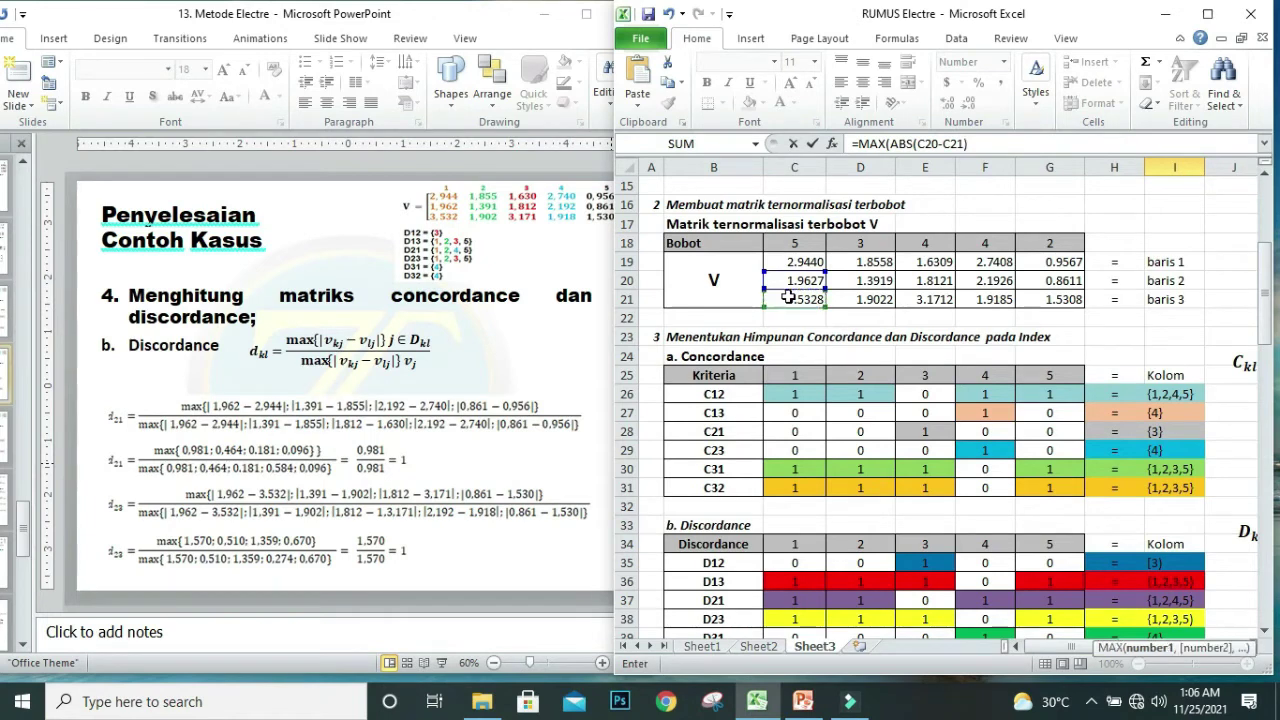
Add the column 2 difference ABS(D20-D21) as the second numerator term of the C23 discordance formula.
{"action": "type", "text": ","}
{"action": "type", "text": "ABS"}
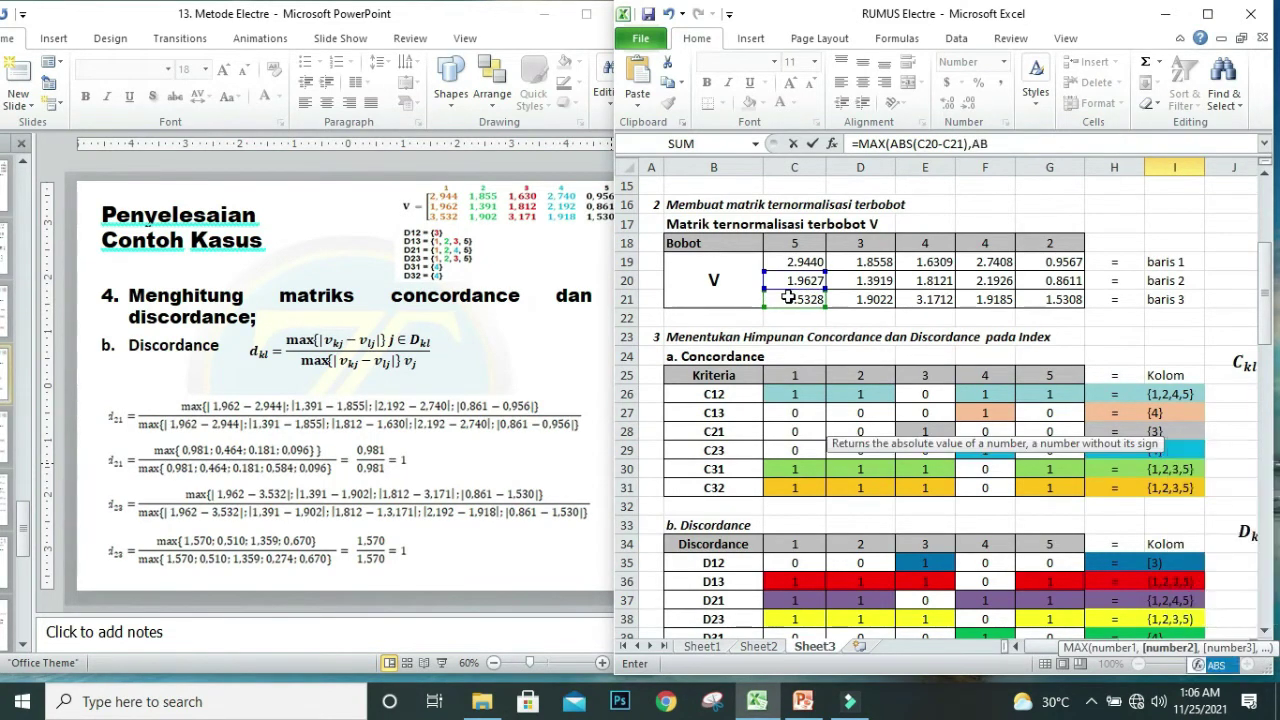
{"action": "type", "text": "("}
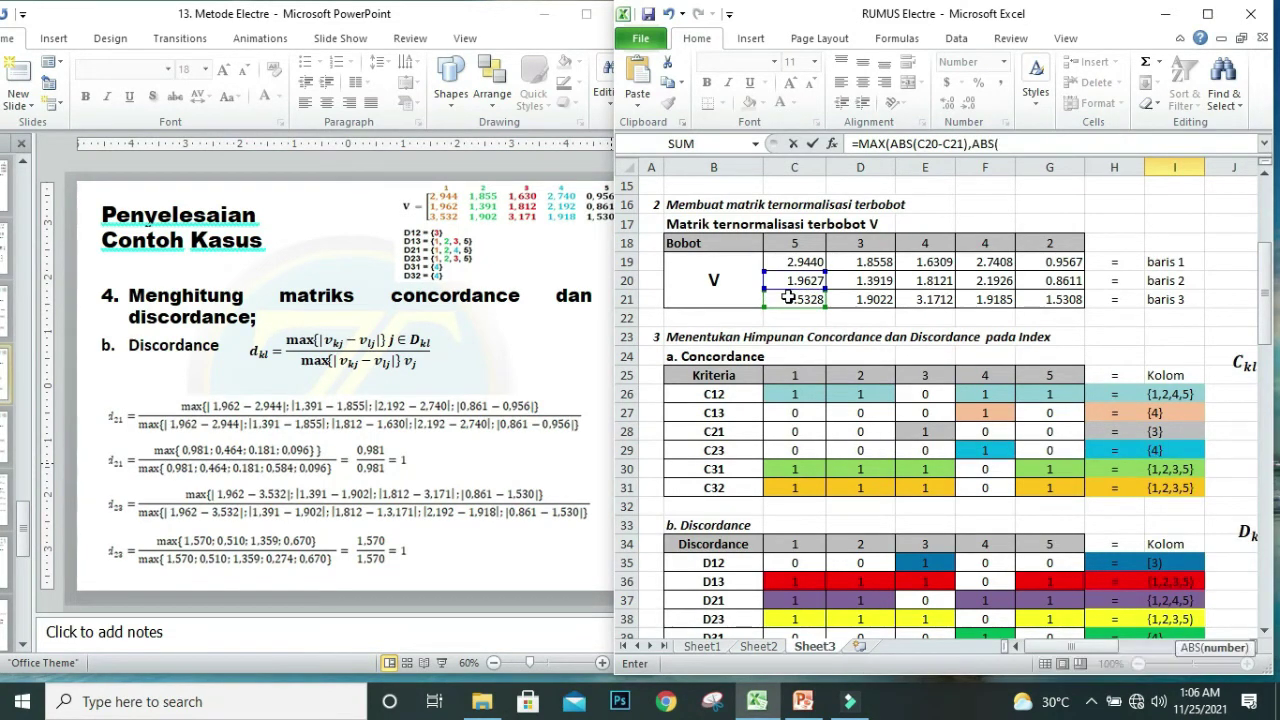
{"action": "left_click", "coordinate": [862, 282]}
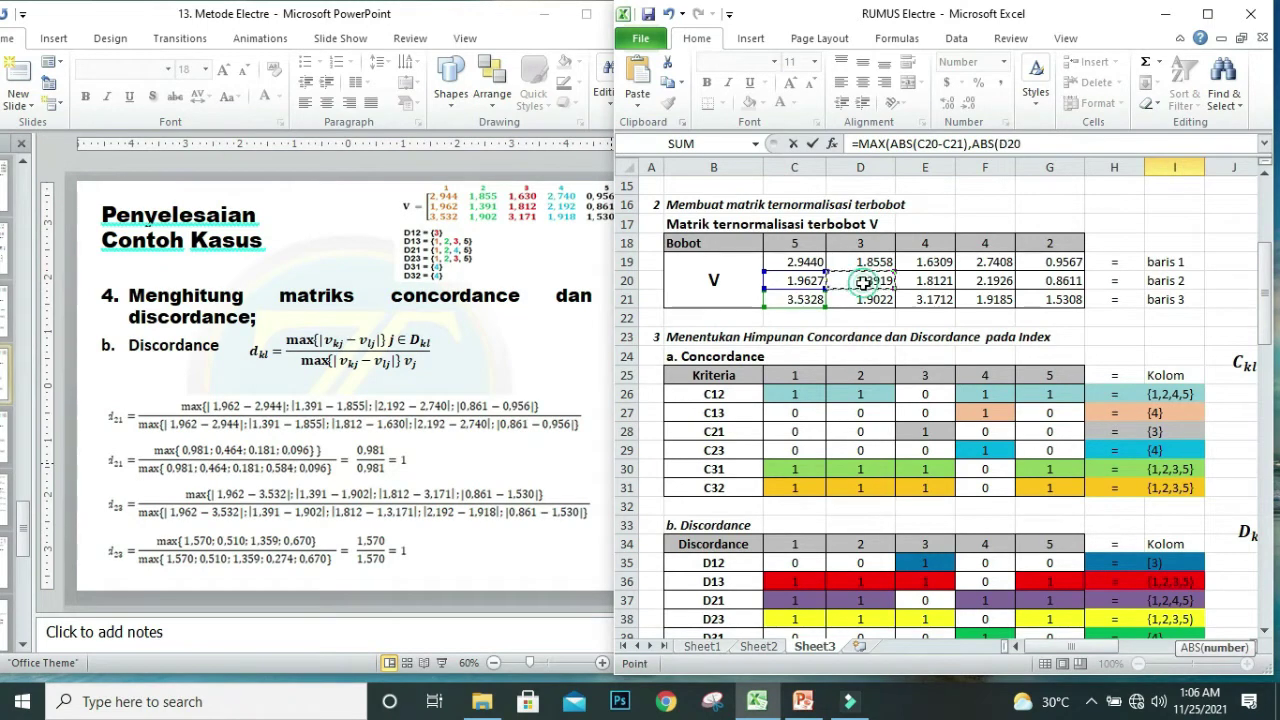
{"action": "type", "text": "-"}
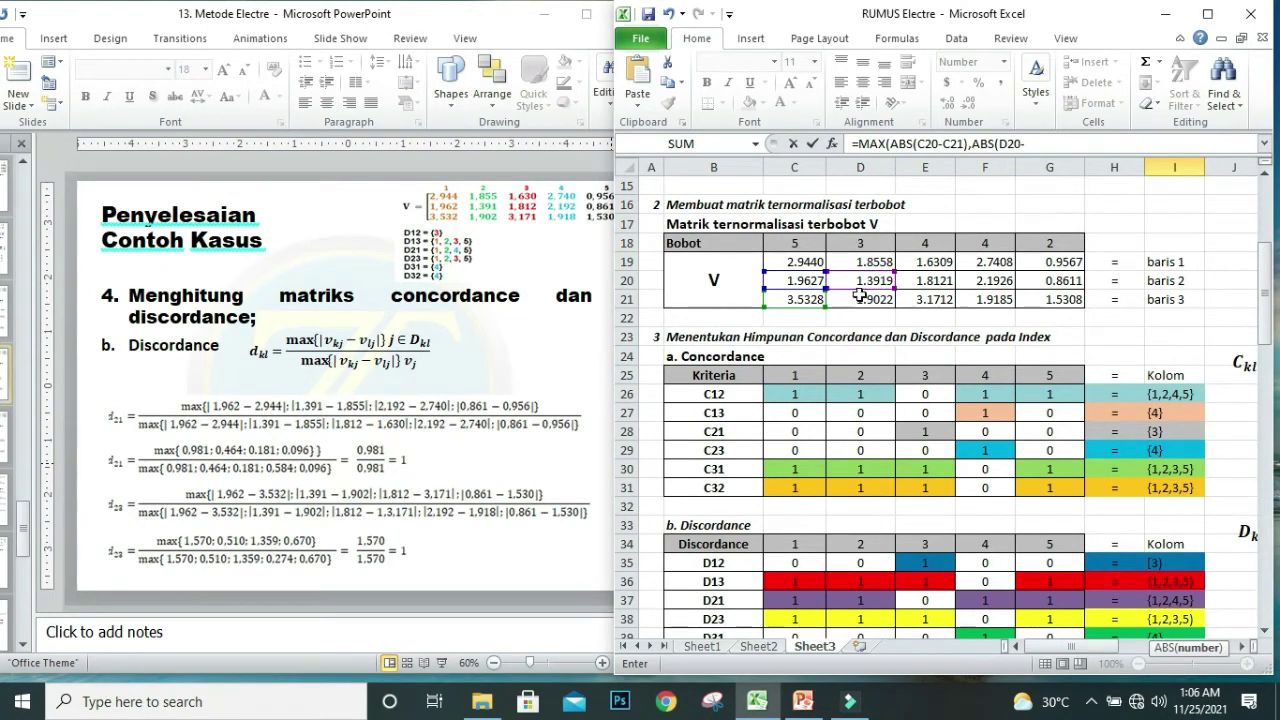
{"action": "left_click", "coordinate": [859, 296]}
{"action": "type", "text": ")"}
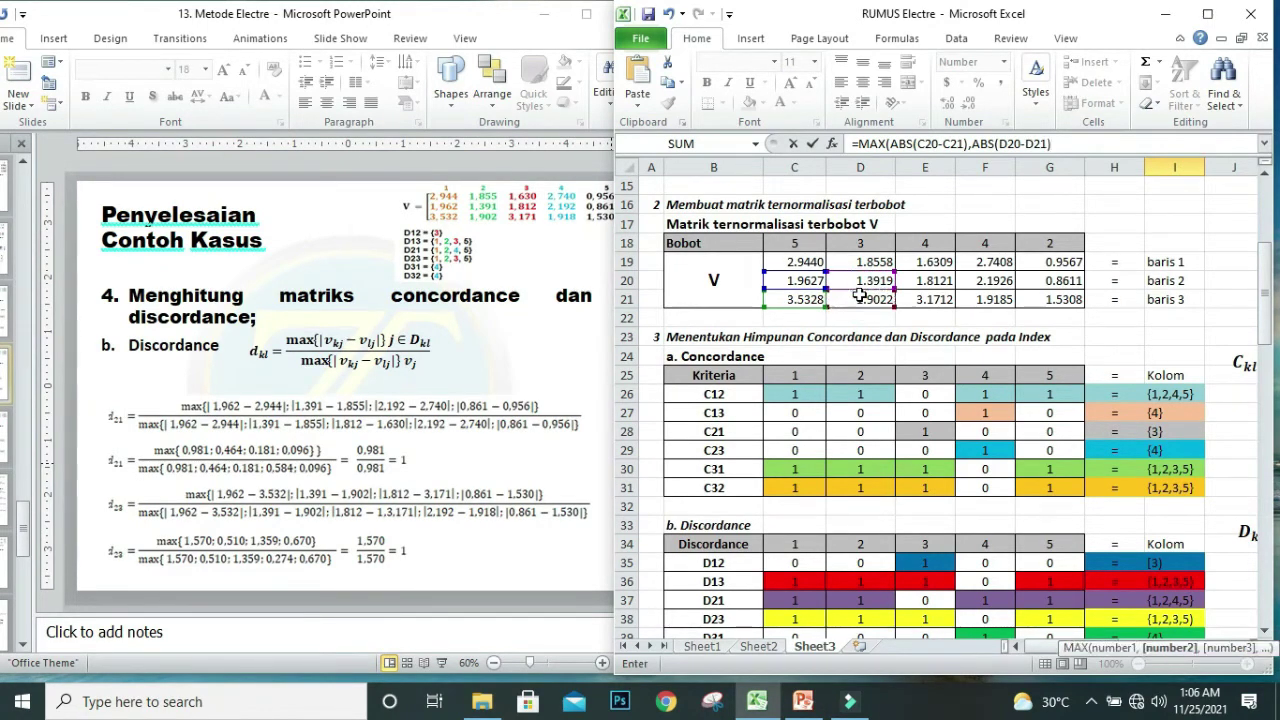
Add the column 3 difference ABS(E20-E21) as the third numerator term and start another ABS term.
{"action": "type", "text": ",ABS"}
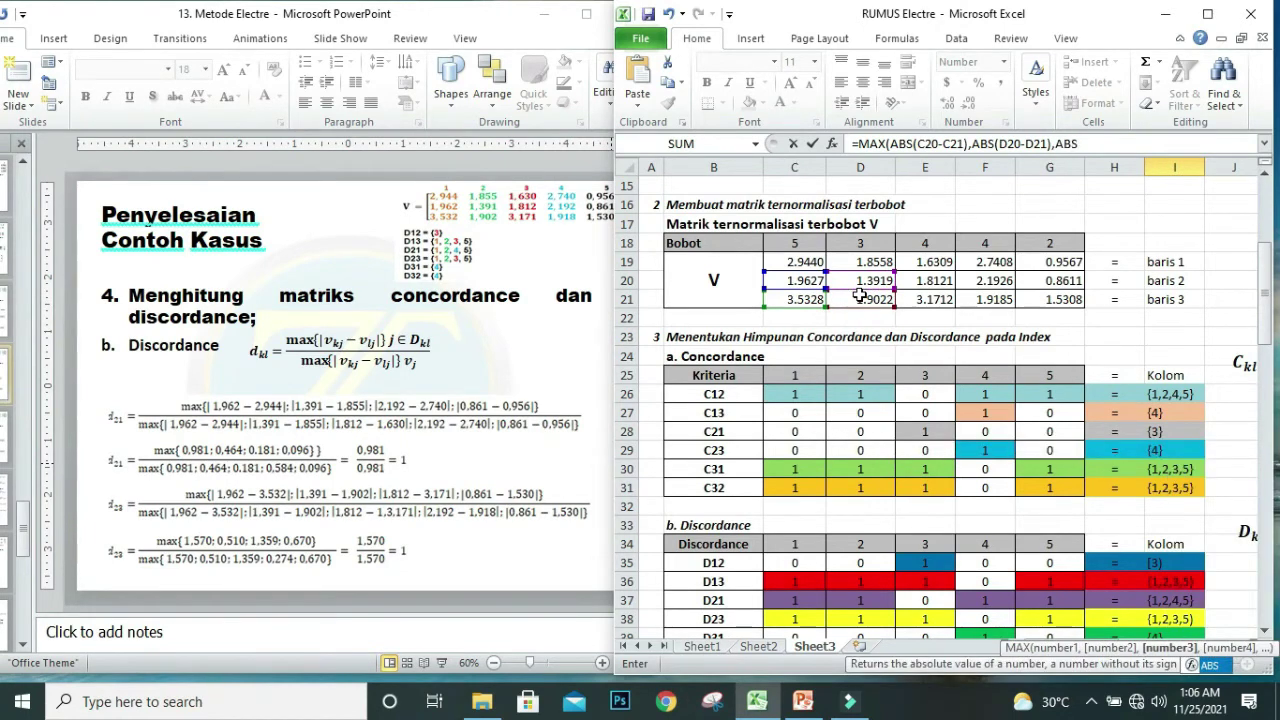
{"action": "type", "text": "("}
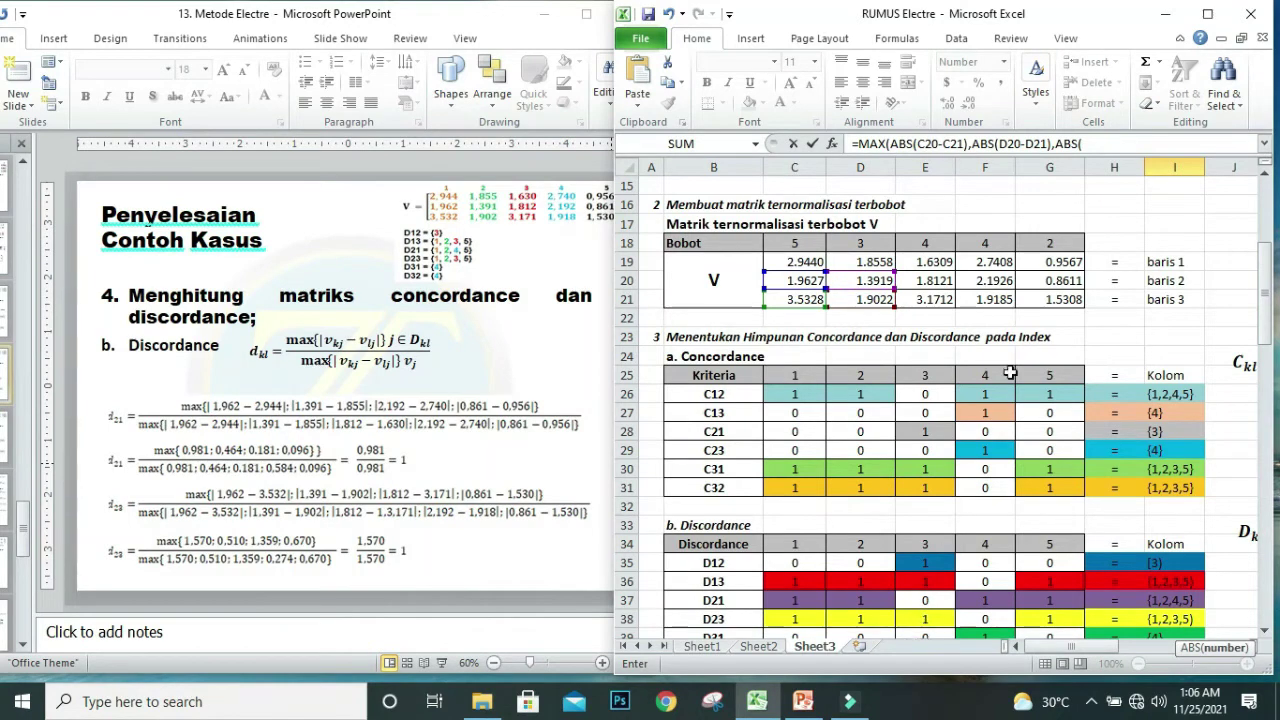
{"action": "left_click", "coordinate": [932, 280]}
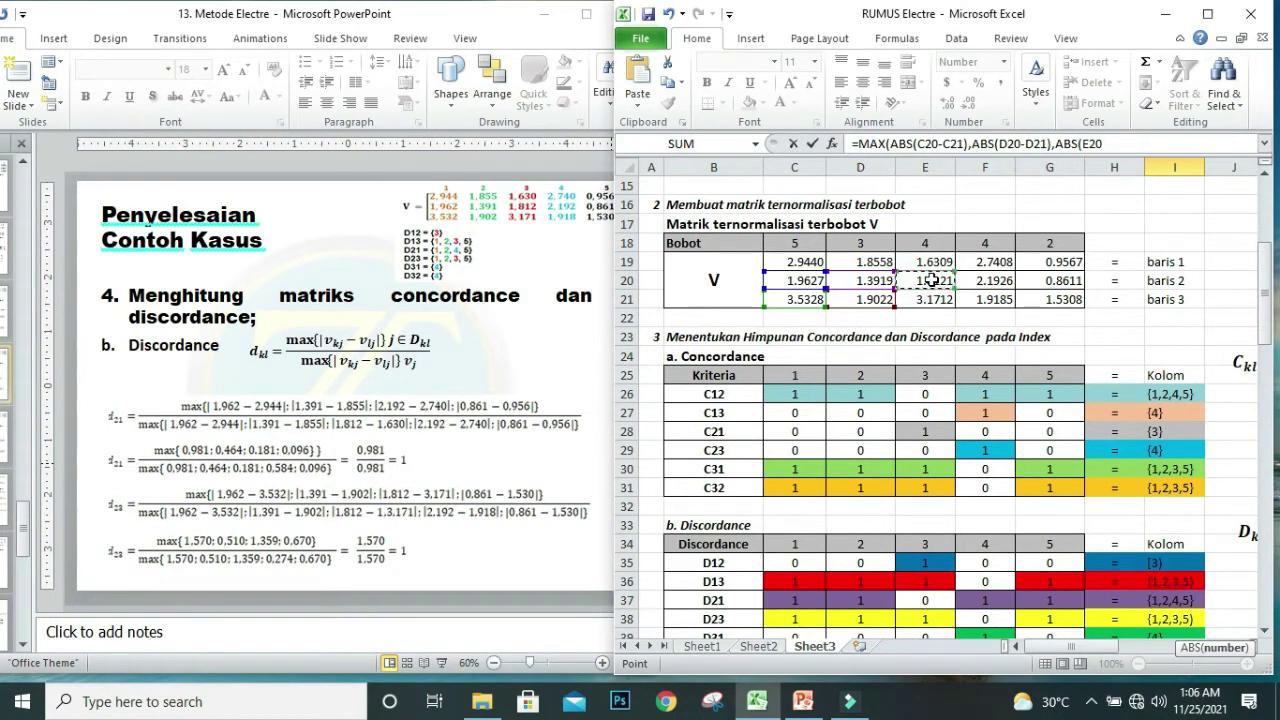
{"action": "type", "text": "-"}
{"action": "left_click", "coordinate": [925, 298]}
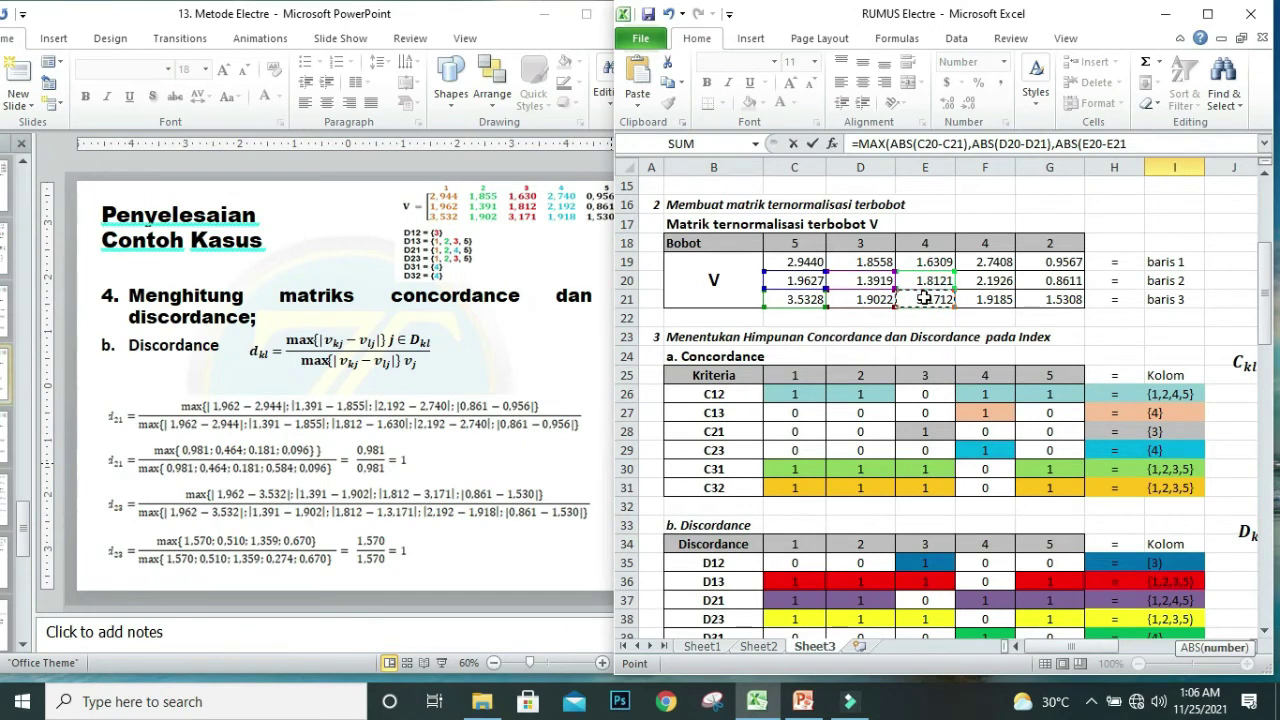
{"action": "type", "text": "),ABS"}
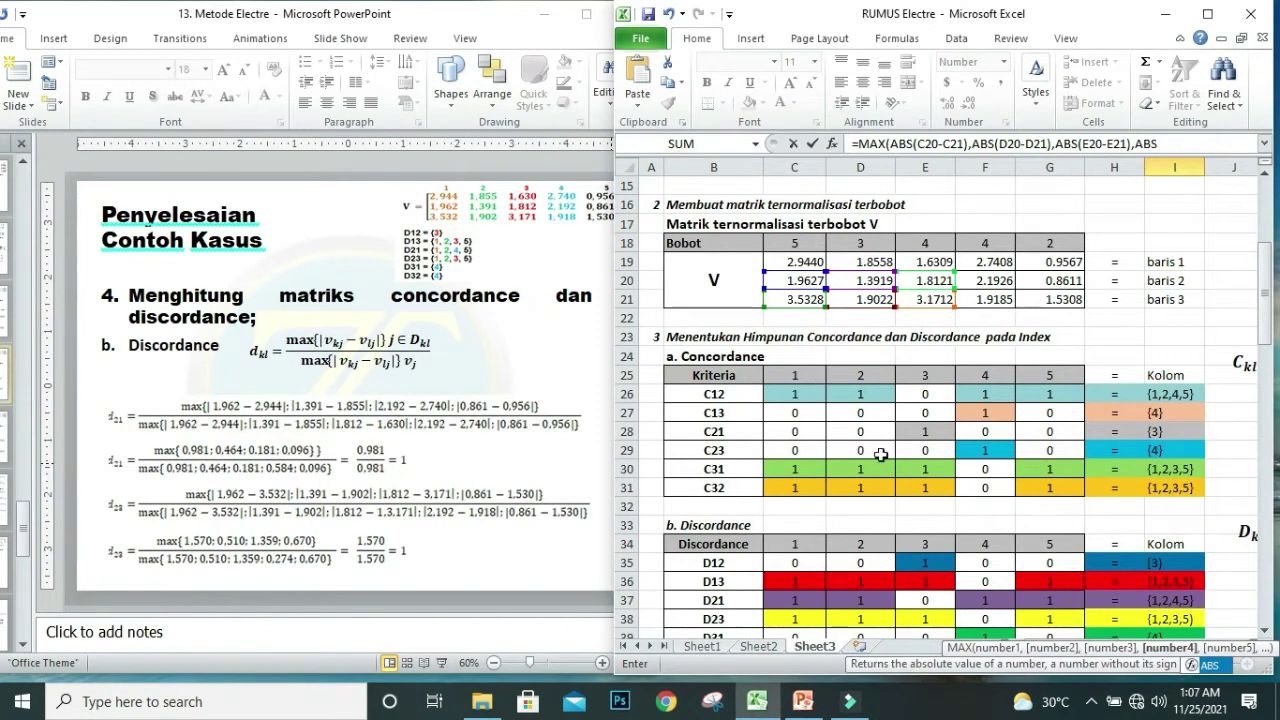
Complete the numerator with the column 5 difference ABS(G20-G21), close the MAX function and append the division operator.
{"action": "left_click", "coordinate": [1178, 144]}
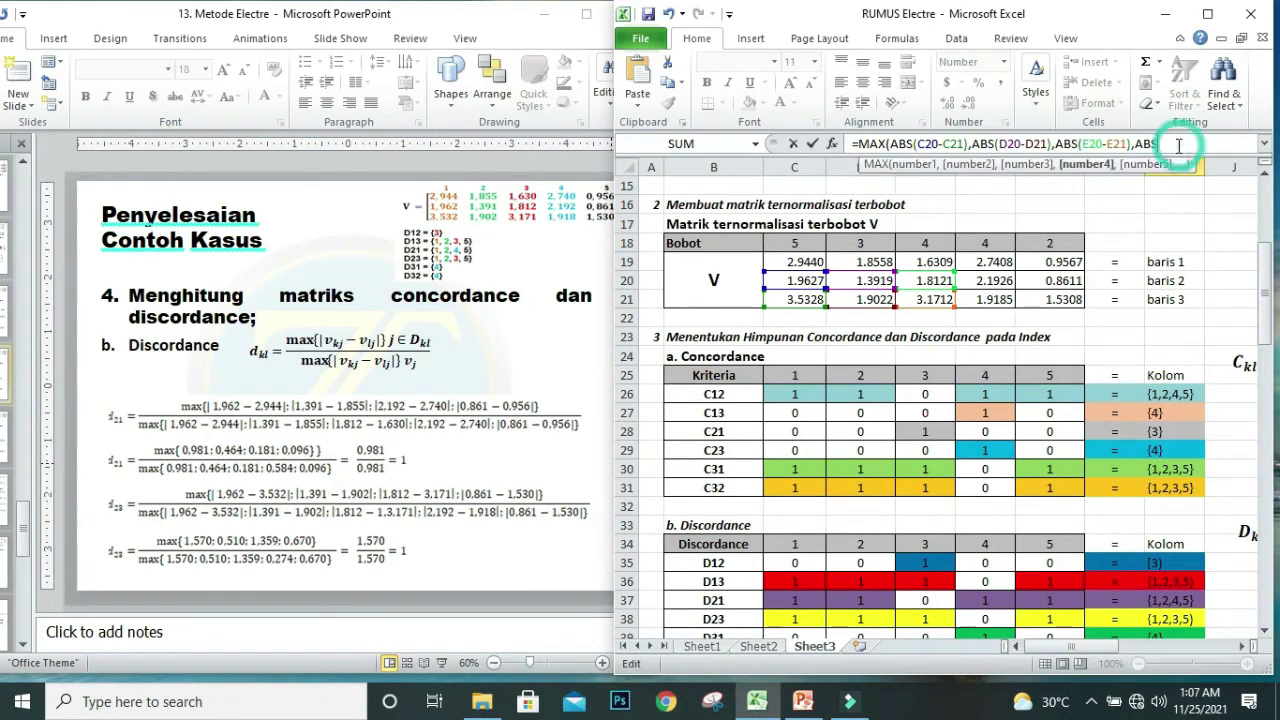
{"action": "type", "text": "("}
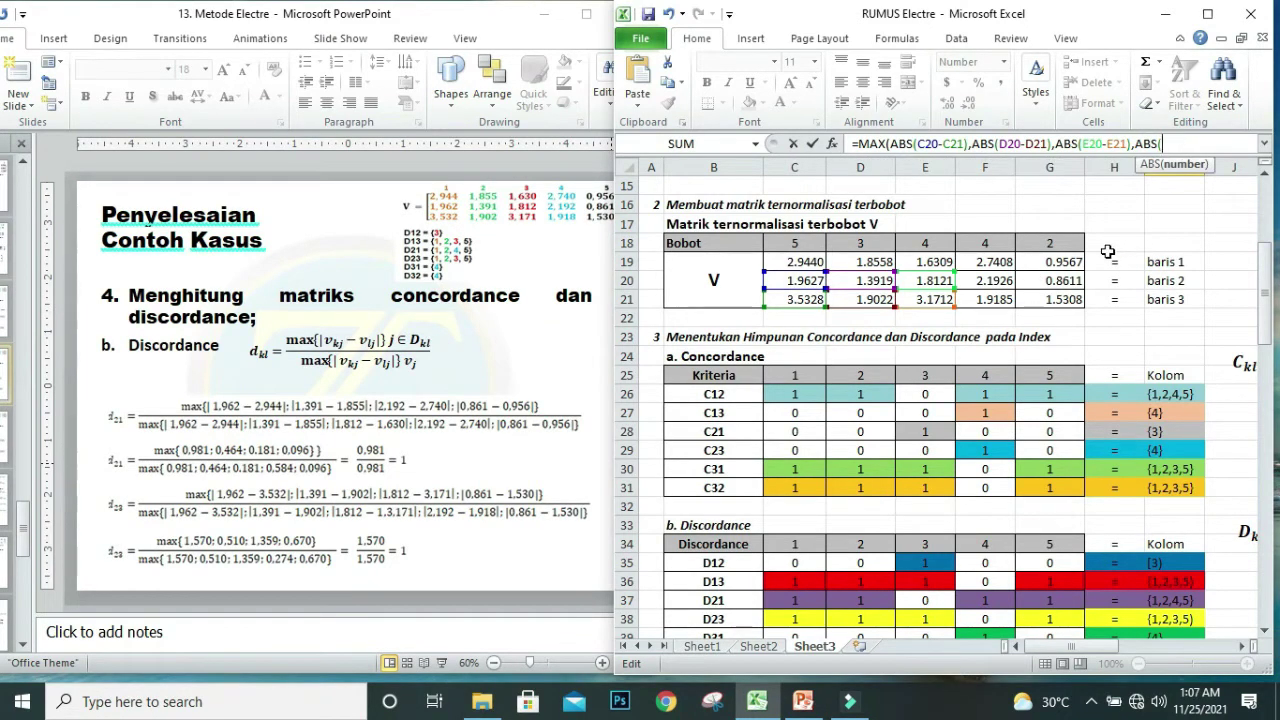
{"action": "left_click", "coordinate": [1060, 283]}
{"action": "type", "text": "-"}
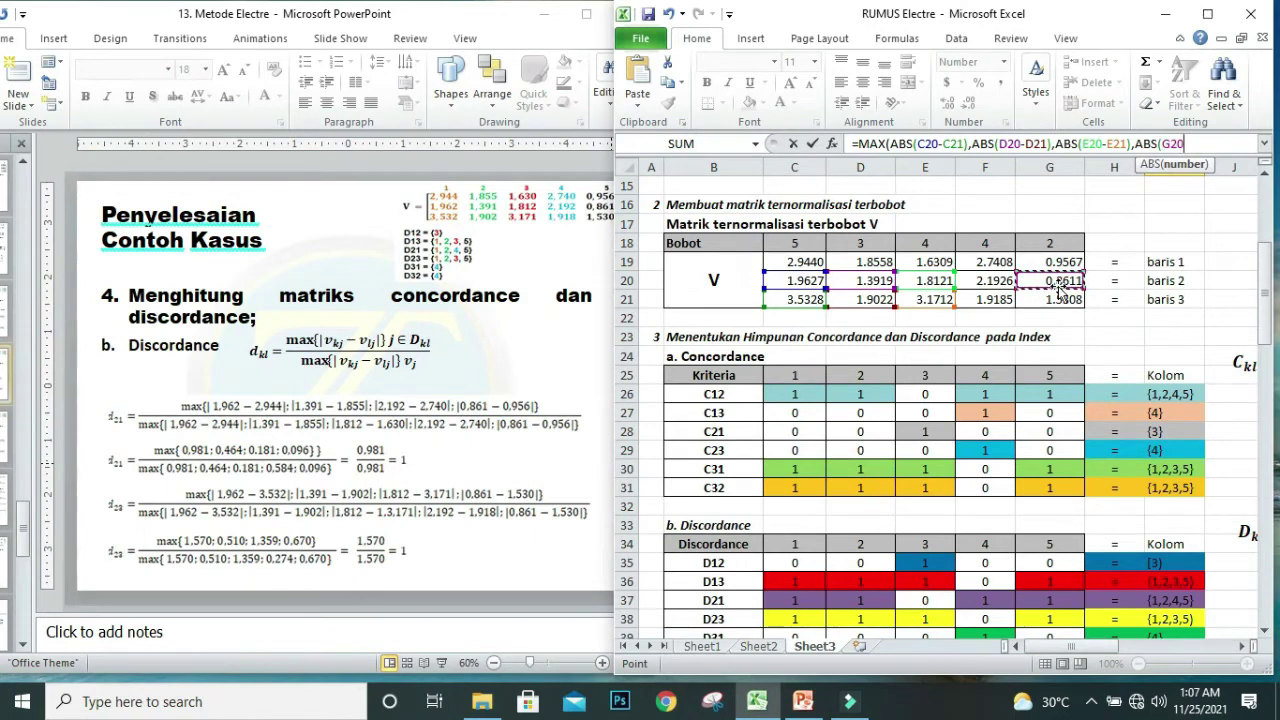
{"action": "left_click", "coordinate": [1054, 300]}
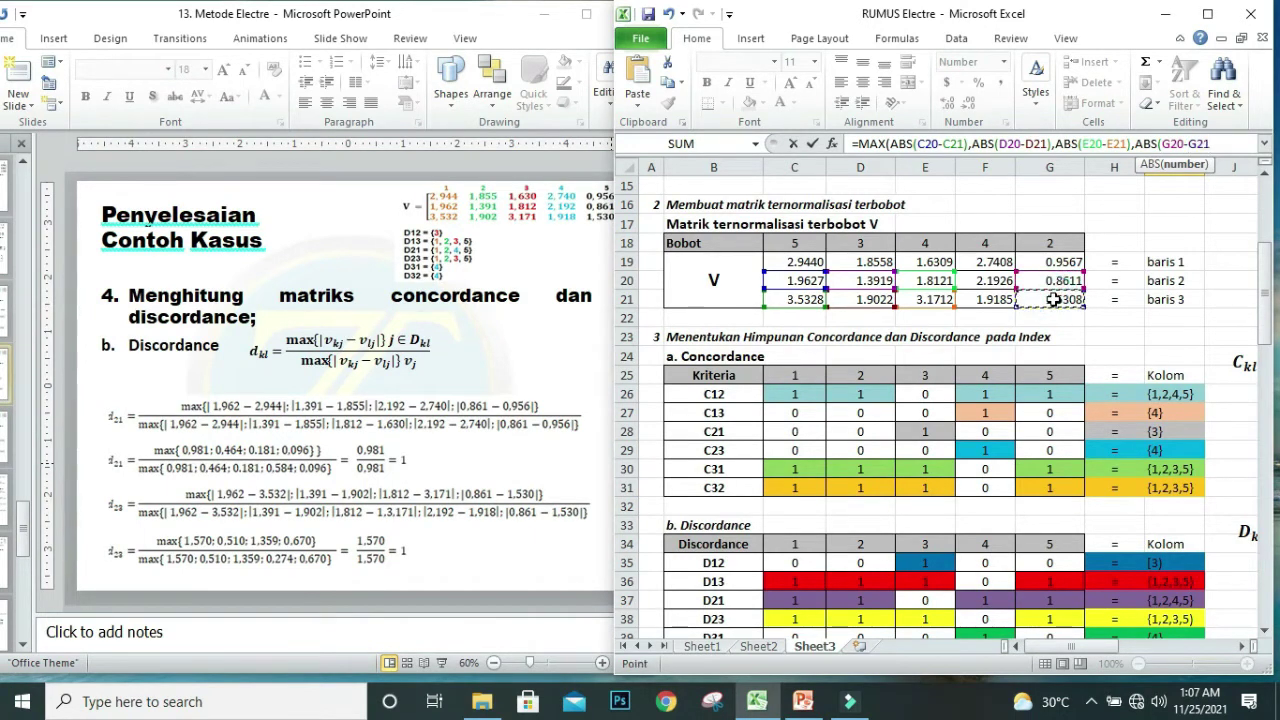
{"action": "type", "text": ")"}
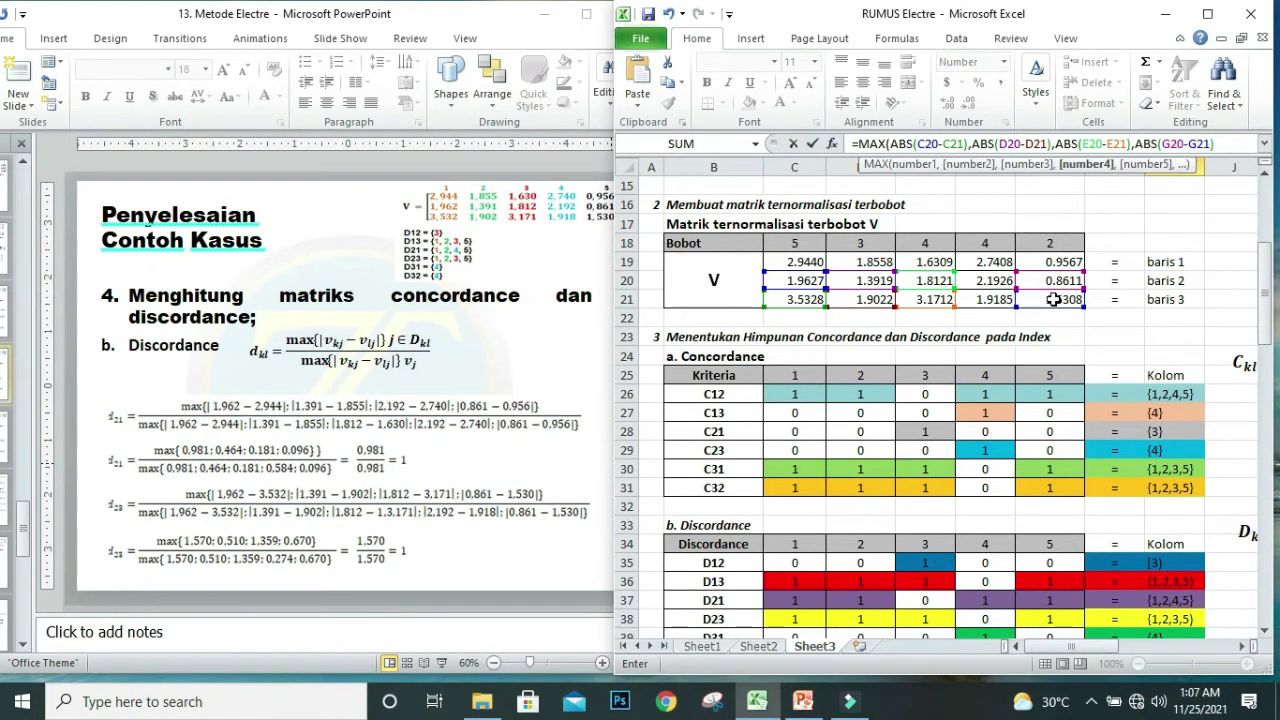
{"action": "type", "text": ")/"}
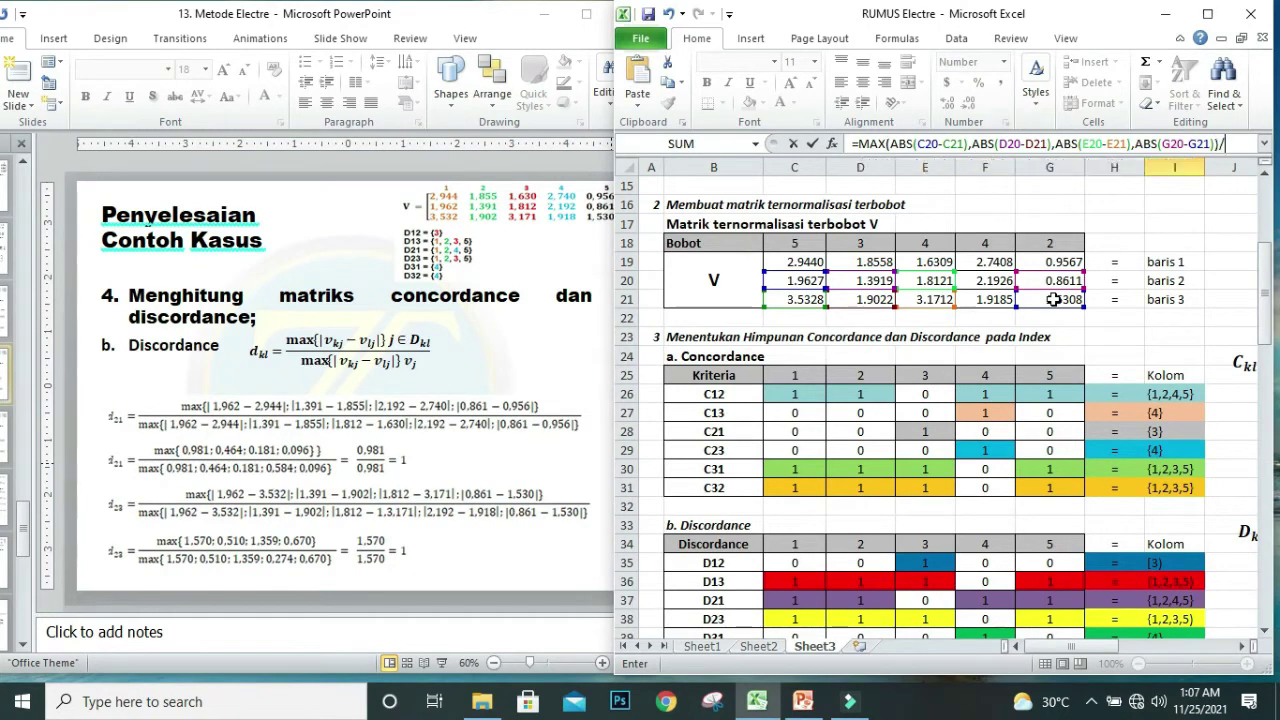
Begin the C23 denominator with MAX( and its first term ABS(C20-C21), followed by a comma.
{"action": "left_click", "coordinate": [797, 282]}
{"action": "type", "text": "MAX"}
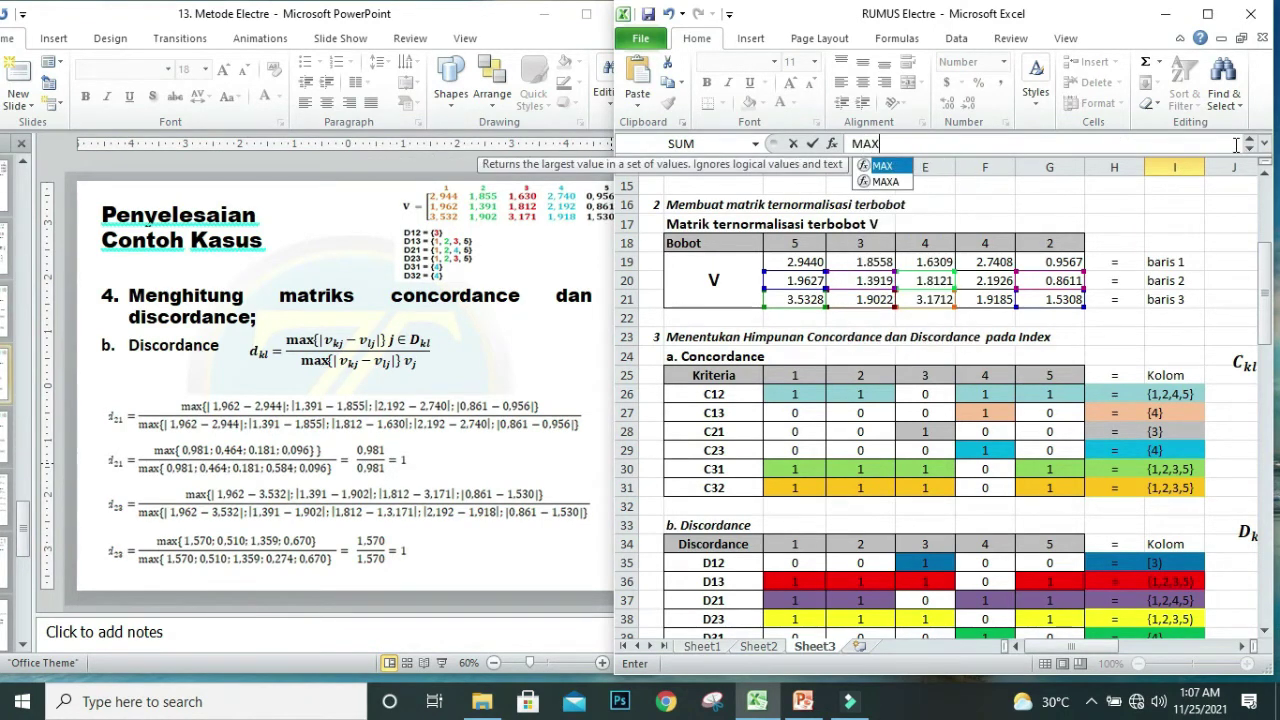
{"action": "type", "text": "(A"}
{"action": "type", "text": "B"}
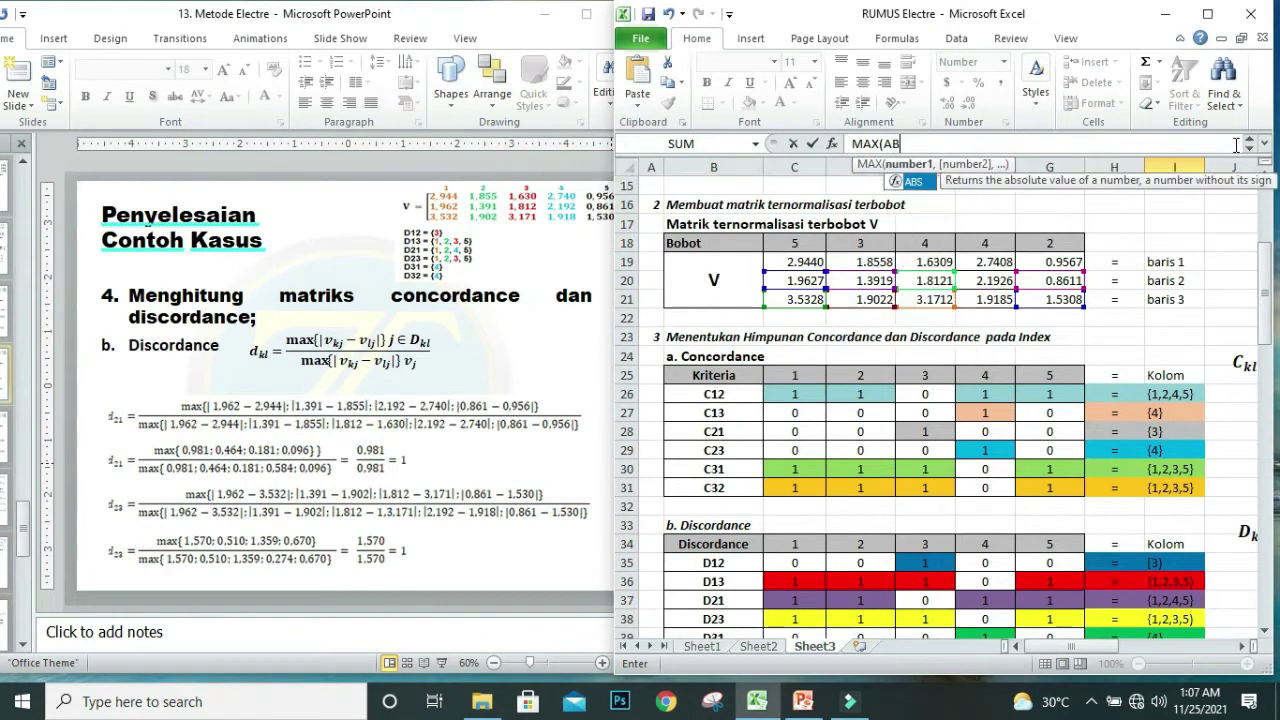
{"action": "type", "text": "S("}
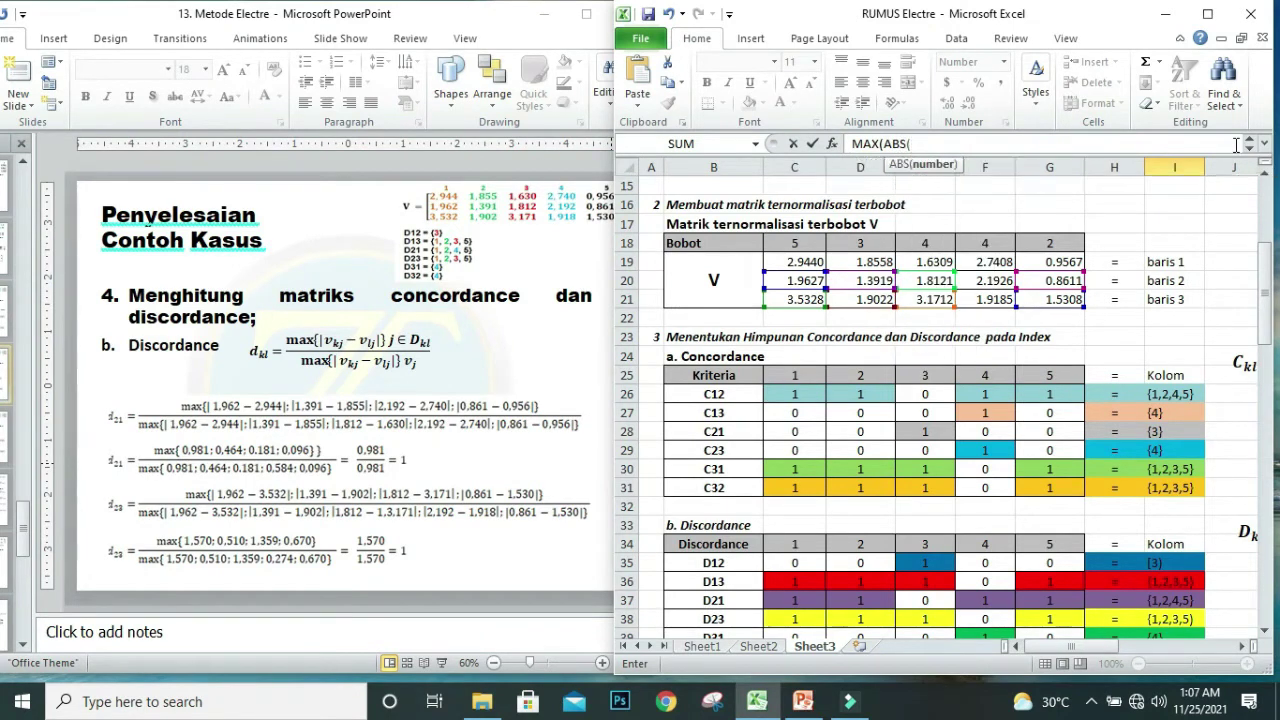
{"action": "left_click", "coordinate": [800, 281]}
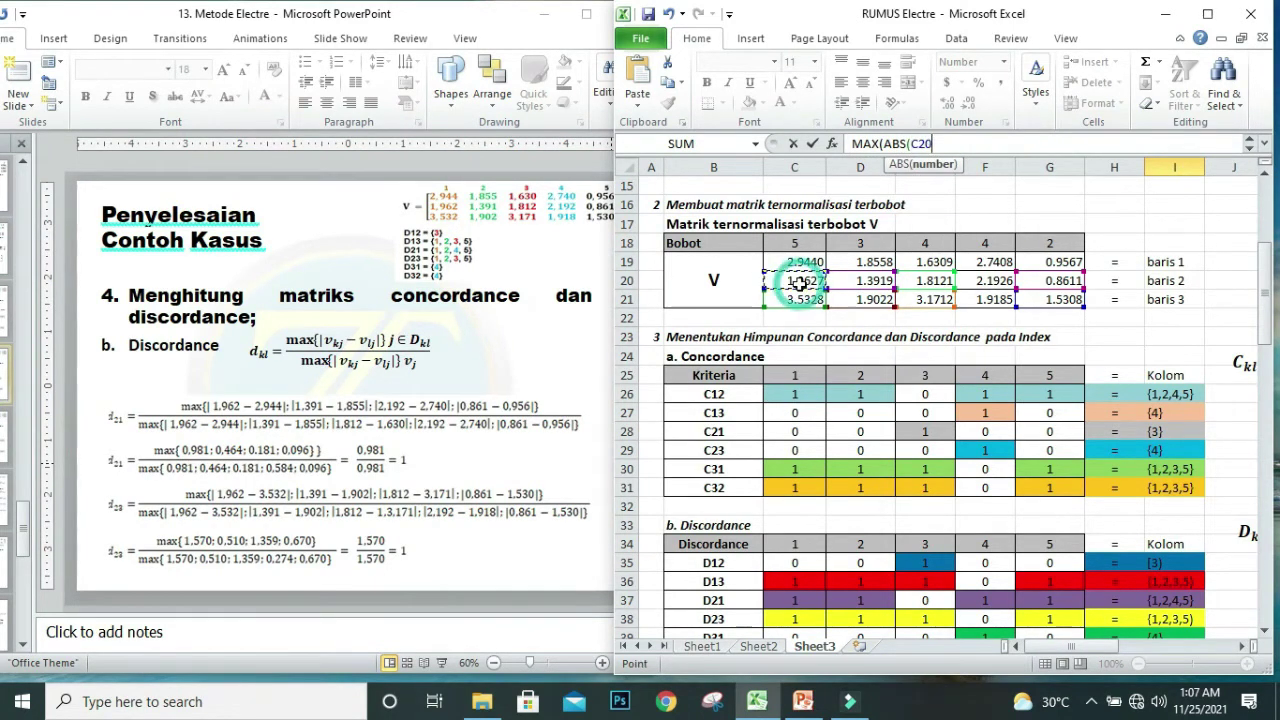
{"action": "type", "text": "-"}
{"action": "left_click", "coordinate": [794, 300]}
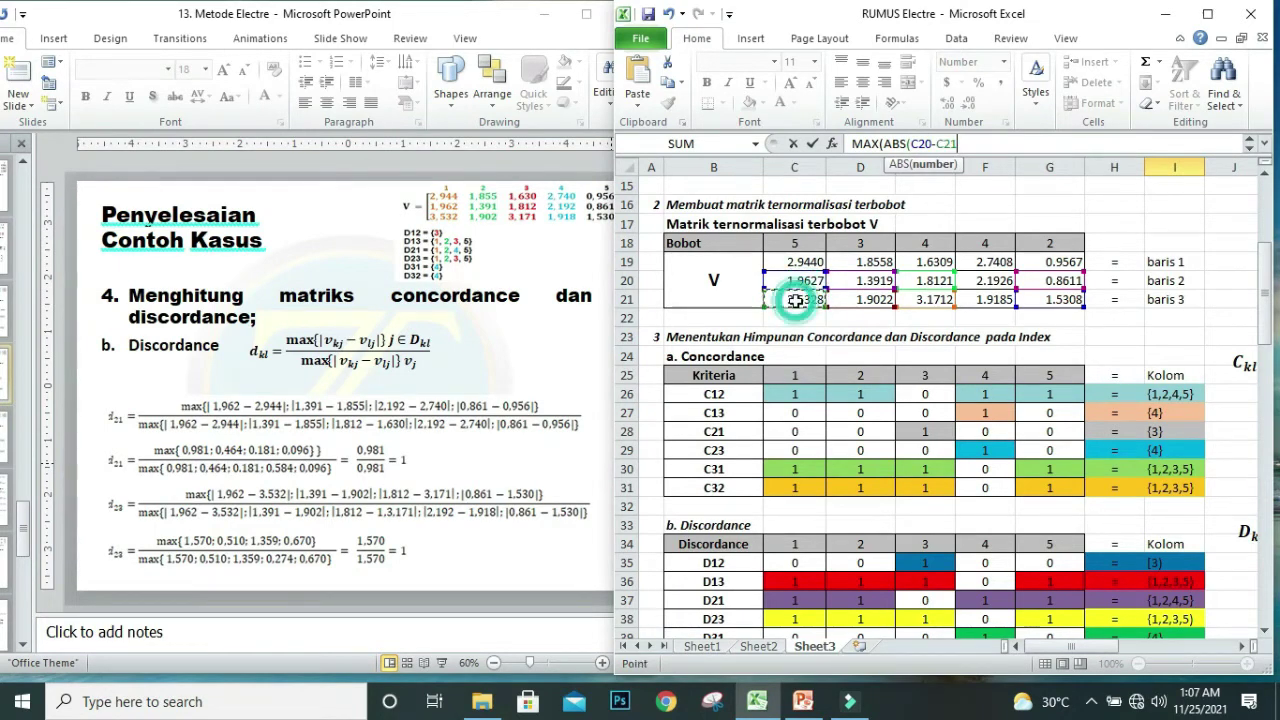
{"action": "type", "text": ")"}
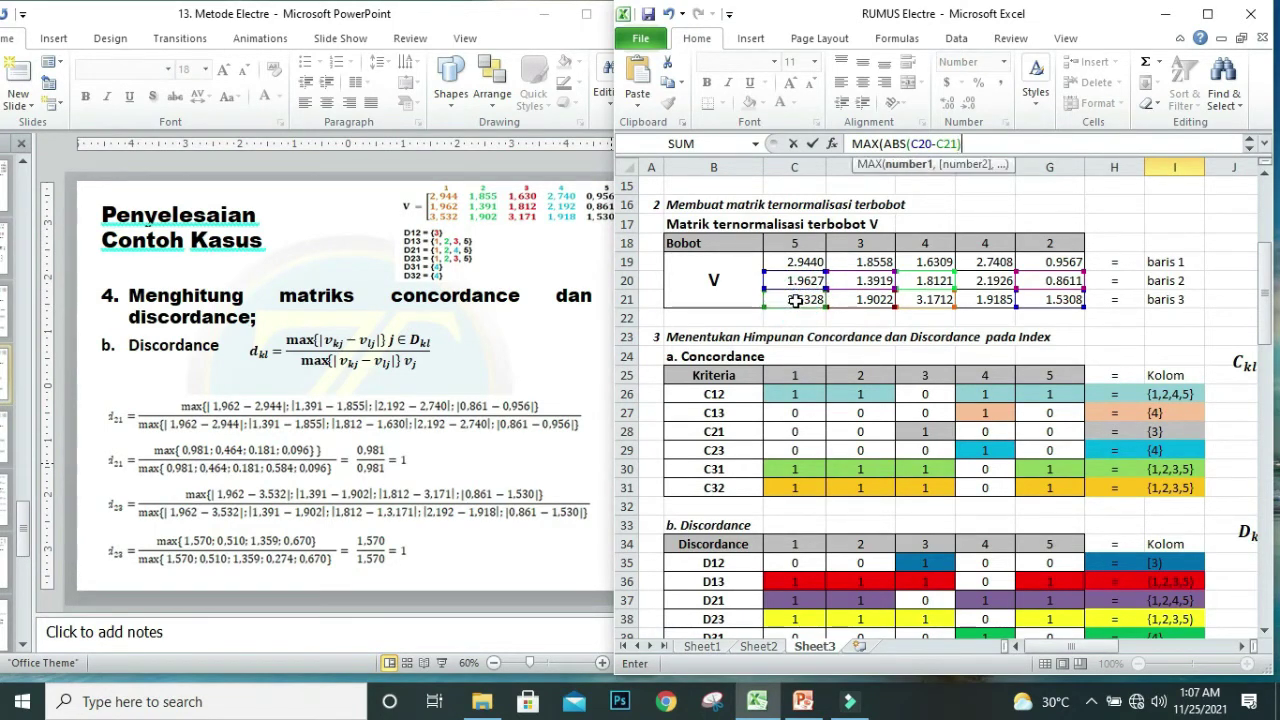
{"action": "type", "text": ","}
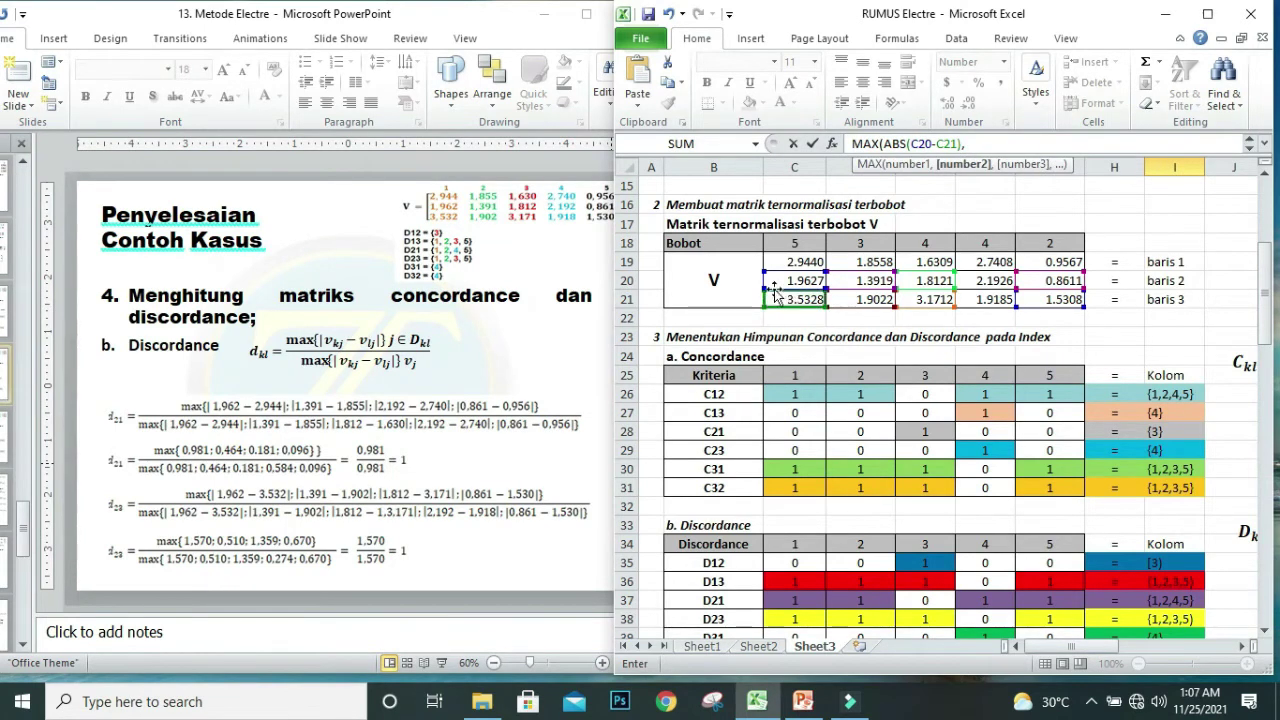
Duplicate the ABS(C20-C21) denominator term and change the copy's references to make the column 2 difference ABS(D20-D21).
{"action": "left_click_drag", "start_coordinate": [884, 144], "coordinate": [970, 140]}
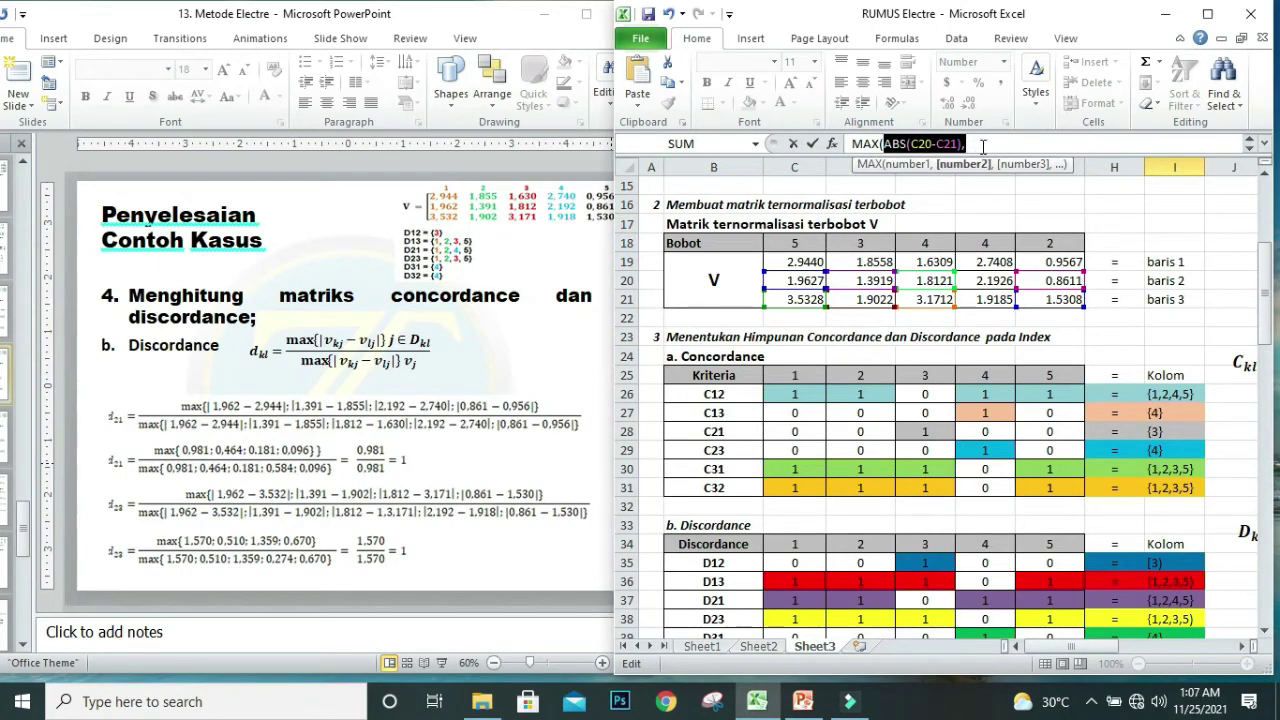
{"action": "key", "text": "ctrl+c"}
{"action": "left_click", "coordinate": [983, 146]}
{"action": "key", "text": "ctrl+v"}
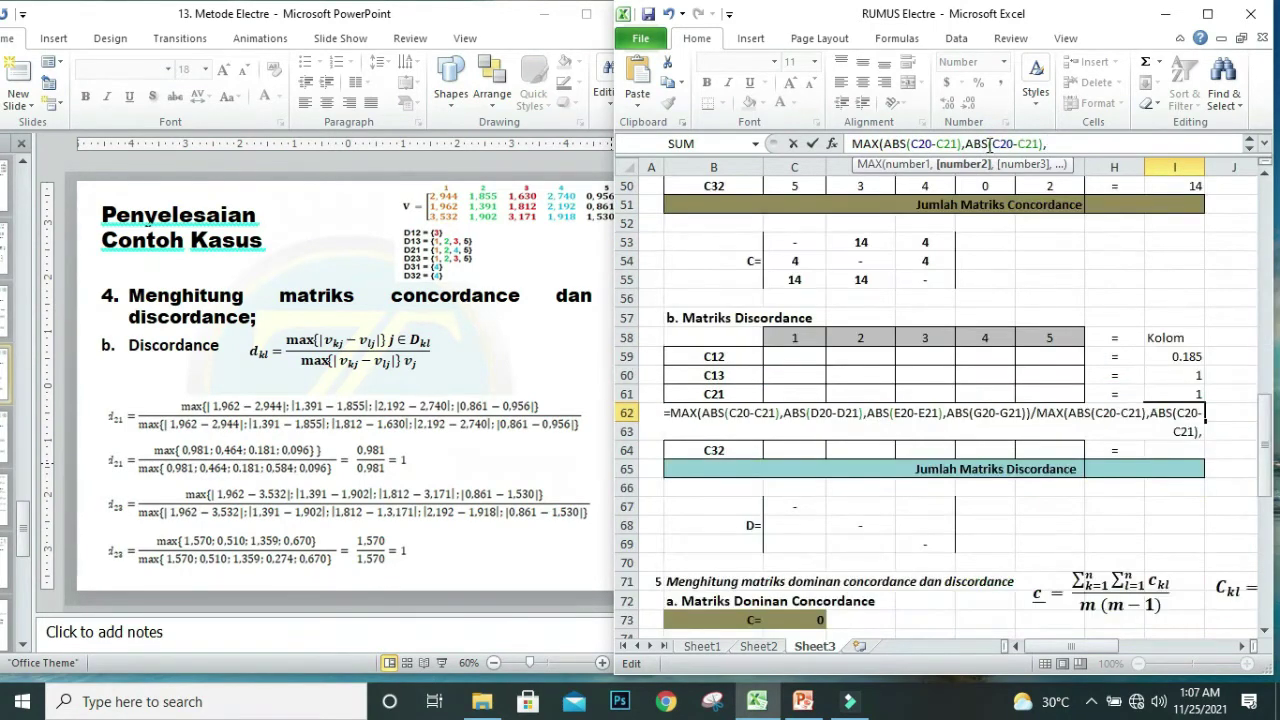
{"action": "left_click", "coordinate": [1004, 144]}
{"action": "key", "text": "BackSpace"}
{"action": "type", "text": "D"}
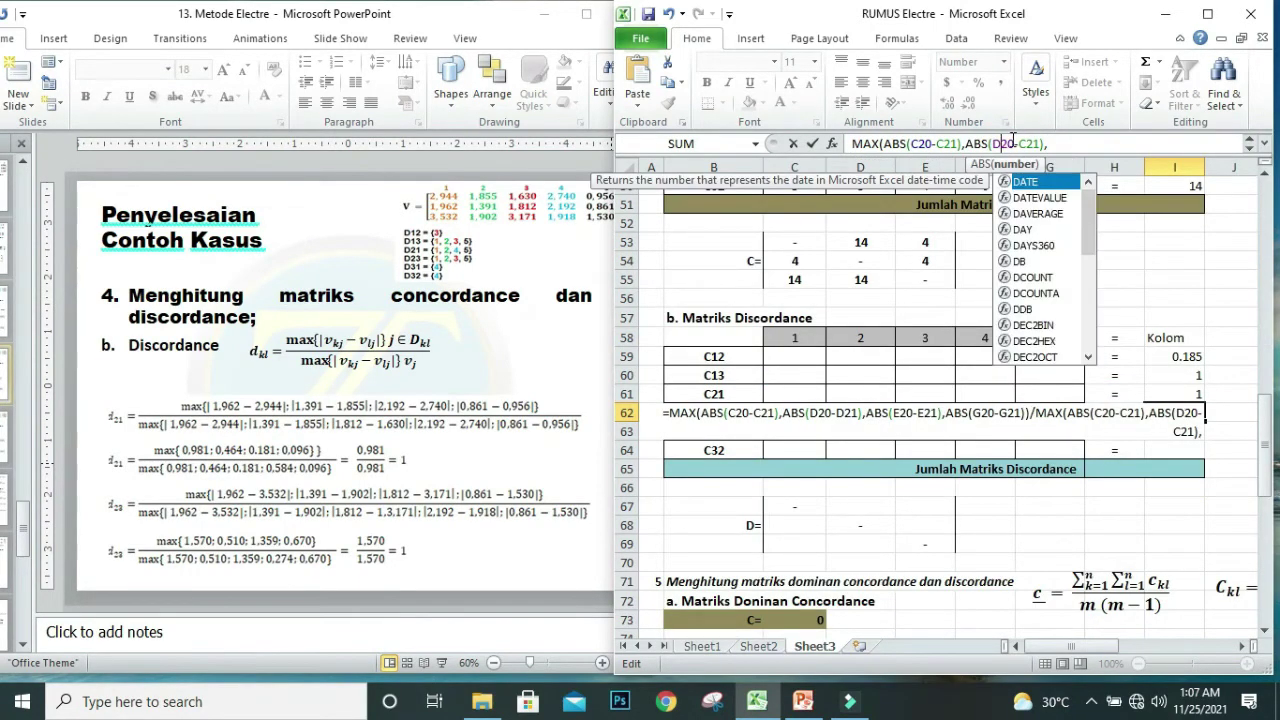
{"action": "left_click_drag", "start_coordinate": [1018, 144], "coordinate": [1025, 144]}
{"action": "type", "text": "D"}
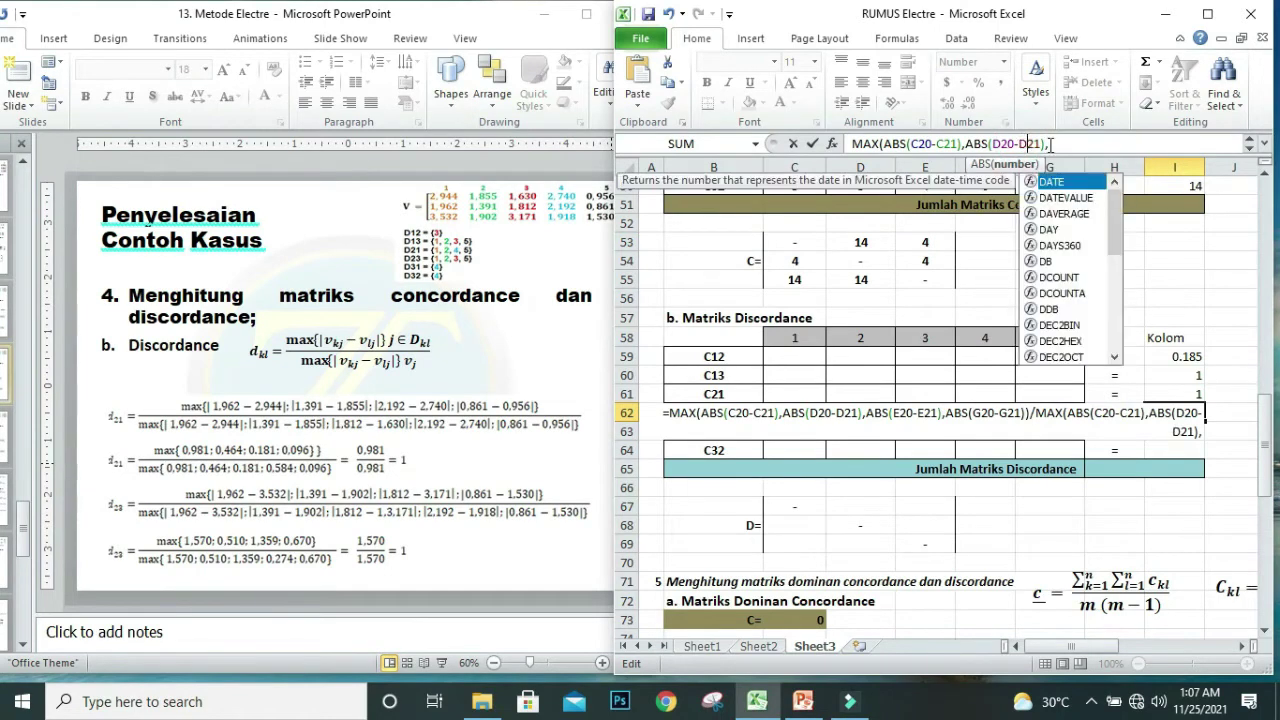
Paste the copied term as the third denominator term and change its references to ABS(E20-E21).
{"action": "left_click", "coordinate": [1058, 144]}
{"action": "key", "text": "ctrl+v"}
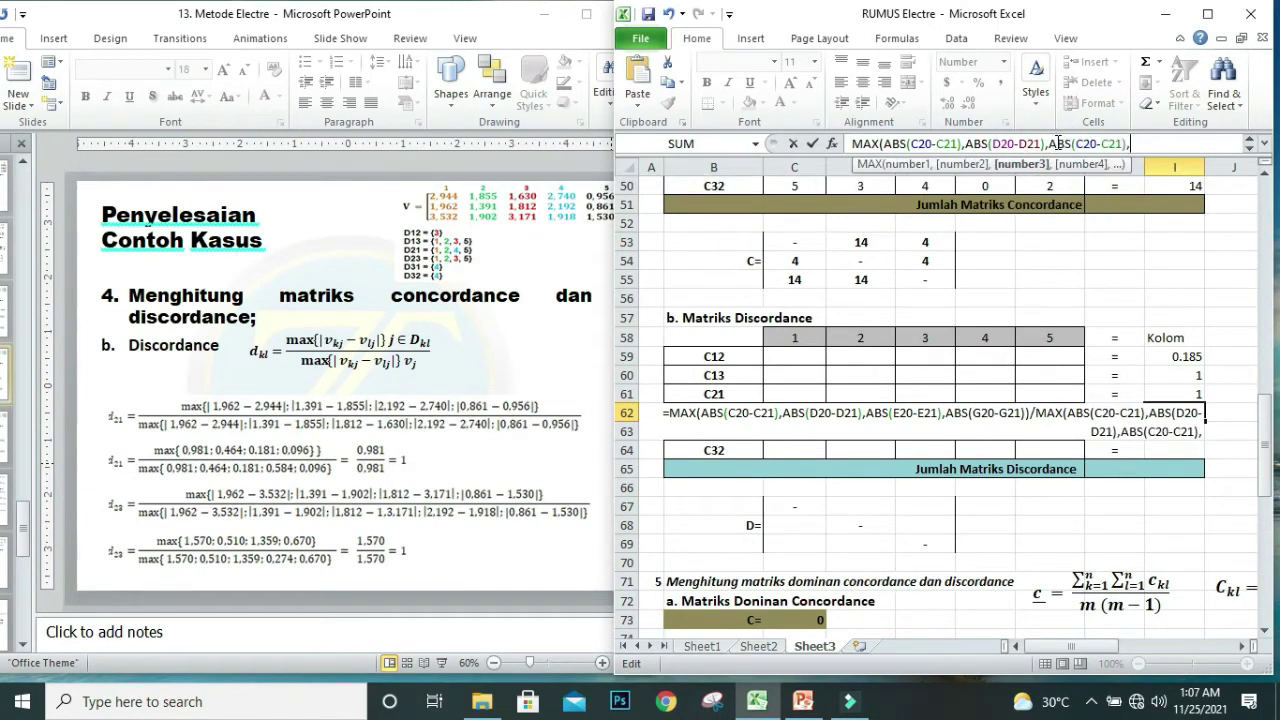
{"action": "left_click_drag", "start_coordinate": [1076, 144], "coordinate": [1083, 144]}
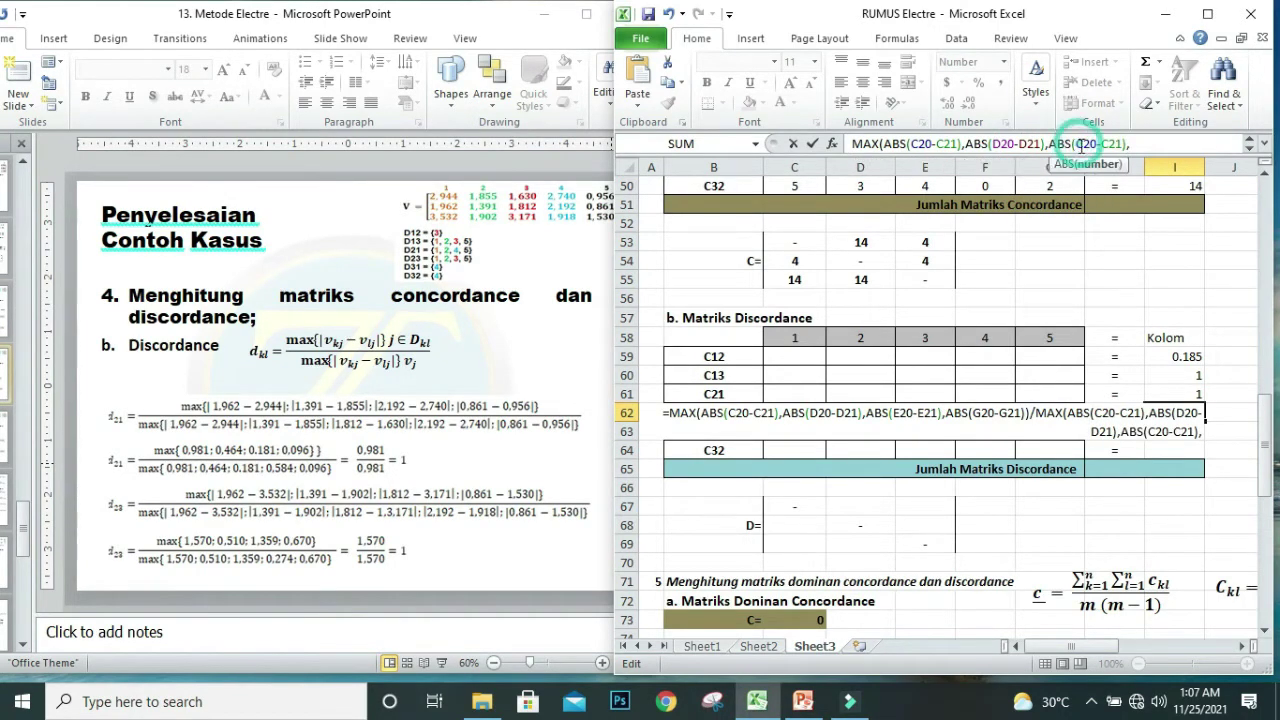
{"action": "type", "text": "E"}
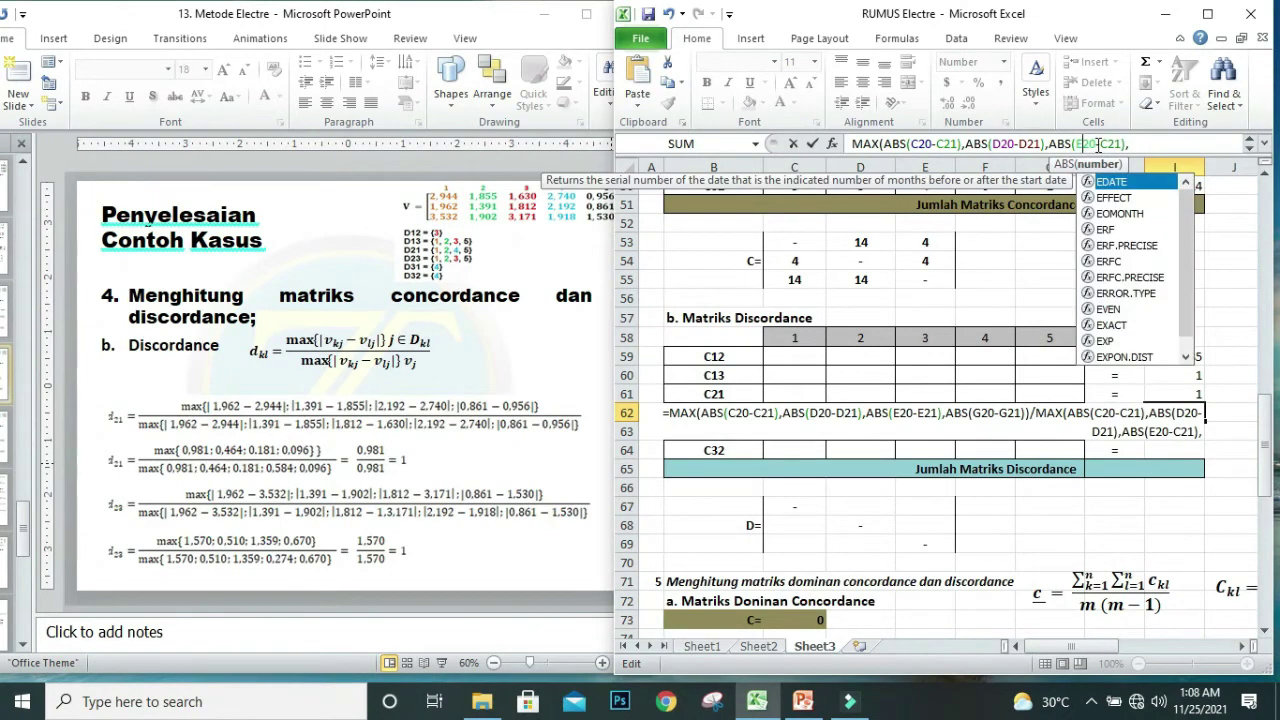
{"action": "left_click_drag", "start_coordinate": [1101, 144], "coordinate": [1110, 144]}
{"action": "type", "text": "E"}
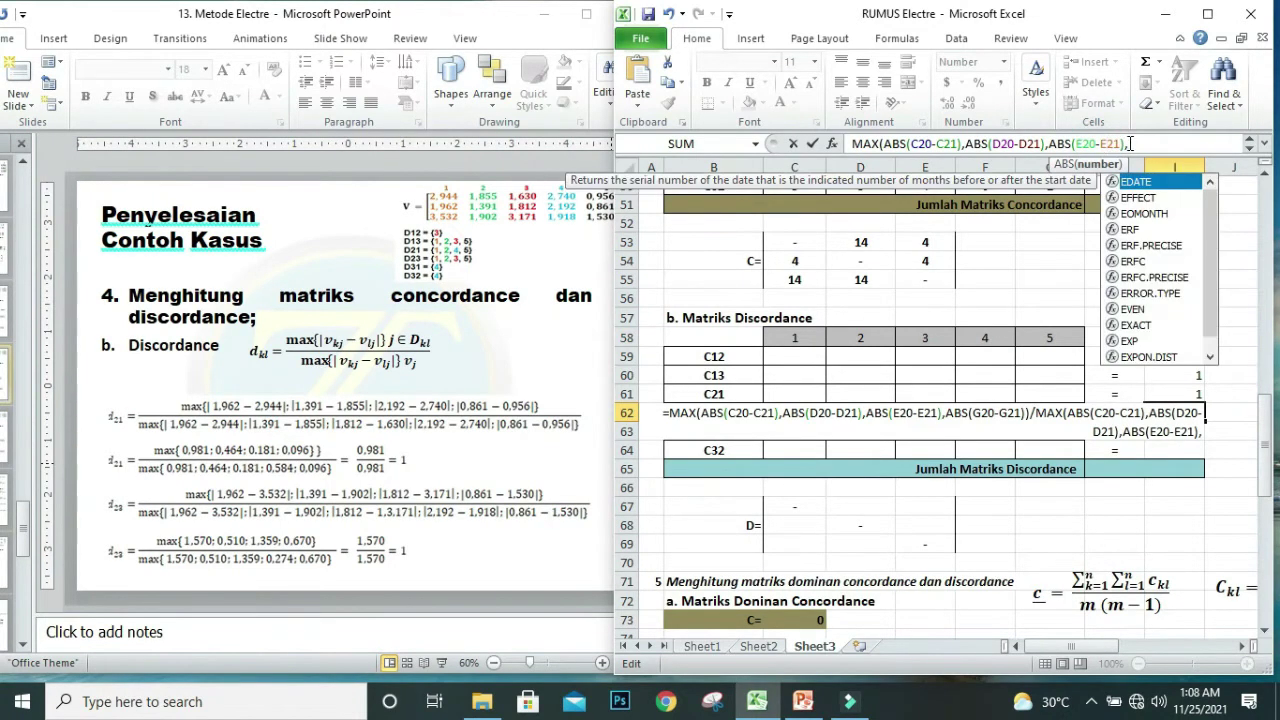
Paste the copied term as the fourth denominator term and change its references to ABS(F20-F21).
{"action": "left_click", "coordinate": [1129, 144]}
{"action": "key", "text": "ctrl+v"}
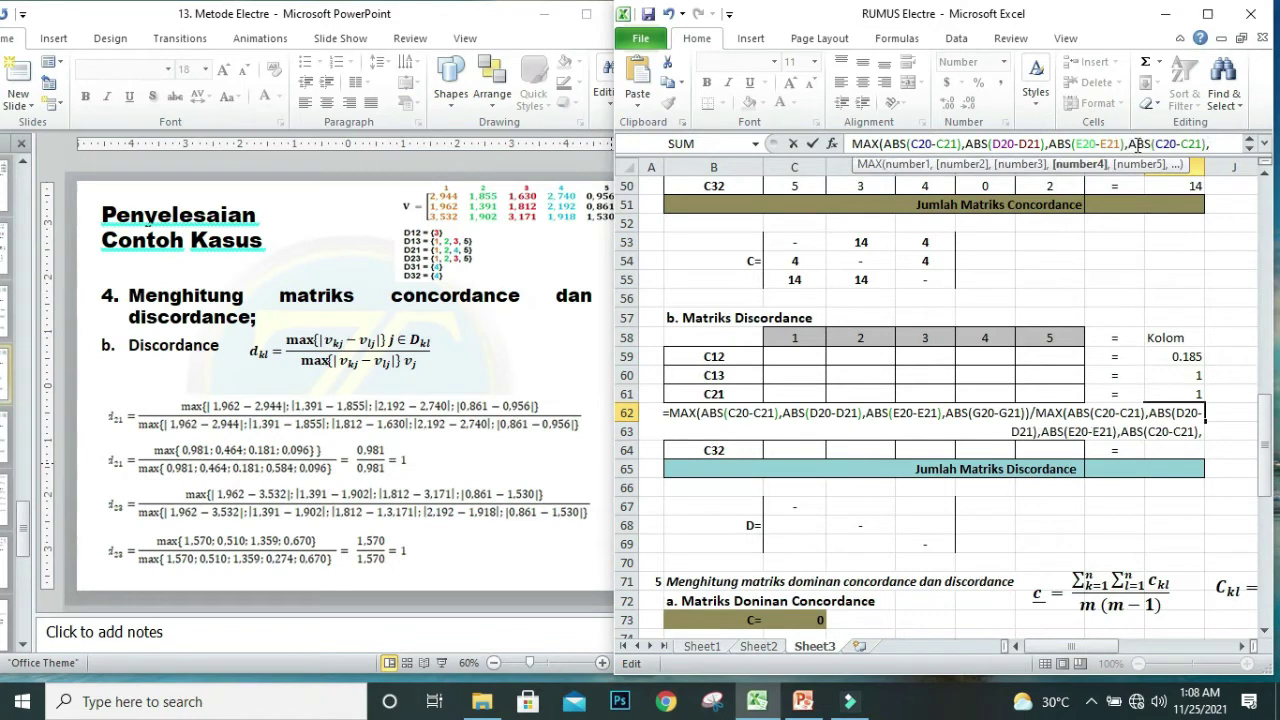
{"action": "left_click_drag", "start_coordinate": [1155, 144], "coordinate": [1184, 144]}
{"action": "type", "text": "F20-"}
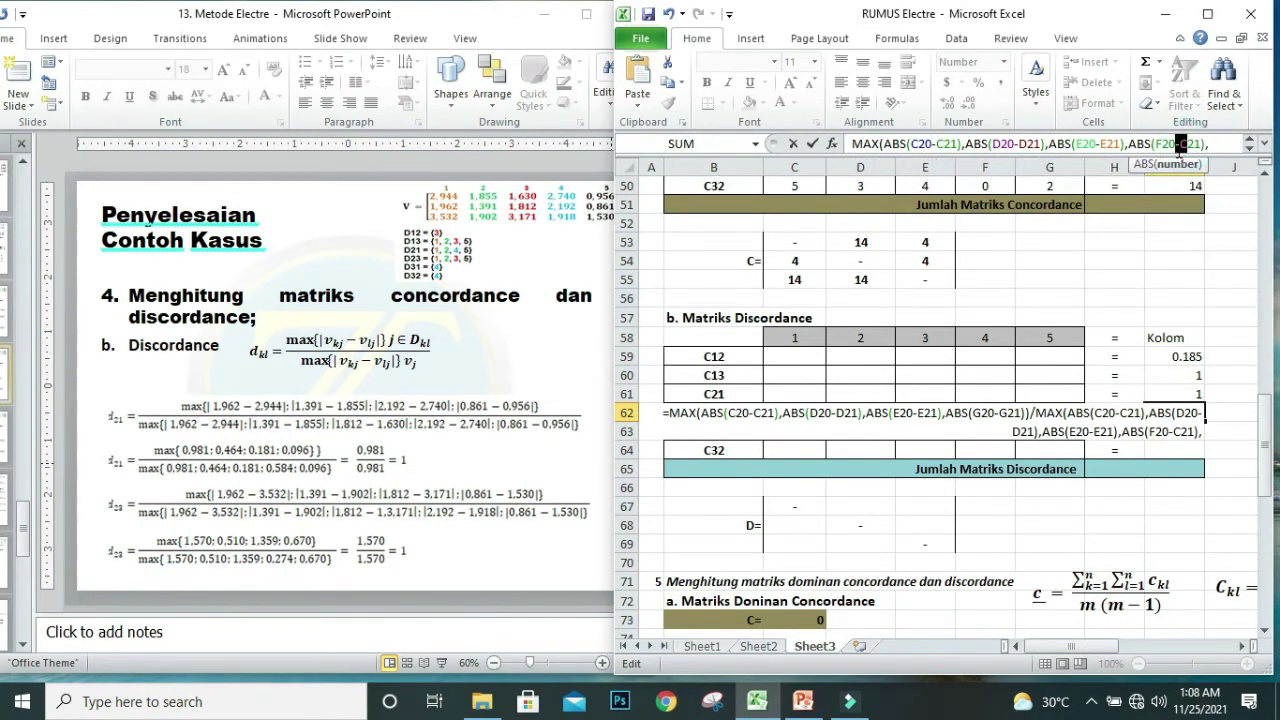
{"action": "type", "text": "F"}
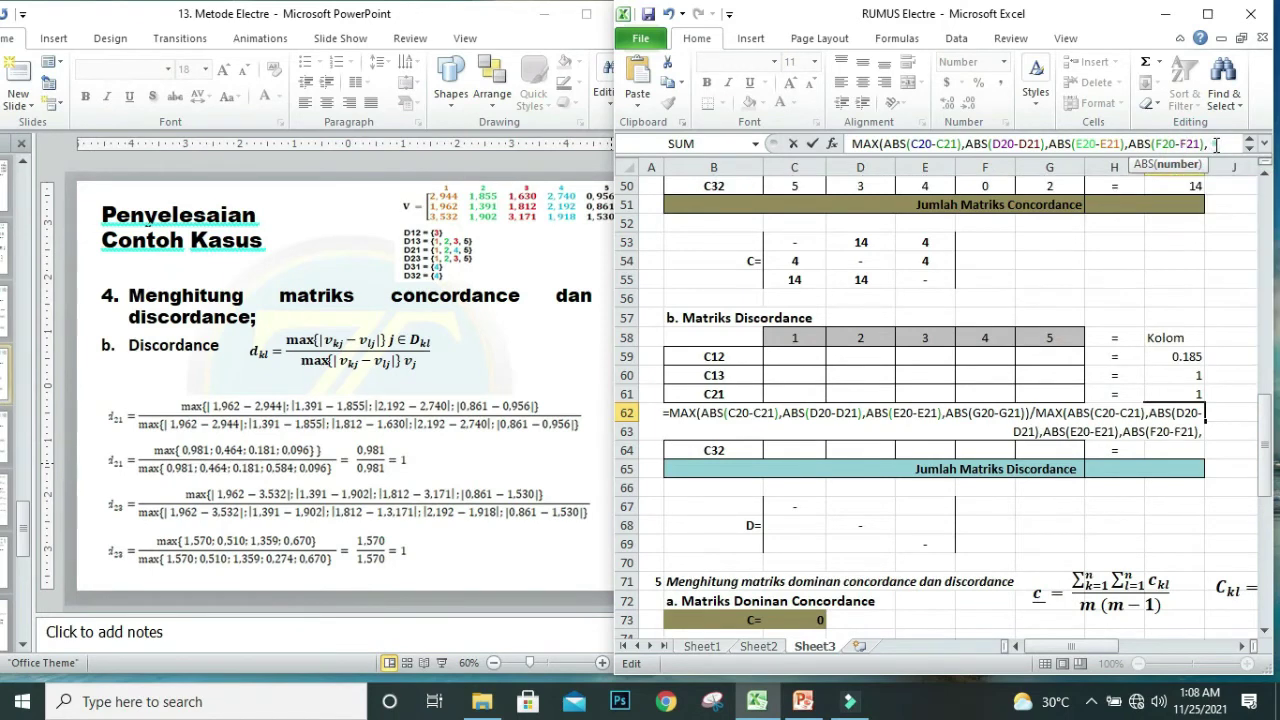
Paste the copied term as the fifth denominator term of the C23 formula and change its references to ABS(G20-G21).
{"action": "left_click", "coordinate": [1216, 144]}
{"action": "key", "text": "ctrl+v"}
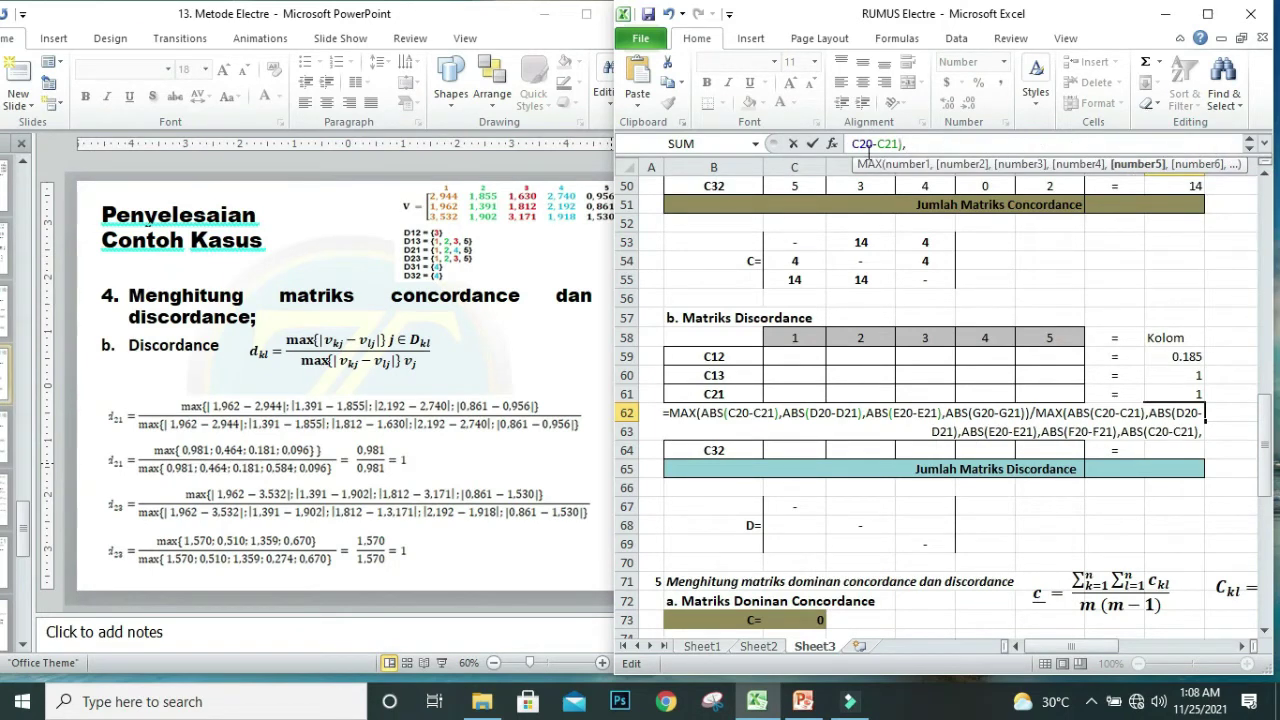
{"action": "left_click_drag", "start_coordinate": [858, 146], "coordinate": [877, 145]}
{"action": "type", "text": "G20"}
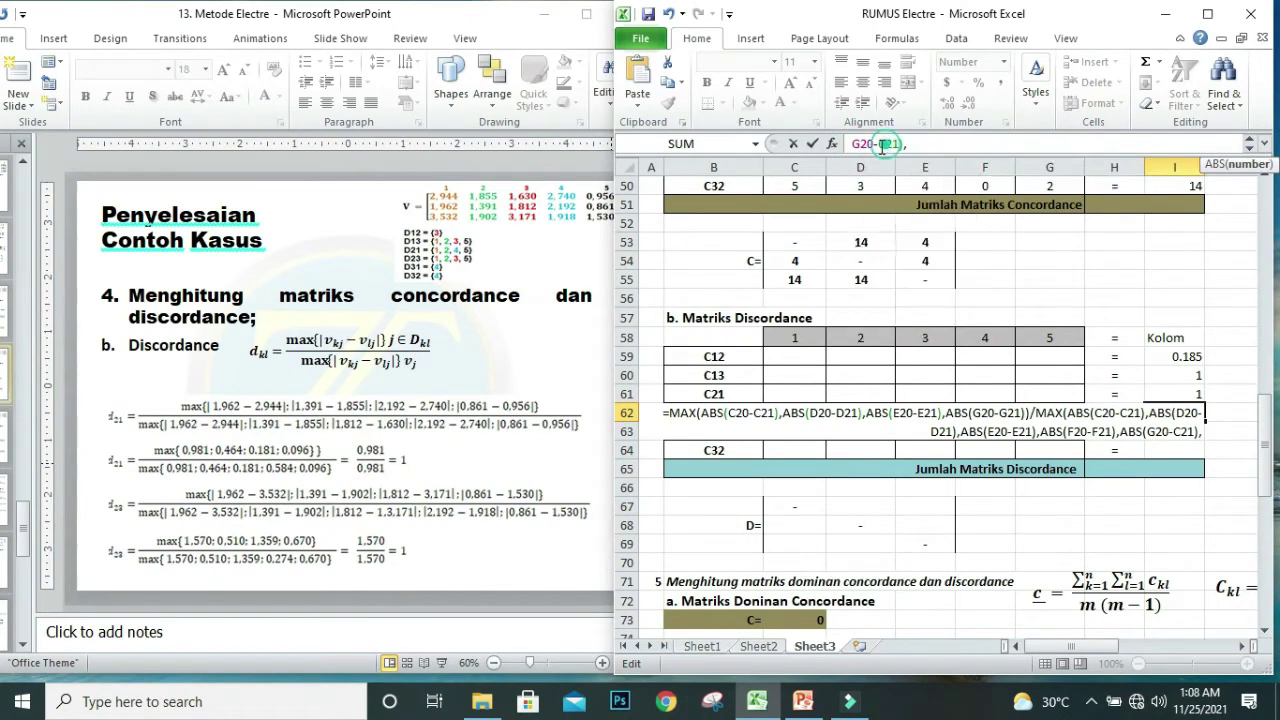
{"action": "type", "text": "G"}
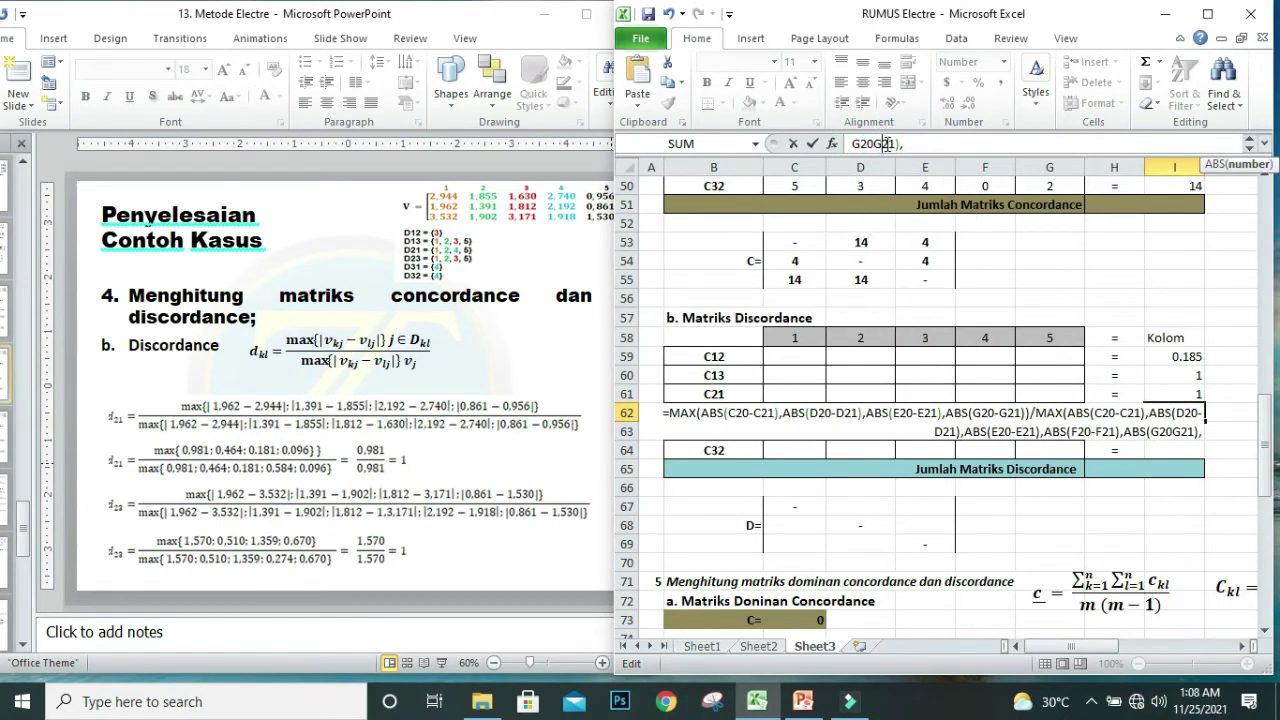
{"action": "left_click", "coordinate": [870, 144]}
{"action": "type", "text": "-"}
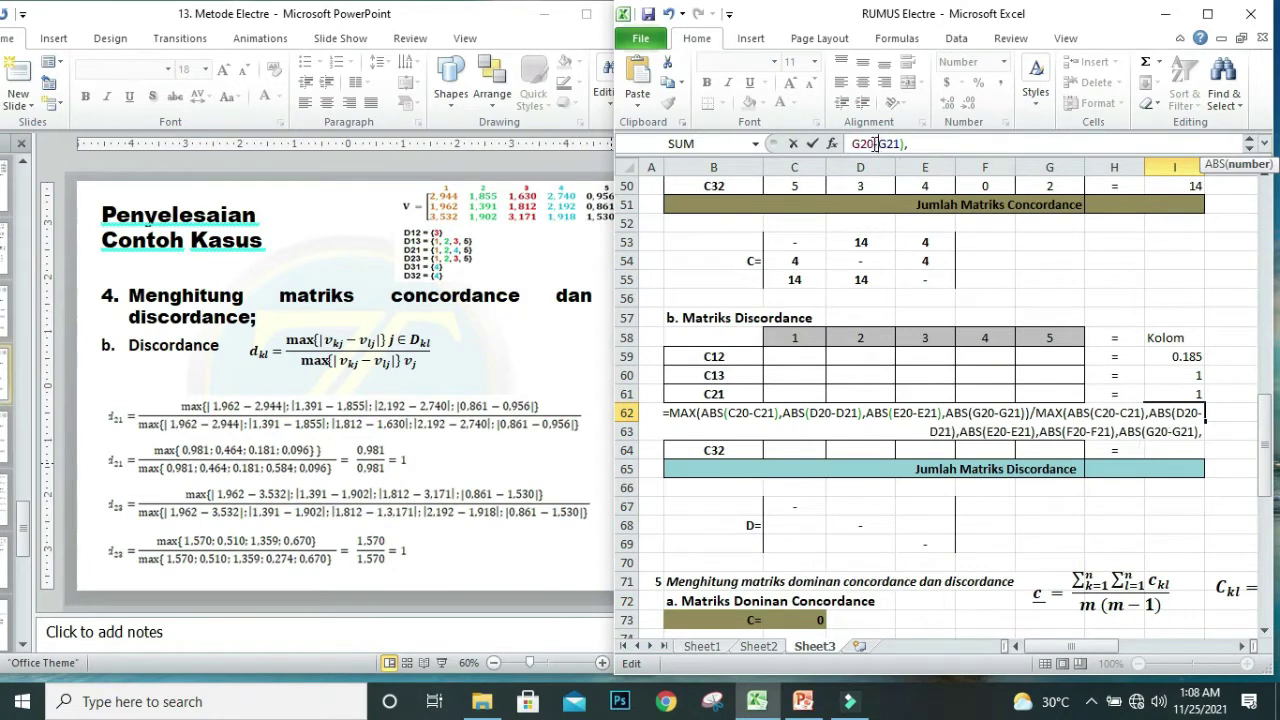
Remove the trailing comma, close the denominator's MAX function and enter the C23 formula.
{"action": "left_click", "coordinate": [922, 144]}
{"action": "key", "text": "BackSpace"}
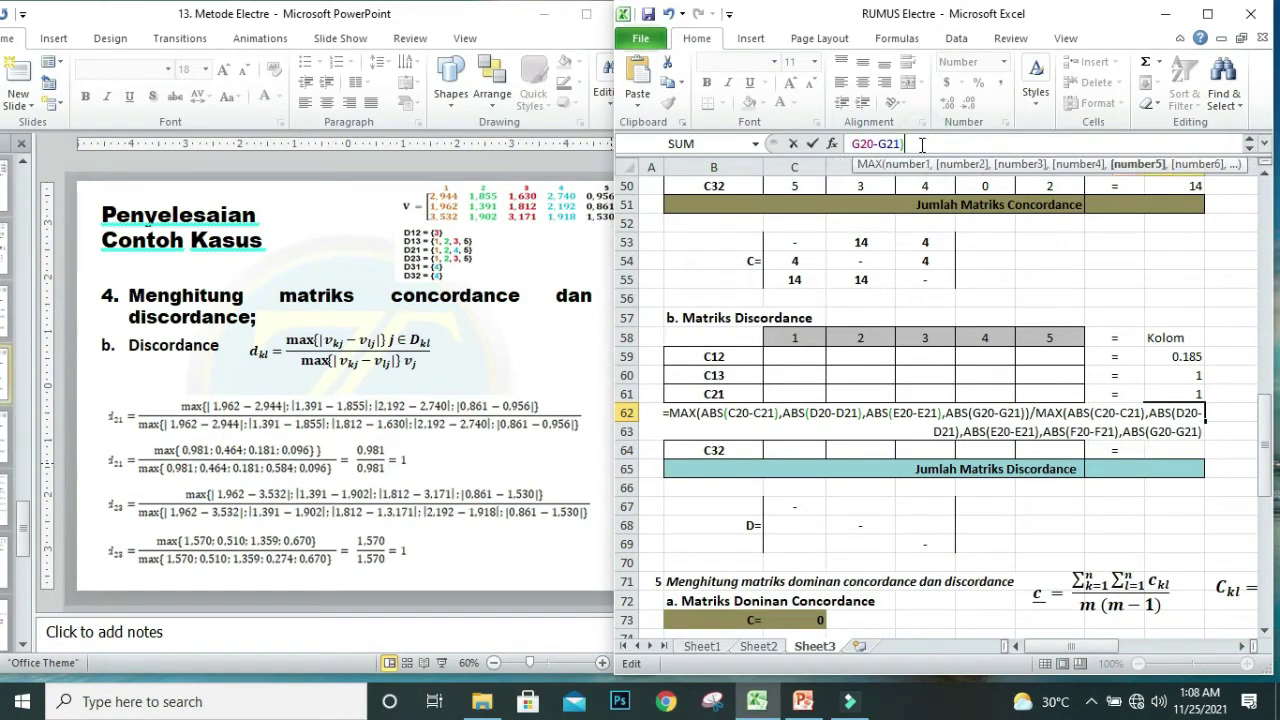
{"action": "type", "text": ")"}
{"action": "key", "text": "Return"}
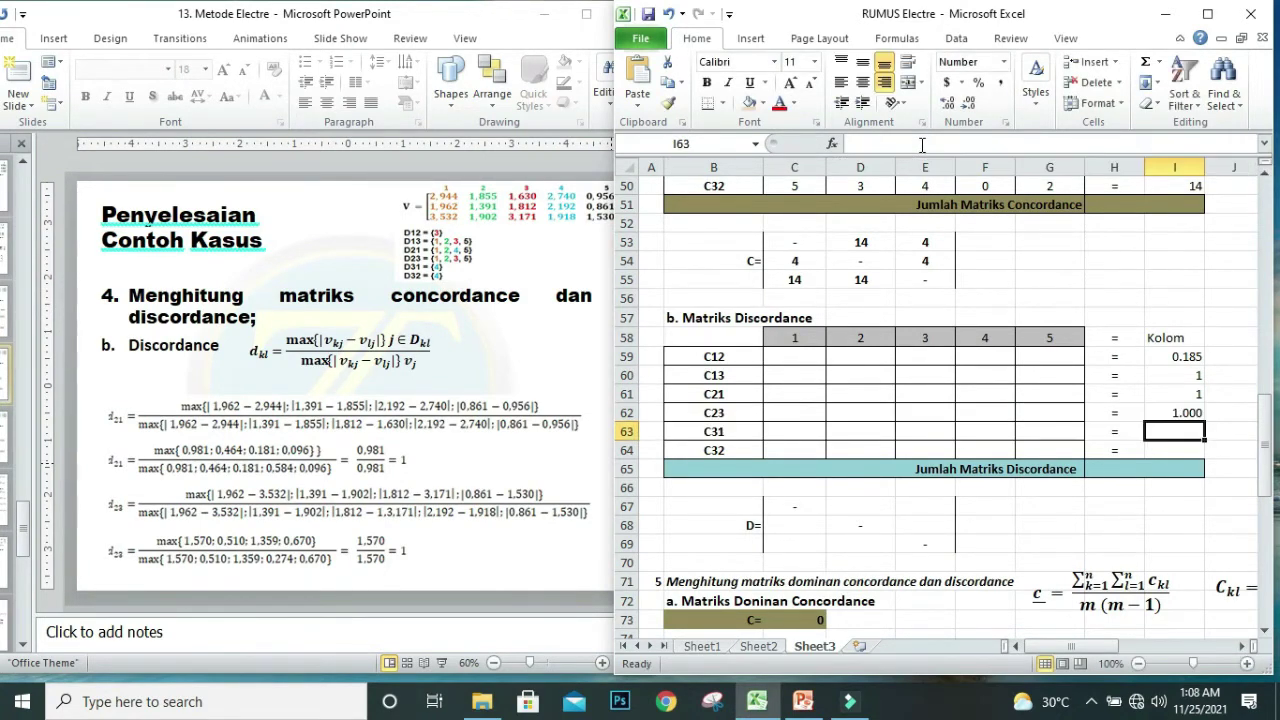
Reduce the C23 result in I62 to zero decimal places.
{"action": "left_click", "coordinate": [1172, 418]}
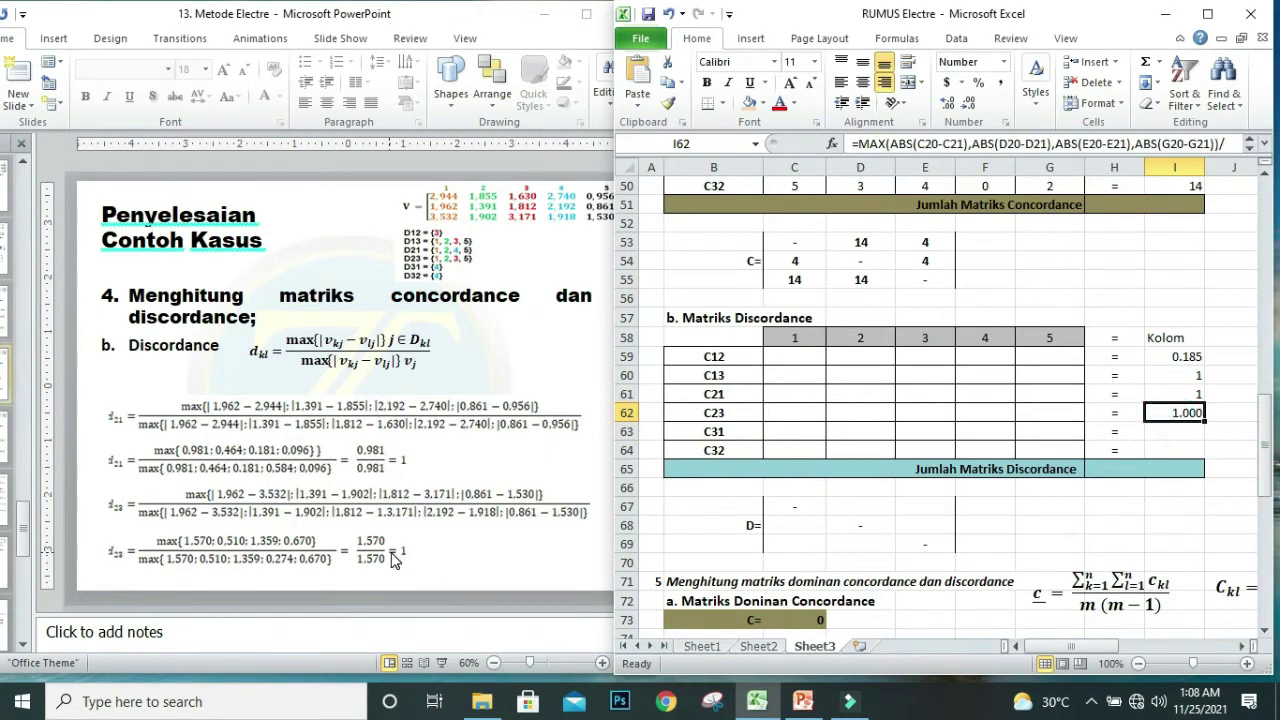
{"action": "left_click", "coordinate": [968, 104]}
{"action": "left_click", "coordinate": [968, 104]}
{"action": "left_click", "coordinate": [968, 104]}
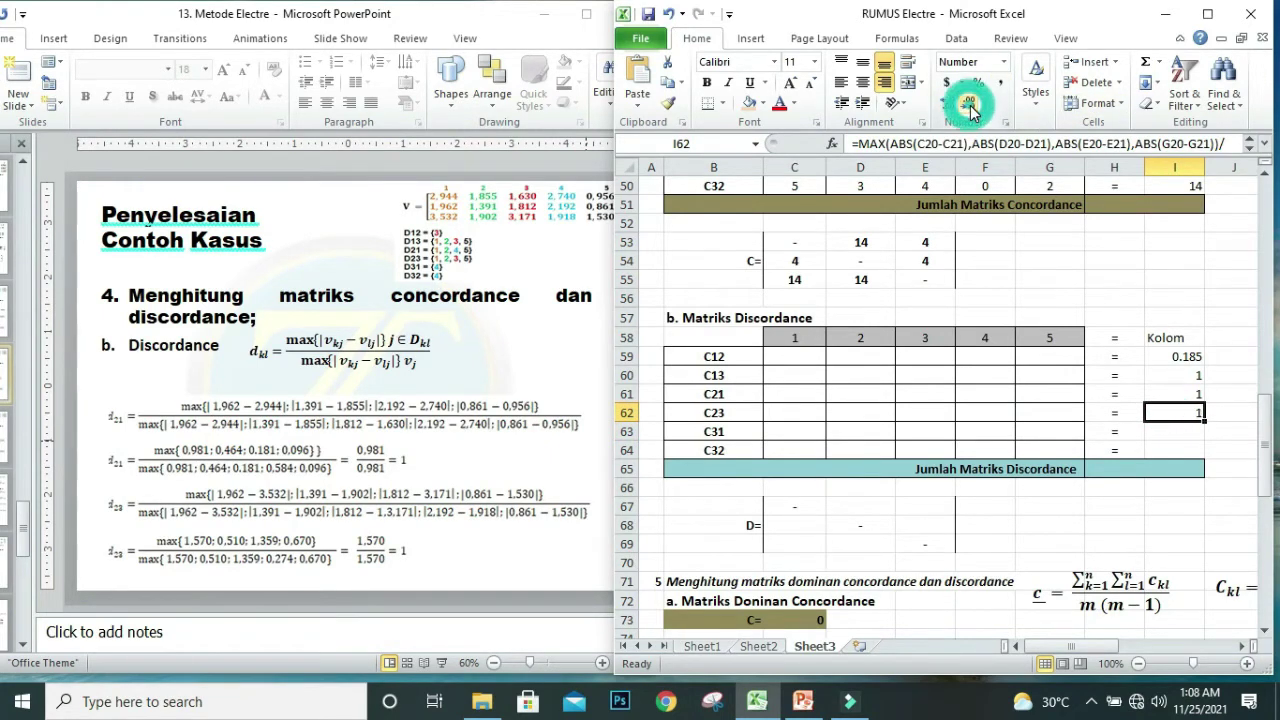
Switch to PowerPoint and advance to the next slide with the d31 and d32 discordance calculations.
{"action": "left_click", "coordinate": [1174, 433]}
{"action": "left_click", "coordinate": [607, 594]}
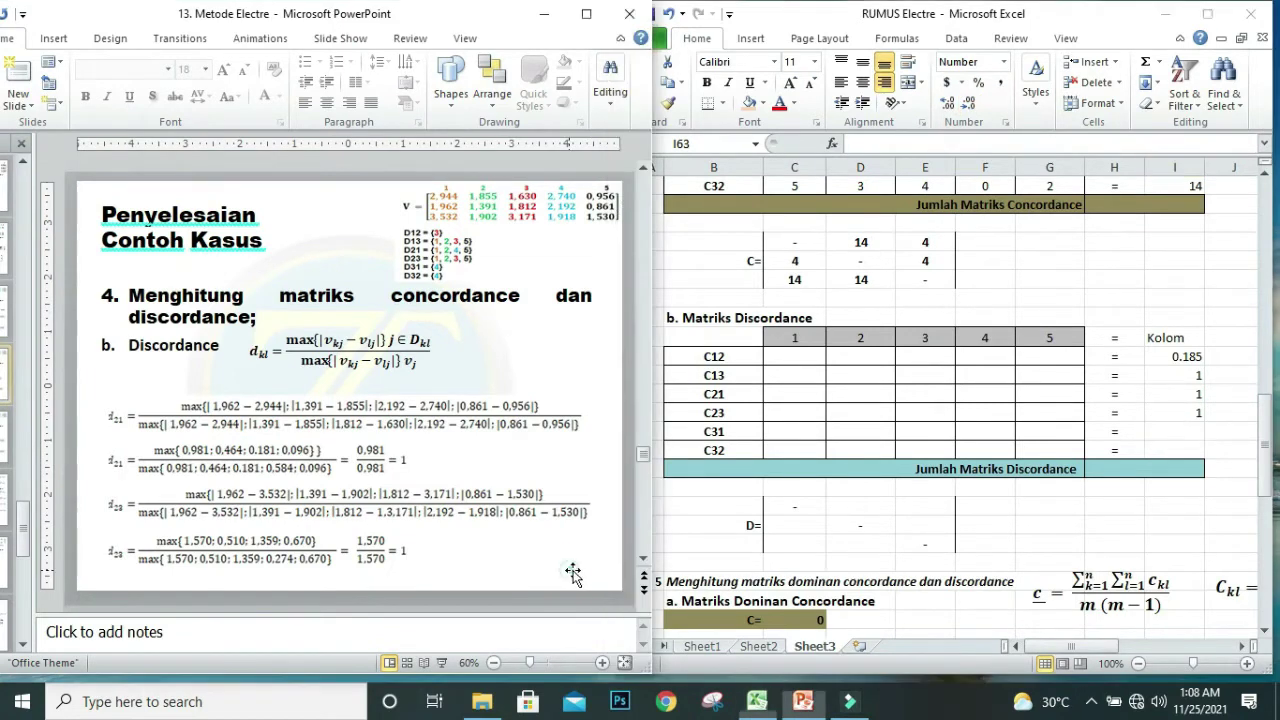
{"action": "left_click", "coordinate": [645, 592]}
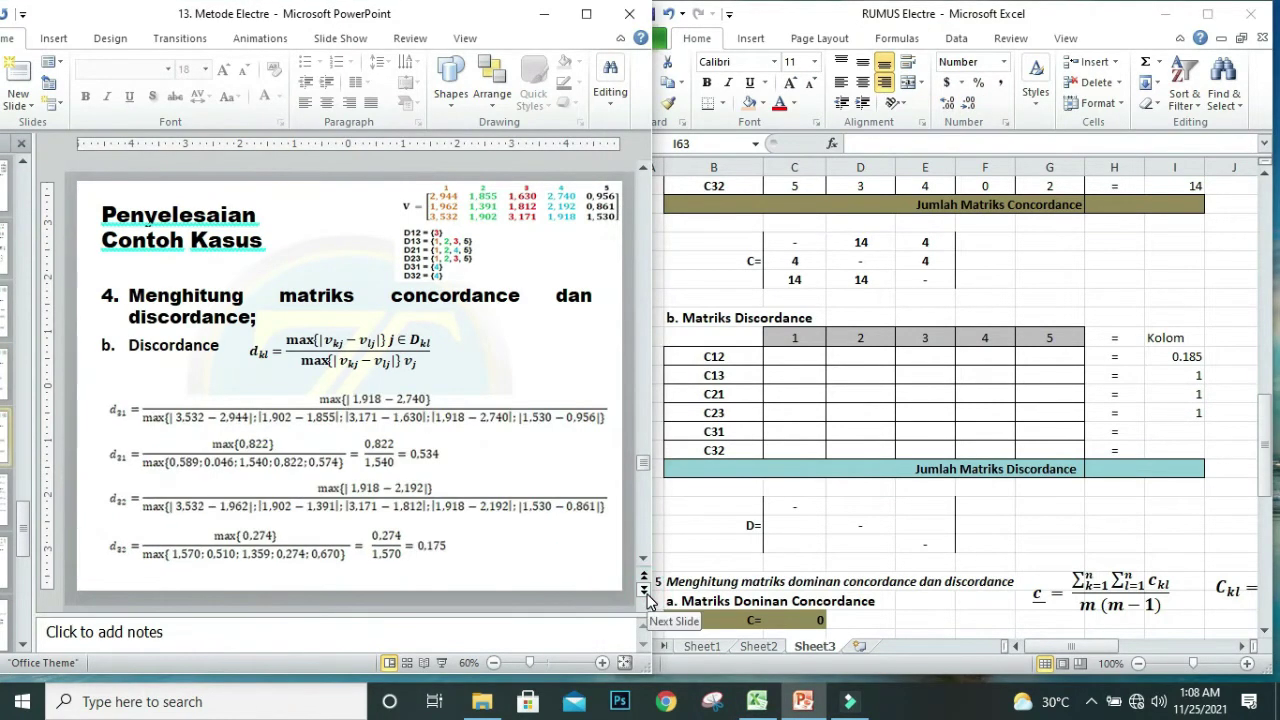
Back in Excel, begin the C31 discordance formula in I63 with =MAX(ABS(.
{"action": "left_click", "coordinate": [1169, 429]}
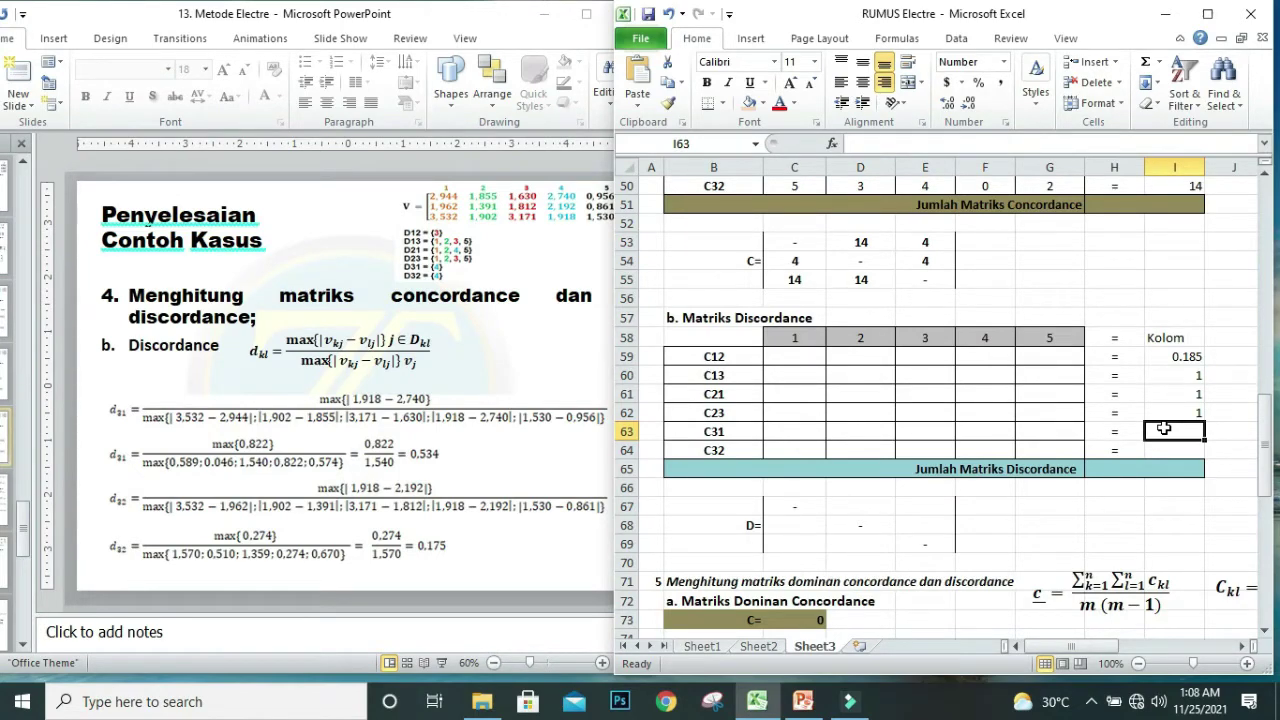
{"action": "scroll", "coordinate": [1164, 428], "scroll_direction": "up", "scroll_amount": 3}
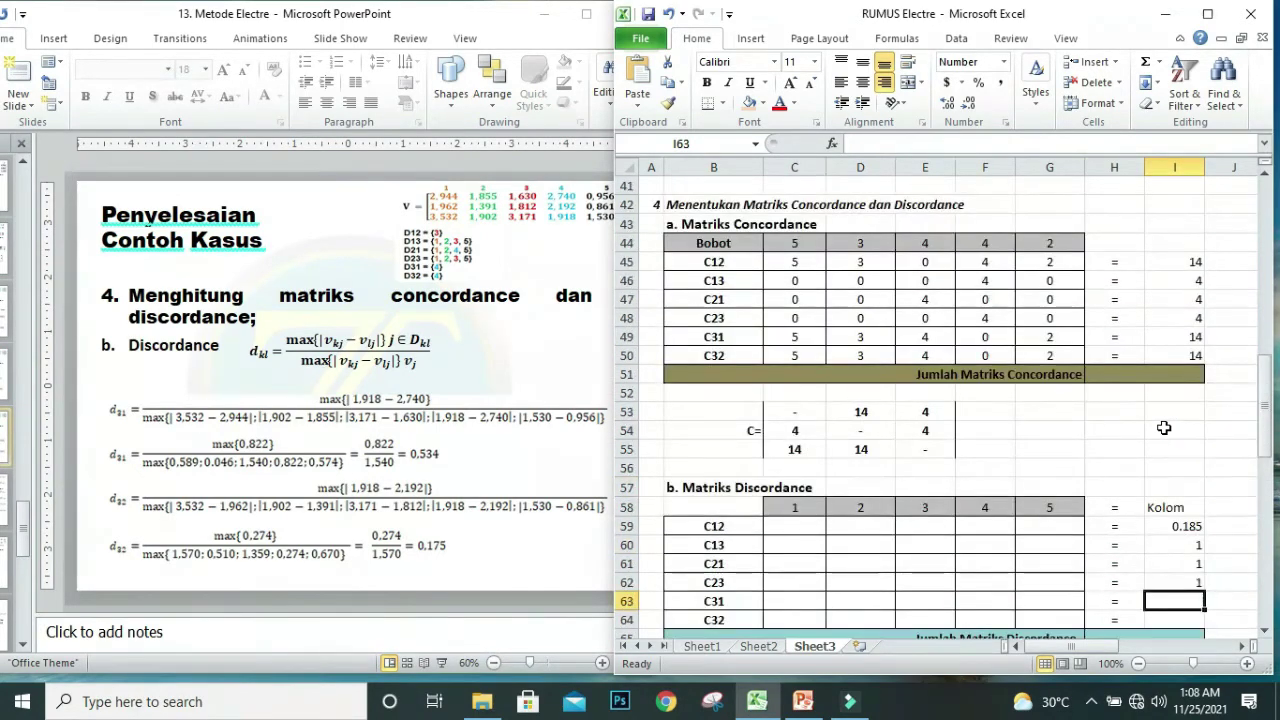
{"action": "scroll", "coordinate": [1164, 428], "scroll_direction": "down", "scroll_amount": 3}
{"action": "type", "text": "="}
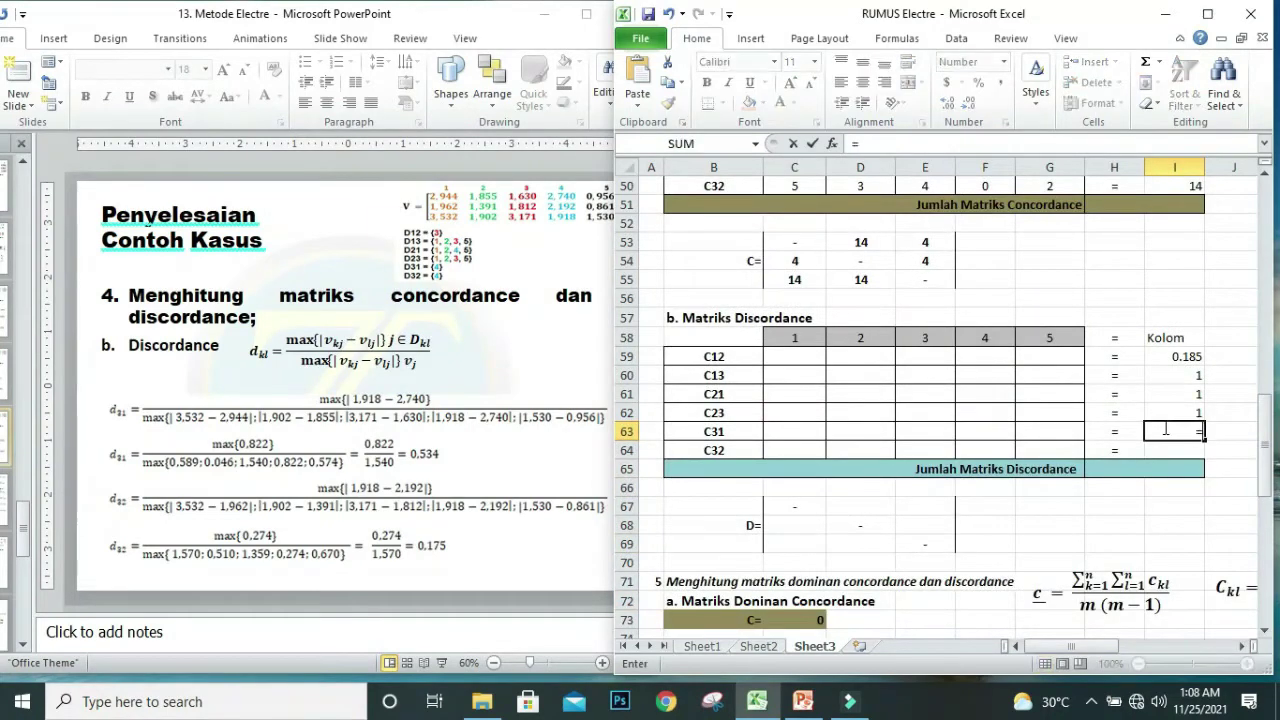
{"action": "type", "text": "MAX("}
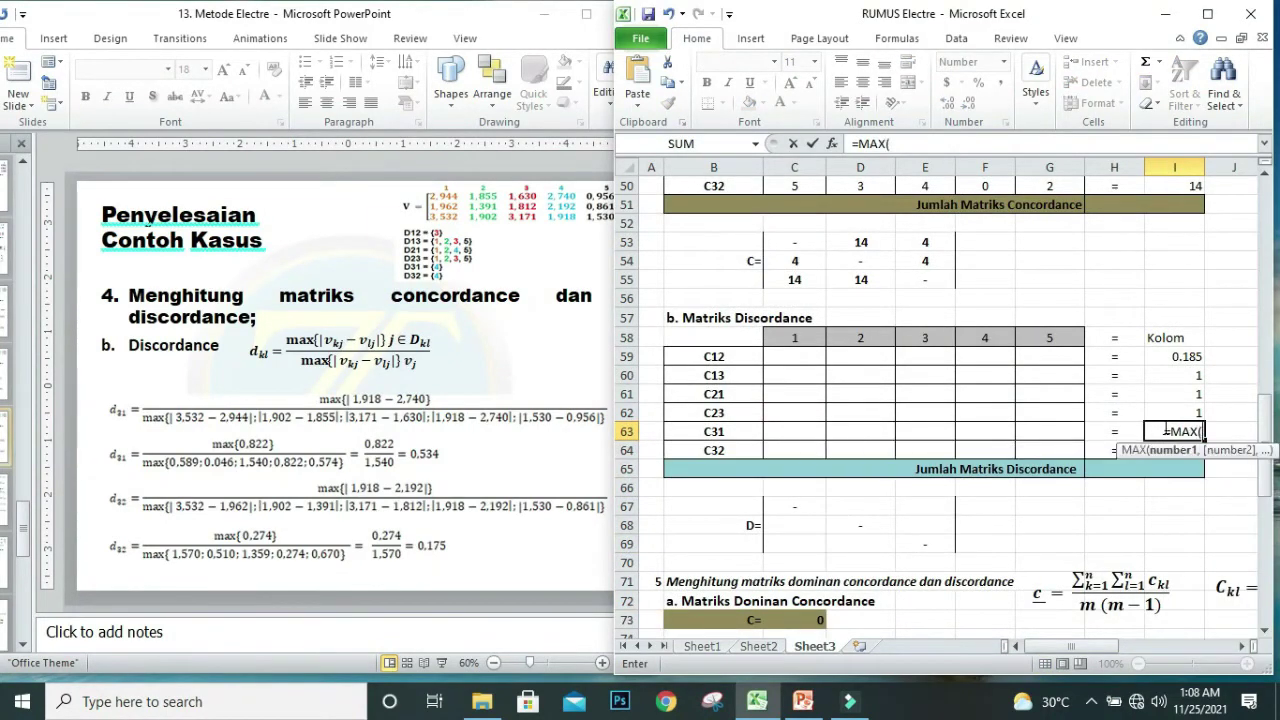
{"action": "type", "text": "ABS("}
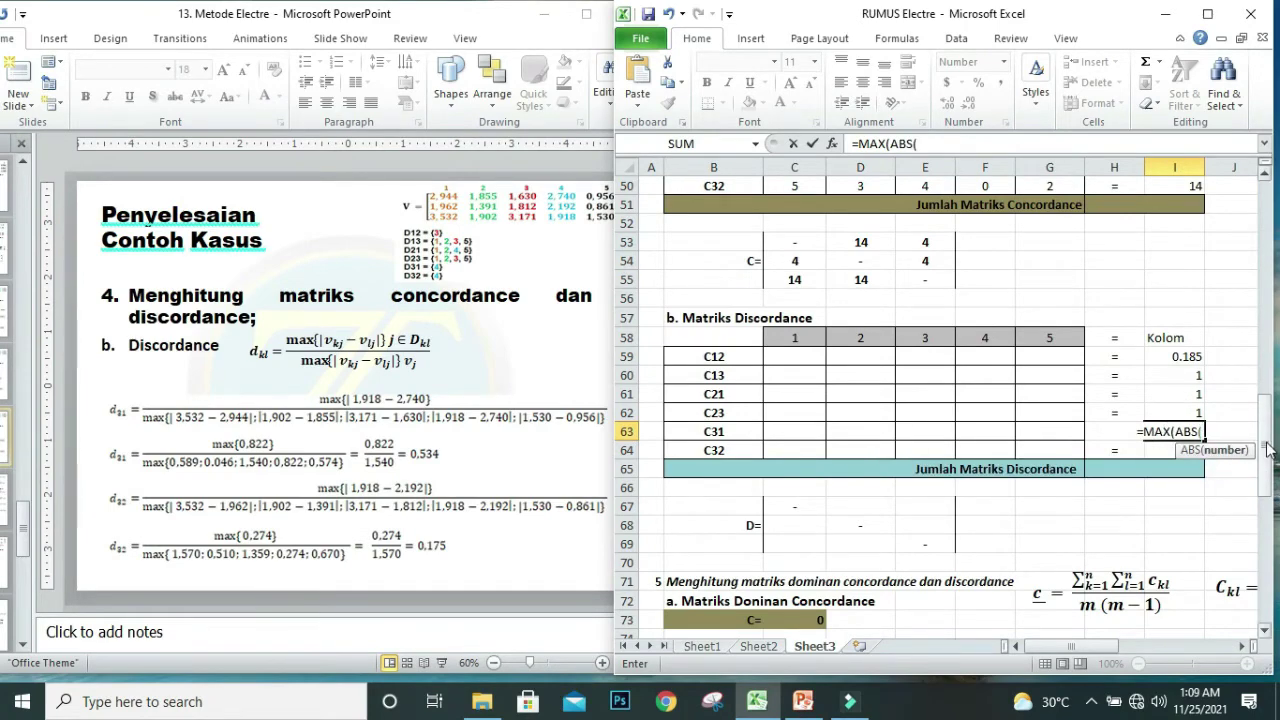
Complete the C31 numerator with the column 4 difference F21-F19 from matrix V, close both functions and add the division sign.
{"action": "left_click_drag", "start_coordinate": [1267, 450], "coordinate": [1276, 308]}
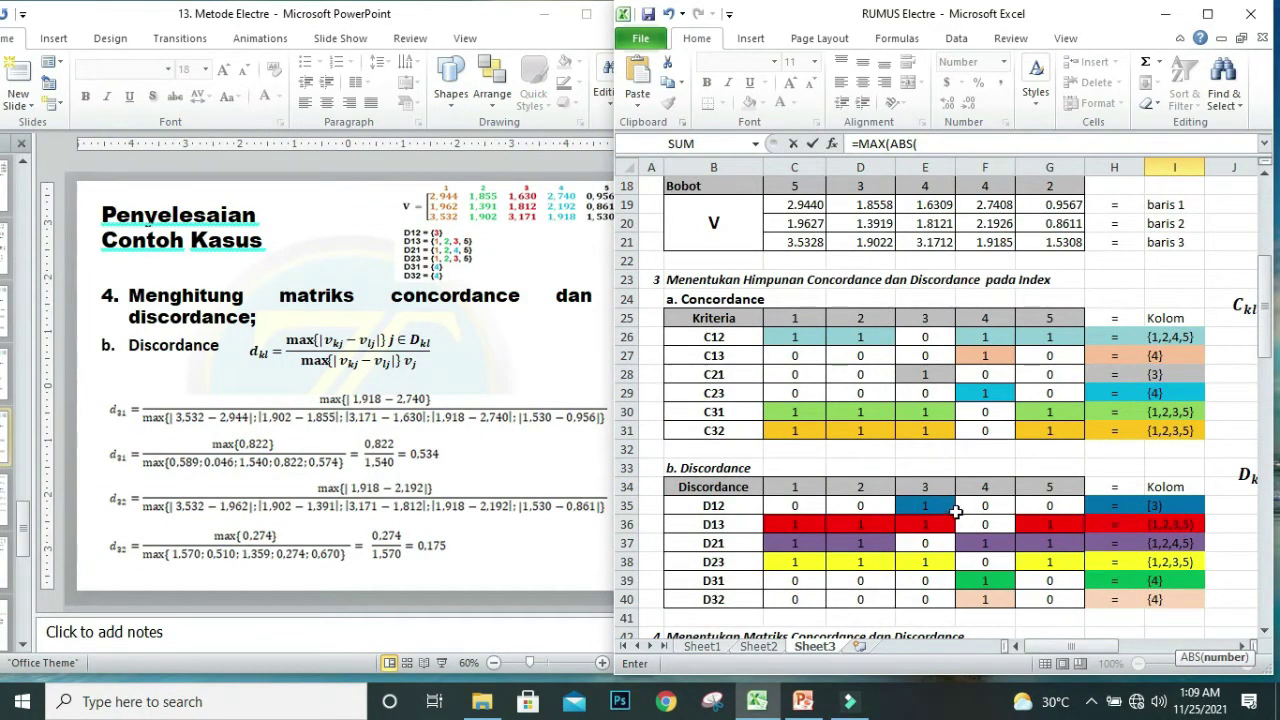
{"action": "left_click_drag", "start_coordinate": [1270, 330], "coordinate": [1276, 306]}
{"action": "left_click", "coordinate": [993, 318]}
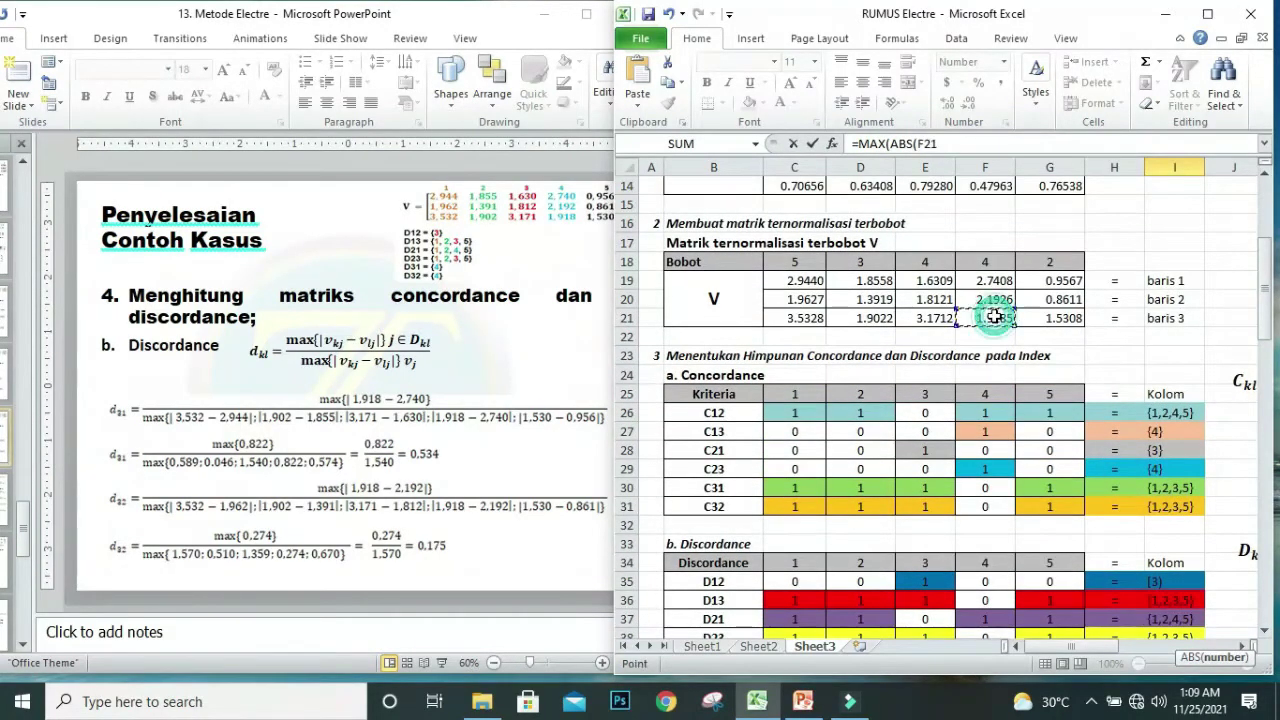
{"action": "left_click", "coordinate": [940, 143]}
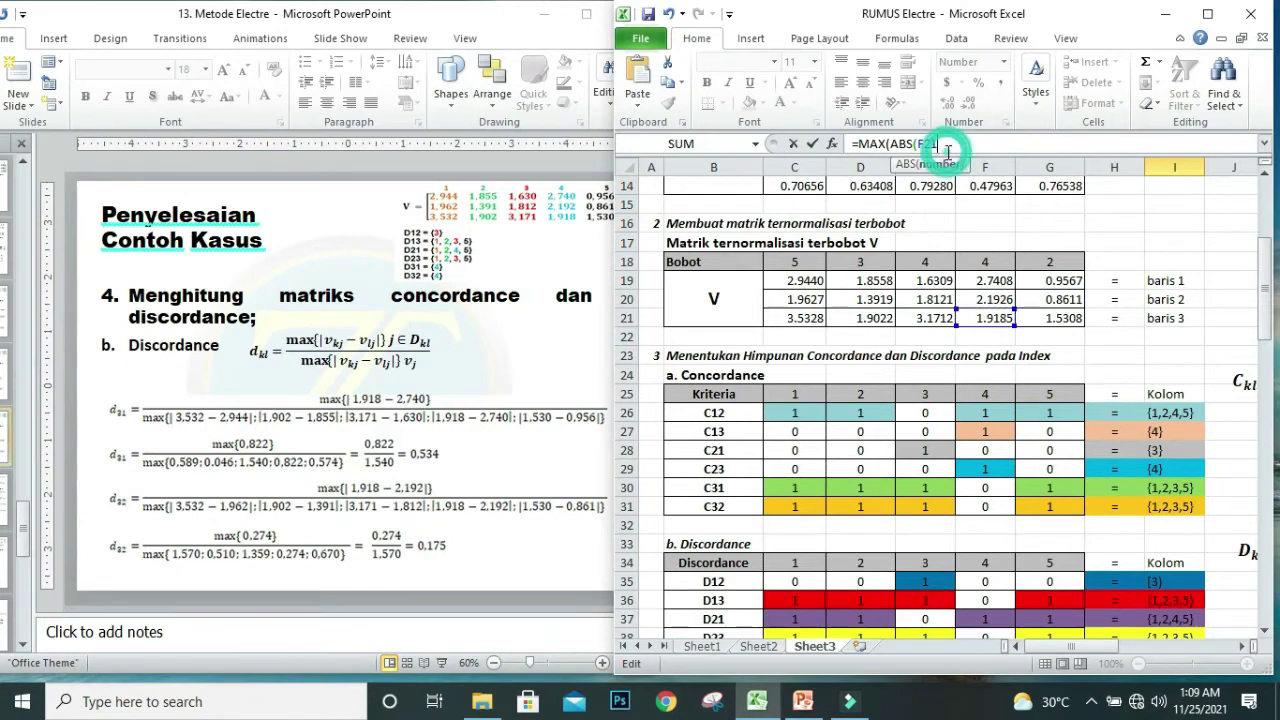
{"action": "type", "text": "-"}
{"action": "left_click", "coordinate": [985, 281]}
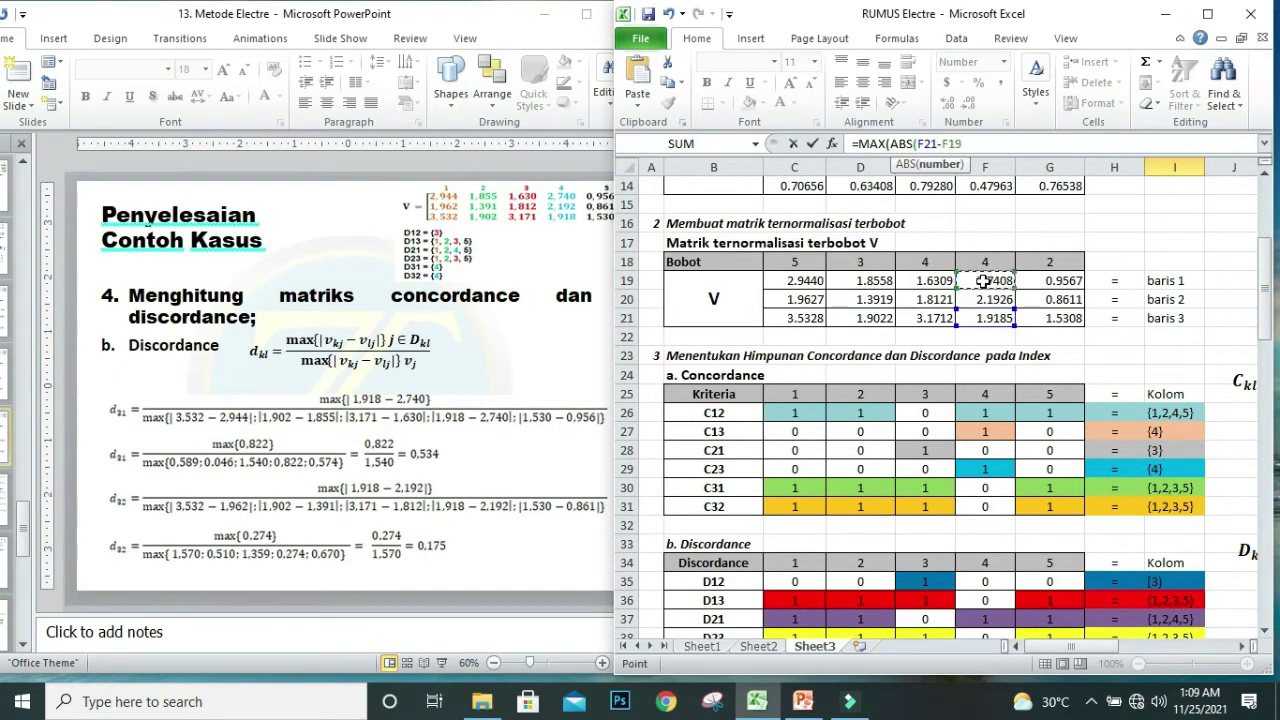
{"action": "type", "text": ")"}
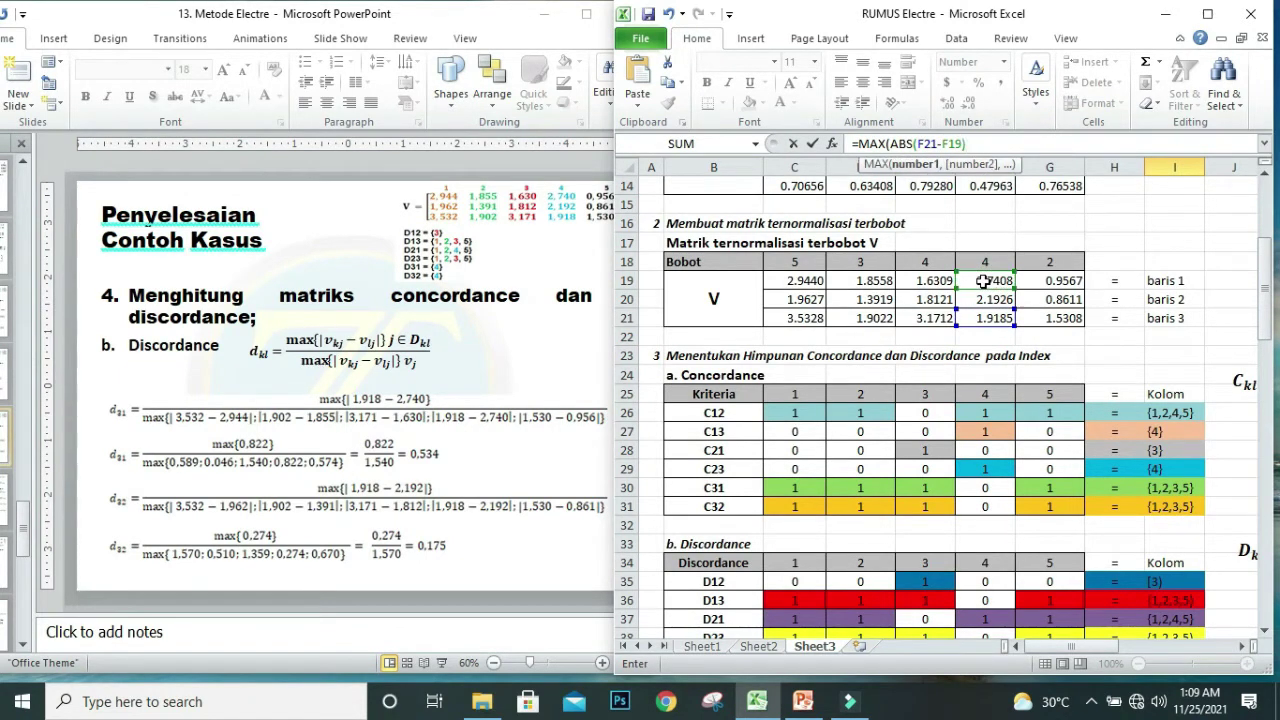
{"action": "type", "text": ")/"}
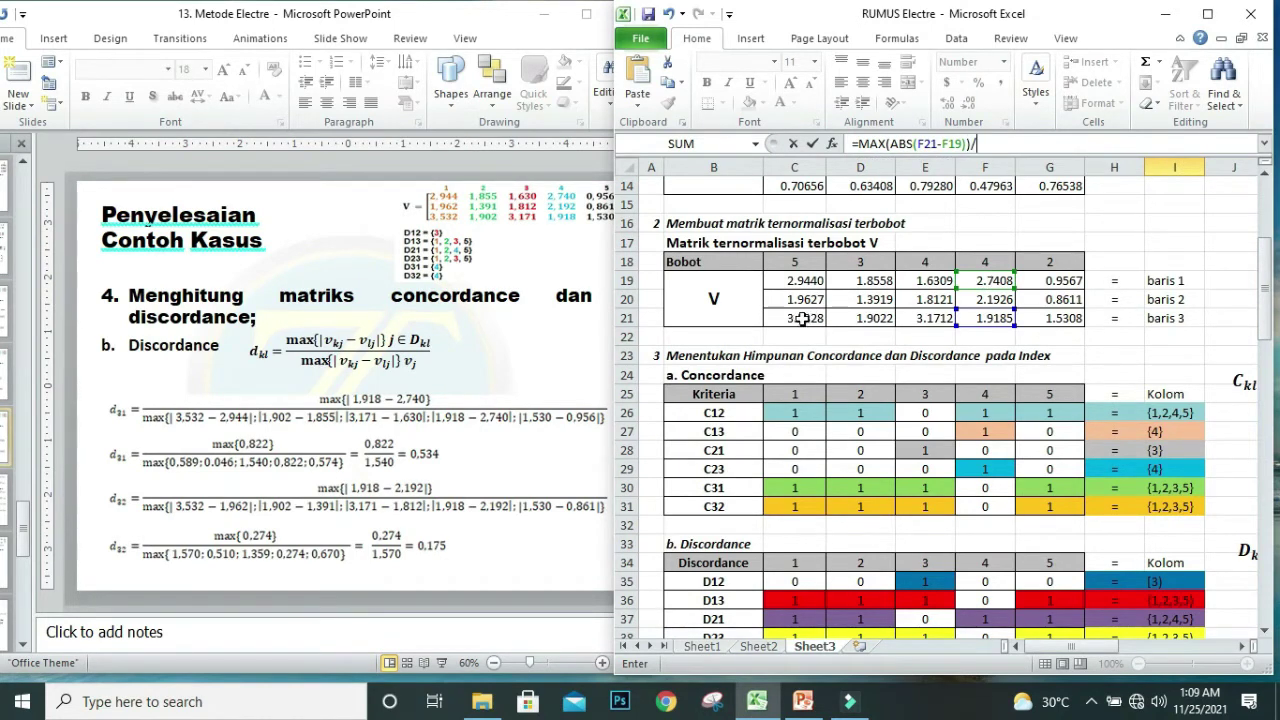
Begin the C31 denominator with MAX( and its first term ABS(C21-C19), followed by a comma.
{"action": "scroll", "coordinate": [900, 240], "scroll_direction": "up", "scroll_amount": 1}
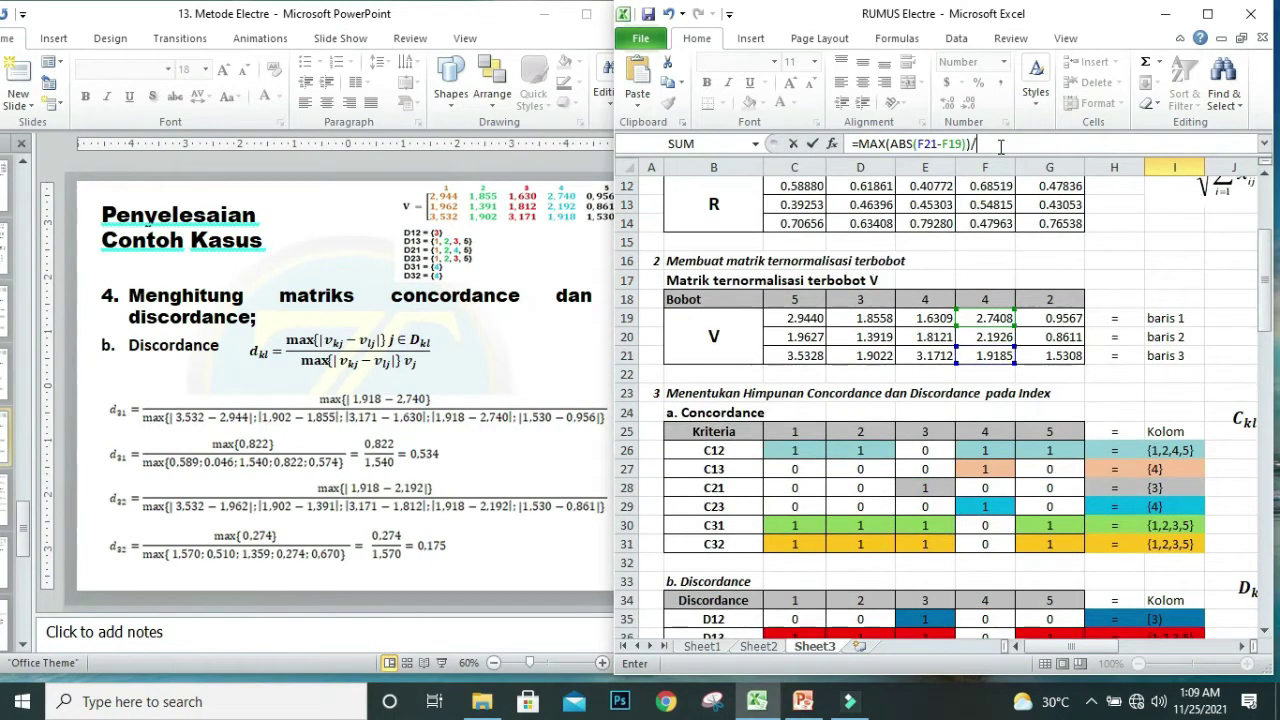
{"action": "type", "text": "MAX"}
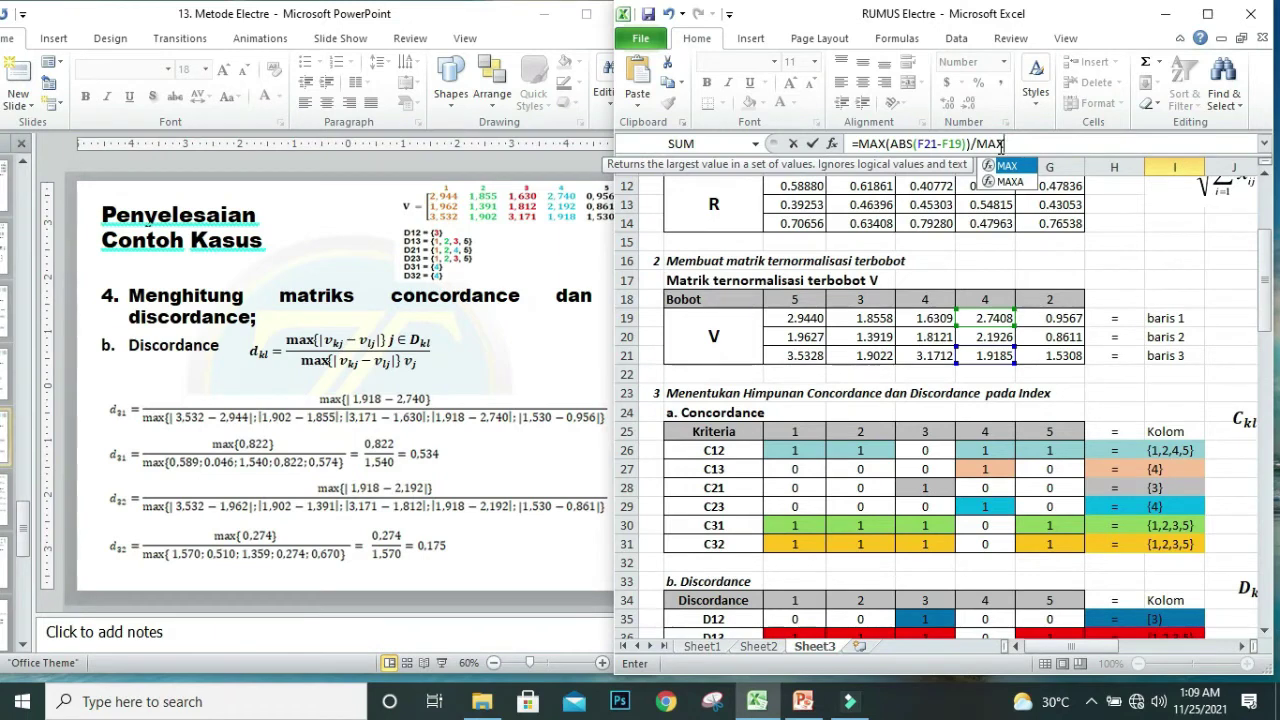
{"action": "type", "text": "(ABS"}
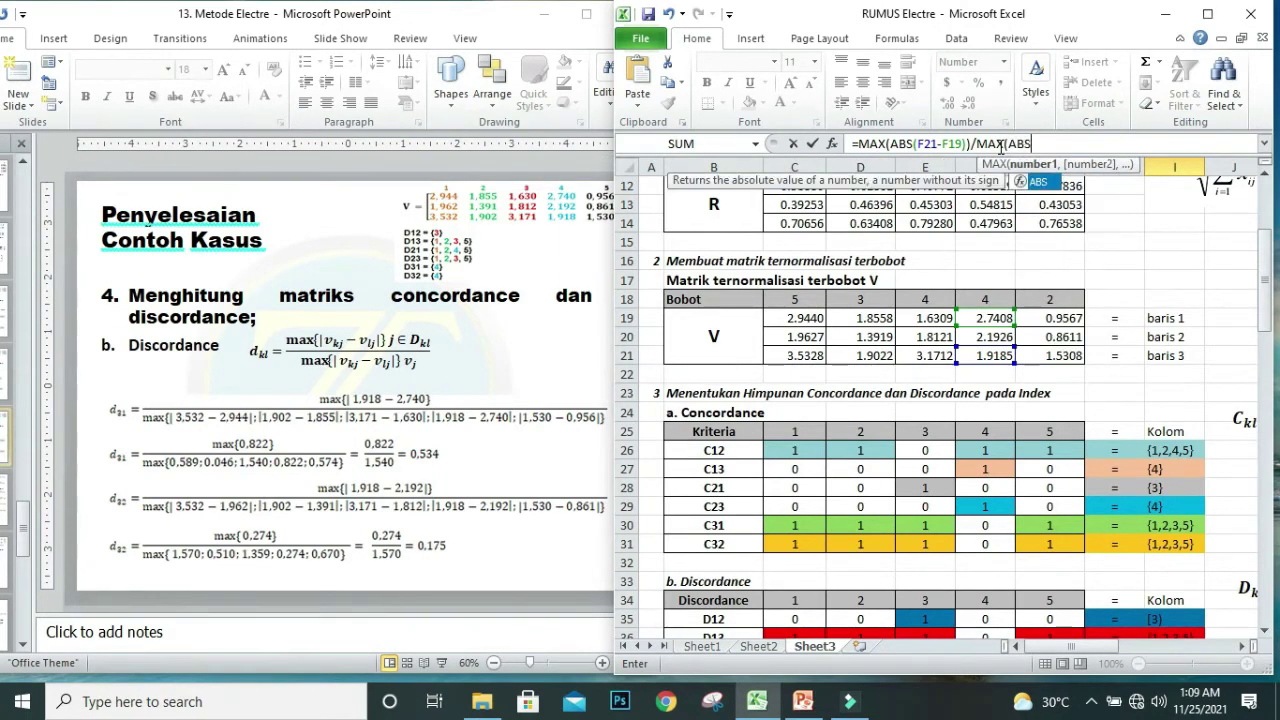
{"action": "type", "text": "("}
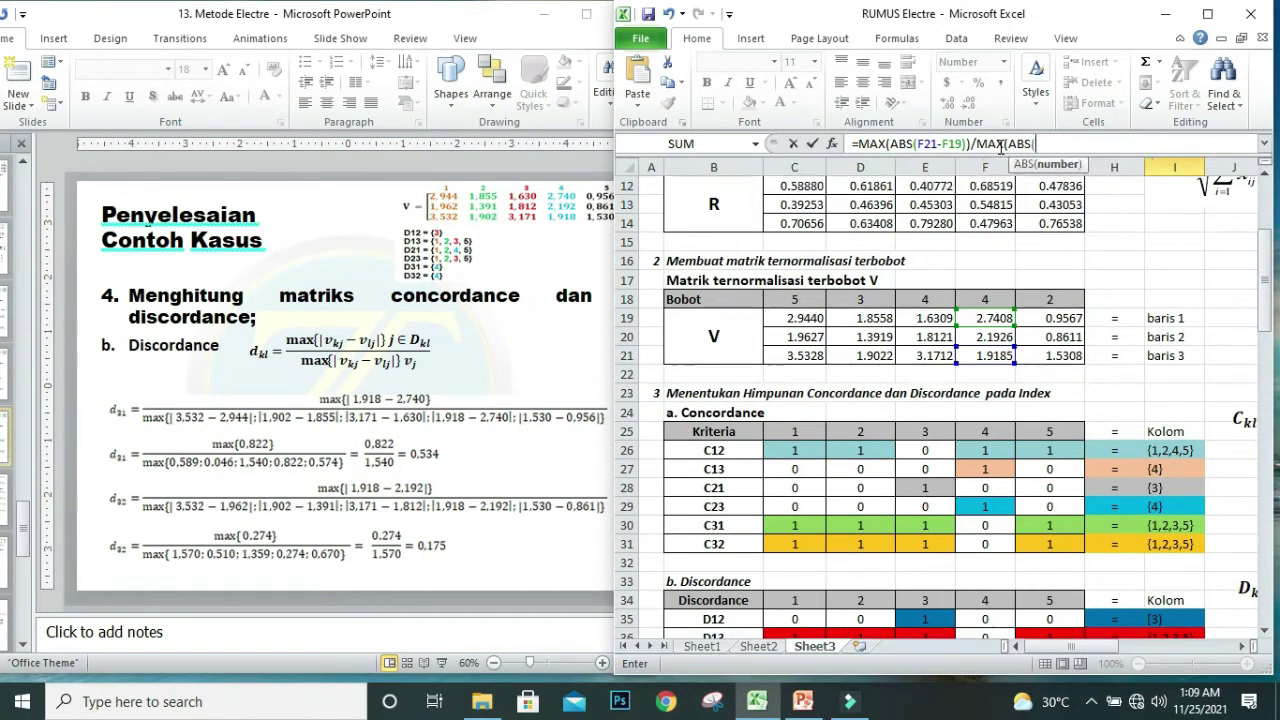
{"action": "left_click", "coordinate": [797, 358]}
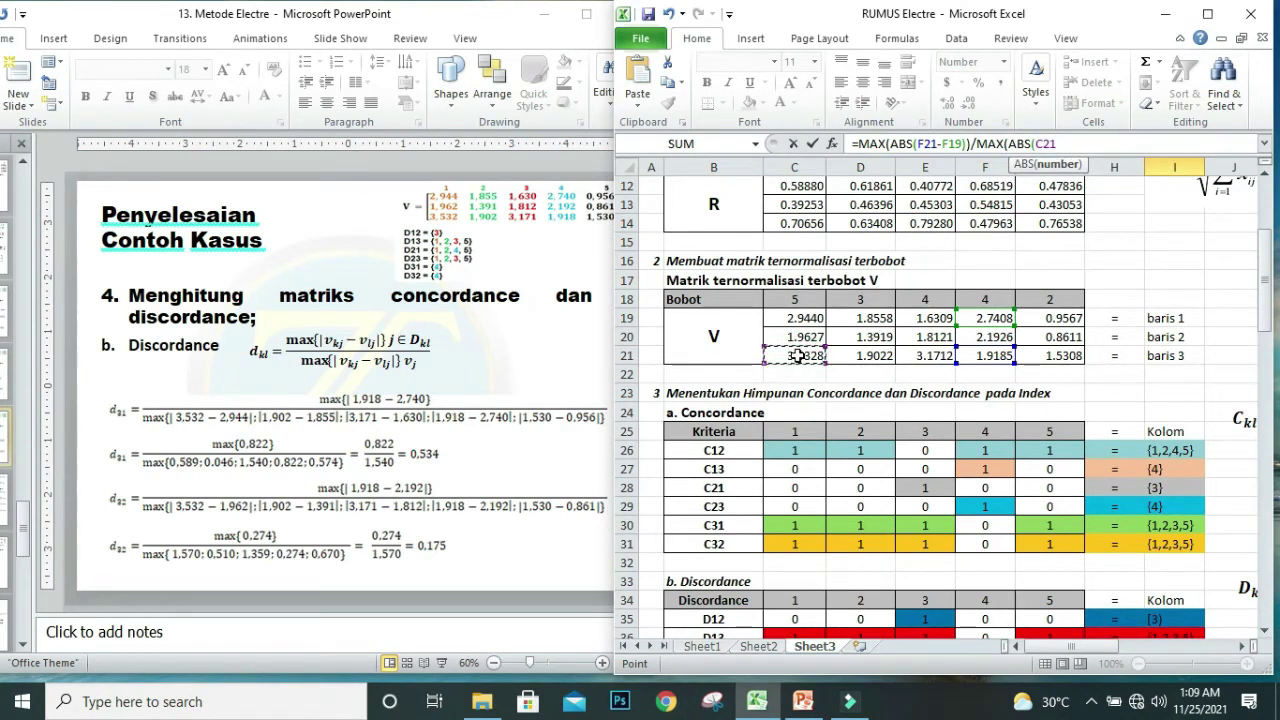
{"action": "type", "text": "-"}
{"action": "left_click", "coordinate": [785, 316]}
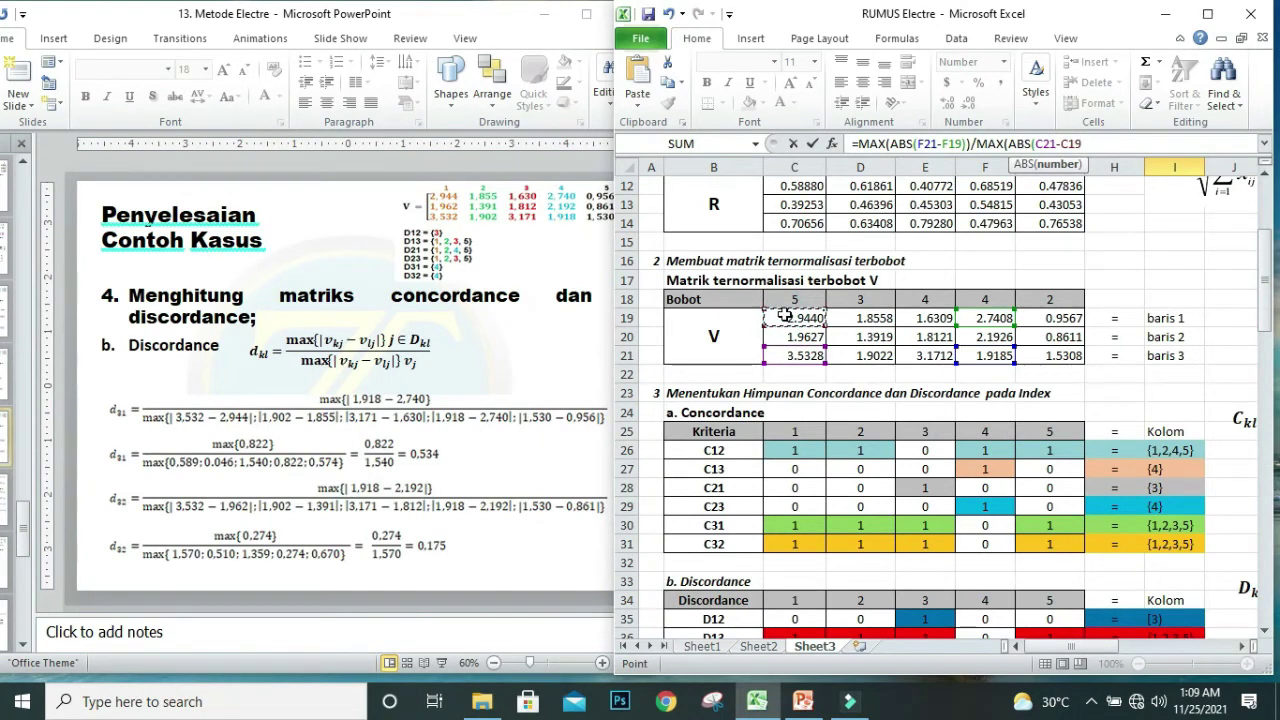
{"action": "type", "text": ")"}
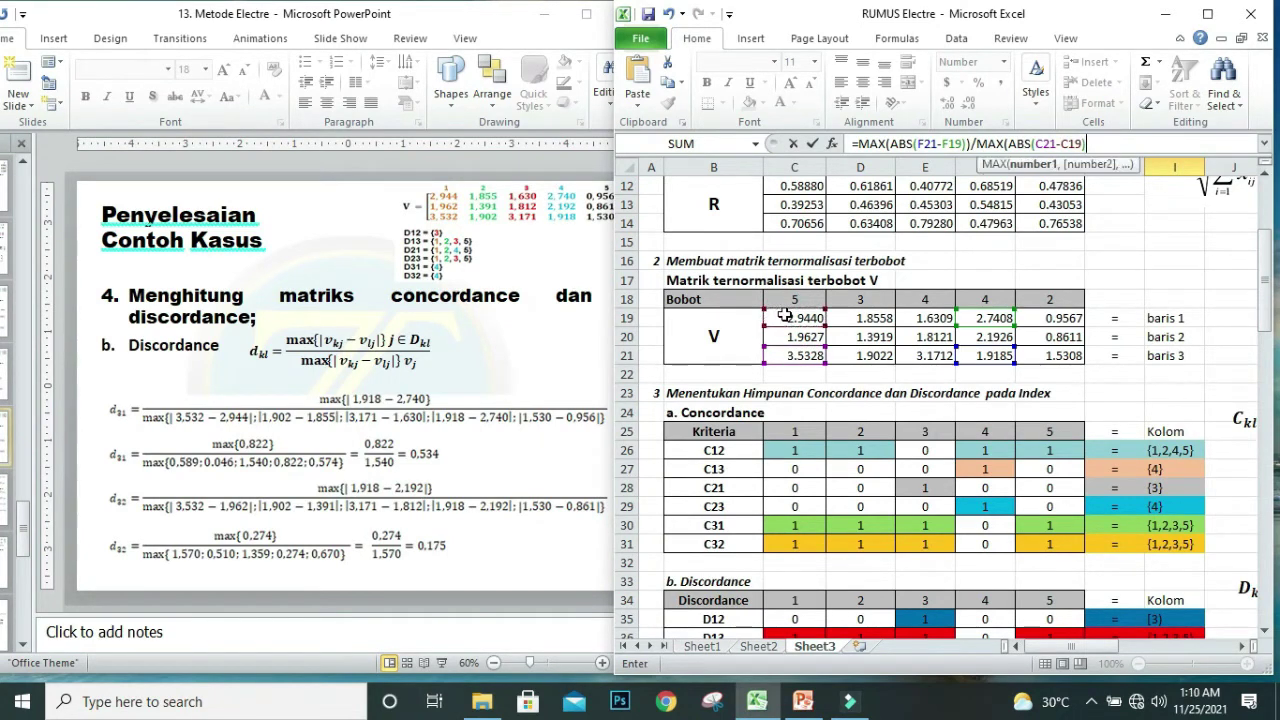
{"action": "type", "text": ","}
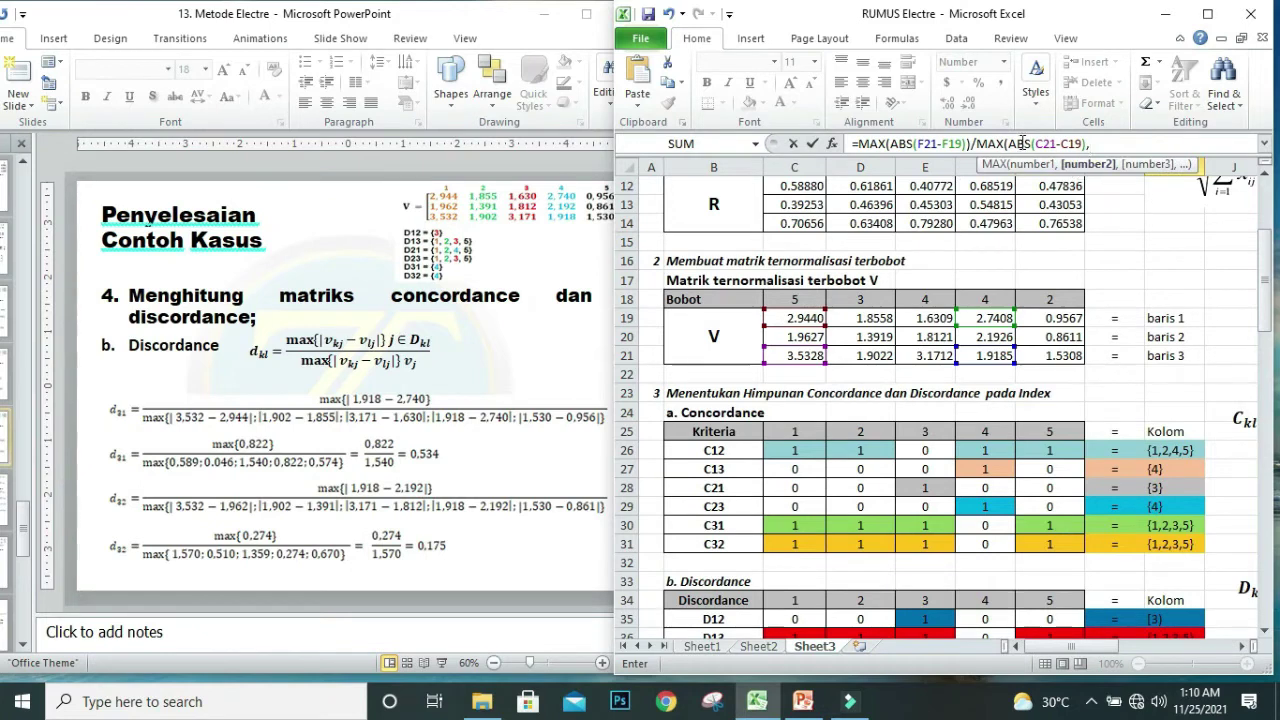
Duplicate the ABS(C21-C19) denominator term and change the copy's references to make the column 2 difference ABS(D21-D19).
{"action": "left_click_drag", "start_coordinate": [1012, 144], "coordinate": [1130, 146]}
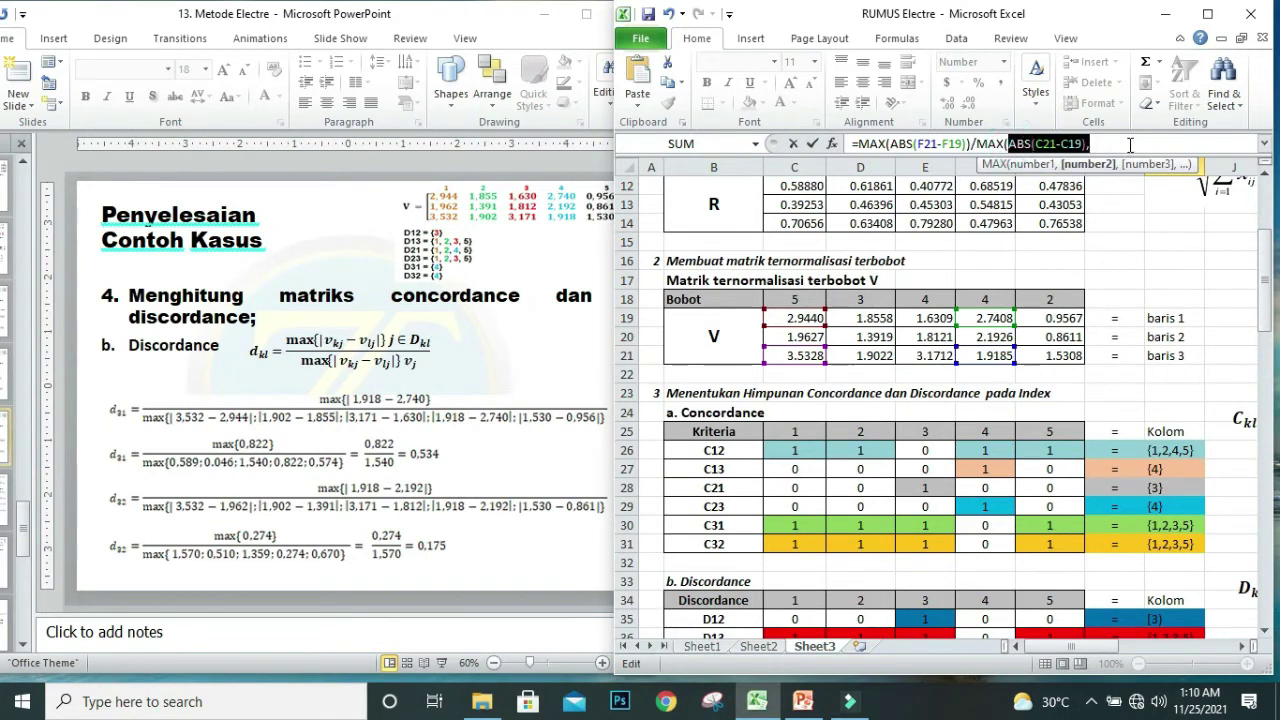
{"action": "key", "text": "ctrl+c"}
{"action": "left_click", "coordinate": [1127, 143]}
{"action": "key", "text": "ctrl+v"}
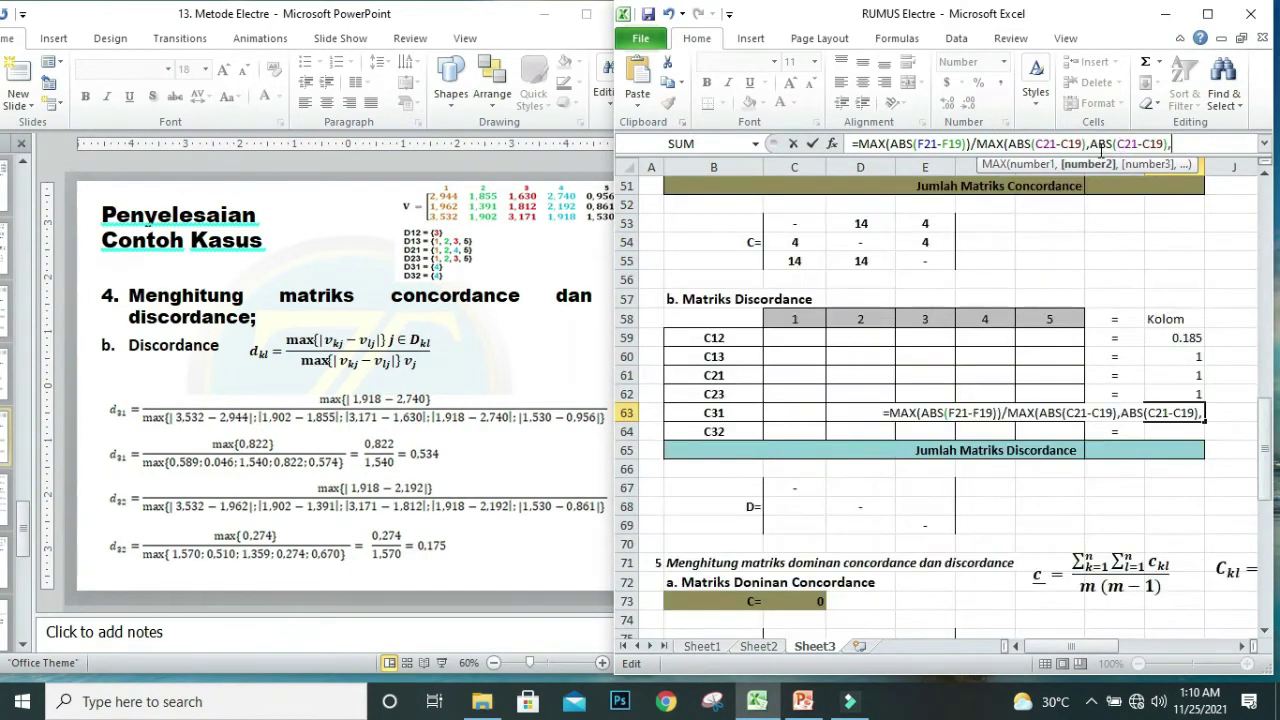
{"action": "left_click_drag", "start_coordinate": [1117, 143], "coordinate": [1152, 143]}
{"action": "type", "text": "D21-D"}
Paste the copied term as the third denominator term of the C31 formula and change its references to F21-F19.
{"action": "left_click", "coordinate": [1176, 144]}
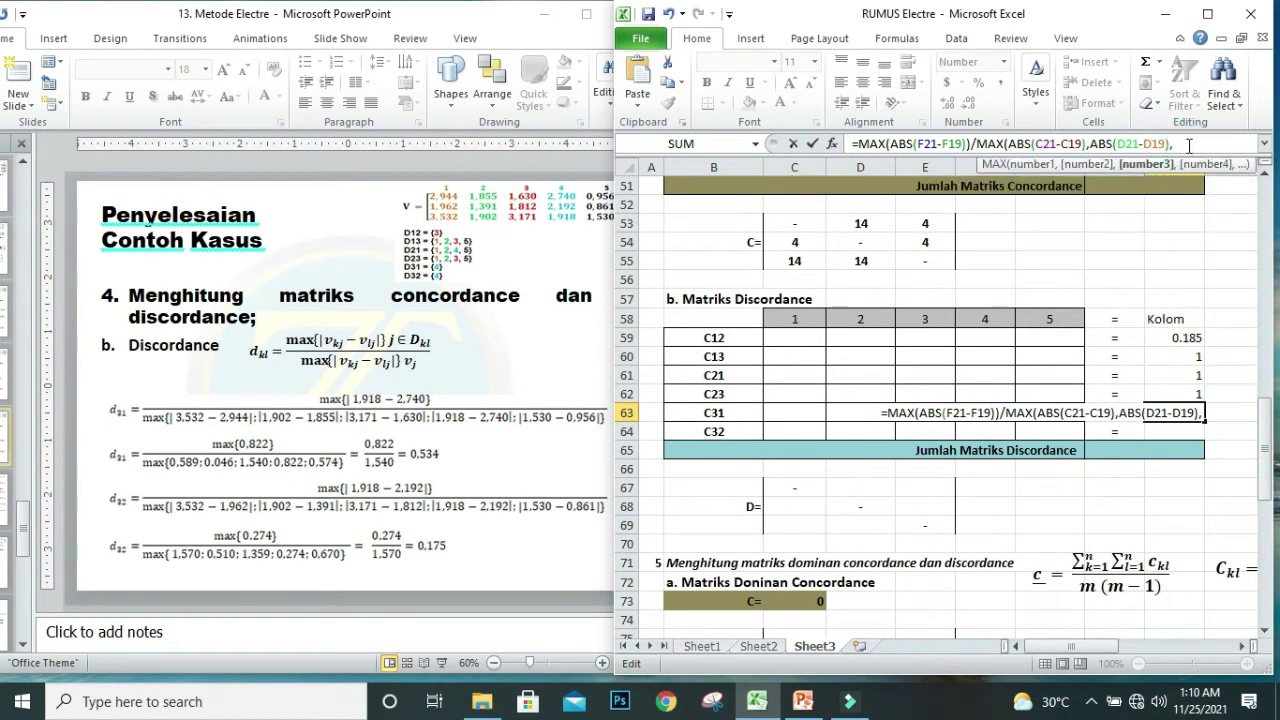
{"action": "key", "text": "ctrl+v"}
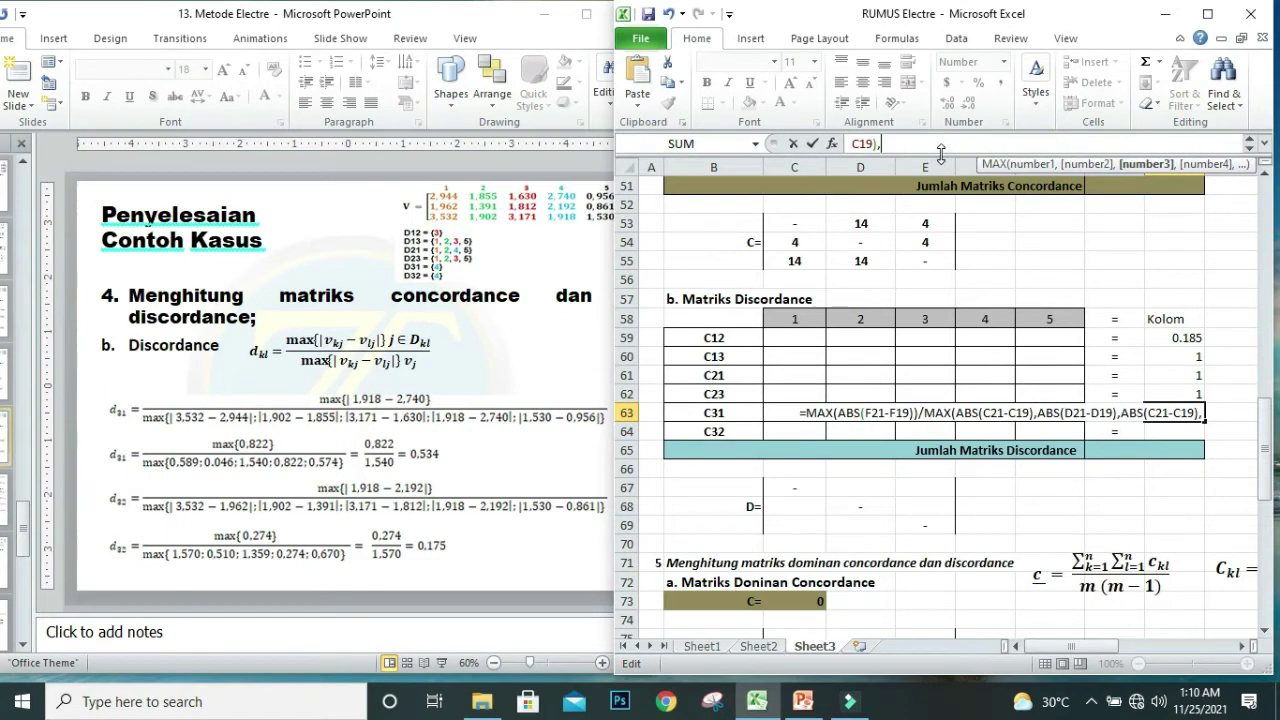
{"action": "type", "text": "F21-"}
{"action": "left_click_drag", "start_coordinate": [1157, 413], "coordinate": [1174, 413]}
{"action": "type", "text": "F"}
Paste the copied term as the fourth denominator term, correct the third term to ABS(E21-E19) and make the fourth ABS(F21-F19).
{"action": "key", "text": "End"}
{"action": "key", "text": "ctrl+v"}
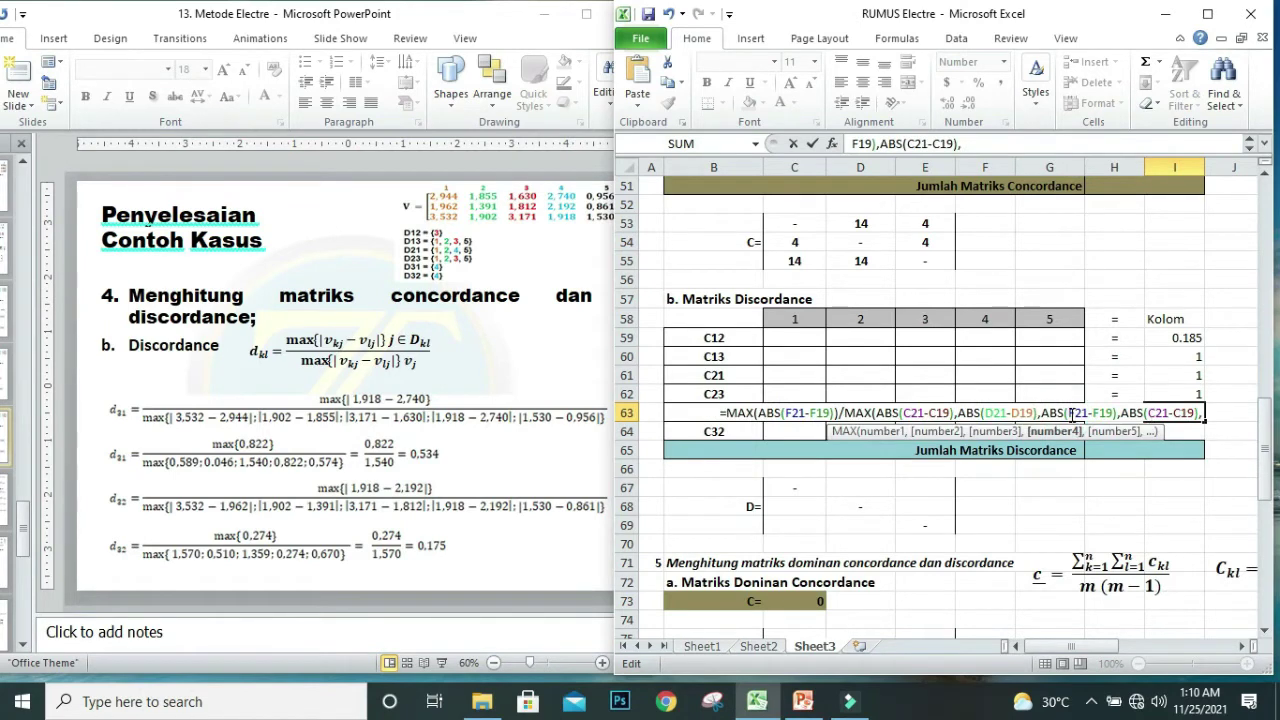
{"action": "left_click_drag", "start_coordinate": [1075, 414], "coordinate": [1172, 413]}
{"action": "type", "text": "EE"}
{"action": "type", "text": "F"}
{"action": "type", "text": "F"}
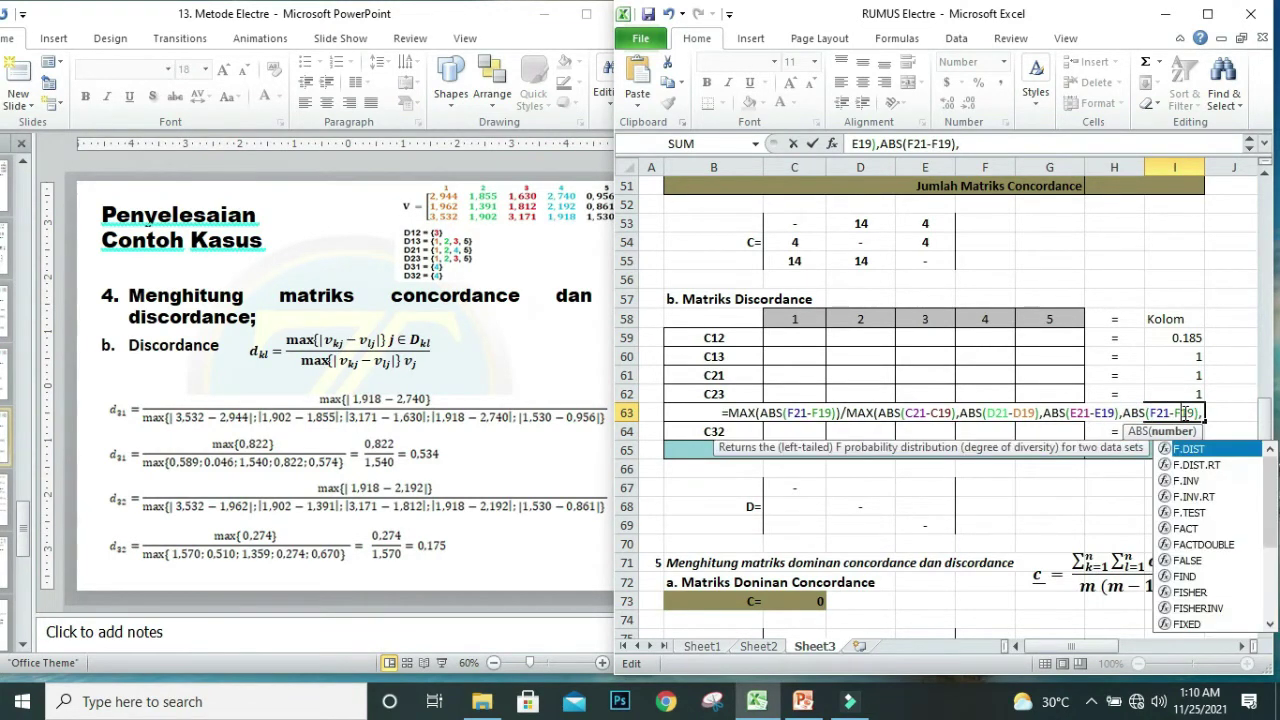
Paste the copied term as the fifth denominator term of the C31 formula and change it to ABS(G21-G19).
{"action": "key", "text": "Right"}
{"action": "key", "text": "Right"}
{"action": "key", "text": "Right"}
{"action": "key", "text": "Right"}
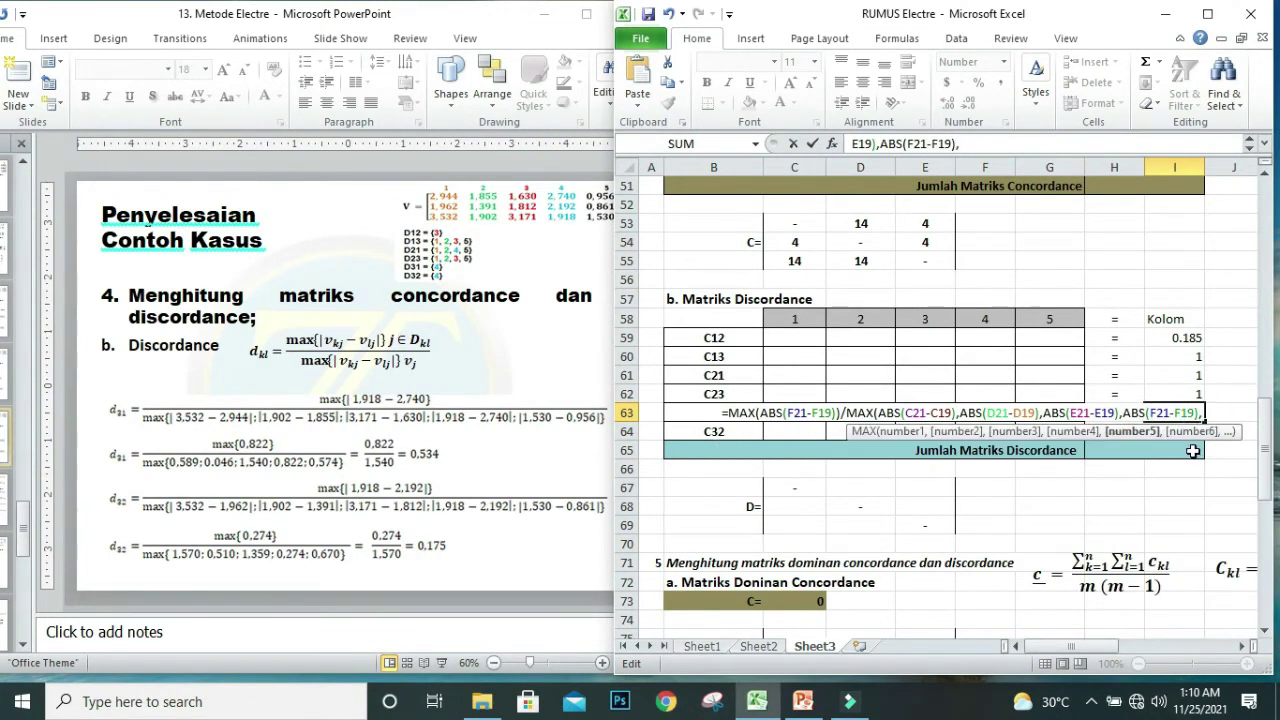
{"action": "key", "text": "ctrl+v"}
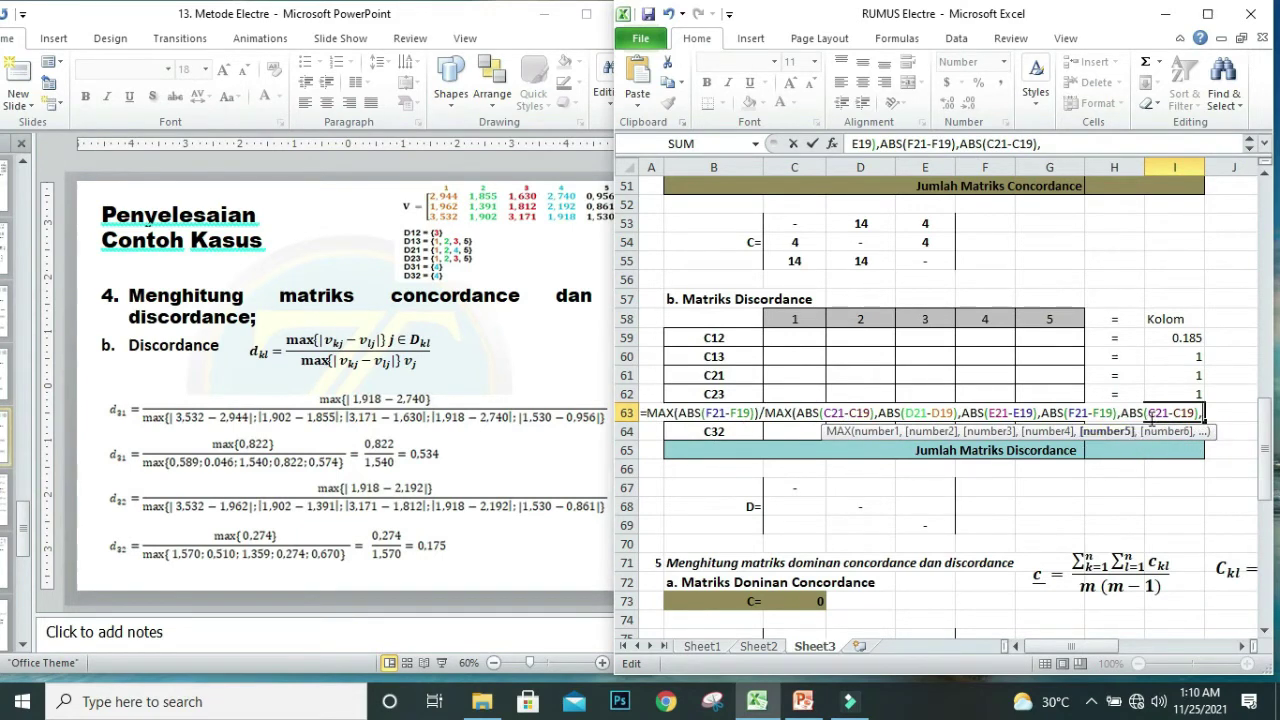
{"action": "left_click_drag", "start_coordinate": [1149, 414], "coordinate": [1180, 414]}
{"action": "type", "text": "G21-"}
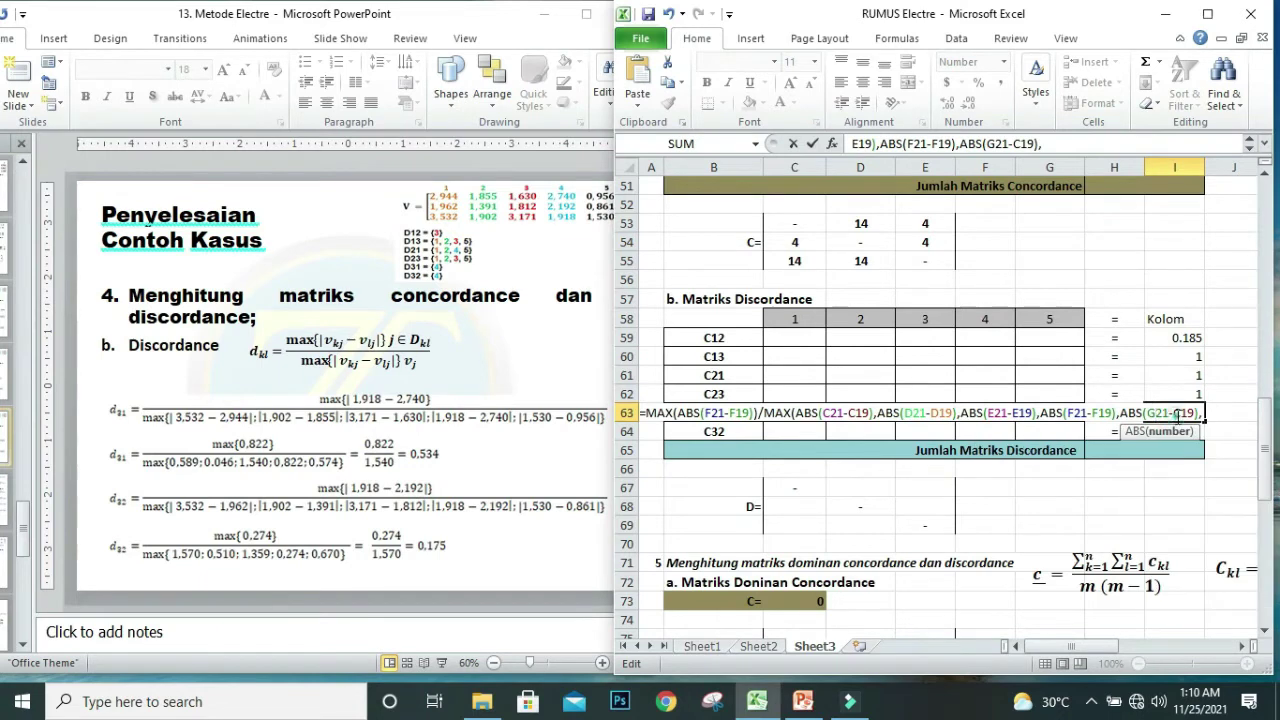
{"action": "type", "text": "G"}
{"action": "key", "text": "Escape"}
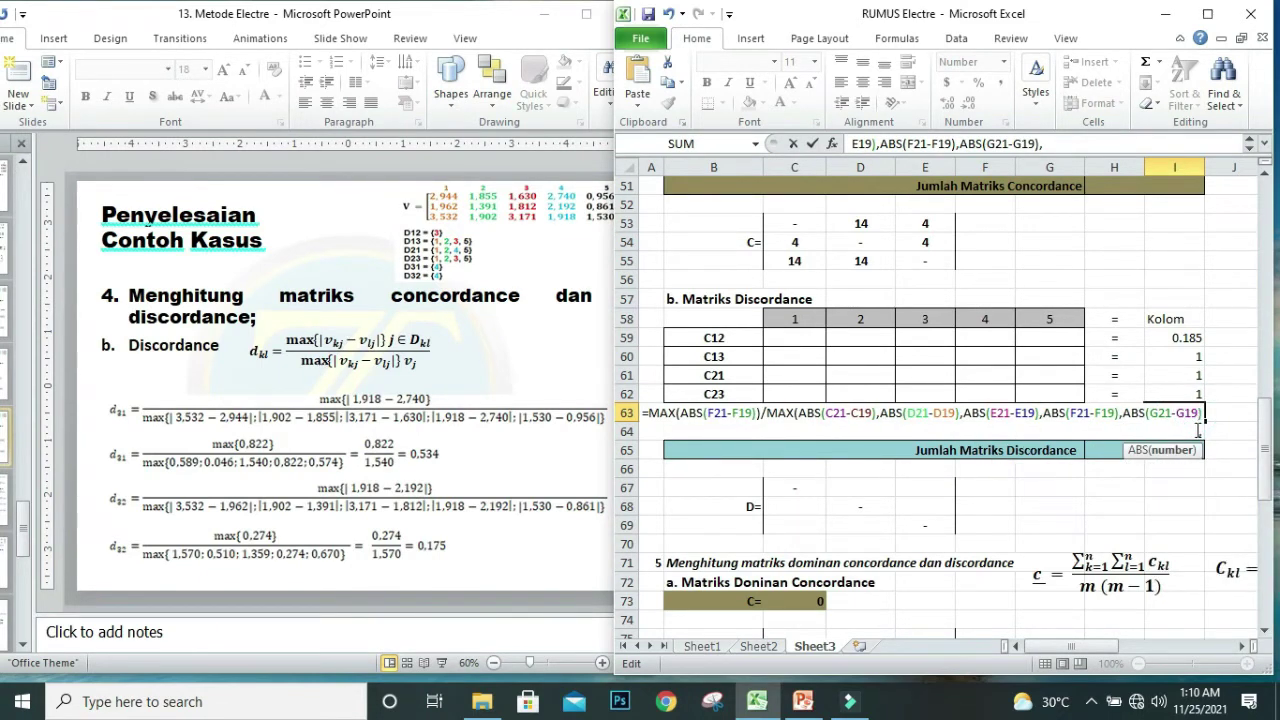
Close the denominator's MAX parenthesis, remove the trailing comma and enter the C31 discordance formula.
{"action": "type", "text": ")"}
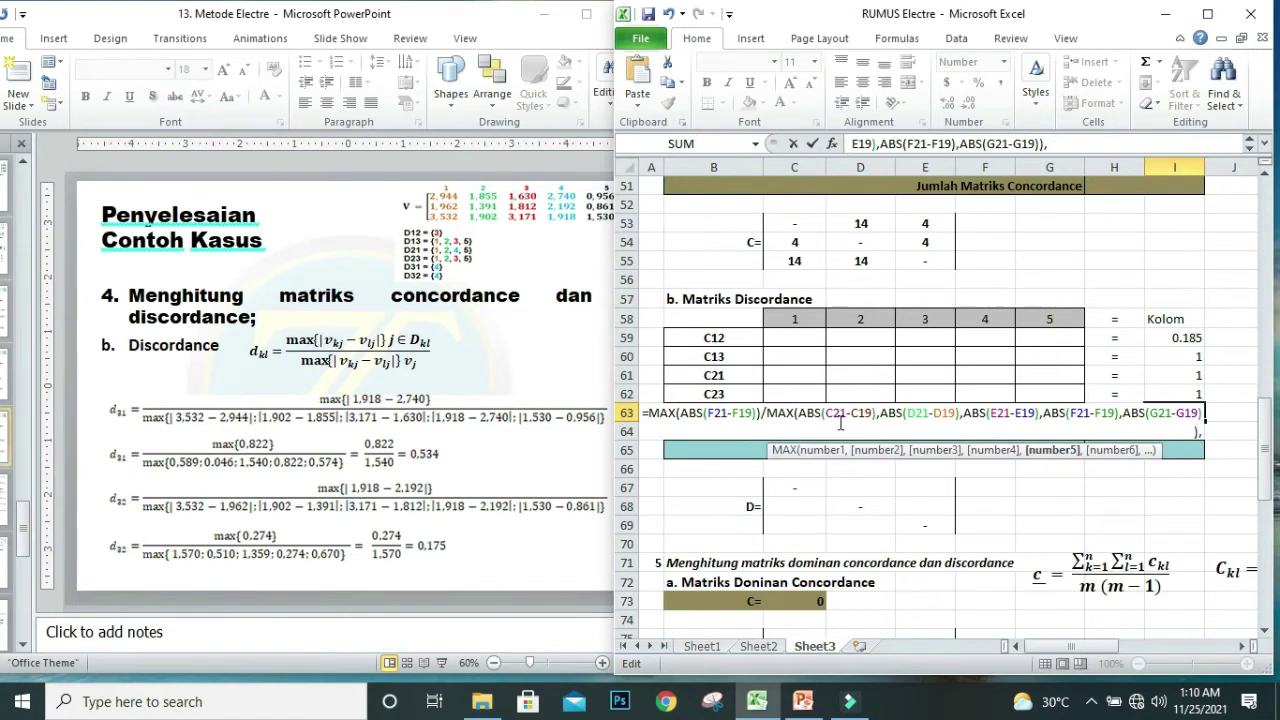
{"action": "left_click", "coordinate": [1057, 148]}
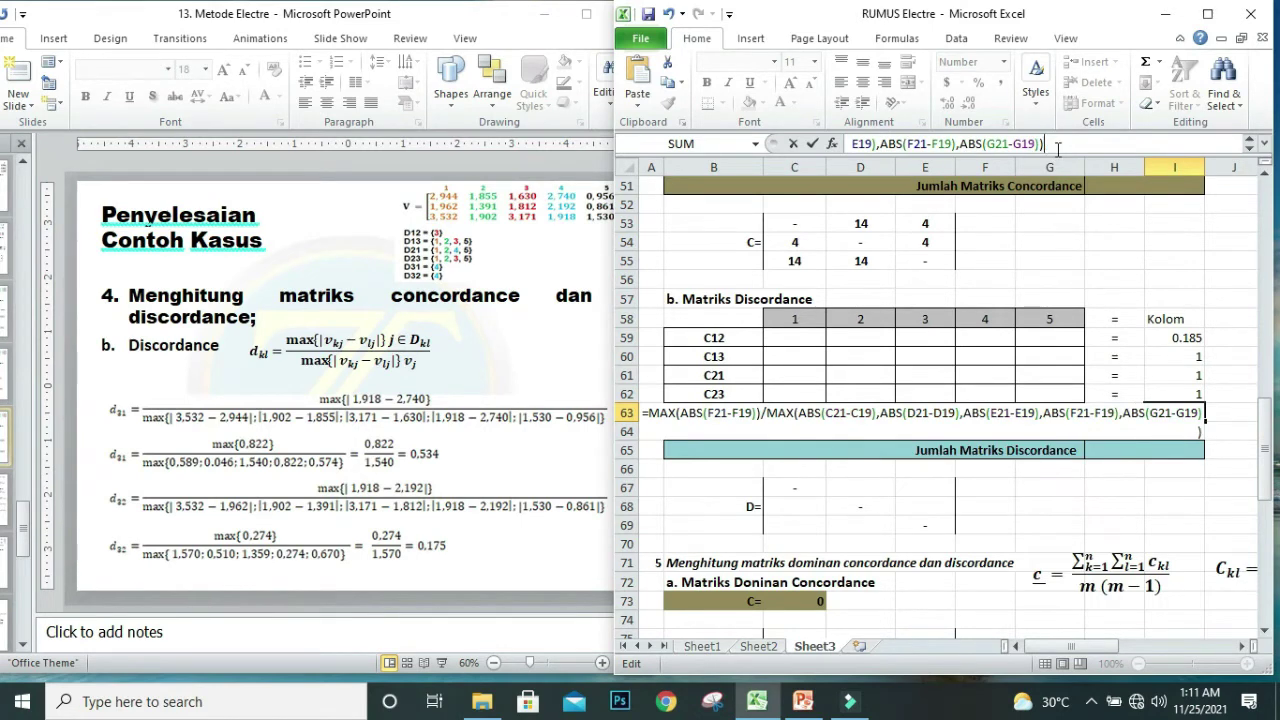
{"action": "key", "text": "Return"}
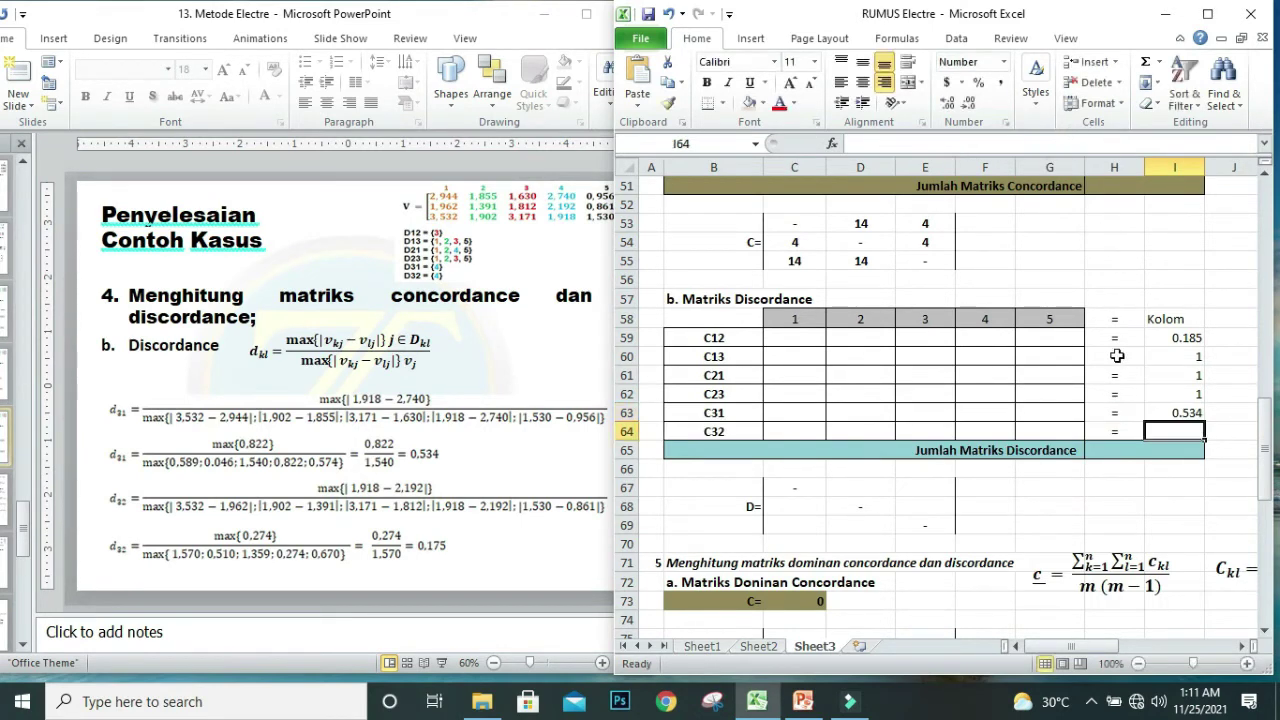
{"action": "left_click", "coordinate": [1155, 413]}
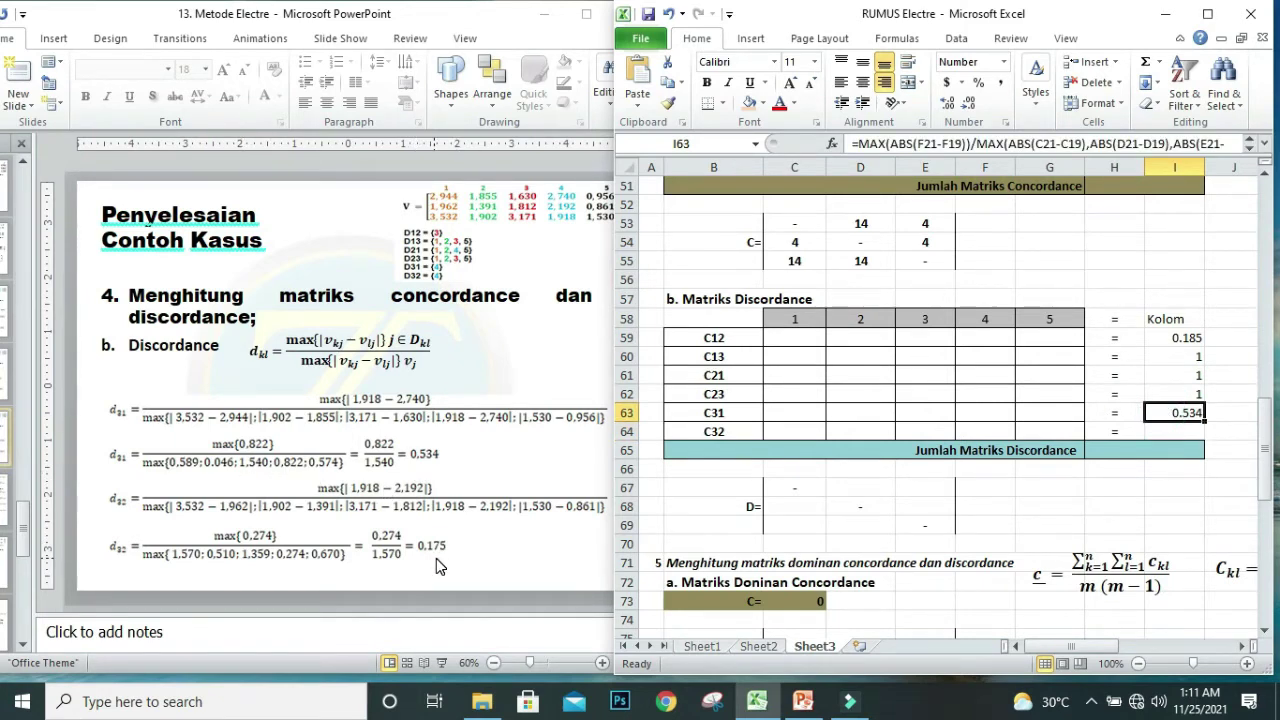
Check the D32 discordance set, and begin the C32 formula in I64 with =MAX(ABS(.
{"action": "left_click", "coordinate": [1171, 427]}
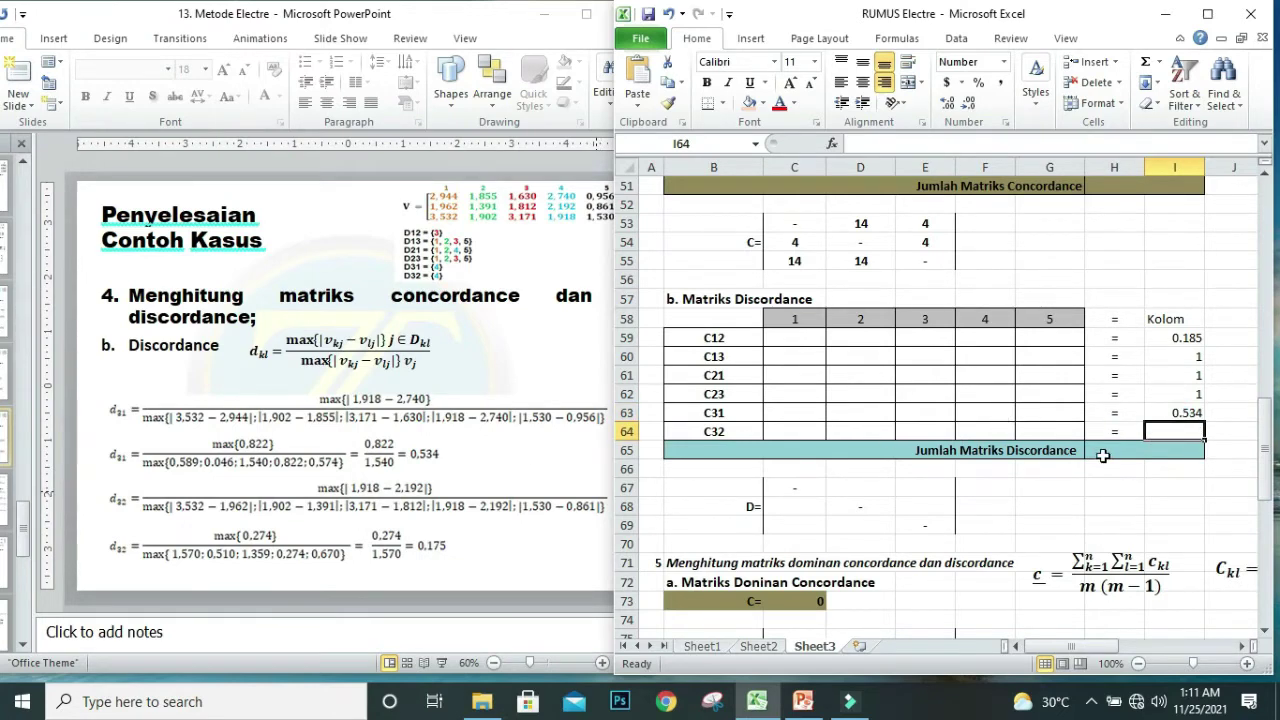
{"action": "scroll", "coordinate": [1105, 454], "scroll_direction": "up", "scroll_amount": 6}
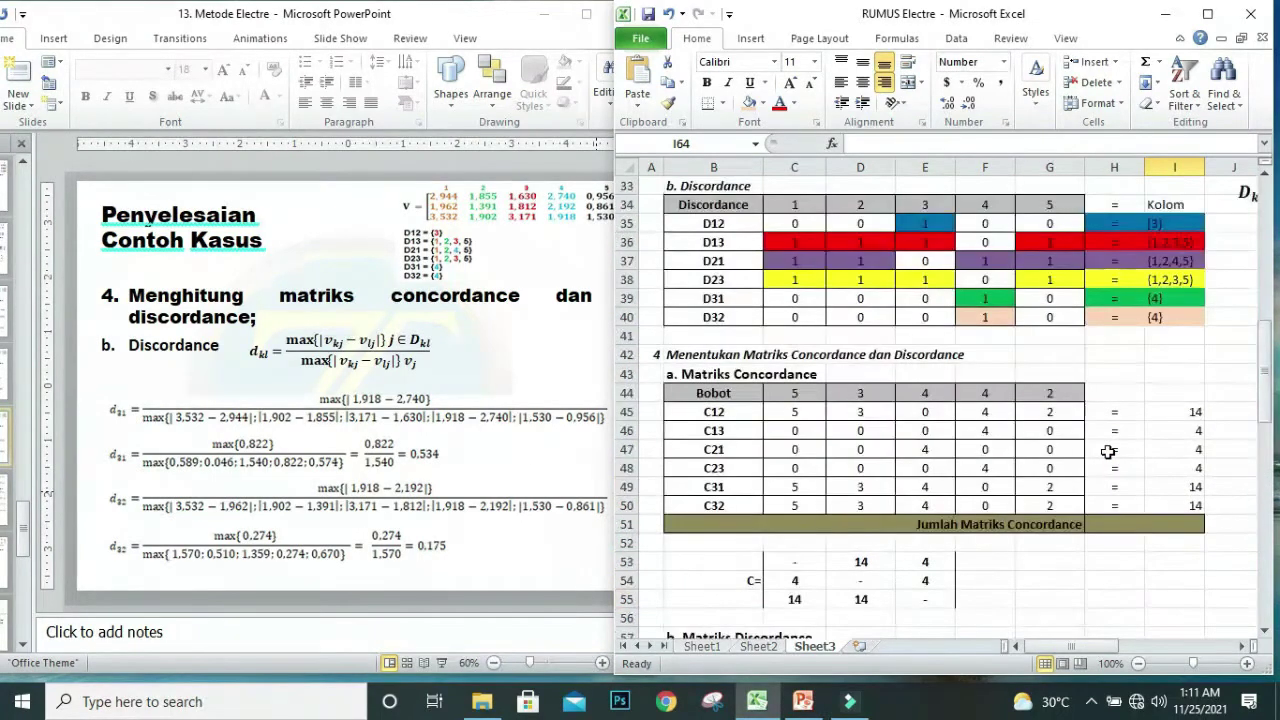
{"action": "scroll", "coordinate": [1108, 452], "scroll_direction": "up", "scroll_amount": 2}
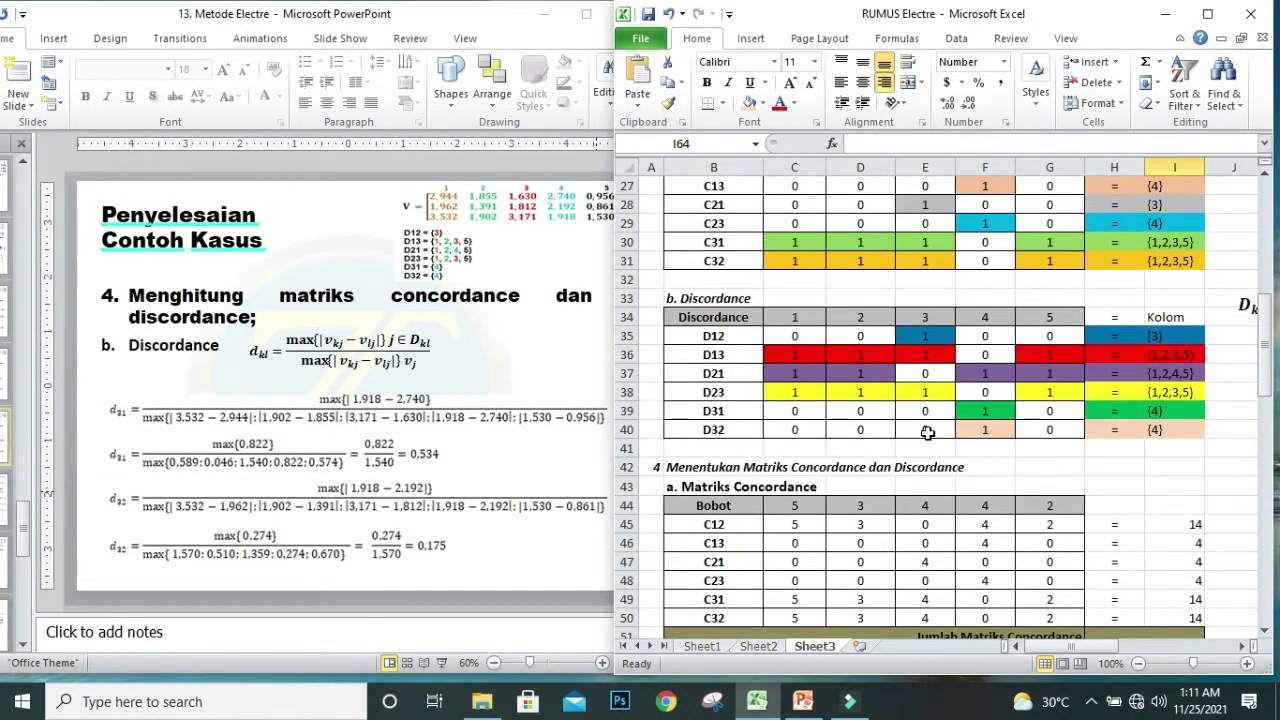
{"action": "scroll", "coordinate": [977, 427], "scroll_direction": "down", "scroll_amount": 7}
{"action": "type", "text": "="}
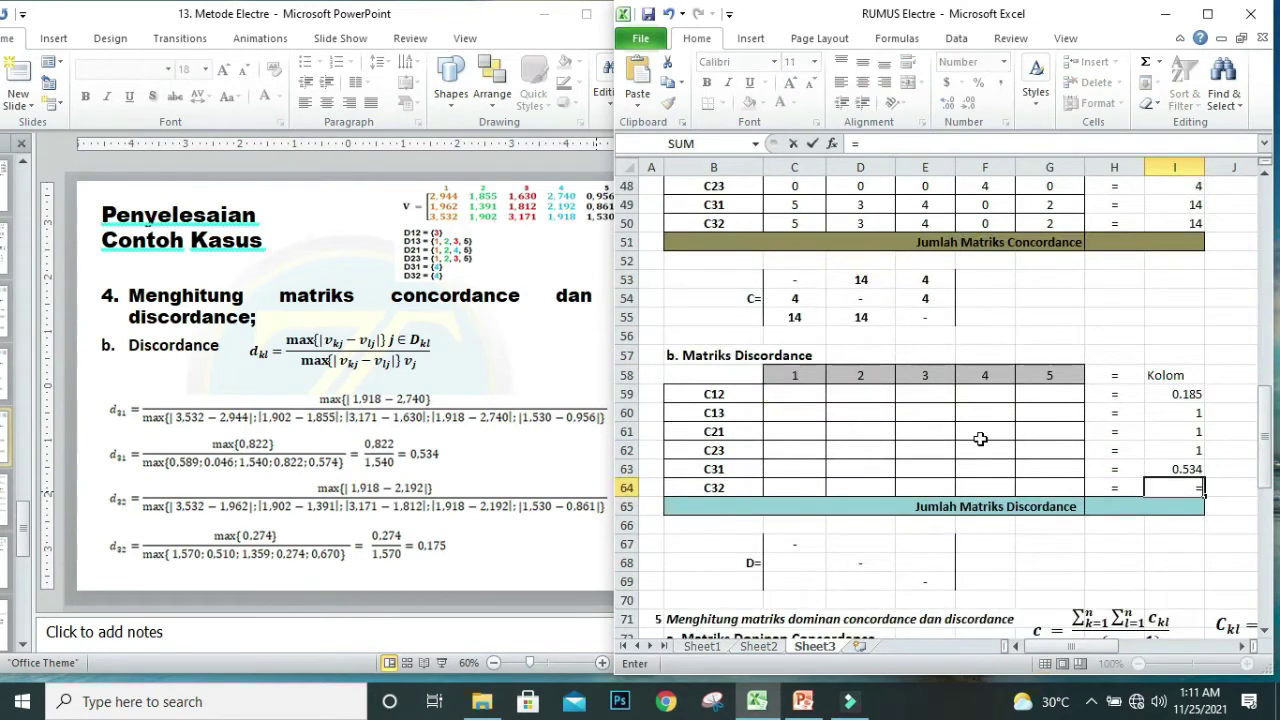
{"action": "type", "text": "MAX("}
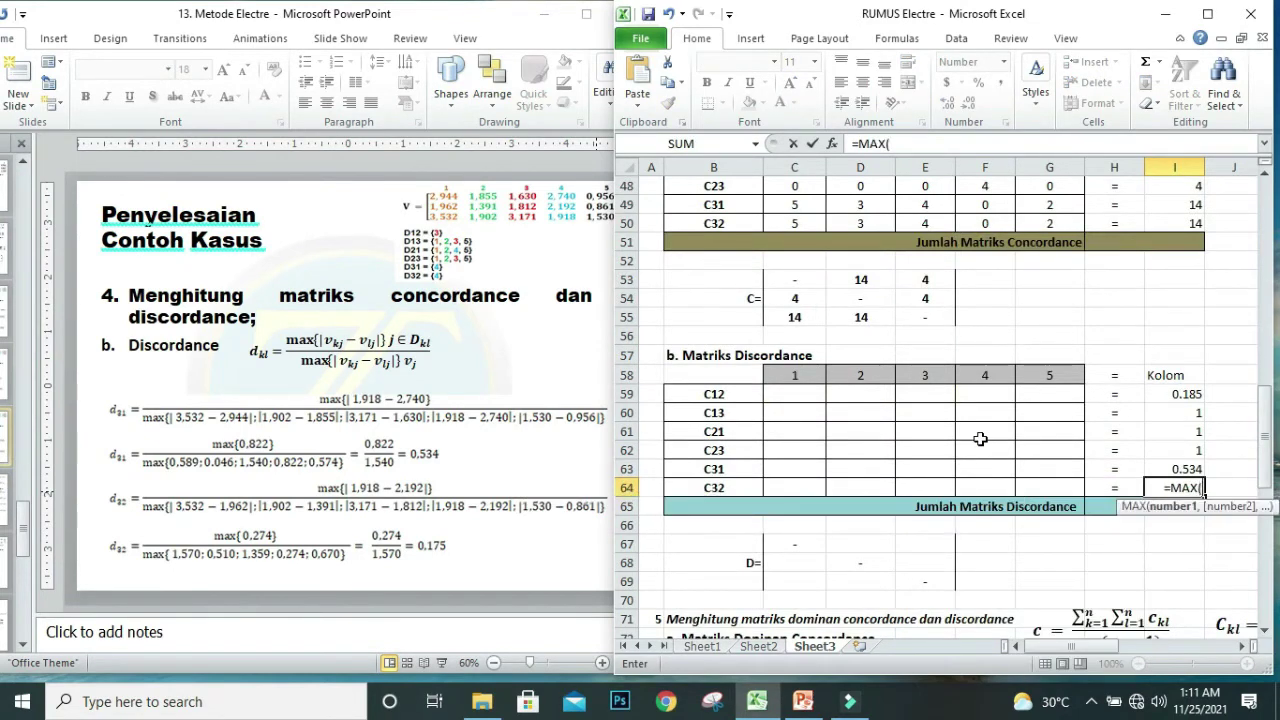
{"action": "type", "text": "A"}
{"action": "type", "text": "B"}
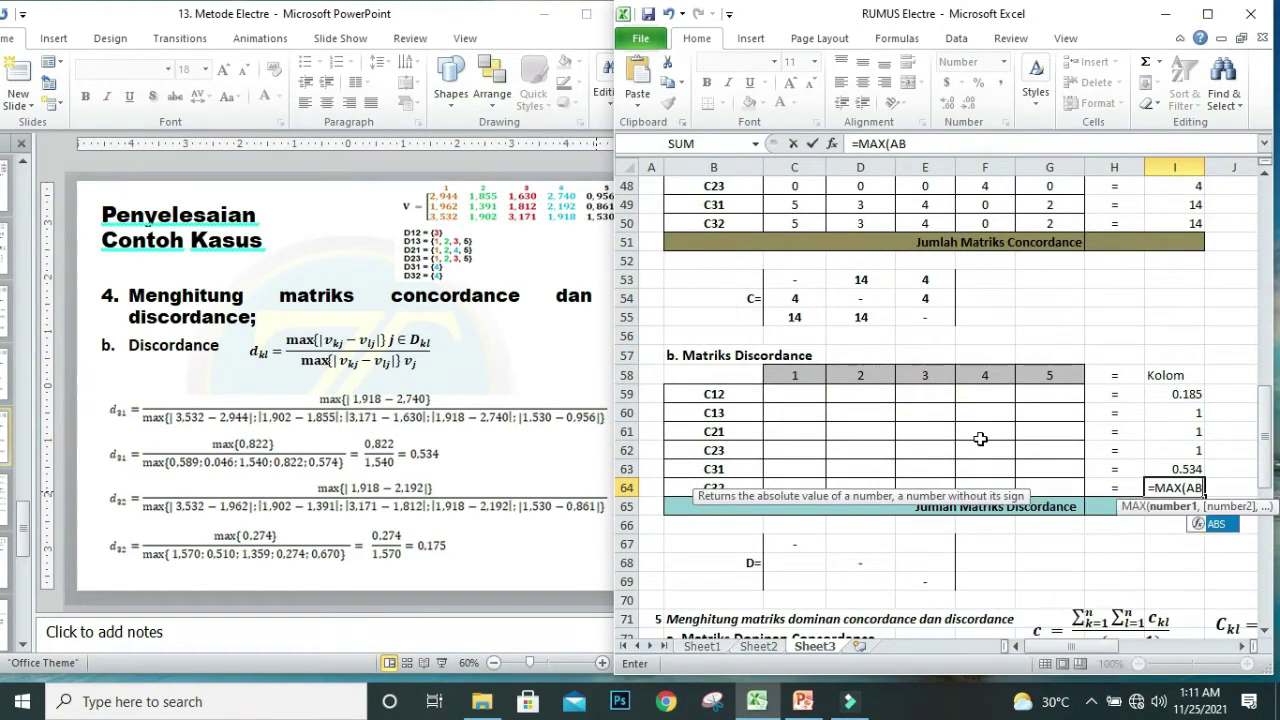
{"action": "type", "text": "S("}
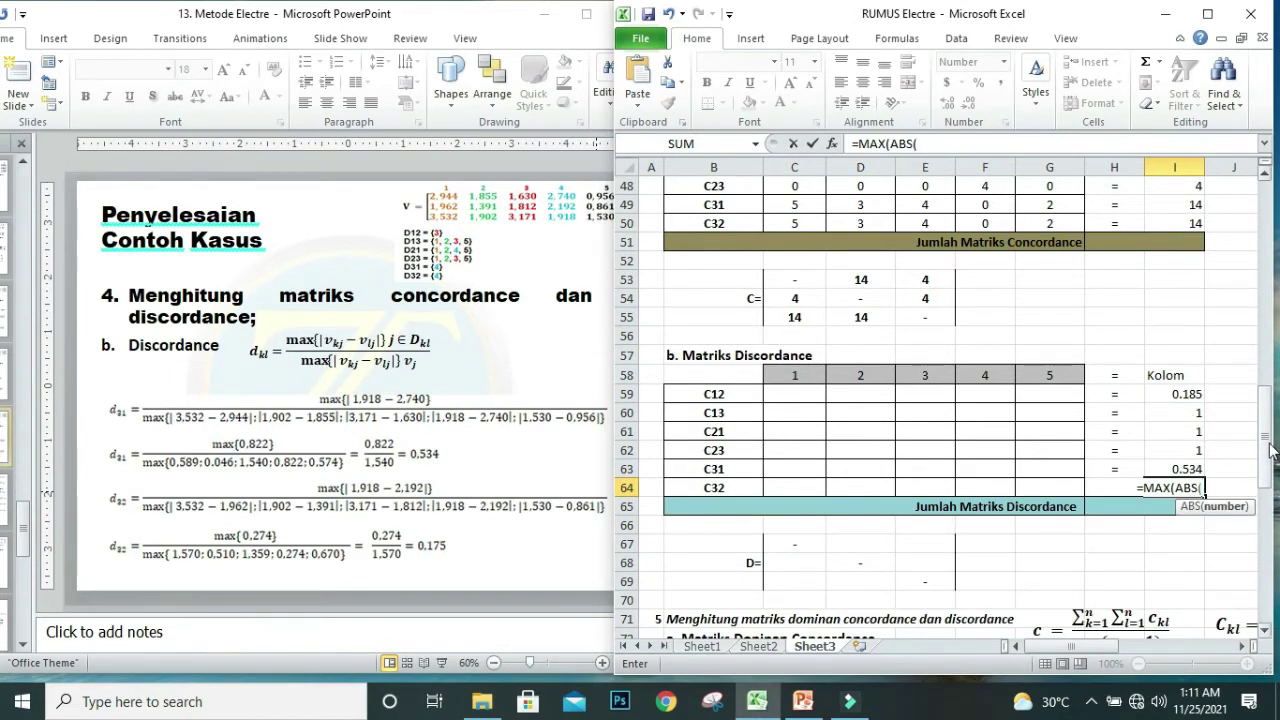
Complete the C32 numerator with the column 4 difference F21-F20 from matrix V, close both parentheses and add a division sign.
{"action": "left_click_drag", "start_coordinate": [1266, 452], "coordinate": [1277, 298]}
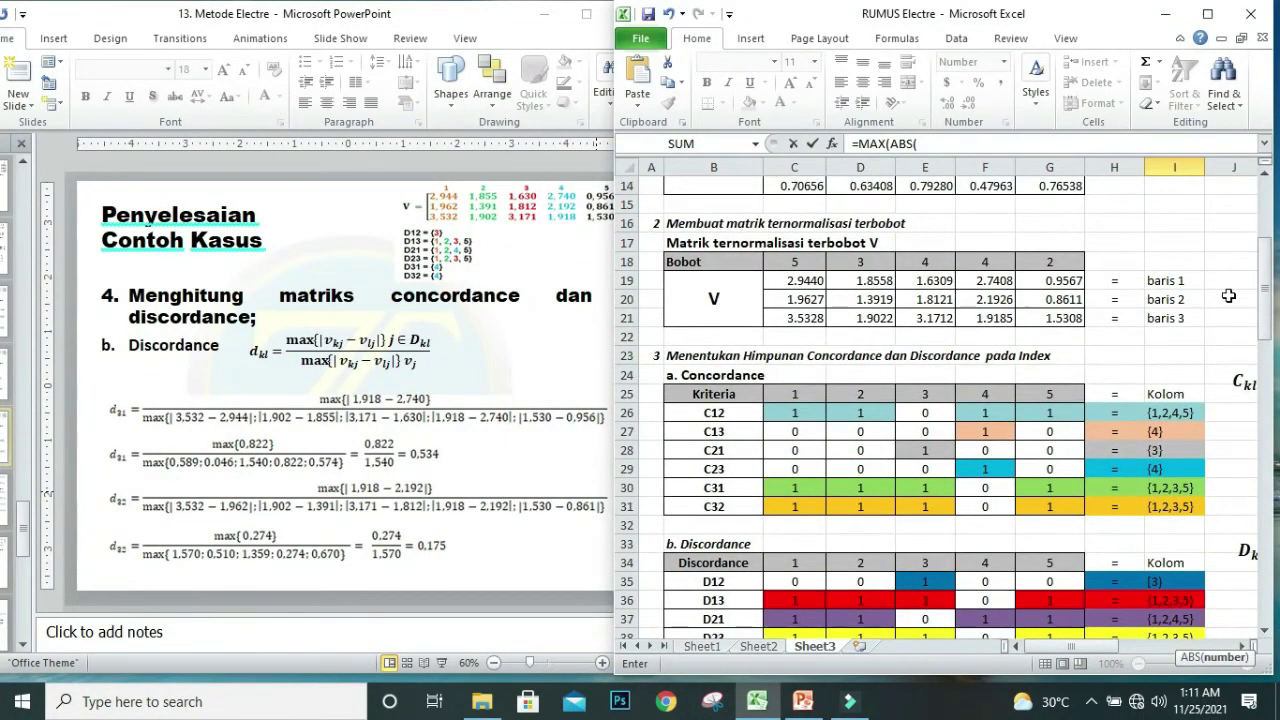
{"action": "left_click", "coordinate": [992, 318]}
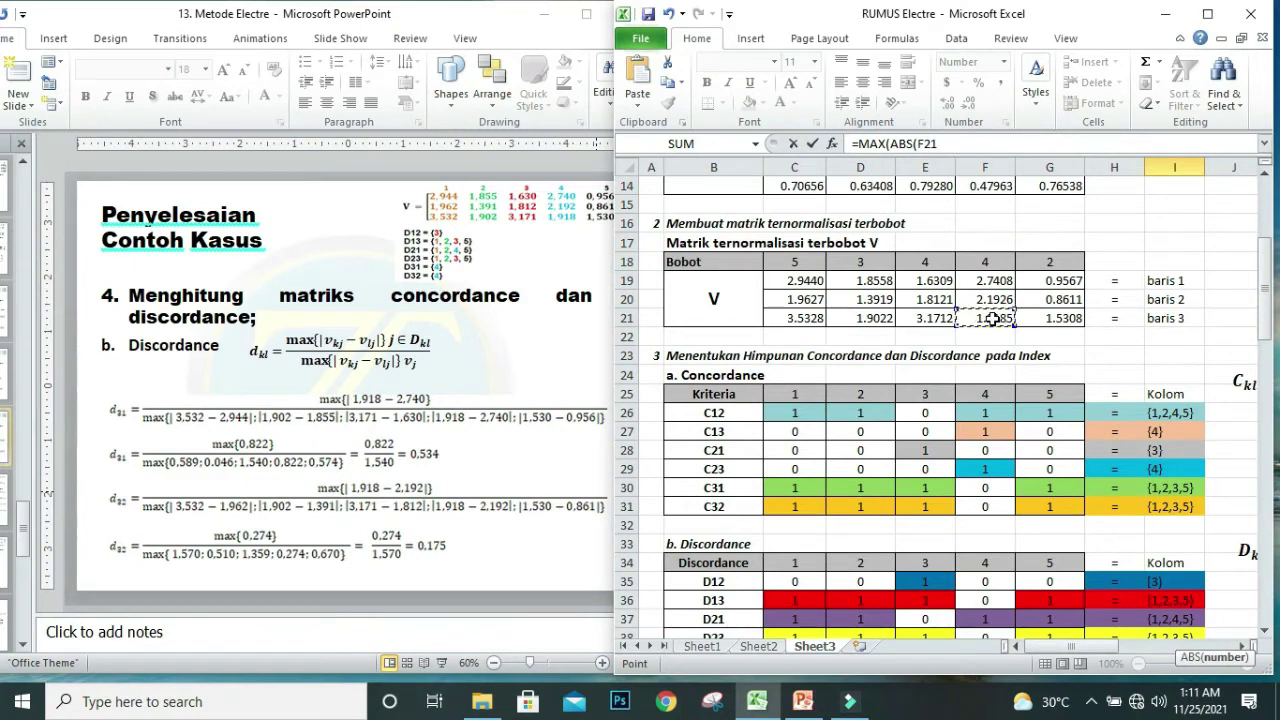
{"action": "type", "text": "-"}
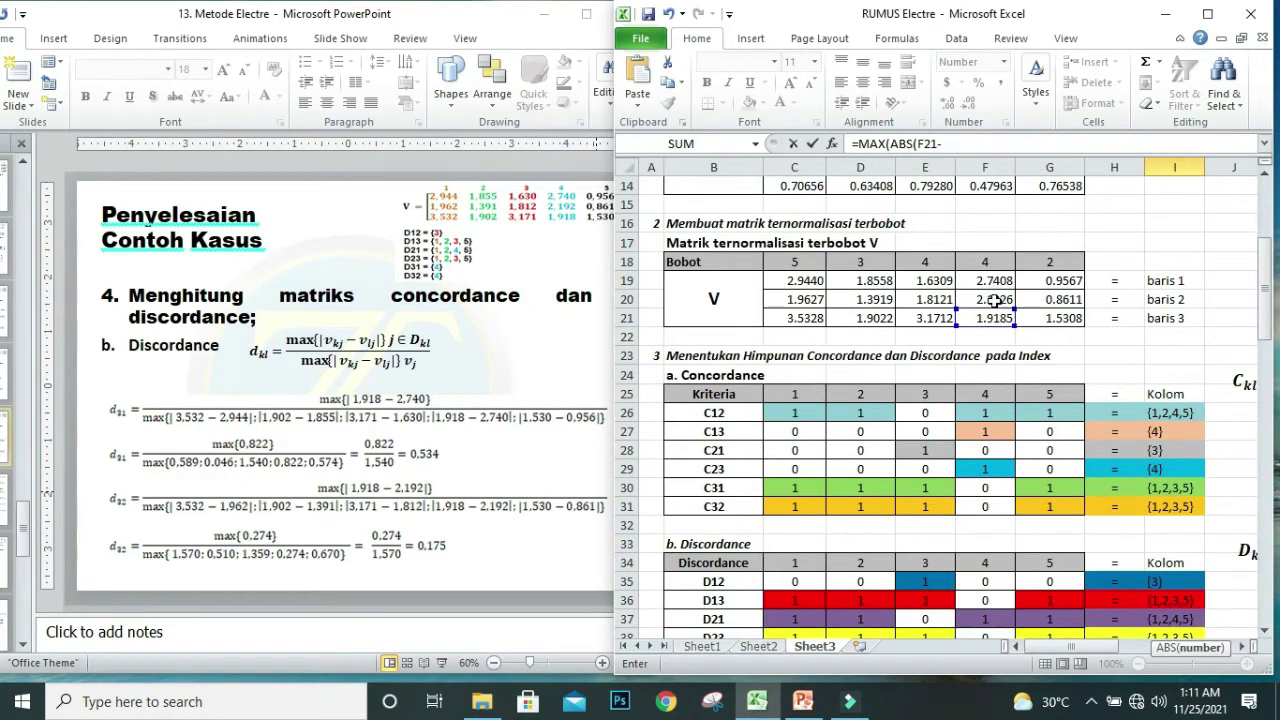
{"action": "left_click", "coordinate": [995, 300]}
{"action": "left_click", "coordinate": [964, 143]}
{"action": "type", "text": ")"}
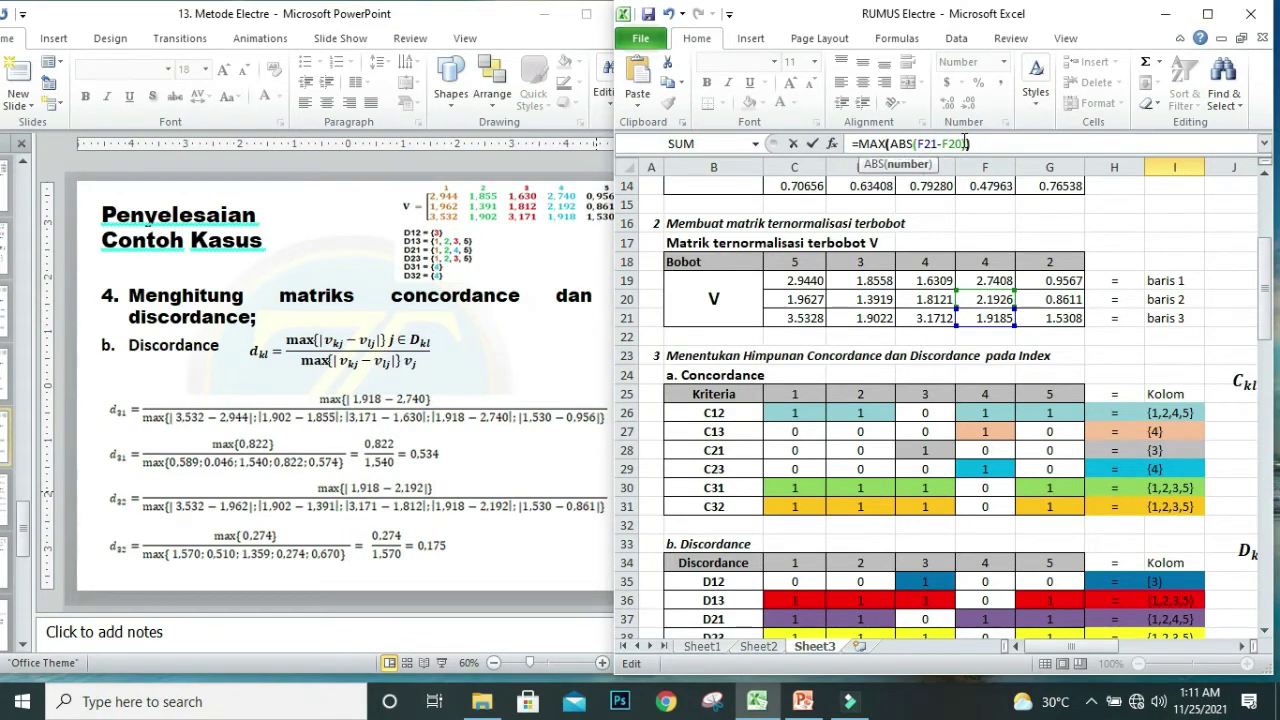
{"action": "type", "text": "/"}
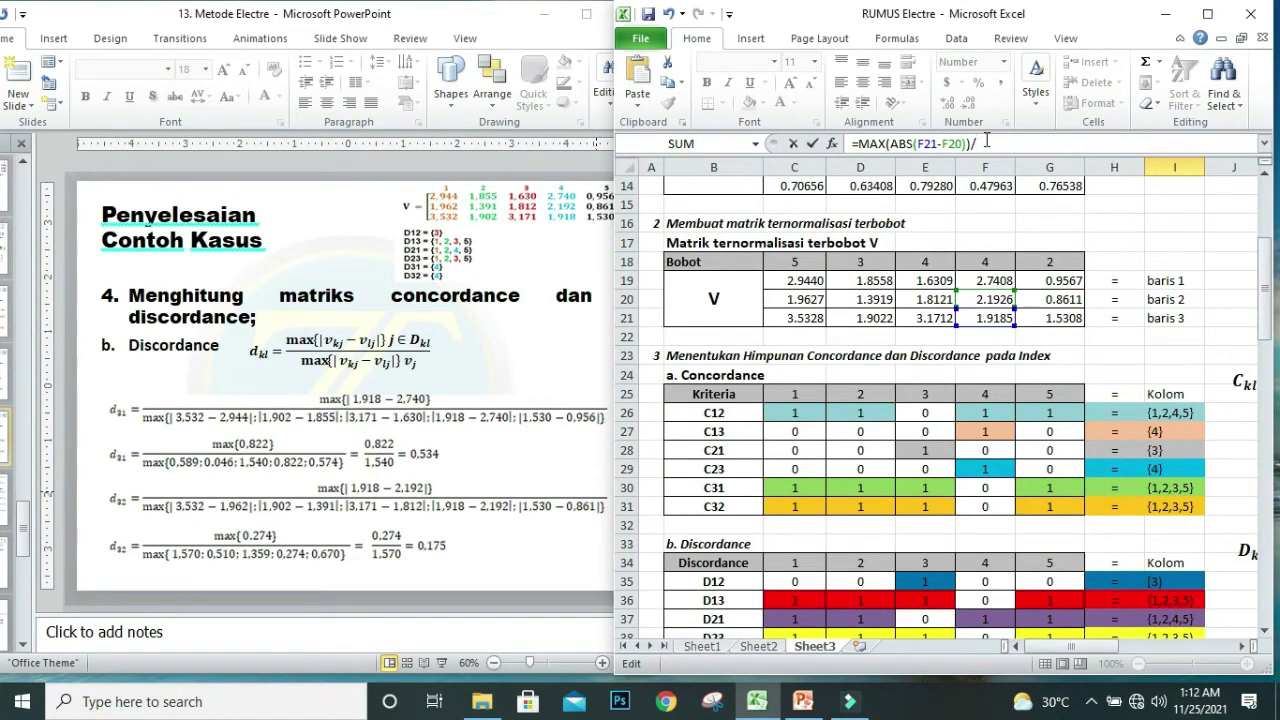
Begin the C32 denominator with MAX( and its first term ABS(C21-C20), followed by a comma.
{"action": "type", "text": "MAX"}
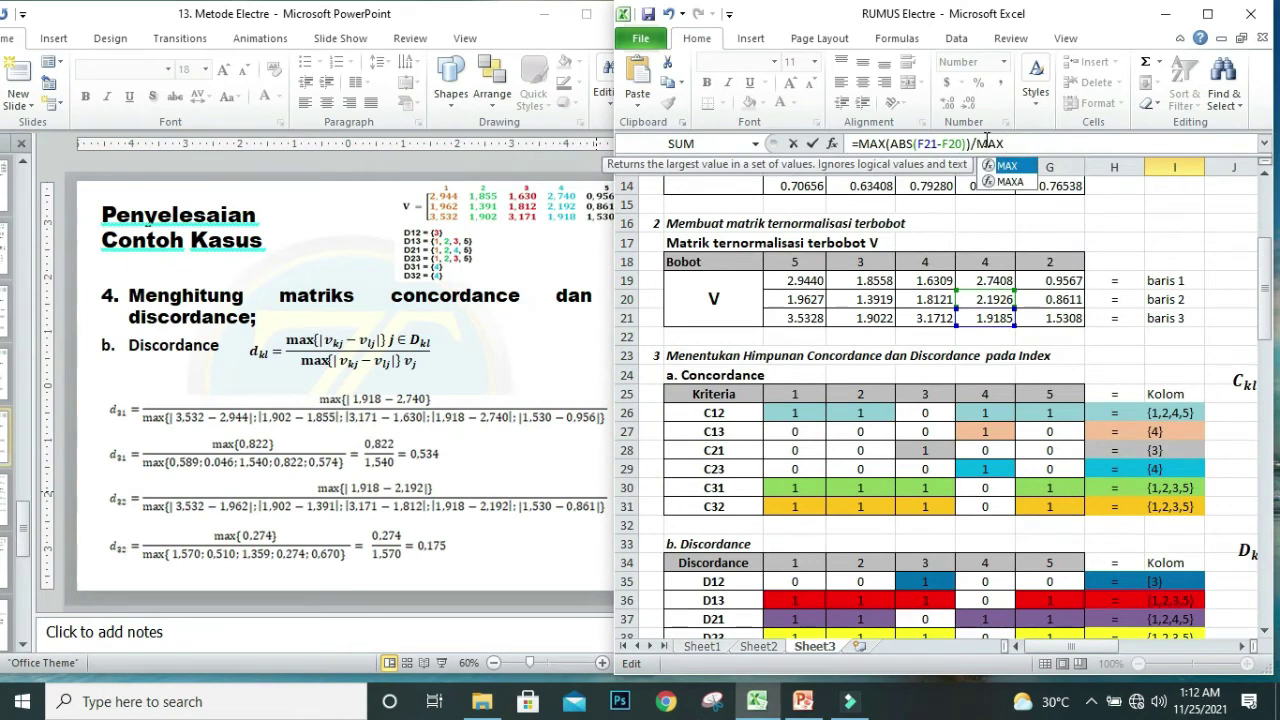
{"action": "type", "text": "(ABS"}
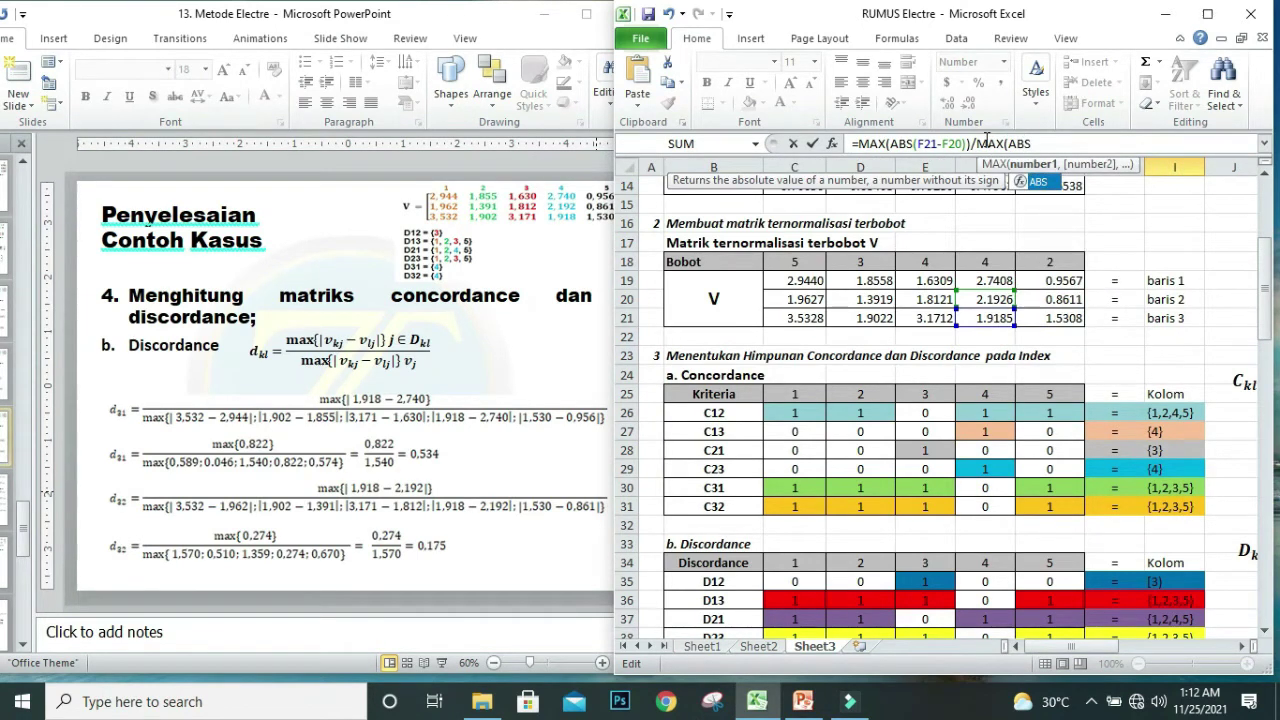
{"action": "type", "text": "("}
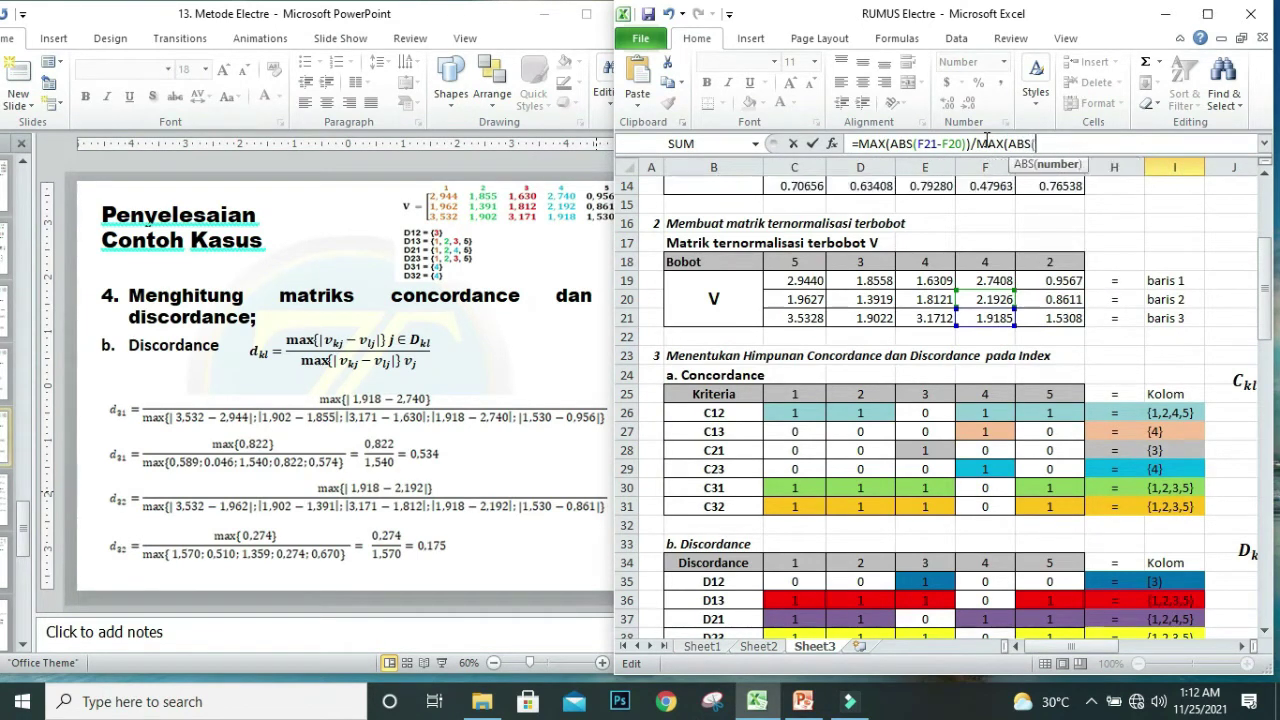
{"action": "left_click", "coordinate": [792, 318]}
{"action": "type", "text": "-"}
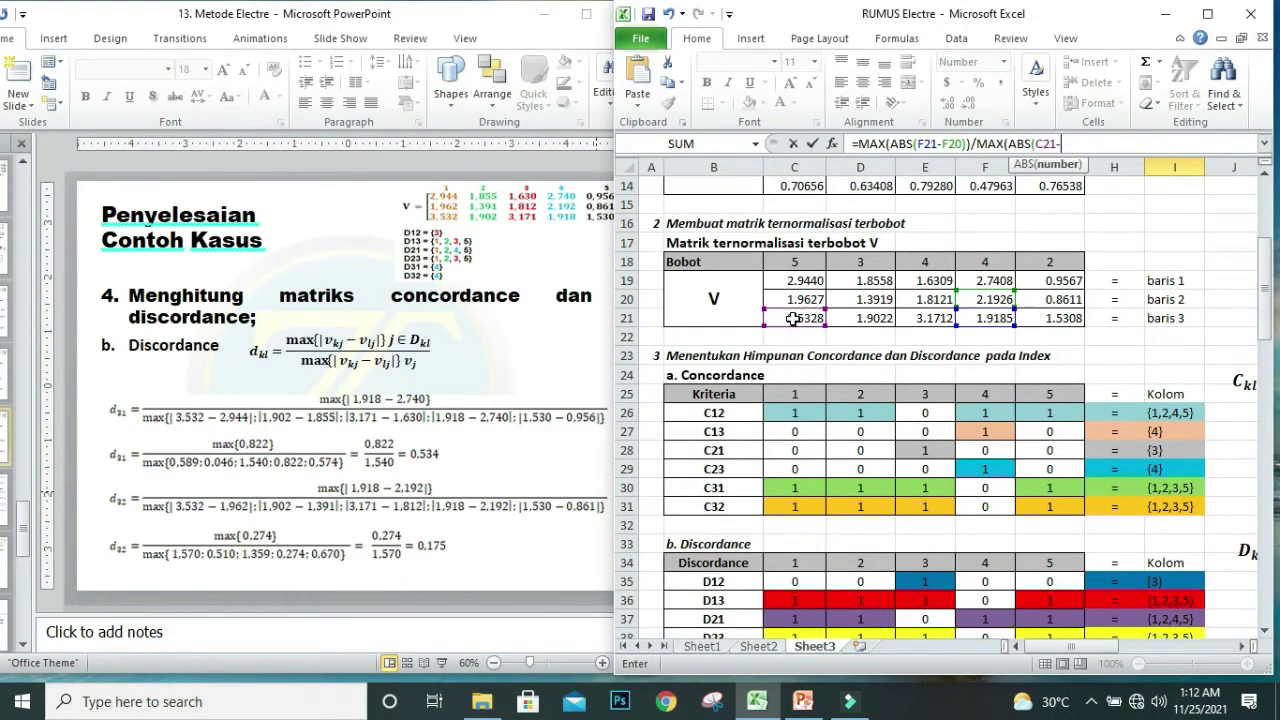
{"action": "left_click", "coordinate": [797, 300]}
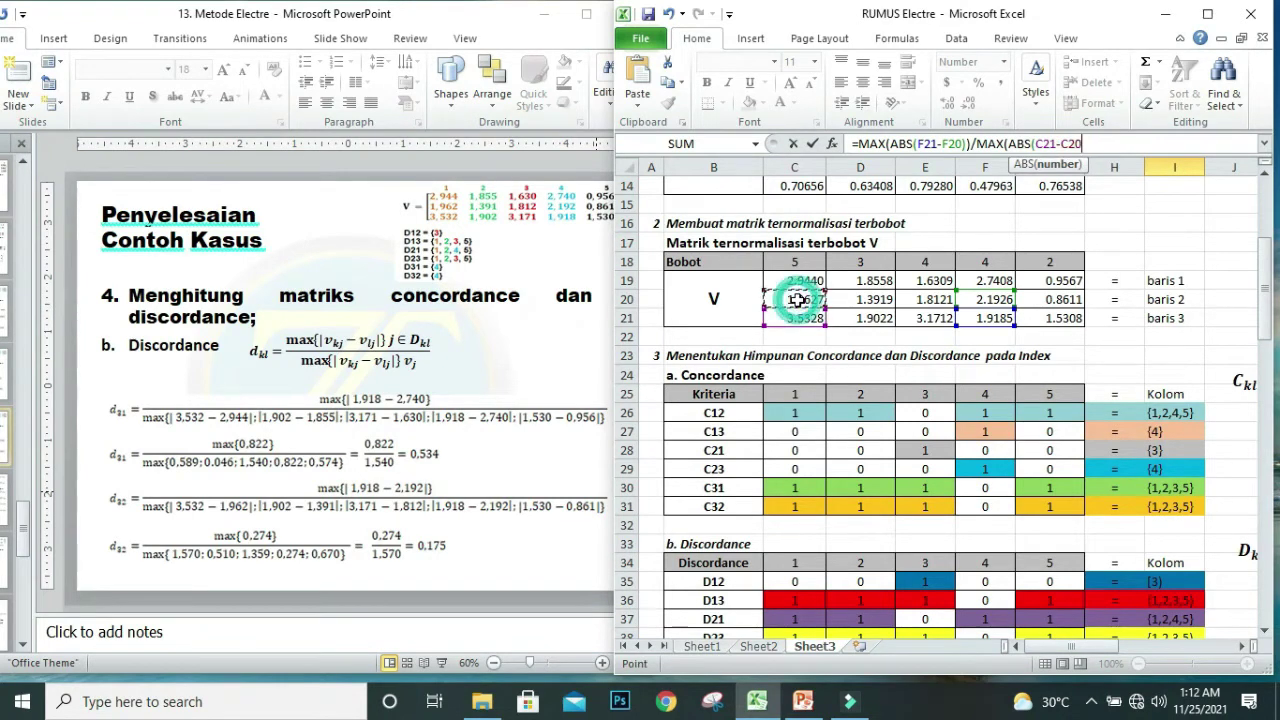
{"action": "type", "text": ")"}
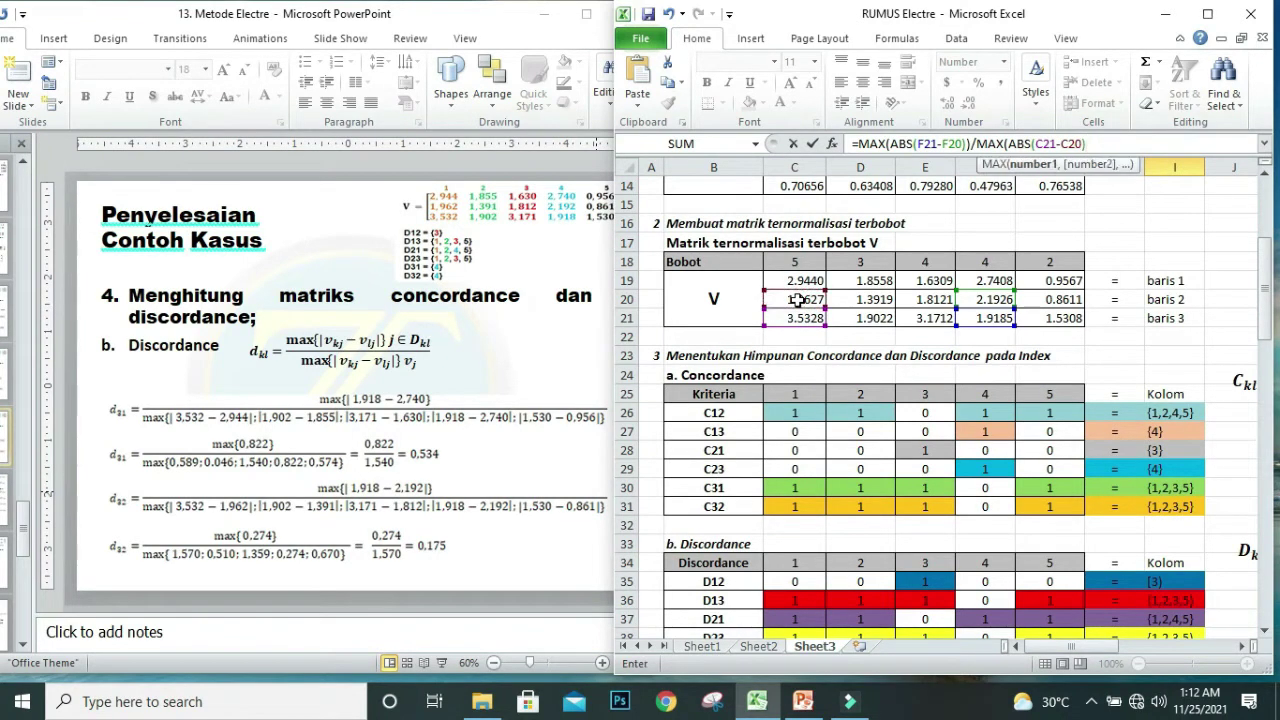
{"action": "type", "text": ","}
Duplicate the ABS(C21-C20) denominator term with its comma and change the copy to ABS(D21-D20).
{"action": "left_click_drag", "start_coordinate": [1008, 144], "coordinate": [1097, 150]}
{"action": "key", "text": "ctrl+c"}
{"action": "left_click", "coordinate": [1097, 147]}
{"action": "key", "text": "ctrl+v"}
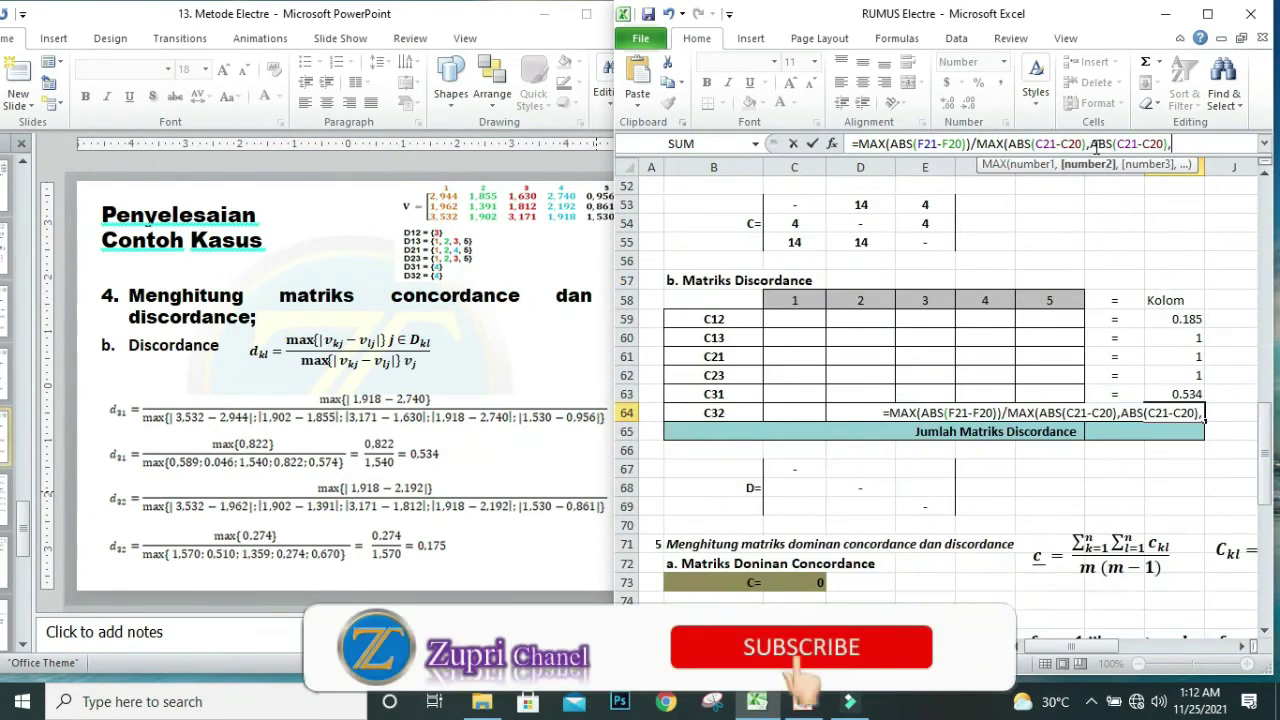
{"action": "type", "text": "D"}
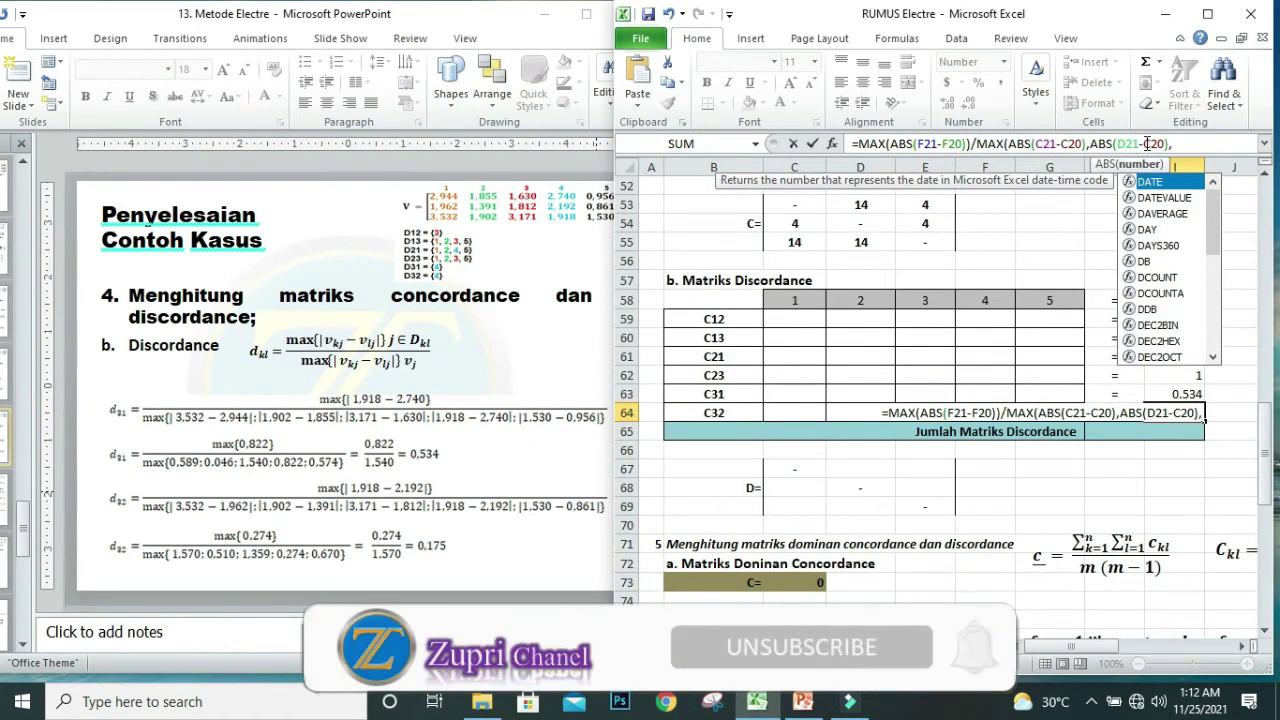
{"action": "left_click_drag", "start_coordinate": [1143, 145], "coordinate": [1152, 145]}
{"action": "type", "text": "D"}
Paste the copied term as the third denominator term of the C32 formula and change it to ABS(E21-E20).
{"action": "left_click", "coordinate": [1178, 143]}
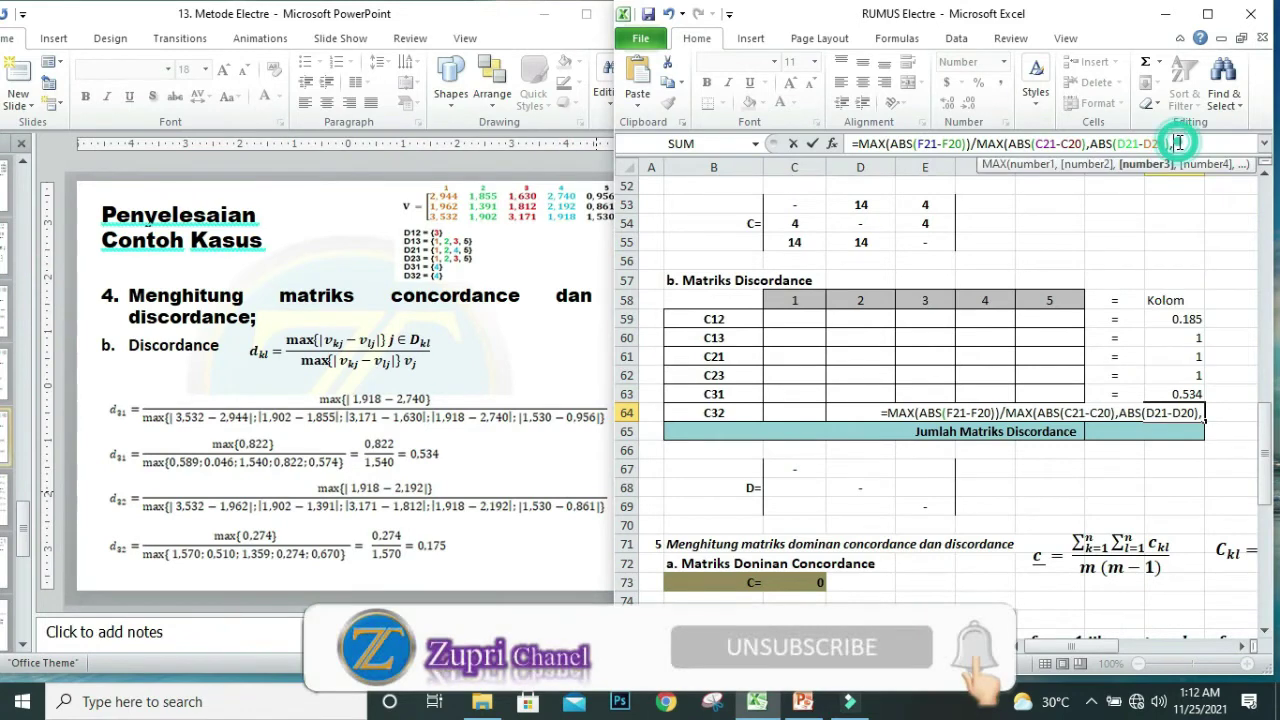
{"action": "key", "text": "ctrl+v"}
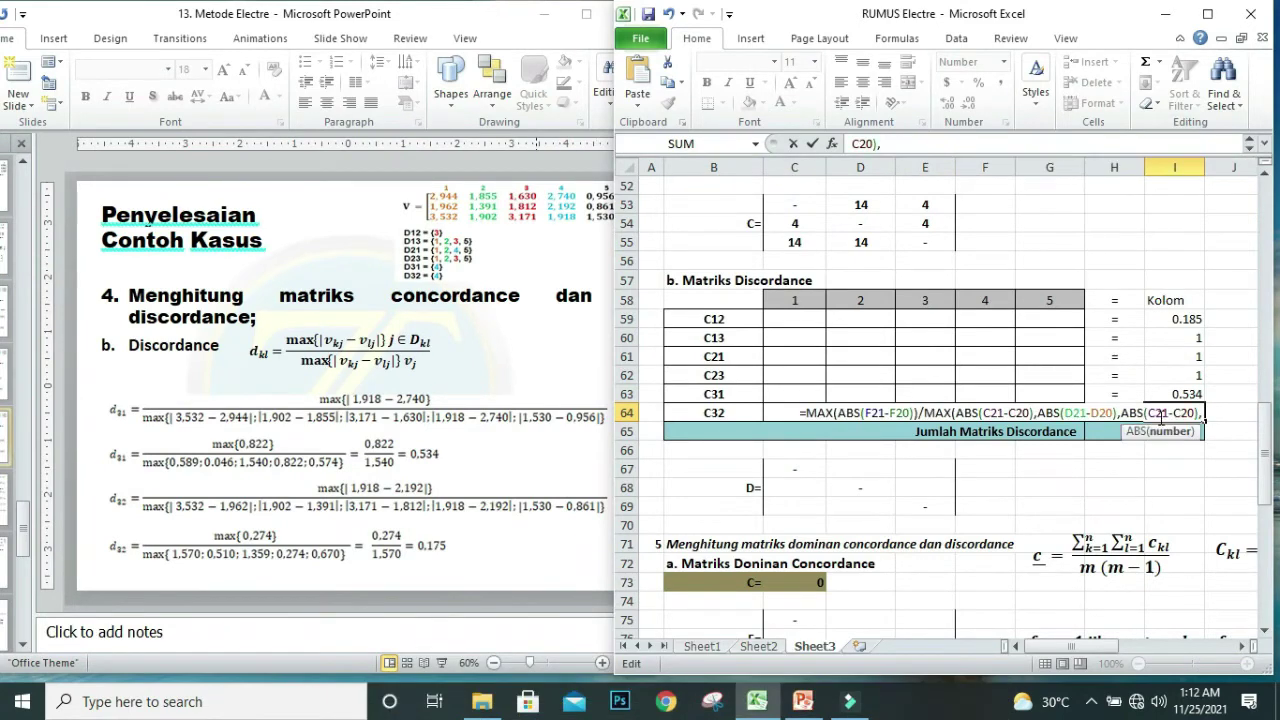
{"action": "left_click_drag", "start_coordinate": [1156, 413], "coordinate": [1175, 413]}
{"action": "type", "text": "E21-E"}
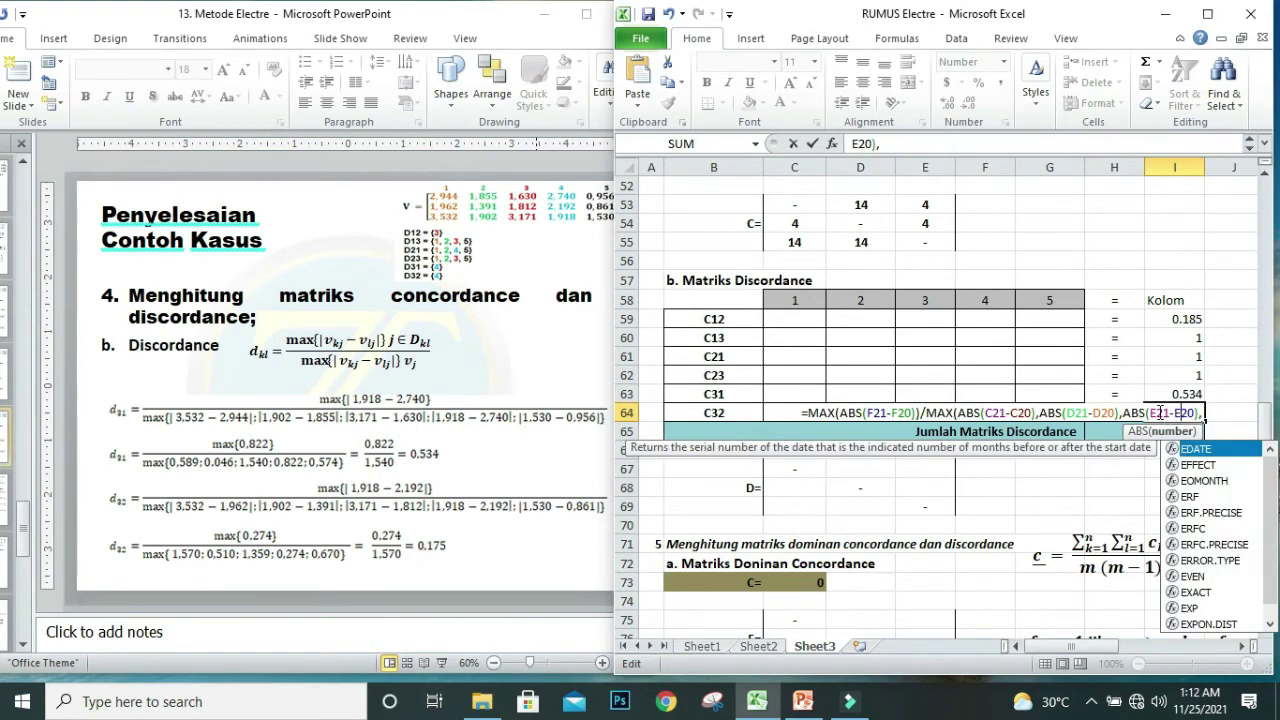
Paste the copied ABS(C21-C20) term as the fourth denominator term of the C32 formula and select its first column letter.
{"action": "left_click", "coordinate": [893, 146]}
{"action": "key", "text": "ctrl+v"}
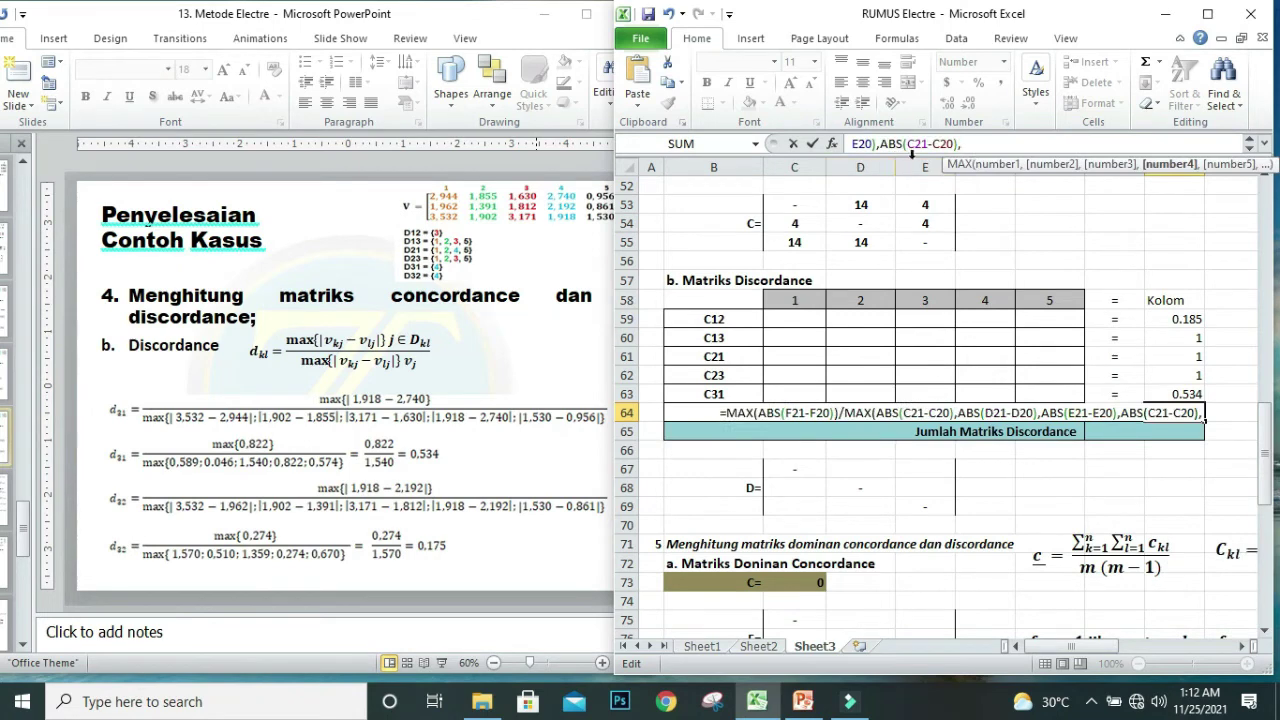
{"action": "left_click", "coordinate": [911, 145]}
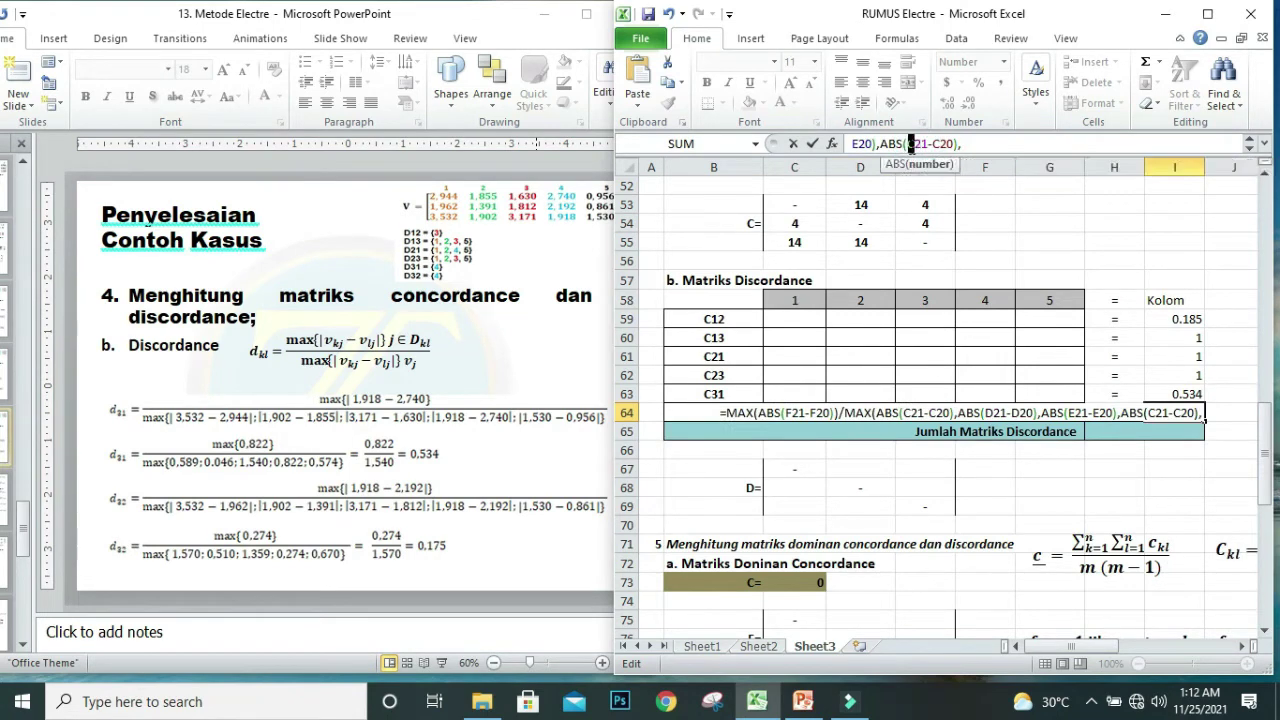
Change the fourth denominator term of the C32 discordance formula in I64 to ABS(F21-F20).
{"action": "type", "text": "F"}
{"action": "left_click_drag", "start_coordinate": [936, 145], "coordinate": [944, 145]}
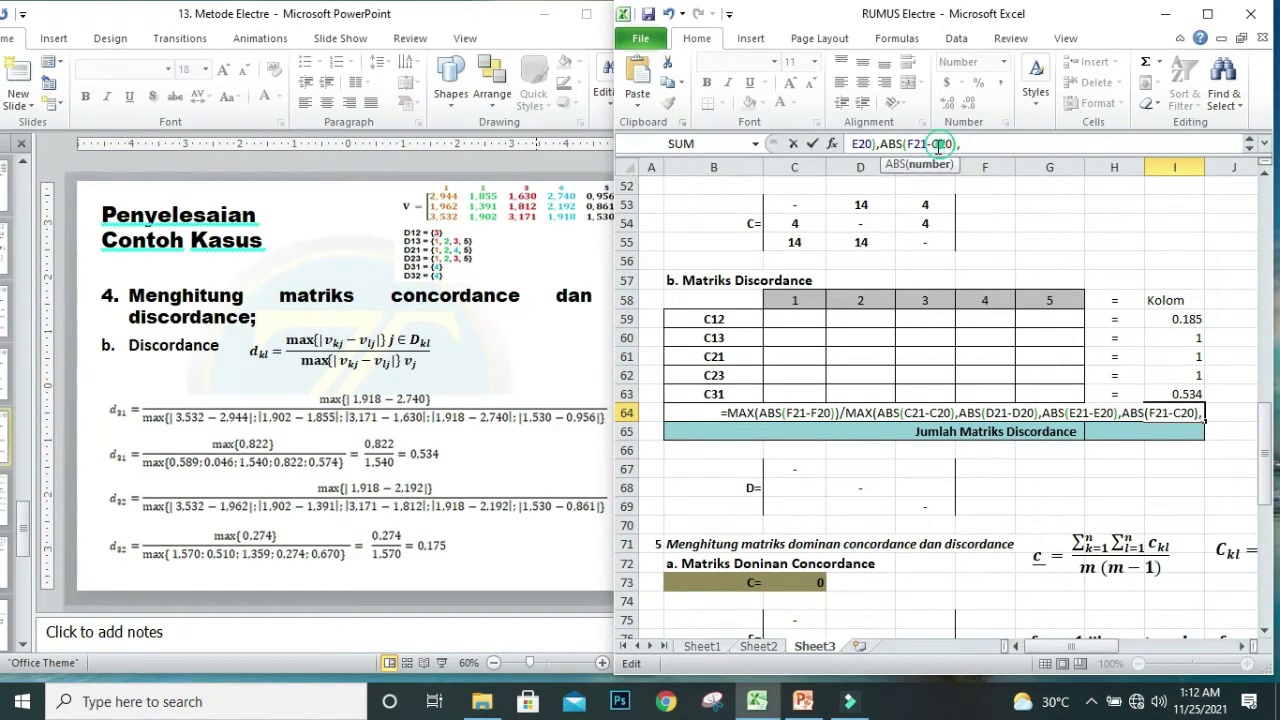
{"action": "type", "text": "F"}
{"action": "left_click", "coordinate": [974, 147]}
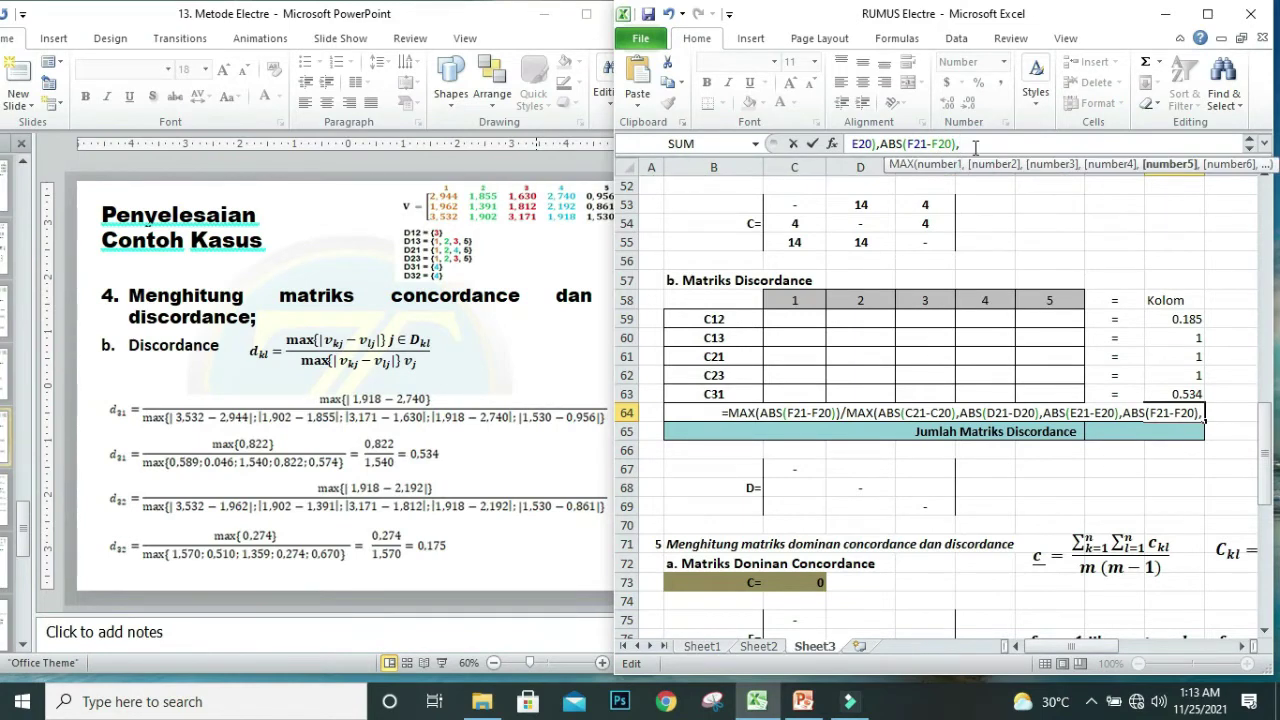
Add ABS(G21-G20) as the last denominator term of the C32 formula in I64, close the MAX parenthesis and enter the formula.
{"action": "key", "text": "ctrl+v"}
{"action": "left_click_drag", "start_coordinate": [987, 146], "coordinate": [1000, 147]}
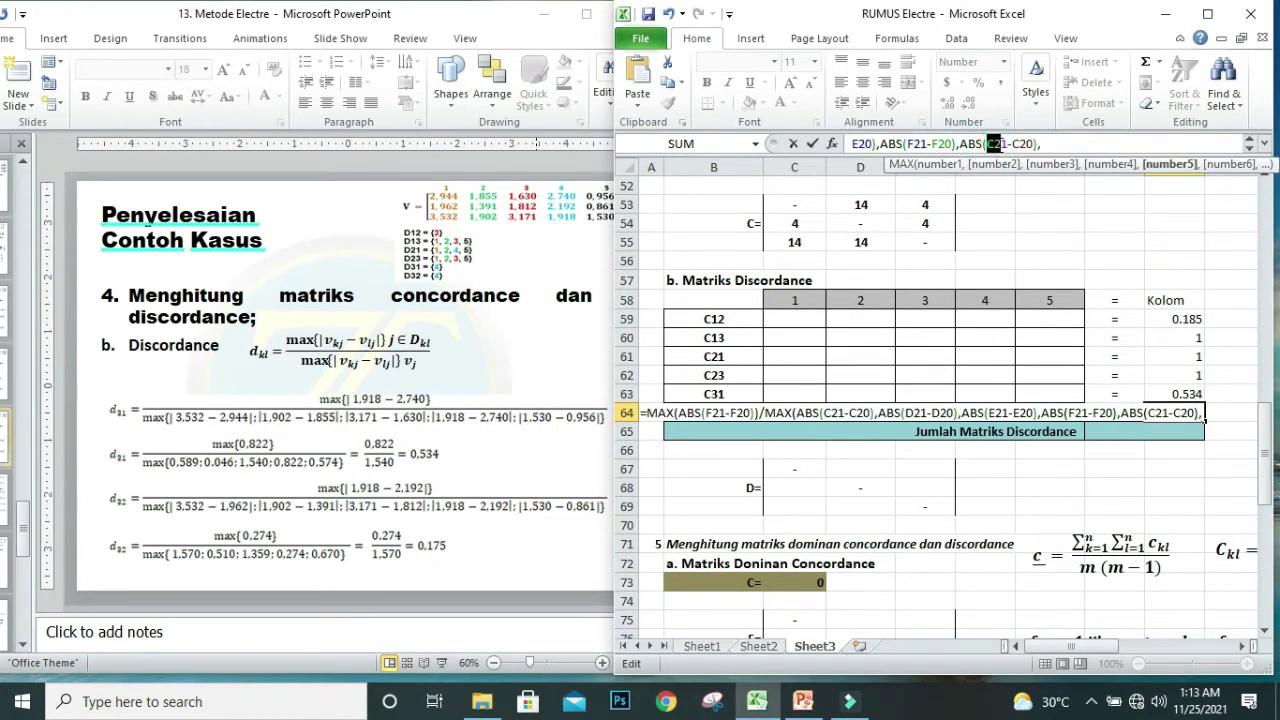
{"action": "type", "text": "G"}
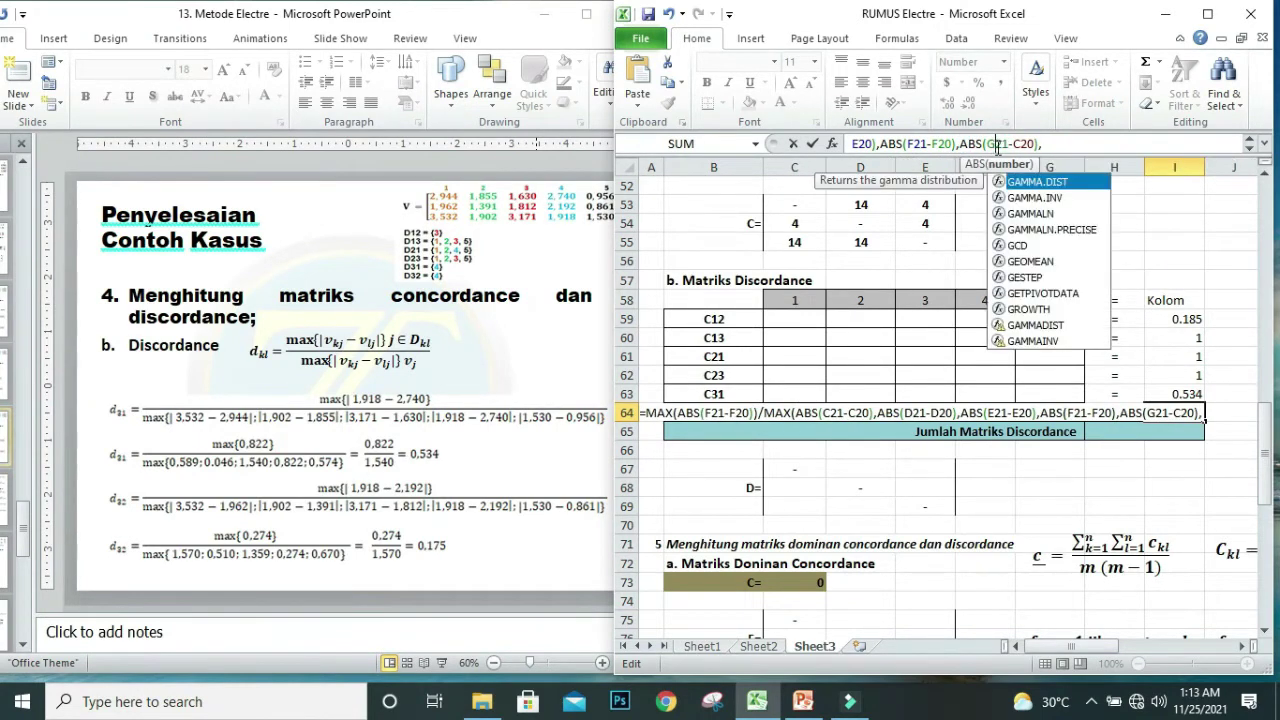
{"action": "left_click_drag", "start_coordinate": [1015, 146], "coordinate": [1021, 146]}
{"action": "type", "text": "G"}
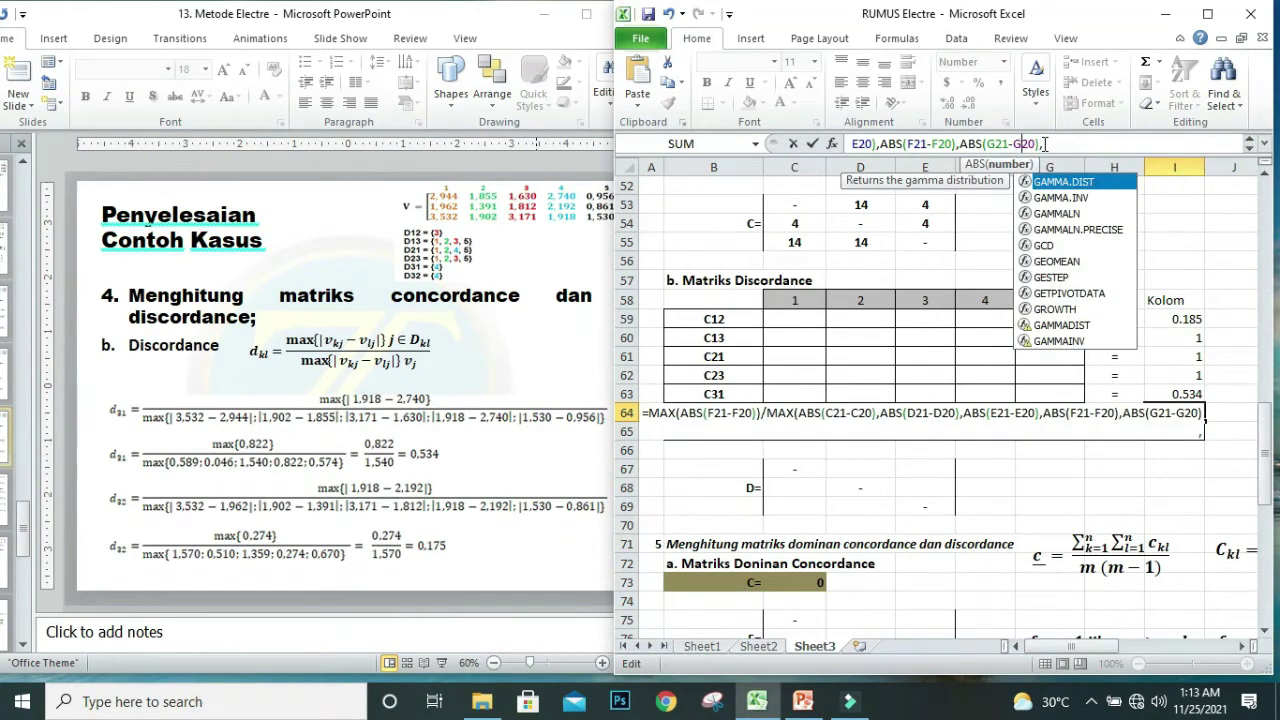
{"action": "key", "text": "BackSpace"}
{"action": "type", "text": ")"}
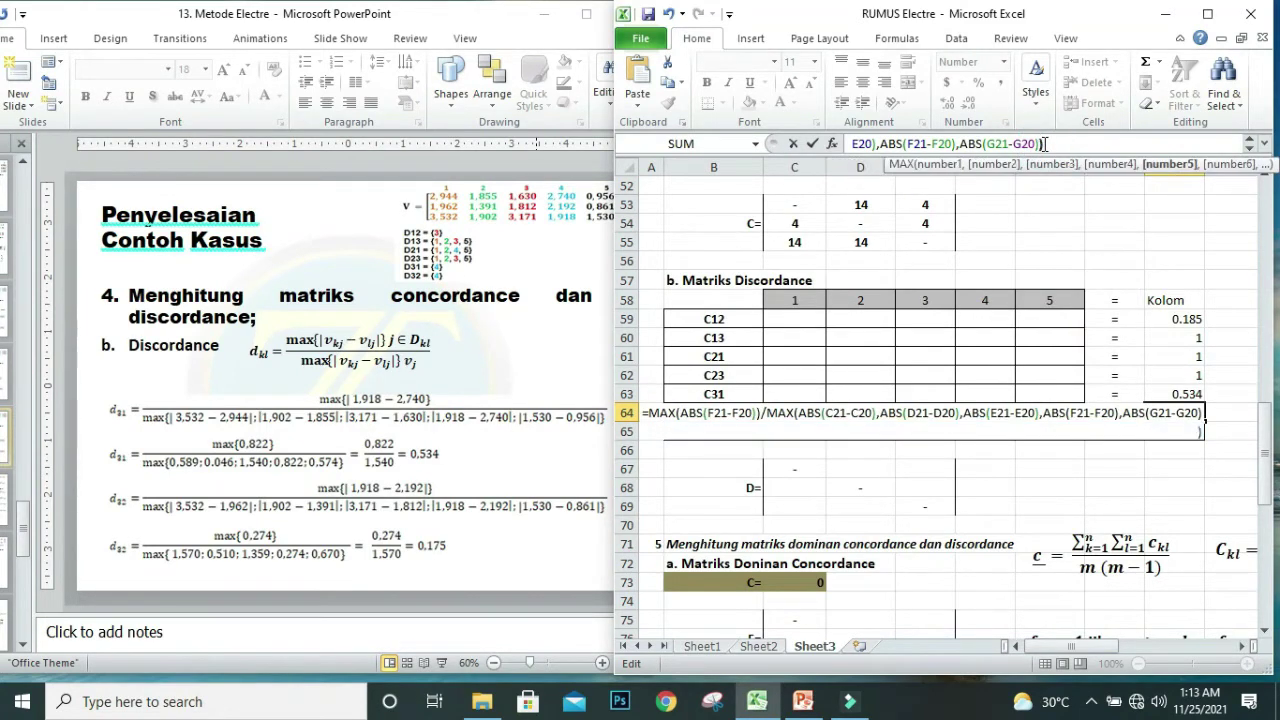
{"action": "key", "text": "Return"}
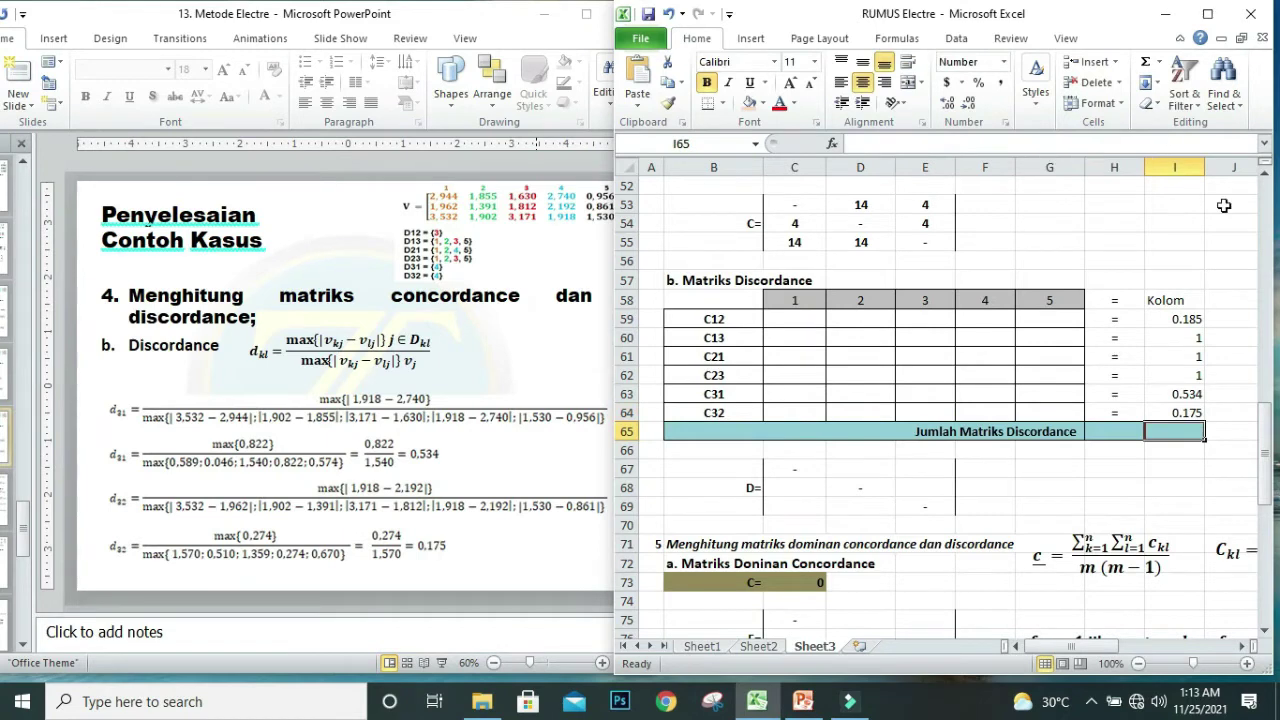
{"action": "left_click", "coordinate": [1169, 415]}
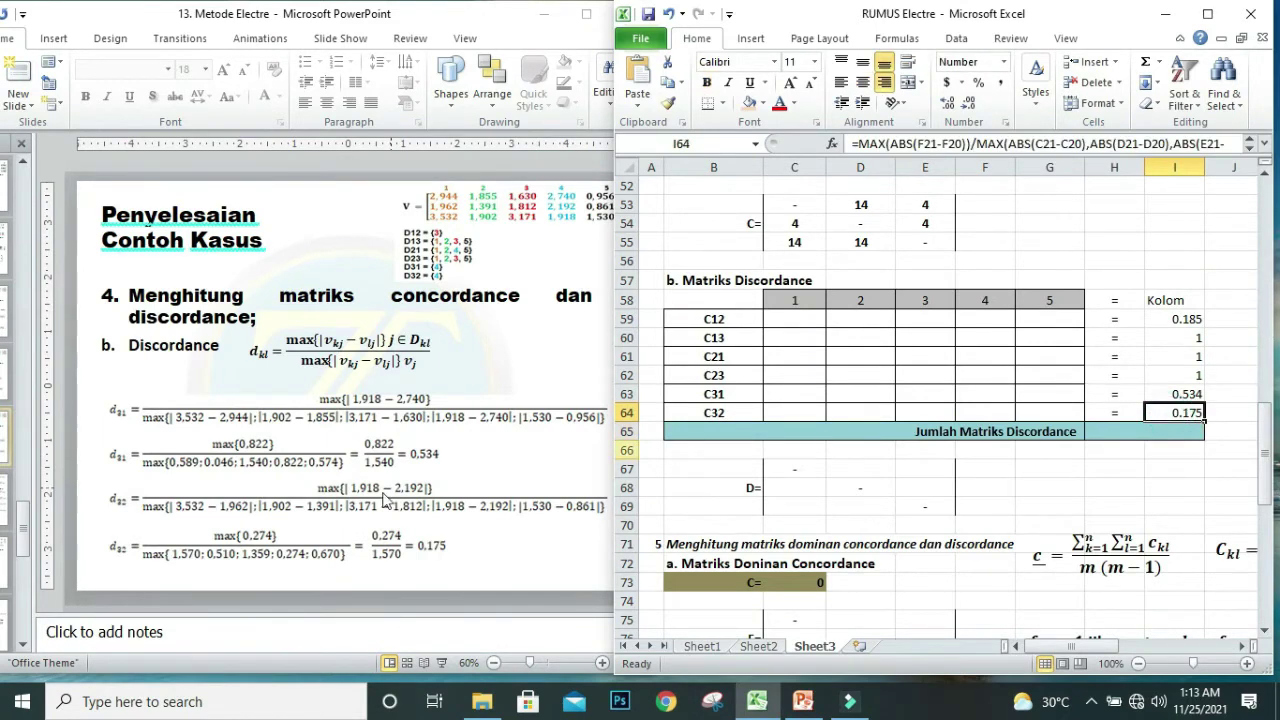
Advance the PowerPoint deck to the discordance matrix result, then in Excel fill the first row of matrix D with D67 =I59 and E67 =I60.
{"action": "left_click", "coordinate": [571, 541]}
{"action": "left_click", "coordinate": [644, 591]}
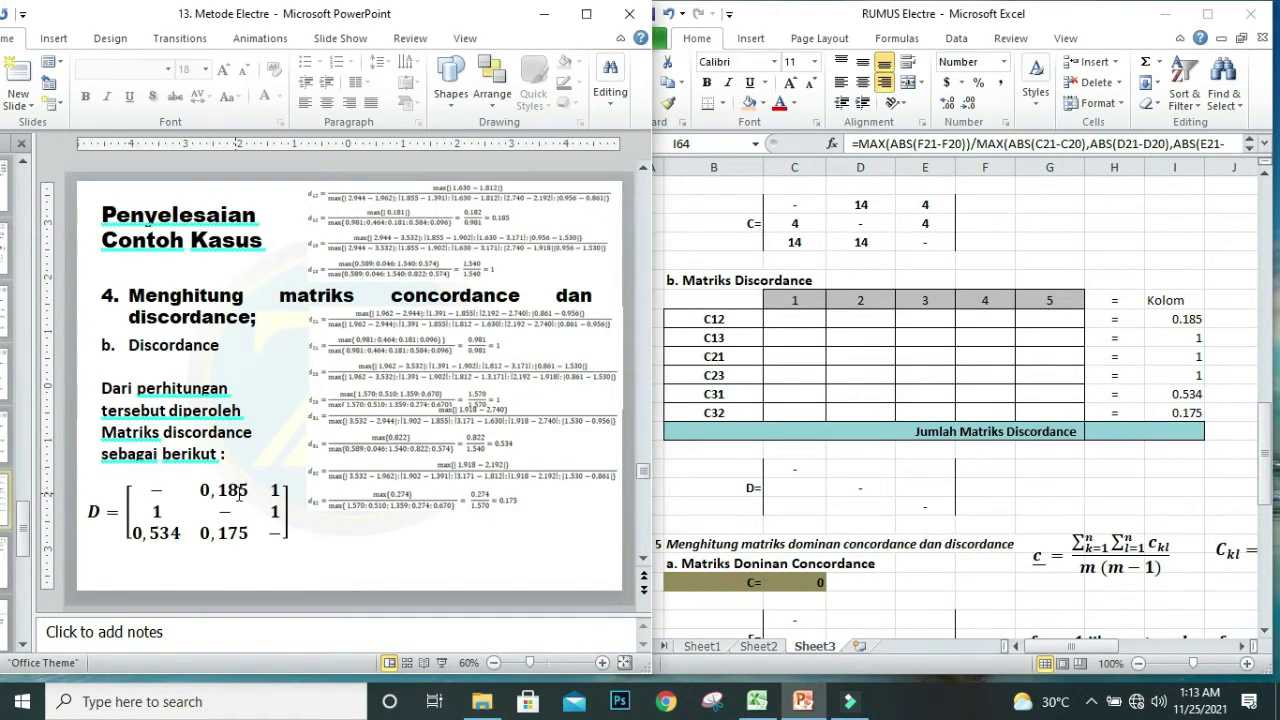
{"action": "left_click", "coordinate": [874, 472]}
{"action": "type", "text": "="}
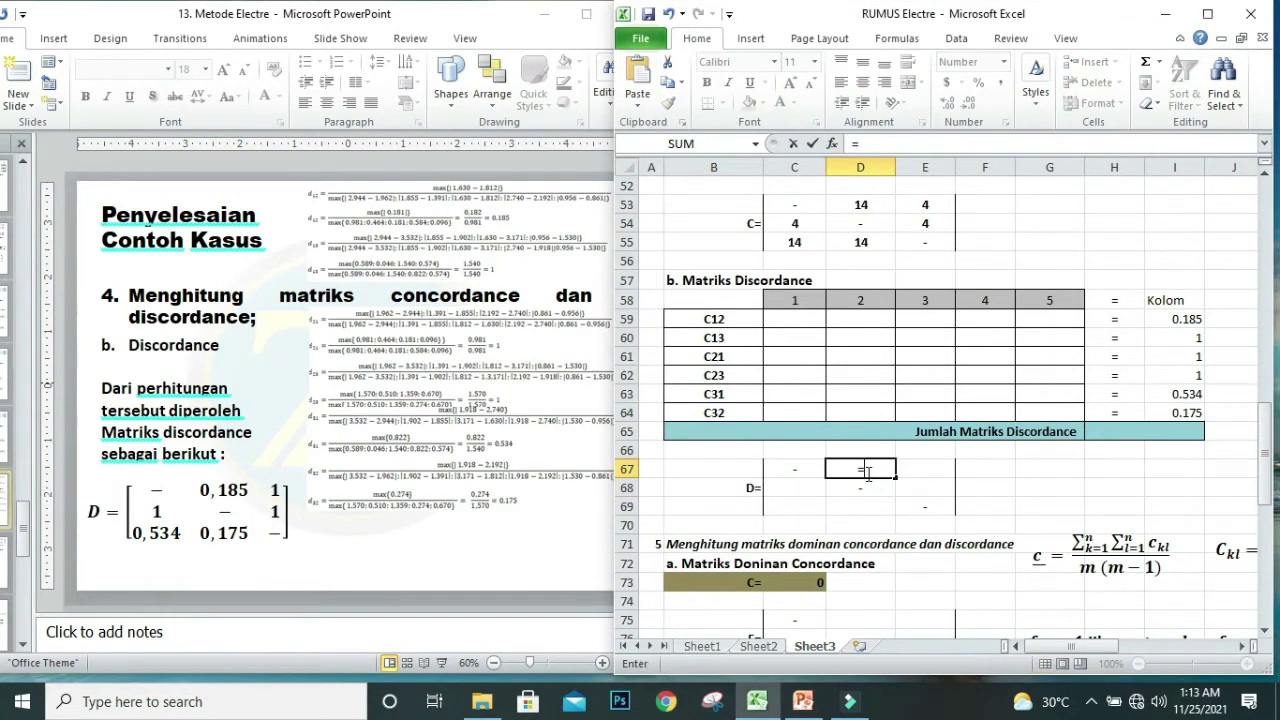
{"action": "left_click", "coordinate": [1174, 319]}
{"action": "key", "text": "Return"}
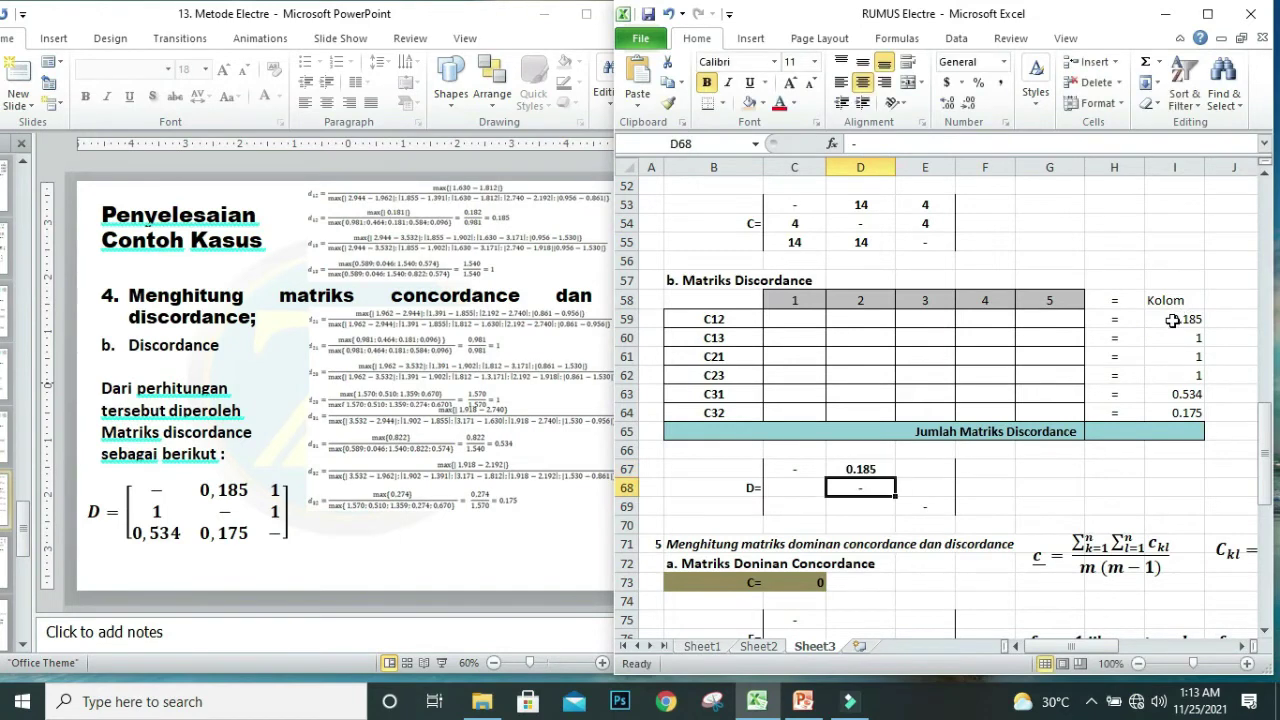
{"action": "left_click", "coordinate": [922, 468]}
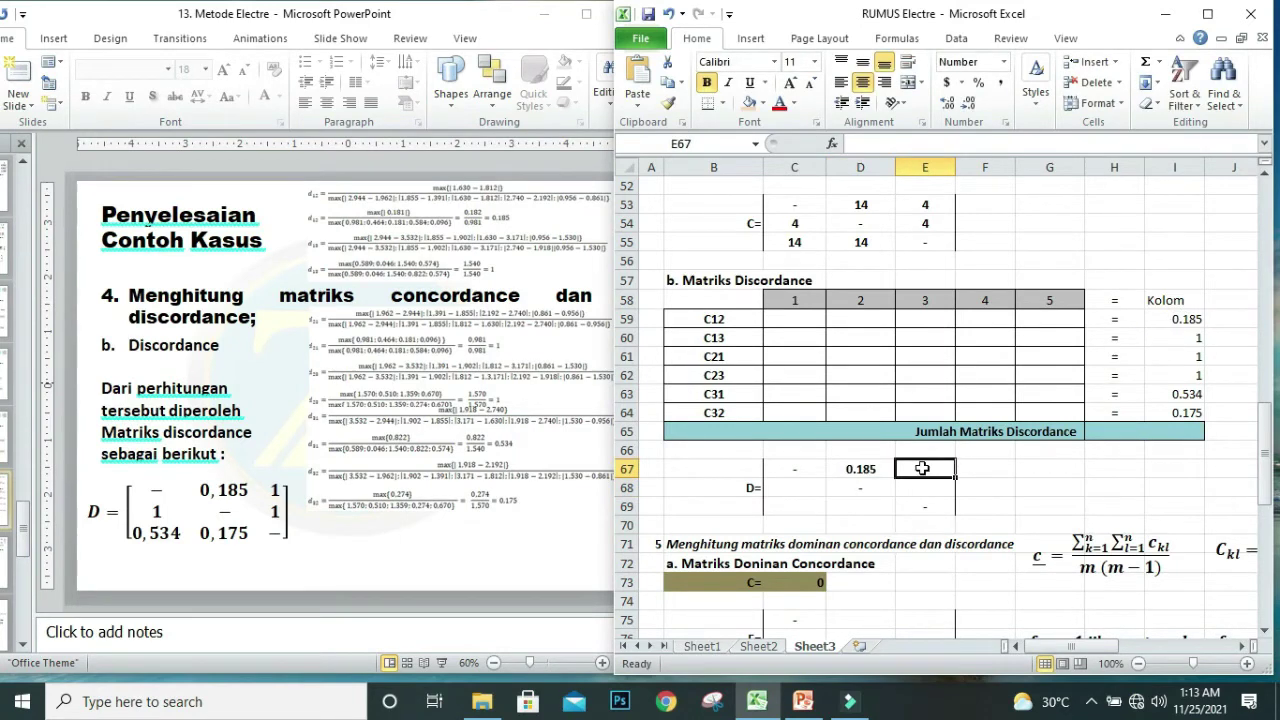
{"action": "type", "text": "="}
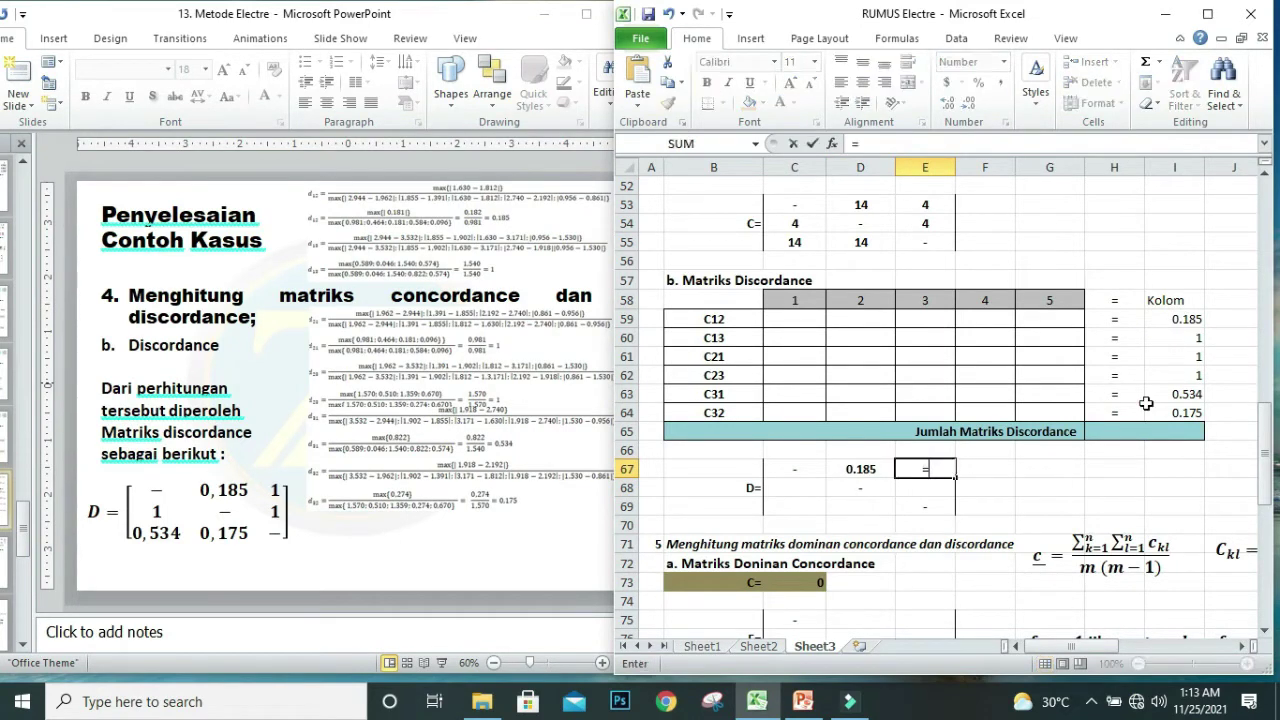
{"action": "left_click", "coordinate": [1185, 338]}
{"action": "key", "text": "Return"}
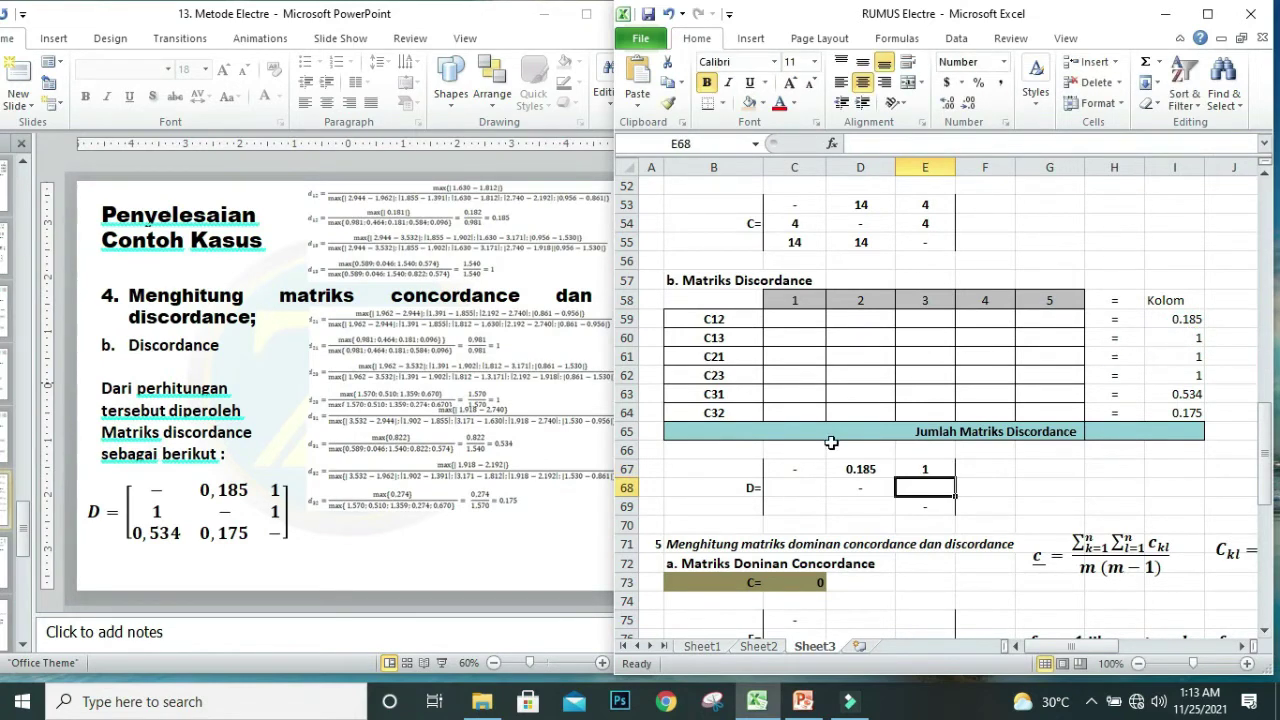
Fill the second row of matrix D by linking C68 to the C21 value in I61 and E68 to the C23 value in I62.
{"action": "left_click", "coordinate": [806, 488]}
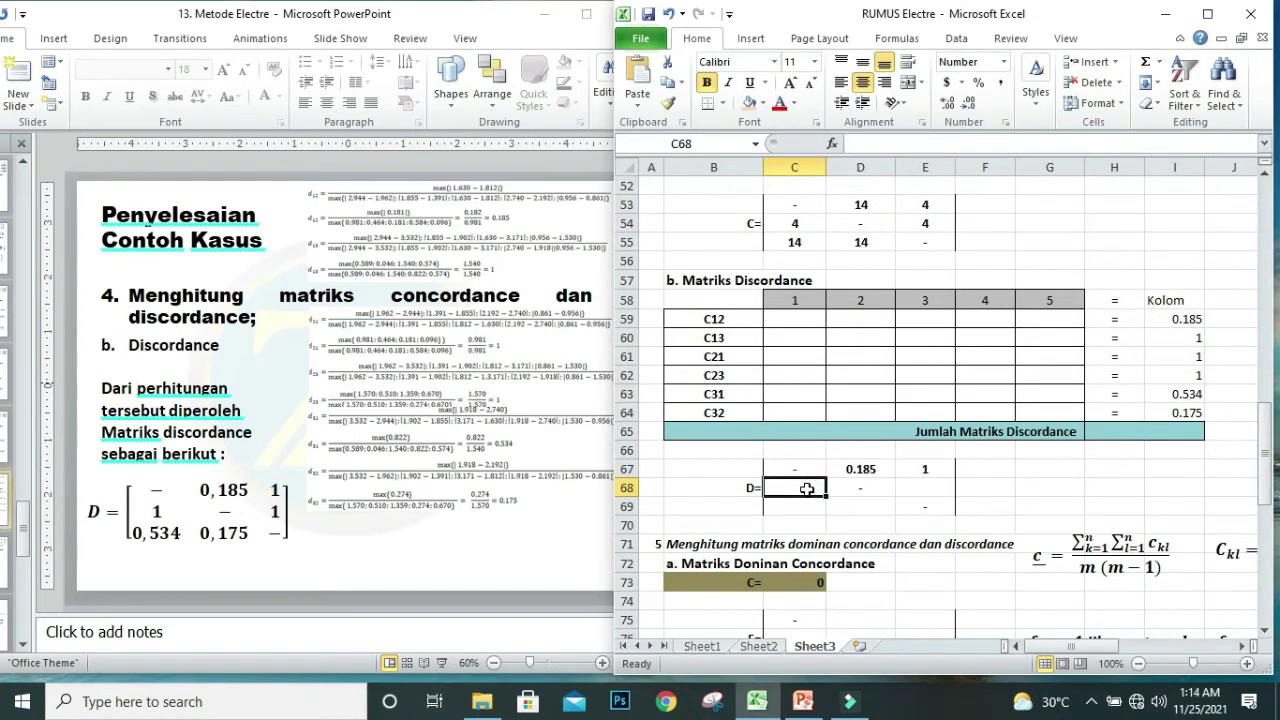
{"action": "type", "text": "="}
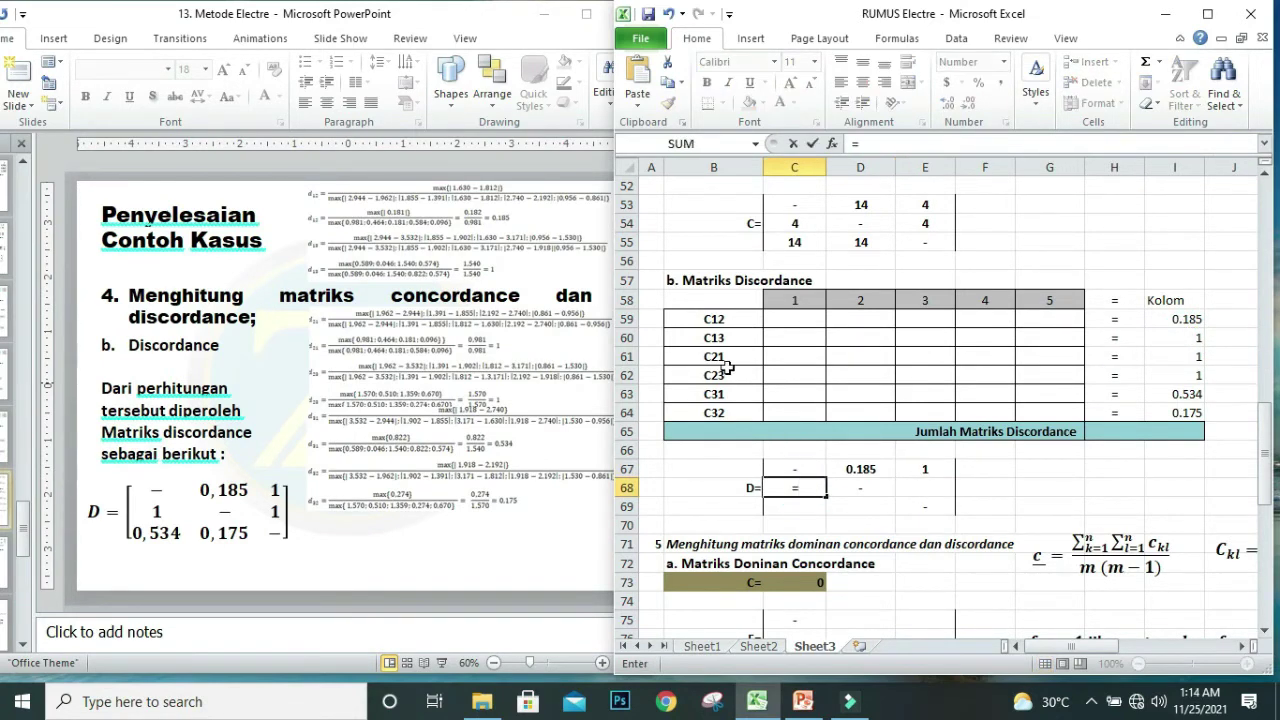
{"action": "left_click", "coordinate": [1190, 357]}
{"action": "key", "text": "Return"}
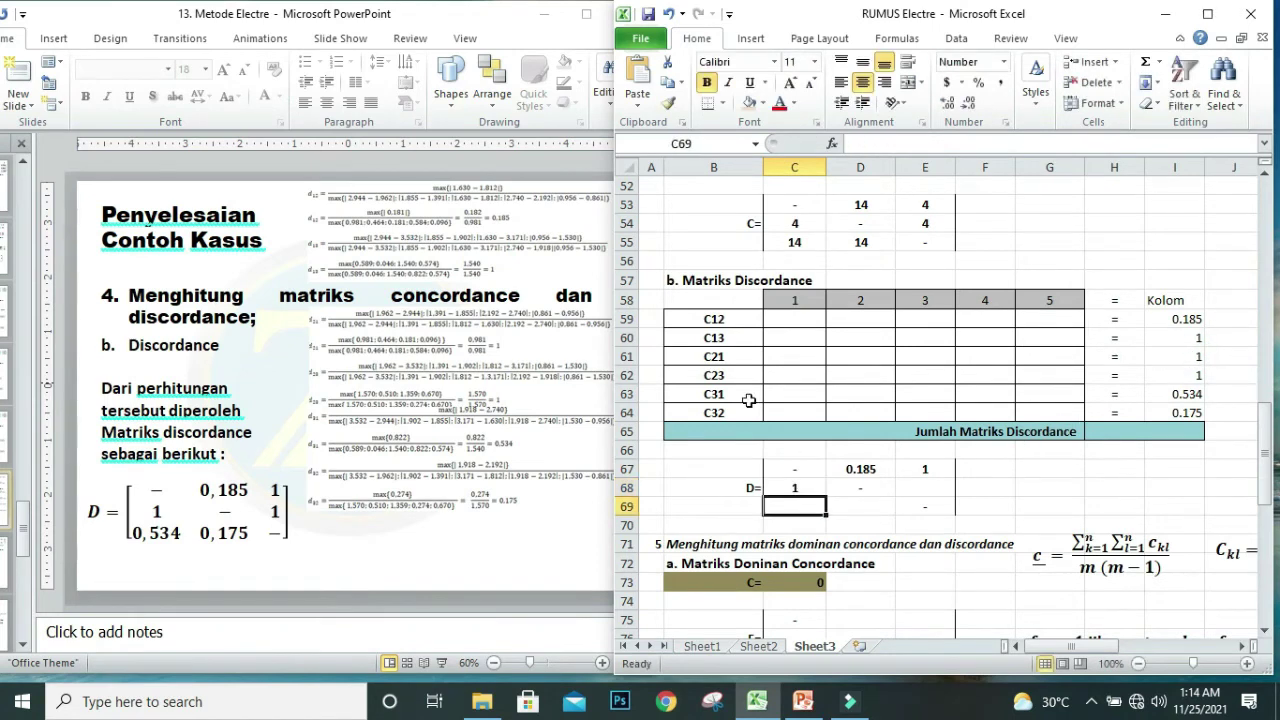
{"action": "left_click", "coordinate": [926, 489]}
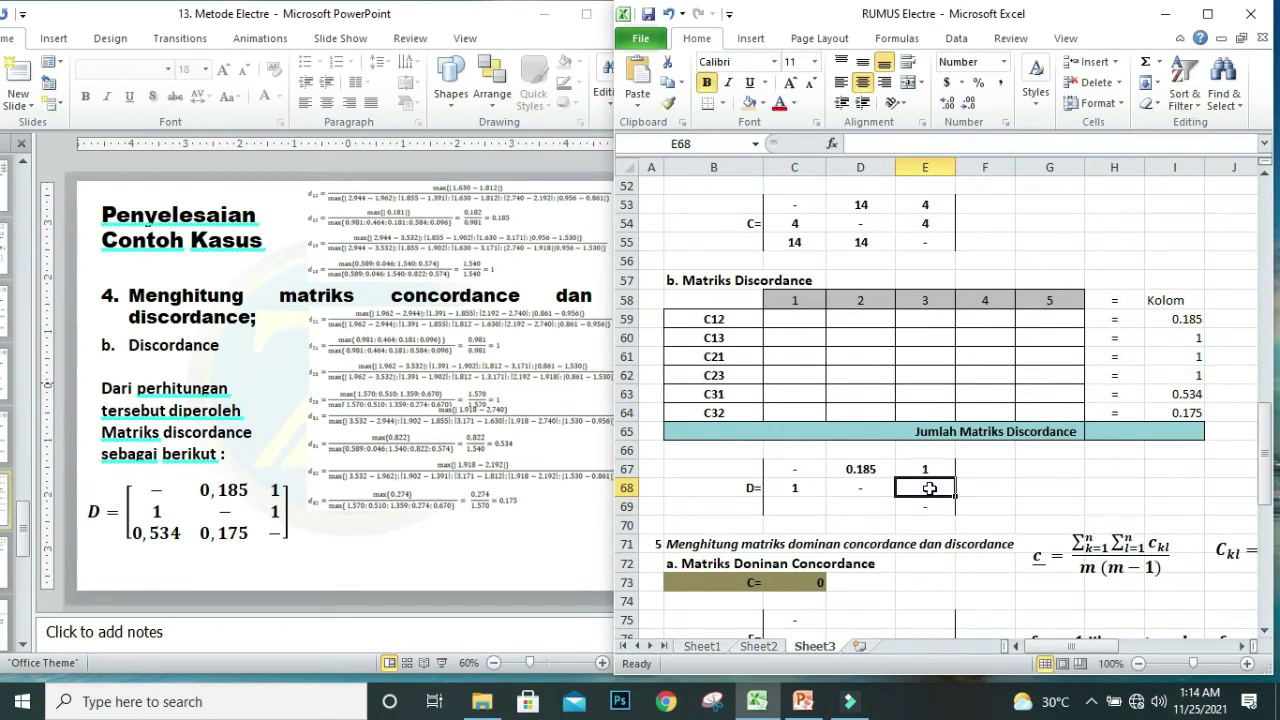
{"action": "type", "text": "="}
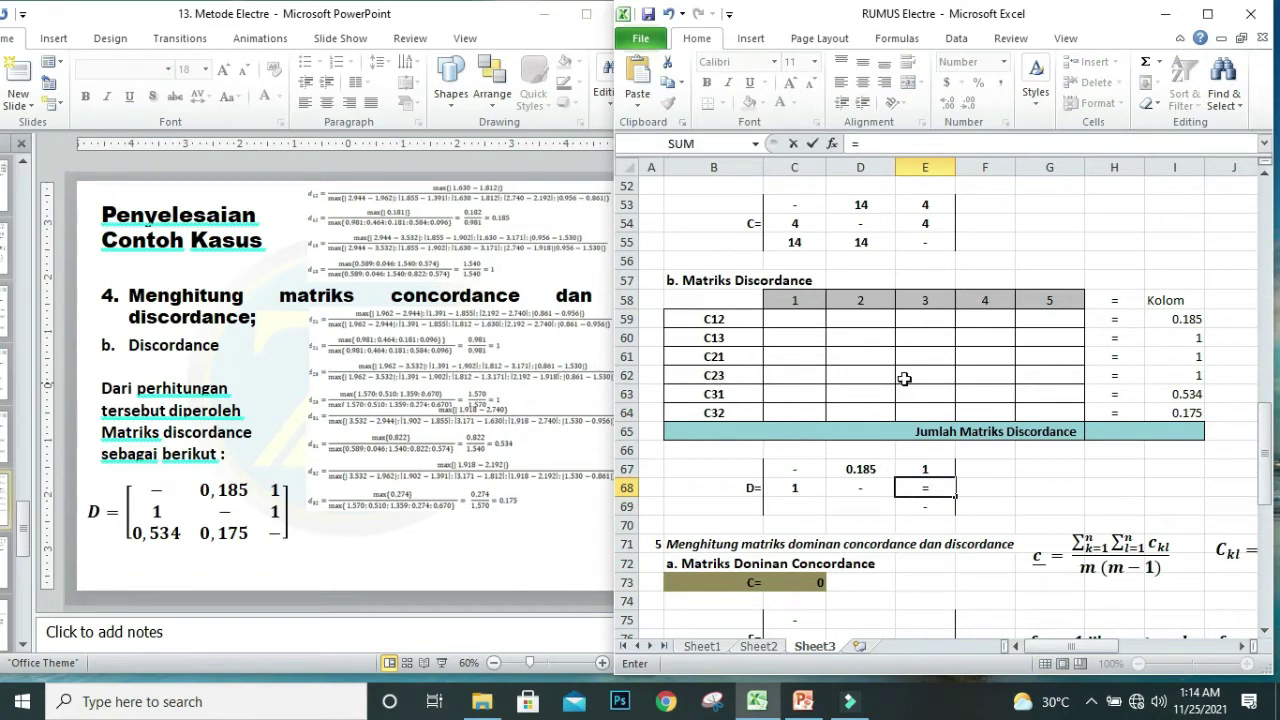
{"action": "left_click", "coordinate": [1197, 376]}
{"action": "key", "text": "Return"}
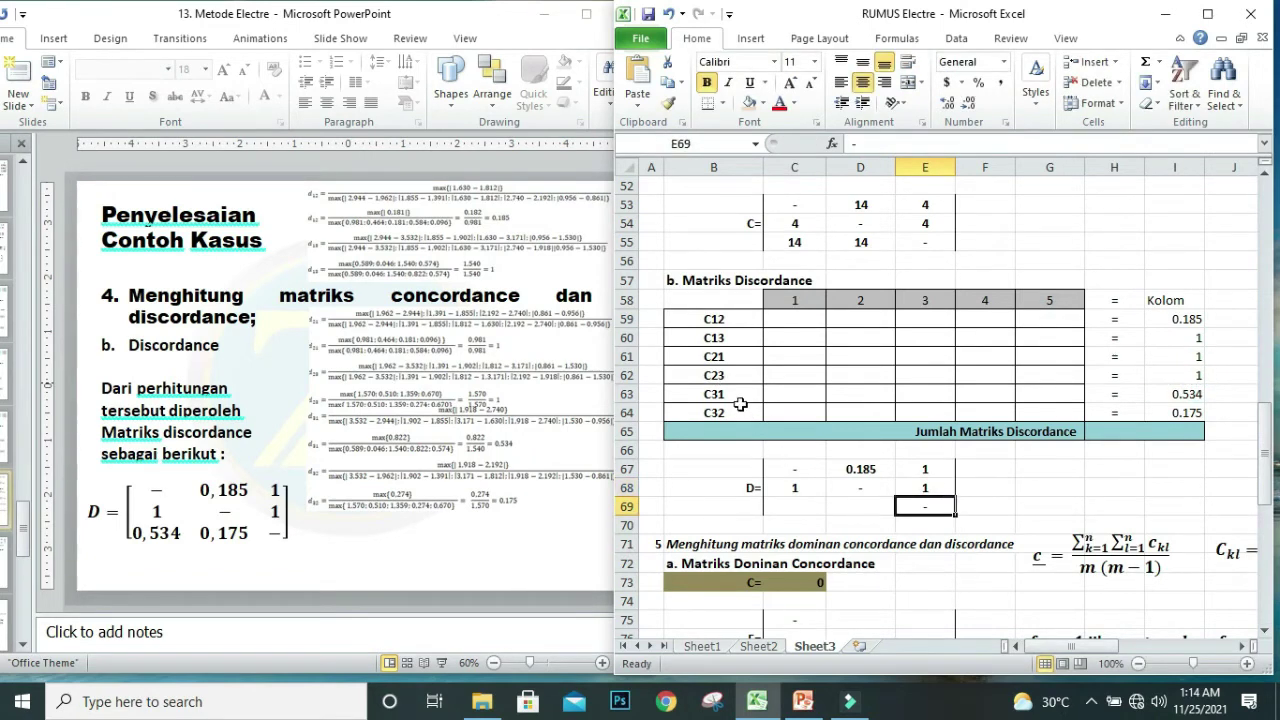
Fill the third row of matrix D by linking C69 to the C31 value in I63 and D69 to the C32 value in I64.
{"action": "left_click", "coordinate": [800, 508]}
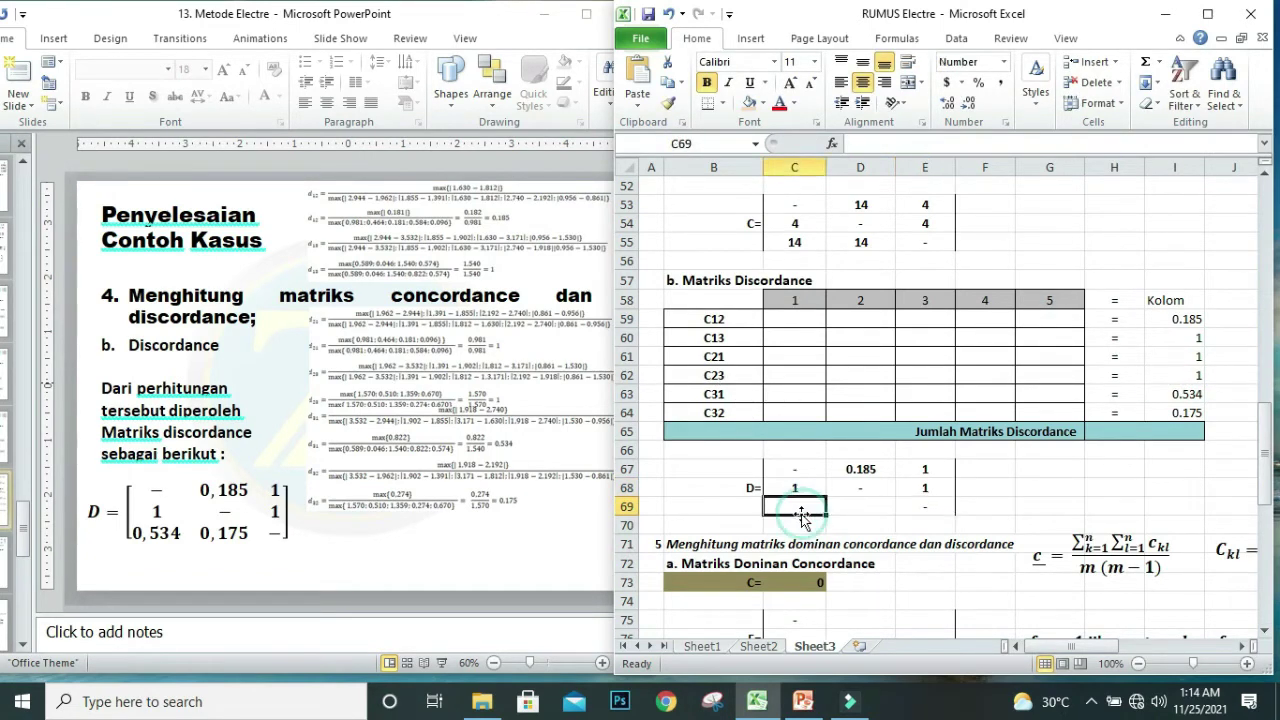
{"action": "type", "text": "="}
{"action": "left_click", "coordinate": [1185, 394]}
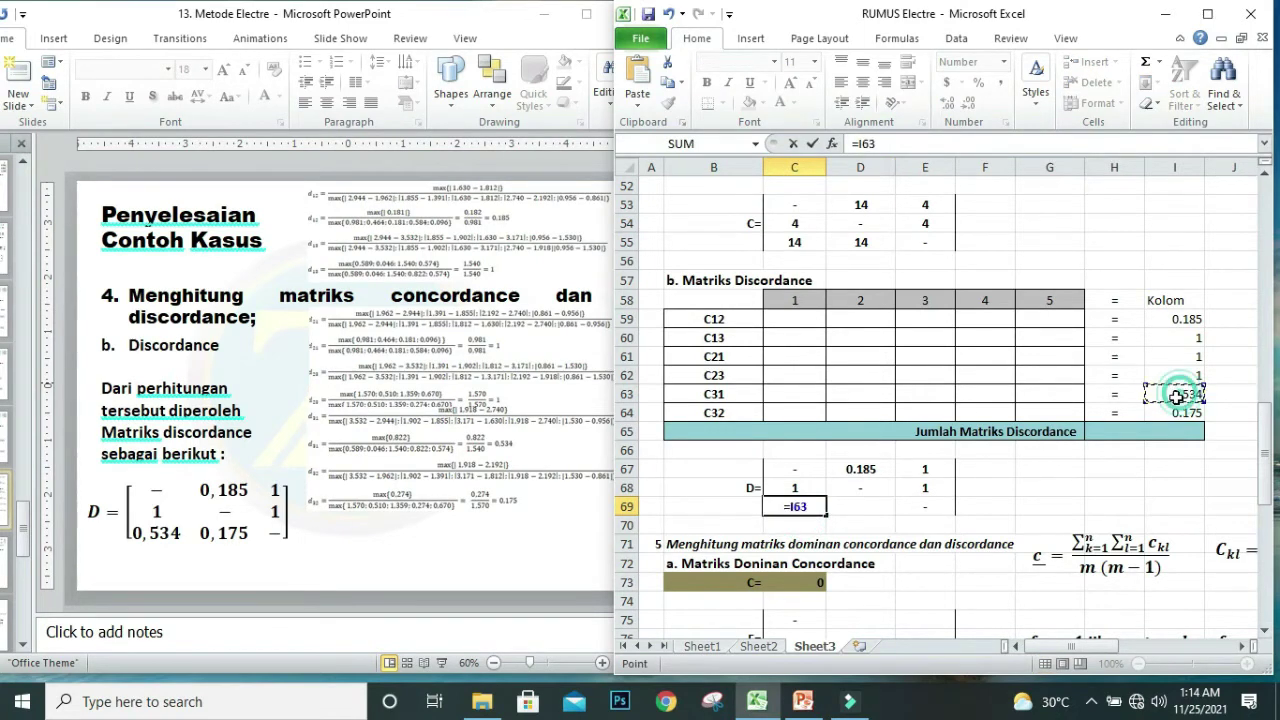
{"action": "key", "text": "Return"}
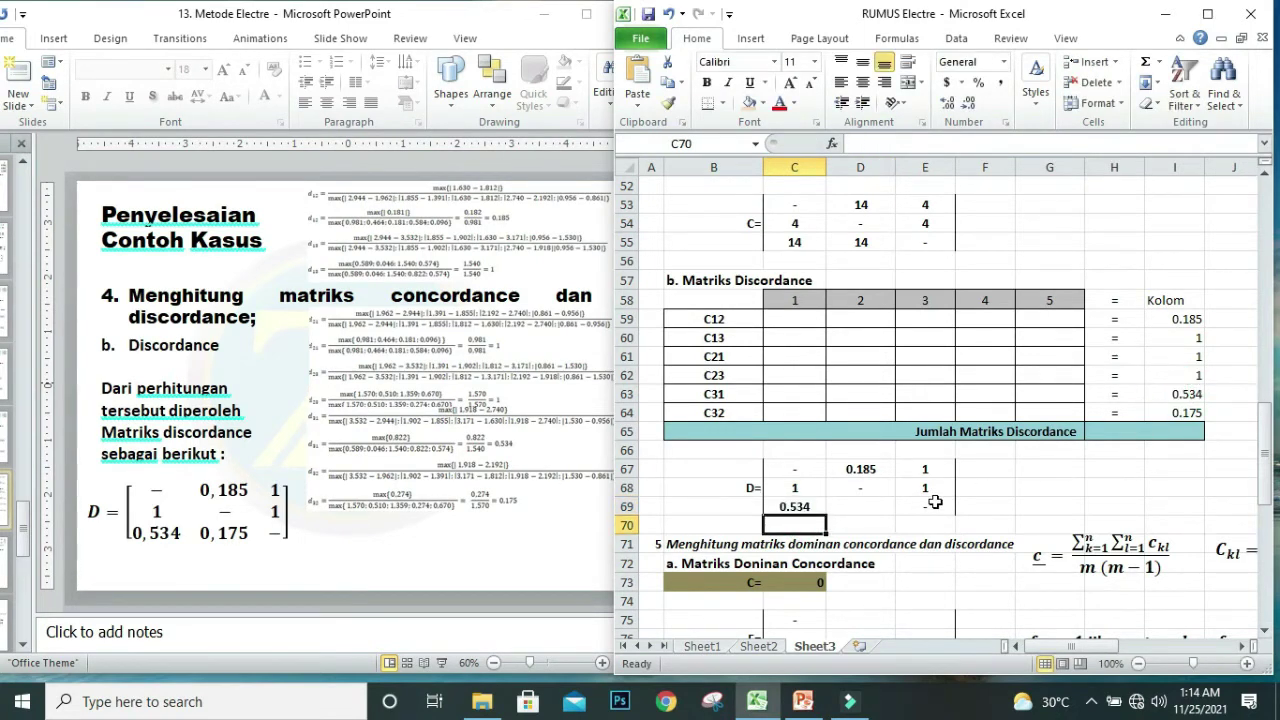
{"action": "left_click", "coordinate": [871, 509]}
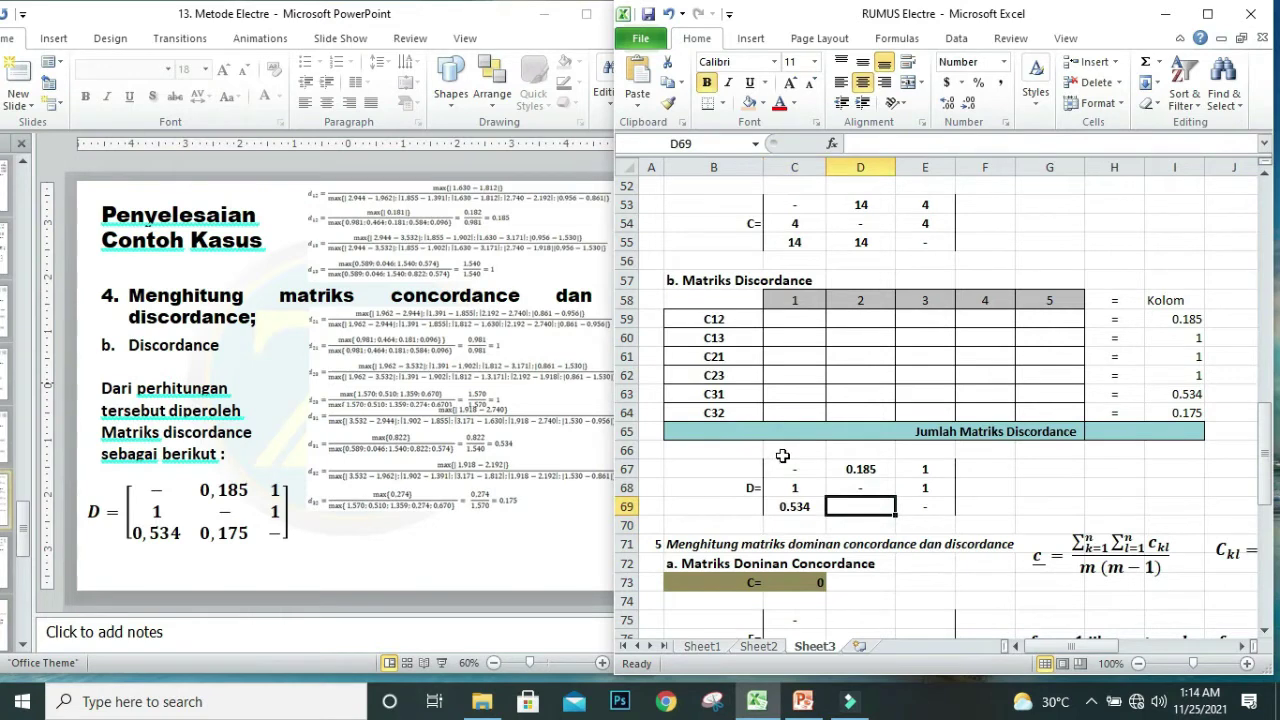
{"action": "type", "text": "="}
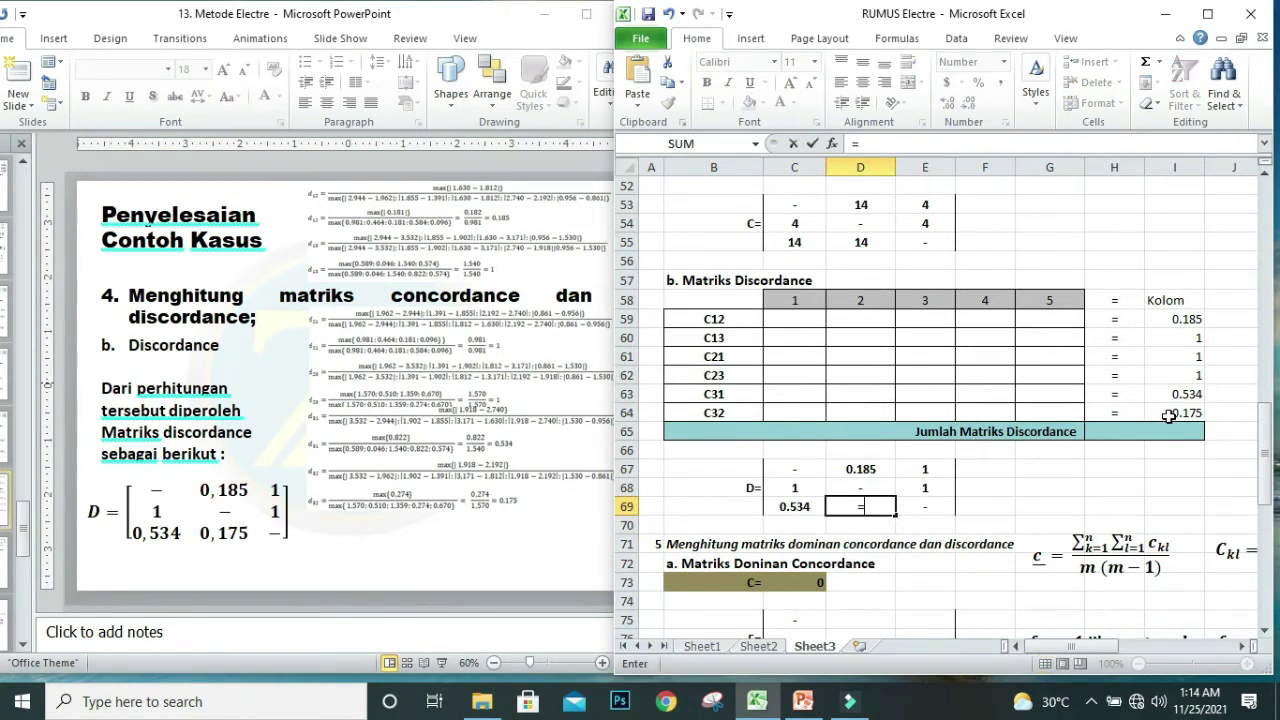
{"action": "left_click", "coordinate": [1169, 415]}
{"action": "key", "text": "Return"}
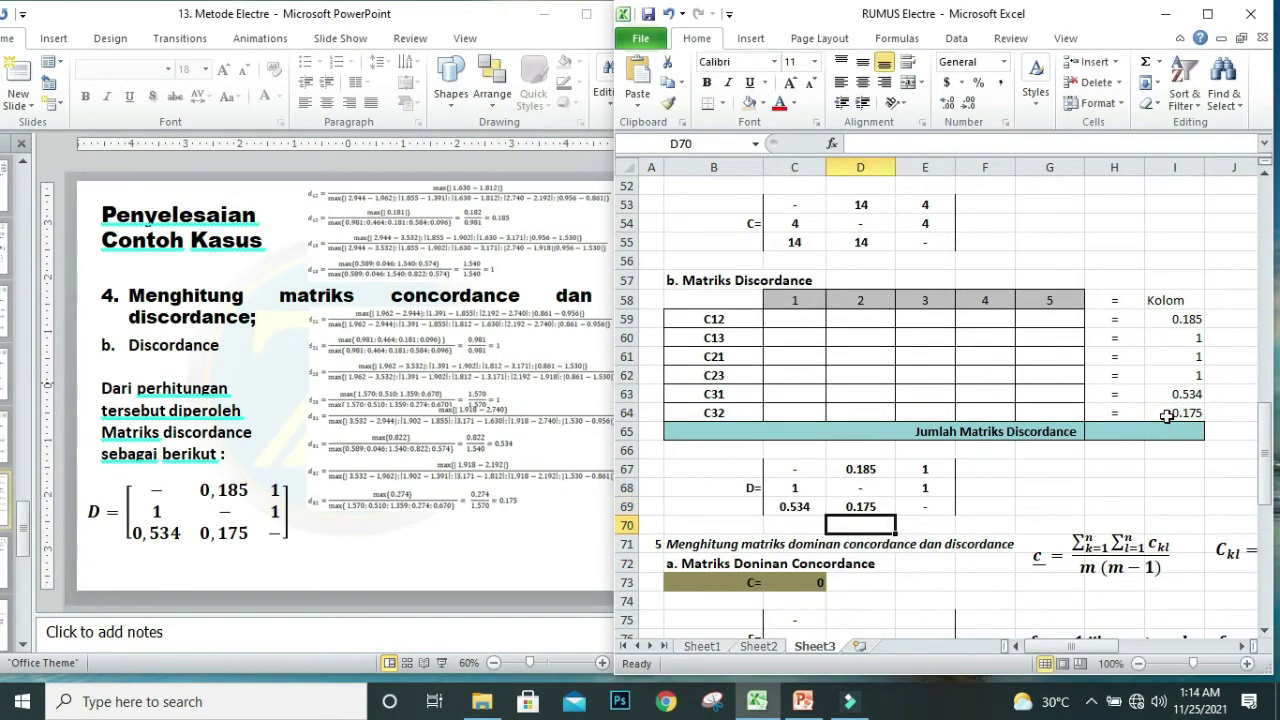
Advance the PowerPoint deck to the concordance threshold slide and check alternatives A1 to A3 in the Excel criteria table for the value of m.
{"action": "left_click", "coordinate": [222, 514]}
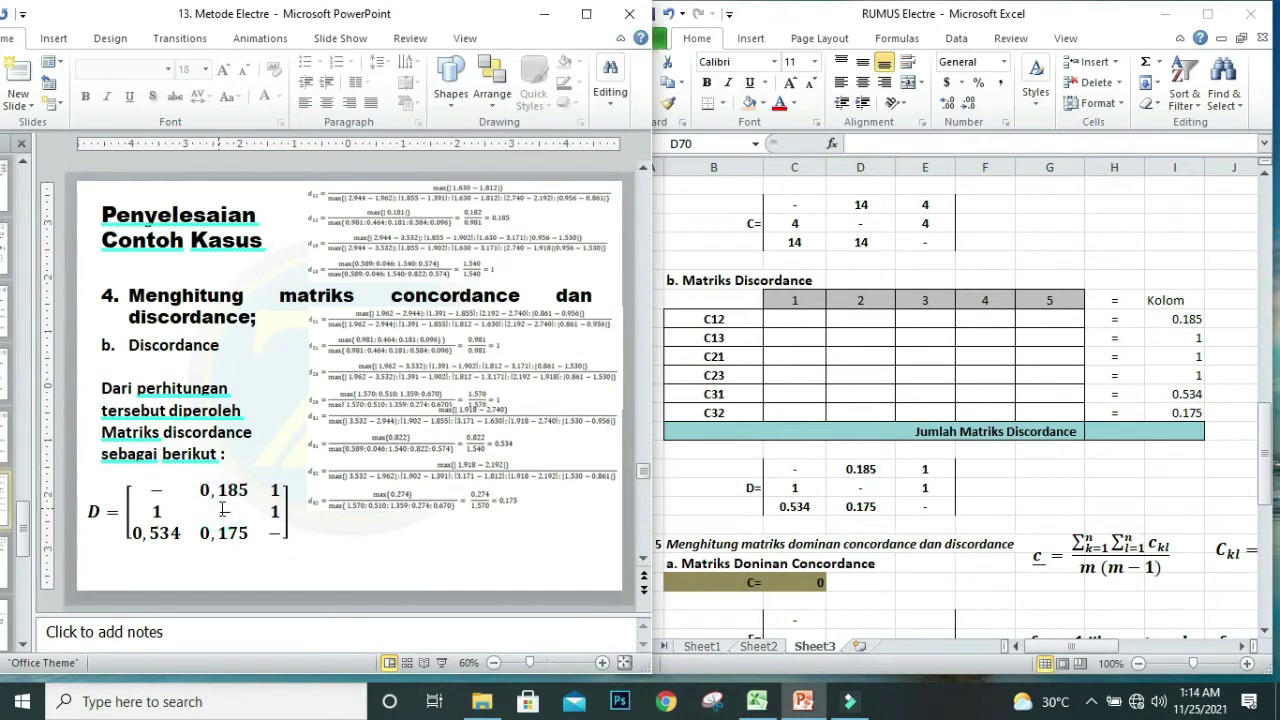
{"action": "left_click", "coordinate": [644, 591]}
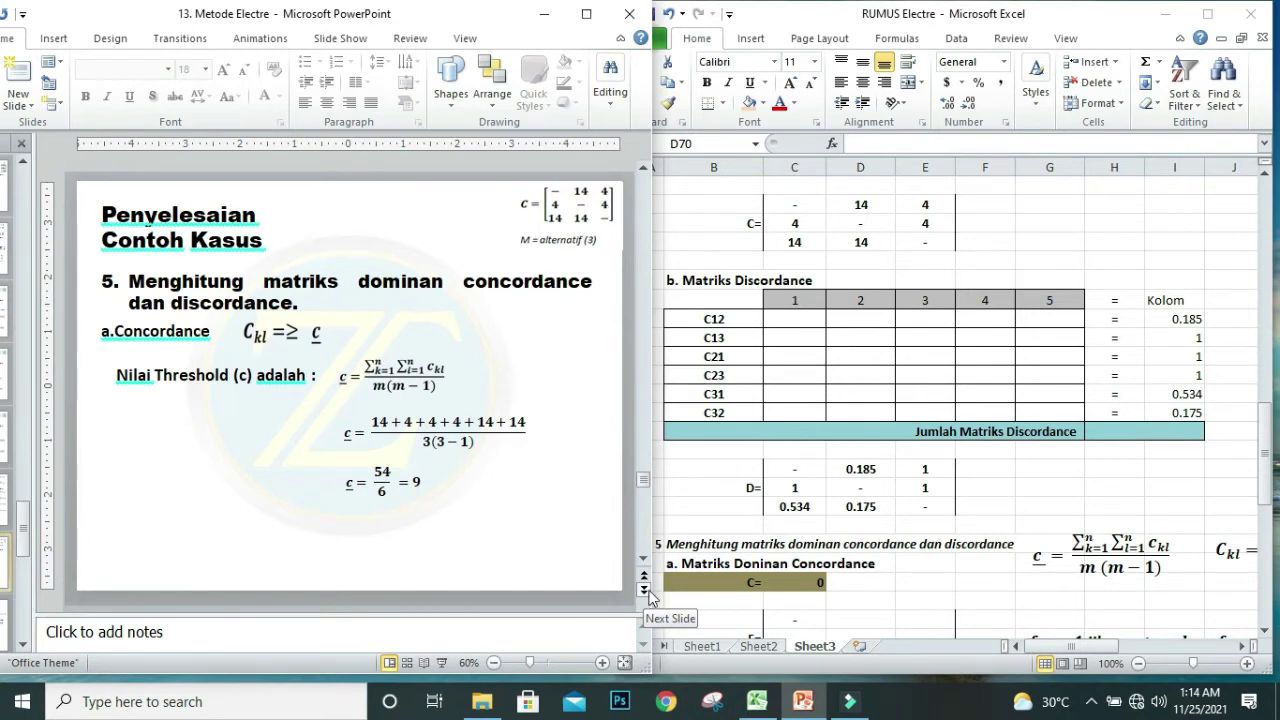
{"action": "left_click", "coordinate": [925, 542]}
{"action": "scroll", "coordinate": [925, 542], "scroll_direction": "down", "scroll_amount": 2}
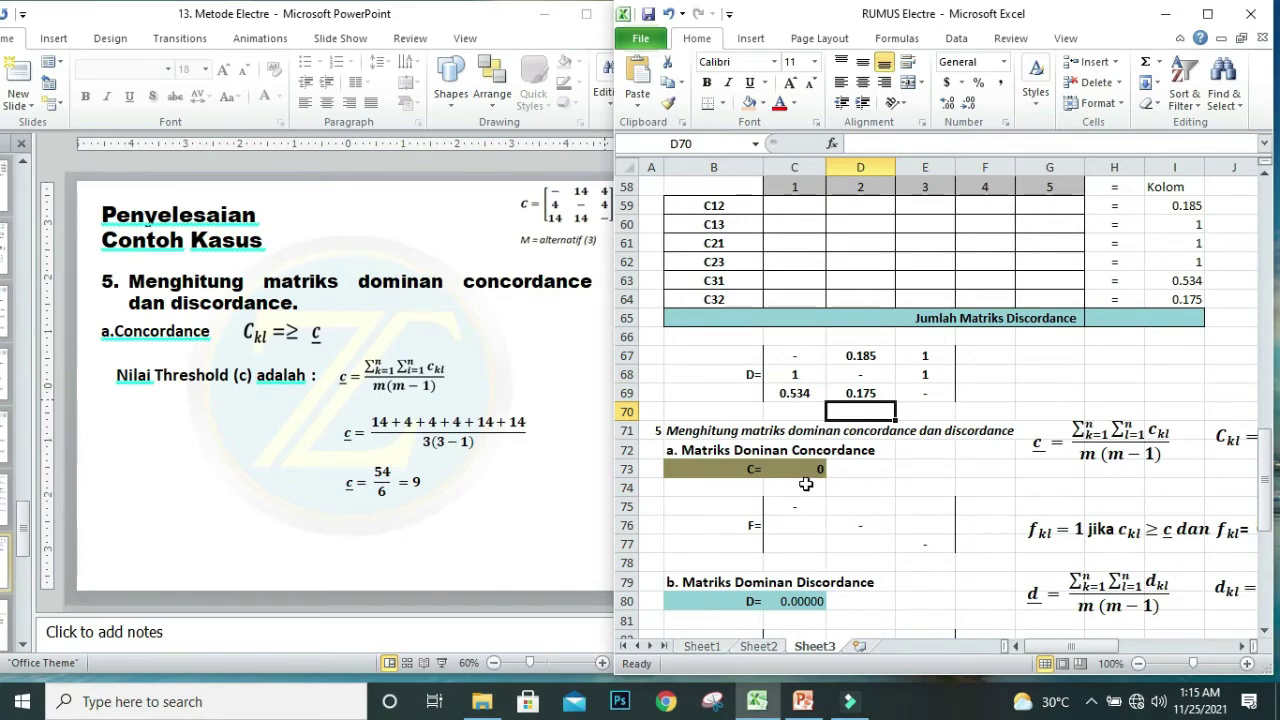
{"action": "scroll", "coordinate": [806, 484], "scroll_direction": "up", "scroll_amount": 19}
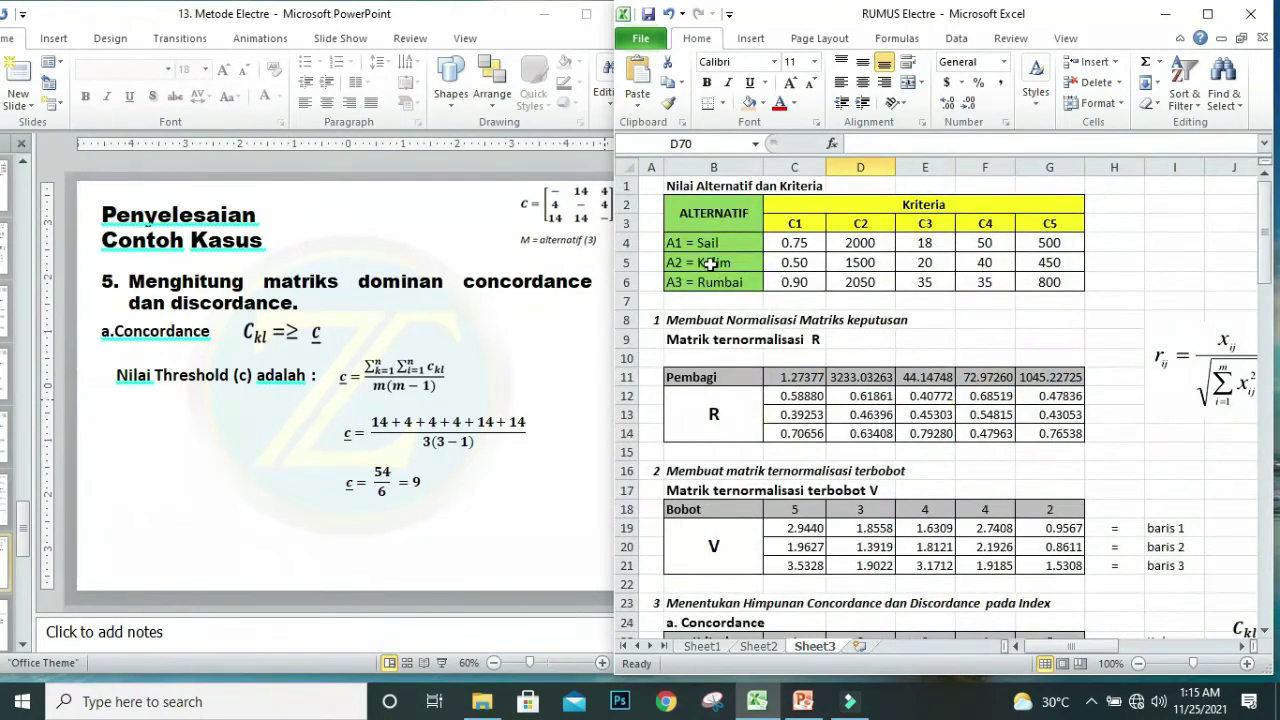
{"action": "left_click", "coordinate": [708, 245]}
{"action": "left_click", "coordinate": [712, 263]}
{"action": "left_click", "coordinate": [726, 284]}
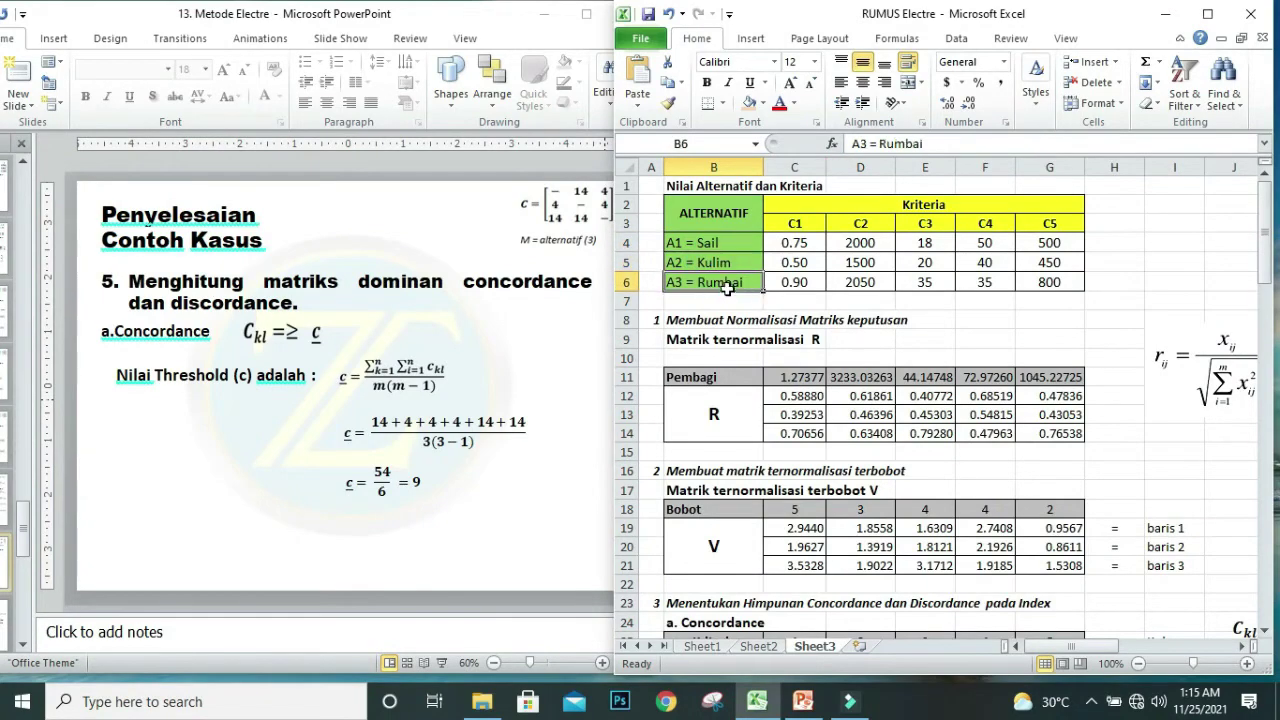
{"action": "scroll", "coordinate": [786, 440], "scroll_direction": "down", "scroll_amount": 10}
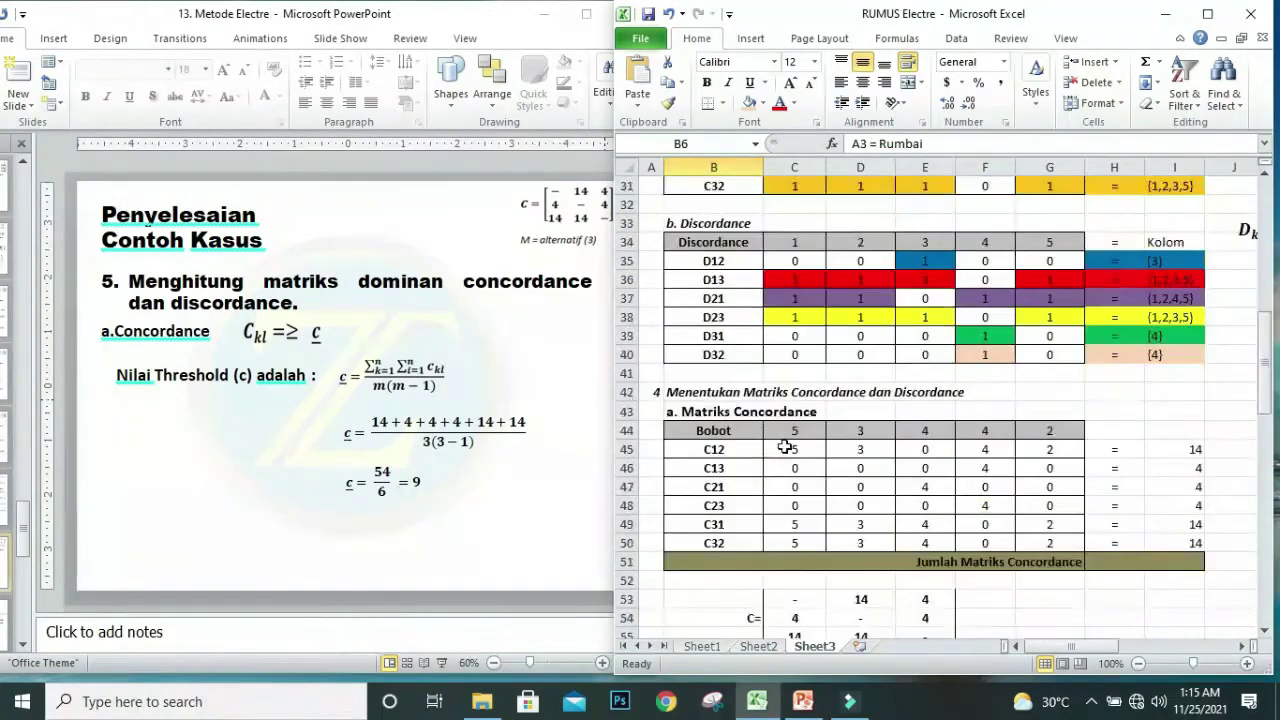
{"action": "scroll", "coordinate": [786, 447], "scroll_direction": "down", "scroll_amount": 10}
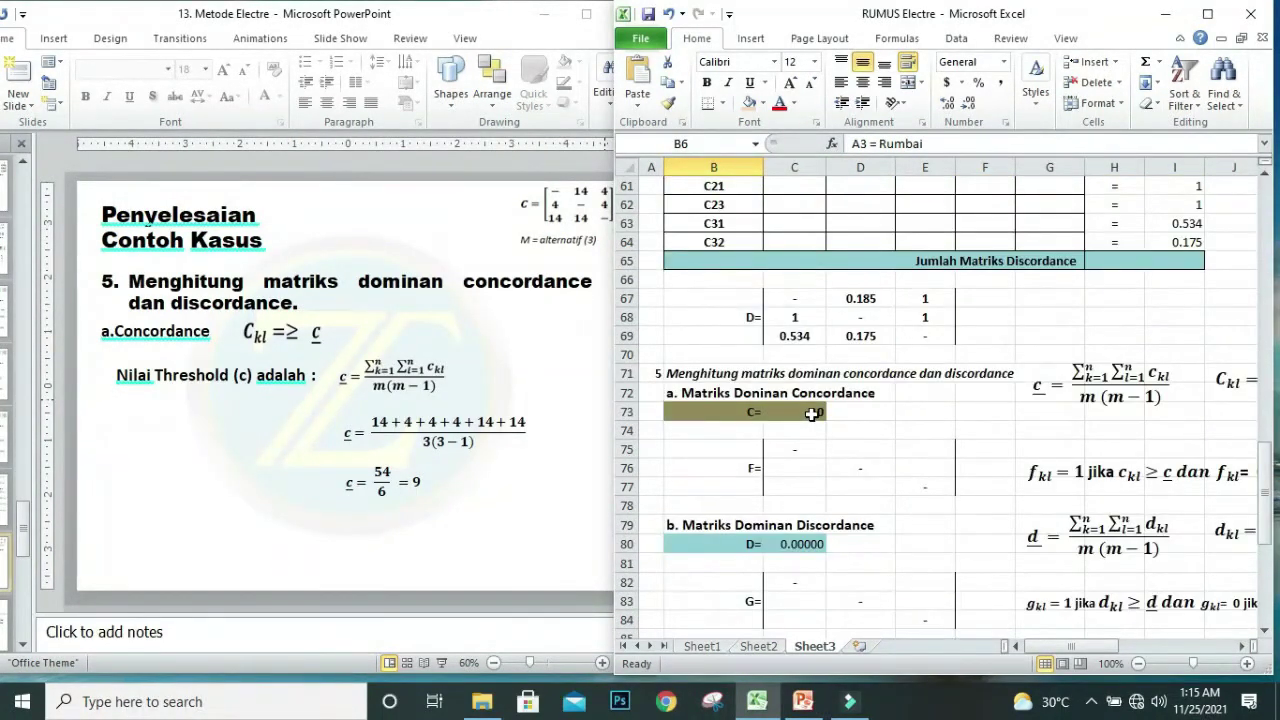
Total the concordance values in I51 of the Jumlah Matriks Concordance row with =SUM(I45:I50).
{"action": "left_click", "coordinate": [812, 414]}
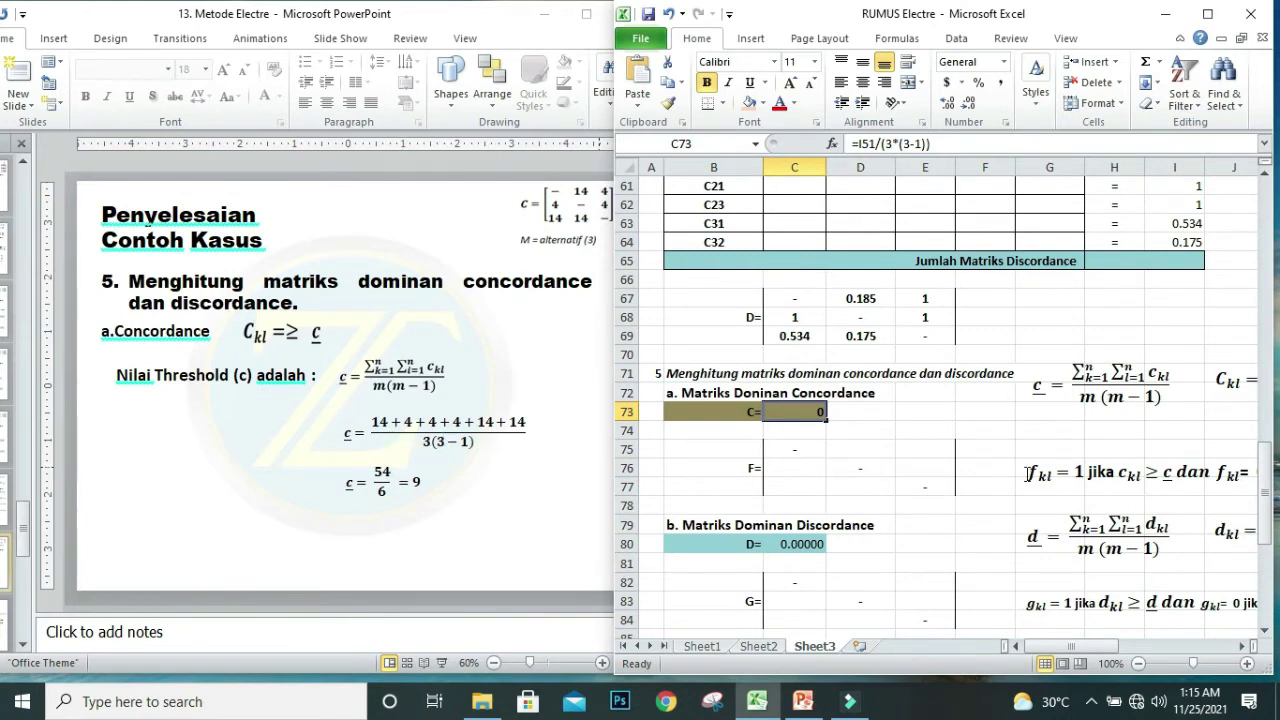
{"action": "scroll", "coordinate": [1040, 464], "scroll_direction": "up", "scroll_amount": 7}
{"action": "scroll", "coordinate": [1042, 462], "scroll_direction": "up", "scroll_amount": 7}
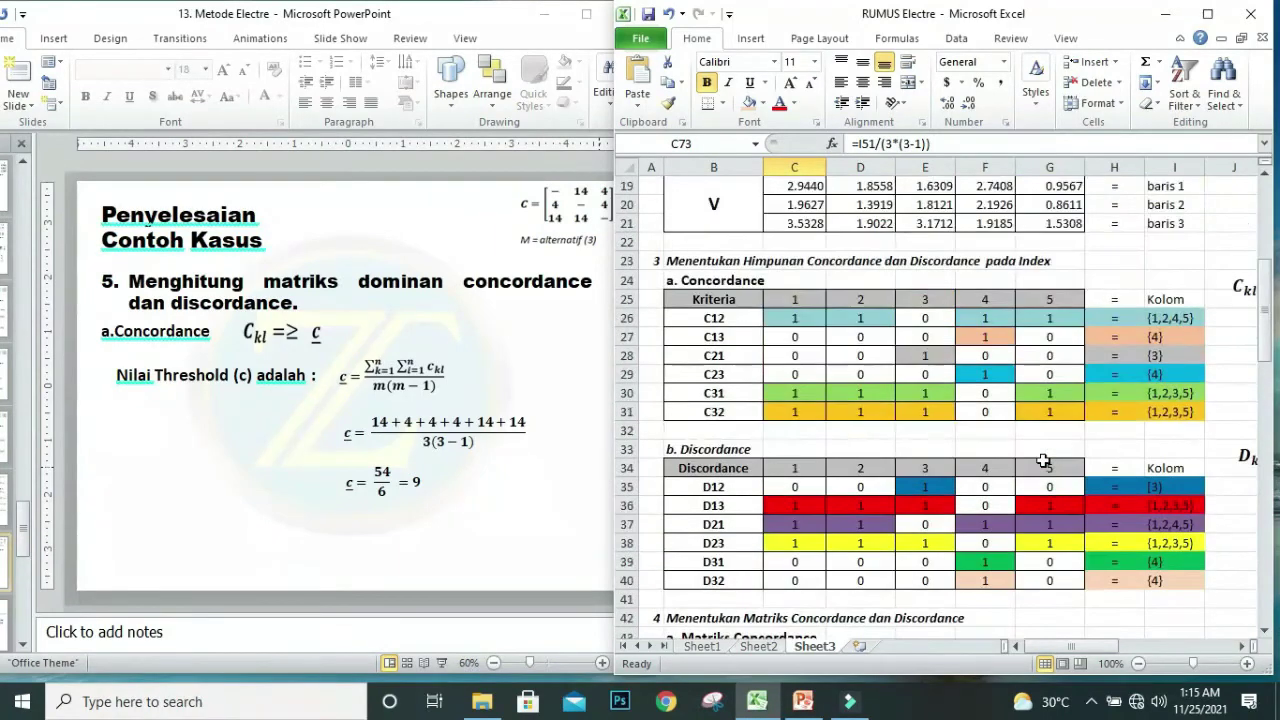
{"action": "scroll", "coordinate": [1043, 460], "scroll_direction": "down", "scroll_amount": 7}
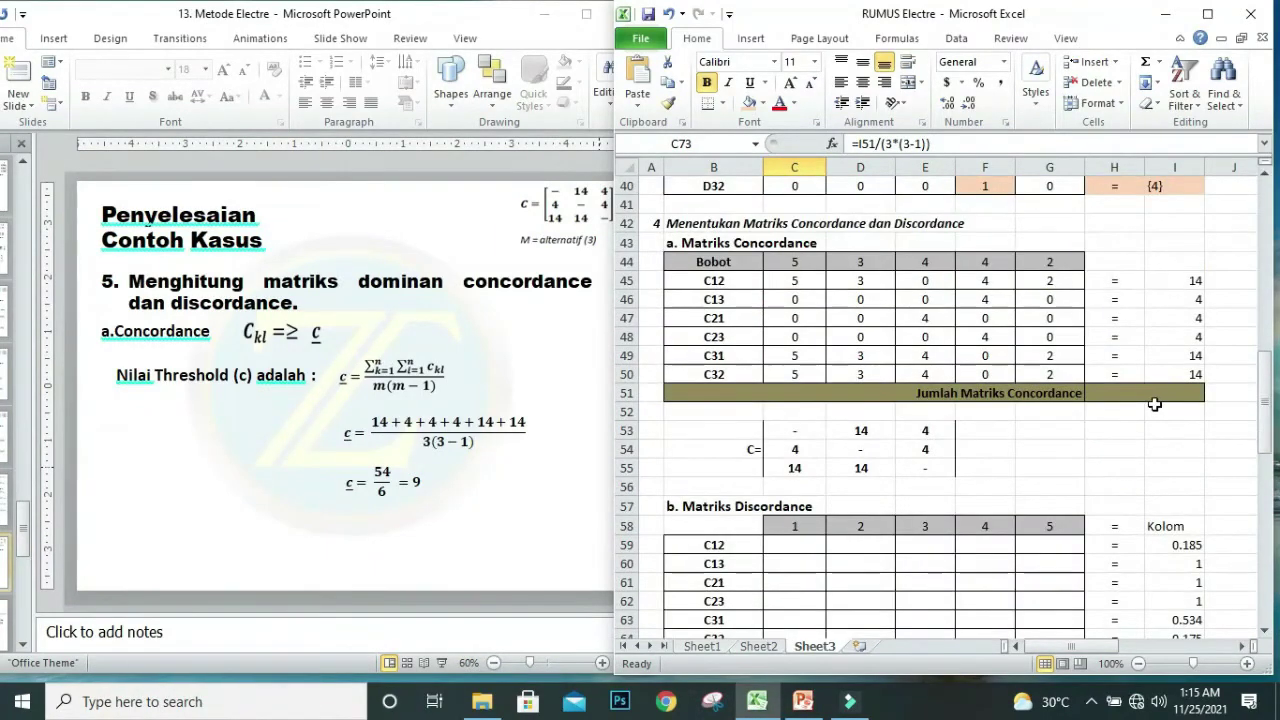
{"action": "left_click", "coordinate": [1163, 393]}
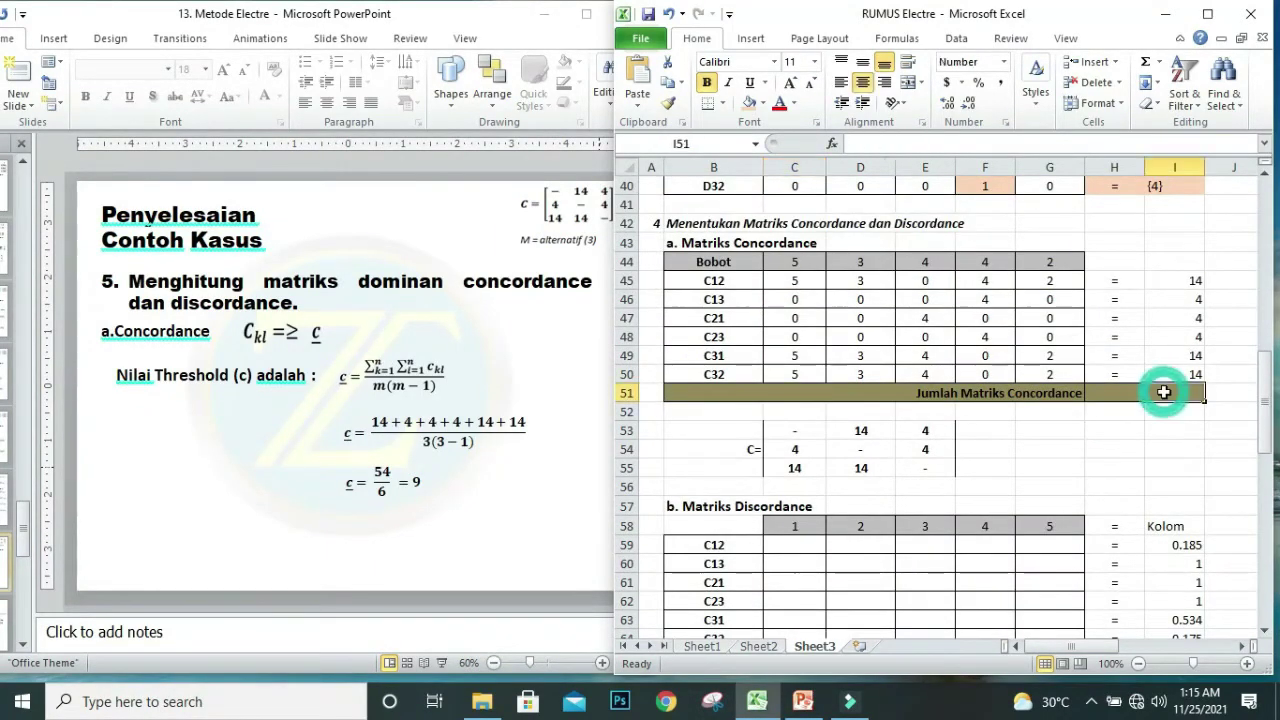
{"action": "left_click", "coordinate": [1146, 62]}
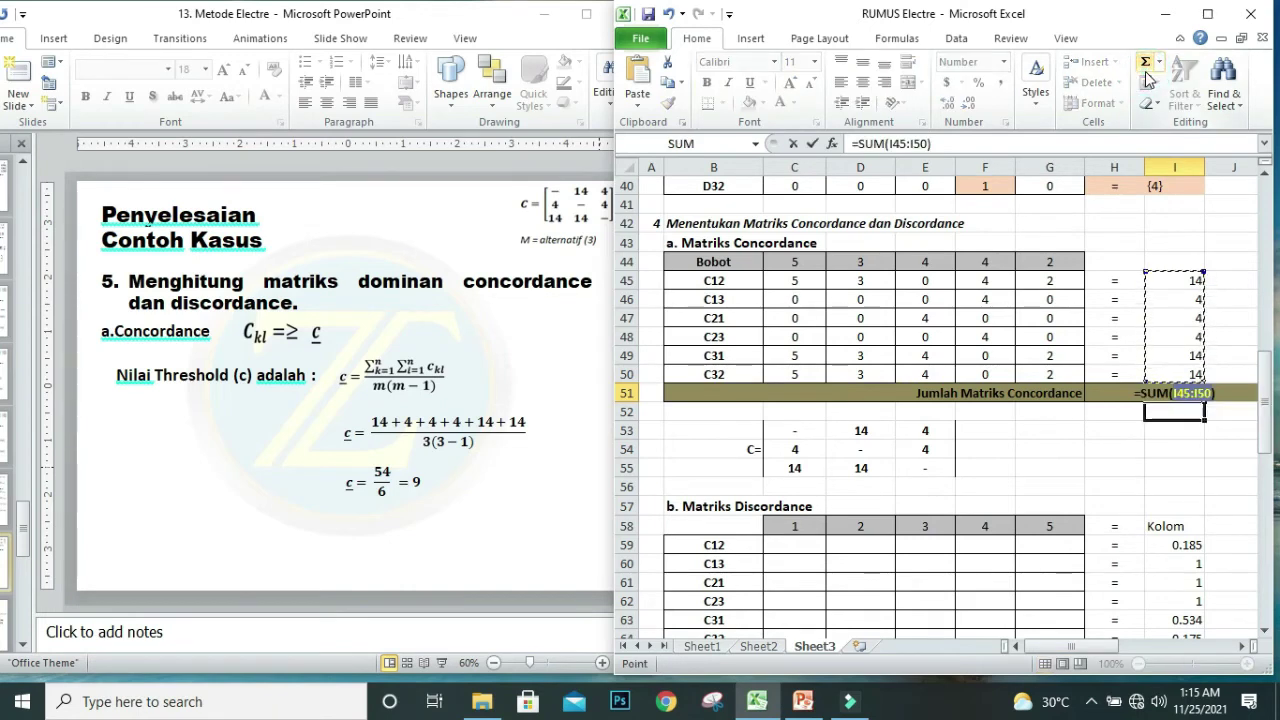
{"action": "key", "text": "Return"}
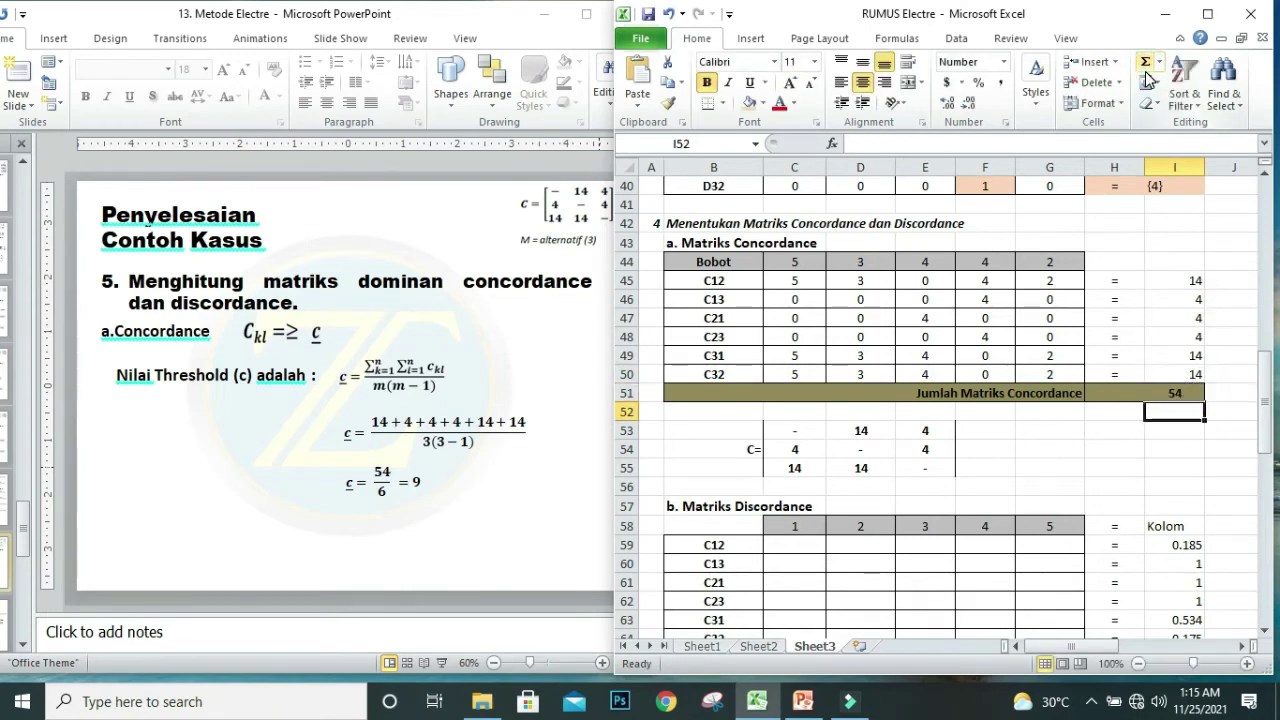
Examine how the threshold formula =I51/(3*(3-1)) in C73 uses the concordance total in I51 and the divisor m(m-1).
{"action": "left_click", "coordinate": [1168, 393]}
{"action": "scroll", "coordinate": [1168, 393], "scroll_direction": "down", "scroll_amount": 7}
{"action": "left_click", "coordinate": [804, 411]}
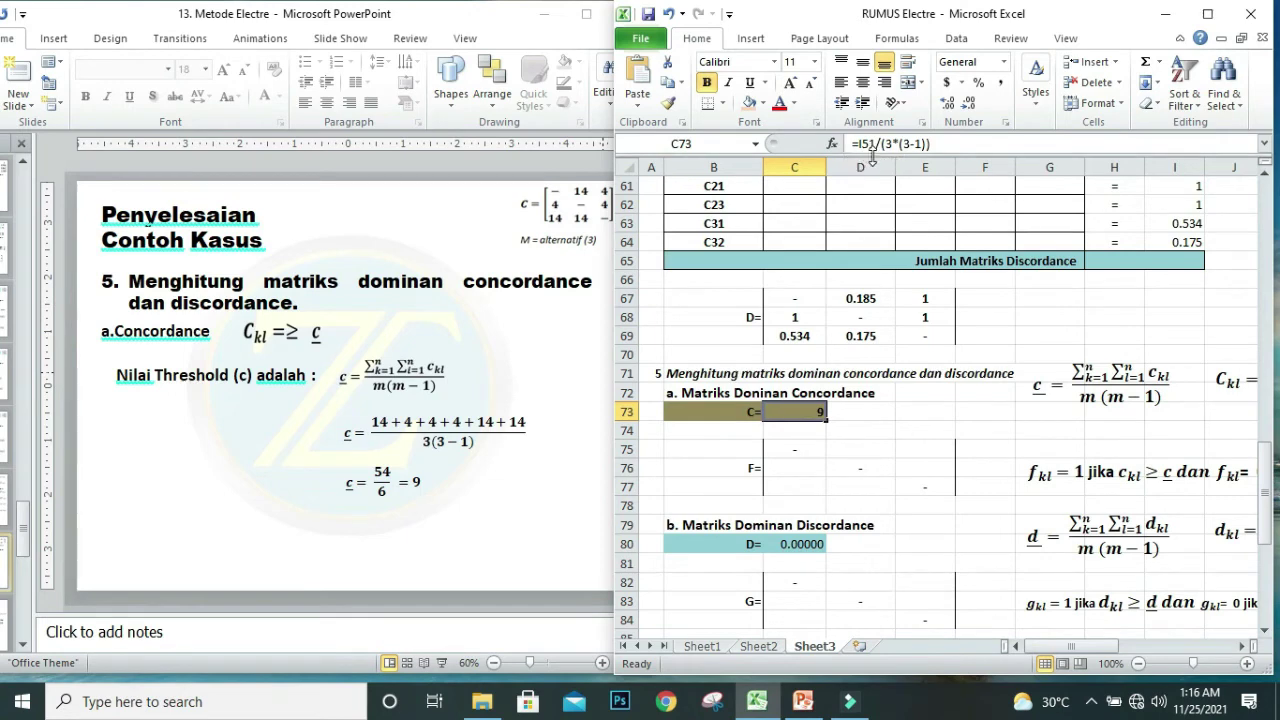
{"action": "scroll", "coordinate": [1000, 400], "scroll_direction": "up", "scroll_amount": 4}
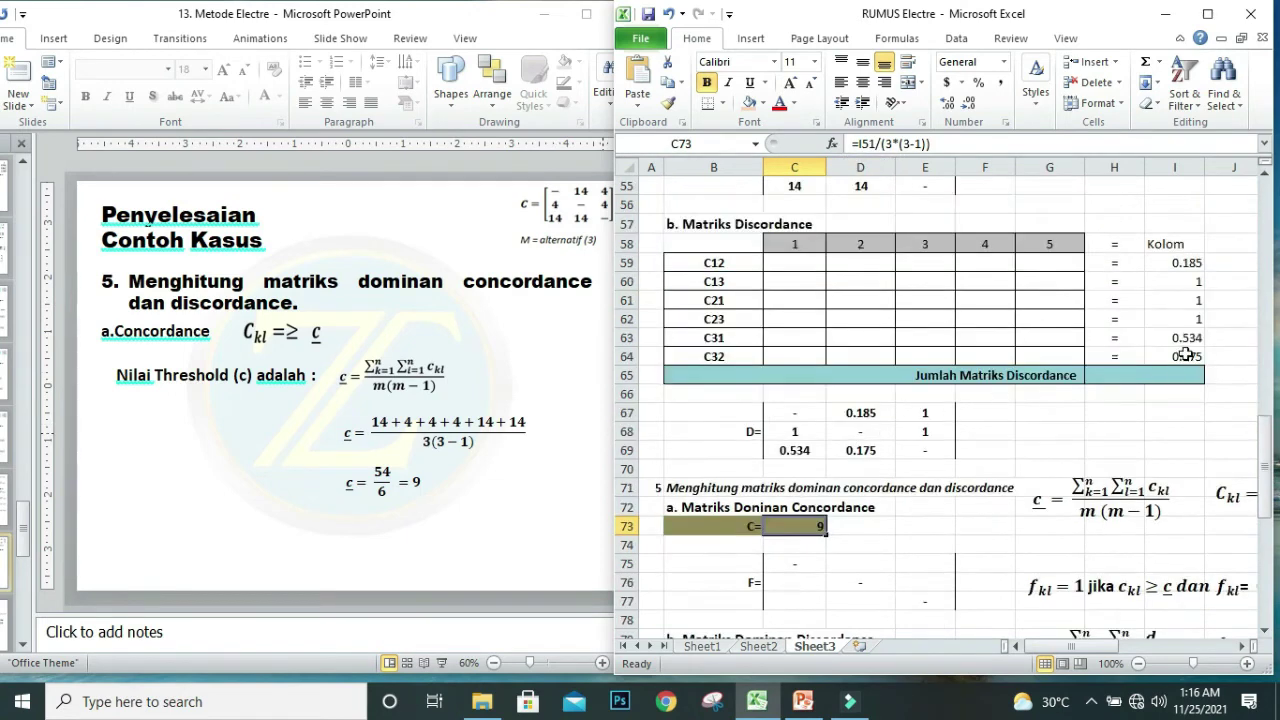
{"action": "left_click", "coordinate": [1181, 226]}
{"action": "scroll", "coordinate": [1006, 346], "scroll_direction": "down", "scroll_amount": 3}
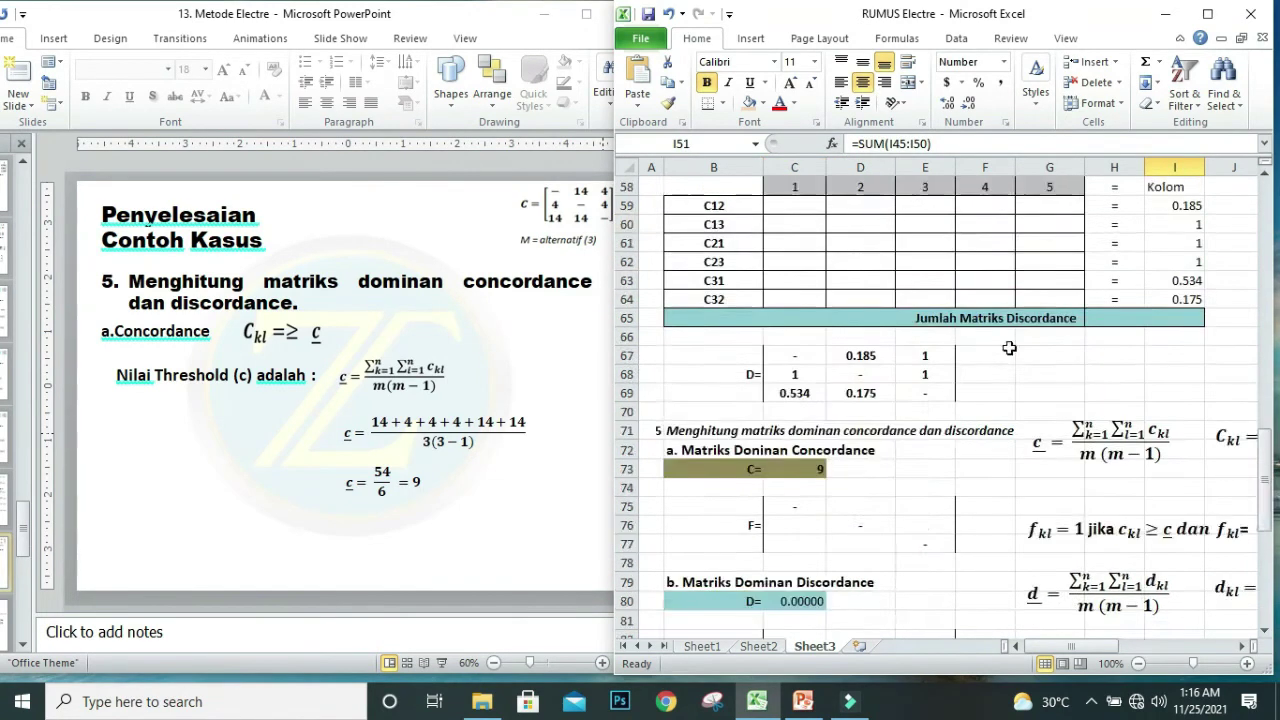
{"action": "scroll", "coordinate": [1006, 346], "scroll_direction": "up", "scroll_amount": 4}
{"action": "scroll", "coordinate": [866, 363], "scroll_direction": "up", "scroll_amount": 1}
{"action": "scroll", "coordinate": [875, 346], "scroll_direction": "down", "scroll_amount": 4}
{"action": "scroll", "coordinate": [875, 346], "scroll_direction": "down", "scroll_amount": 3}
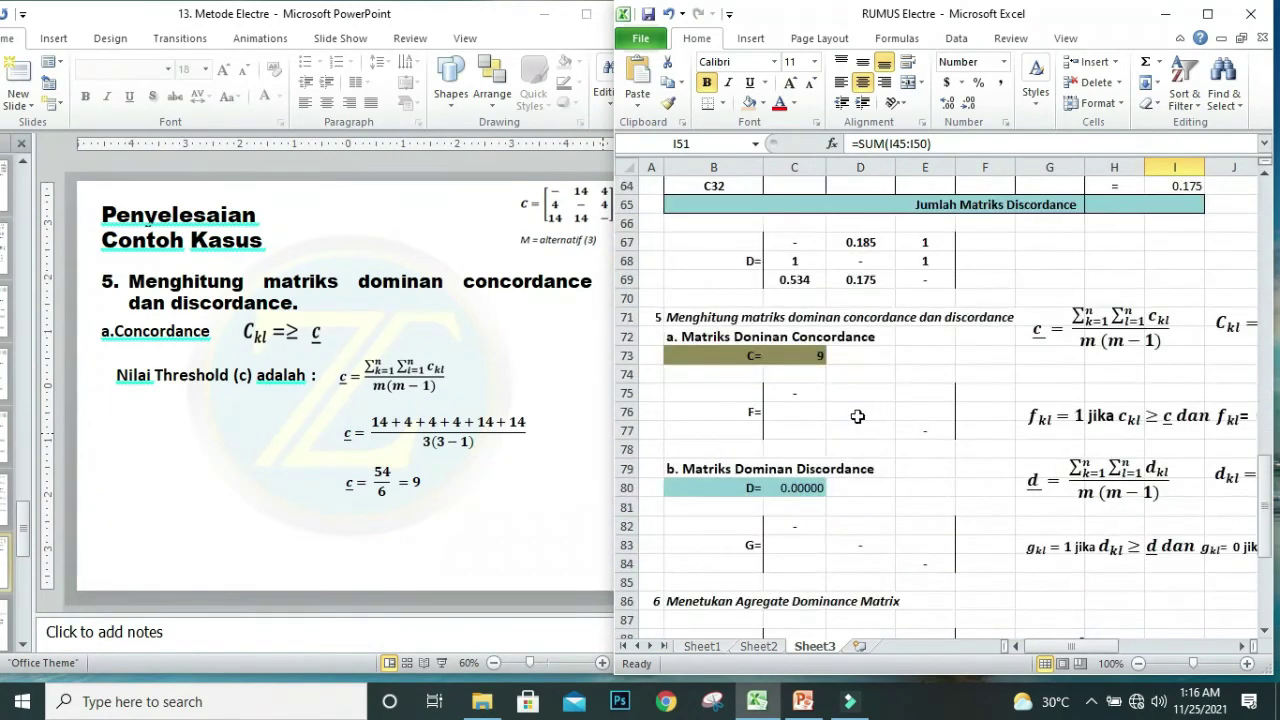
{"action": "left_click", "coordinate": [790, 357]}
{"action": "scroll", "coordinate": [790, 357], "scroll_direction": "up", "scroll_amount": 1}
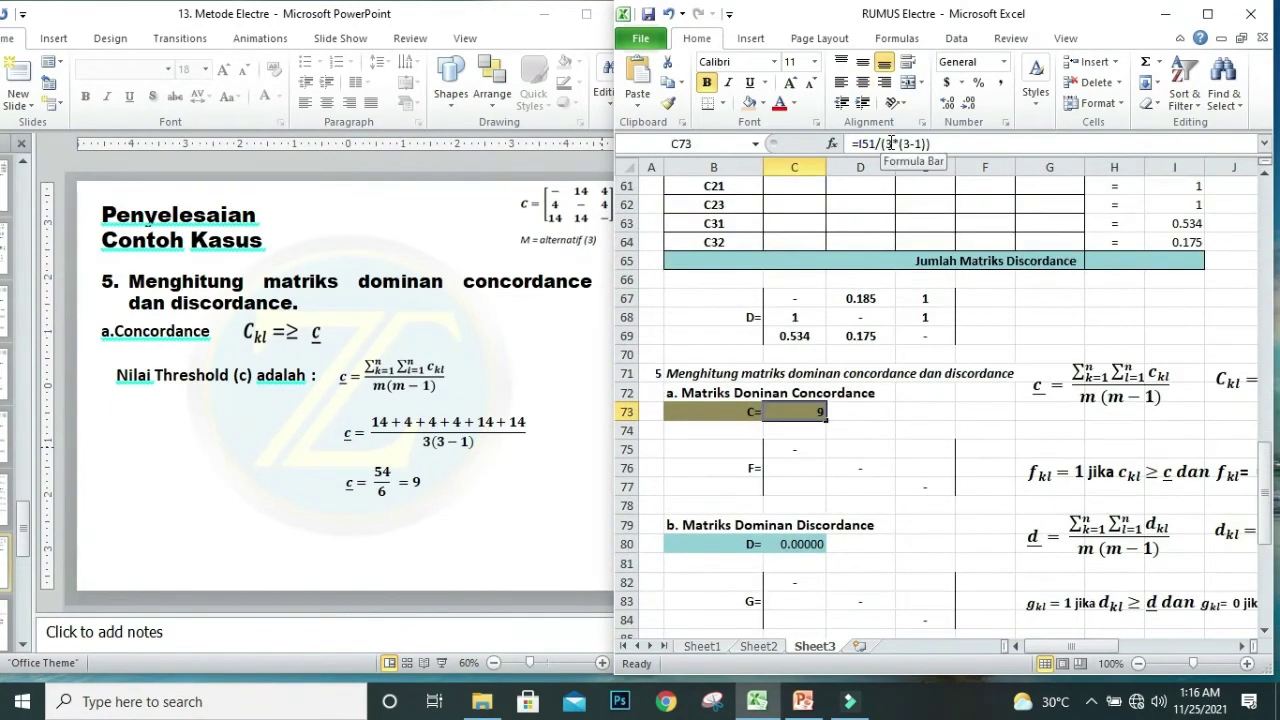
{"action": "left_click", "coordinate": [895, 143]}
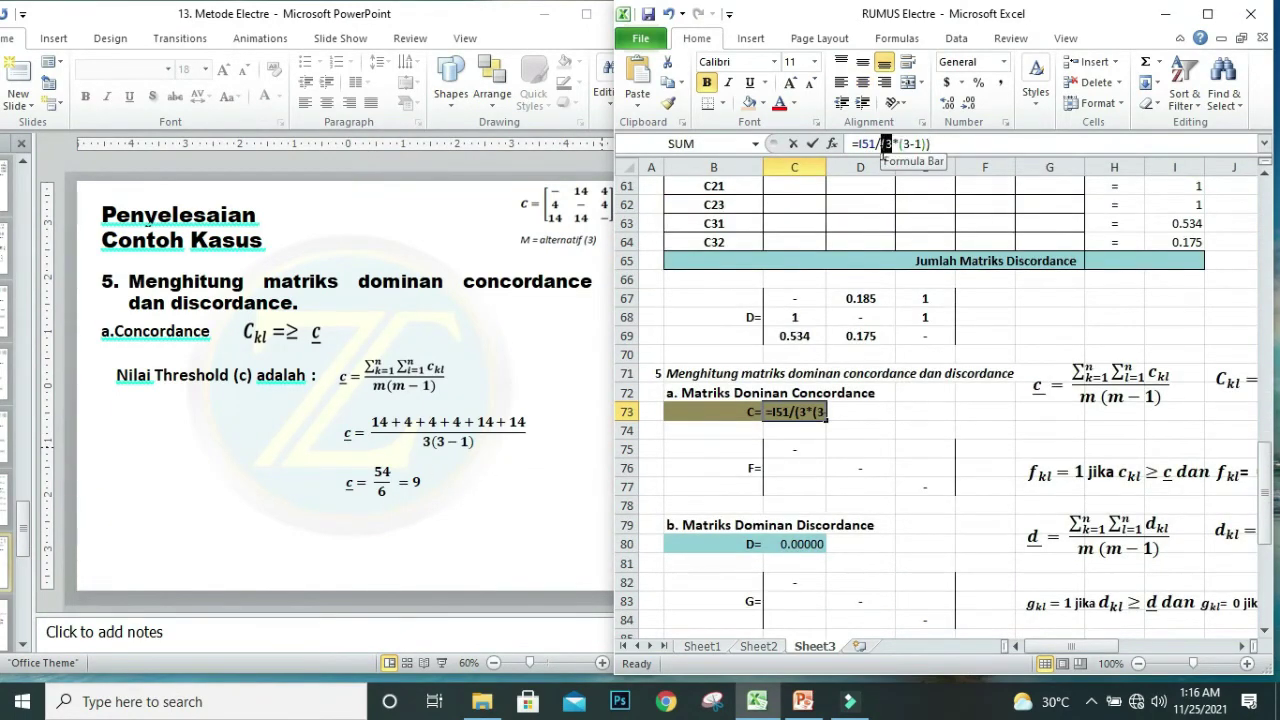
{"action": "left_click_drag", "start_coordinate": [893, 144], "coordinate": [921, 144]}
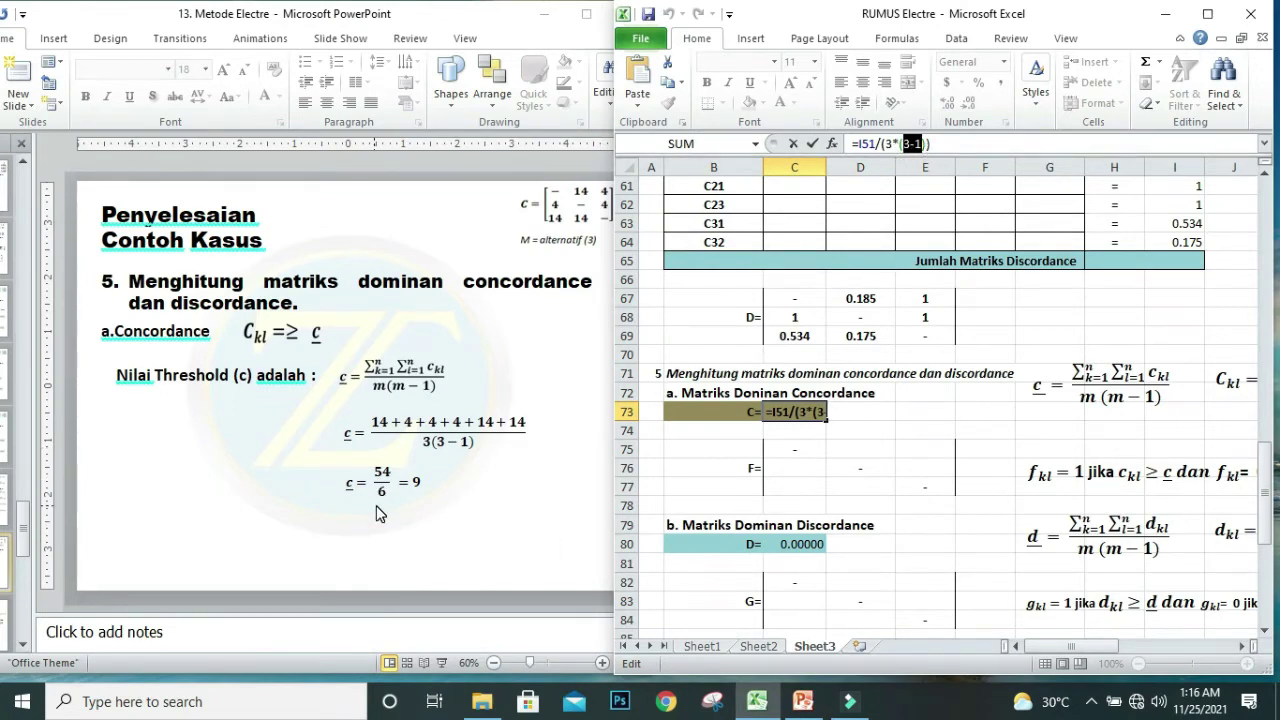
{"action": "left_click", "coordinate": [797, 428]}
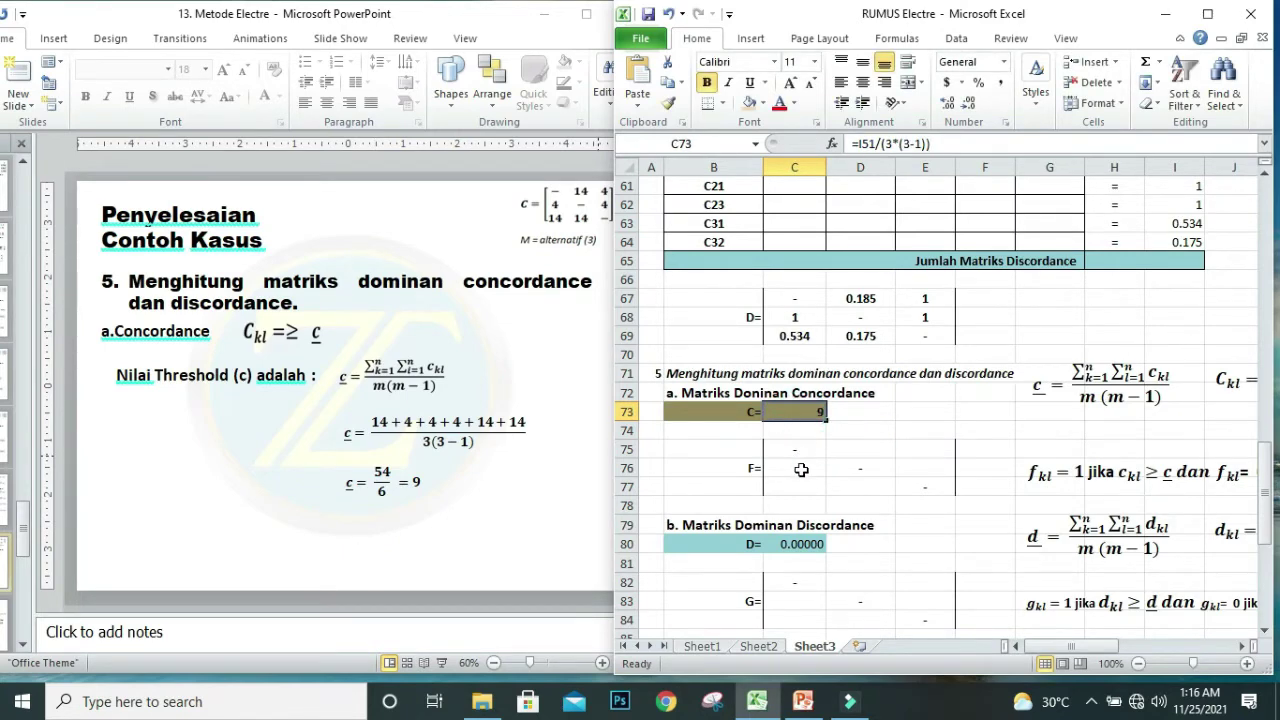
Advance the PowerPoint deck to the matrix F slide, then in Excel compare the concordance values I45:I50 with the threshold in C73.
{"action": "left_click", "coordinate": [564, 548]}
{"action": "left_click", "coordinate": [644, 593]}
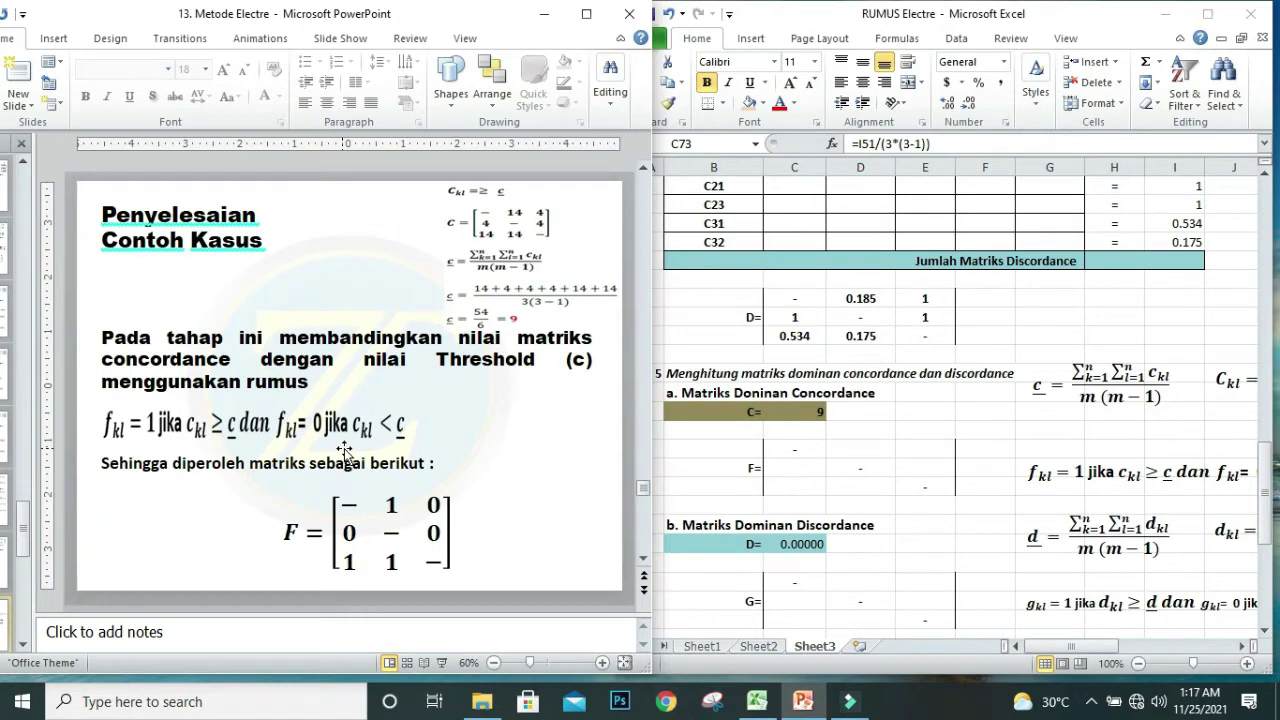
{"action": "left_click", "coordinate": [852, 462]}
{"action": "scroll", "coordinate": [852, 462], "scroll_direction": "up", "scroll_amount": 6}
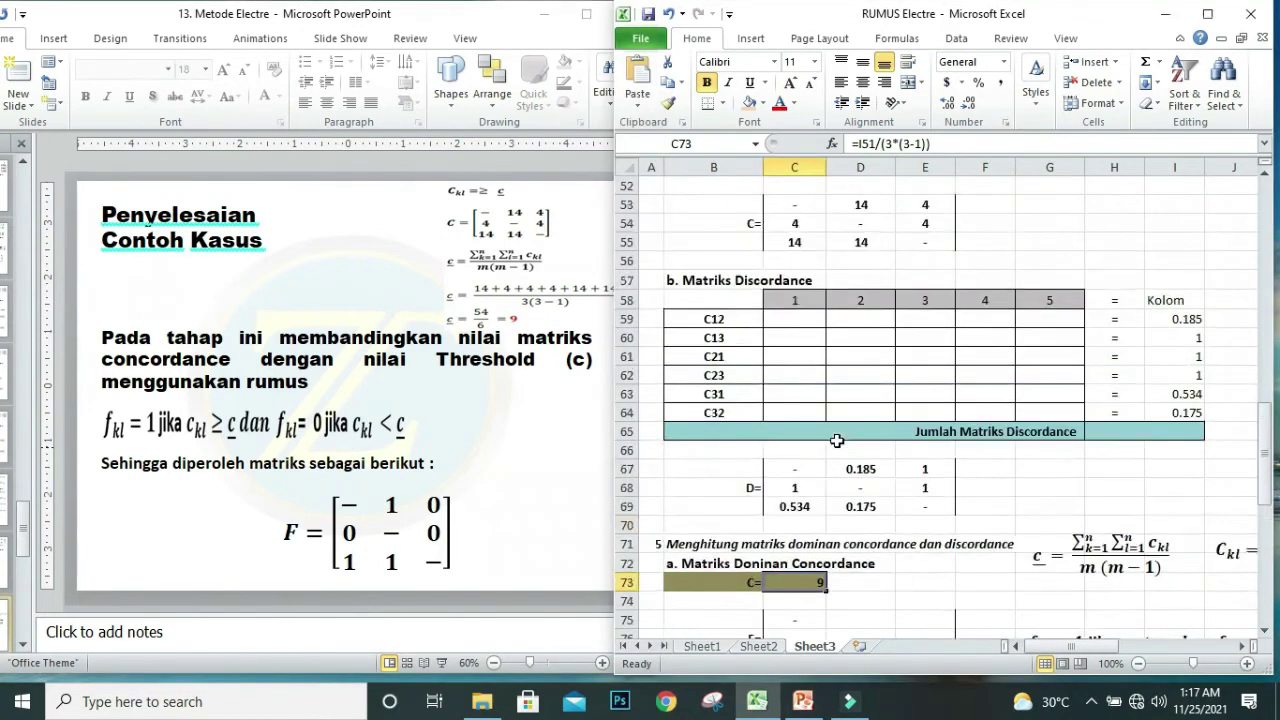
{"action": "left_click_drag", "start_coordinate": [1194, 224], "coordinate": [1190, 317]}
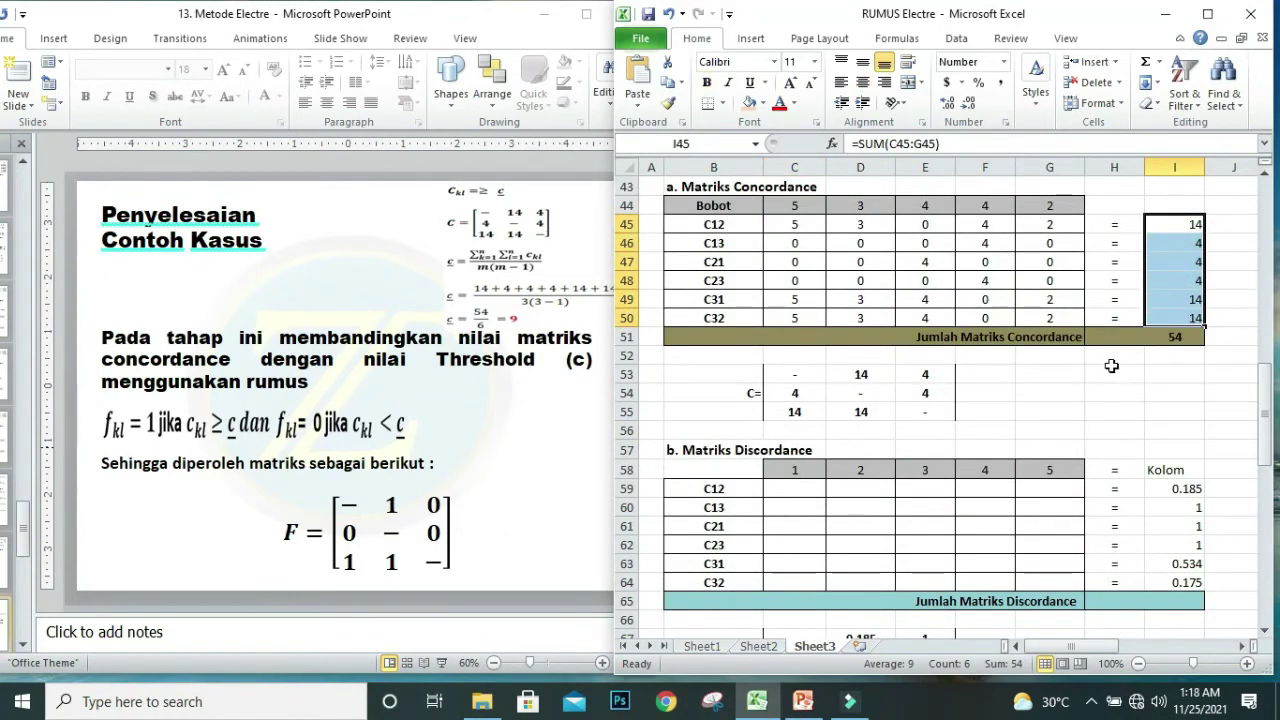
{"action": "scroll", "coordinate": [1115, 362], "scroll_direction": "down", "scroll_amount": 6}
{"action": "left_click", "coordinate": [795, 417]}
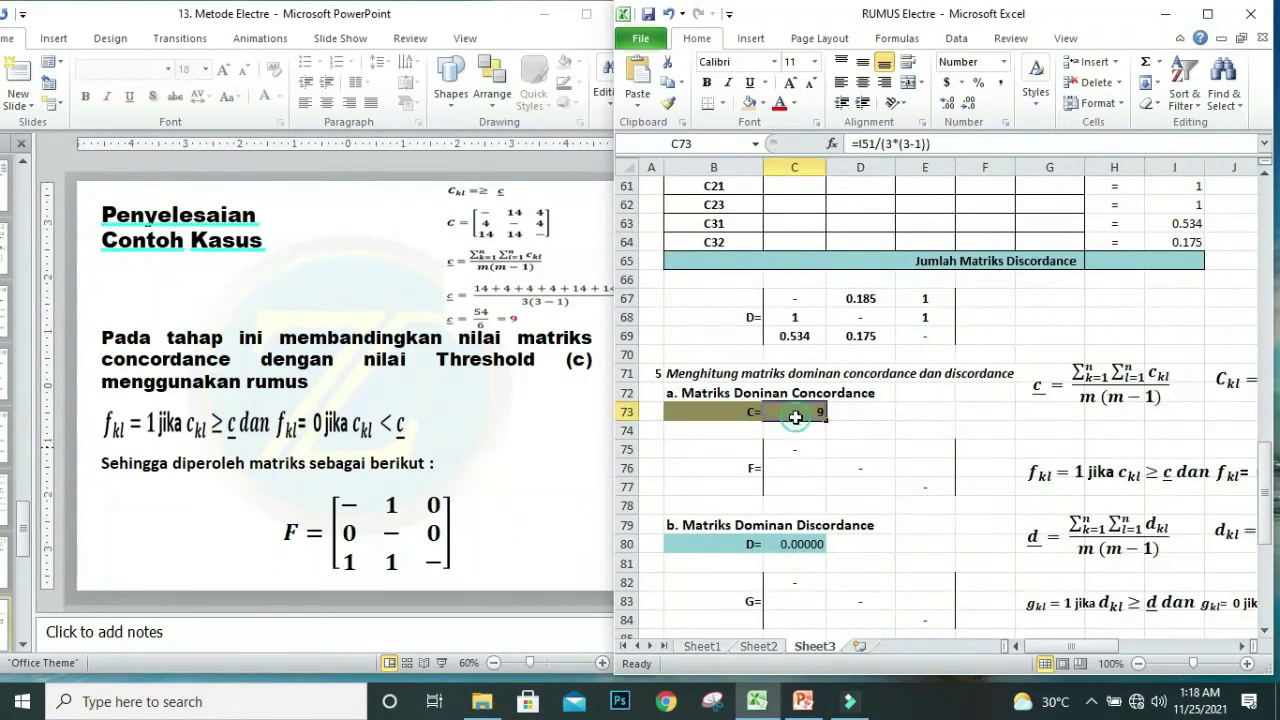
Enter =IF(I45>=C73,1) in D75 as the first row, second column element of matrix F.
{"action": "left_click", "coordinate": [860, 450]}
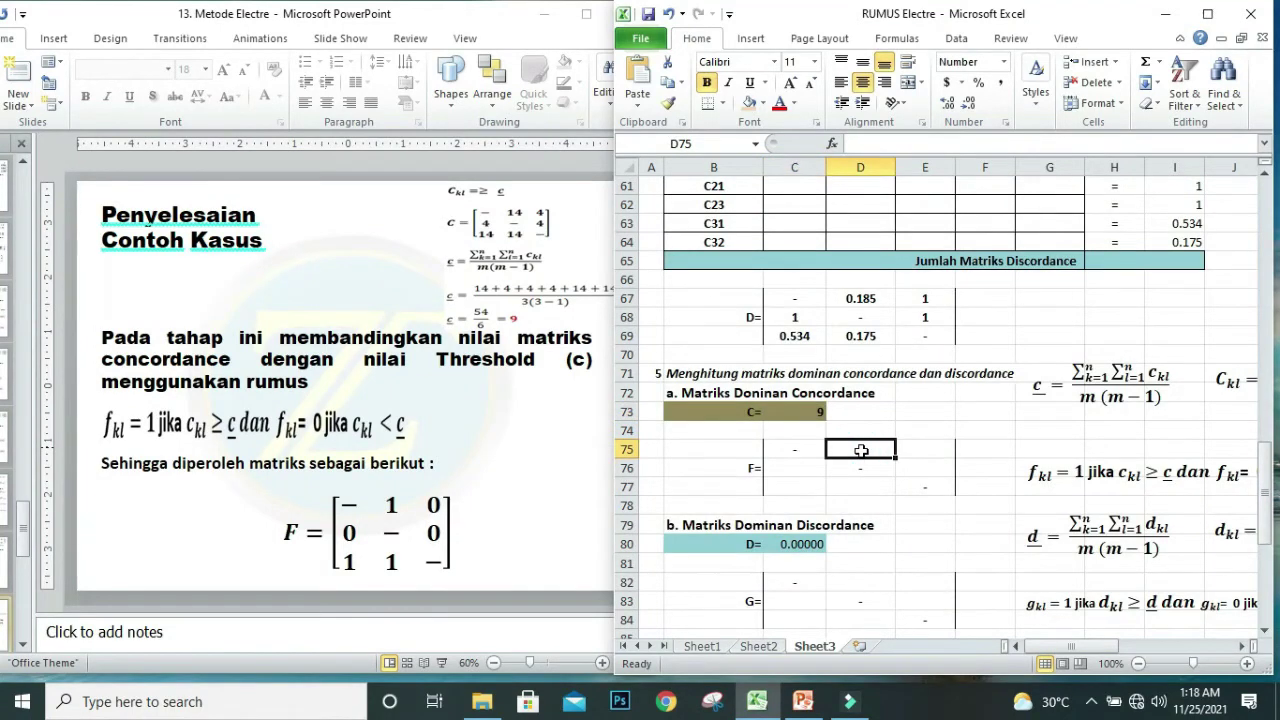
{"action": "type", "text": "="}
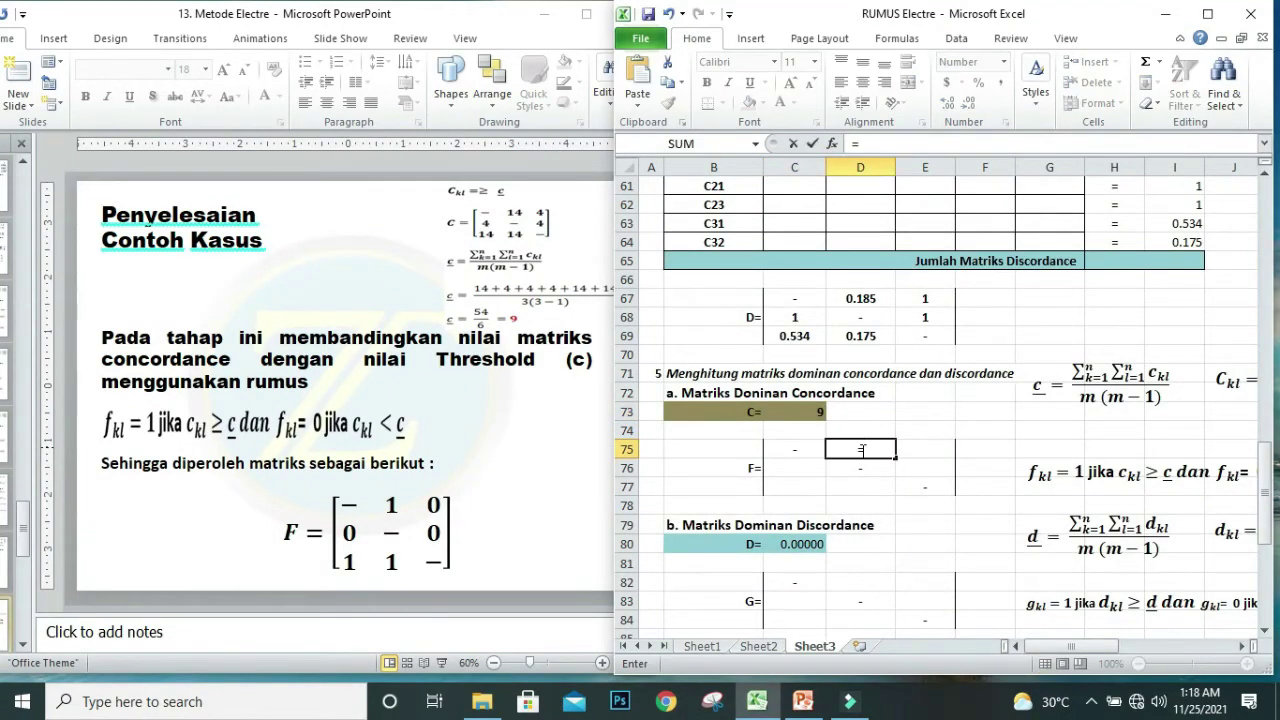
{"action": "type", "text": "IF"}
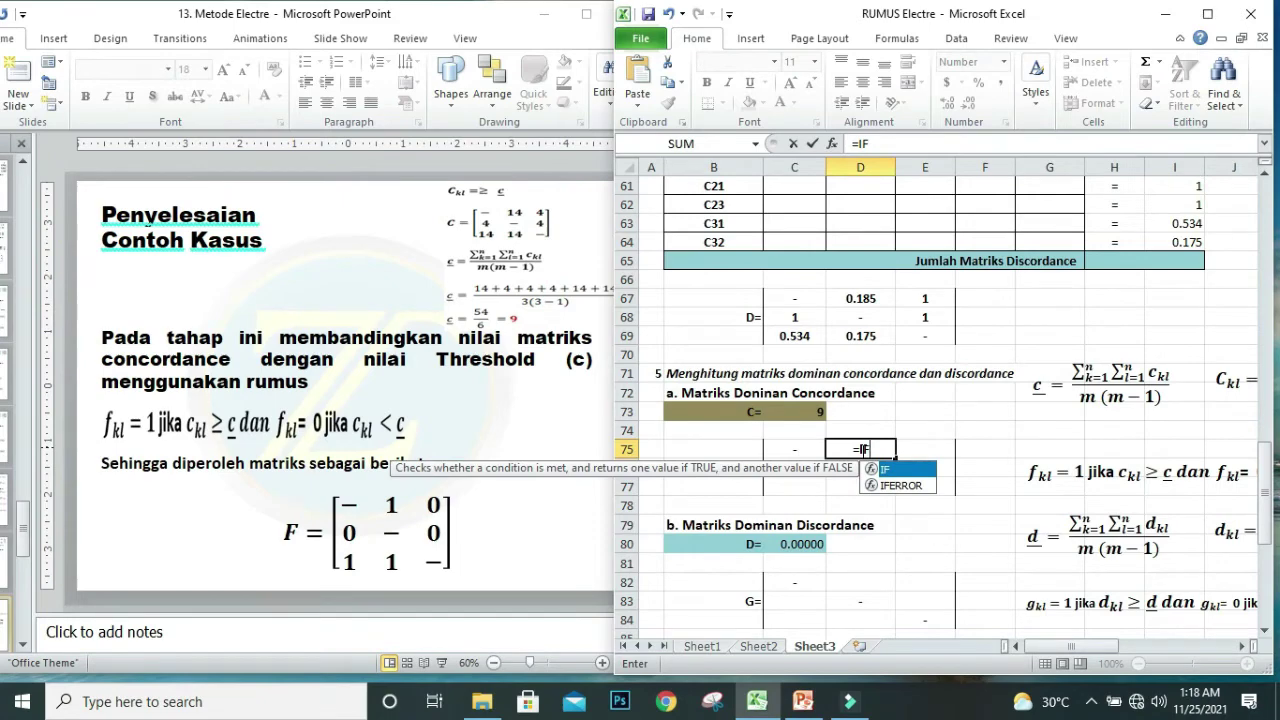
{"action": "type", "text": "("}
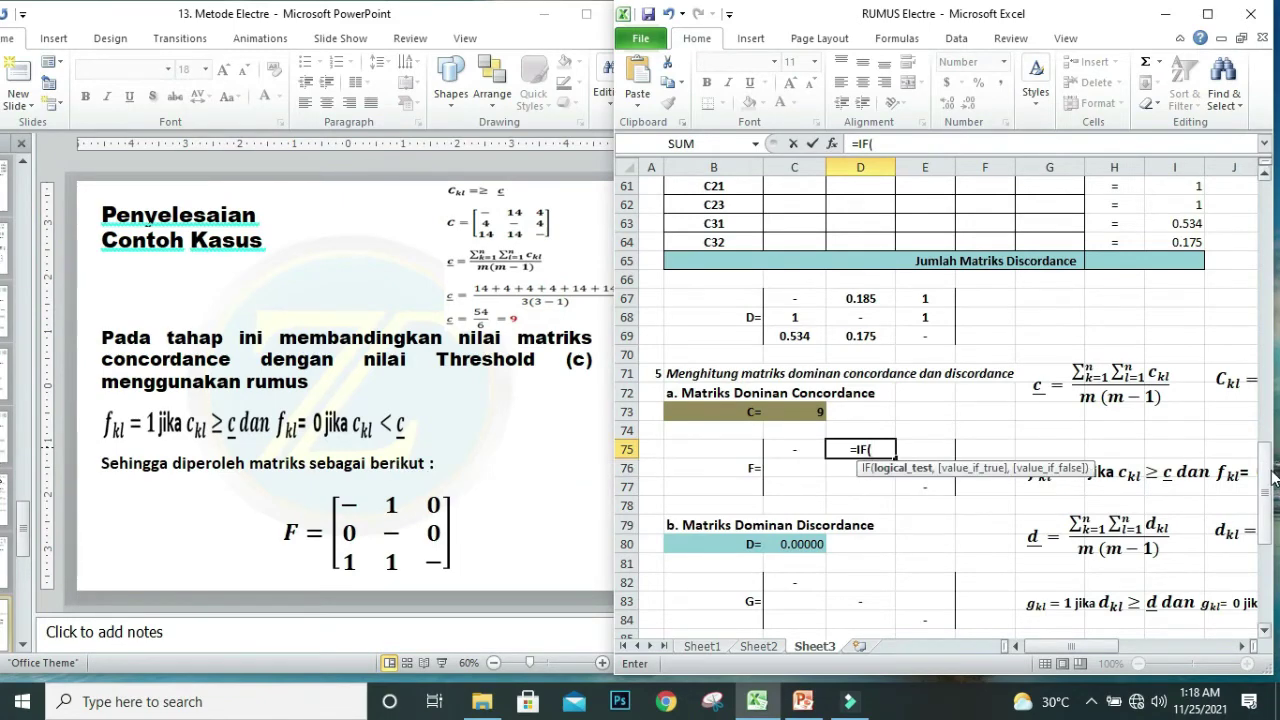
{"action": "mouse_move", "coordinate": [1273, 478]}
{"action": "left_mouse_down"}
{"action": "mouse_move", "coordinate": [1276, 403]}
{"action": "mouse_move", "coordinate": [1273, 478]}
{"action": "left_mouse_up"}
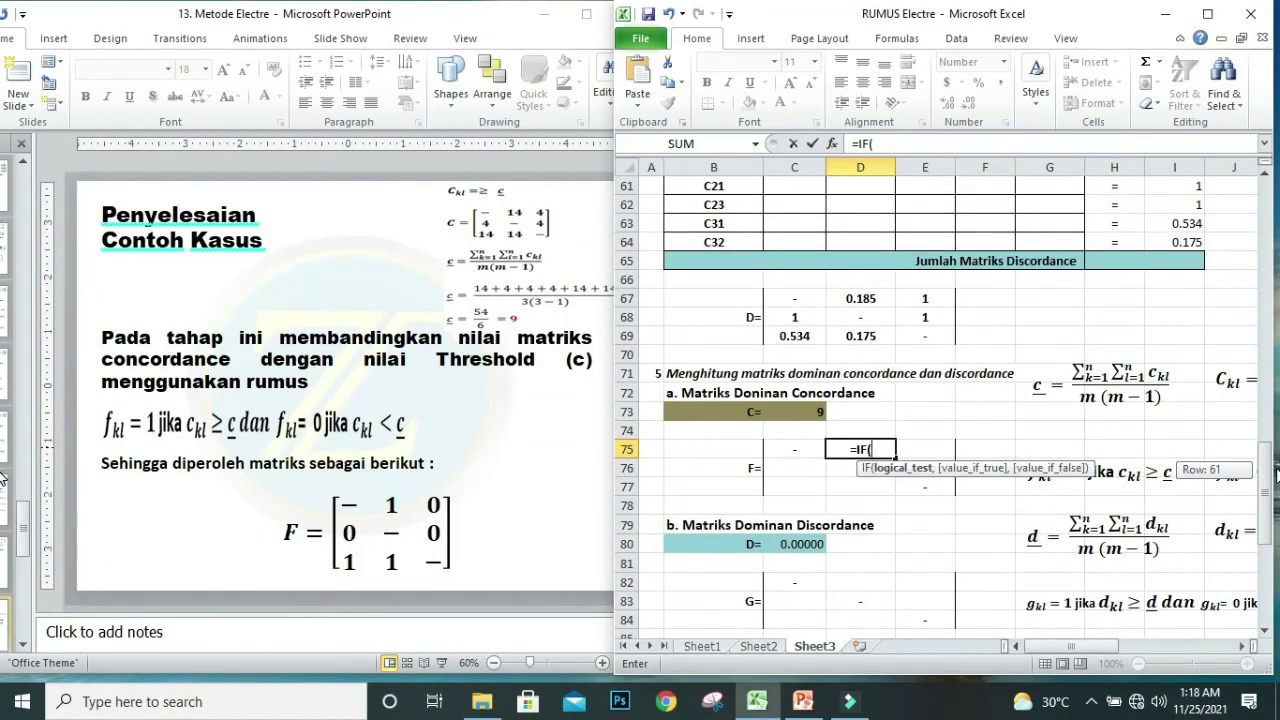
{"action": "left_click_drag", "start_coordinate": [1276, 478], "coordinate": [1274, 372]}
{"action": "left_click", "coordinate": [1187, 339]}
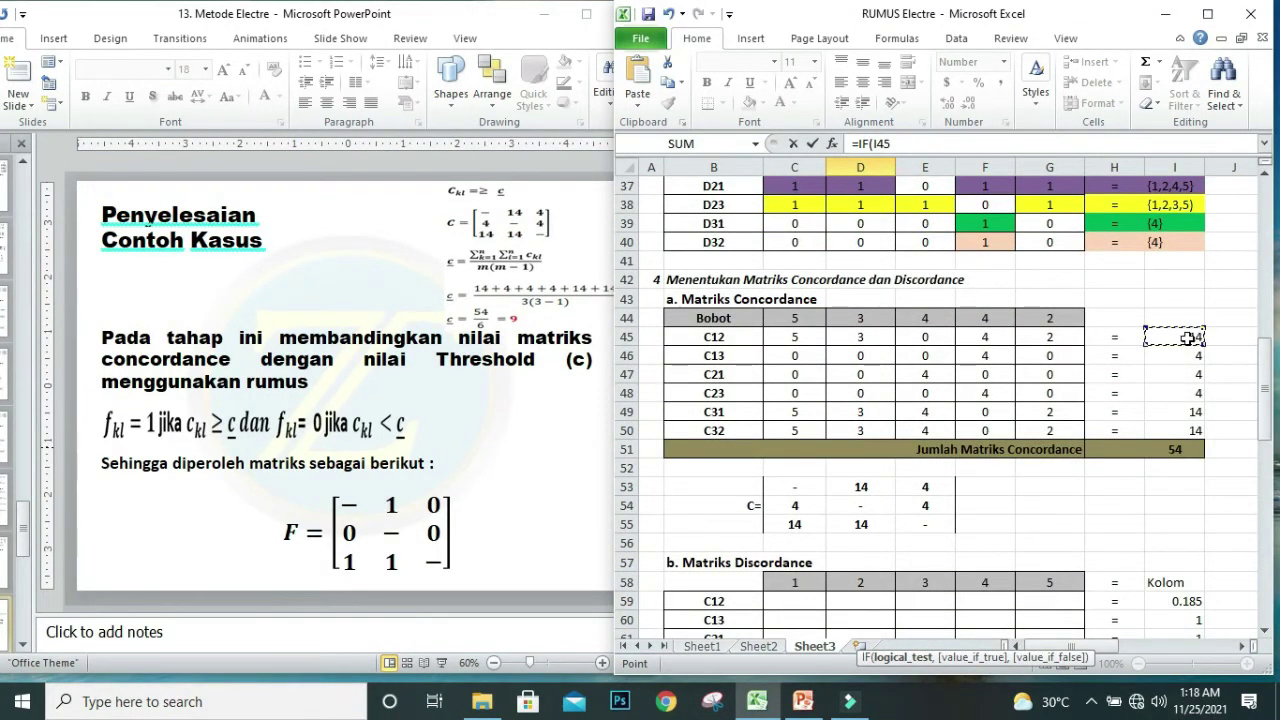
{"action": "type", "text": ">"}
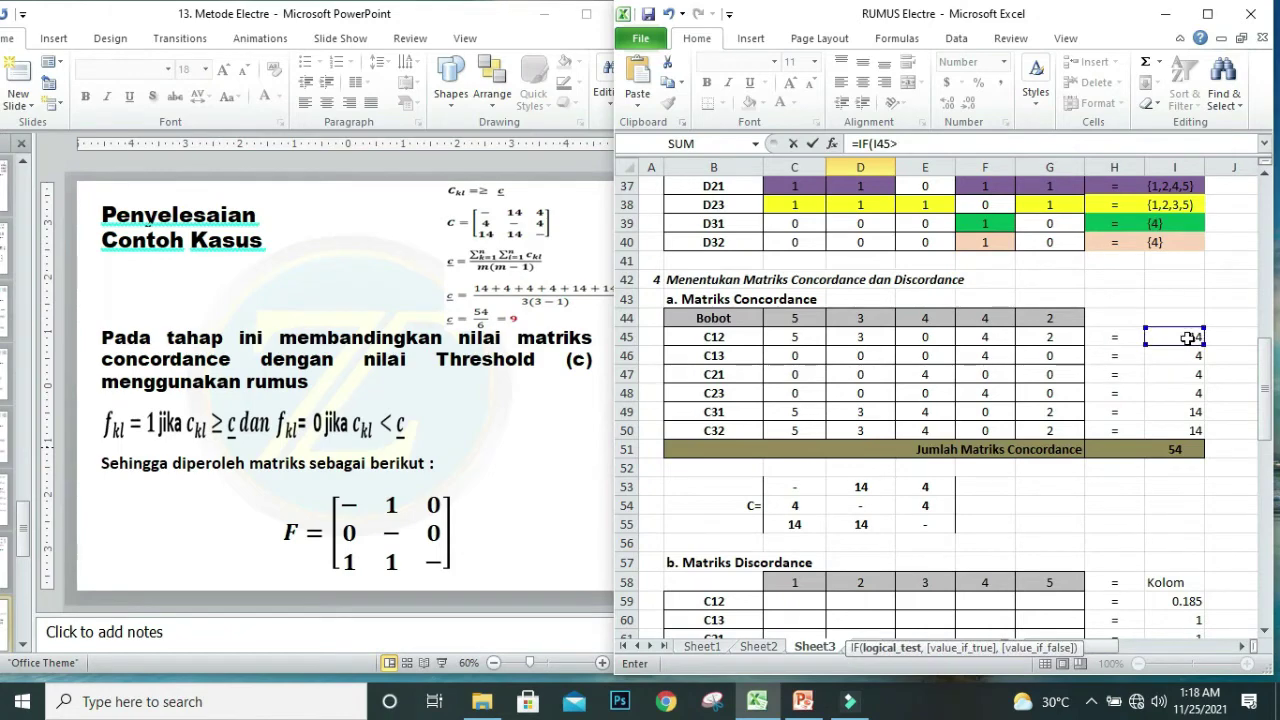
{"action": "type", "text": "="}
{"action": "scroll", "coordinate": [1268, 390], "scroll_direction": "down", "scroll_amount": 9}
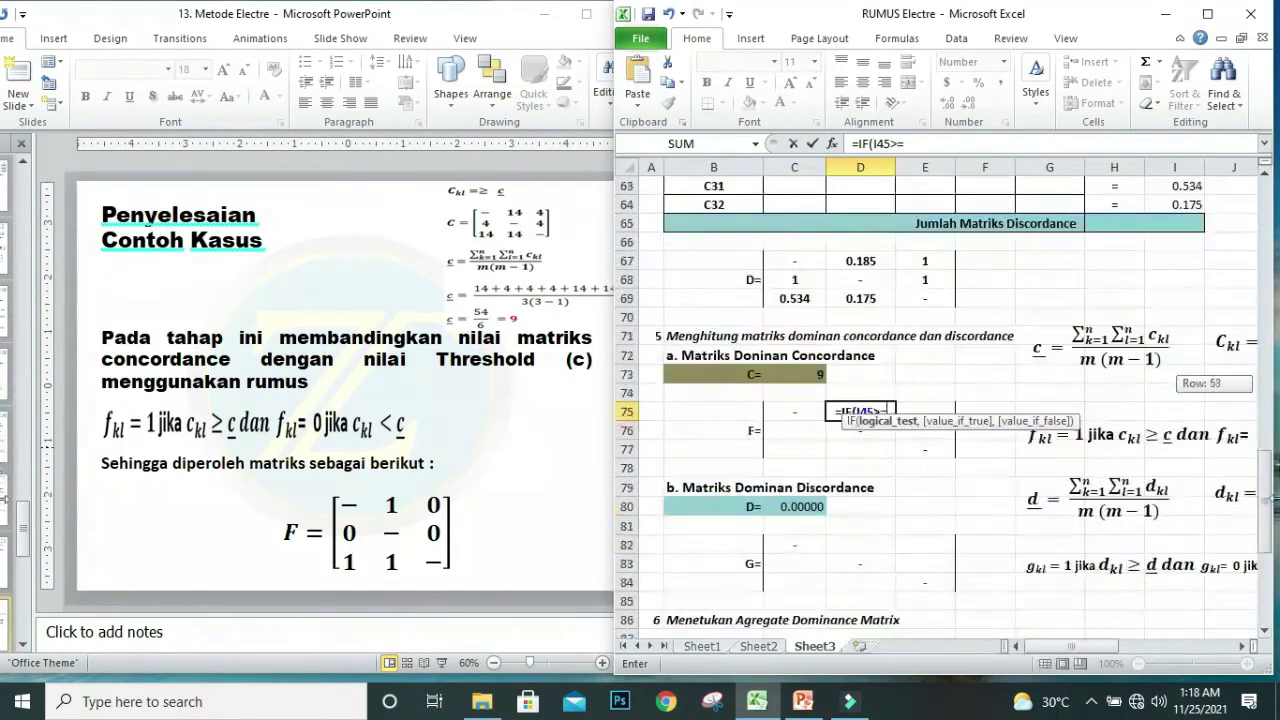
{"action": "left_click", "coordinate": [817, 377]}
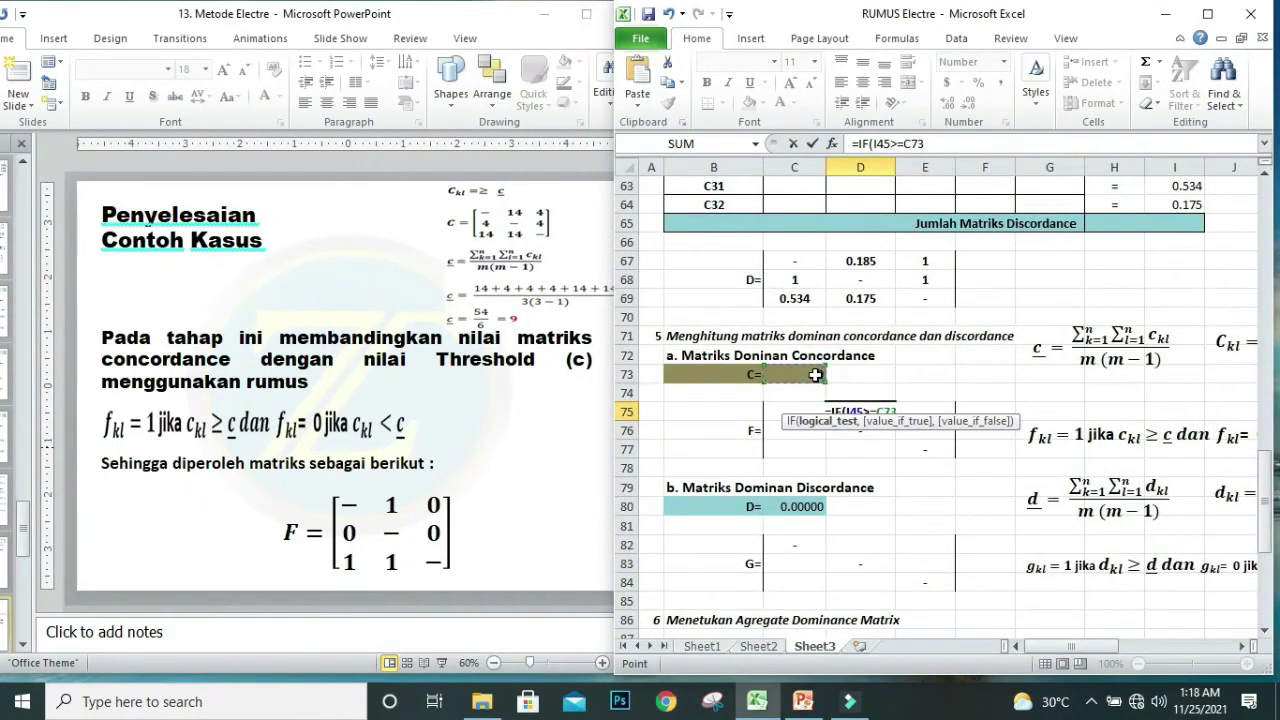
{"action": "type", "text": ","}
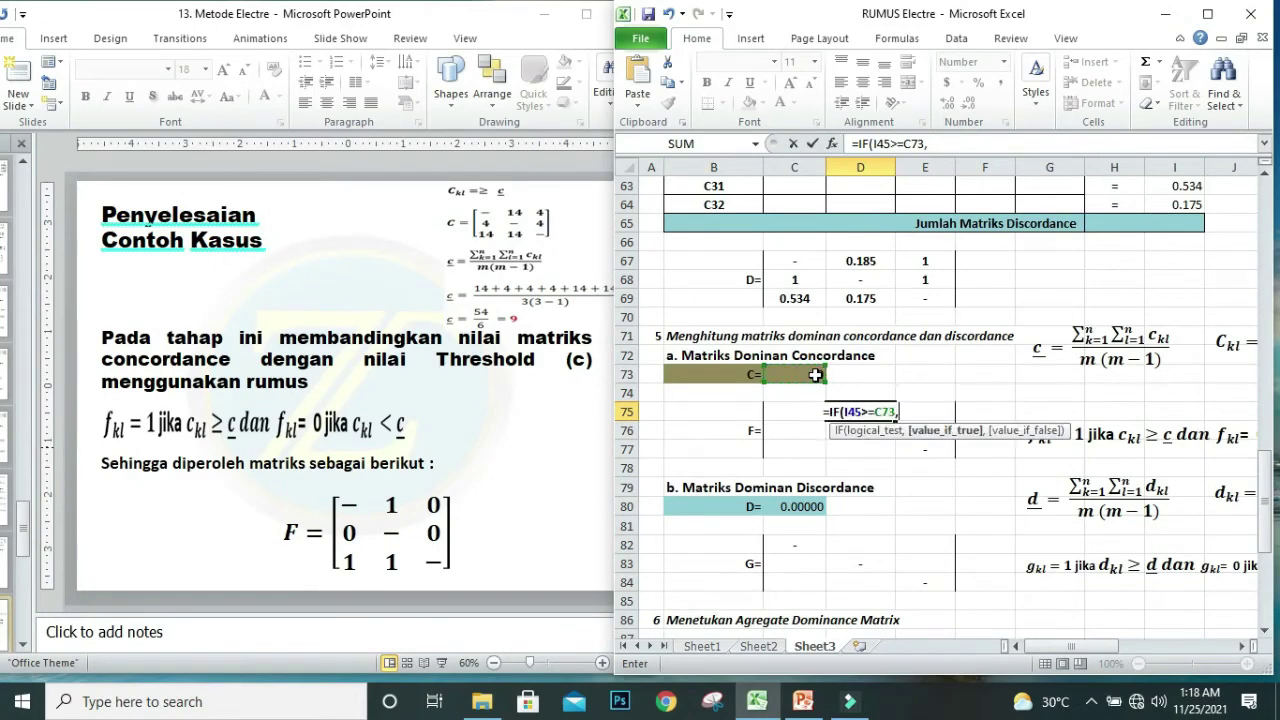
{"action": "type", "text": "1"}
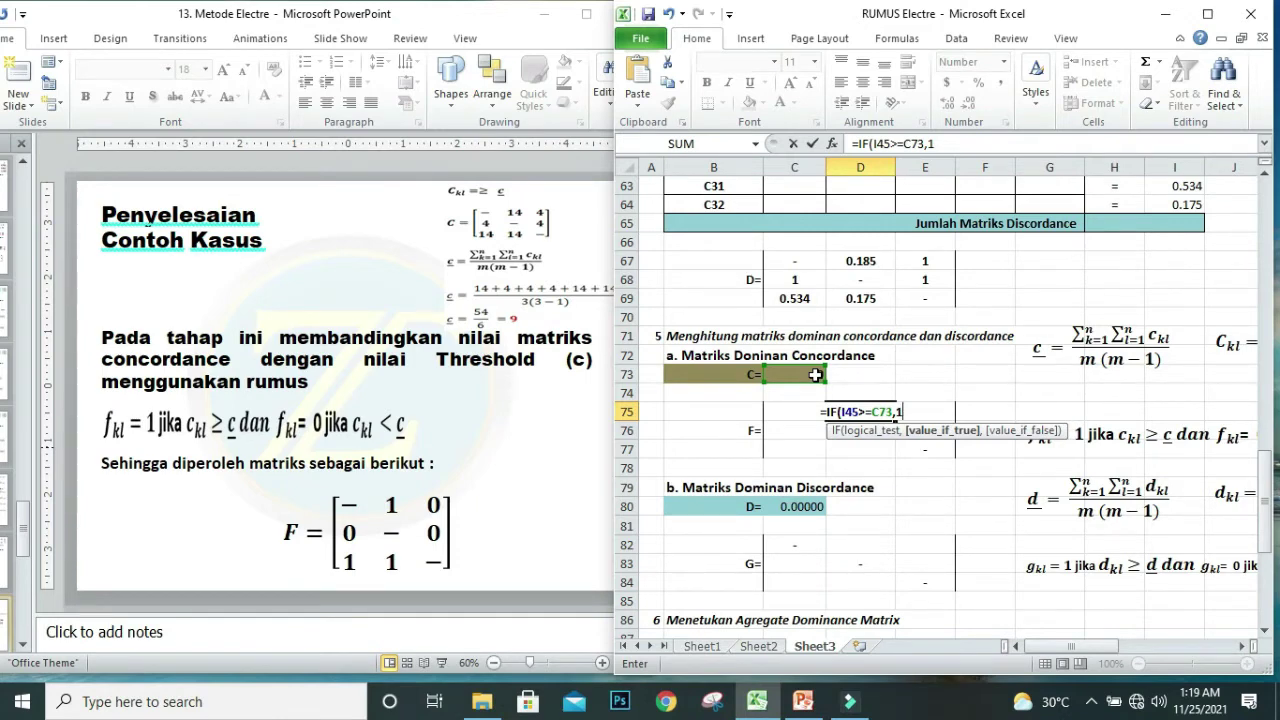
{"action": "type", "text": ")"}
{"action": "key", "text": "Return"}
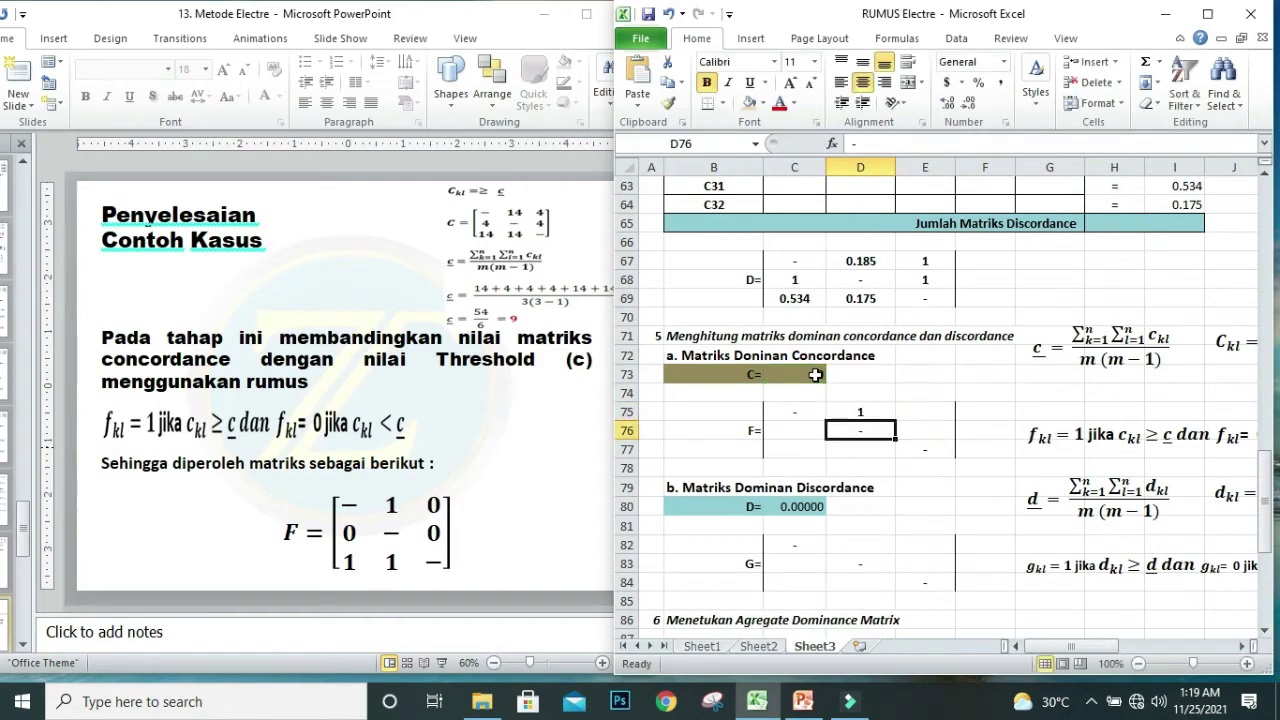
Review the D75 formula of matrix F against the C12 concordance value in I45 and the threshold in C73.
{"action": "left_click", "coordinate": [815, 374]}
{"action": "scroll", "coordinate": [1010, 380], "scroll_direction": "up", "scroll_amount": 5}
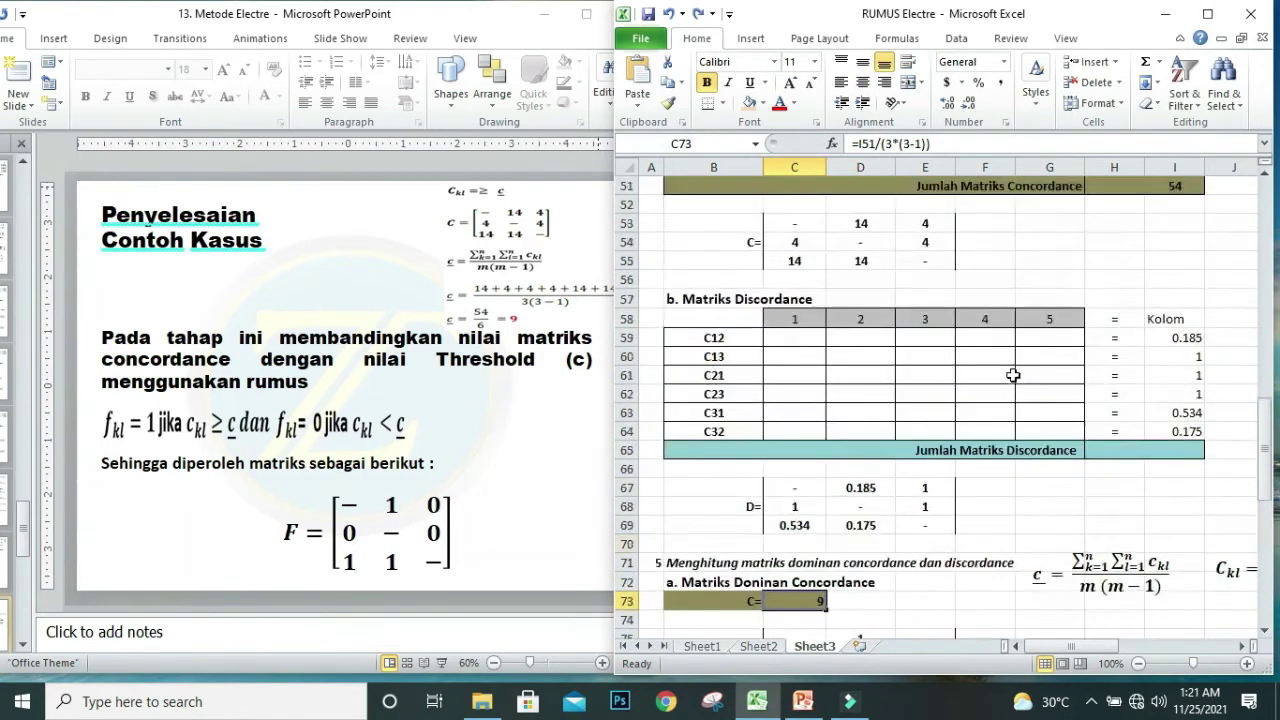
{"action": "scroll", "coordinate": [1100, 410], "scroll_direction": "up", "scroll_amount": 1}
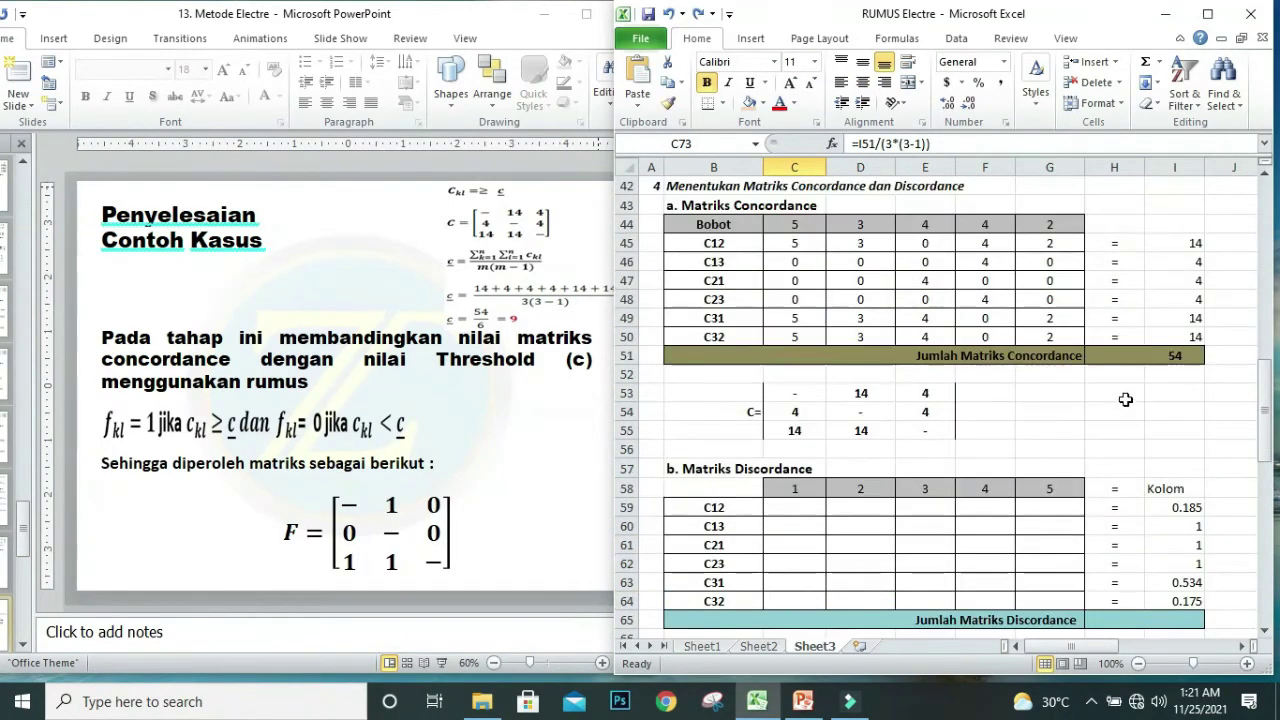
{"action": "scroll", "coordinate": [1127, 400], "scroll_direction": "up", "scroll_amount": 1}
{"action": "left_click", "coordinate": [1176, 243]}
{"action": "scroll", "coordinate": [802, 384], "scroll_direction": "down", "scroll_amount": 7}
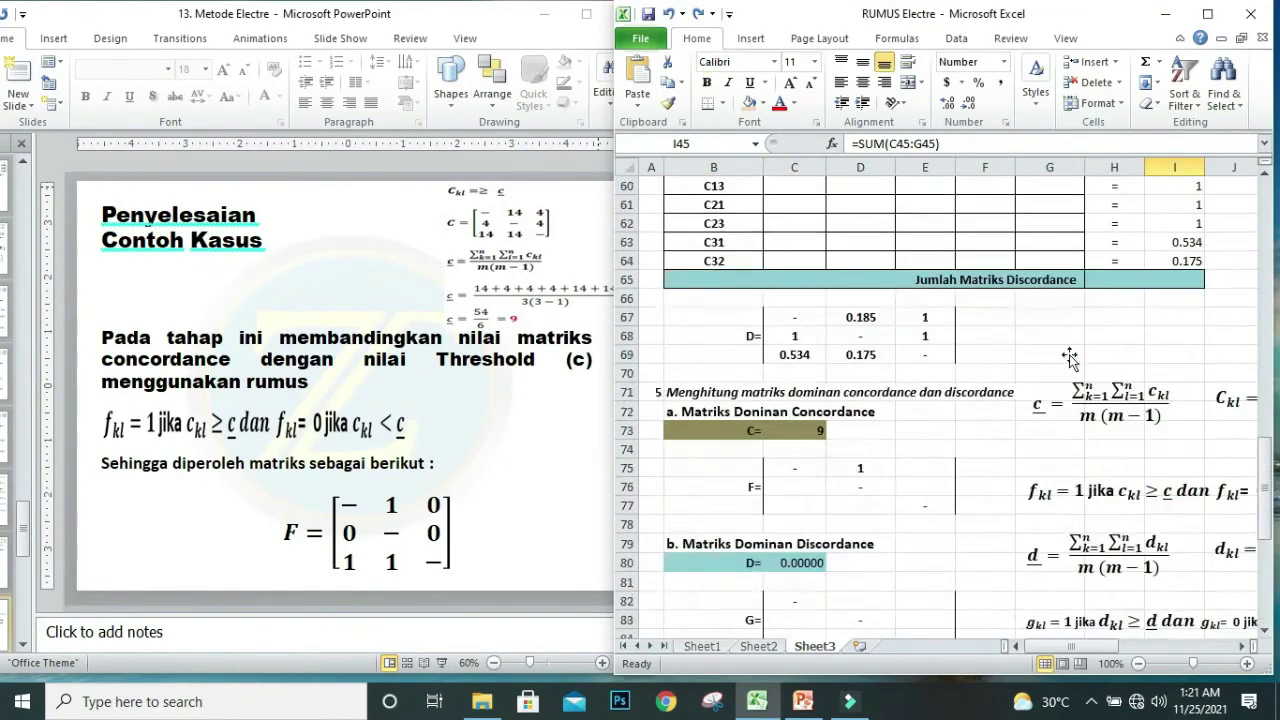
{"action": "left_click", "coordinate": [792, 375]}
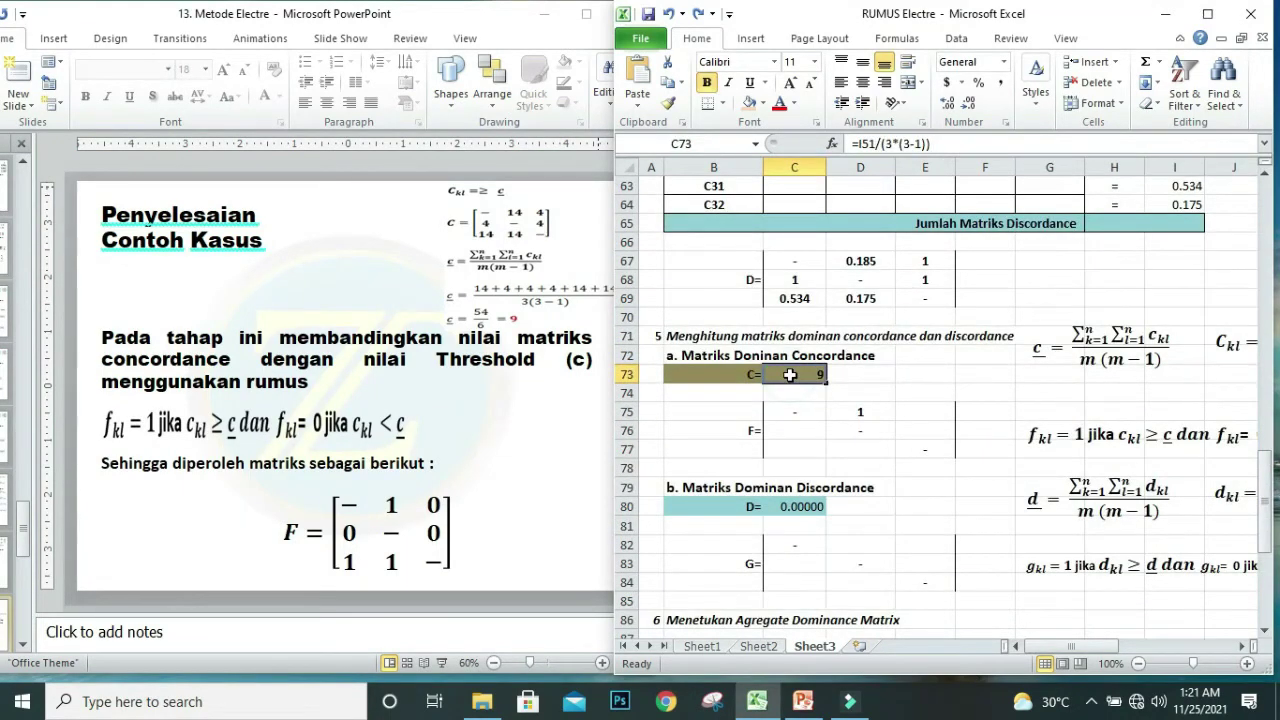
{"action": "left_click", "coordinate": [858, 412]}
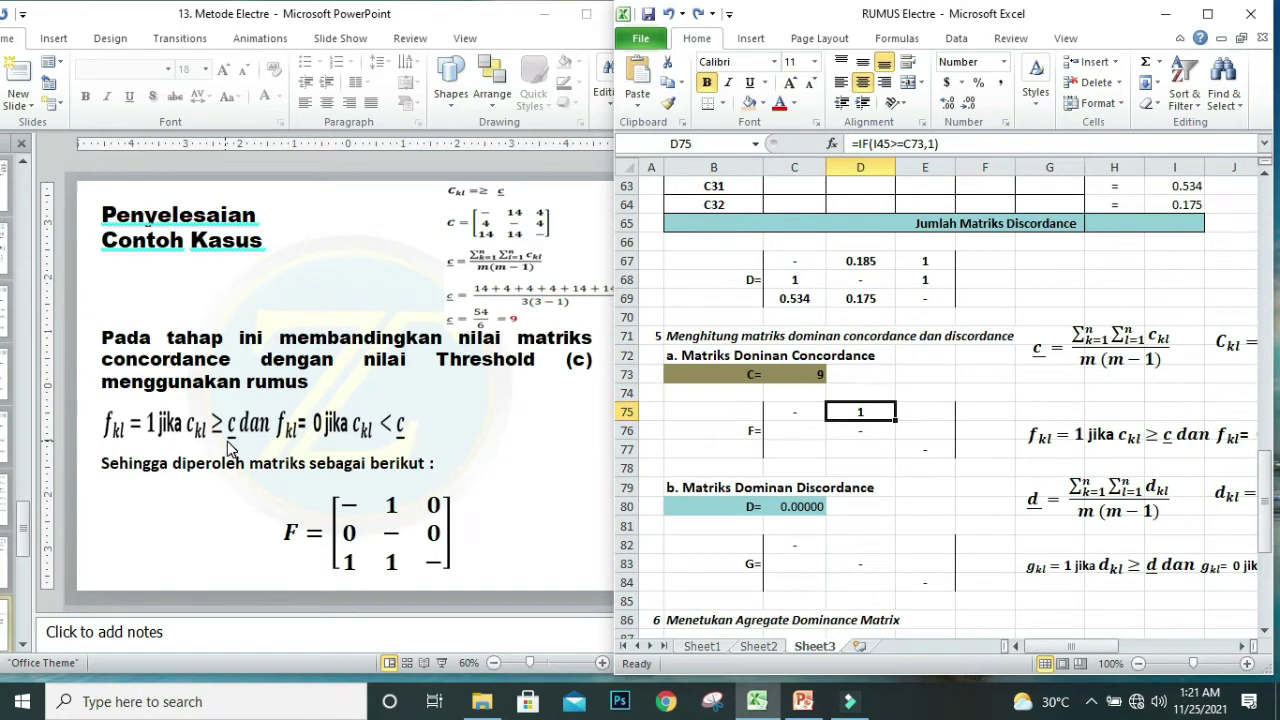
Enter =IF(I46>=C73,1) in E75 as the first row, third column element of matrix F.
{"action": "left_click", "coordinate": [921, 415]}
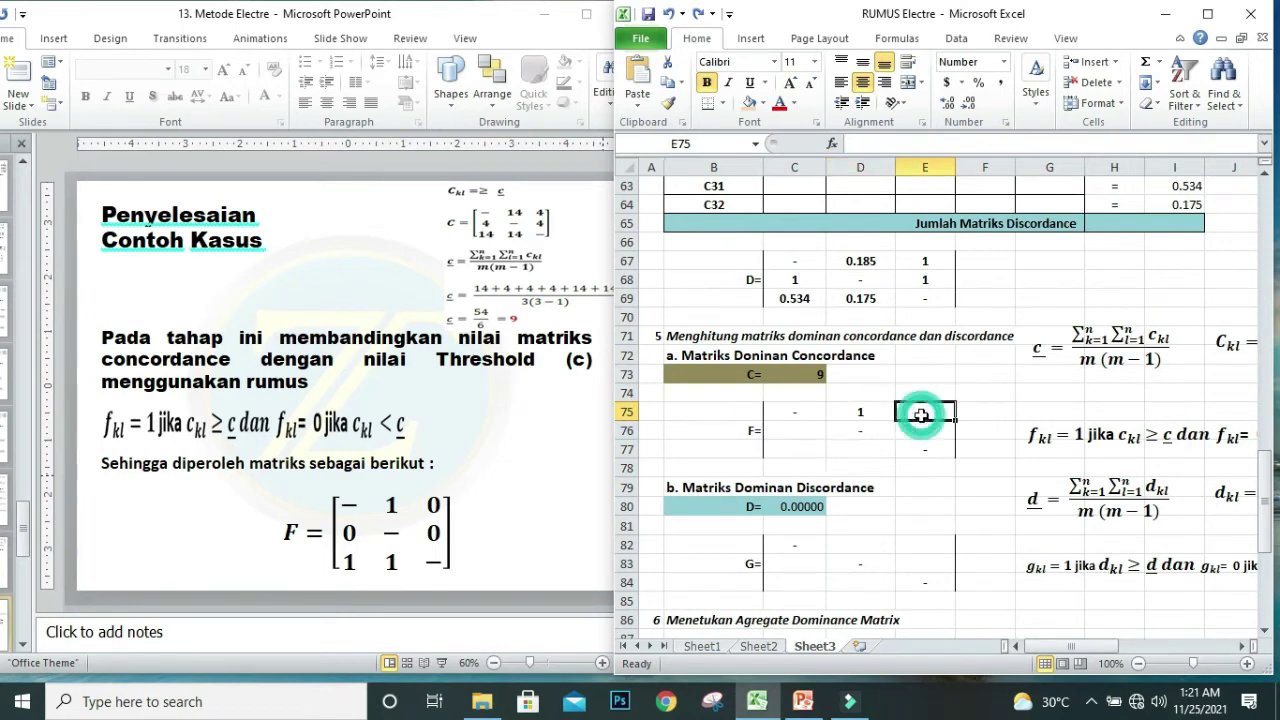
{"action": "scroll", "coordinate": [921, 415], "scroll_direction": "up", "scroll_amount": 3}
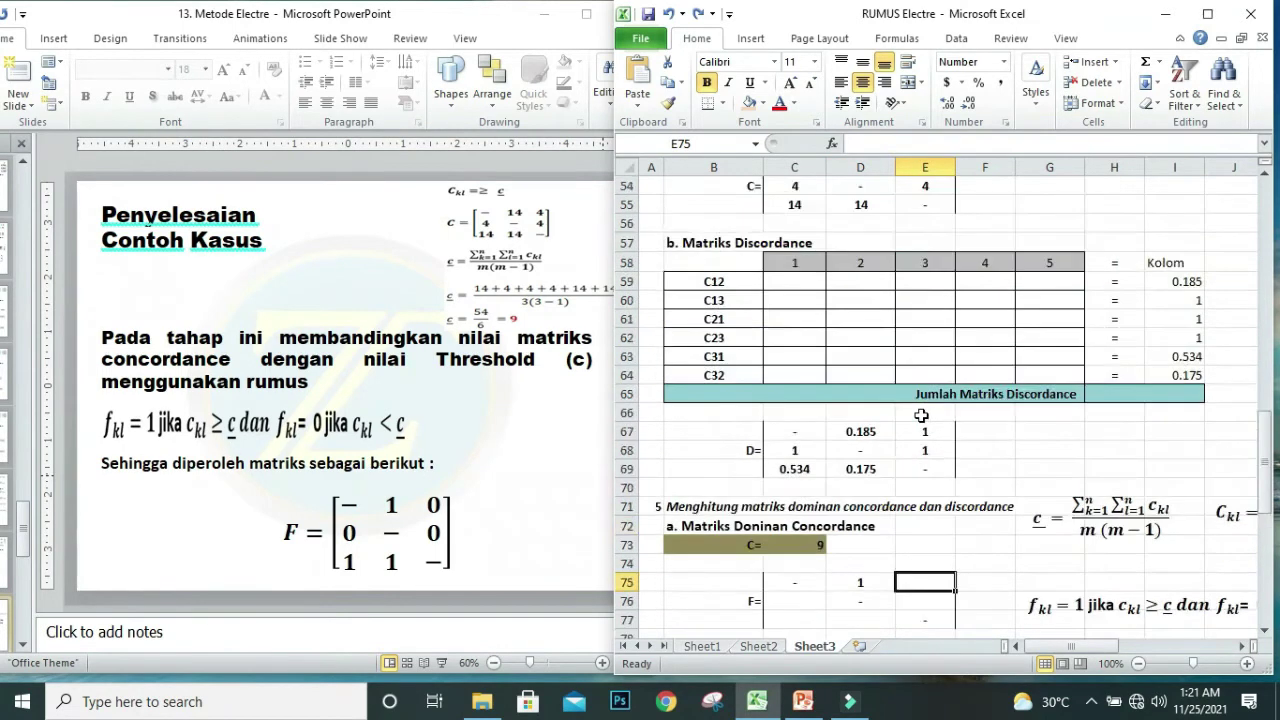
{"action": "scroll", "coordinate": [921, 415], "scroll_direction": "down", "scroll_amount": 2}
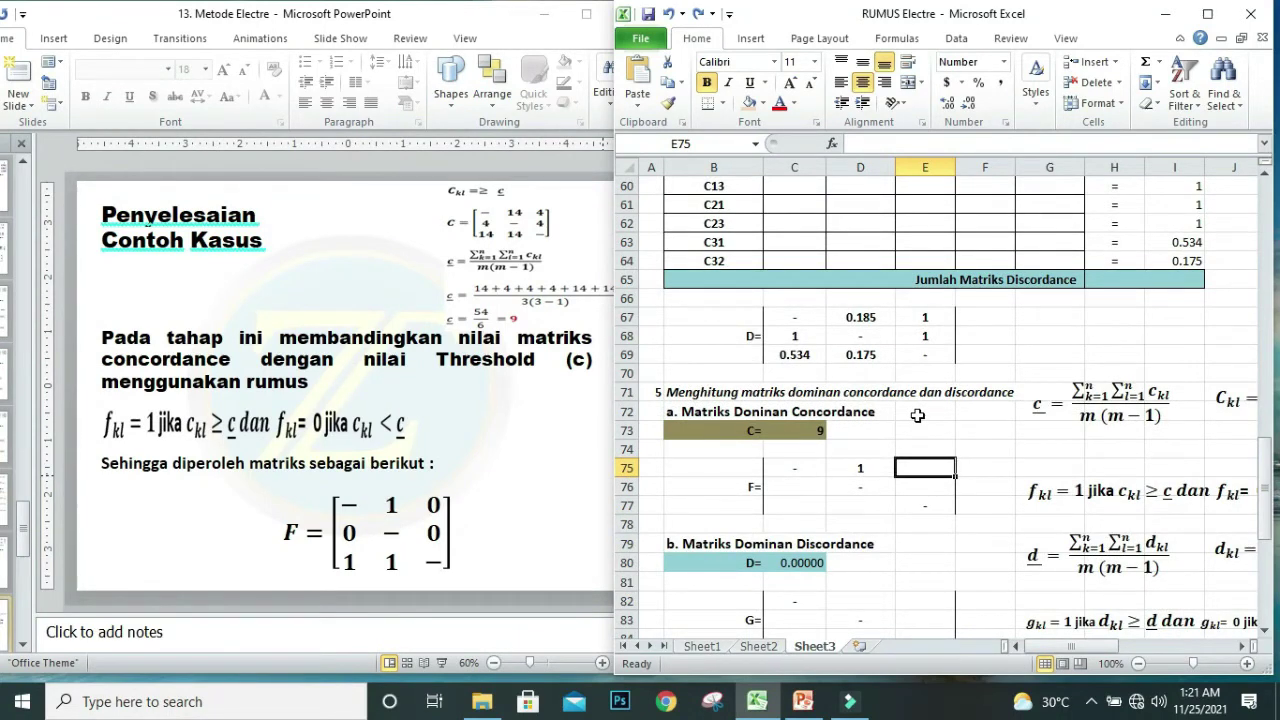
{"action": "type", "text": "="}
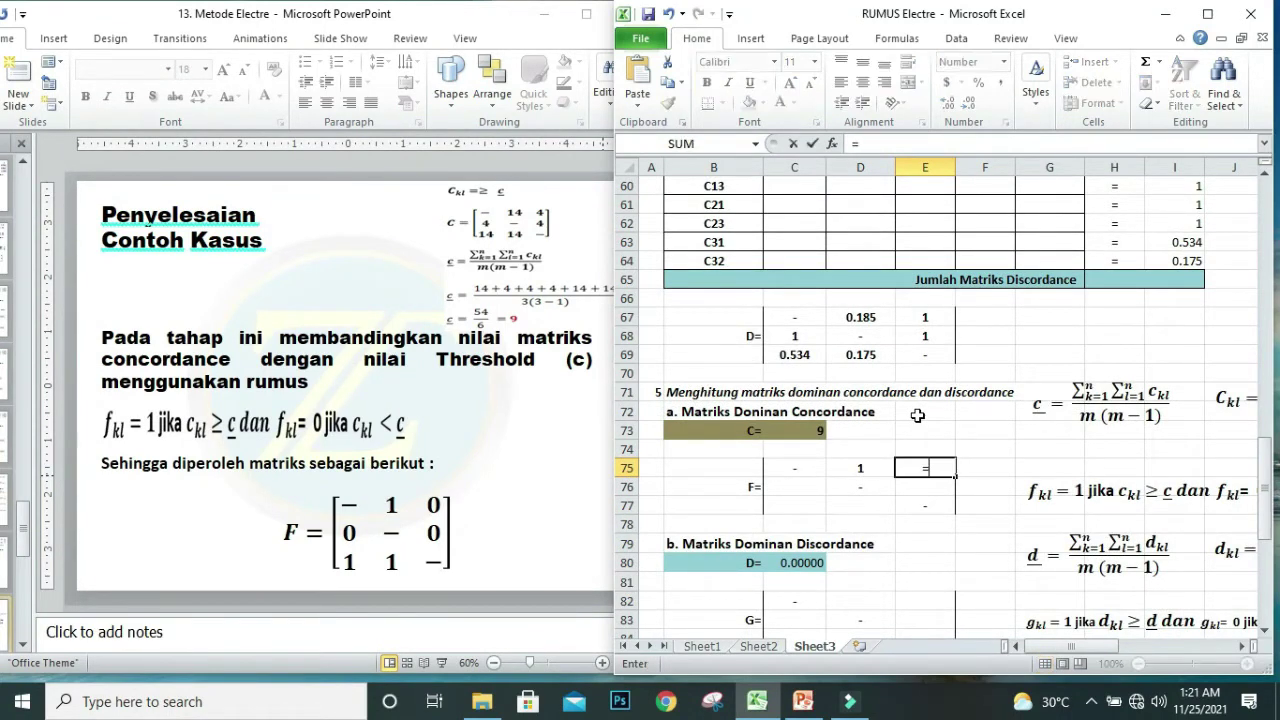
{"action": "type", "text": "IF("}
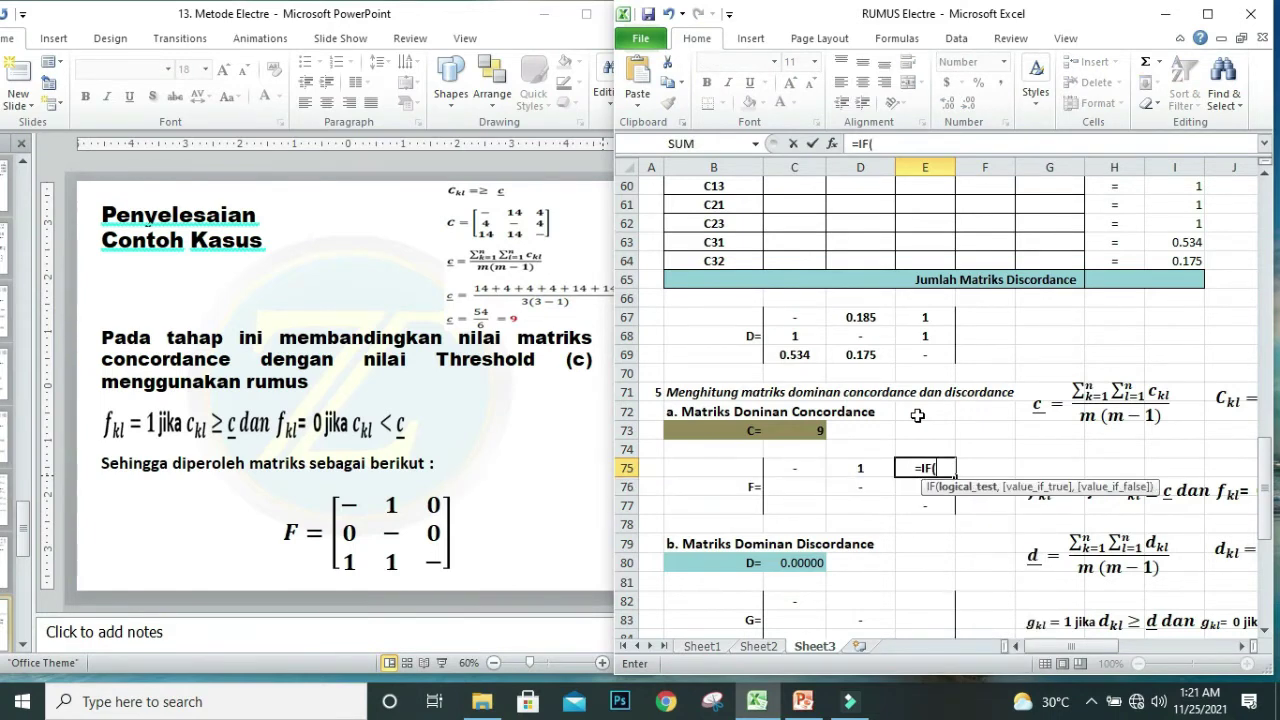
{"action": "scroll", "coordinate": [917, 415], "scroll_direction": "up", "scroll_amount": 8}
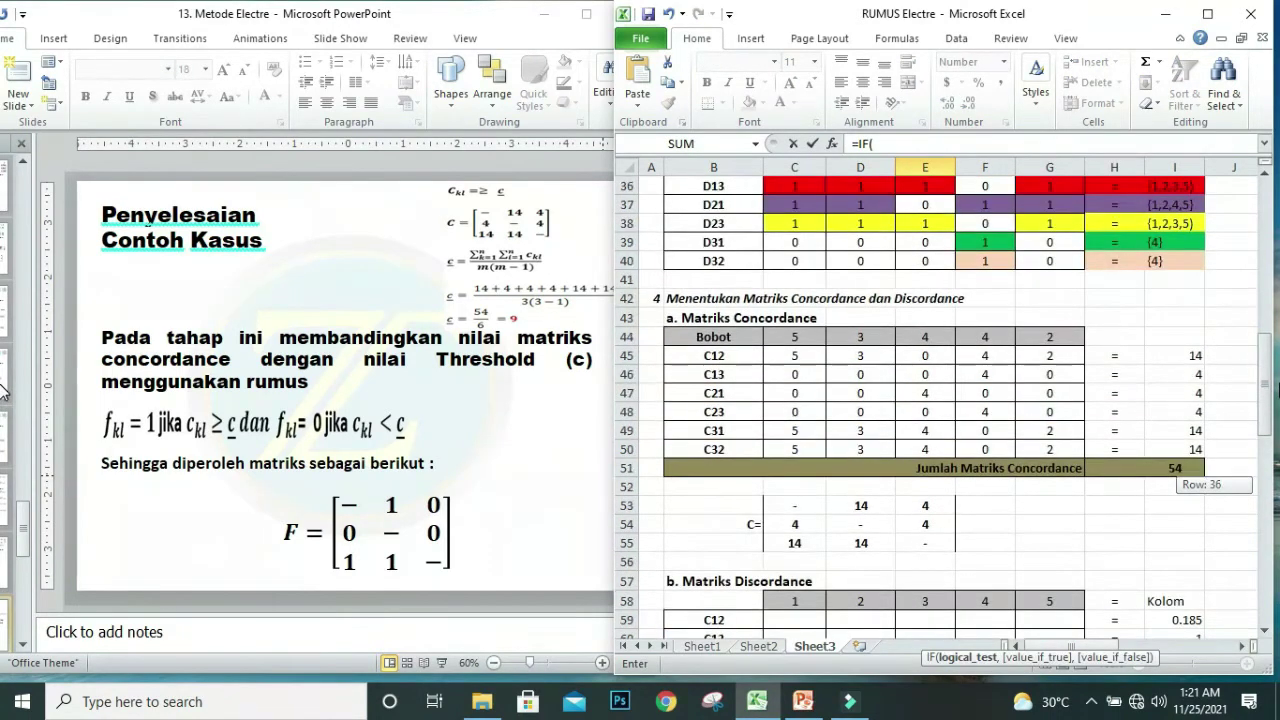
{"action": "left_click", "coordinate": [1176, 375]}
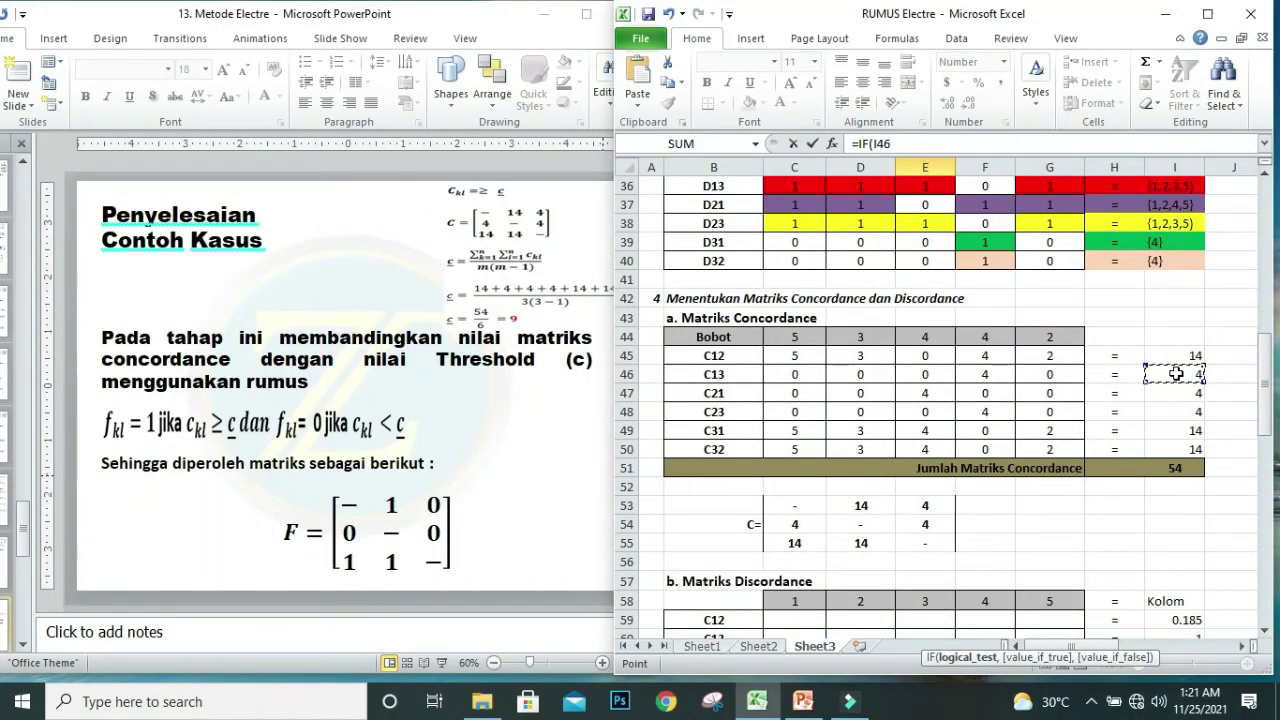
{"action": "type", "text": ">="}
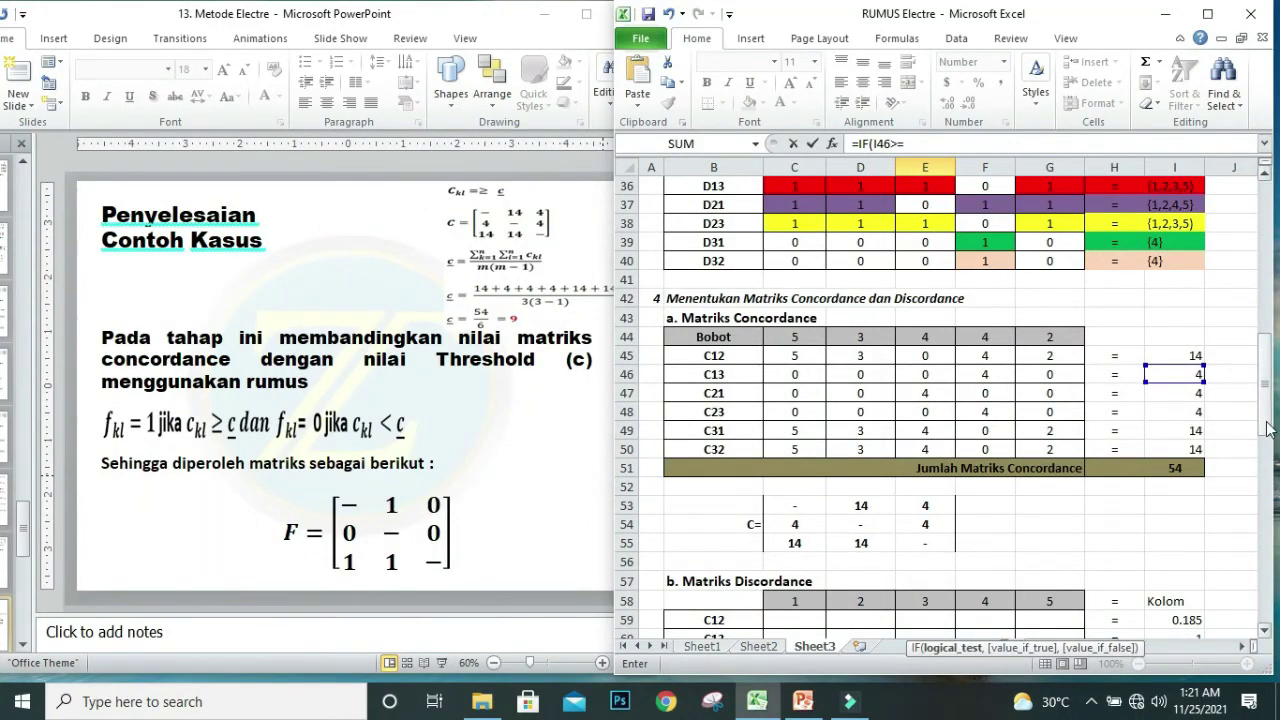
{"action": "left_click_drag", "start_coordinate": [1266, 405], "coordinate": [1268, 466]}
{"action": "left_click", "coordinate": [816, 435]}
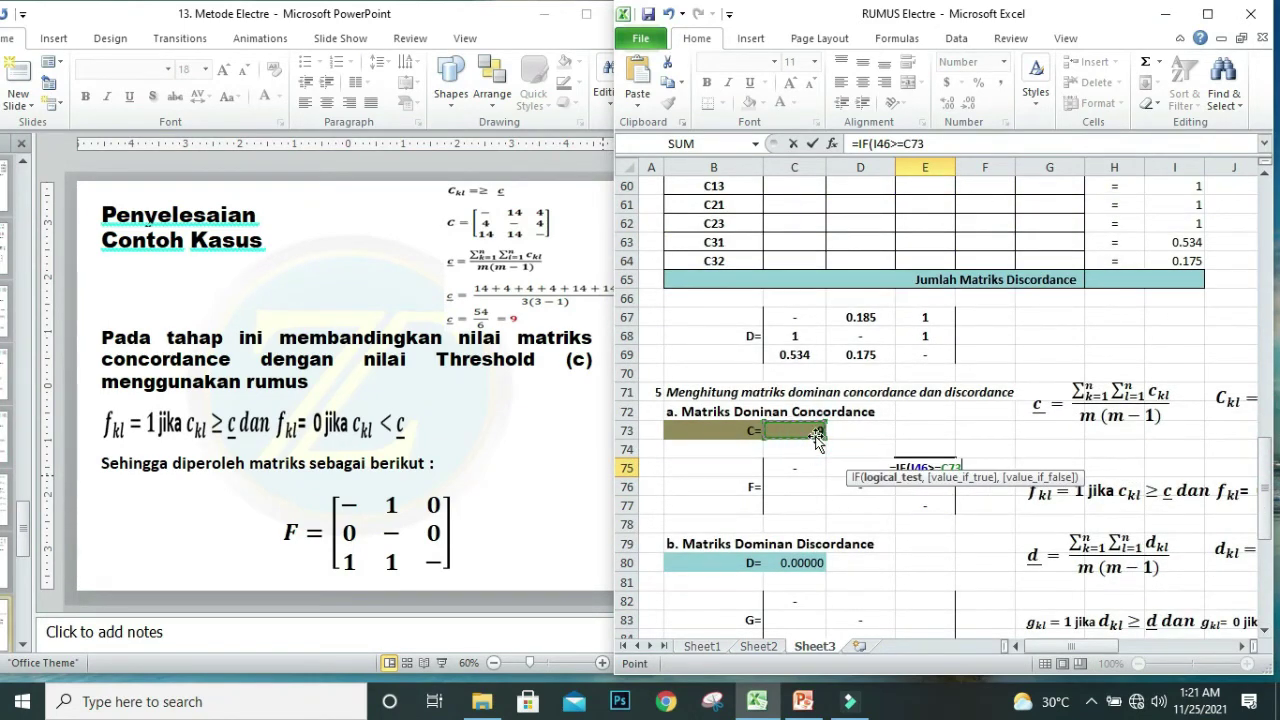
{"action": "type", "text": ",1"}
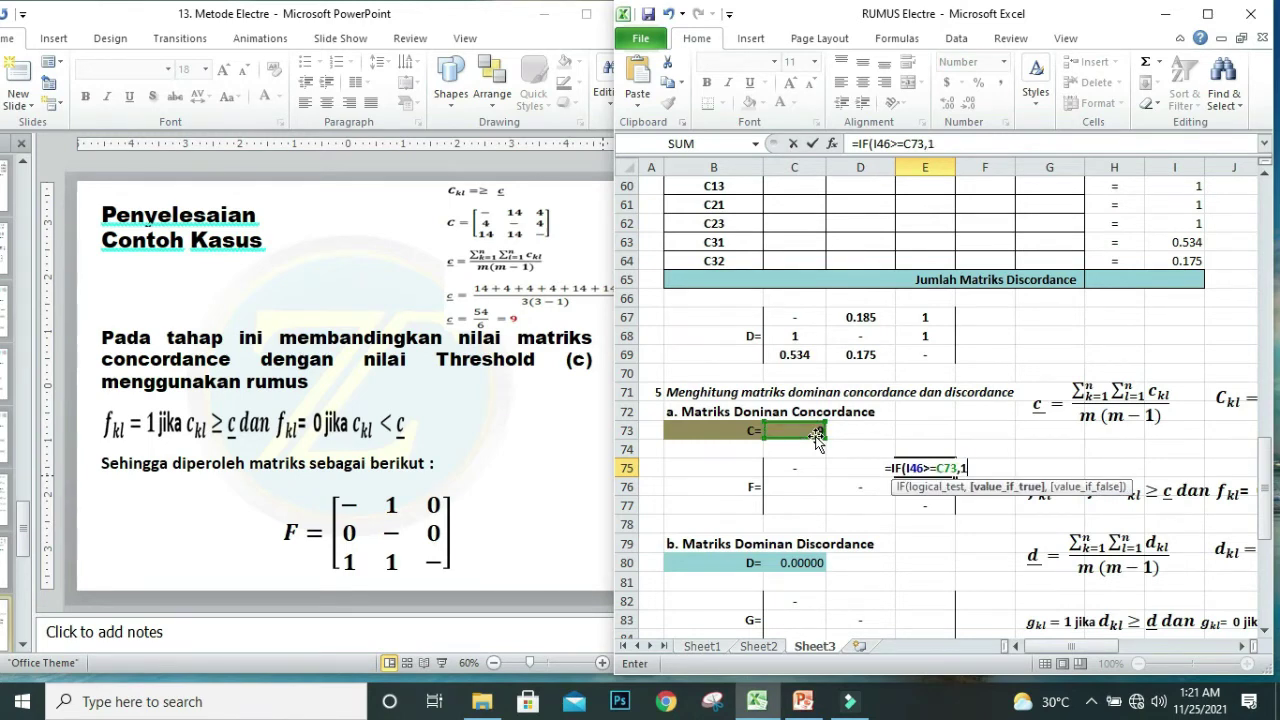
{"action": "type", "text": ")"}
{"action": "key", "text": "Return"}
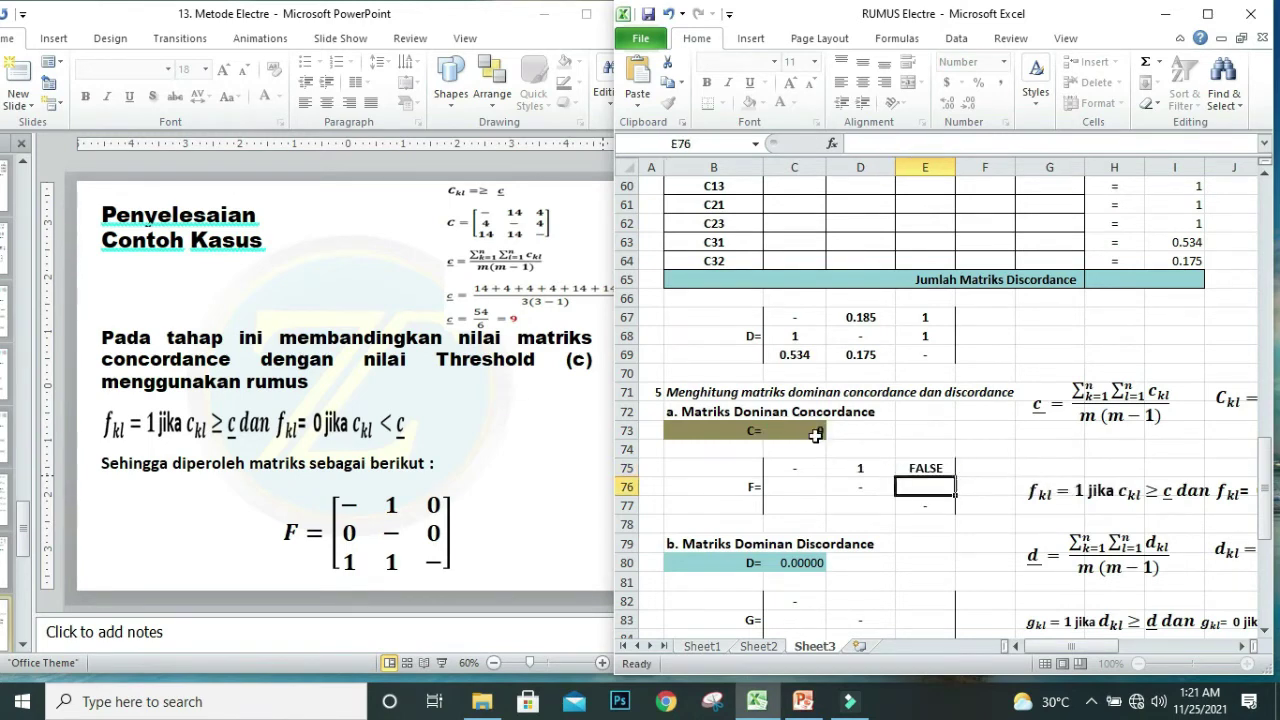
Add an empty value-if-false argument to the E75 formula so it reads =IF(I46>=C73,1,).
{"action": "left_click", "coordinate": [938, 466]}
{"action": "left_click", "coordinate": [932, 146]}
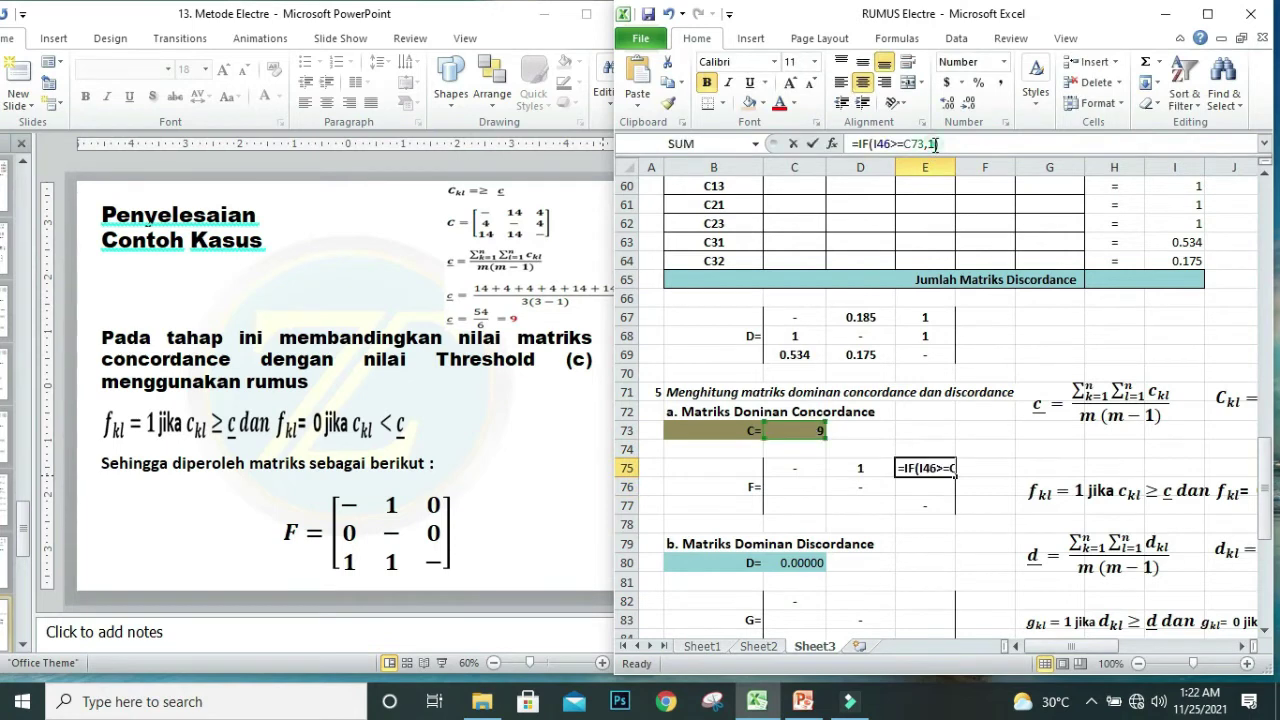
{"action": "type", "text": ",0"}
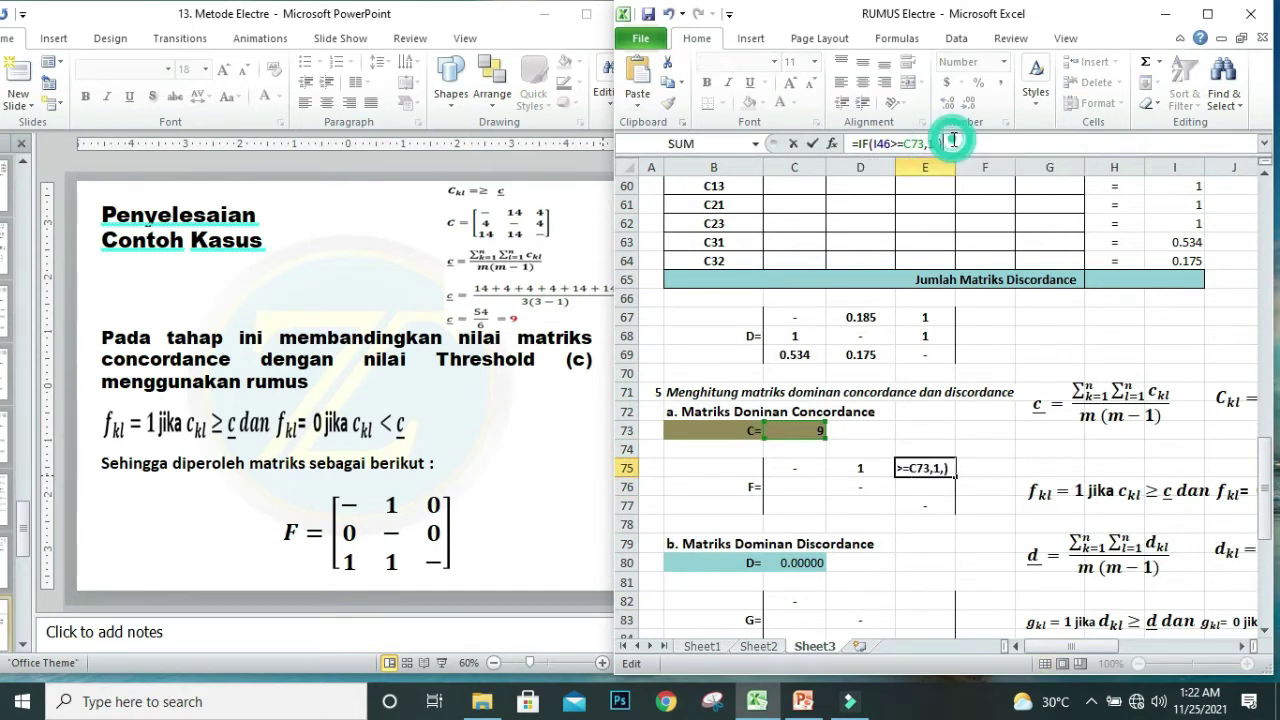
{"action": "key", "text": "Return"}
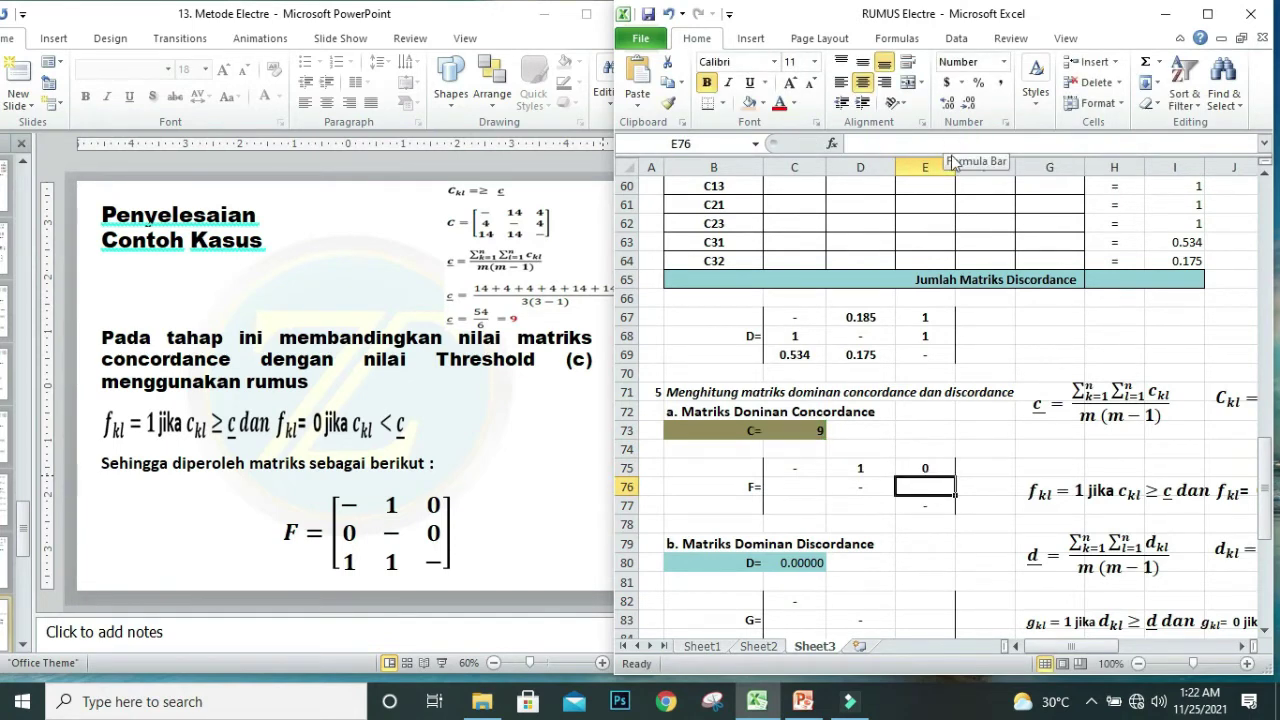
Review the E75 formula of matrix F against the C13 concordance value in I46 and the threshold in C73.
{"action": "left_click", "coordinate": [918, 468]}
{"action": "scroll", "coordinate": [958, 429], "scroll_direction": "up", "scroll_amount": 2}
{"action": "key", "text": "ctrl+bracketleft"}
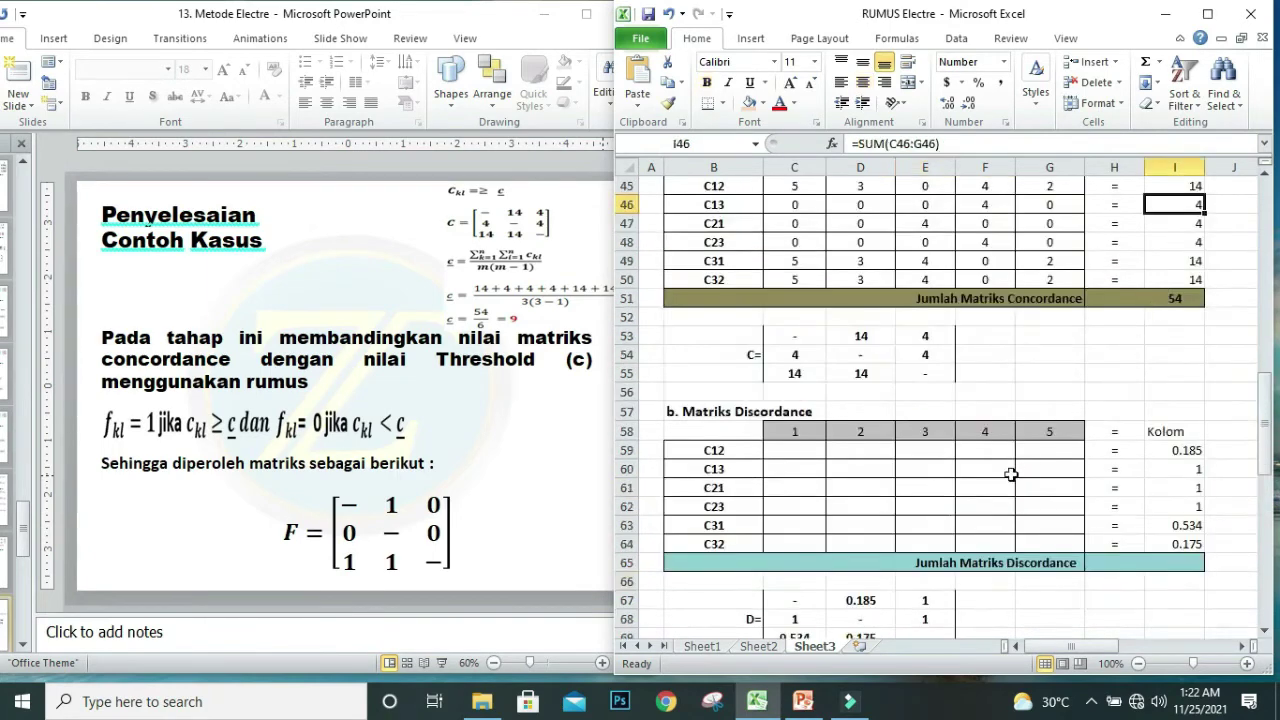
{"action": "scroll", "coordinate": [1080, 300], "scroll_direction": "down", "scroll_amount": 4}
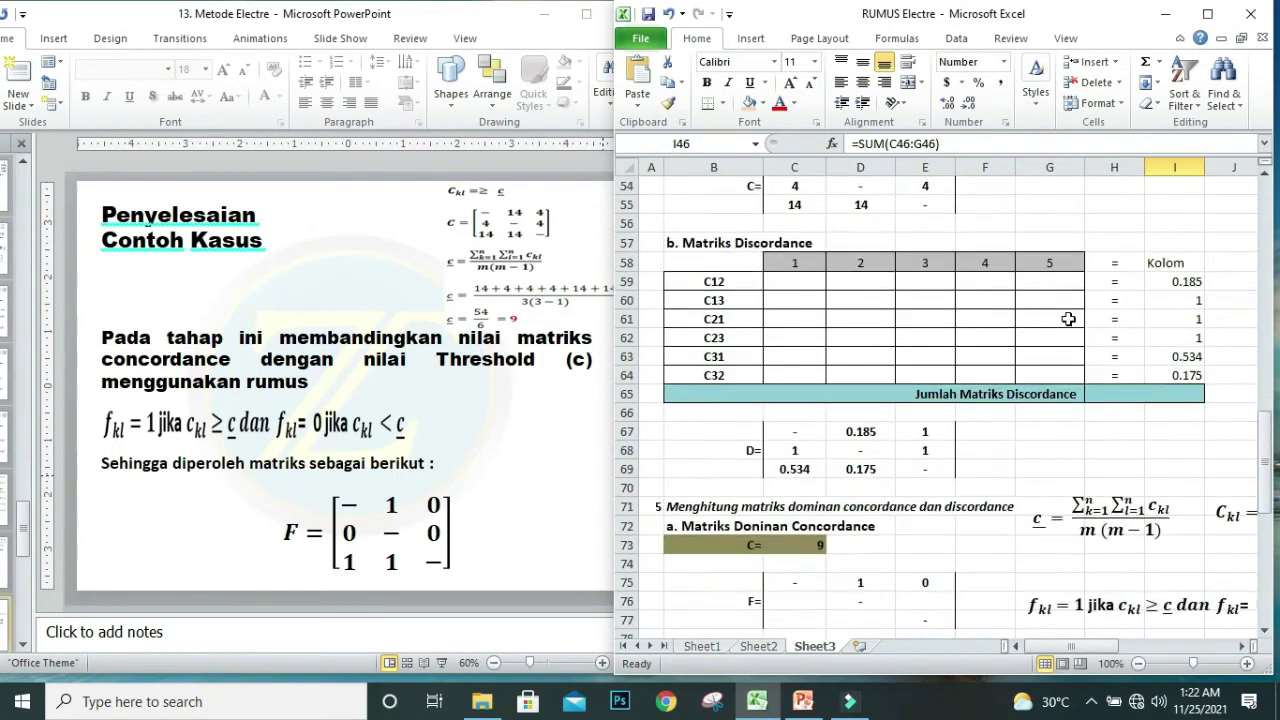
{"action": "left_click", "coordinate": [806, 490]}
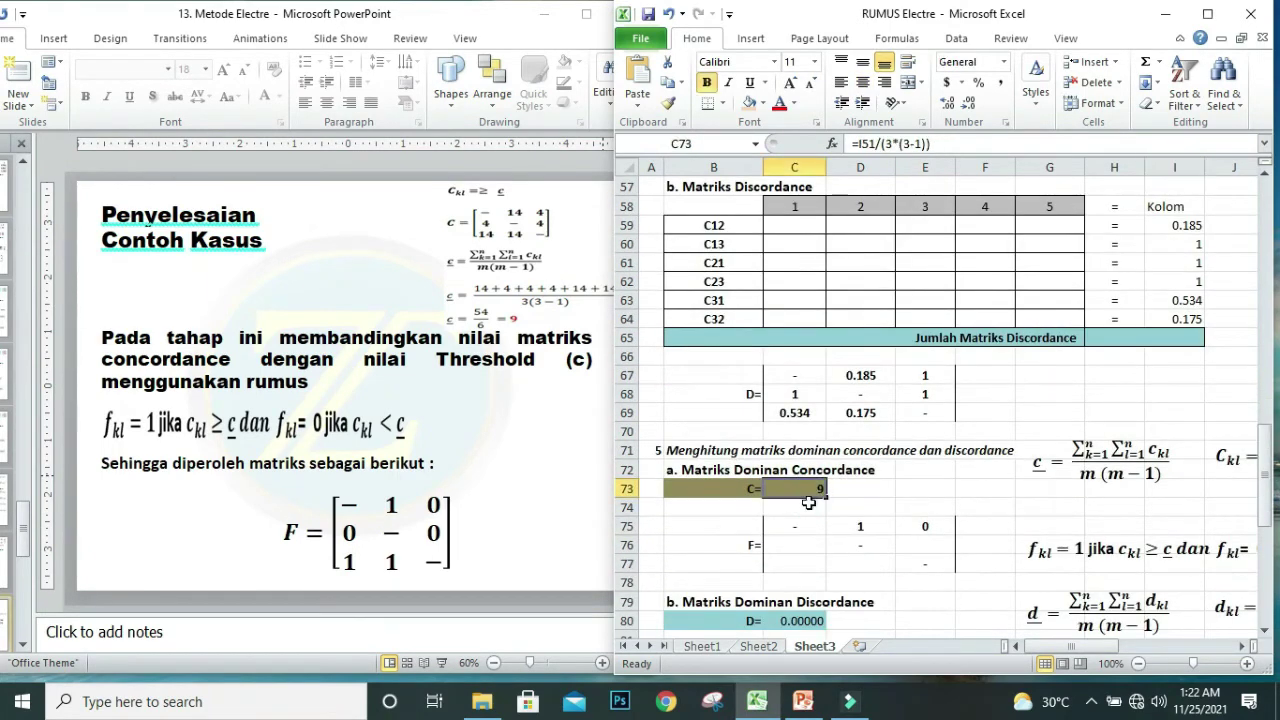
{"action": "left_click", "coordinate": [921, 528]}
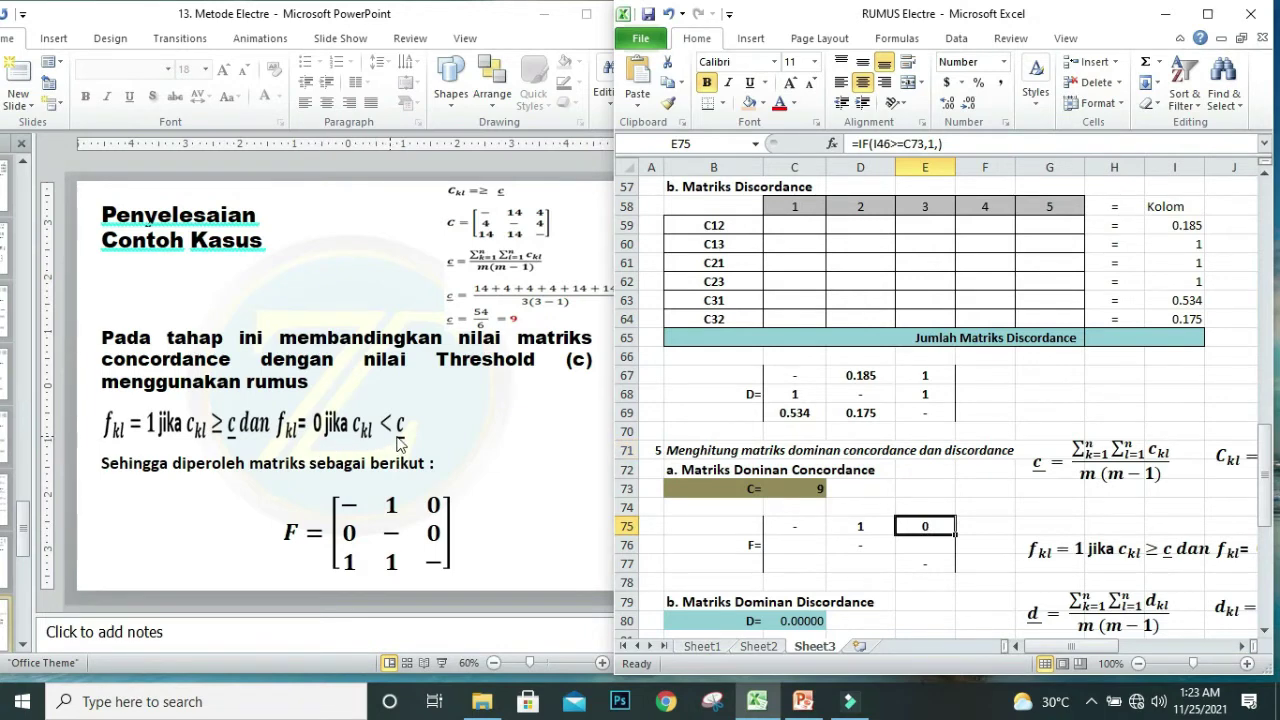
{"action": "left_click", "coordinate": [925, 530]}
Enter =IF(I47>=C73,1,) in C76 as the second row, first column element of matrix F and check it against the threshold in C73.
{"action": "scroll", "coordinate": [925, 530], "scroll_direction": "down", "scroll_amount": 1}
{"action": "left_click", "coordinate": [785, 486]}
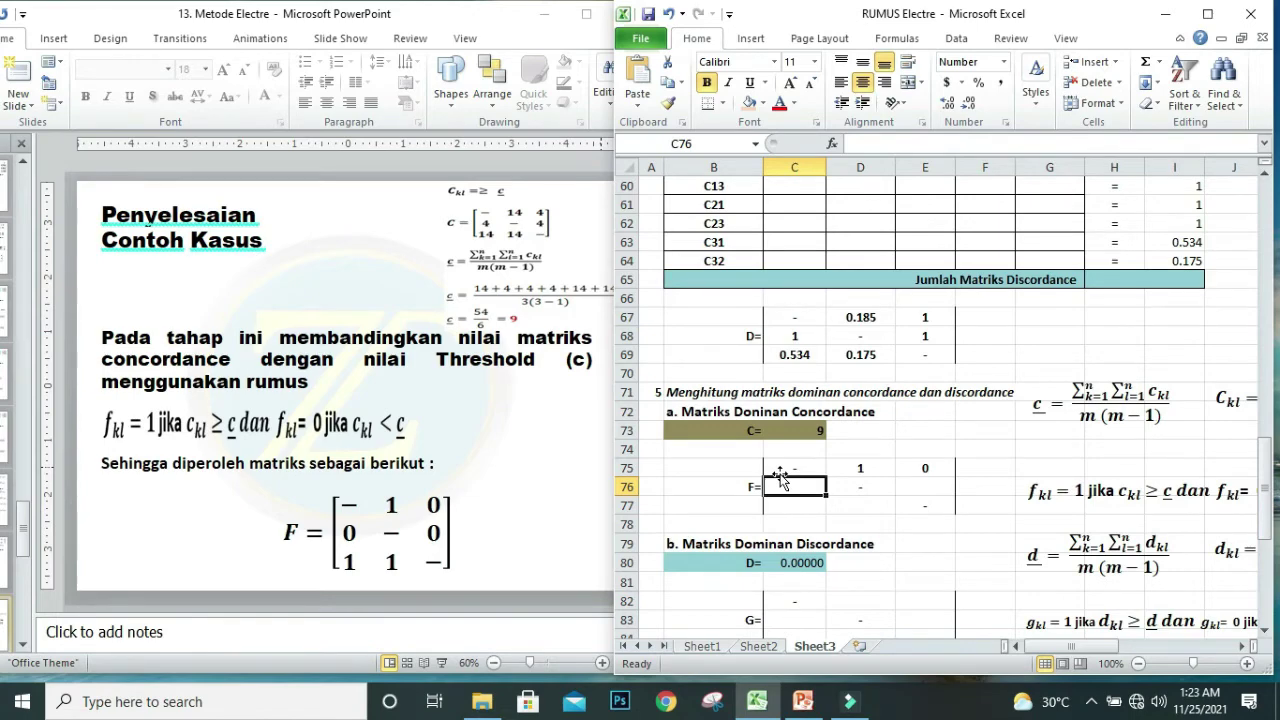
{"action": "type", "text": "=if"}
{"action": "key", "text": "Tab"}
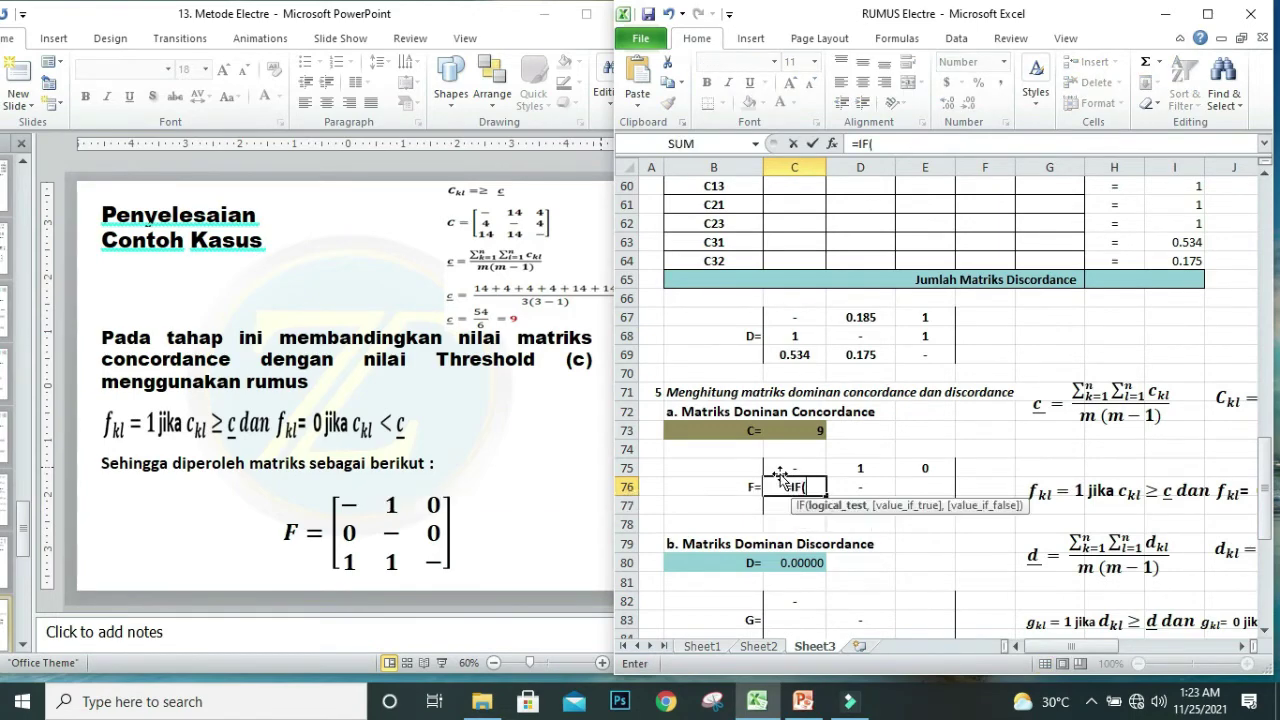
{"action": "left_click_drag", "start_coordinate": [1266, 495], "coordinate": [1266, 375]}
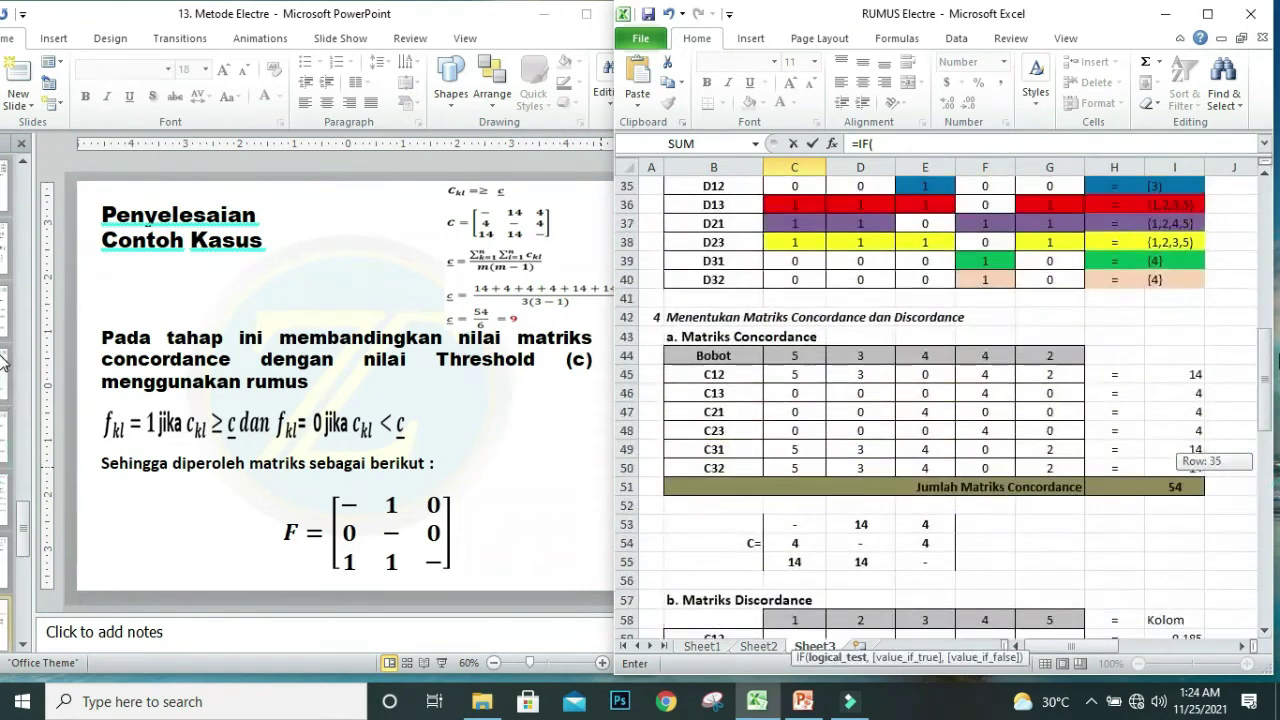
{"action": "left_click", "coordinate": [1183, 405]}
{"action": "type", "text": ">"}
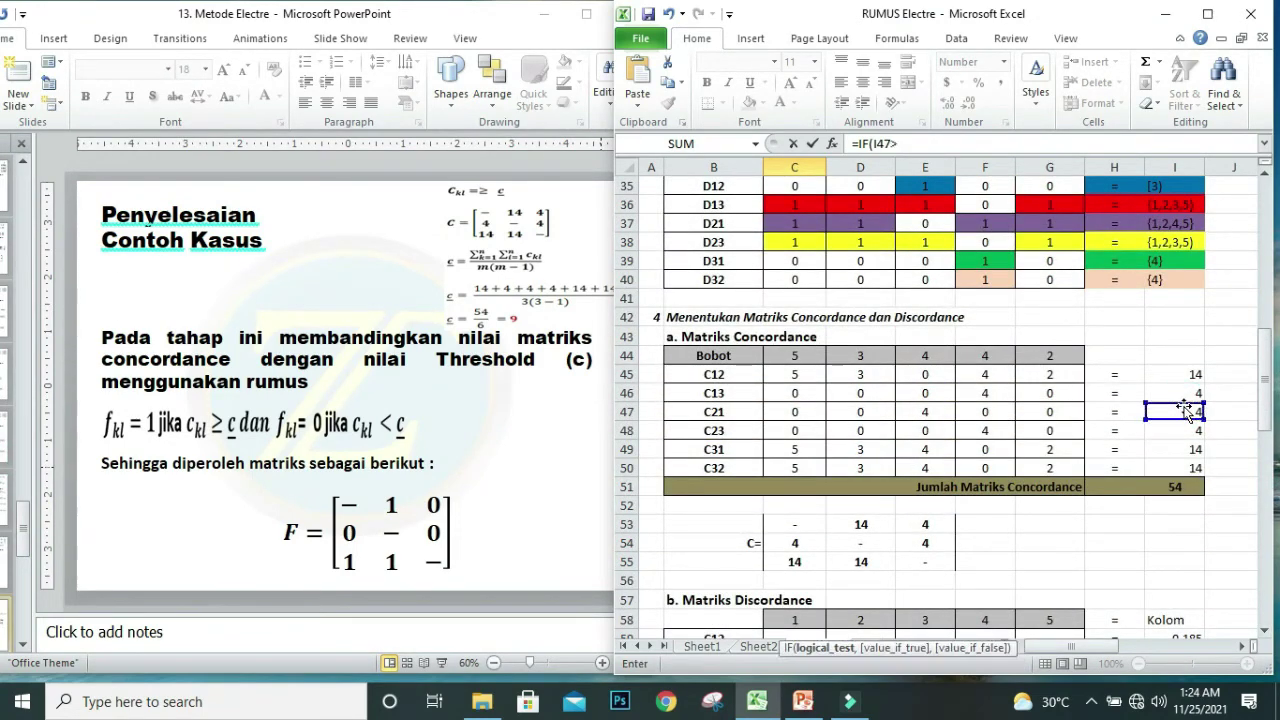
{"action": "type", "text": "="}
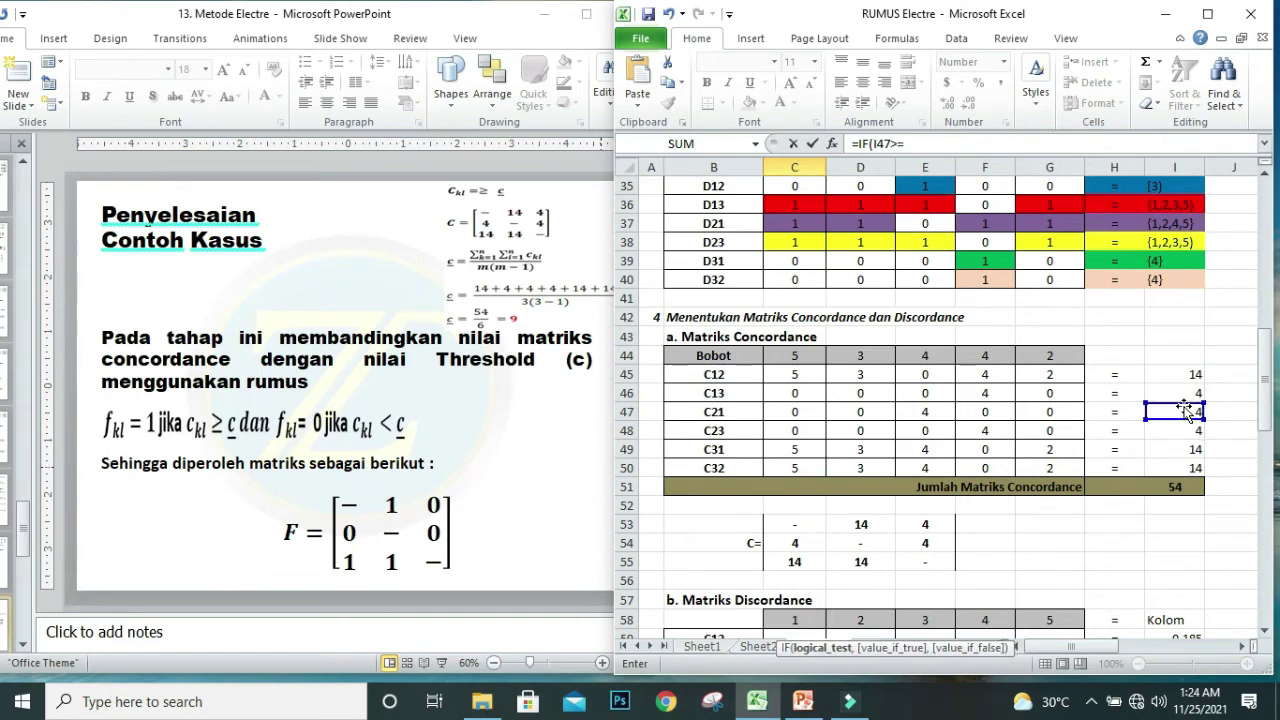
{"action": "scroll", "coordinate": [1180, 410], "scroll_direction": "down", "scroll_amount": 9}
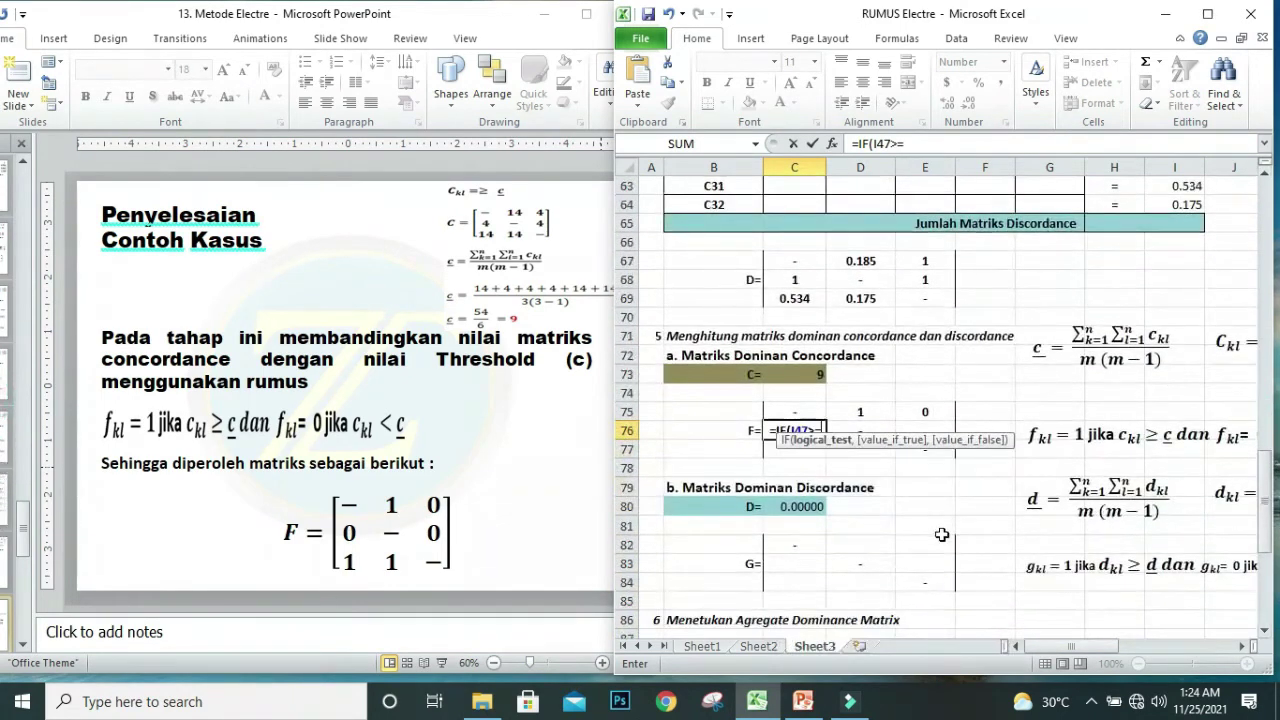
{"action": "left_click", "coordinate": [804, 373]}
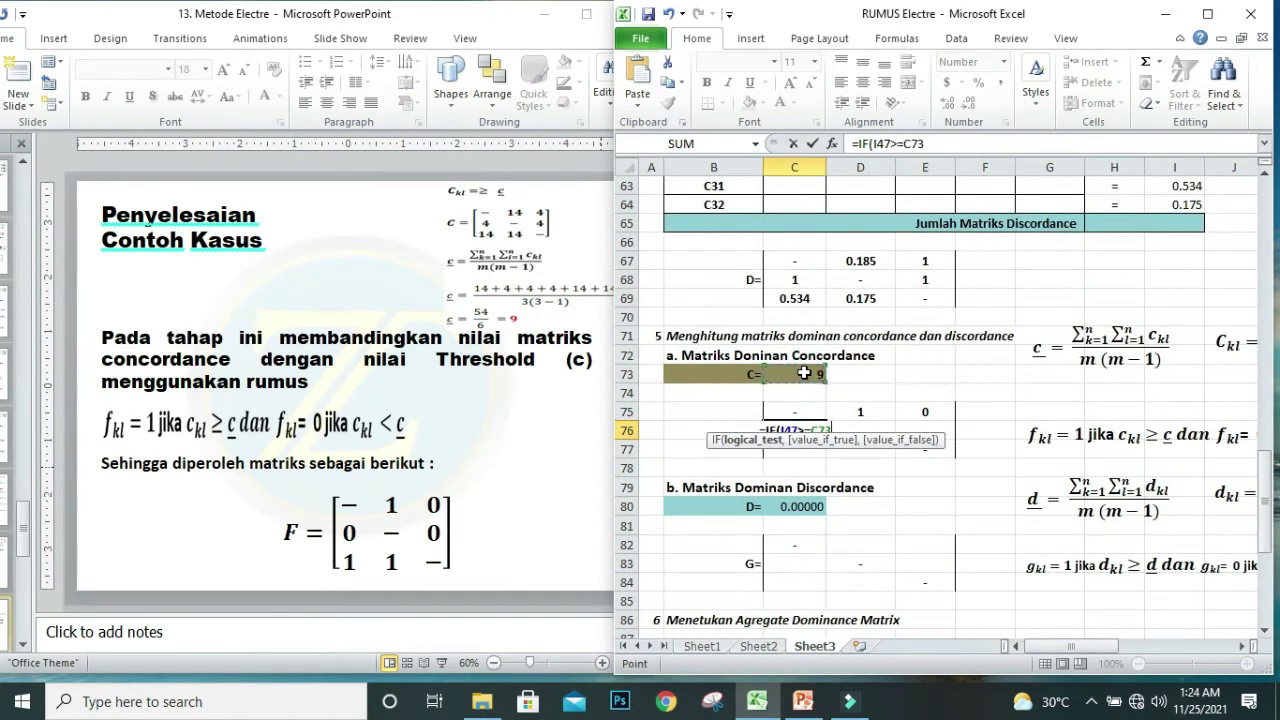
{"action": "type", "text": ",1"}
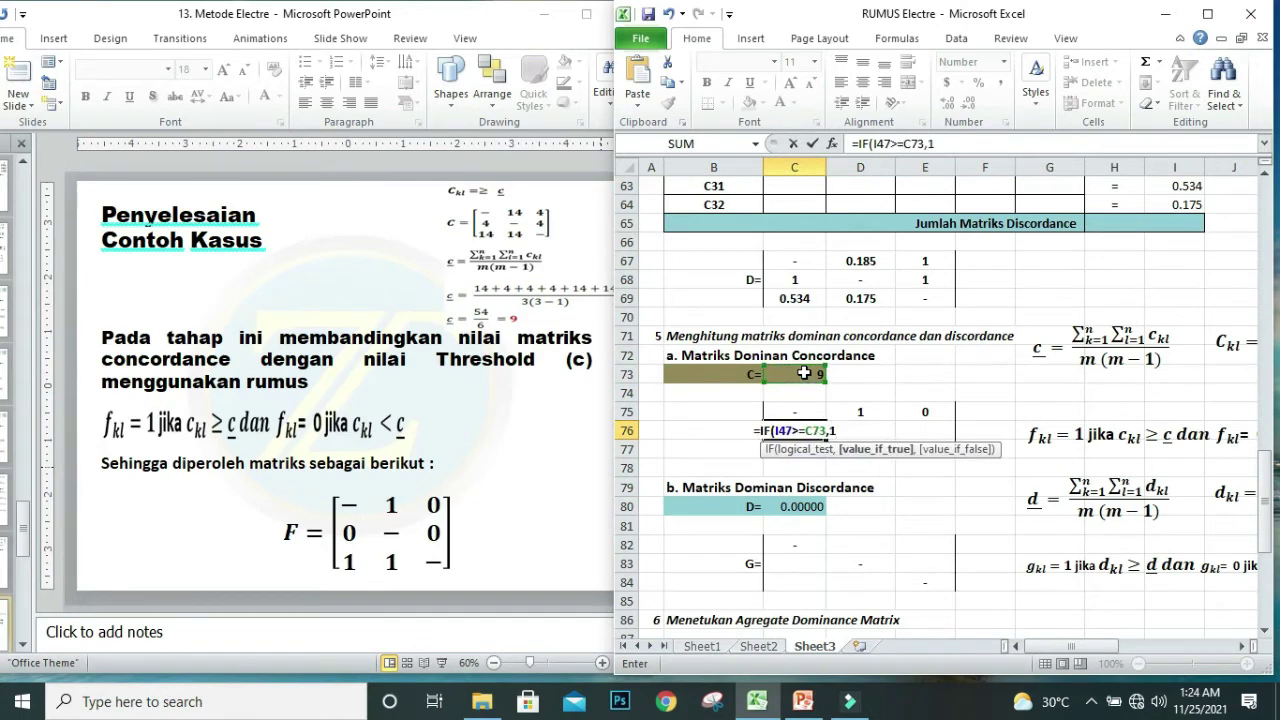
{"action": "type", "text": ",)"}
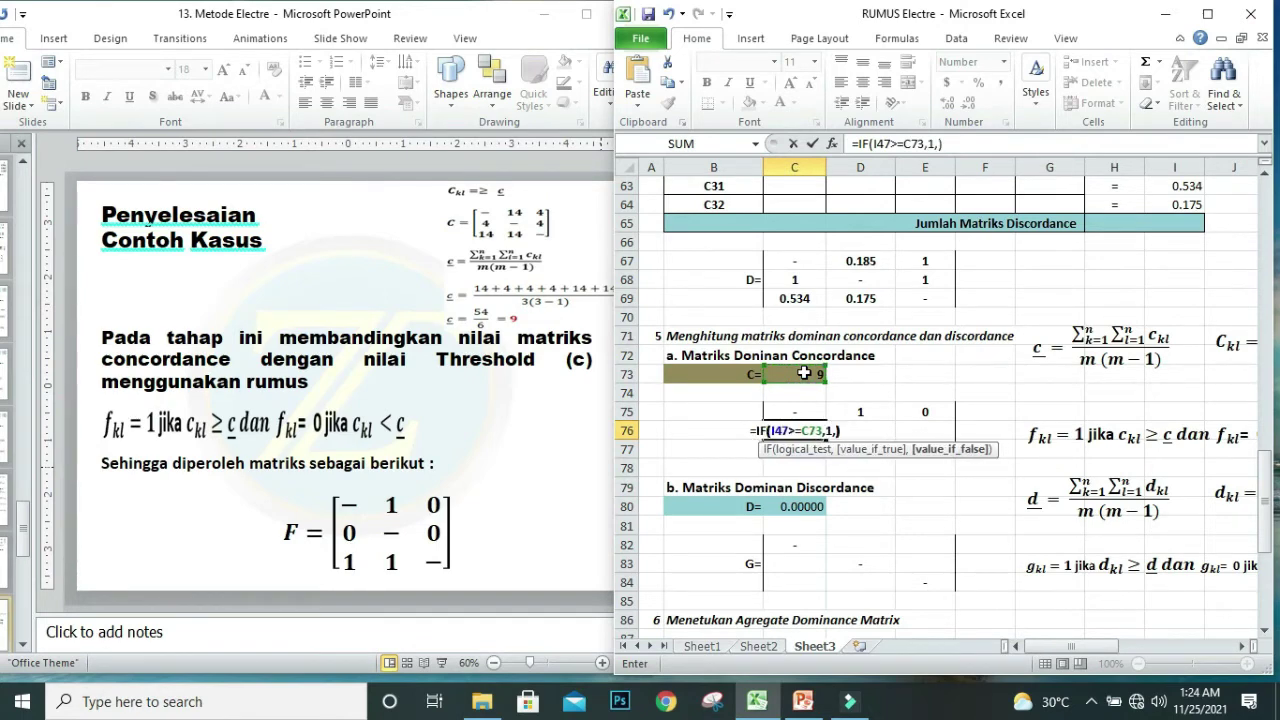
{"action": "key", "text": "Return"}
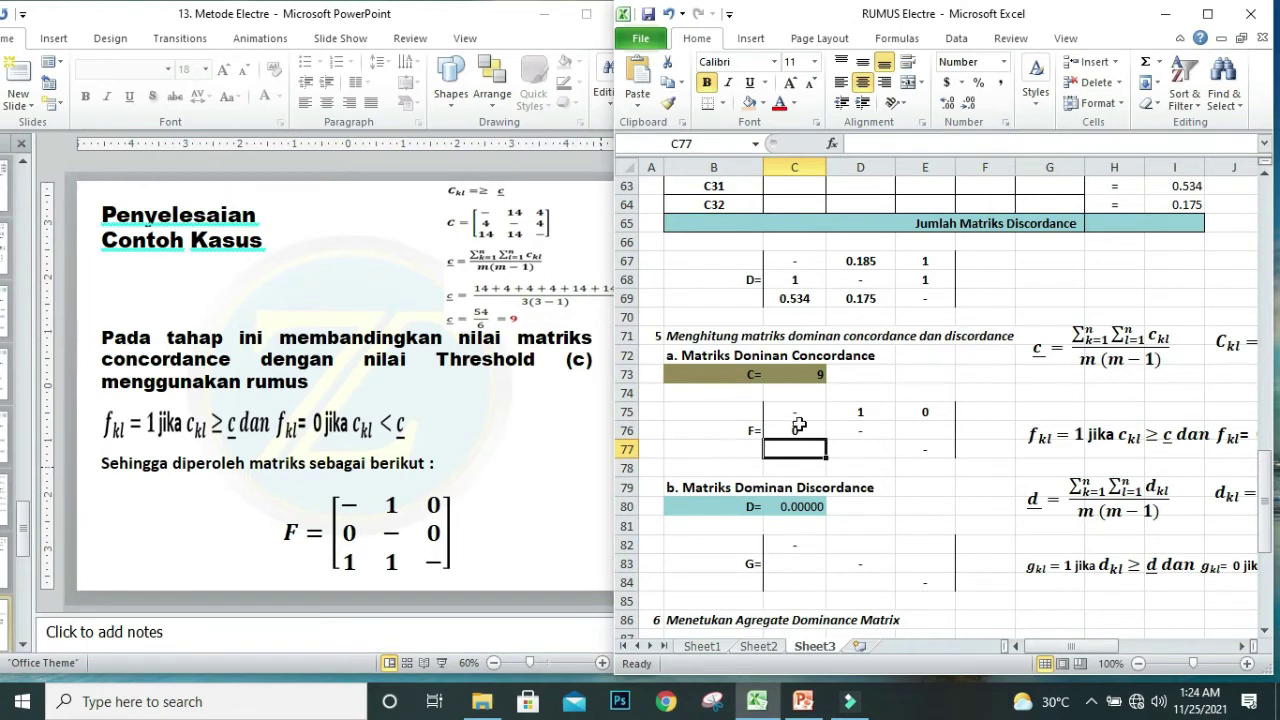
{"action": "left_click", "coordinate": [794, 426]}
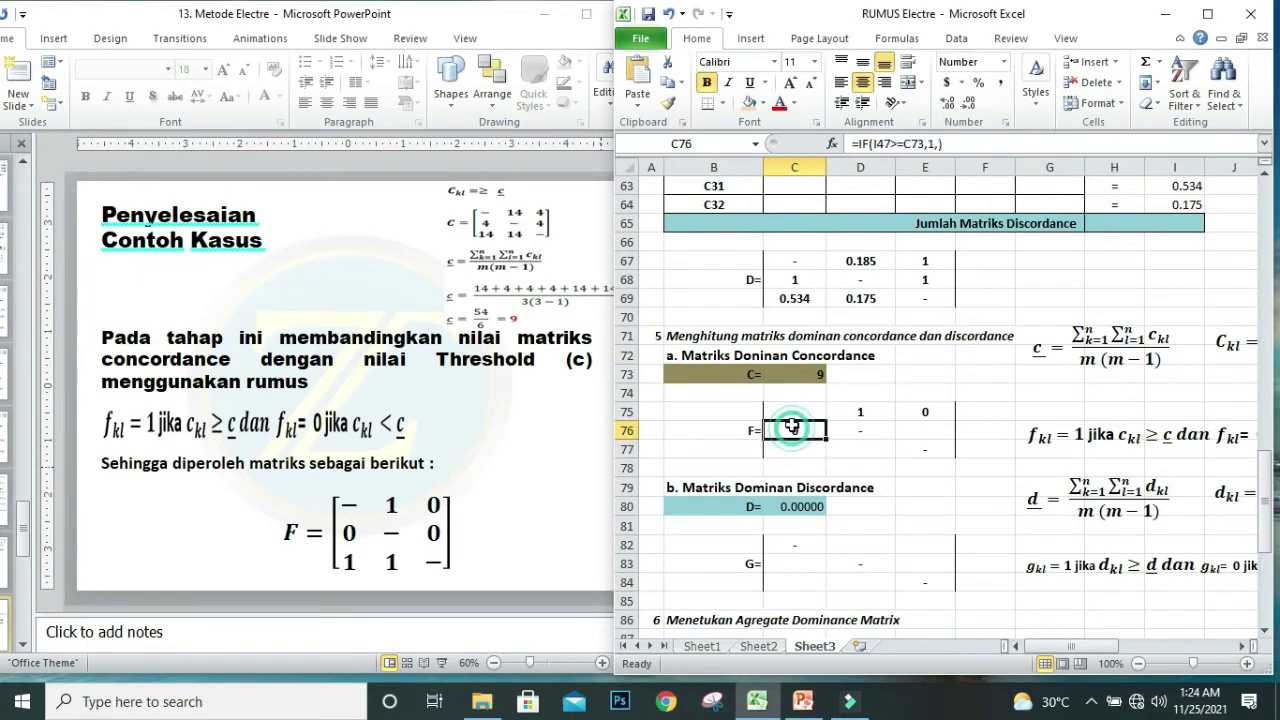
{"action": "left_click", "coordinate": [813, 379]}
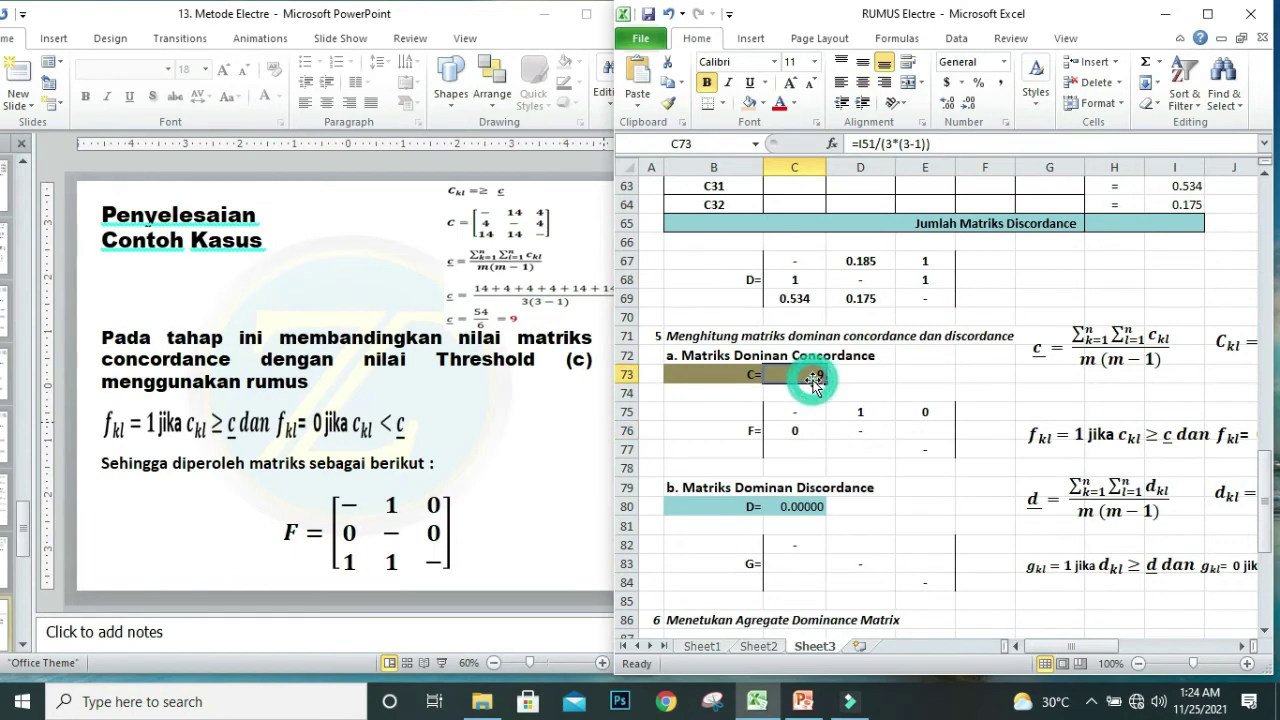
Enter =IF(I48>=C73,1,) in E76 as the second row, third column element of matrix F.
{"action": "left_click", "coordinate": [926, 431]}
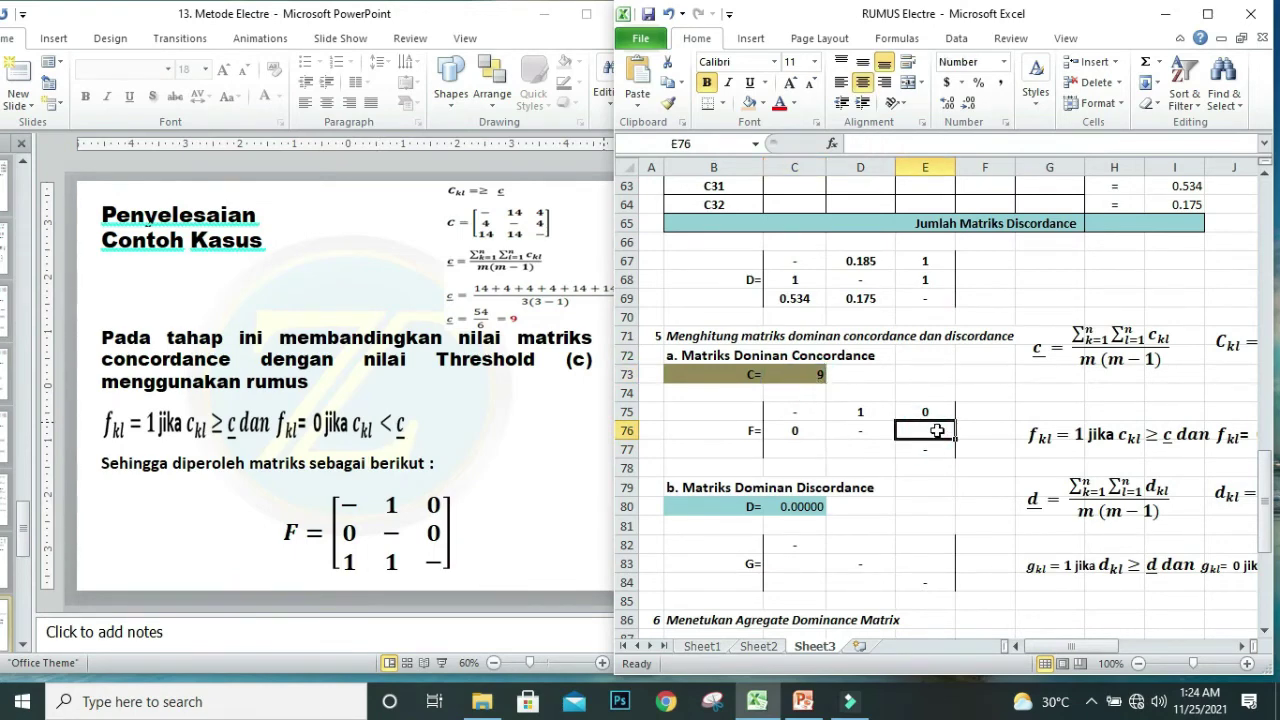
{"action": "type", "text": "="}
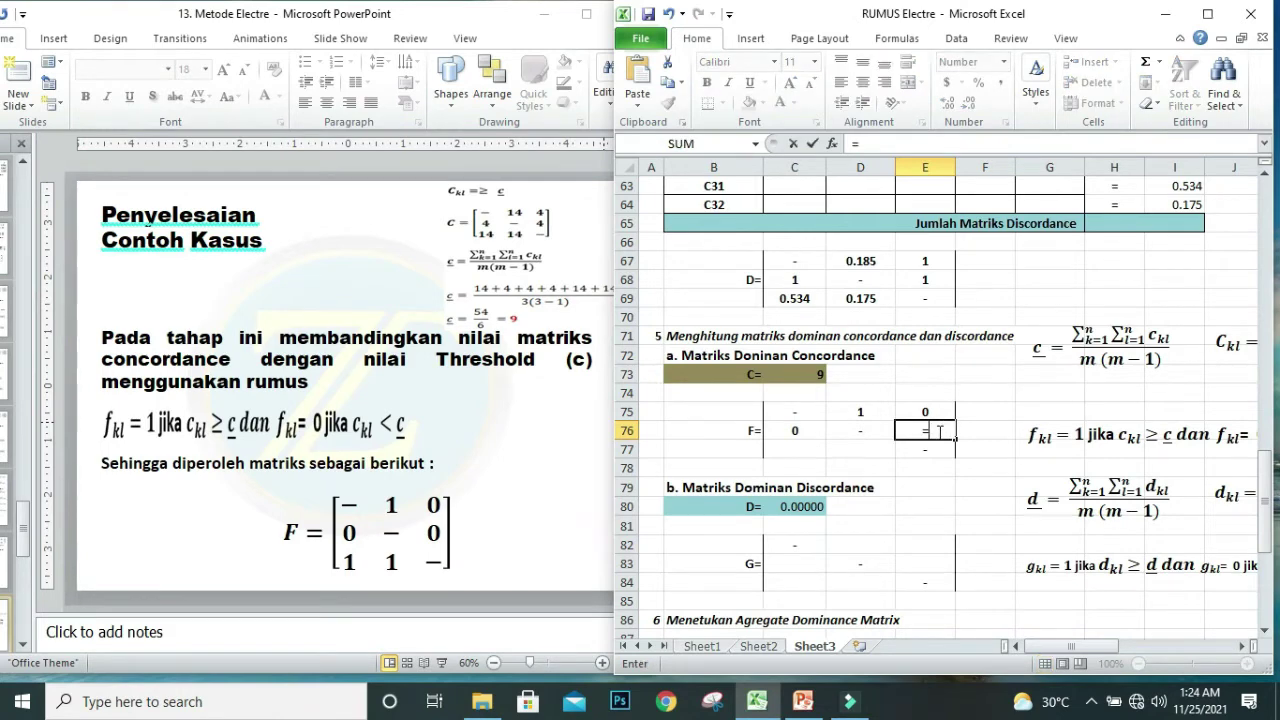
{"action": "type", "text": "I"}
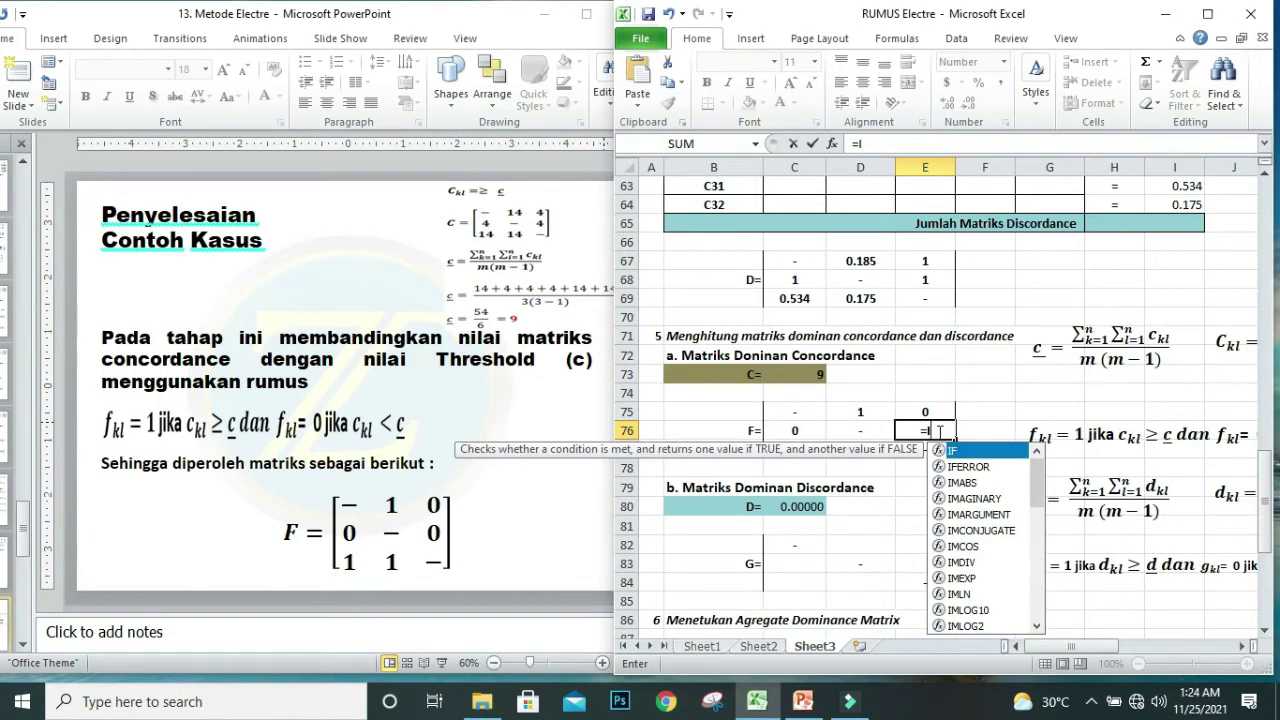
{"action": "type", "text": "F("}
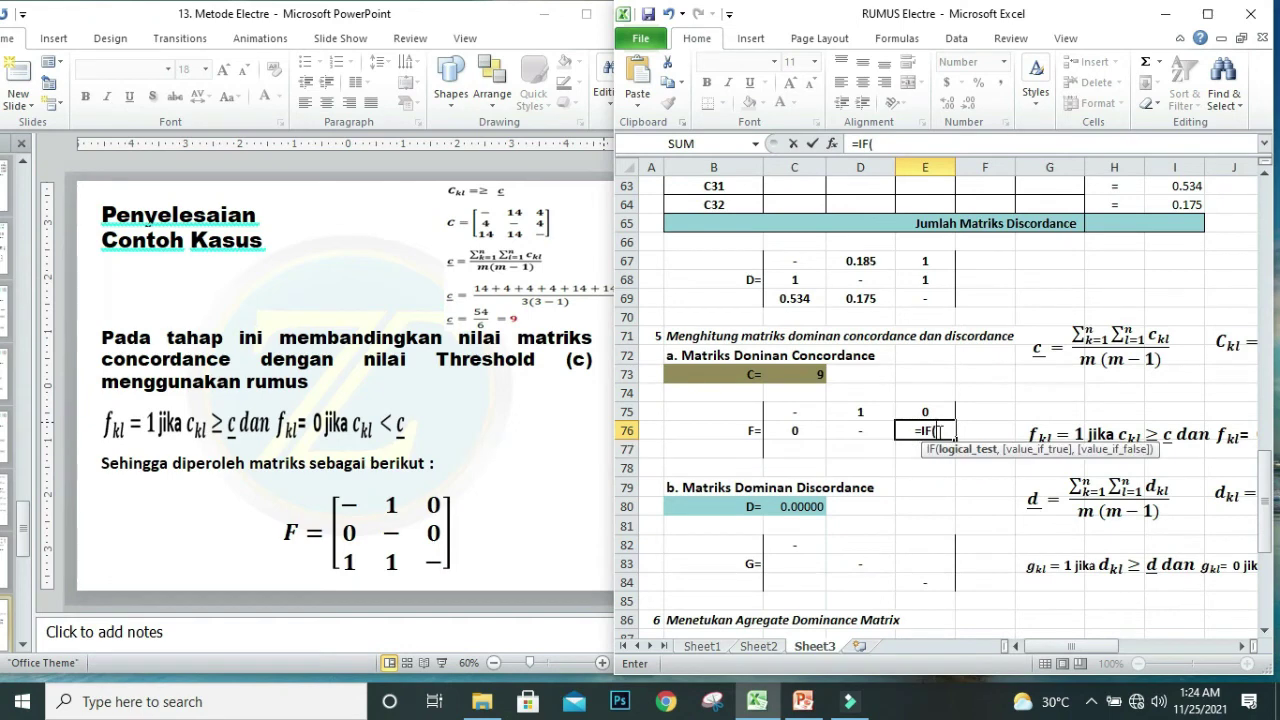
{"action": "left_click_drag", "start_coordinate": [1267, 499], "coordinate": [1267, 369]}
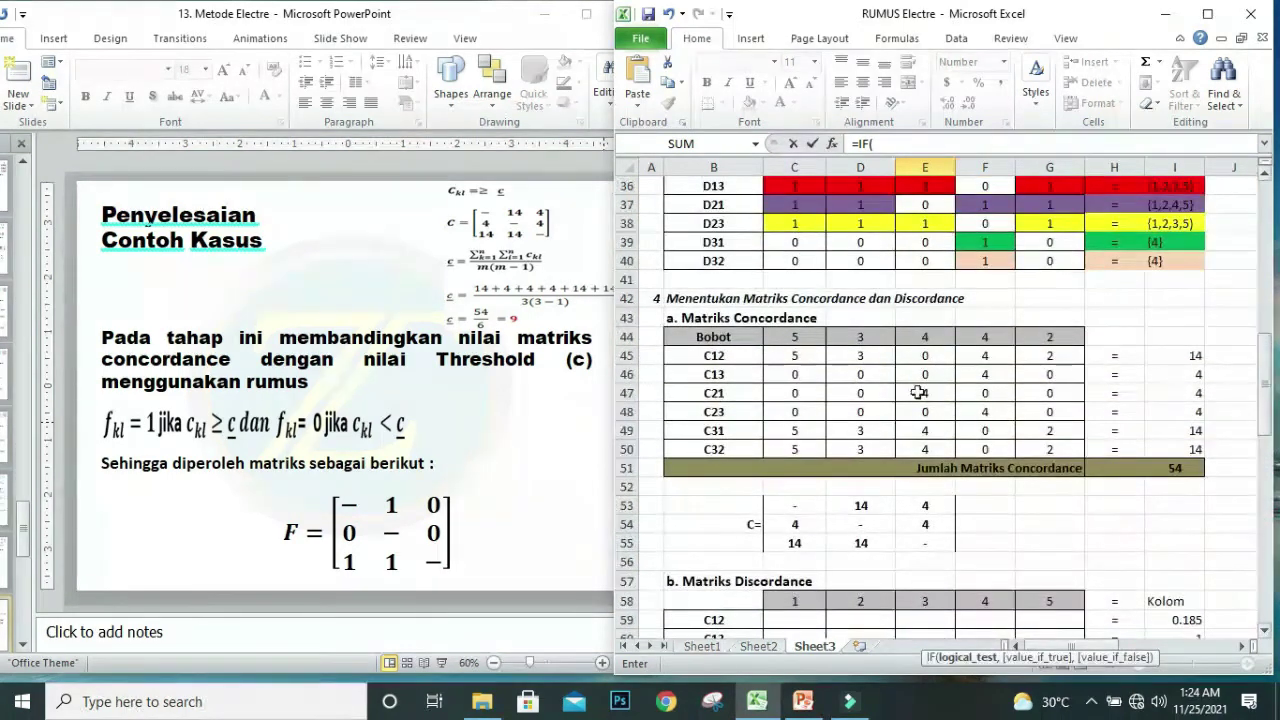
{"action": "left_click", "coordinate": [1188, 410]}
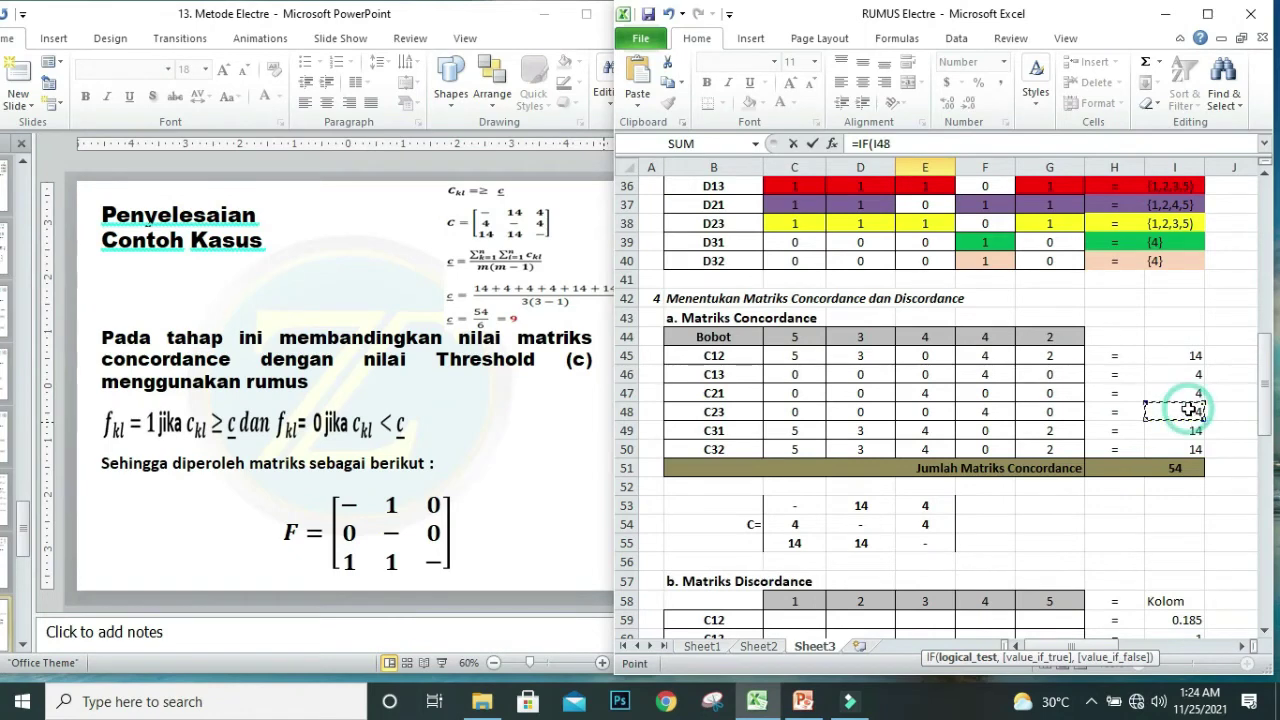
{"action": "type", "text": ">"}
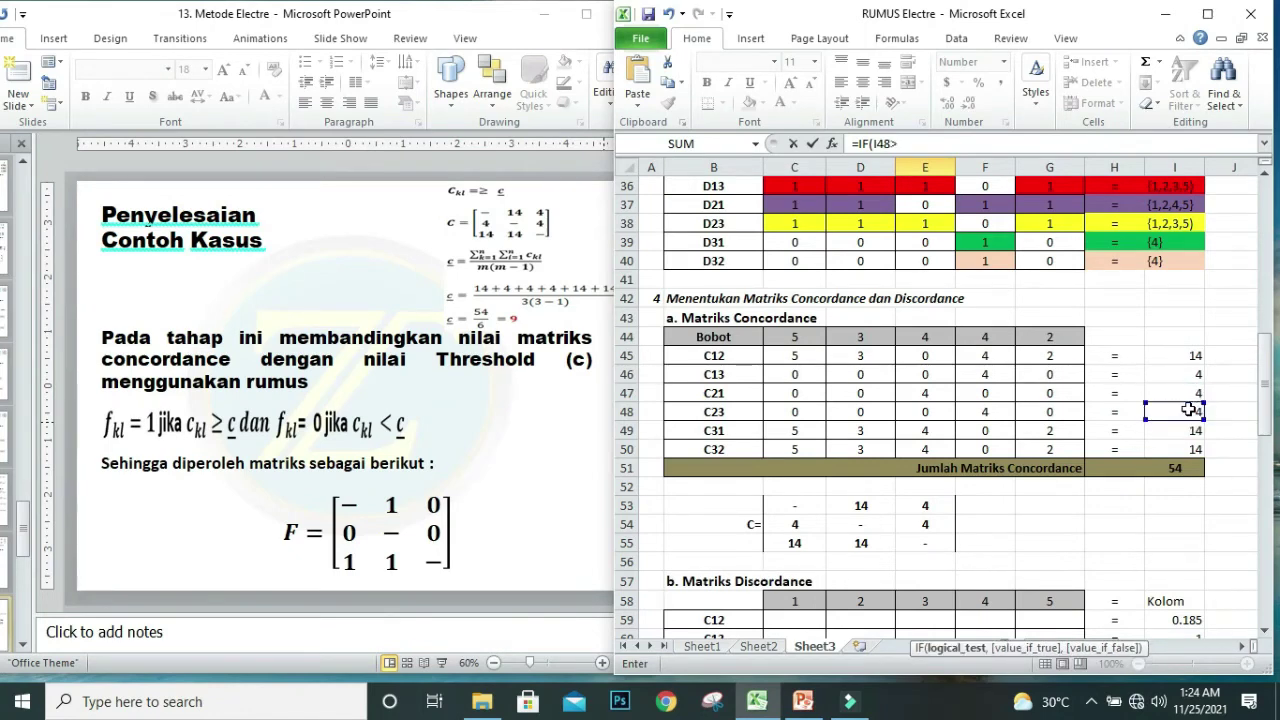
{"action": "type", "text": "="}
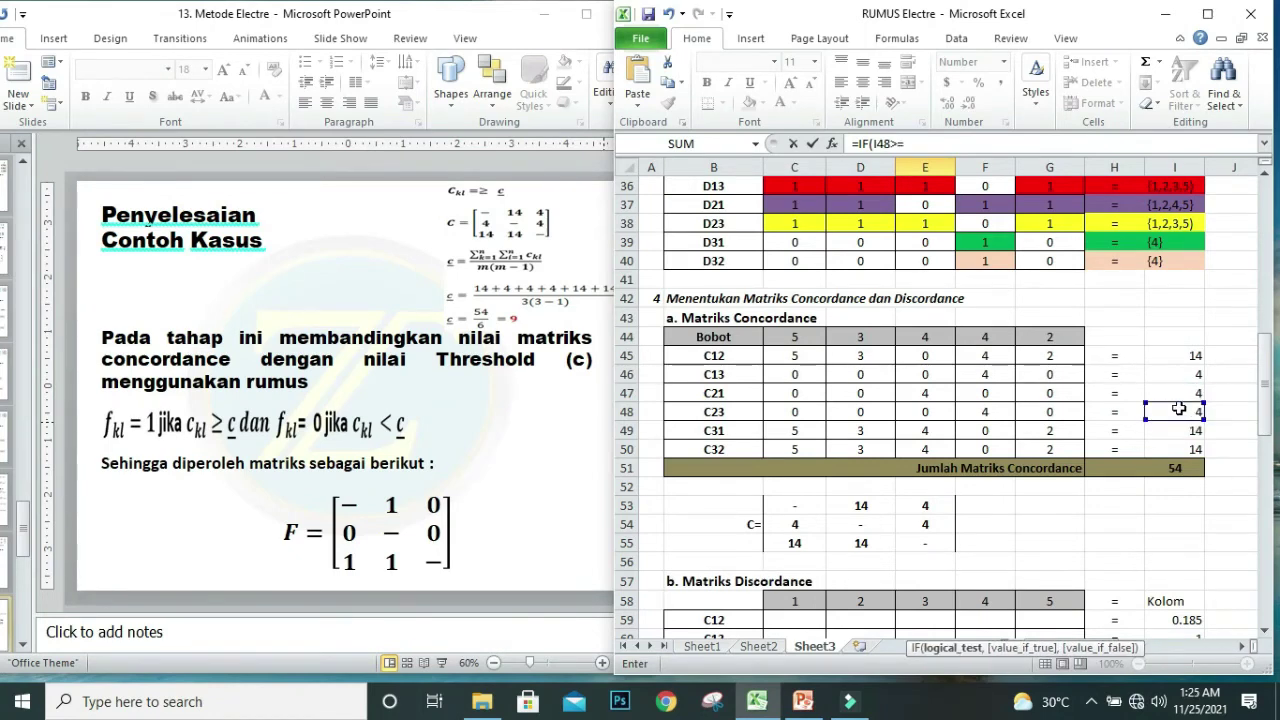
{"action": "scroll", "coordinate": [1188, 410], "scroll_direction": "down", "scroll_amount": 8}
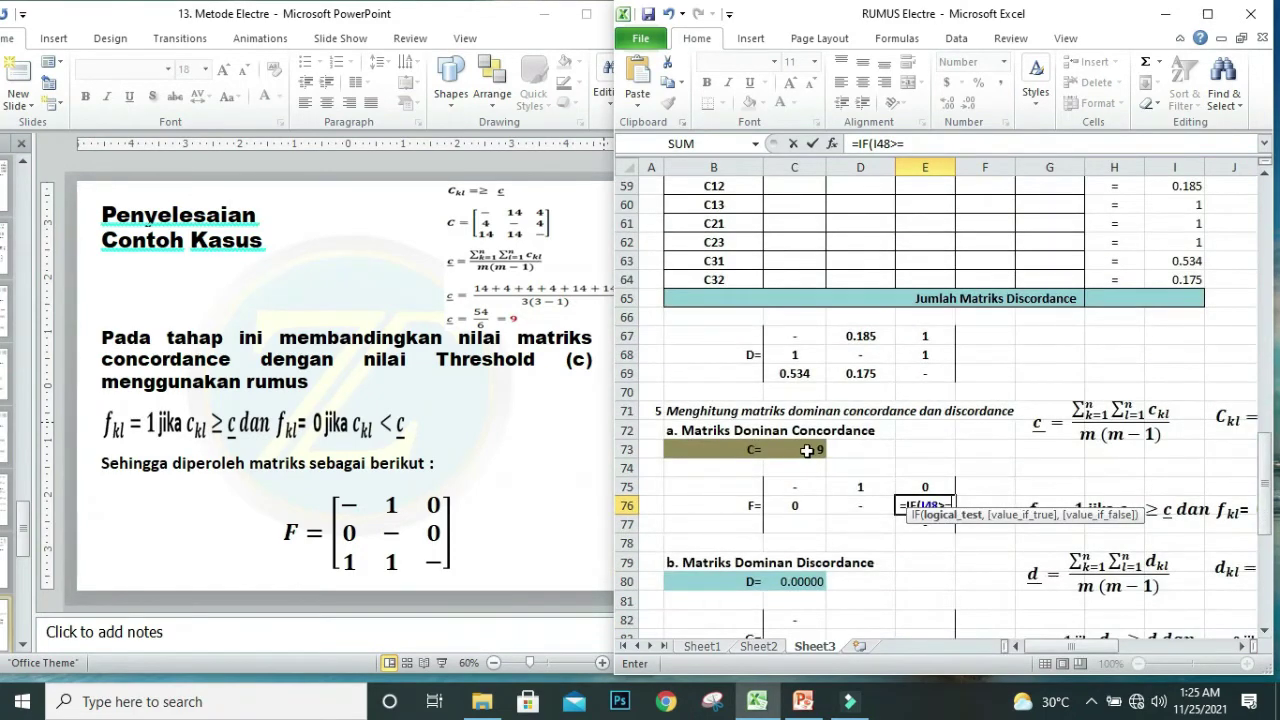
{"action": "left_click", "coordinate": [807, 450]}
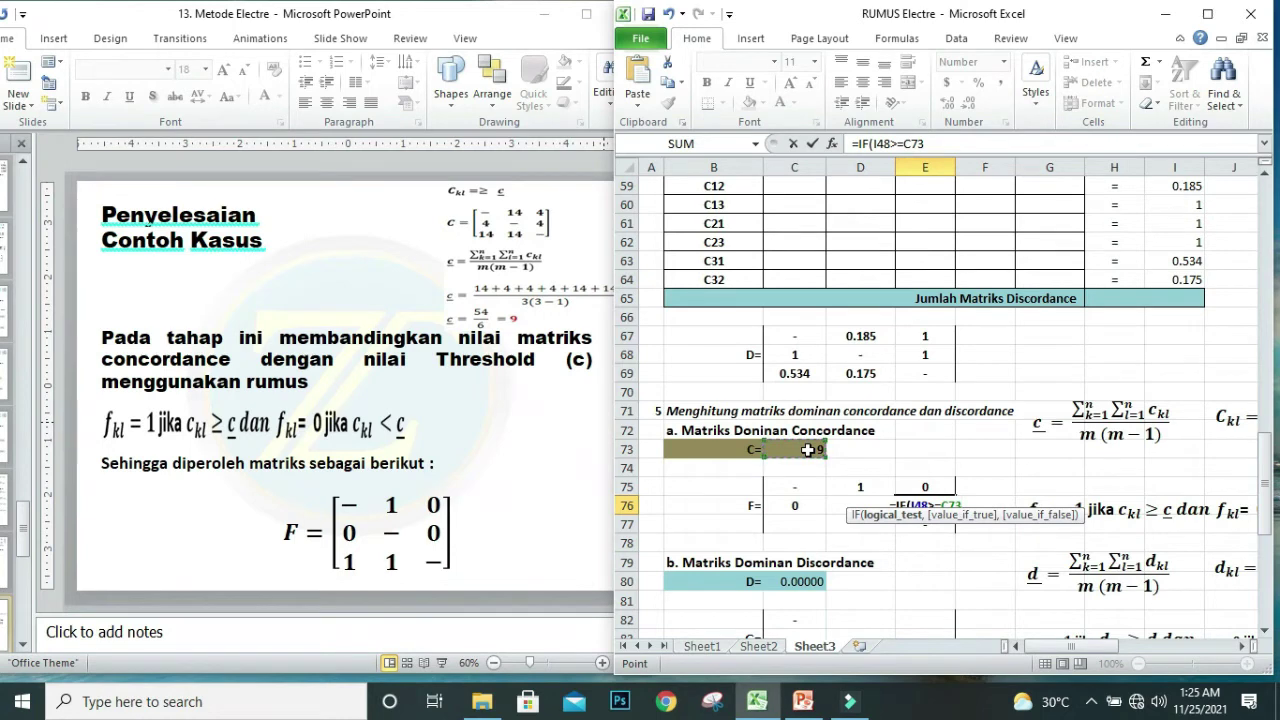
{"action": "type", "text": ",1,"}
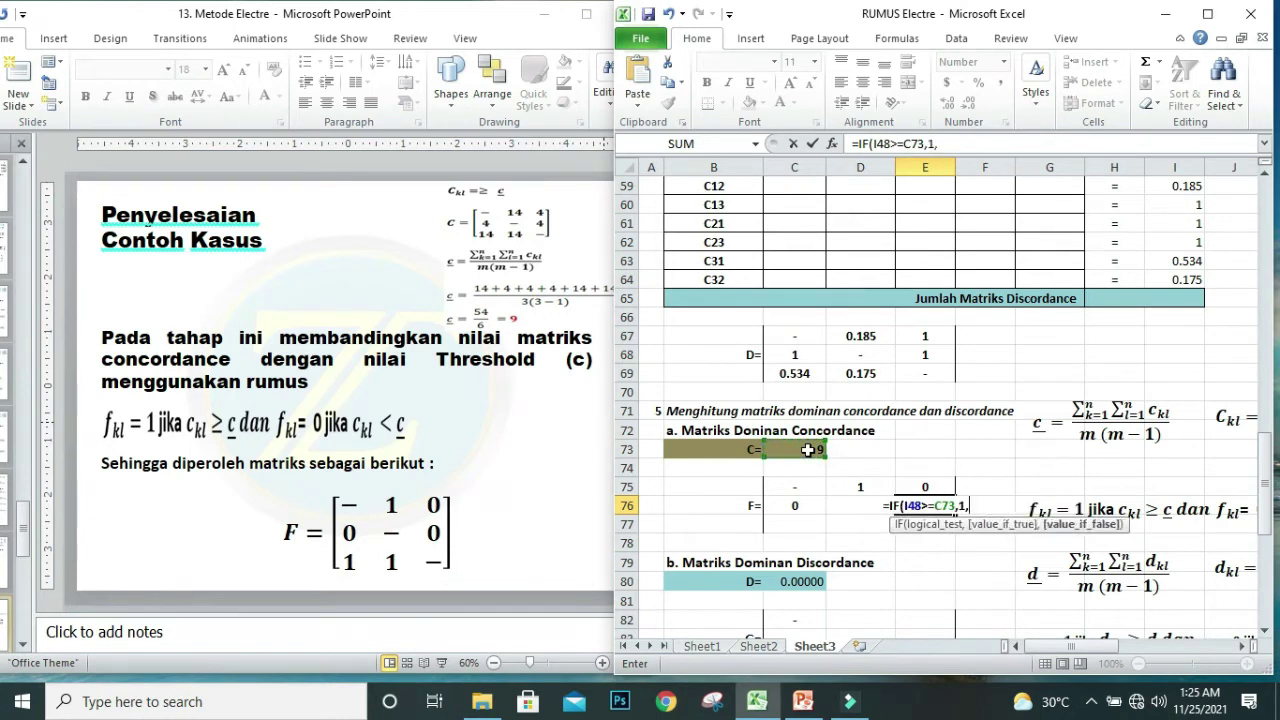
{"action": "type", "text": ")"}
{"action": "key", "text": "Return"}
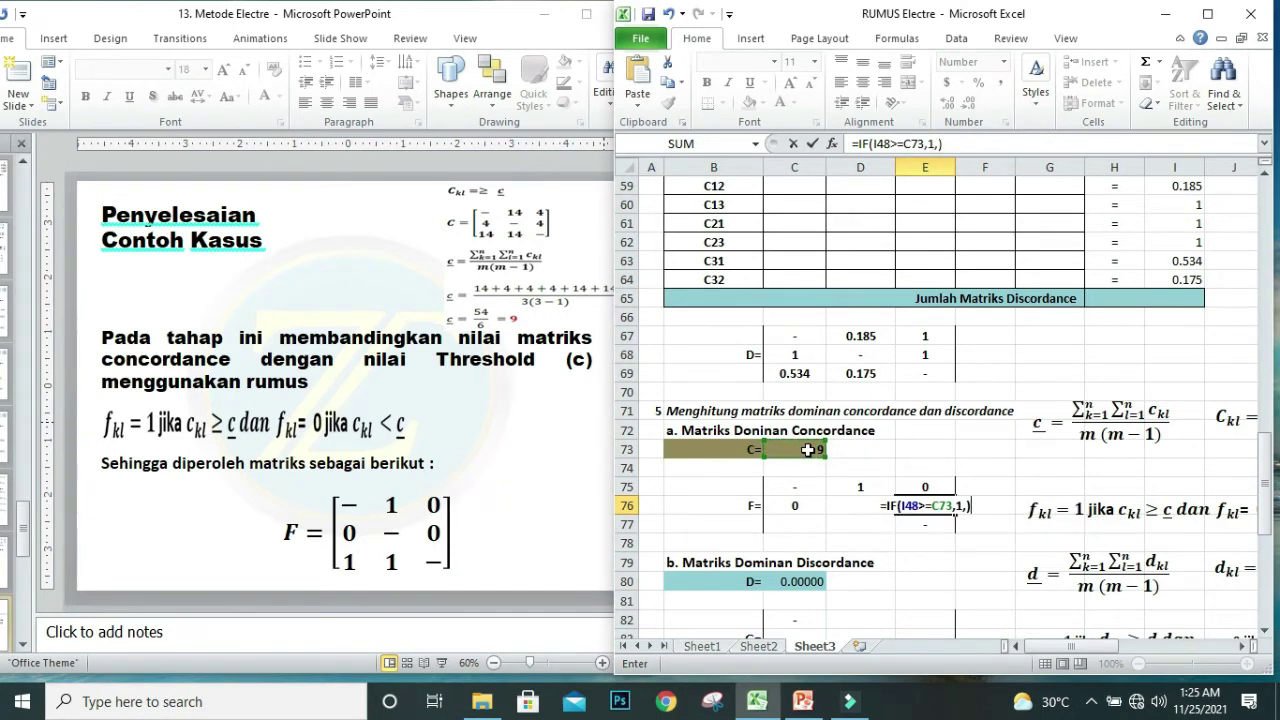
{"action": "left_click", "coordinate": [898, 504]}
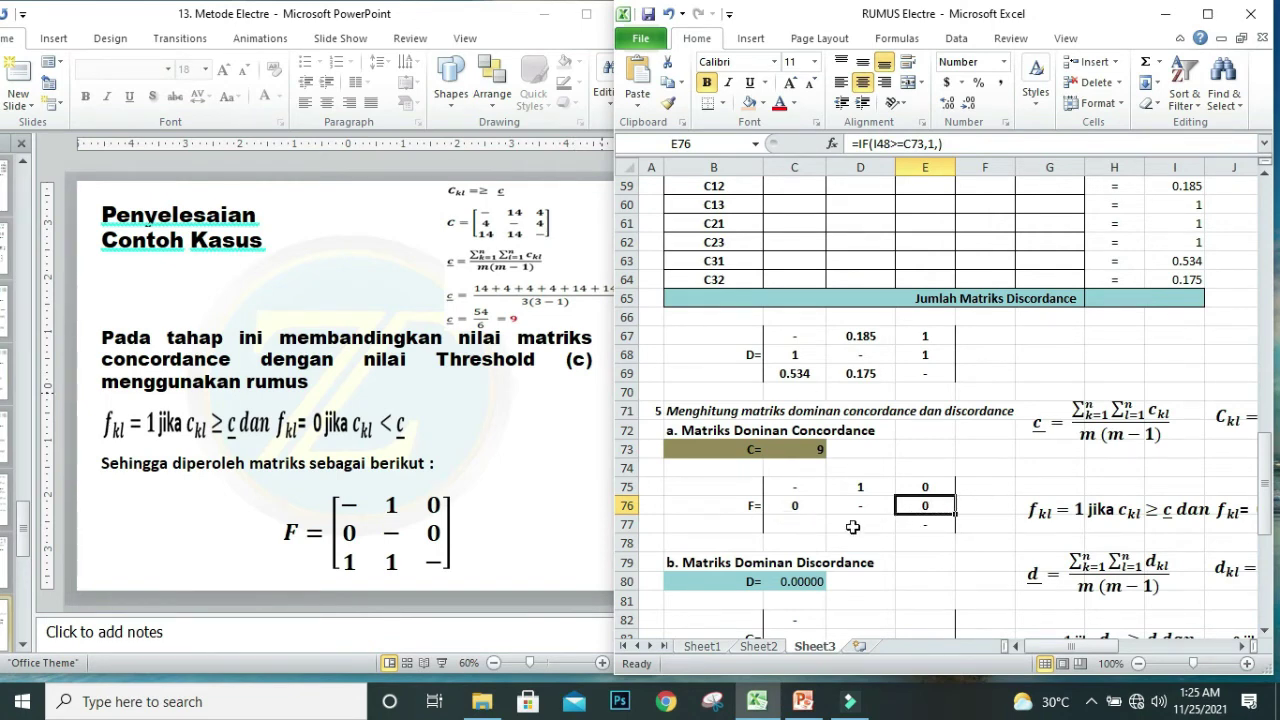
Enter =IF(I49>=C73,1,) in C77 as the third row, first column element of matrix F.
{"action": "left_click", "coordinate": [788, 526]}
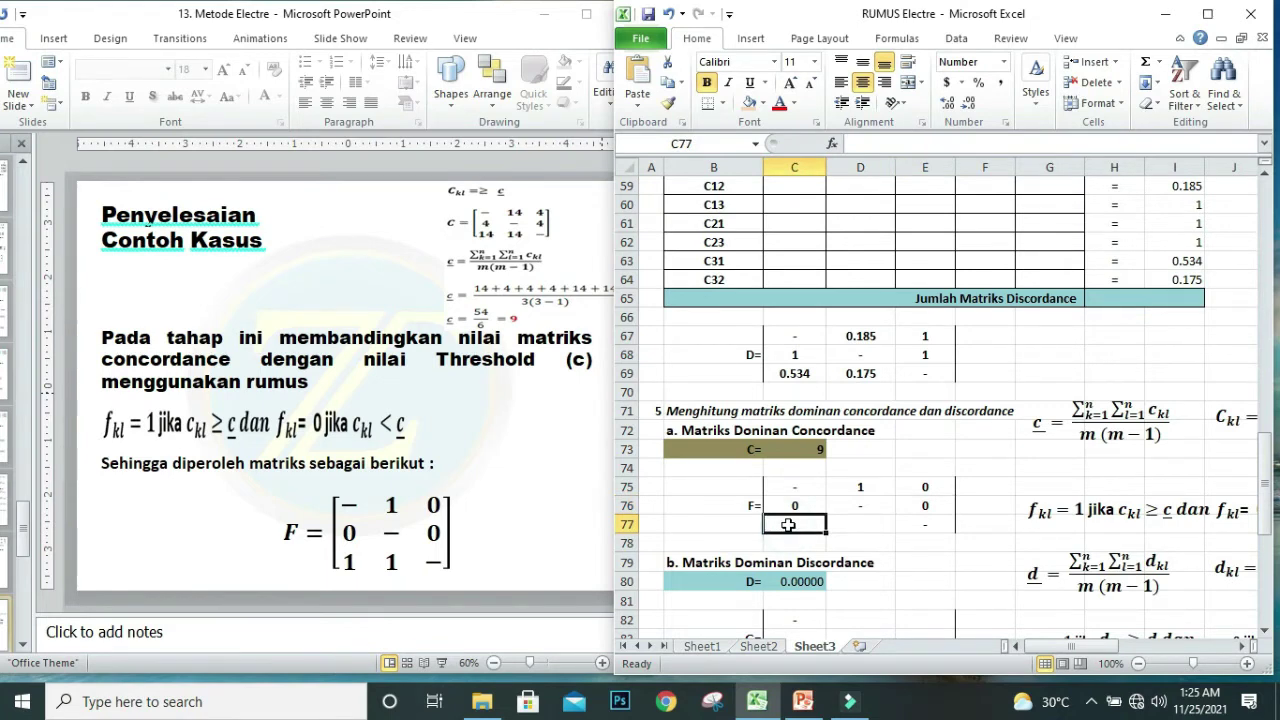
{"action": "type", "text": "="}
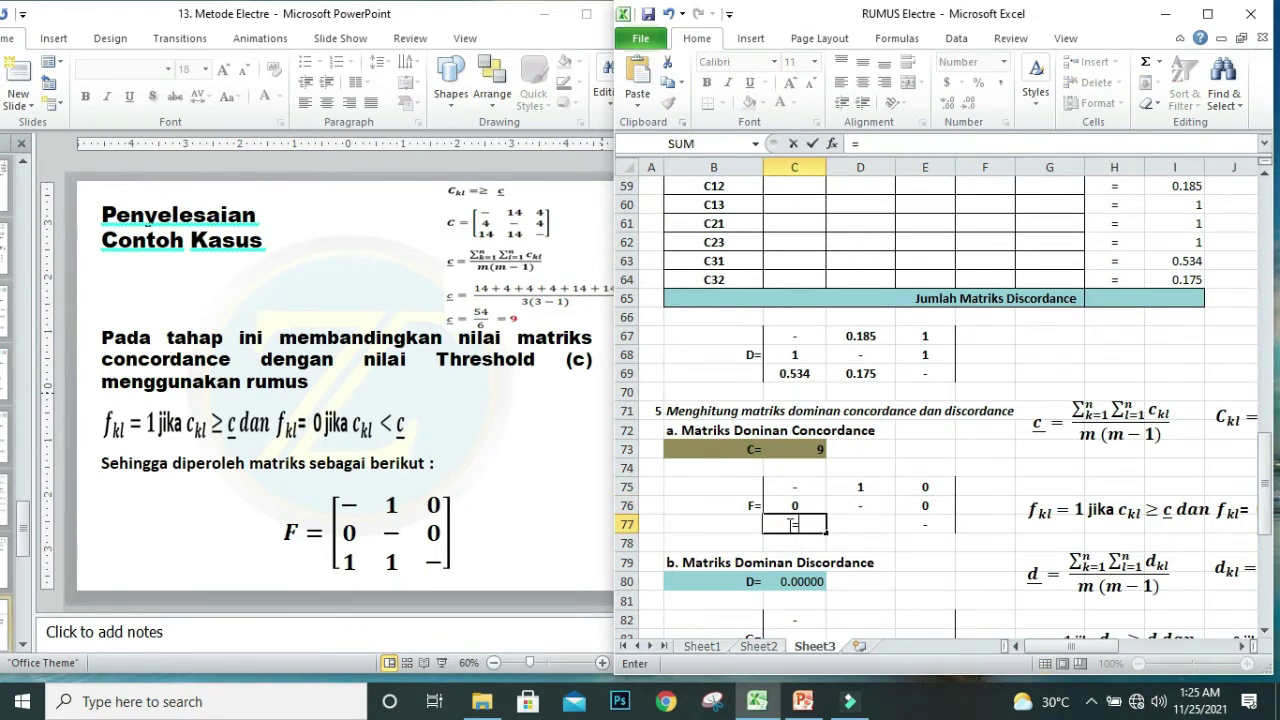
{"action": "type", "text": "IF"}
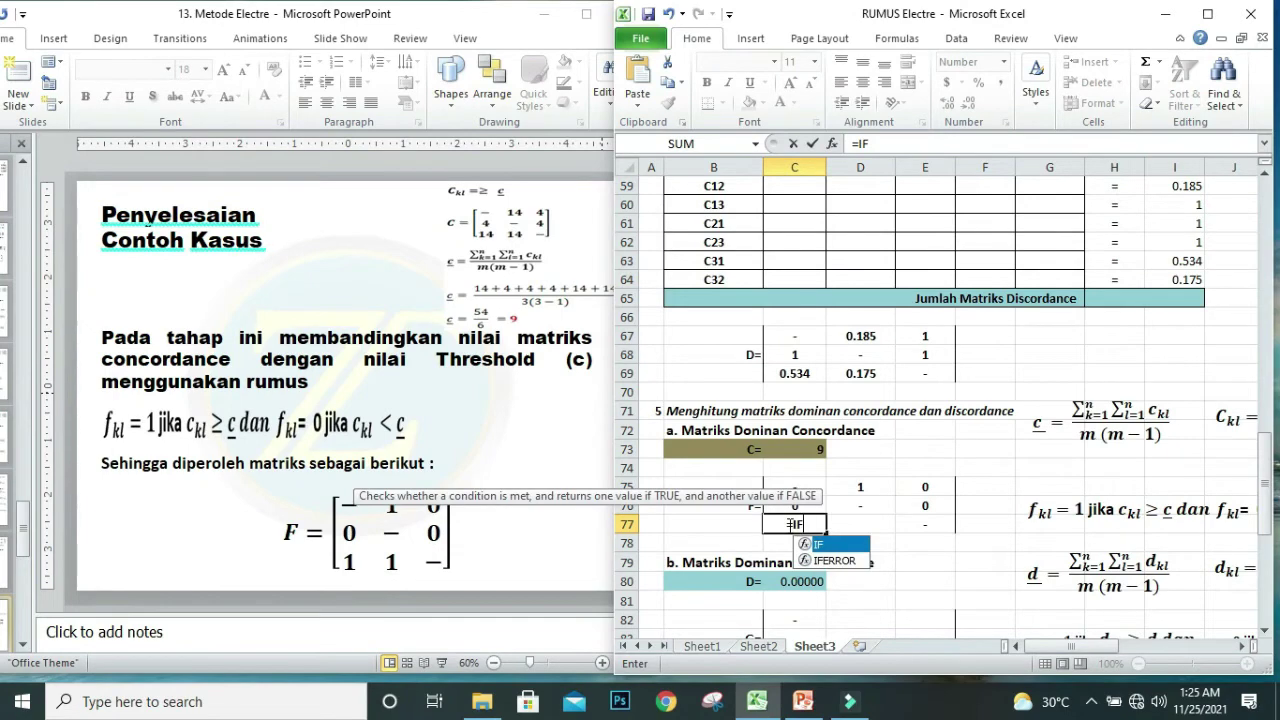
{"action": "type", "text": "("}
{"action": "left_click_drag", "start_coordinate": [1266, 468], "coordinate": [1267, 402]}
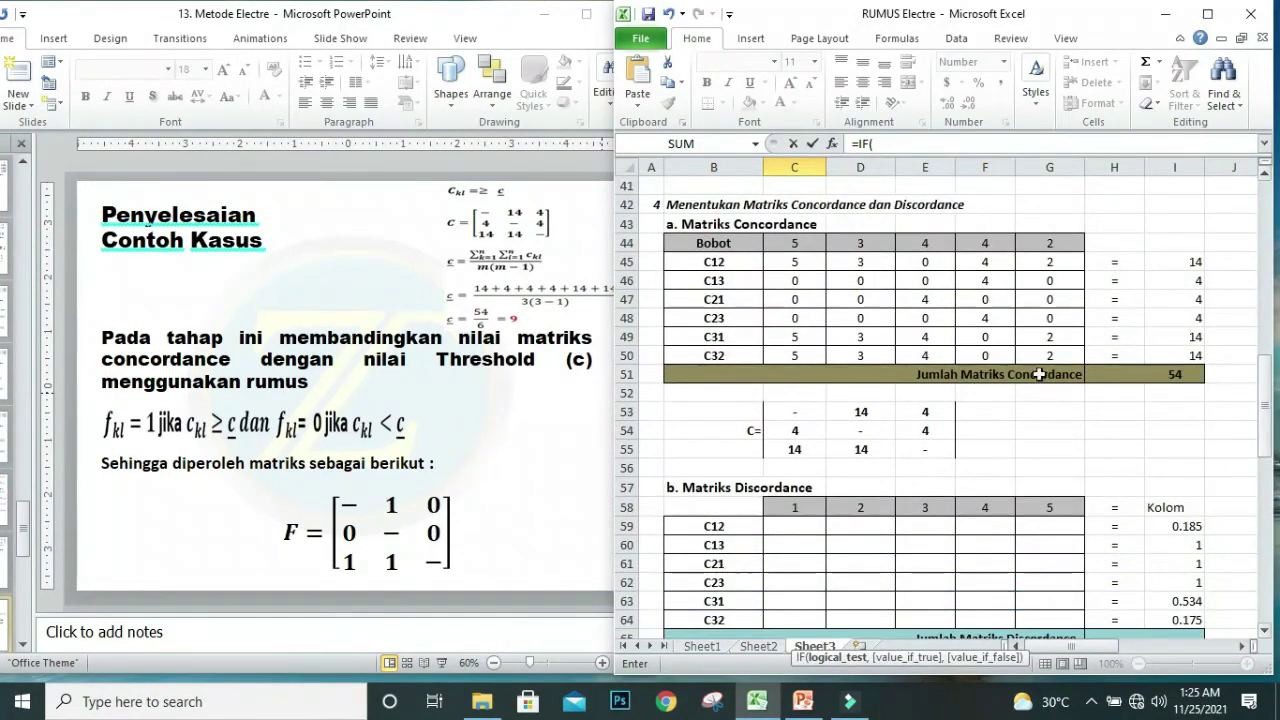
{"action": "left_click", "coordinate": [1193, 338]}
{"action": "type", "text": ">"}
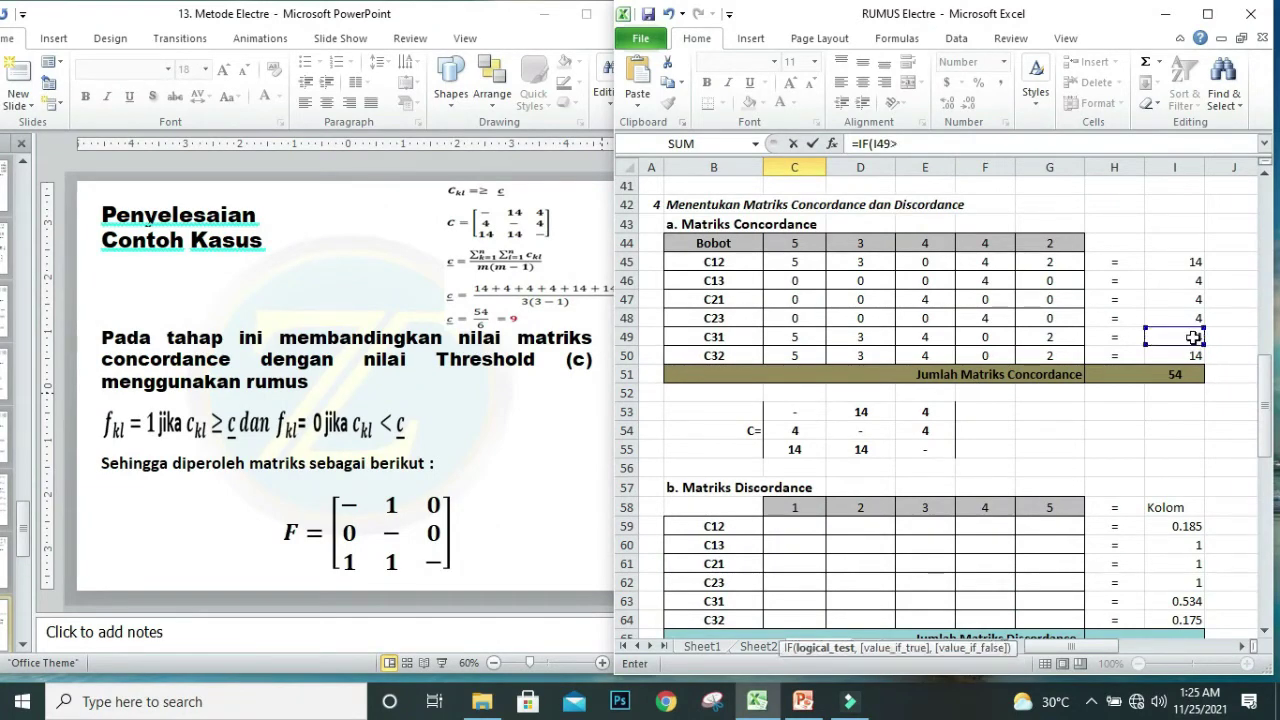
{"action": "type", "text": "="}
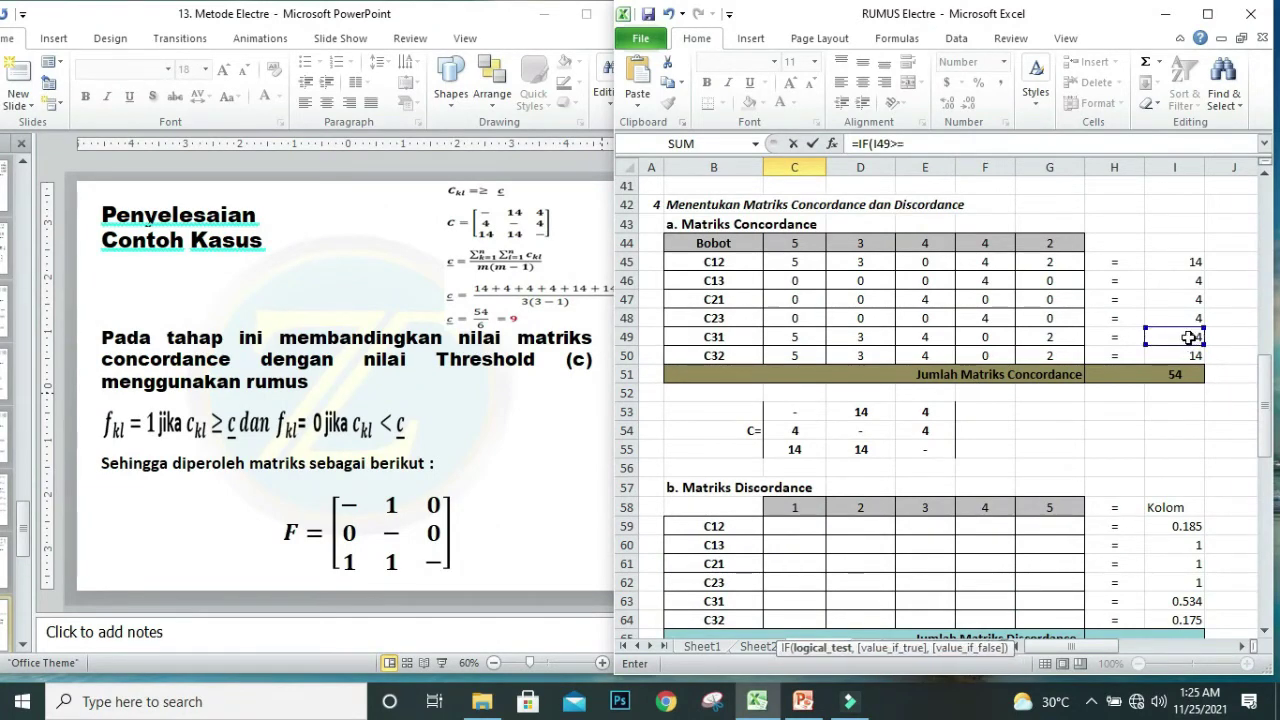
{"action": "left_click_drag", "start_coordinate": [1264, 398], "coordinate": [1264, 411]}
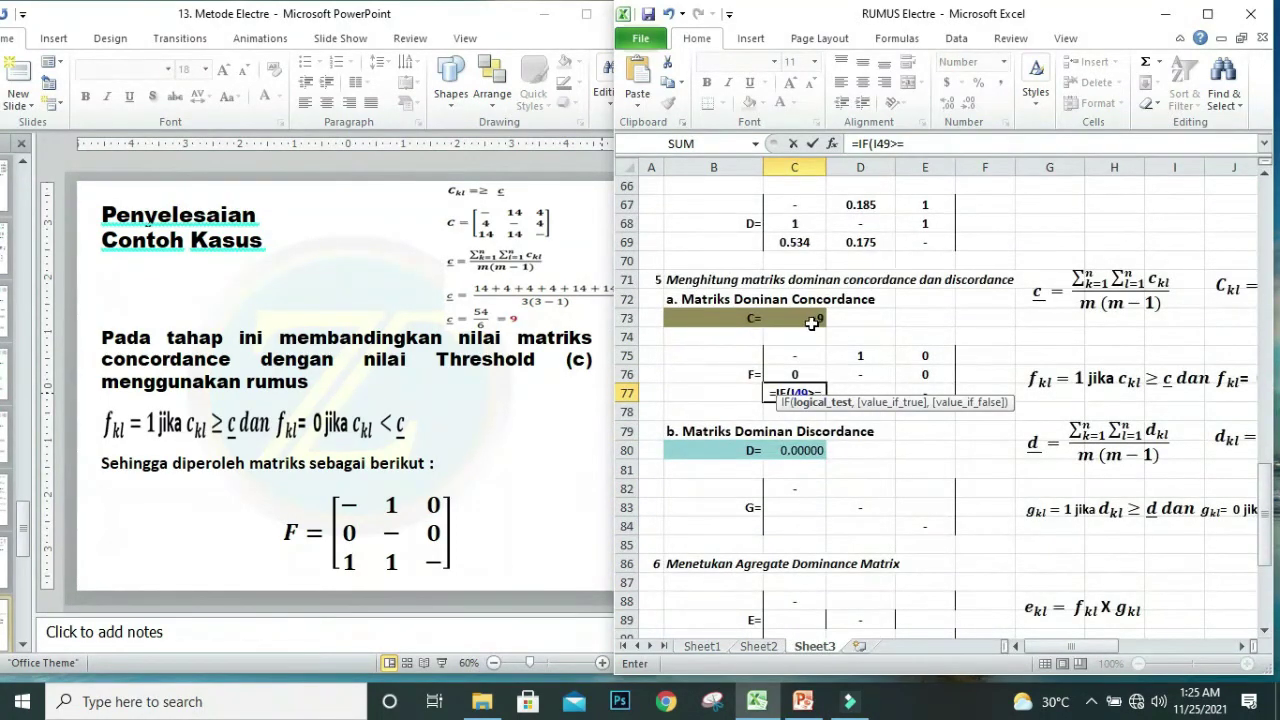
{"action": "left_click", "coordinate": [812, 320]}
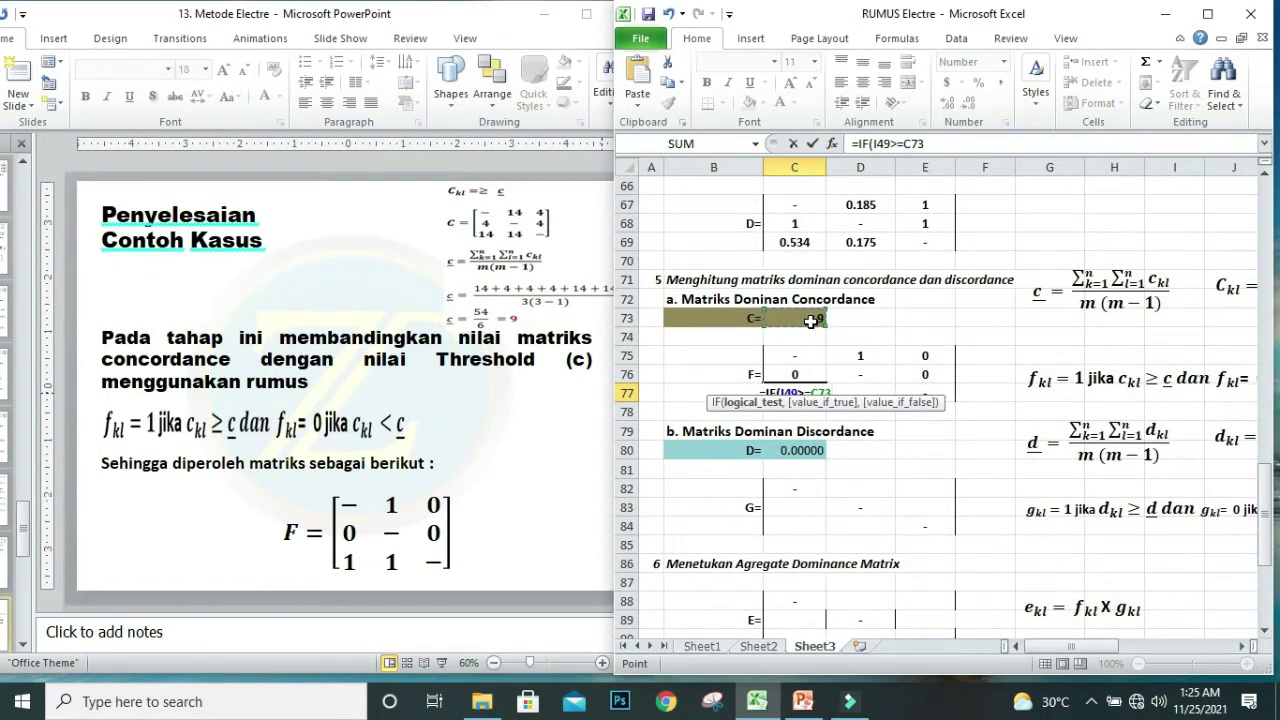
{"action": "type", "text": ",1,)"}
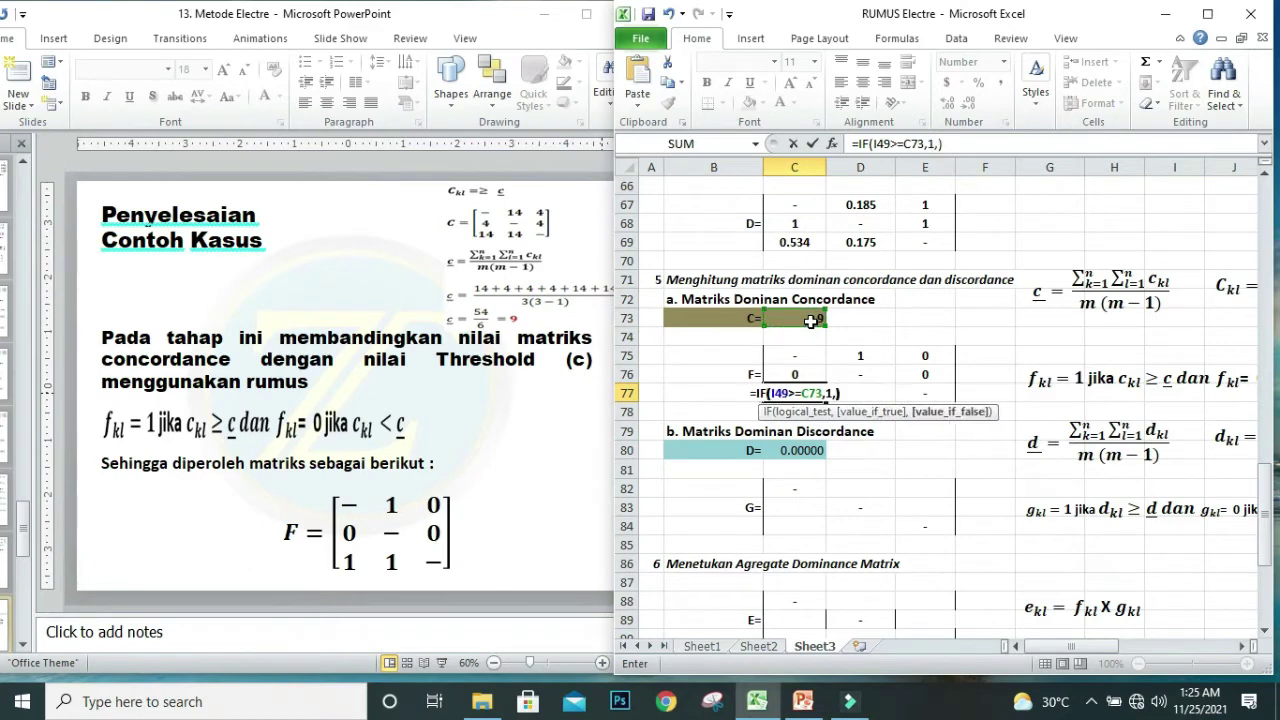
{"action": "key", "text": "Return"}
Enter =IF(I50>=C73,1,) in D77 as the third row, second column element of matrix F.
{"action": "left_click", "coordinate": [872, 392]}
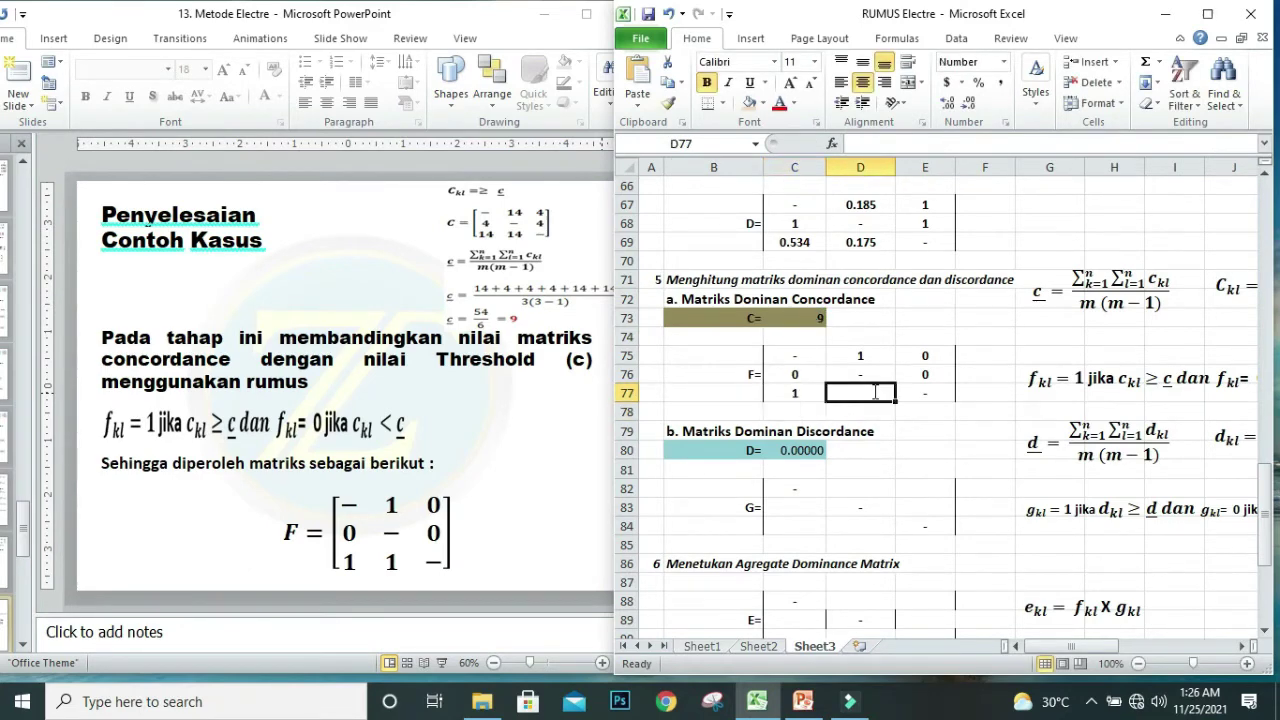
{"action": "type", "text": "="}
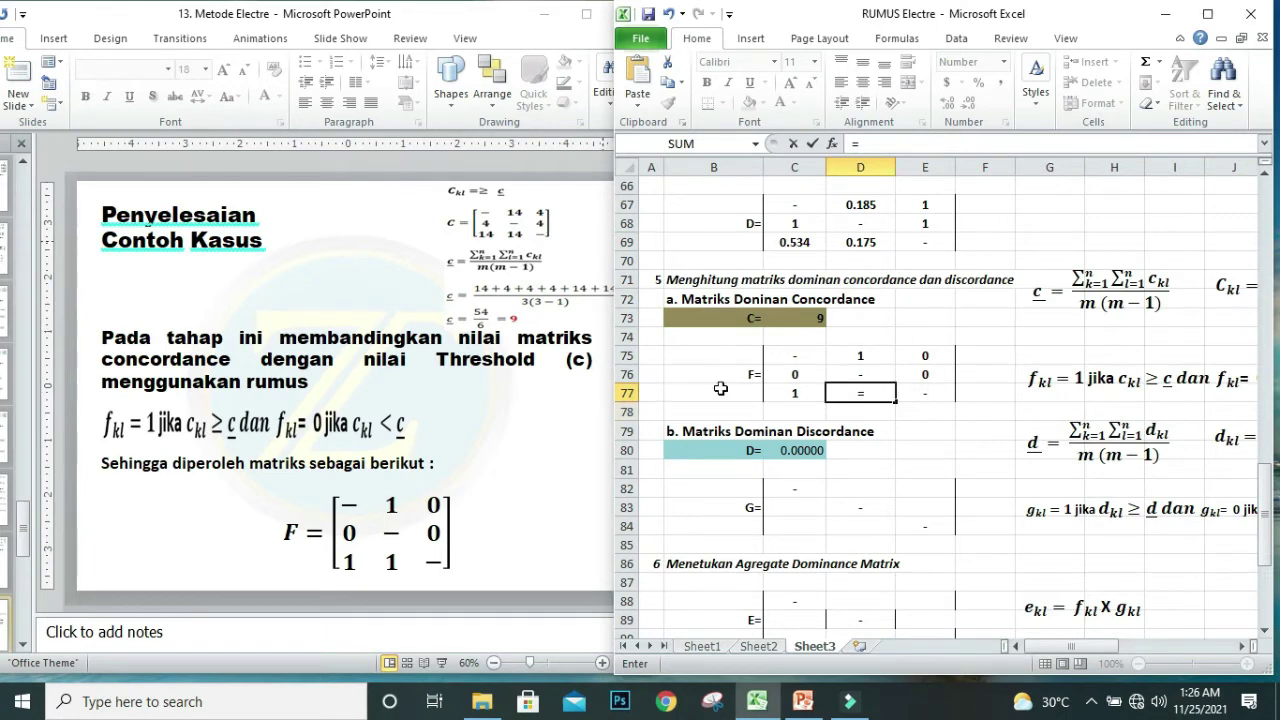
{"action": "type", "text": "I"}
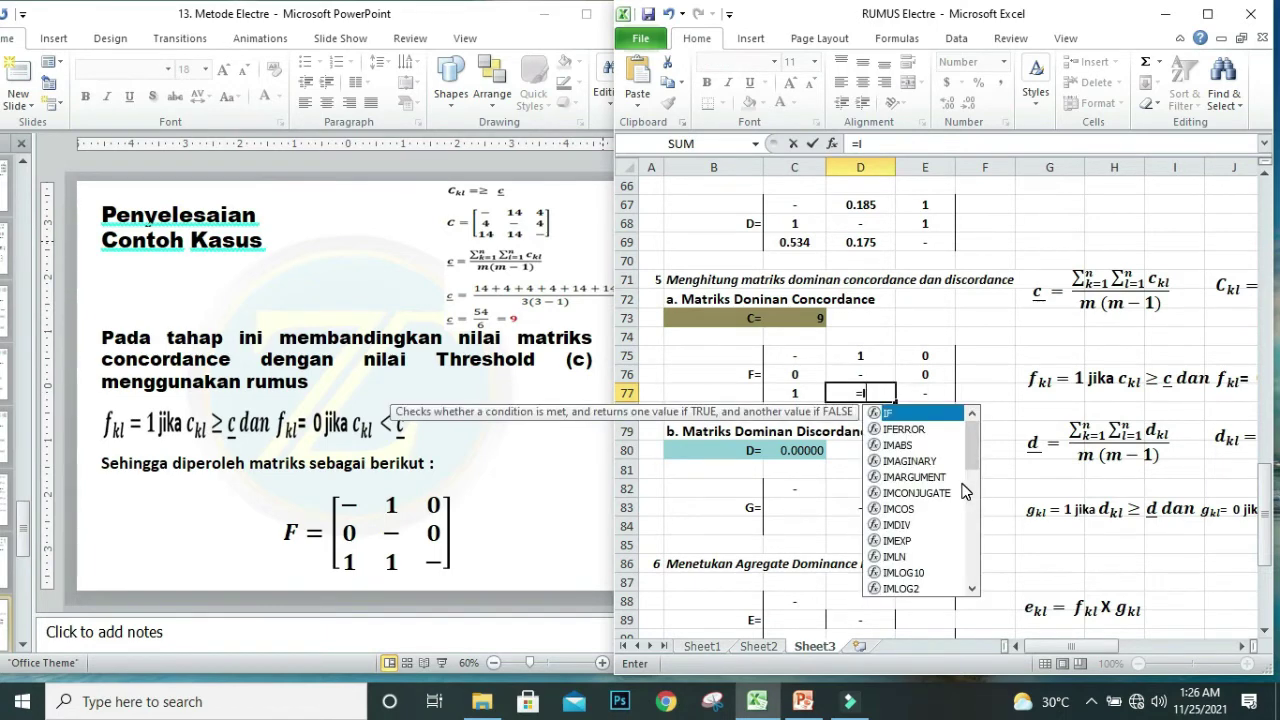
{"action": "type", "text": "F("}
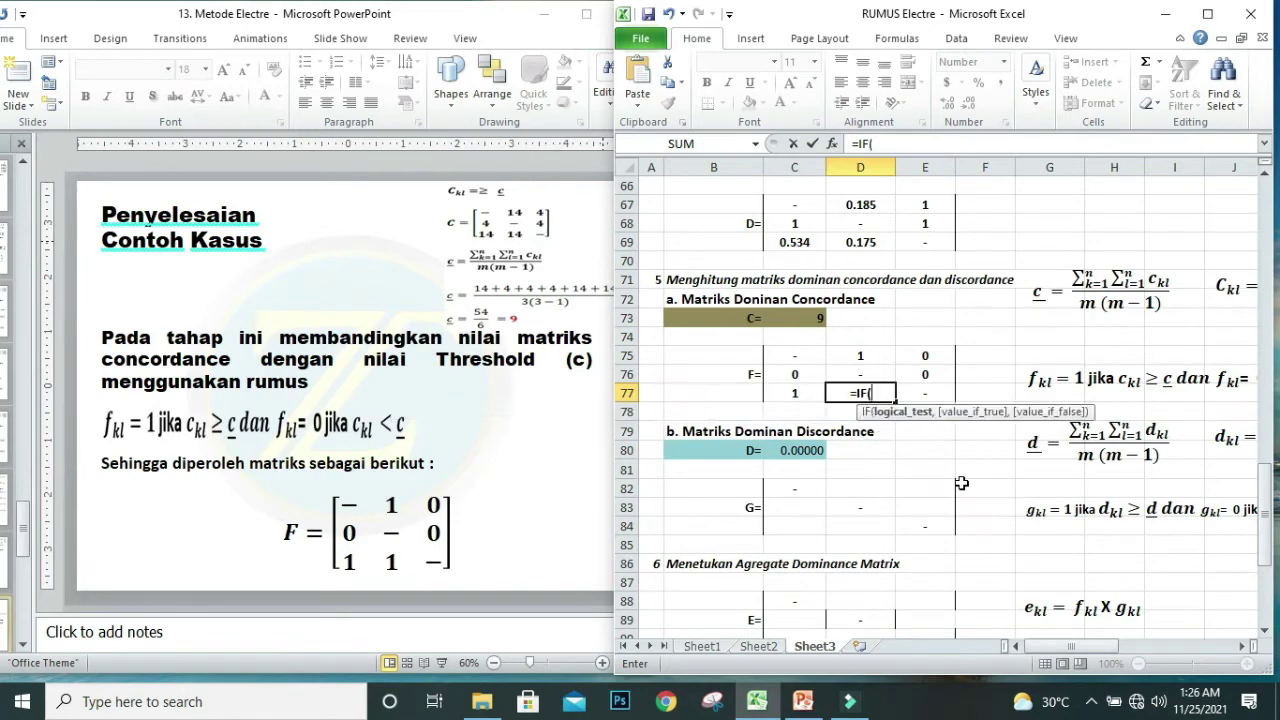
{"action": "left_click_drag", "start_coordinate": [1266, 505], "coordinate": [1276, 398]}
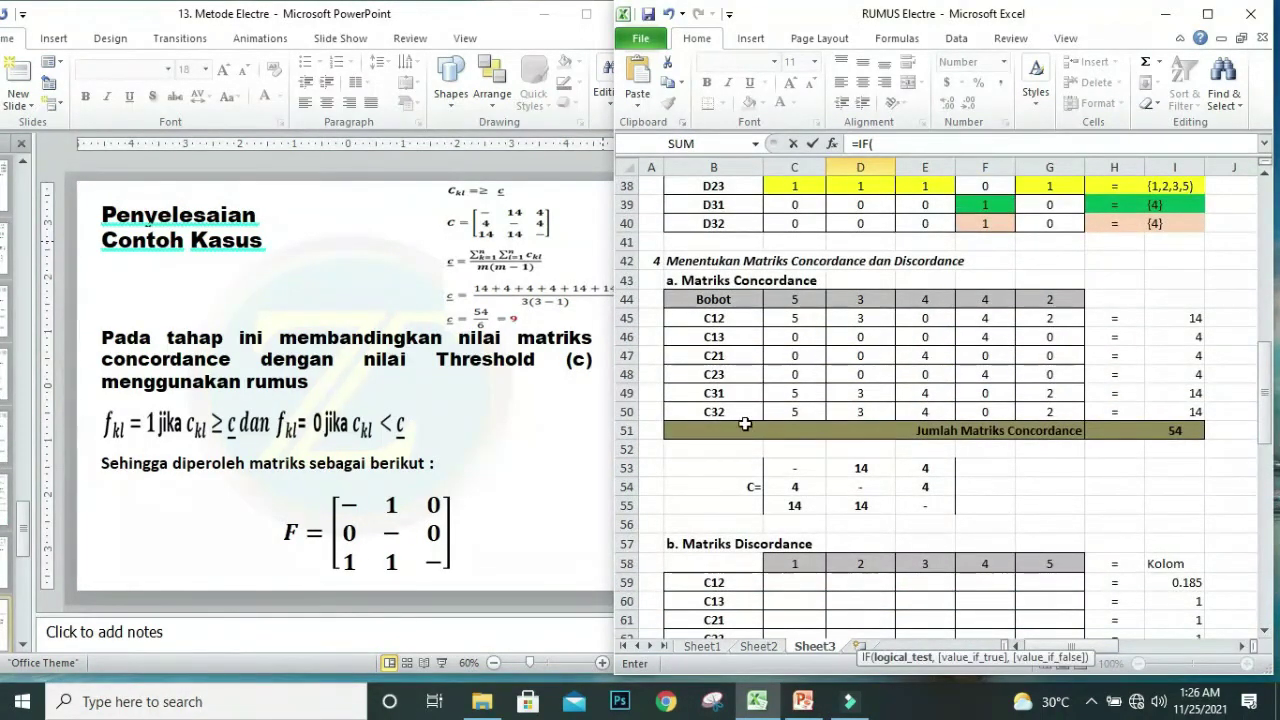
{"action": "left_click", "coordinate": [1179, 411]}
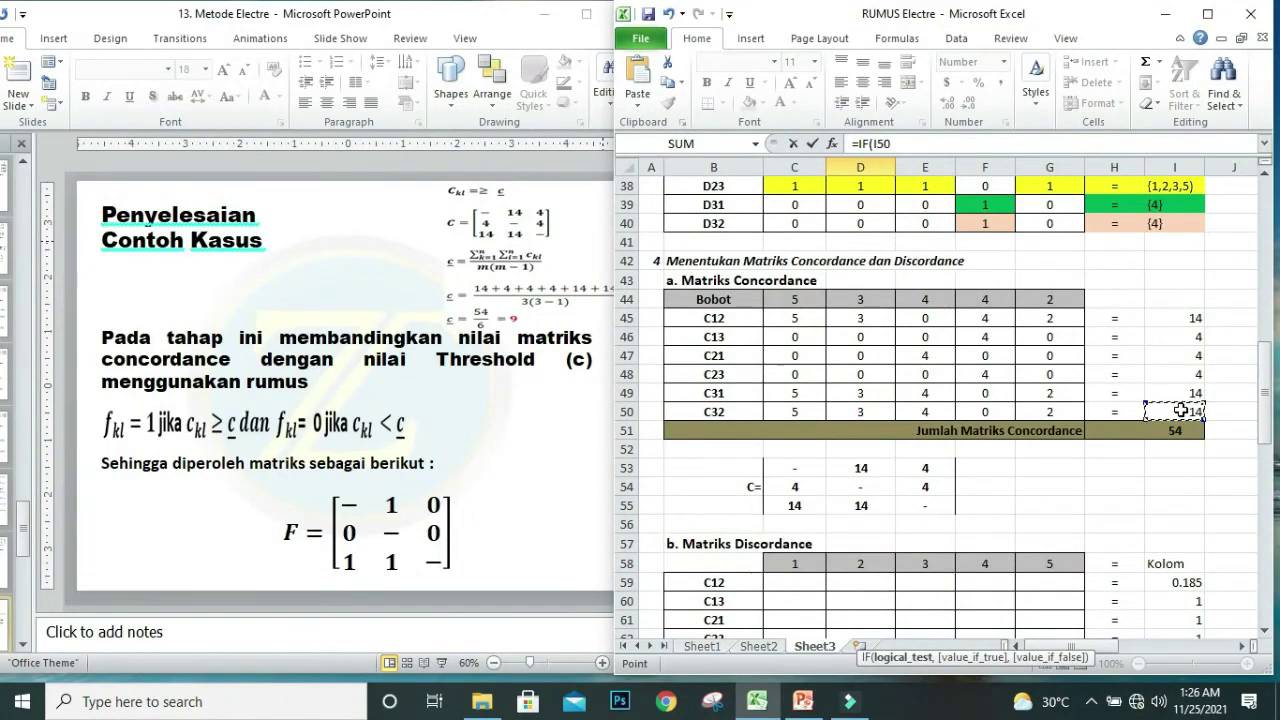
{"action": "type", "text": ">="}
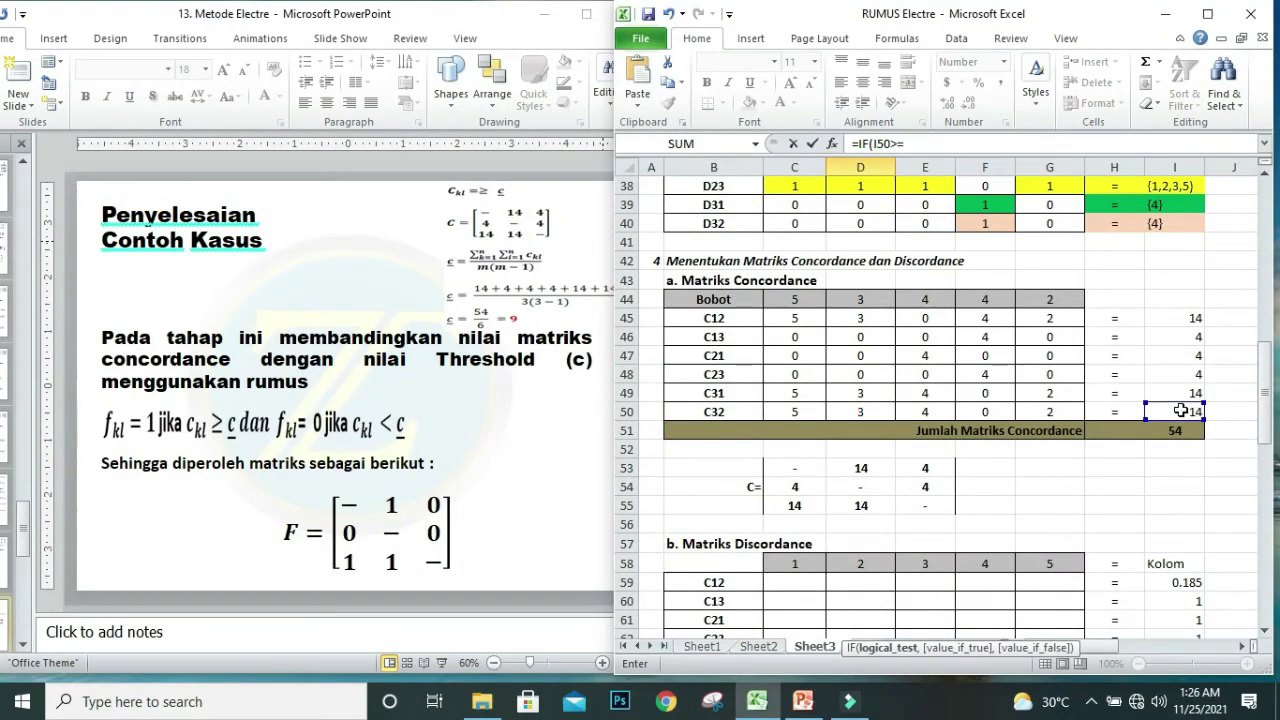
{"action": "left_click_drag", "start_coordinate": [1260, 430], "coordinate": [1268, 558]}
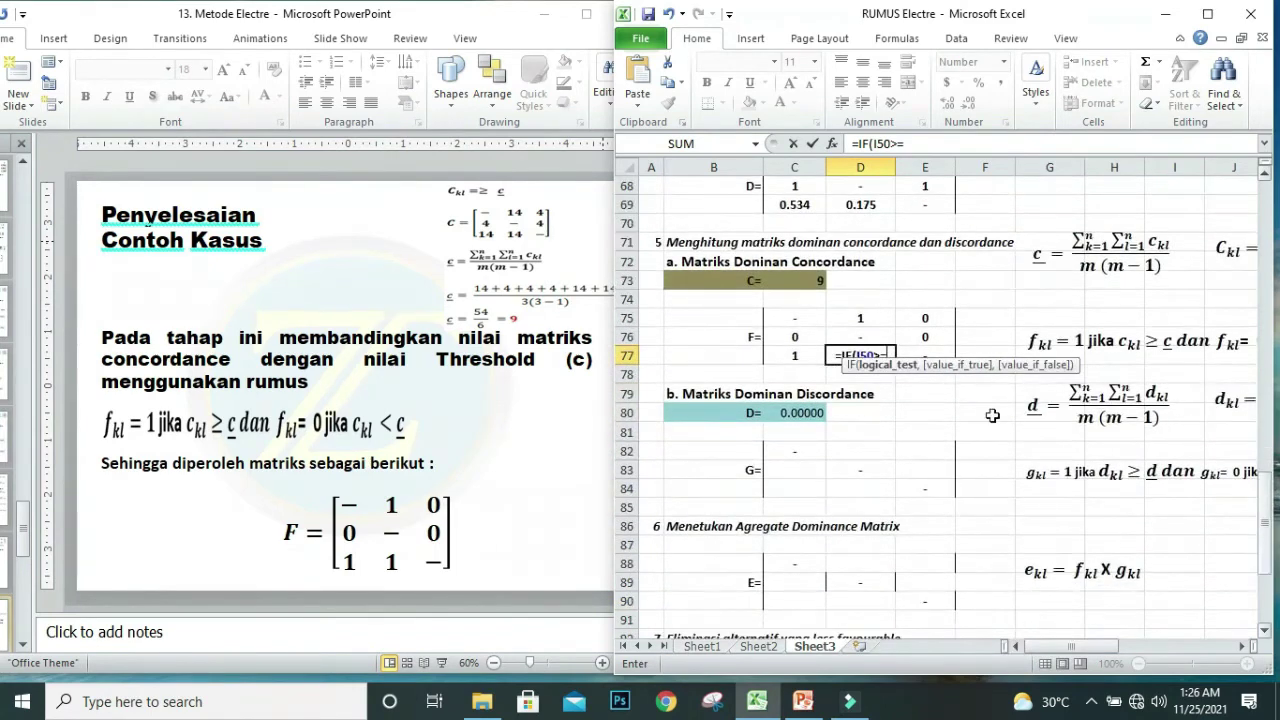
{"action": "left_click", "coordinate": [805, 284]}
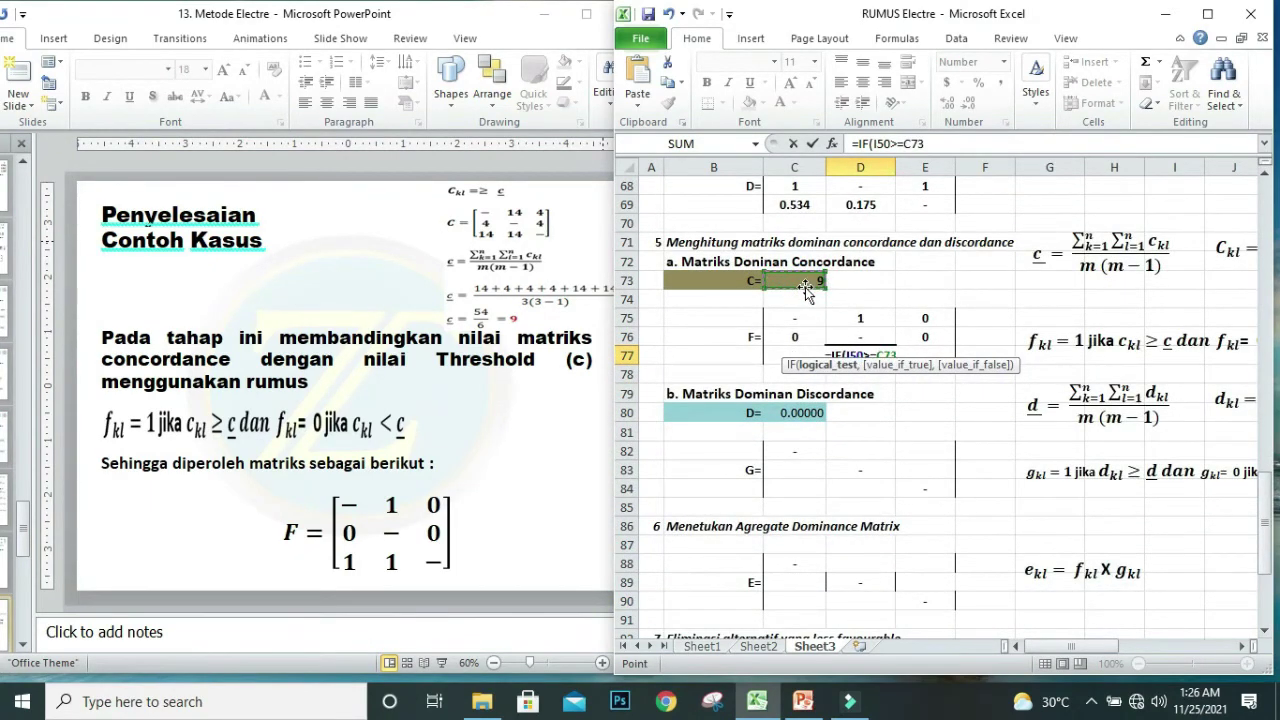
{"action": "type", "text": ",1"}
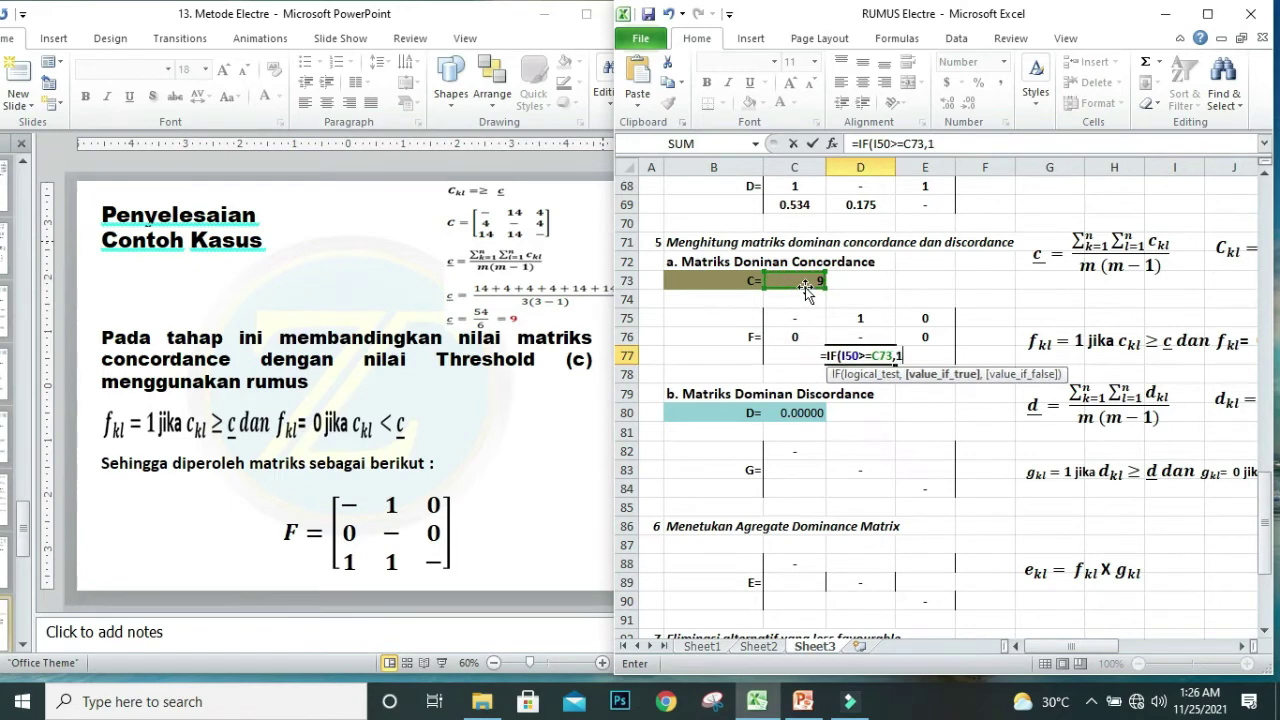
{"action": "type", "text": ",)"}
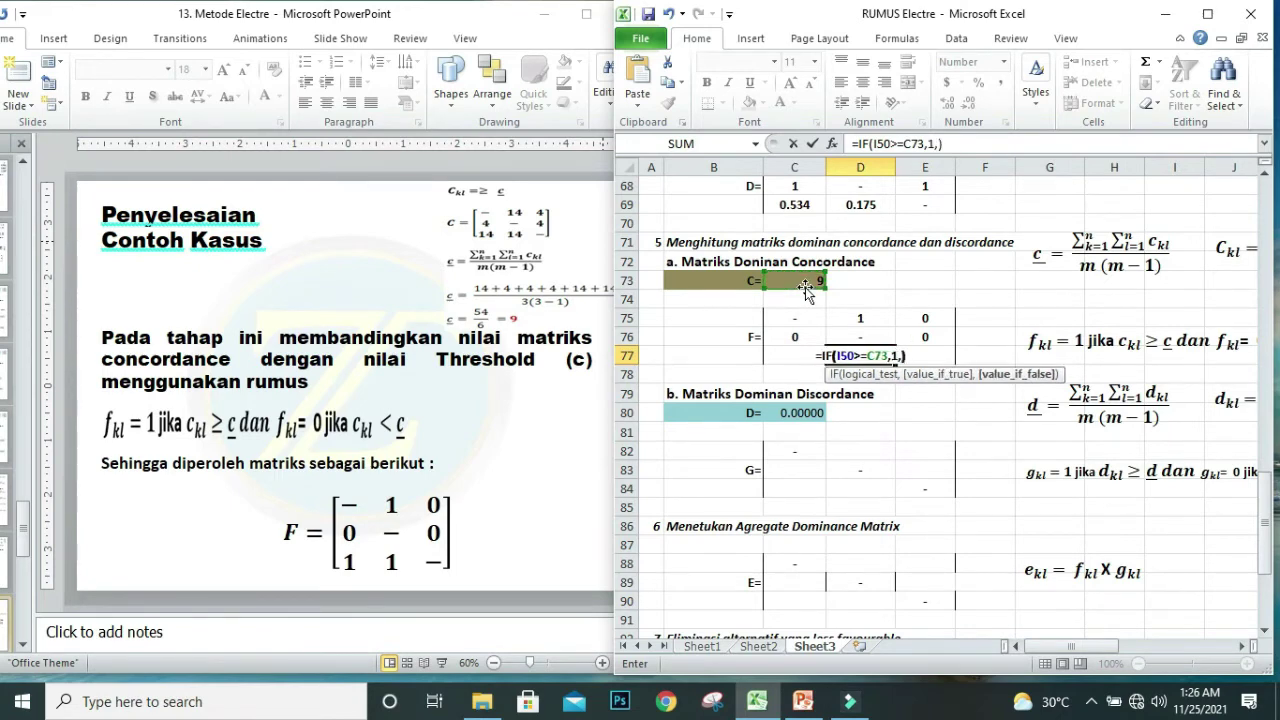
{"action": "key", "text": "Return"}
{"action": "left_click", "coordinate": [862, 356]}
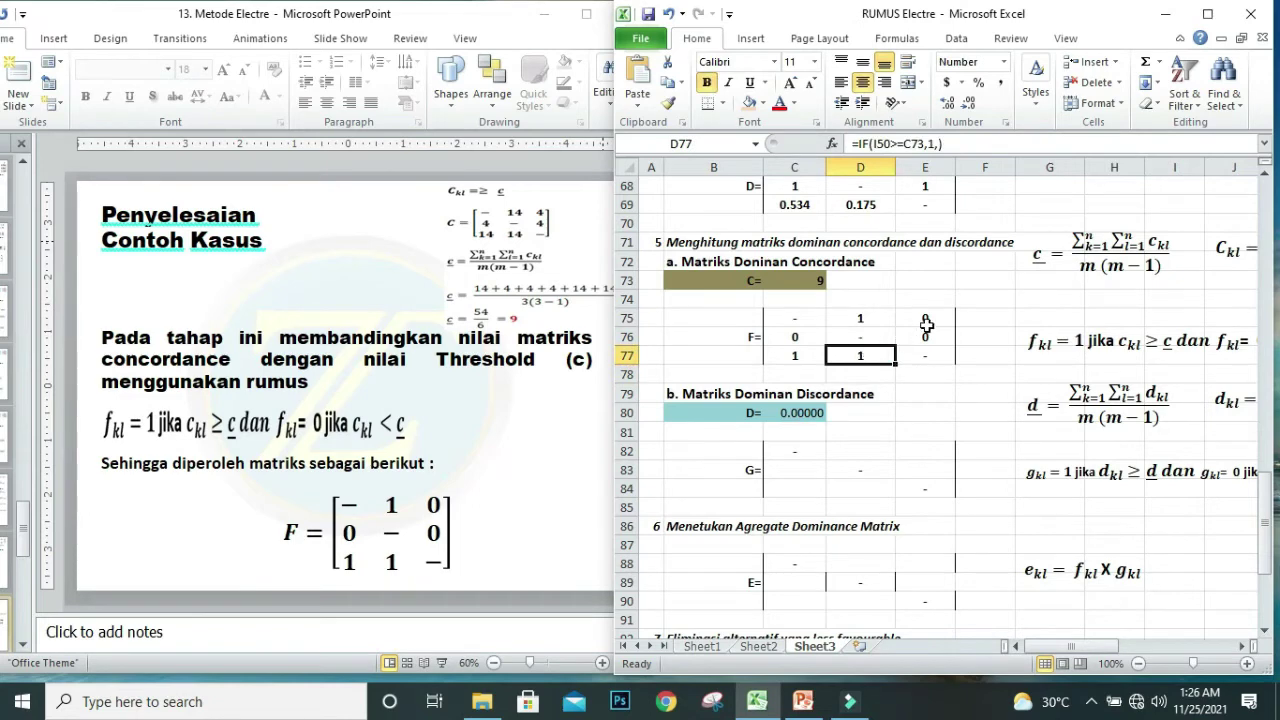
{"action": "scroll", "coordinate": [864, 356], "scroll_direction": "up", "scroll_amount": 3}
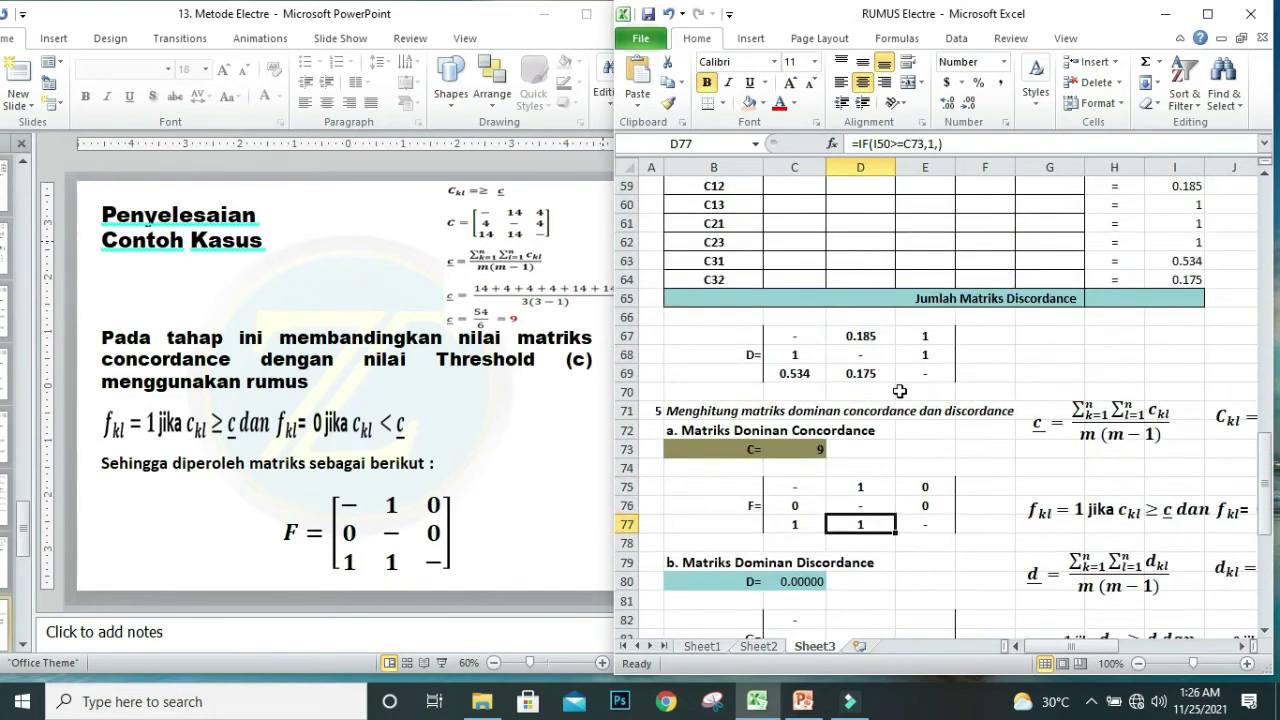
Clear the existing discordance threshold formula from C80 in the dominant discordance matrix section.
{"action": "left_click", "coordinate": [810, 449]}
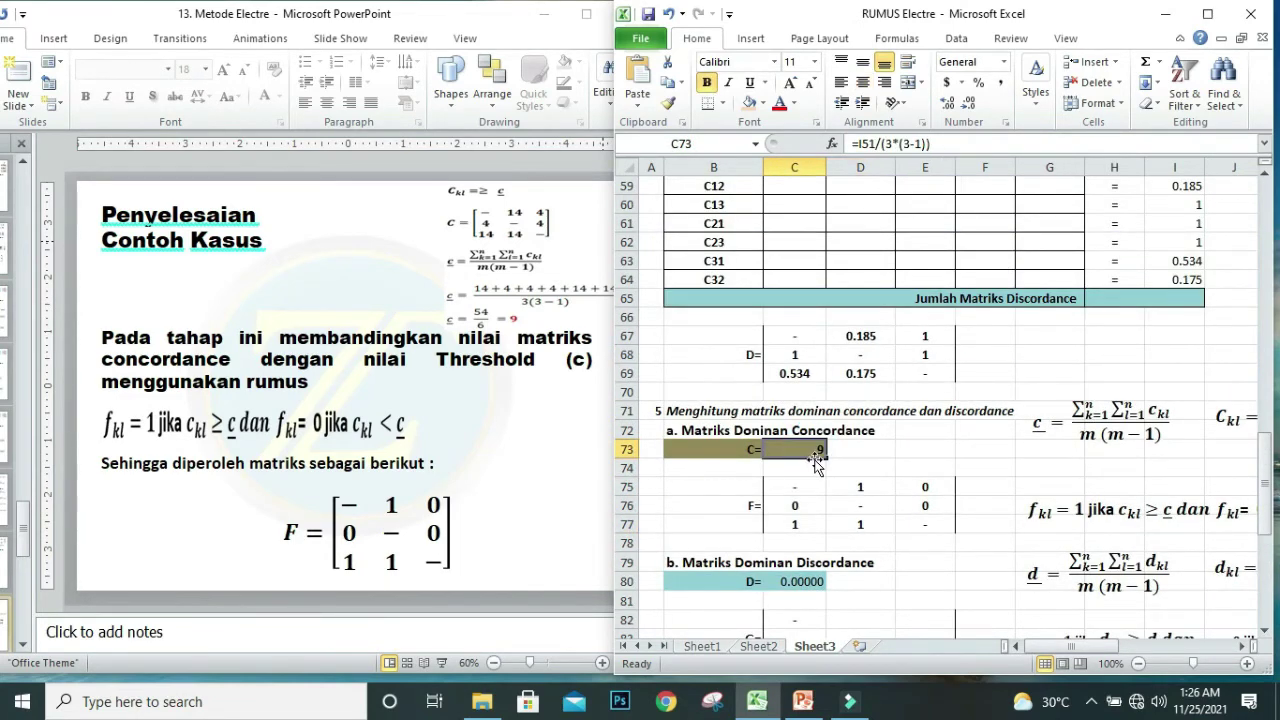
{"action": "scroll", "coordinate": [815, 463], "scroll_direction": "down", "scroll_amount": 2}
{"action": "left_click", "coordinate": [808, 490]}
{"action": "left_click", "coordinate": [807, 469]}
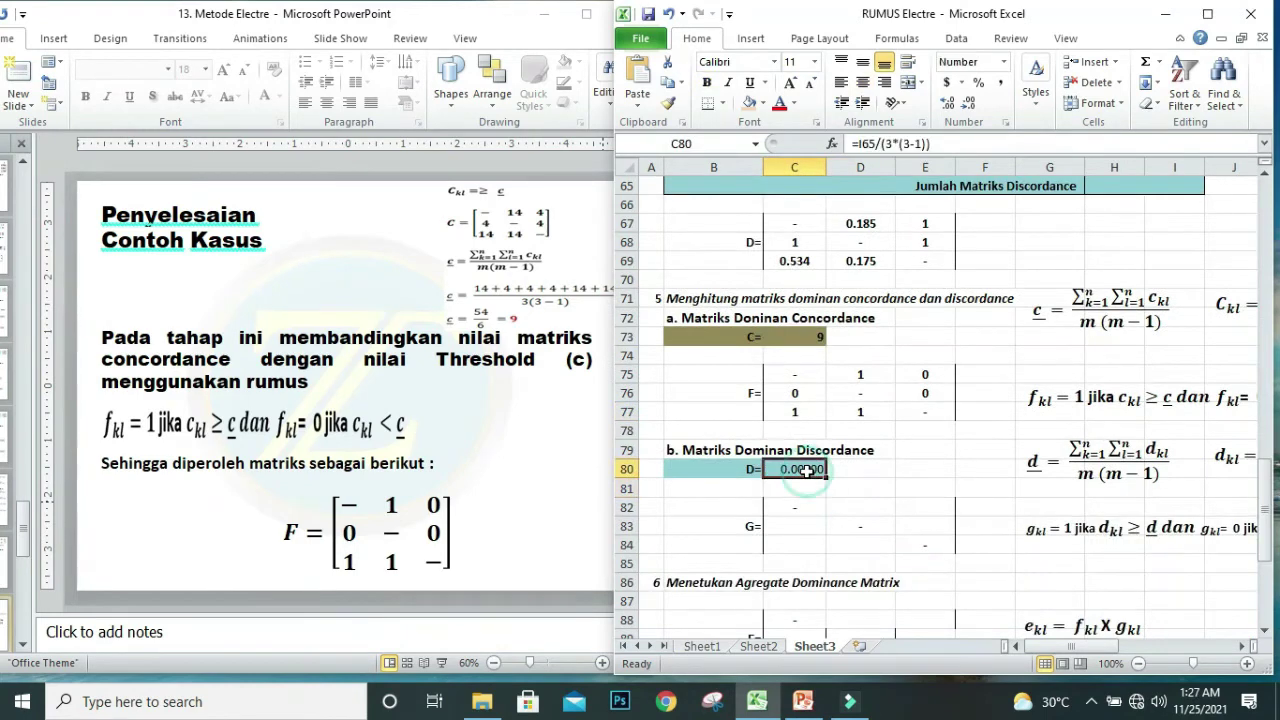
{"action": "key", "text": "Delete"}
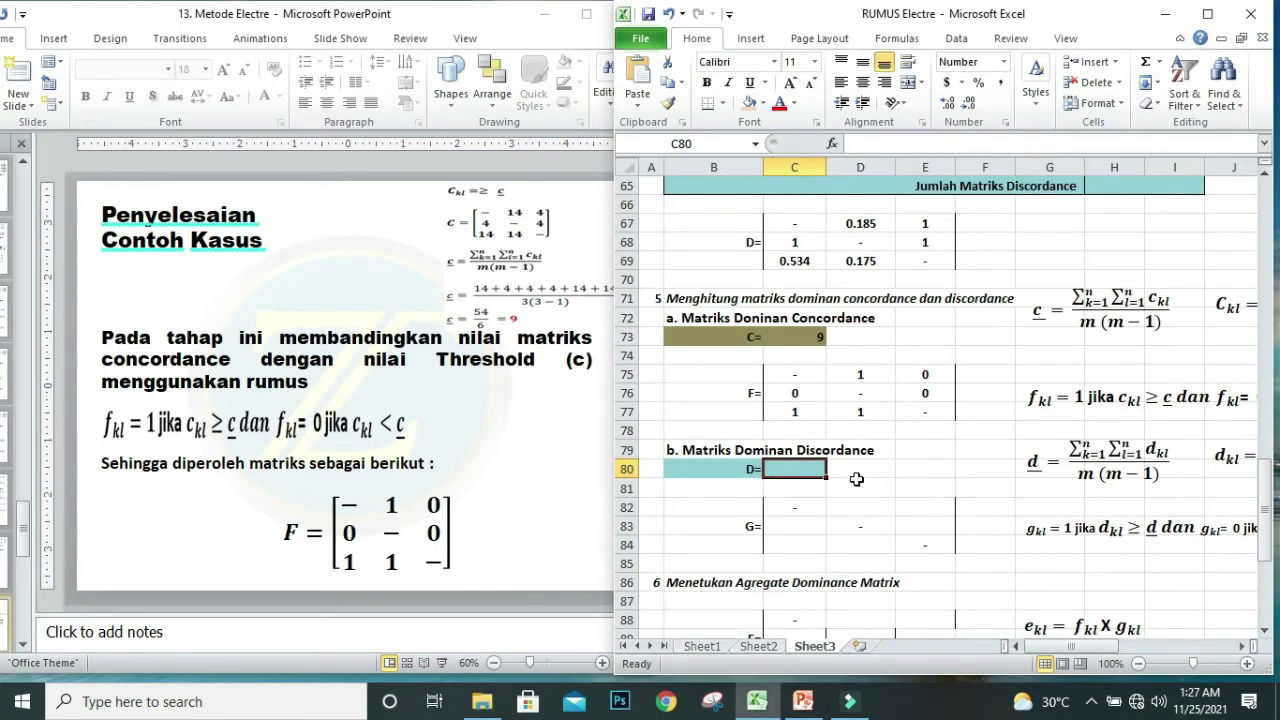
Bring up the PowerPoint slide on the discordance threshold d for reference, and return to the Excel workbook.
{"action": "left_click", "coordinate": [548, 512]}
{"action": "left_click", "coordinate": [643, 514]}
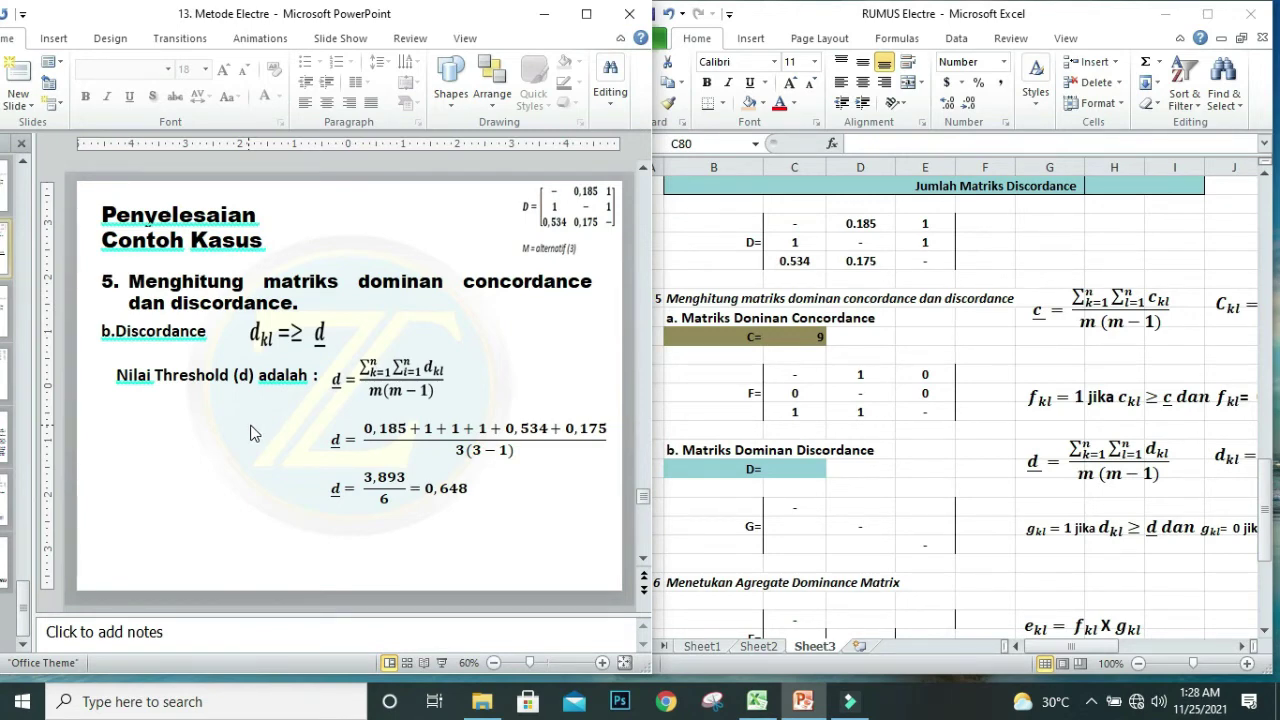
{"action": "key", "text": "alt+Tab"}
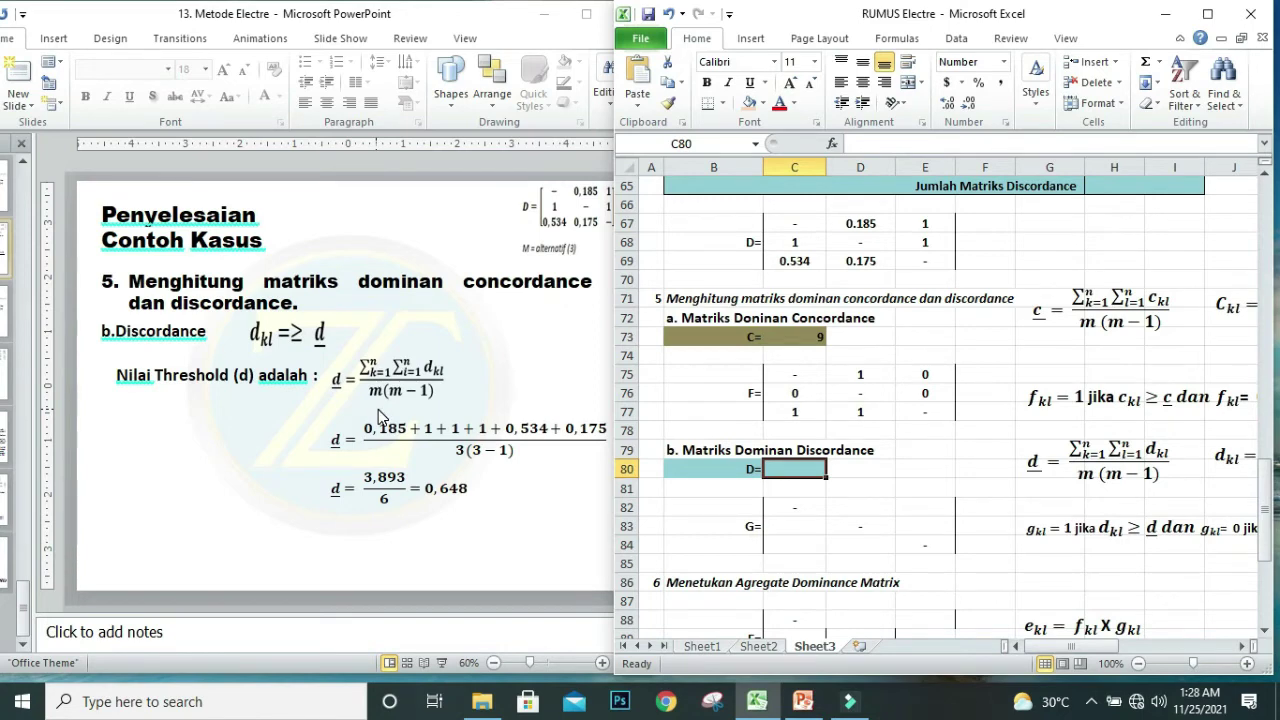
Total the discordance values I59:I64 in I65 with AutoSum and check the resulting SUM formula.
{"action": "scroll", "coordinate": [906, 477], "scroll_direction": "up", "scroll_amount": 1}
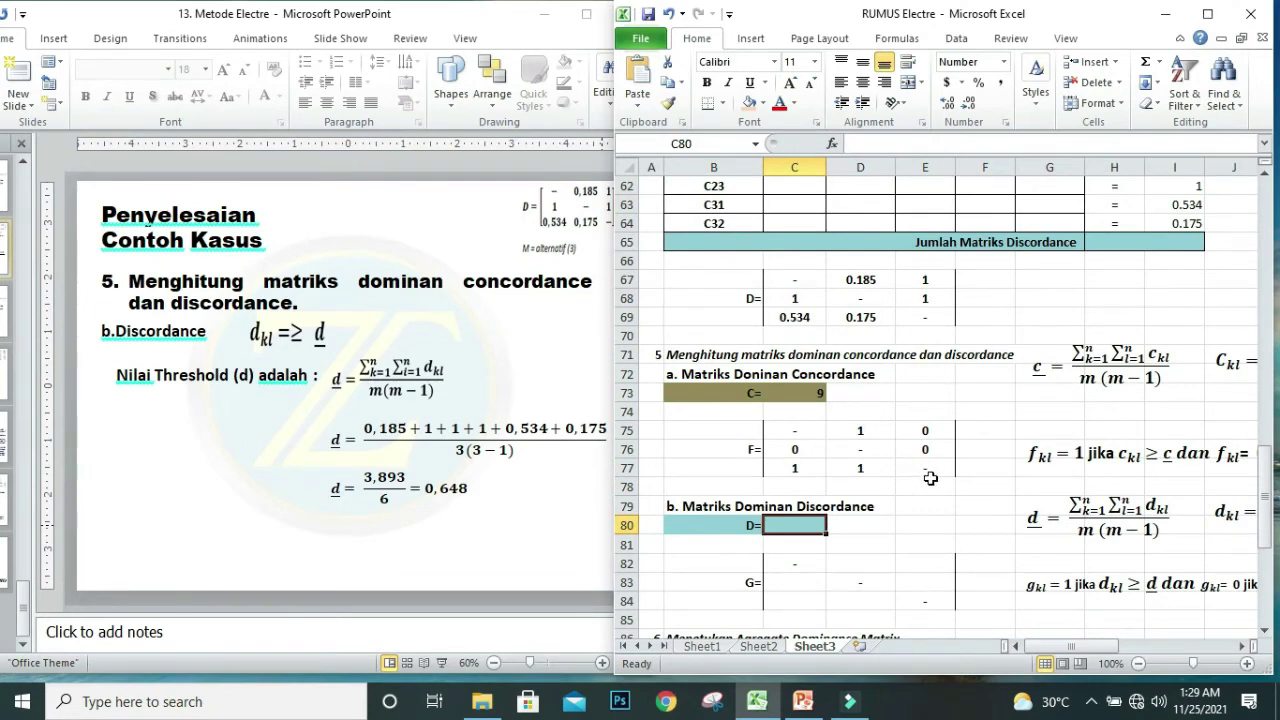
{"action": "scroll", "coordinate": [1083, 350], "scroll_direction": "up", "scroll_amount": 6}
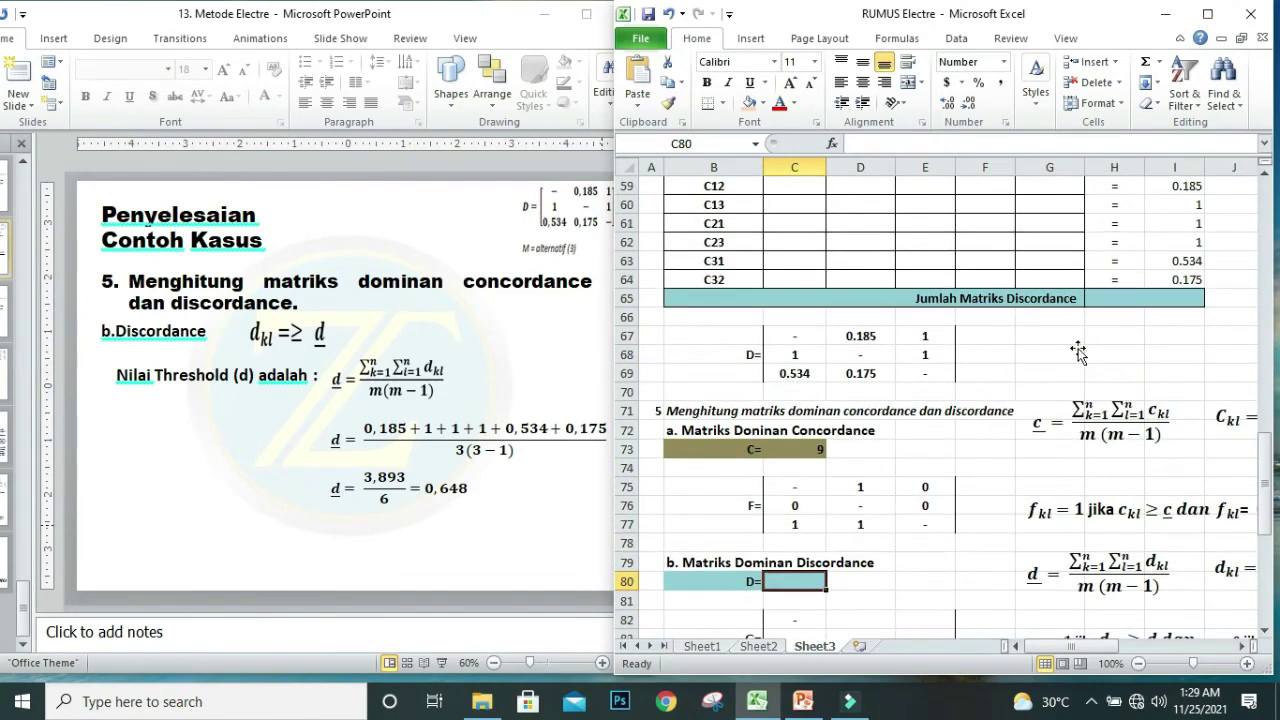
{"action": "scroll", "coordinate": [1083, 342], "scroll_direction": "down", "scroll_amount": 2}
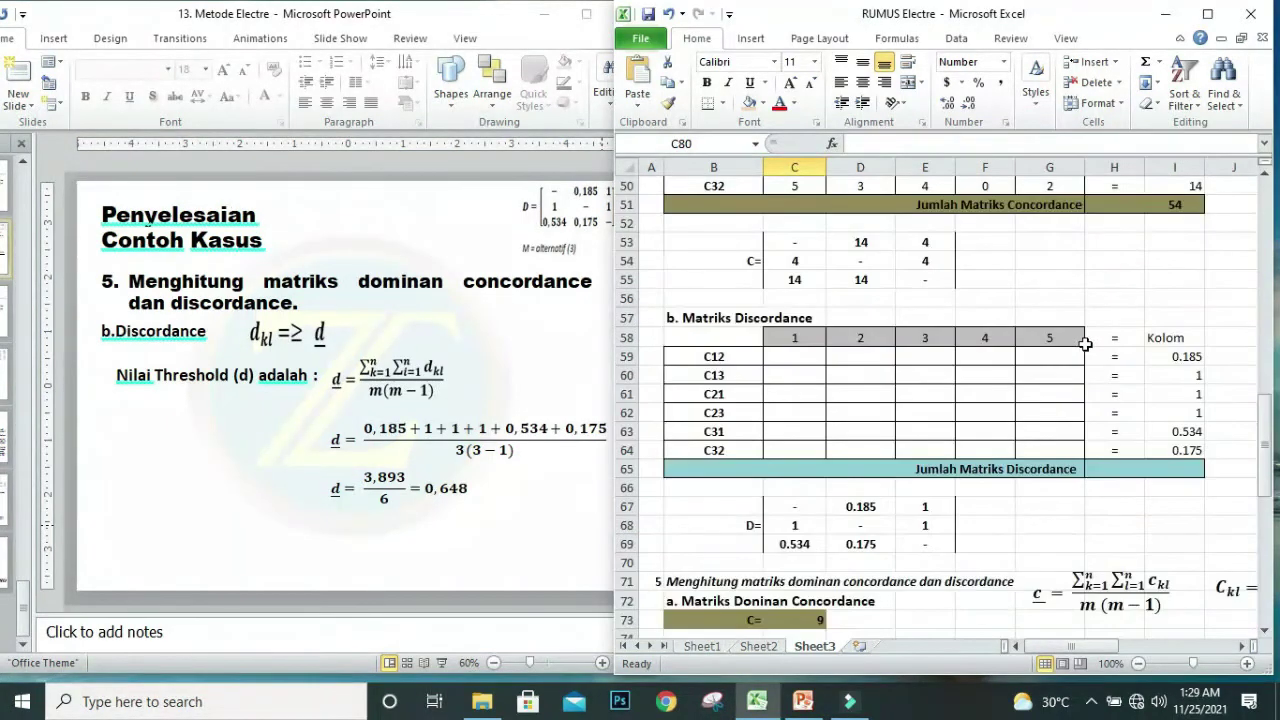
{"action": "left_click", "coordinate": [1154, 470]}
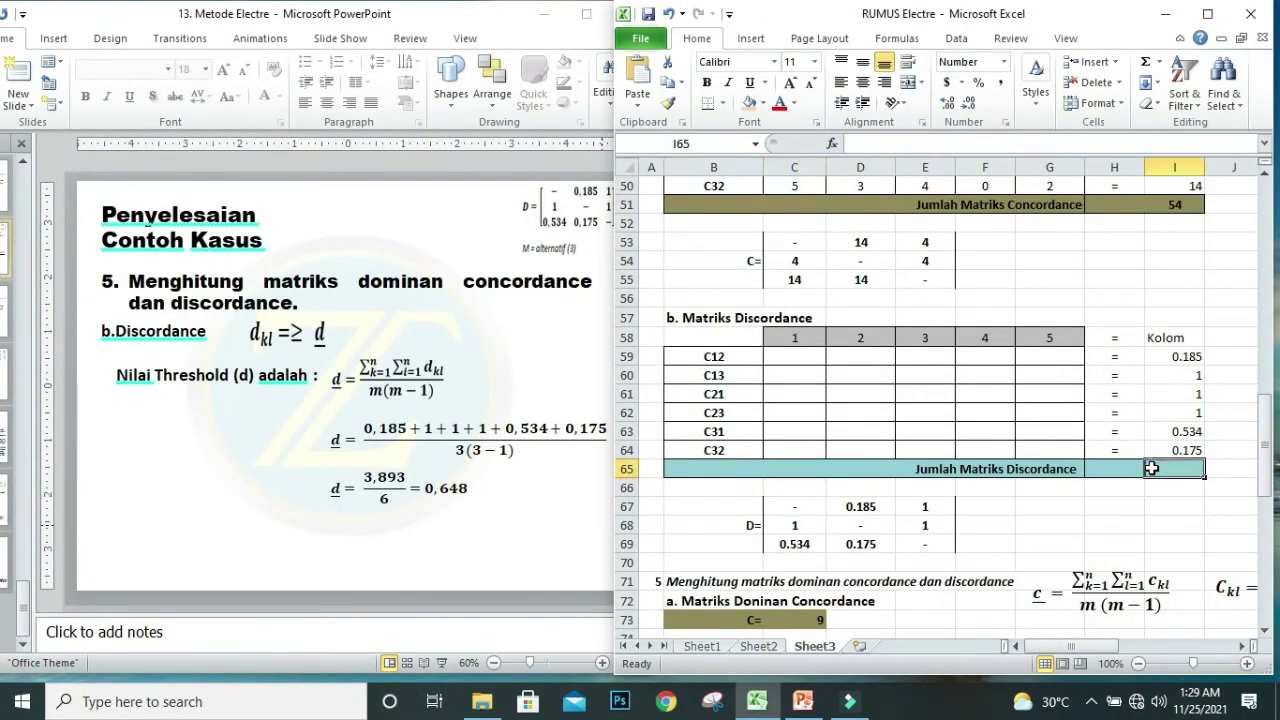
{"action": "left_click", "coordinate": [1146, 63]}
{"action": "key", "text": "Return"}
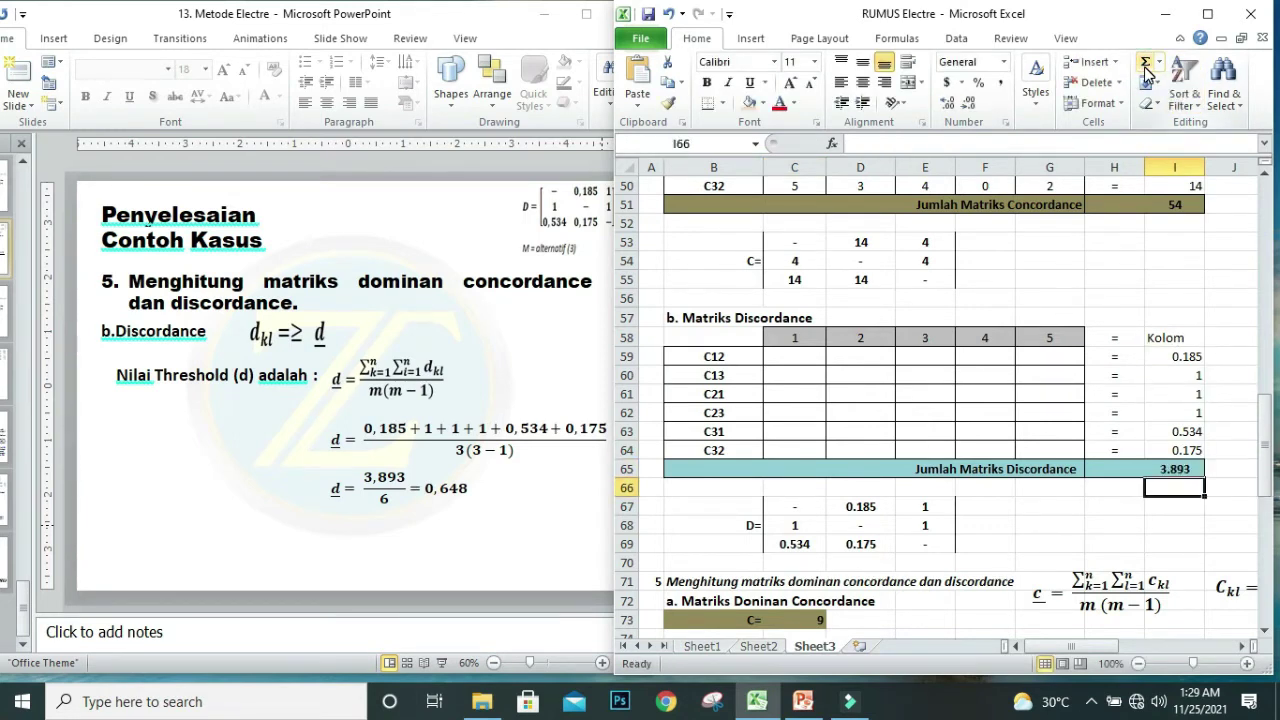
{"action": "left_click", "coordinate": [1154, 470]}
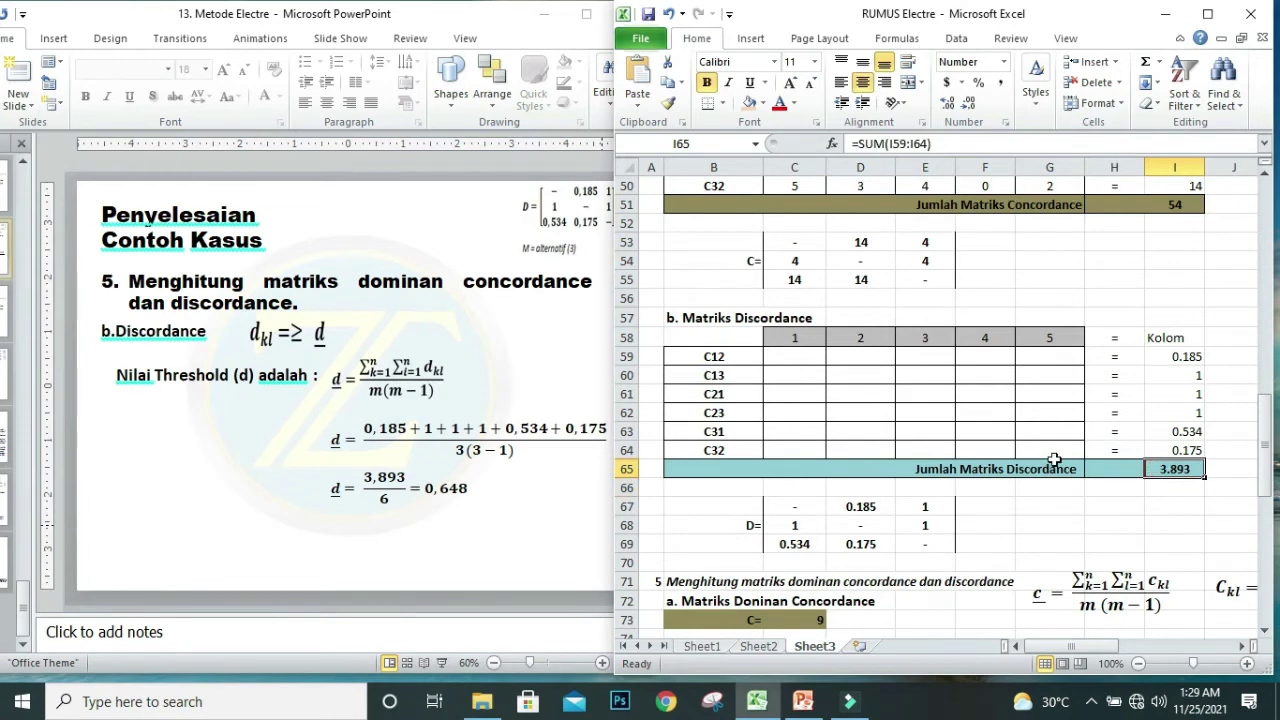
Enter =I65/(3*(3-1)) in C80 as the discordance threshold.
{"action": "scroll", "coordinate": [1054, 460], "scroll_direction": "down", "scroll_amount": 3}
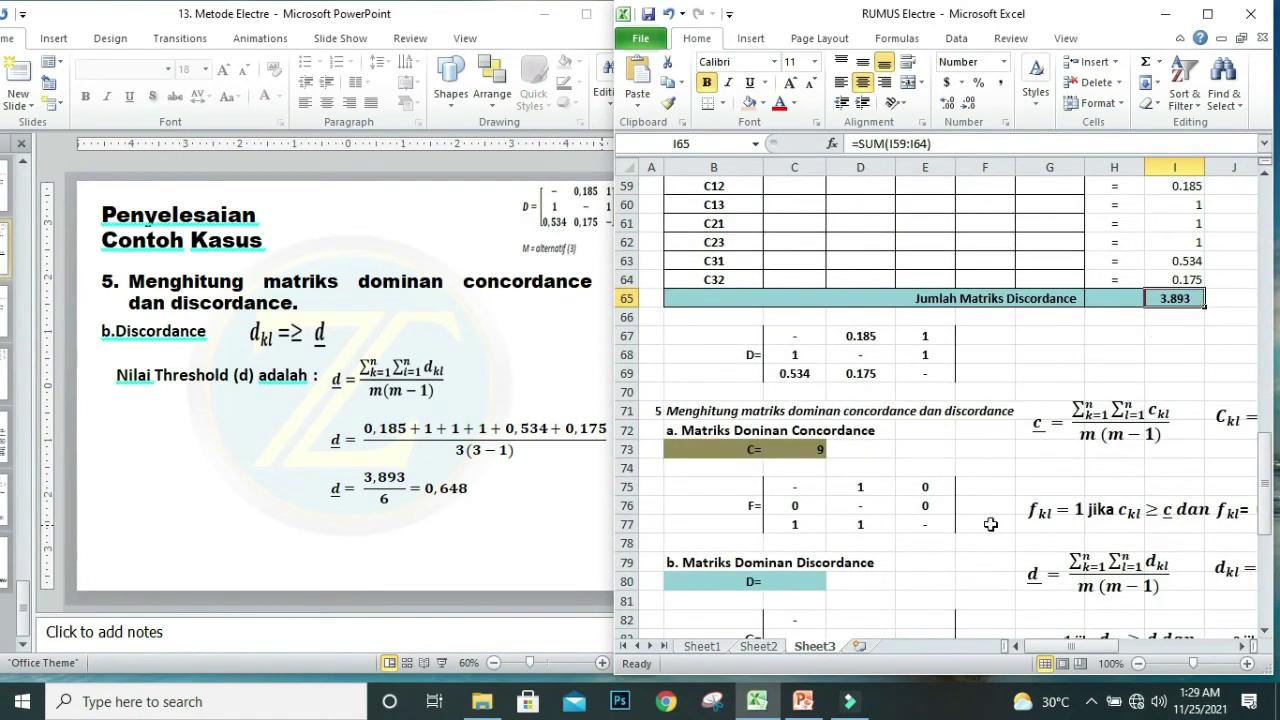
{"action": "left_click", "coordinate": [801, 584]}
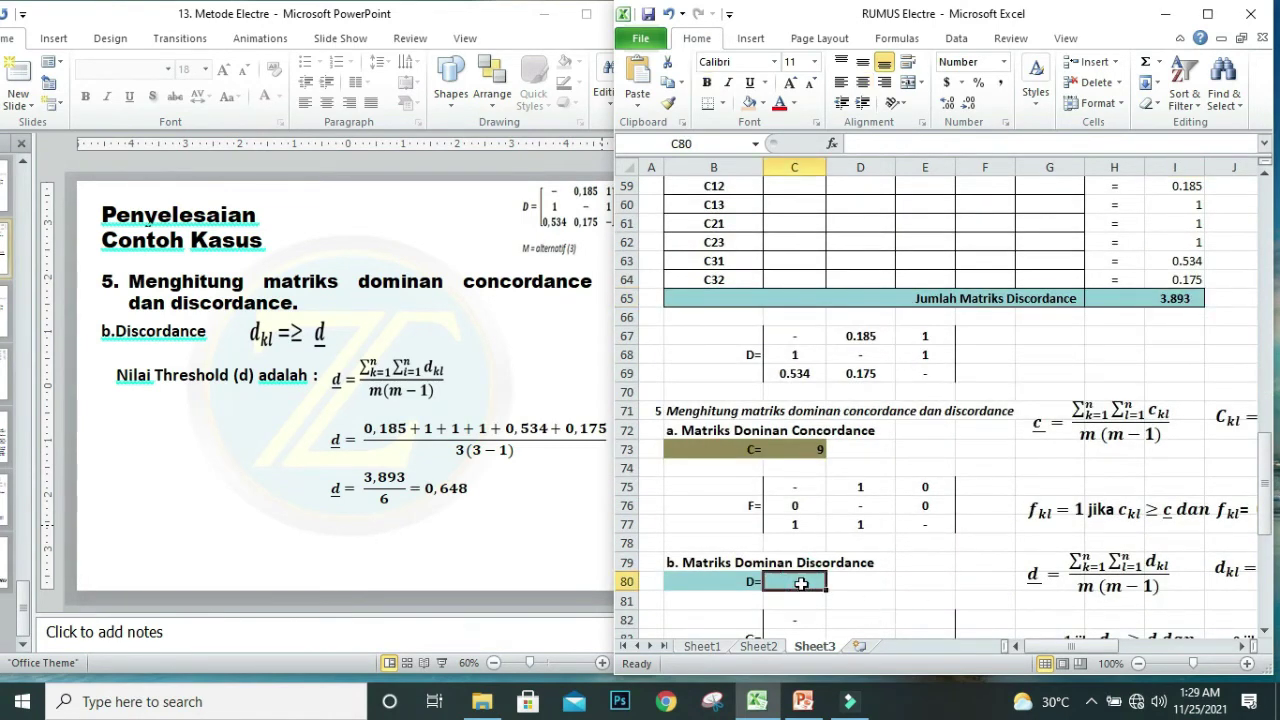
{"action": "type", "text": "="}
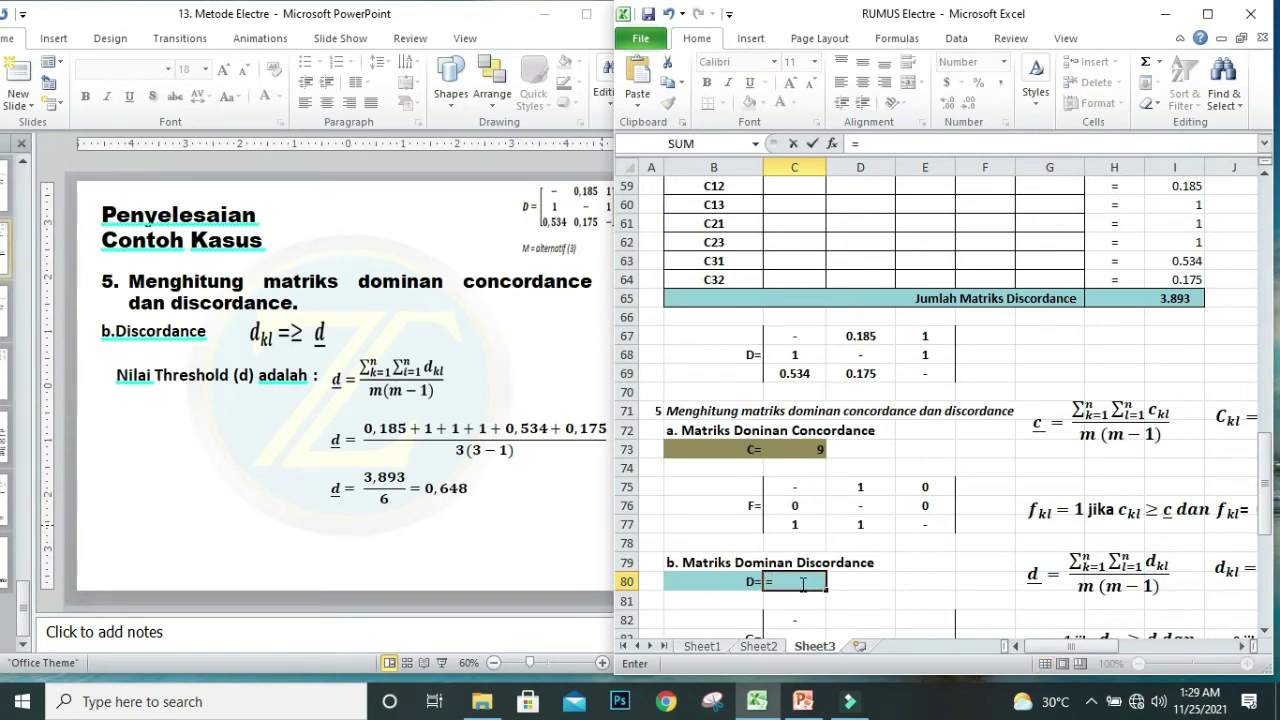
{"action": "left_click", "coordinate": [1168, 298]}
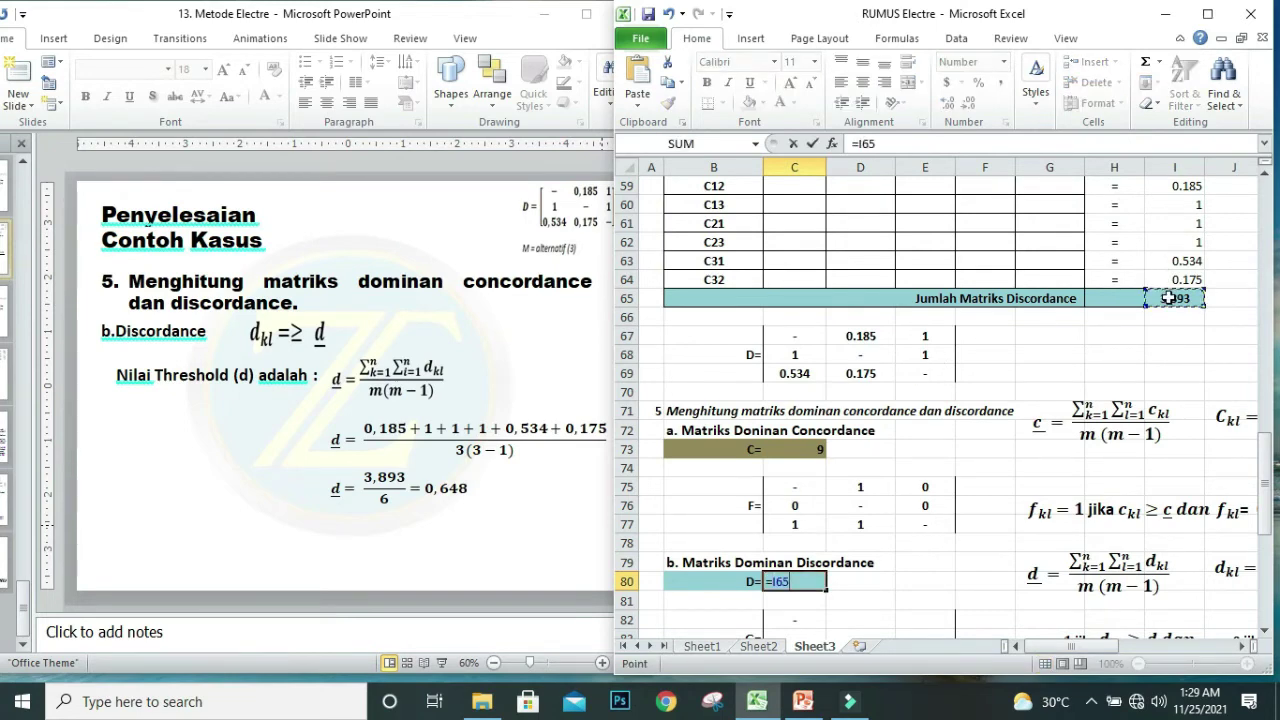
{"action": "type", "text": "/3*("}
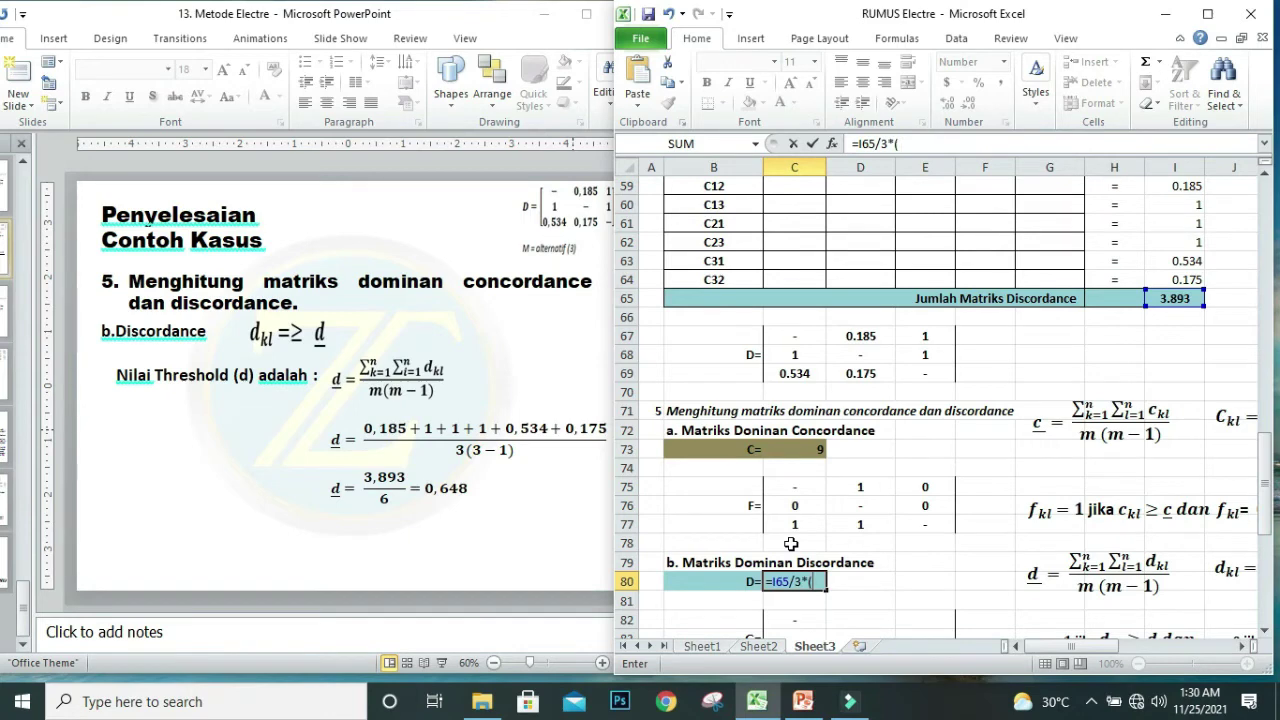
{"action": "type", "text": "3-1))"}
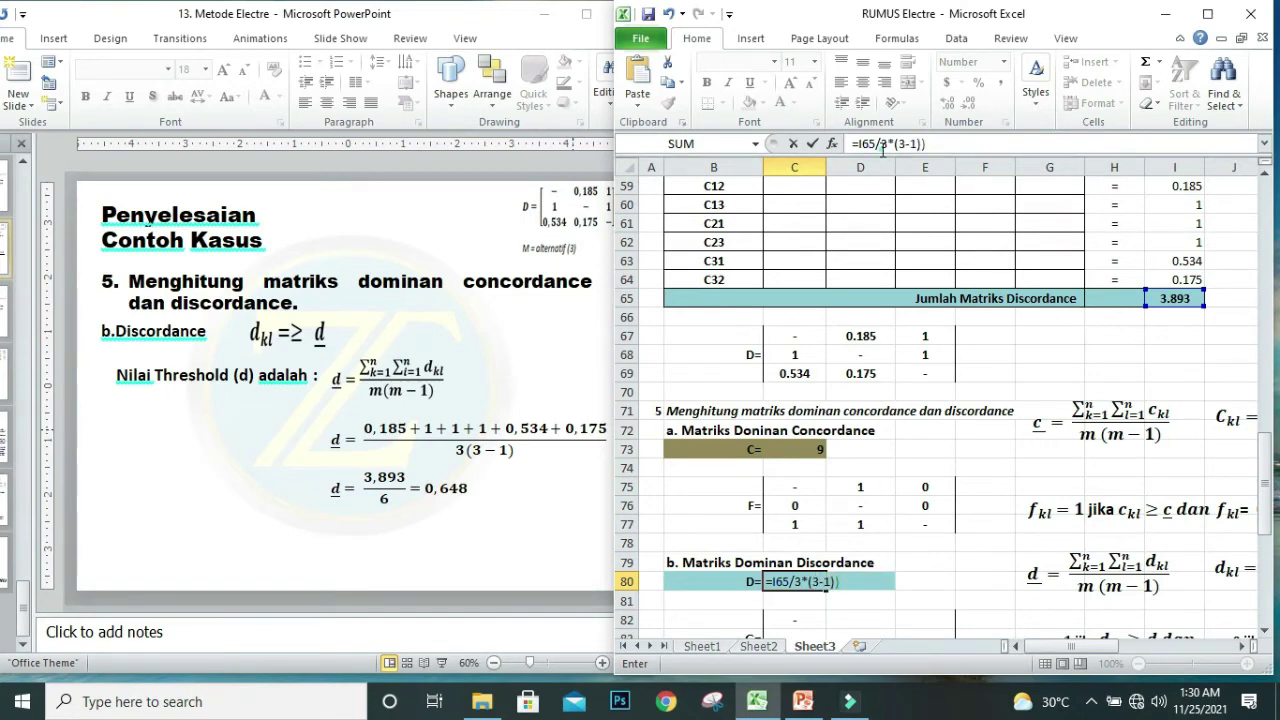
{"action": "left_click", "coordinate": [882, 148]}
{"action": "type", "text": "("}
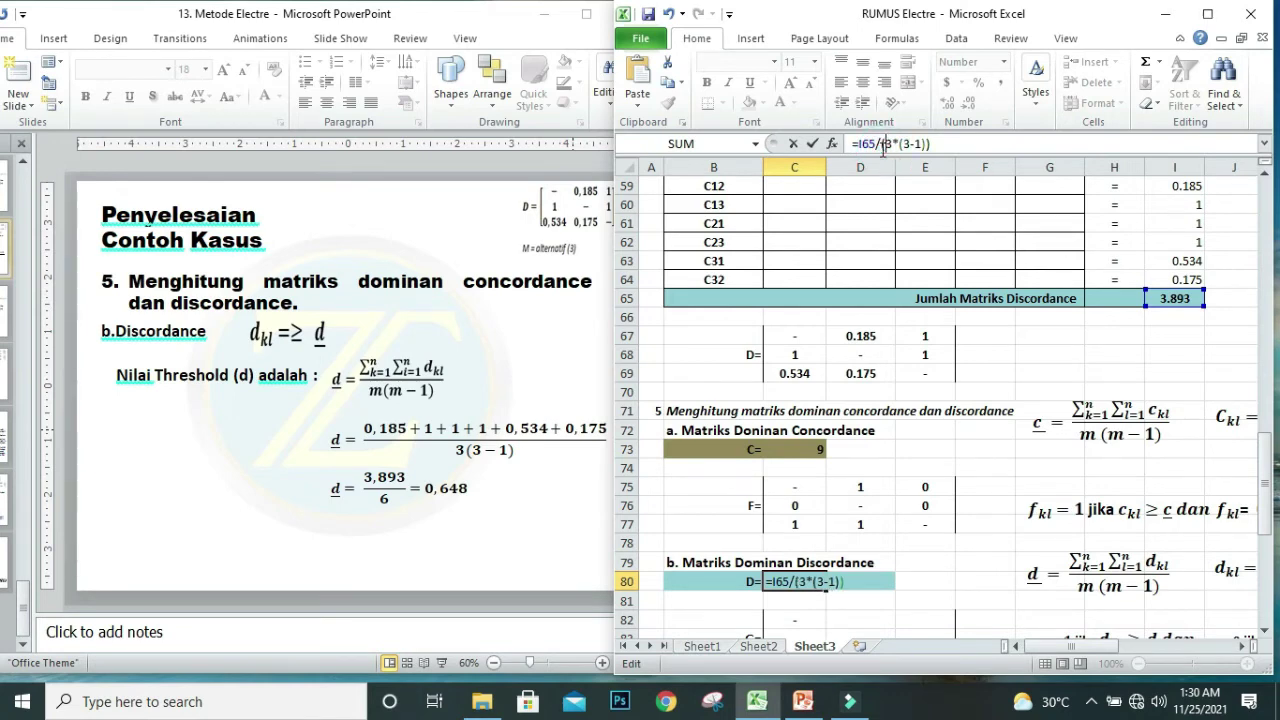
{"action": "left_click", "coordinate": [811, 143]}
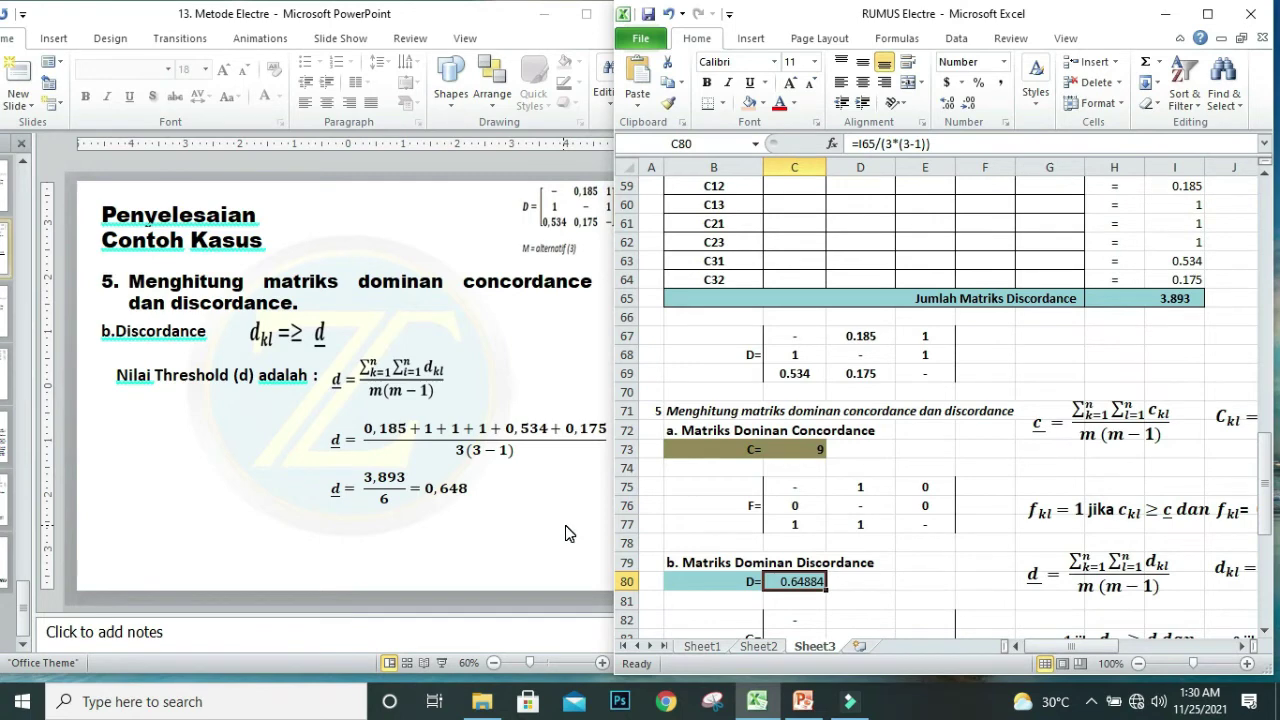
Compare the threshold with the PowerPoint slide, advance to the matrix G slide, and review the discordance values I59:I64 in Excel.
{"action": "left_click", "coordinate": [443, 495]}
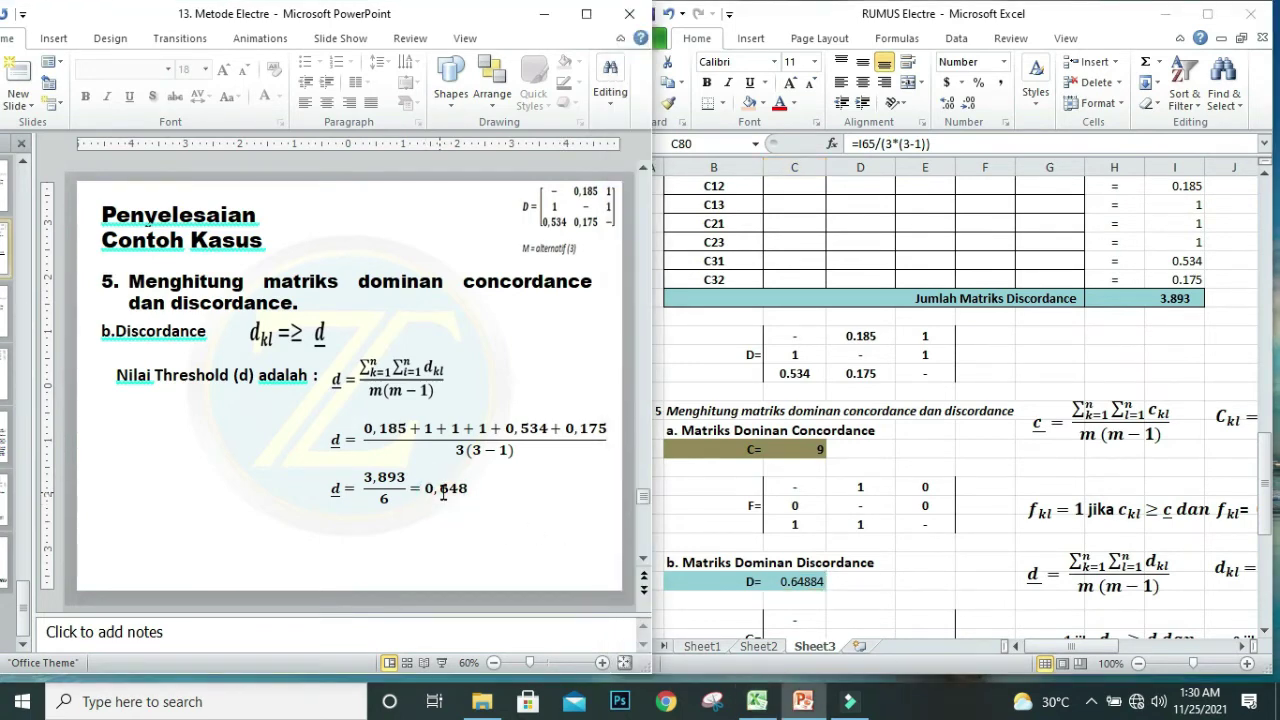
{"action": "left_click", "coordinate": [644, 592]}
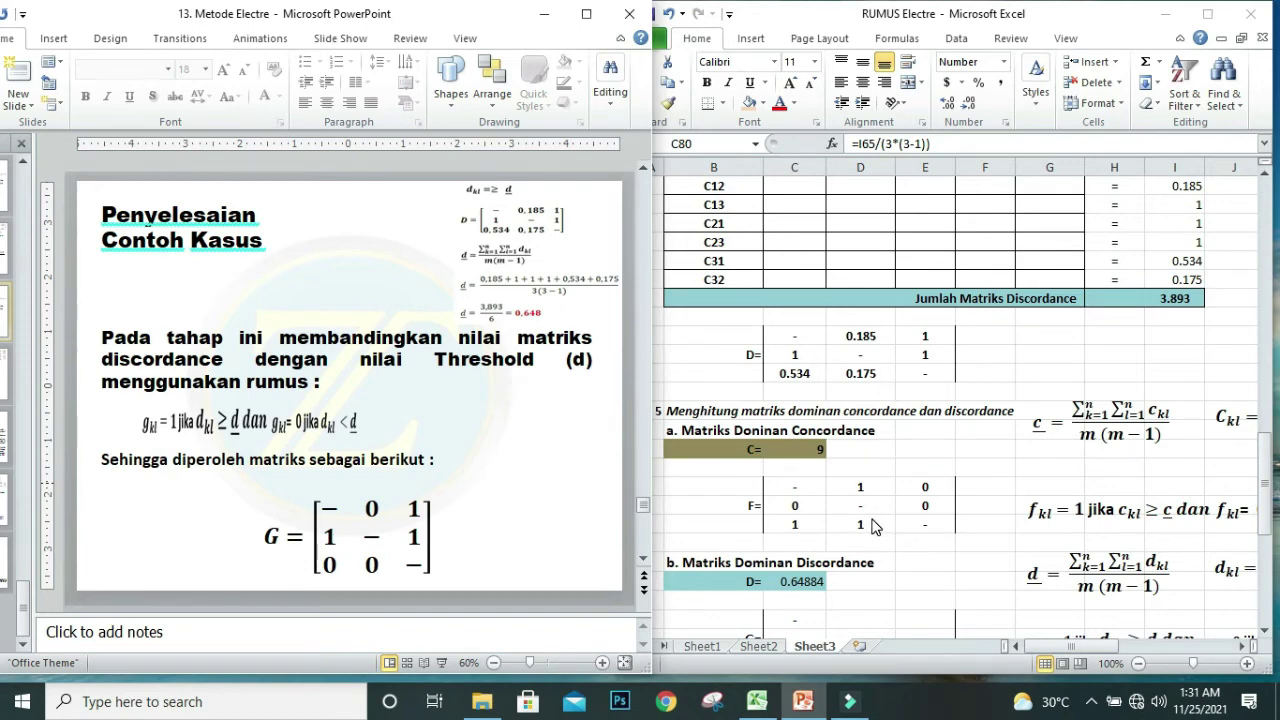
{"action": "left_click", "coordinate": [1166, 352]}
{"action": "scroll", "coordinate": [1166, 352], "scroll_direction": "up", "scroll_amount": 3}
{"action": "left_click_drag", "start_coordinate": [1166, 352], "coordinate": [1193, 443]}
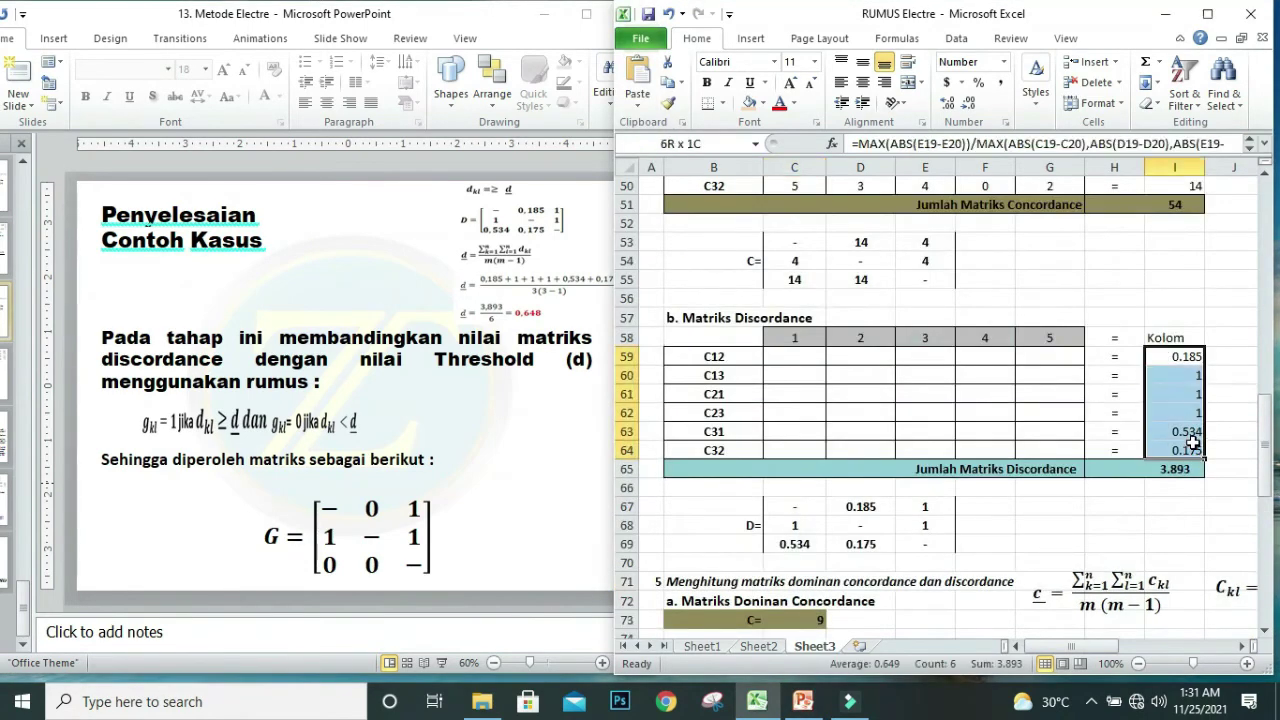
Enter =IF(I59>=C80,1,) in D82 as the first row, second column element of matrix G.
{"action": "scroll", "coordinate": [1193, 438], "scroll_direction": "down", "scroll_amount": 2}
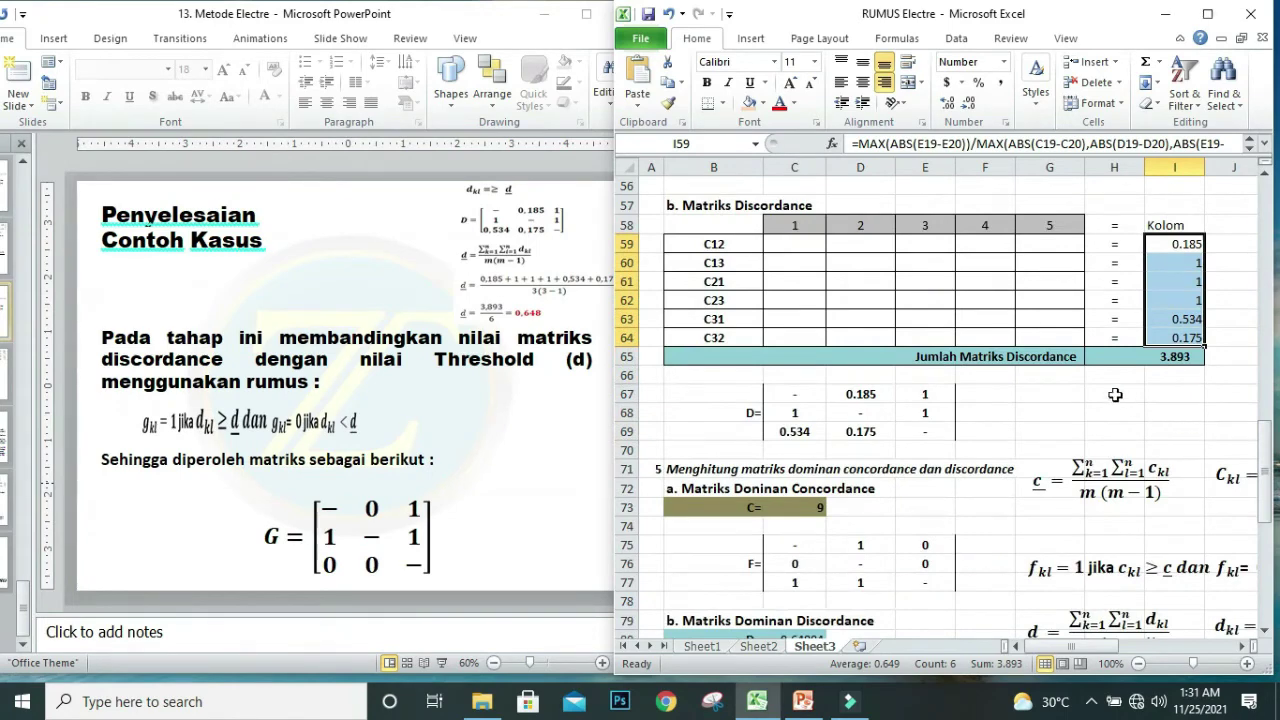
{"action": "scroll", "coordinate": [900, 430], "scroll_direction": "down", "scroll_amount": 1}
{"action": "scroll", "coordinate": [810, 482], "scroll_direction": "down", "scroll_amount": 2}
{"action": "left_click", "coordinate": [805, 471]}
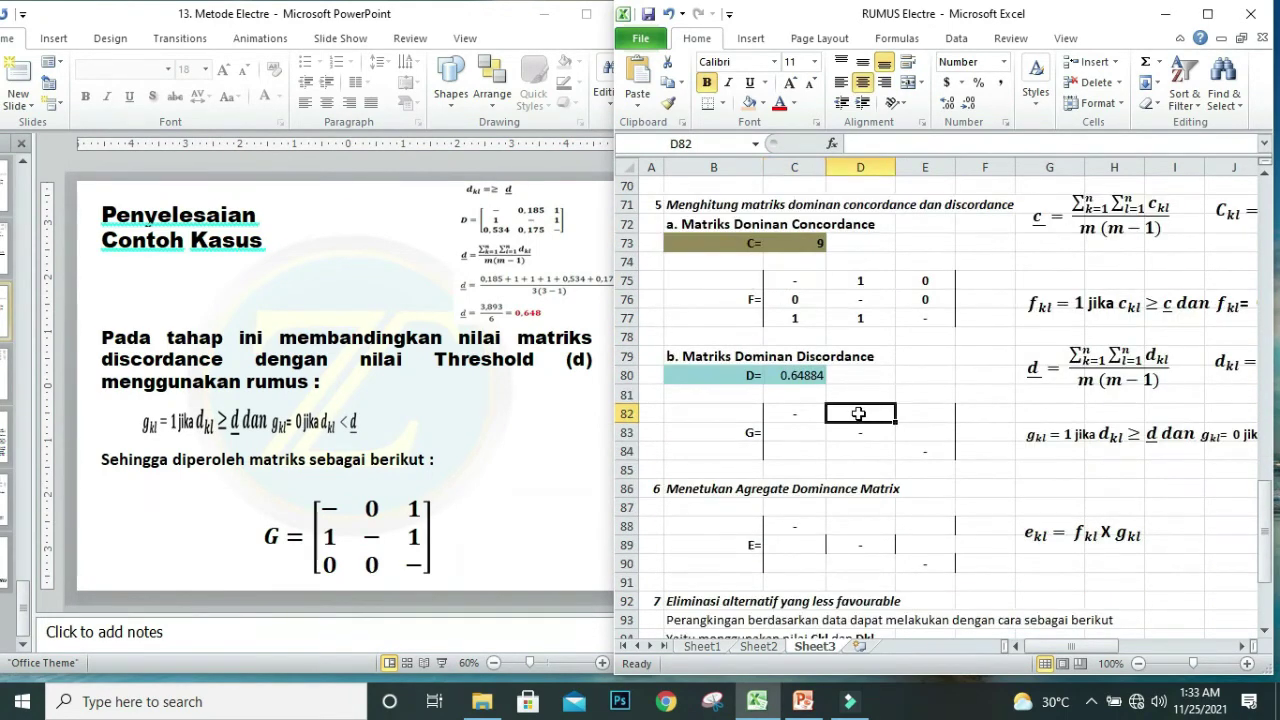
{"action": "type", "text": "="}
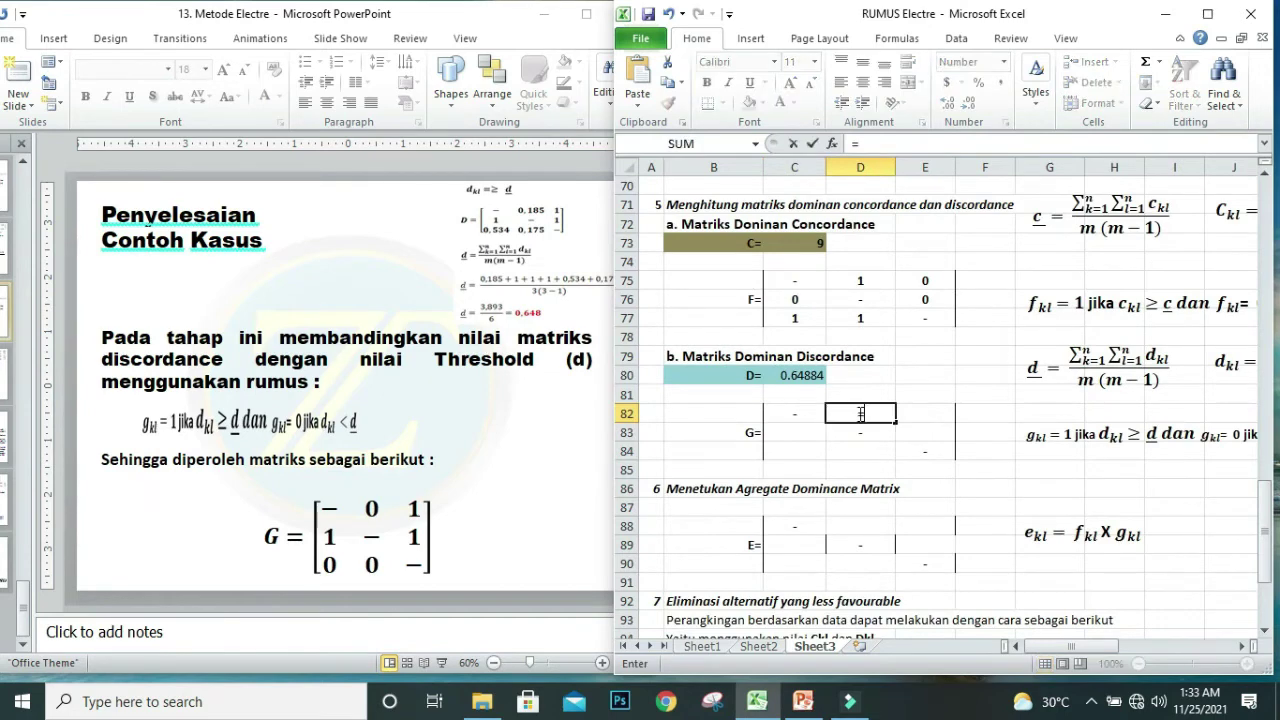
{"action": "type", "text": "IF("}
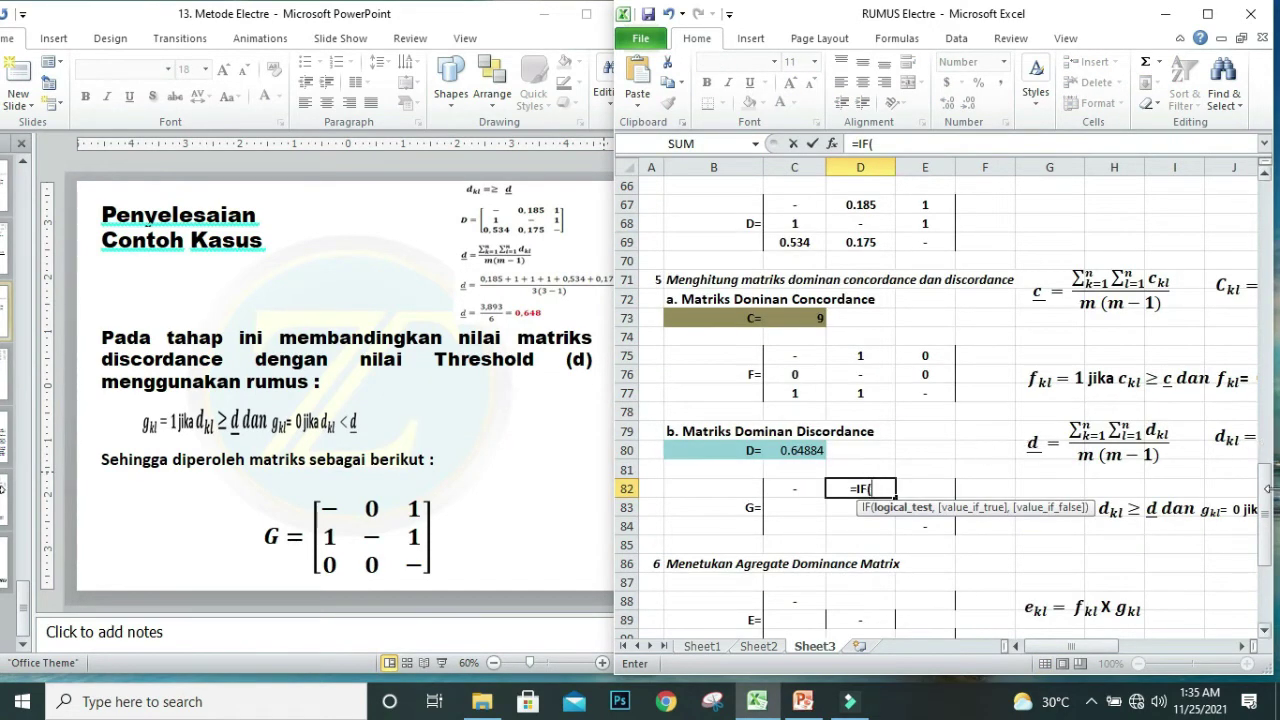
{"action": "left_click_drag", "start_coordinate": [1270, 505], "coordinate": [1266, 424]}
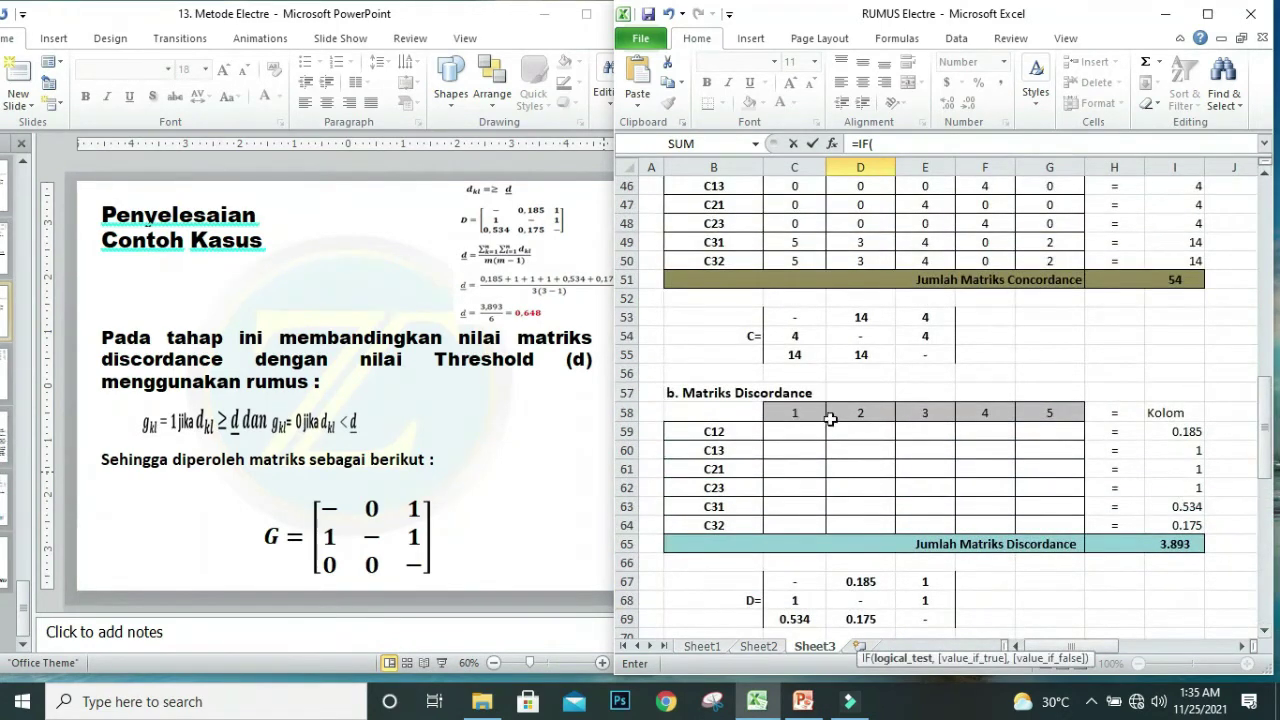
{"action": "left_click", "coordinate": [1184, 432]}
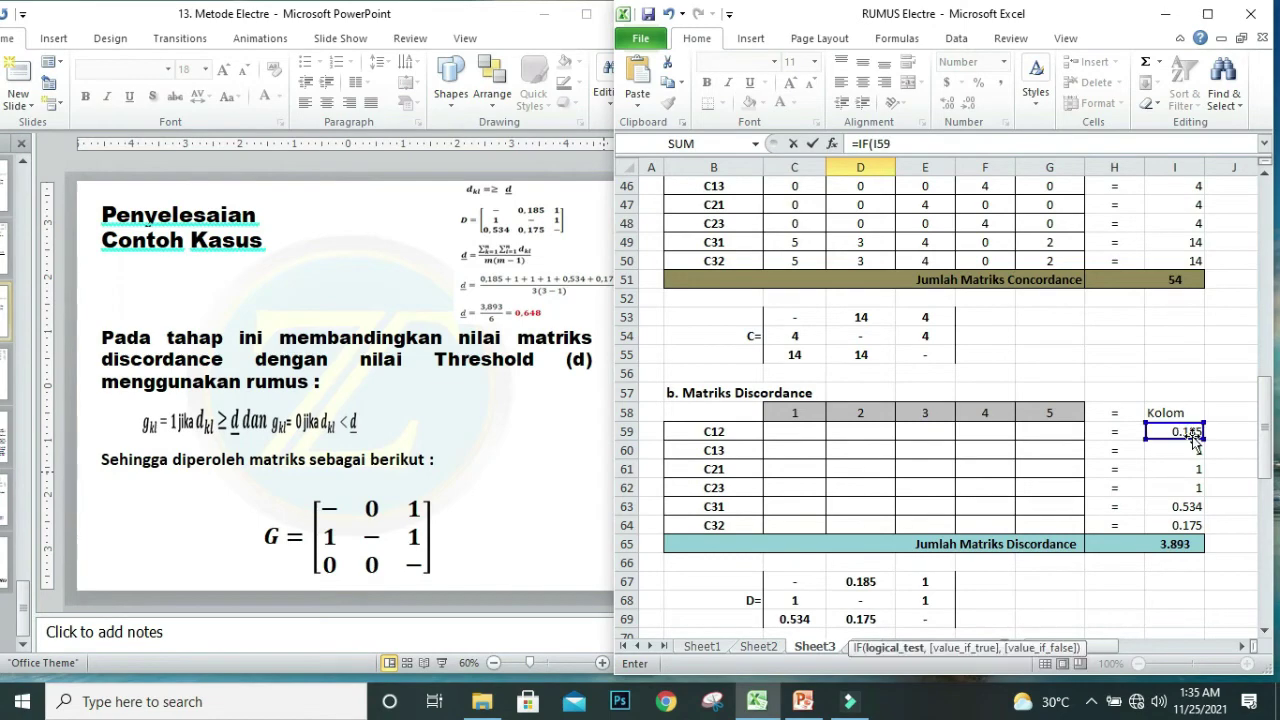
{"action": "type", "text": ">"}
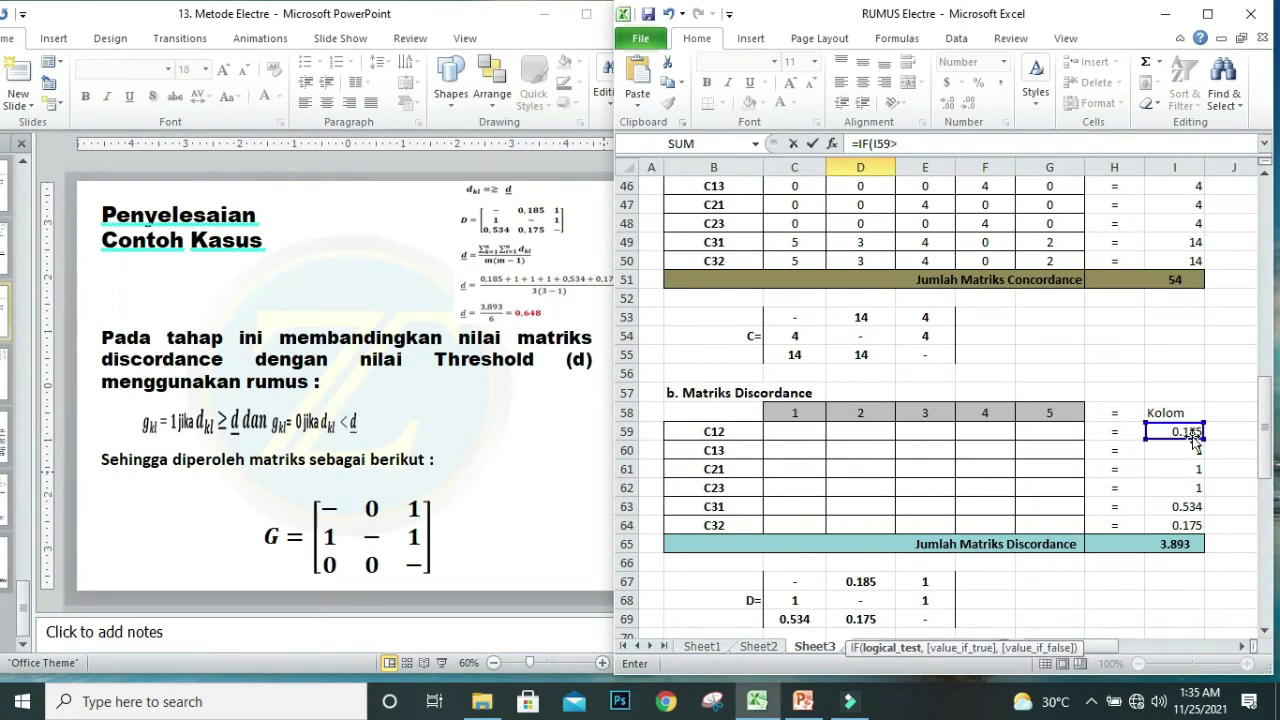
{"action": "type", "text": "="}
{"action": "left_click_drag", "start_coordinate": [1266, 445], "coordinate": [1270, 548]}
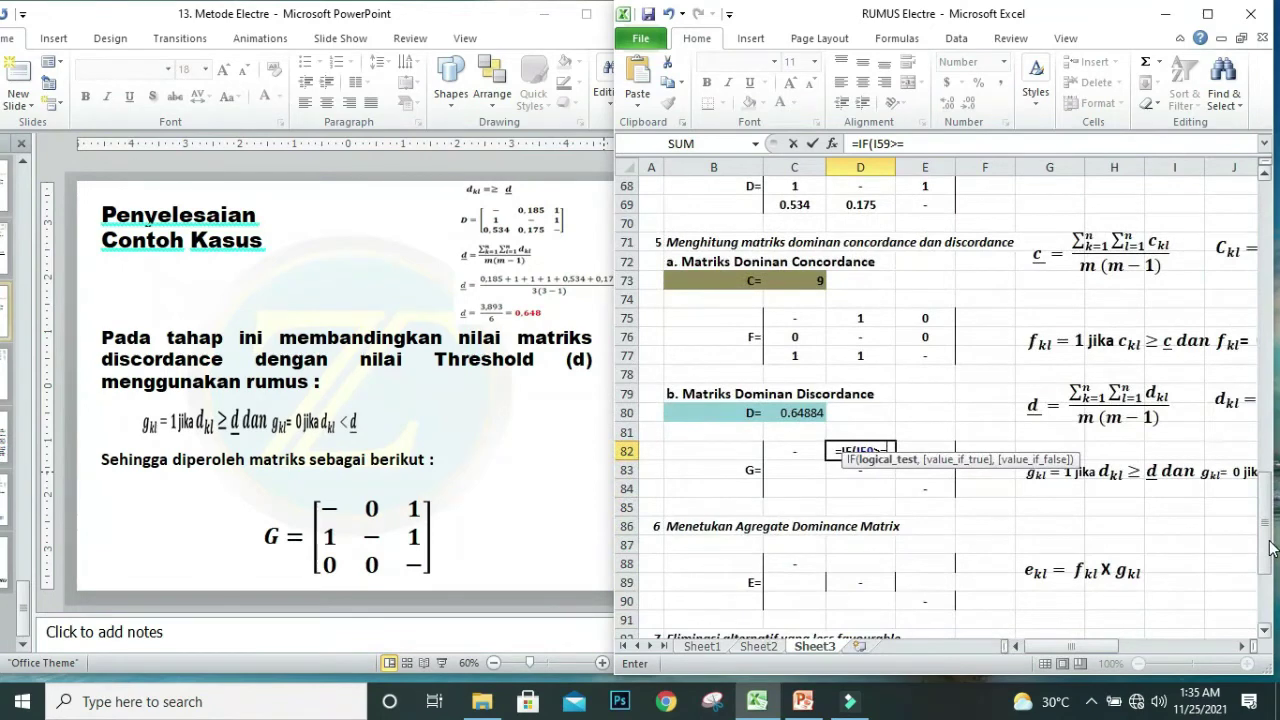
{"action": "left_click", "coordinate": [799, 413]}
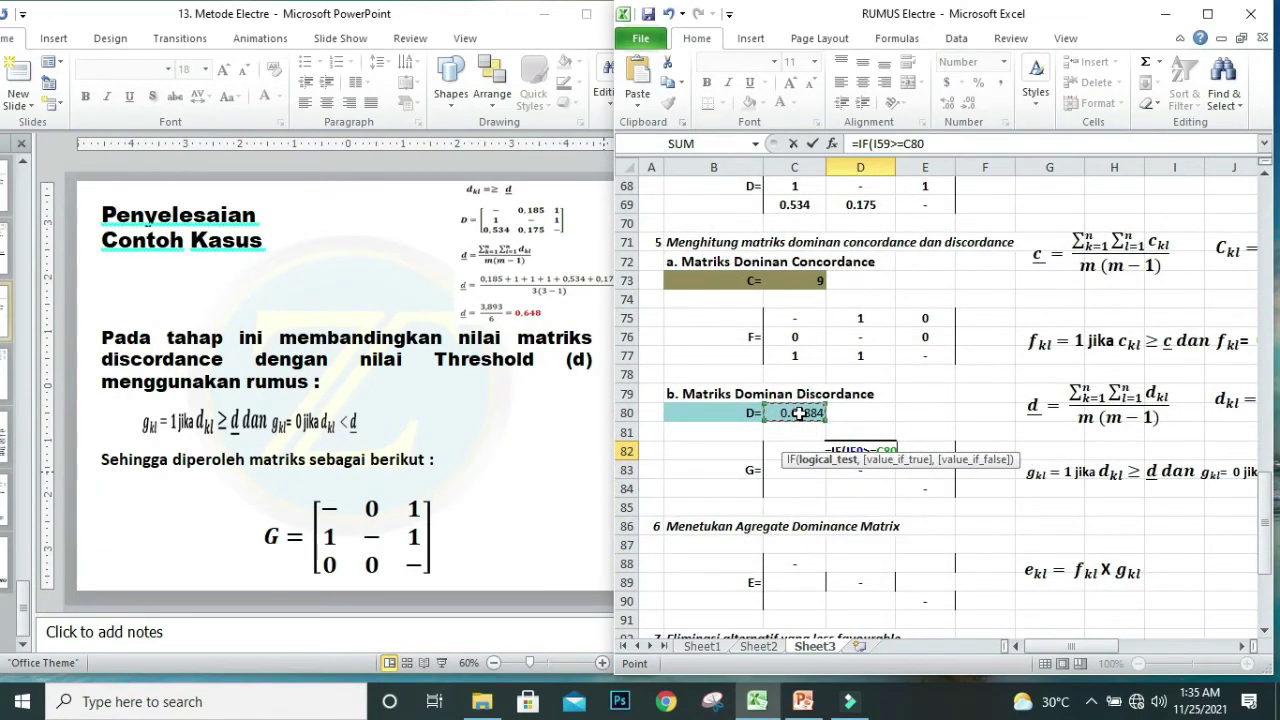
{"action": "type", "text": ",1"}
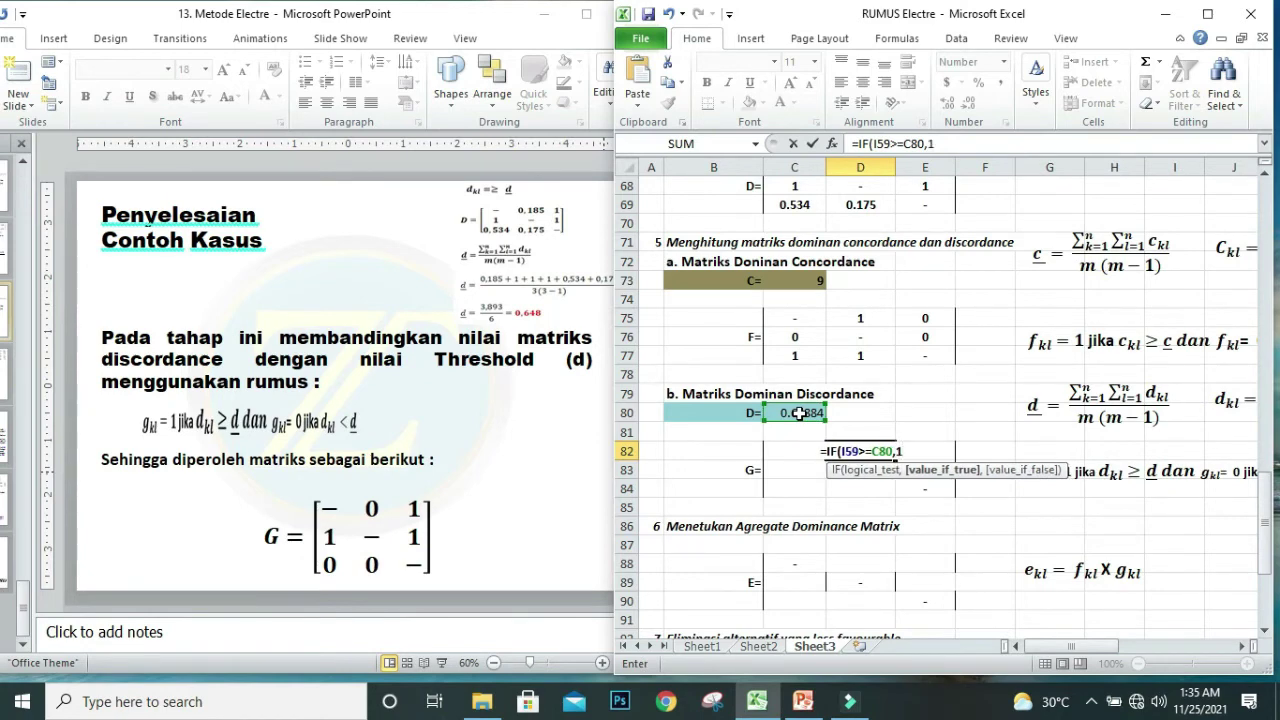
{"action": "type", "text": ",)"}
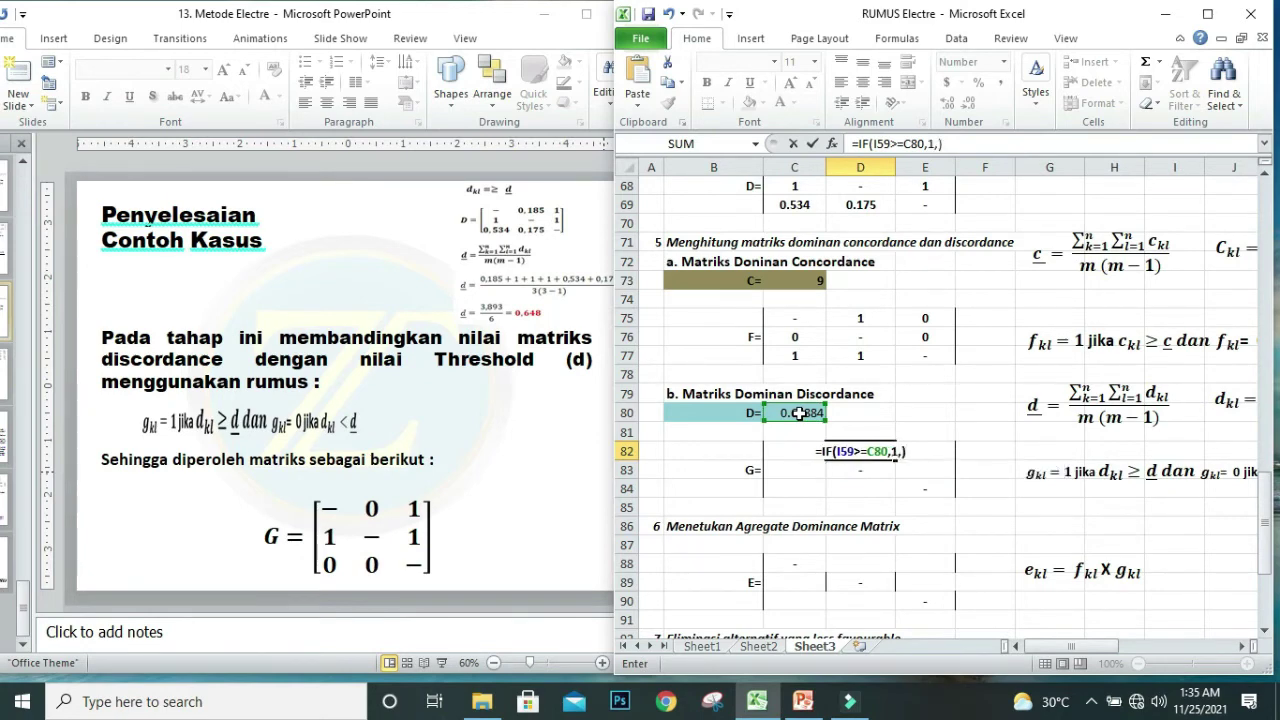
{"action": "key", "text": "Return"}
{"action": "left_click", "coordinate": [857, 451]}
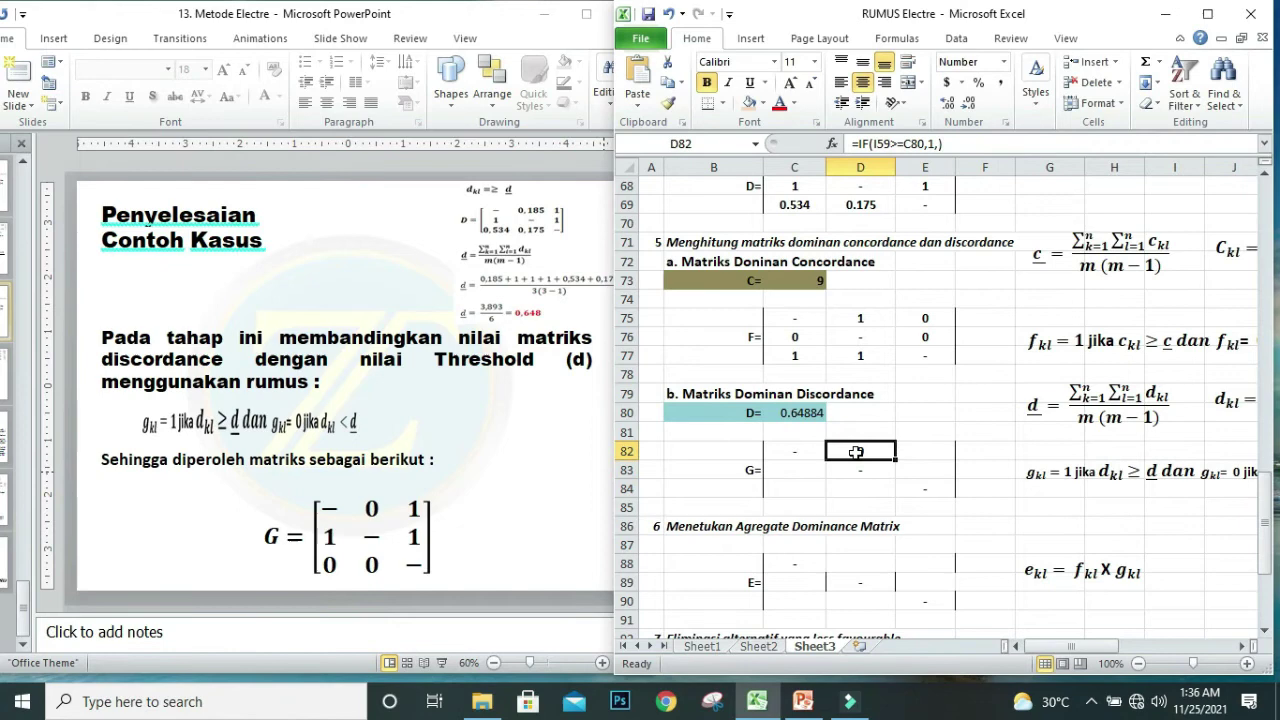
Enter =IF(I60>=C80,1,) in E82 as the first row, third column element of matrix G and compare it with the slide's matrix.
{"action": "left_click", "coordinate": [921, 450]}
{"action": "type", "text": "=I"}
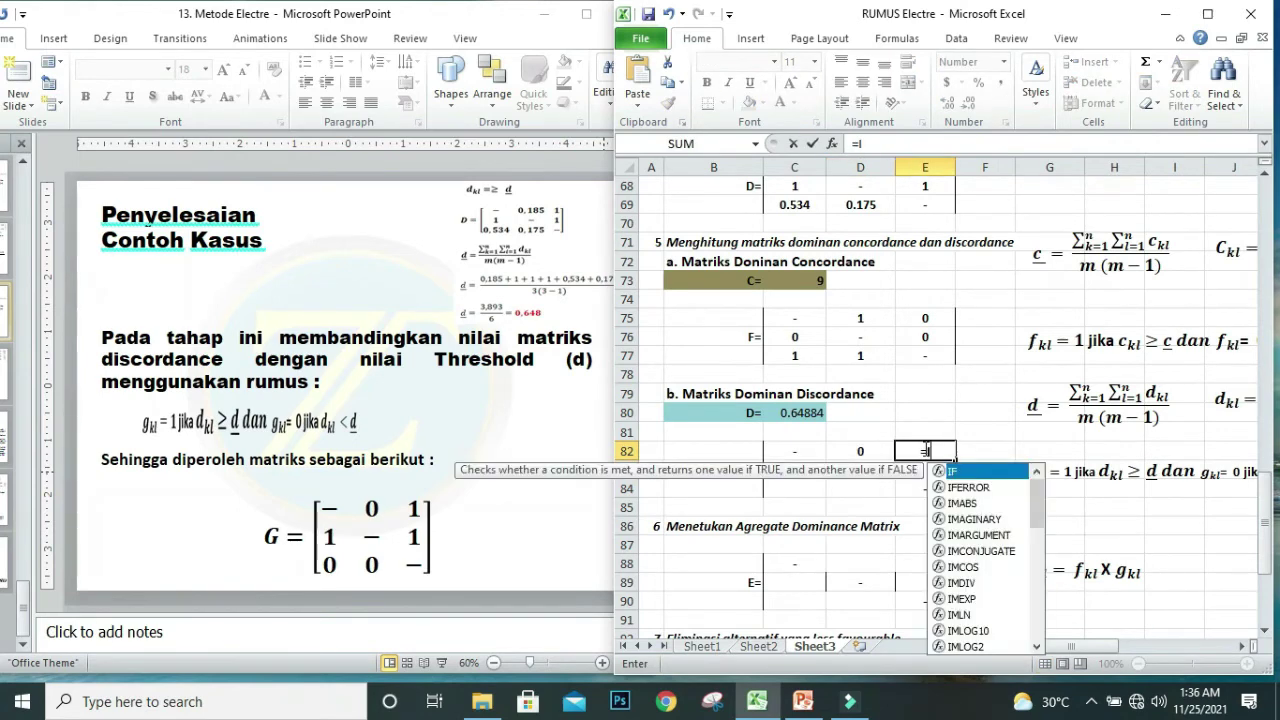
{"action": "type", "text": "F("}
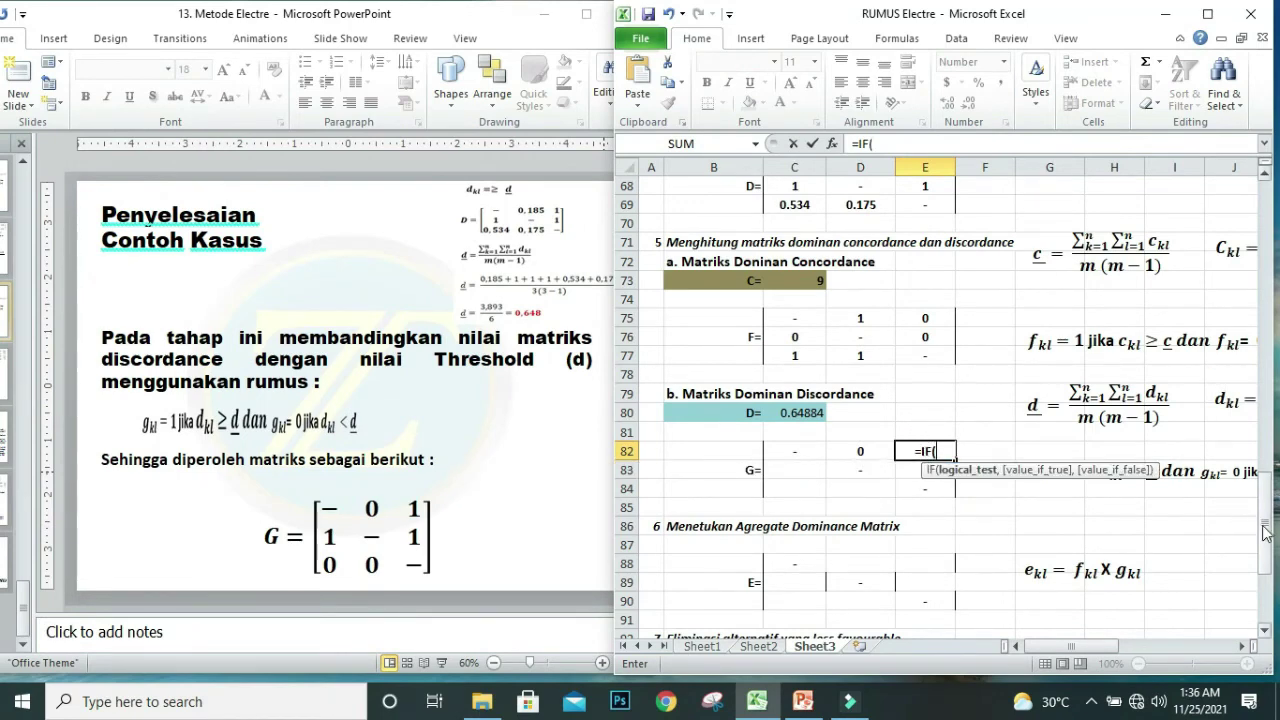
{"action": "left_click_drag", "start_coordinate": [1263, 530], "coordinate": [1267, 440]}
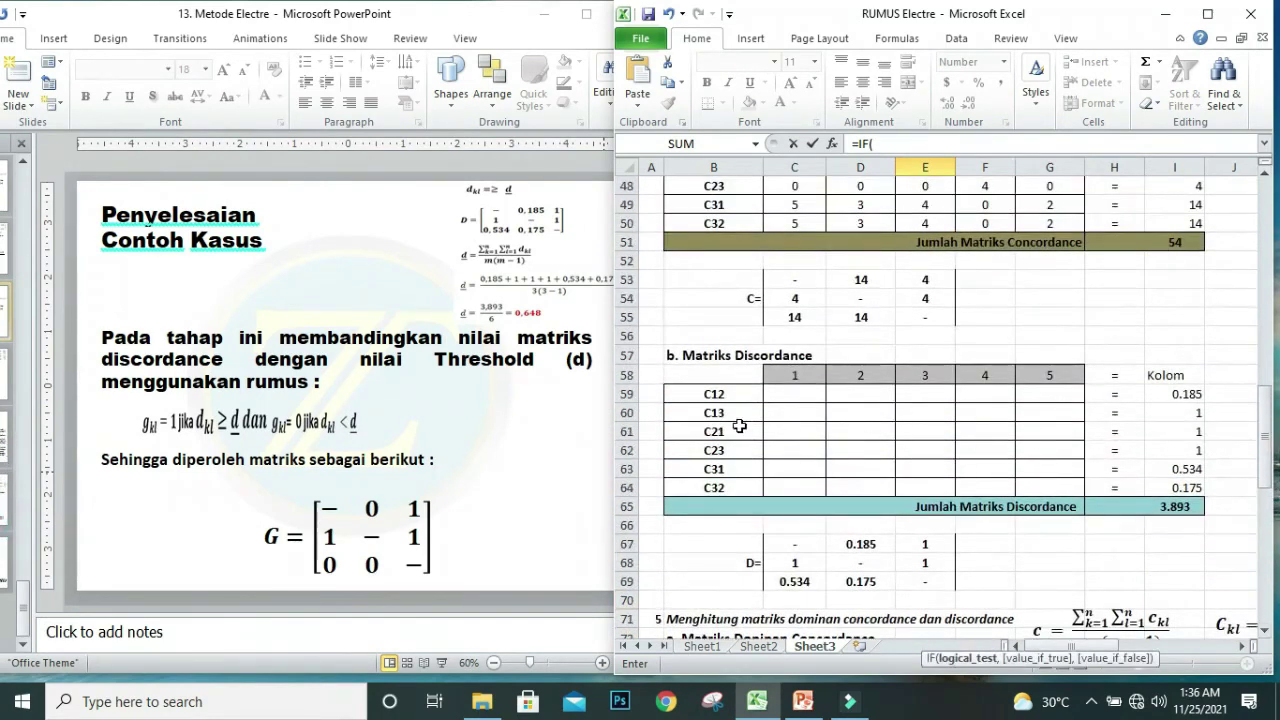
{"action": "left_click", "coordinate": [1186, 411]}
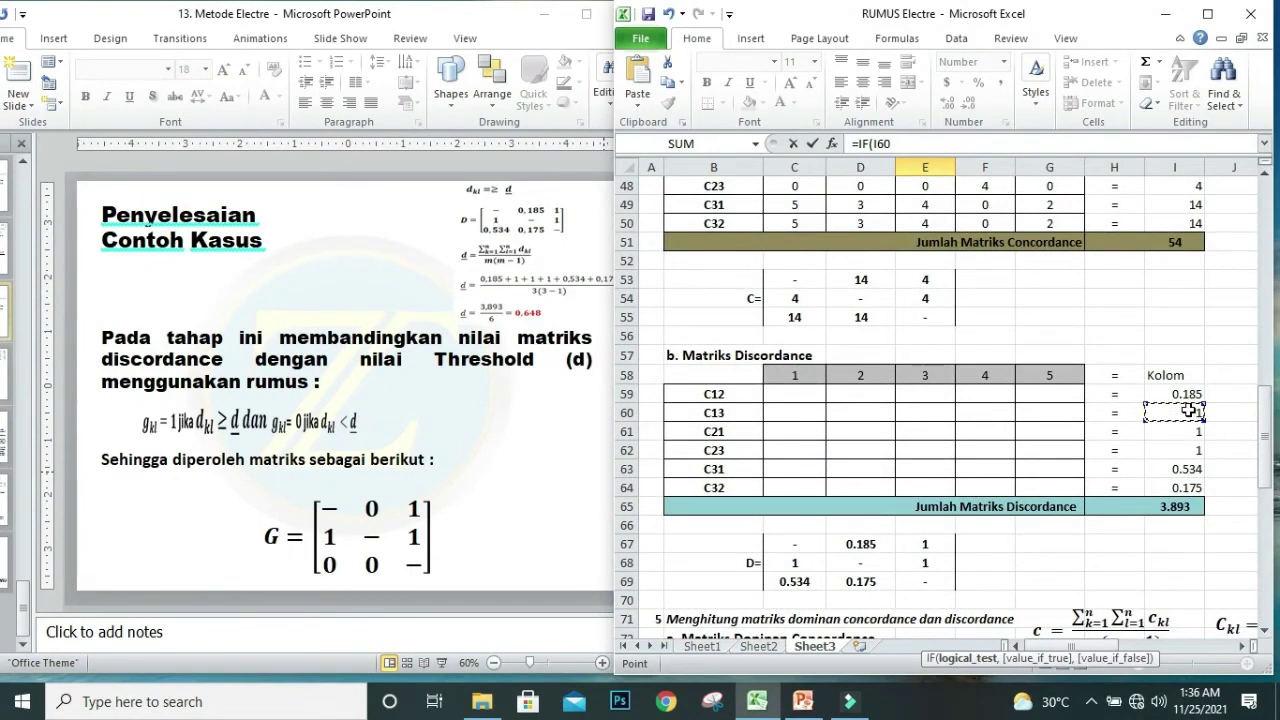
{"action": "type", "text": ">="}
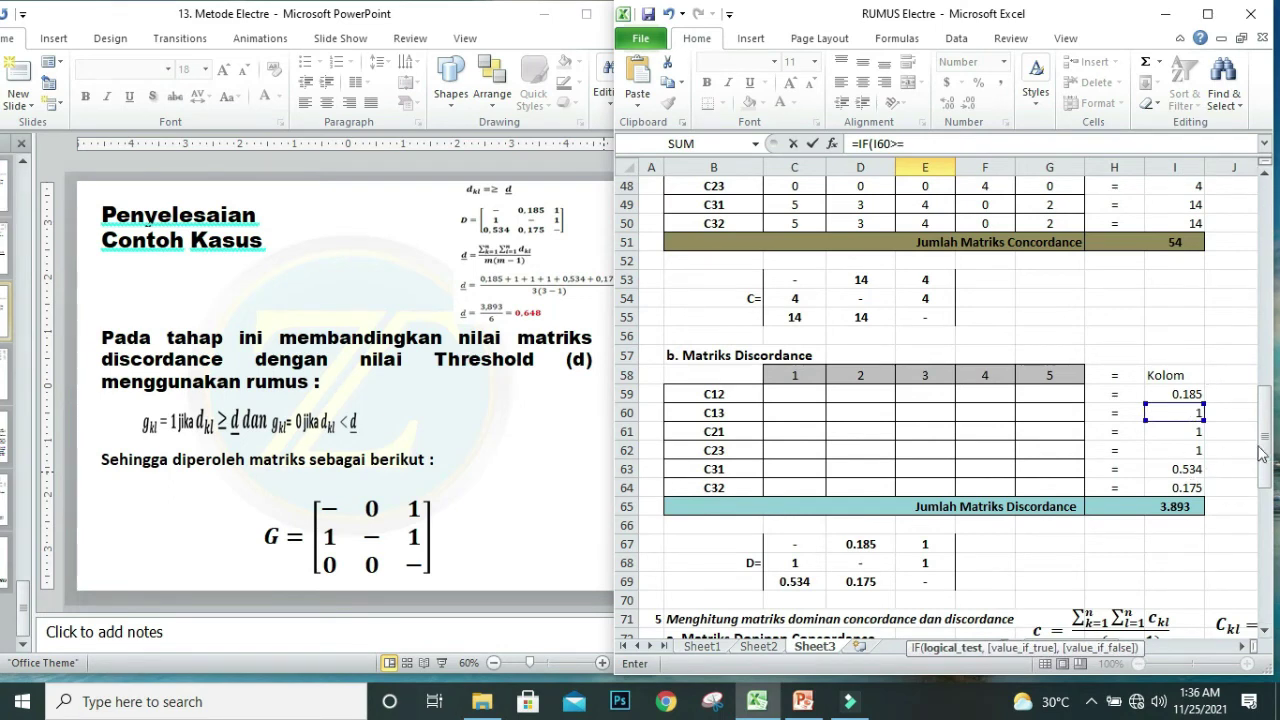
{"action": "left_click_drag", "start_coordinate": [1265, 451], "coordinate": [1265, 508]}
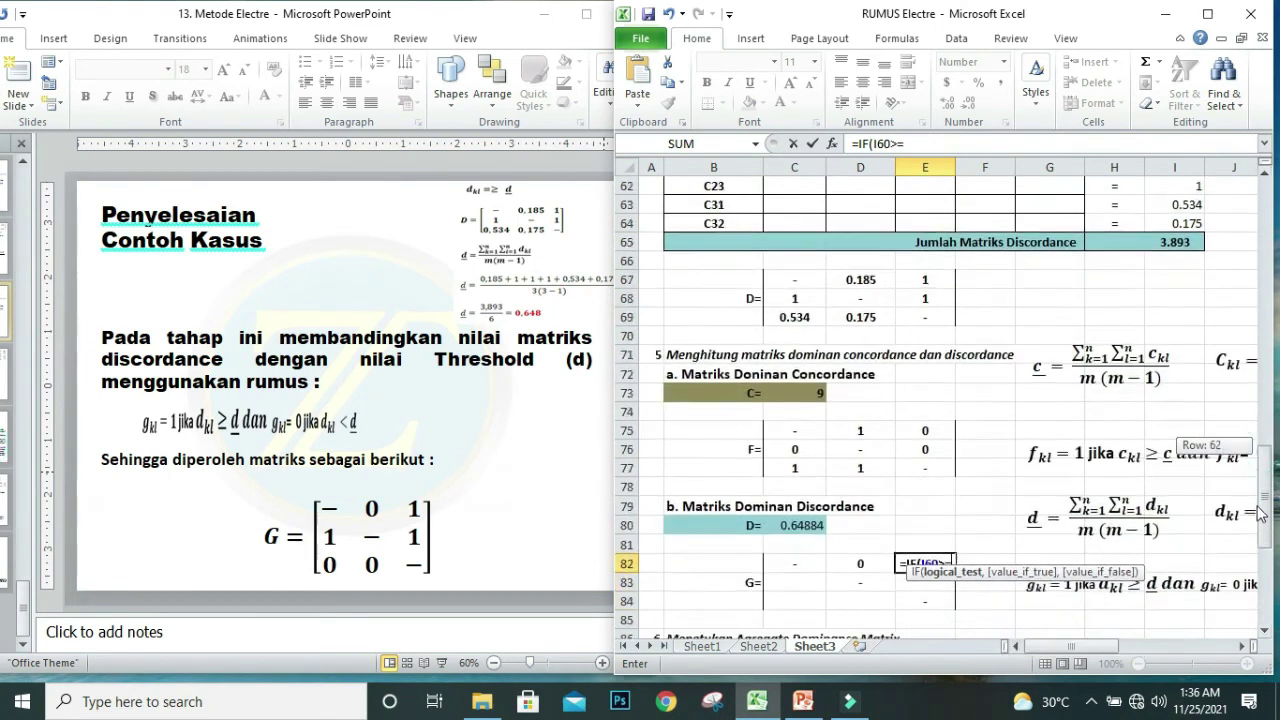
{"action": "left_click", "coordinate": [804, 527]}
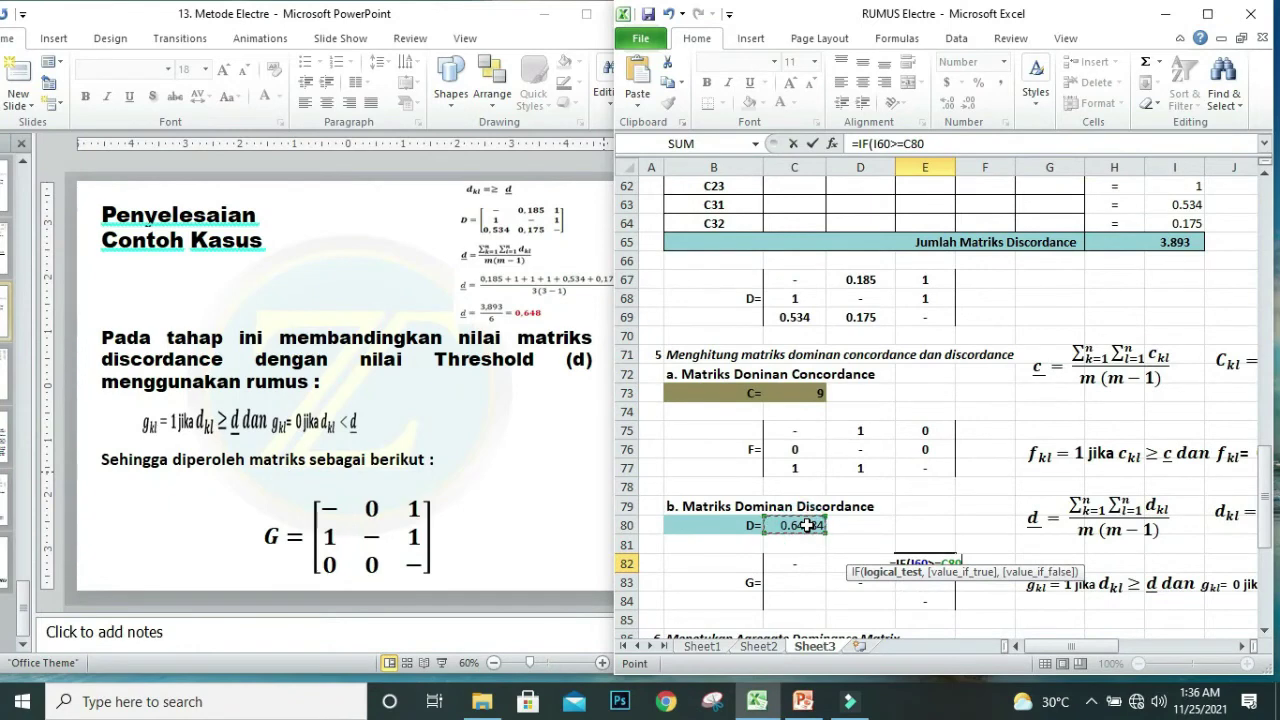
{"action": "type", "text": ",1,"}
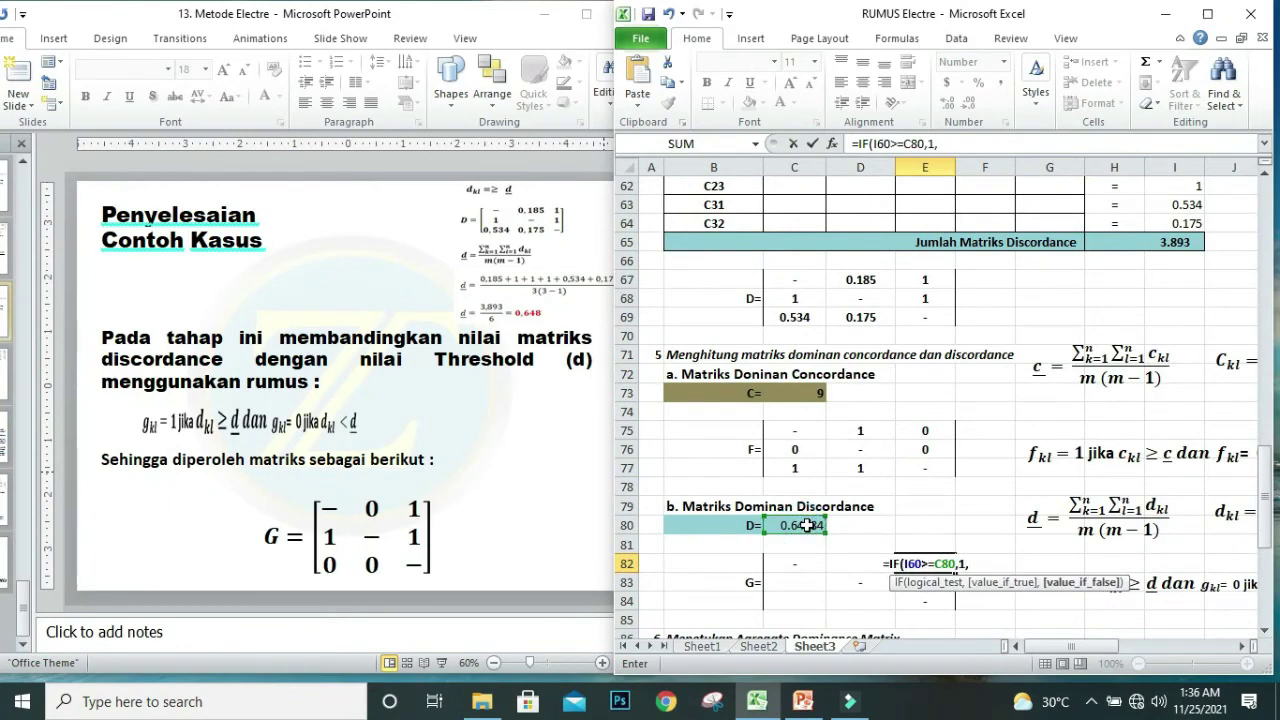
{"action": "type", "text": ")"}
{"action": "key", "text": "Return"}
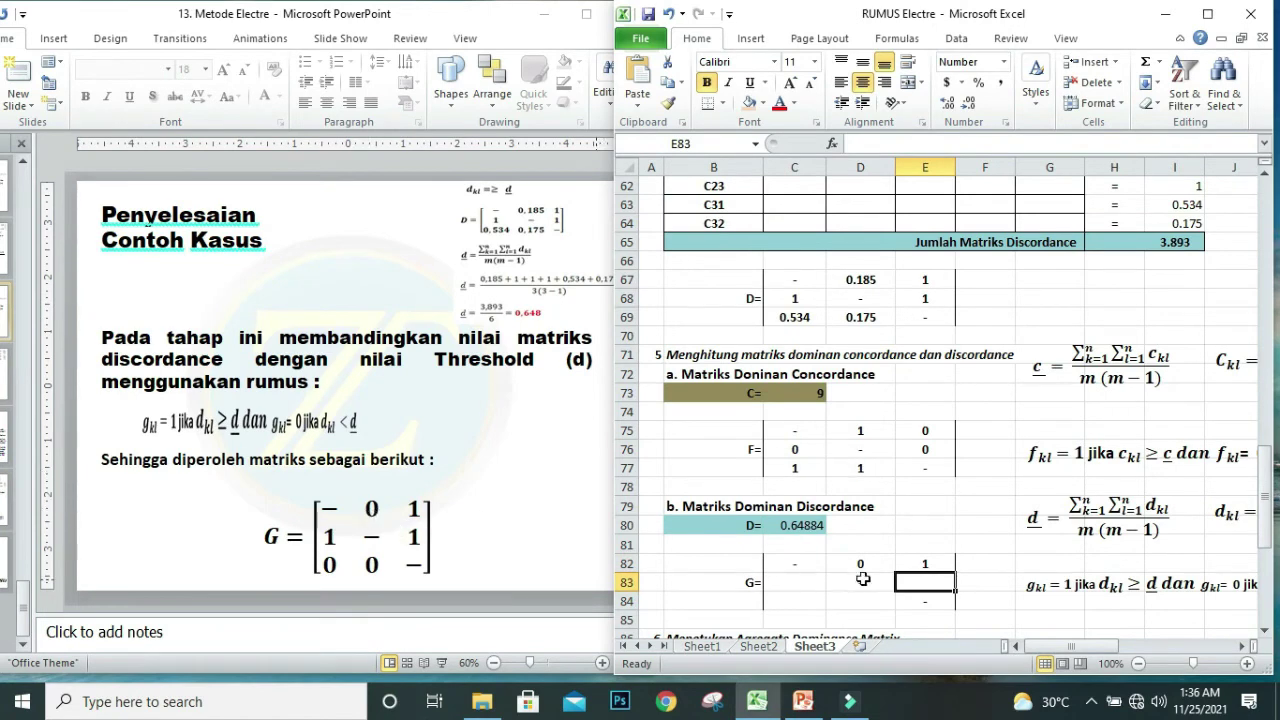
{"action": "left_click", "coordinate": [918, 565]}
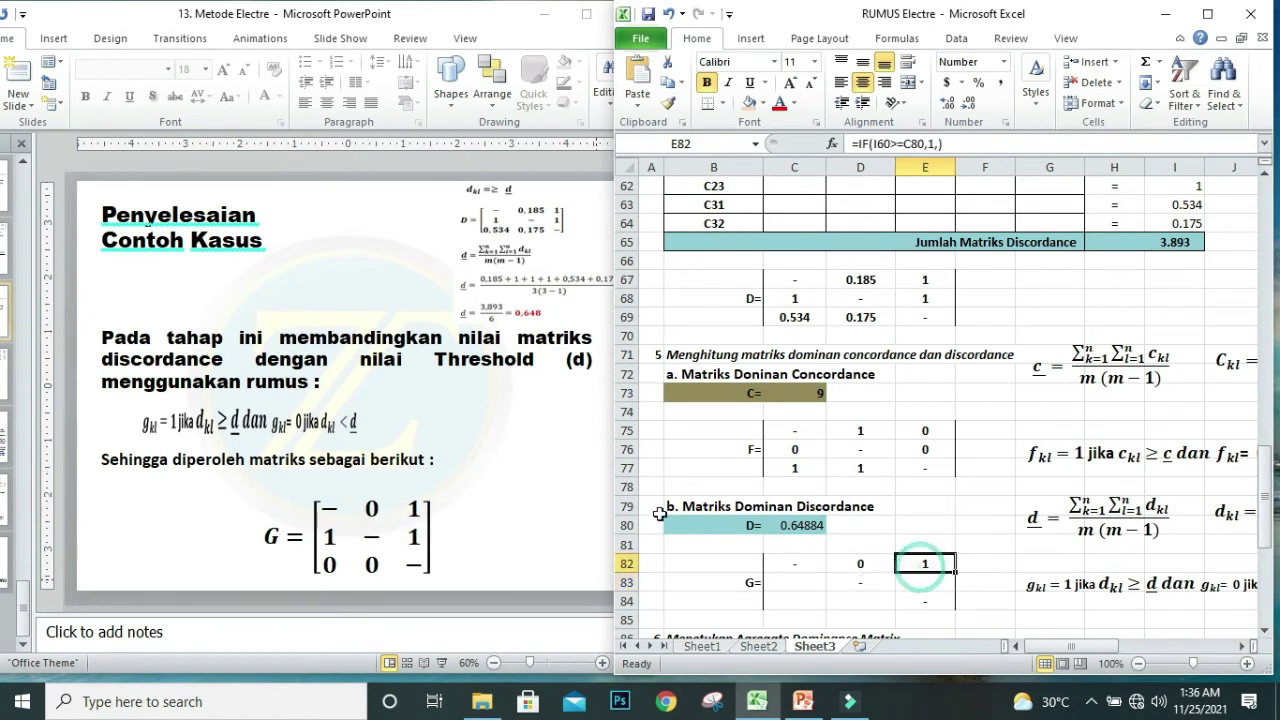
{"action": "left_click", "coordinate": [414, 518]}
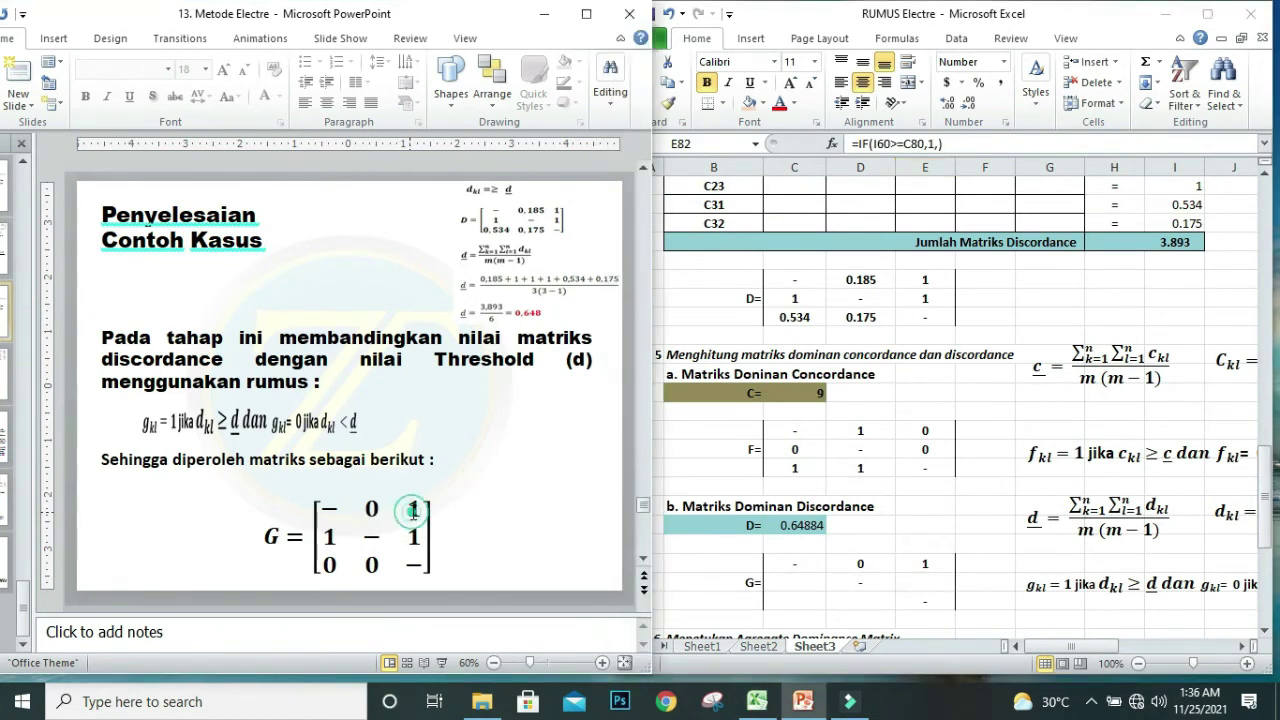
Enter =IF(I61>=C80,1,) in C83 of the Excel sheet as the second row, first column element of matrix G.
{"action": "left_click", "coordinate": [785, 590]}
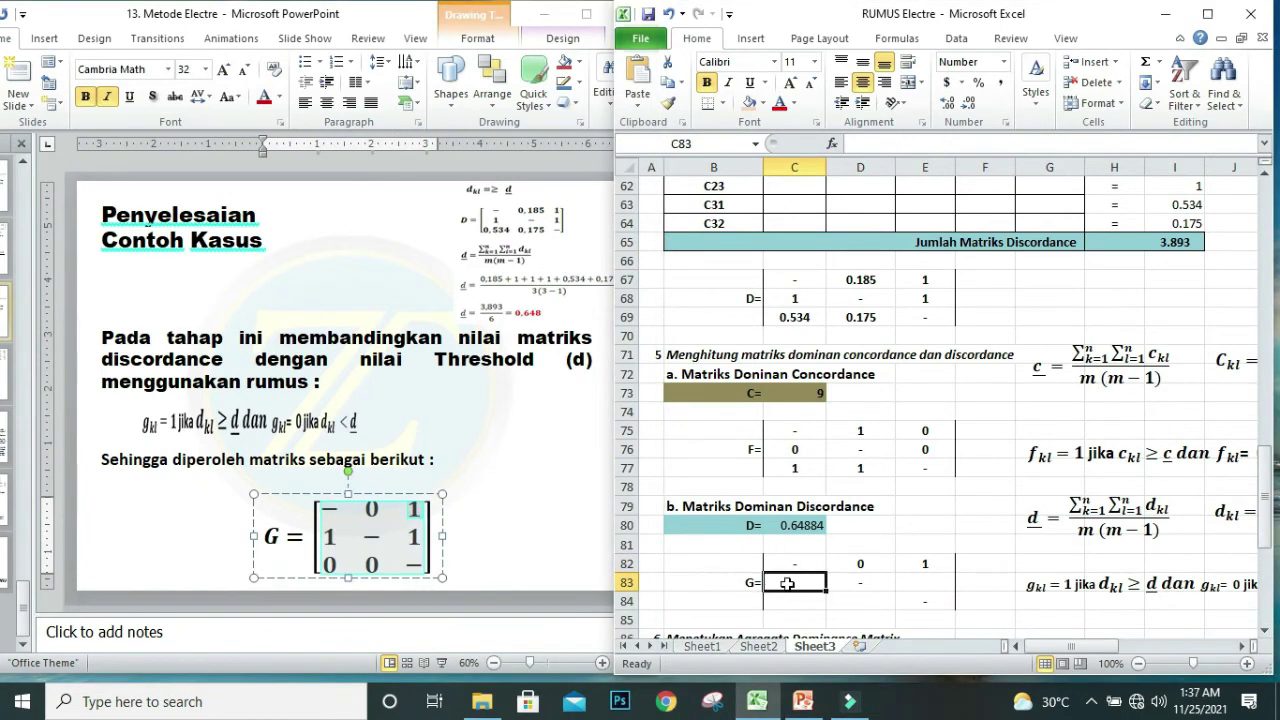
{"action": "type", "text": "=IF"}
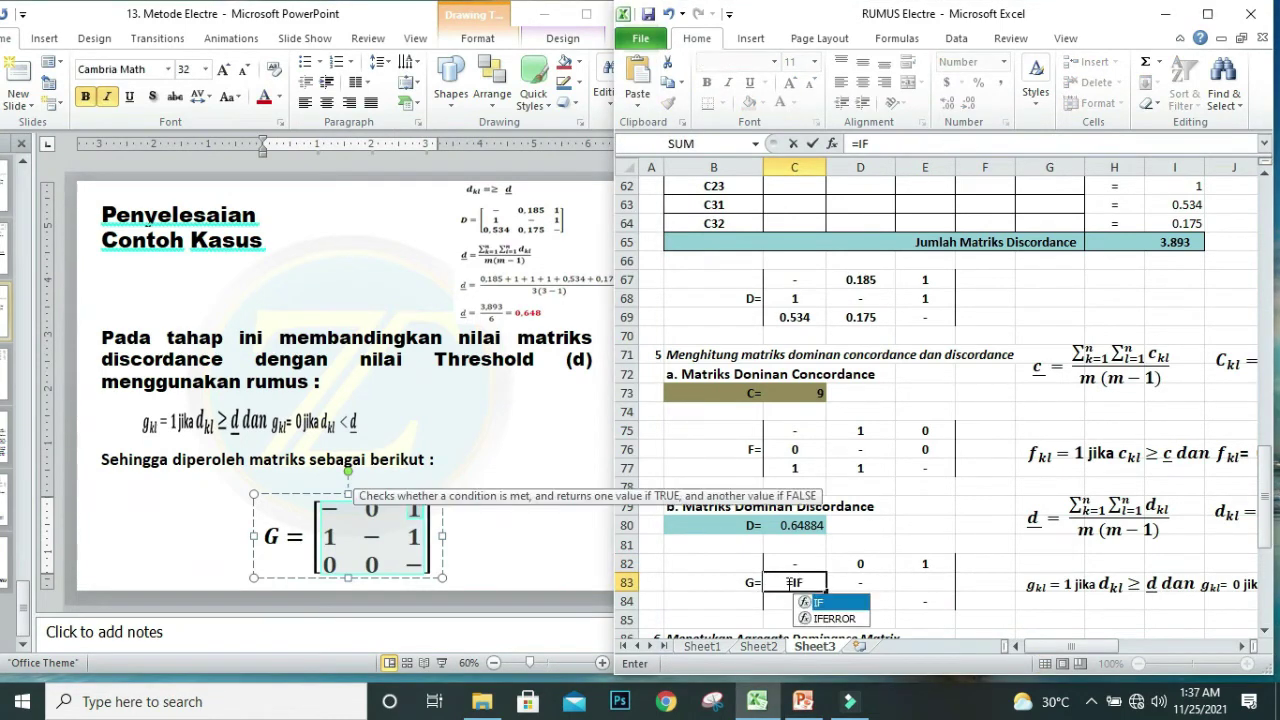
{"action": "type", "text": "("}
{"action": "scroll", "coordinate": [1041, 480], "scroll_direction": "up", "scroll_amount": 5}
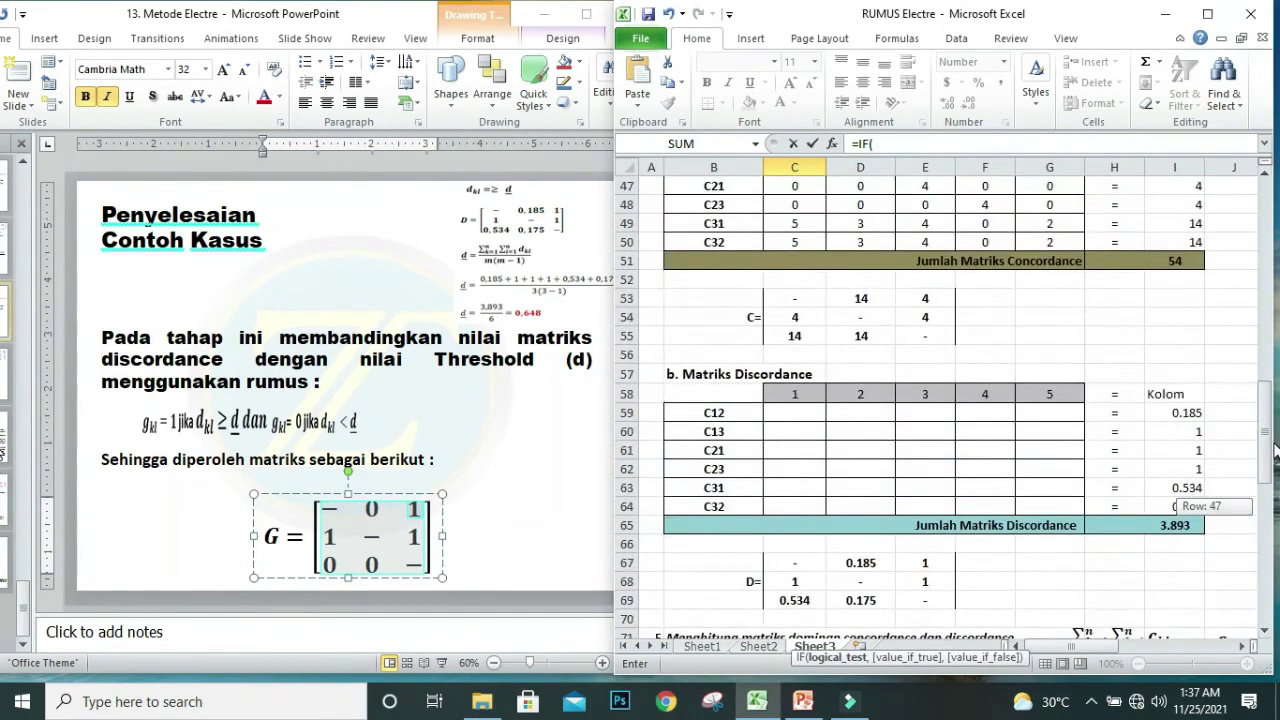
{"action": "left_click", "coordinate": [1190, 448]}
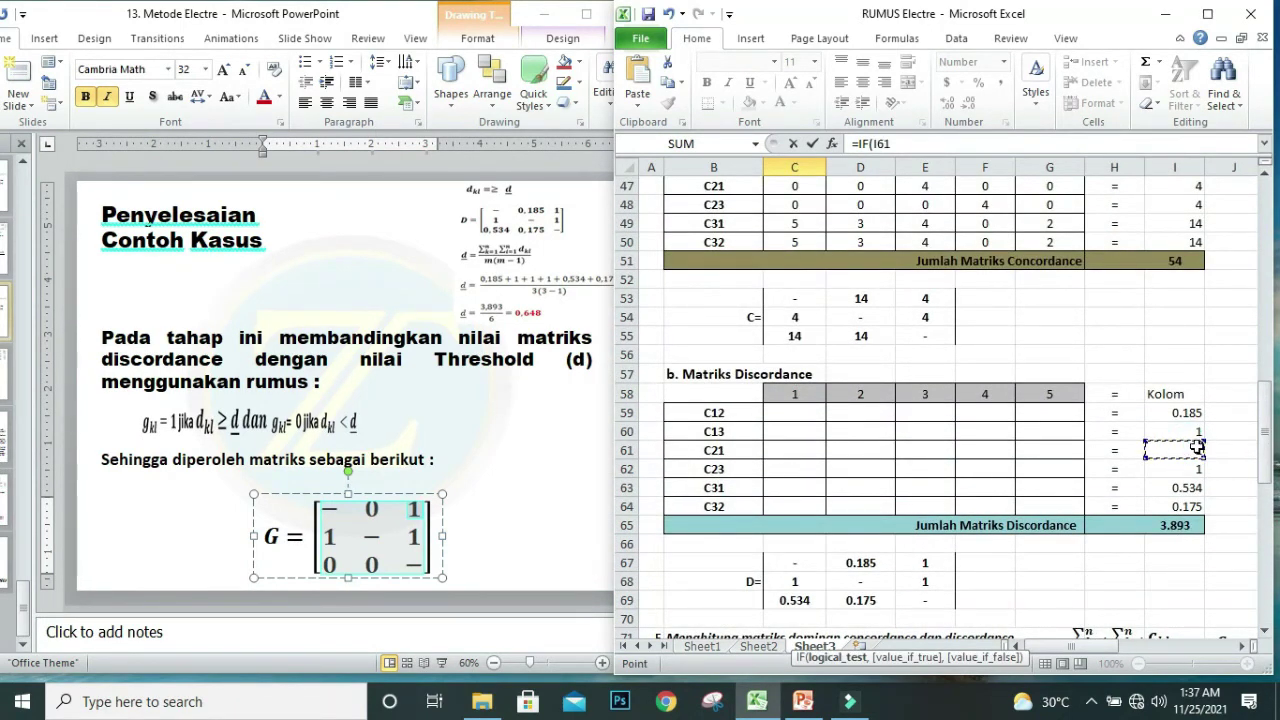
{"action": "type", "text": ">="}
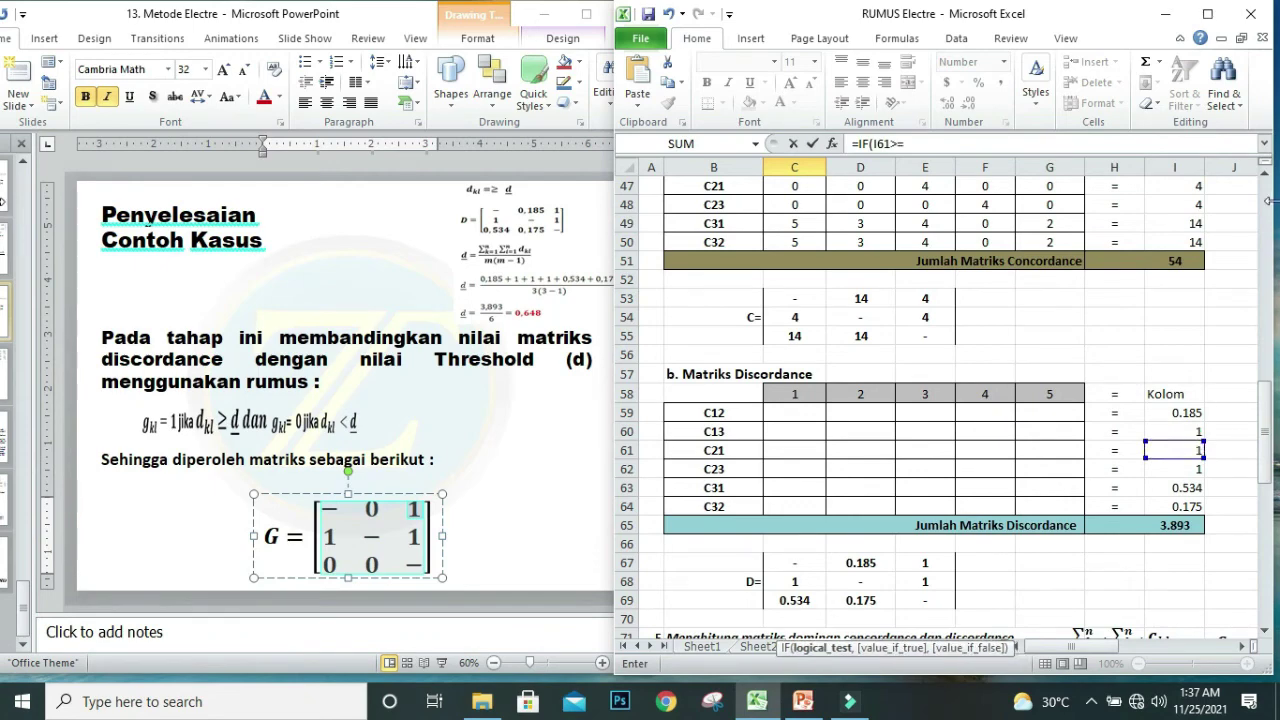
{"action": "left_click_drag", "start_coordinate": [1265, 400], "coordinate": [1262, 543]}
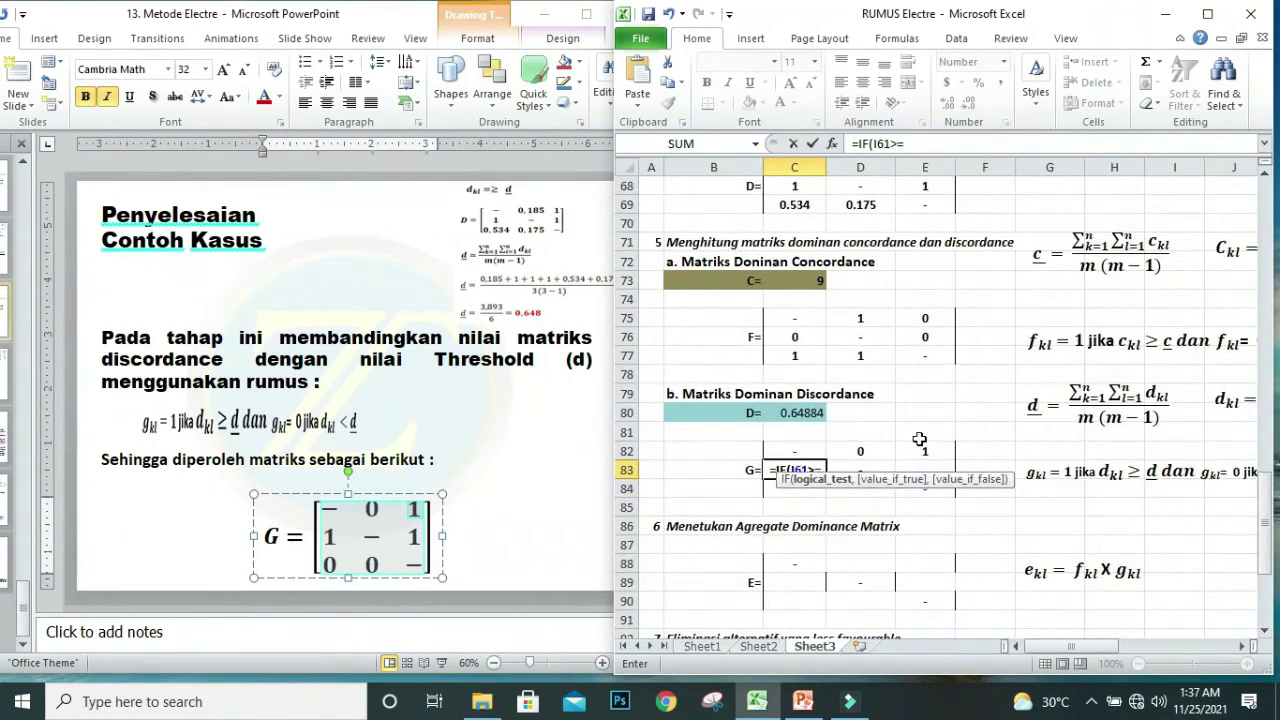
{"action": "left_click", "coordinate": [801, 412]}
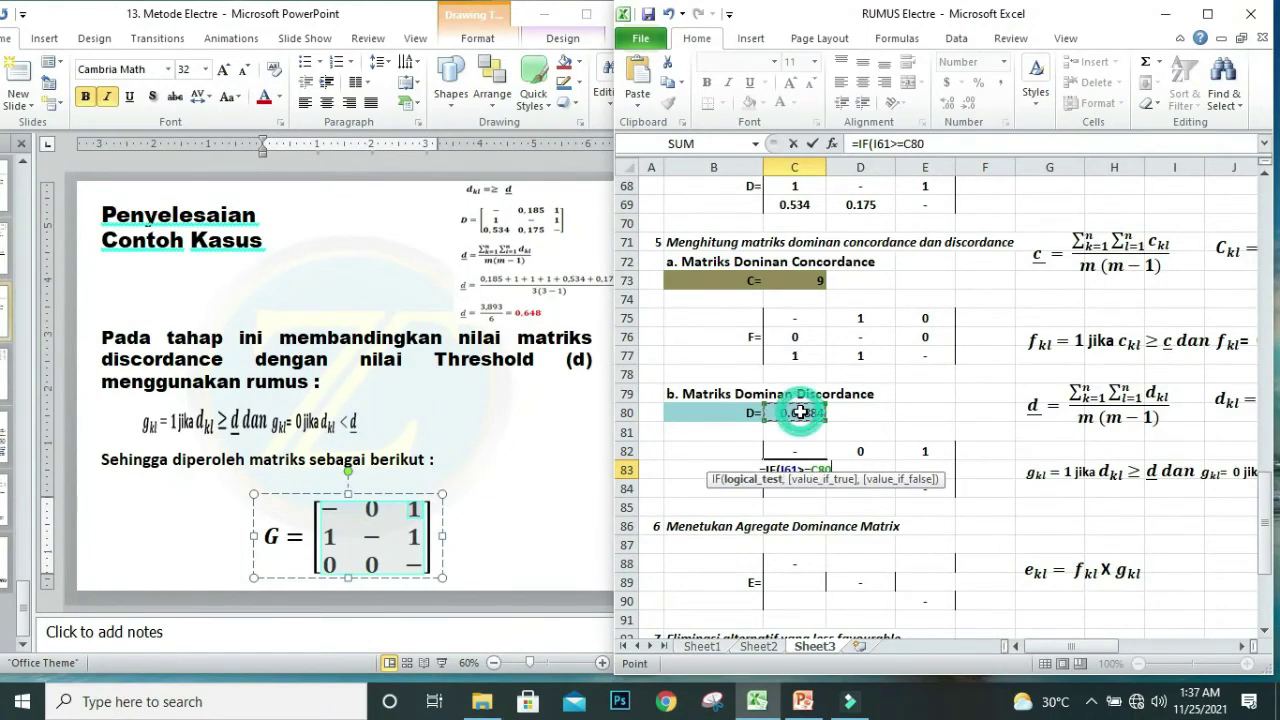
{"action": "type", "text": ",1"}
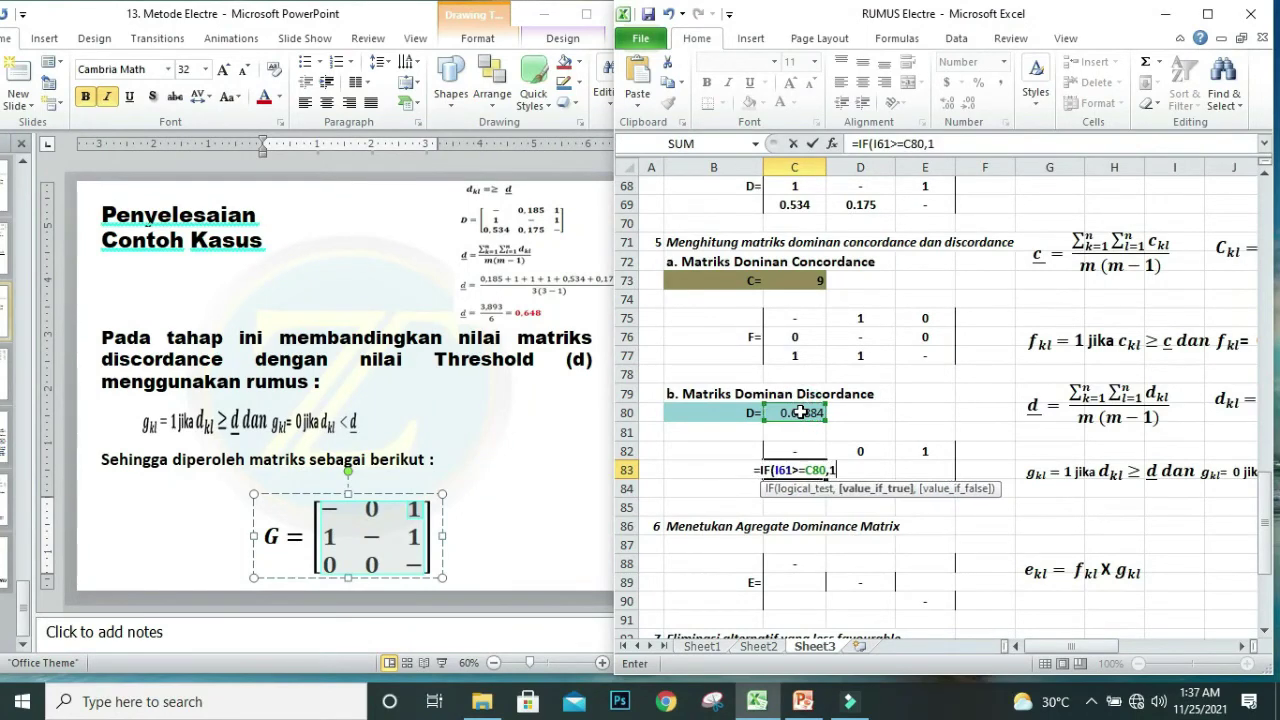
{"action": "type", "text": ",)"}
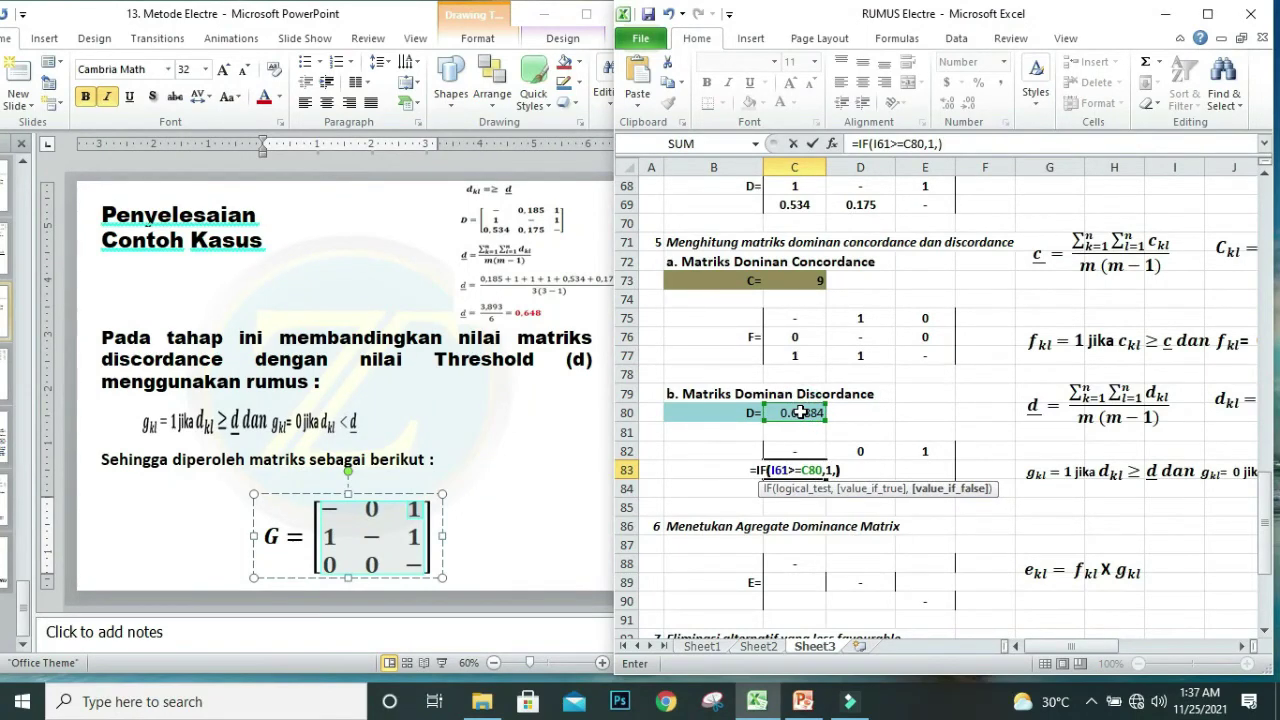
{"action": "key", "text": "Return"}
Enter =IF(I62>=C80,1,) in E83 as the second row, third column element of matrix G, removing the mistaken range reference J81:K85.
{"action": "left_click", "coordinate": [925, 472]}
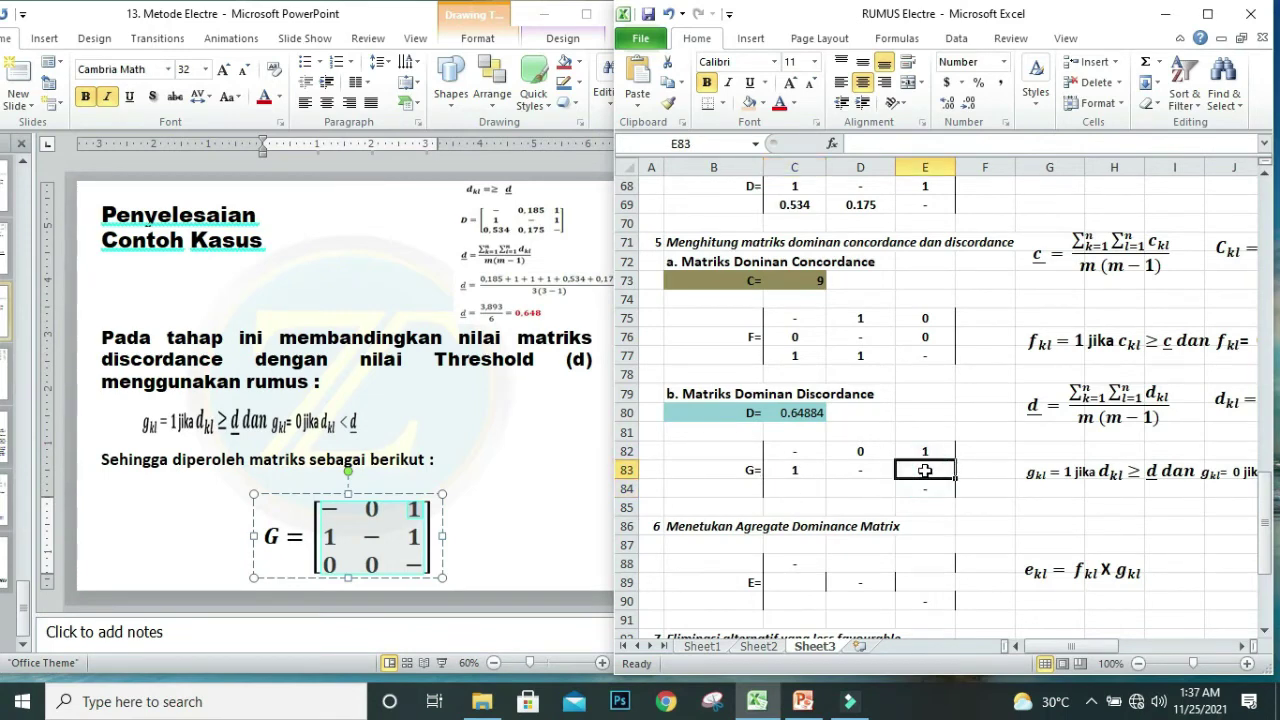
{"action": "type", "text": "="}
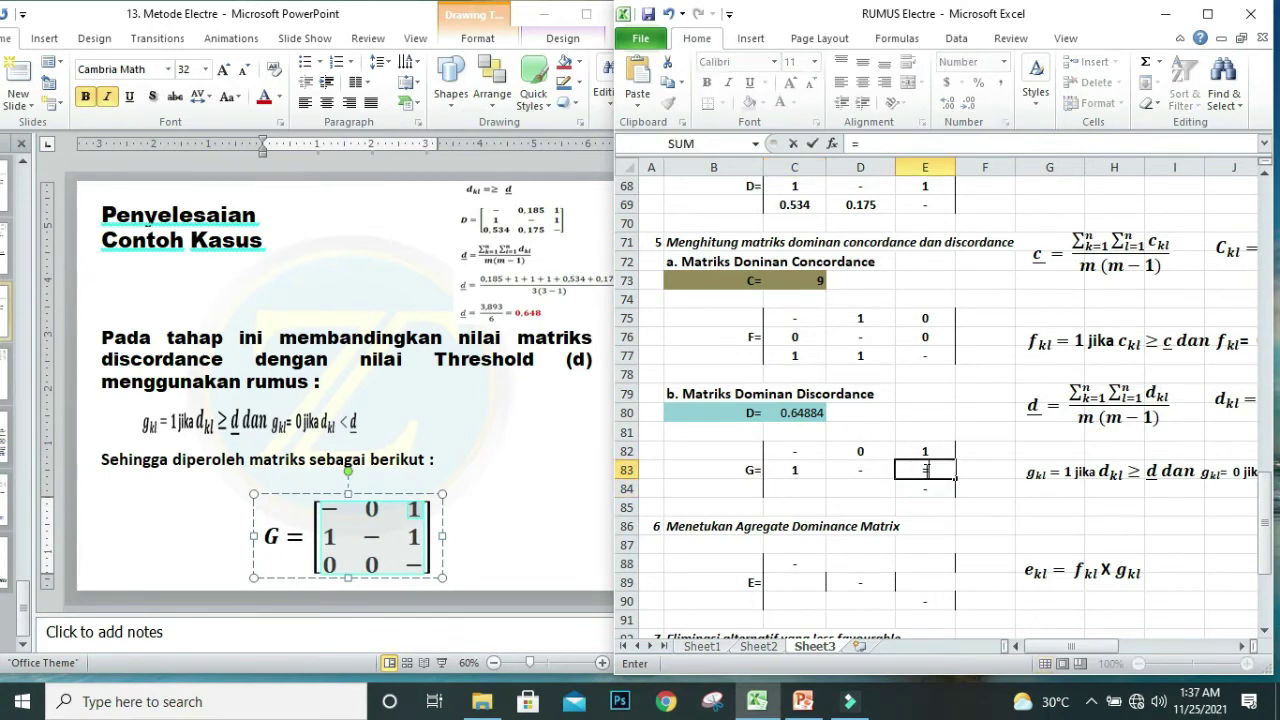
{"action": "type", "text": "IF("}
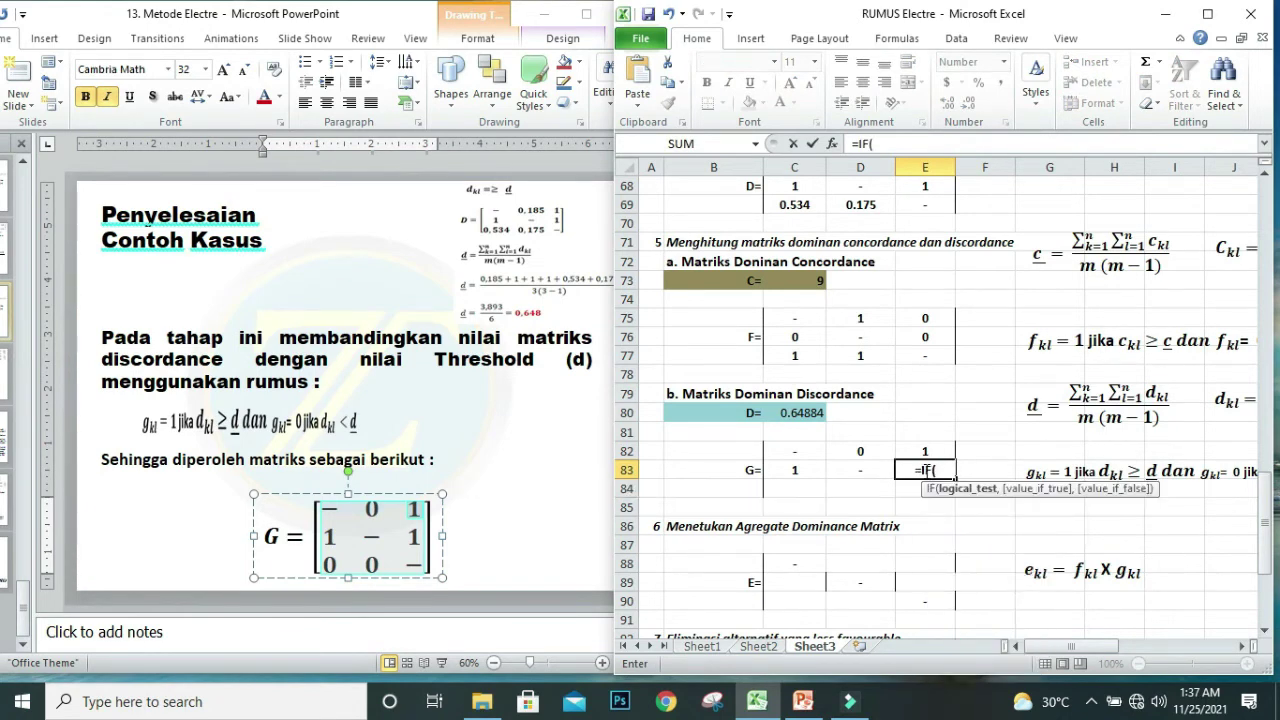
{"action": "left_click_drag", "start_coordinate": [1254, 507], "coordinate": [1264, 457]}
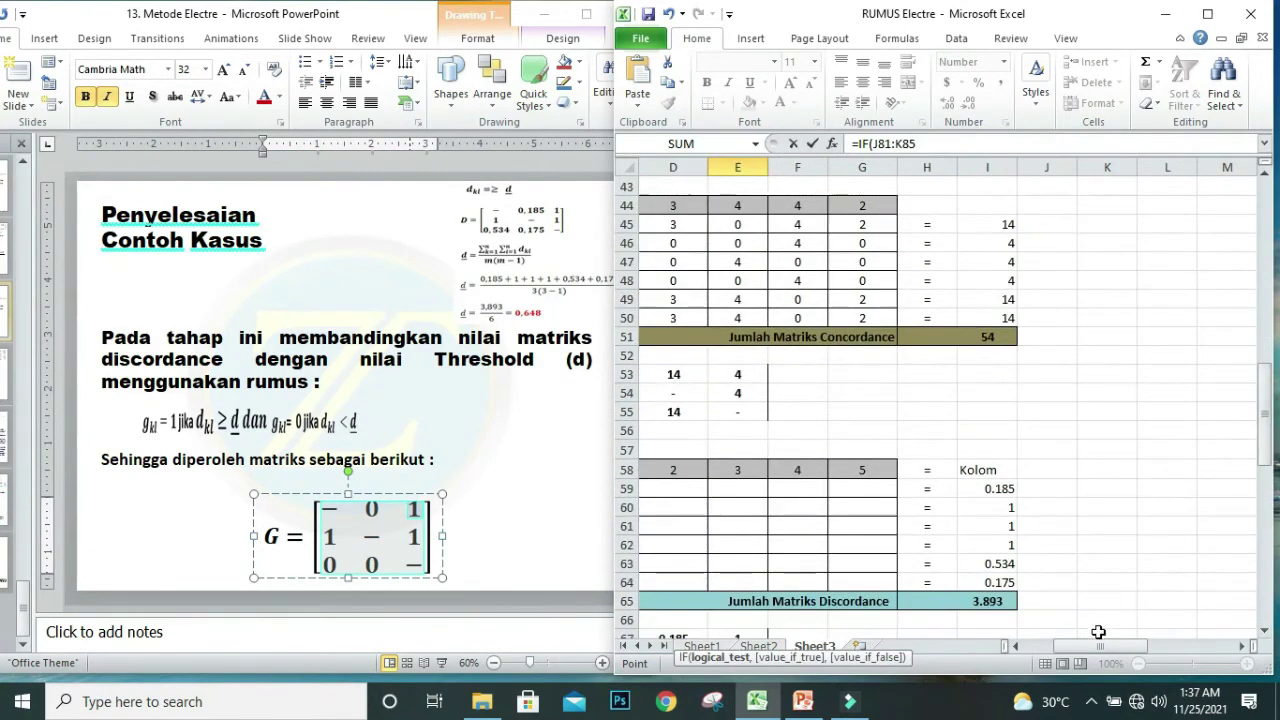
{"action": "left_click_drag", "start_coordinate": [1099, 647], "coordinate": [1062, 648]}
{"action": "left_click", "coordinate": [945, 142]}
{"action": "key", "text": "BackSpace"}
{"action": "key", "text": "BackSpace"}
{"action": "key", "text": "BackSpace"}
{"action": "key", "text": "BackSpace"}
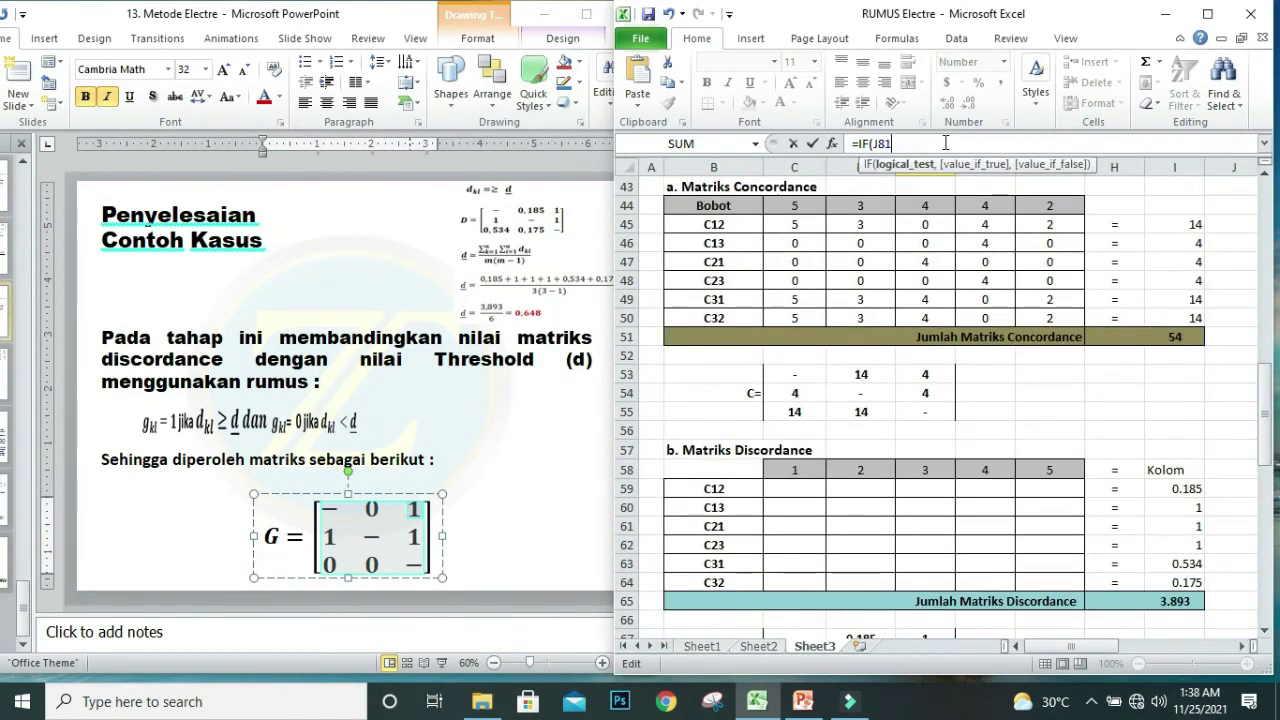
{"action": "key", "text": "BackSpace"}
{"action": "key", "text": "BackSpace"}
{"action": "left_click", "coordinate": [1182, 545]}
{"action": "type", "text": ">="}
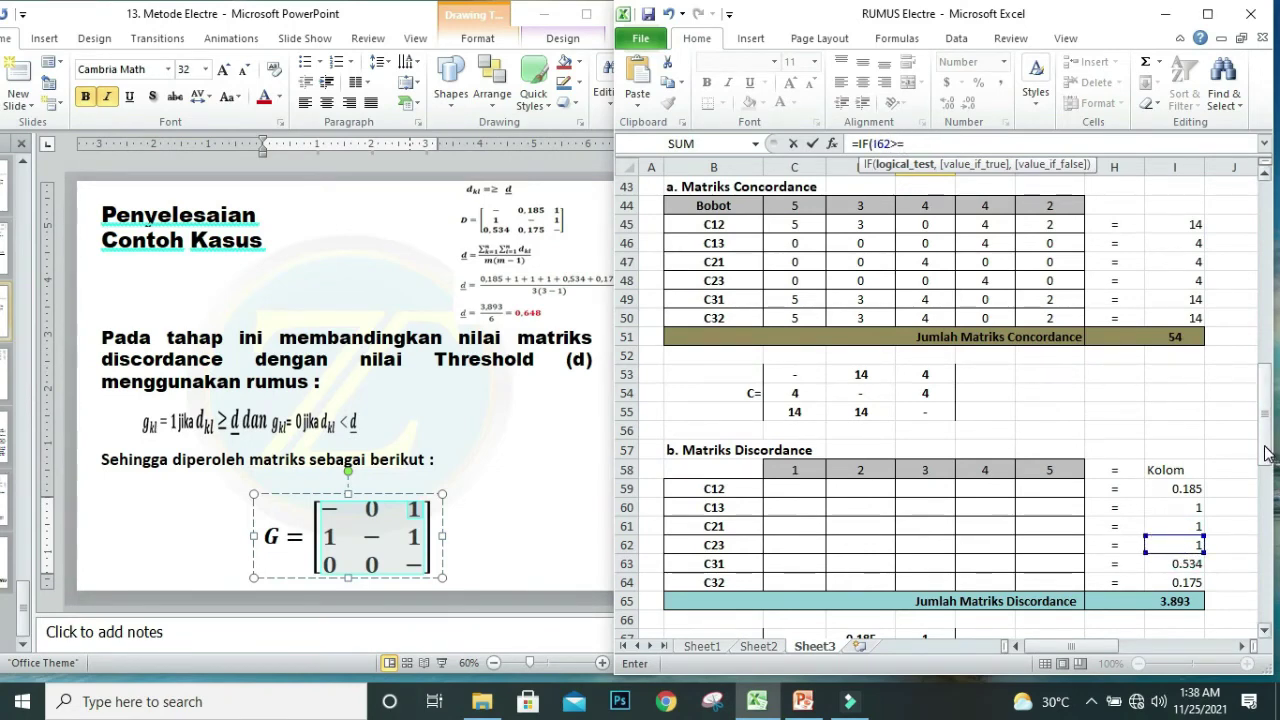
{"action": "left_click_drag", "start_coordinate": [1266, 414], "coordinate": [1265, 547]}
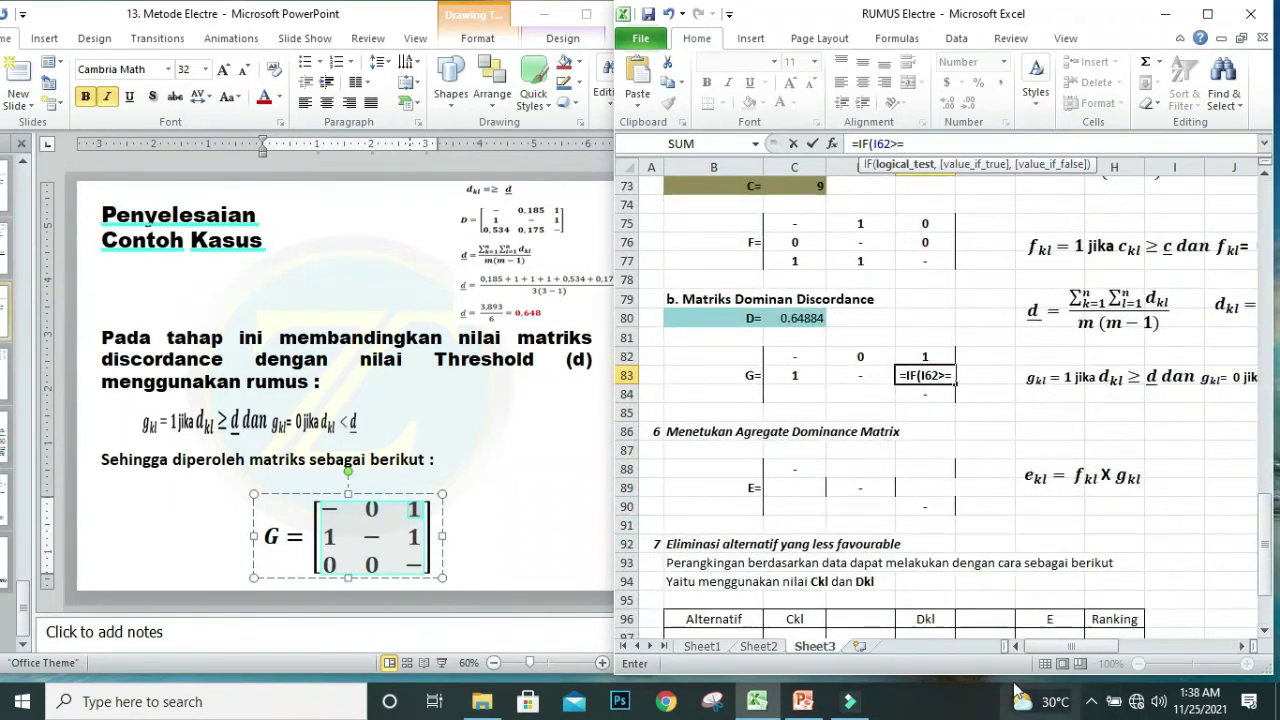
{"action": "left_click", "coordinate": [802, 317]}
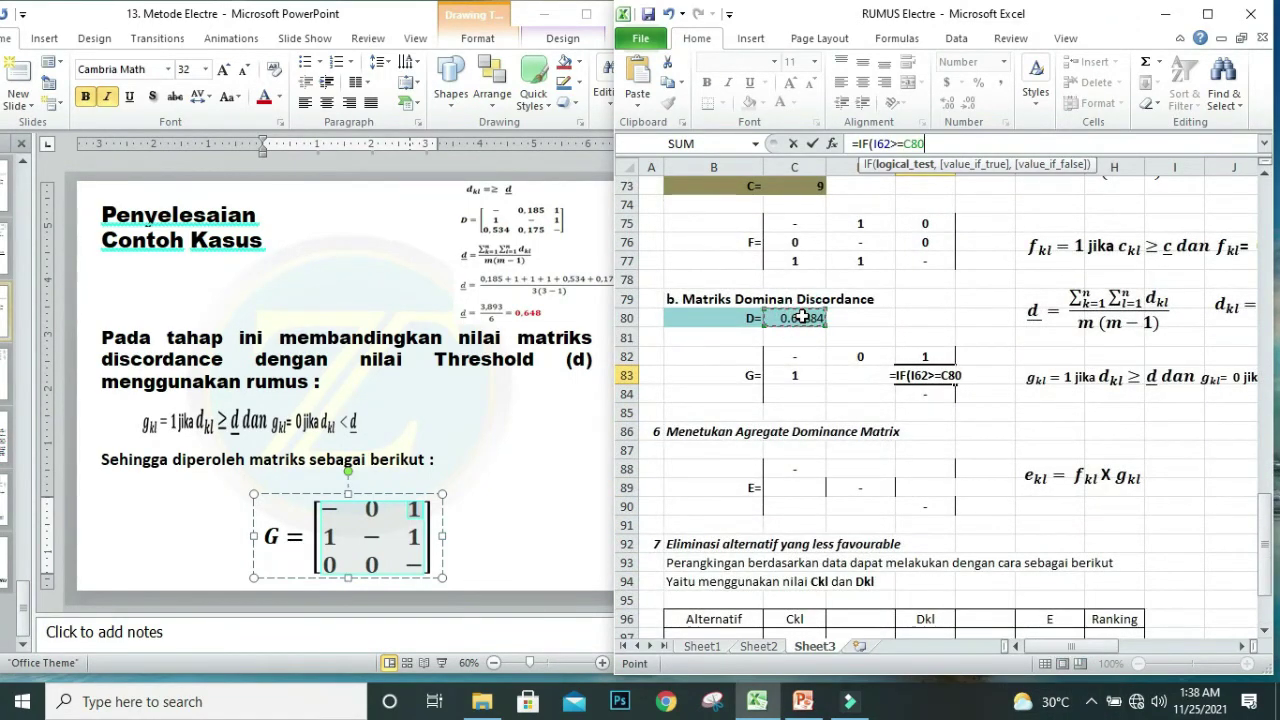
{"action": "type", "text": ",1,"}
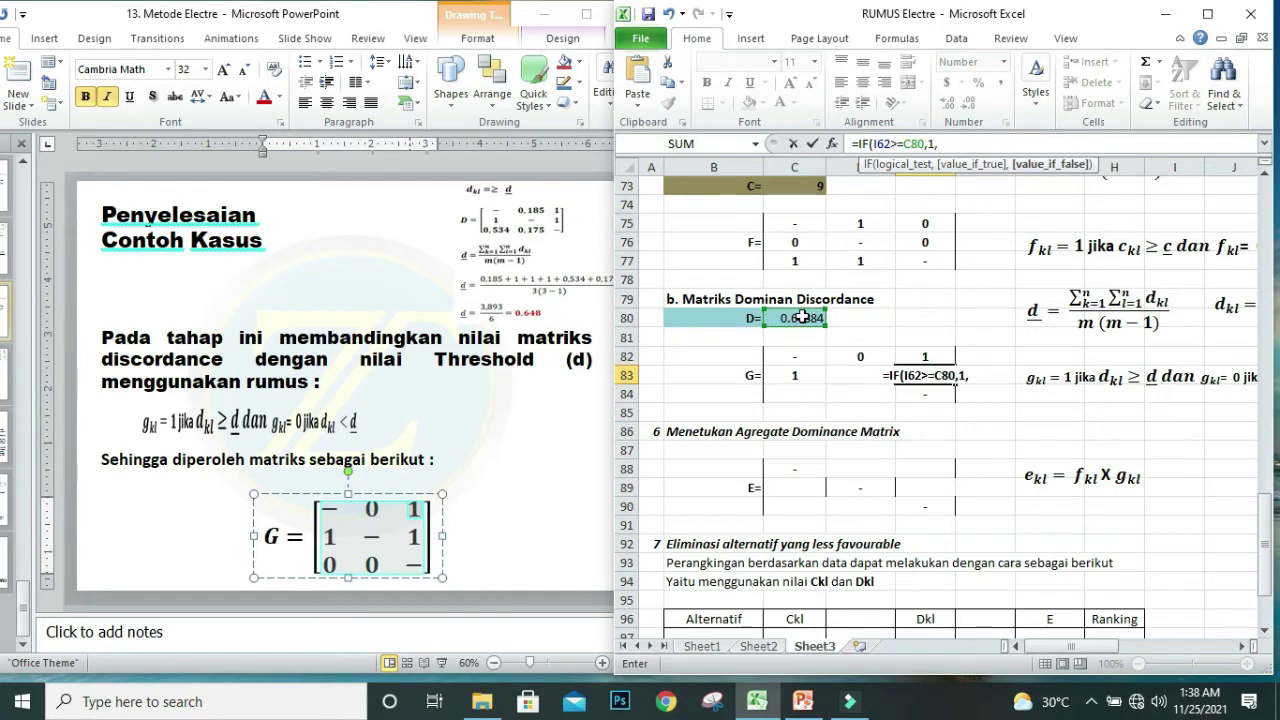
{"action": "type", "text": ")"}
{"action": "key", "text": "Return"}
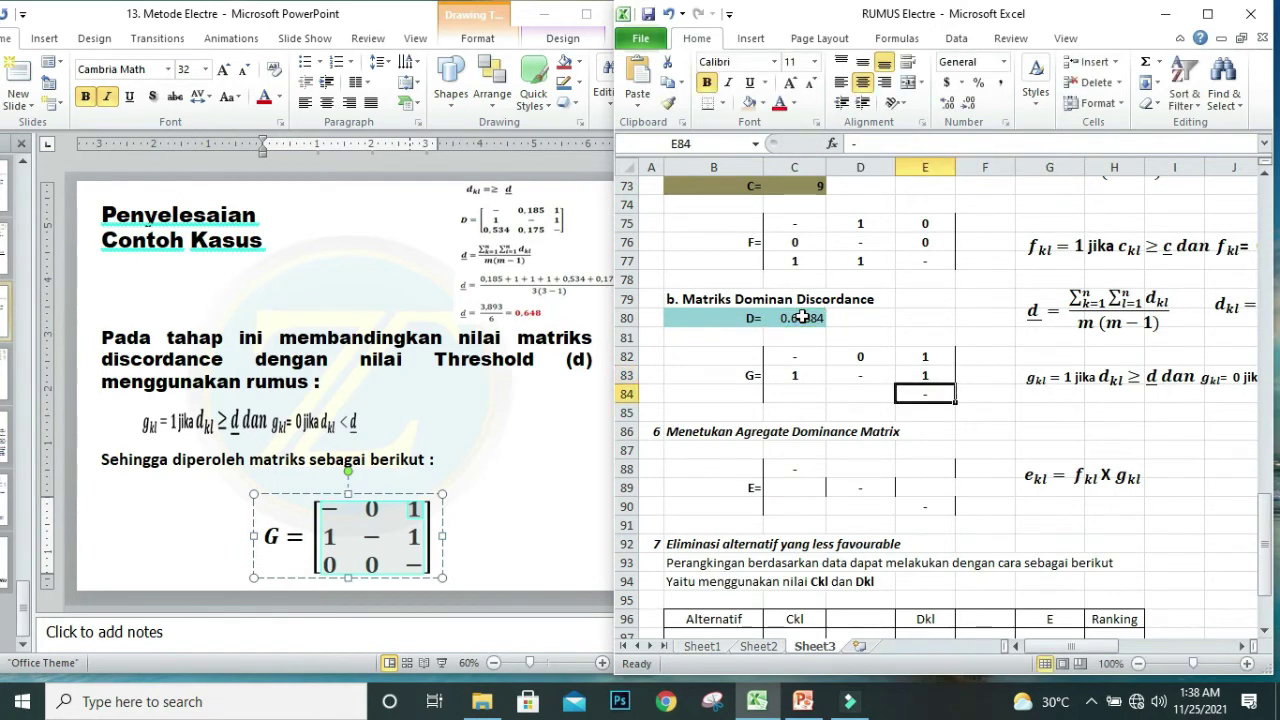
Enter =IF(I63>=C80,1,) in C84 as the third row, first column element of matrix G.
{"action": "left_click", "coordinate": [779, 395]}
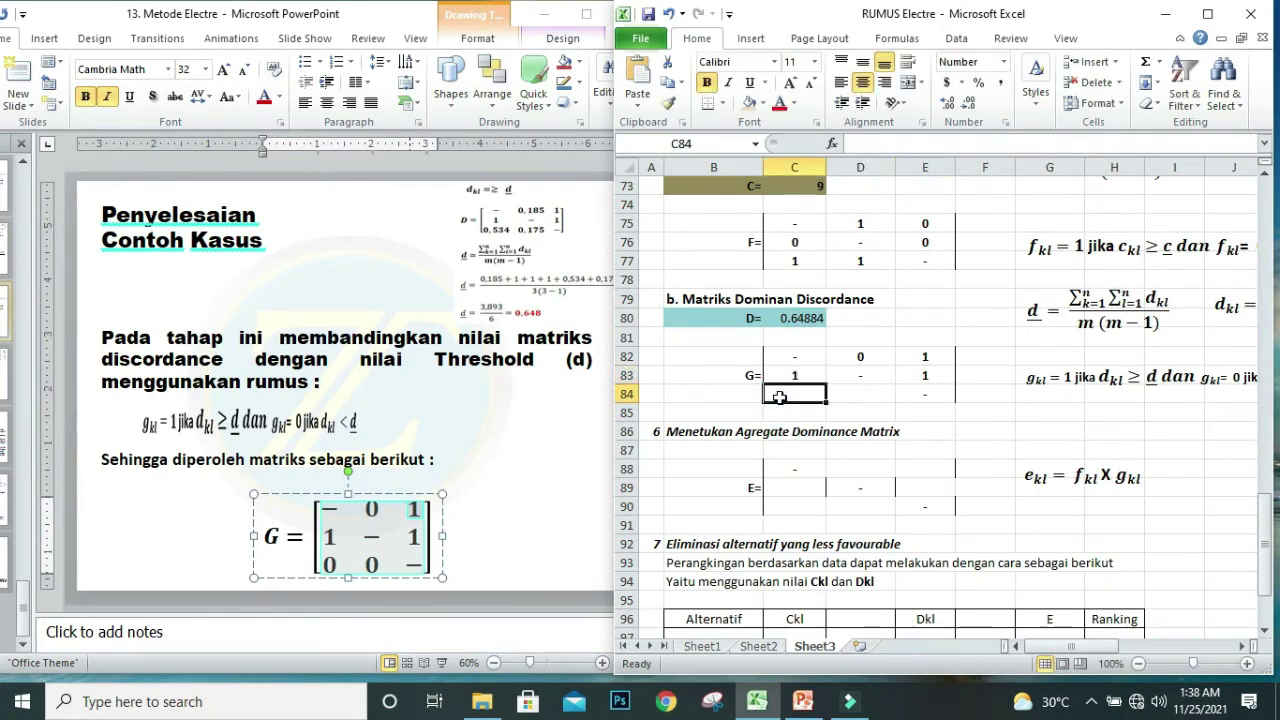
{"action": "type", "text": "="}
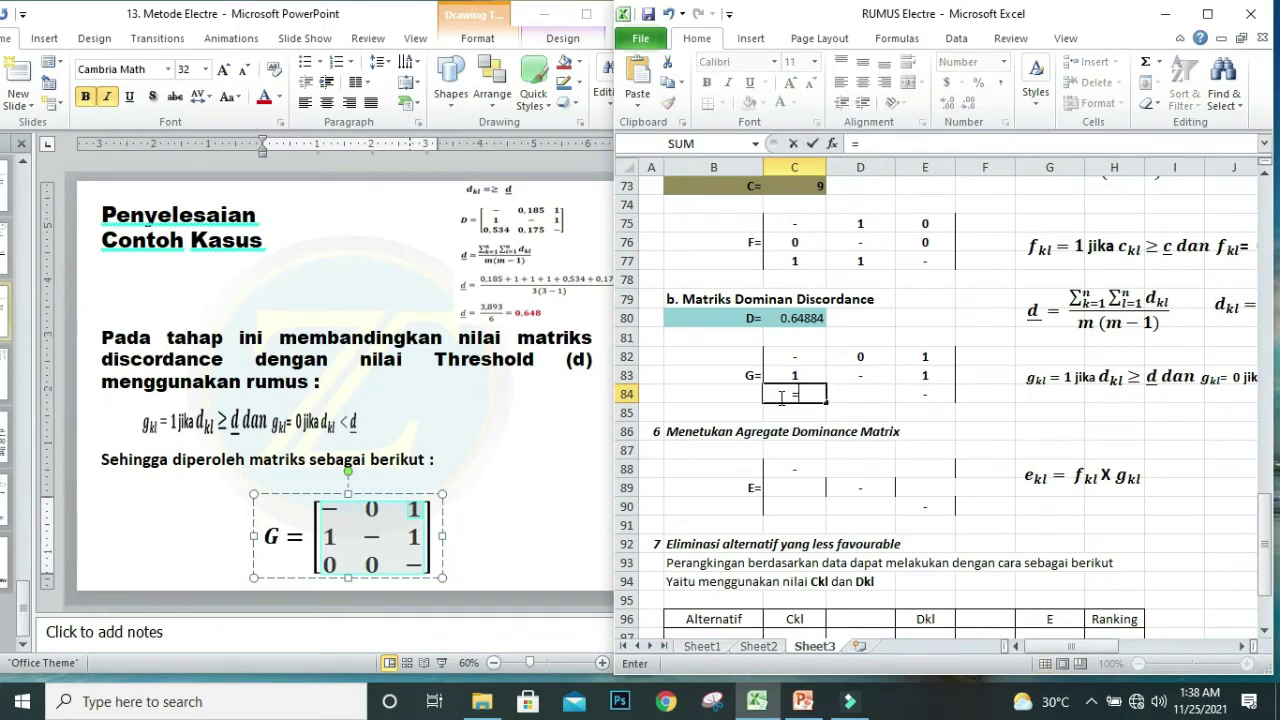
{"action": "type", "text": "IF("}
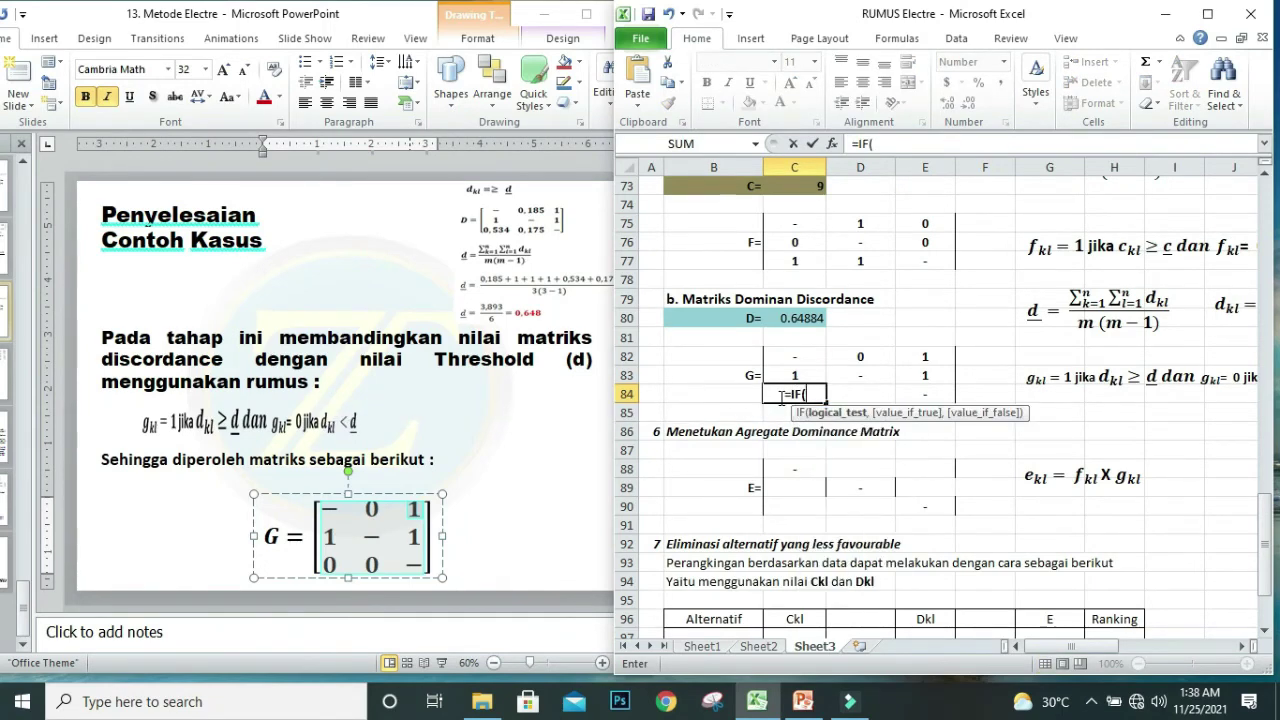
{"action": "left_click_drag", "start_coordinate": [1265, 525], "coordinate": [1266, 455]}
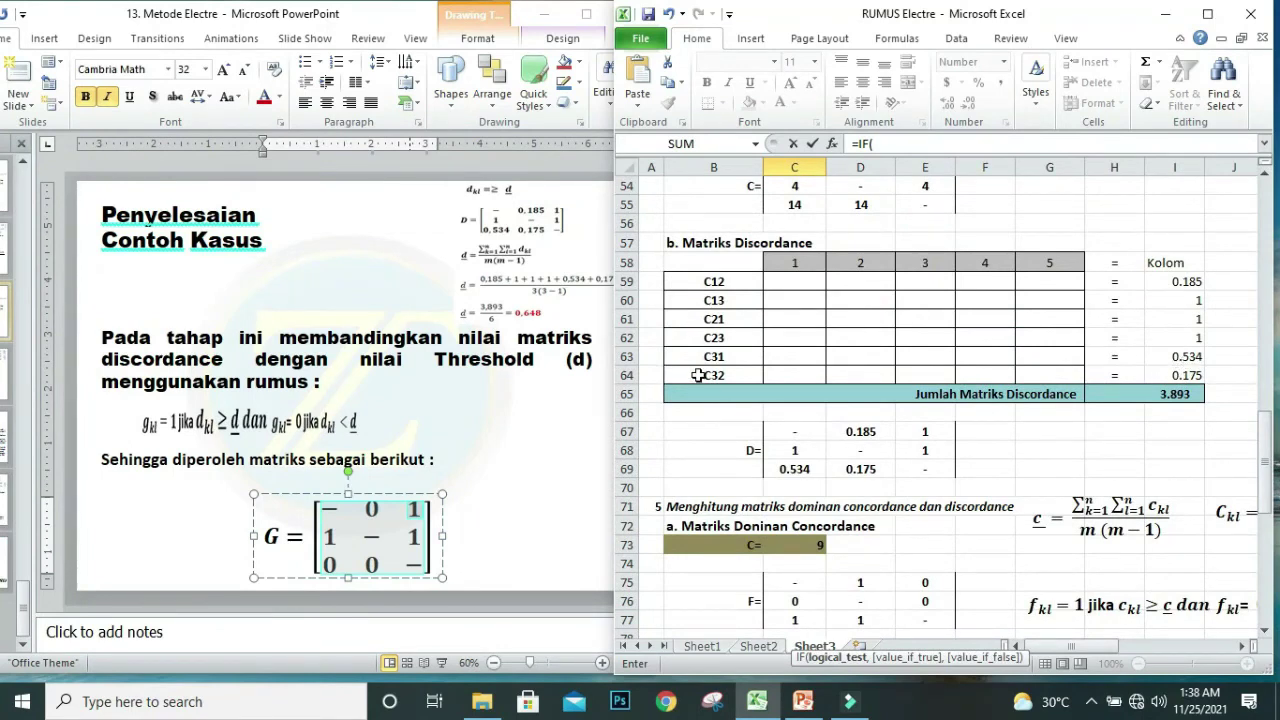
{"action": "left_click", "coordinate": [1186, 356]}
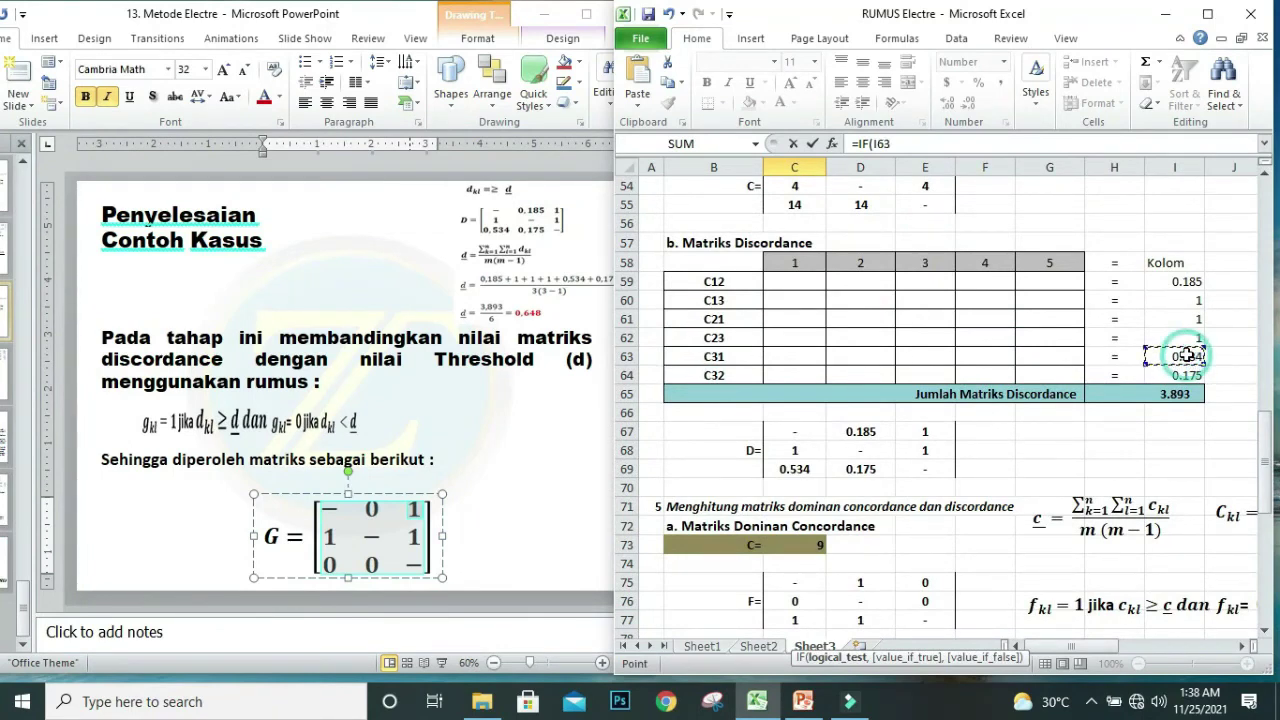
{"action": "type", "text": ">="}
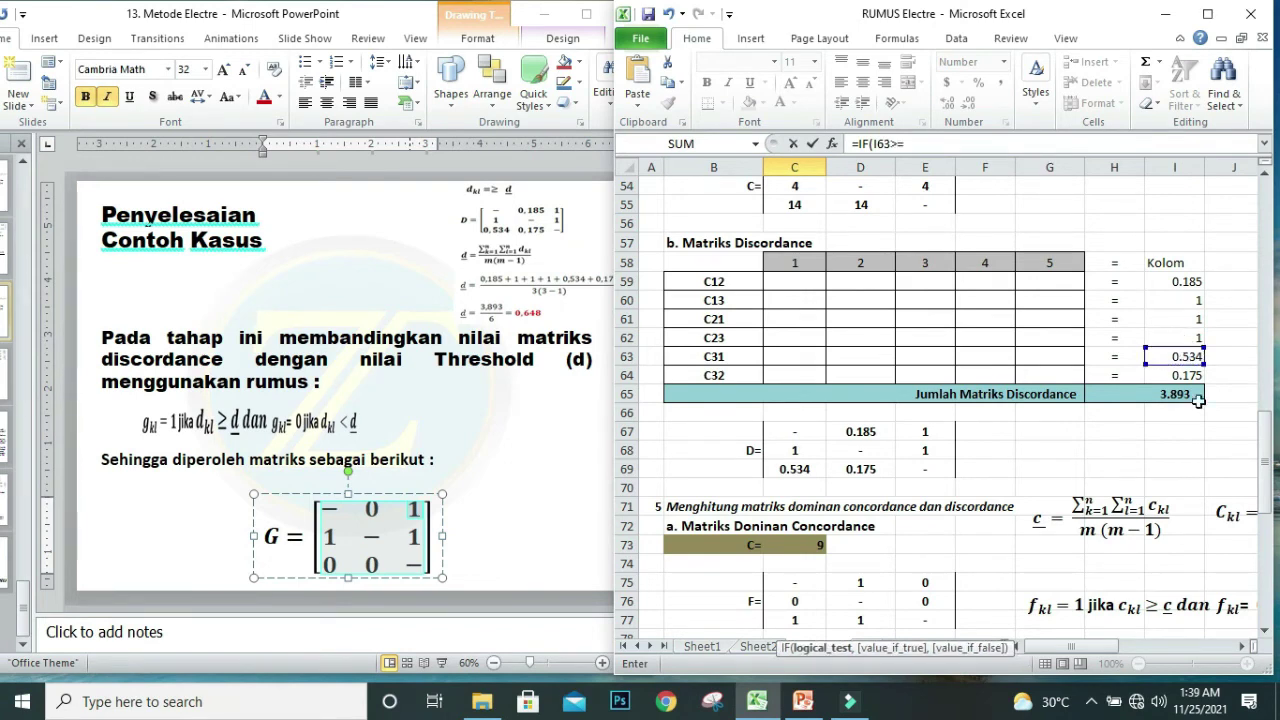
{"action": "scroll", "coordinate": [1250, 476], "scroll_direction": "down", "scroll_amount": 3}
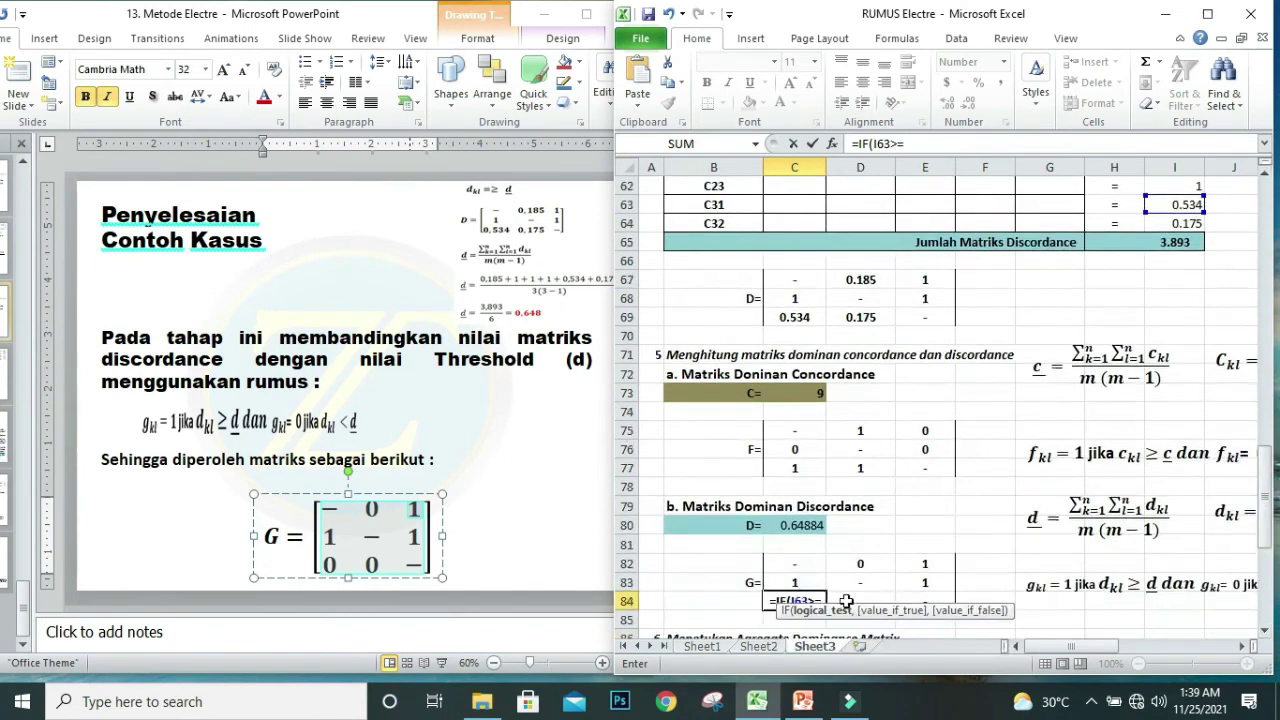
{"action": "left_click", "coordinate": [814, 525]}
{"action": "type", "text": ","}
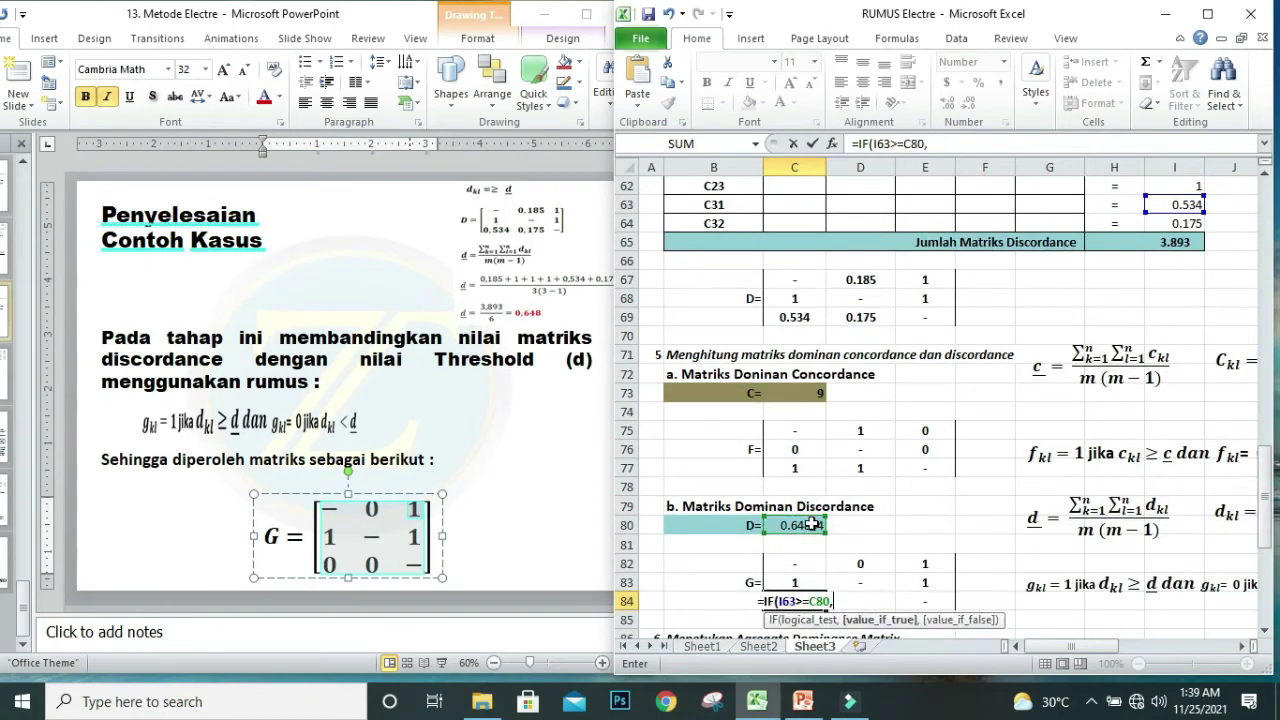
{"action": "type", "text": "1,)"}
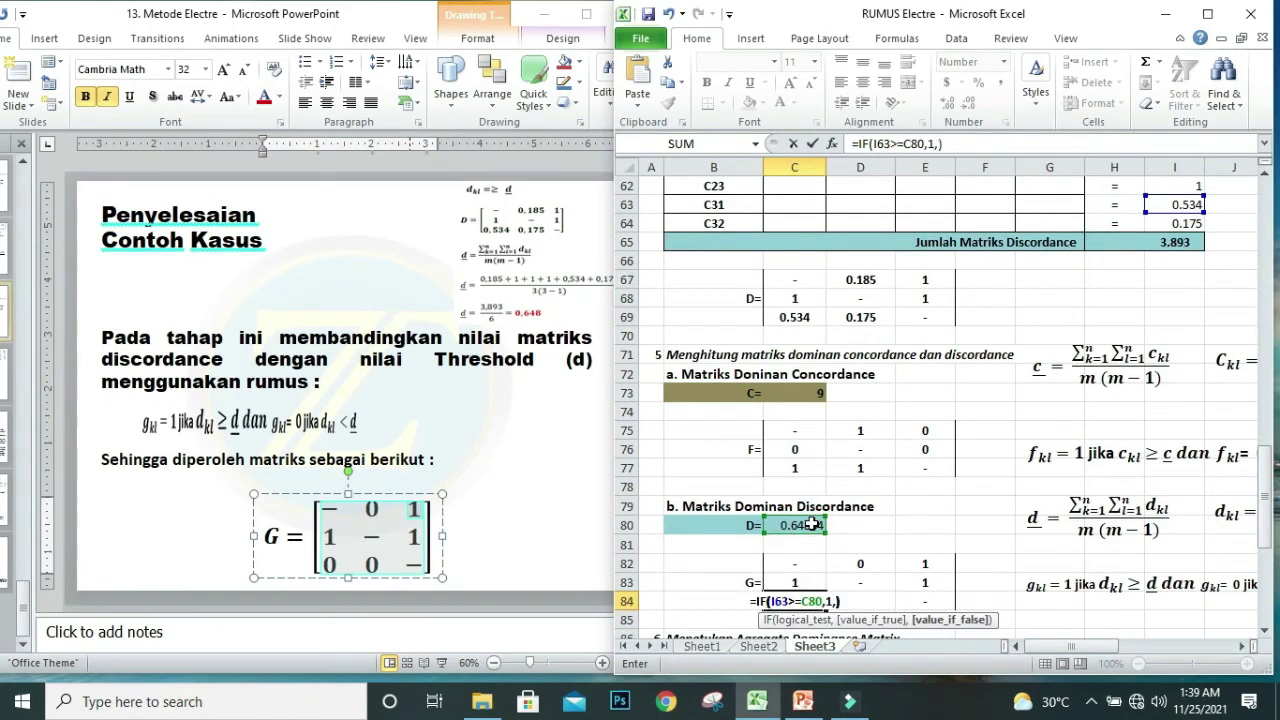
Enter =IF(I64>=C80,1,0) in D84 as the third row, second column element of matrix G, replacing the mistaken reference I50.
{"action": "left_click", "coordinate": [848, 598]}
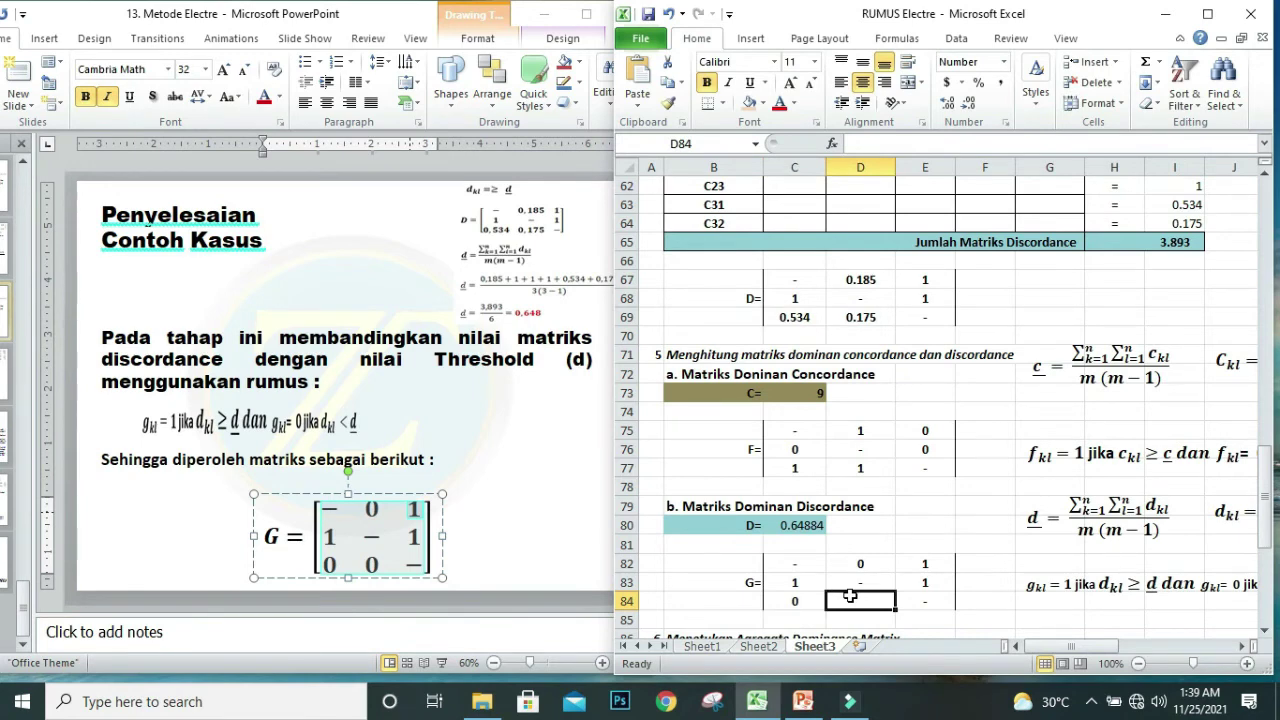
{"action": "type", "text": "="}
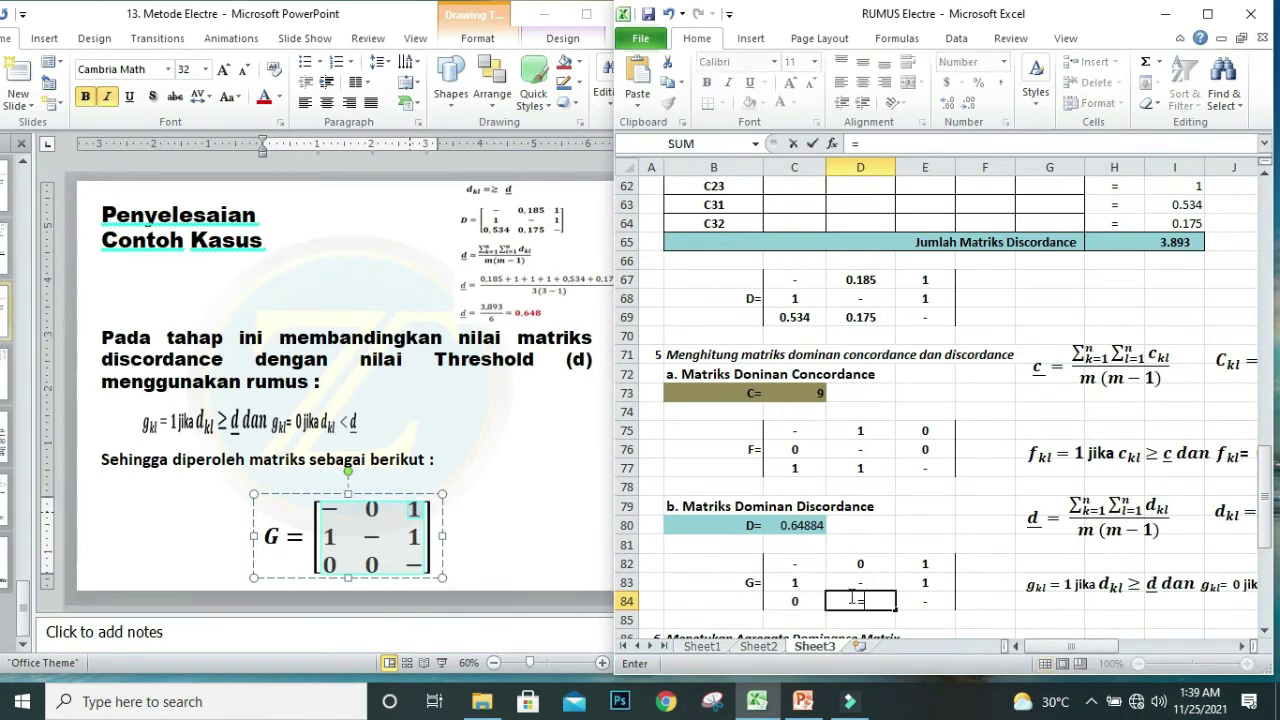
{"action": "type", "text": "IF("}
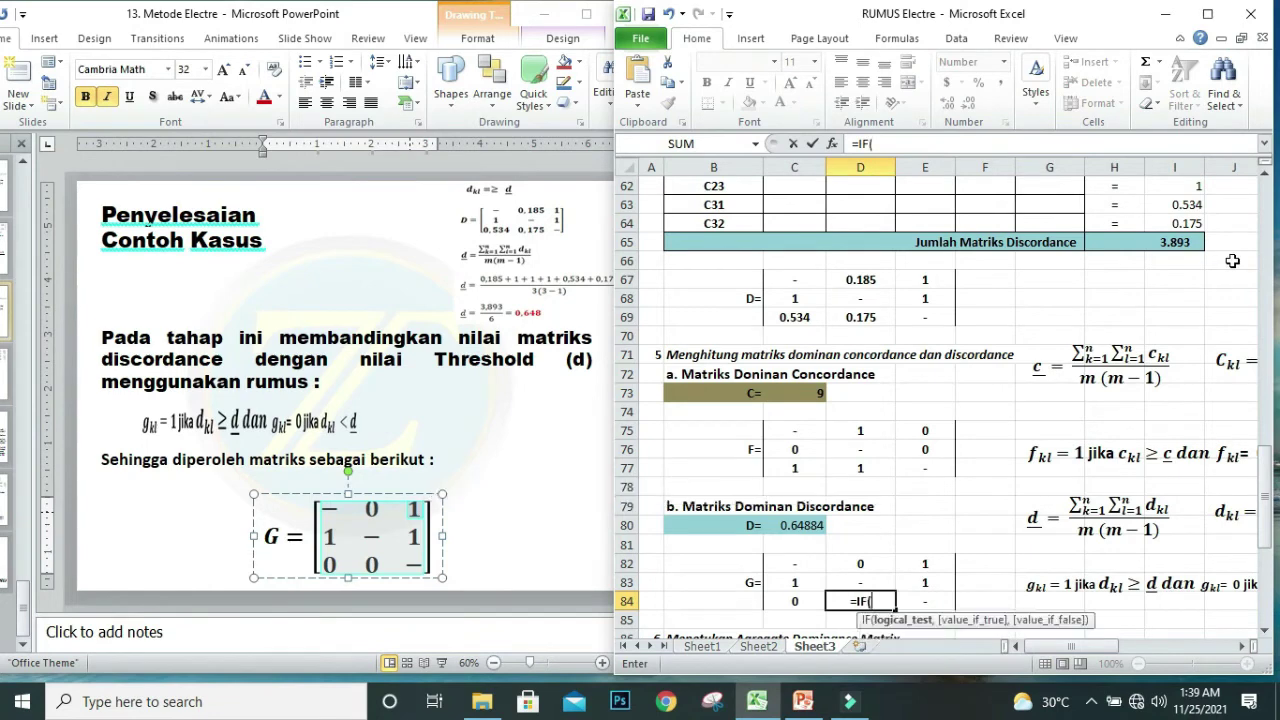
{"action": "scroll", "coordinate": [1234, 258], "scroll_direction": "up", "scroll_amount": 6}
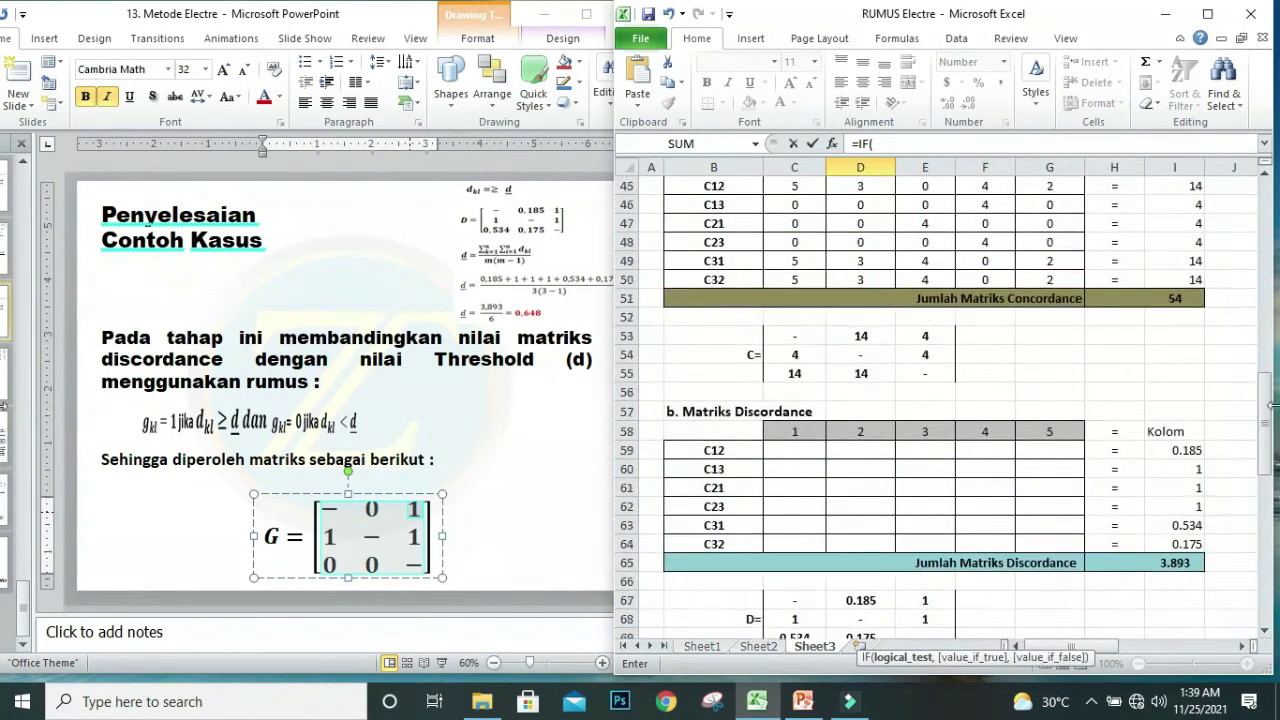
{"action": "left_click", "coordinate": [1182, 280]}
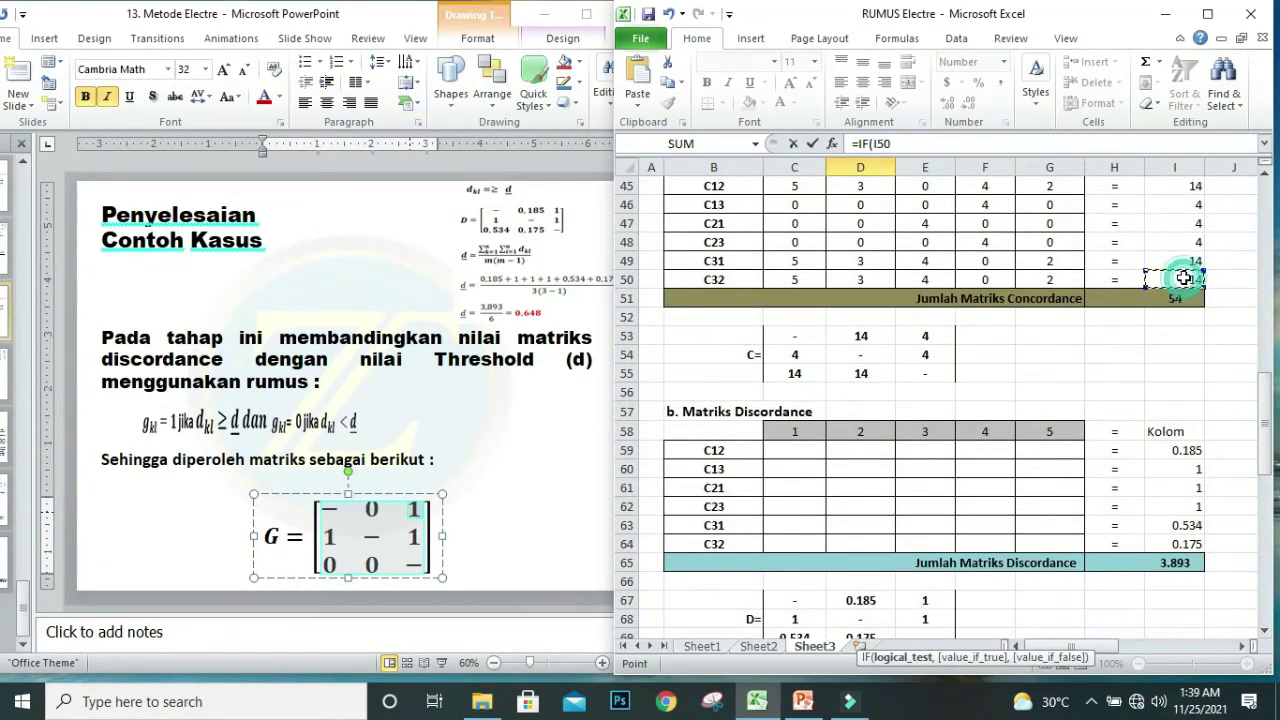
{"action": "type", "text": ">="}
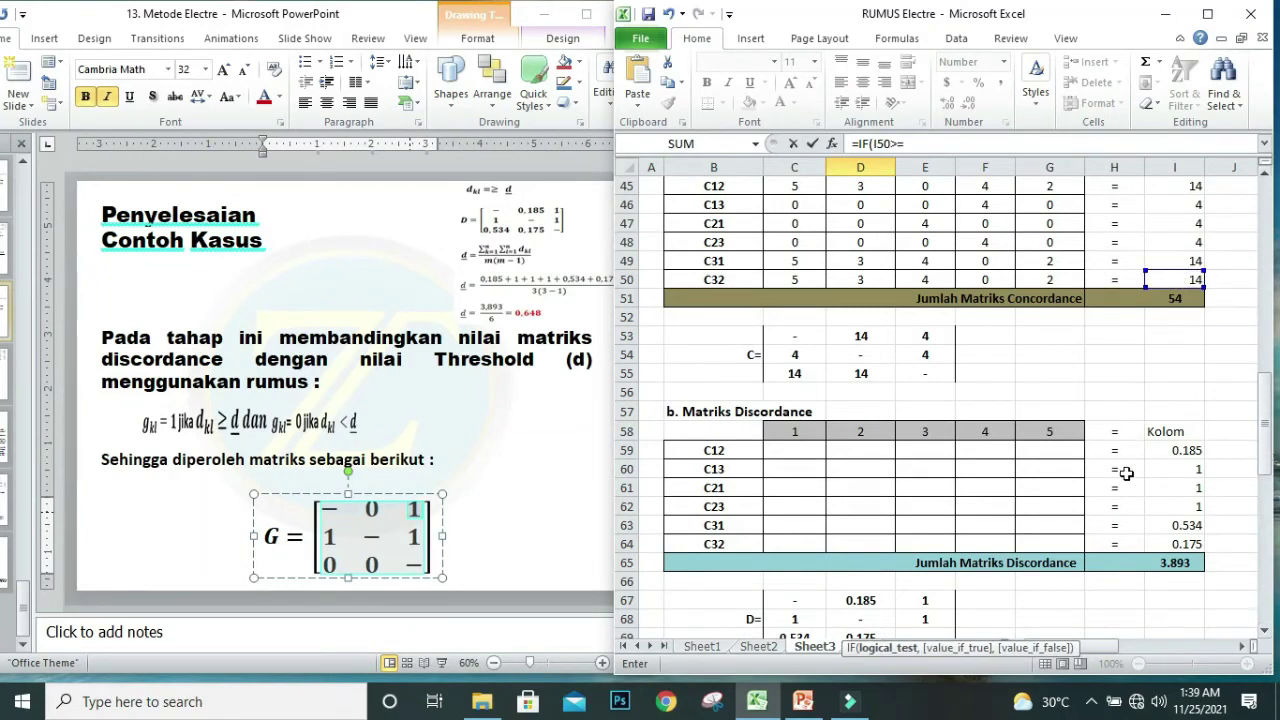
{"action": "left_click", "coordinate": [938, 144]}
{"action": "key", "text": "BackSpace"}
{"action": "key", "text": "BackSpace"}
{"action": "key", "text": "BackSpace"}
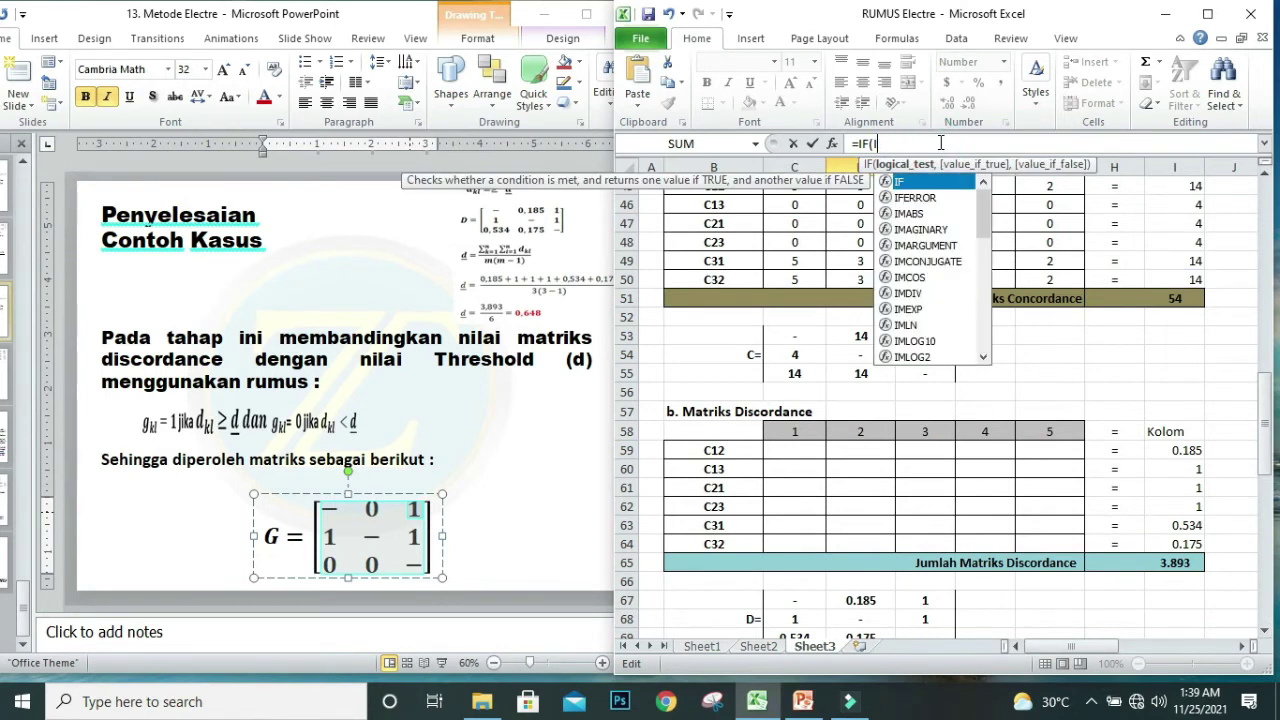
{"action": "left_click", "coordinate": [1182, 545]}
{"action": "left_click", "coordinate": [921, 141]}
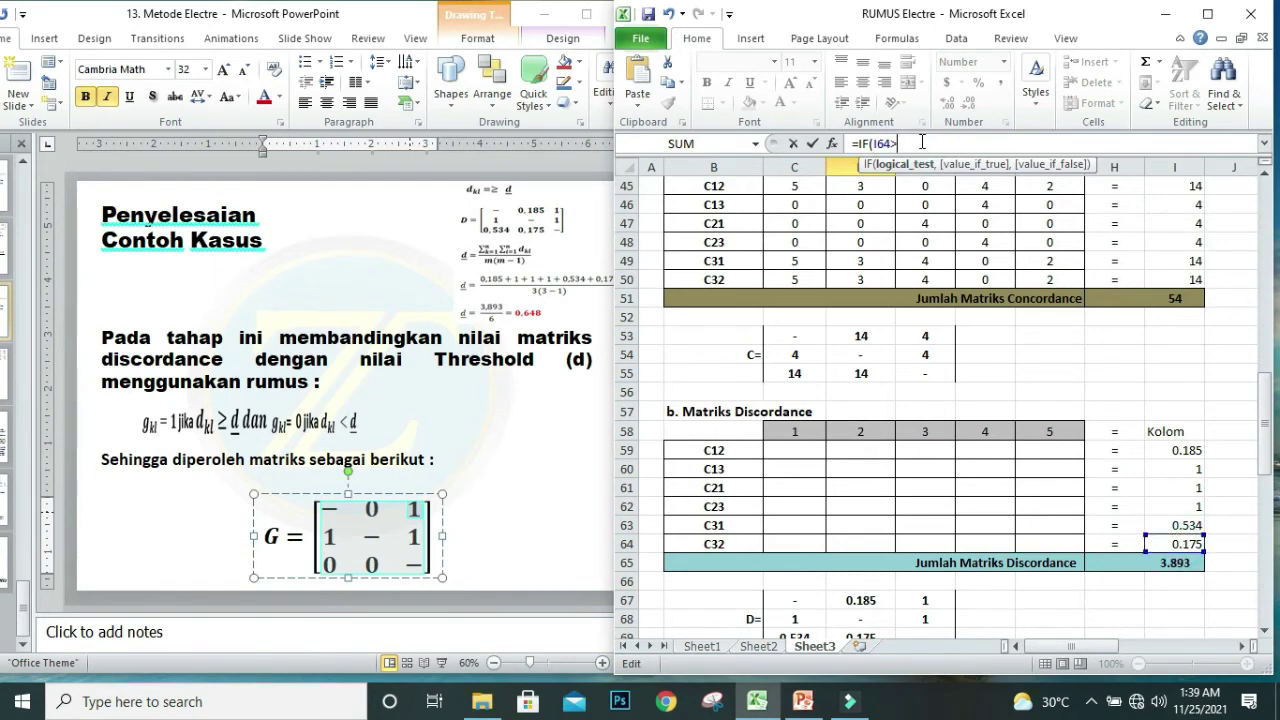
{"action": "left_click_drag", "start_coordinate": [1265, 420], "coordinate": [1265, 470]}
{"action": "left_click", "coordinate": [802, 395]}
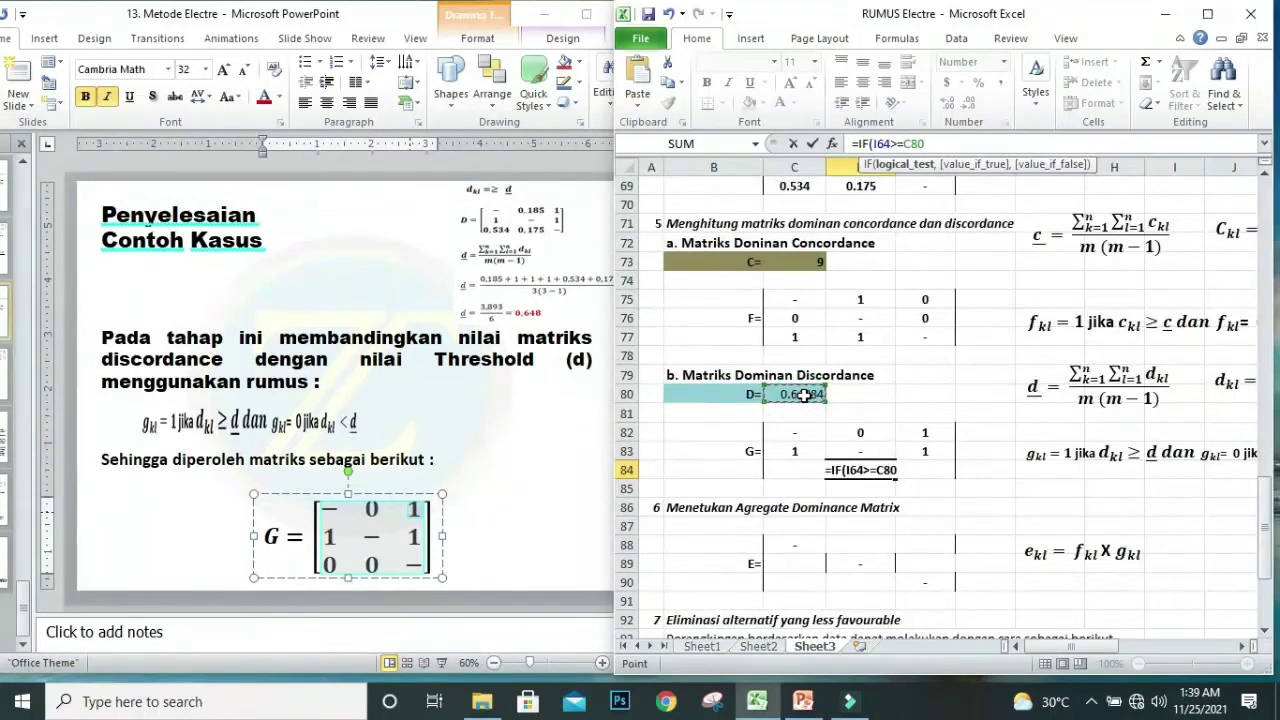
{"action": "type", "text": ",1,"}
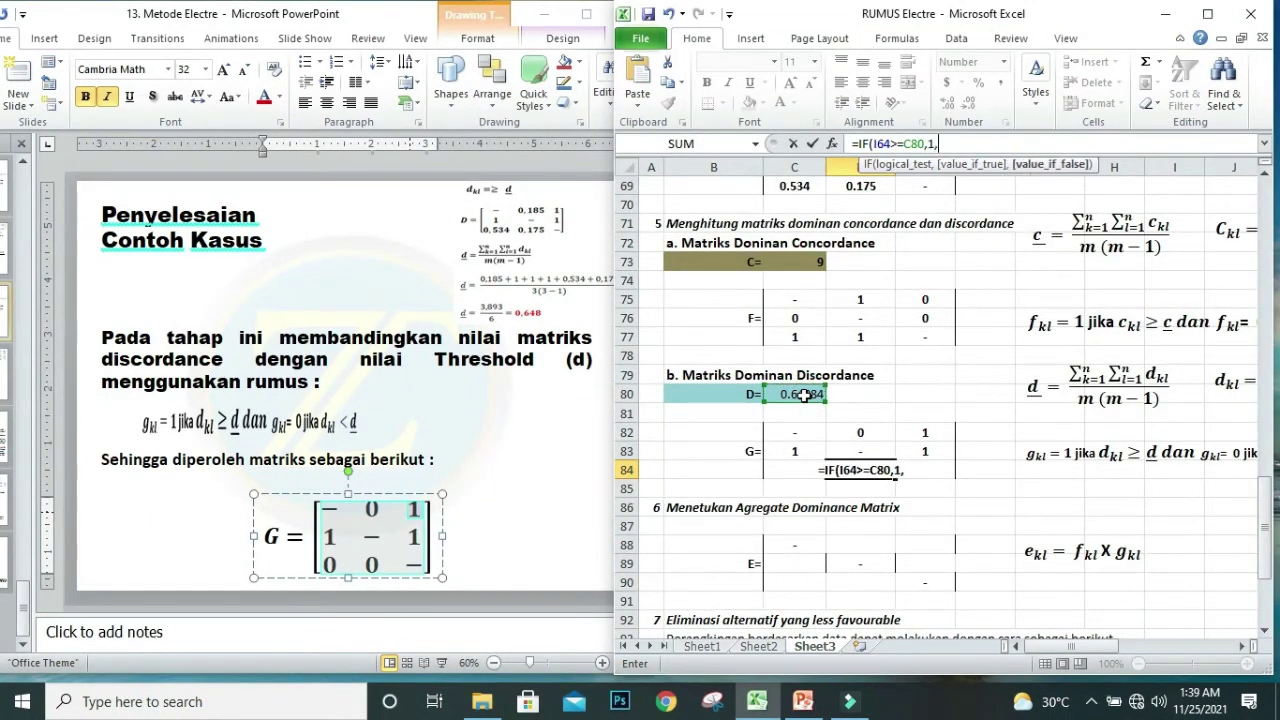
{"action": "type", "text": "0)"}
{"action": "key", "text": "Return"}
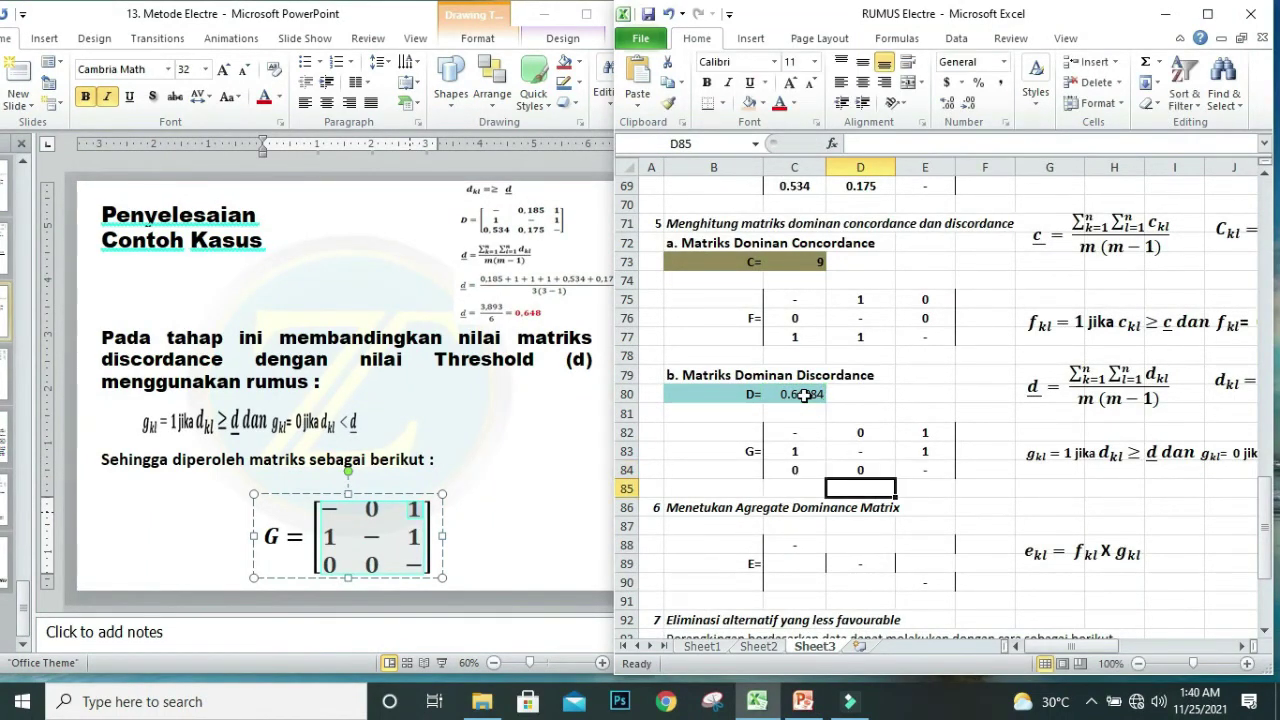
Advance the PowerPoint presentation to the aggregate dominance matrix slide and locate matrices F and G in the Excel sheet.
{"action": "scroll", "coordinate": [804, 420], "scroll_direction": "down", "scroll_amount": 2}
{"action": "left_click", "coordinate": [575, 533]}
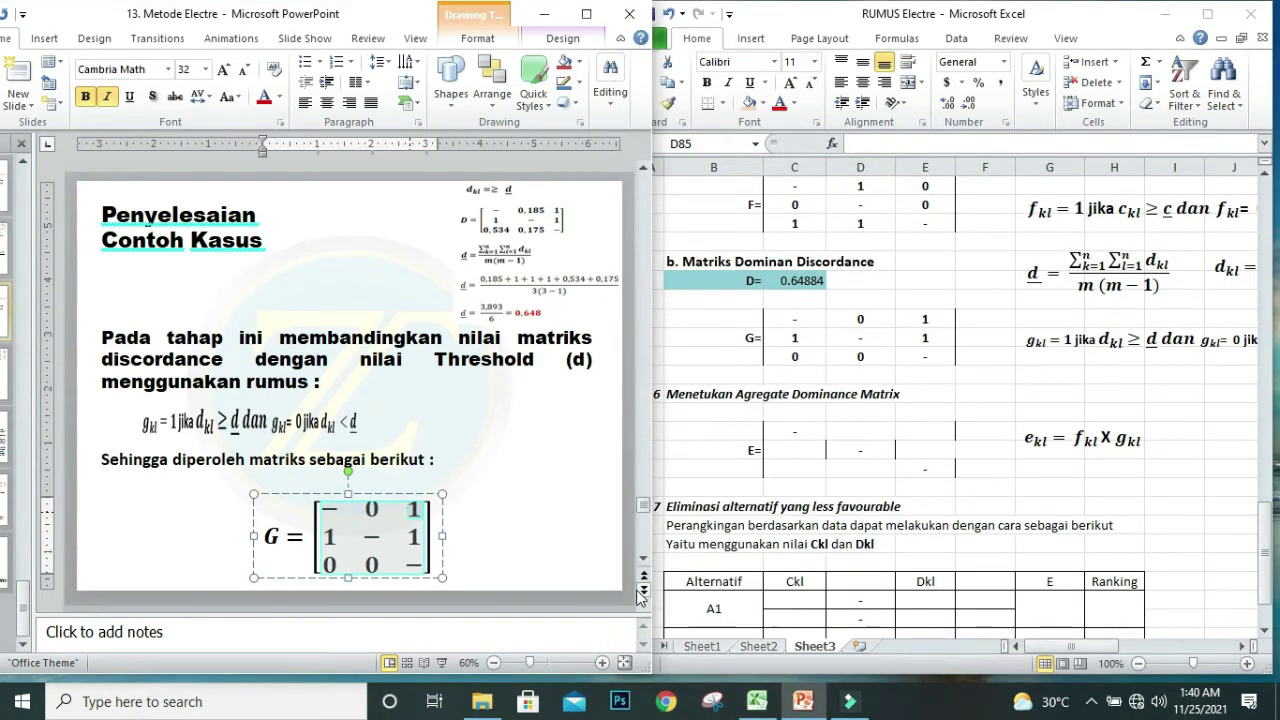
{"action": "left_click", "coordinate": [643, 594]}
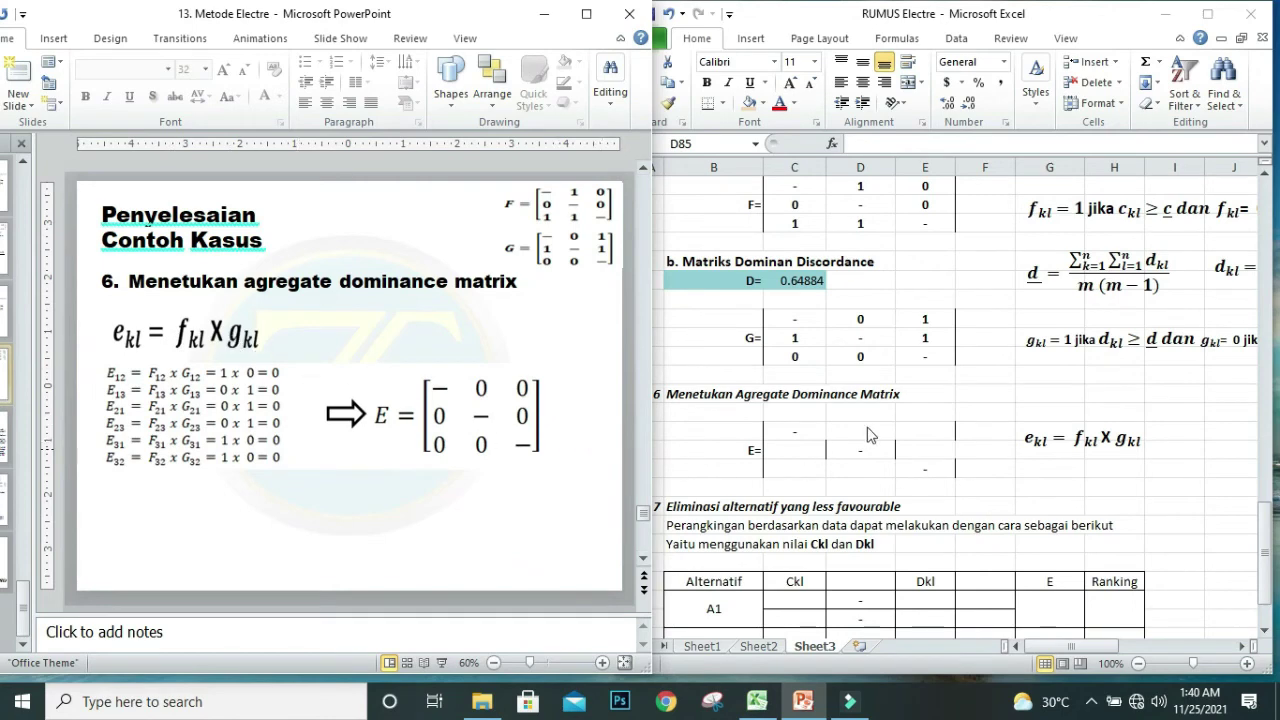
{"action": "left_click_drag", "start_coordinate": [807, 192], "coordinate": [921, 220]}
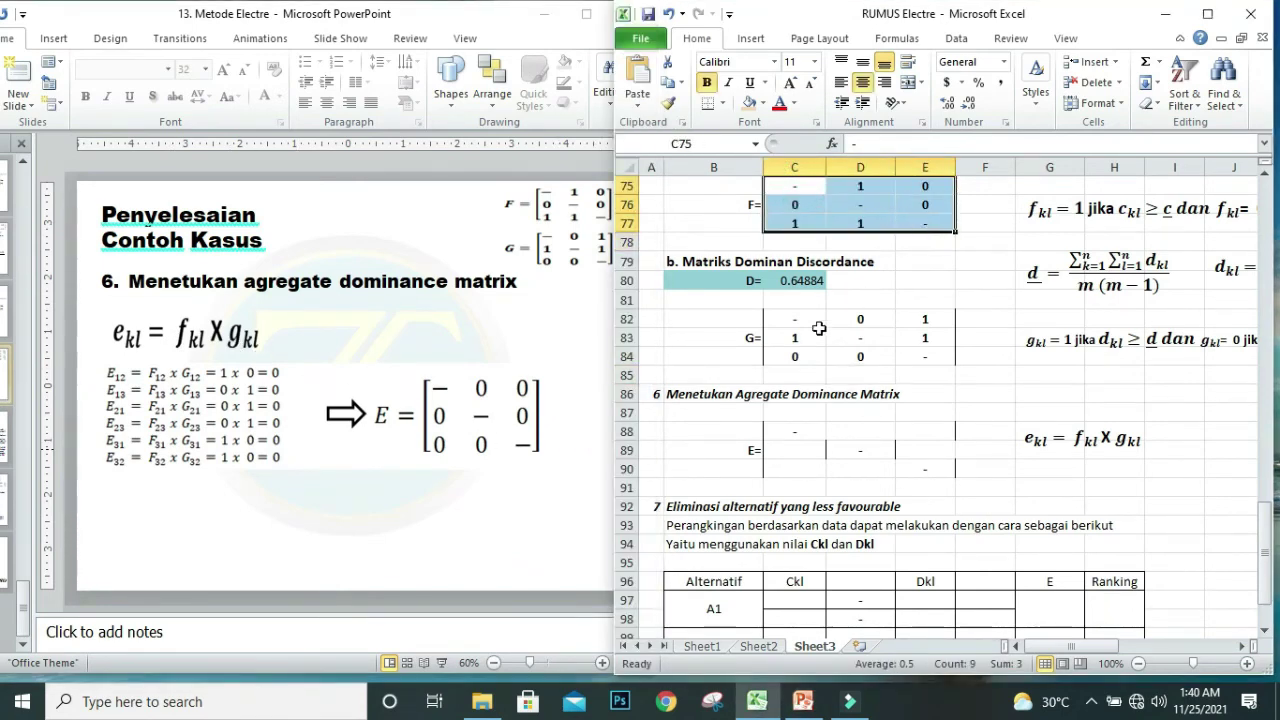
{"action": "left_click_drag", "start_coordinate": [790, 319], "coordinate": [900, 366]}
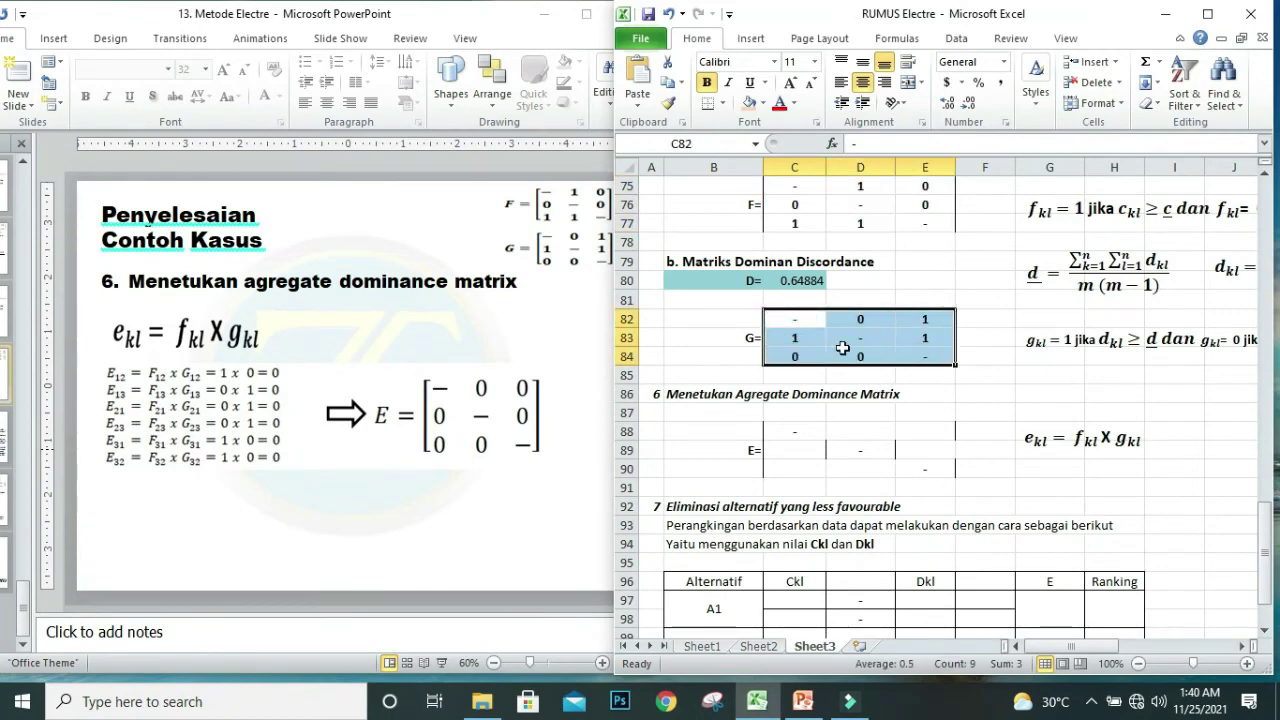
{"action": "scroll", "coordinate": [842, 348], "scroll_direction": "up", "scroll_amount": 1}
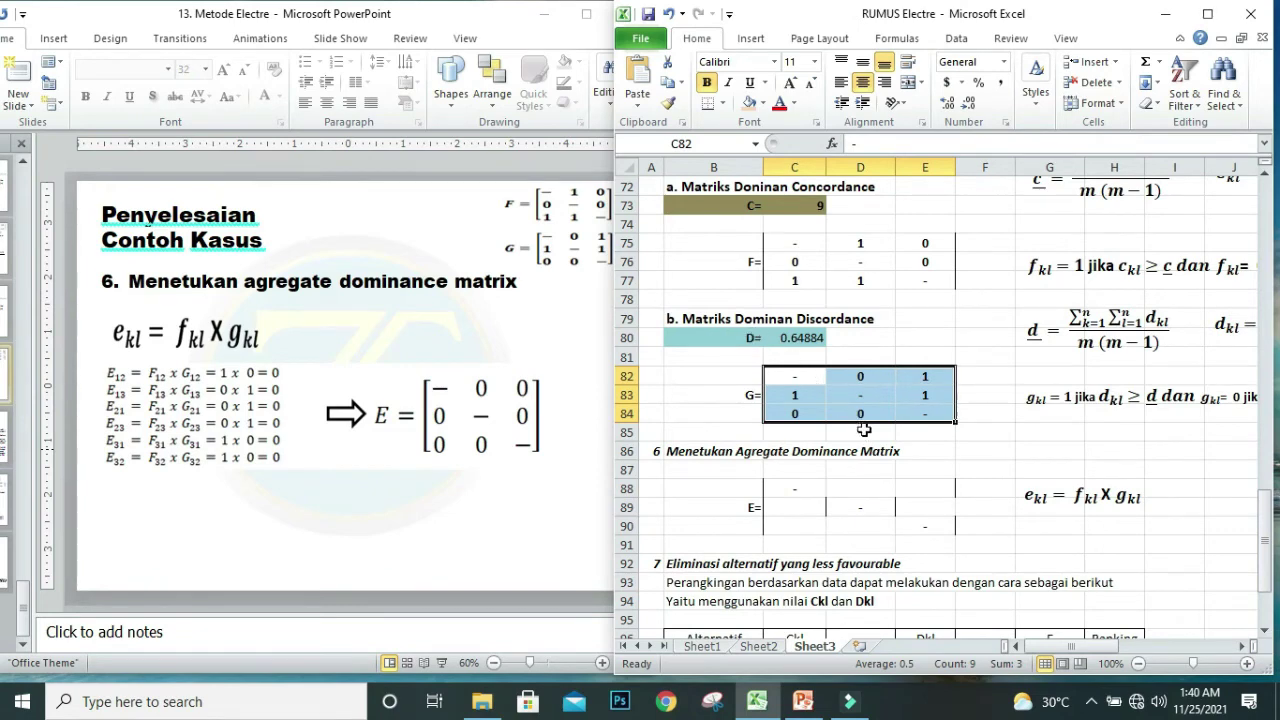
{"action": "left_click", "coordinate": [901, 432]}
Enter =D75*D82 in D88 as the first row, second column element of aggregate dominance matrix E.
{"action": "left_click", "coordinate": [847, 487]}
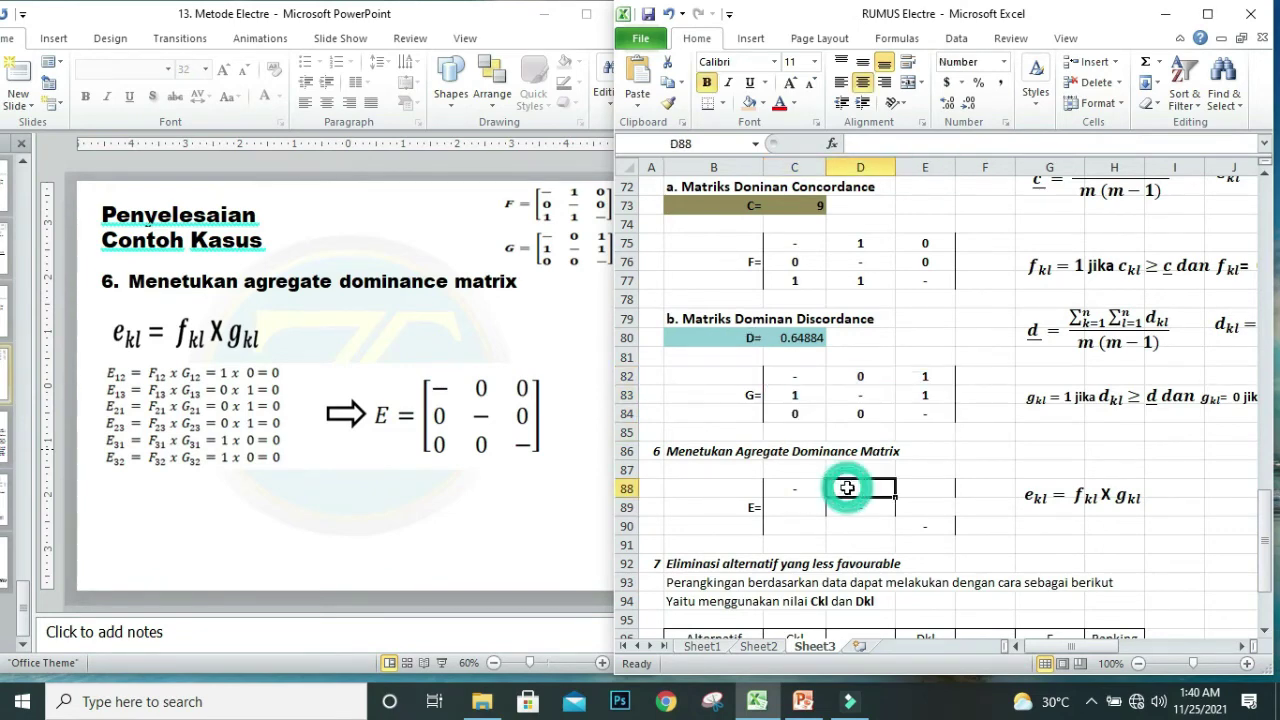
{"action": "type", "text": "="}
{"action": "left_click", "coordinate": [857, 244]}
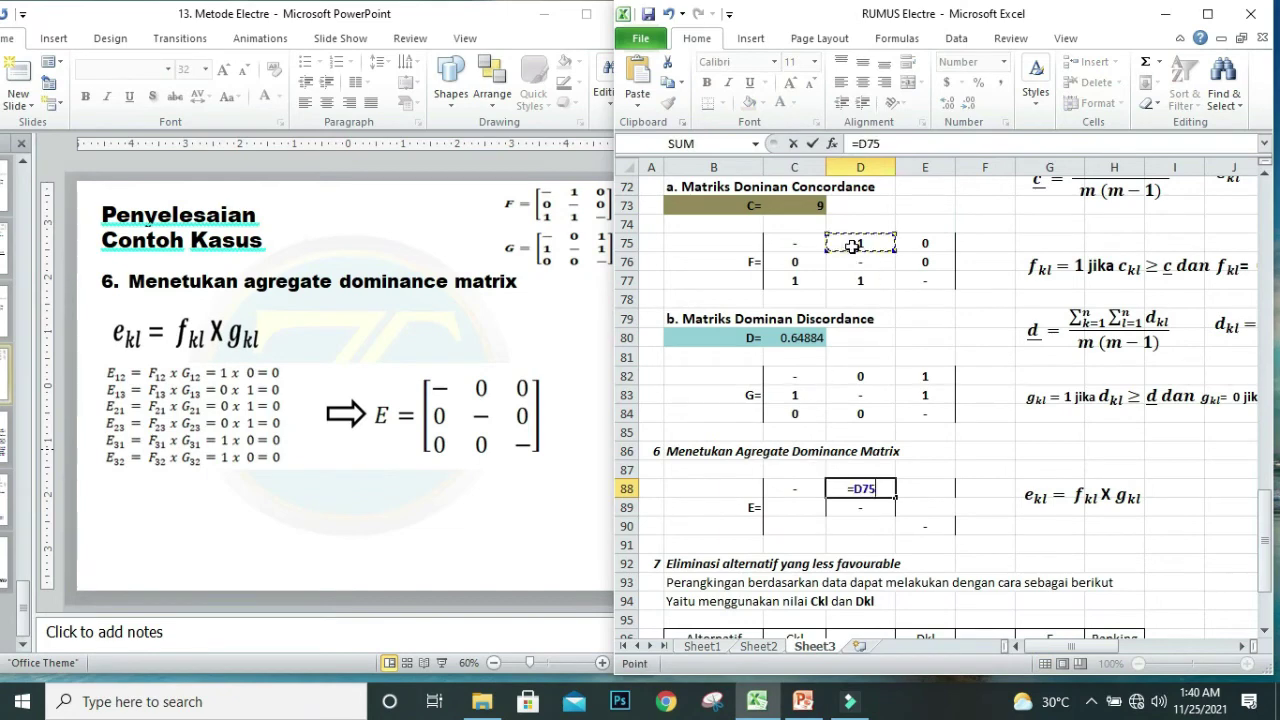
{"action": "type", "text": "*"}
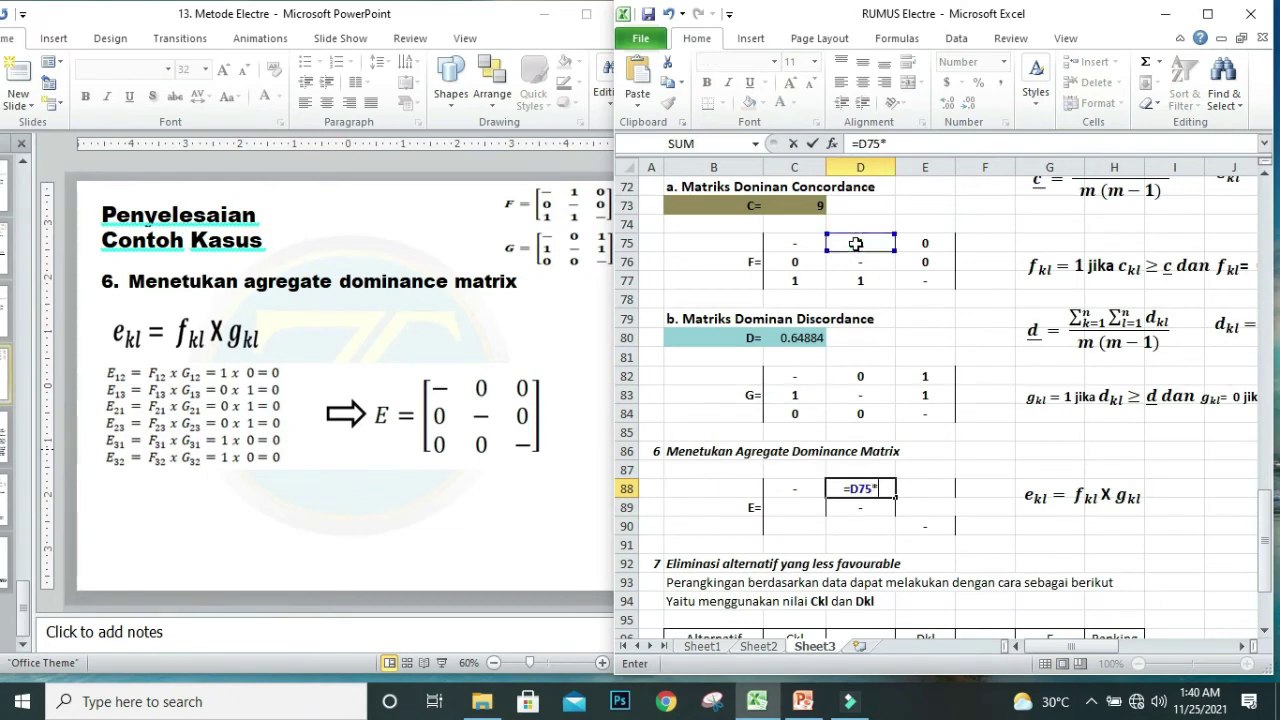
{"action": "left_click", "coordinate": [854, 373]}
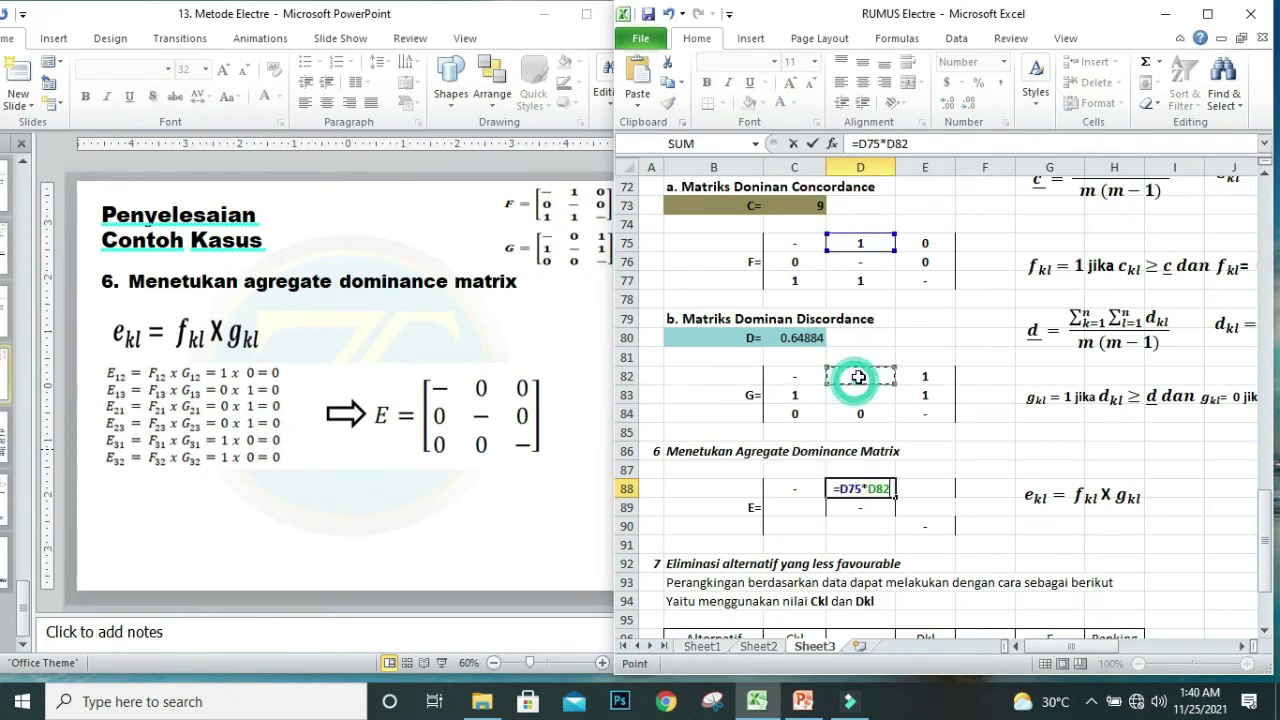
{"action": "key", "text": "Return"}
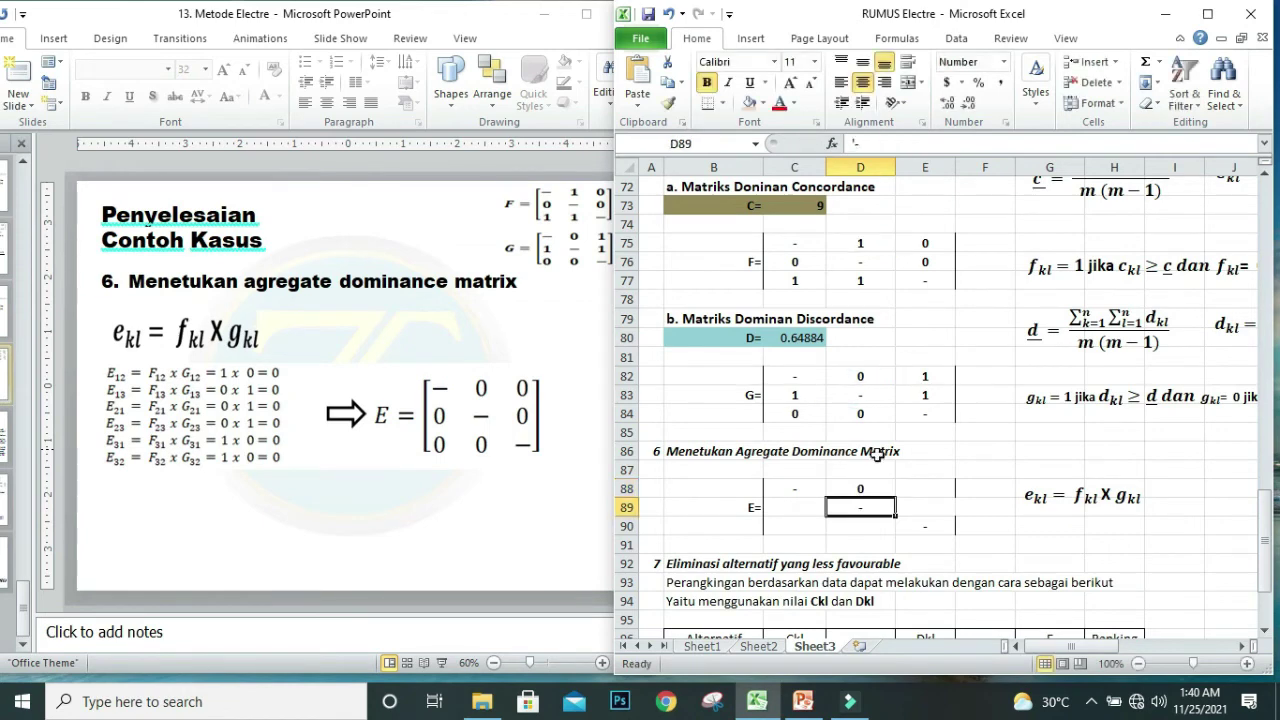
Enter =E75*E82 in E88 as the first row, third column element of matrix E.
{"action": "left_click", "coordinate": [937, 487]}
{"action": "type", "text": "="}
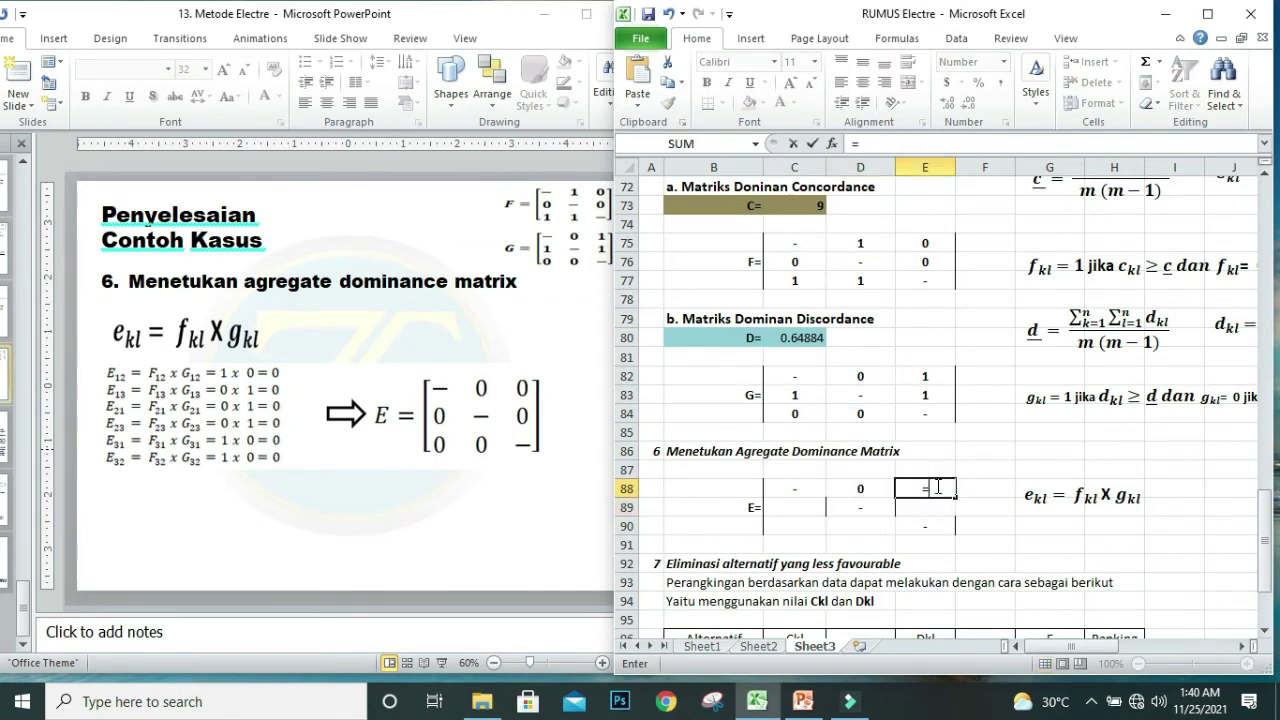
{"action": "left_click", "coordinate": [929, 243]}
{"action": "type", "text": "*"}
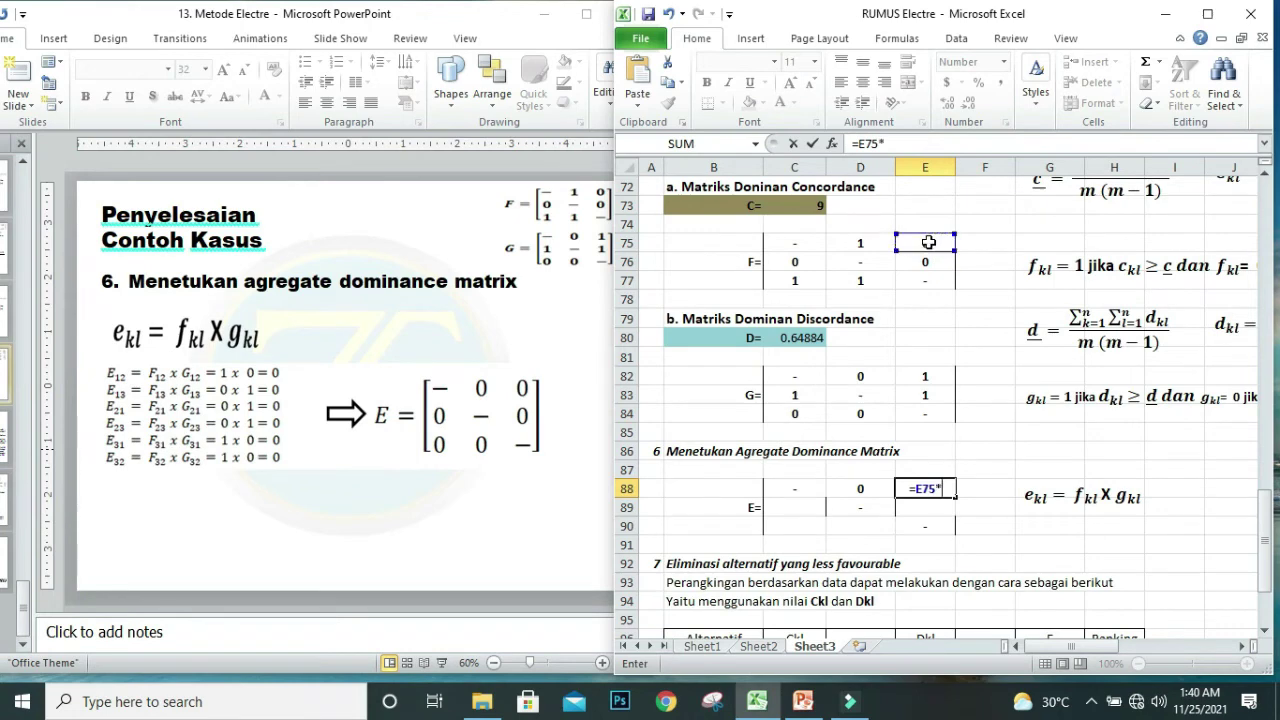
{"action": "left_click", "coordinate": [930, 374]}
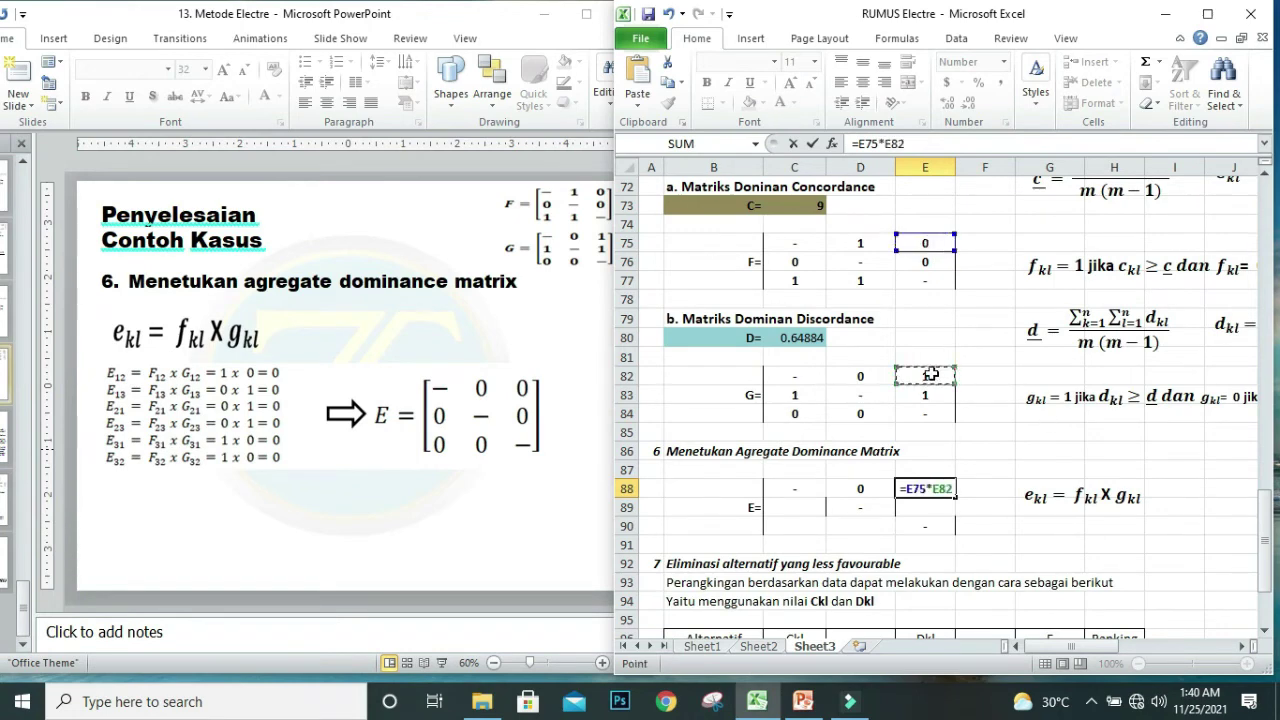
{"action": "key", "text": "Return"}
Enter =C76*C83 in C89 as the second row, first column element of aggregate dominance matrix E.
{"action": "left_click", "coordinate": [766, 512]}
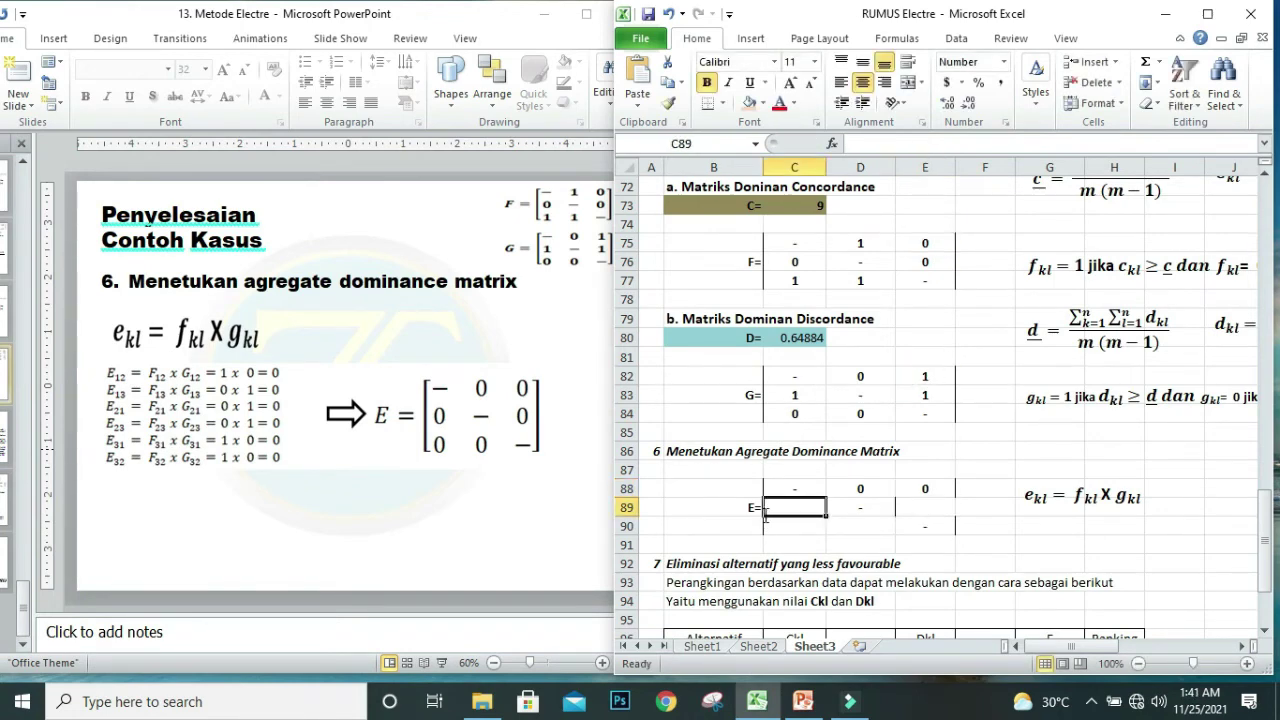
{"action": "type", "text": "="}
{"action": "left_click", "coordinate": [793, 259]}
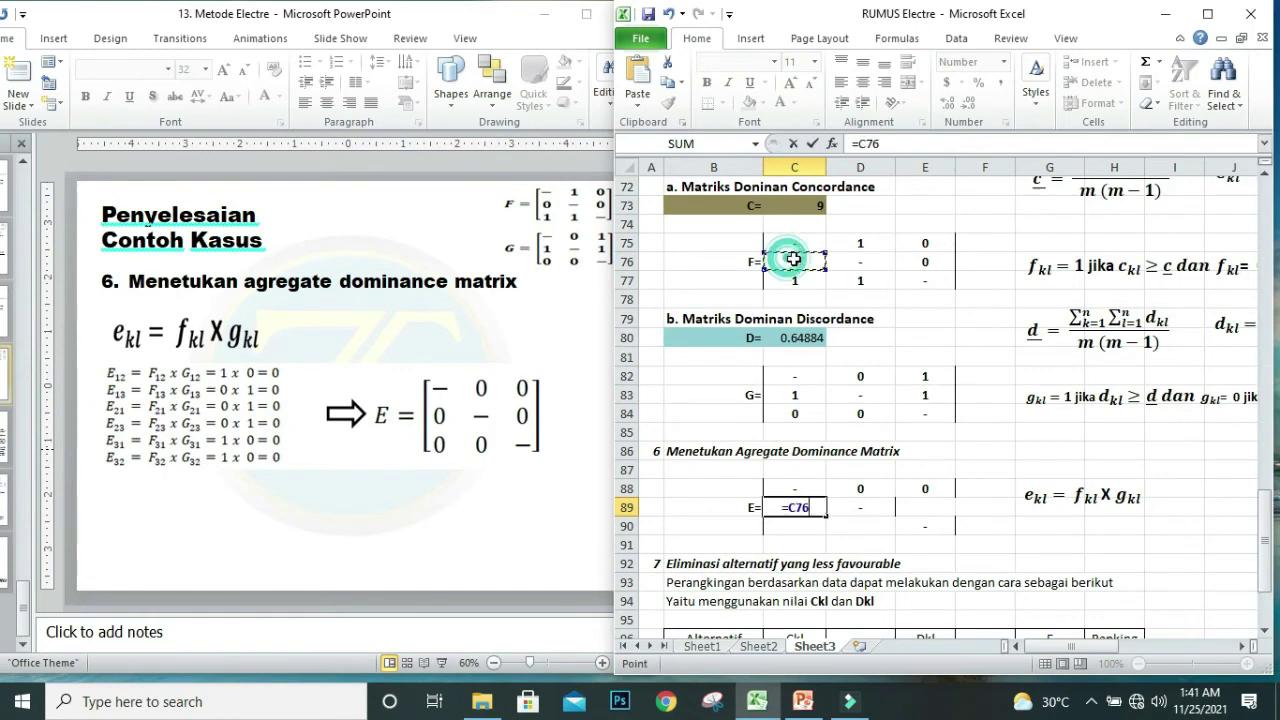
{"action": "type", "text": "*"}
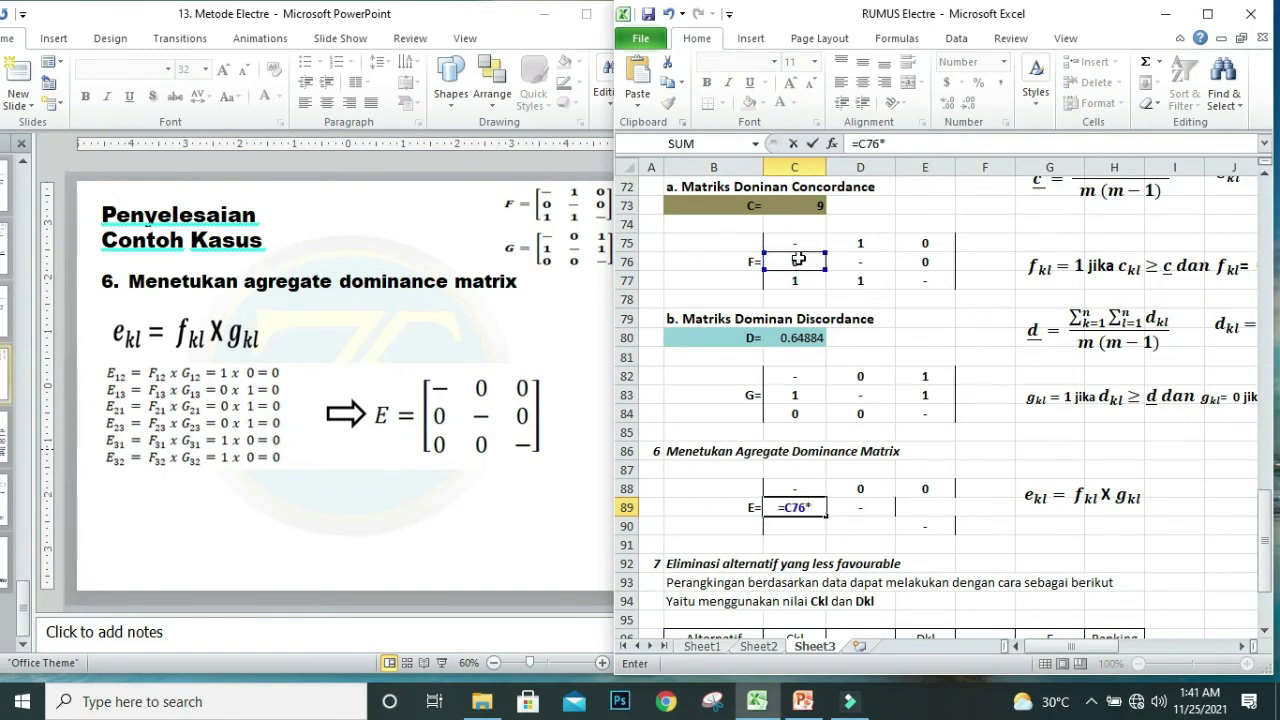
{"action": "left_click", "coordinate": [795, 395]}
{"action": "key", "text": "Return"}
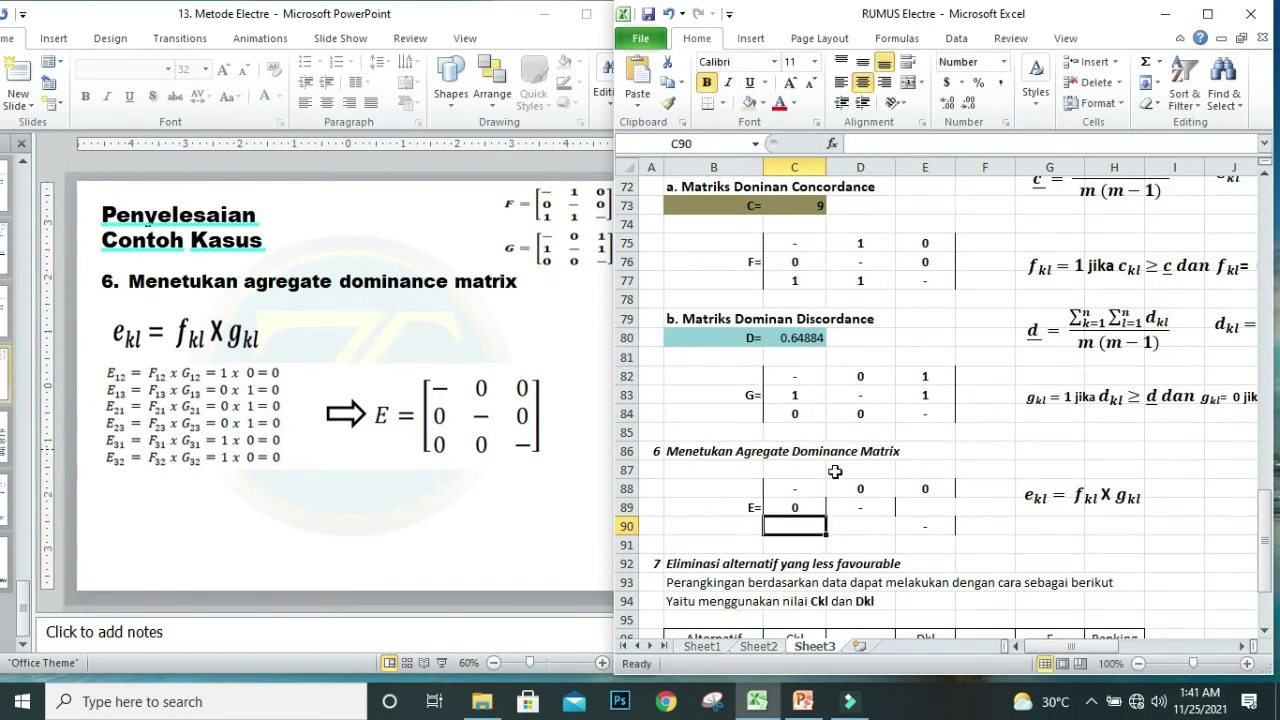
Enter =E76*E83 in E89 as the second row, third column element of matrix E.
{"action": "left_click", "coordinate": [925, 506]}
{"action": "type", "text": "="}
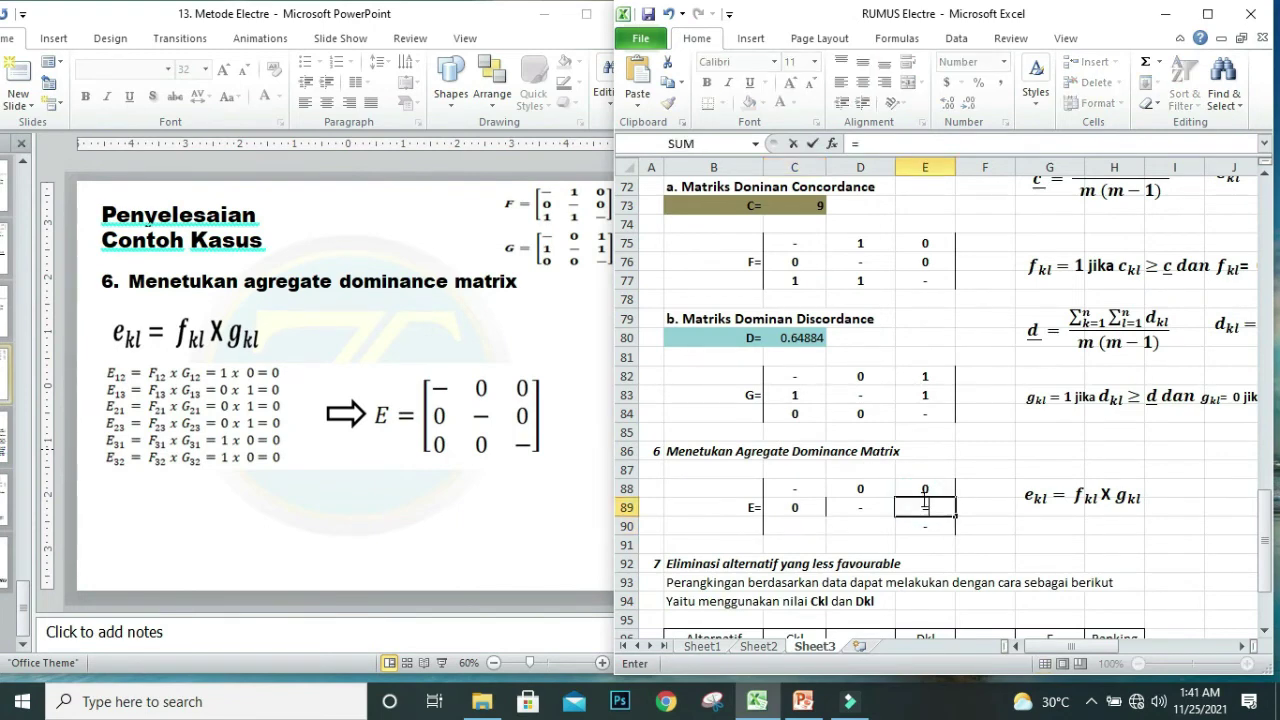
{"action": "left_click", "coordinate": [927, 260]}
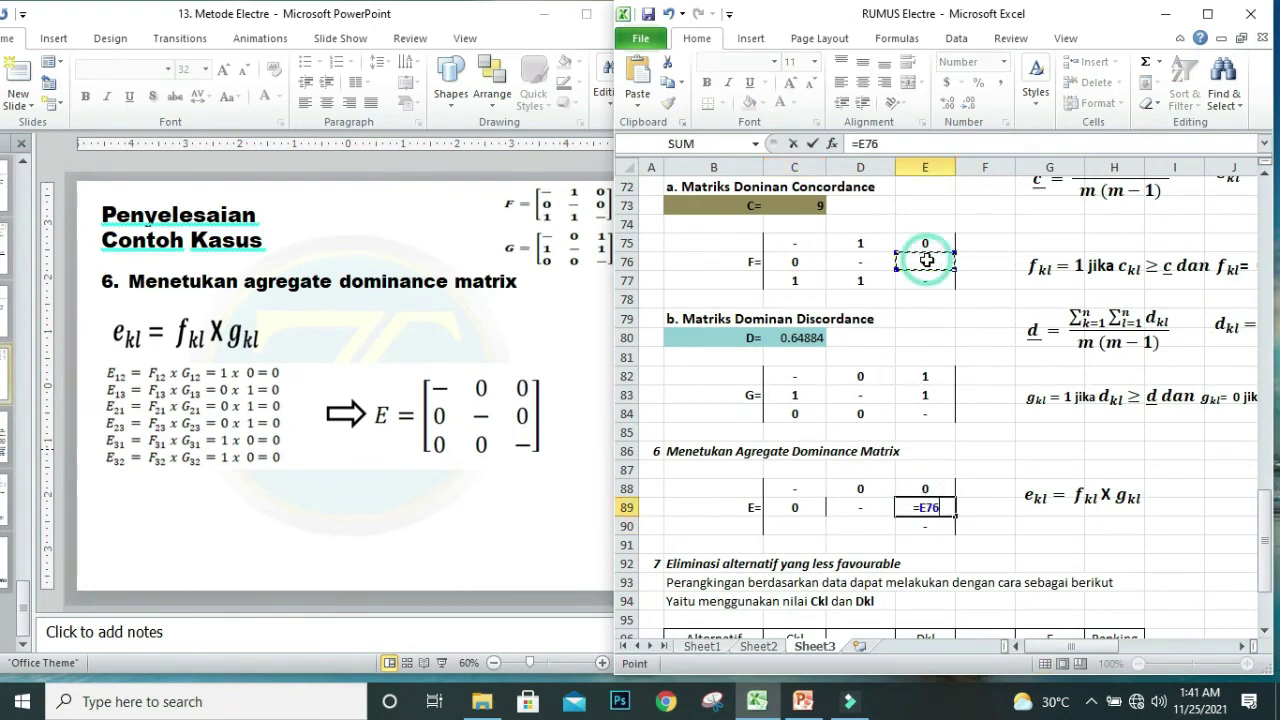
{"action": "type", "text": "*"}
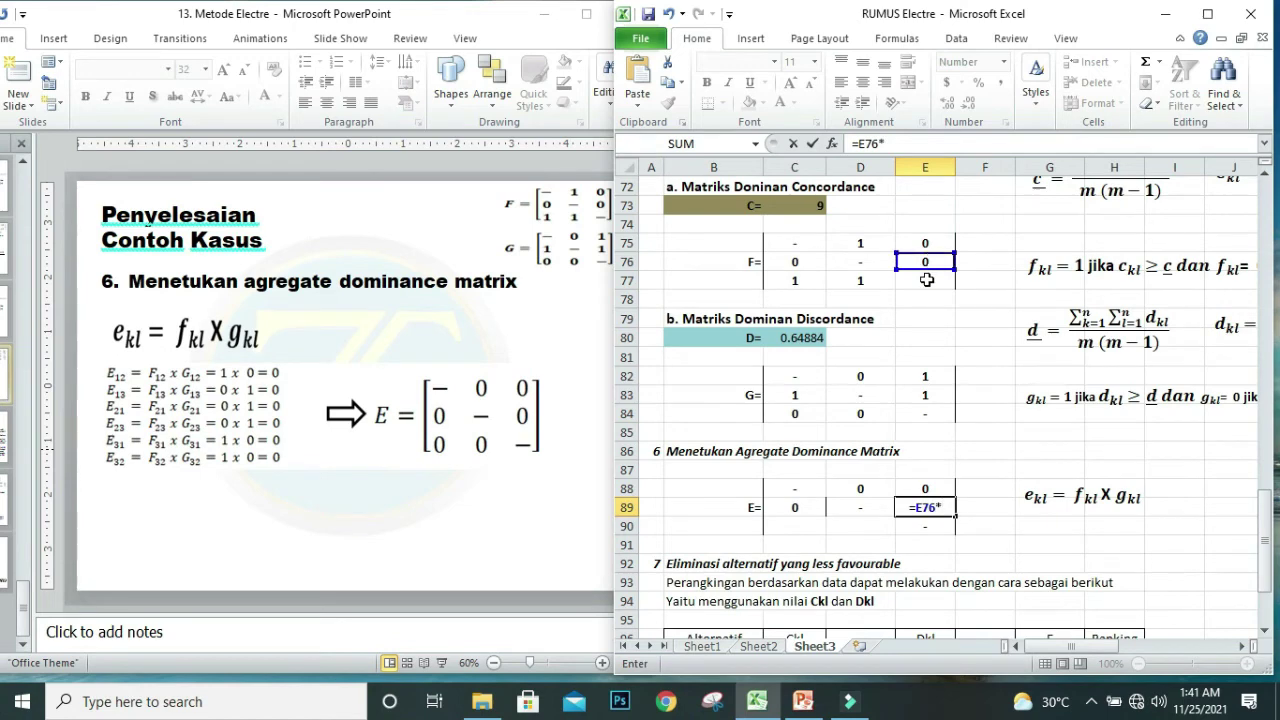
{"action": "left_click", "coordinate": [917, 396]}
{"action": "key", "text": "Return"}
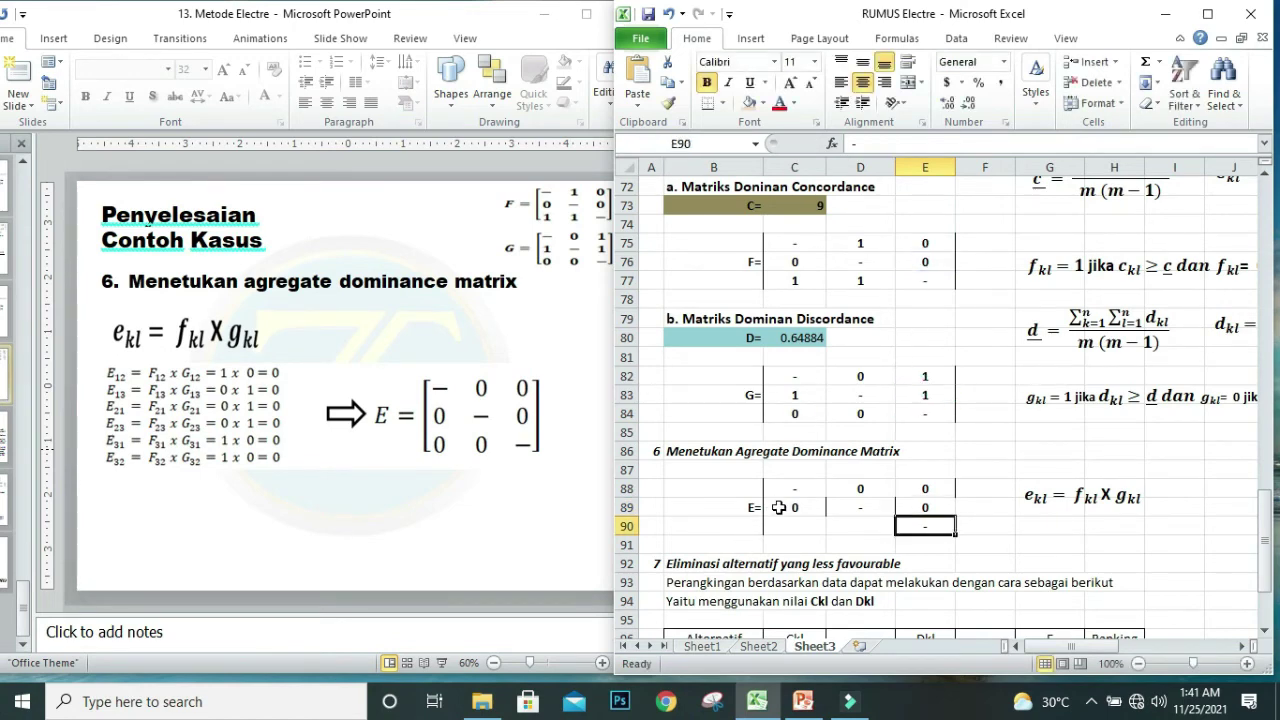
Enter =C77*C84 in C90 as the third row, first column element of matrix E.
{"action": "left_click", "coordinate": [787, 520]}
{"action": "type", "text": "="}
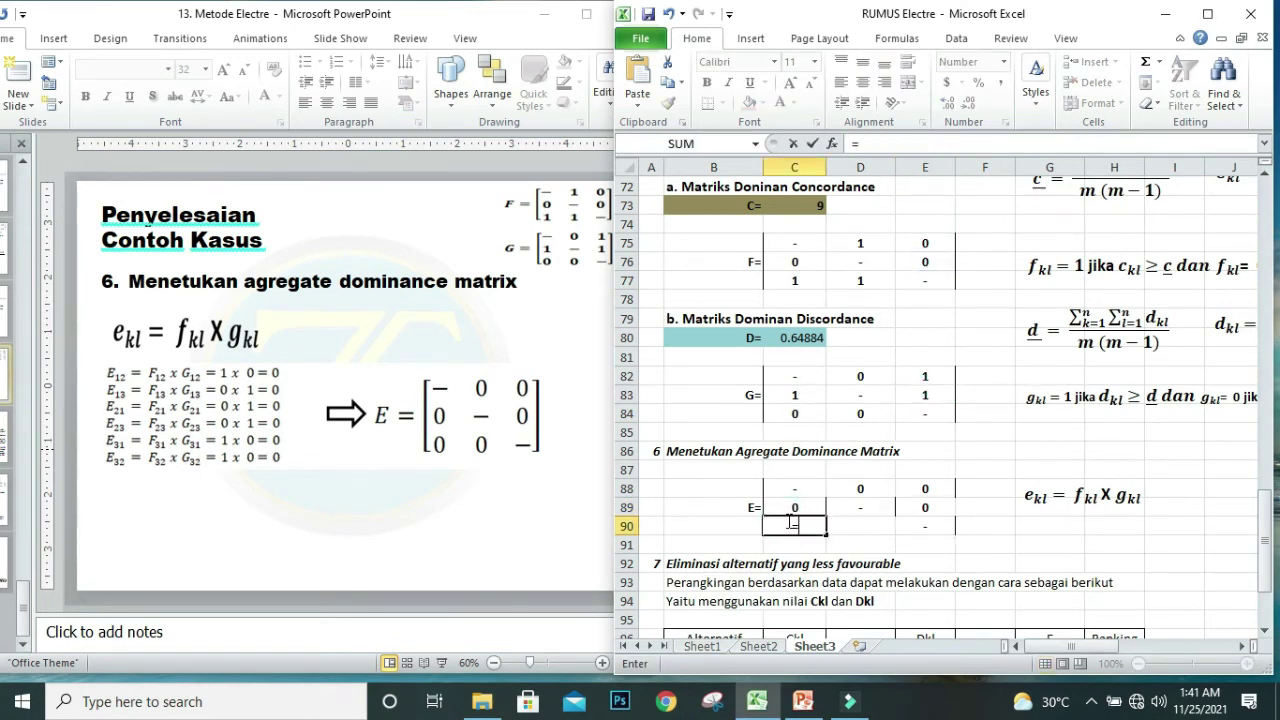
{"action": "left_click", "coordinate": [791, 278]}
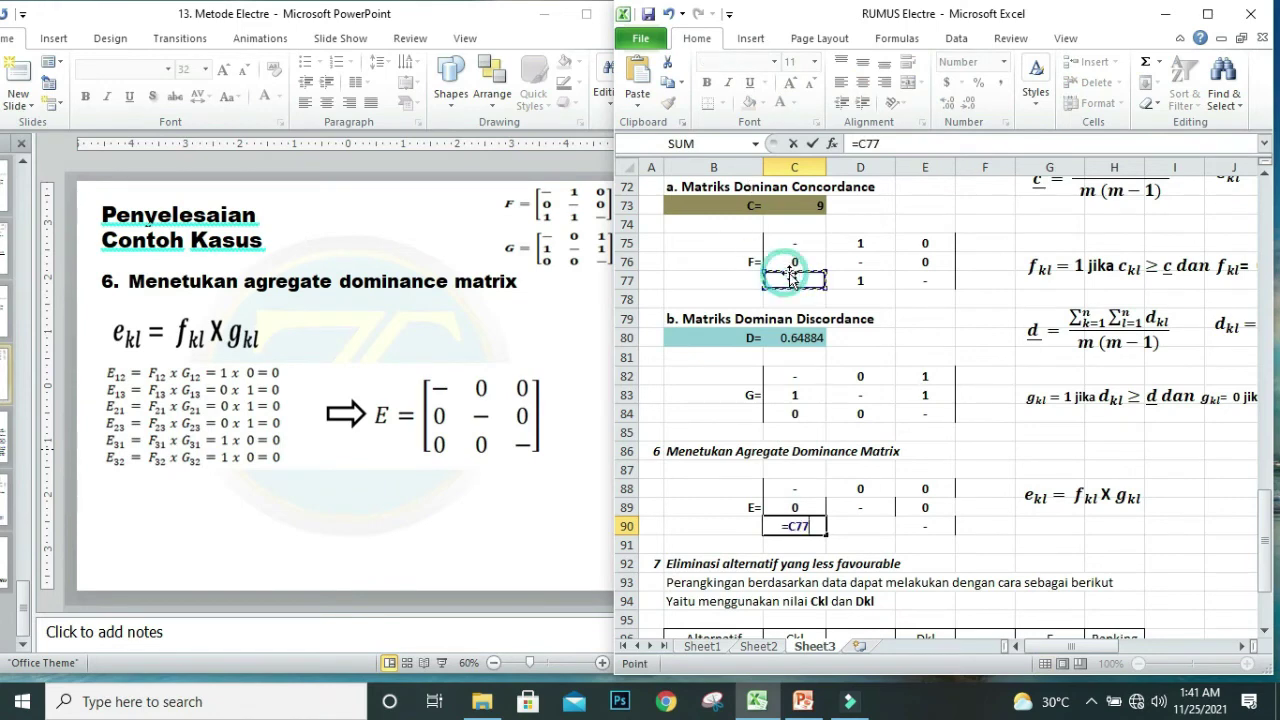
{"action": "type", "text": "*"}
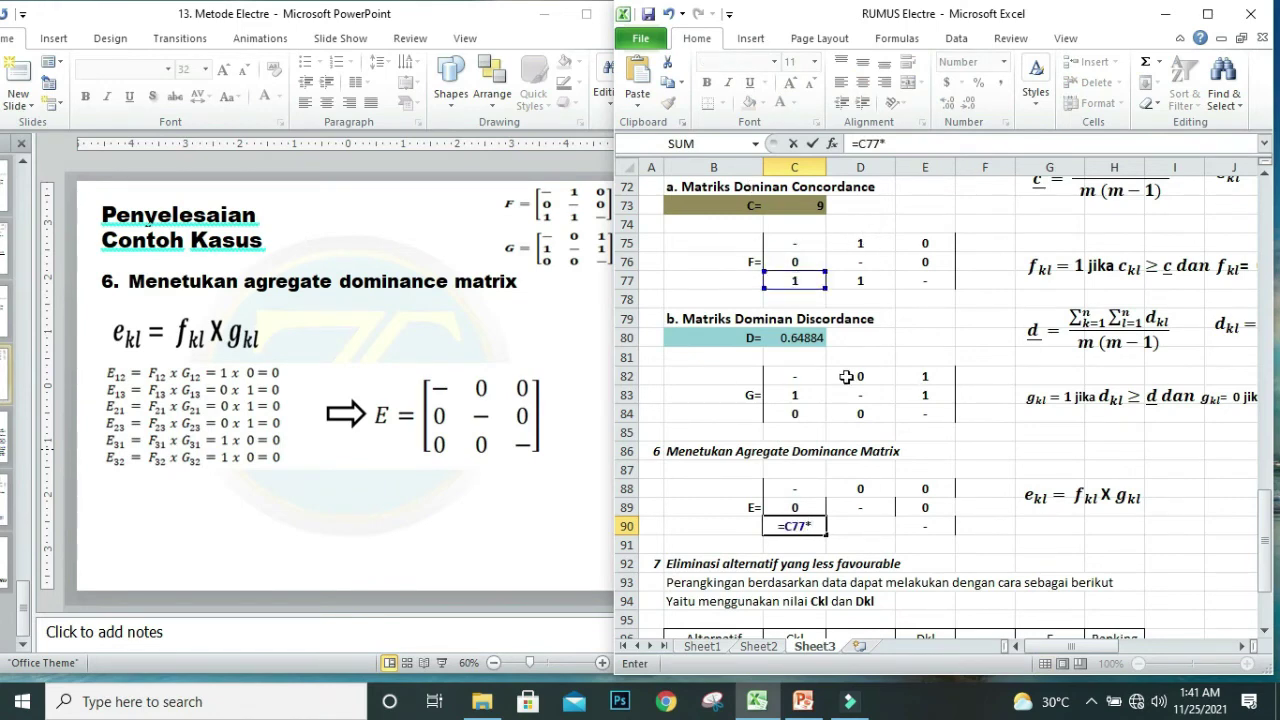
{"action": "left_click", "coordinate": [785, 402]}
{"action": "key", "text": "Return"}
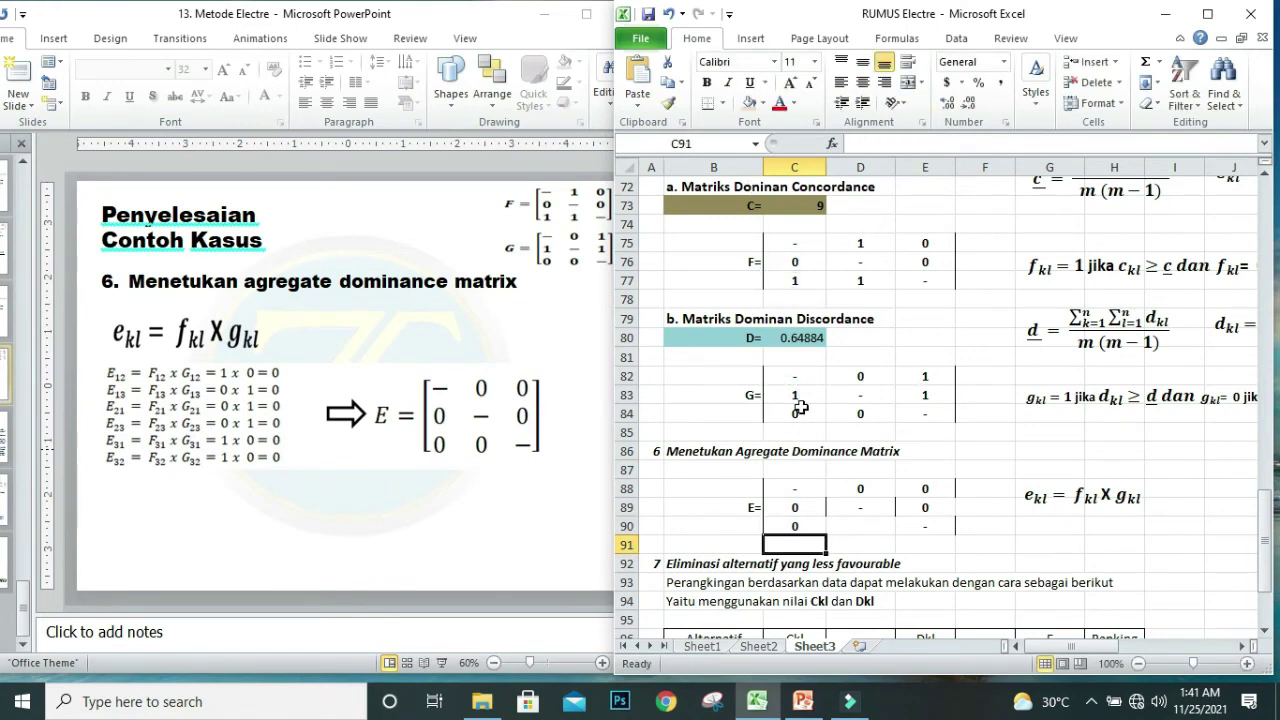
Enter =D77*D84 in D90 as the third row, second column element of matrix E.
{"action": "left_click", "coordinate": [851, 522]}
{"action": "type", "text": "="}
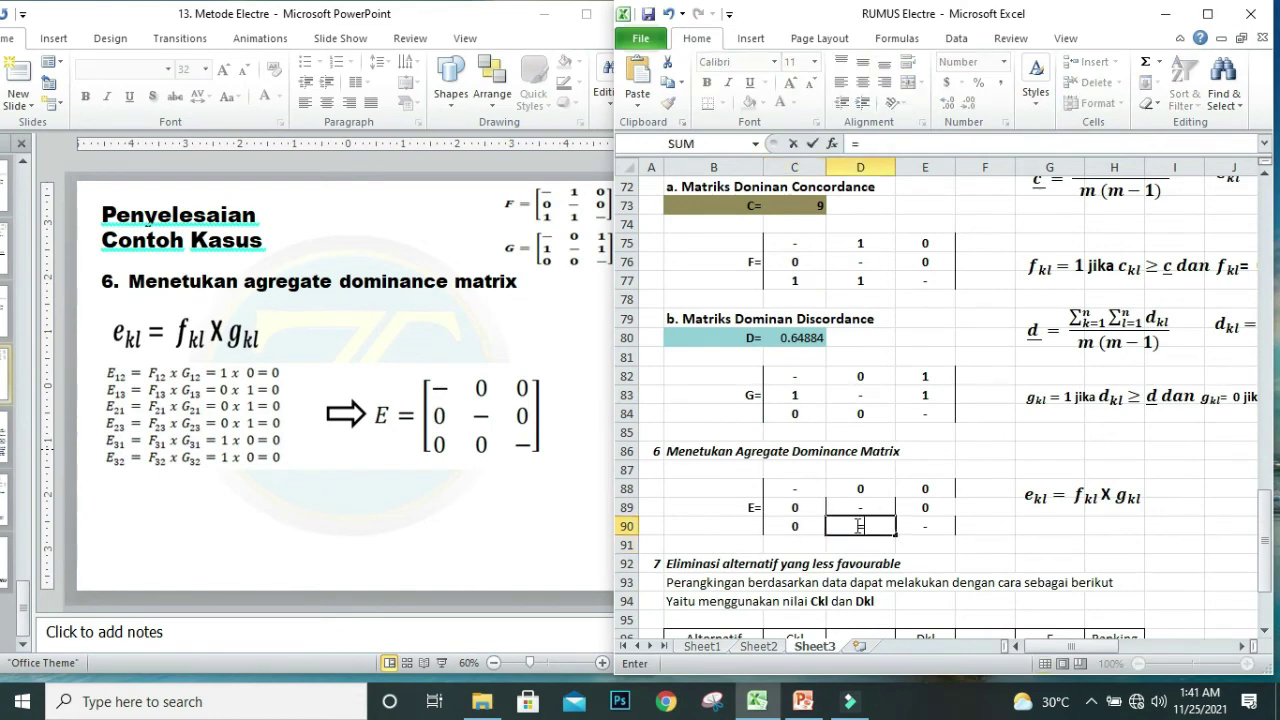
{"action": "left_click", "coordinate": [864, 282]}
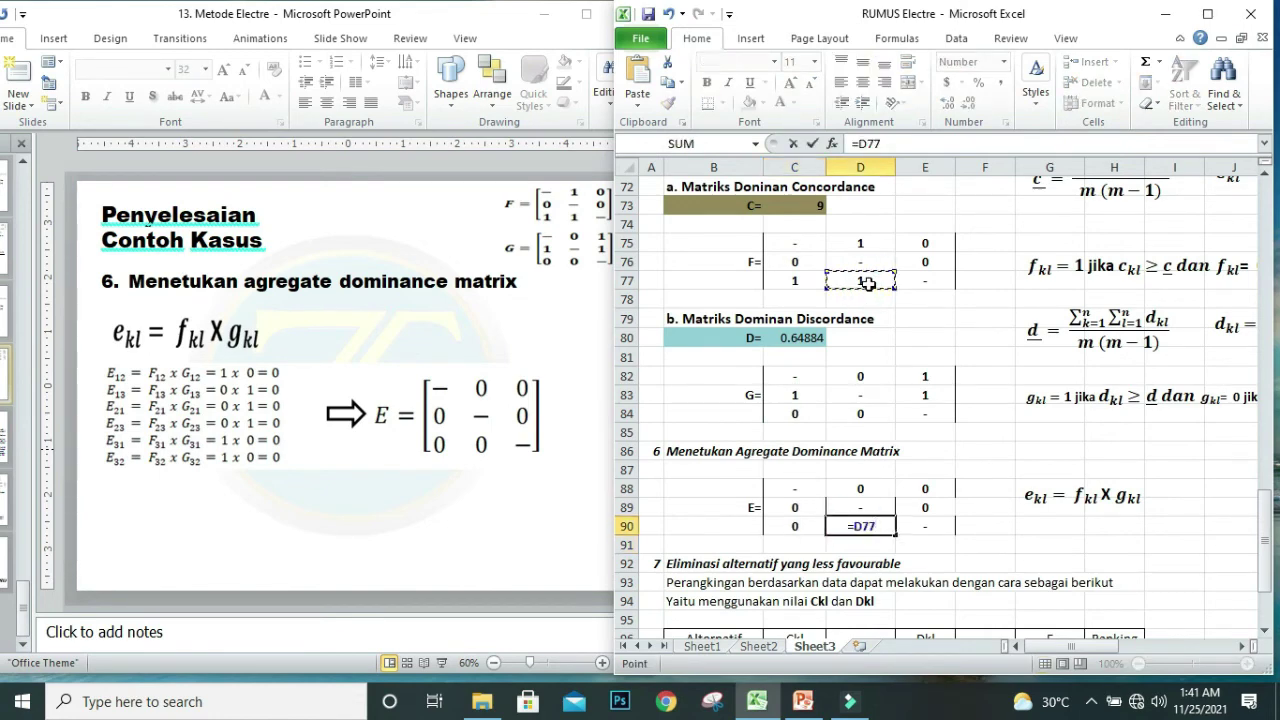
{"action": "type", "text": "*"}
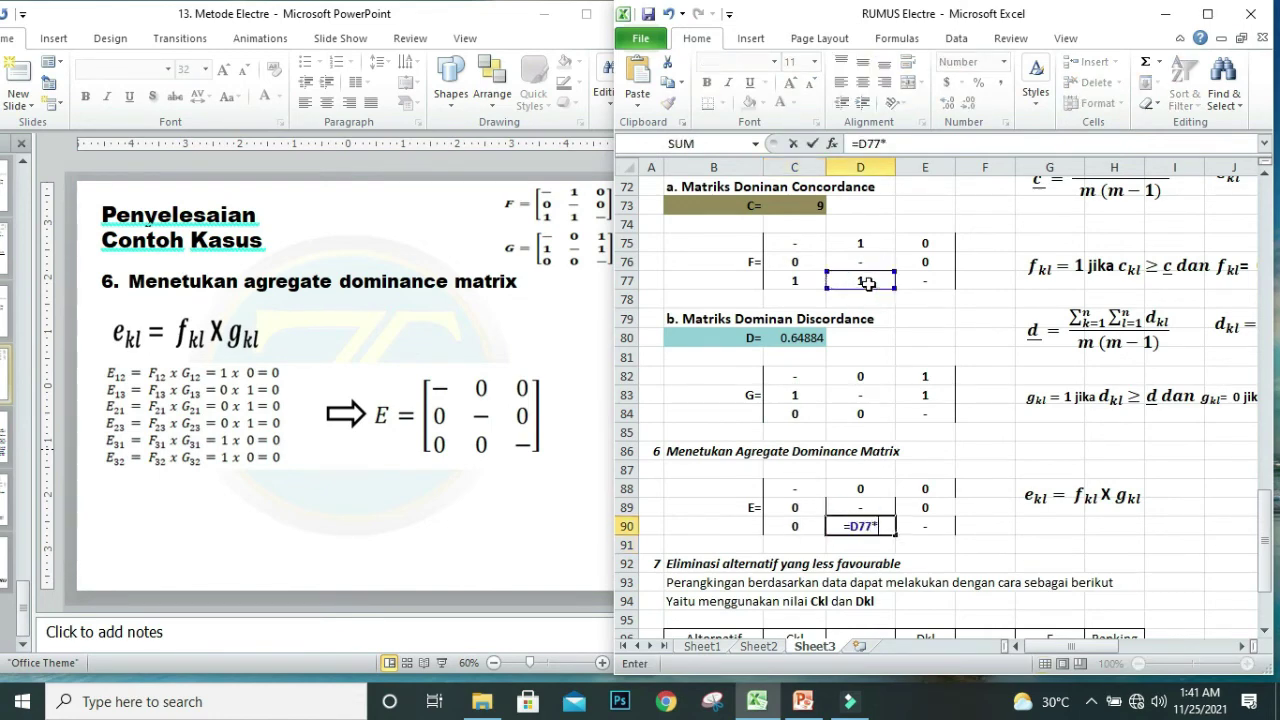
{"action": "left_click", "coordinate": [848, 415]}
{"action": "key", "text": "Return"}
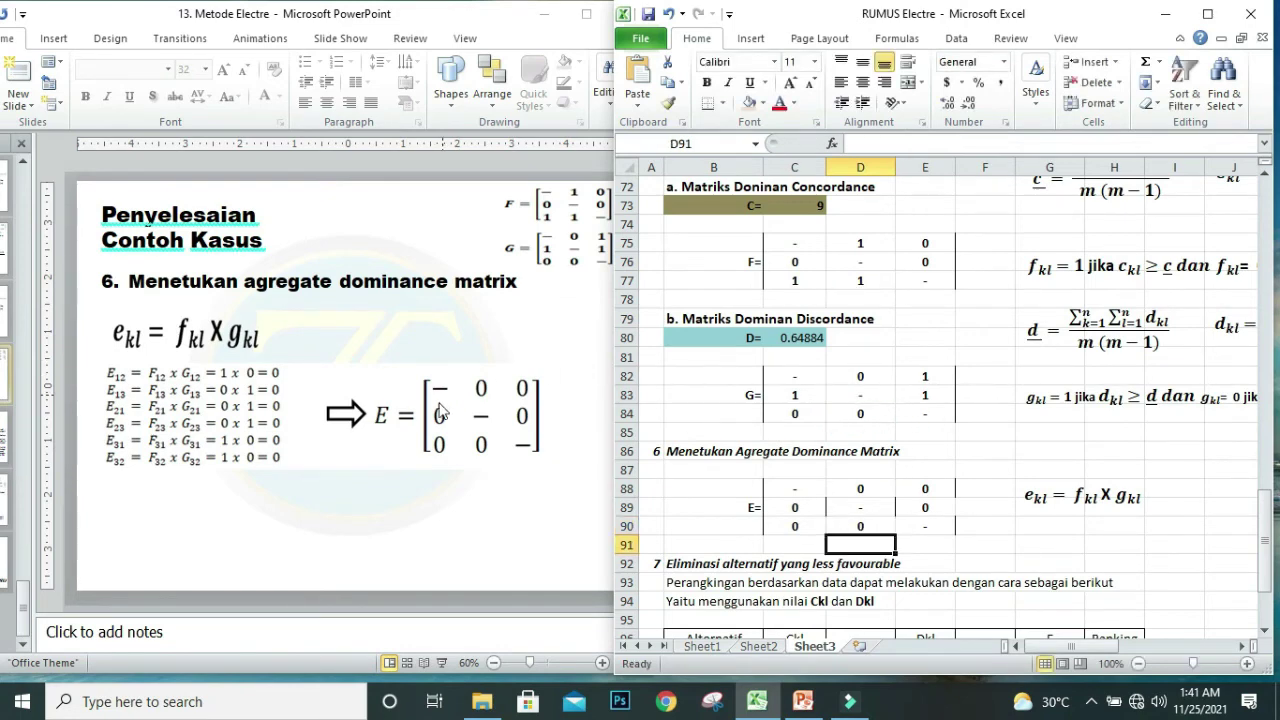
Locate the section 7 ranking table in the sheet and advance the PowerPoint presentation to the slide on eliminating less favourable alternatives.
{"action": "left_click", "coordinate": [791, 508]}
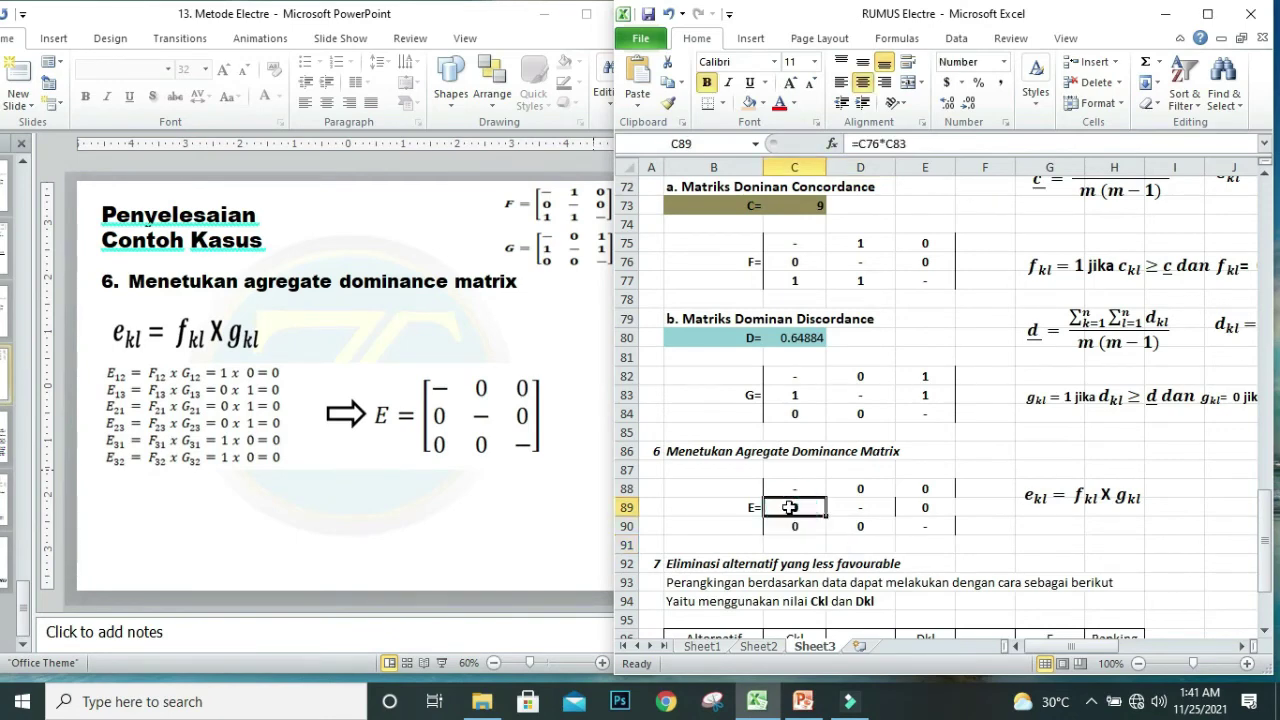
{"action": "left_click", "coordinate": [720, 563]}
{"action": "scroll", "coordinate": [729, 560], "scroll_direction": "down", "scroll_amount": 3}
{"action": "scroll", "coordinate": [729, 560], "scroll_direction": "down", "scroll_amount": 1}
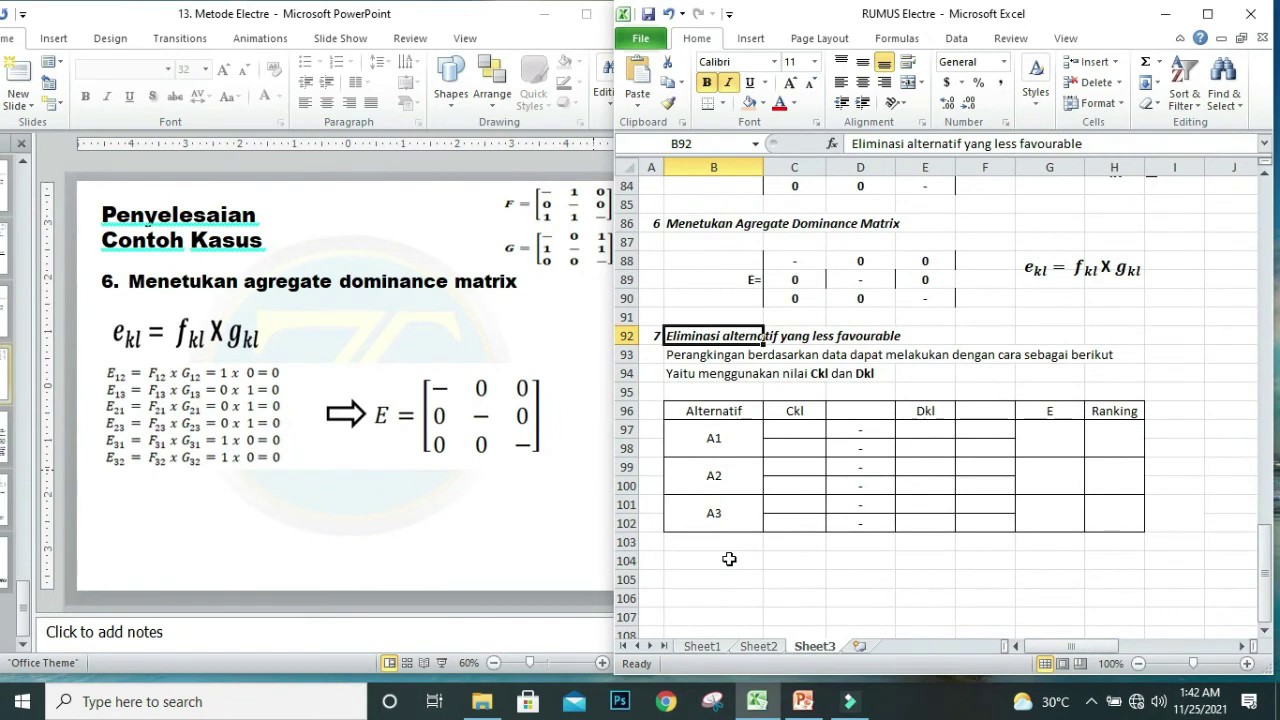
{"action": "left_click", "coordinate": [522, 512]}
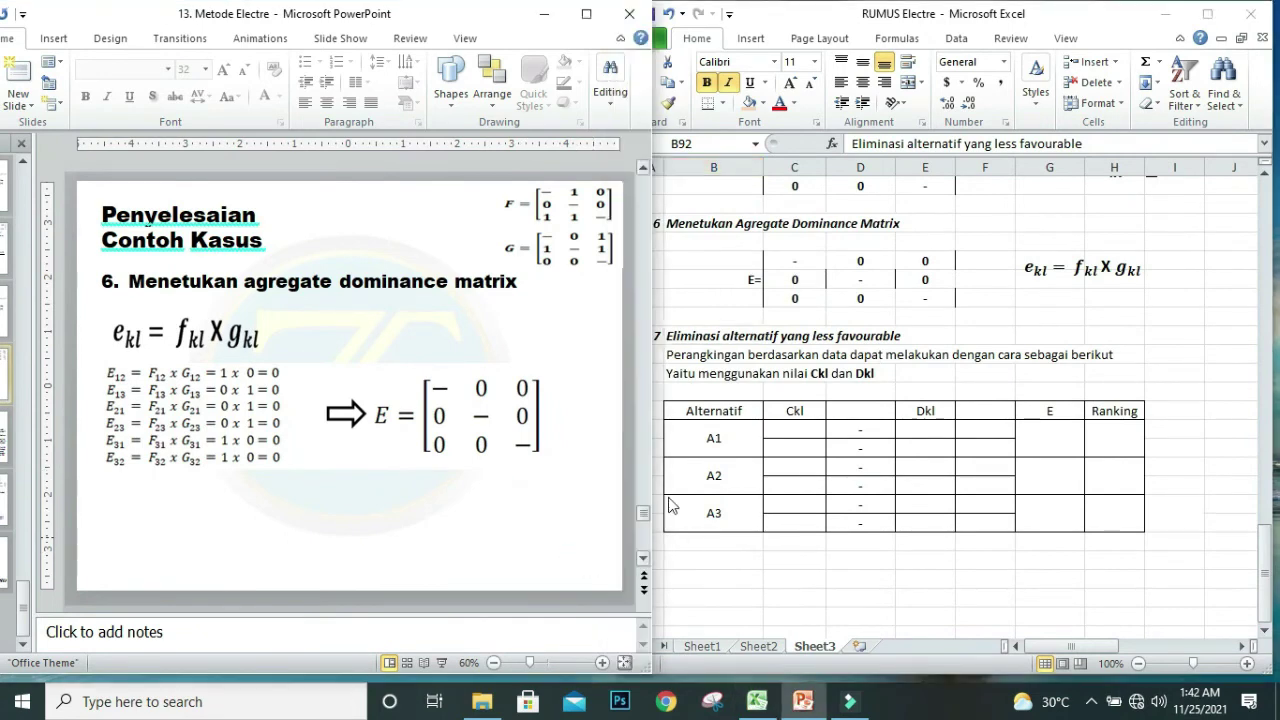
{"action": "left_click", "coordinate": [644, 590]}
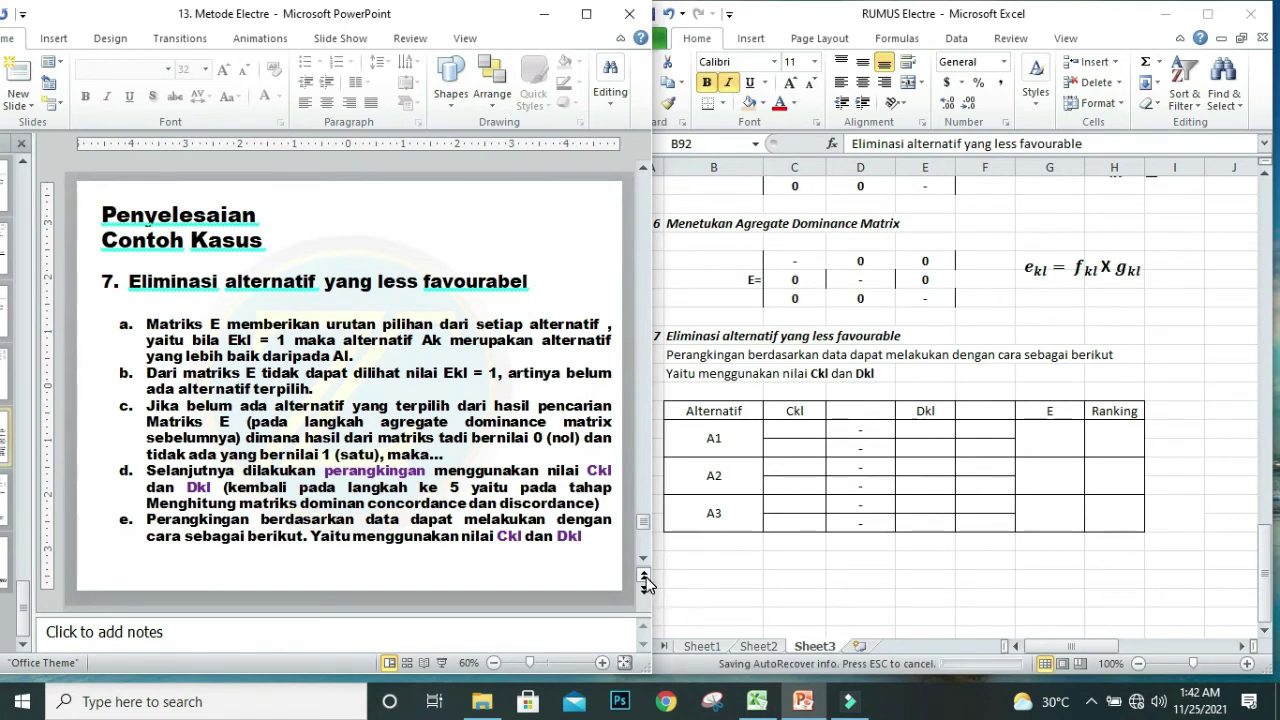
Select matrix E in C88:E90 in Excel and check it against the slide's elimination rules in PowerPoint.
{"action": "left_click", "coordinate": [962, 308]}
{"action": "left_click_drag", "start_coordinate": [780, 262], "coordinate": [924, 308]}
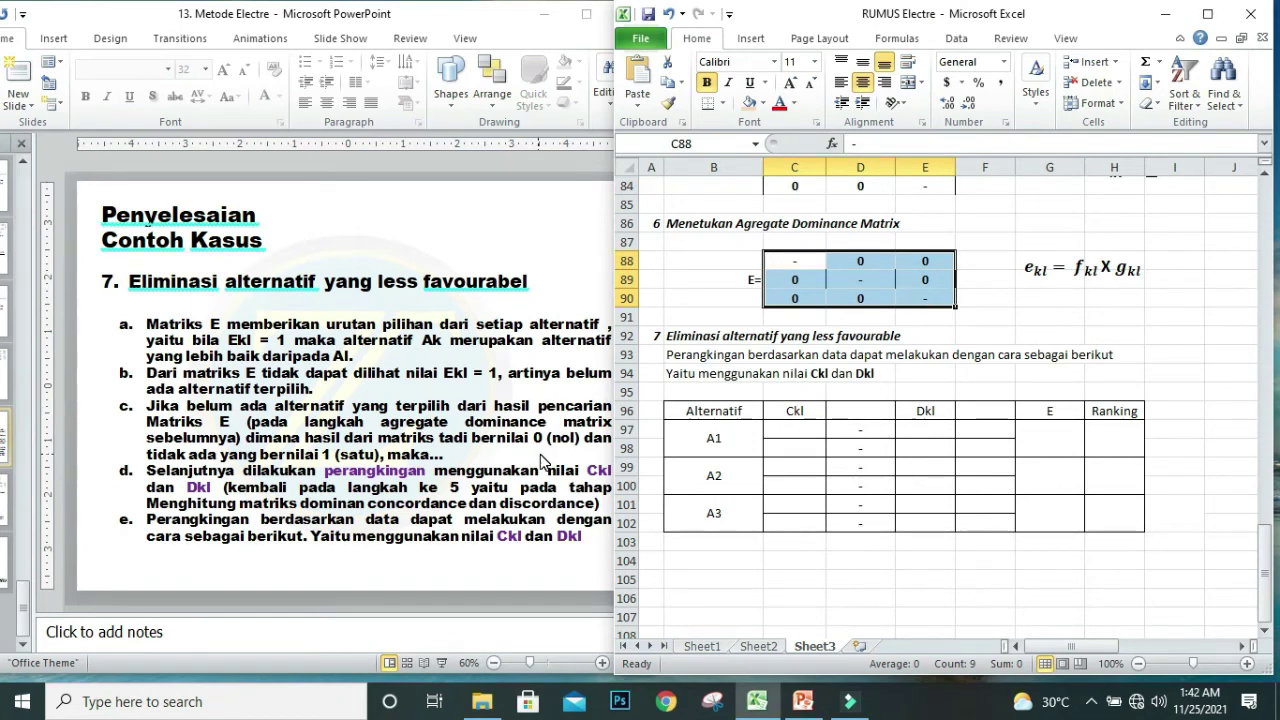
{"action": "left_click", "coordinate": [541, 459]}
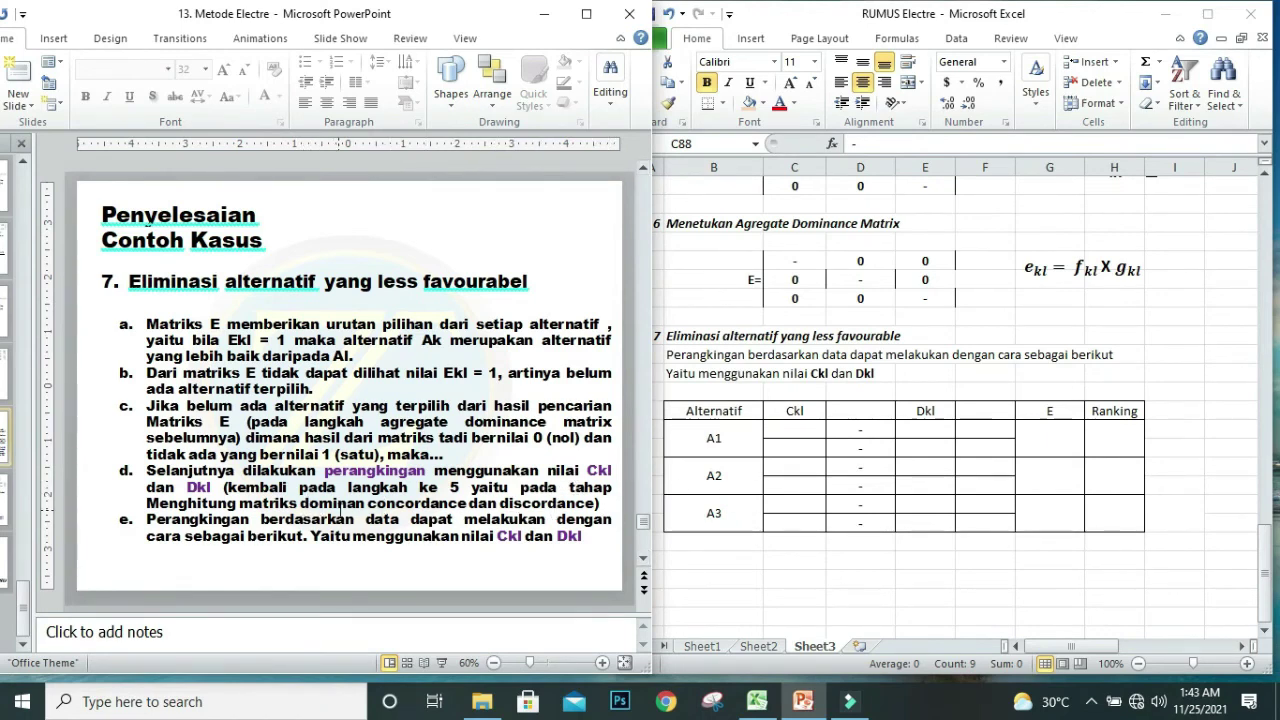
Review the Ckl values in I45:I50 and the Dkl values in I59:I64 of the concordance and discordance tables in Excel.
{"action": "left_click", "coordinate": [906, 471]}
{"action": "scroll", "coordinate": [906, 471], "scroll_direction": "up", "scroll_amount": 11}
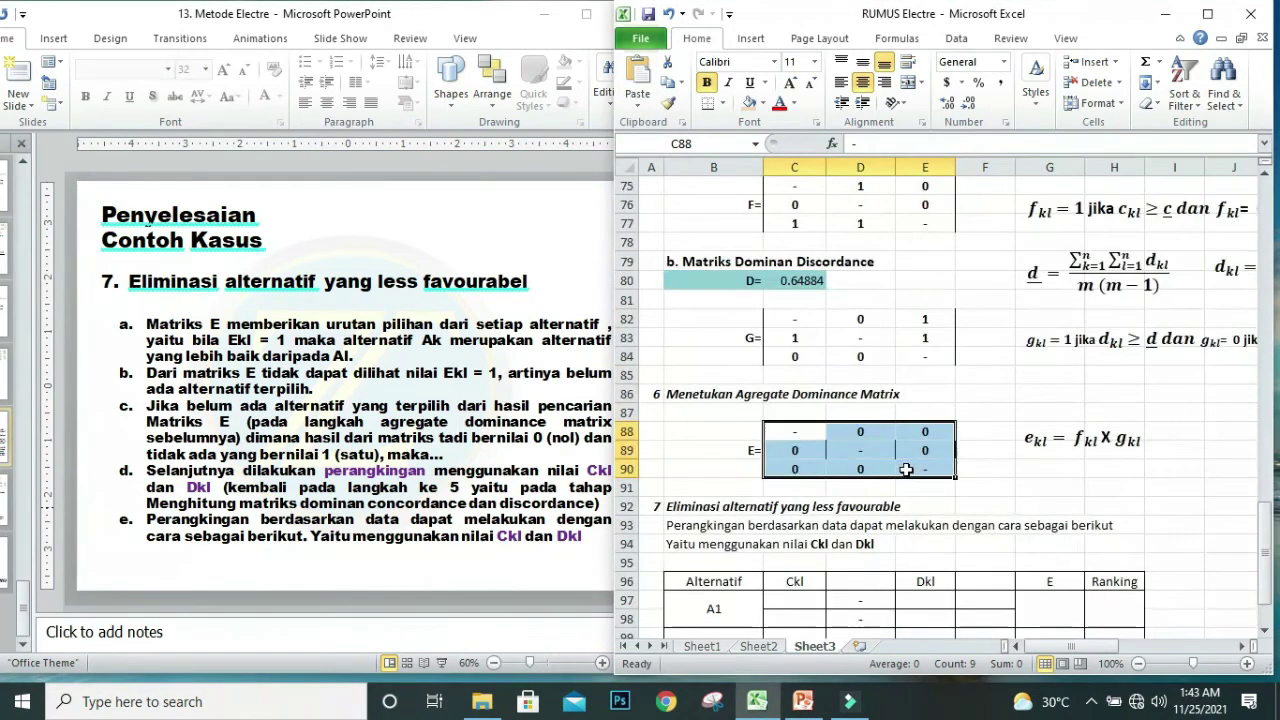
{"action": "scroll", "coordinate": [906, 469], "scroll_direction": "up", "scroll_amount": 3}
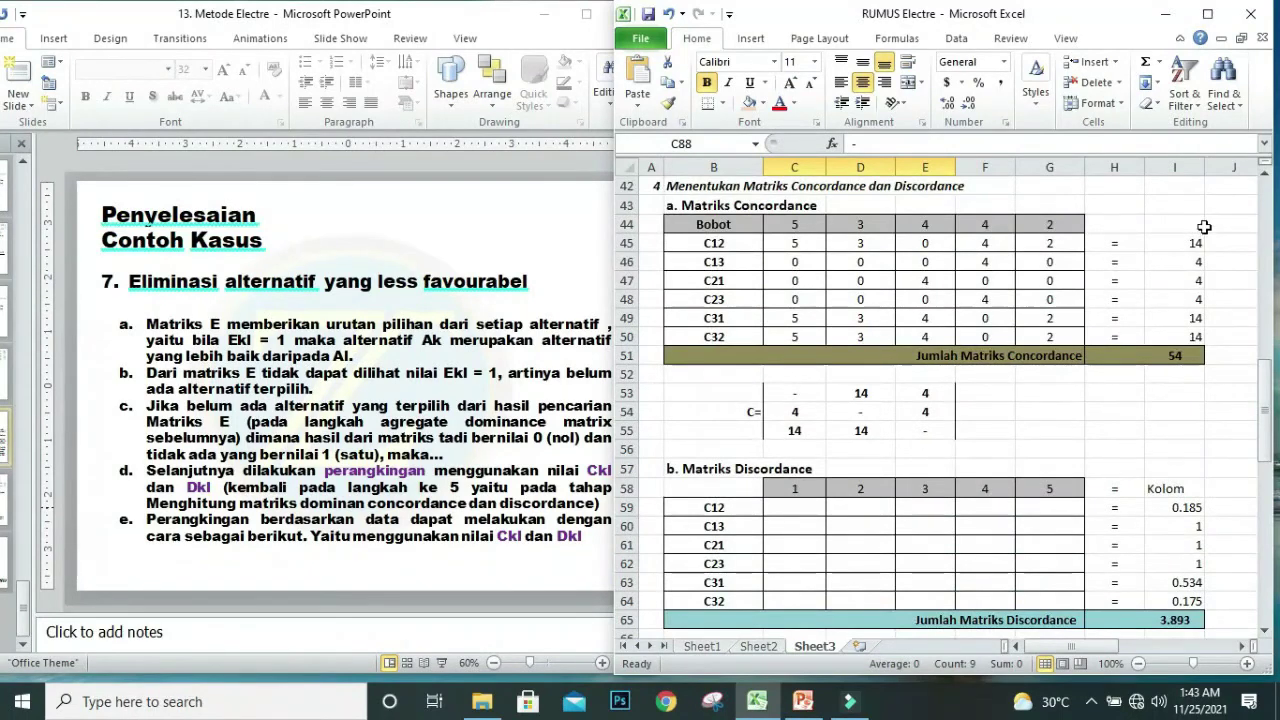
{"action": "left_click_drag", "start_coordinate": [1187, 240], "coordinate": [1190, 340]}
{"action": "scroll", "coordinate": [1160, 456], "scroll_direction": "down", "scroll_amount": 1}
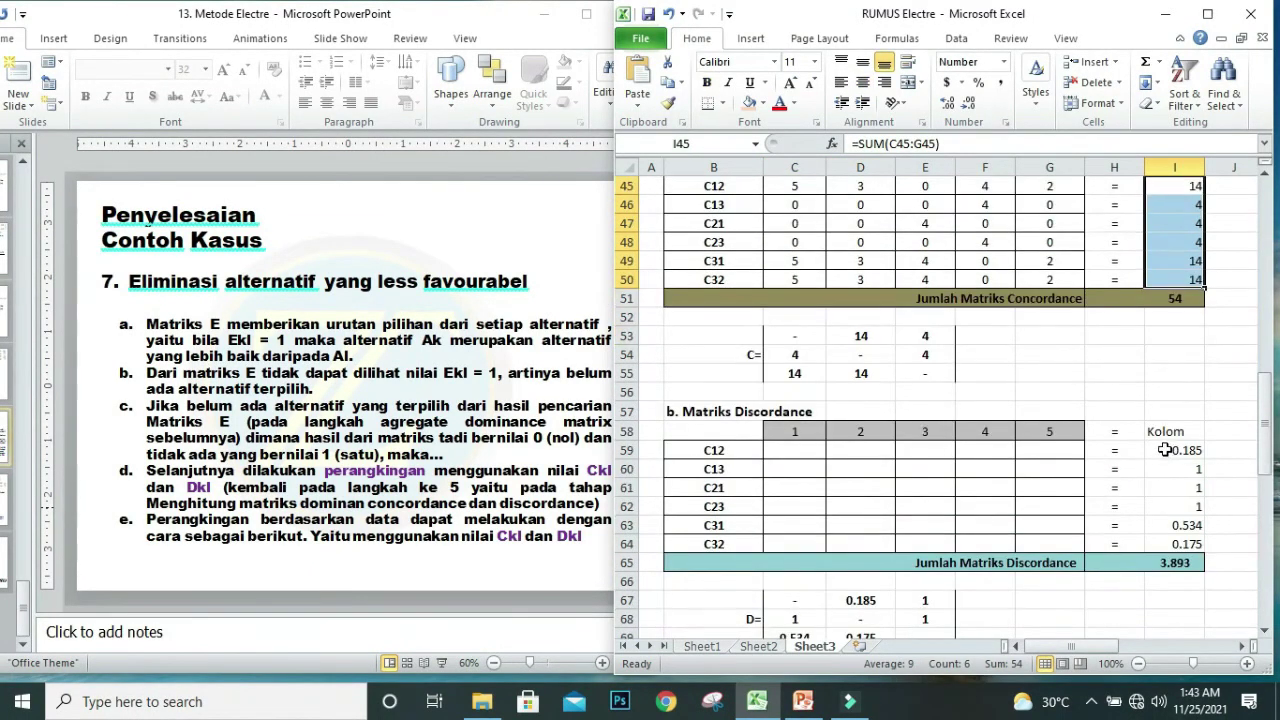
{"action": "left_click_drag", "start_coordinate": [1165, 450], "coordinate": [1195, 545]}
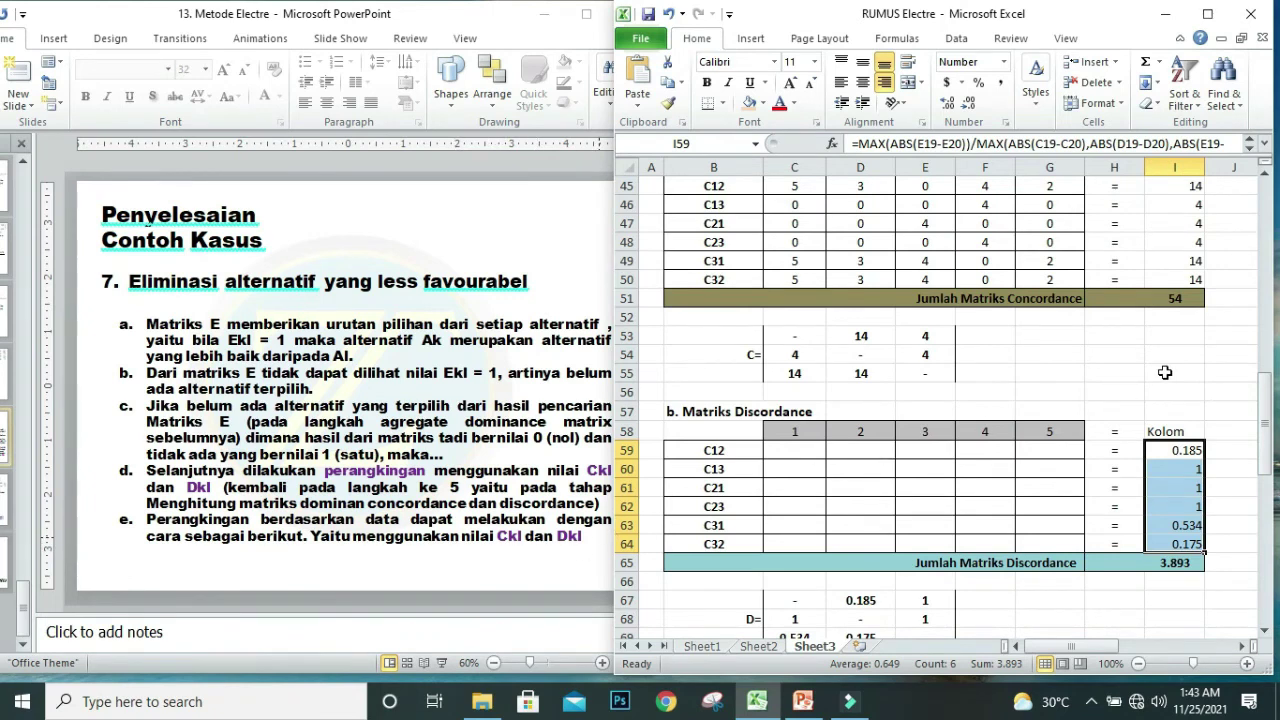
{"action": "scroll", "coordinate": [1163, 372], "scroll_direction": "up", "scroll_amount": 1}
{"action": "left_click_drag", "start_coordinate": [1179, 248], "coordinate": [1182, 337]}
{"action": "scroll", "coordinate": [1183, 341], "scroll_direction": "down", "scroll_amount": 2}
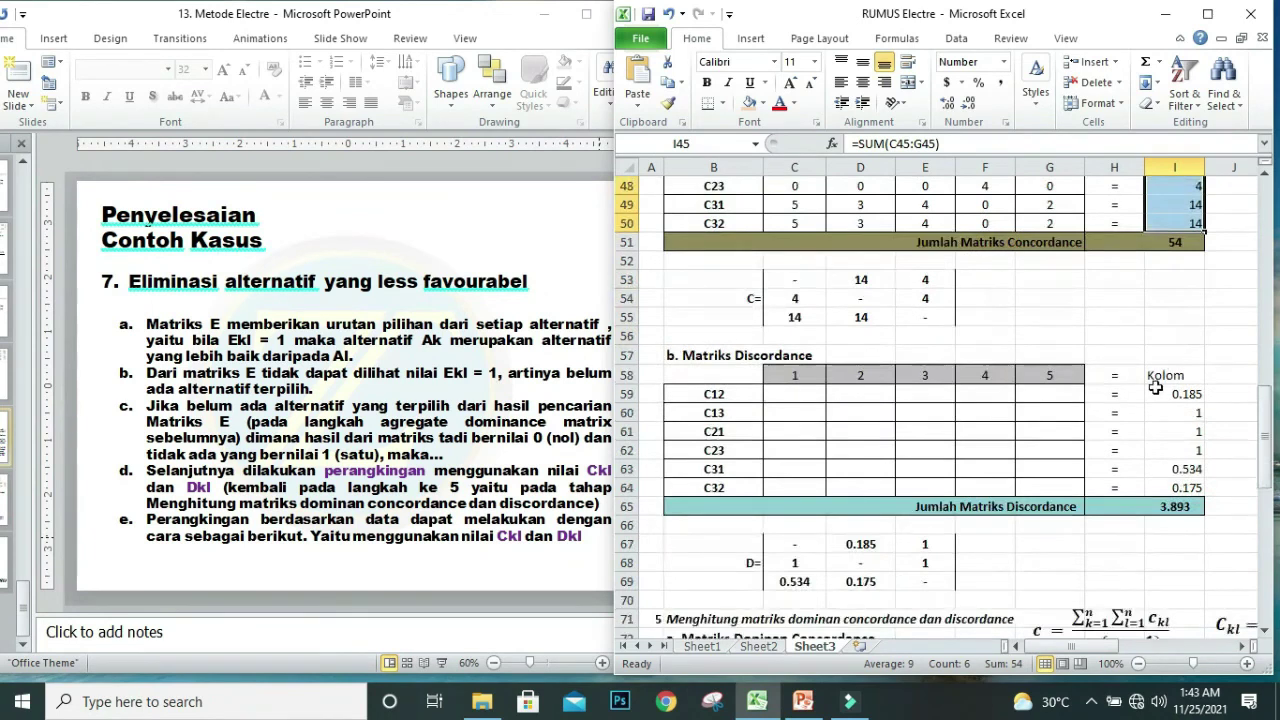
{"action": "left_click_drag", "start_coordinate": [1180, 394], "coordinate": [1186, 486]}
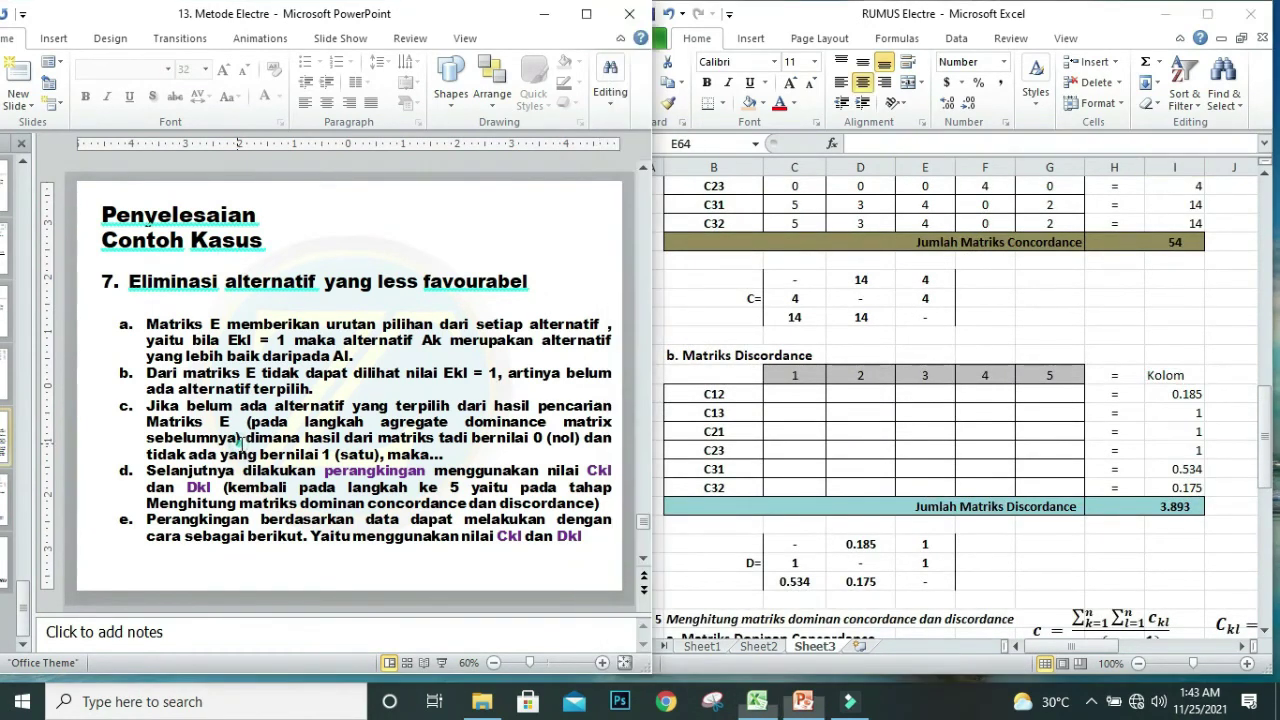
Advance the PowerPoint presentation to the ranking calculation slide and compare it with the Excel concordance and discordance values and the empty ranking table.
{"action": "left_click", "coordinate": [644, 587]}
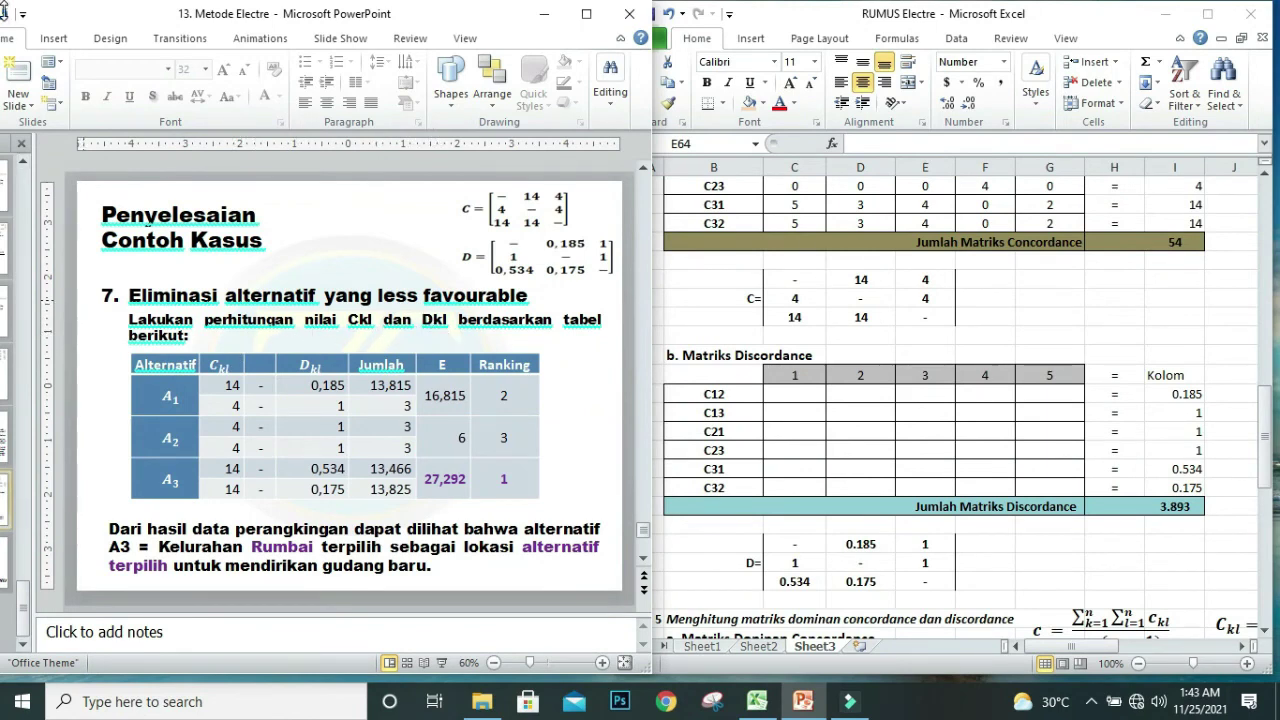
{"action": "left_click", "coordinate": [1055, 487]}
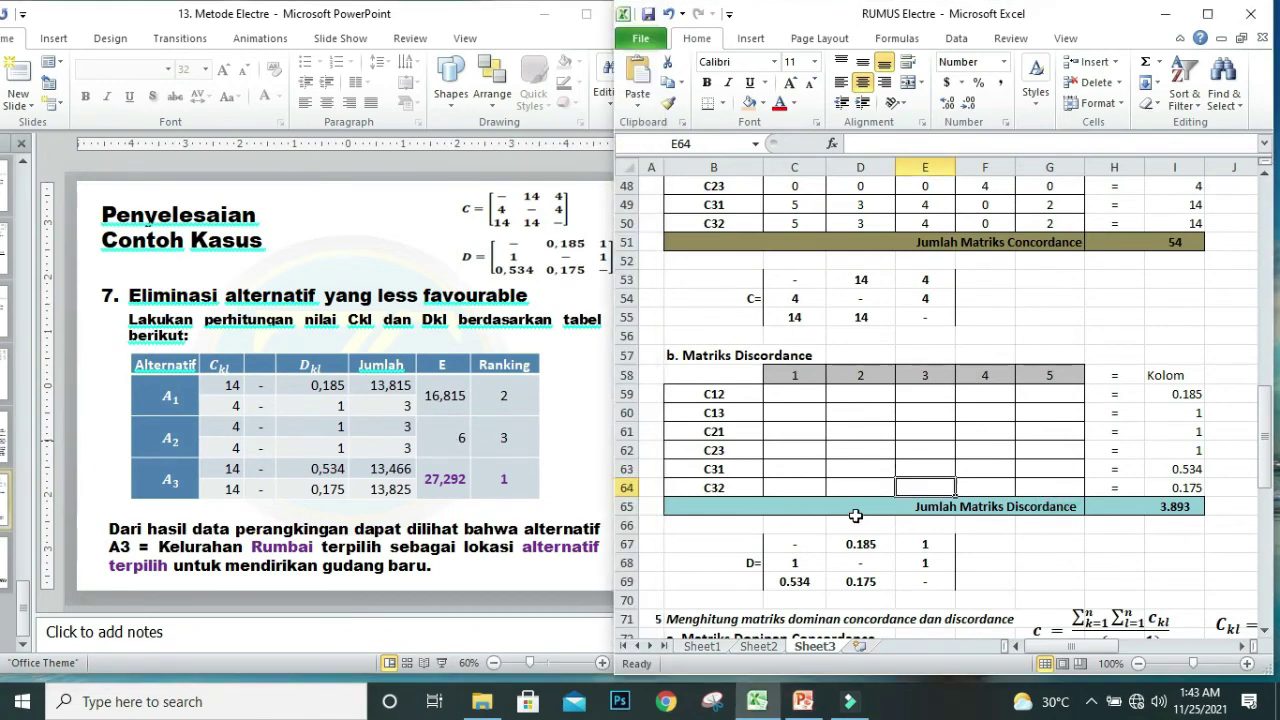
{"action": "scroll", "coordinate": [857, 515], "scroll_direction": "down", "scroll_amount": 6}
{"action": "scroll", "coordinate": [857, 515], "scroll_direction": "down", "scroll_amount": 5}
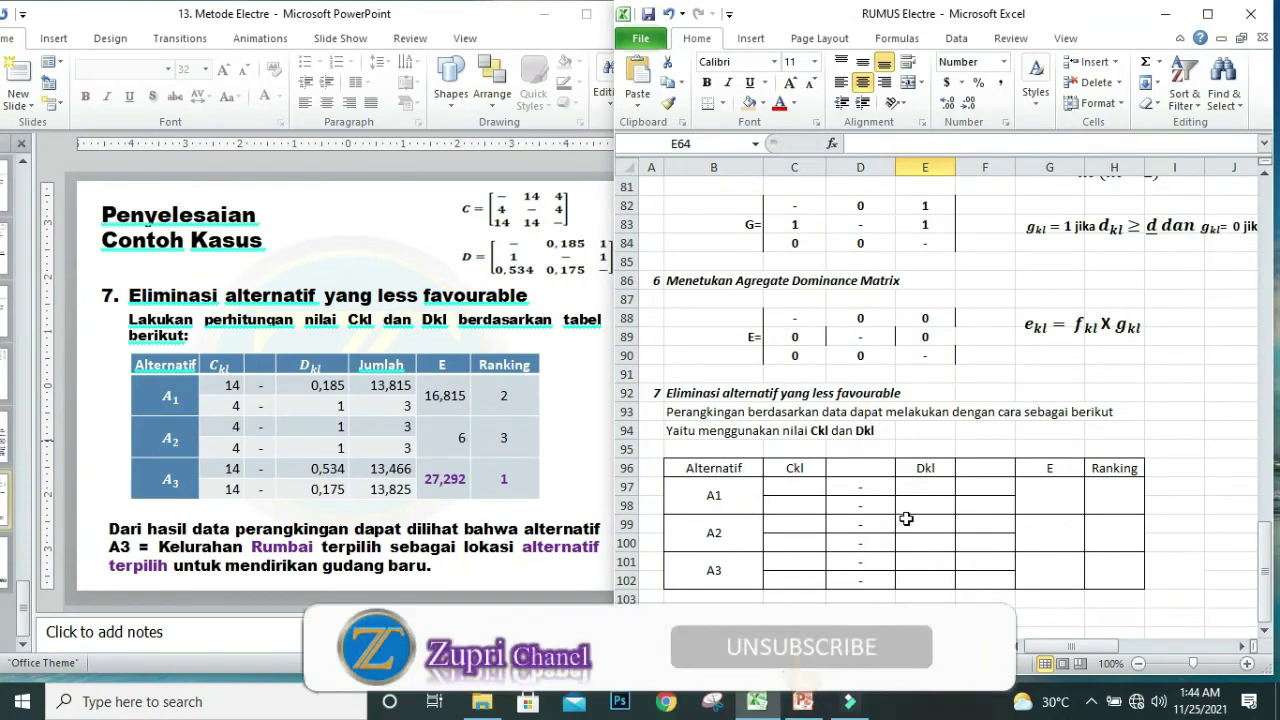
{"action": "scroll", "coordinate": [980, 486], "scroll_direction": "up", "scroll_amount": 8}
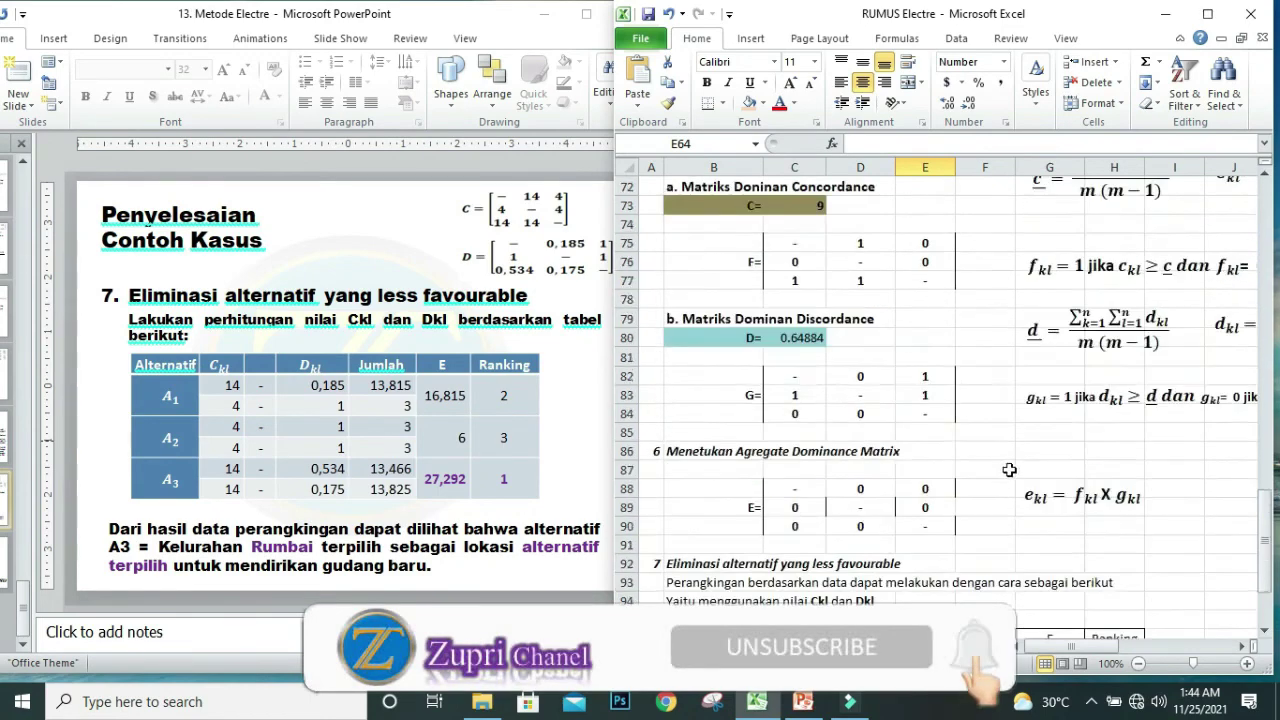
{"action": "scroll", "coordinate": [1048, 452], "scroll_direction": "up", "scroll_amount": 3}
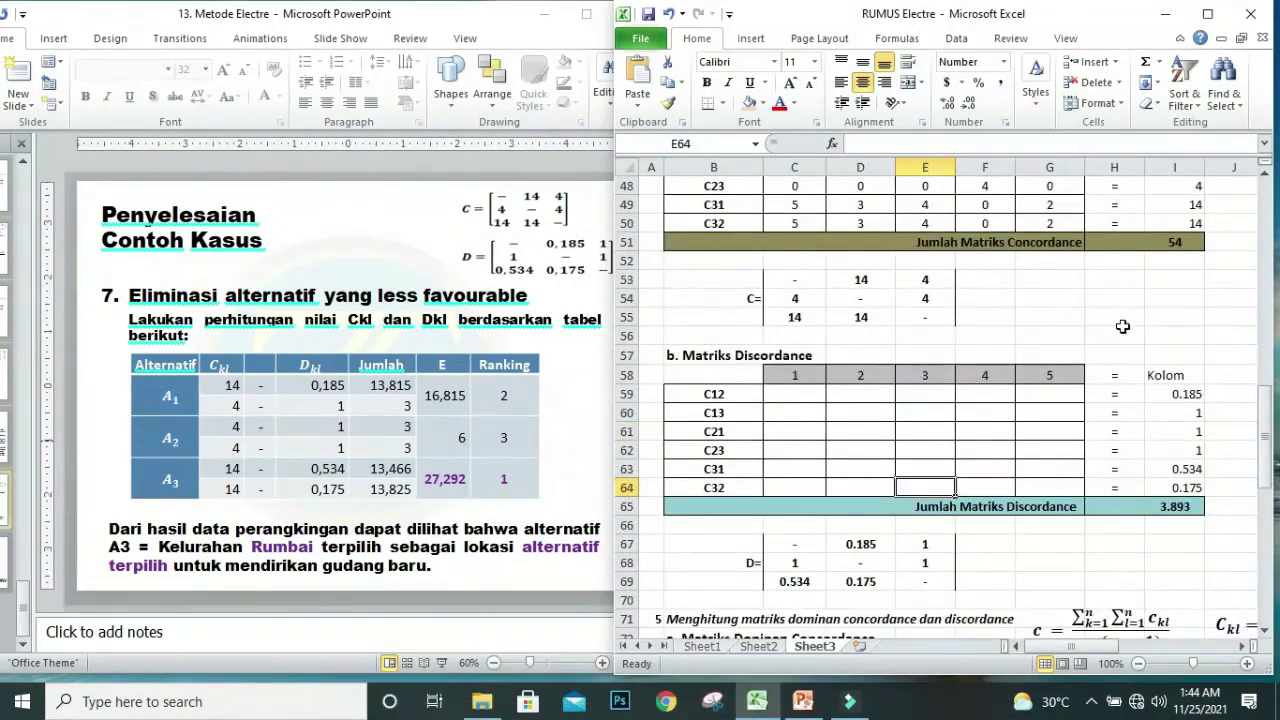
{"action": "scroll", "coordinate": [1123, 326], "scroll_direction": "up", "scroll_amount": 2}
{"action": "scroll", "coordinate": [1160, 290], "scroll_direction": "down", "scroll_amount": 2}
{"action": "scroll", "coordinate": [1169, 268], "scroll_direction": "down", "scroll_amount": 15}
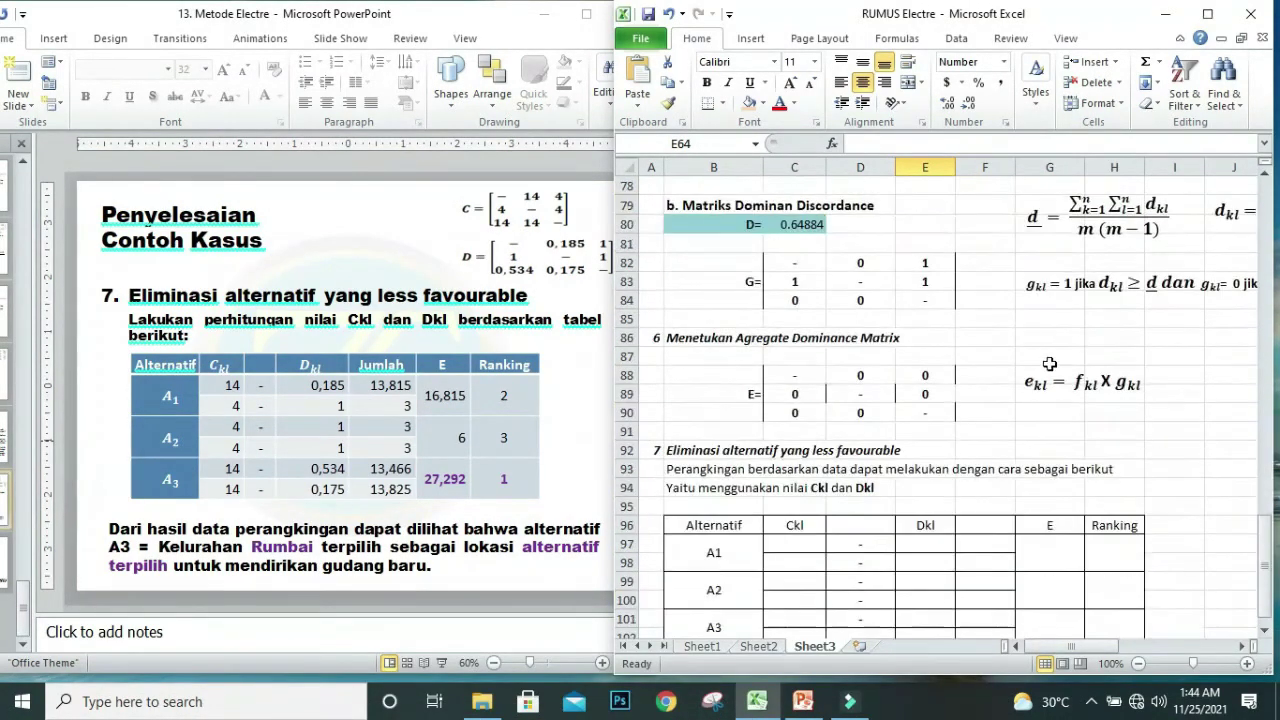
{"action": "scroll", "coordinate": [1083, 396], "scroll_direction": "up", "scroll_amount": 3}
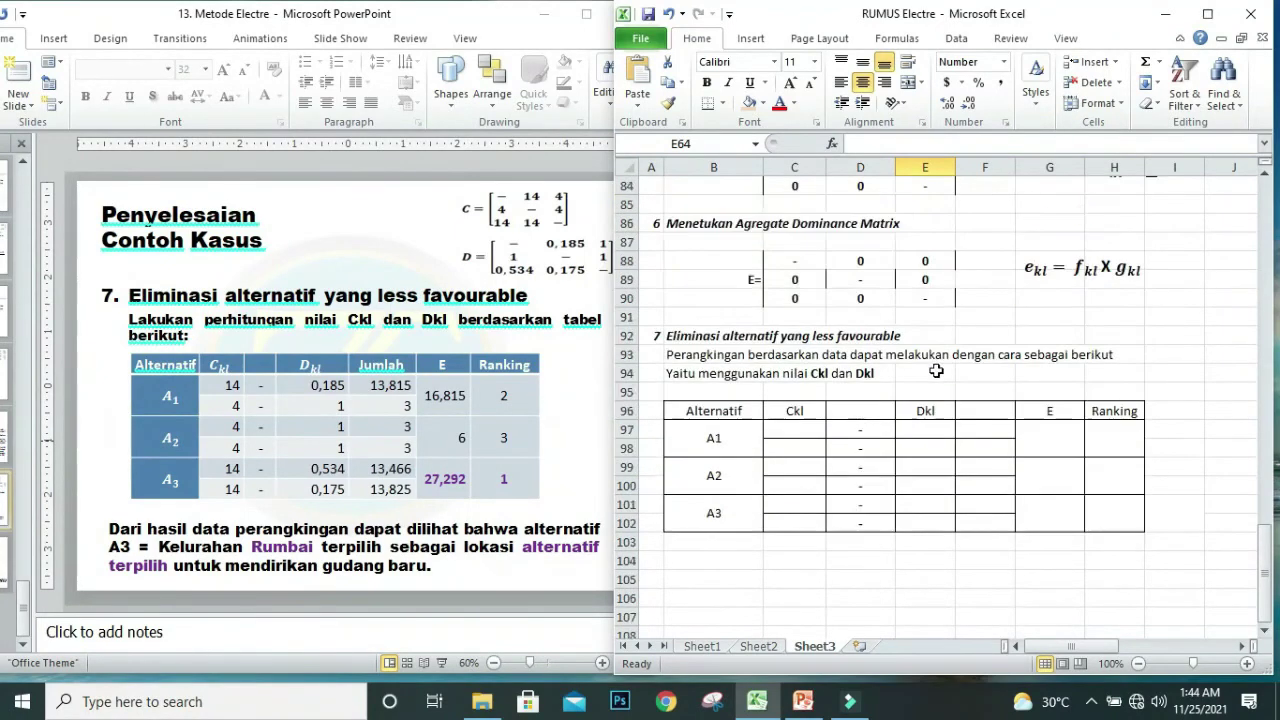
{"action": "left_click", "coordinate": [786, 433]}
{"action": "type", "text": "="}
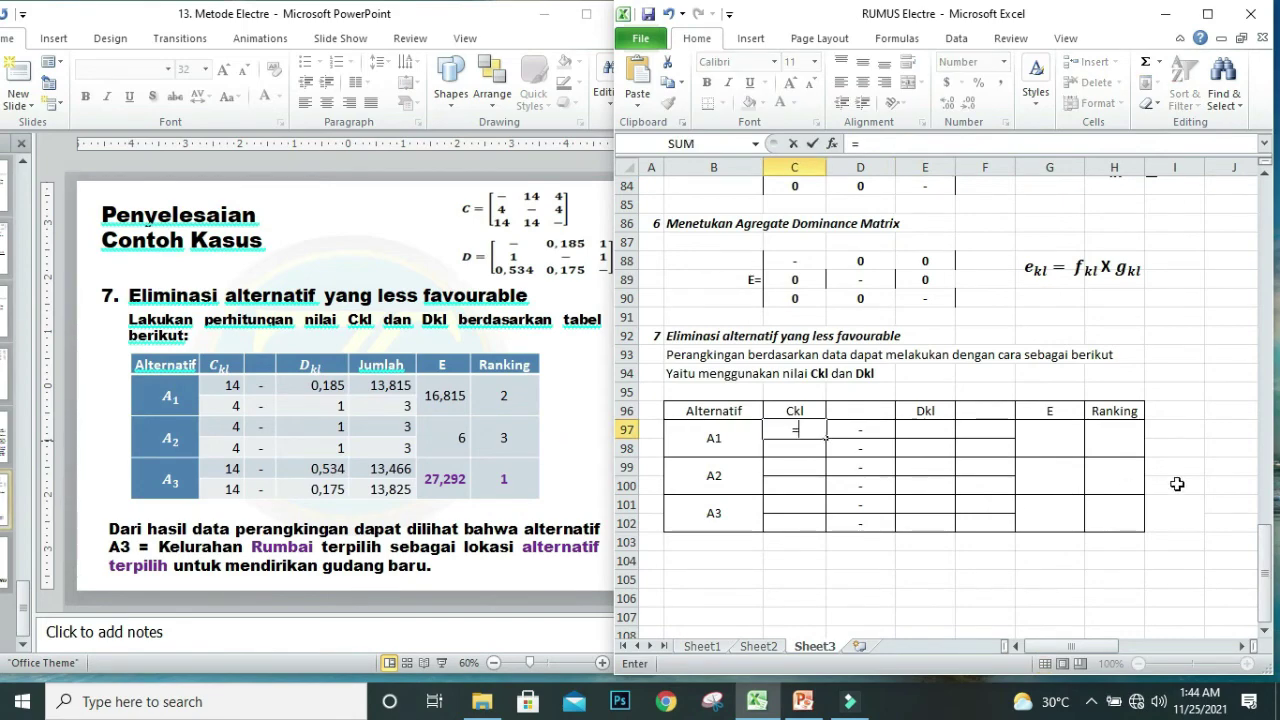
{"action": "scroll", "coordinate": [1177, 483], "scroll_direction": "up", "scroll_amount": 15}
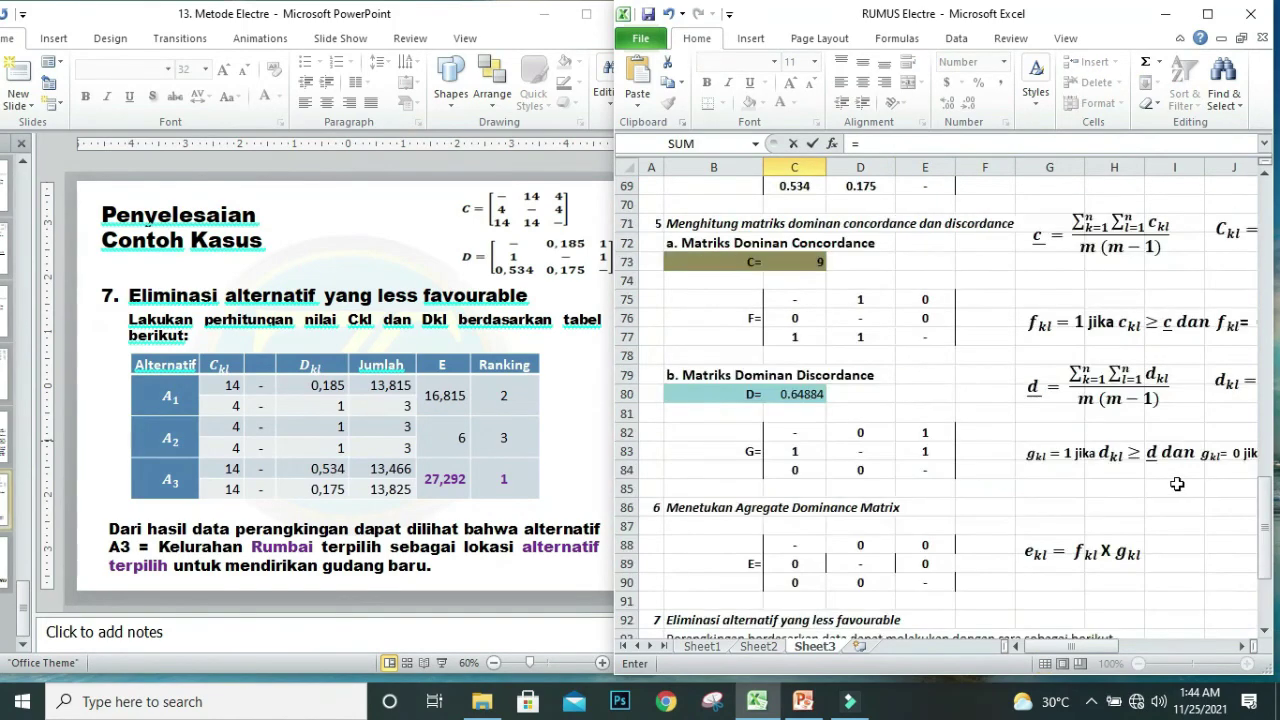
{"action": "key", "text": "Escape"}
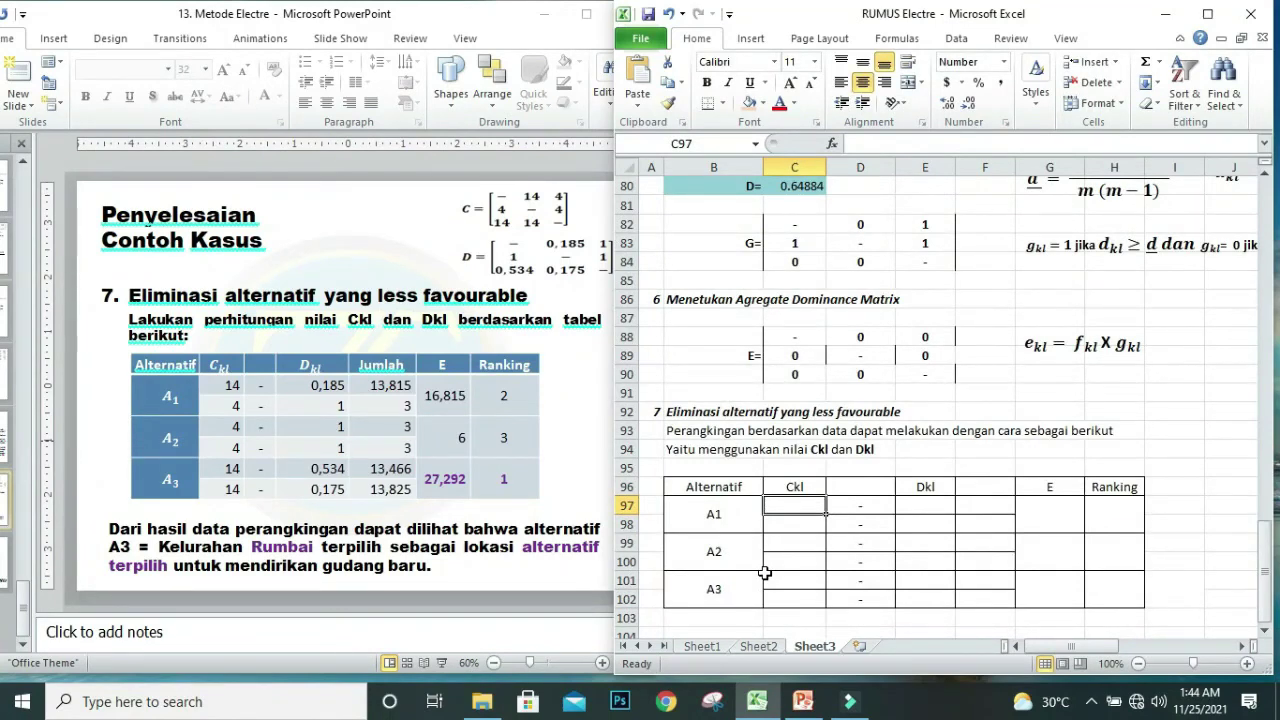
Link C97 in the ranking table to the concordance value in I45 and fill the formula down to C102.
{"action": "type", "text": "="}
{"action": "scroll", "coordinate": [1214, 500], "scroll_direction": "up", "scroll_amount": 7}
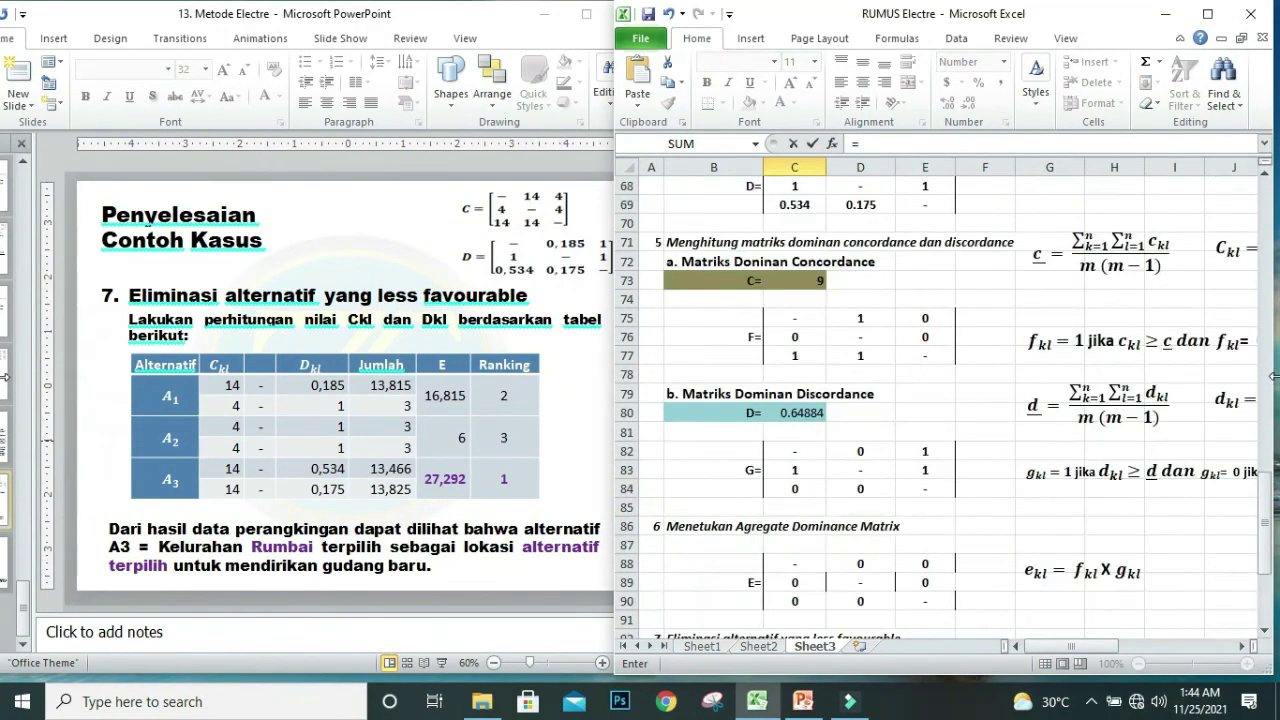
{"action": "scroll", "coordinate": [1190, 336], "scroll_direction": "up", "scroll_amount": 6}
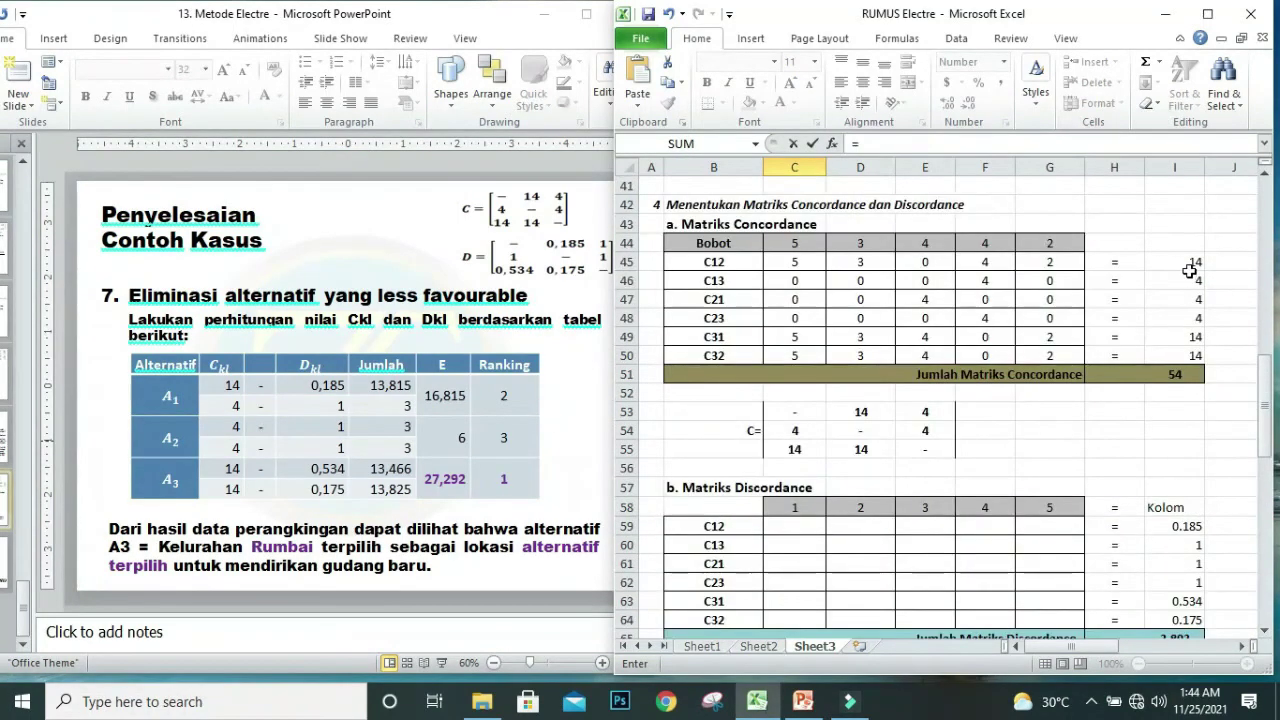
{"action": "left_click", "coordinate": [1190, 262]}
{"action": "key", "text": "Return"}
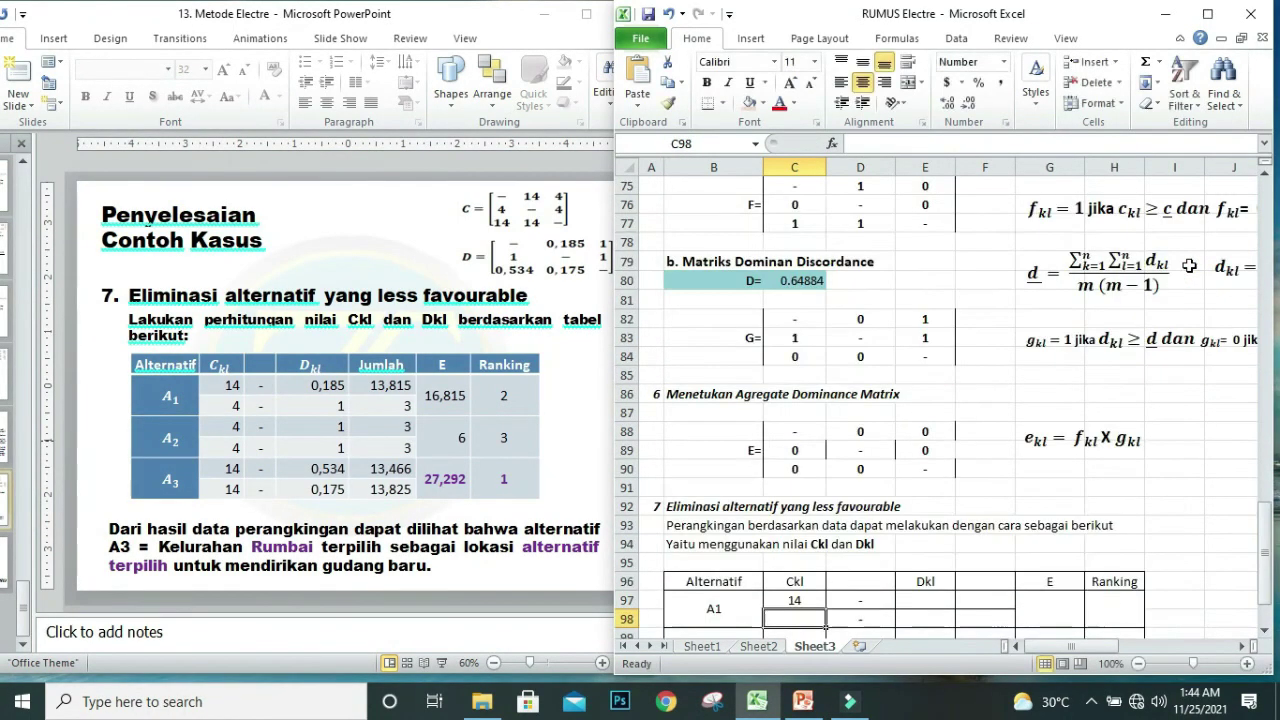
{"action": "left_click", "coordinate": [813, 373]}
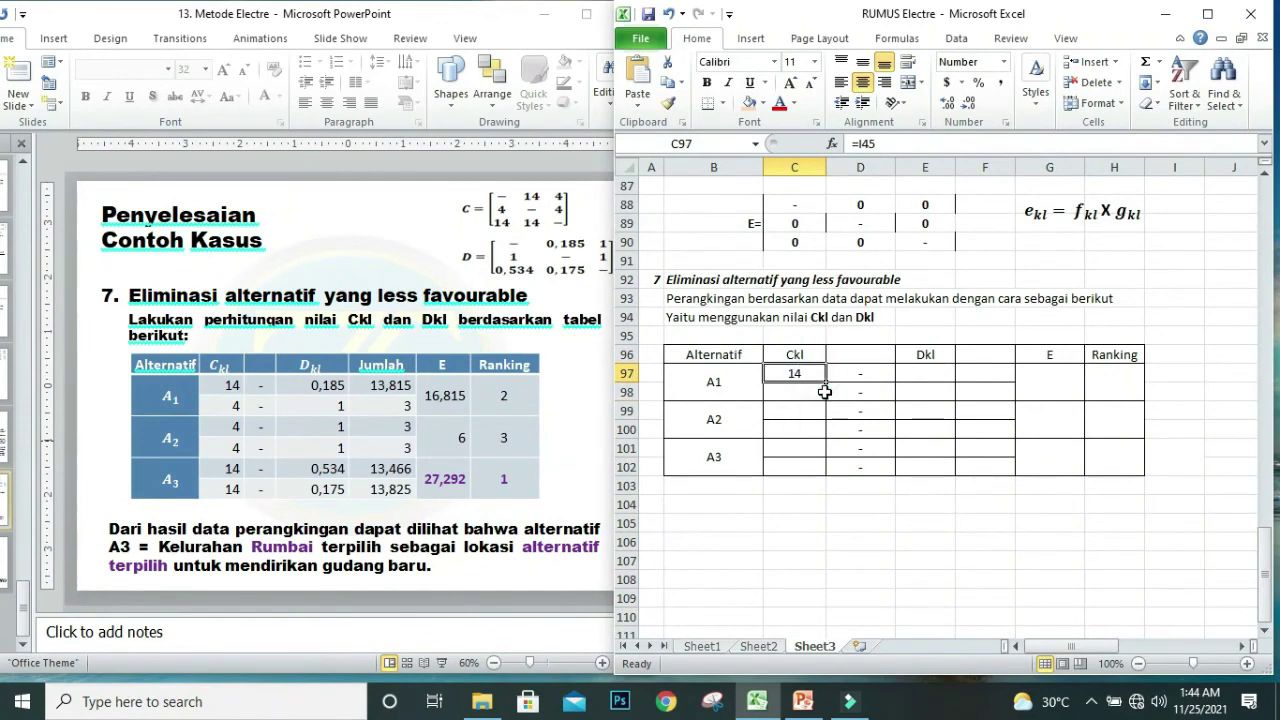
{"action": "left_click_drag", "start_coordinate": [826, 382], "coordinate": [830, 484]}
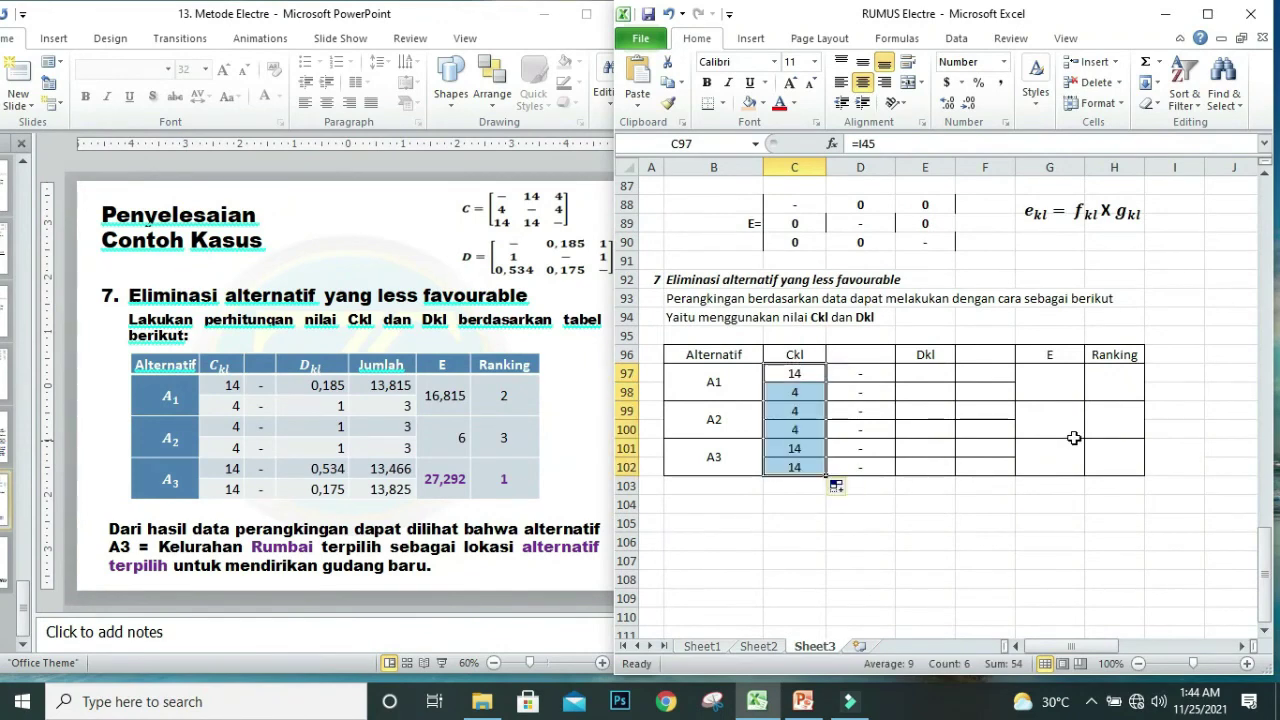
Link E97 in the Dkl column to the discordance value in I59 and fill the formula down to E102.
{"action": "left_click", "coordinate": [926, 373]}
{"action": "type", "text": "="}
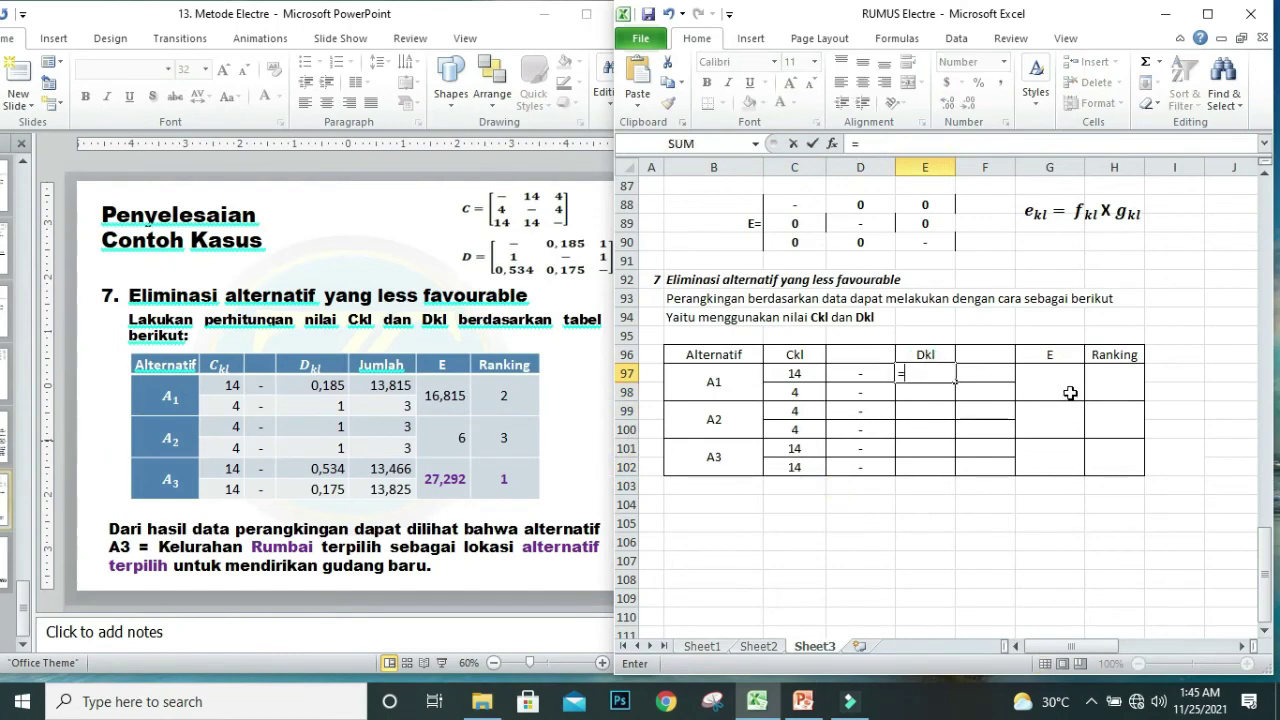
{"action": "scroll", "coordinate": [1070, 390], "scroll_direction": "up", "scroll_amount": 14}
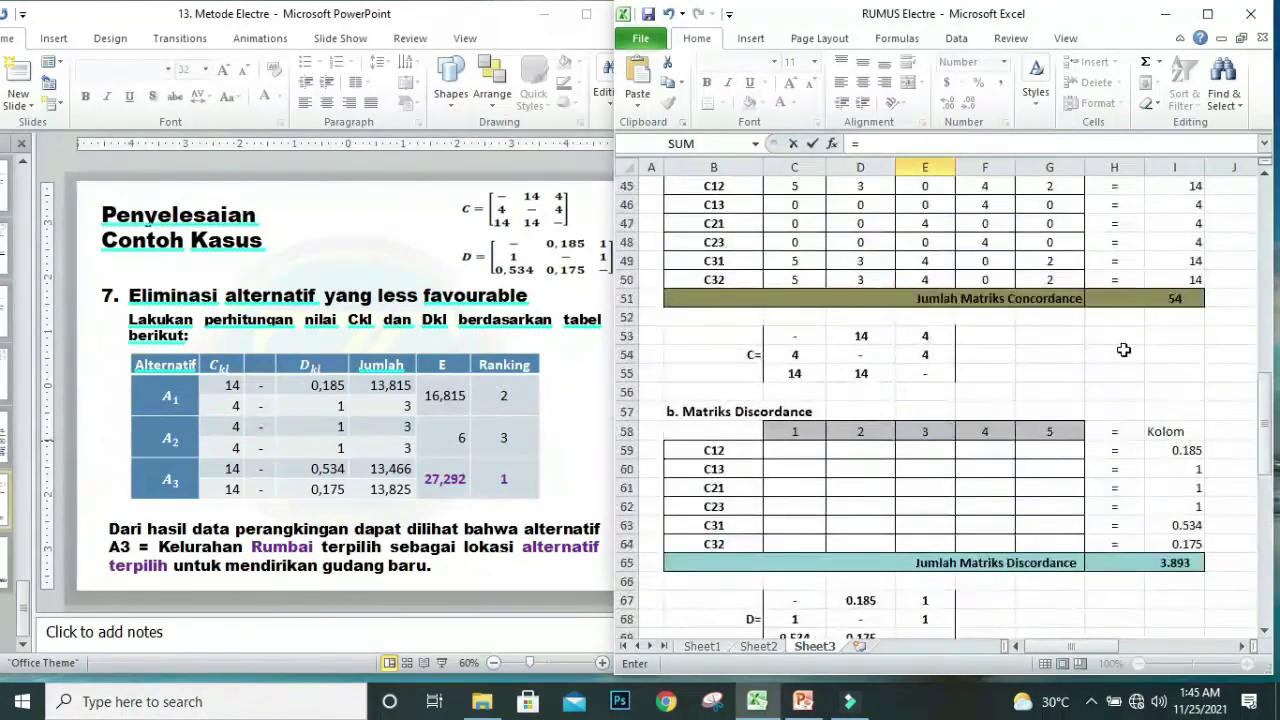
{"action": "left_click", "coordinate": [1180, 452]}
{"action": "key", "text": "Return"}
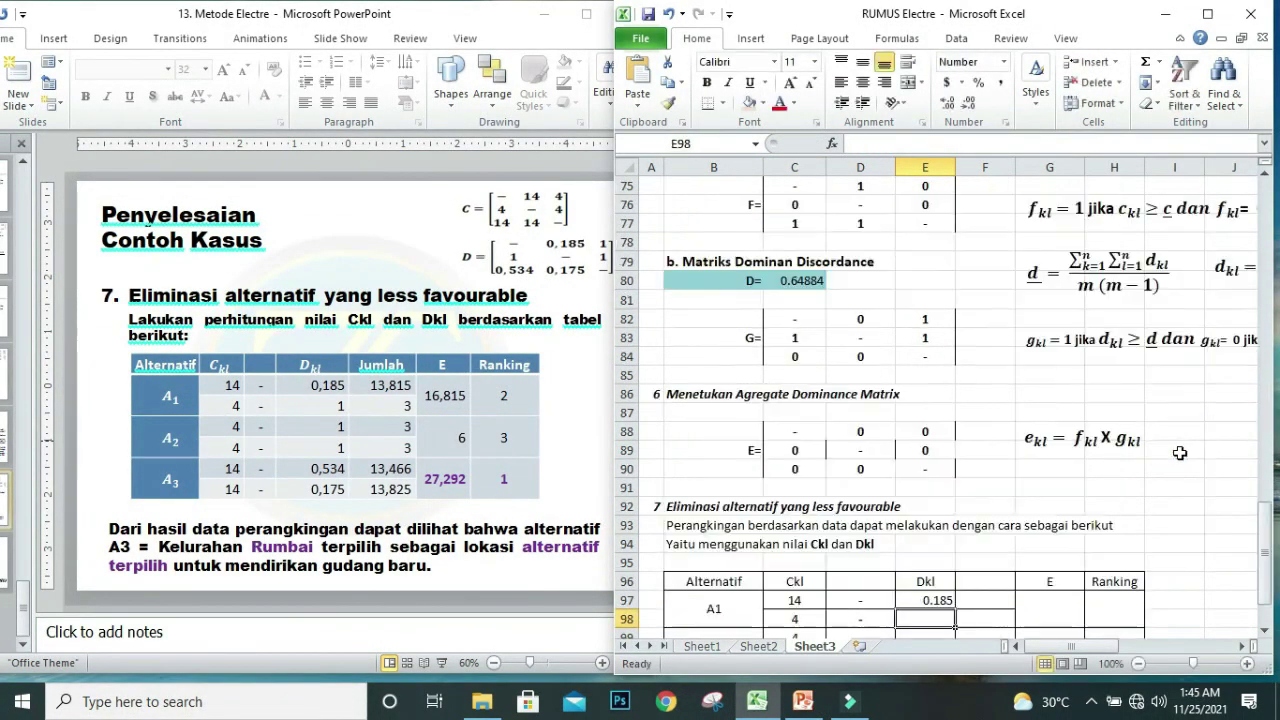
{"action": "scroll", "coordinate": [975, 440], "scroll_direction": "down", "scroll_amount": 6}
{"action": "left_click", "coordinate": [932, 376]}
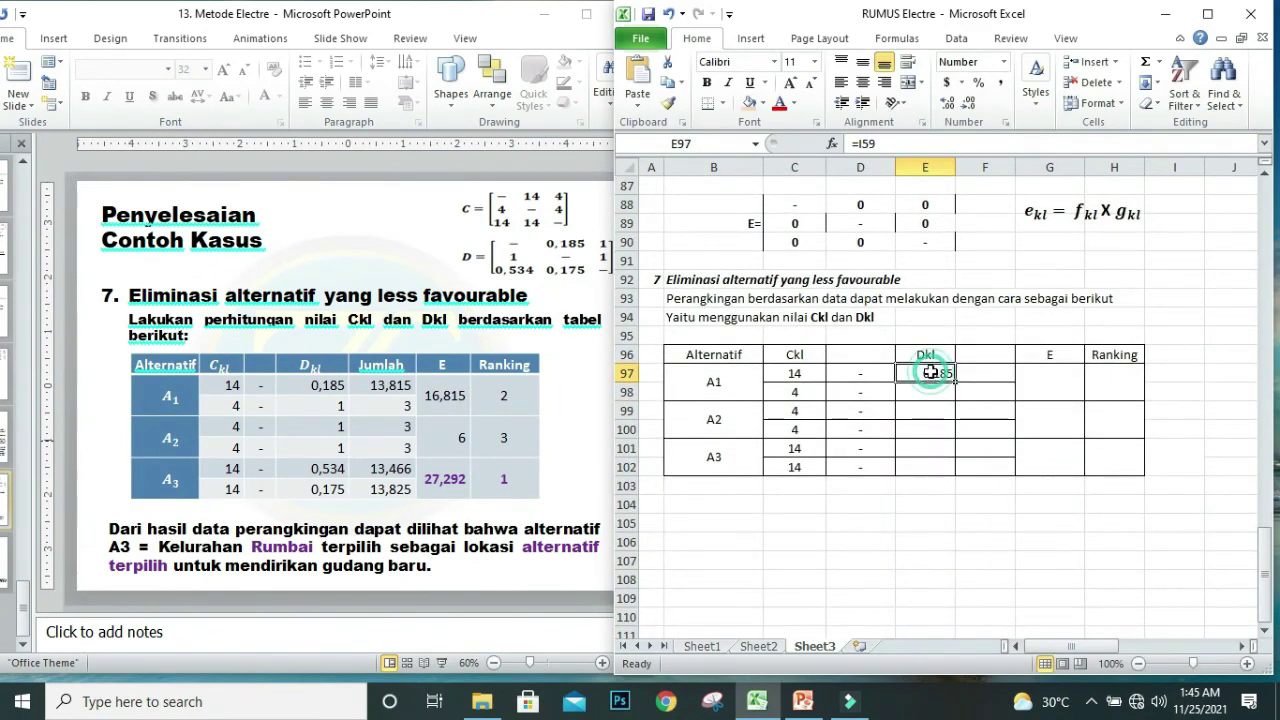
{"action": "left_click_drag", "start_coordinate": [954, 391], "coordinate": [922, 484]}
{"action": "left_click", "coordinate": [920, 506]}
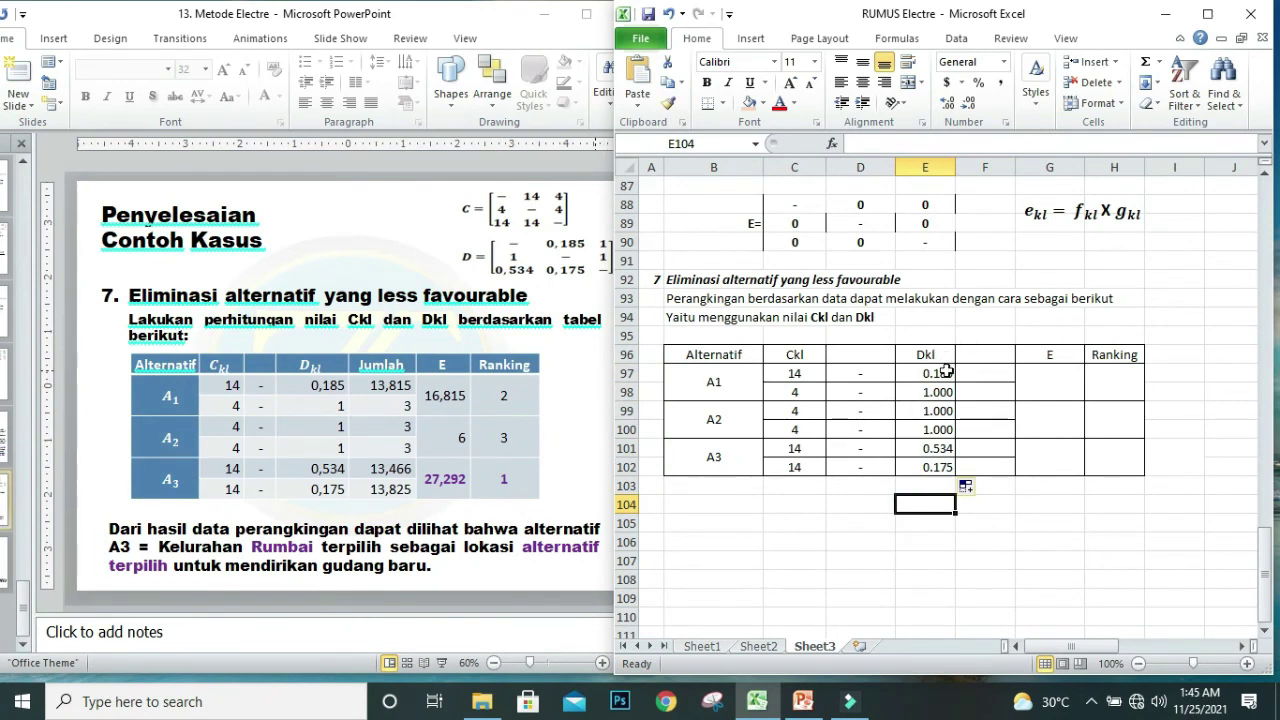
Enter =C97-E97 in F97 to subtract Dkl from Ckl and fill the formula down to F102.
{"action": "left_click", "coordinate": [986, 374]}
{"action": "type", "text": "="}
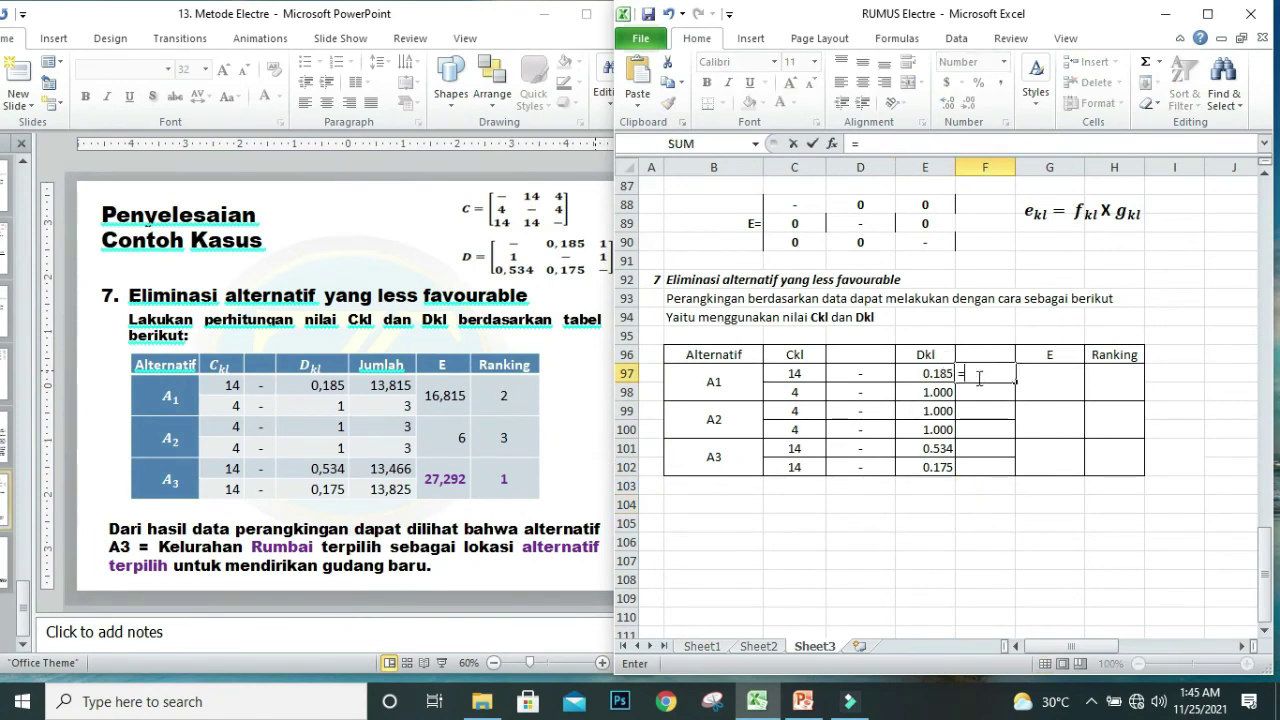
{"action": "left_click", "coordinate": [795, 374]}
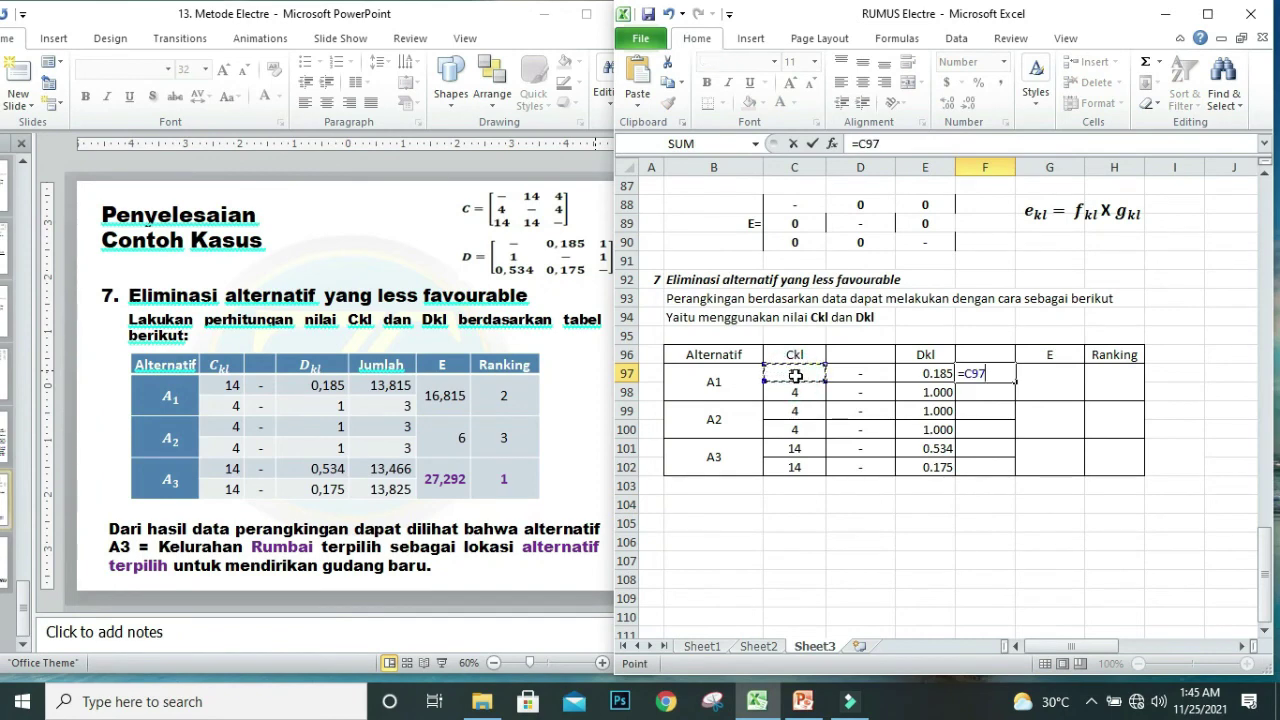
{"action": "type", "text": "-"}
{"action": "left_click", "coordinate": [933, 373]}
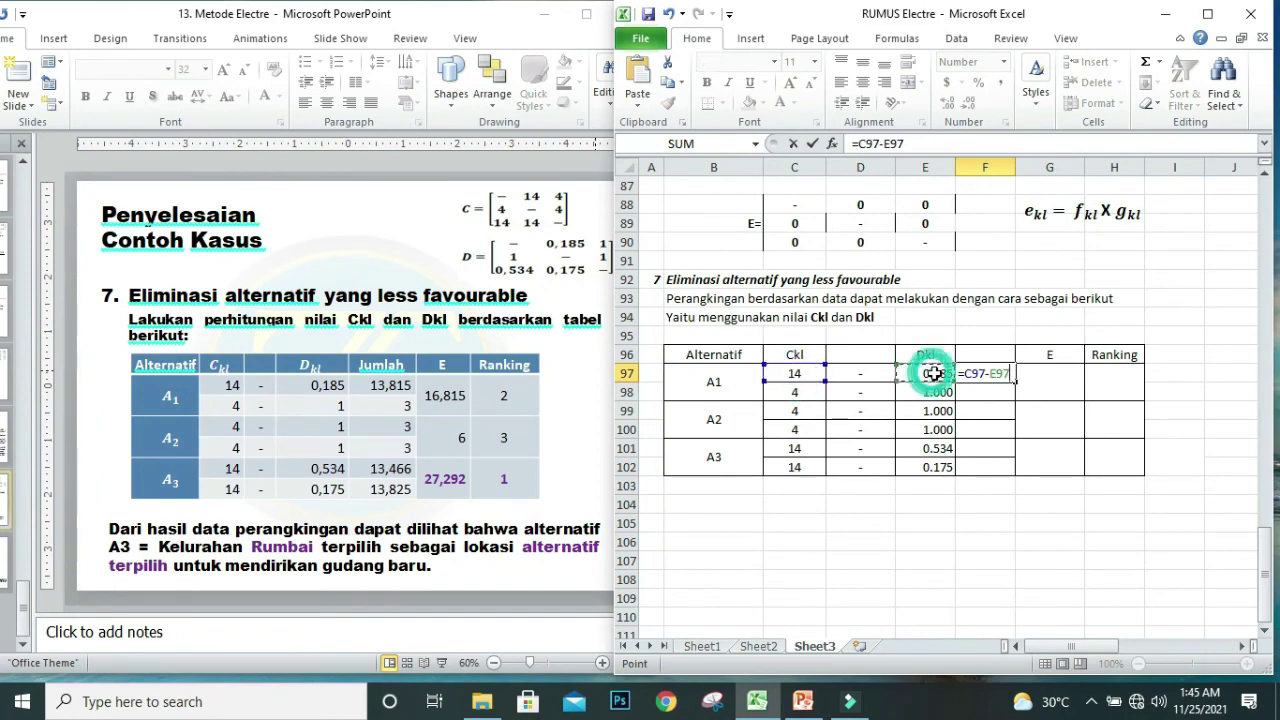
{"action": "key", "text": "Return"}
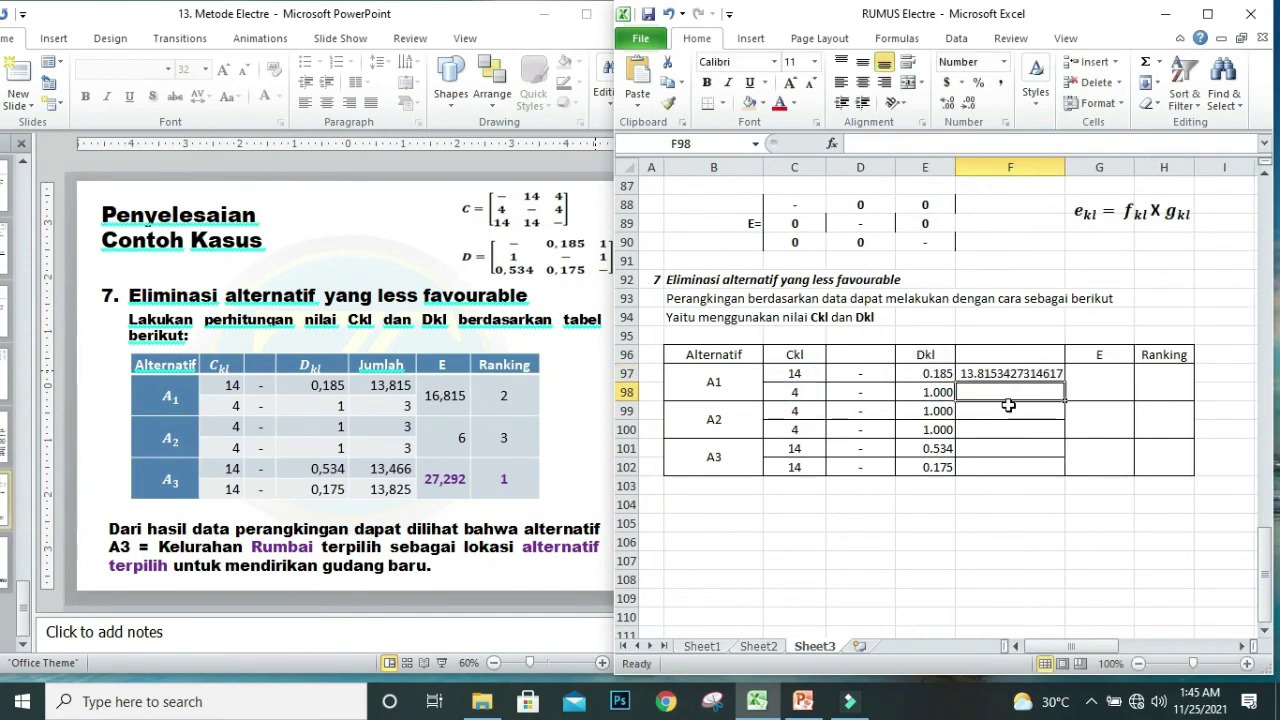
{"action": "left_click", "coordinate": [1010, 374]}
{"action": "left_click_drag", "start_coordinate": [1065, 382], "coordinate": [1069, 470]}
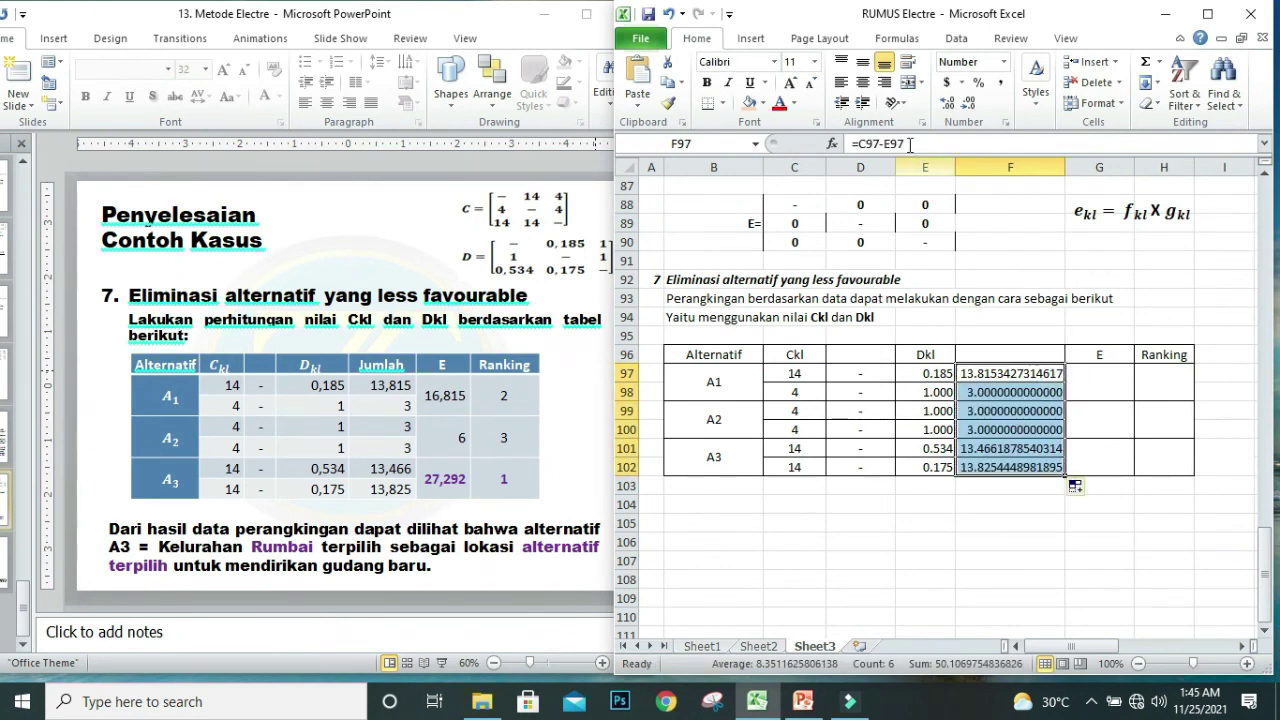
Reduce the number format of the differences in F97:F102 to three decimal places.
{"action": "left_click", "coordinate": [969, 104]}
{"action": "left_click", "coordinate": [969, 104]}
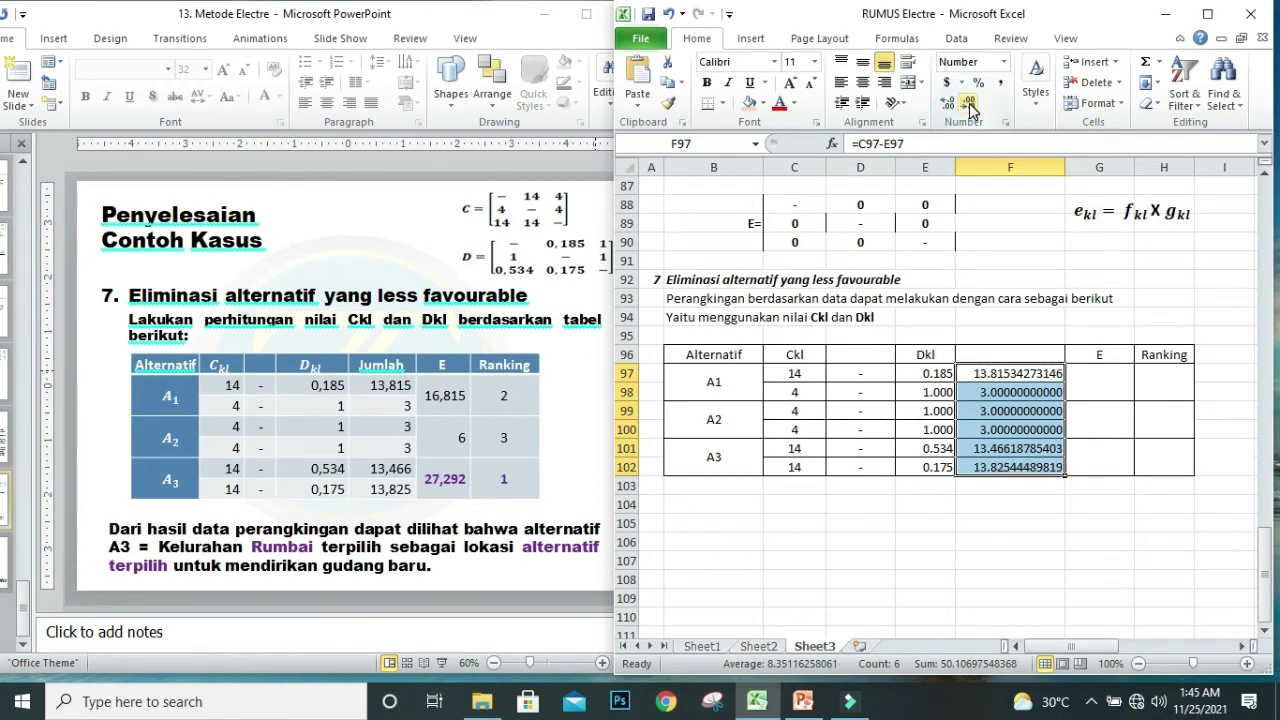
{"action": "left_click", "coordinate": [969, 104]}
{"action": "left_click", "coordinate": [969, 104]}
{"action": "left_click", "coordinate": [969, 104]}
{"action": "left_click", "coordinate": [969, 104]}
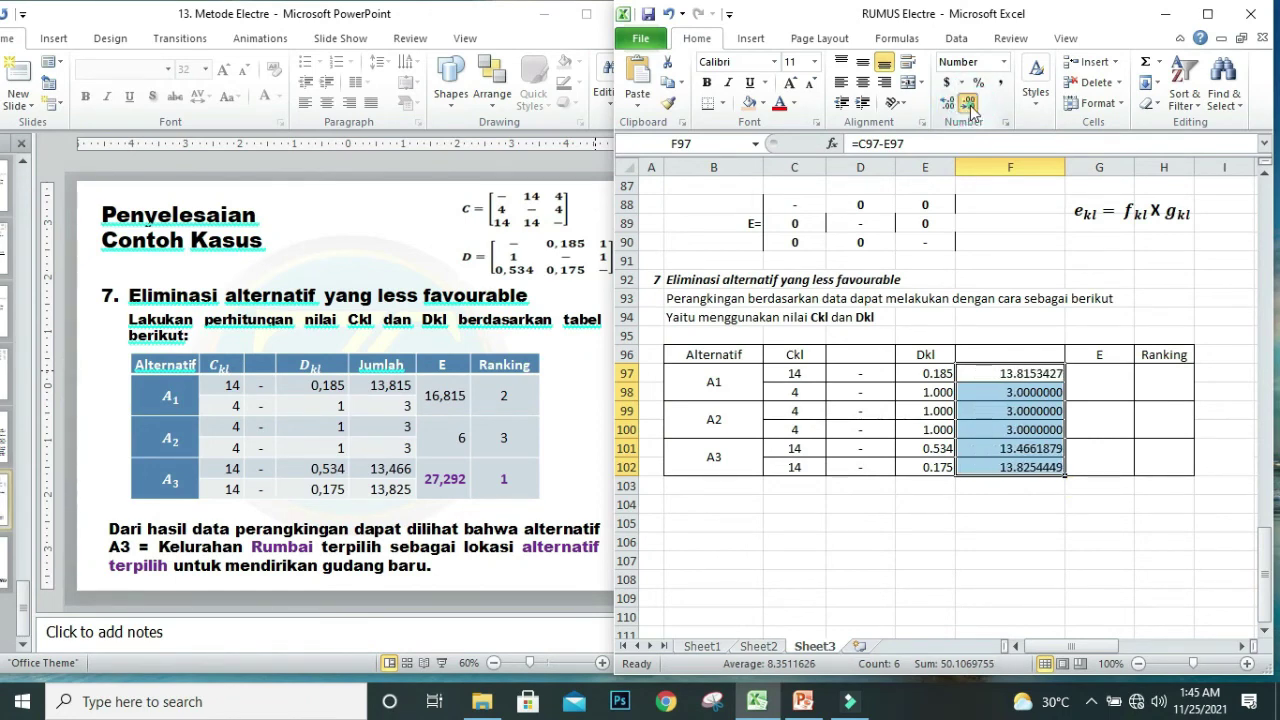
{"action": "left_click", "coordinate": [969, 104]}
{"action": "left_click", "coordinate": [969, 104]}
{"action": "left_click", "coordinate": [969, 104]}
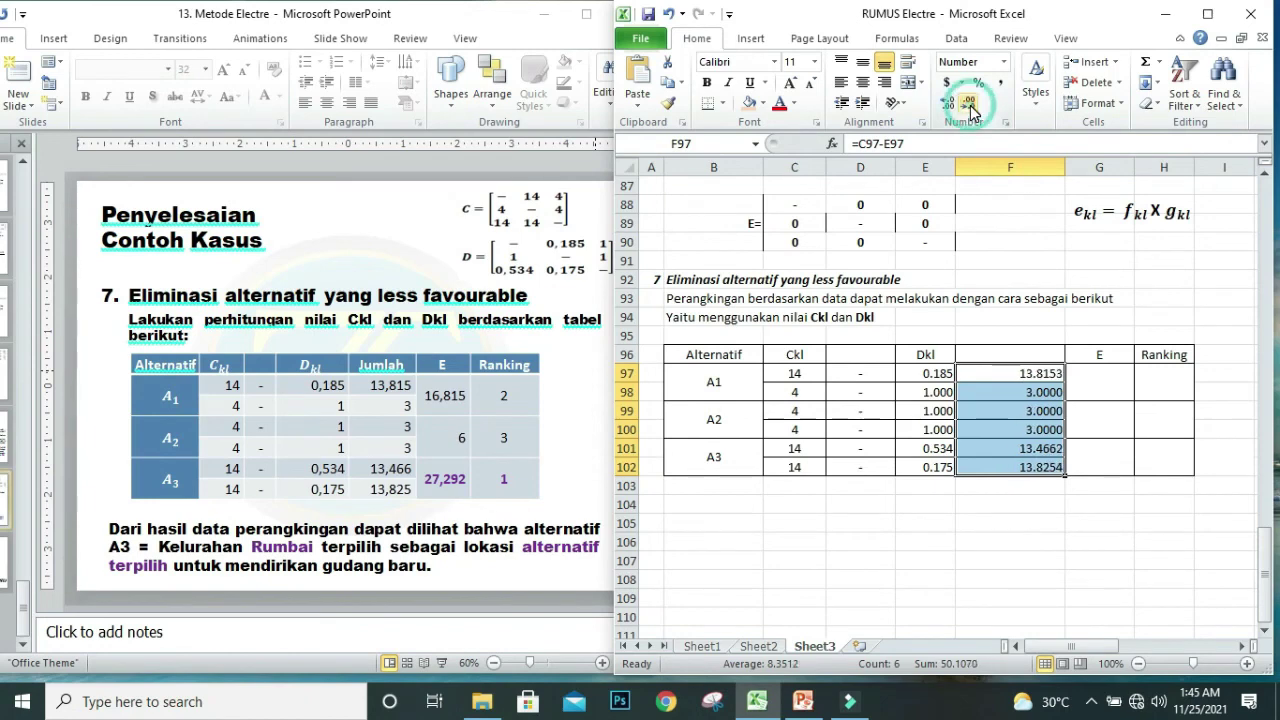
{"action": "left_click_drag", "start_coordinate": [1022, 401], "coordinate": [1034, 429]}
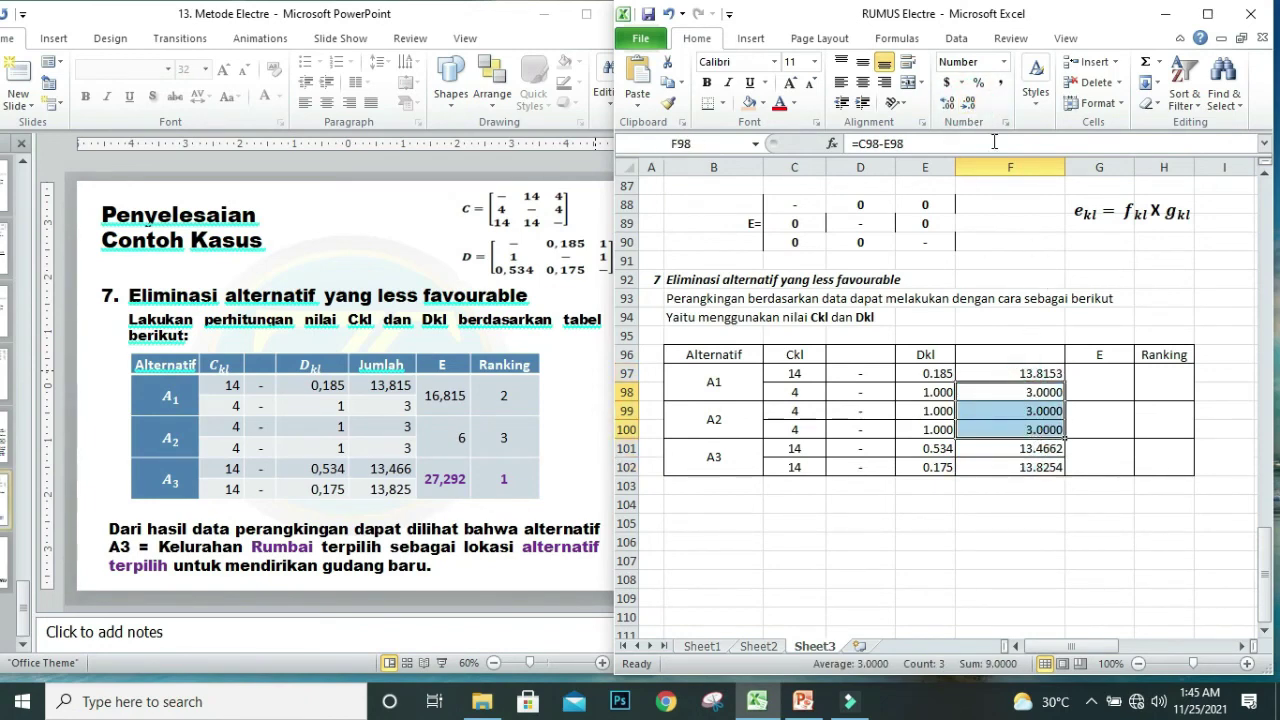
{"action": "left_click", "coordinate": [1023, 372]}
{"action": "left_click_drag", "start_coordinate": [1023, 372], "coordinate": [1036, 467]}
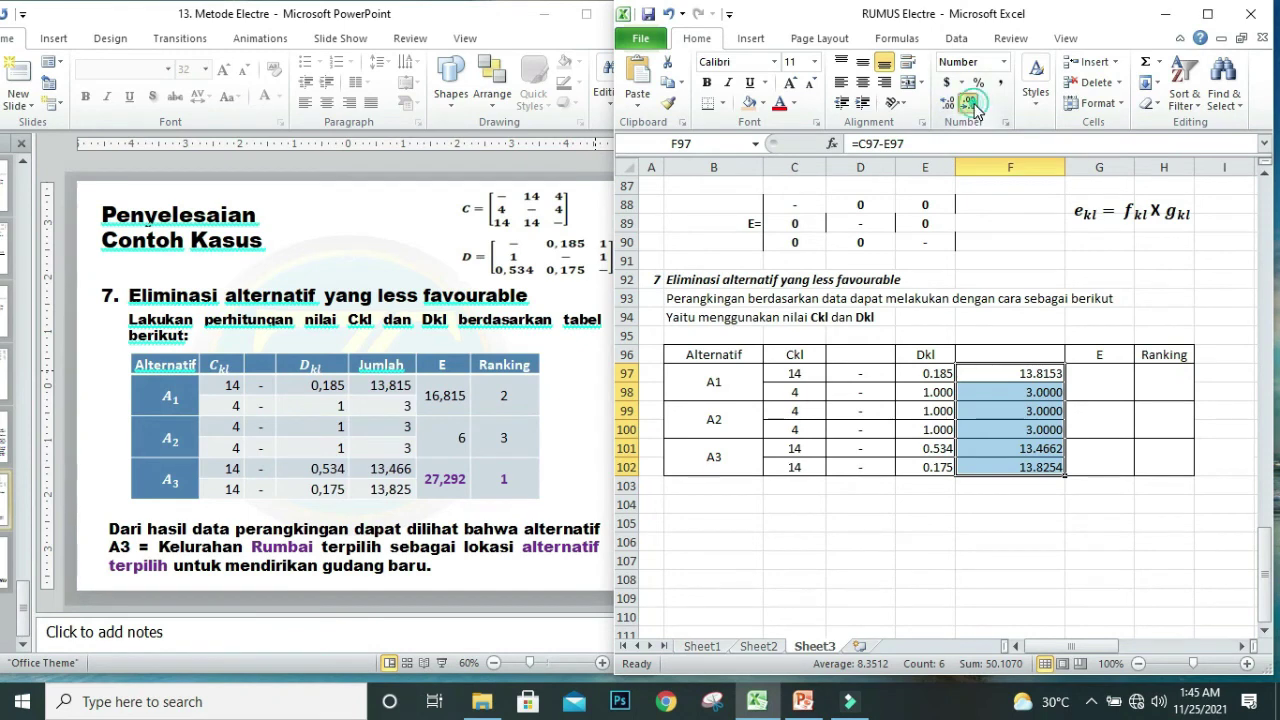
{"action": "left_click", "coordinate": [968, 104]}
Format F98:F100 without decimal places and narrow column F to fit its values.
{"action": "left_click_drag", "start_coordinate": [1028, 392], "coordinate": [1044, 430]}
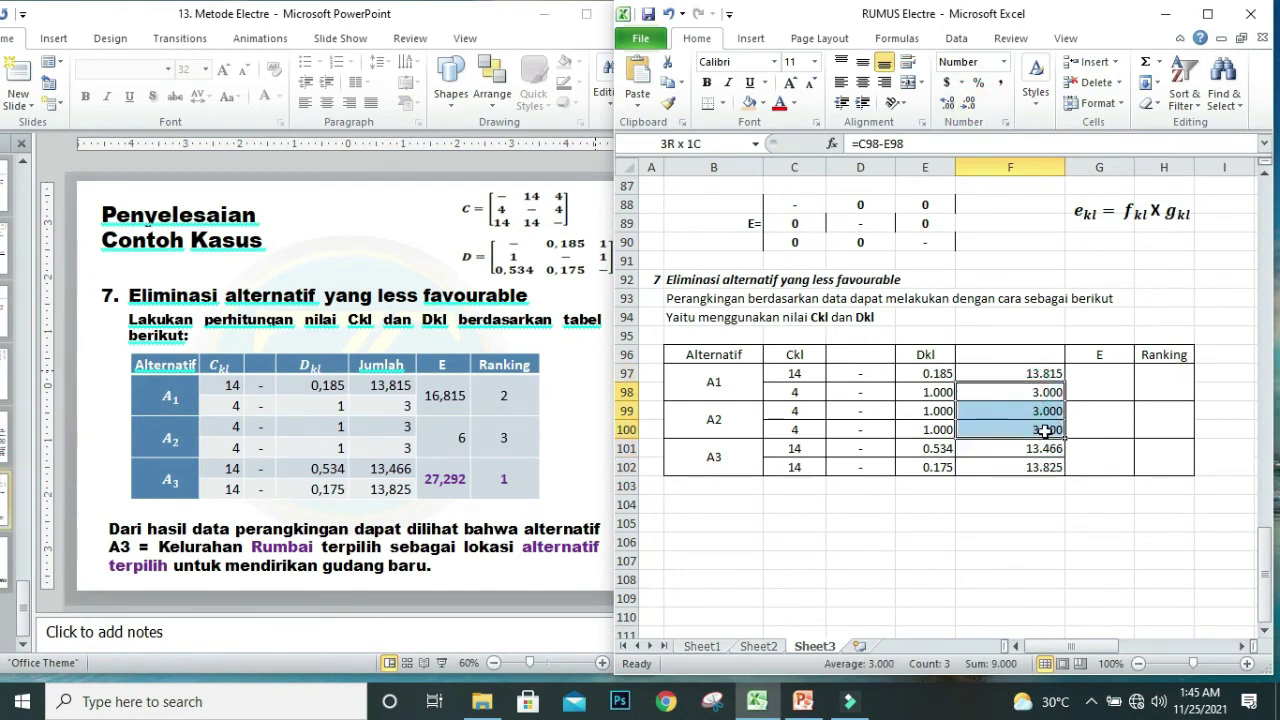
{"action": "left_click", "coordinate": [968, 102]}
{"action": "left_click", "coordinate": [968, 102]}
{"action": "left_click", "coordinate": [968, 102]}
{"action": "left_click", "coordinate": [1027, 537]}
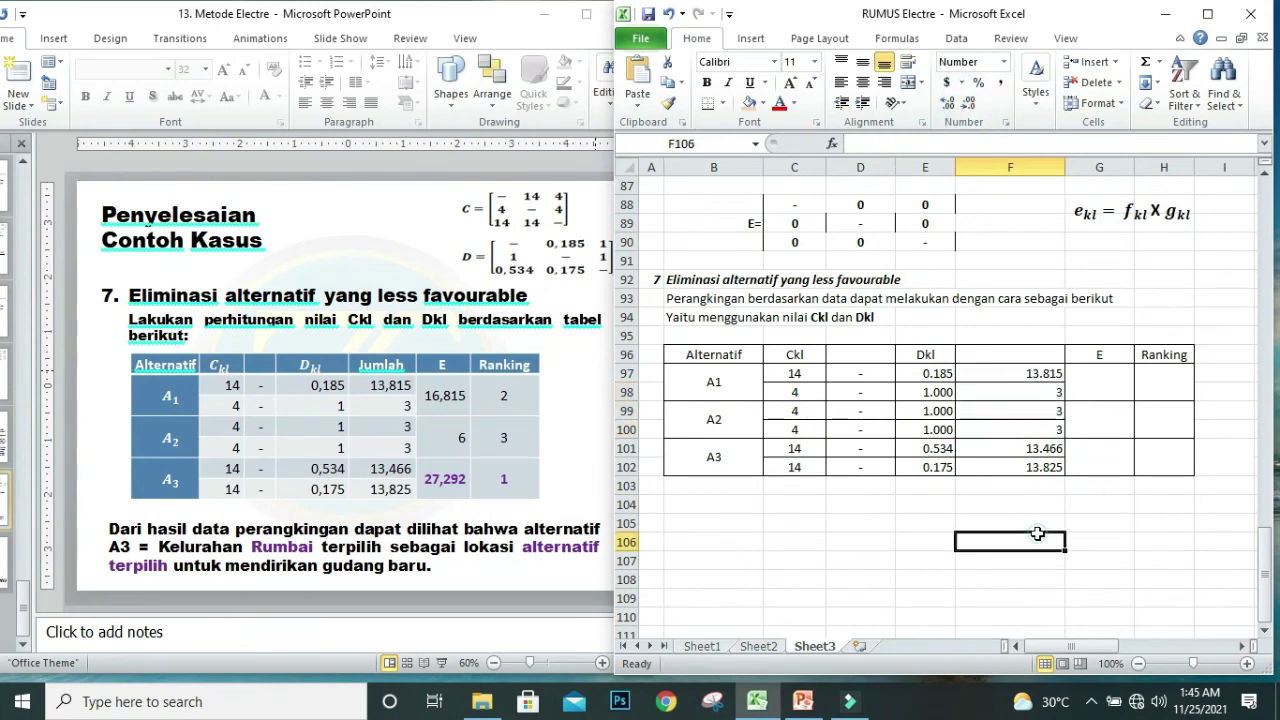
{"action": "left_click_drag", "start_coordinate": [1065, 167], "coordinate": [1028, 168]}
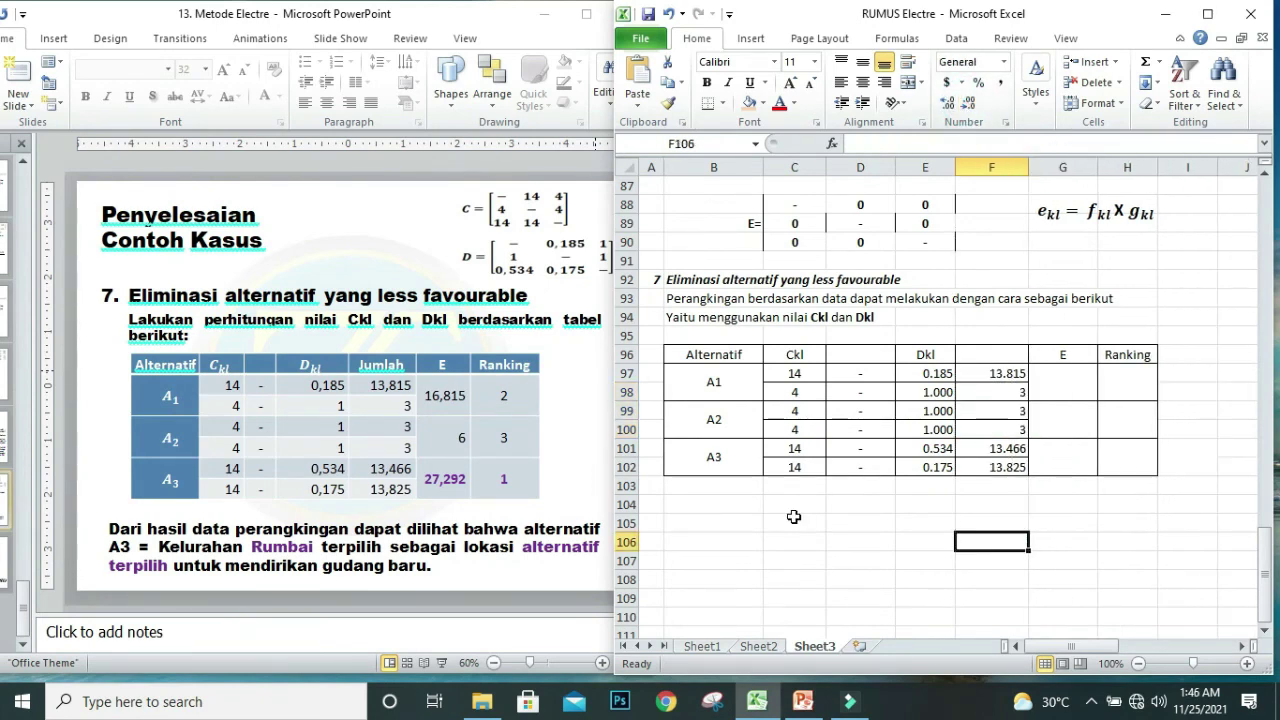
Enter =F97+F98 in the E column cell for A1 (G97) and fill it down to the A2 and A3 rows.
{"action": "left_click", "coordinate": [1060, 395]}
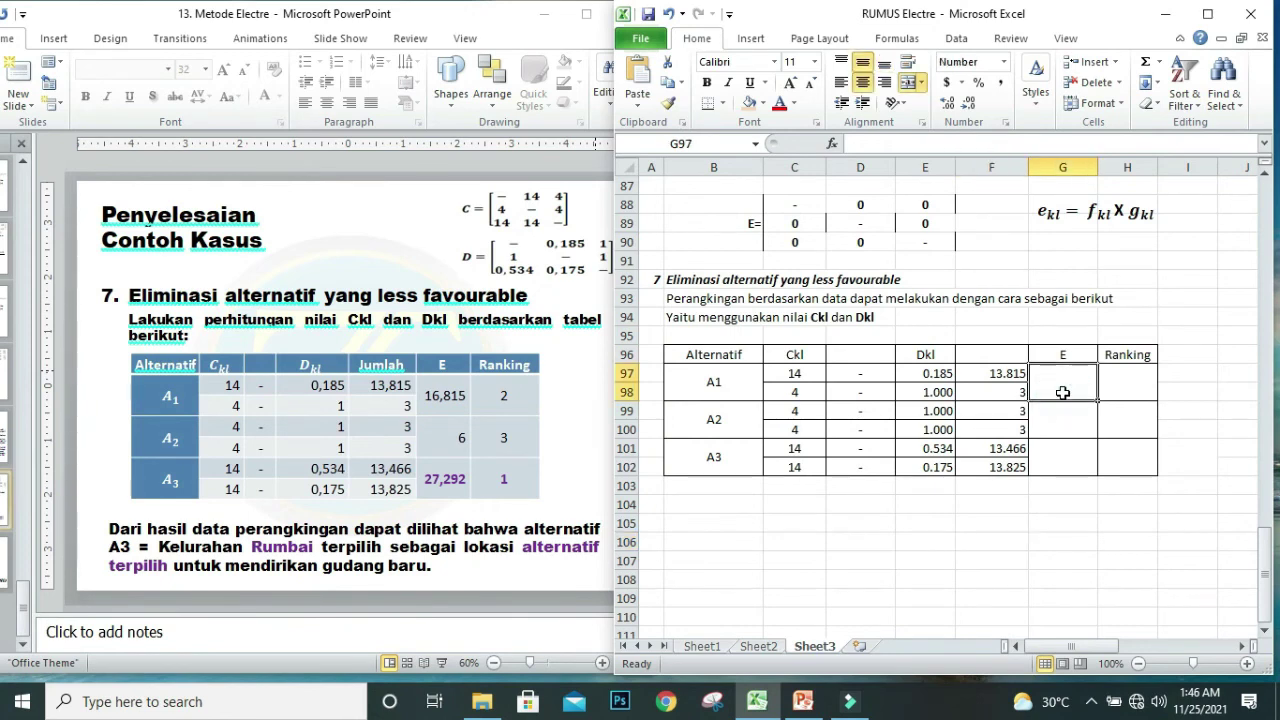
{"action": "left_click", "coordinate": [1004, 374]}
{"action": "left_click", "coordinate": [1003, 392]}
{"action": "left_click_drag", "start_coordinate": [1000, 373], "coordinate": [999, 447]}
{"action": "left_click", "coordinate": [1053, 380]}
{"action": "type", "text": "="}
{"action": "left_click", "coordinate": [995, 372]}
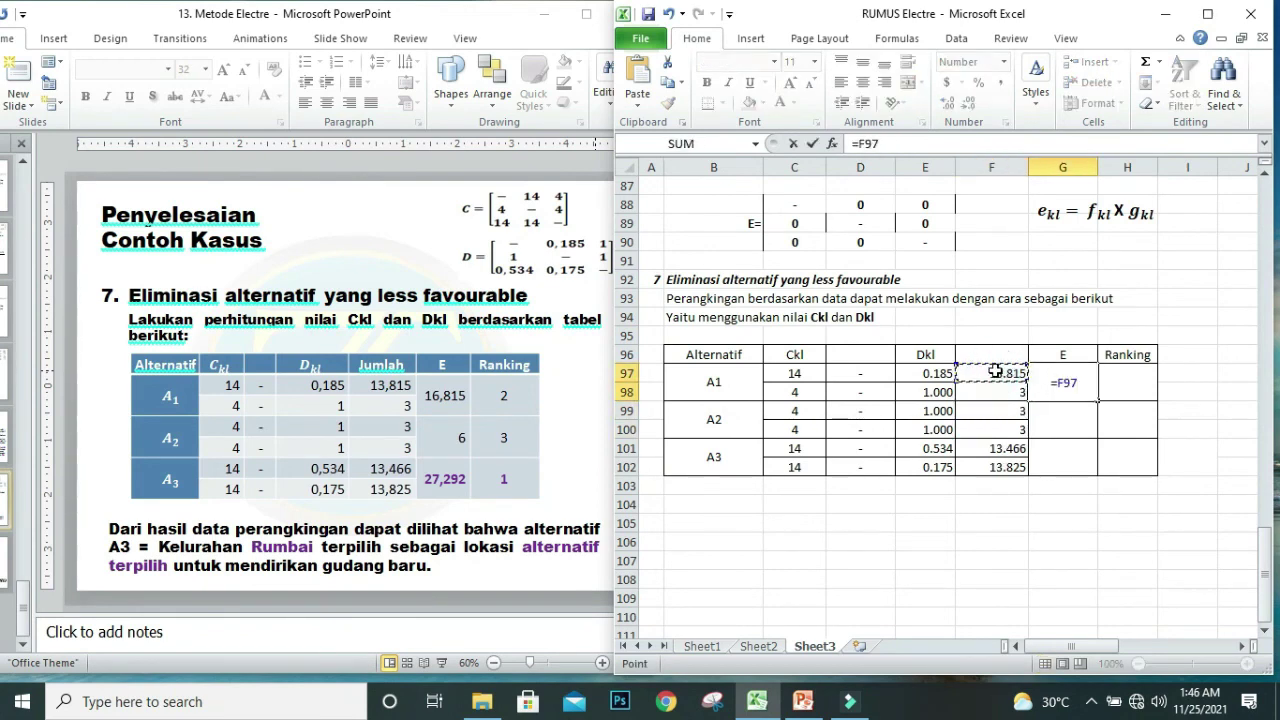
{"action": "type", "text": "+"}
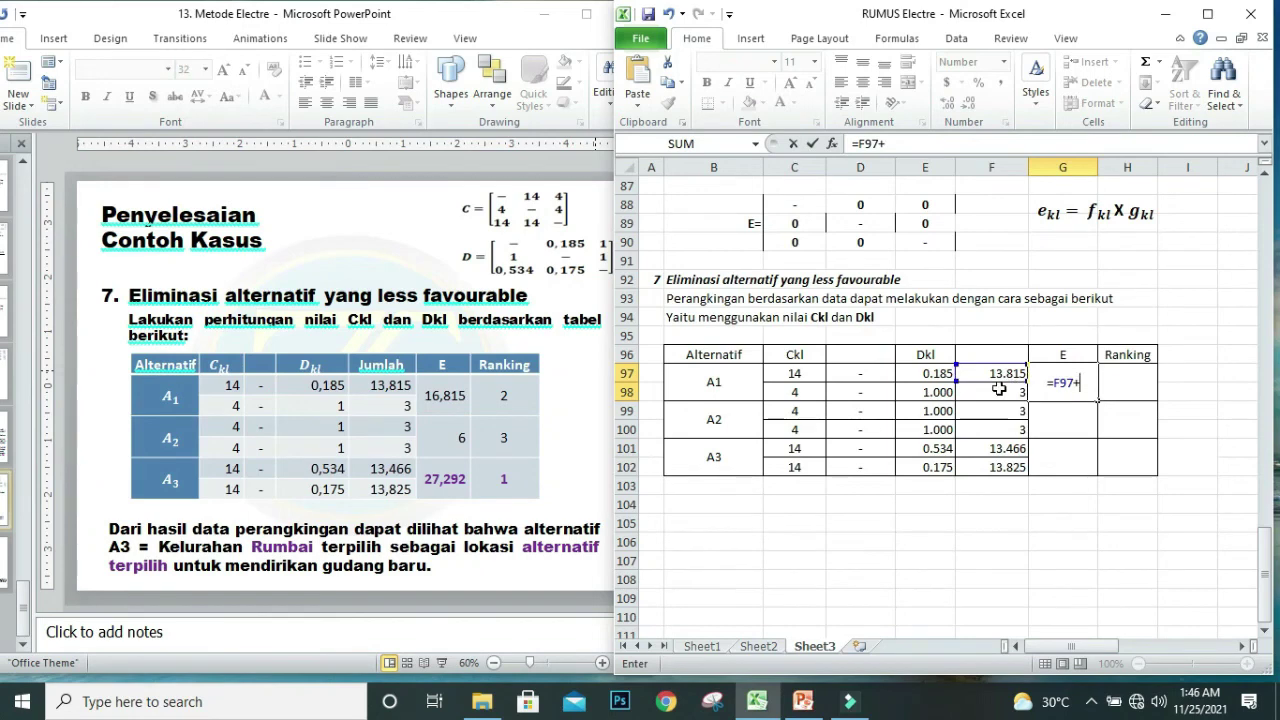
{"action": "left_click", "coordinate": [1000, 390]}
{"action": "key", "text": "Return"}
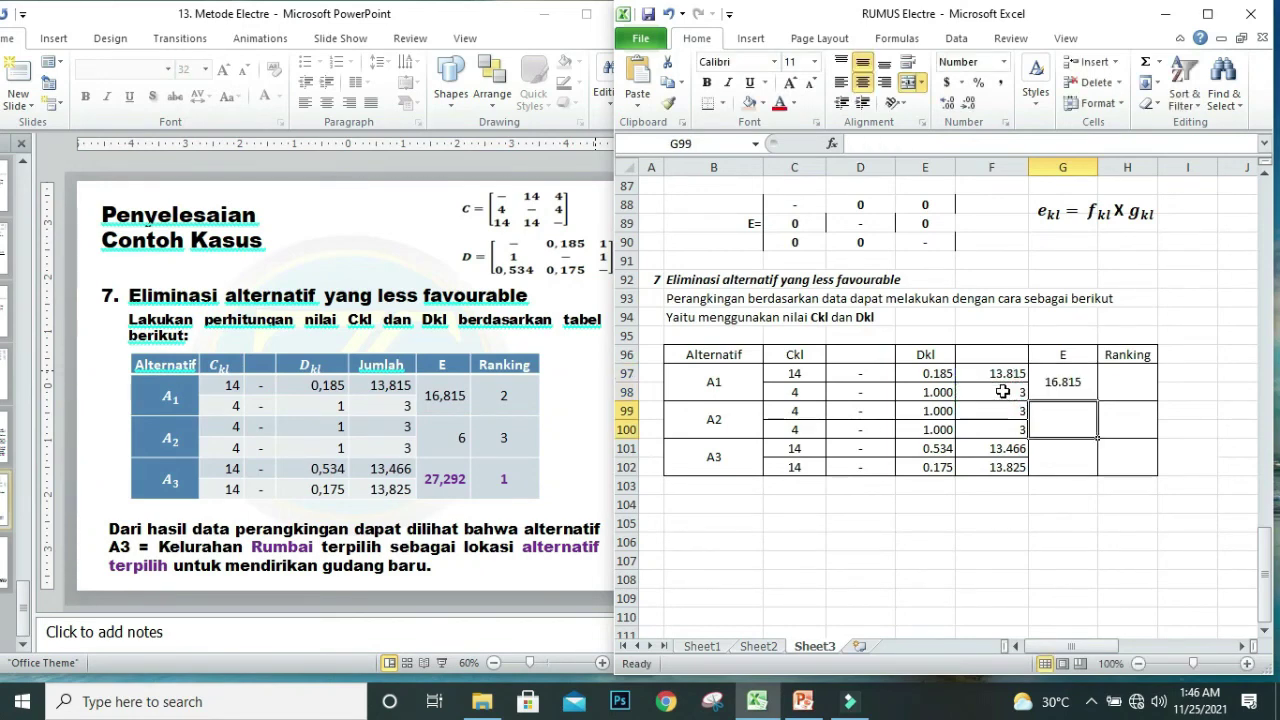
{"action": "left_click", "coordinate": [1085, 393]}
{"action": "left_click_drag", "start_coordinate": [1097, 404], "coordinate": [1100, 468]}
{"action": "left_click", "coordinate": [1106, 410]}
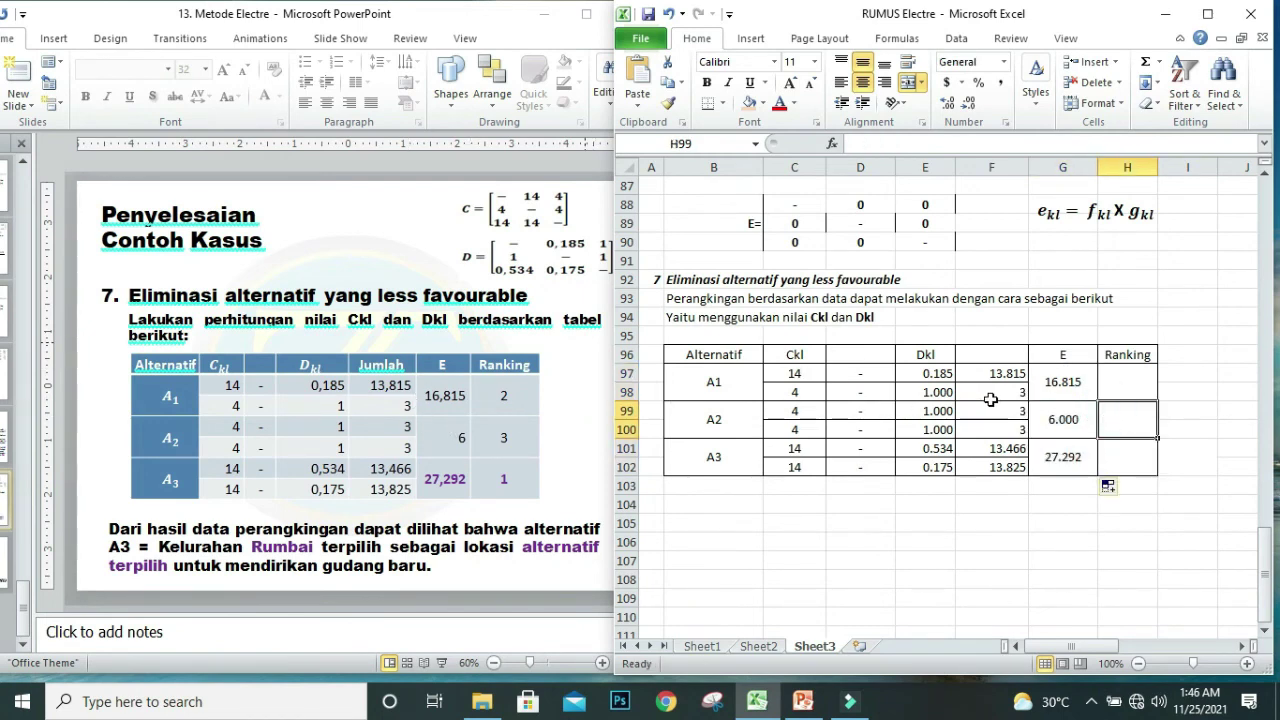
Enter =RANK(G97,$G$97:$G$102,0) in the Ranking cell for A1 (H97) to rank its E value in descending order.
{"action": "left_click", "coordinate": [1118, 387]}
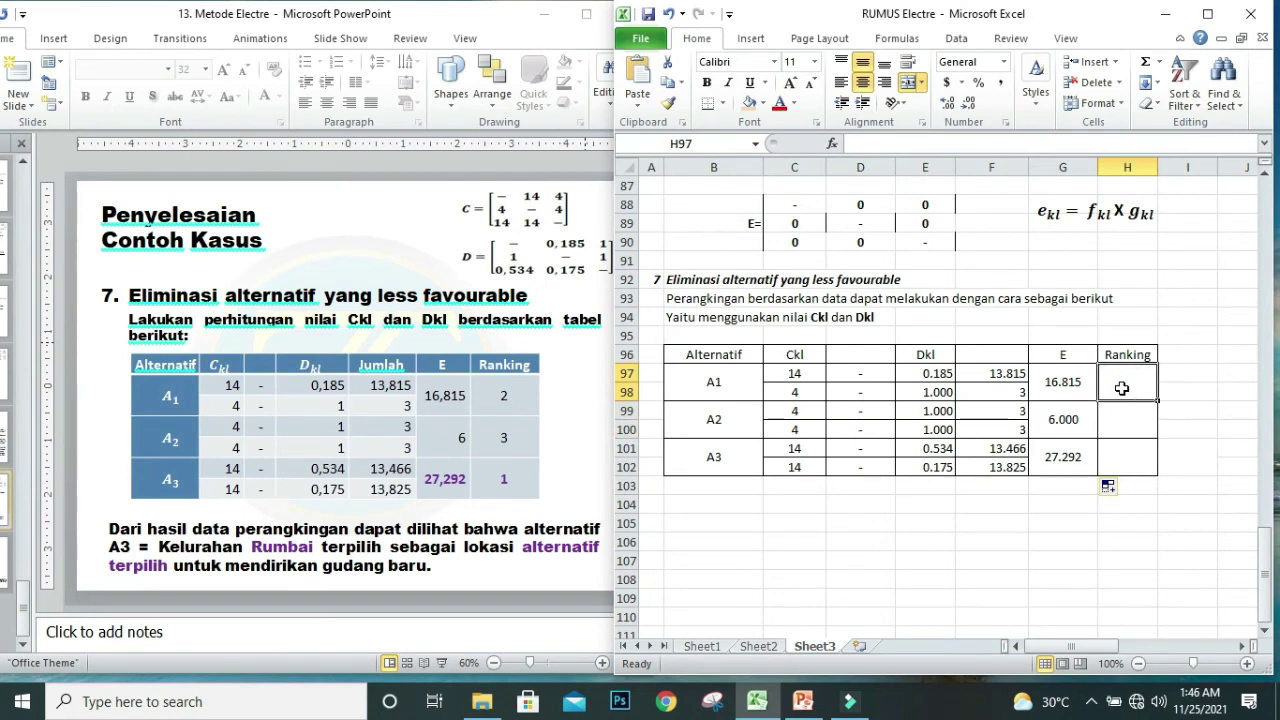
{"action": "type", "text": "="}
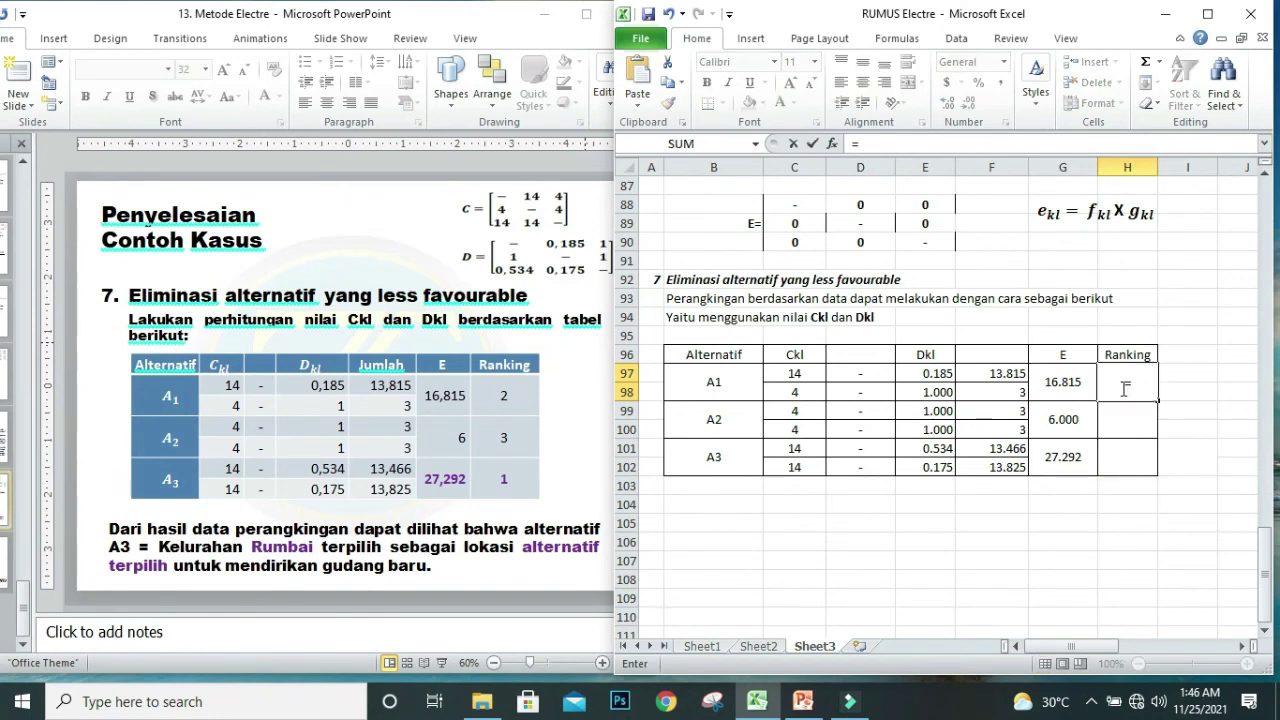
{"action": "type", "text": "RANK"}
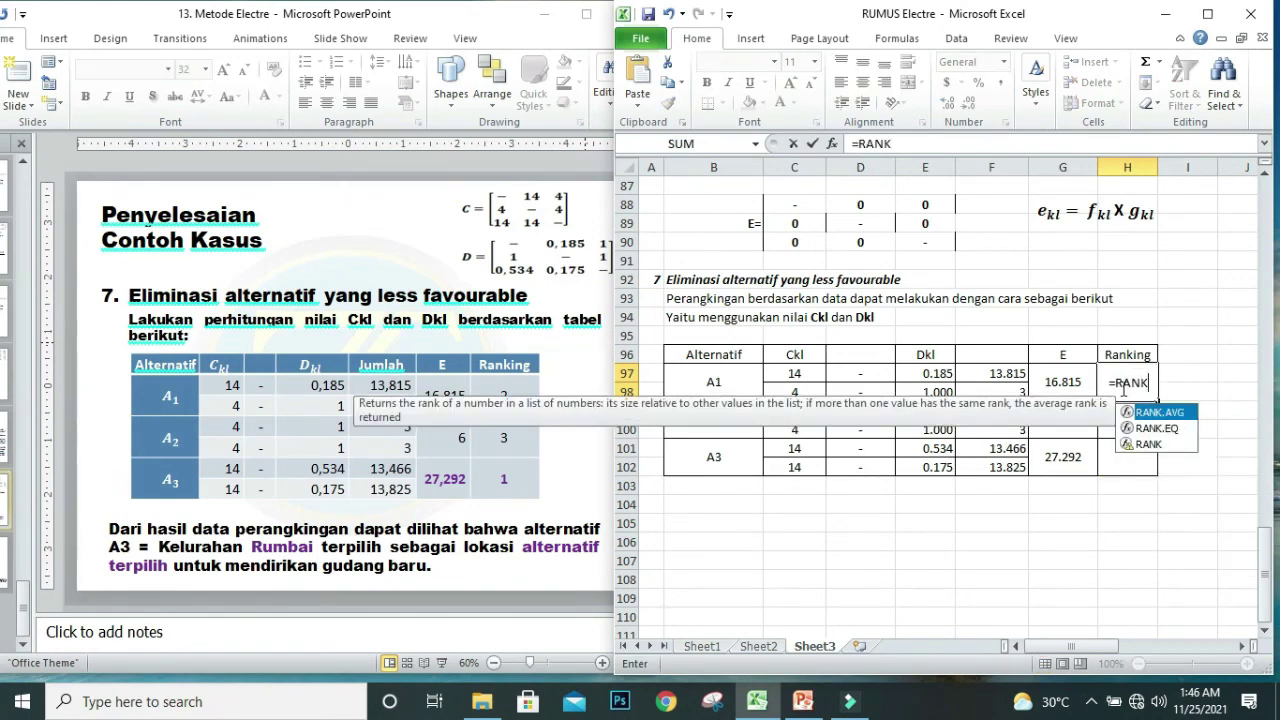
{"action": "type", "text": "("}
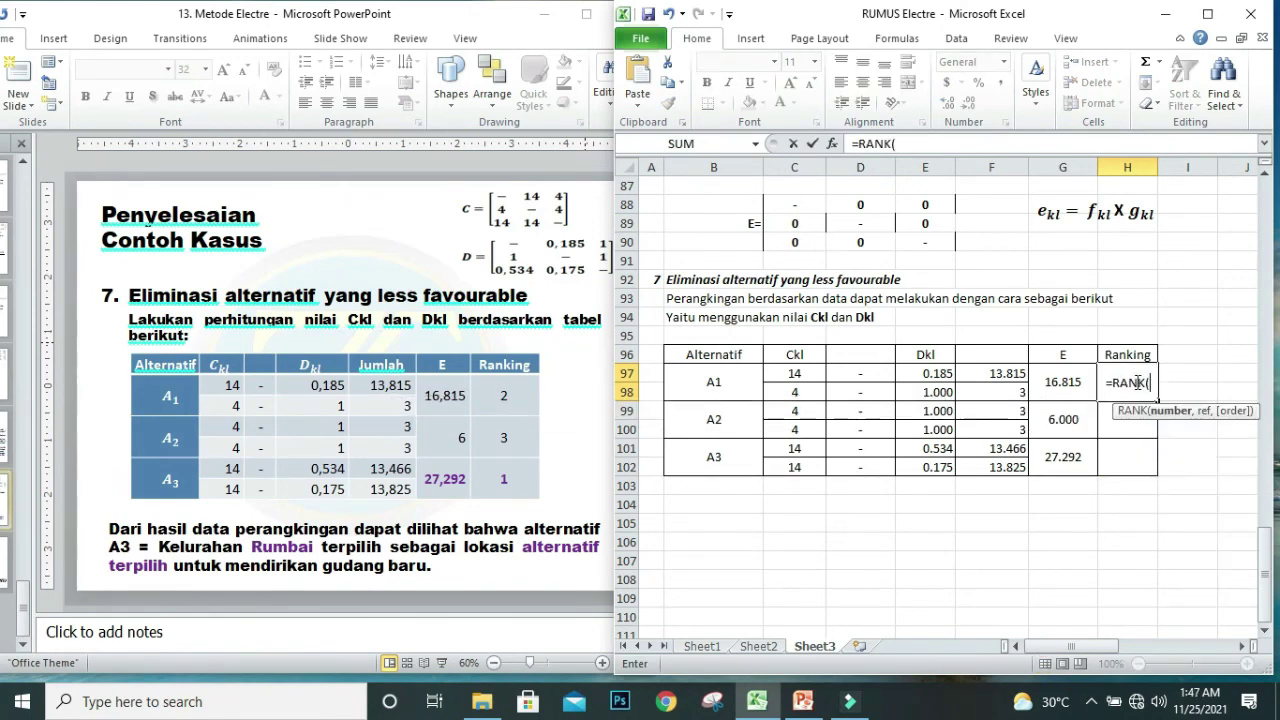
{"action": "left_click", "coordinate": [1058, 390]}
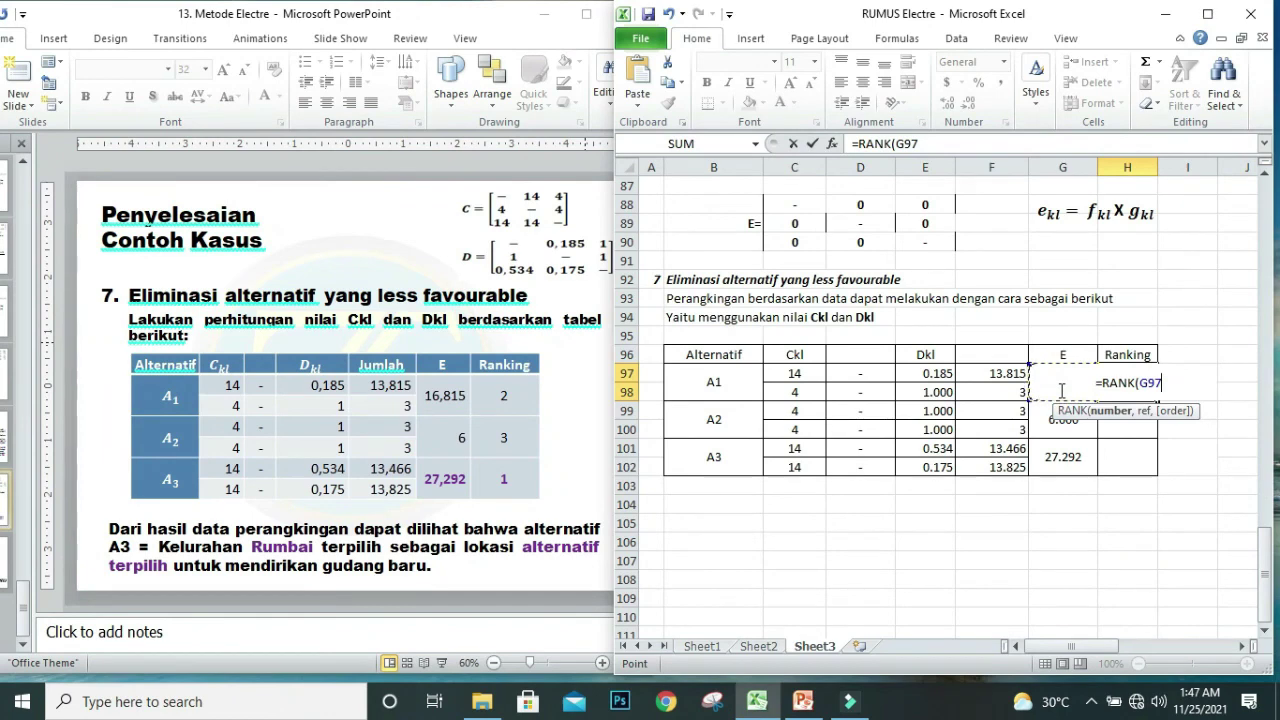
{"action": "left_click", "coordinate": [960, 141]}
{"action": "type", "text": ",G97"}
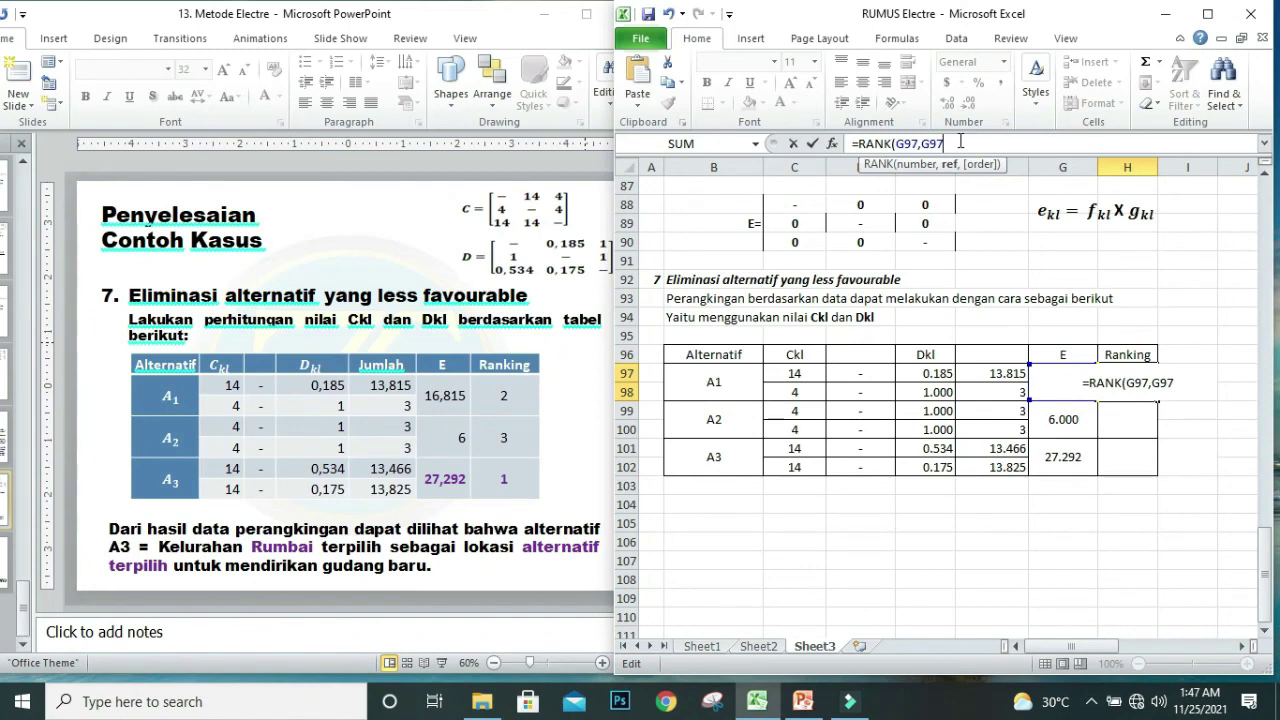
{"action": "key", "text": "F4"}
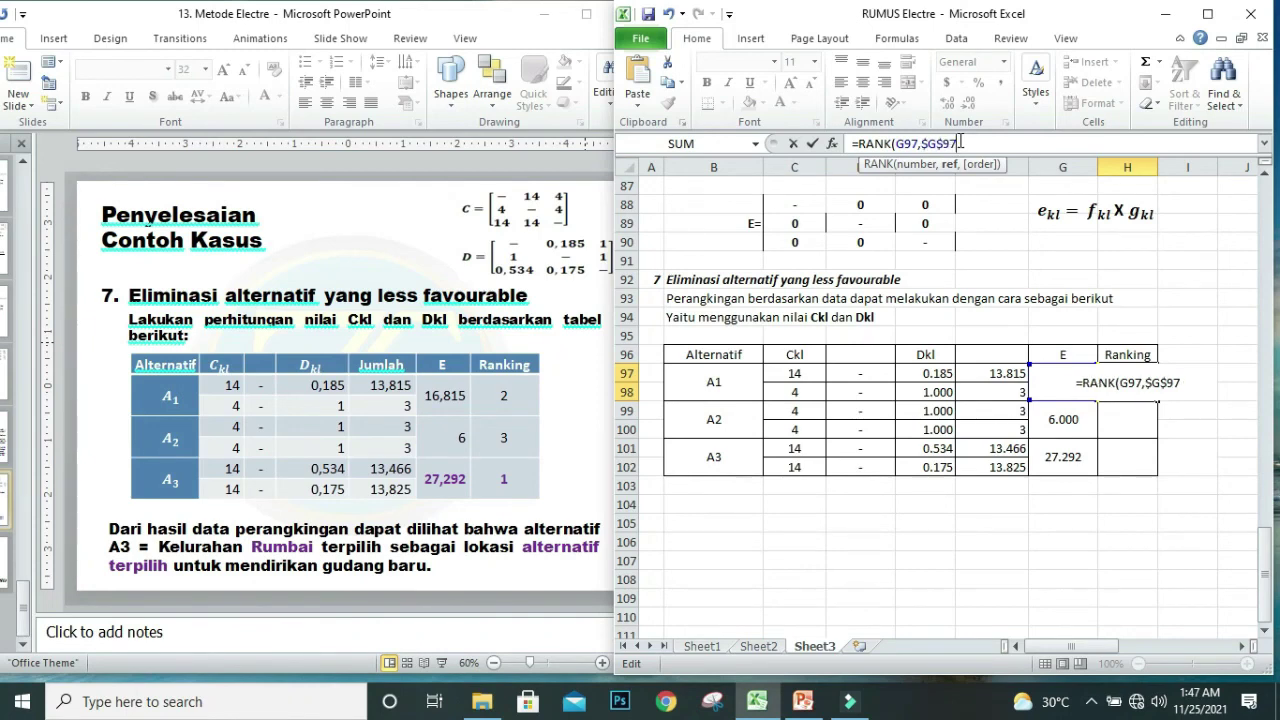
{"action": "type", "text": ":"}
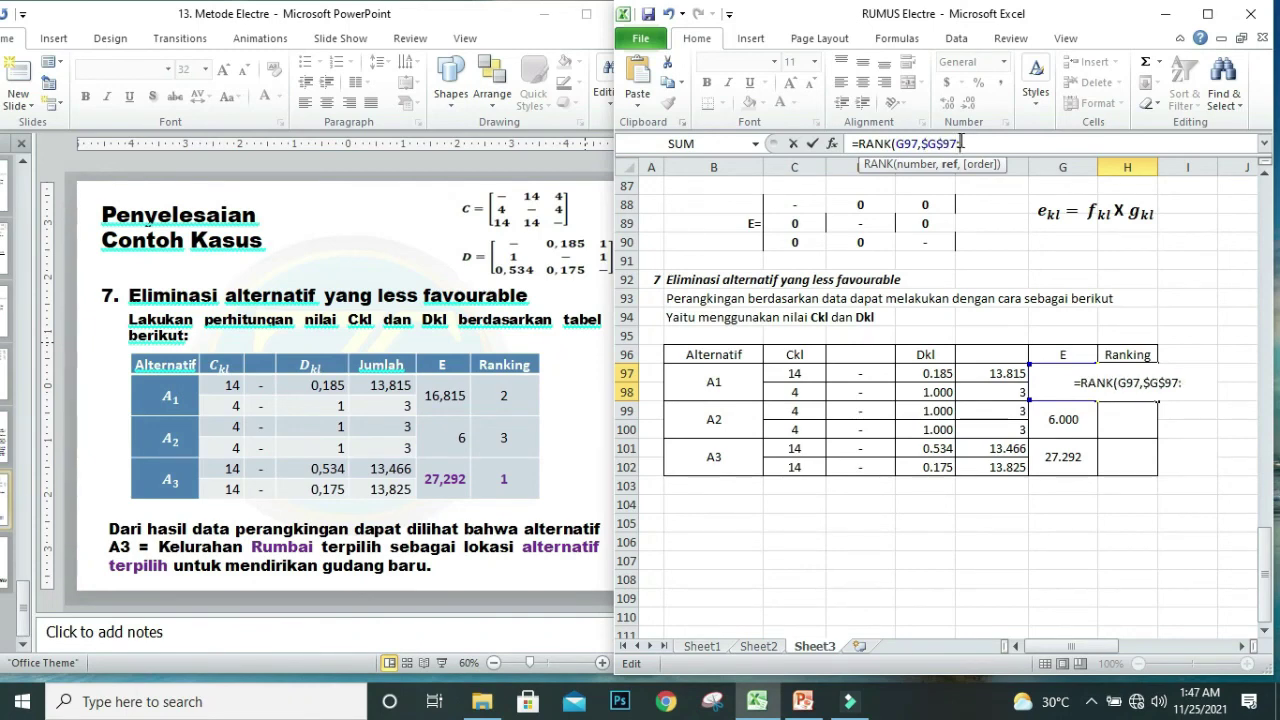
{"action": "type", "text": "G102"}
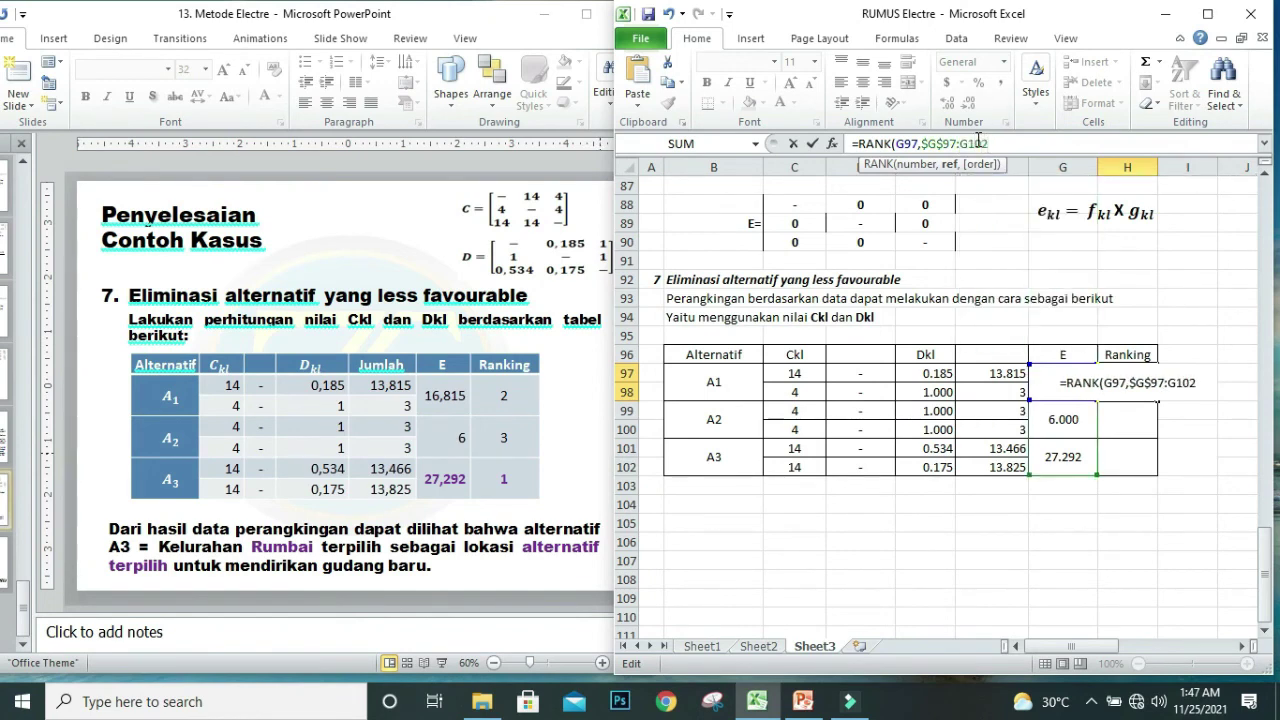
{"action": "key", "text": "F4"}
{"action": "type", "text": ","}
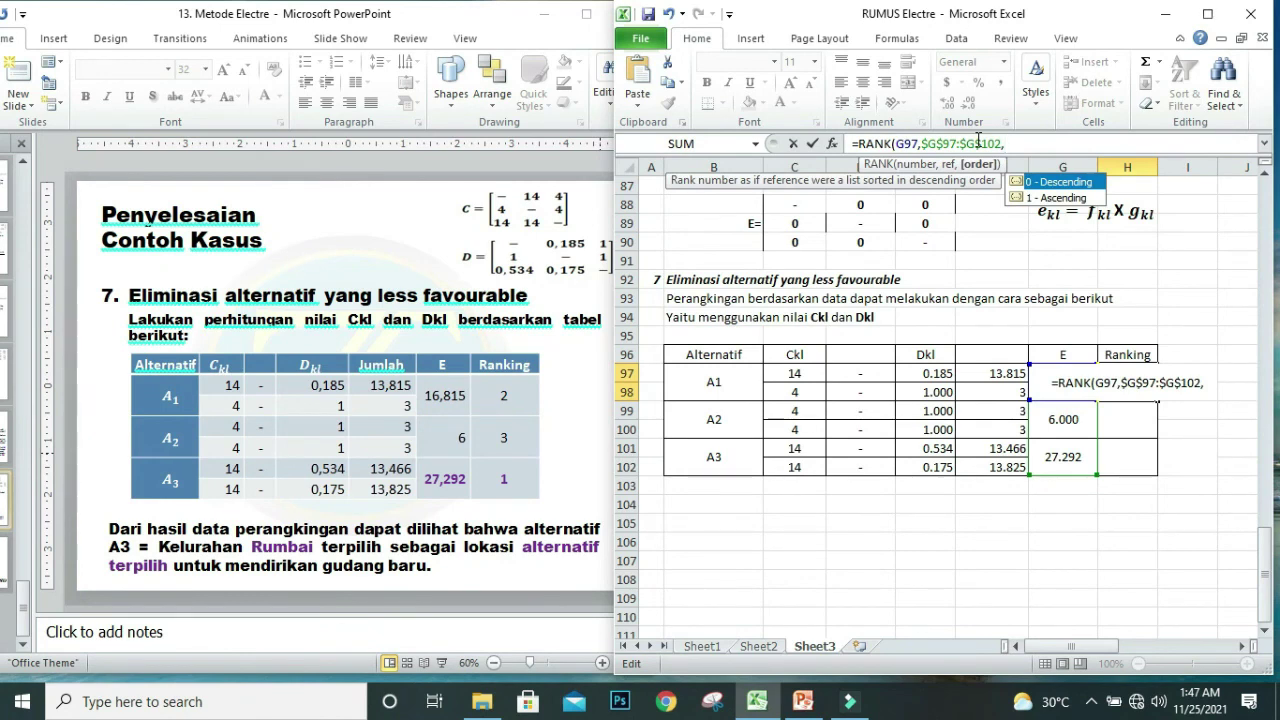
{"action": "type", "text": "0"}
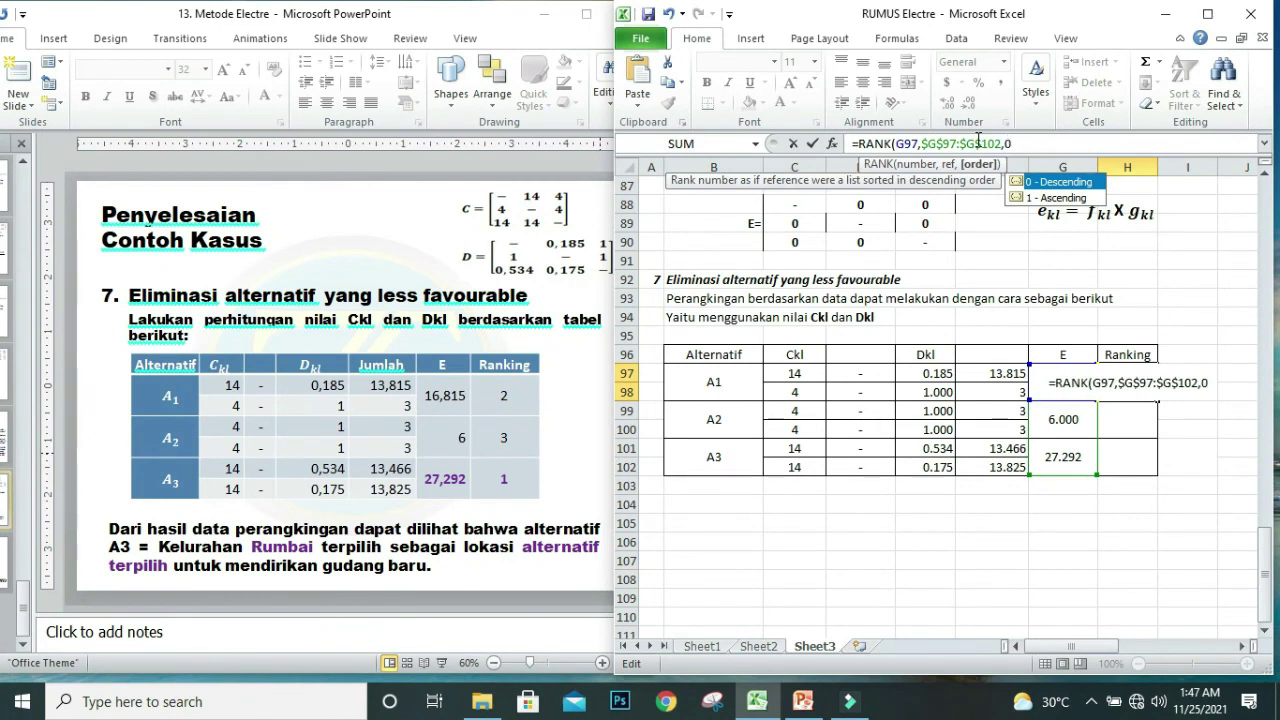
{"action": "type", "text": ")"}
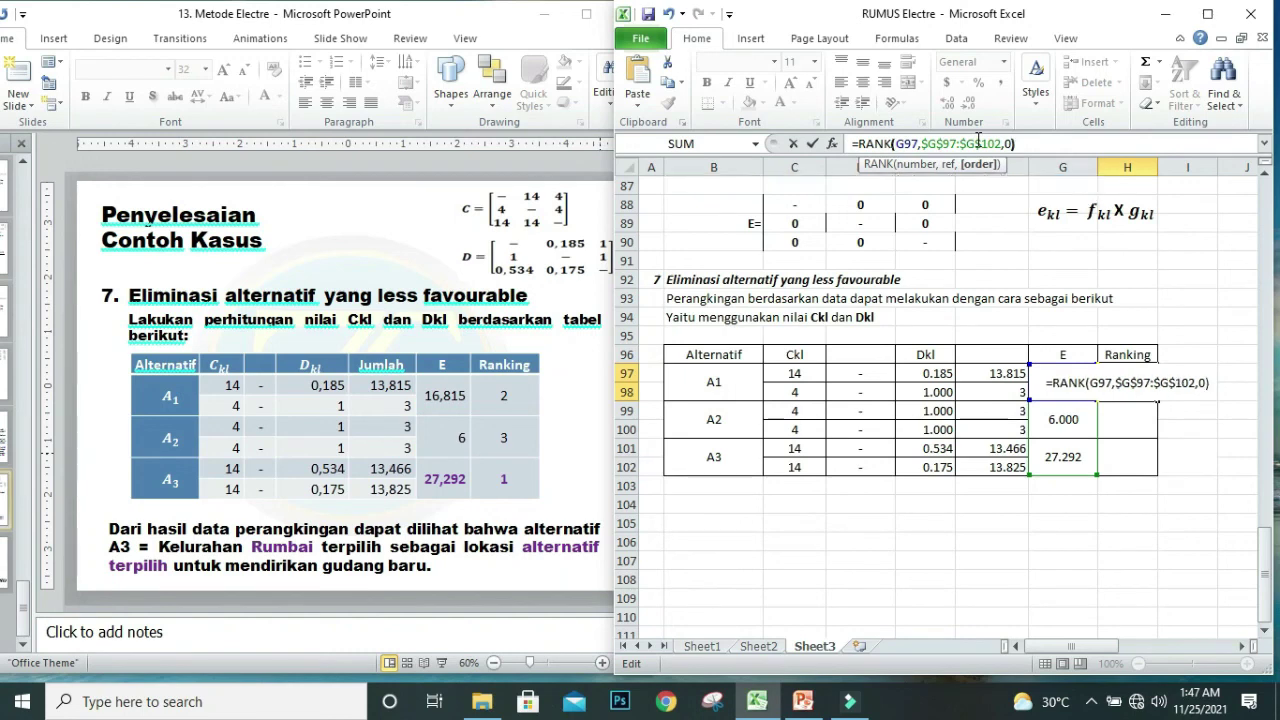
{"action": "key", "text": "Return"}
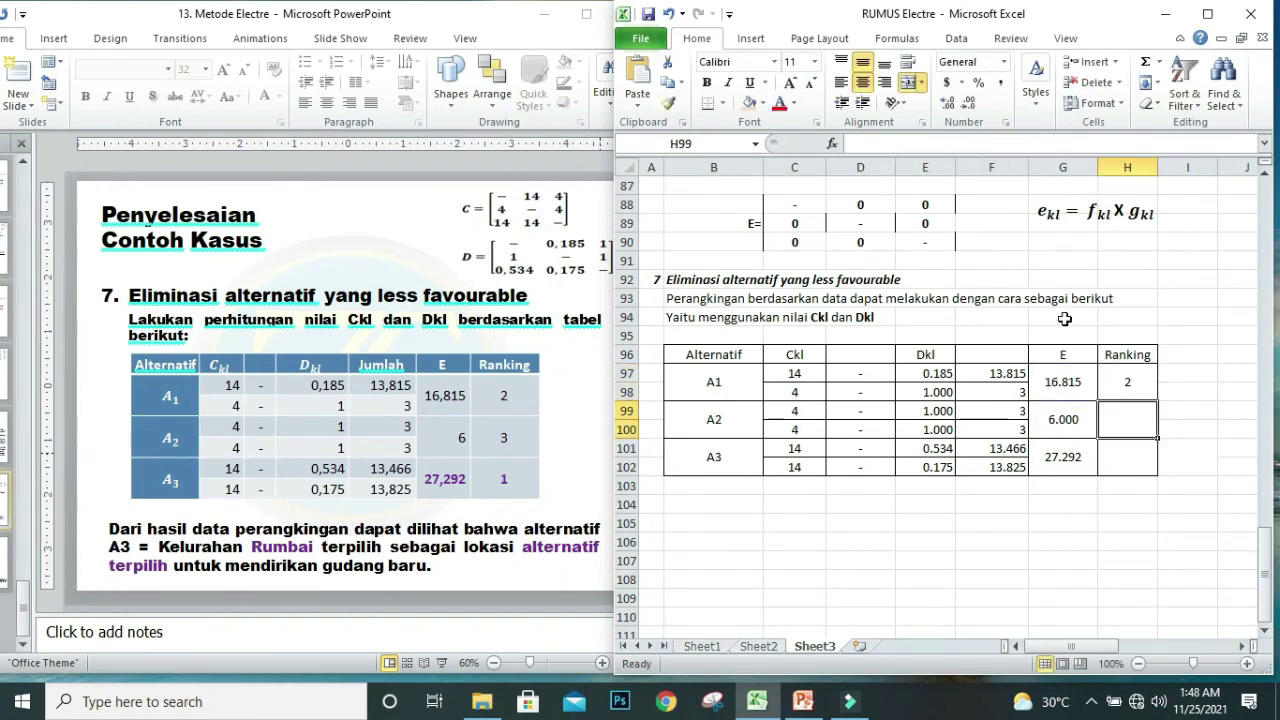
Fill the RANK formula from H97 down to the A2 and A3 rows of the Ranking column.
{"action": "left_click", "coordinate": [1130, 383]}
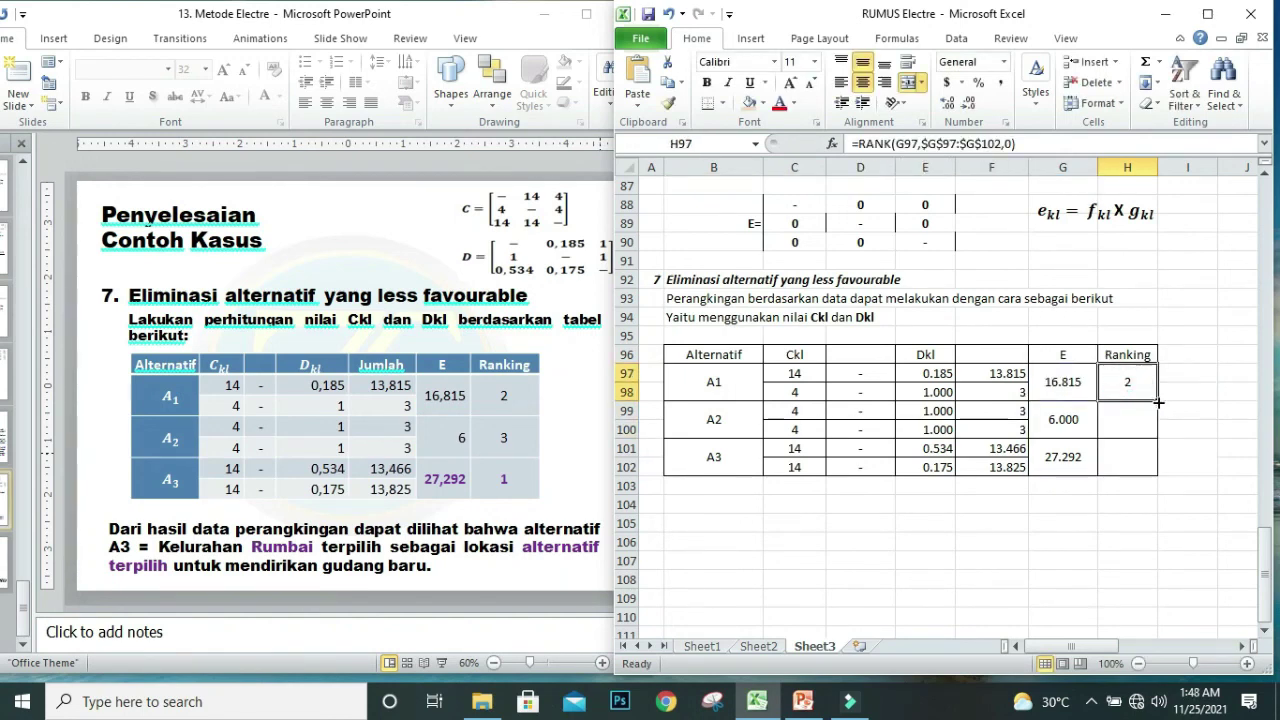
{"action": "left_click_drag", "start_coordinate": [1158, 402], "coordinate": [1157, 477]}
{"action": "left_click", "coordinate": [1066, 533]}
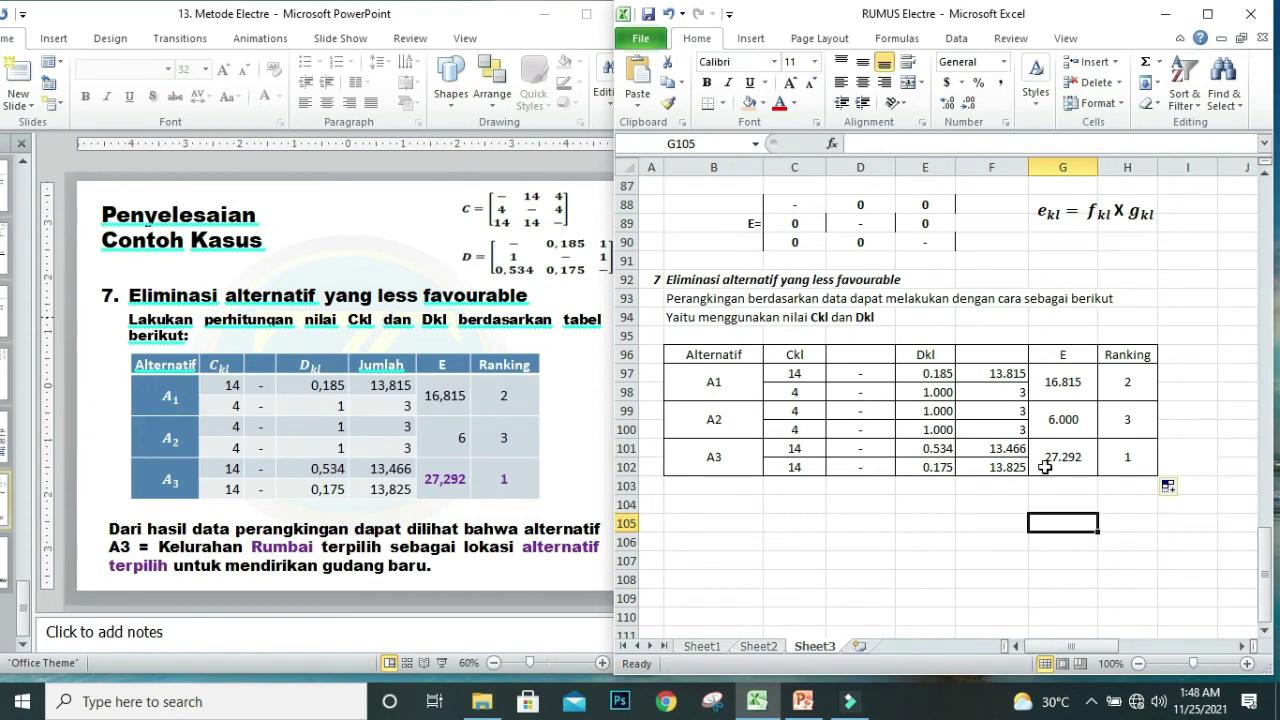
Shade the A3 cells G101:I102 light orange and enter TERPILIH in I101 beside the A3 ranking.
{"action": "left_click_drag", "start_coordinate": [1050, 460], "coordinate": [1185, 475]}
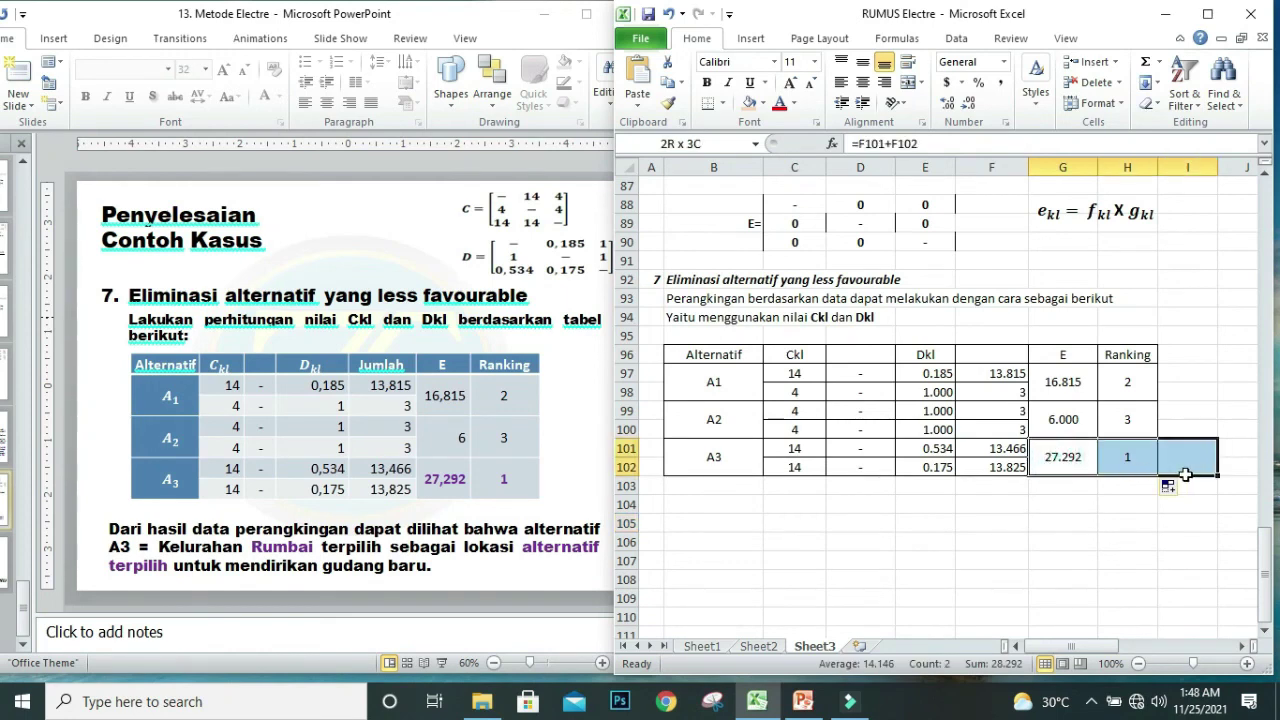
{"action": "left_click", "coordinate": [748, 105]}
{"action": "left_click", "coordinate": [1197, 456]}
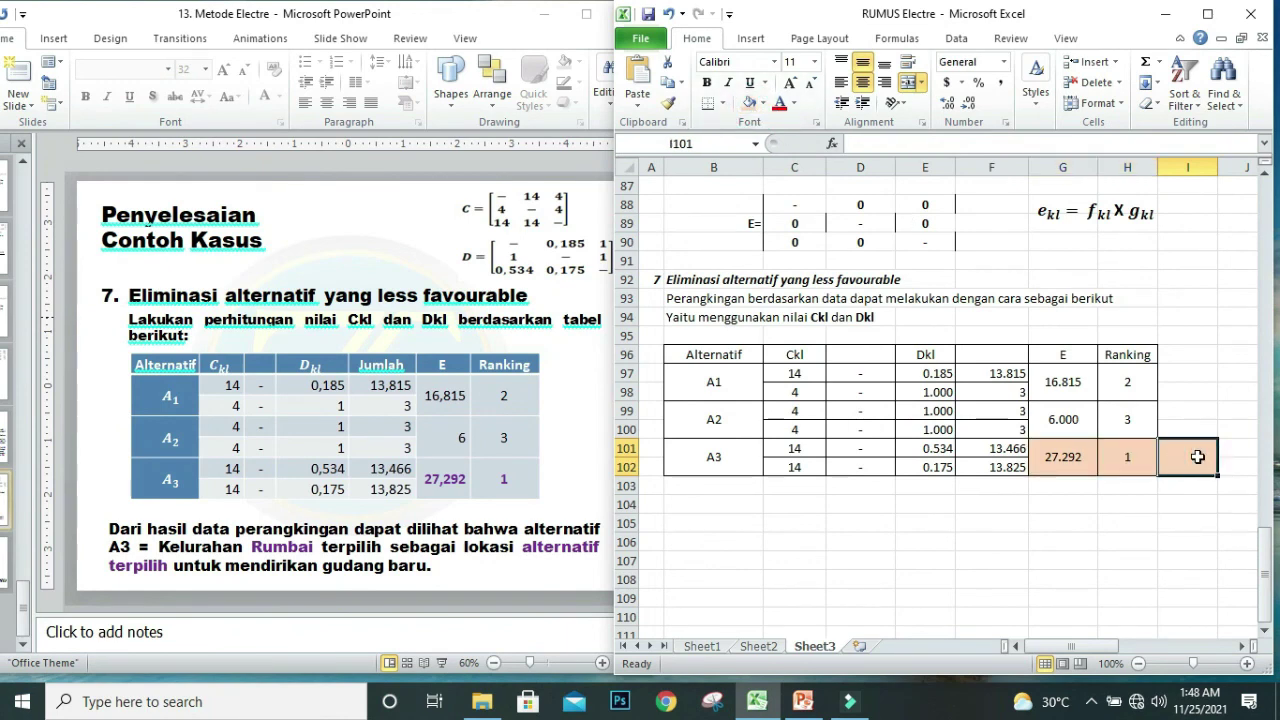
{"action": "type", "text": "TERPILIH"}
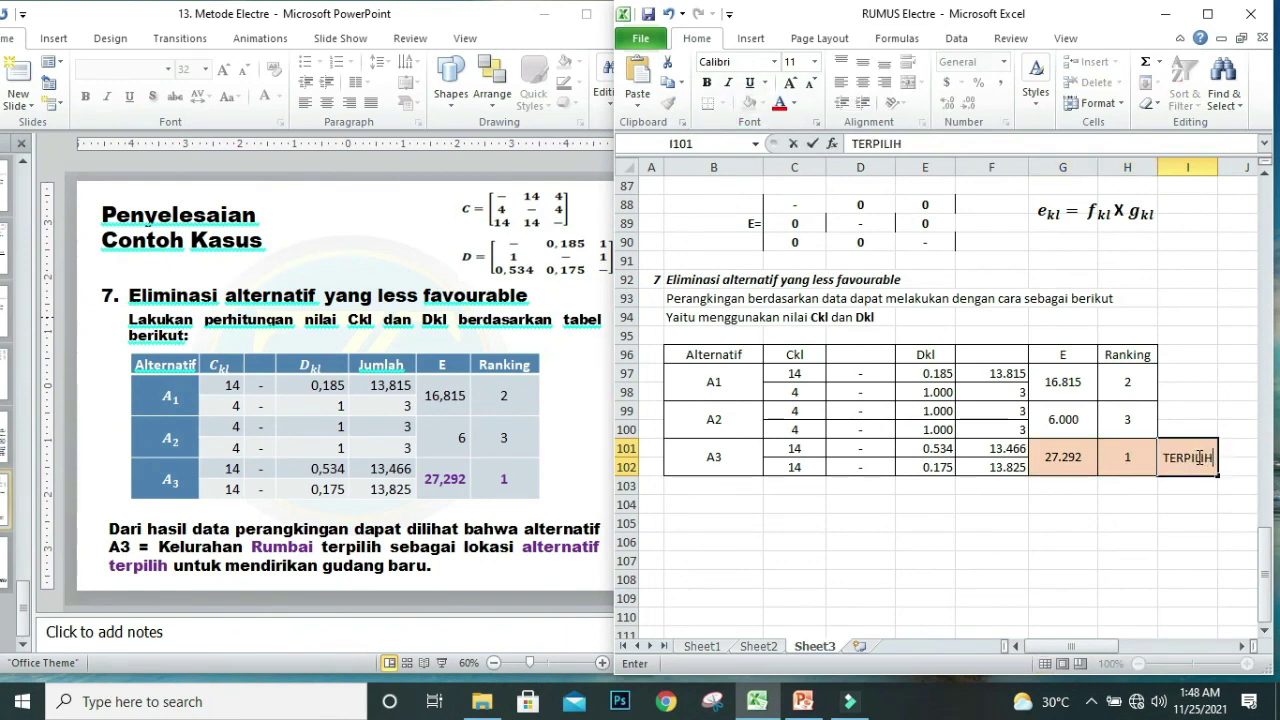
{"action": "left_click", "coordinate": [984, 538]}
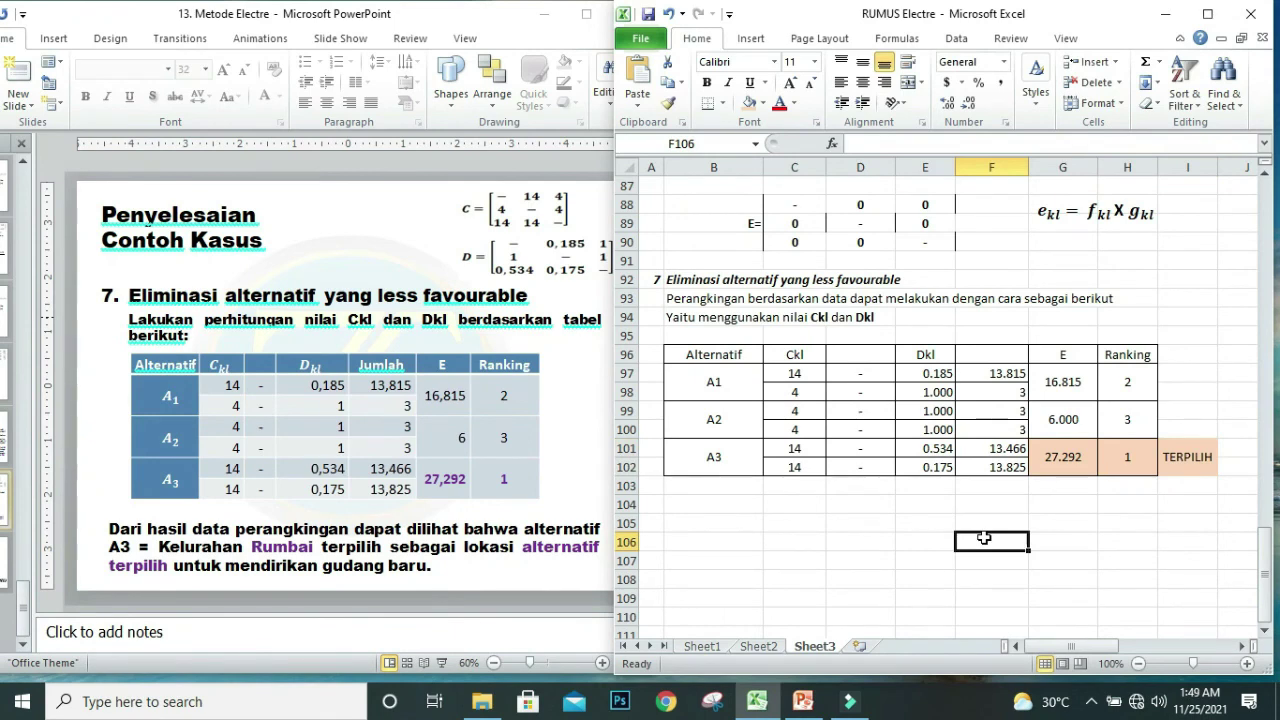